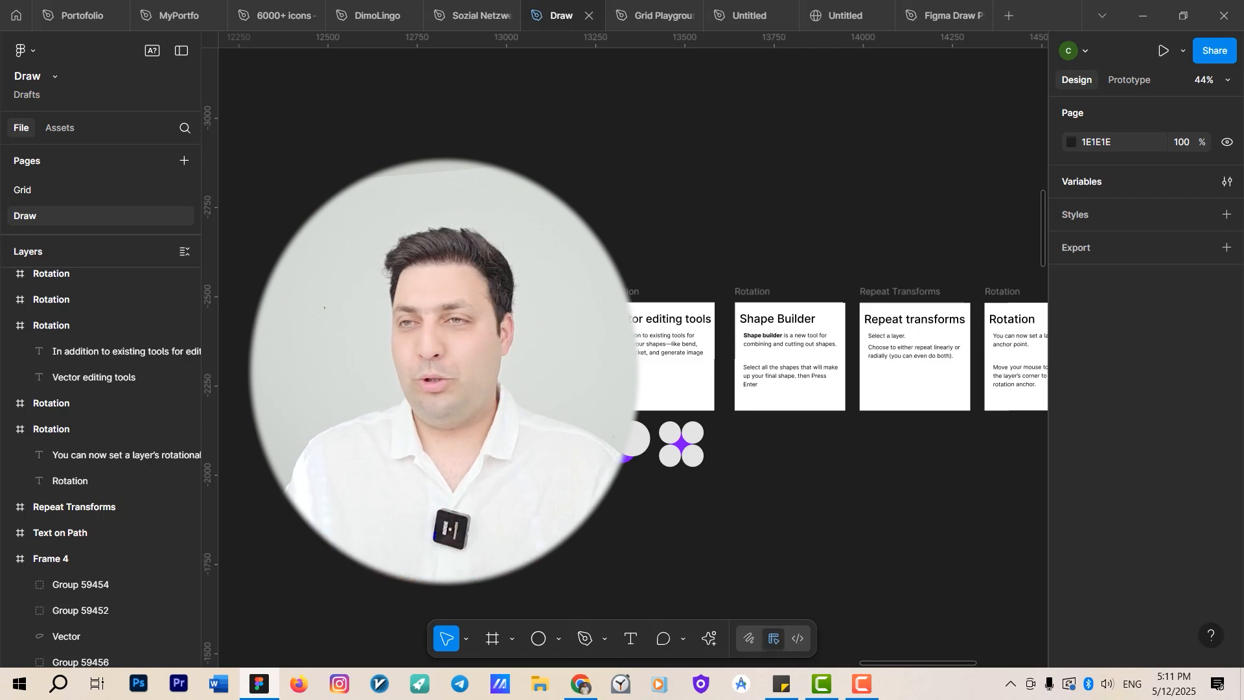
Switch the file into Draw mode.
scroll(712, 541, down, 2)
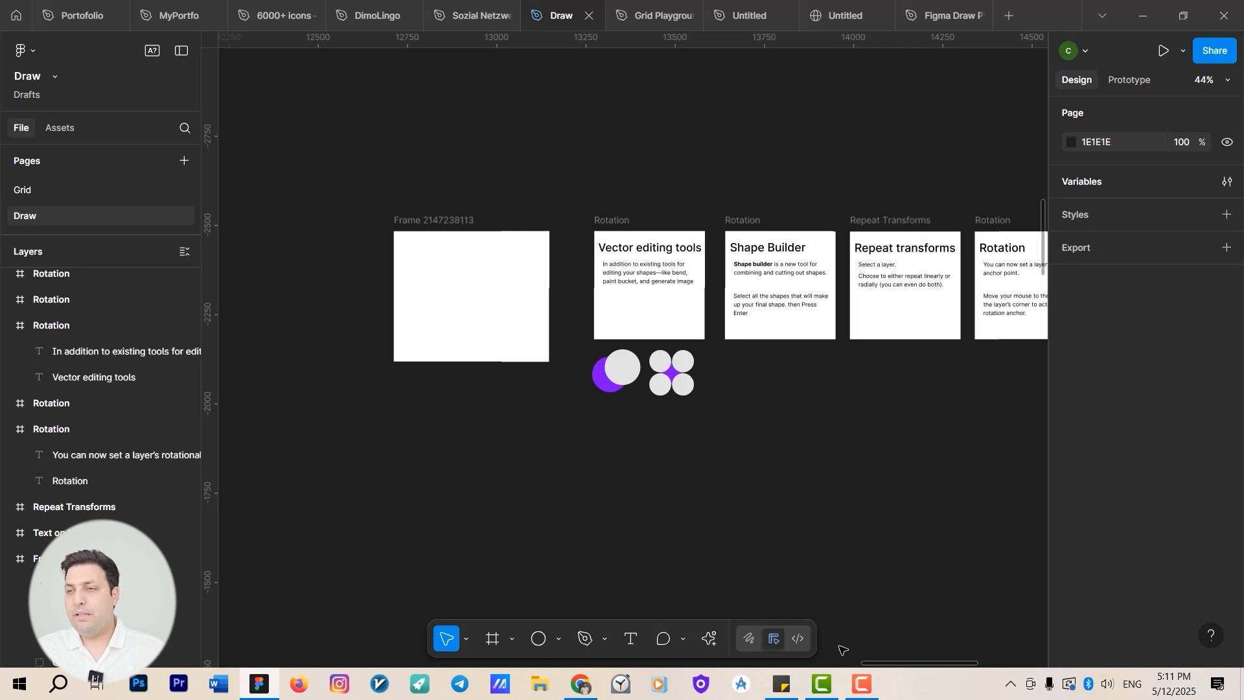
click(749, 640)
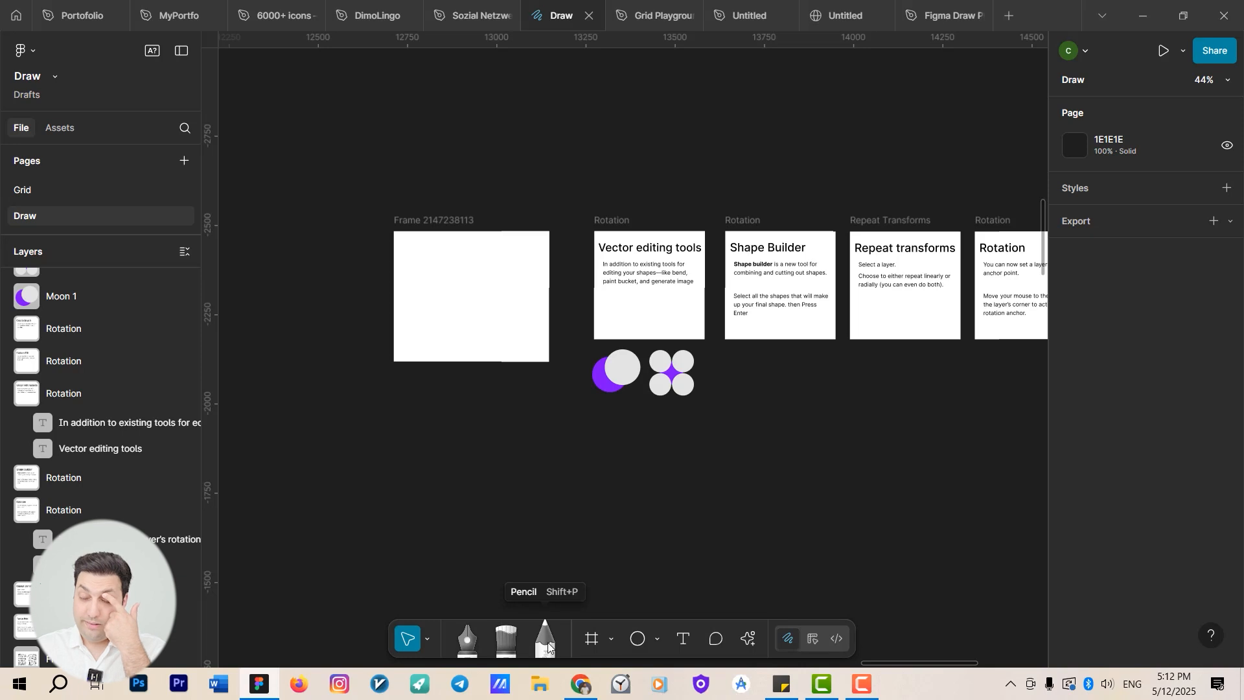
Start a path with the Pen tool inside the empty frame, placing corner points to form overlapping quadrilaterals.
scroll(544, 544, left, 2)
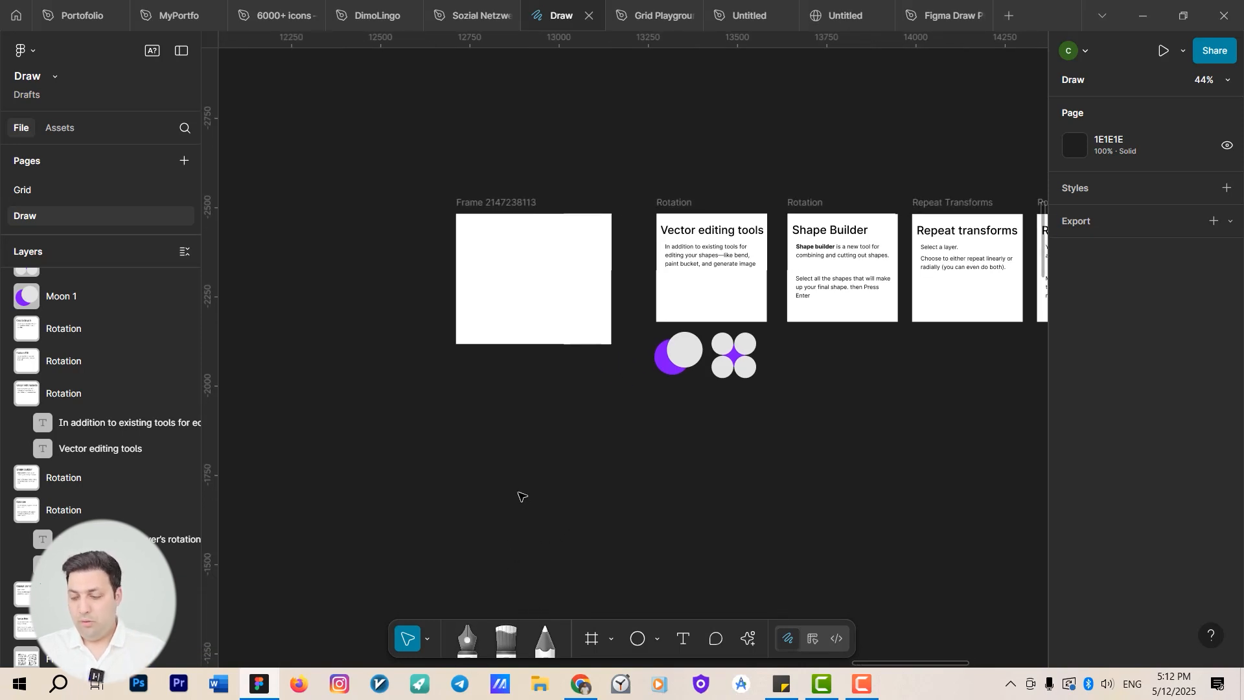
key(p)
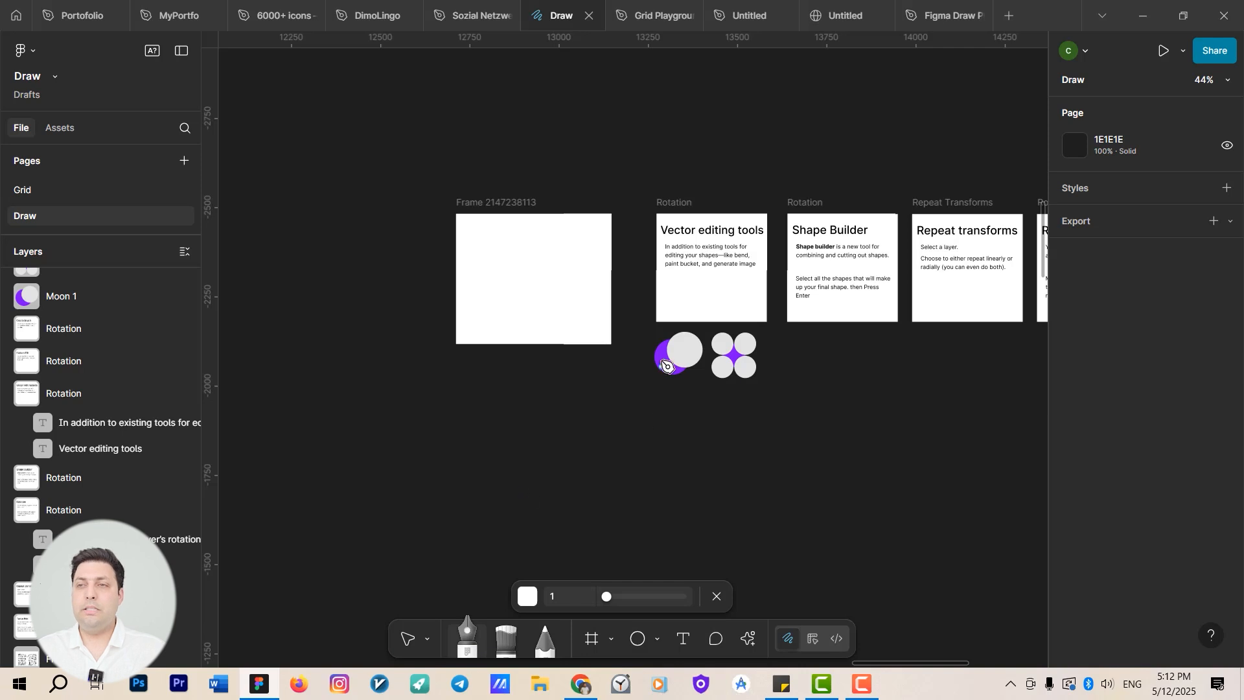
scroll(663, 363, up, 3)
scroll(525, 367, up, 10)
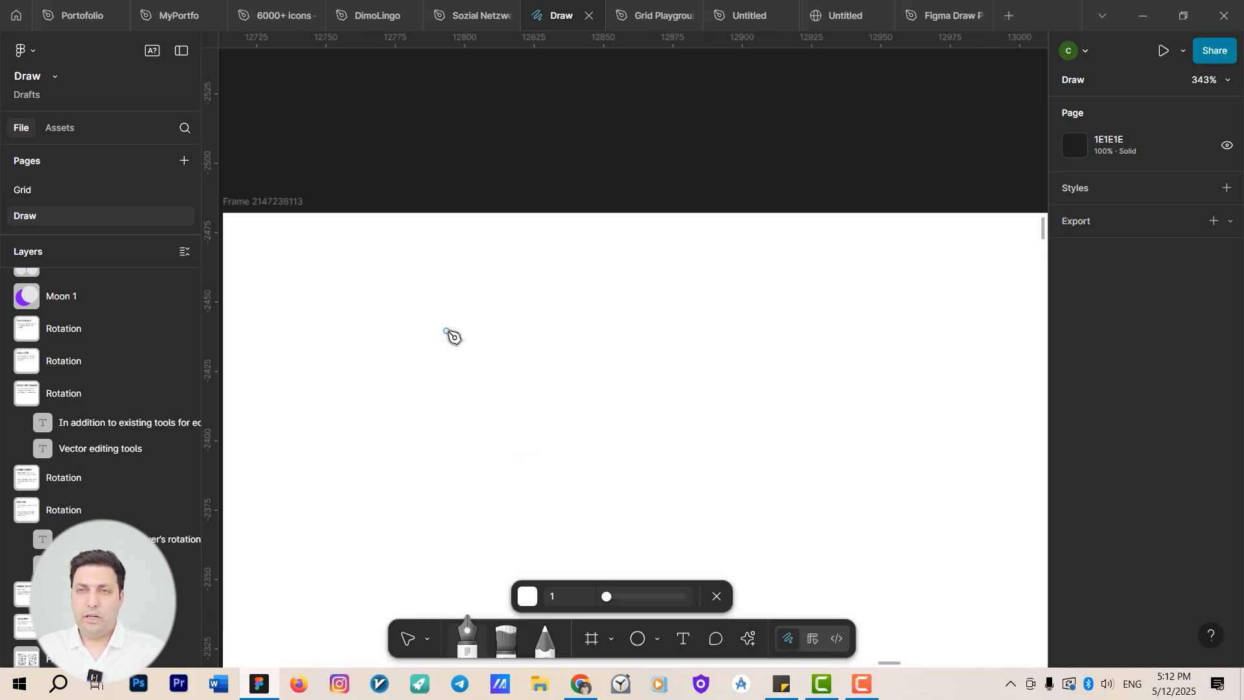
scroll(497, 332, left, 3)
click(589, 265)
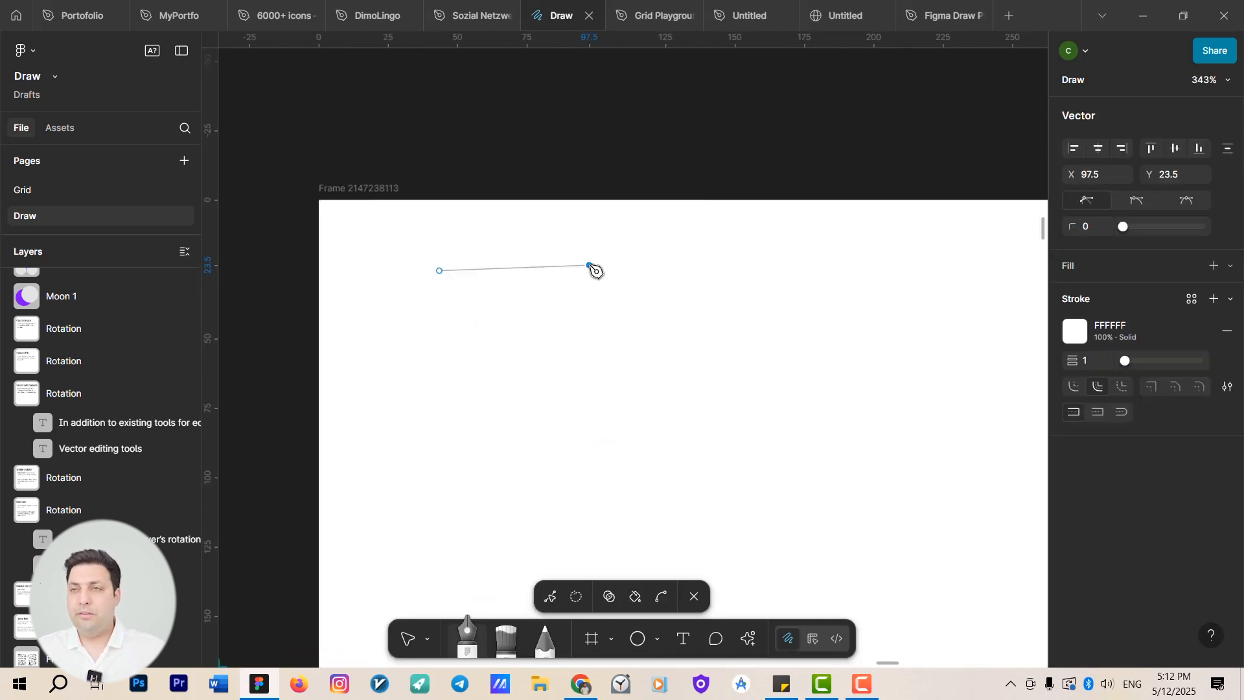
click(589, 406)
click(470, 407)
click(470, 323)
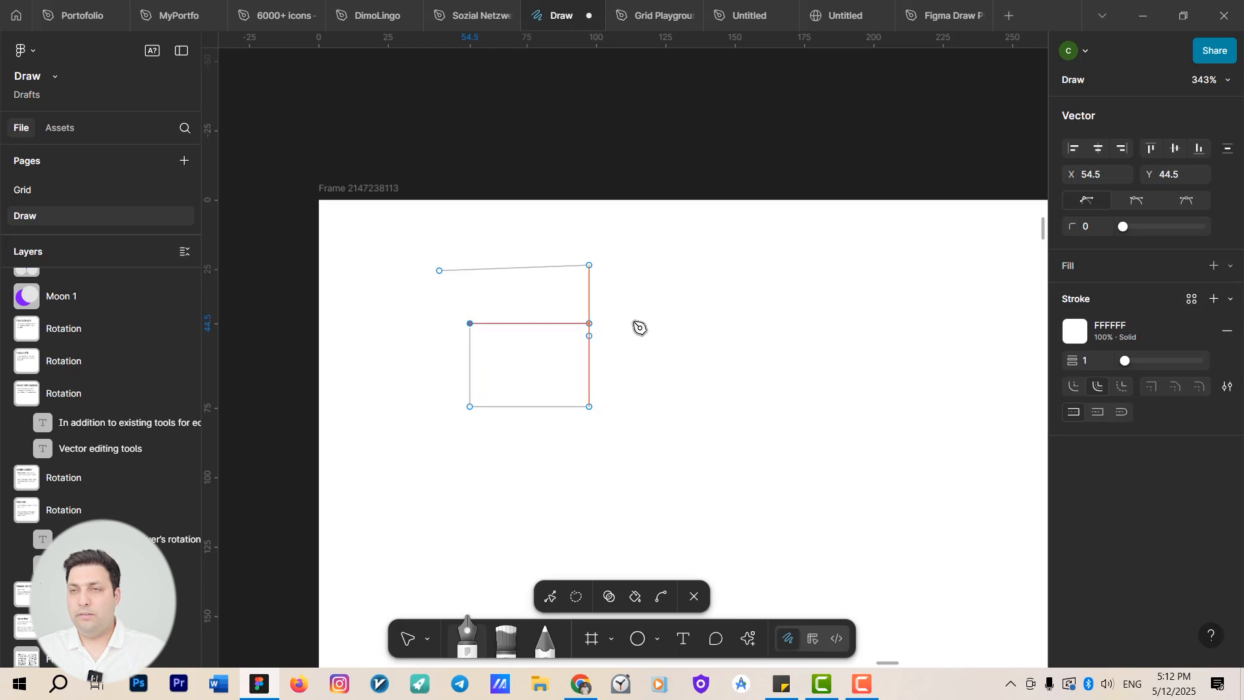
click(723, 310)
click(745, 449)
click(532, 464)
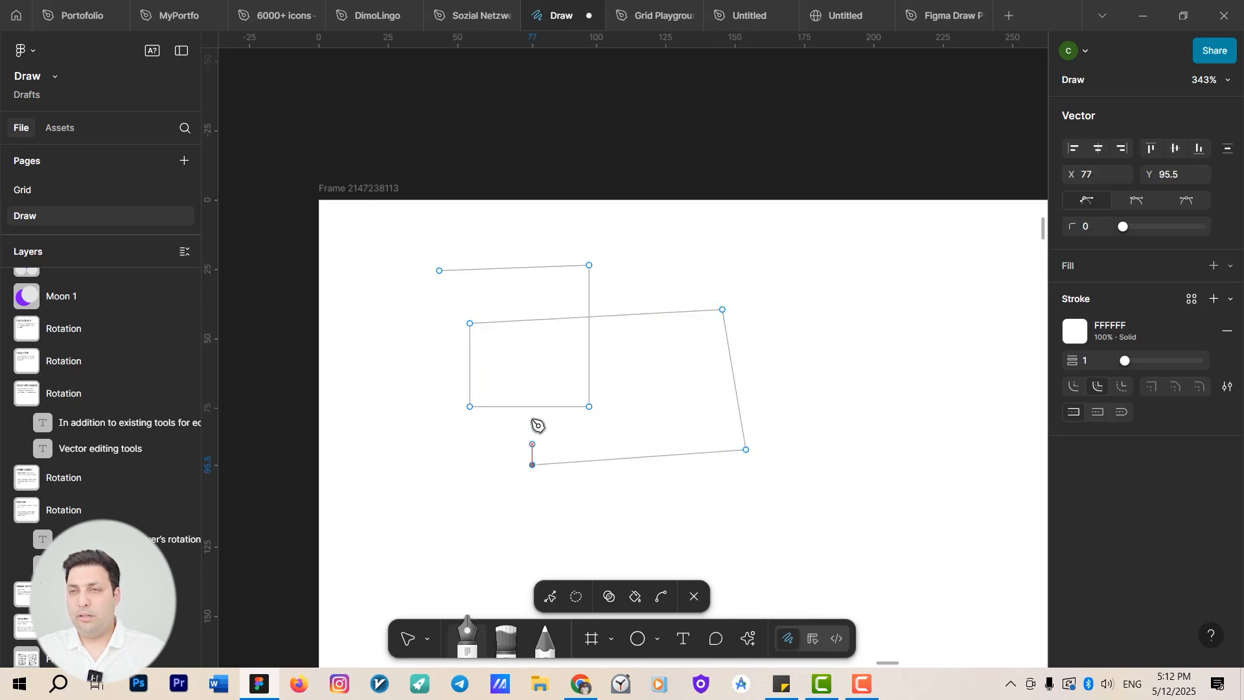
Continue the path with further corner points and close it at its starting point, about 155 × 86.
click(522, 233)
click(772, 227)
click(821, 381)
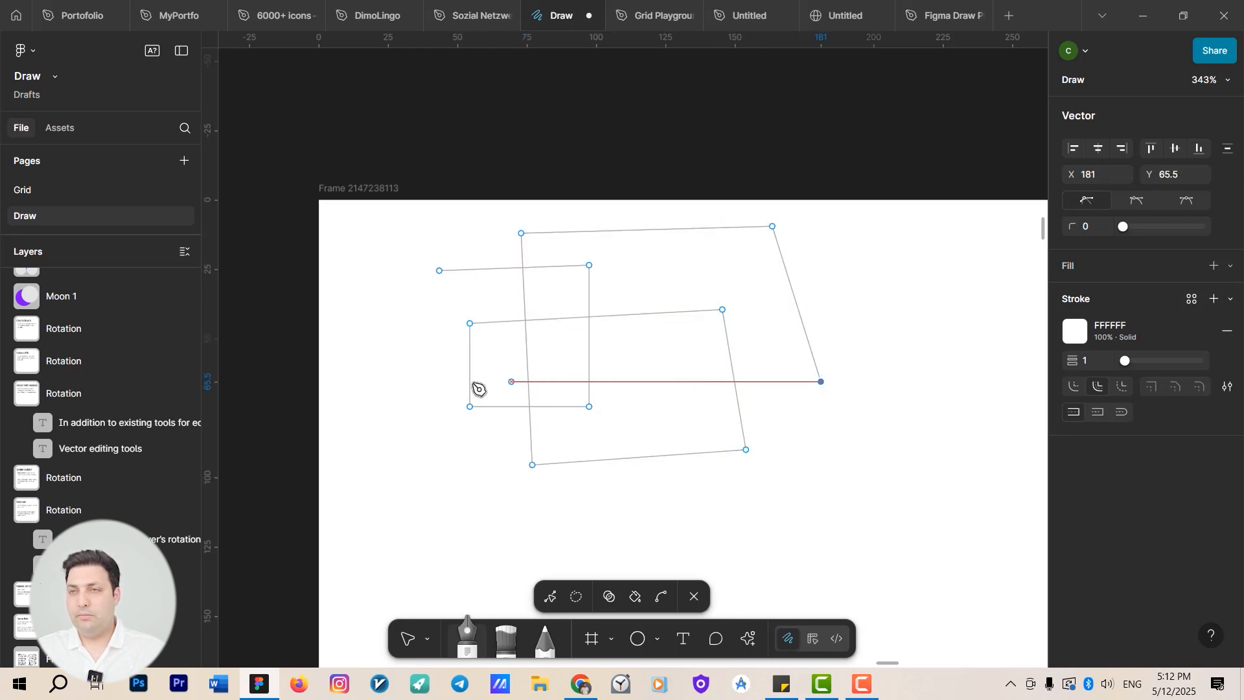
click(397, 381)
click(390, 271)
click(440, 270)
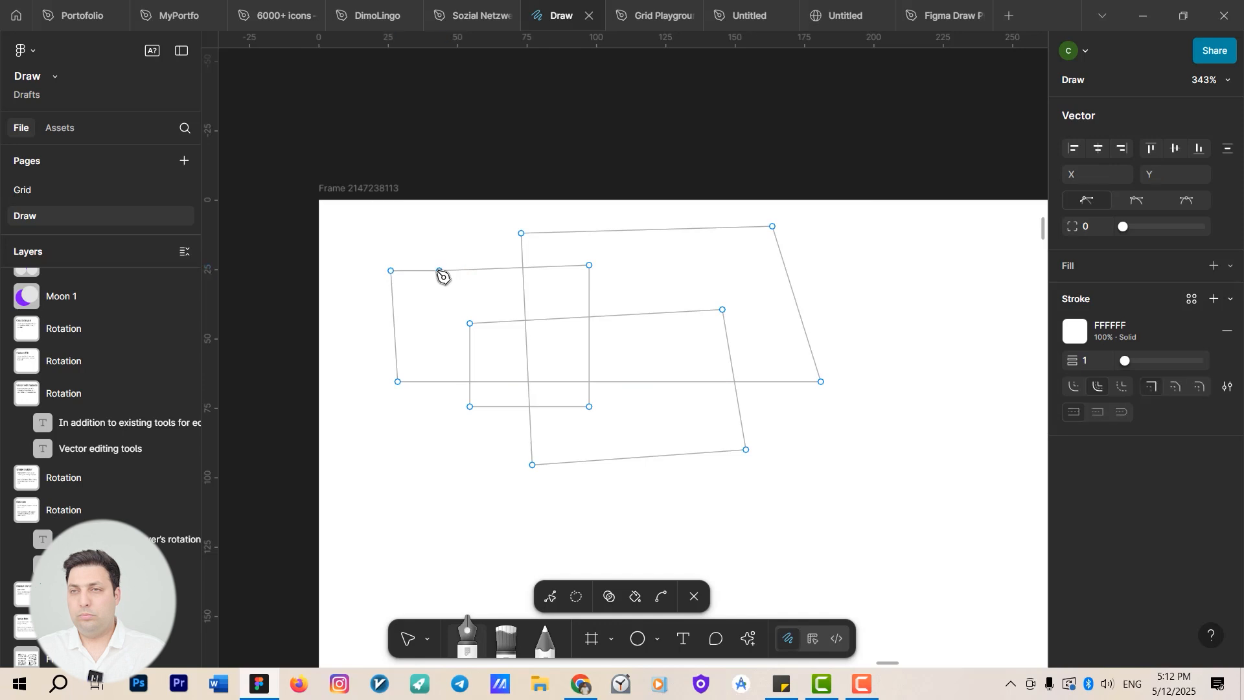
key(Escape)
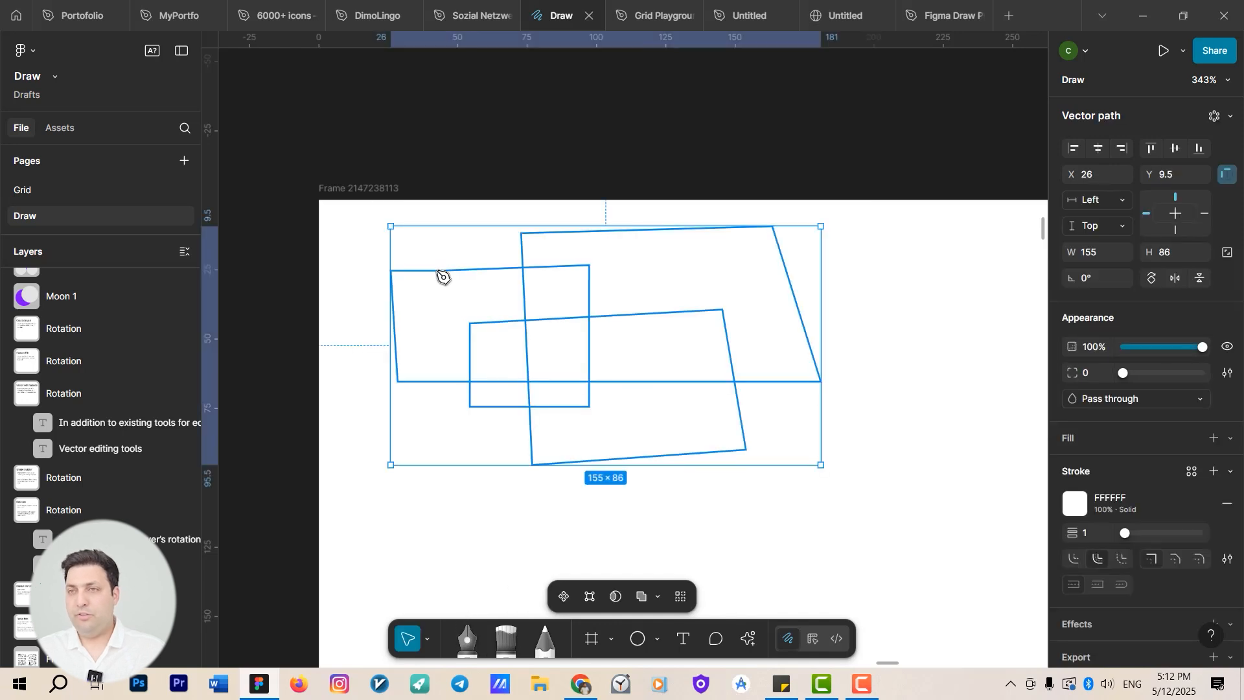
Set the path's stroke colour to red FE1212 and deselect it.
click(1075, 504)
drag(1012, 314, 1023, 293)
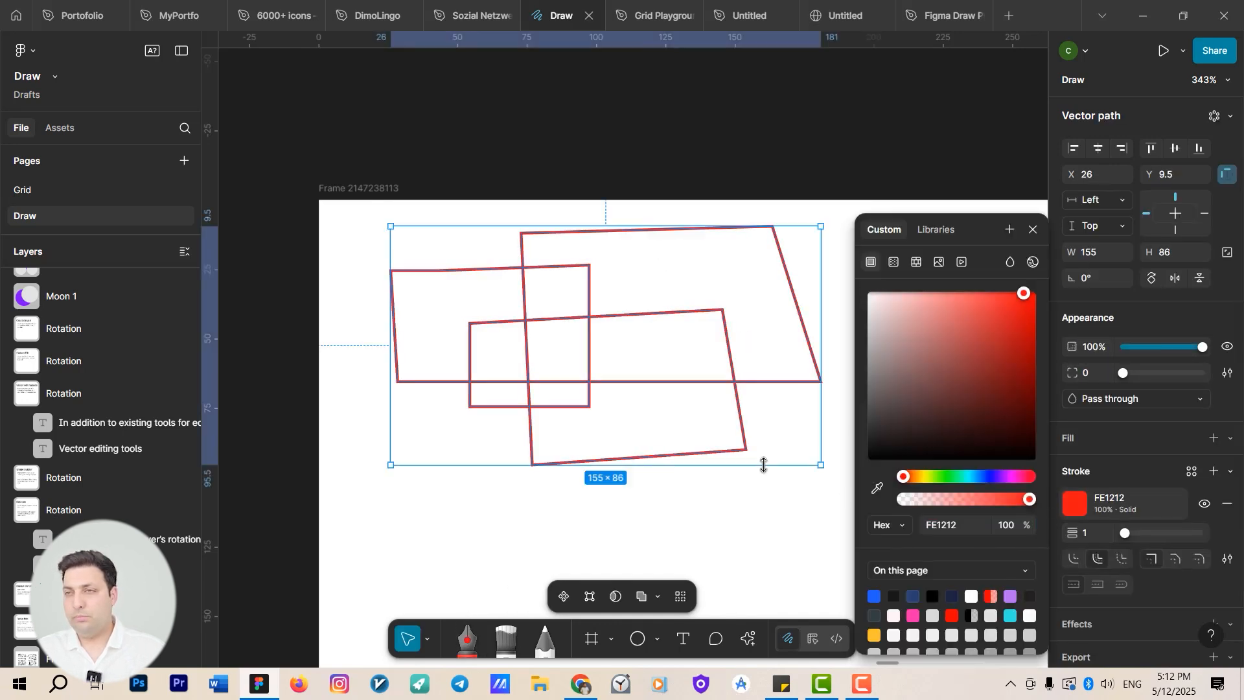
drag(736, 514, 588, 475)
scroll(596, 480, down, 3)
click(593, 458)
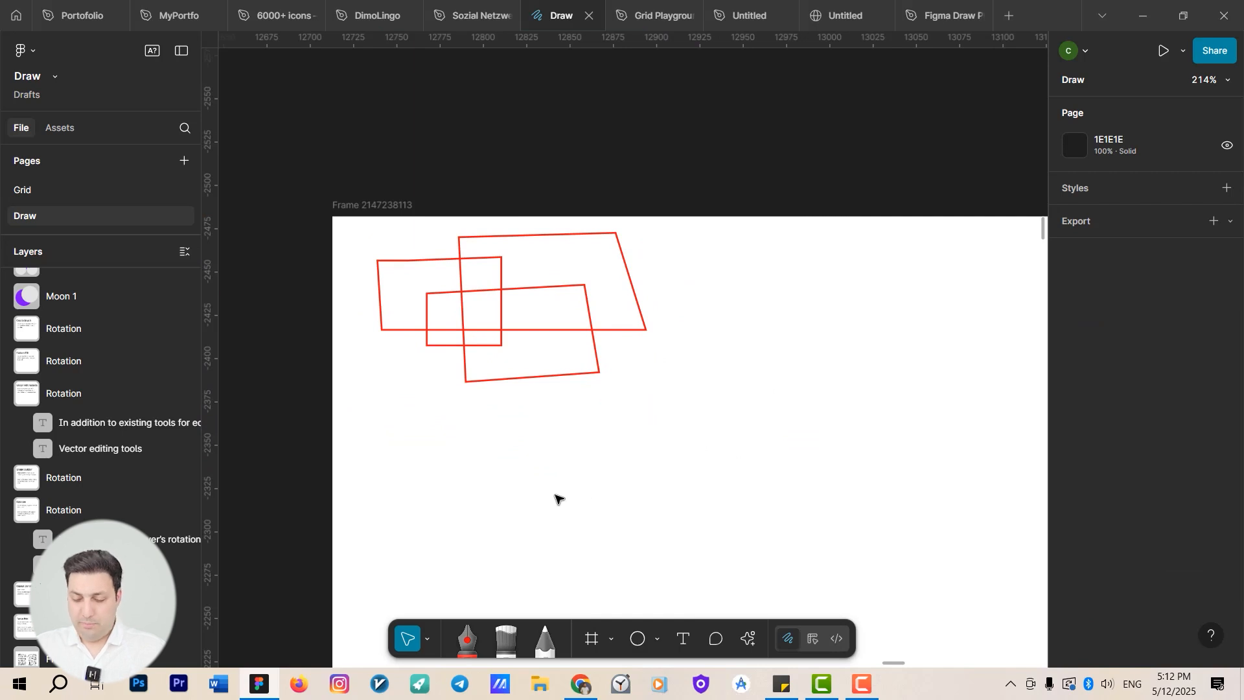
Draw a five-pointed star with the Pen tool below the quadrilaterals, about 114.5 × 64.
key(p)
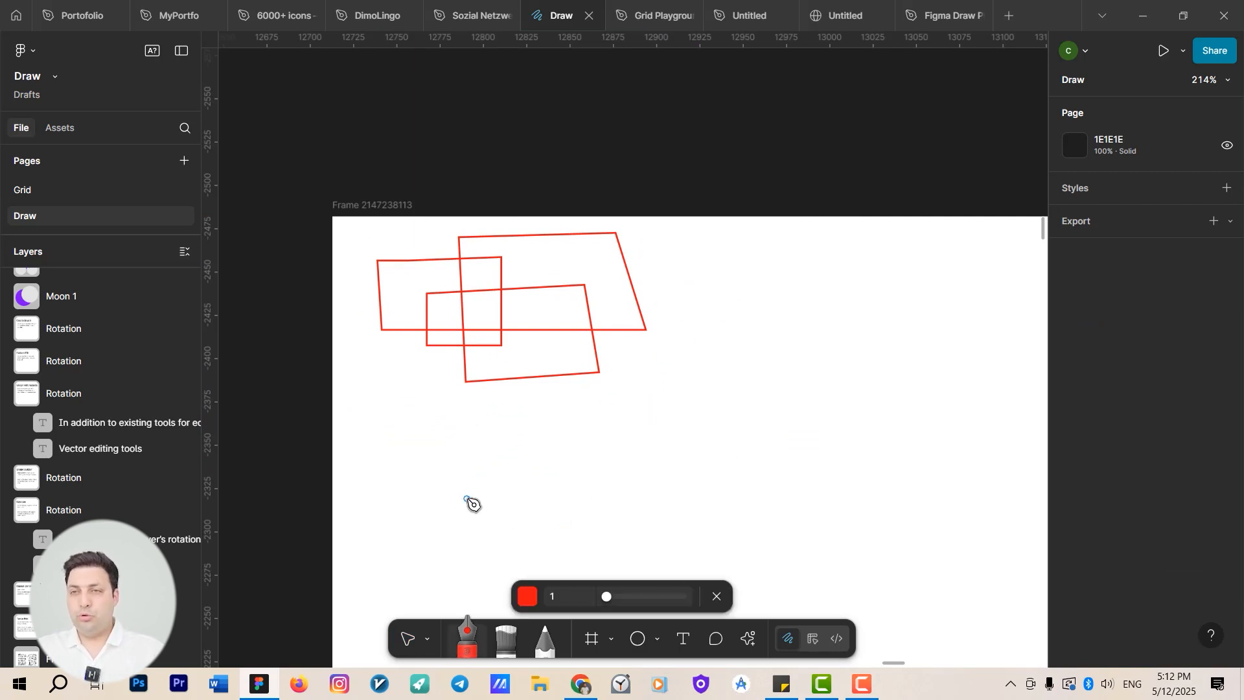
scroll(454, 453, down, 3)
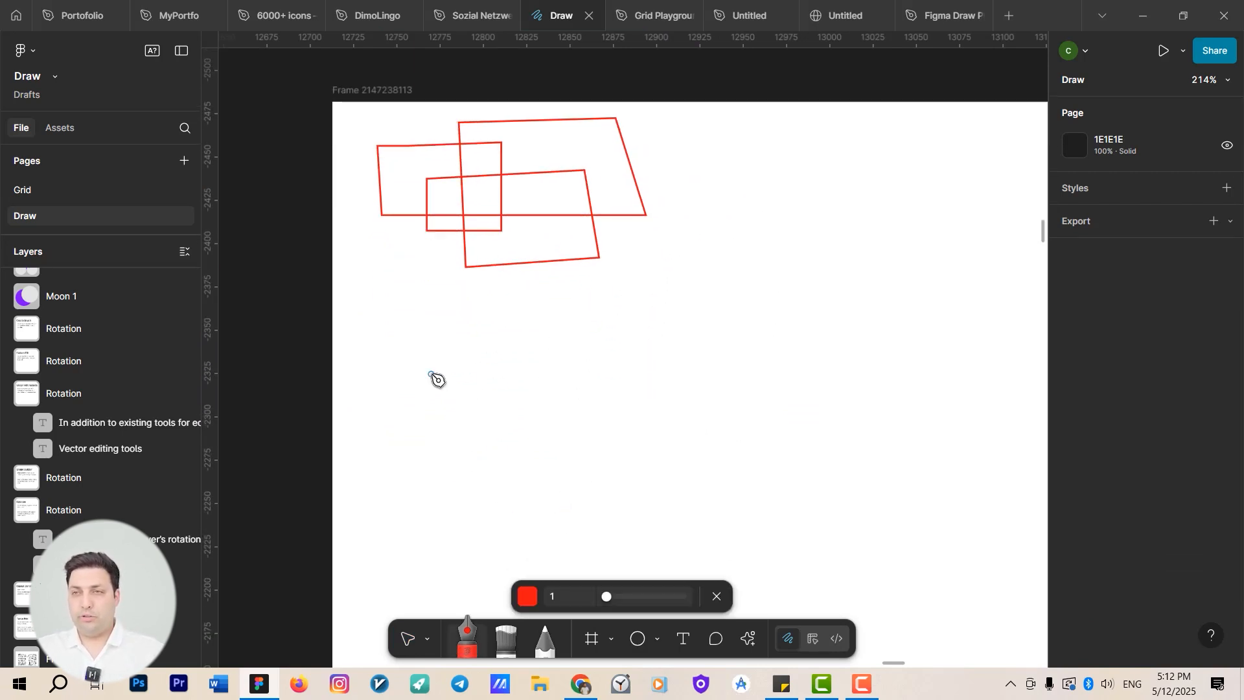
click(463, 298)
click(519, 393)
click(365, 344)
click(563, 311)
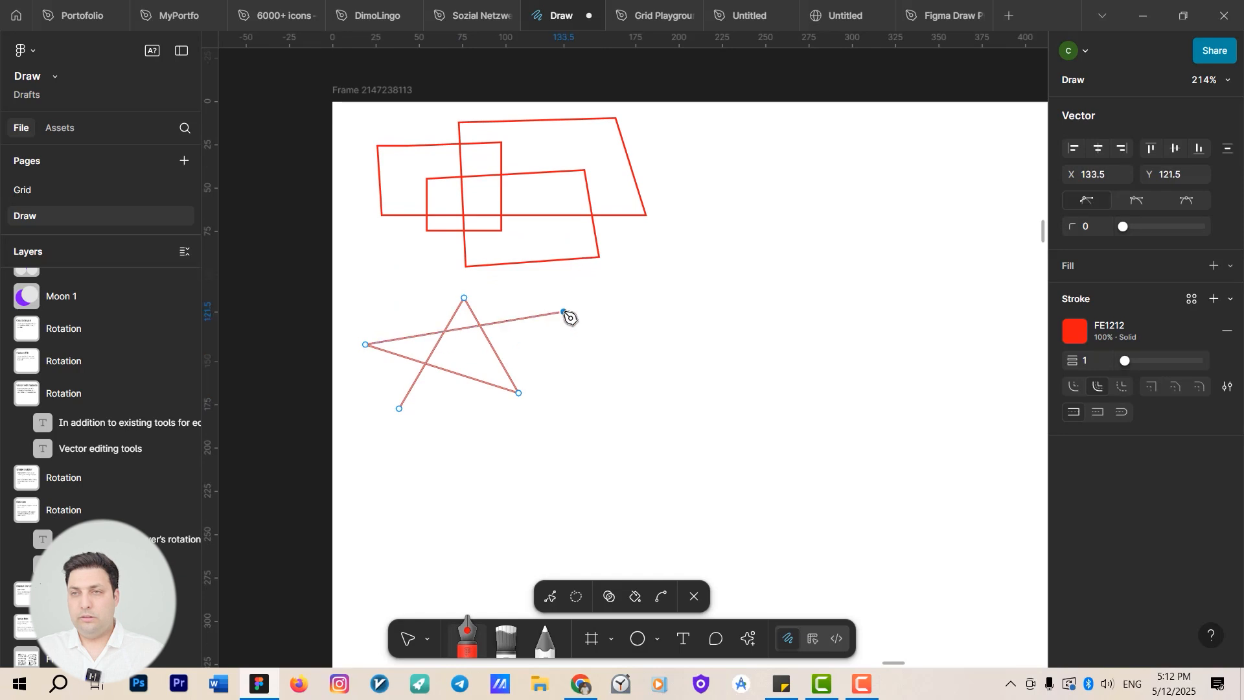
click(399, 408)
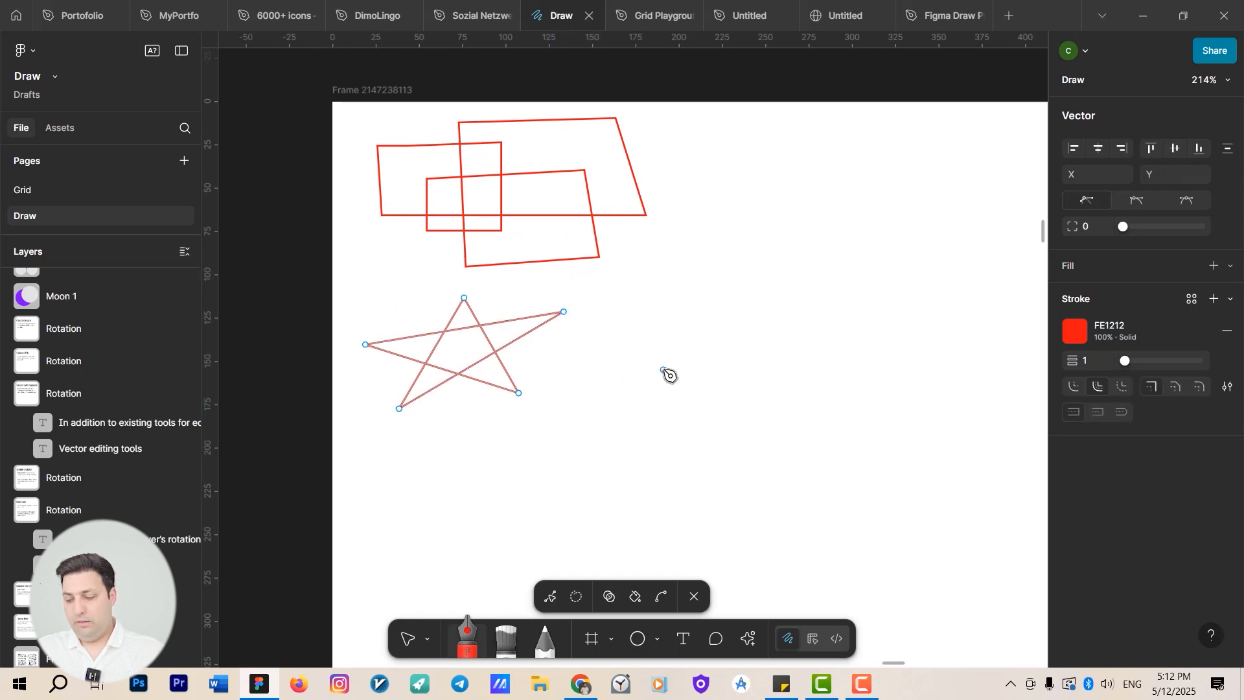
key(Escape)
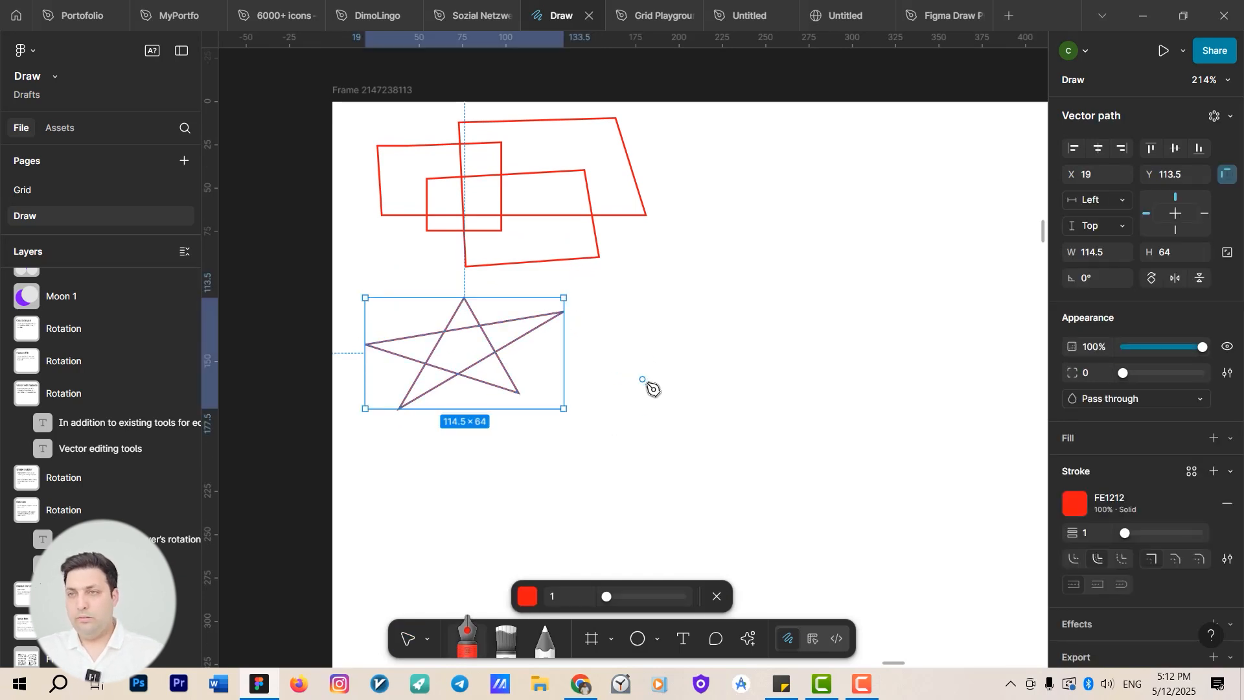
Draw a second five-pointed star to the right of the first, about 112.5 × 75.
click(647, 385)
click(705, 265)
click(758, 394)
drag(614, 327, 656, 318)
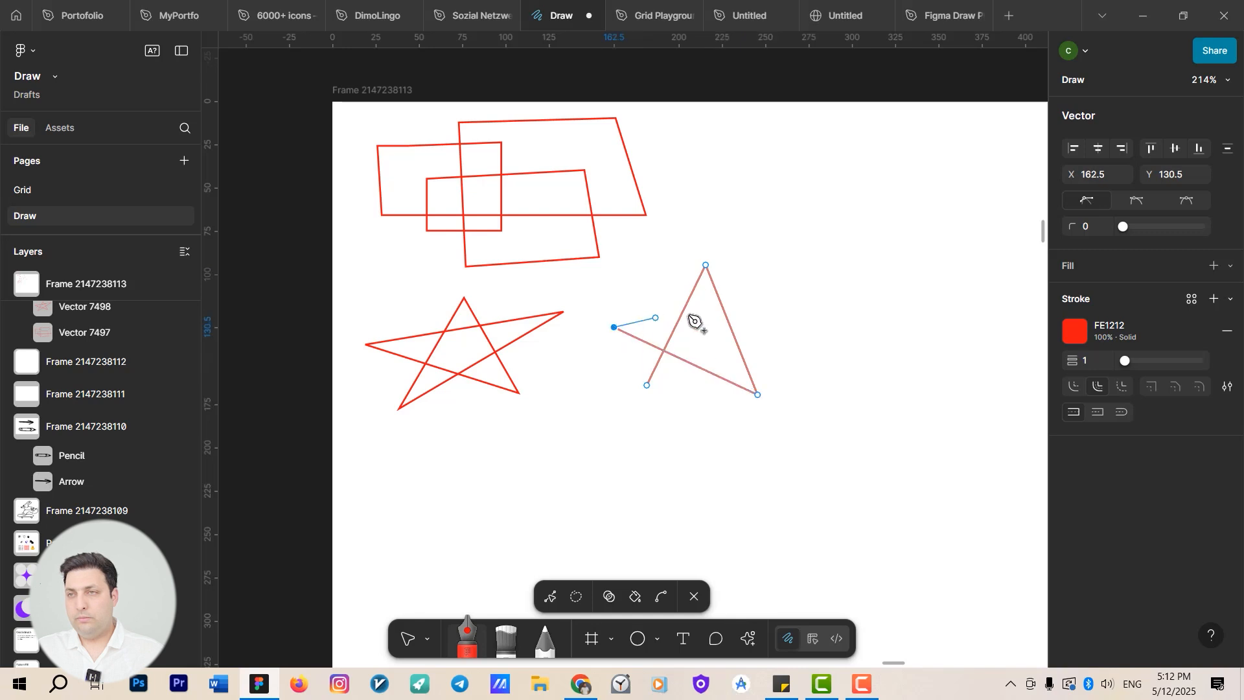
click(808, 286)
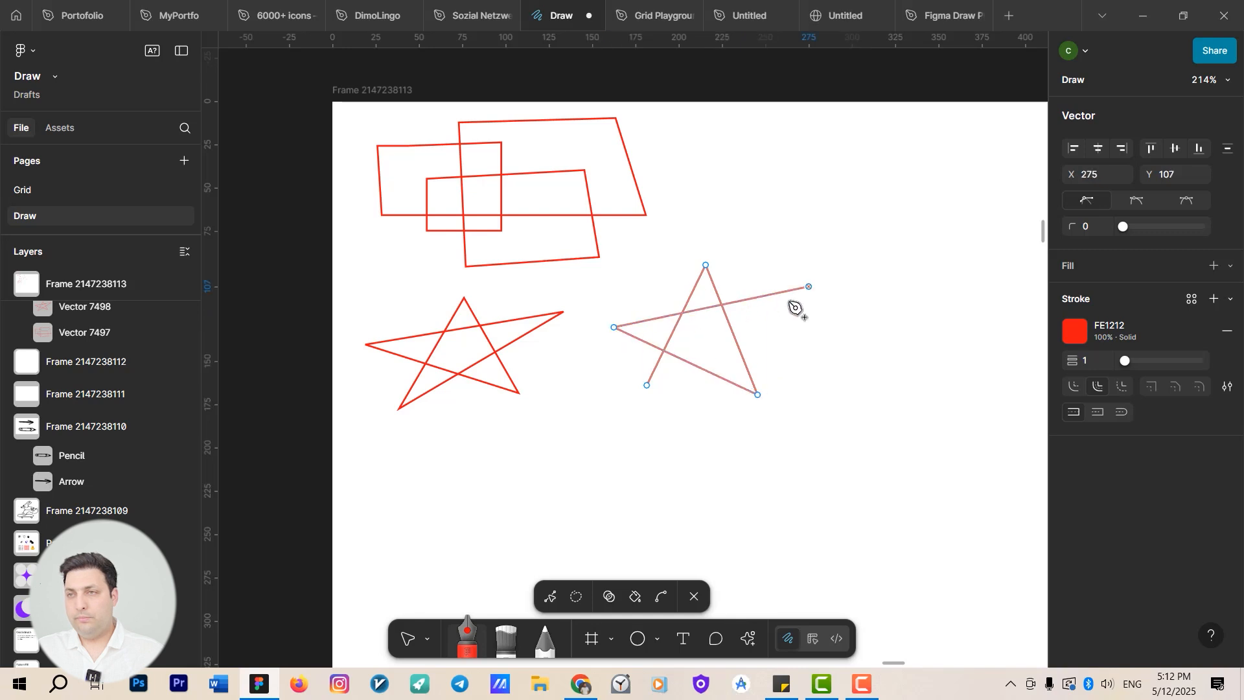
click(647, 385)
key(Escape)
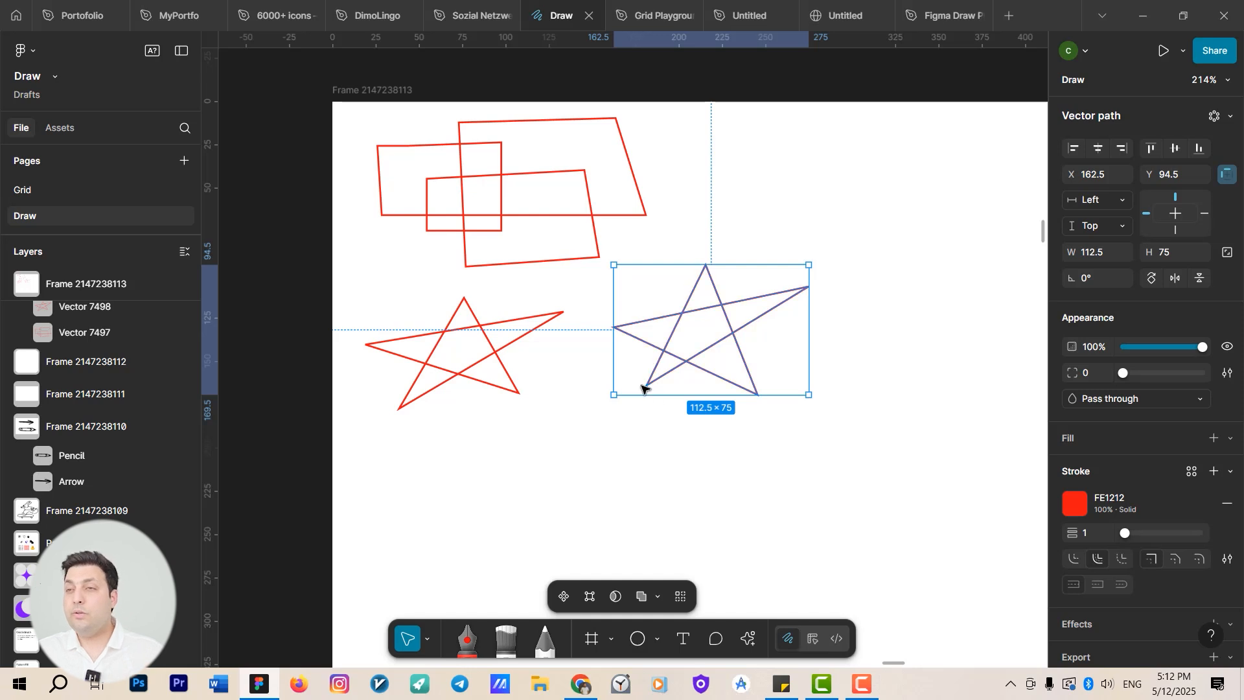
Choose the Brush tool and set its colour to blue.
click(738, 457)
scroll(725, 464, right, 2)
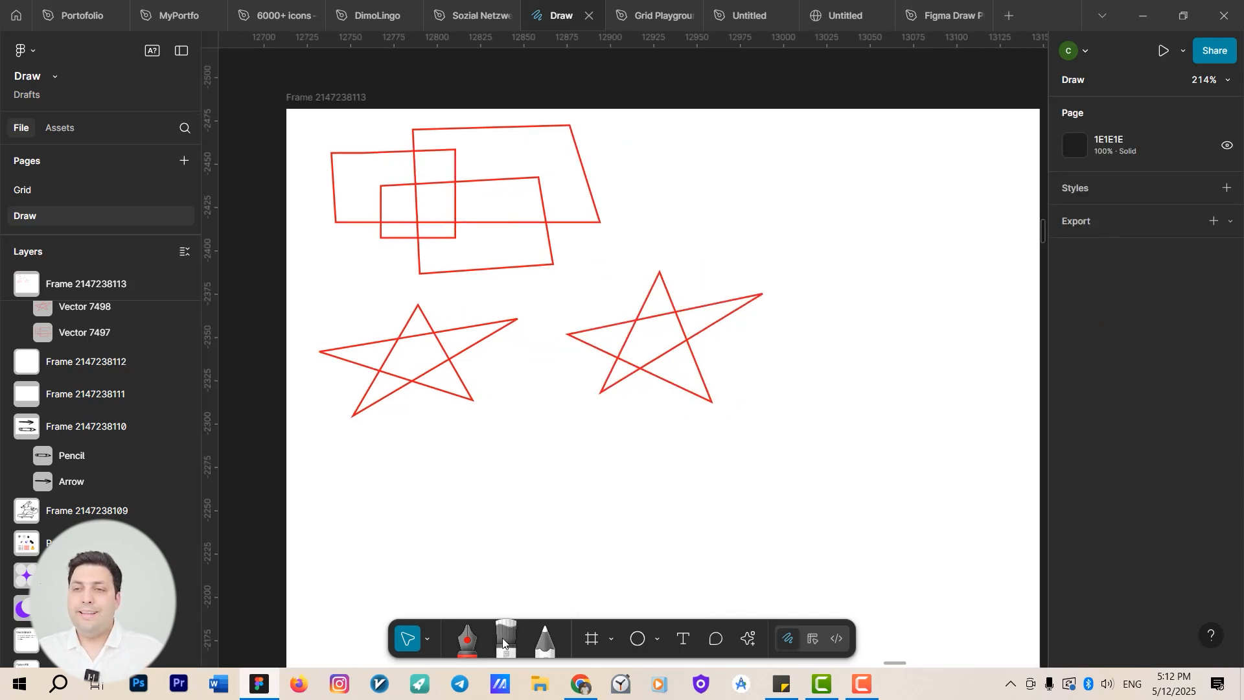
scroll(577, 583, down, 4)
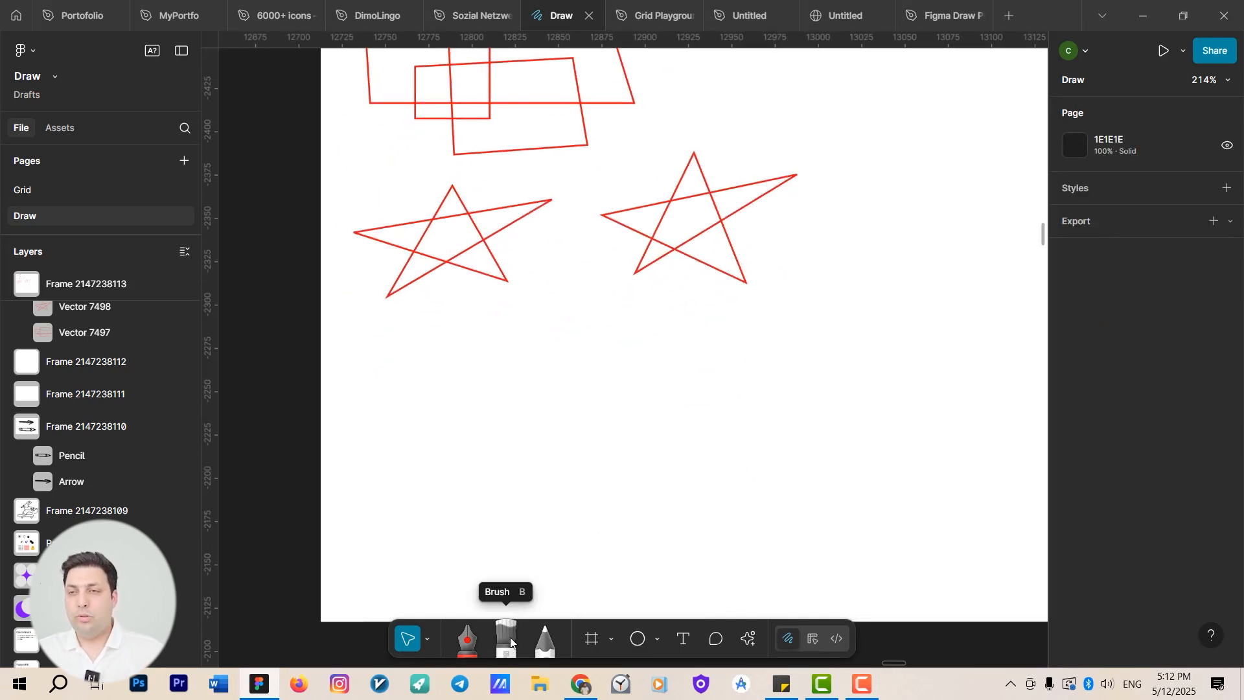
scroll(583, 550, up, 2)
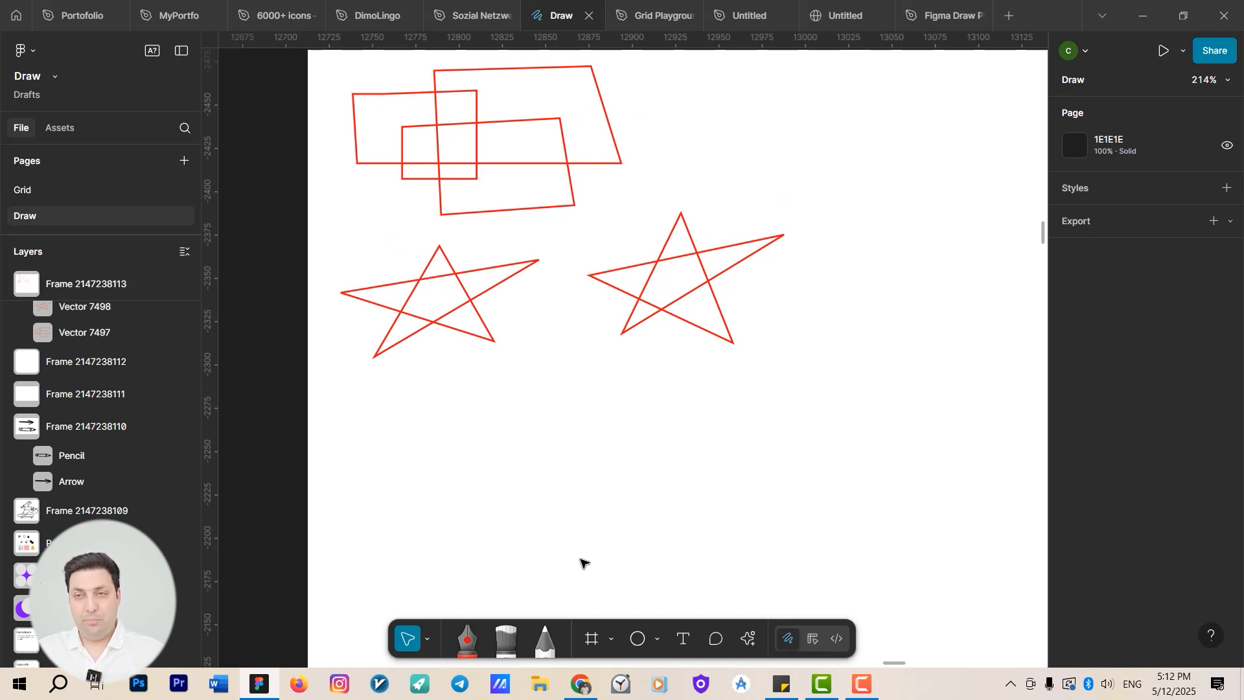
click(506, 640)
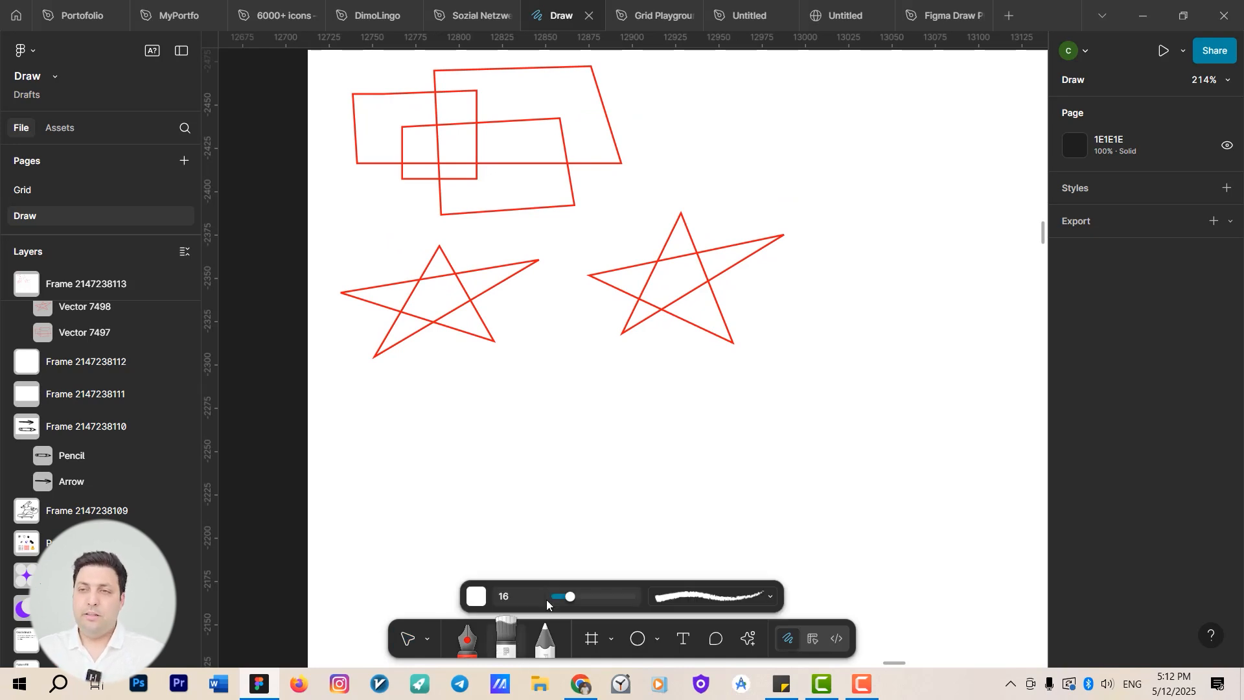
click(484, 596)
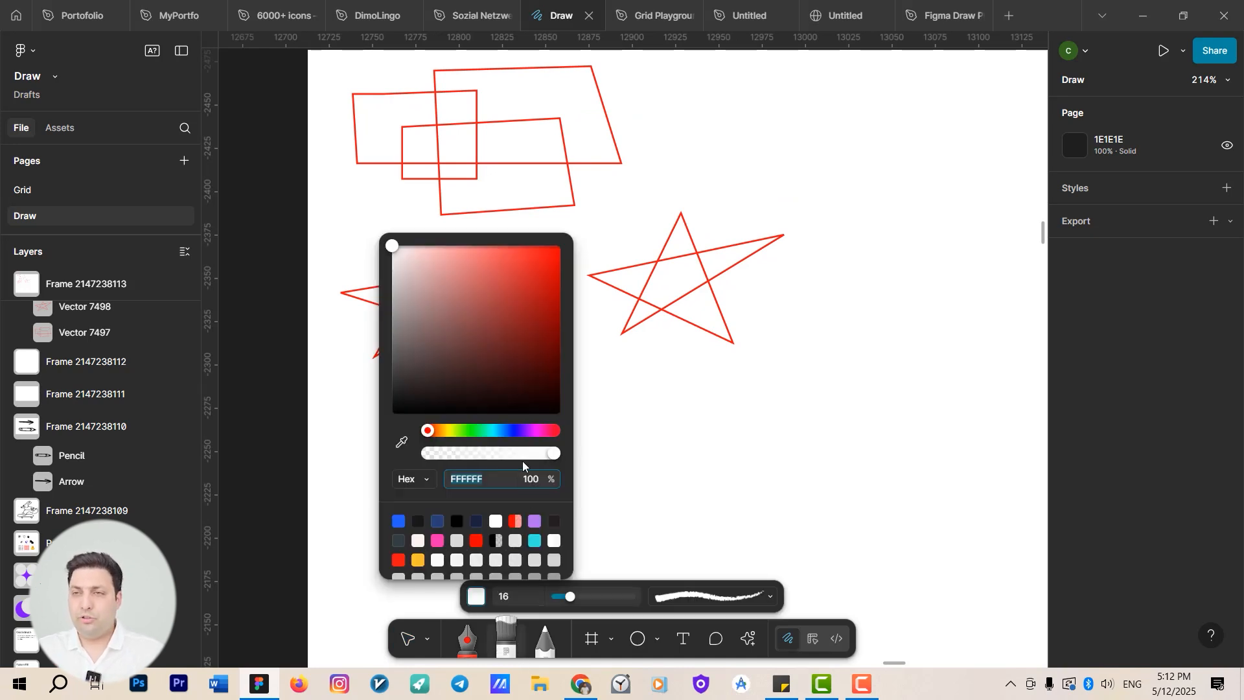
click(507, 432)
drag(514, 324, 562, 244)
Paint a wavy horizontal stroke below the stars with the Heist brush.
drag(663, 485, 719, 469)
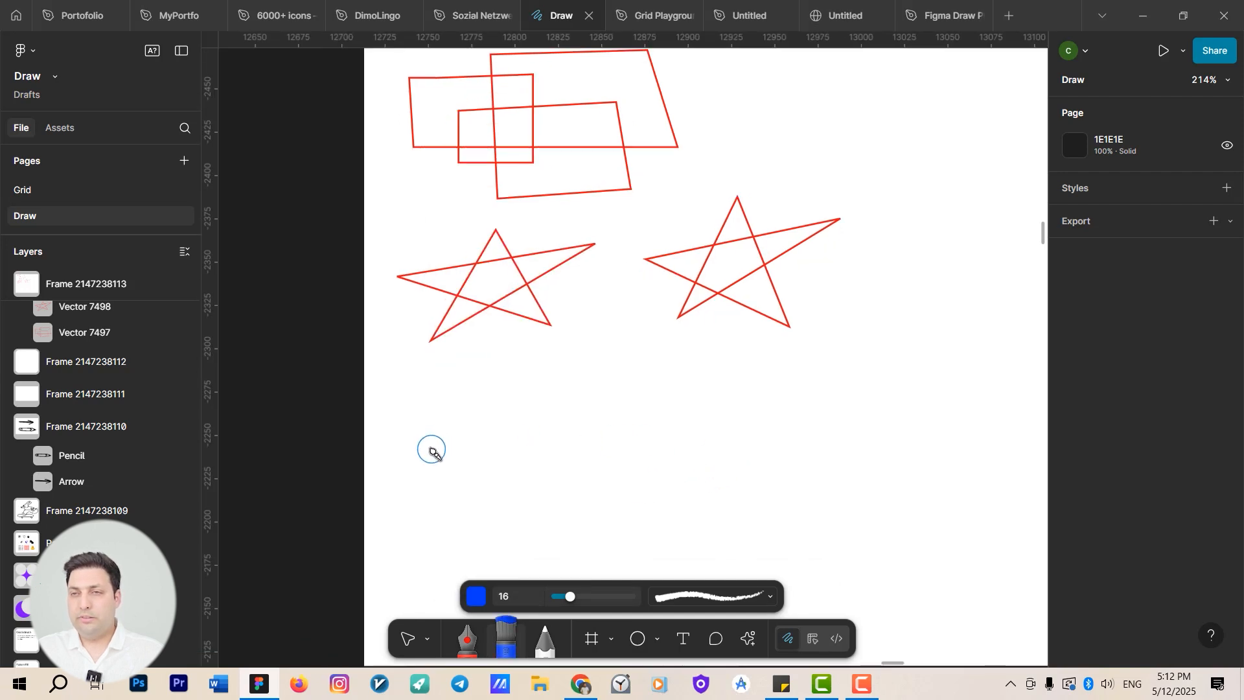
drag(431, 451, 796, 429)
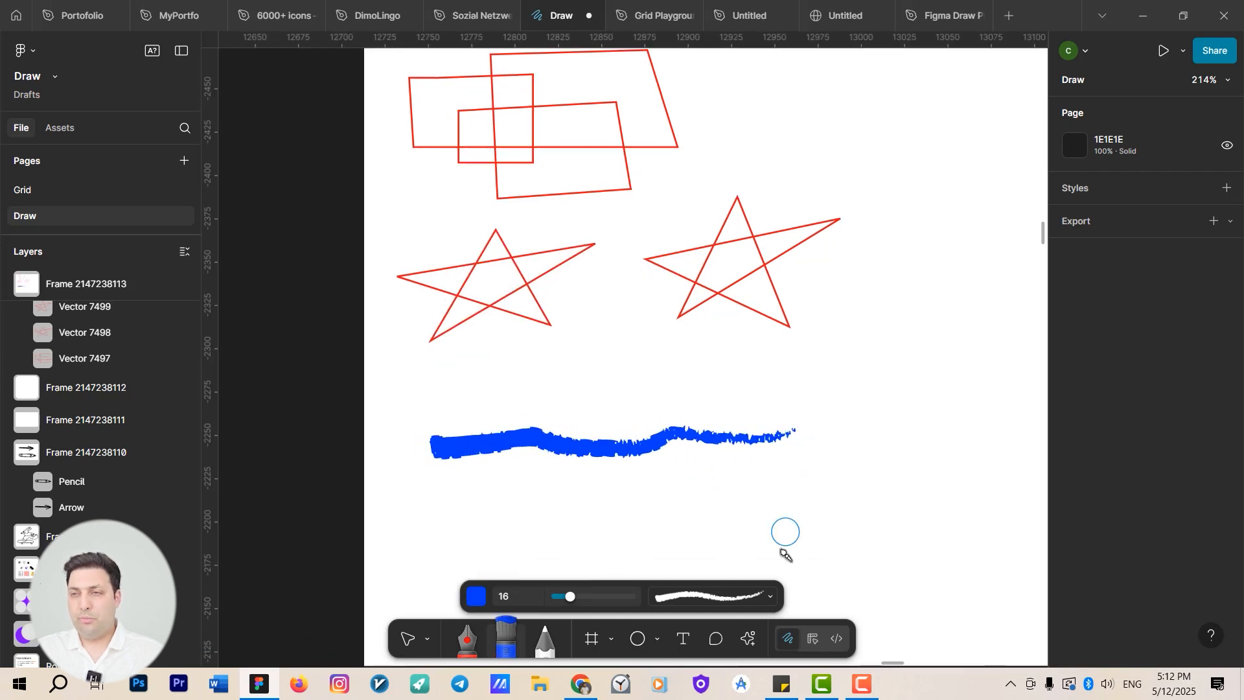
Switch the brush style to Grindhouse and paint a second horizontal stroke beneath the first.
click(770, 597)
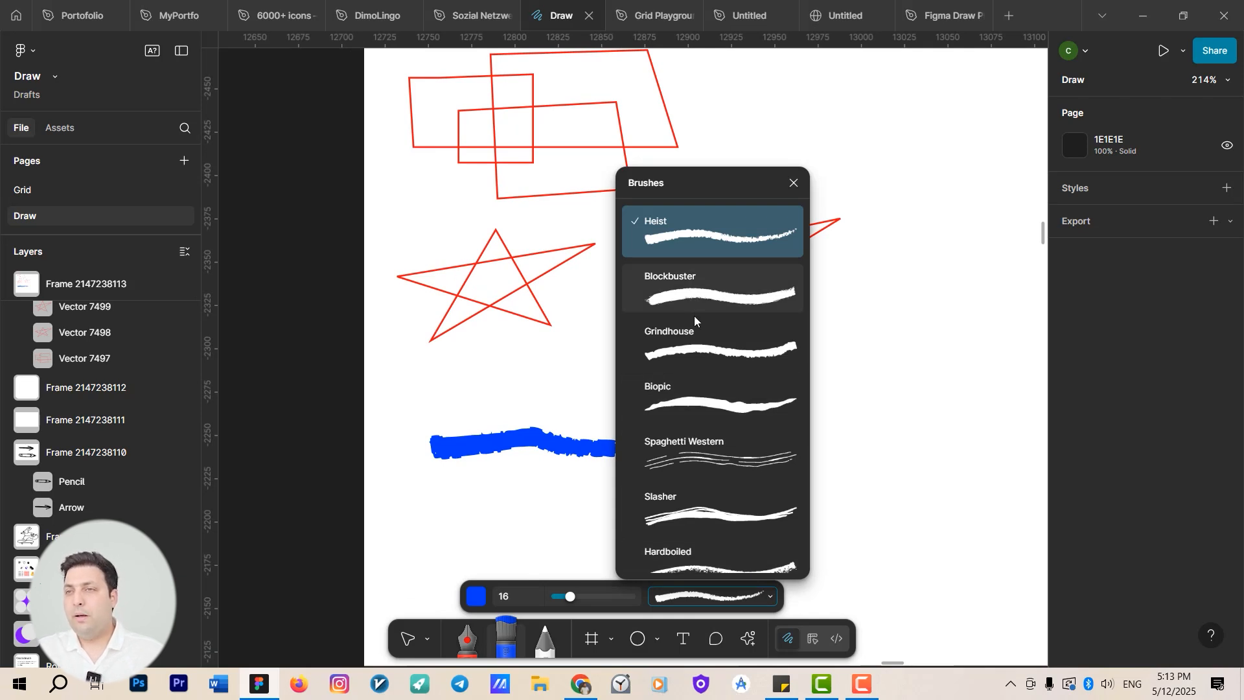
click(698, 349)
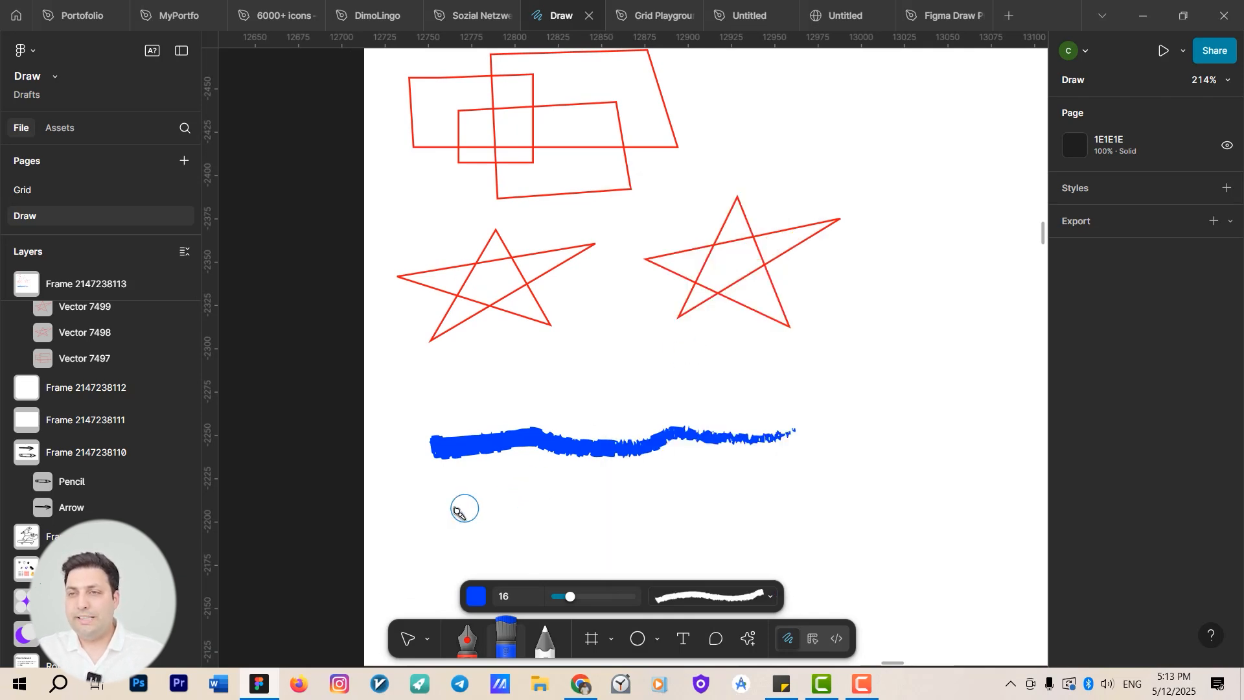
mouse_move(460, 505)
mouse_down()
mouse_move(686, 511)
mouse_move(759, 498)
mouse_up()
Switch the brush style to Epic and paint a third horizontal stroke beneath the others.
click(750, 597)
scroll(743, 544, down, 2)
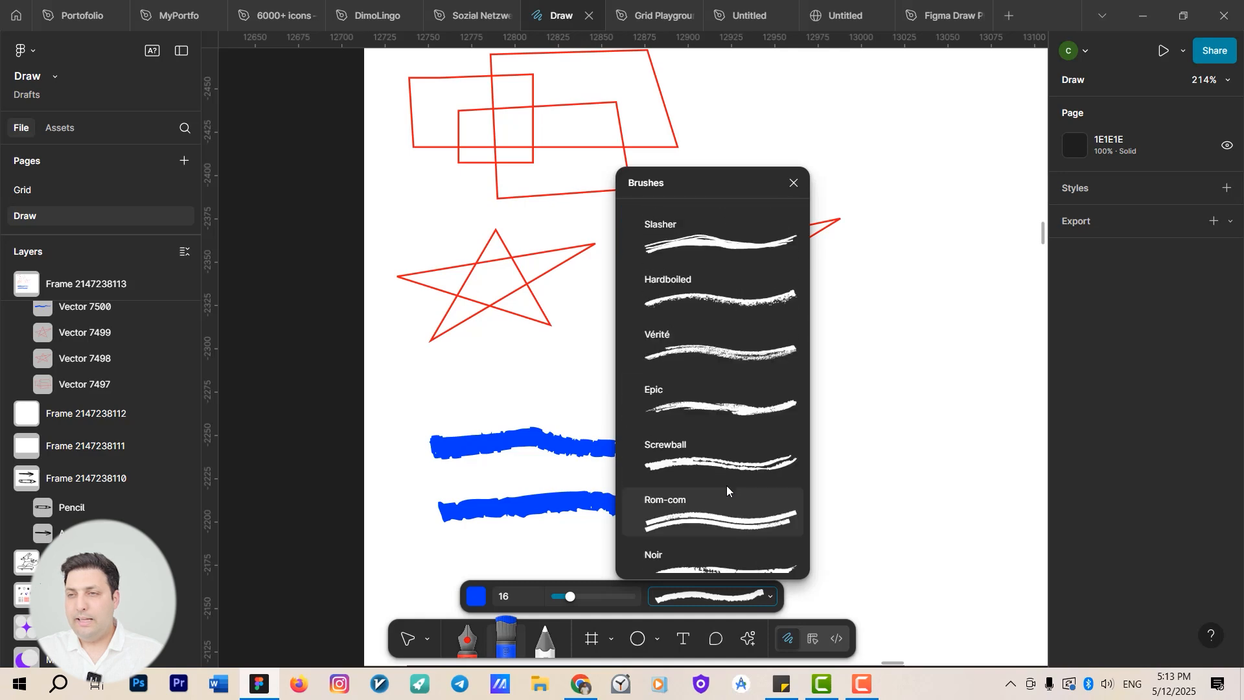
click(727, 407)
scroll(587, 497, down, 1)
scroll(586, 497, down, 2)
drag(434, 492, 759, 491)
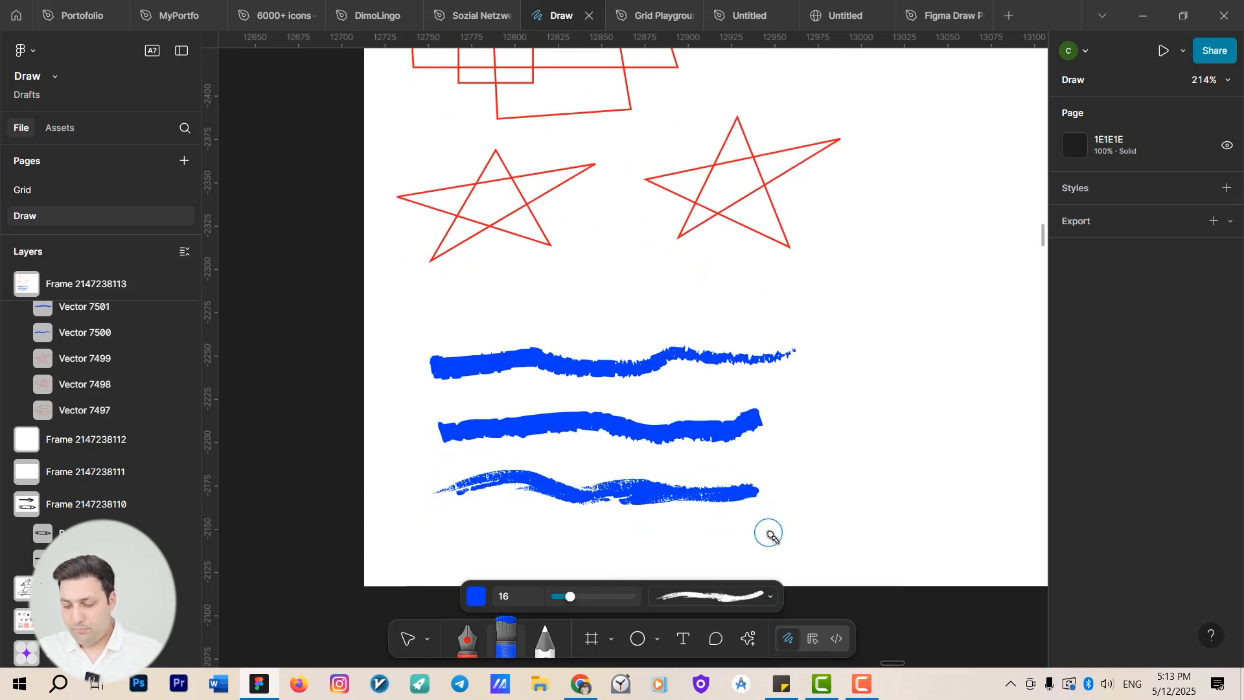
Select the third brush stroke and reduce its stroke weight to 13.
key(v)
click(701, 499)
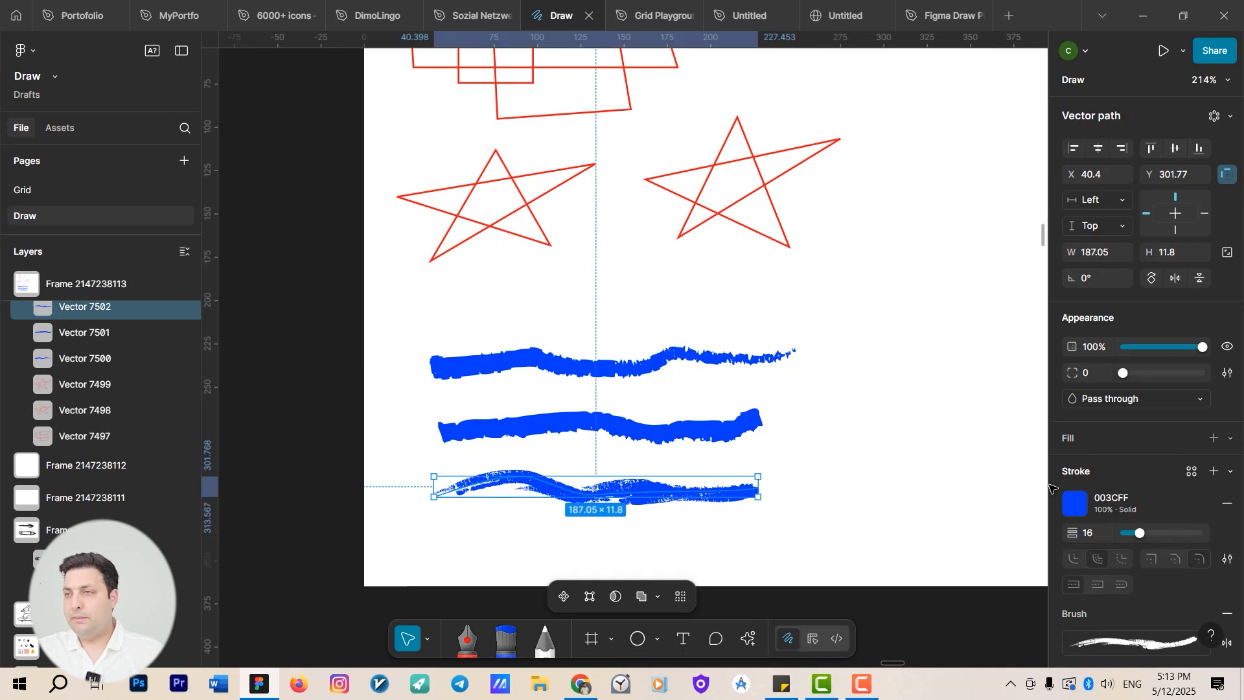
scroll(1147, 504, down, 2)
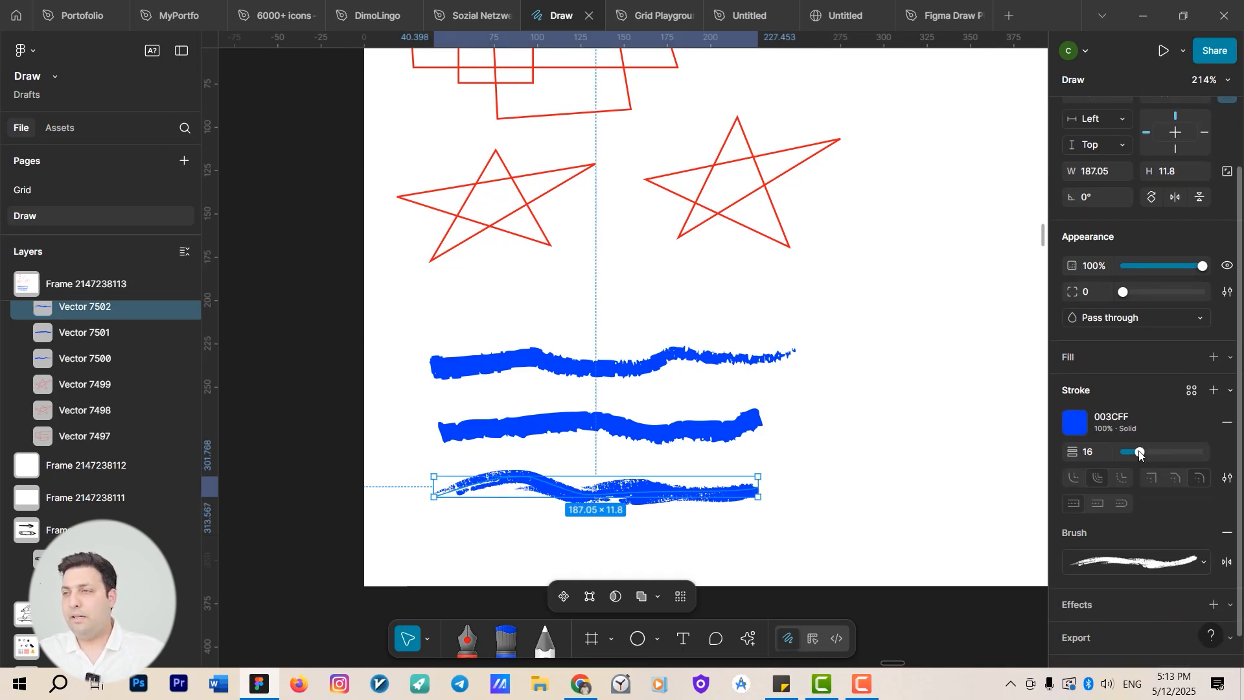
mouse_move(1140, 453)
mouse_down()
mouse_move(1152, 454)
mouse_move(1140, 458)
mouse_up()
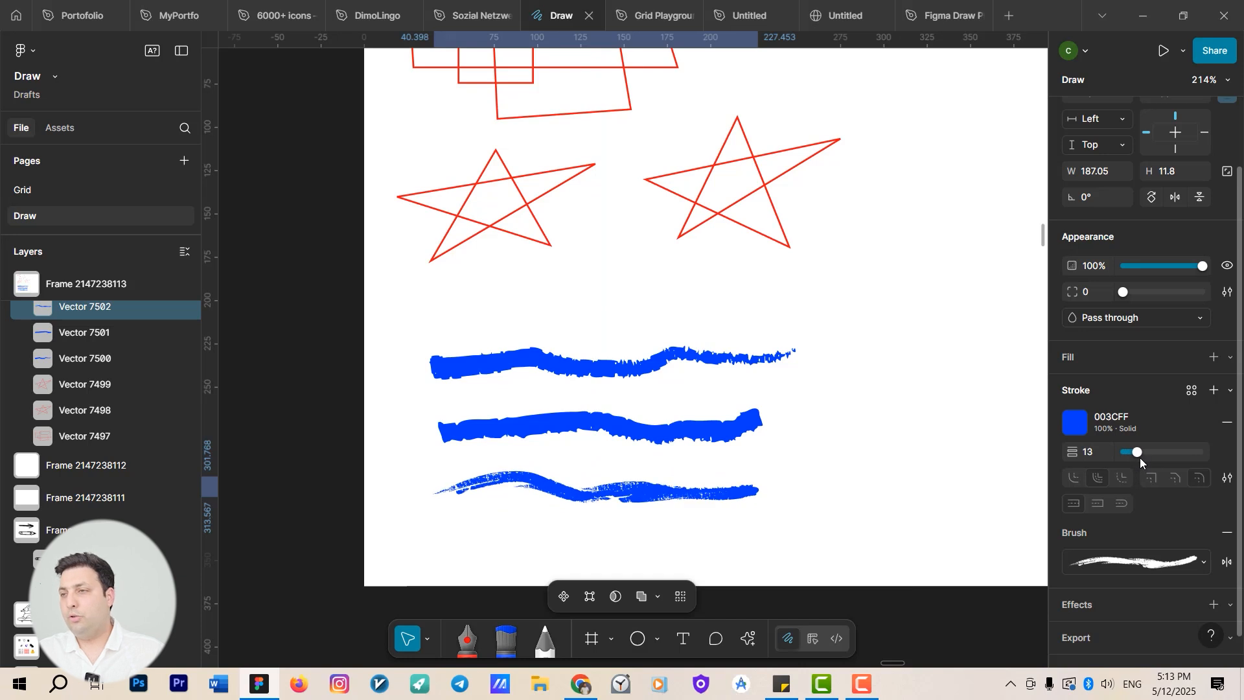
Switch to the Pencil, give it a teal color, and draw a looping freehand scribble to the right of the brush strokes.
click(539, 647)
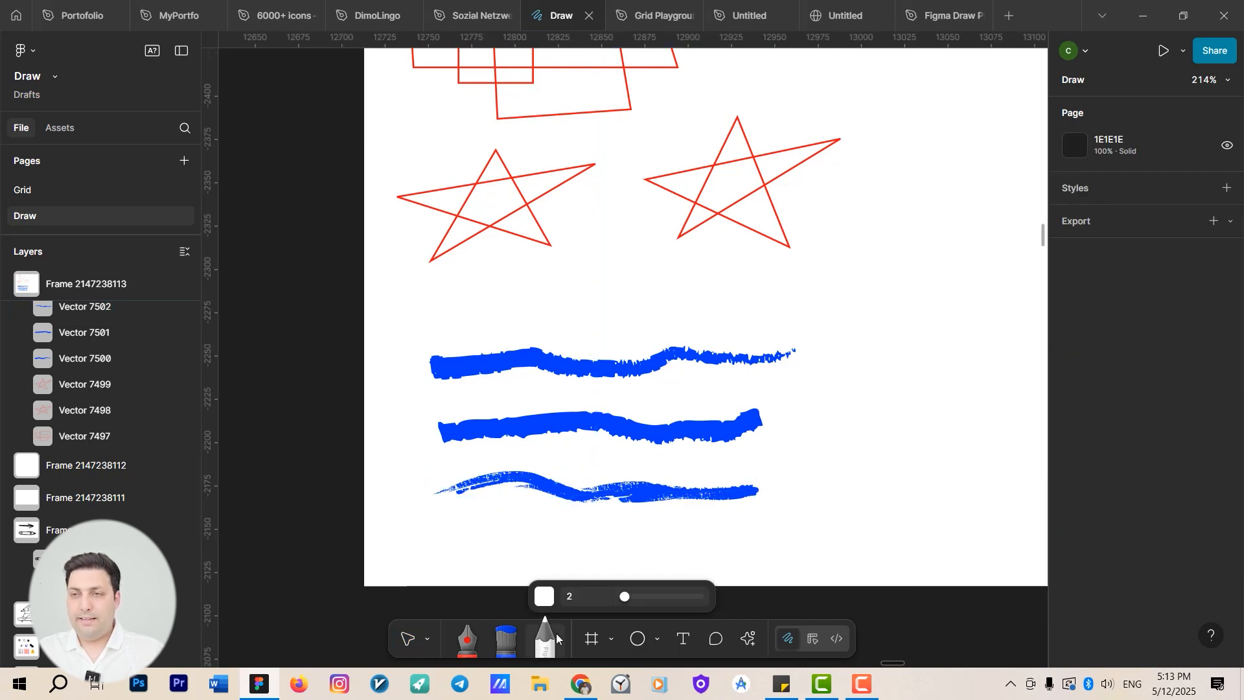
click(550, 598)
drag(553, 434, 568, 429)
drag(590, 303, 642, 256)
drag(564, 433, 555, 430)
drag(616, 335, 628, 294)
mouse_move(860, 336)
mouse_down()
mouse_move(907, 407)
mouse_move(955, 384)
mouse_move(963, 316)
mouse_move(906, 474)
mouse_move(964, 465)
mouse_move(840, 435)
mouse_move(925, 326)
mouse_move(853, 285)
mouse_move(969, 422)
mouse_up()
drag(873, 527, 819, 558)
key(v)
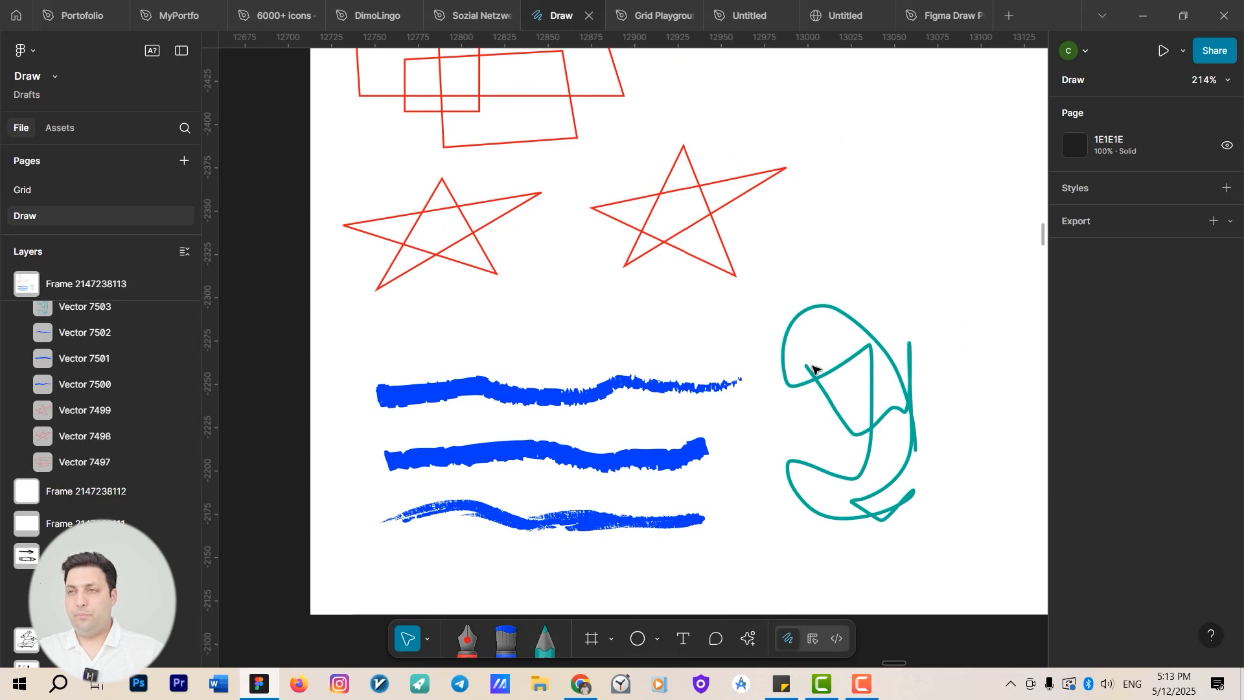
Select the overlapping rectangles path and open it in vector editing mode.
drag(821, 360, 739, 442)
scroll(738, 442, down, 5)
scroll(706, 435, right, 4)
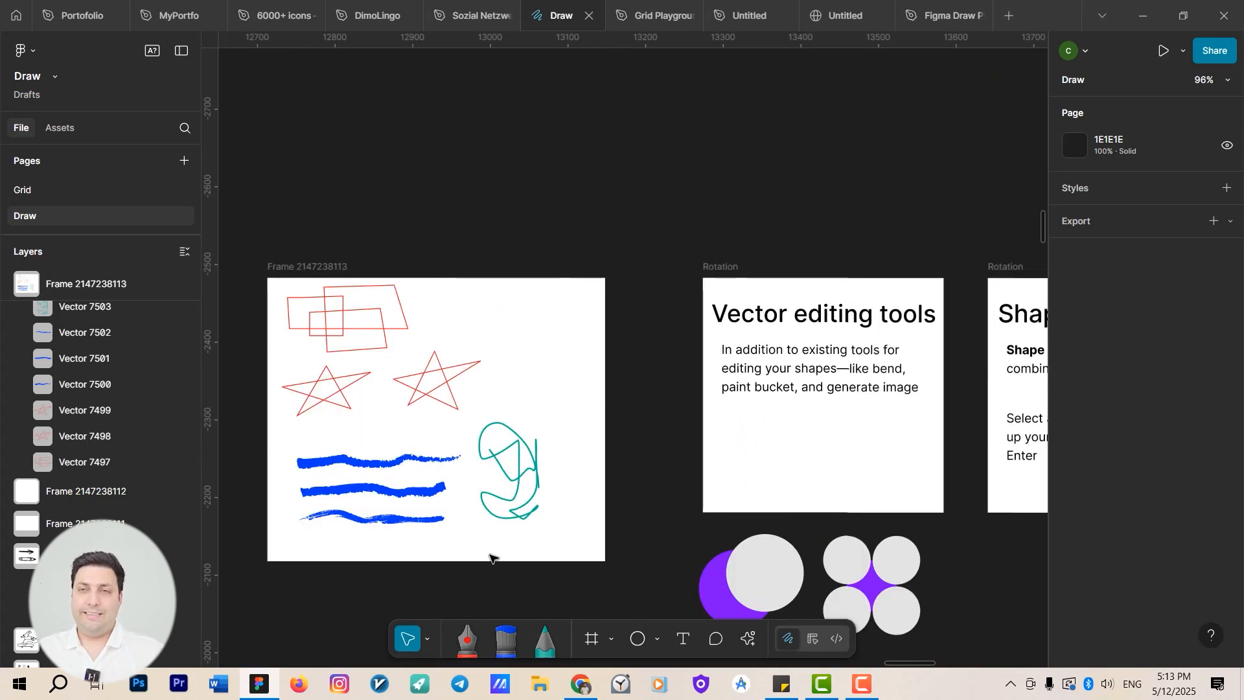
click(333, 340)
scroll(350, 356, up, 5)
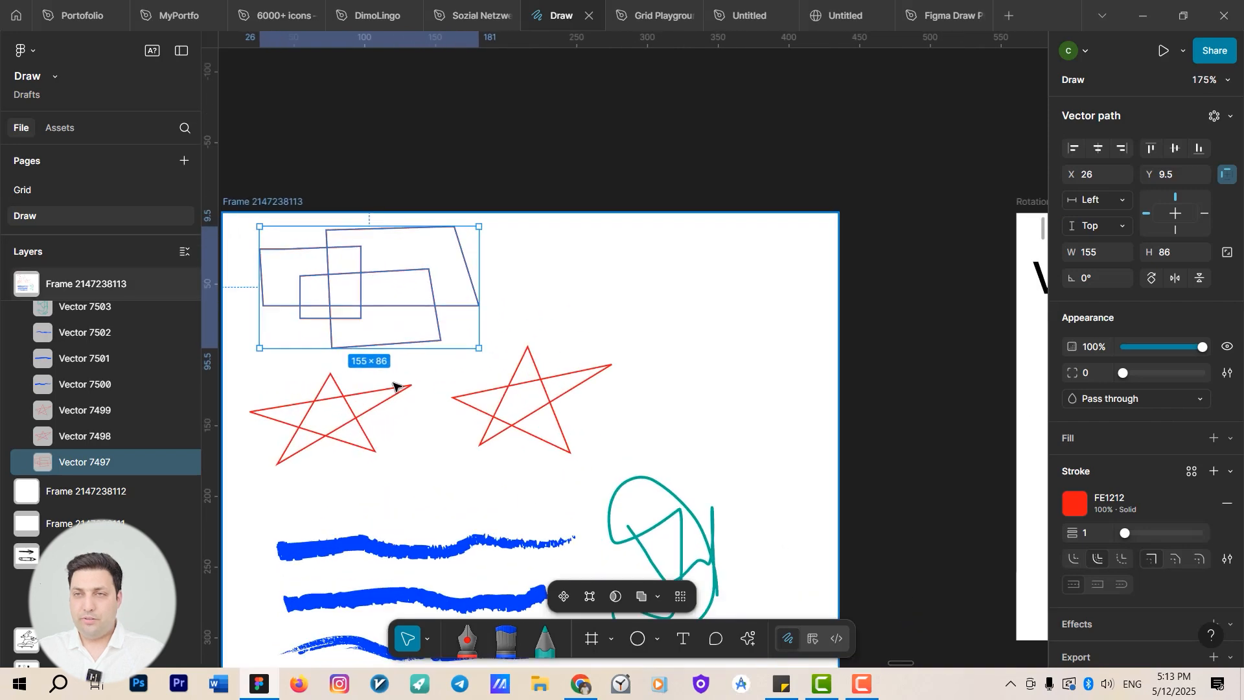
drag(397, 386, 586, 558)
key(Return)
Look over the neighbouring Vector editing tools and Shape Builder instruction frames.
scroll(589, 504, up, 5)
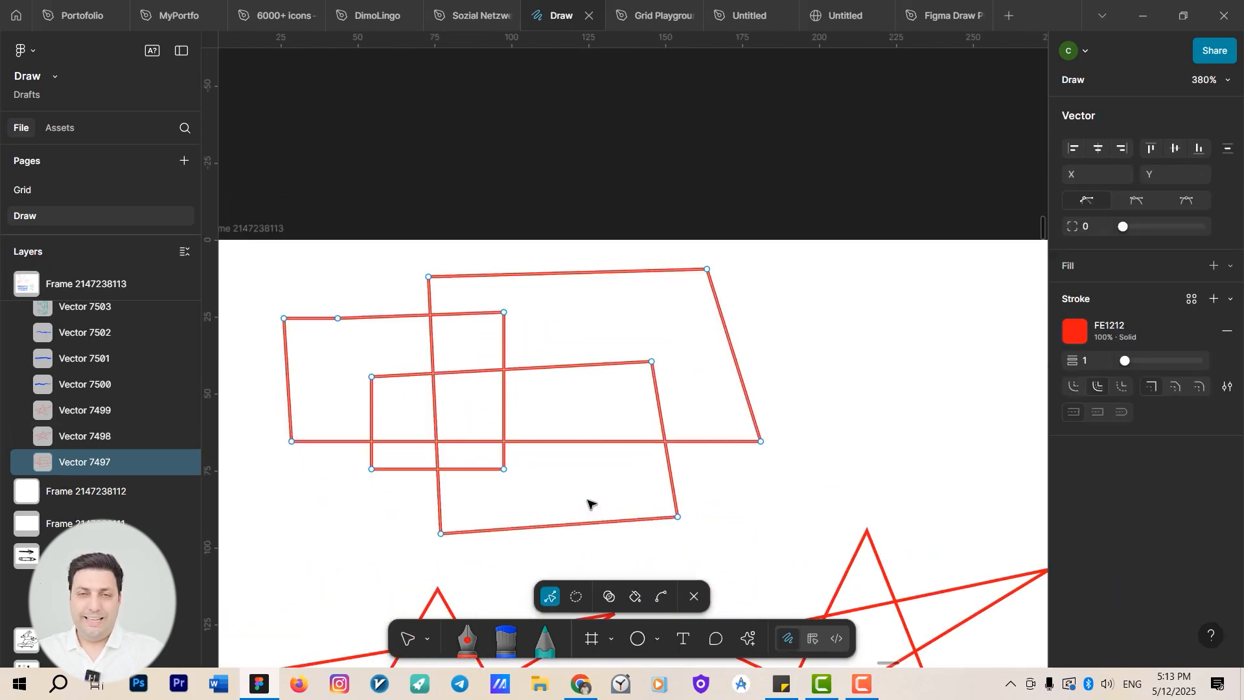
scroll(602, 492, down, 6)
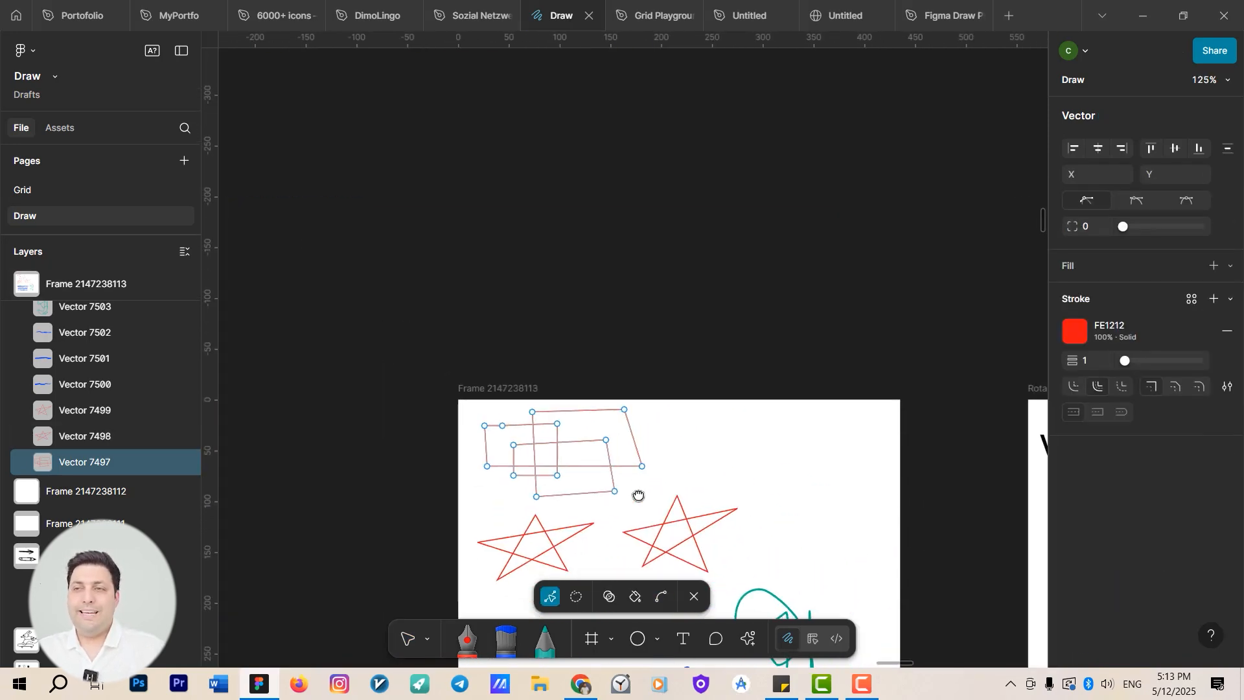
drag(639, 499, 280, 390)
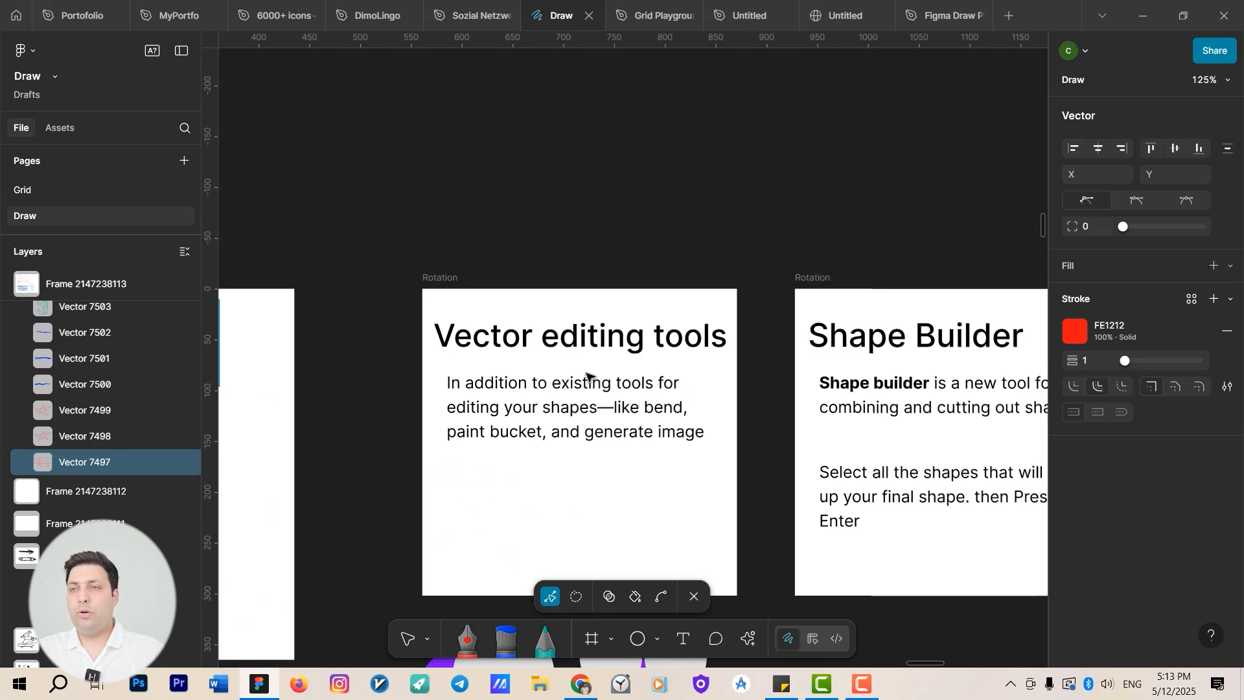
scroll(648, 349, down, 3)
scroll(648, 350, left, 3)
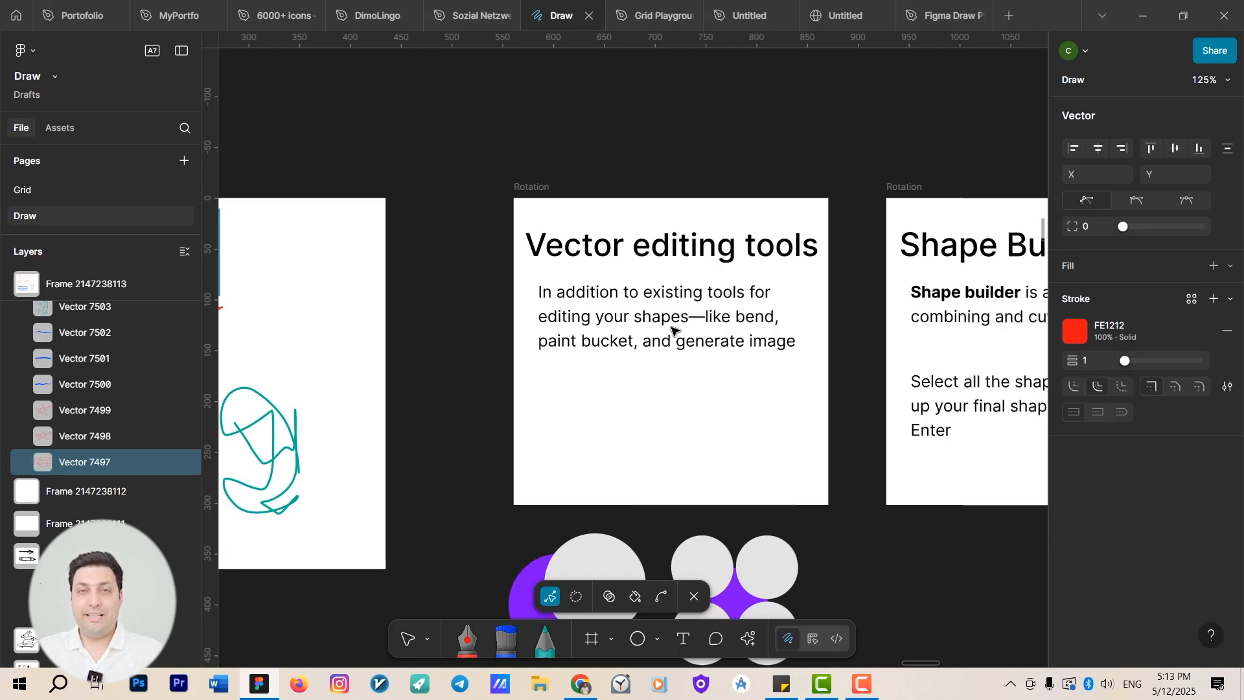
scroll(648, 413, down, 3)
scroll(648, 412, left, 2)
scroll(652, 344, right, 5)
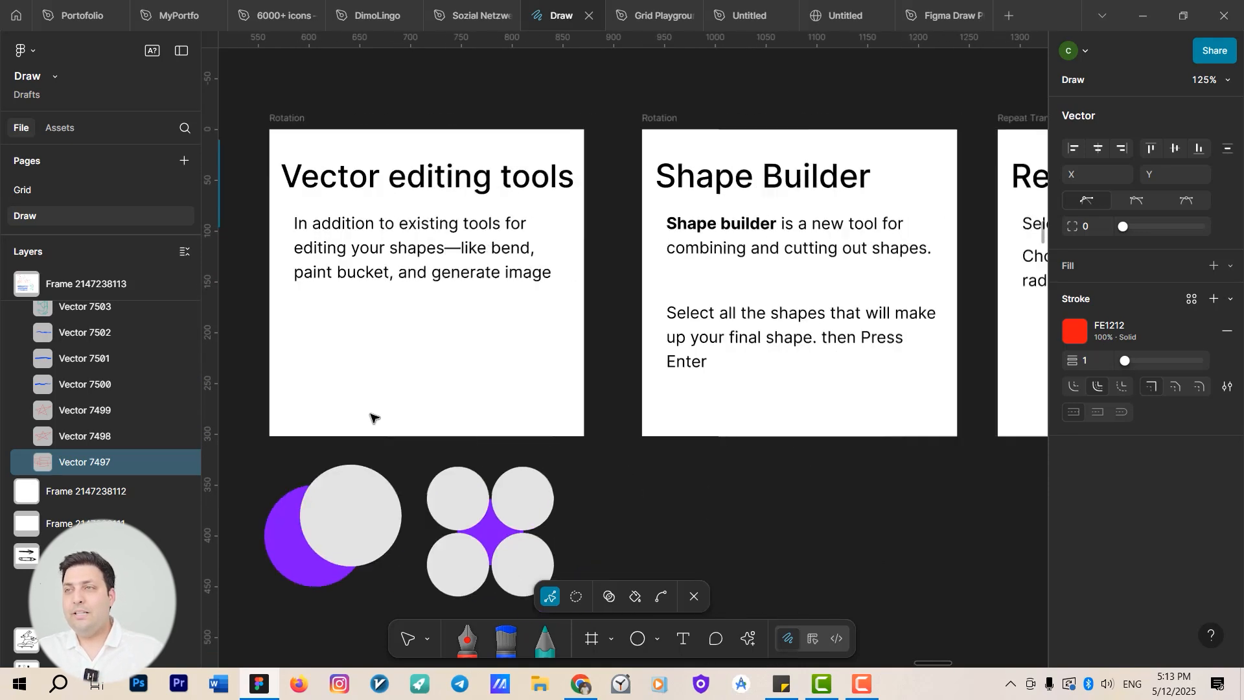
scroll(473, 372, down, 3)
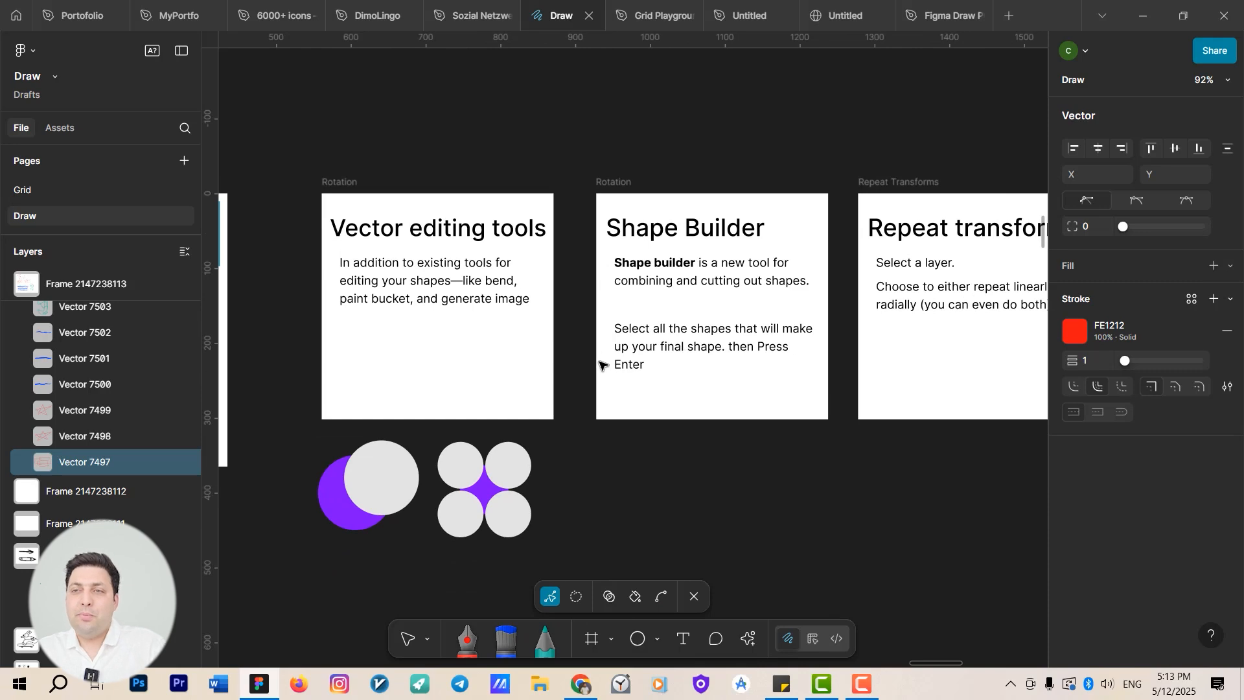
scroll(600, 364, left, 6)
scroll(600, 364, down, 1)
scroll(490, 512, left, 5)
scroll(491, 512, up, 1)
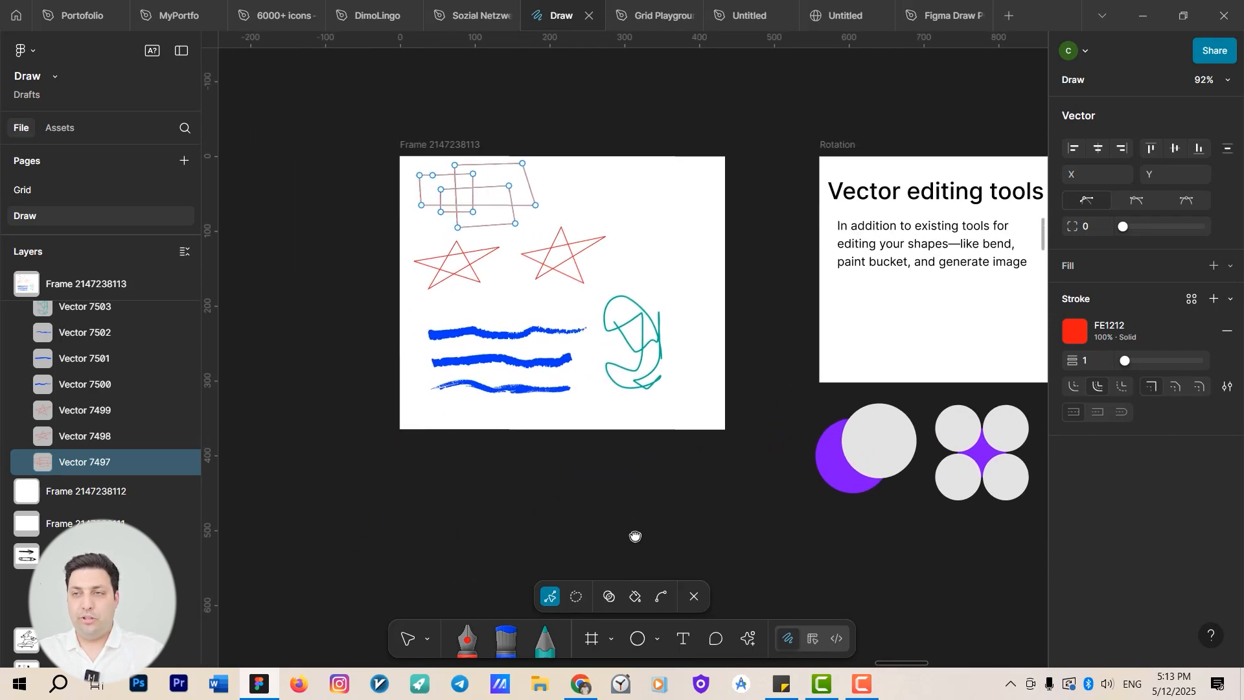
scroll(561, 463, up, 4)
scroll(589, 578, up, 4)
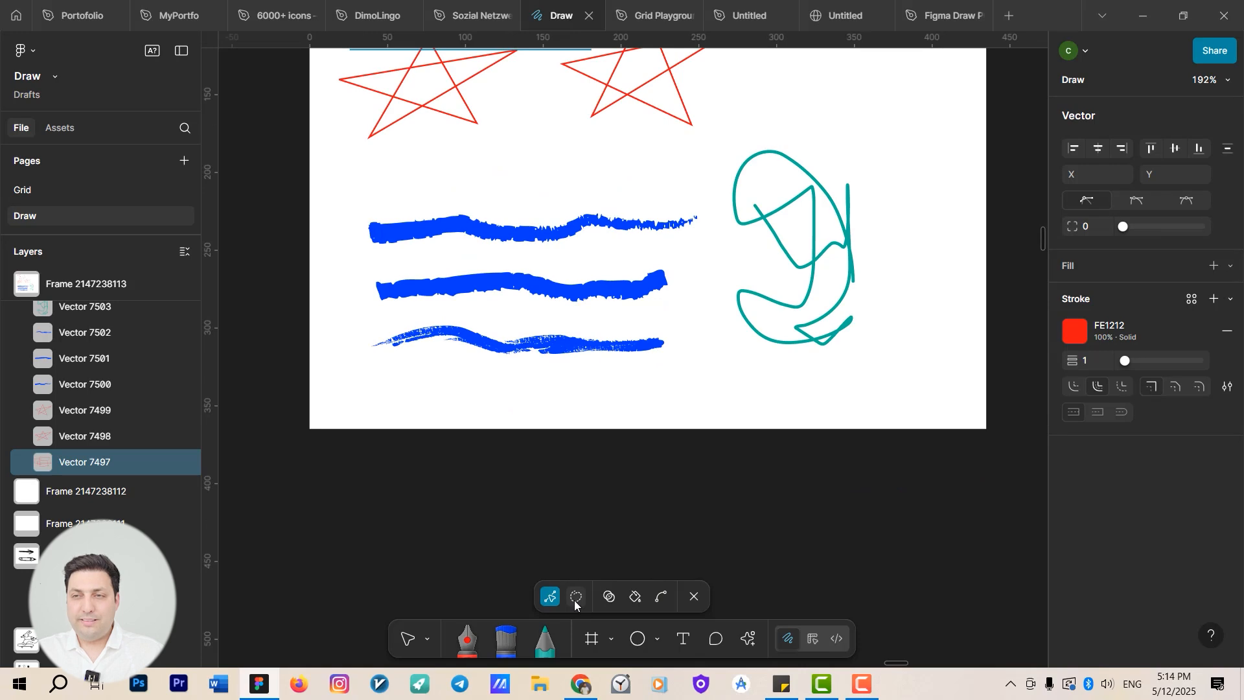
Switch to the Lasso and select the right-hand vertices of the two larger rectangles.
click(576, 600)
click(578, 599)
click(576, 597)
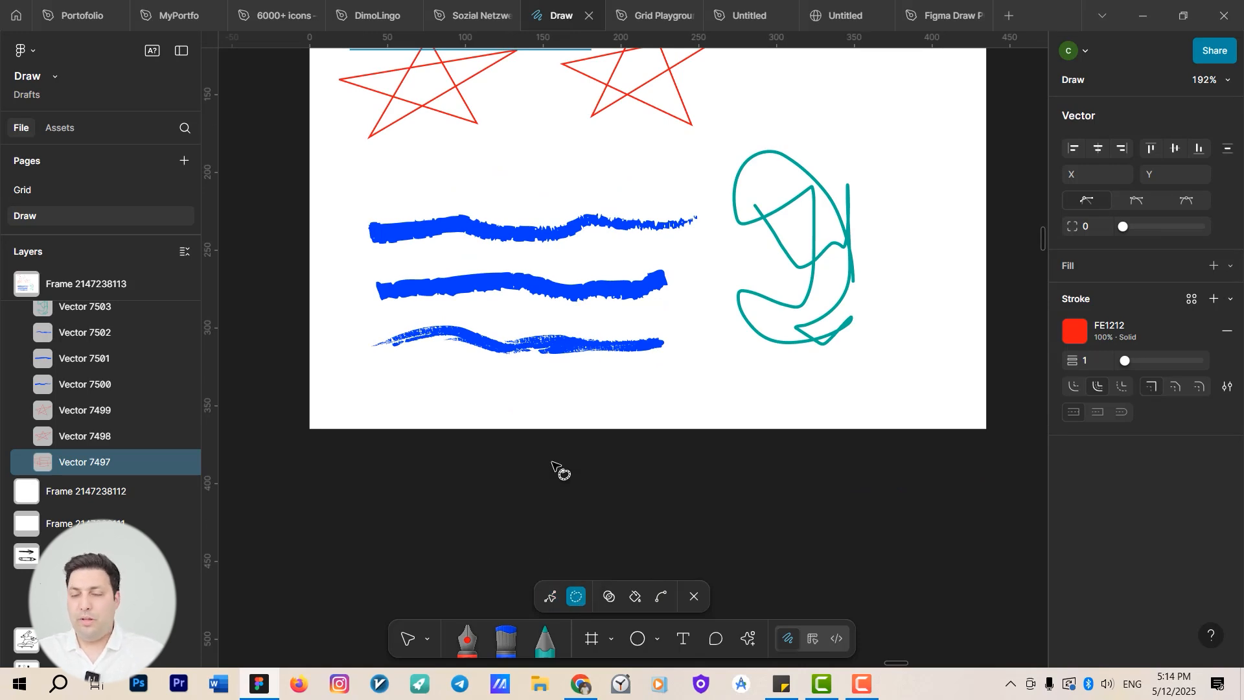
drag(557, 473, 603, 616)
drag(518, 262, 570, 419)
scroll(547, 283, up, 5)
drag(577, 343, 495, 374)
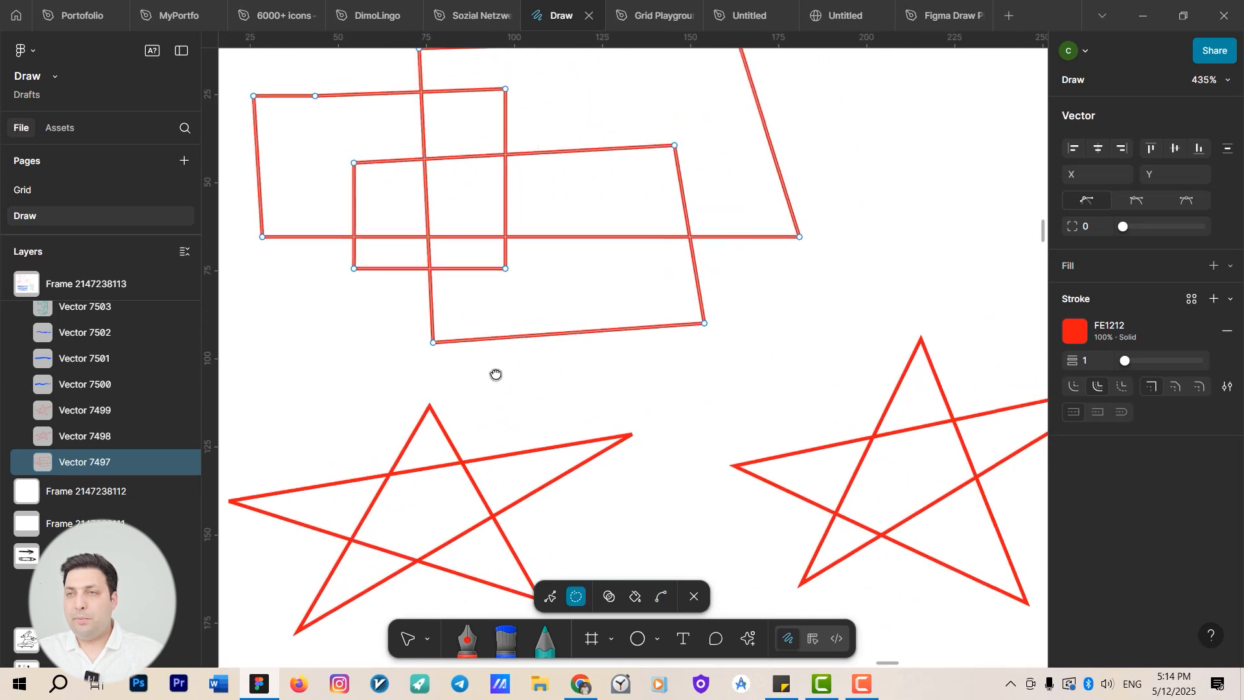
scroll(815, 243, down, 3)
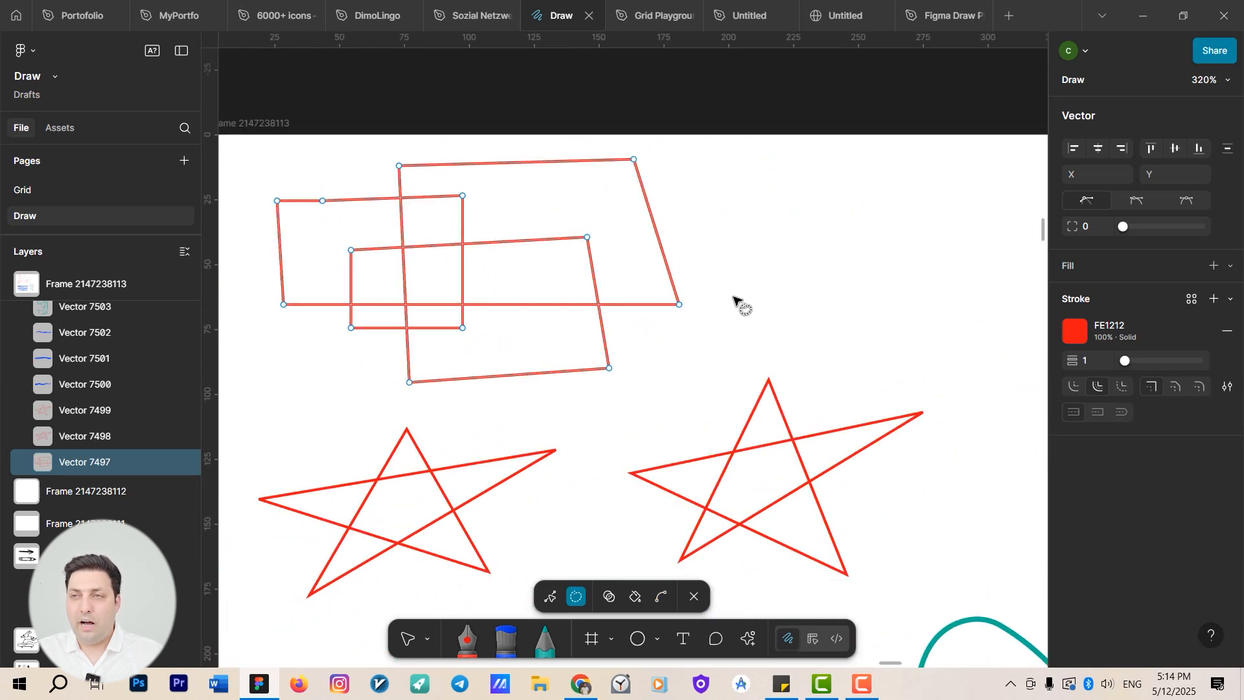
mouse_move(734, 298)
mouse_down()
mouse_move(637, 379)
mouse_move(576, 376)
mouse_move(546, 171)
mouse_move(572, 148)
mouse_move(630, 135)
mouse_move(669, 146)
mouse_move(715, 200)
mouse_move(721, 283)
mouse_move(736, 295)
mouse_move(695, 304)
mouse_move(798, 319)
mouse_move(559, 300)
mouse_move(758, 300)
mouse_move(600, 298)
mouse_move(703, 305)
mouse_up()
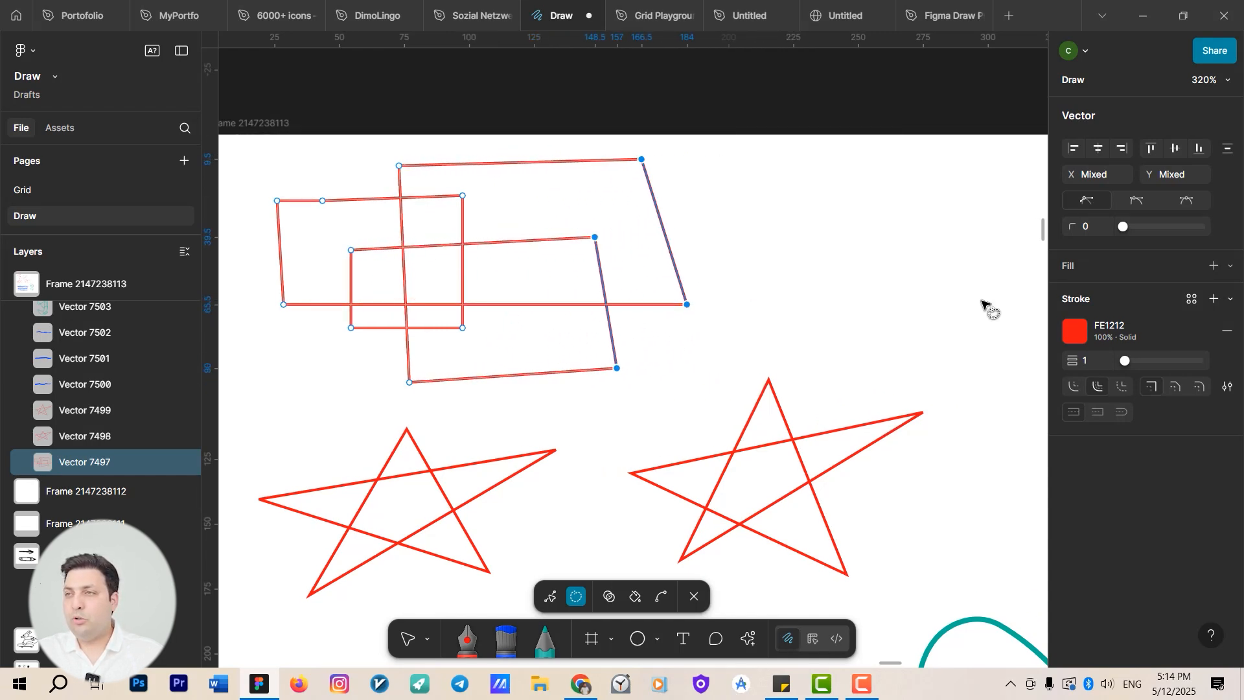
Set the rectangles path's stroke weight to 5 and round the selected right-hand corners.
drag(1127, 363, 1135, 360)
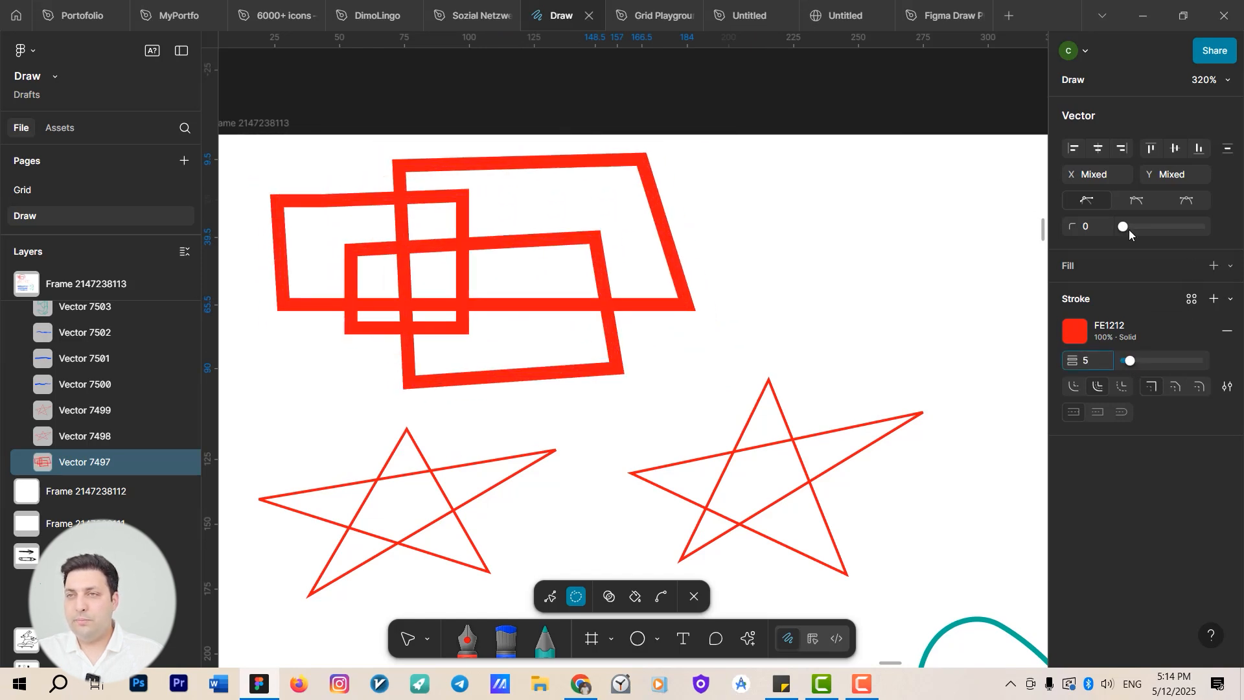
mouse_move(1129, 230)
mouse_down()
mouse_move(1150, 234)
mouse_move(1105, 240)
mouse_move(1151, 251)
mouse_move(1128, 254)
mouse_up()
drag(864, 312, 815, 239)
click(792, 264)
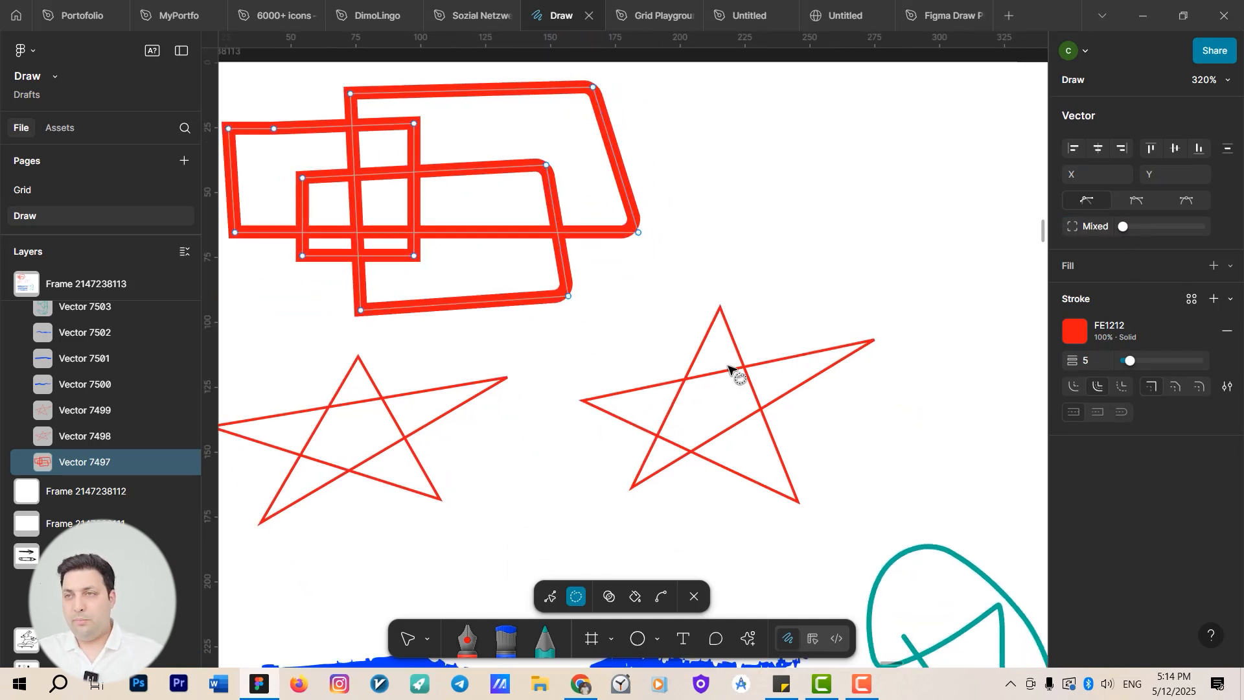
key(v)
key(Escape)
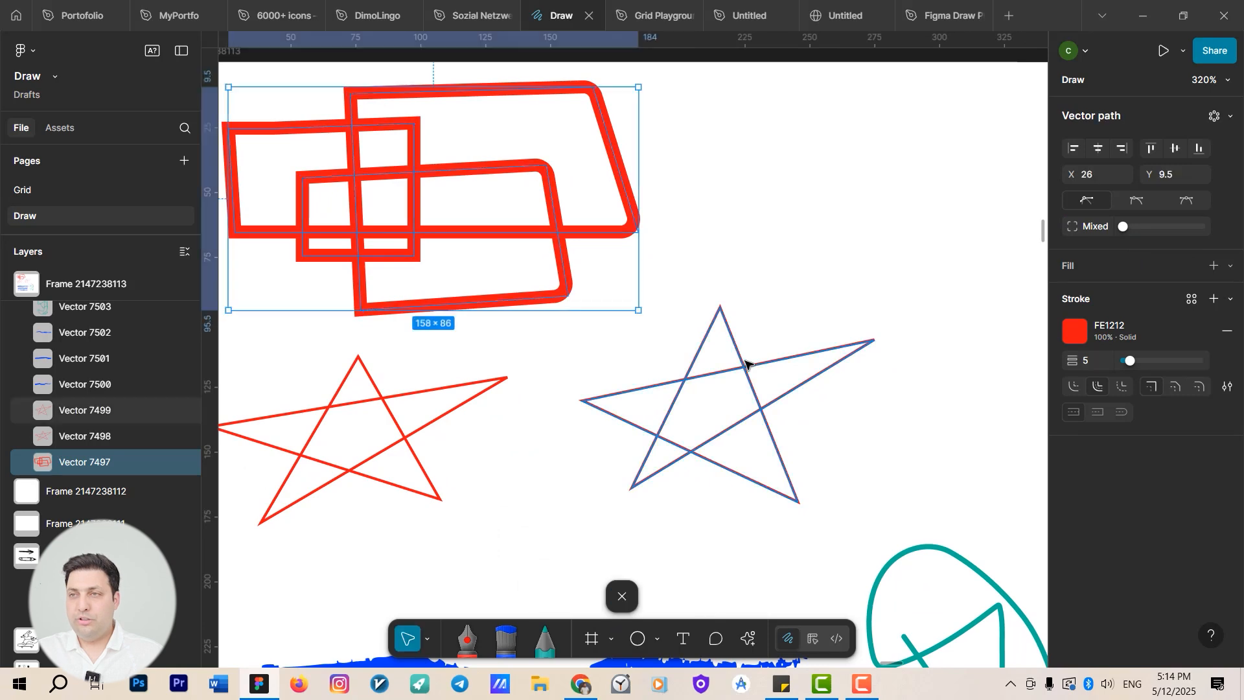
Open both stars in vector editing together and lasso-select their bottom vertices.
click(736, 369)
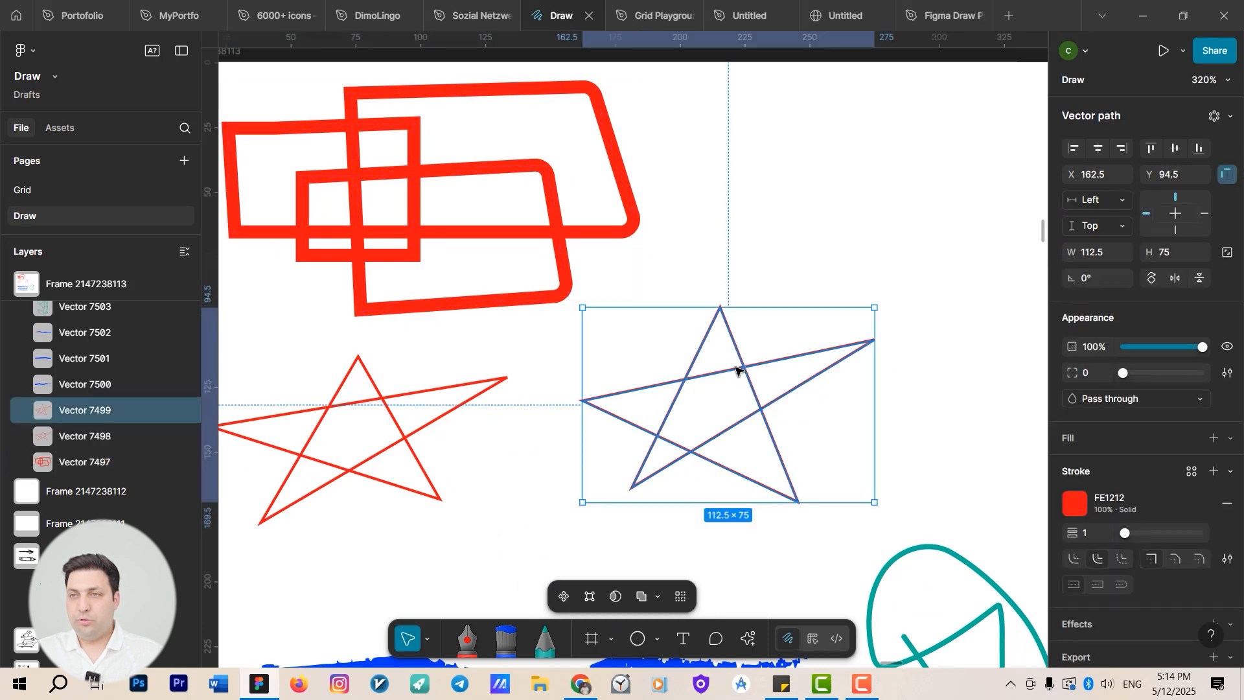
shift+click(393, 425)
key(Return)
scroll(454, 402, down, 3)
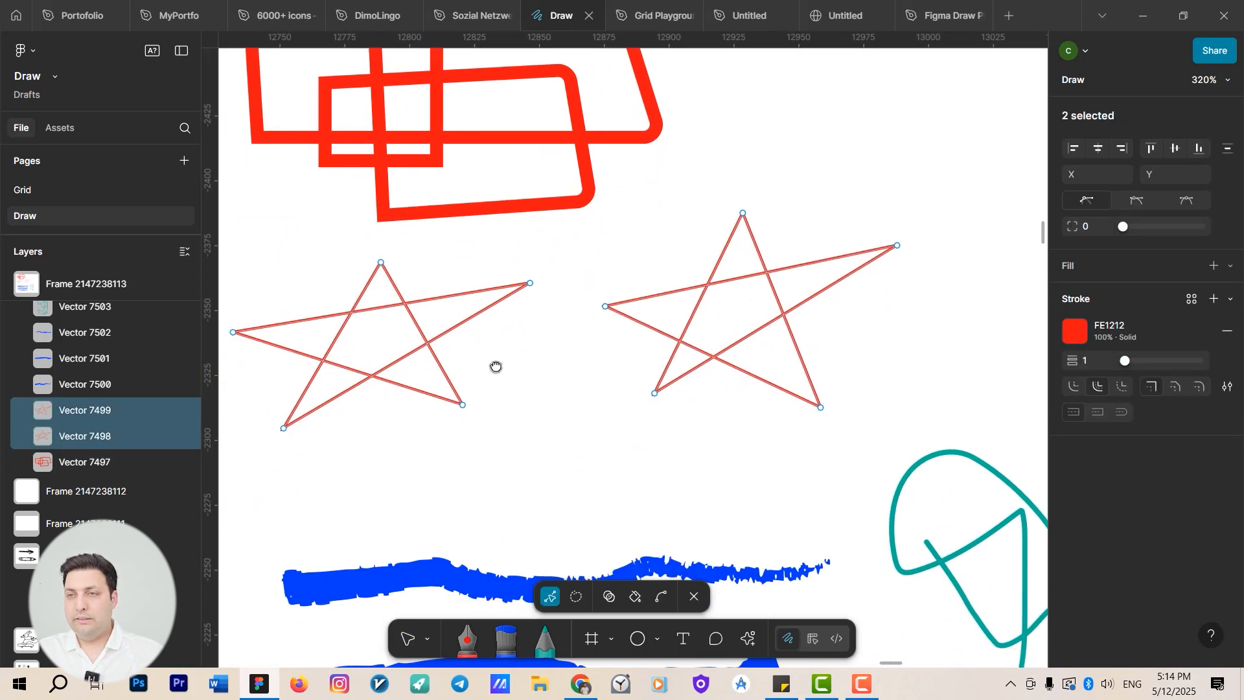
key(q)
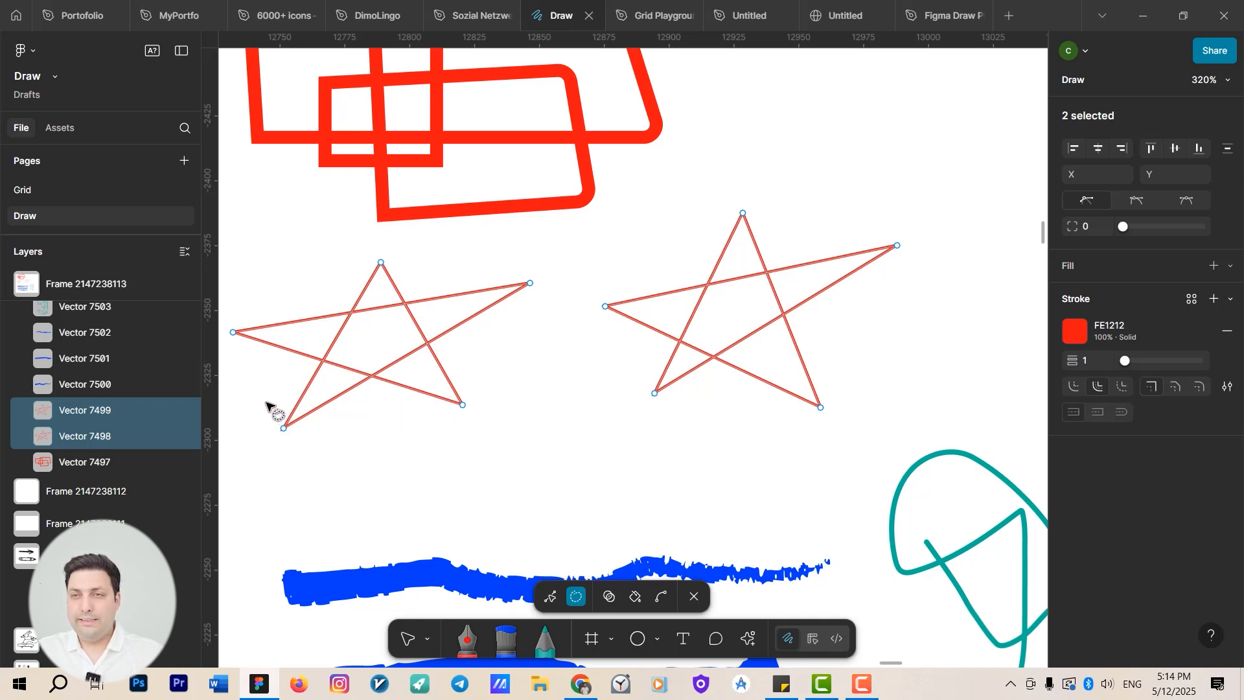
mouse_move(266, 402)
mouse_down()
mouse_move(788, 348)
mouse_move(848, 378)
mouse_move(837, 454)
mouse_move(721, 478)
mouse_move(317, 486)
mouse_move(257, 452)
mouse_move(263, 407)
mouse_up()
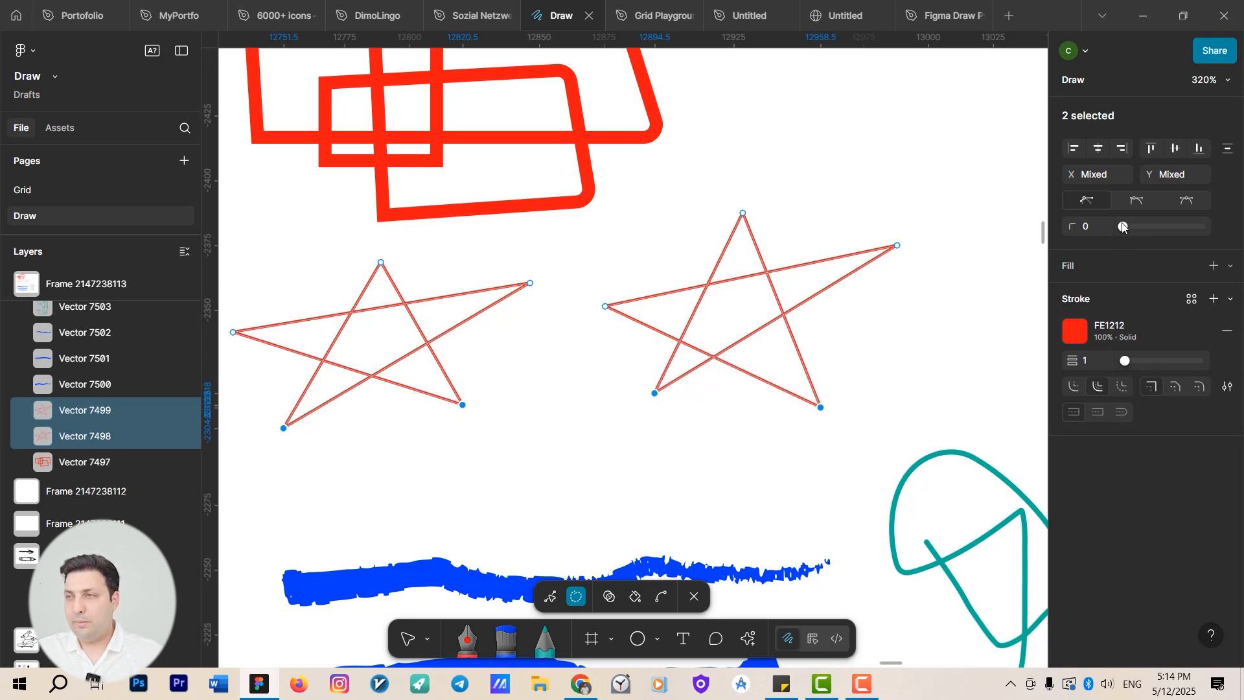
Set the corner radius of the selected star vertices to 2.
mouse_move(1124, 226)
mouse_down()
mouse_move(1141, 231)
mouse_move(1129, 237)
mouse_up()
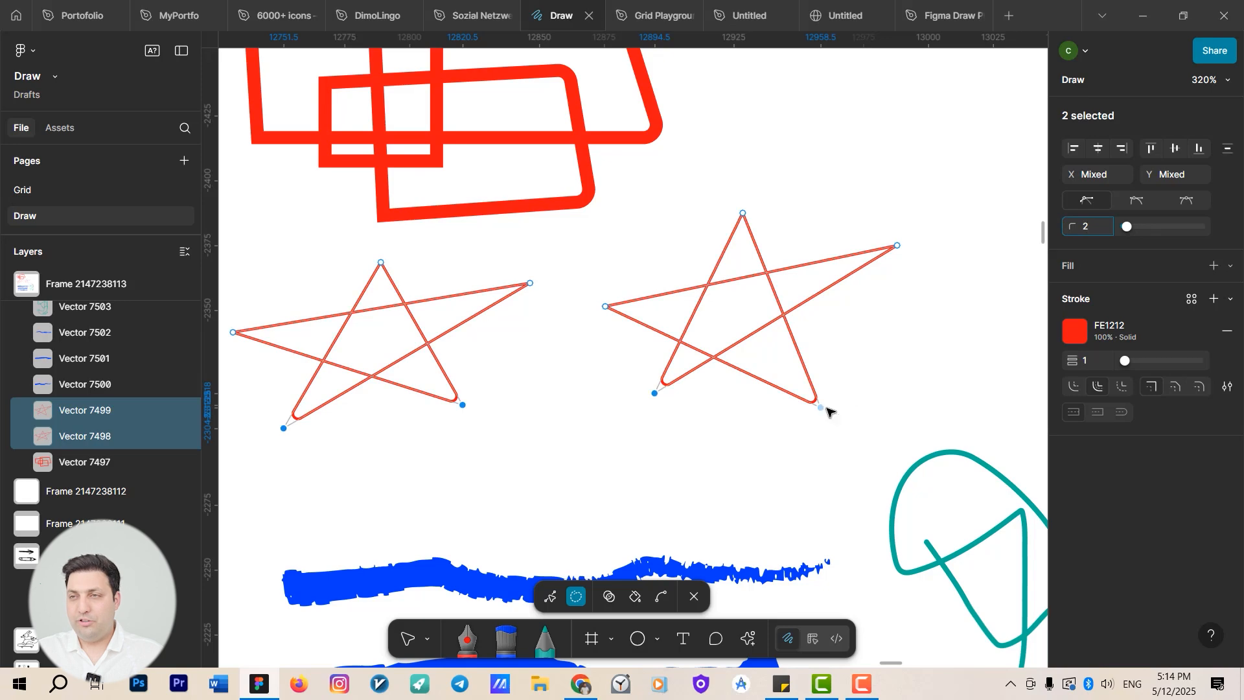
drag(818, 403, 879, 458)
drag(835, 417, 807, 422)
Pan across the canvas to examine the circle shapes below the instruction frames.
scroll(789, 449, down, 6)
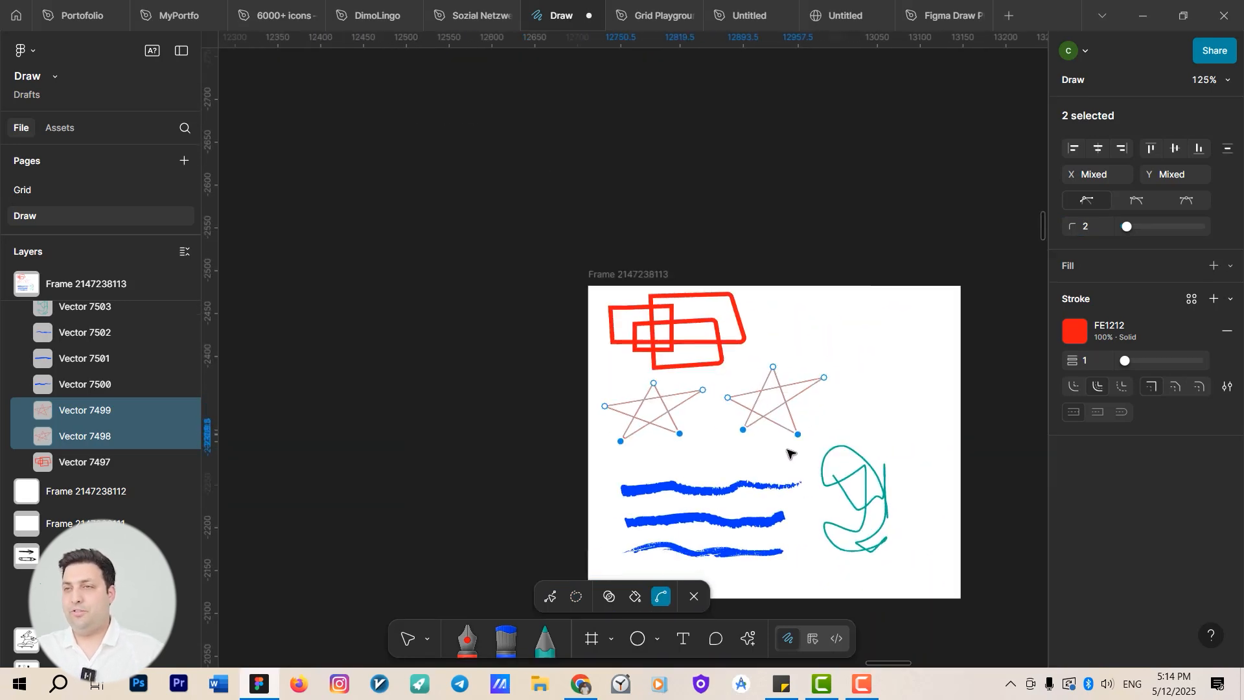
drag(936, 420, 563, 433)
scroll(586, 427, down, 2)
drag(644, 436, 334, 410)
drag(602, 403, 775, 347)
drag(528, 399, 592, 380)
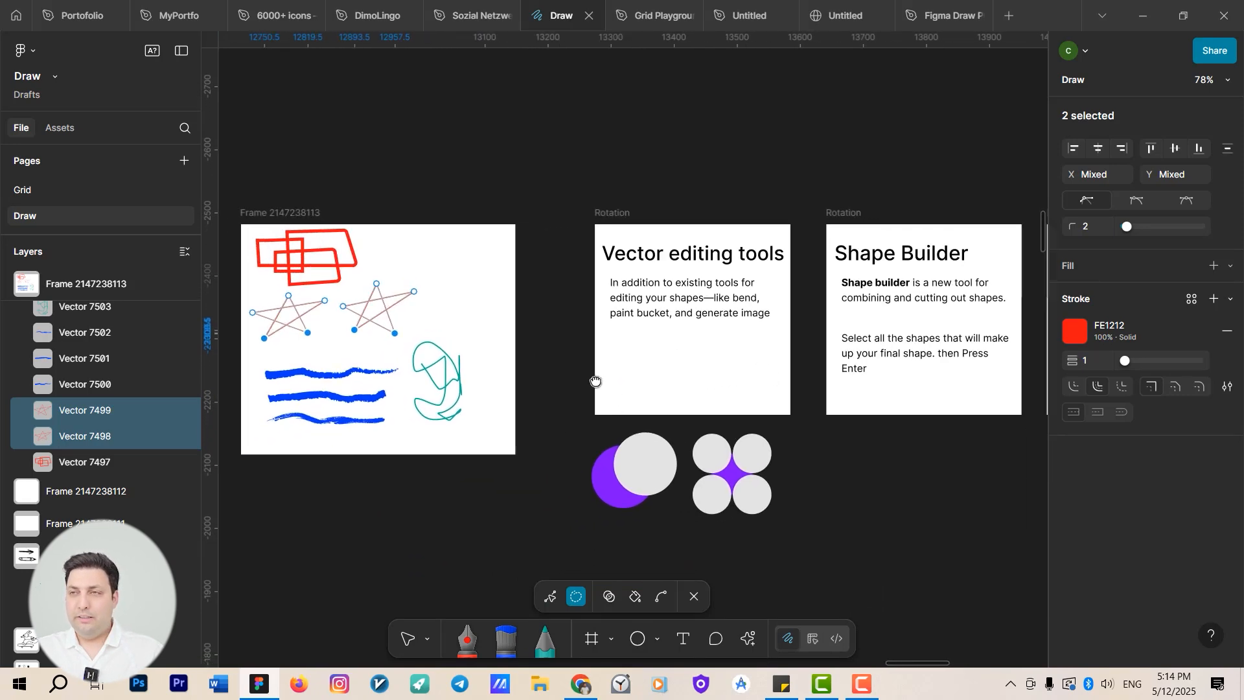
drag(899, 334, 771, 318)
click(568, 360)
drag(568, 360, 785, 358)
drag(781, 401, 698, 289)
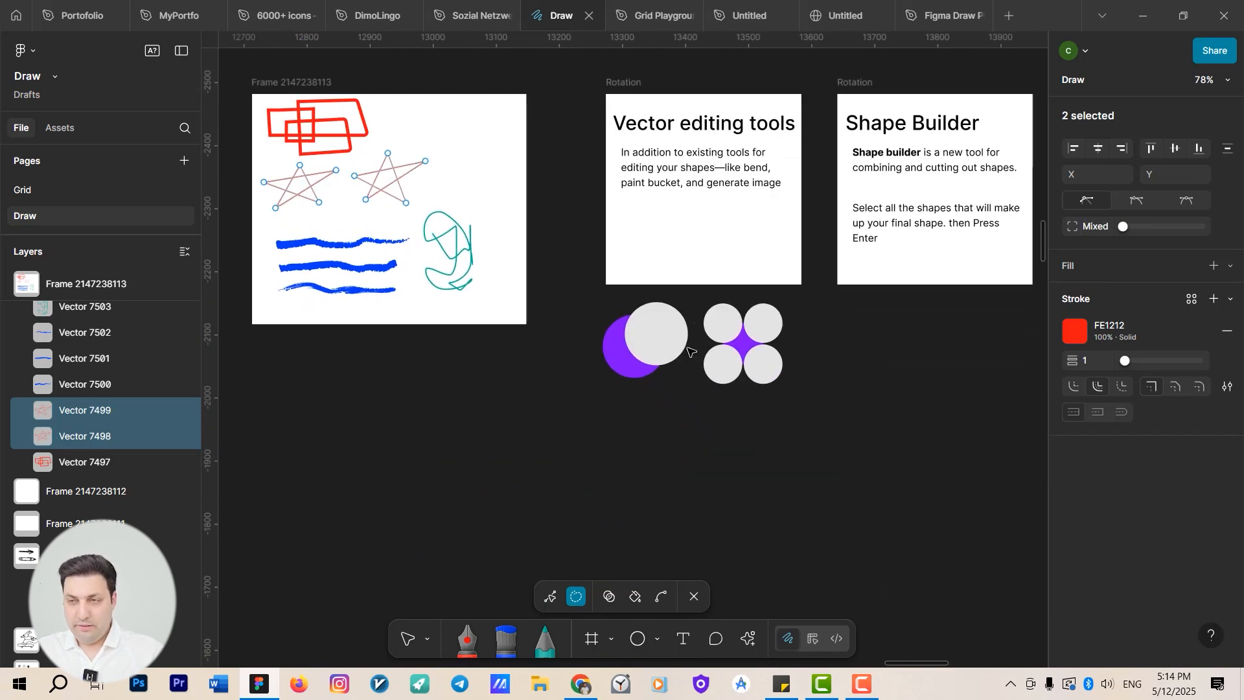
key(v)
drag(689, 458, 678, 427)
scroll(725, 385, up, 3)
mouse_move(725, 384)
mouse_down()
mouse_move(727, 410)
mouse_move(673, 484)
mouse_up()
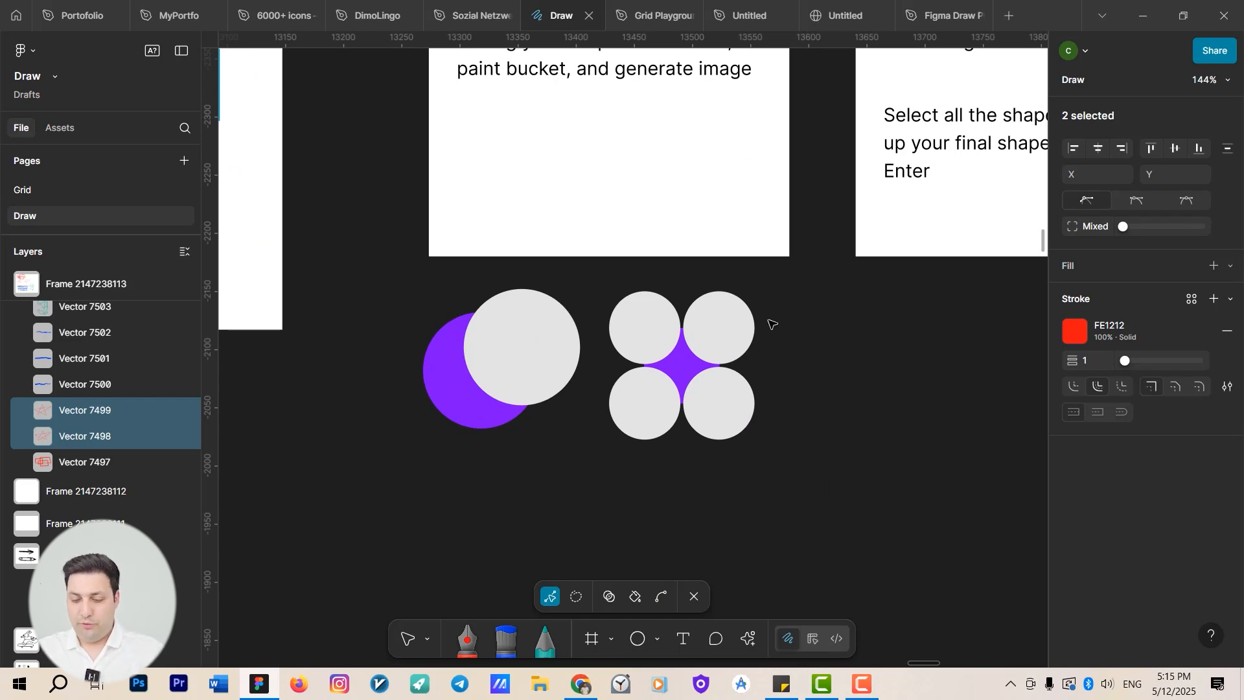
Leave vector editing and draw a frame about 360 × 194 around the circle shapes.
key(Escape)
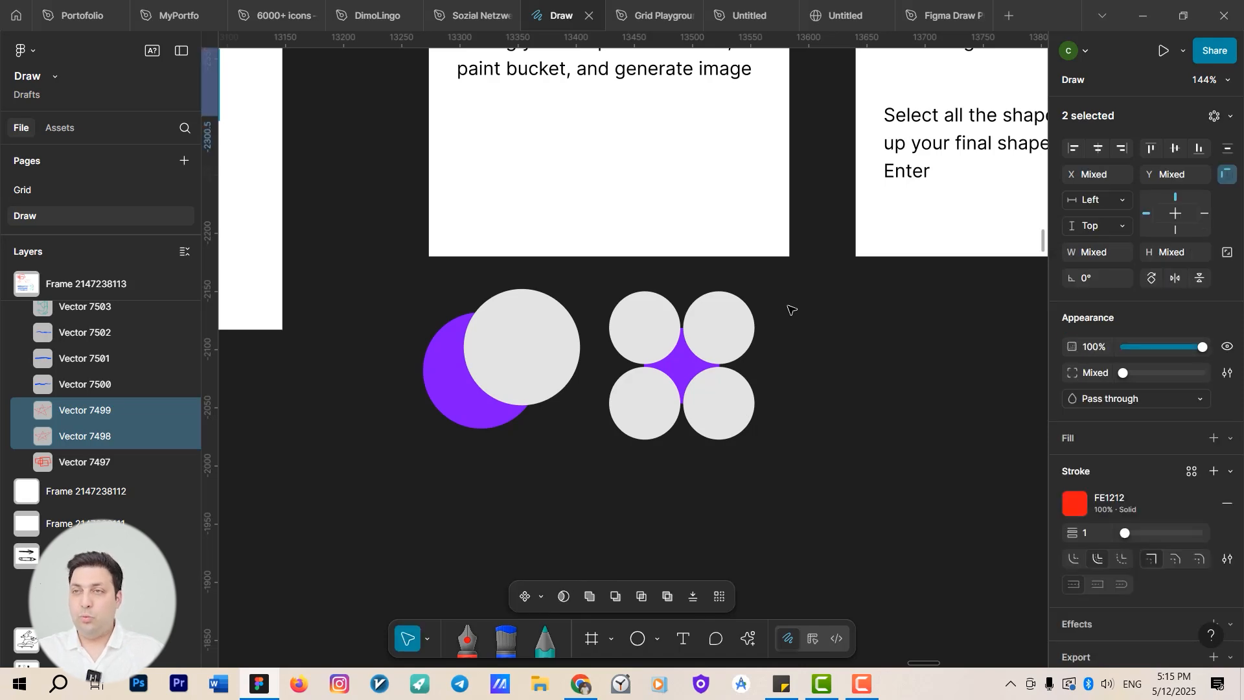
key(f)
drag(804, 289, 383, 515)
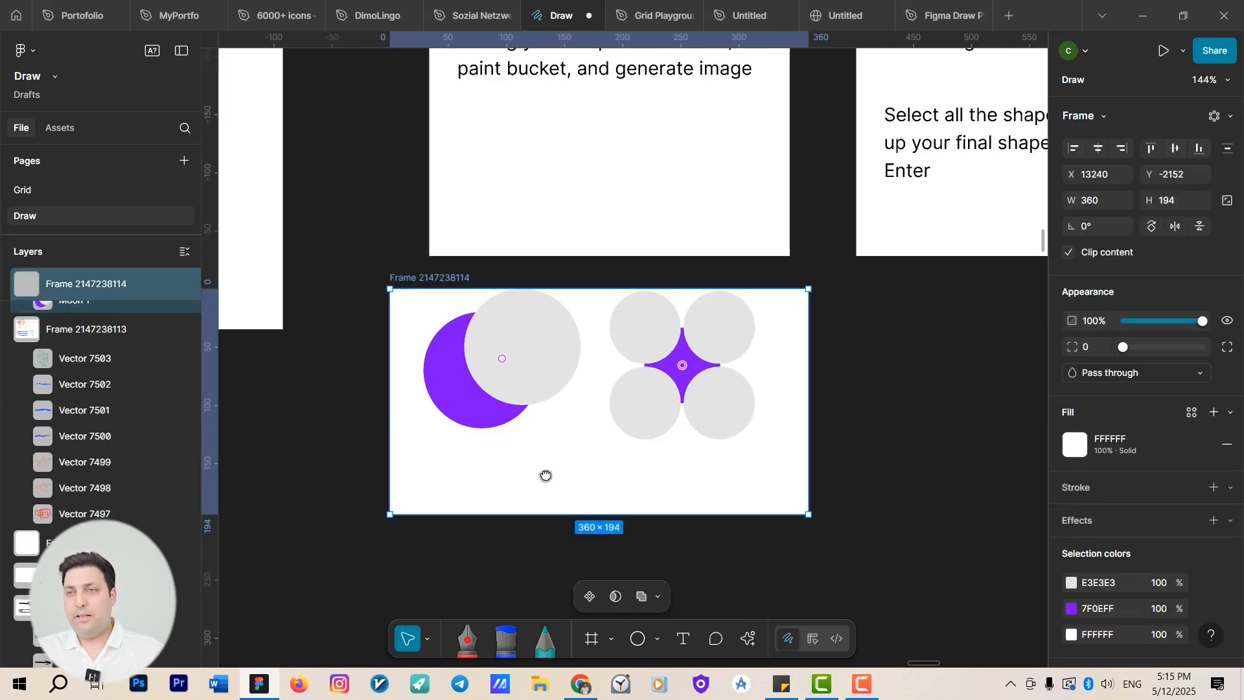
Open the left star in vector editing and switch to the Shape Builder tool.
scroll(545, 475, up, 5)
scroll(545, 475, left, 10)
scroll(527, 356, up, 5)
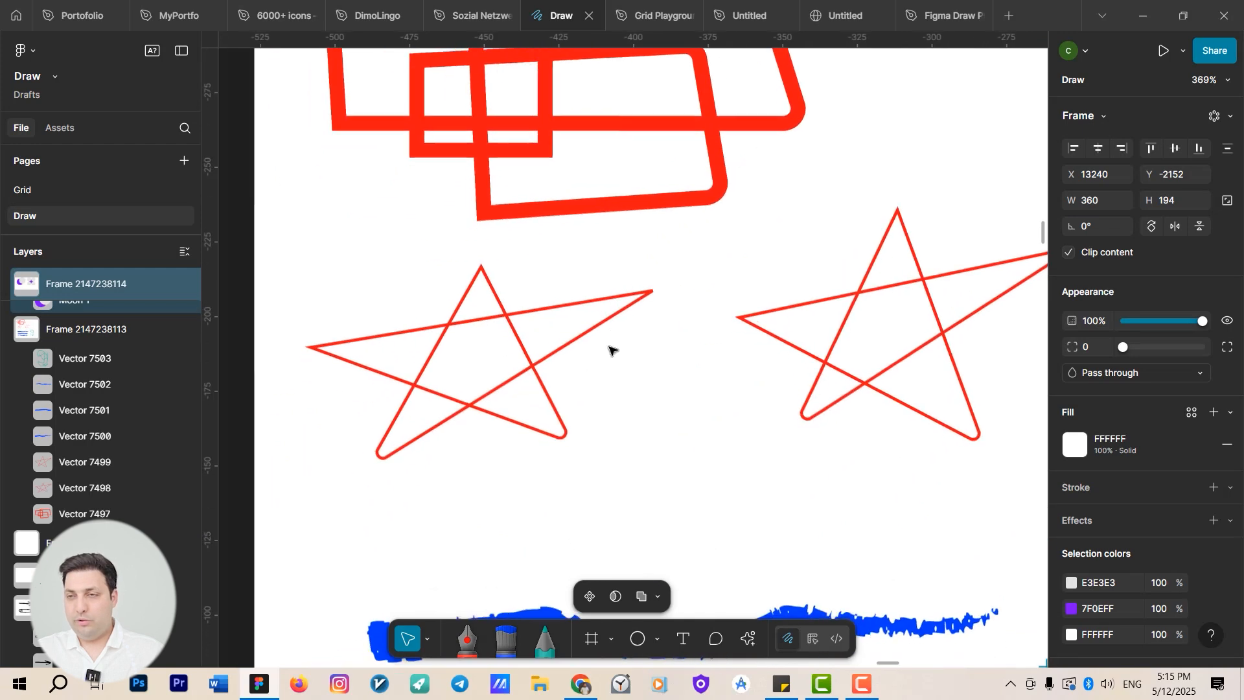
click(444, 331)
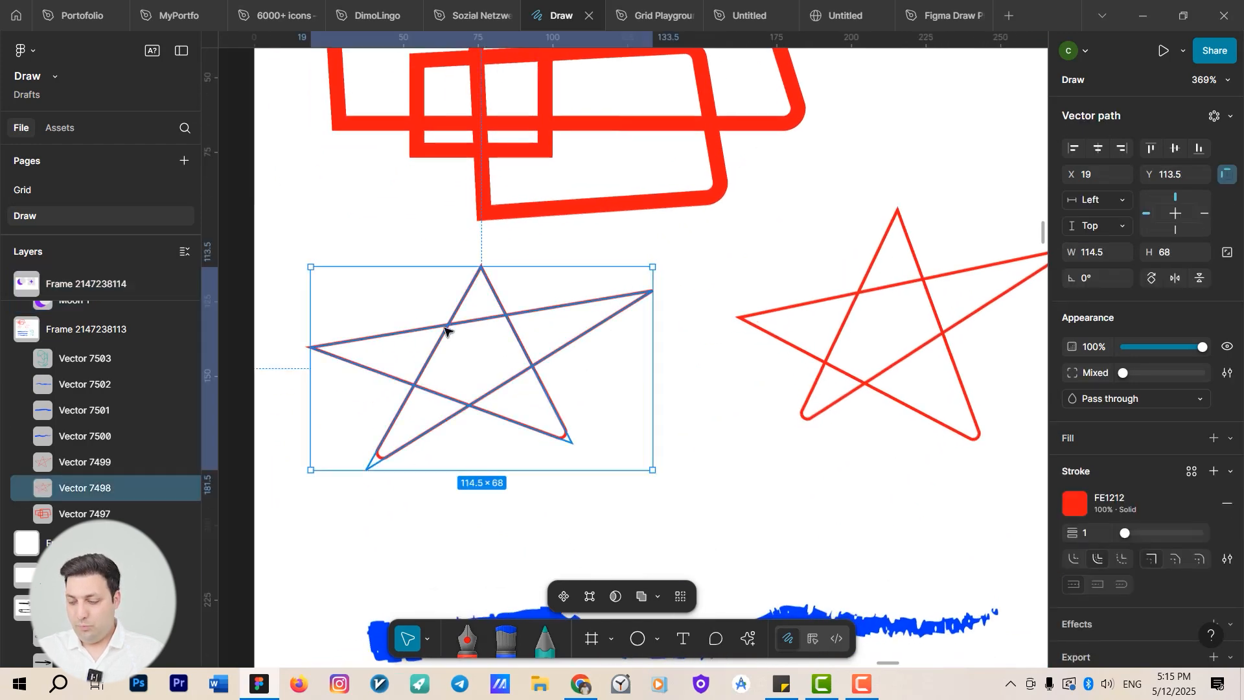
double_click(444, 331)
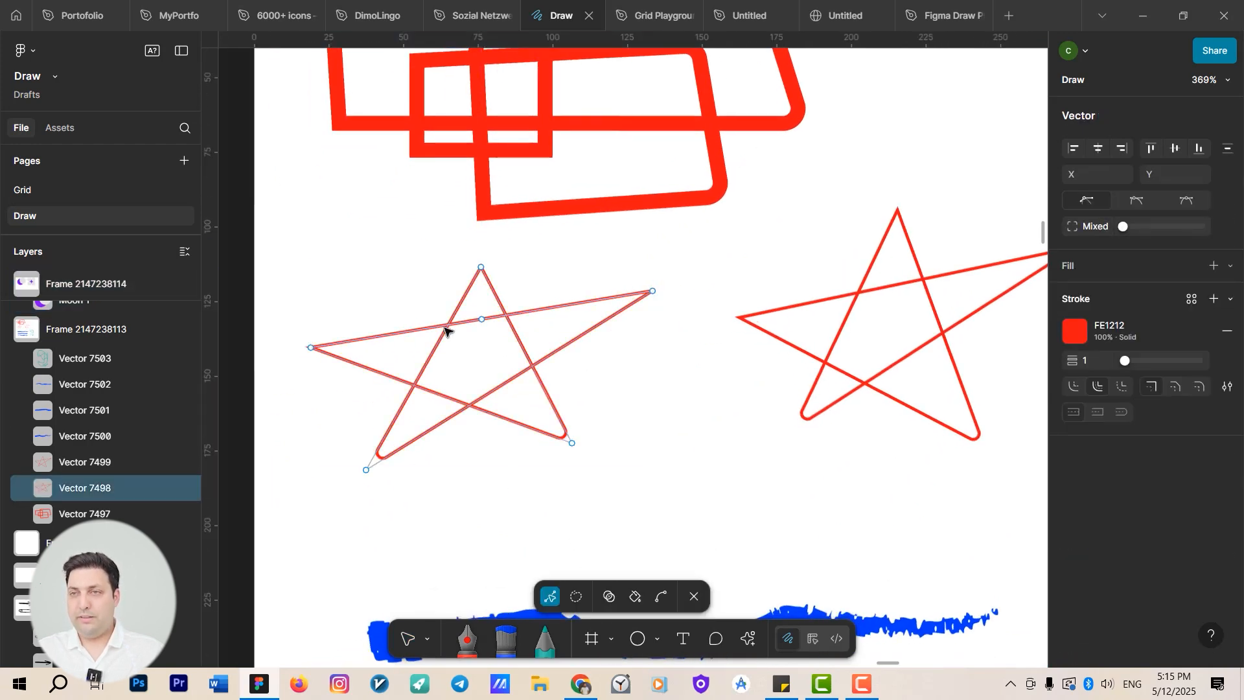
click(609, 597)
scroll(751, 368, up, 3)
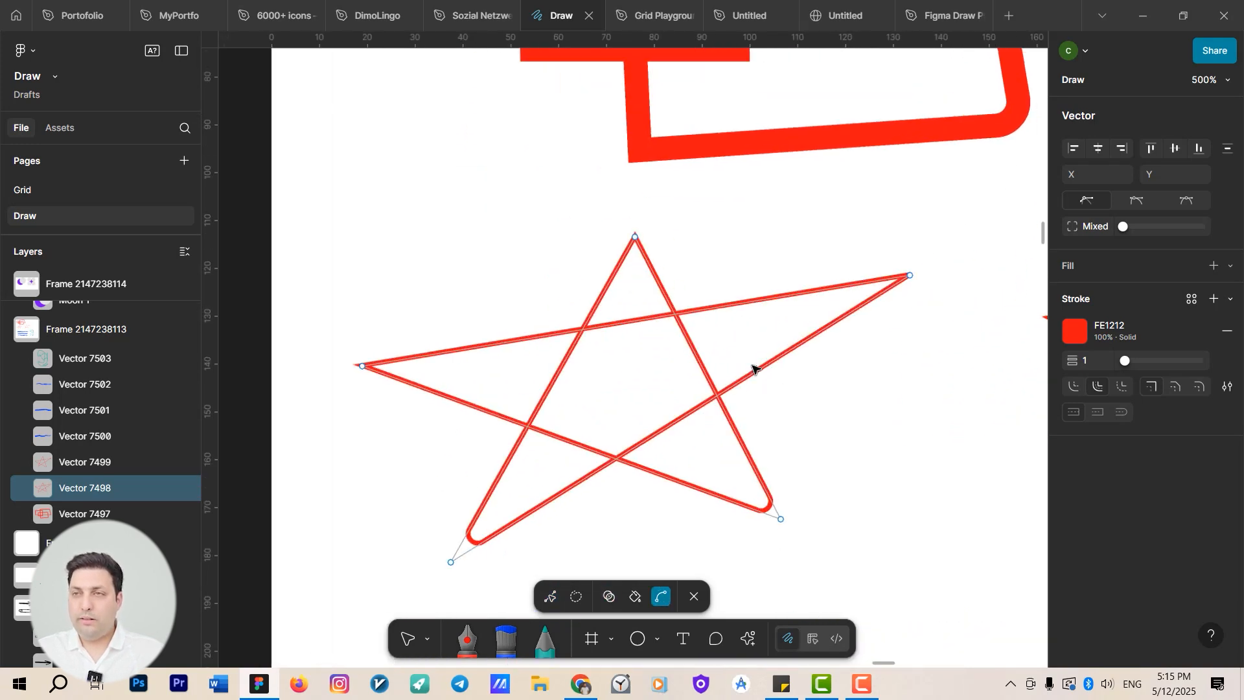
scroll(752, 368, up, 3)
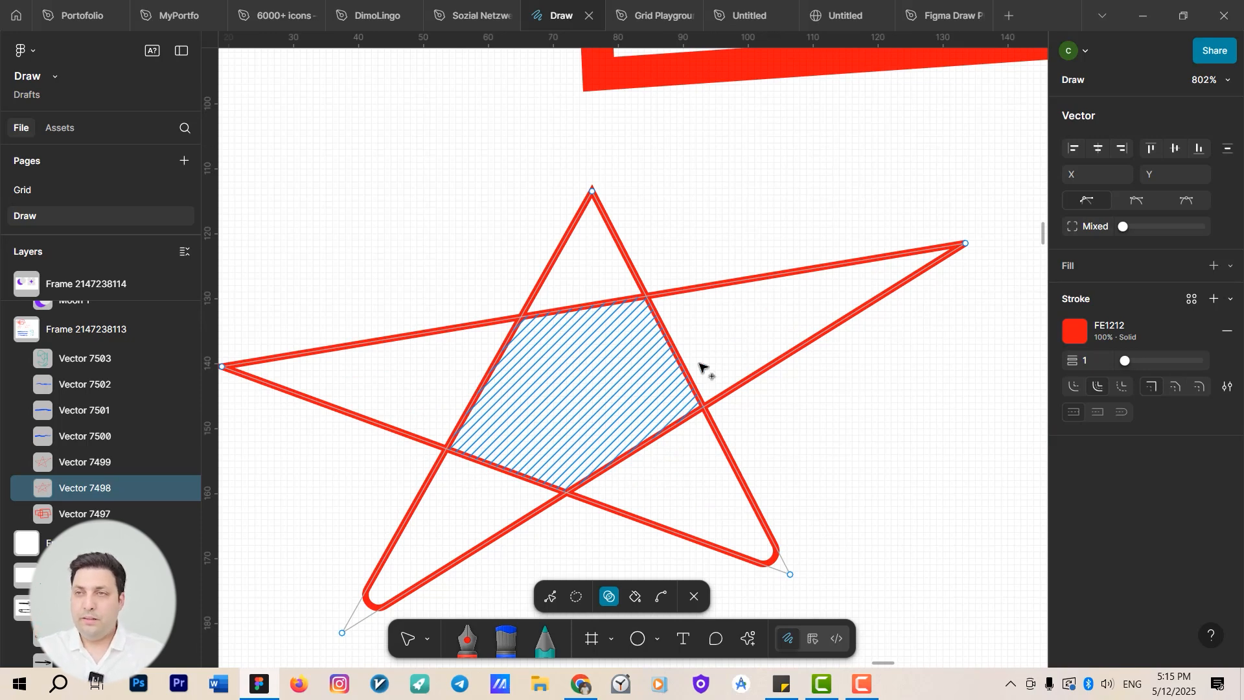
Merge the left star's inner pentagon and its arms into a single outline with Shape Builder.
click(639, 352)
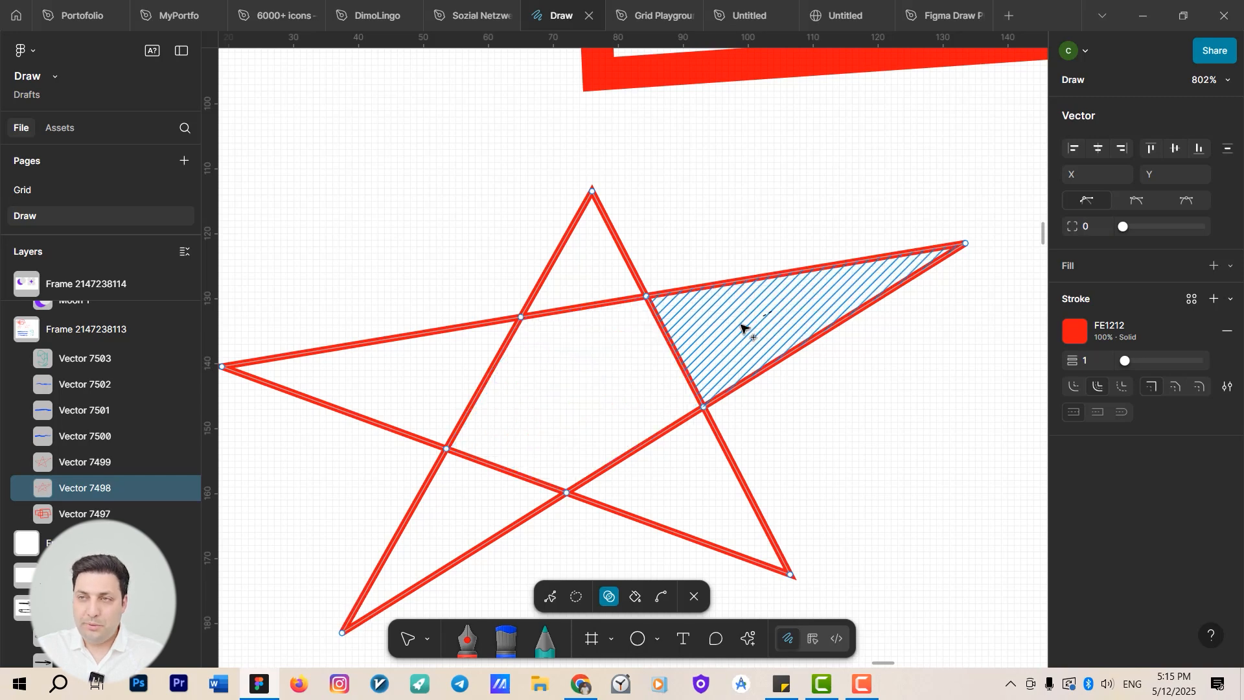
drag(771, 312, 578, 383)
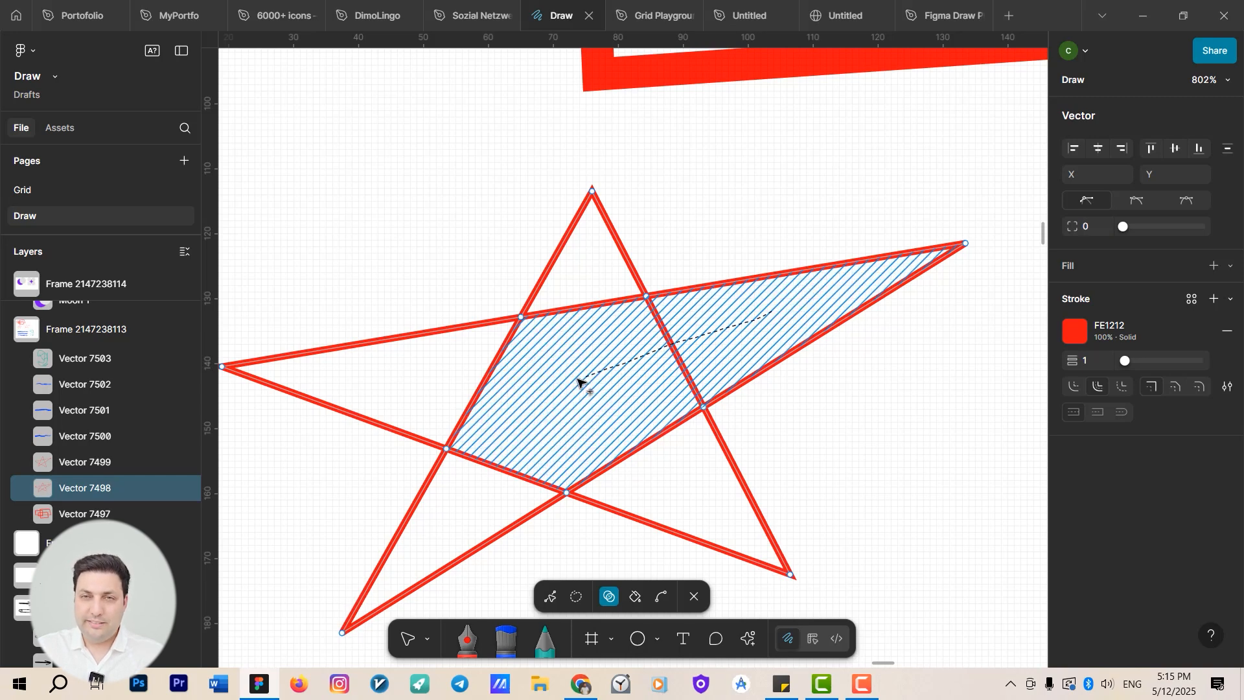
drag(577, 380, 578, 381)
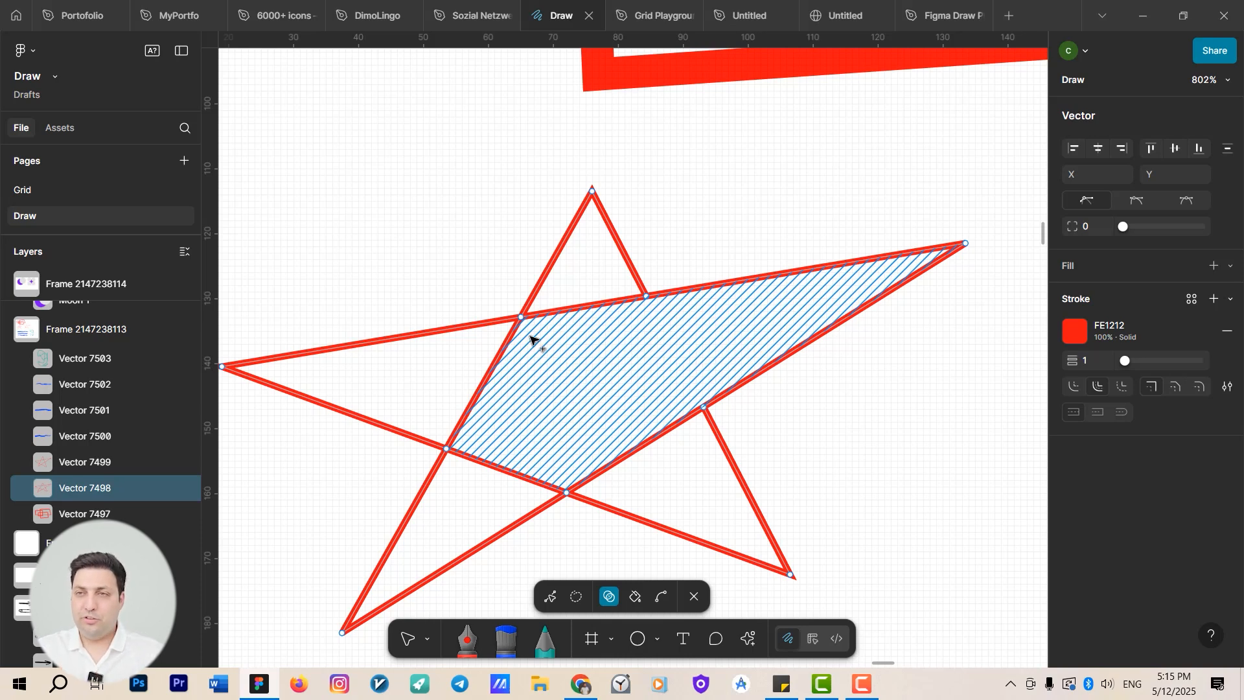
mouse_move(458, 500)
mouse_down()
mouse_move(574, 444)
mouse_move(644, 486)
mouse_move(499, 447)
mouse_move(467, 588)
mouse_up()
drag(725, 372, 758, 638)
Open the overlapping rectangles shape in vector editing and merge its right-hand regions with Shape Builder.
scroll(757, 638, down, 4)
scroll(738, 492, up, 3)
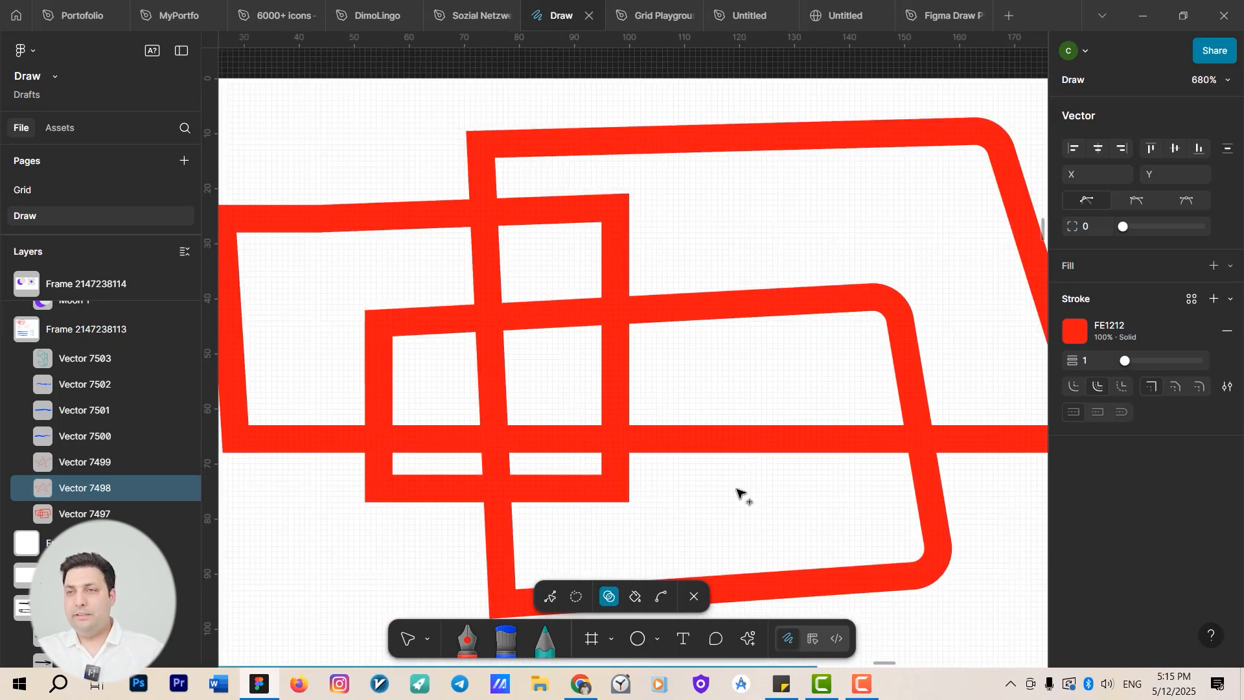
drag(736, 489, 720, 433)
drag(730, 475, 796, 322)
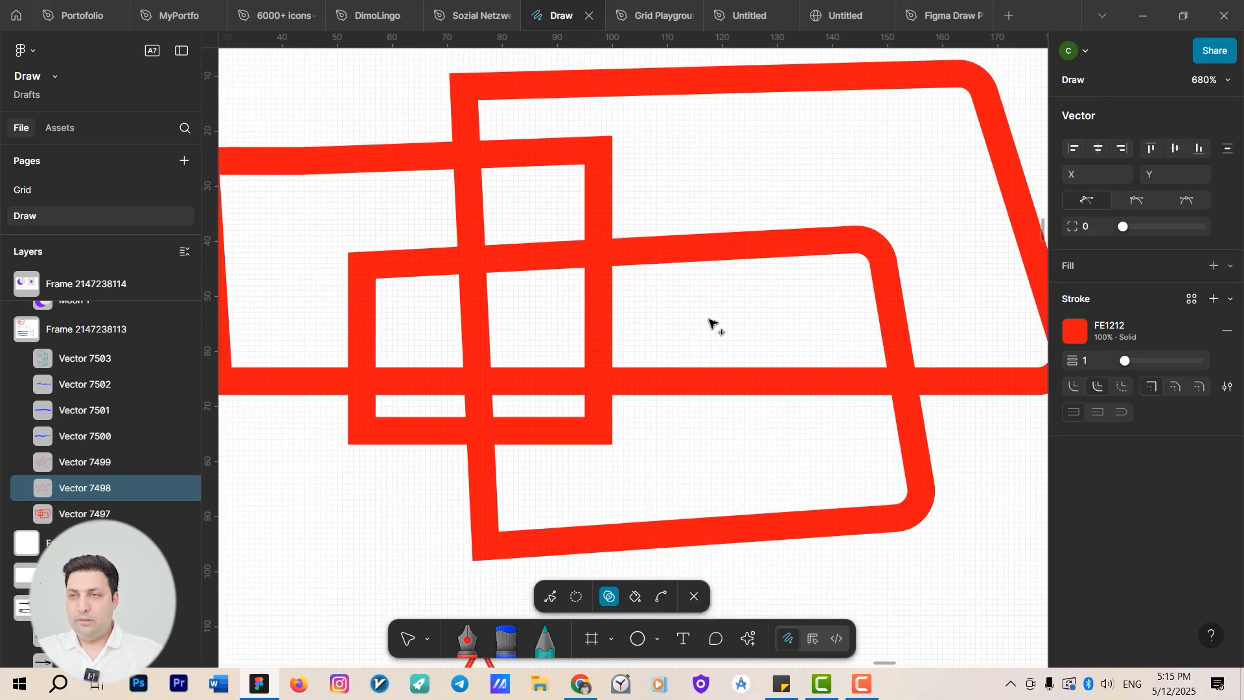
key(Escape)
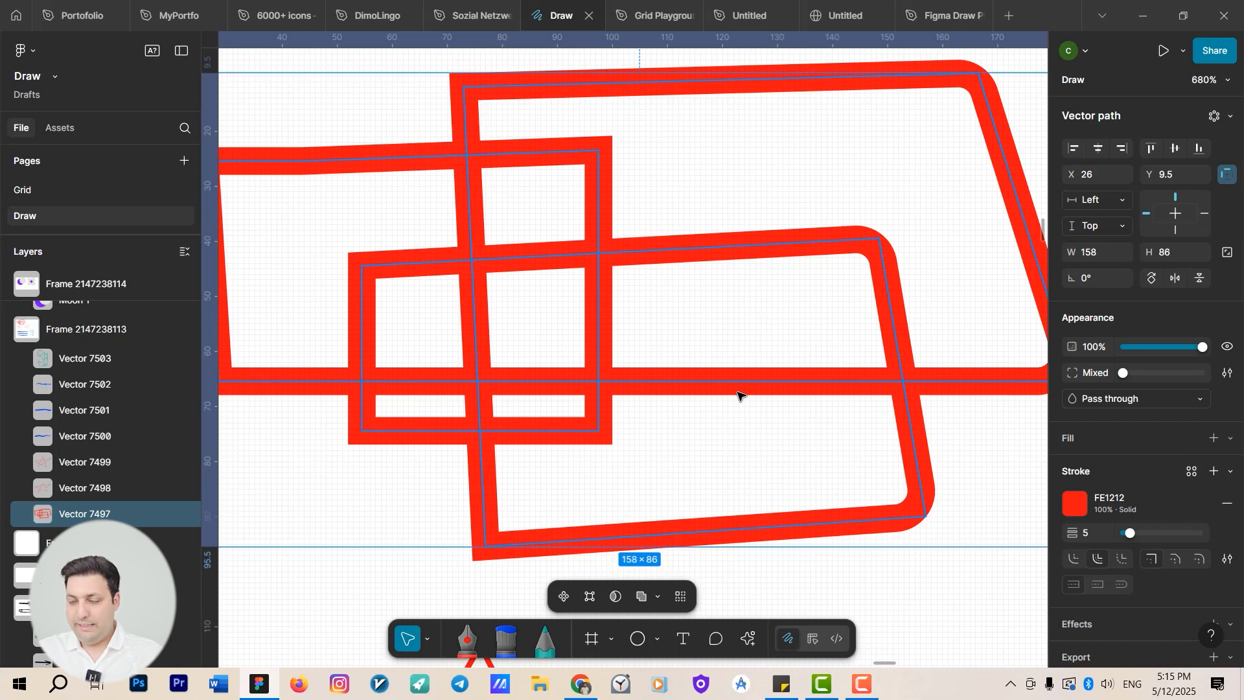
double_click(738, 392)
scroll(737, 393, down, 2)
drag(733, 441, 739, 467)
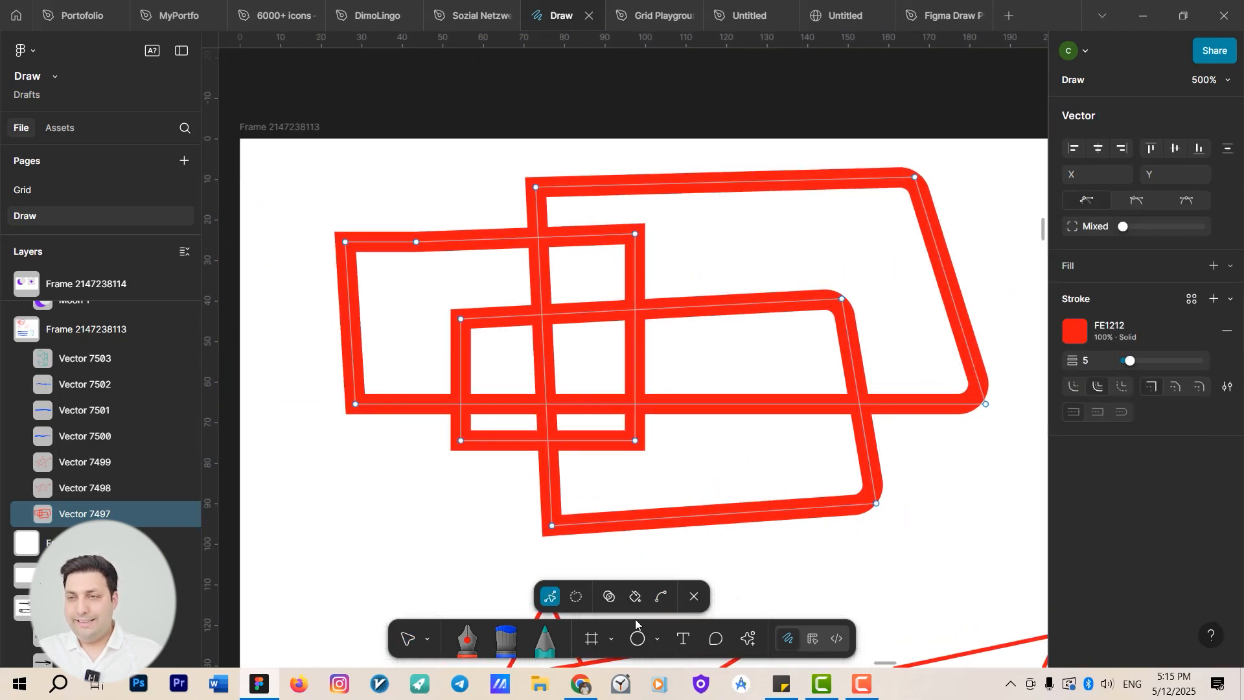
click(610, 597)
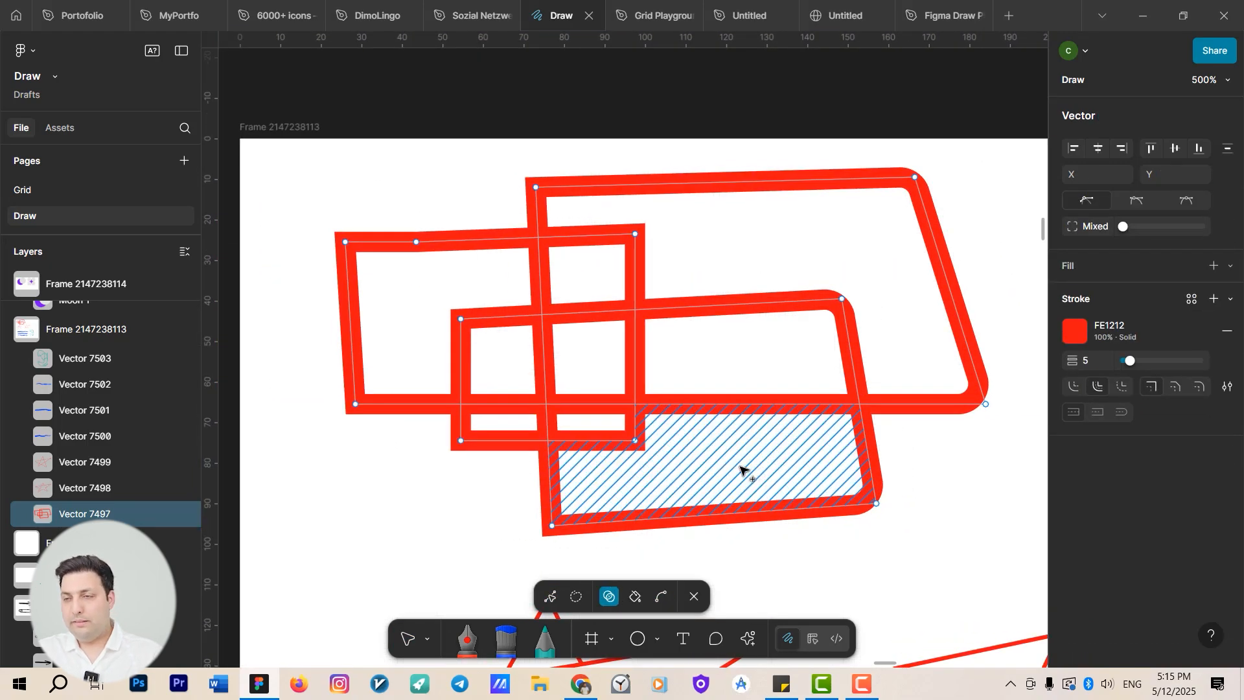
drag(745, 469, 817, 261)
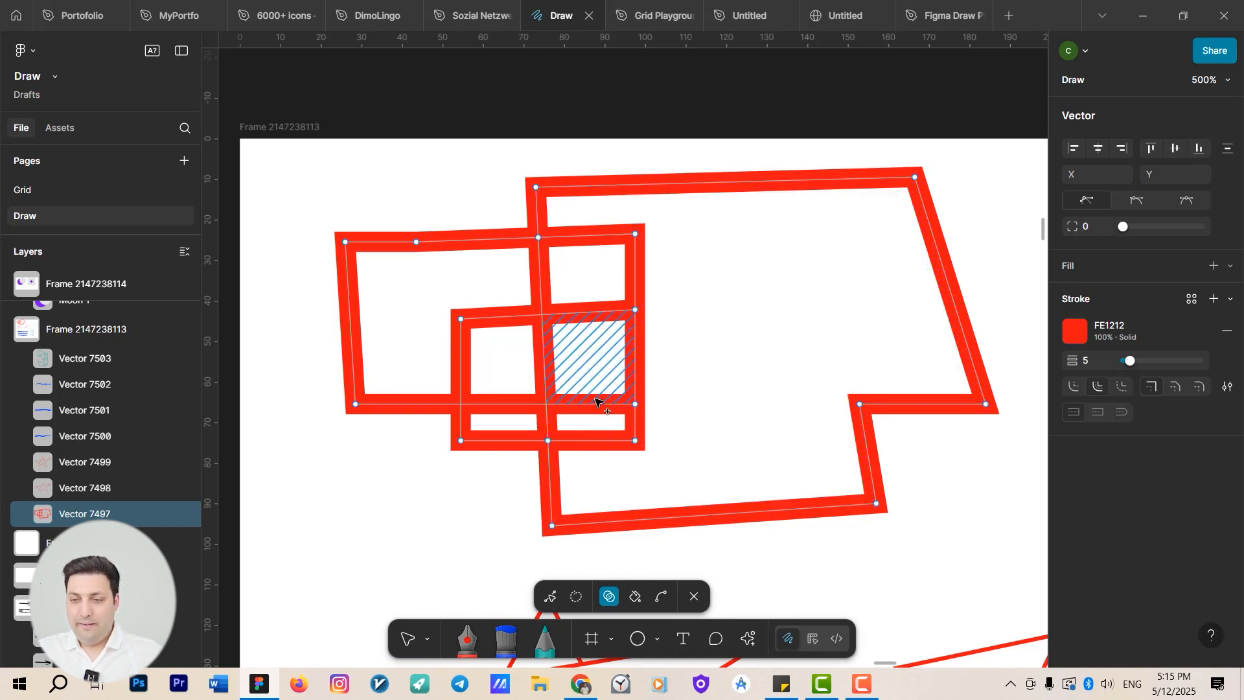
Subtract the left rectangle's region and the inner overlap regions from the rectangles shape with Shape Builder.
key(alt)
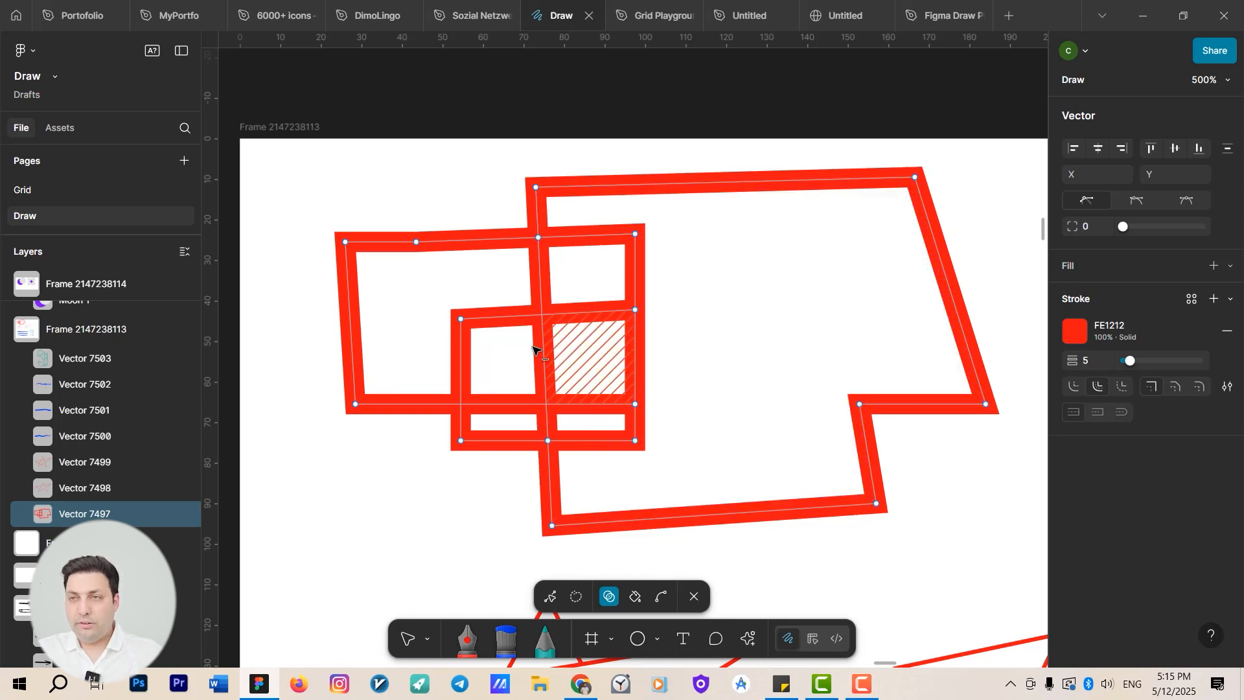
alt+click(393, 289)
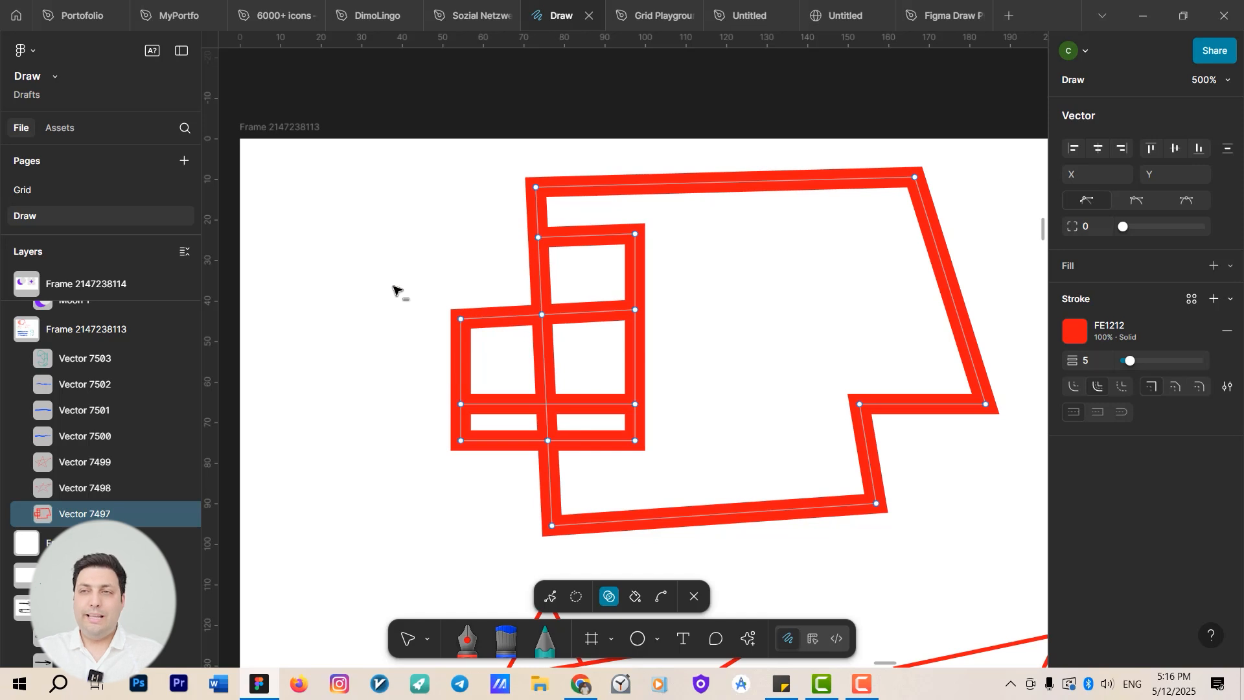
alt+click(574, 277)
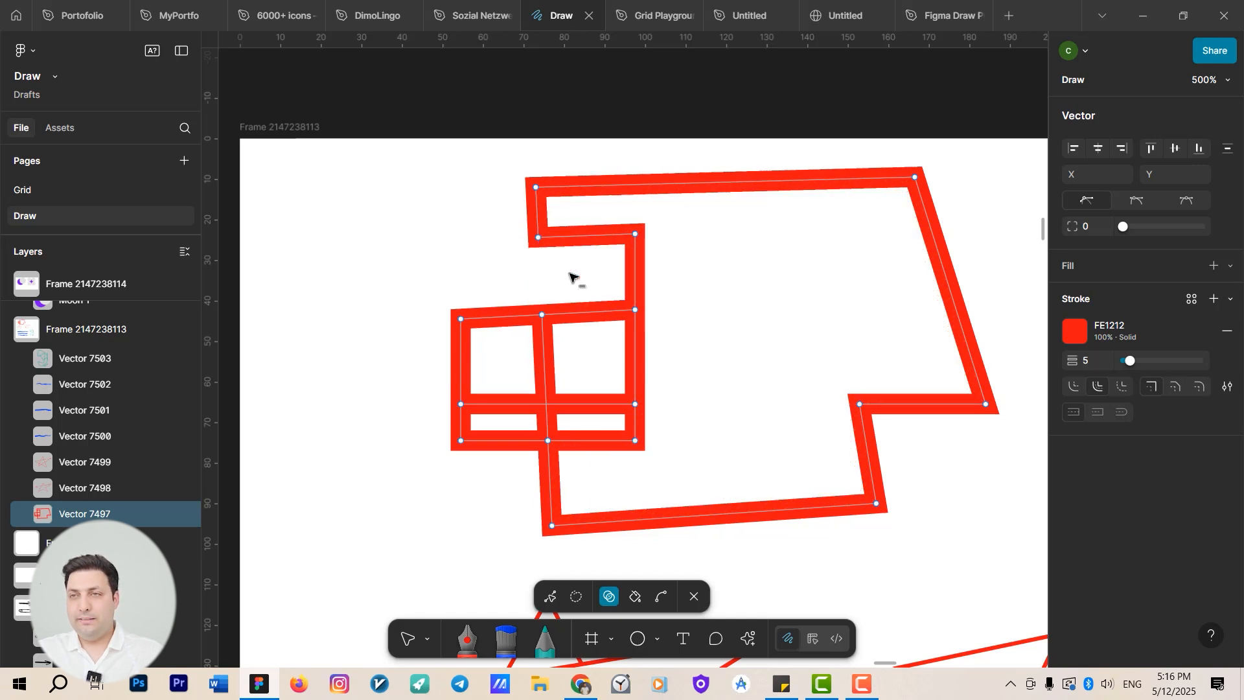
alt+click(499, 376)
alt+click(585, 355)
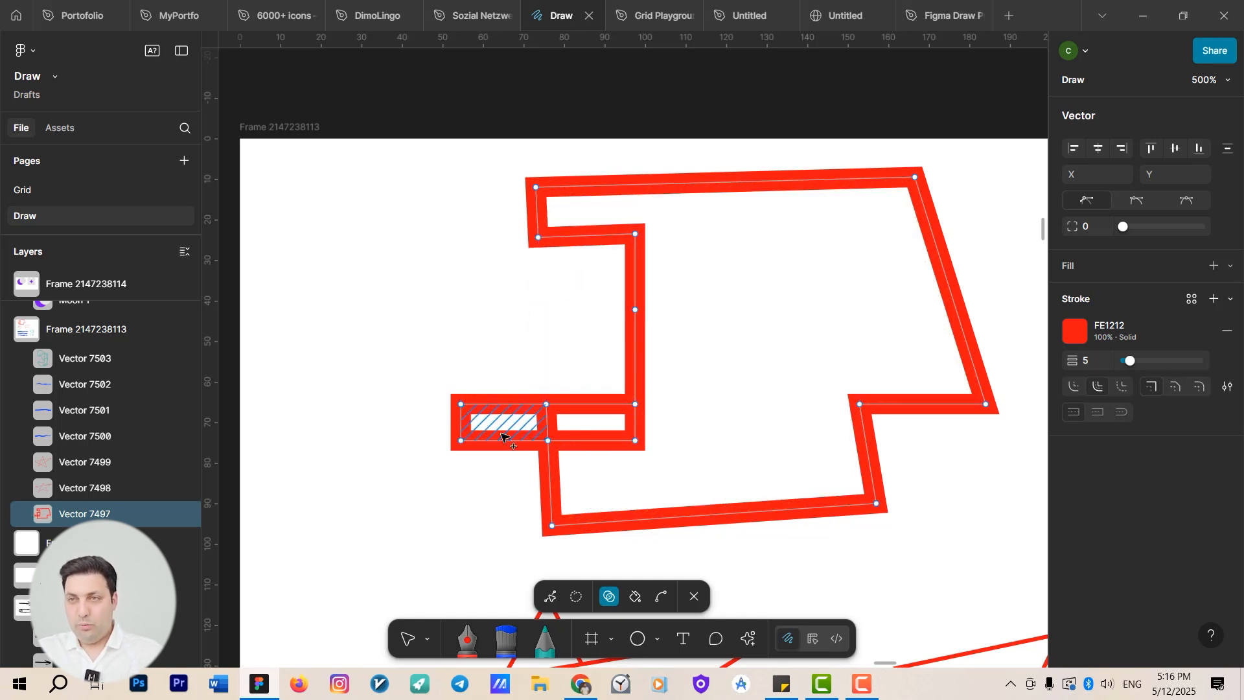
drag(561, 428, 612, 431)
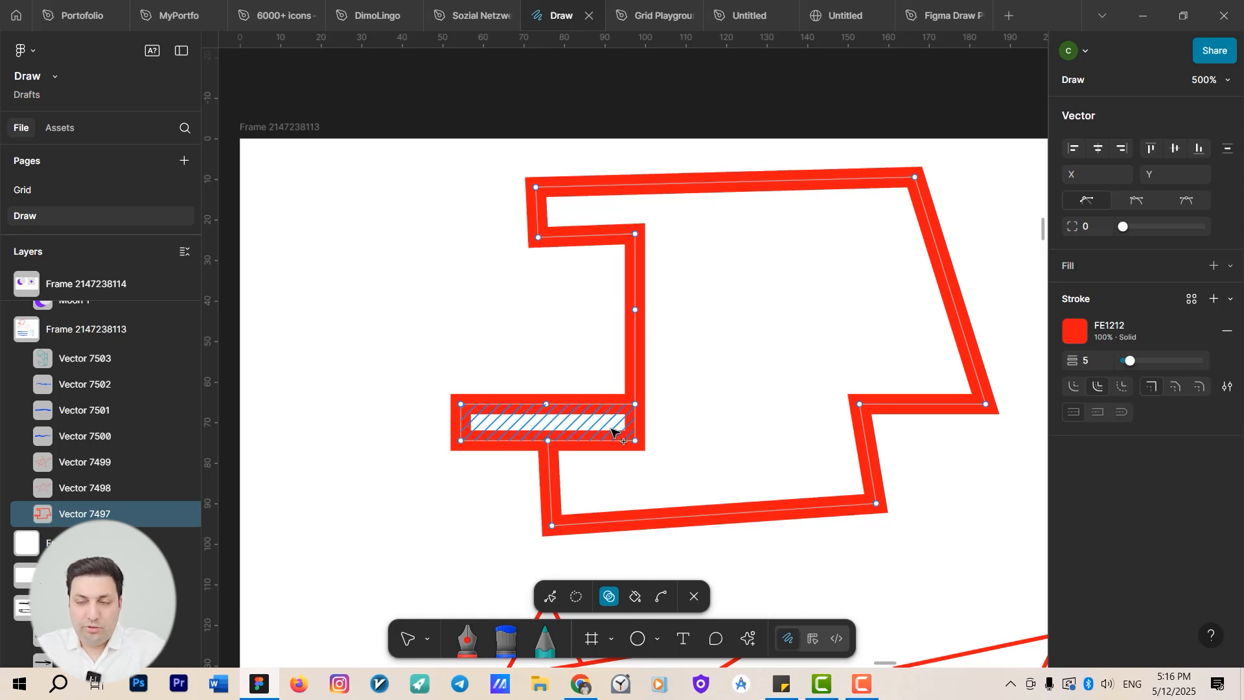
scroll(622, 389, down, 2)
alt+click(576, 342)
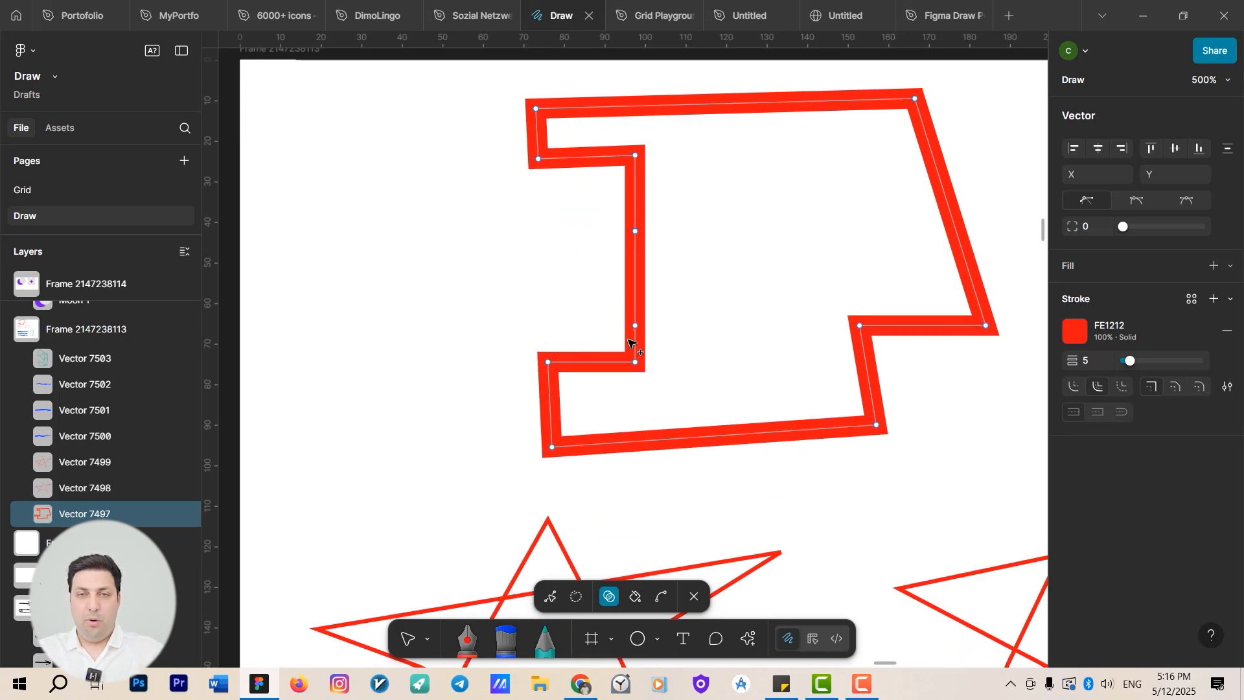
Open the right star in vector editing and use Shape Builder to merge its lower regions and remove the top-right arm.
scroll(635, 337, down, 5)
scroll(640, 326, down, 3)
drag(695, 358, 405, 410)
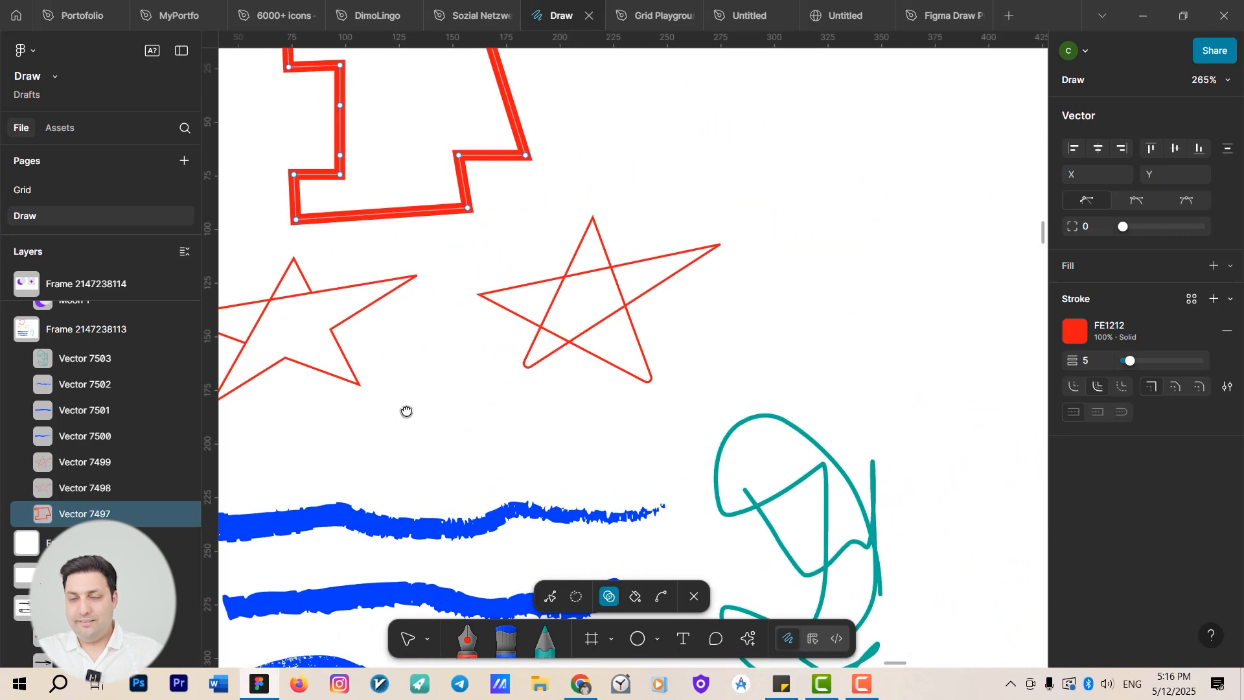
key(Escape)
click(602, 324)
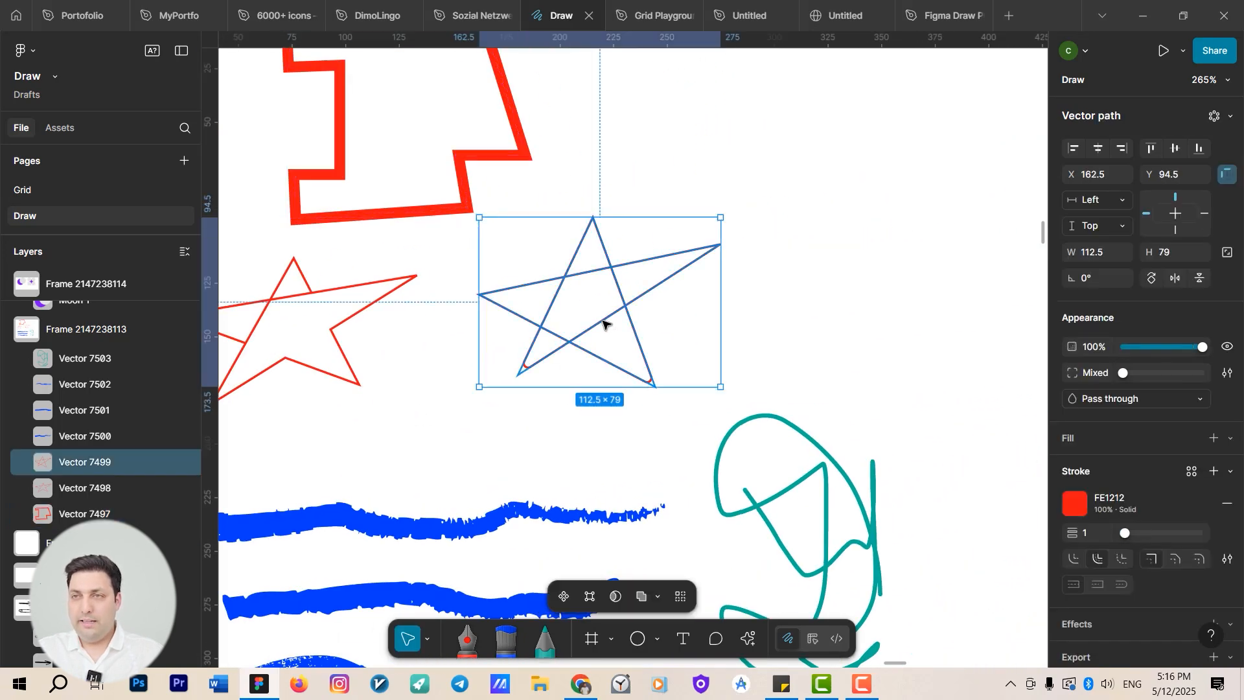
double_click(602, 324)
scroll(603, 330, up, 5)
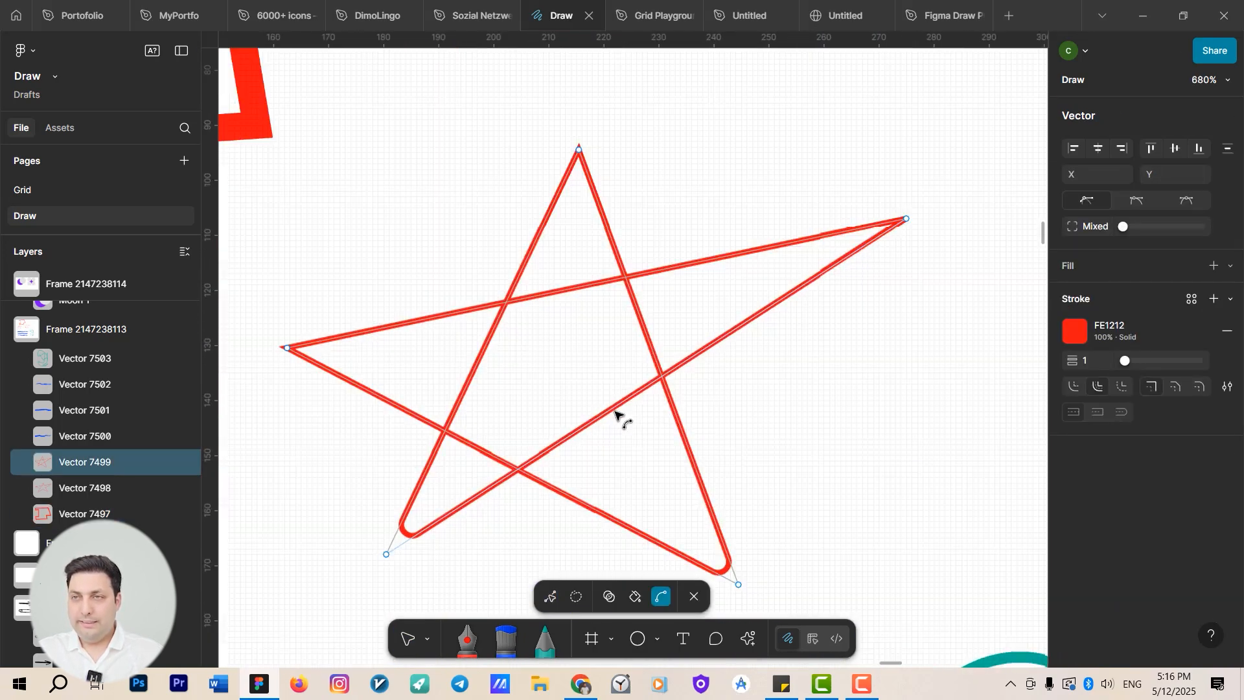
key(shift+m)
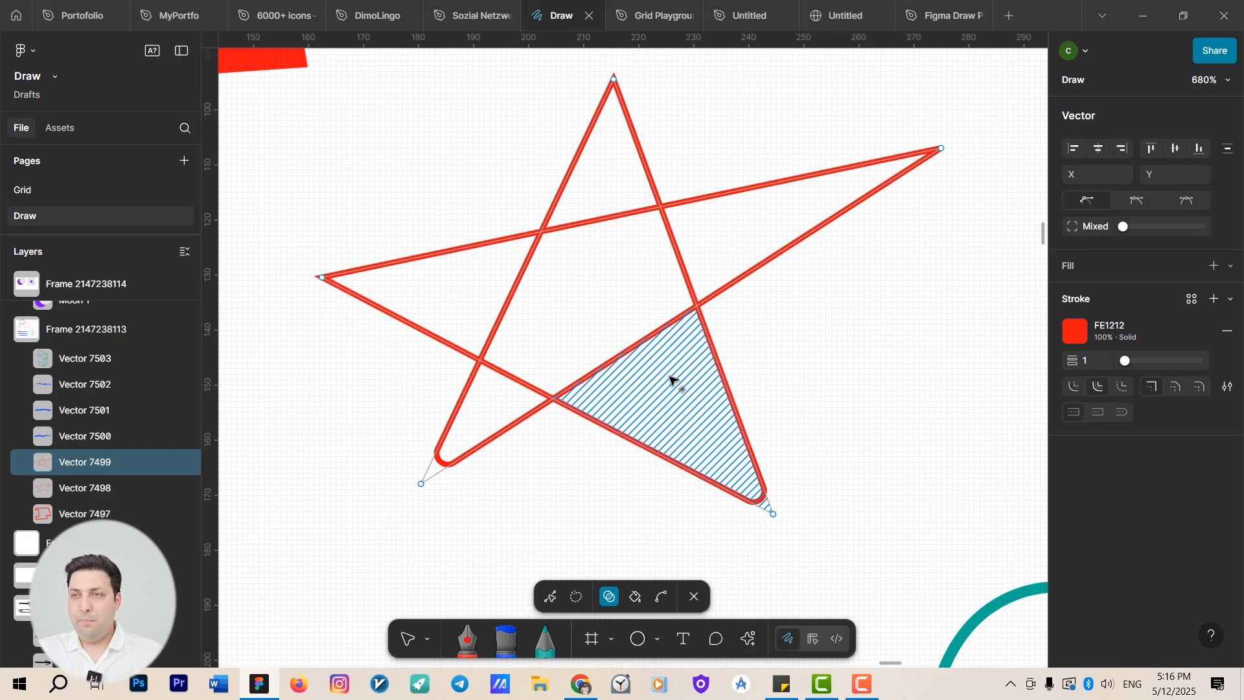
mouse_move(677, 387)
mouse_down()
mouse_move(596, 217)
mouse_move(608, 120)
mouse_up()
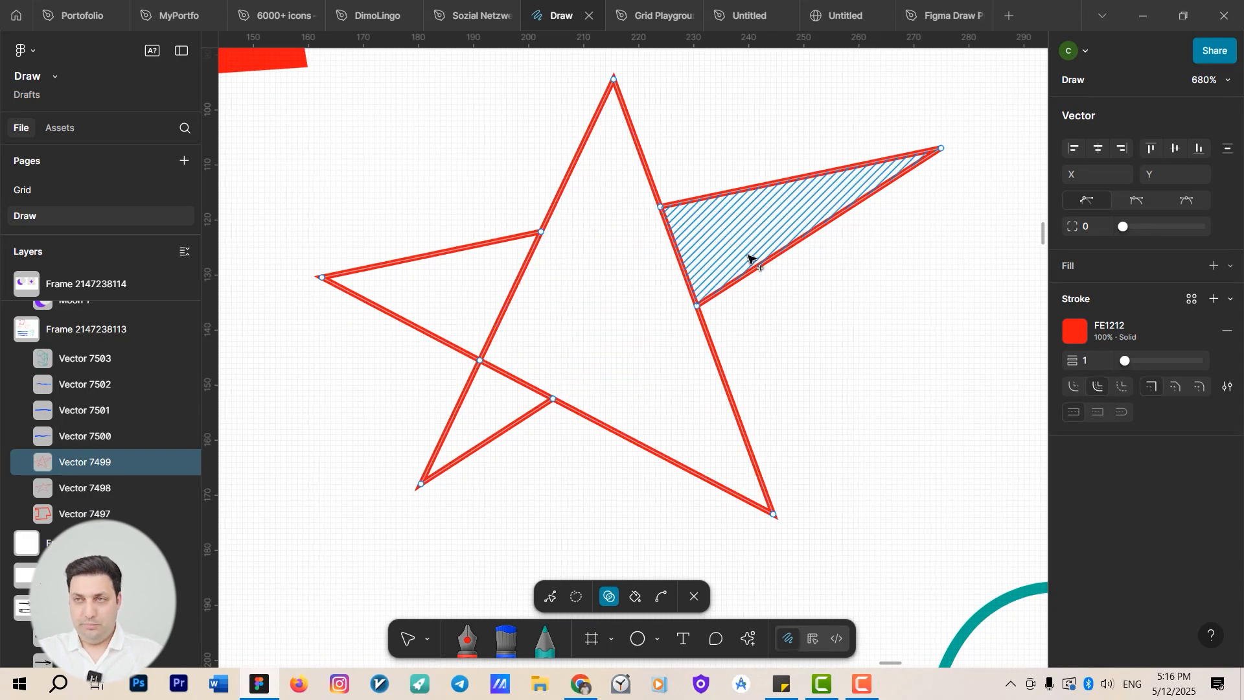
alt+click(753, 250)
Select both ellipses of the moon group in vector editing and remove their overlapping region with Shape Builder.
scroll(764, 269, down, 6)
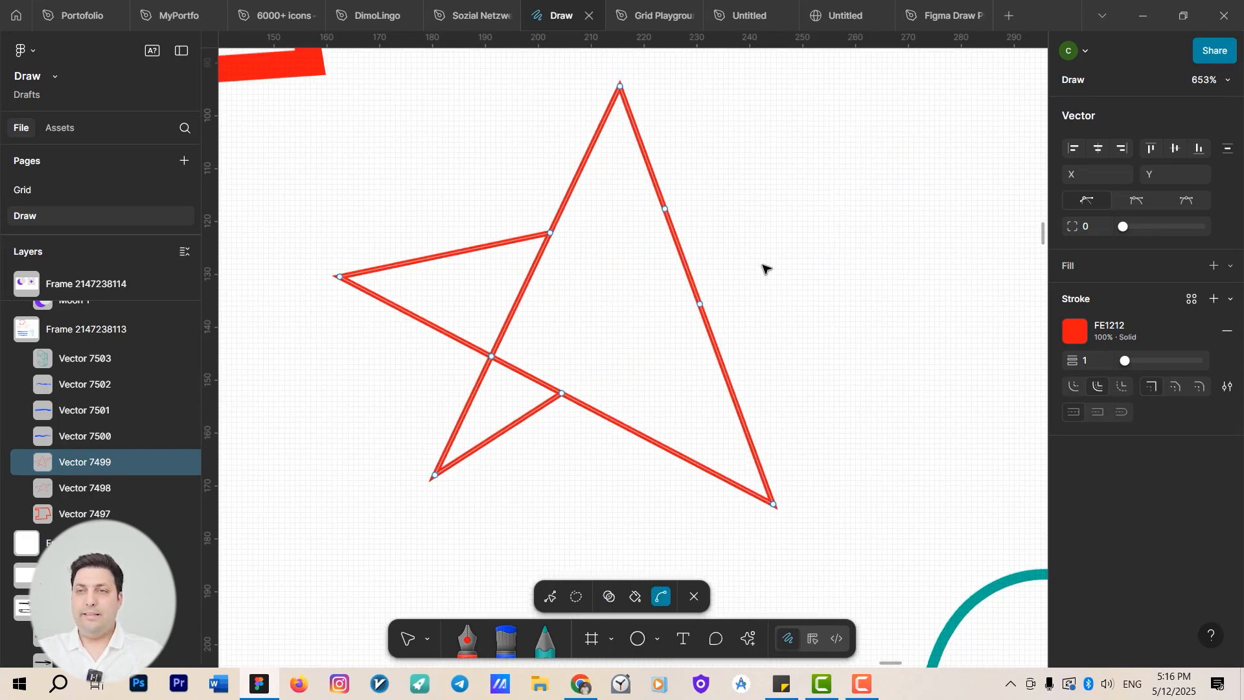
drag(790, 341, 670, 259)
scroll(667, 263, down, 3)
drag(614, 289, 319, 153)
scroll(655, 318, up, 3)
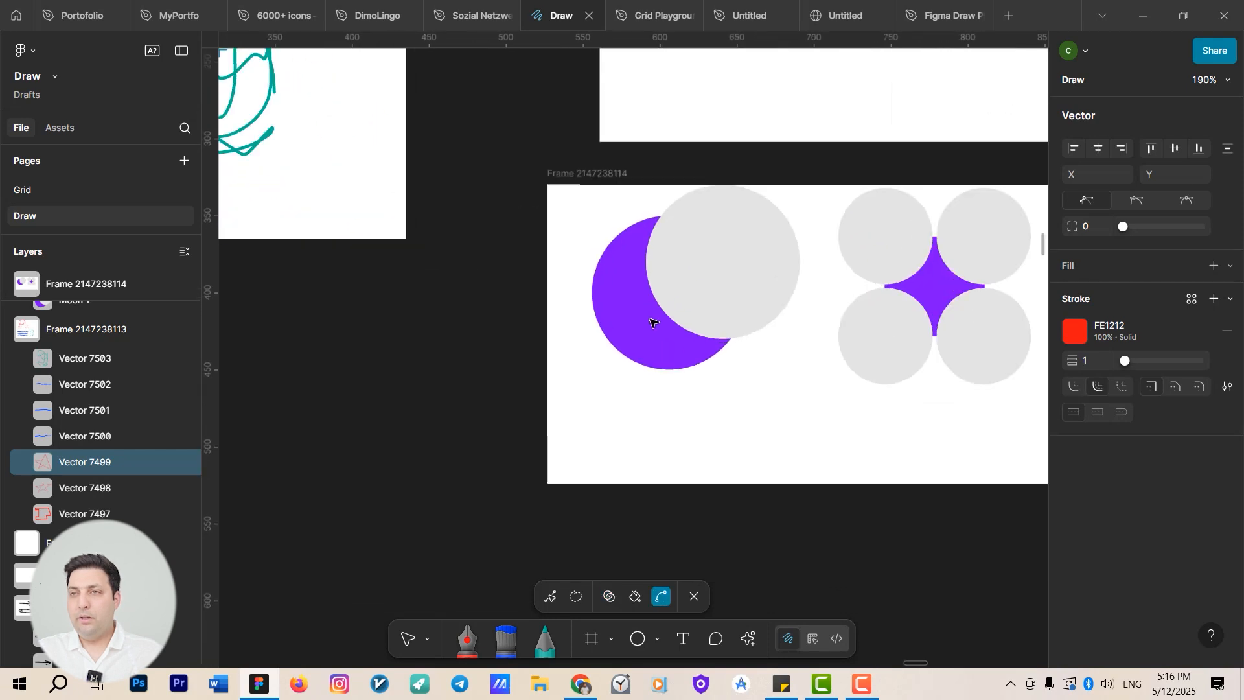
key(Escape)
drag(717, 288, 716, 361)
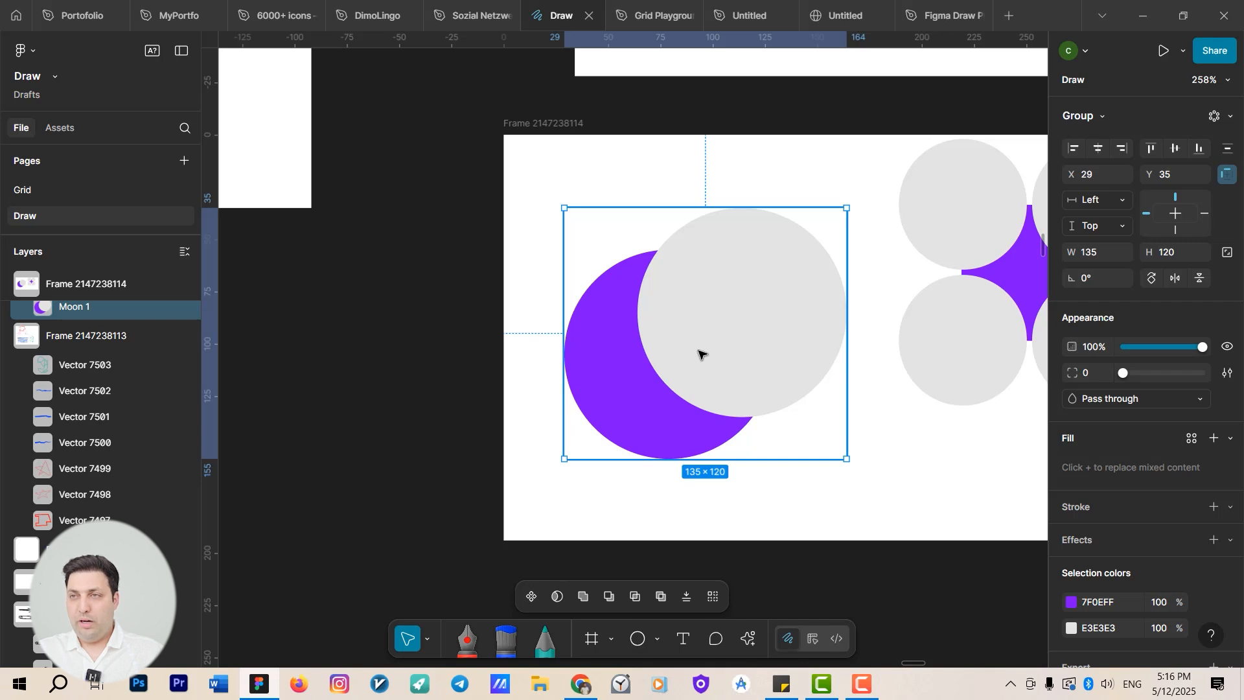
double_click(698, 354)
shift+click(609, 387)
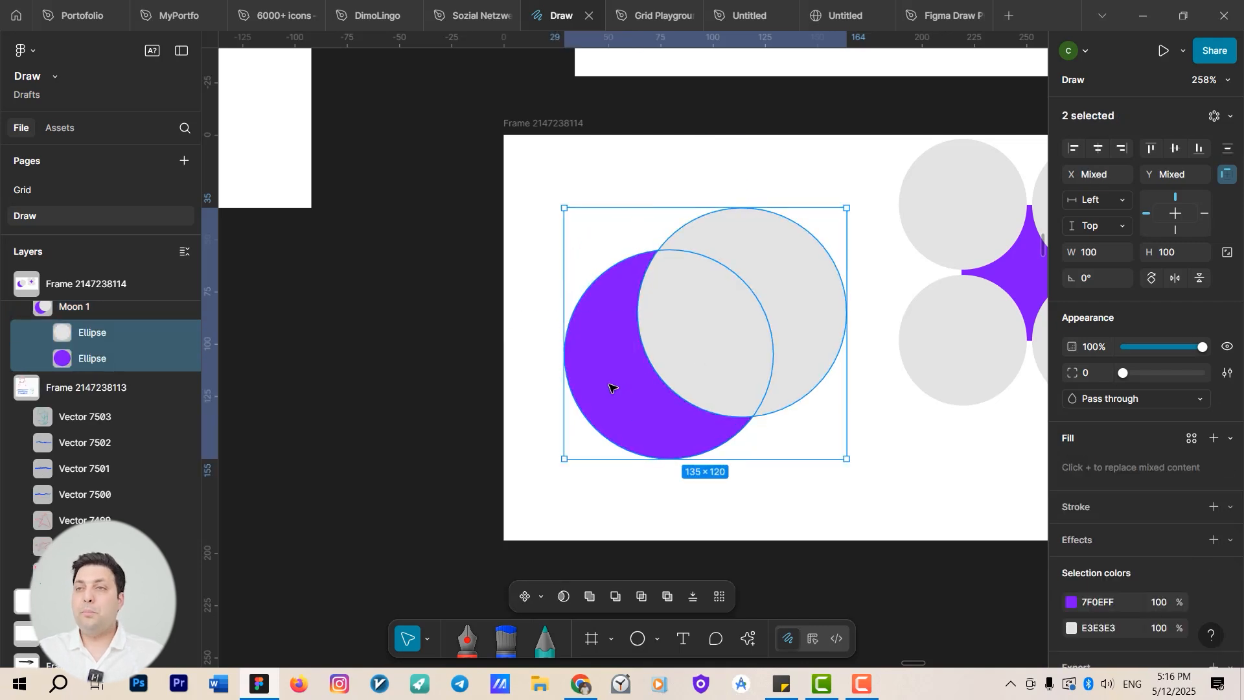
key(Return)
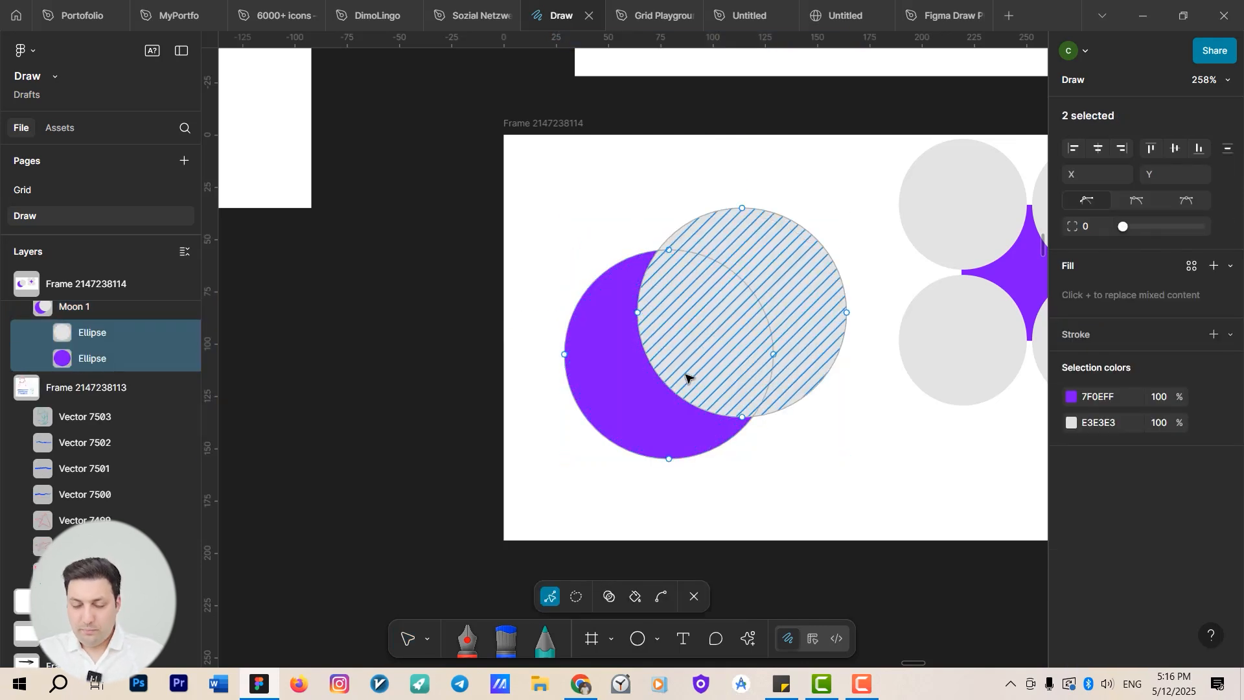
key(shift+m)
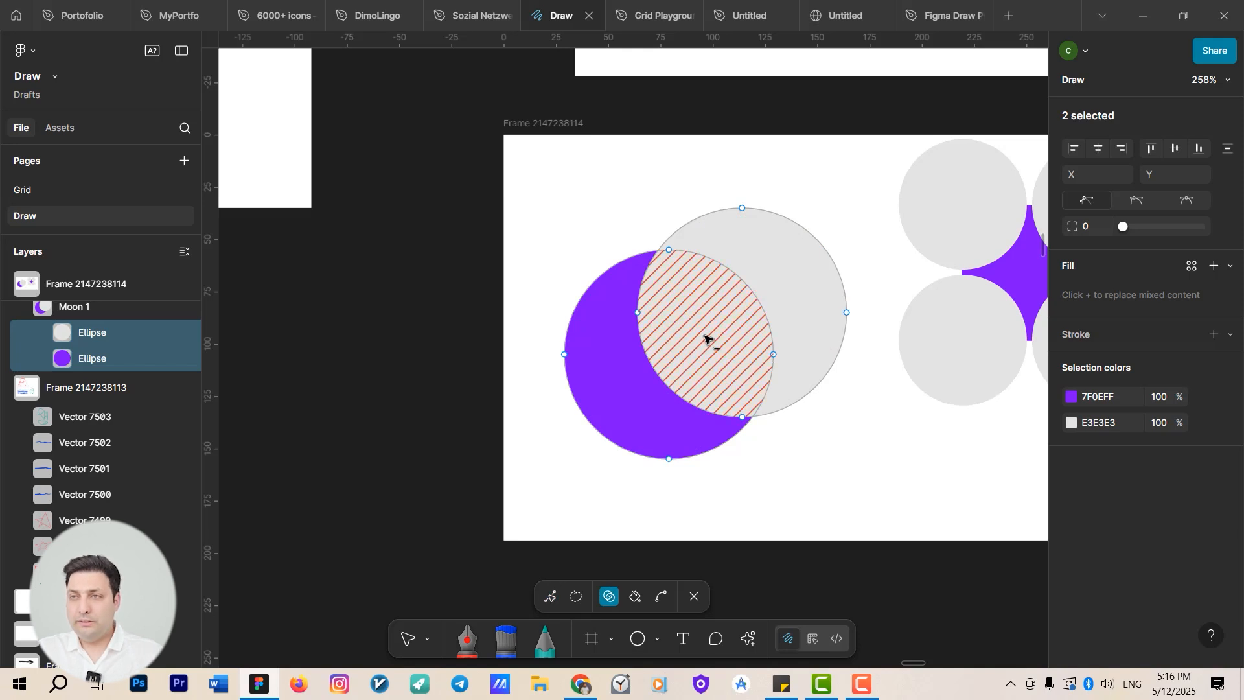
alt+click(741, 334)
Nudge the purple crescent down-left and remove the grey crescent with Shape Builder.
key(v)
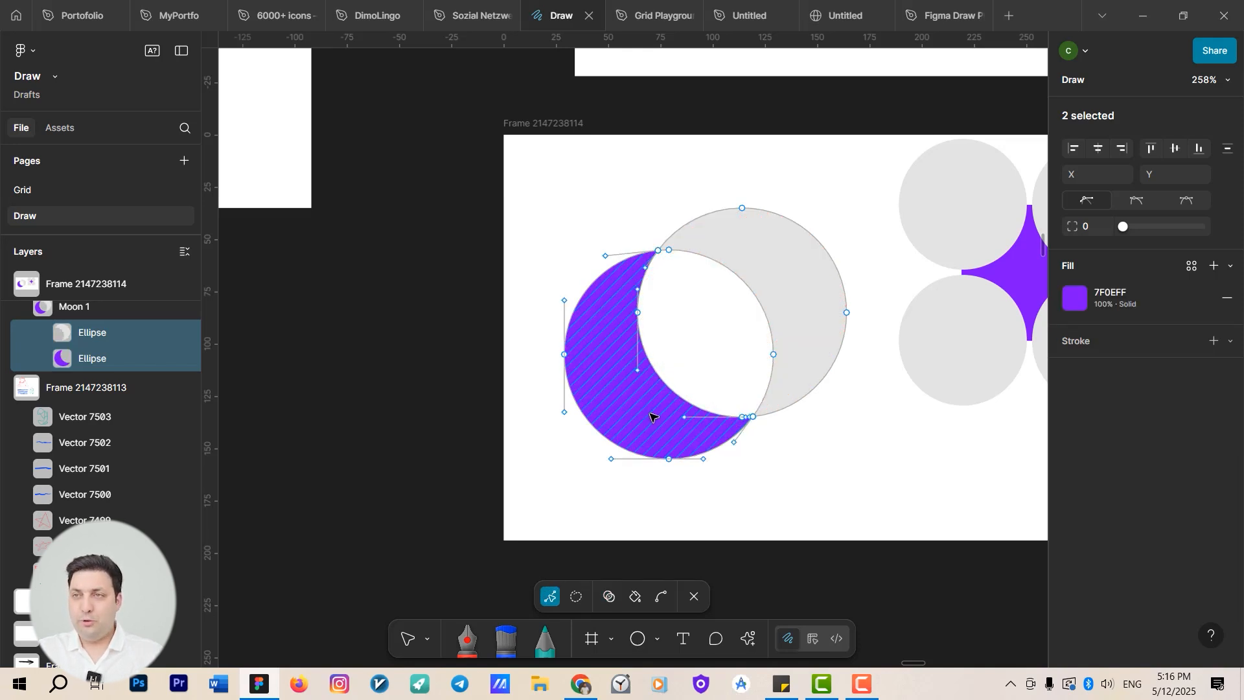
drag(639, 424, 619, 447)
click(796, 327)
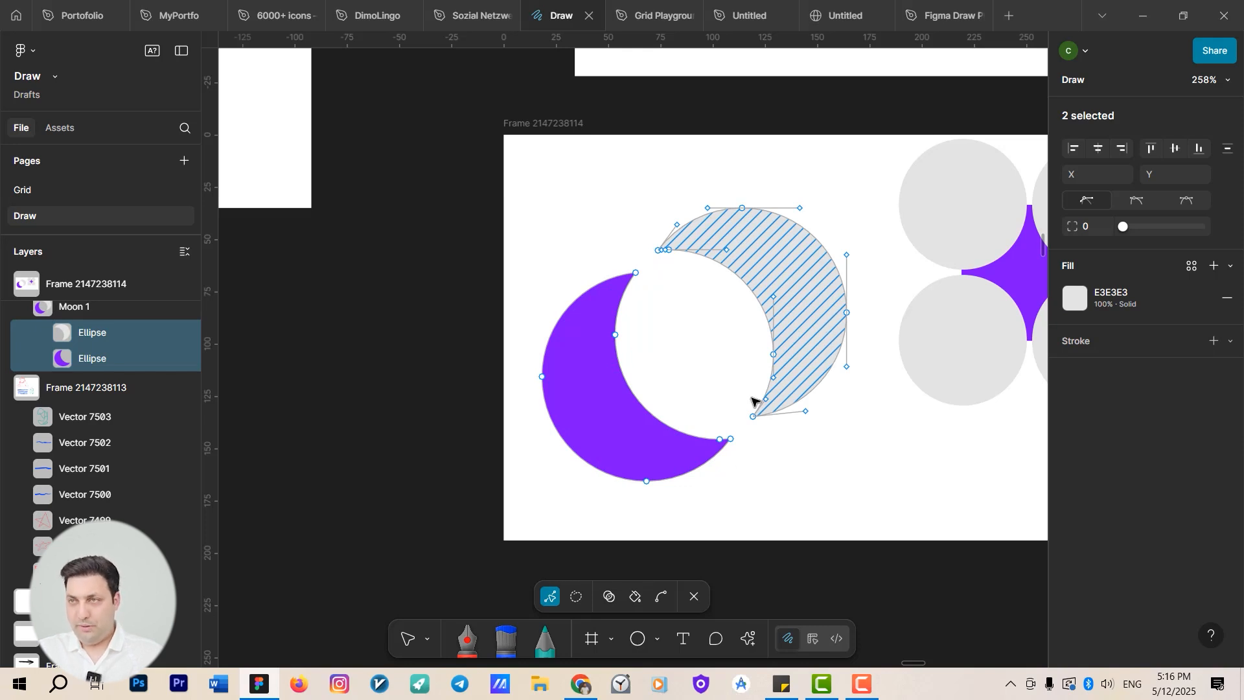
key(Escape)
double_click(790, 337)
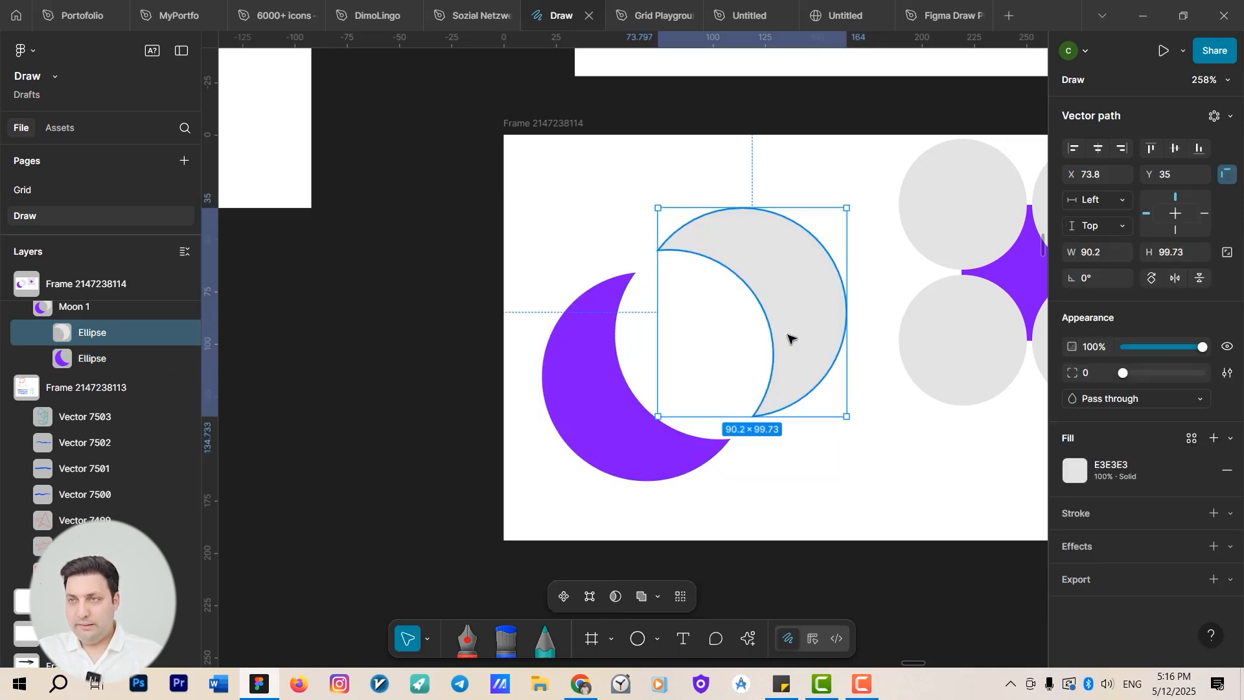
shift+click(594, 391)
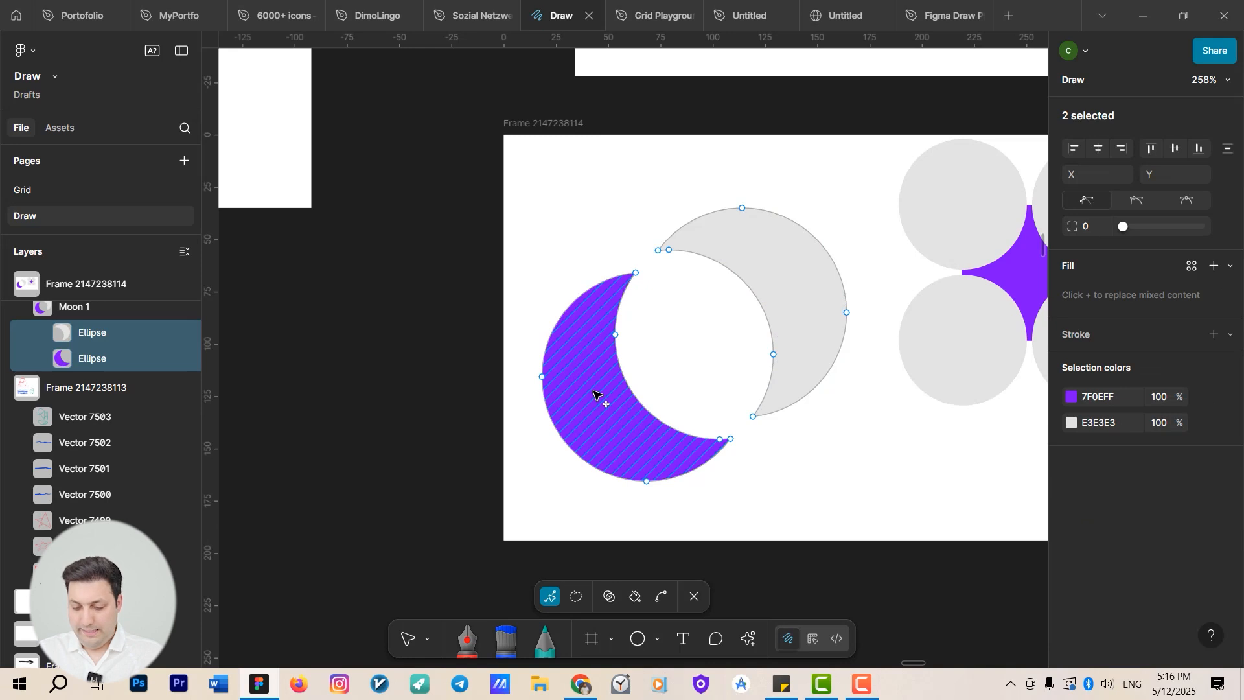
key(shift+s)
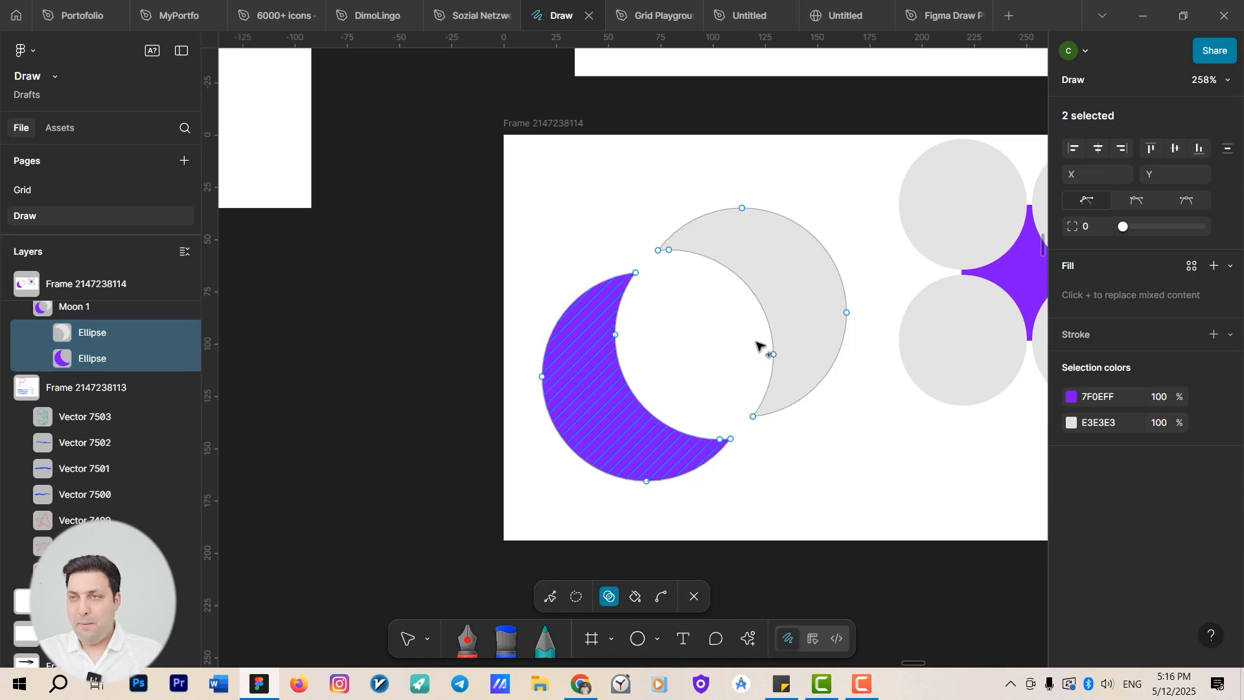
alt+click(802, 309)
scroll(591, 352, down, 4)
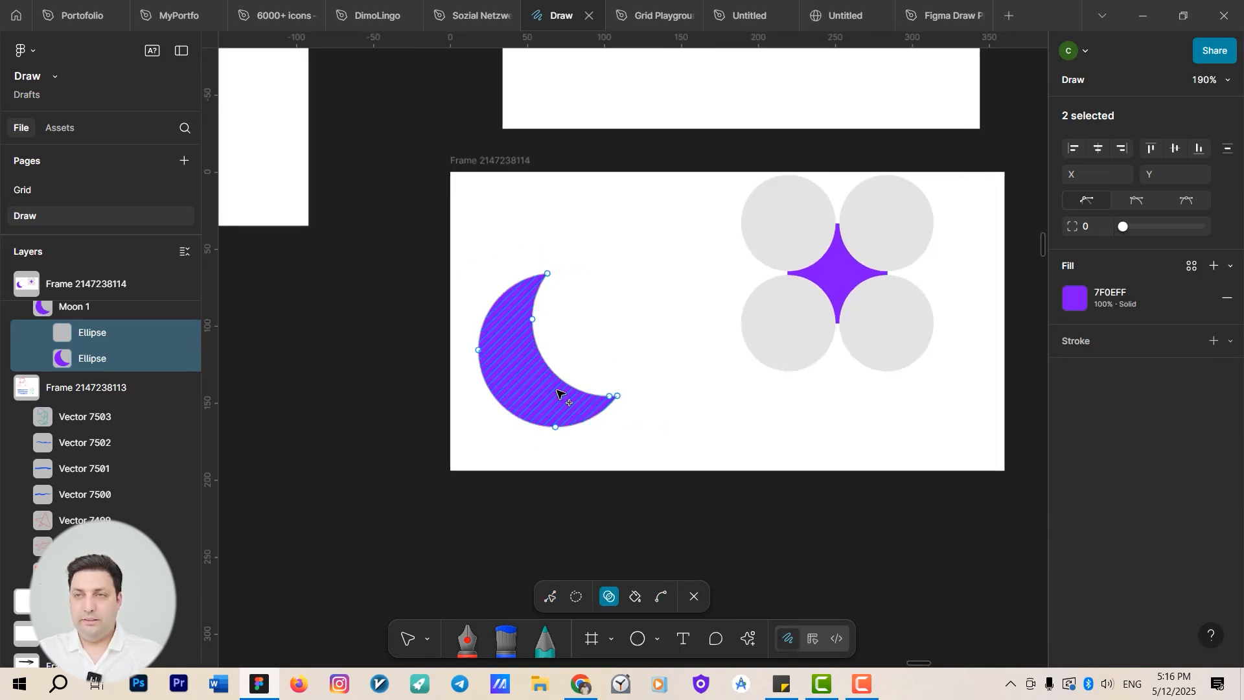
key(v)
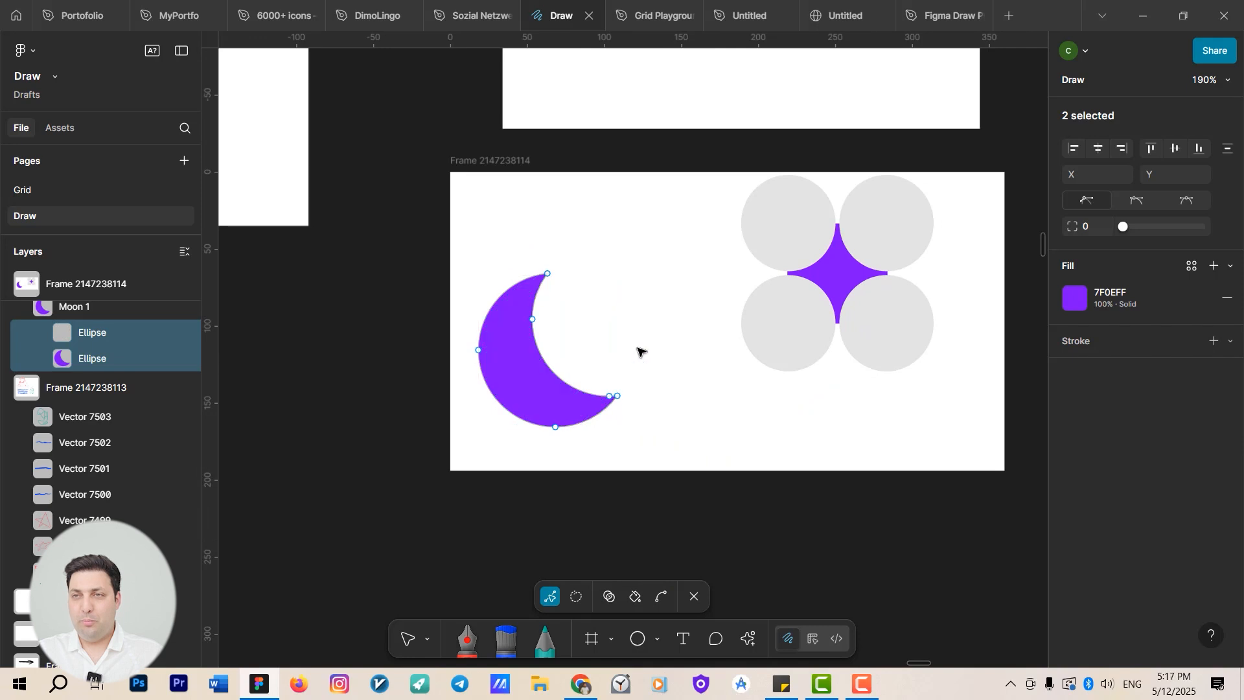
drag(522, 381, 526, 336)
click(649, 329)
drag(683, 351, 511, 439)
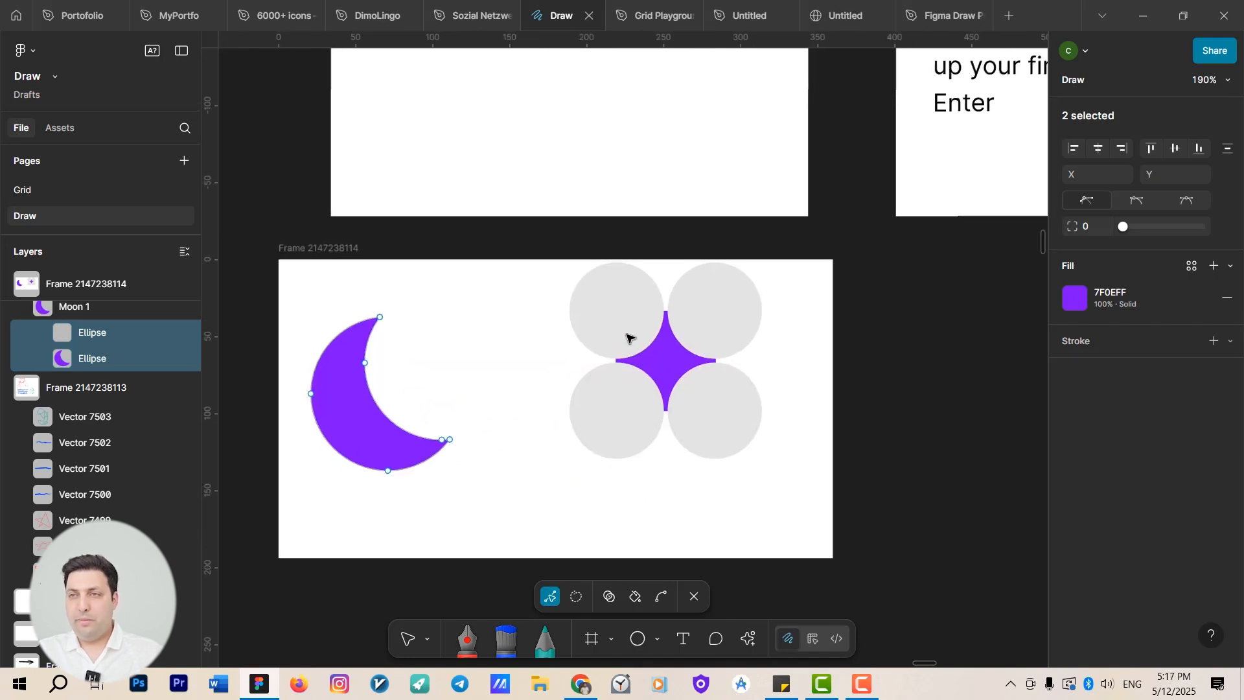
key(Escape)
Select the star group's four ellipses and rectangle and, with Shape Builder, remove the rectangle's two top corner regions.
click(616, 325)
double_click(708, 320)
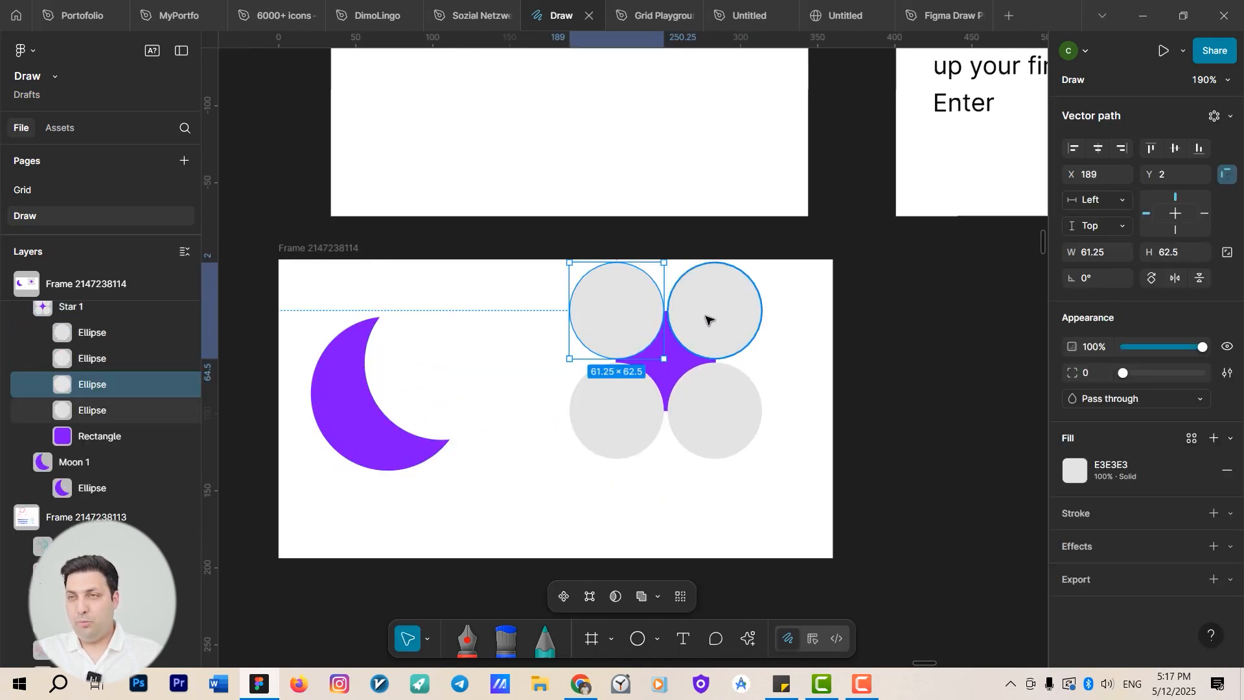
shift+click(616, 311)
shift+click(725, 405)
shift+click(625, 411)
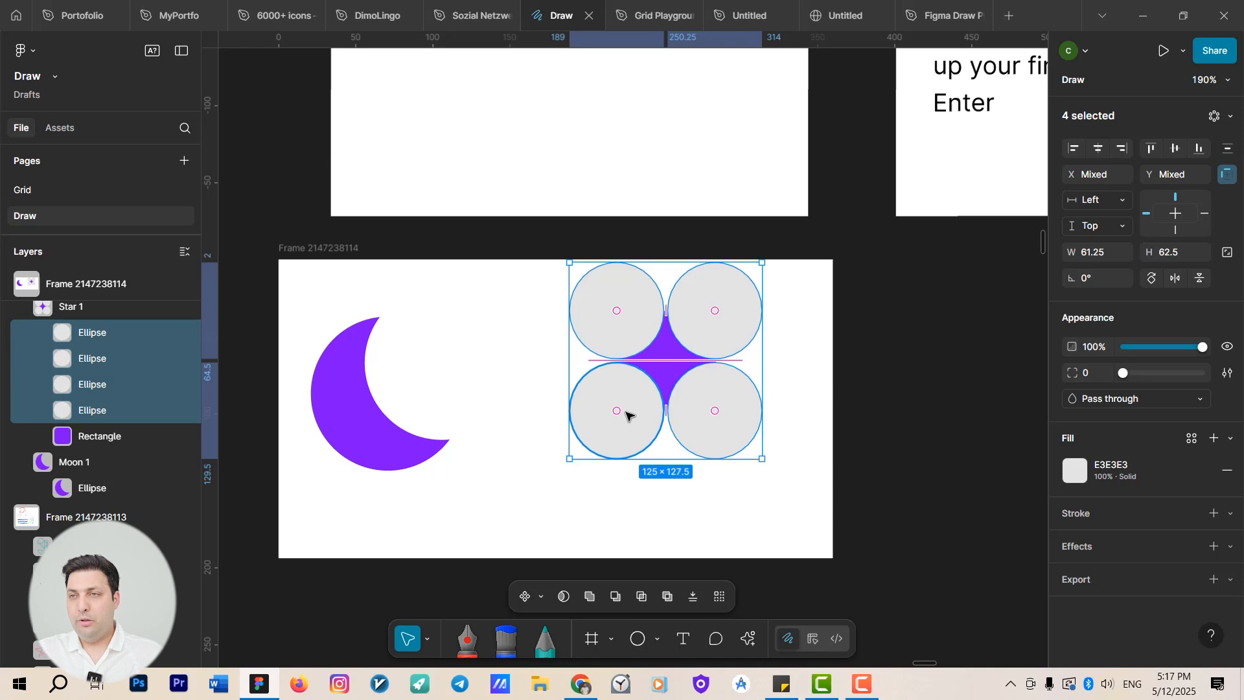
shift+click(673, 370)
scroll(674, 366, up, 5)
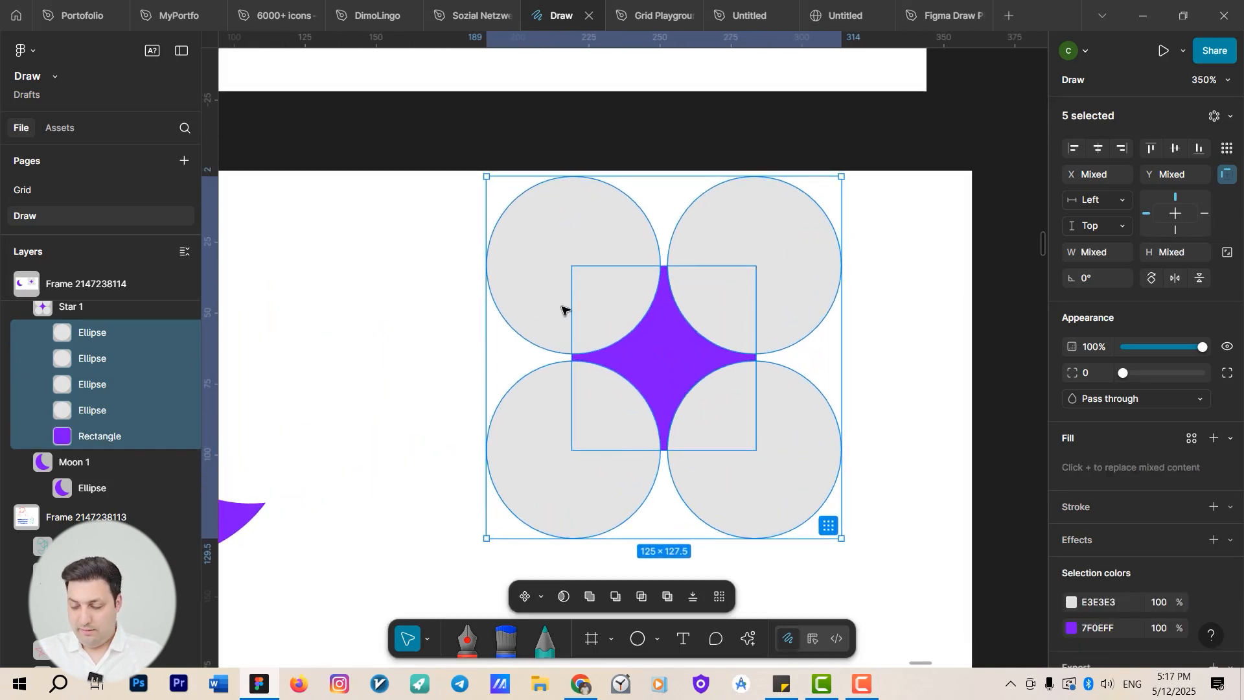
key(shift+s)
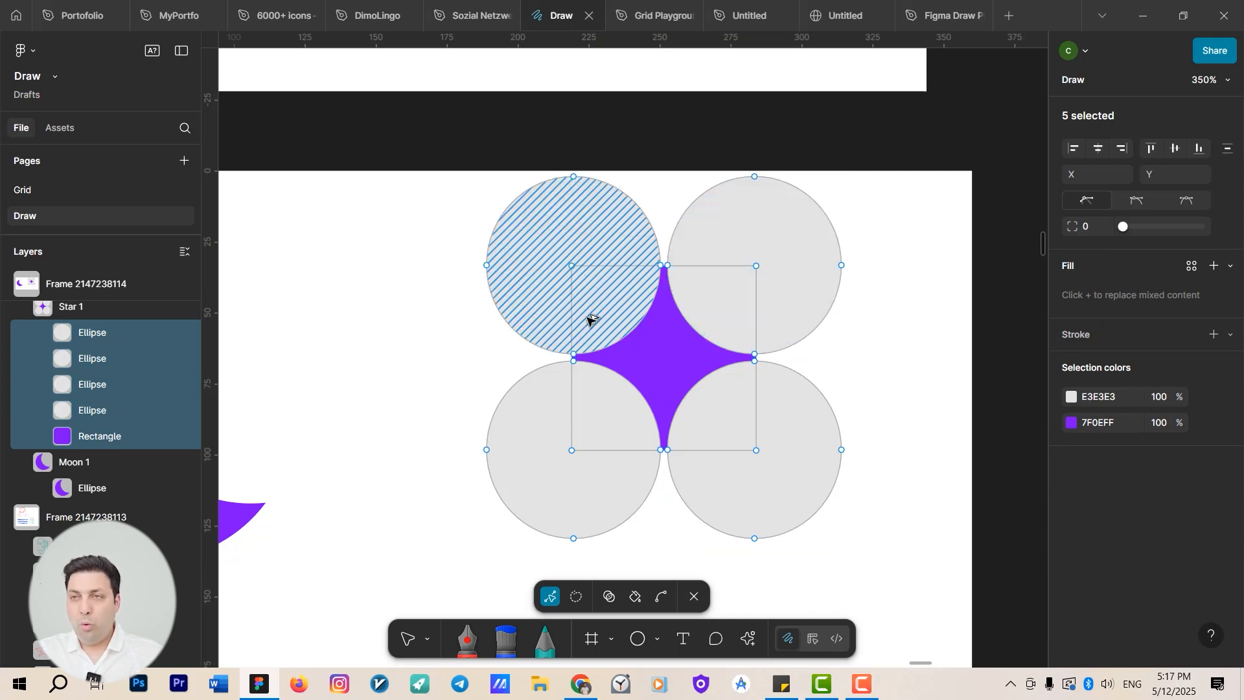
click(615, 597)
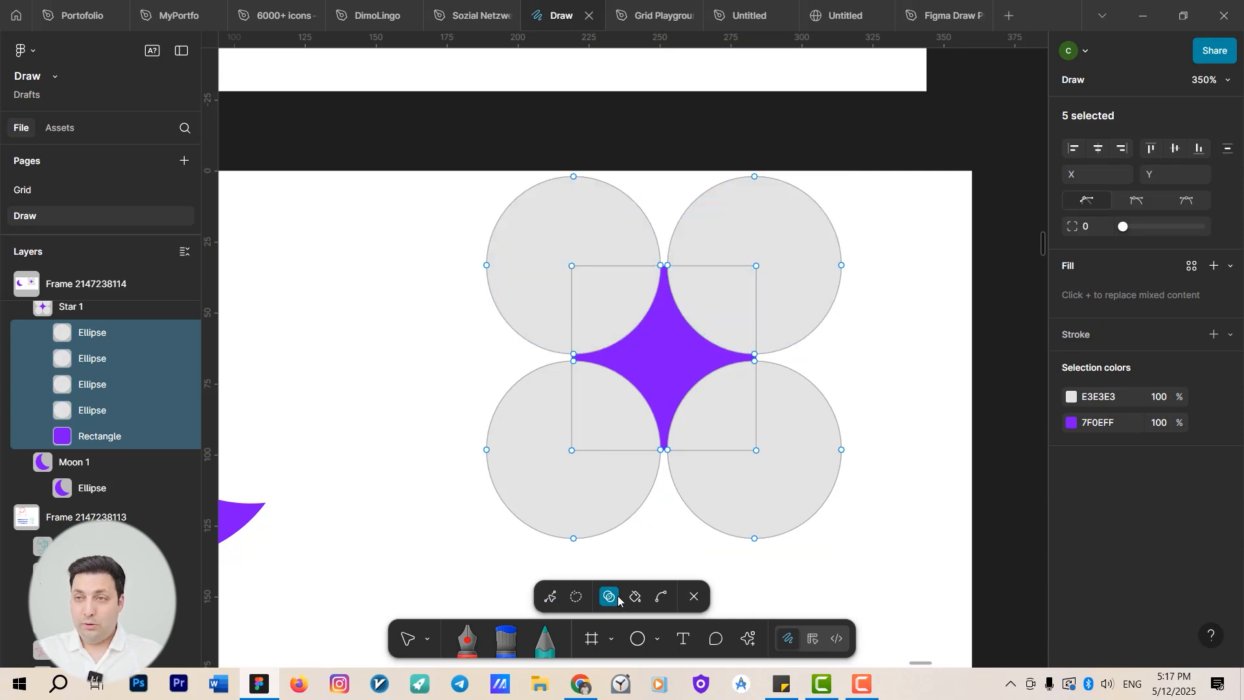
alt+click(619, 317)
alt+click(709, 307)
Remove the four circles and the remaining rectangle corner regions around the four-pointed star with Shape Builder.
alt+click(690, 245)
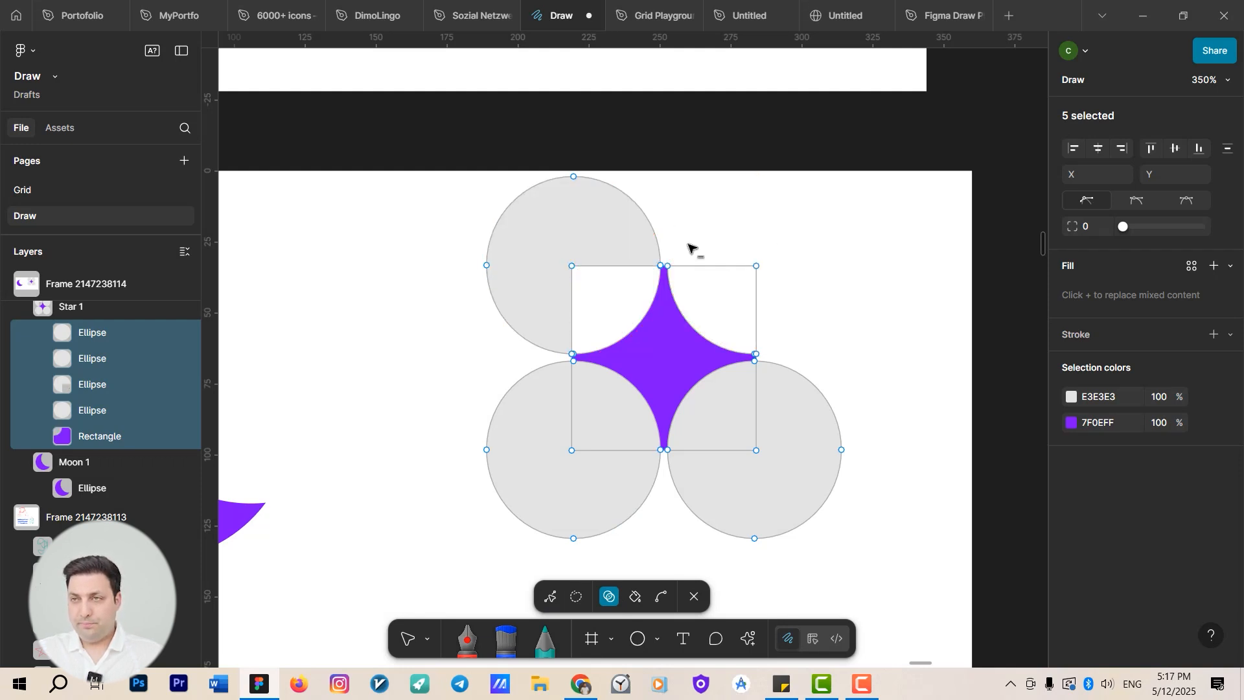
alt+click(581, 252)
alt+click(546, 436)
alt+click(609, 418)
alt+click(722, 424)
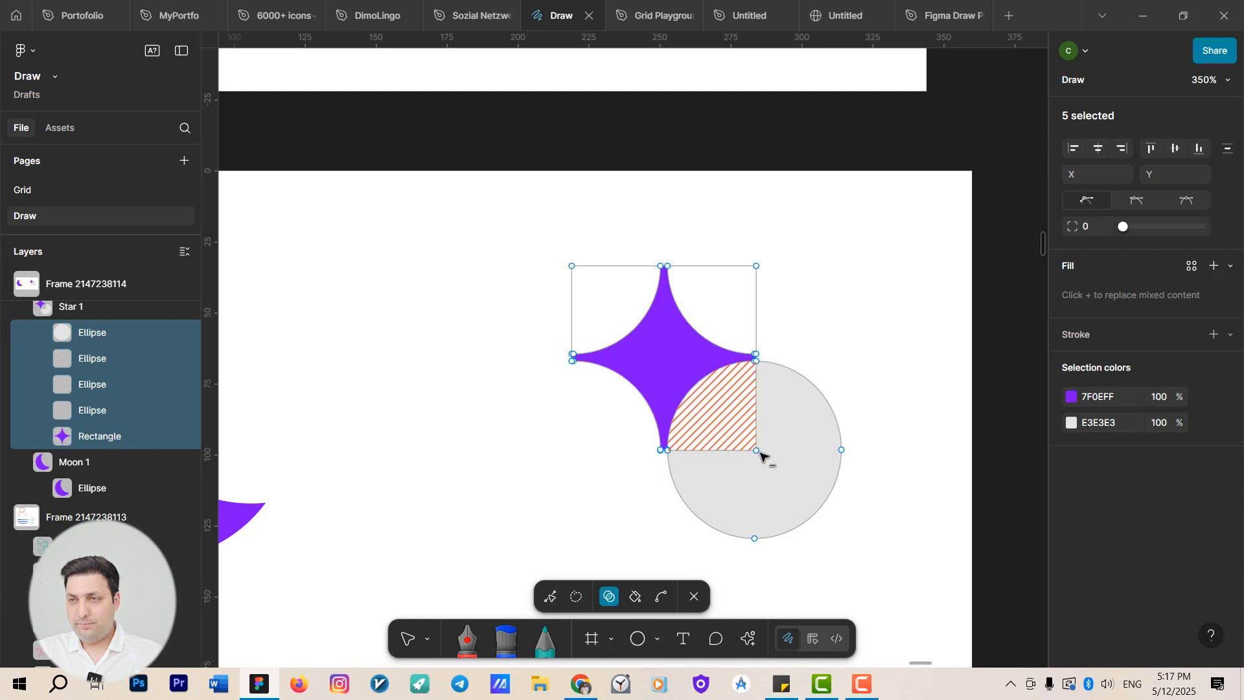
alt+click(762, 457)
scroll(748, 551, down, 4)
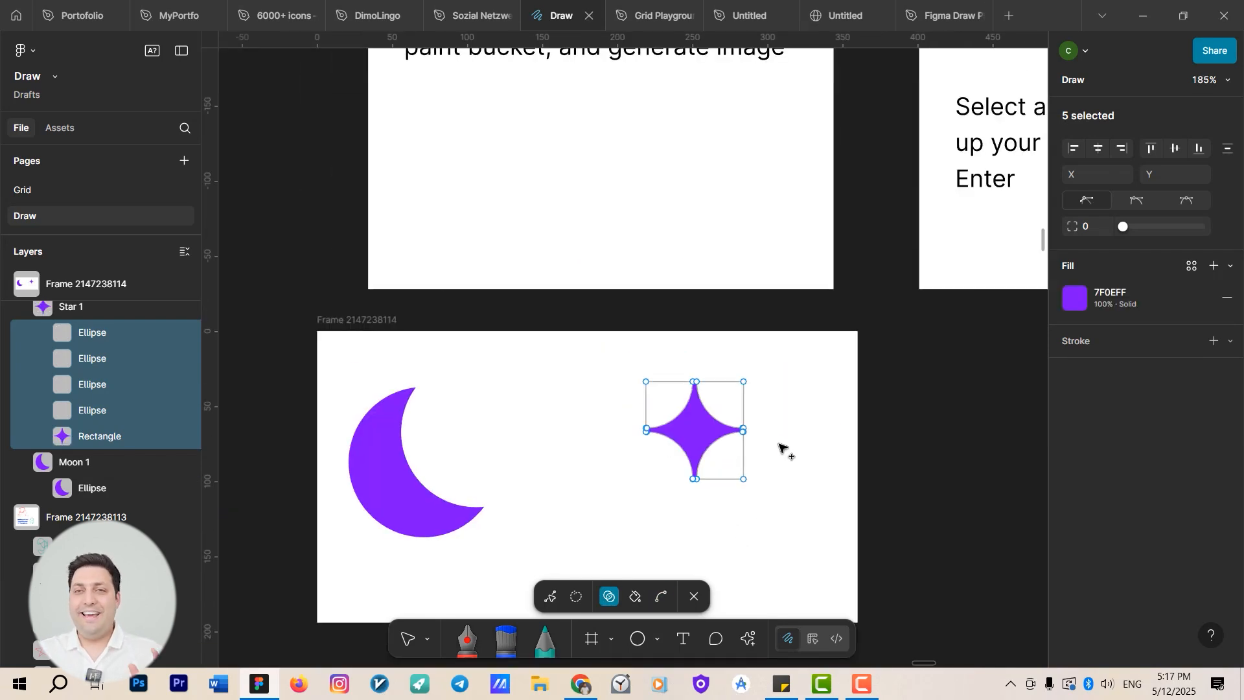
key(v)
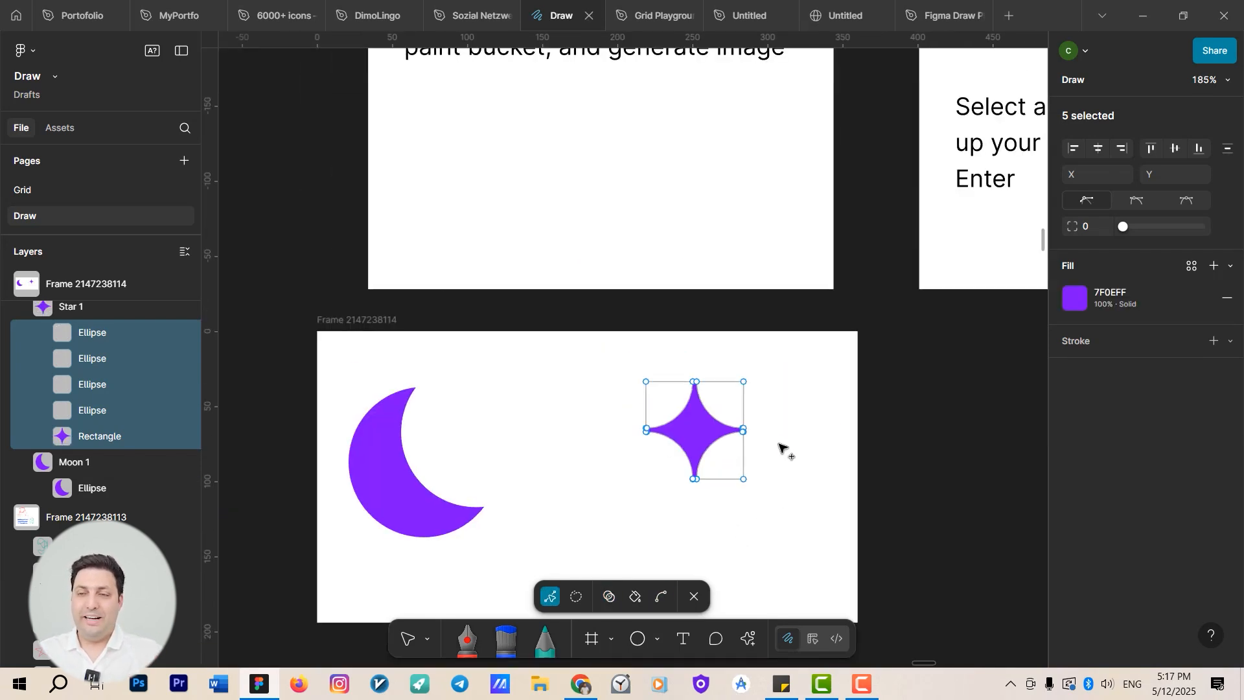
key(Escape)
scroll(694, 388, down, 6)
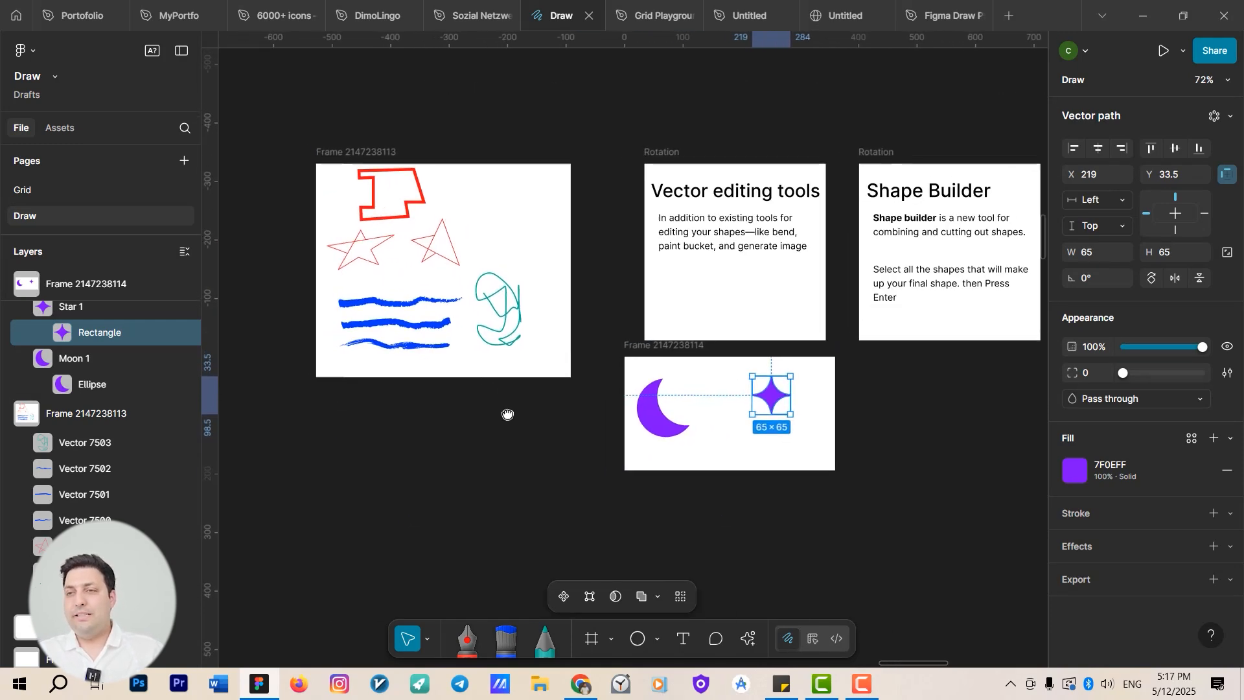
Give the red polygon path an AI-generated image paint on its stroke using the prompt "ball".
scroll(383, 207, up, 5)
click(434, 187)
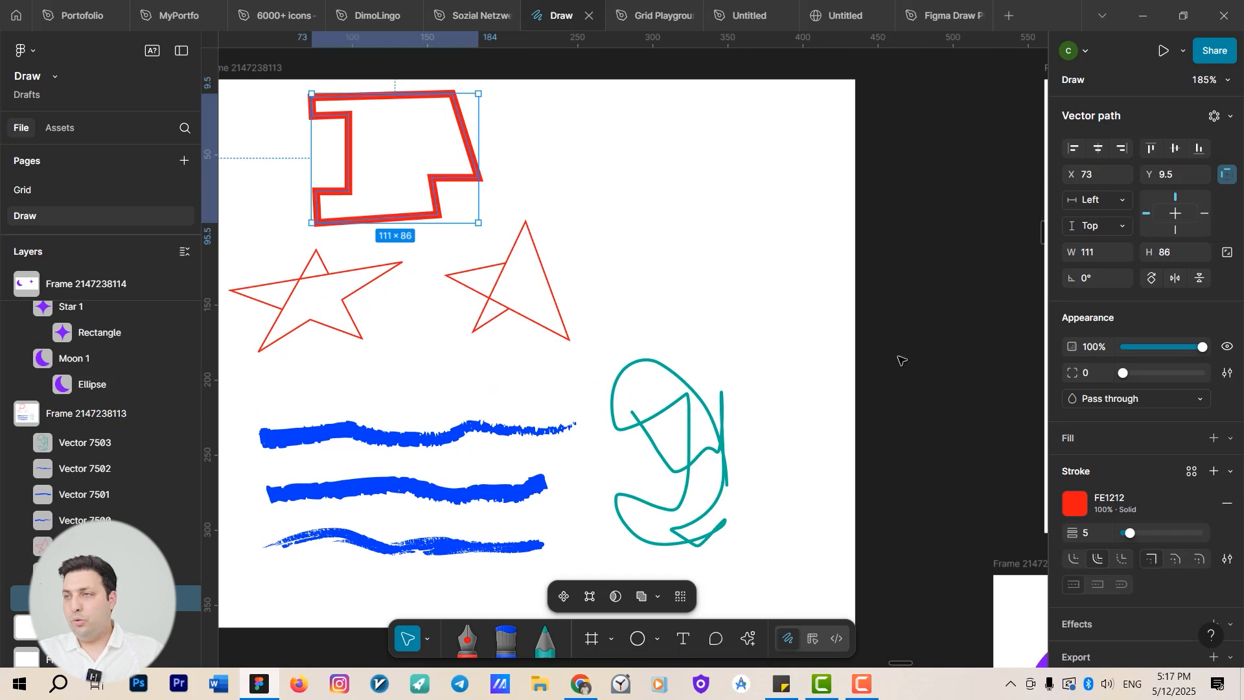
scroll(512, 285, up, 5)
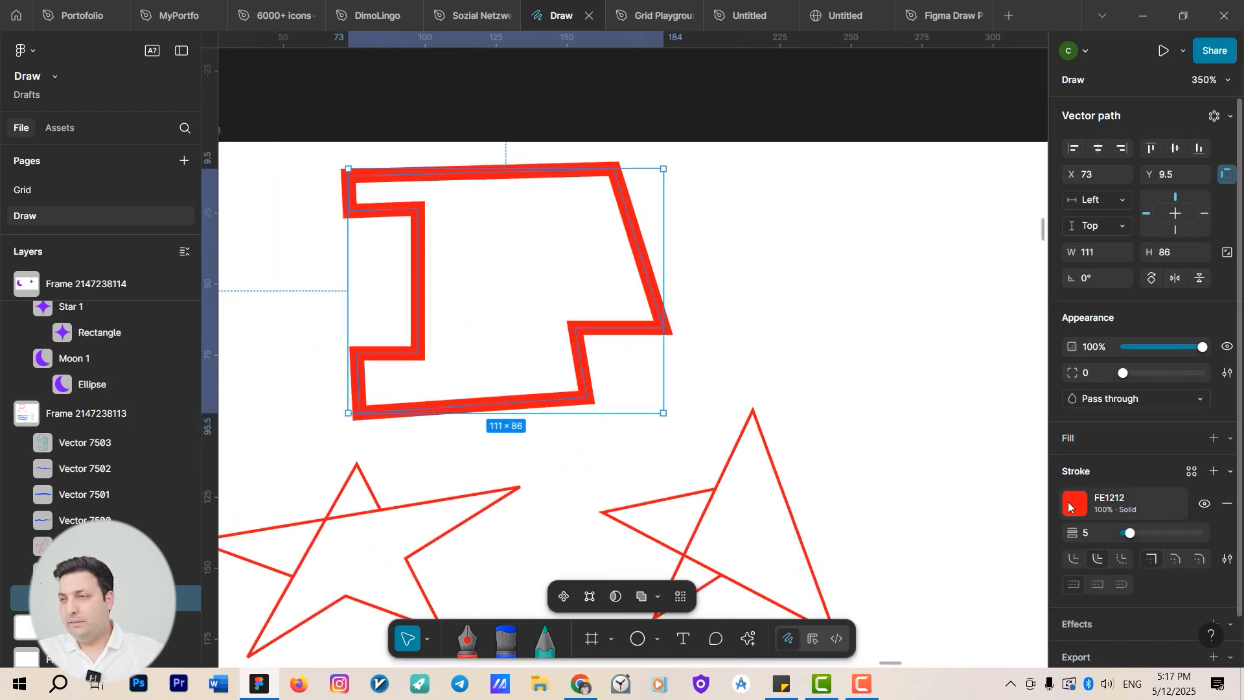
click(1074, 504)
click(938, 263)
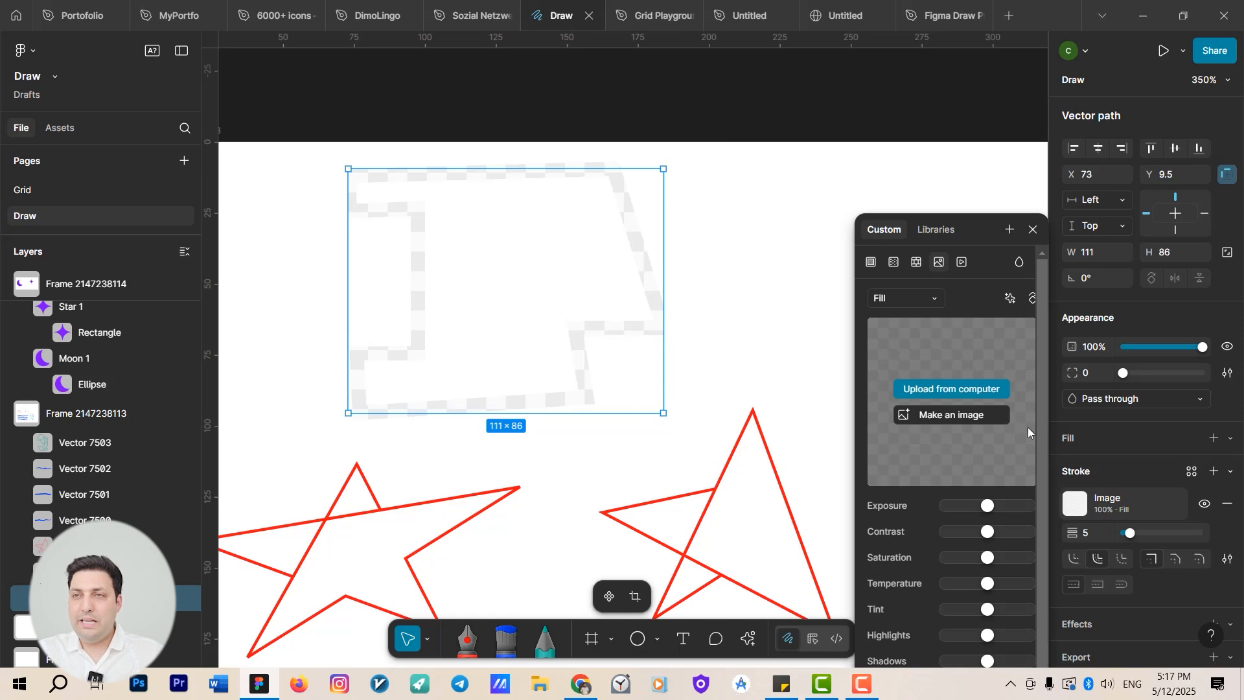
click(936, 414)
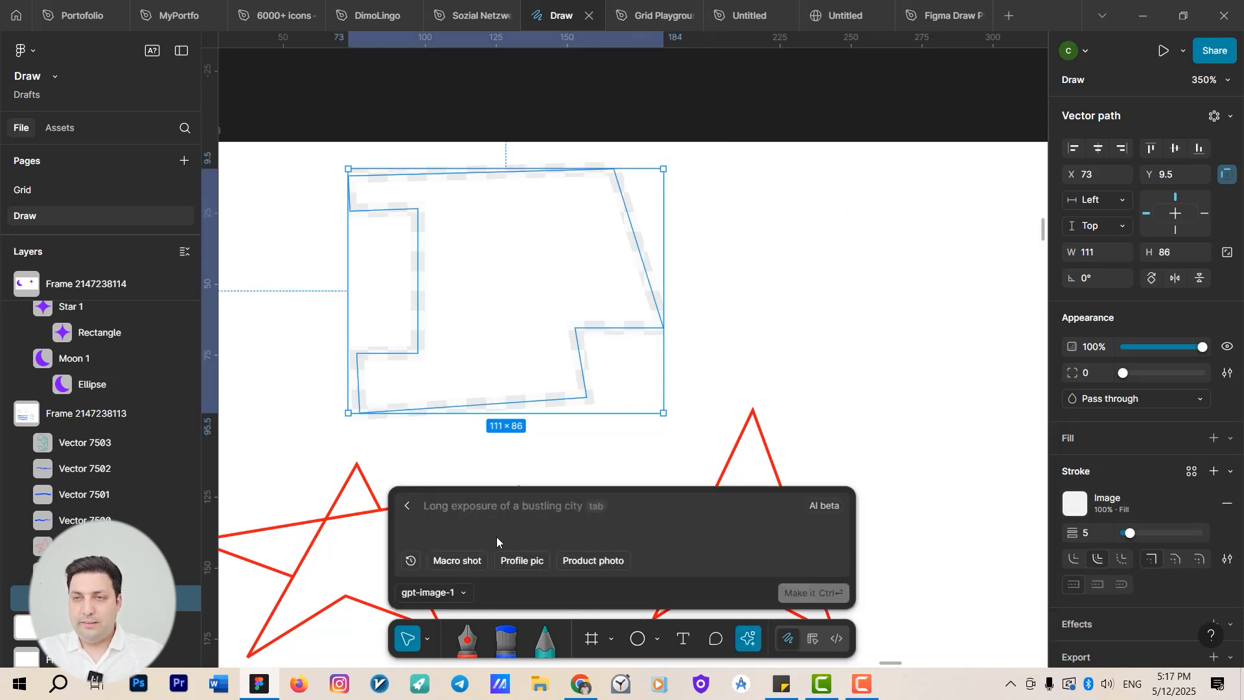
text(ball)
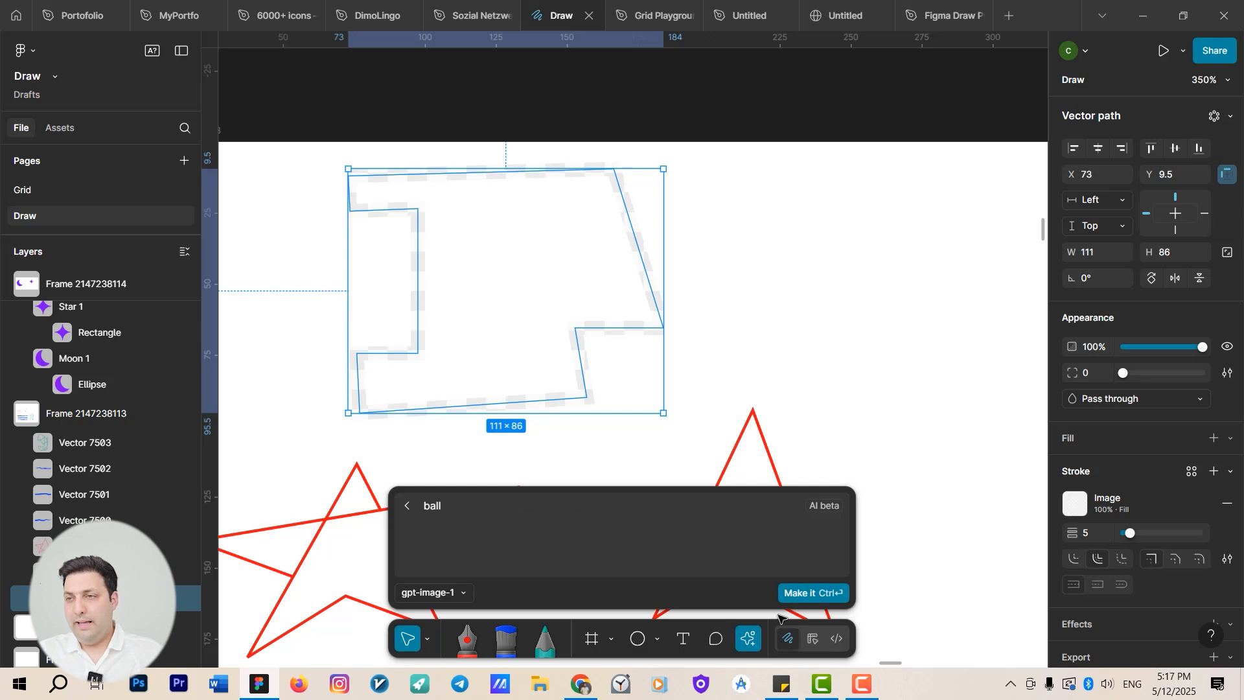
click(785, 593)
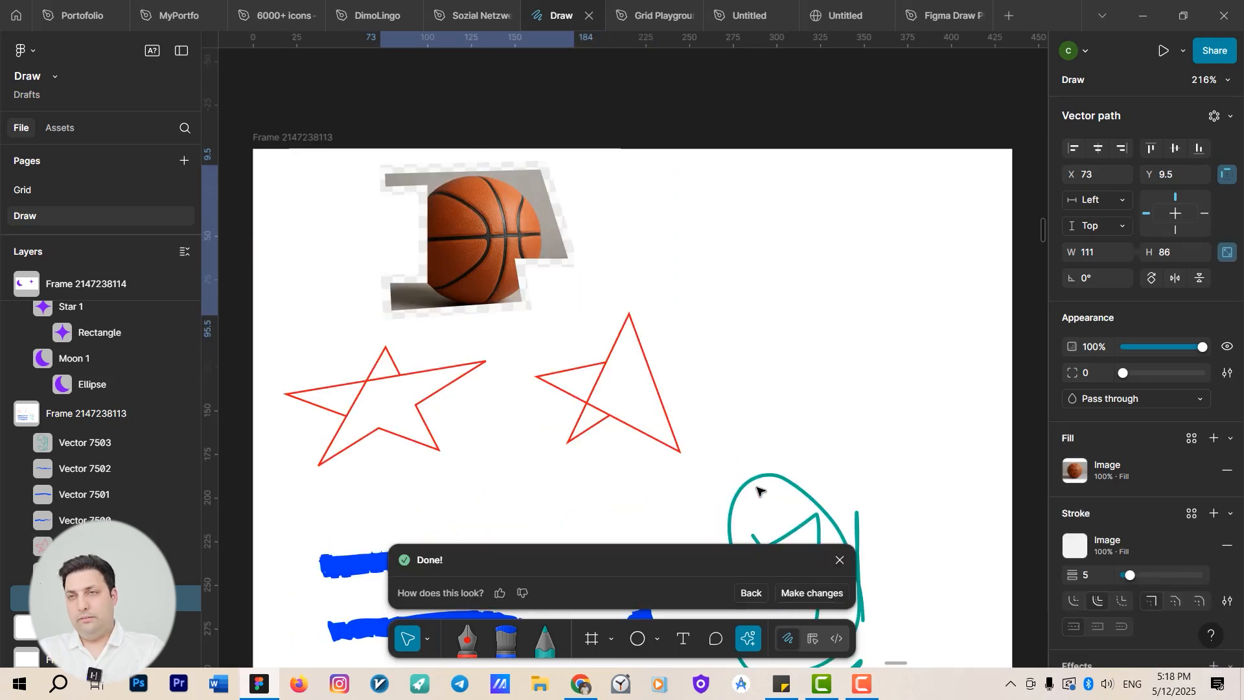
Switch the left red star's stroke paint to an image.
scroll(544, 356, up, 5)
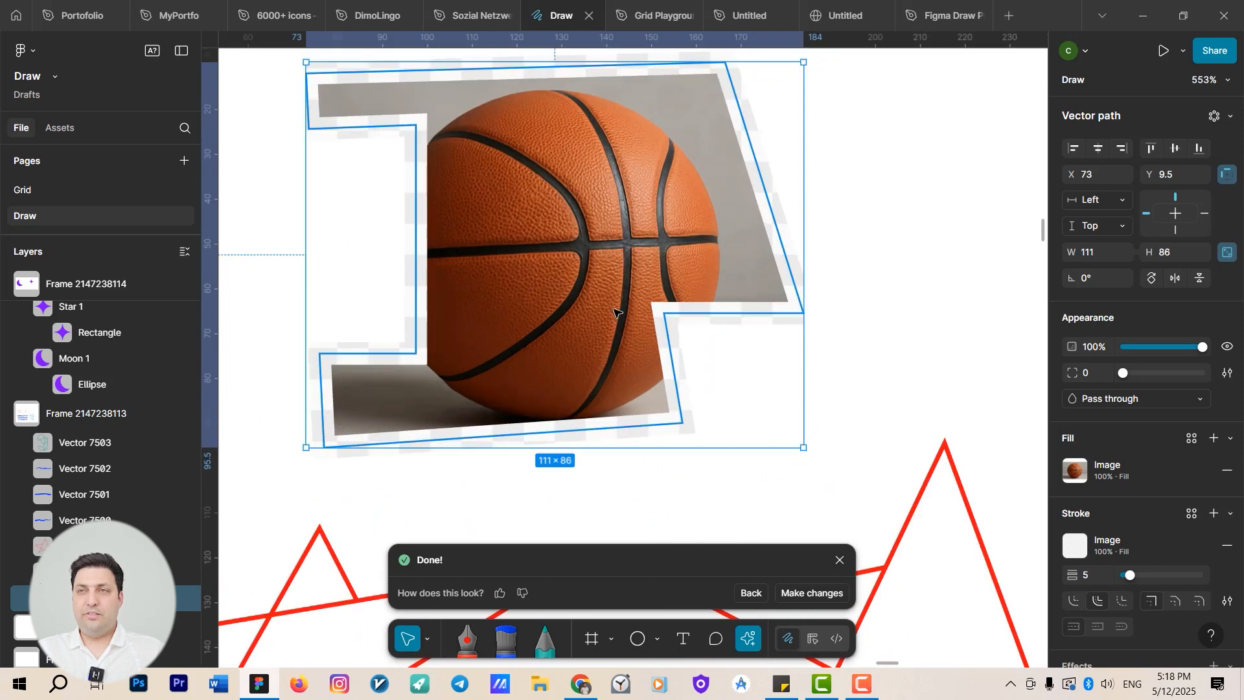
click(842, 248)
scroll(883, 236, down, 4)
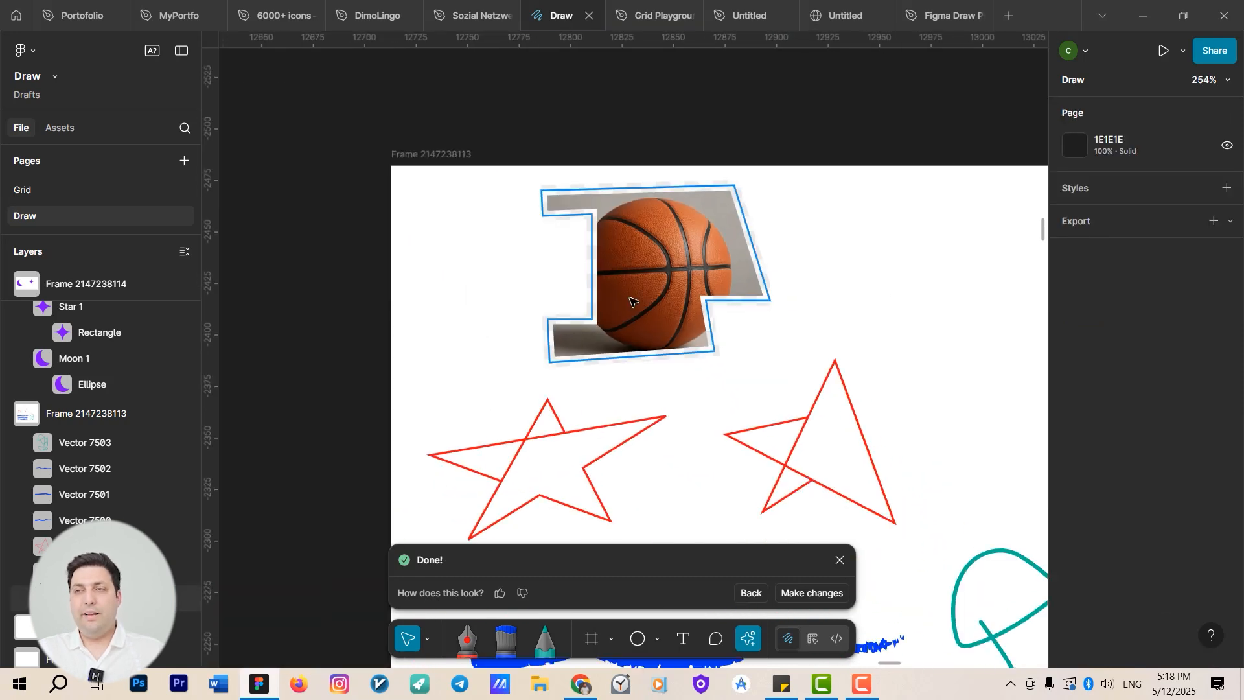
scroll(630, 301, down, 3)
scroll(630, 301, right, 3)
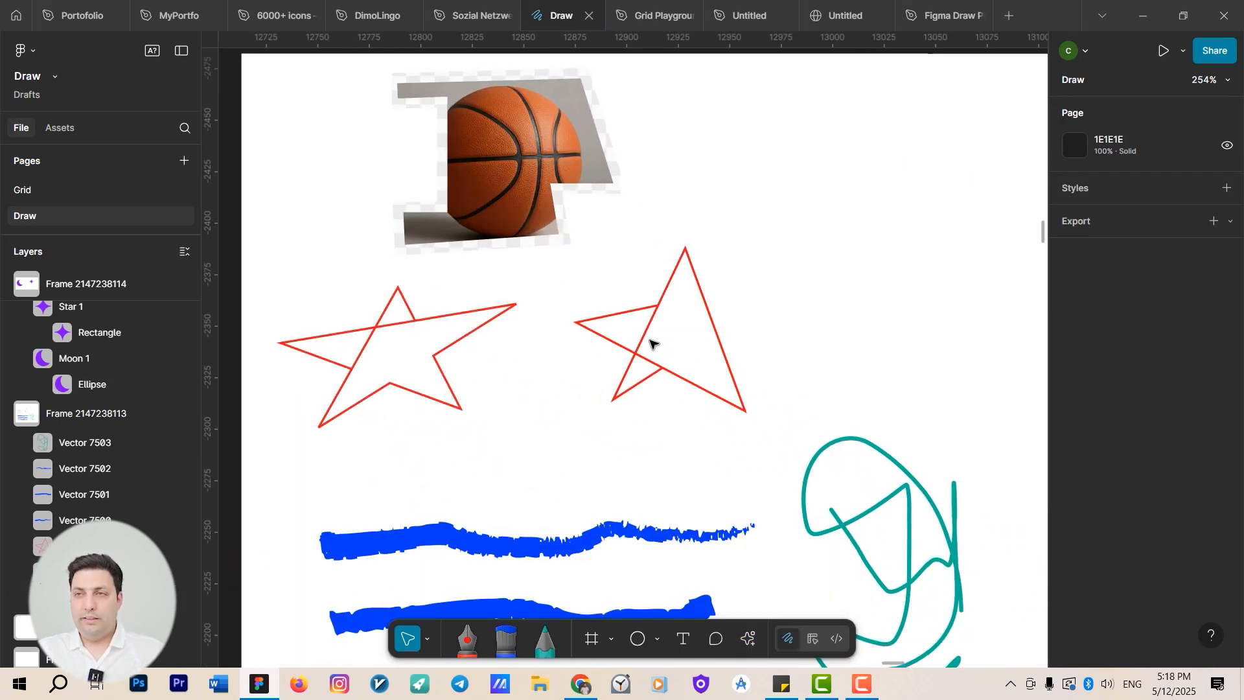
click(394, 329)
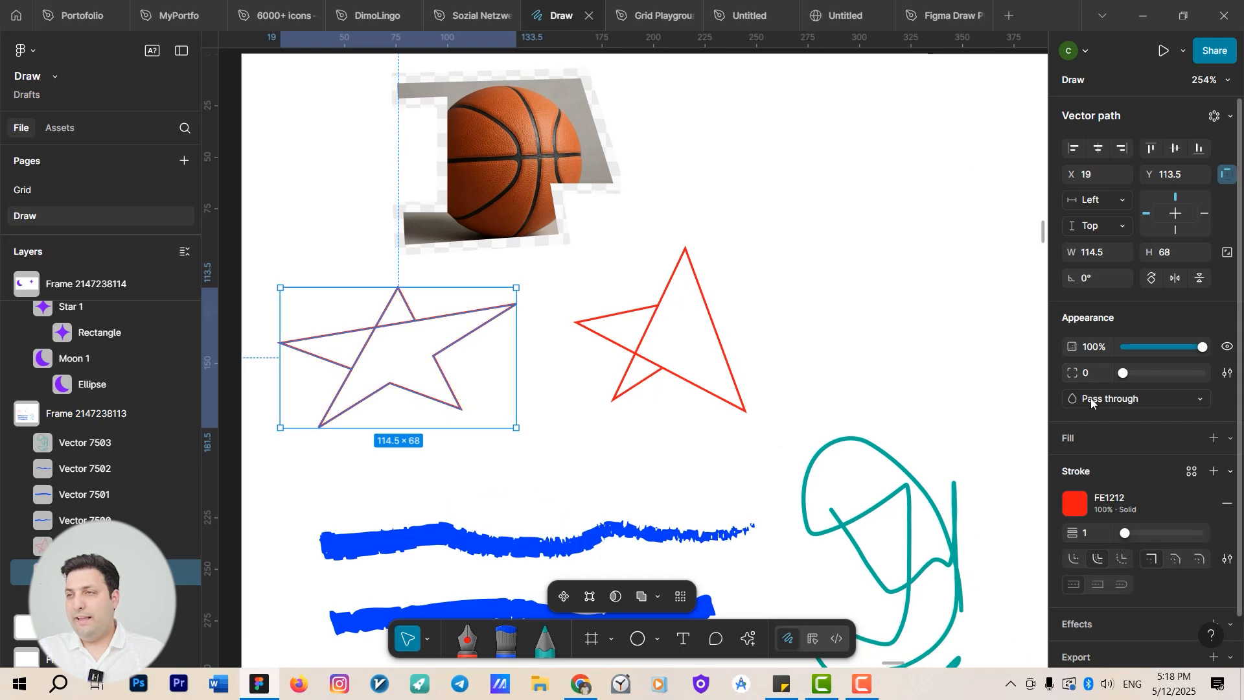
click(1073, 505)
click(938, 262)
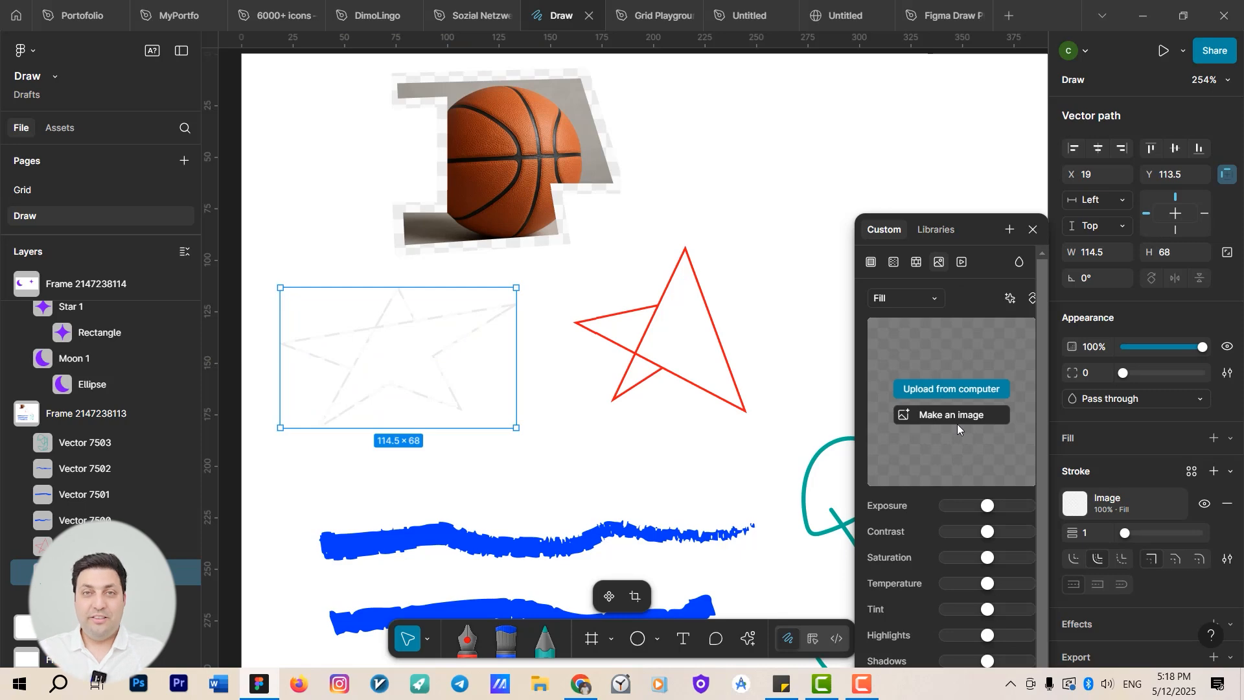
Enlarge the frame holding the moon and star to about 751 × 397.
scroll(697, 336, down, 10)
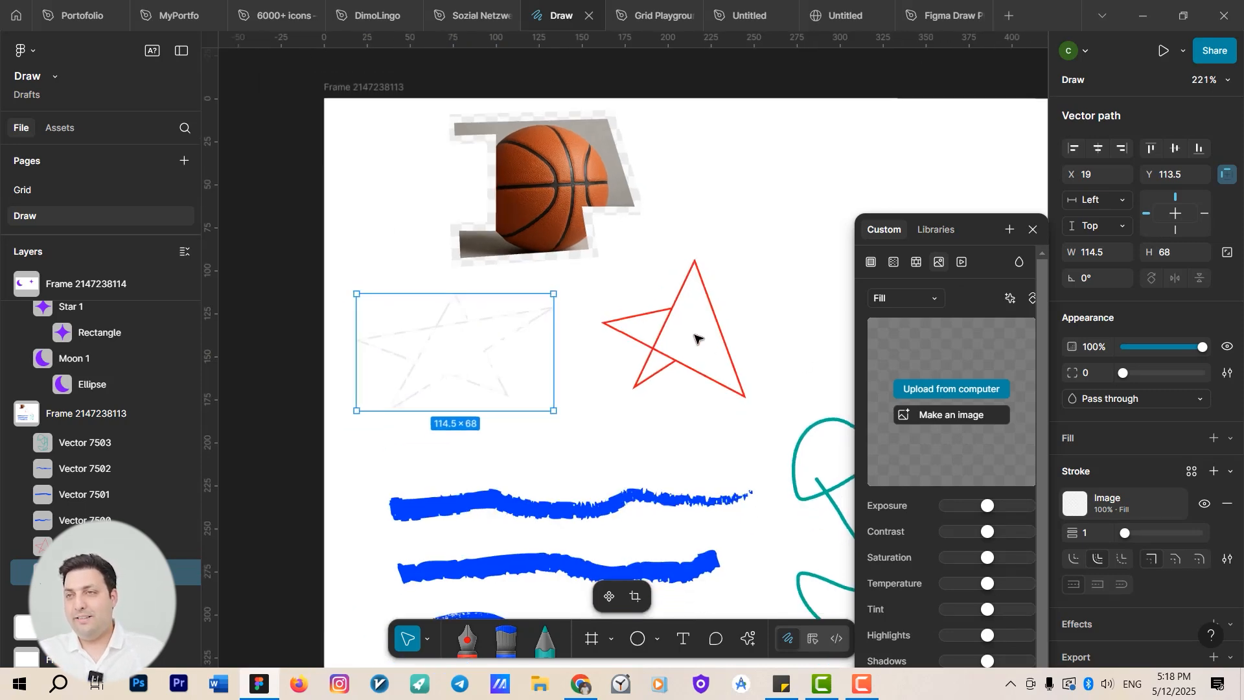
scroll(502, 343, right, 3)
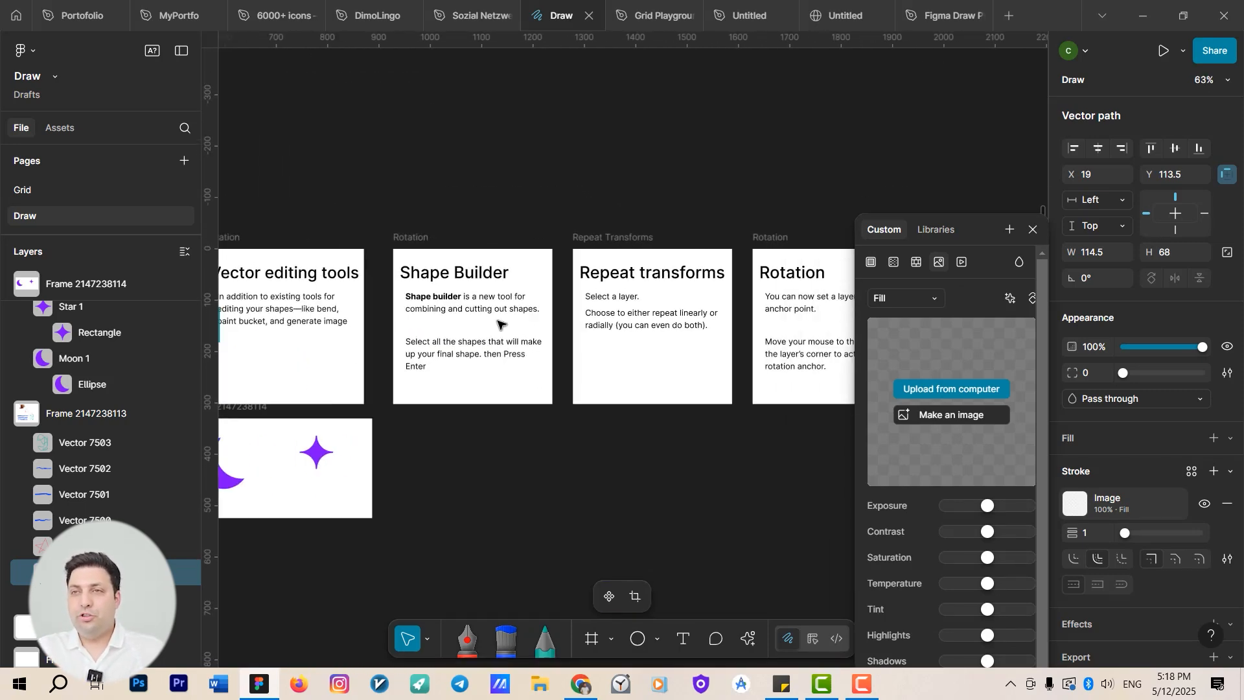
drag(578, 336, 677, 288)
drag(534, 355, 686, 328)
scroll(525, 280, down, 3)
scroll(577, 372, up, 5)
drag(607, 353, 550, 314)
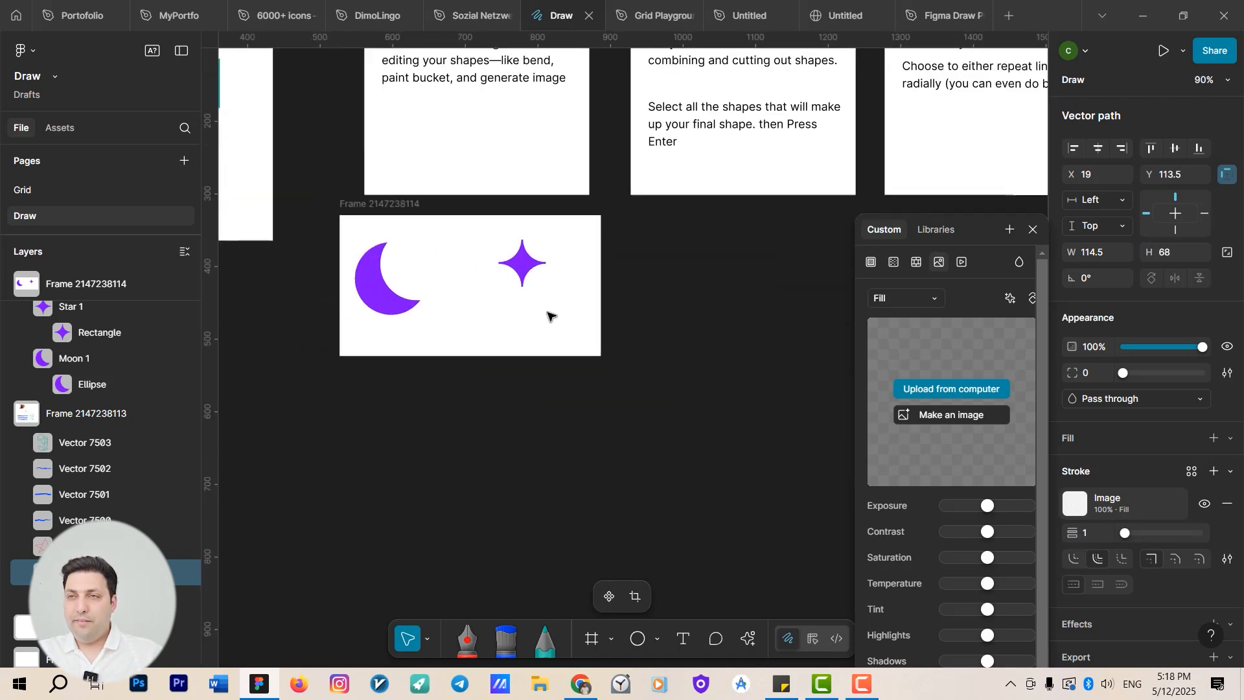
click(374, 206)
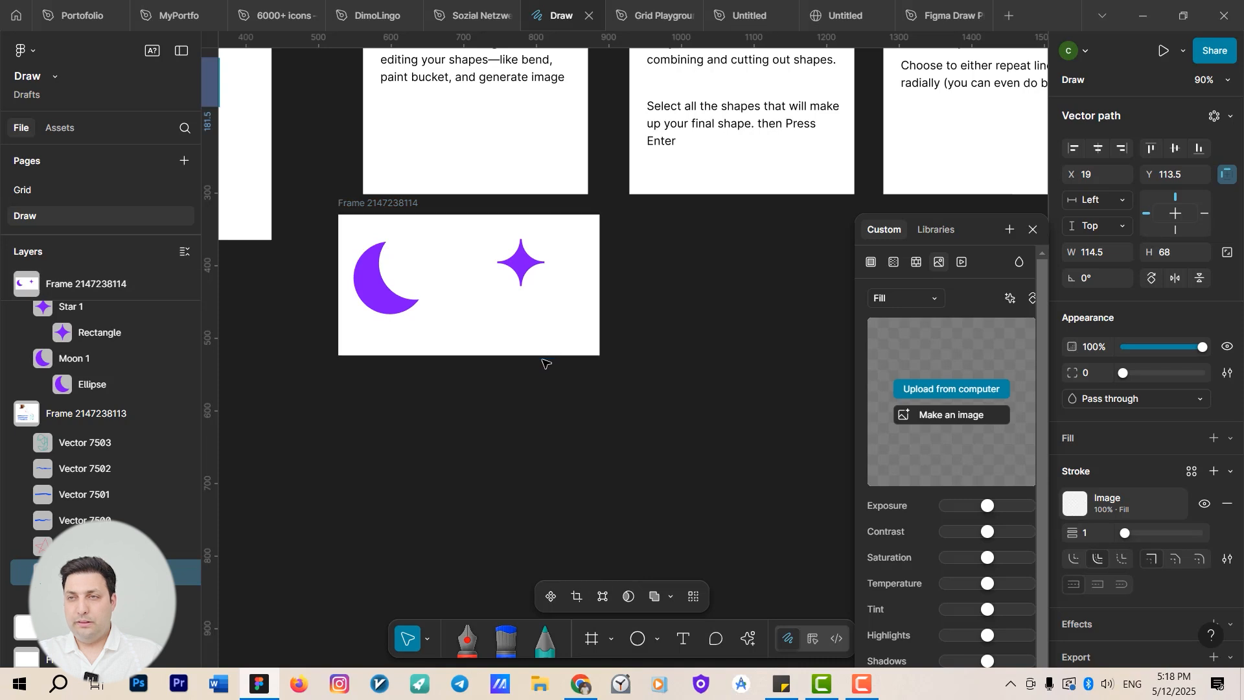
click(544, 318)
click(352, 203)
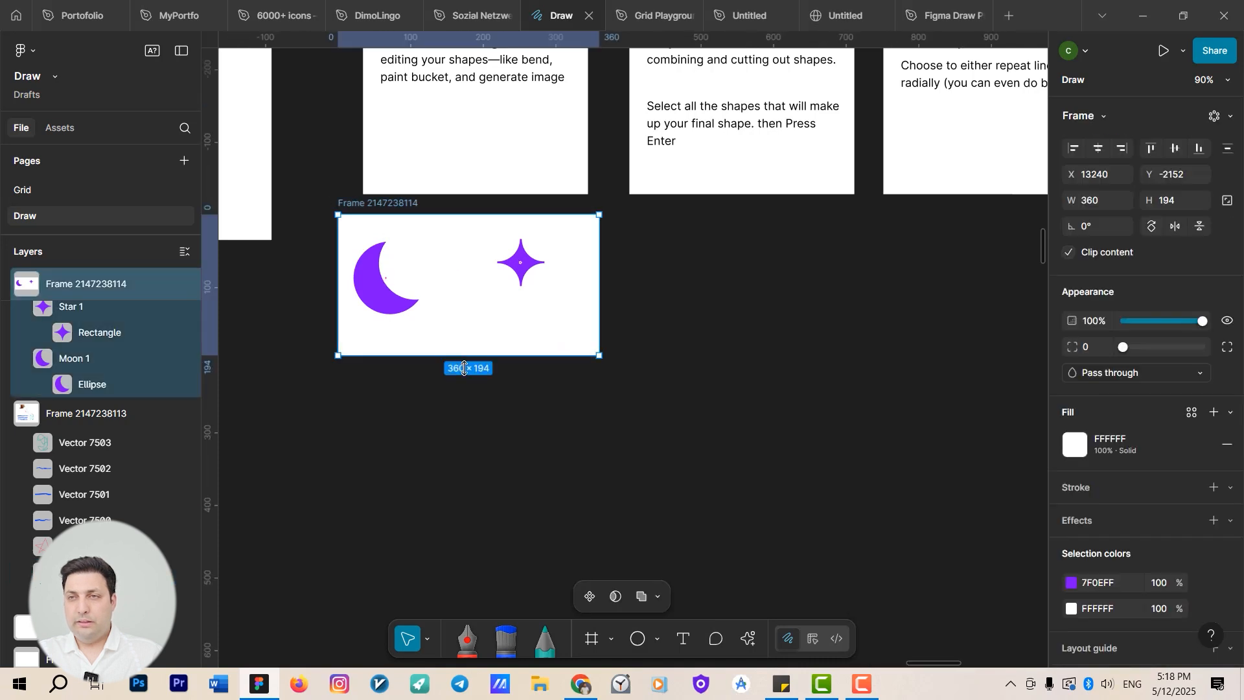
drag(463, 355, 464, 502)
drag(685, 357, 891, 362)
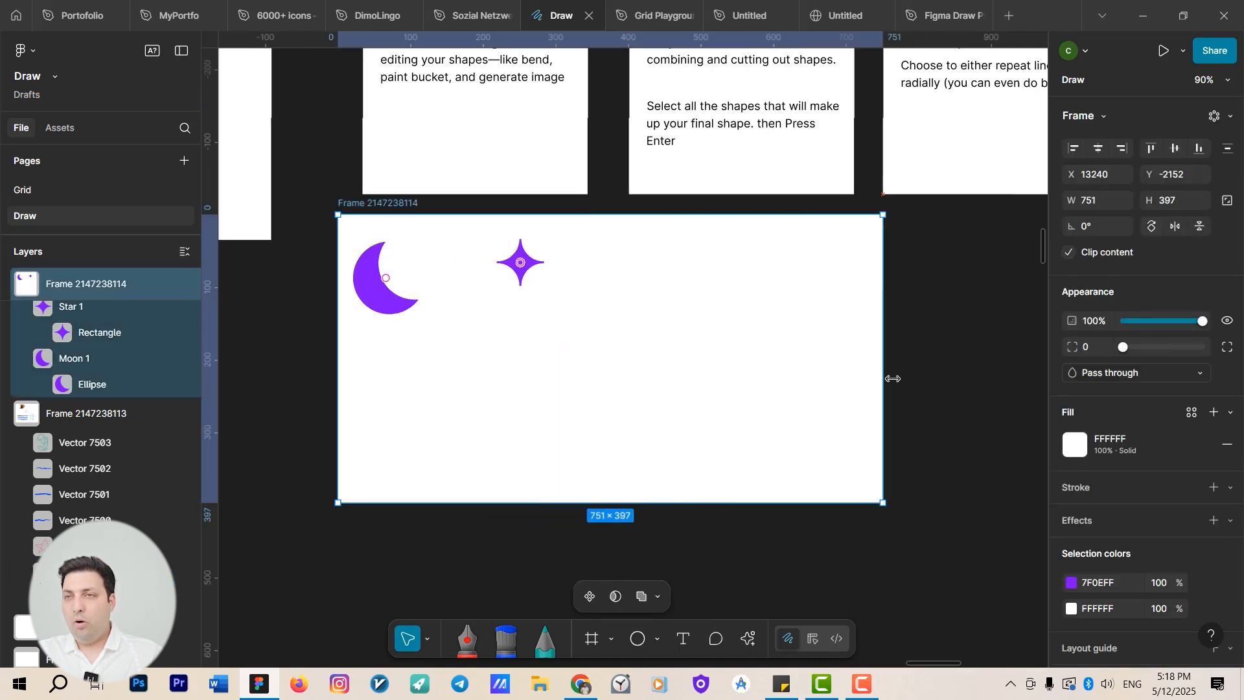
Move the star toward the frame's center and apply a radial repeat to it.
drag(513, 256, 585, 295)
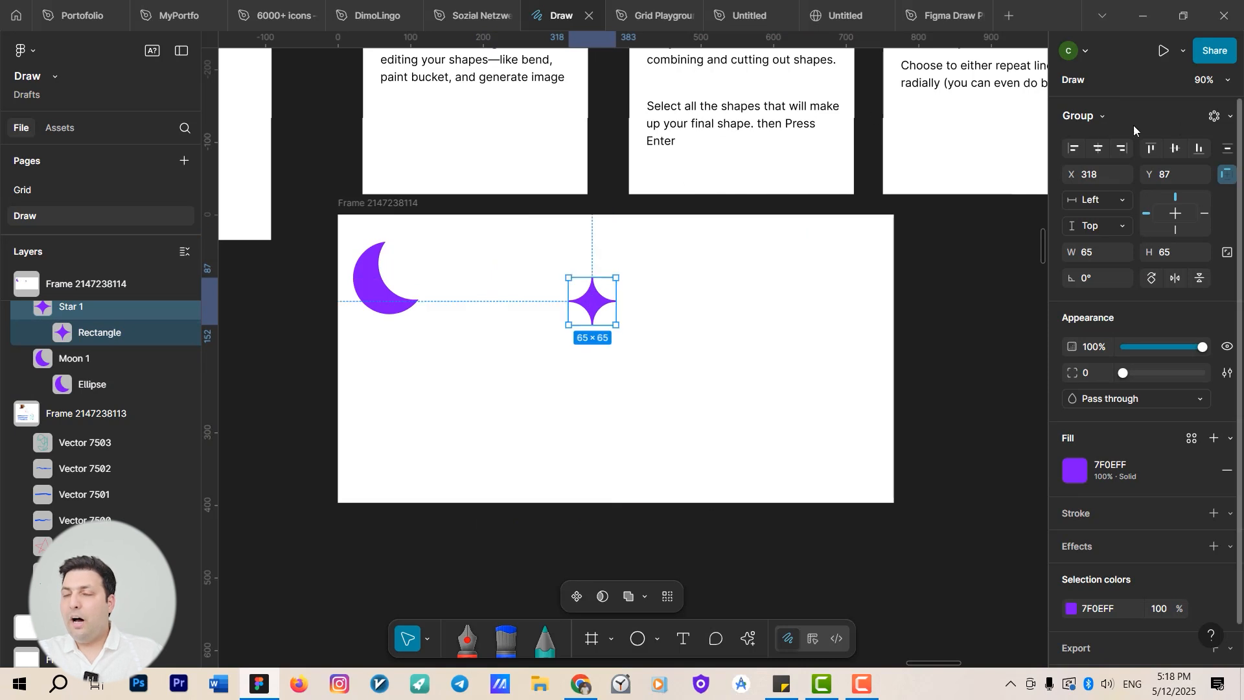
click(1228, 118)
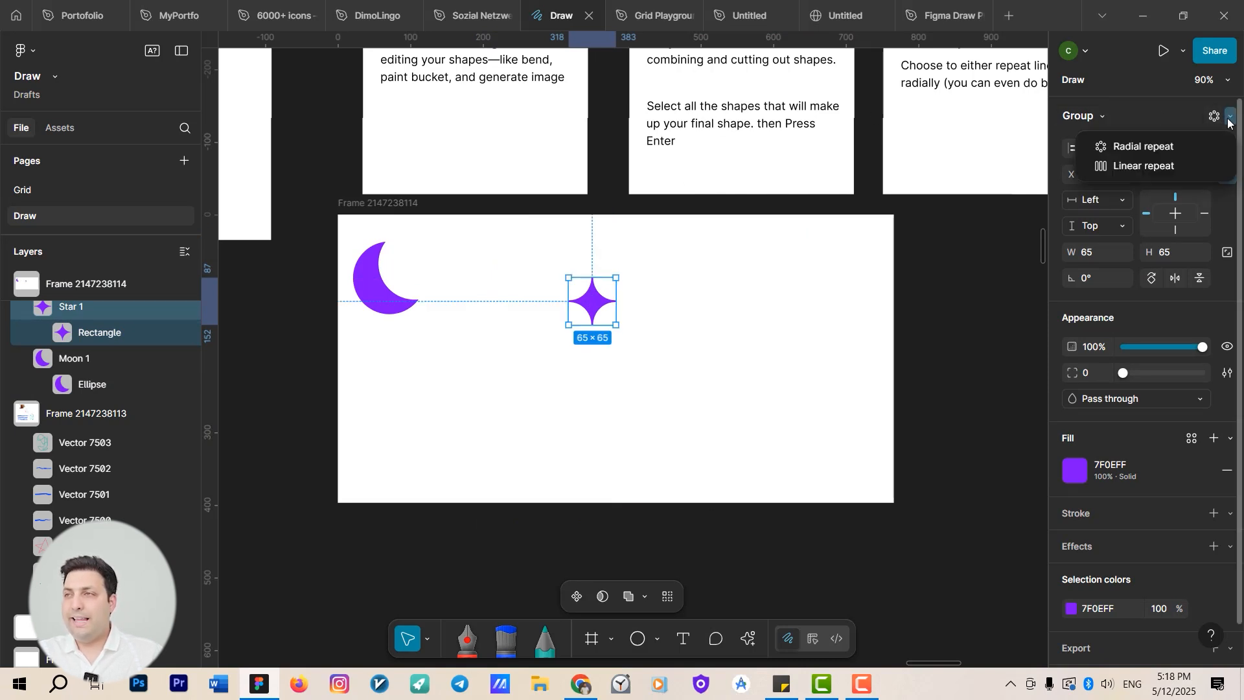
click(1146, 149)
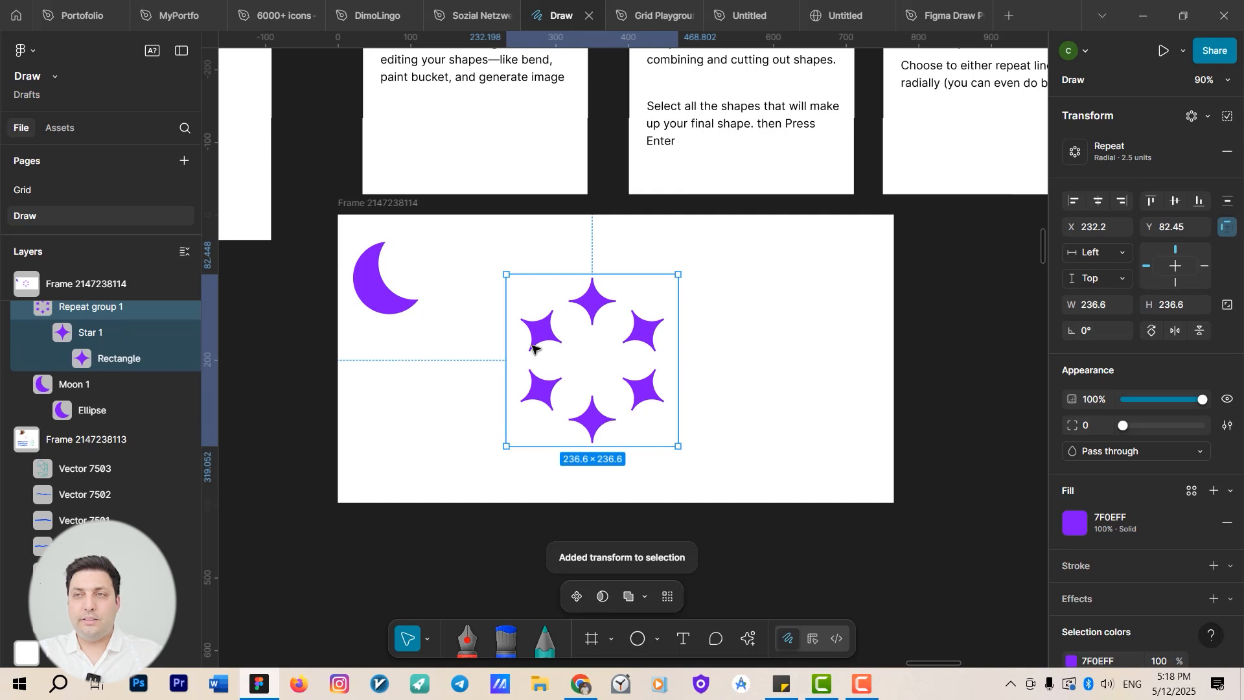
Open the repeat settings and increase the radial repeat count.
click(1074, 152)
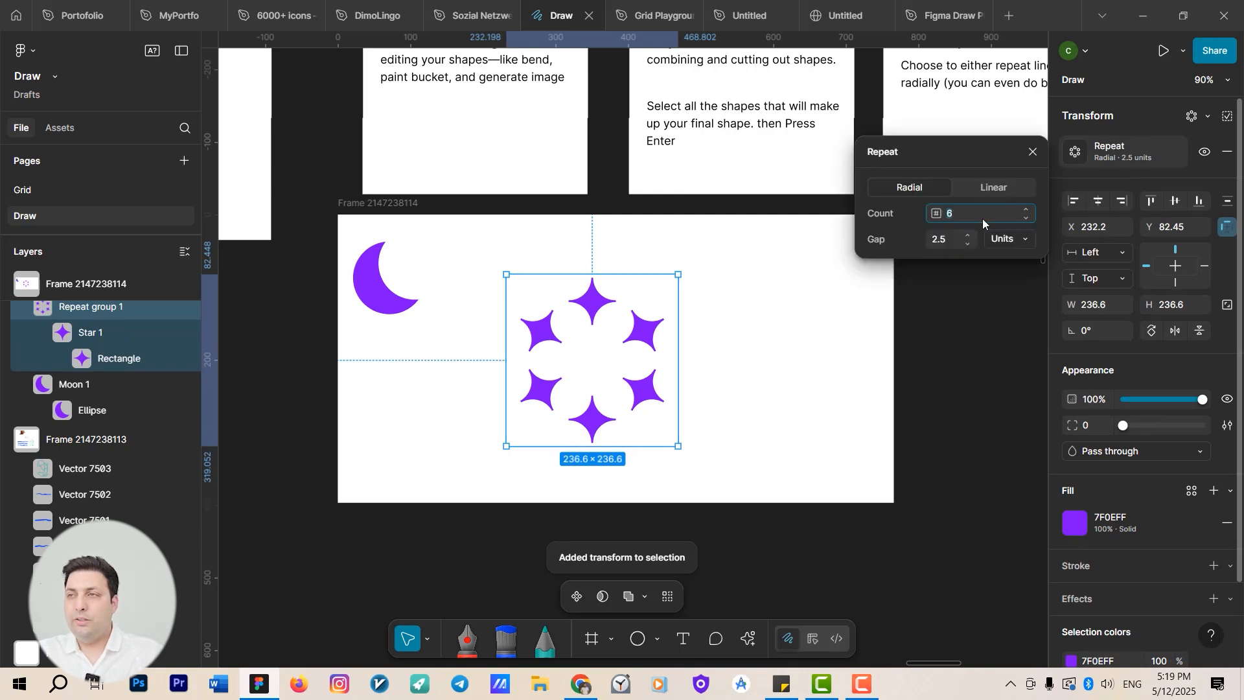
key(Up)
key(Up)
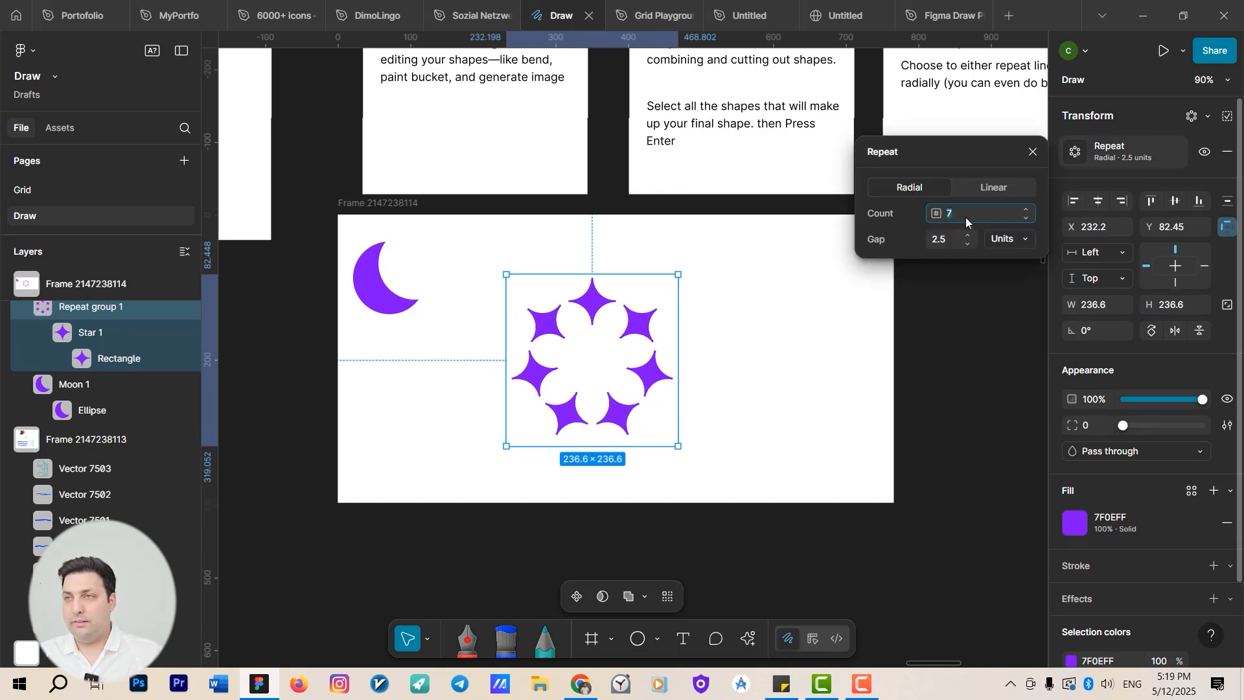
Set the star's radial repeat count to 8.
key(Up)
key(Up)
key(Down)
key(Down)
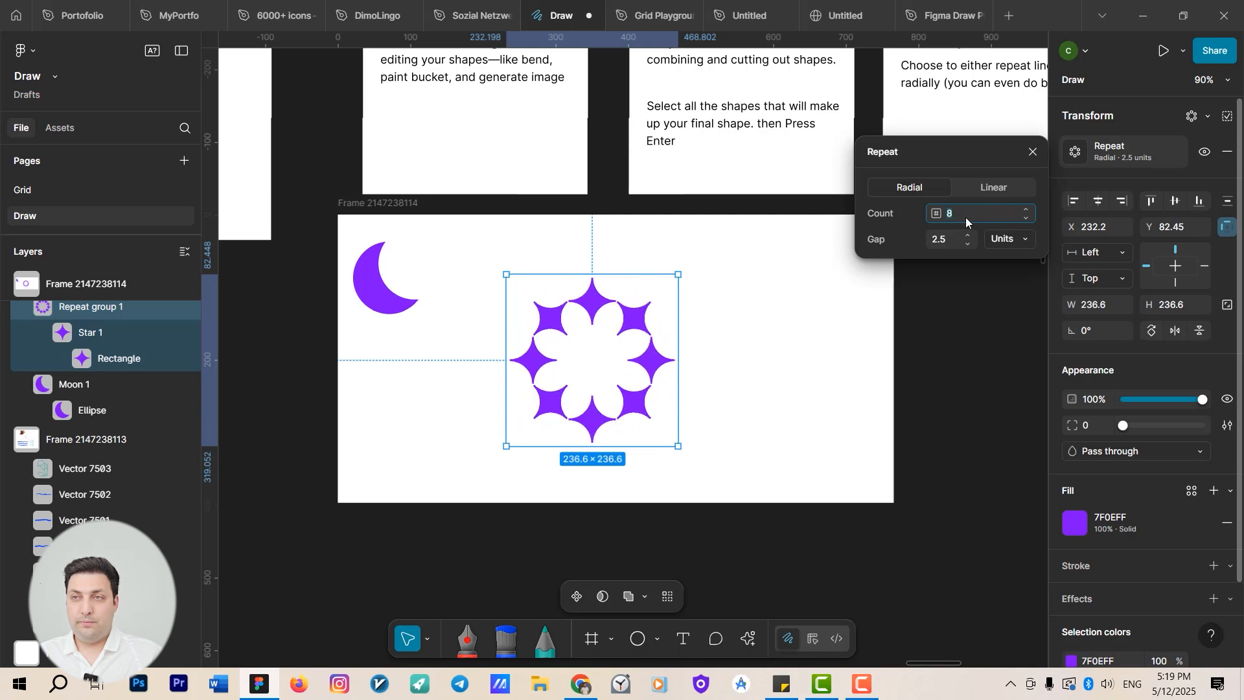
key(Up)
key(Up)
key(Up)
key(Up)
key(Up)
key(Up)
key(Up)
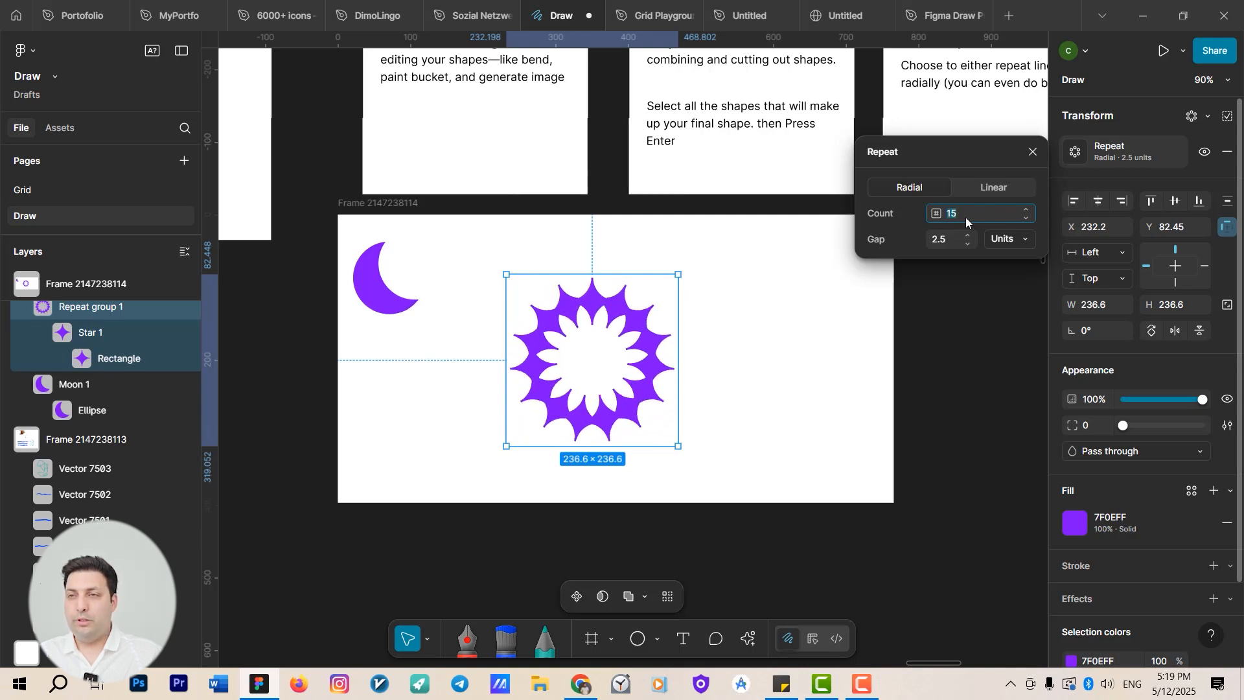
key(Down)
key(Down)
key(Down)
key(Down)
key(Down)
key(Down)
key(Down)
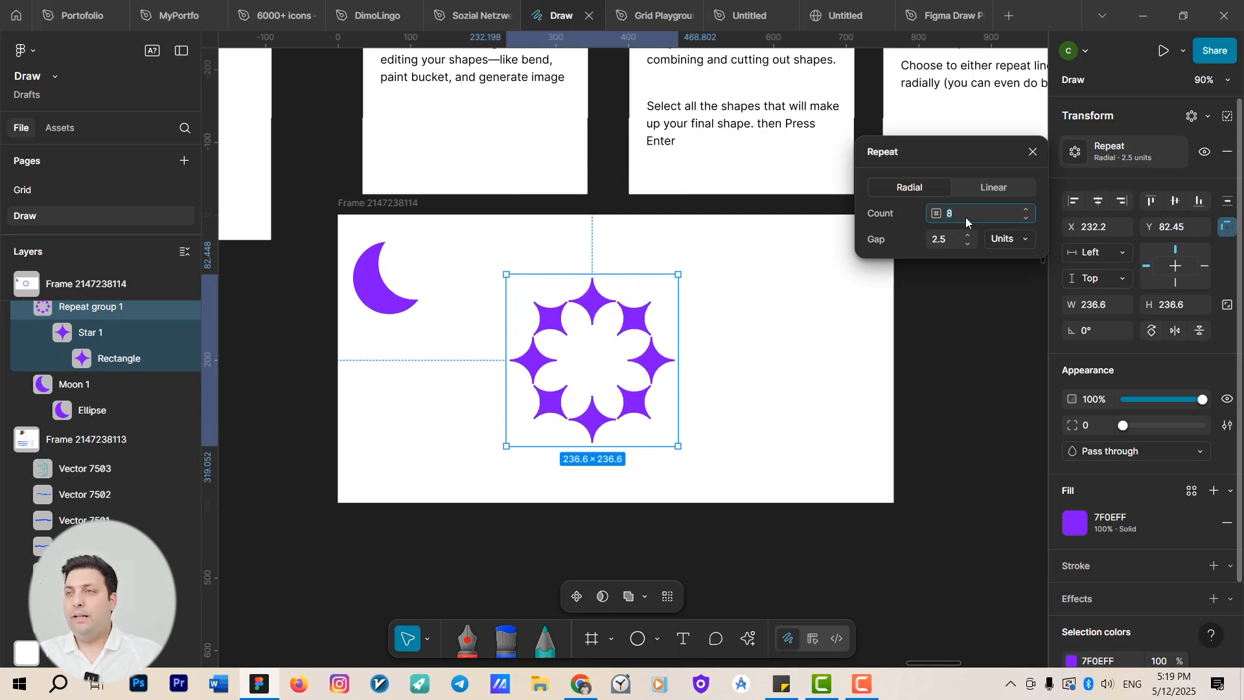
Try adjusting the radial repeat gap and close the repeat settings.
click(942, 242)
key(Up)
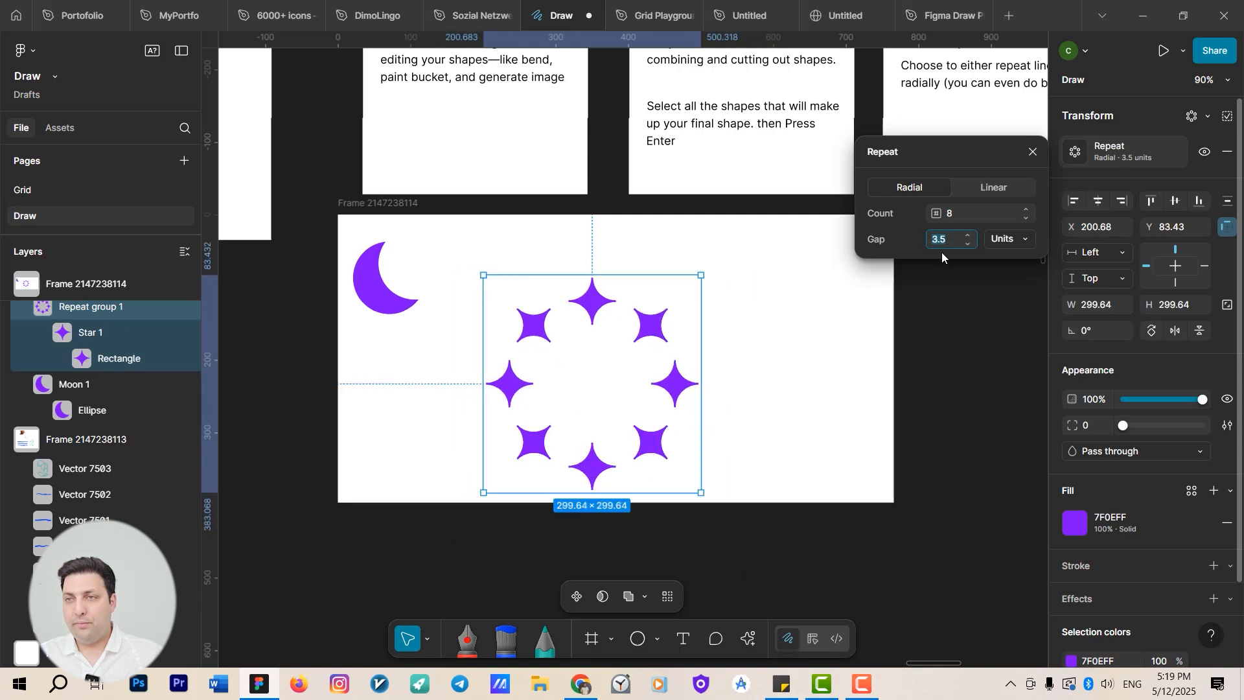
key(Down)
key(Up)
key(Down)
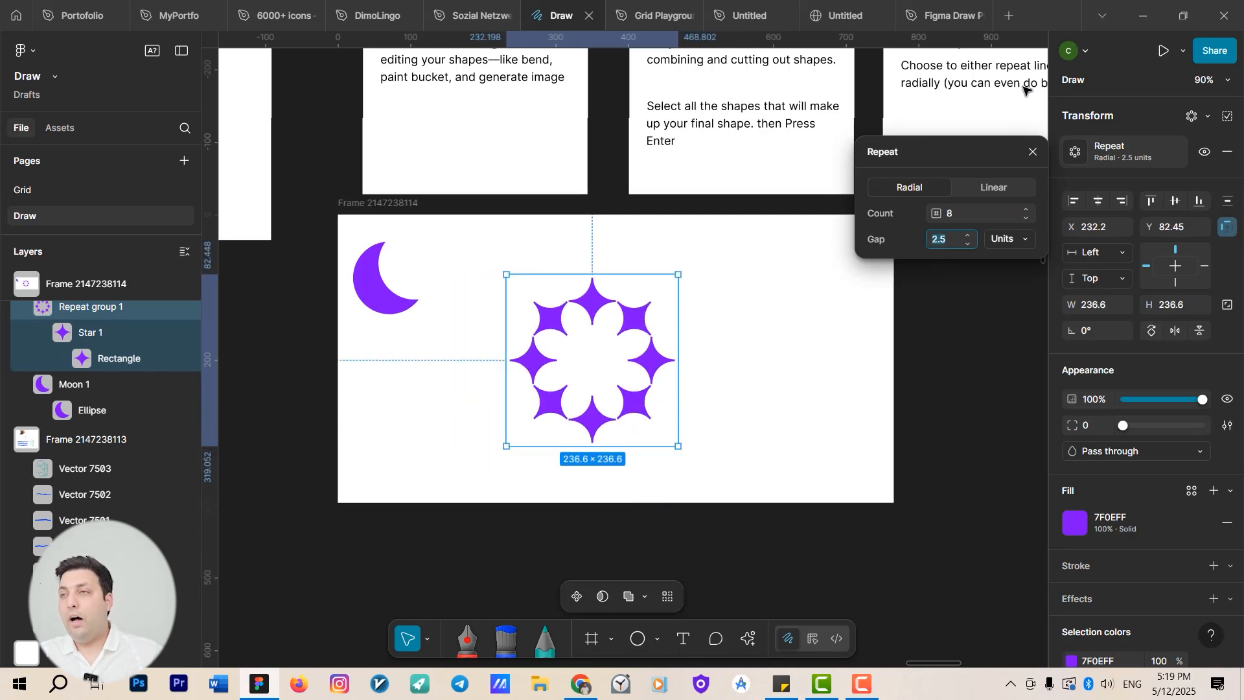
click(1011, 154)
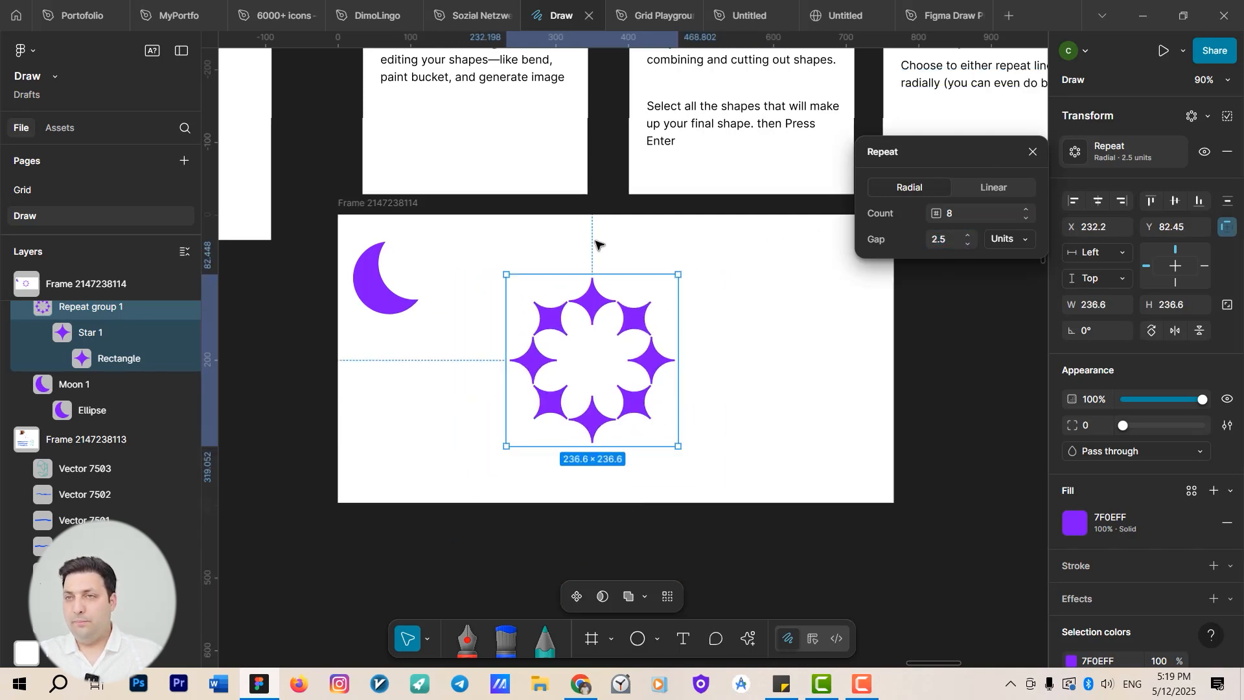
Nudge the star repeat group slightly lower in the frame.
click(384, 285)
drag(590, 312, 597, 327)
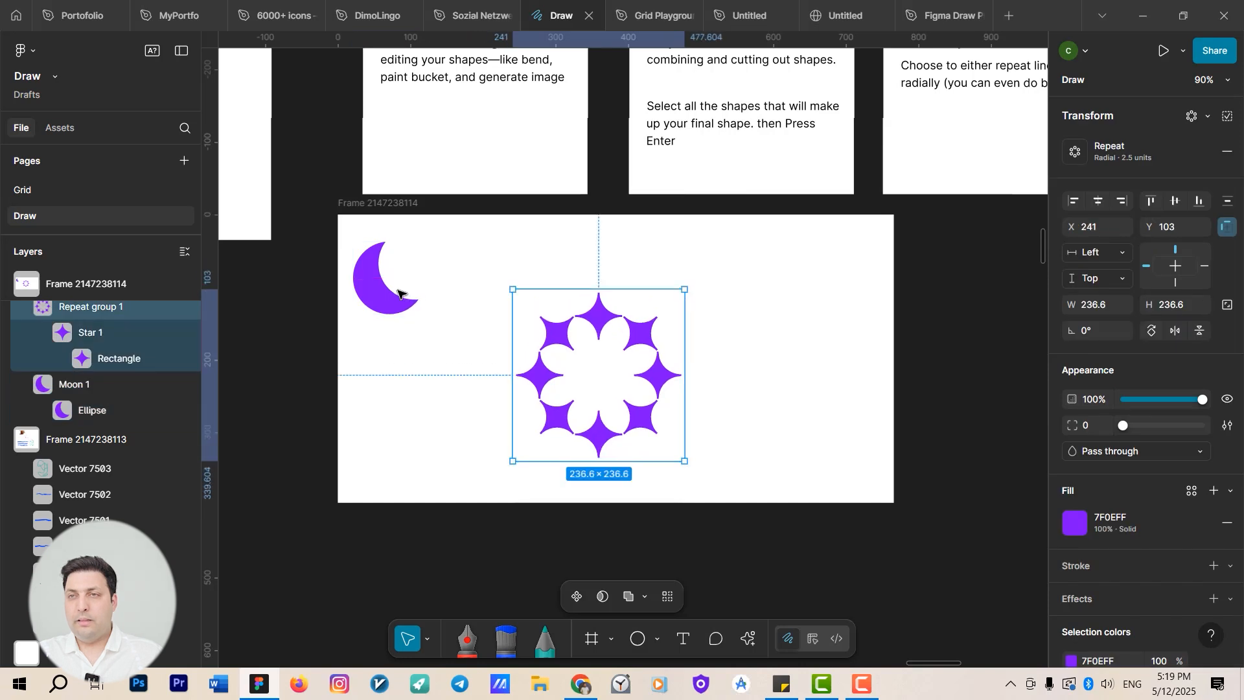
Select the moon and add a horizontal linear repeat to it.
click(383, 299)
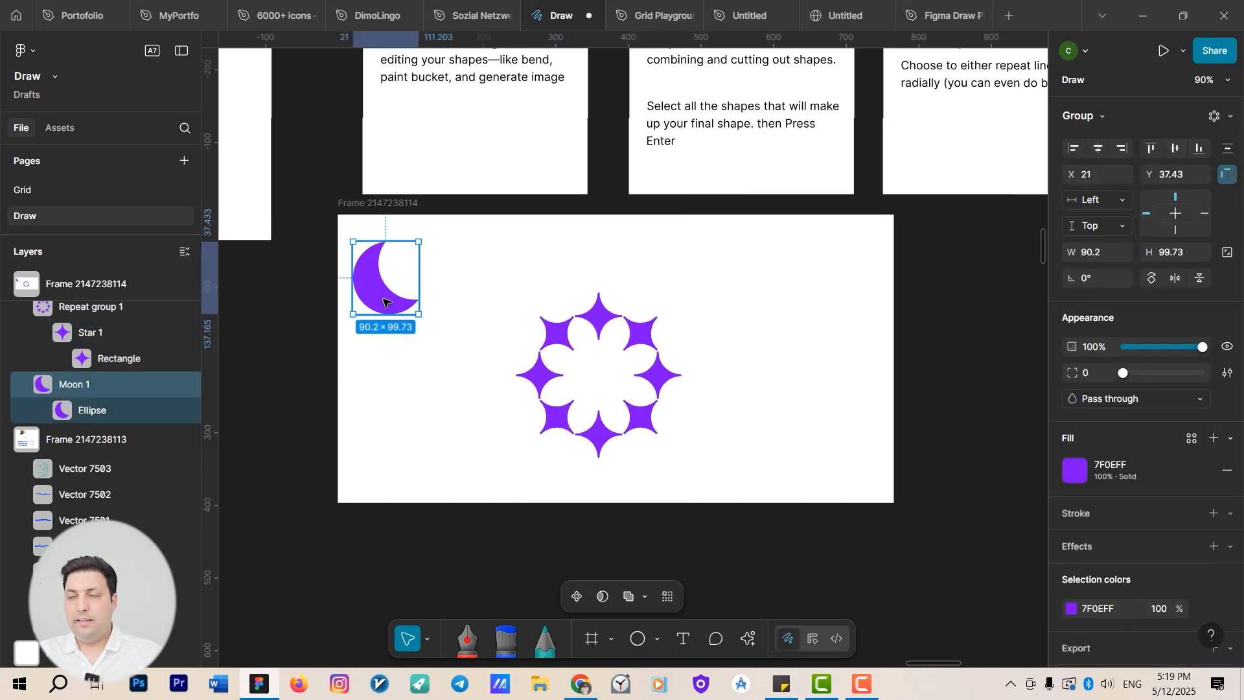
click(1220, 119)
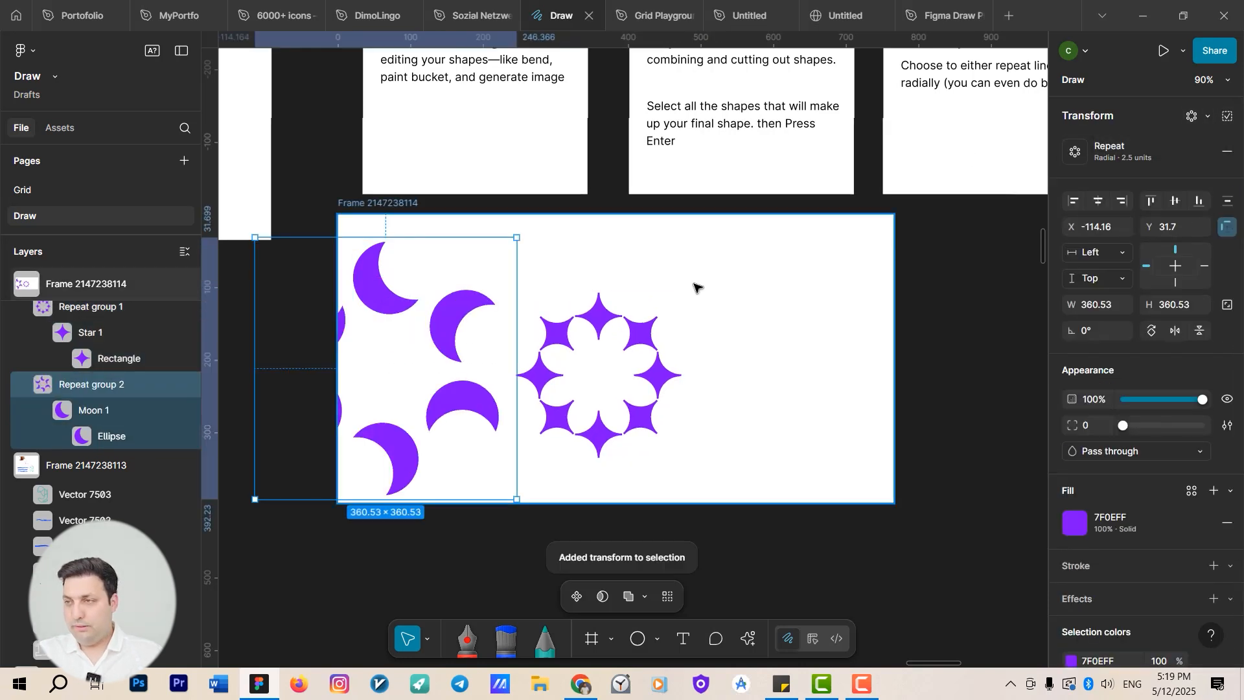
key(ctrl+z)
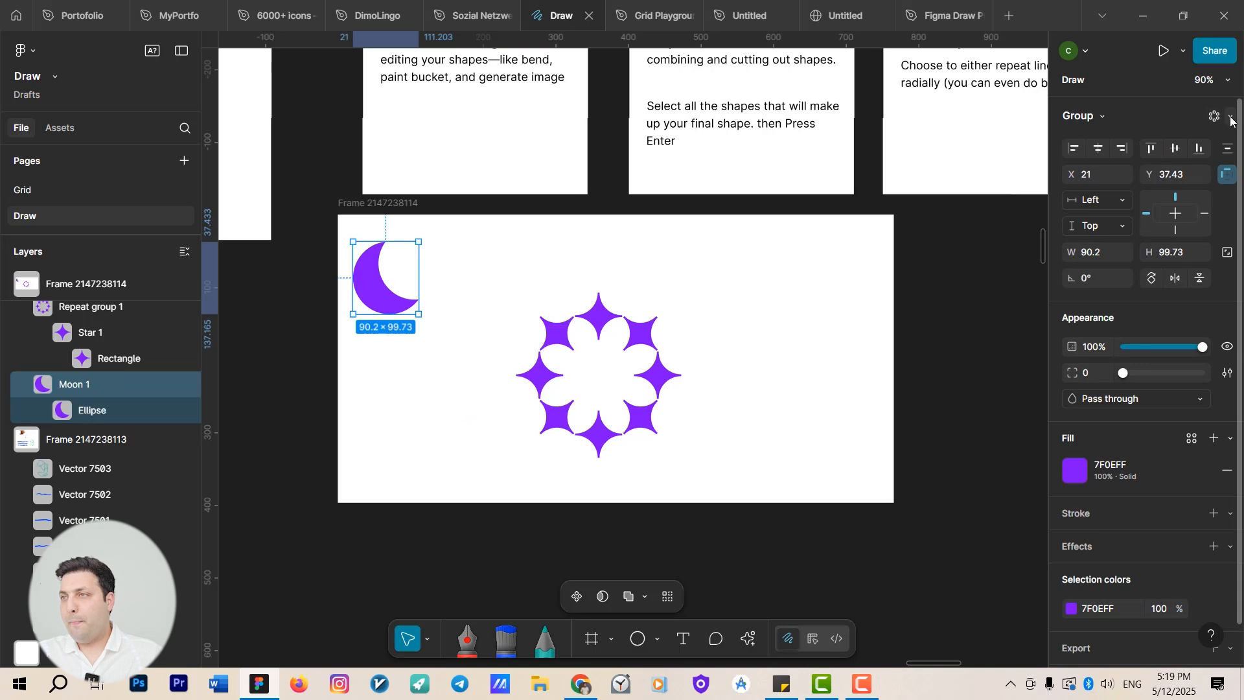
click(1231, 120)
click(1134, 168)
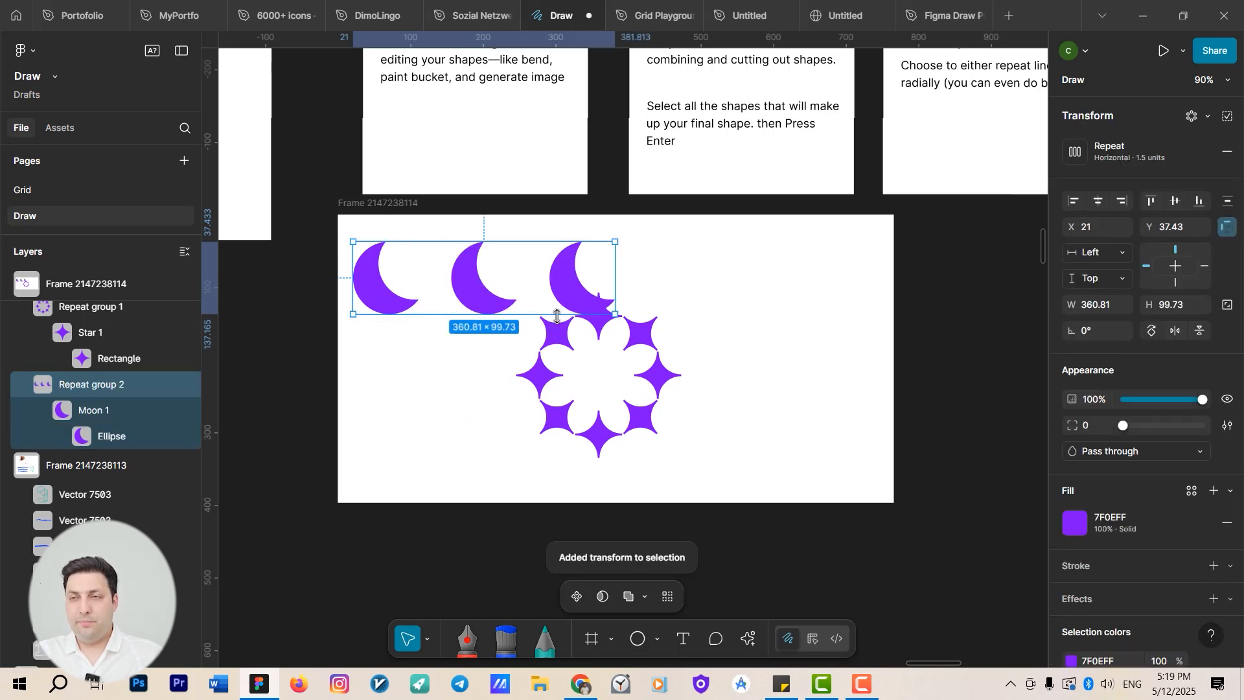
Try other counts and a vertical direction for the moon's linear repeat.
drag(650, 343, 787, 348)
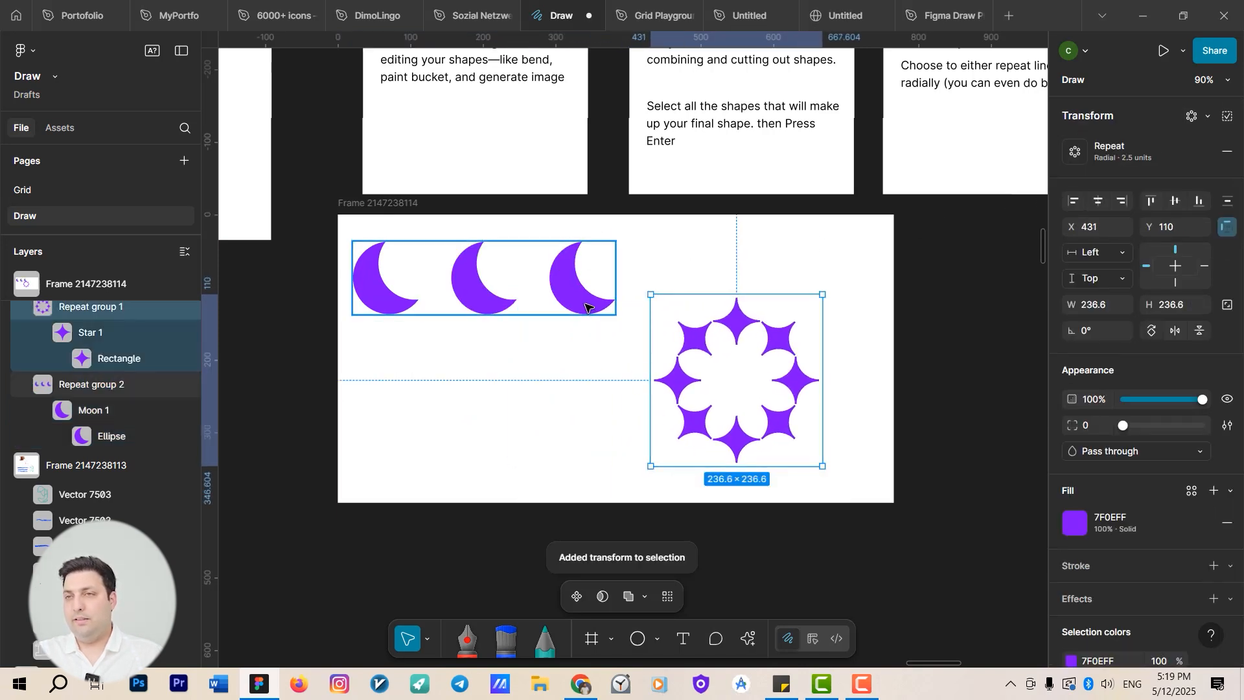
click(586, 304)
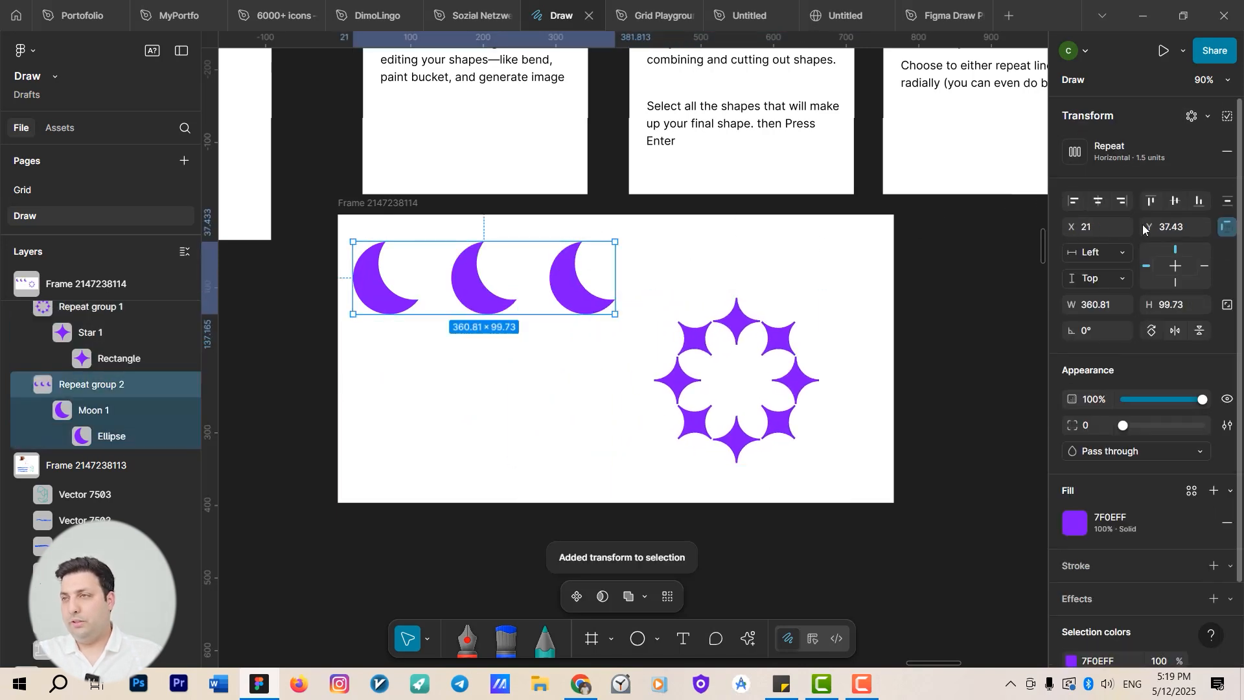
click(1076, 155)
key(Up)
key(Up)
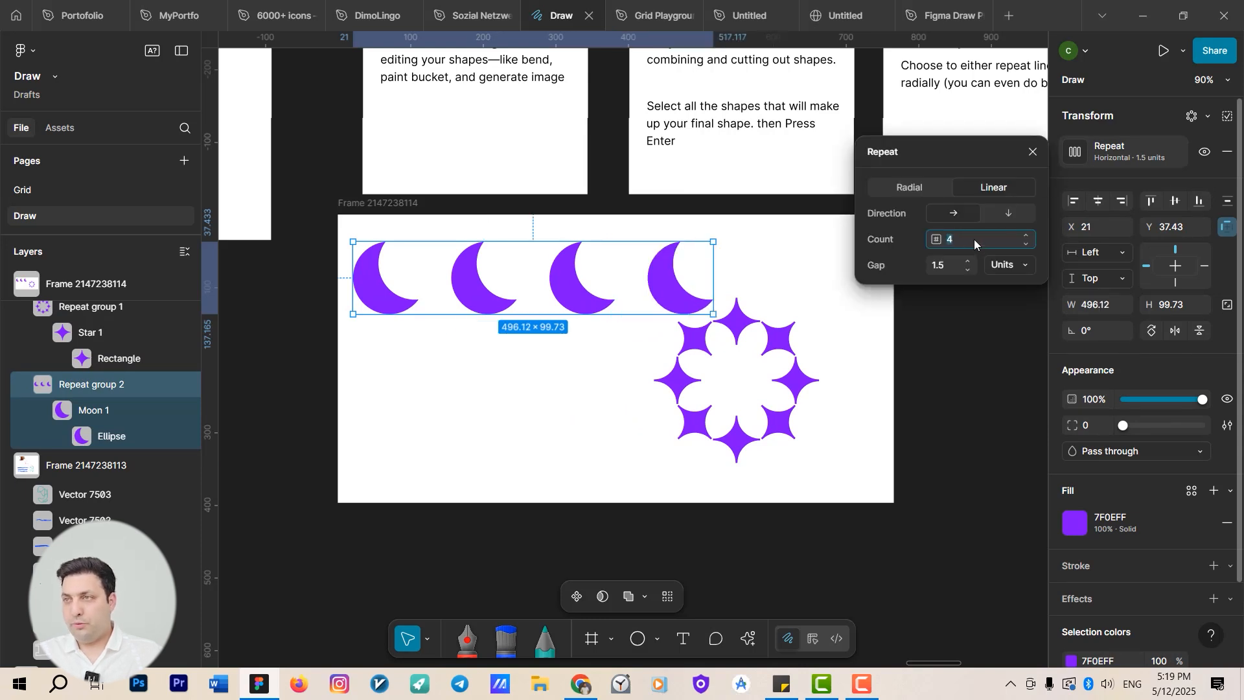
key(Down)
key(Down)
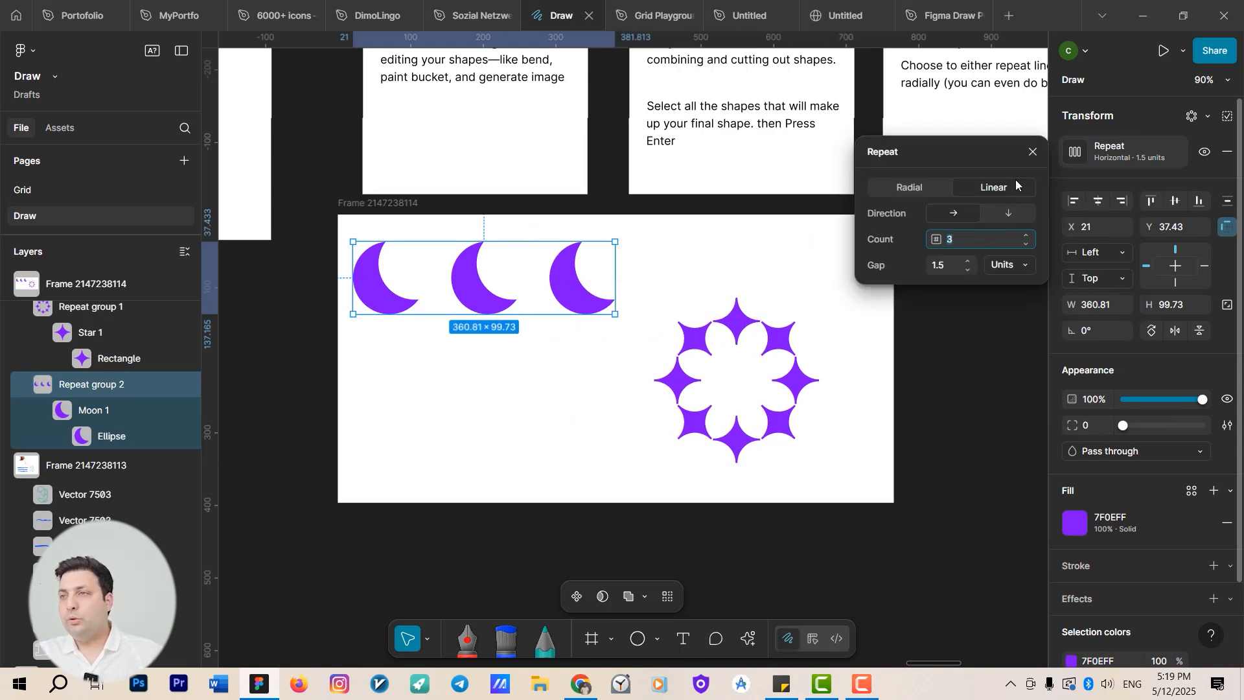
click(1005, 213)
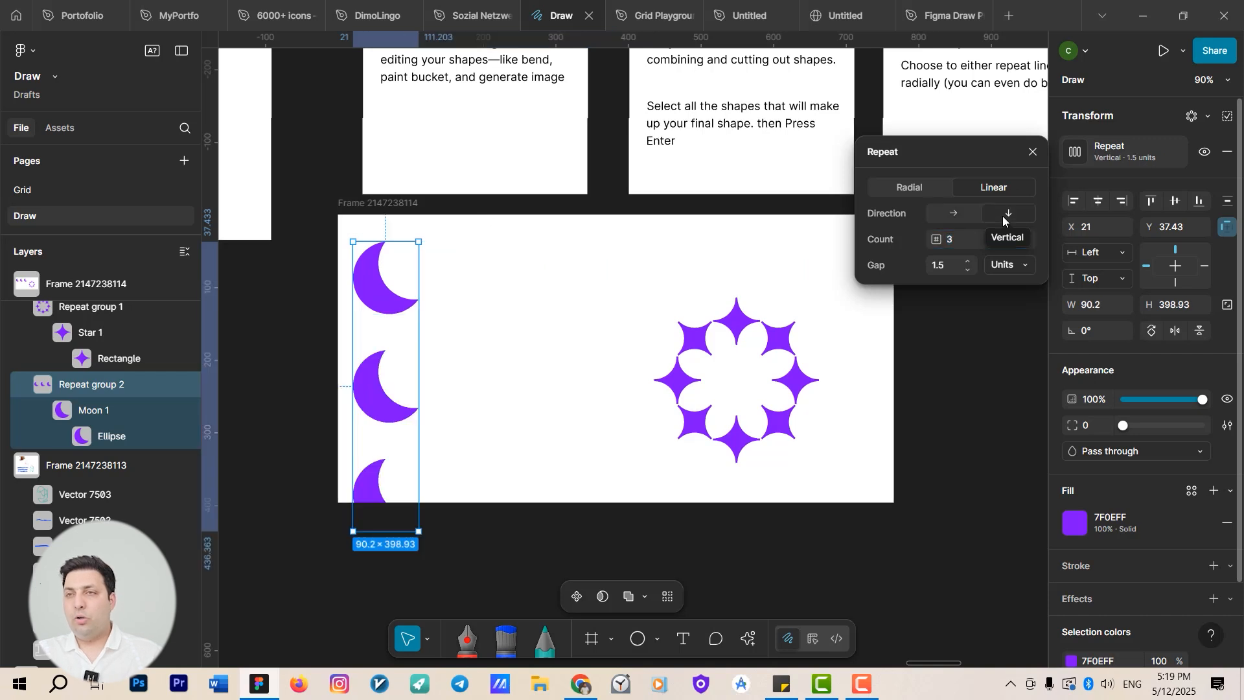
click(965, 216)
Move the star repeat group to the frame's lower-left corner and add a horizontal linear repeat to it.
click(716, 354)
drag(731, 328, 417, 353)
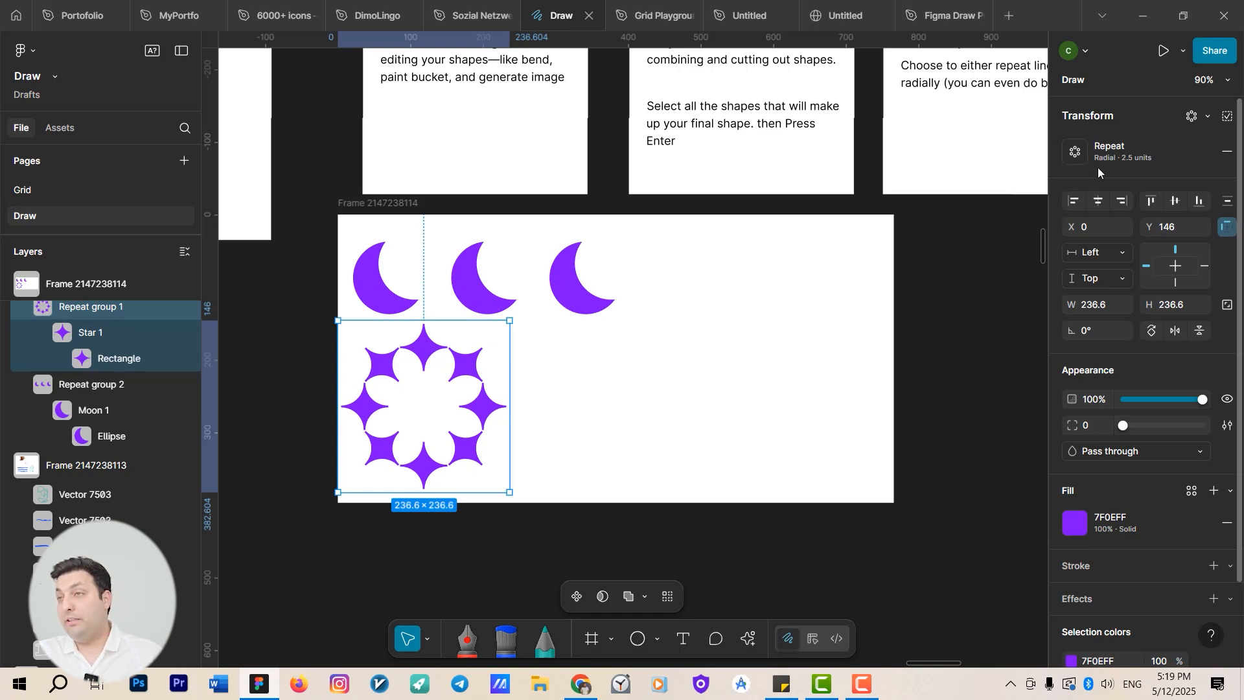
click(1206, 117)
click(1152, 165)
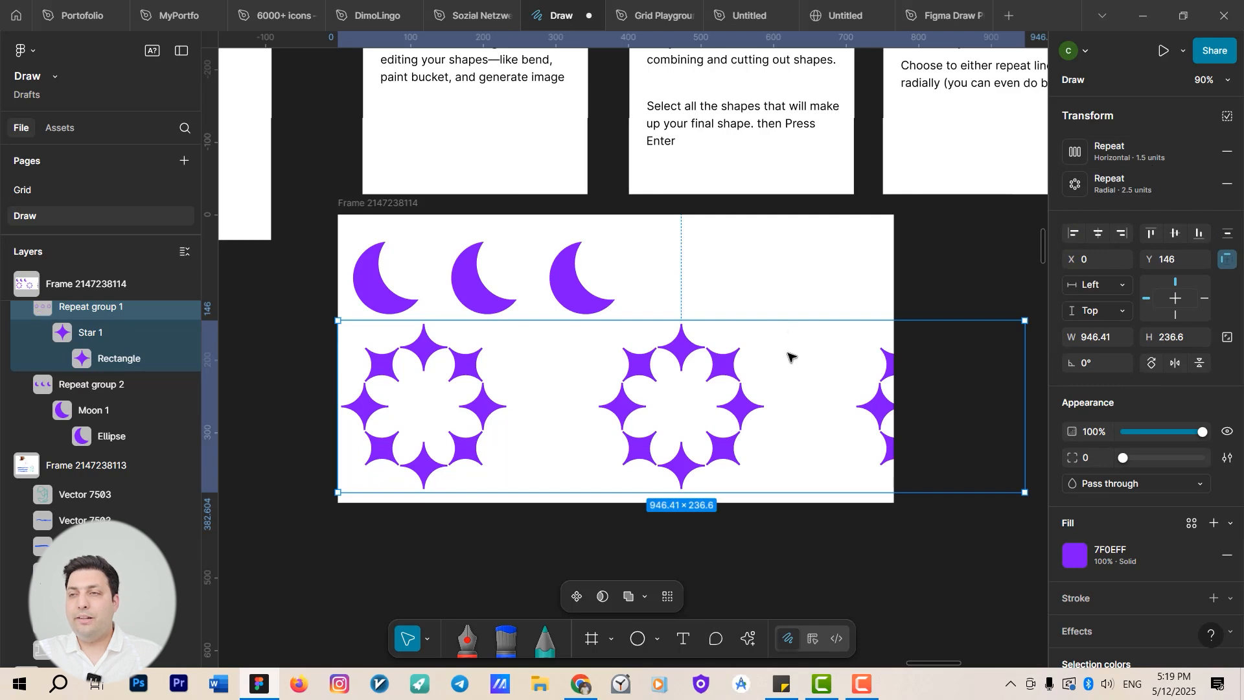
Reduce the star row's linear repeat gap to 1 unit.
scroll(789, 357, right, 3)
click(1077, 154)
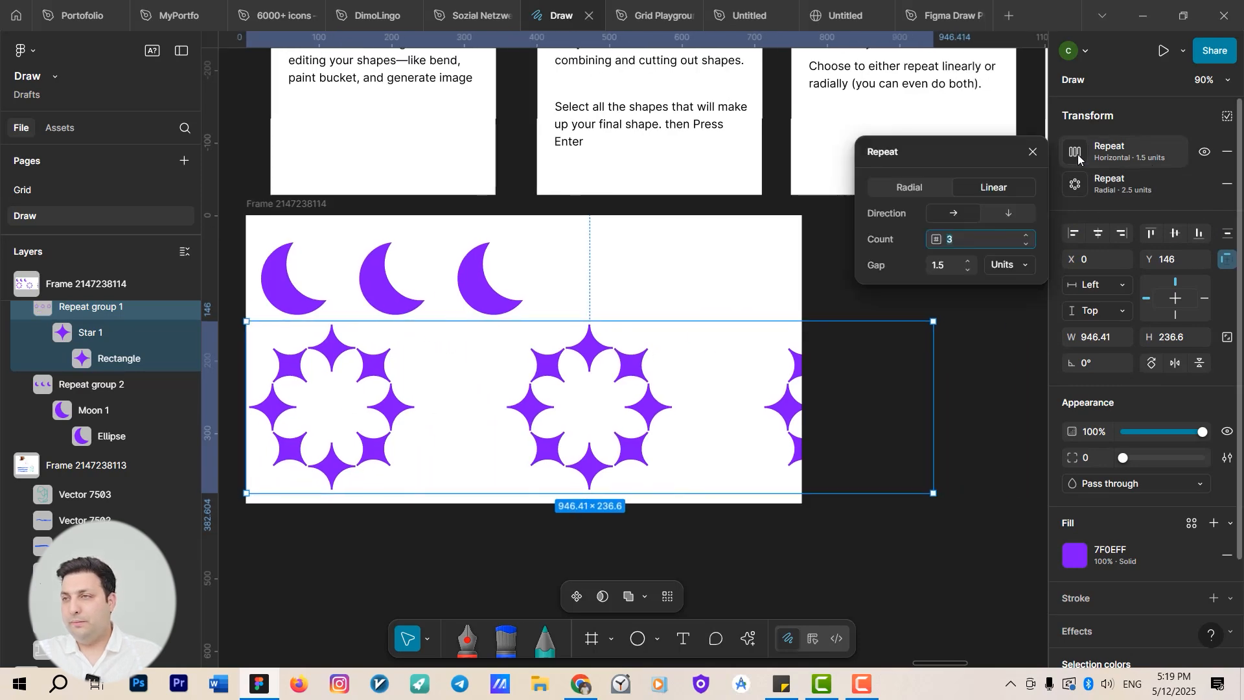
click(971, 270)
click(970, 268)
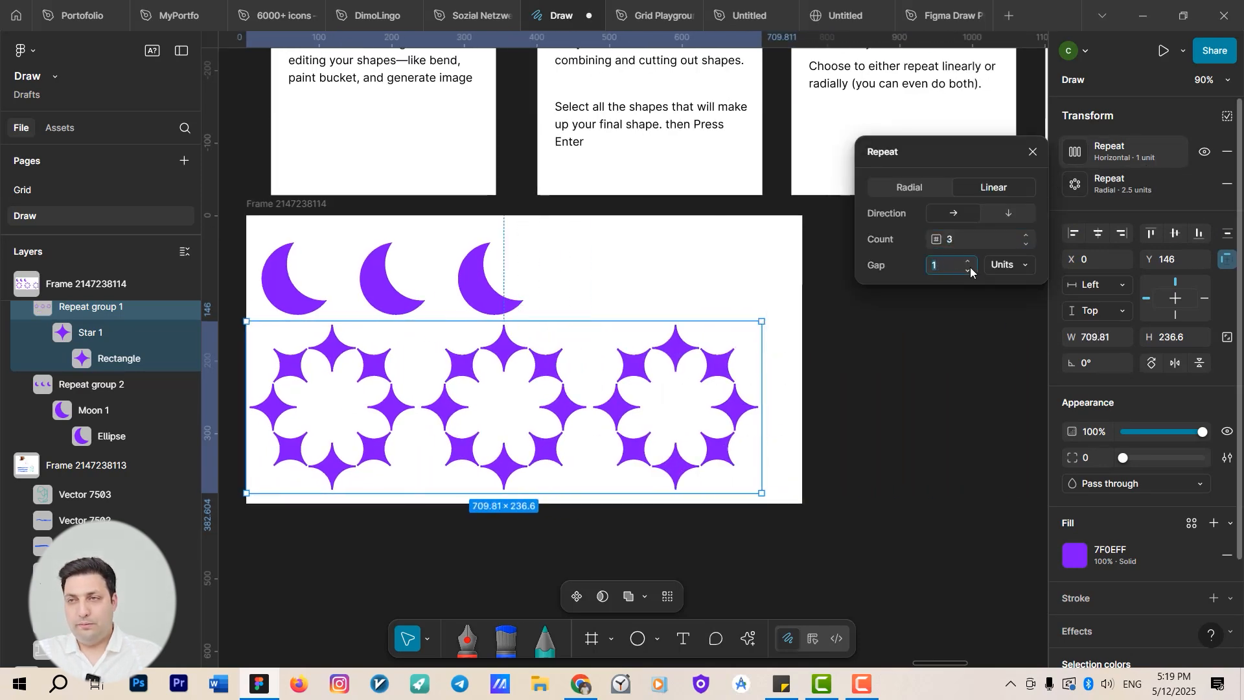
Draw a new frame about 379 × 329 beside the Rotation card.
scroll(846, 361, down, 5)
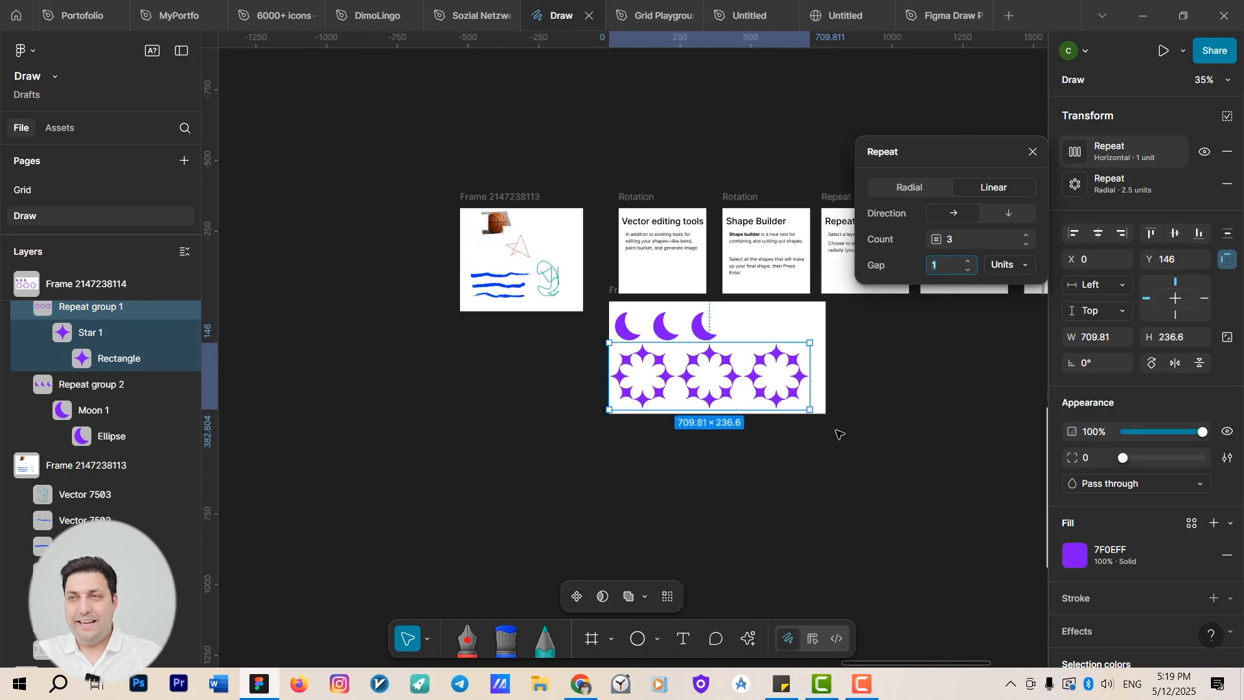
scroll(795, 423, up, 1)
scroll(777, 420, up, 2)
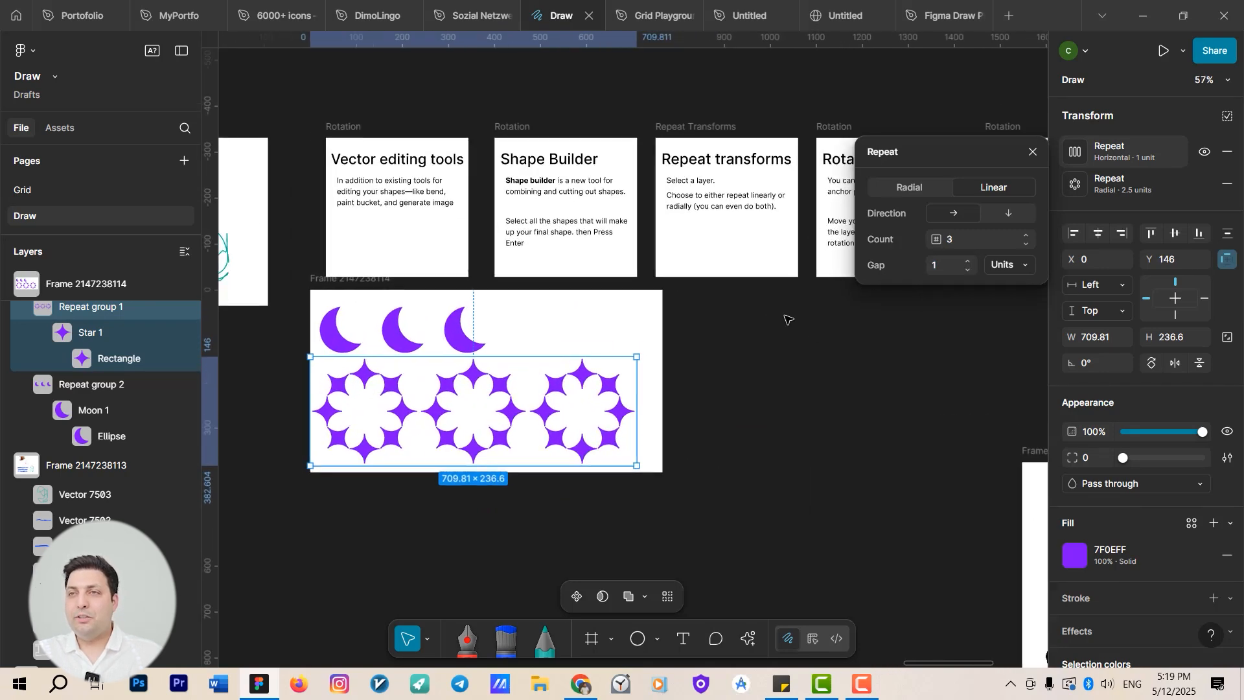
scroll(701, 372, down, 4)
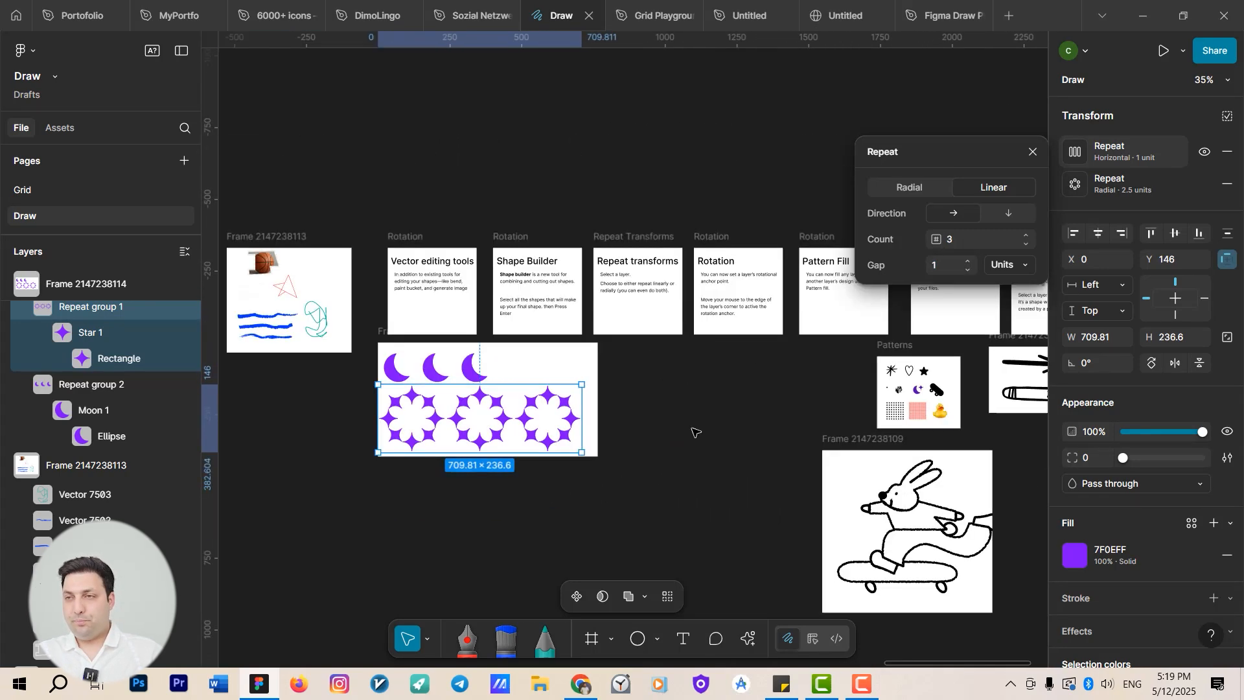
scroll(370, 413, up, 3)
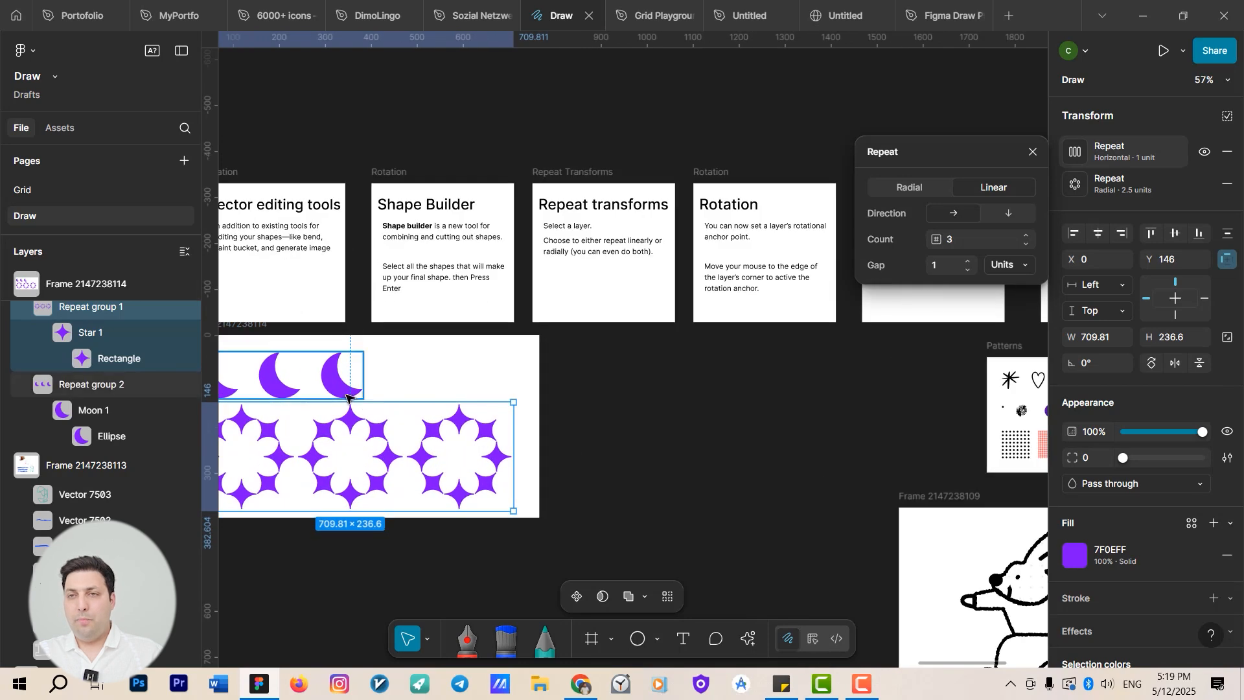
drag(622, 383, 483, 294)
scroll(484, 293, down, 4)
drag(581, 405, 573, 466)
scroll(608, 288, up, 5)
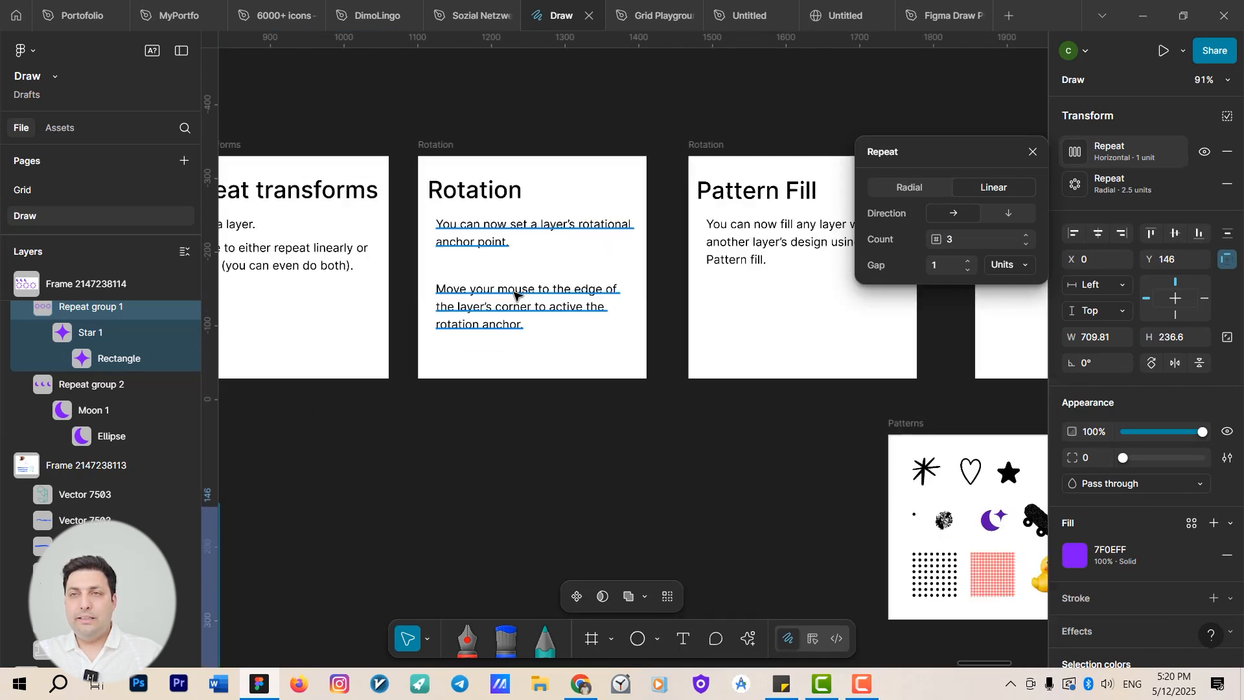
scroll(655, 300, down, 3)
key(f)
mouse_move(523, 293)
mouse_down()
mouse_move(647, 418)
mouse_move(695, 442)
mouse_up()
Pick the Star tool and place a default star with a single click.
click(648, 640)
click(658, 640)
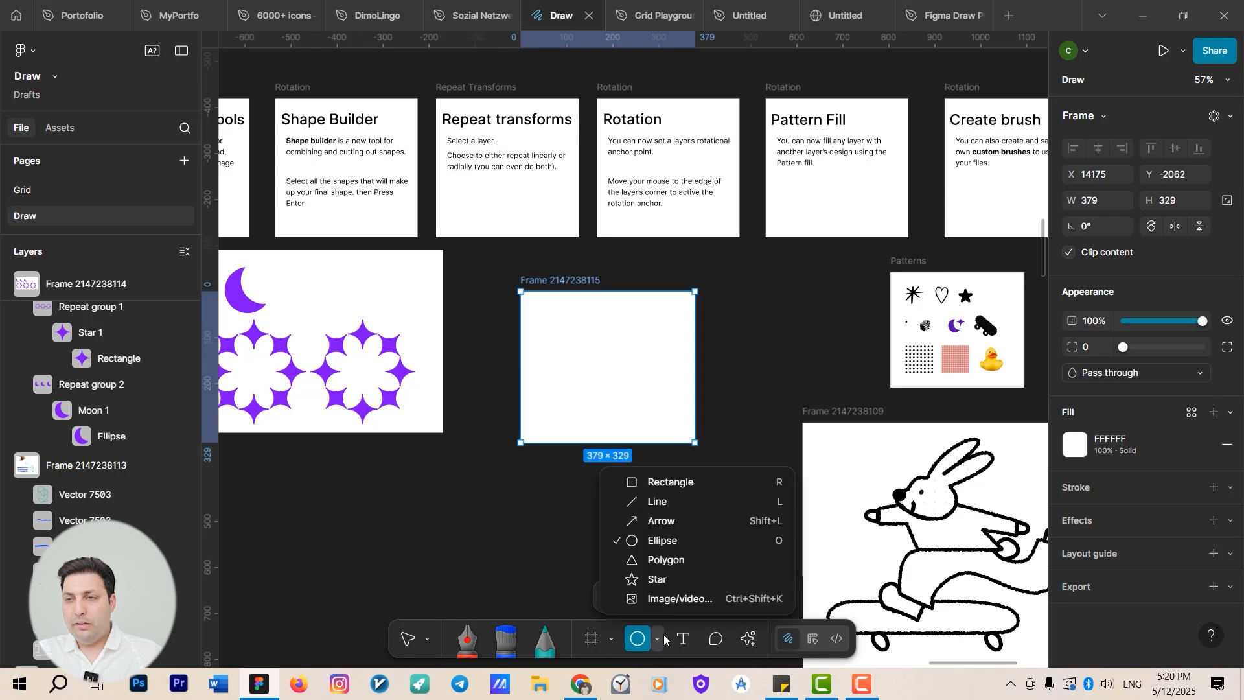
click(667, 578)
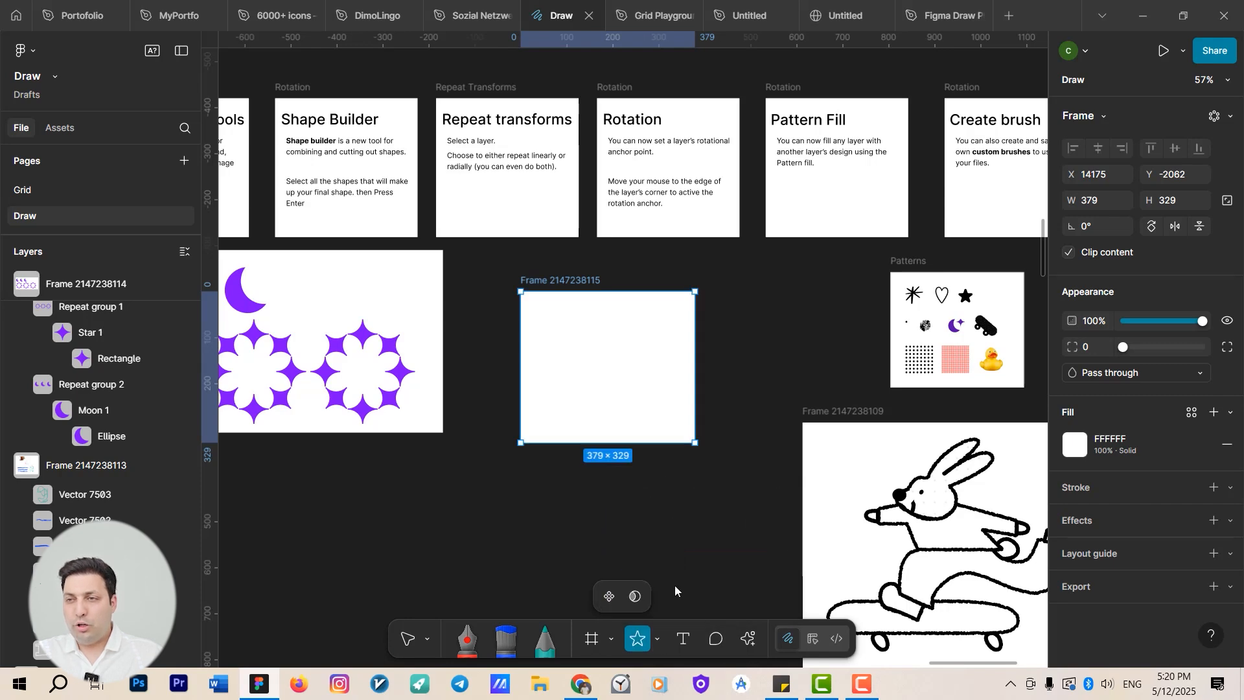
click(595, 330)
scroll(595, 331, up, 4)
click(638, 569)
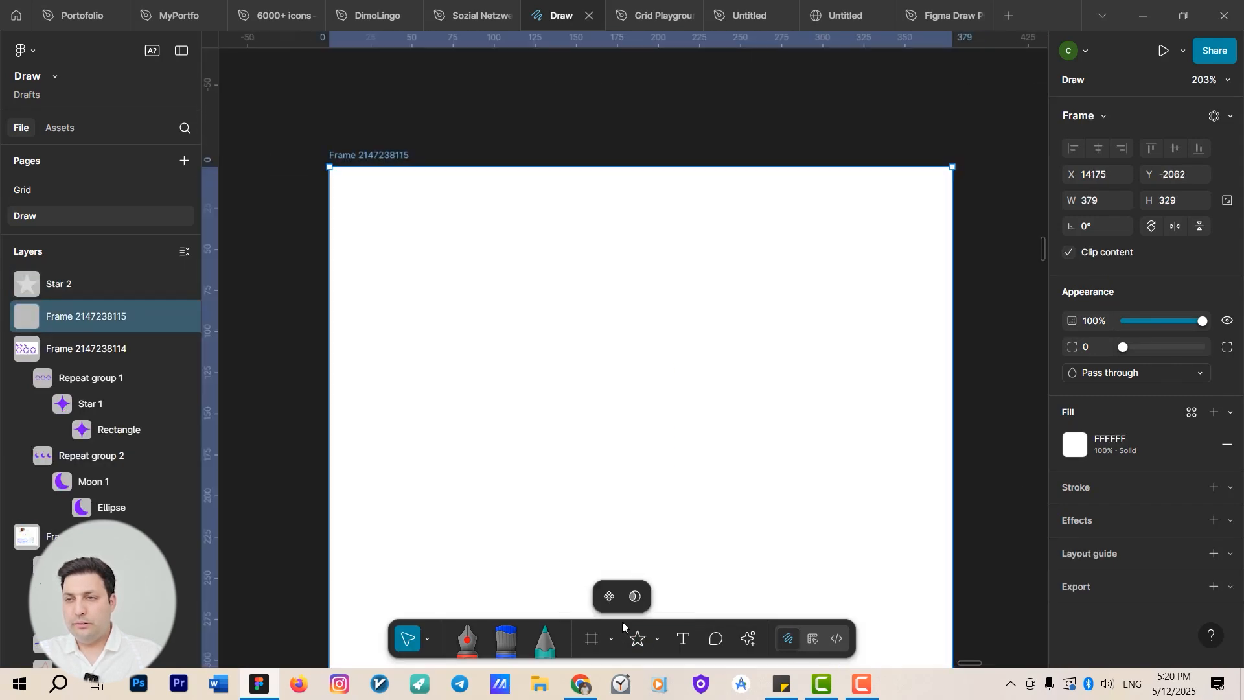
Draw a star about 156 × 128 inside the new frame with the Star tool.
click(657, 640)
click(668, 577)
drag(542, 345, 802, 557)
drag(651, 448, 581, 374)
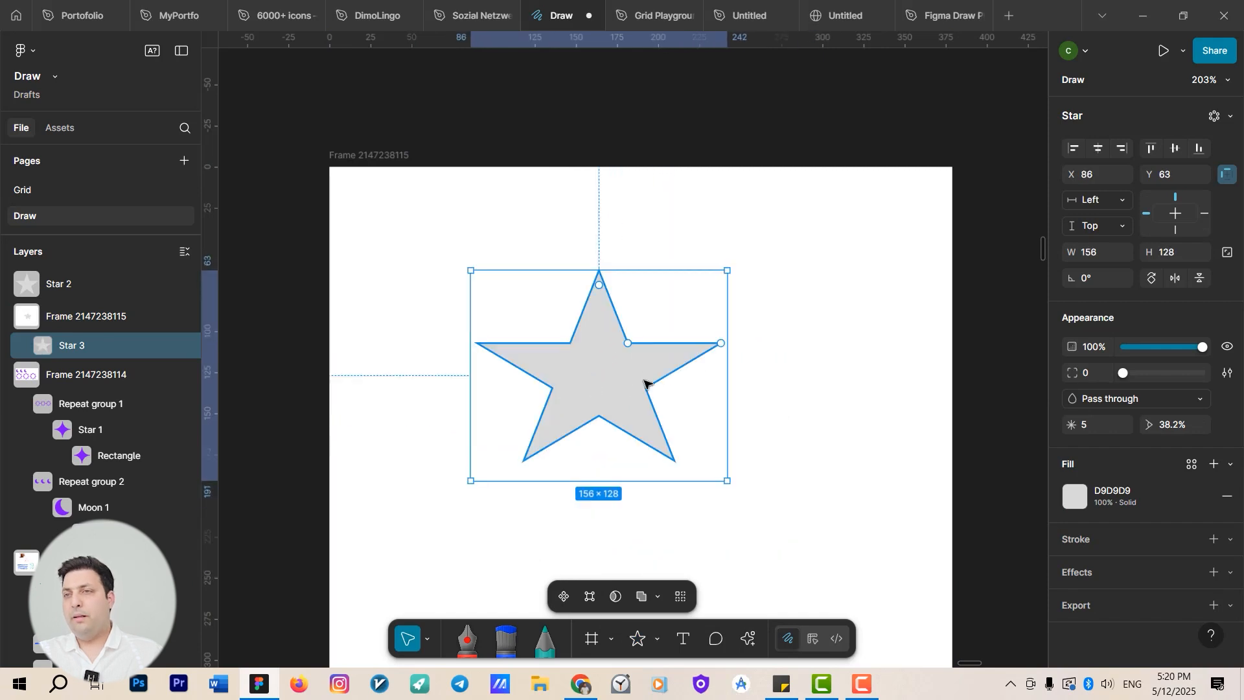
Move the star's rotation anchor to its upper-right inner vertex and rotate the star about 2°.
click(781, 355)
click(638, 374)
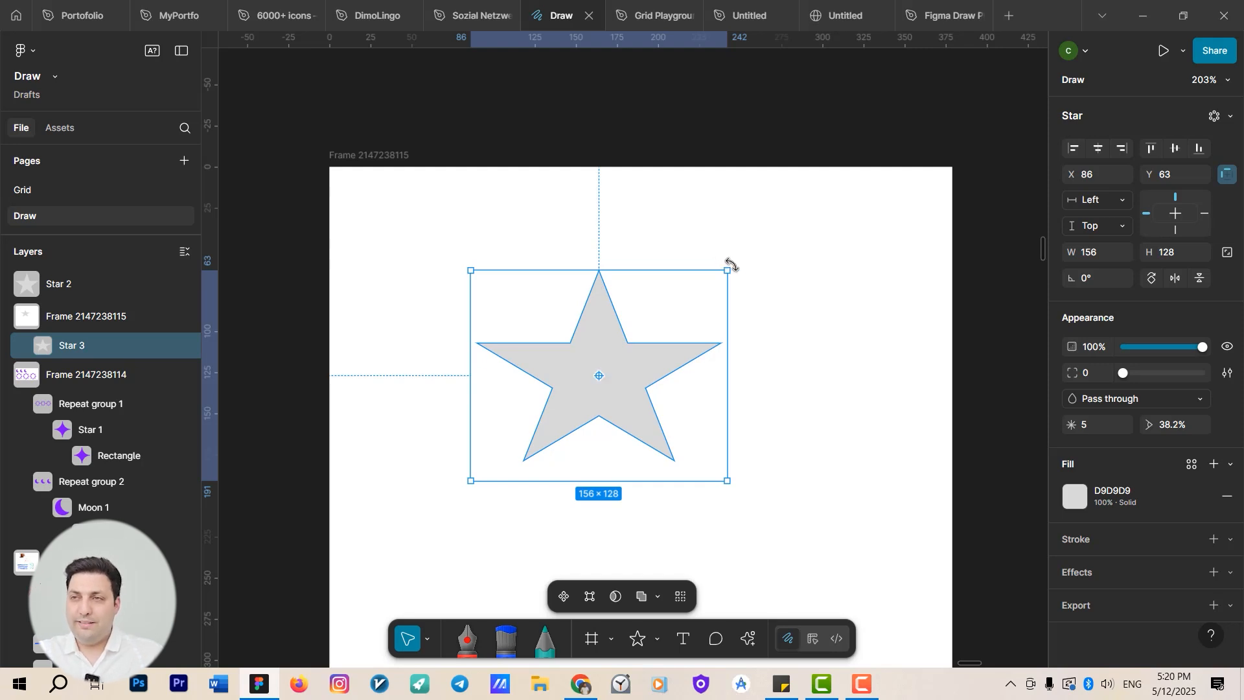
click(853, 436)
click(662, 357)
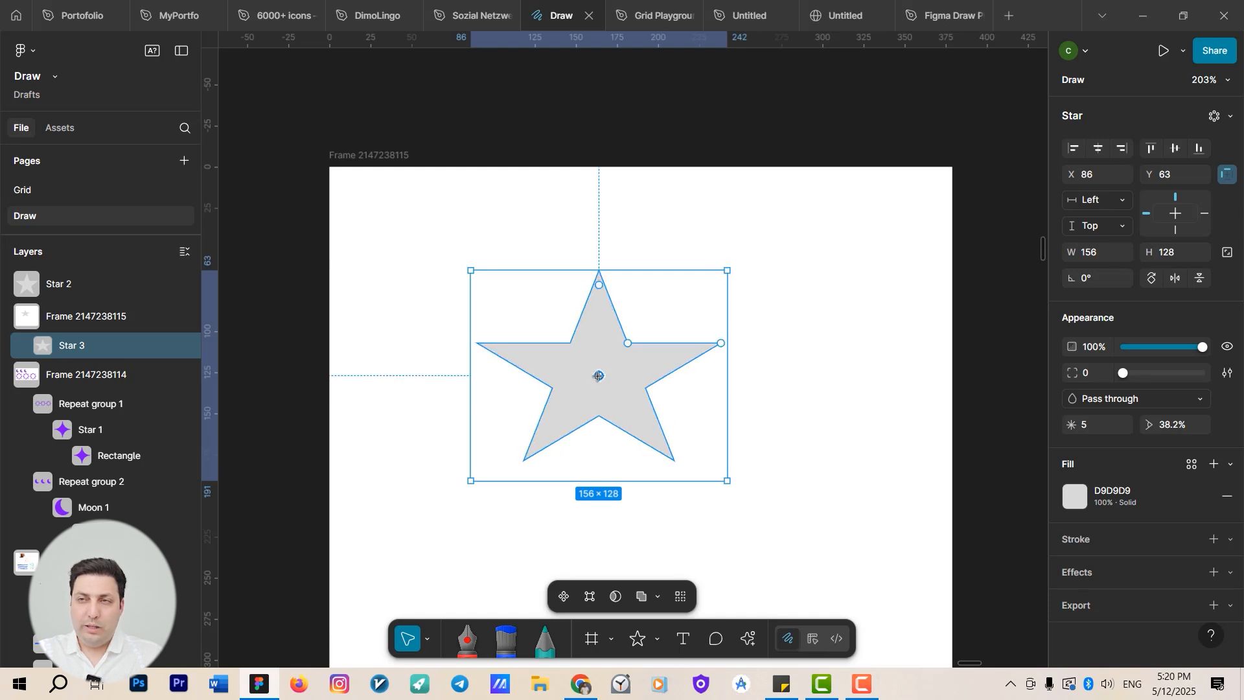
drag(598, 376, 636, 338)
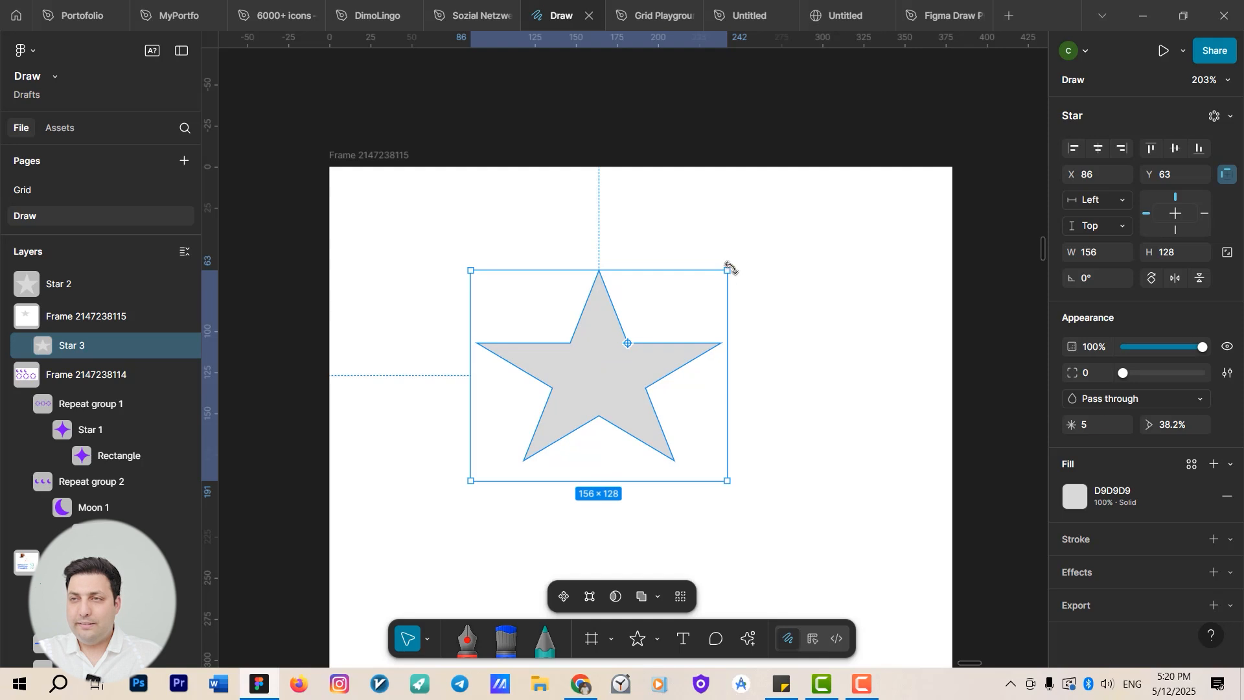
drag(730, 268, 691, 299)
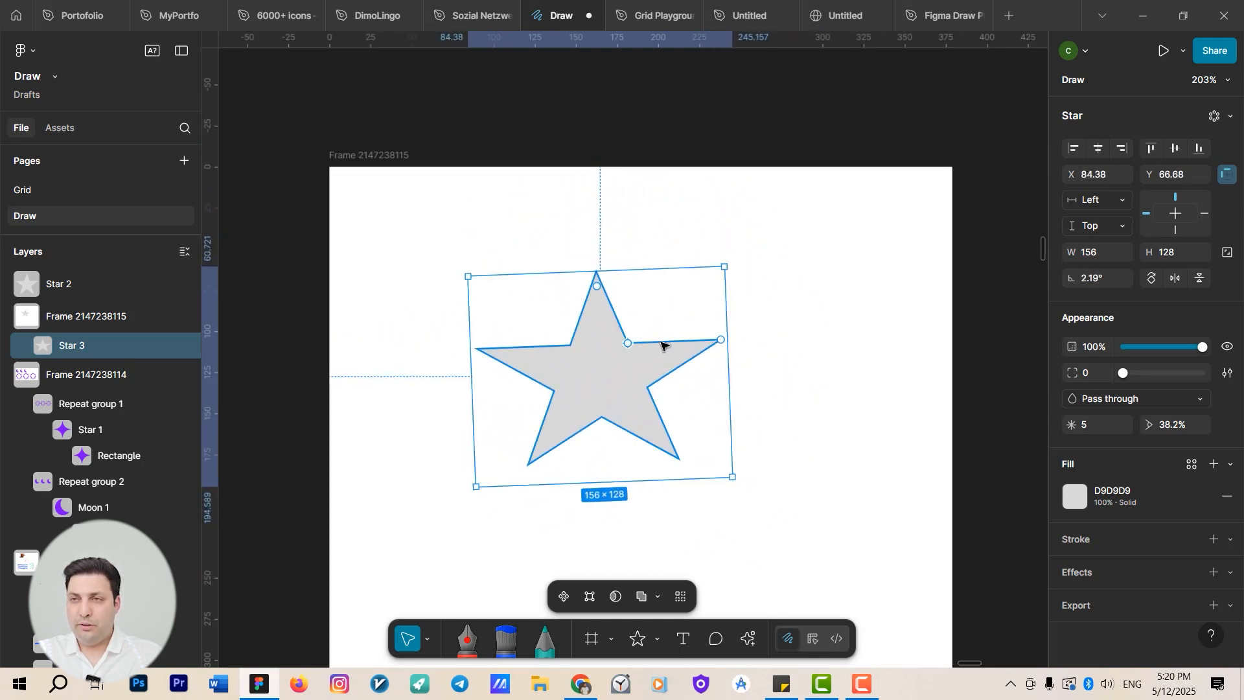
Move the star's rotation anchor to other inner vertices and rotate the star around them to about -2.78°.
drag(629, 344, 612, 366)
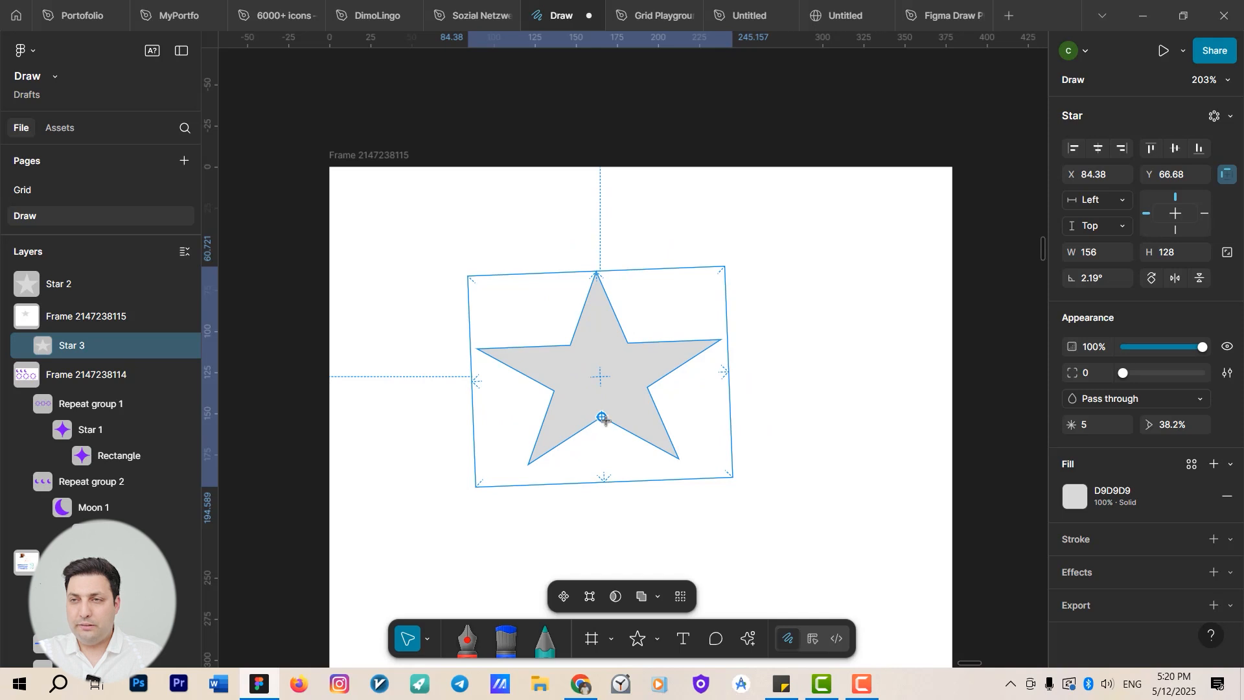
drag(605, 419, 605, 419)
drag(738, 481, 594, 408)
drag(531, 367, 516, 362)
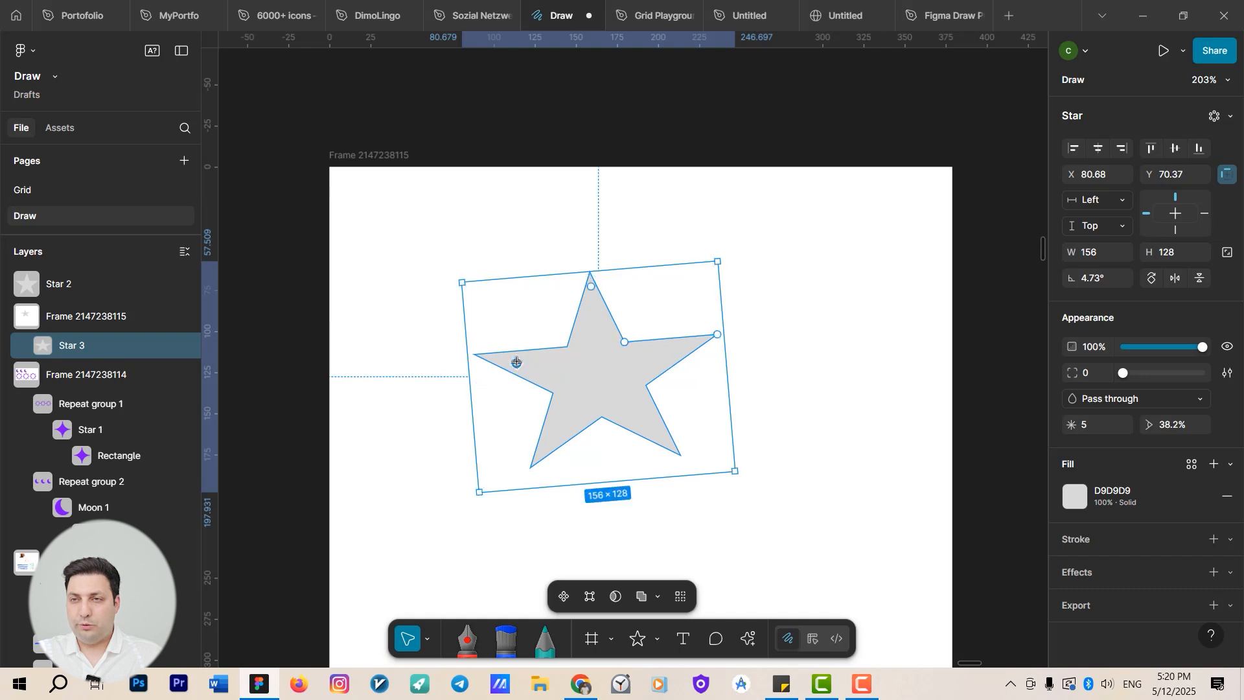
drag(732, 277, 667, 347)
Move the skateboarding rabbit illustration slightly left and down inside its frame.
scroll(667, 346, down, 10)
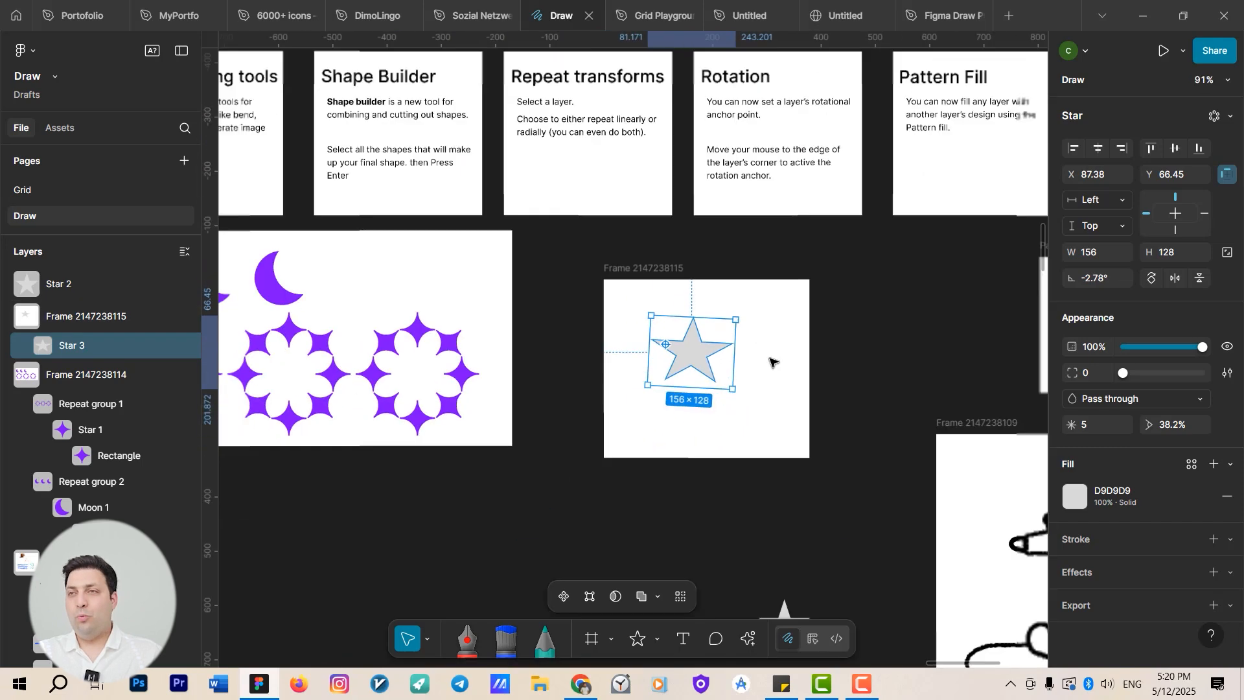
scroll(680, 357, right, 5)
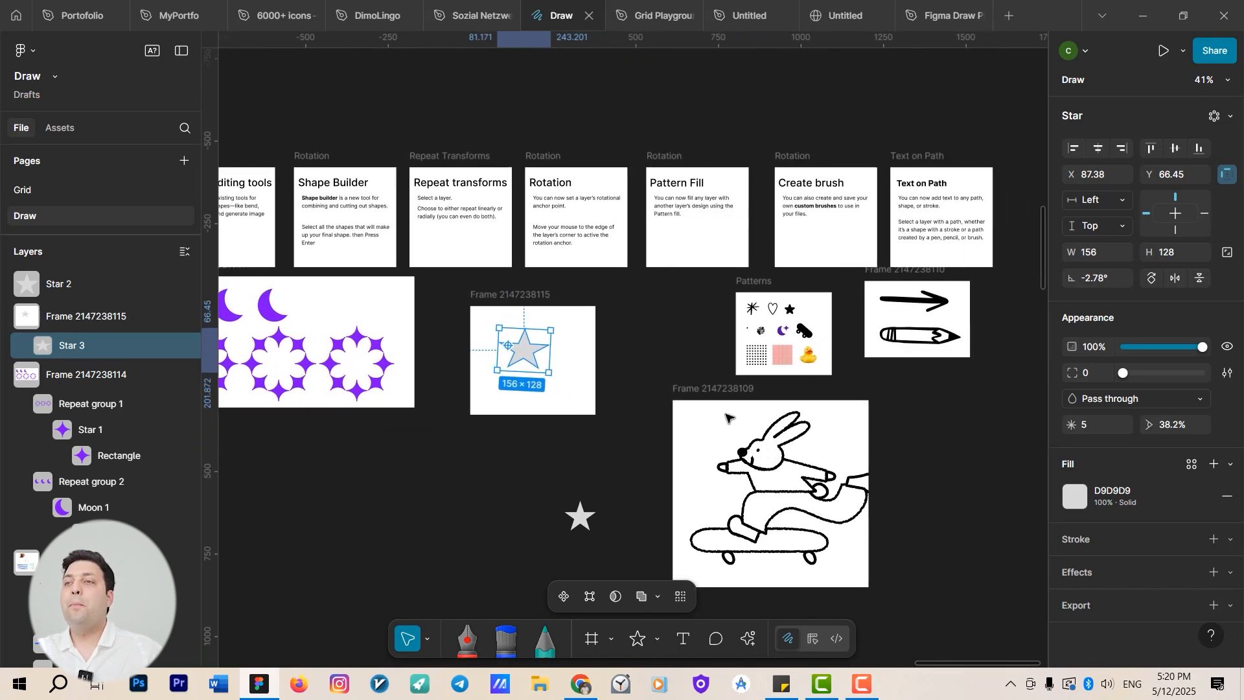
scroll(732, 427, right, 3)
scroll(755, 475, up, 1)
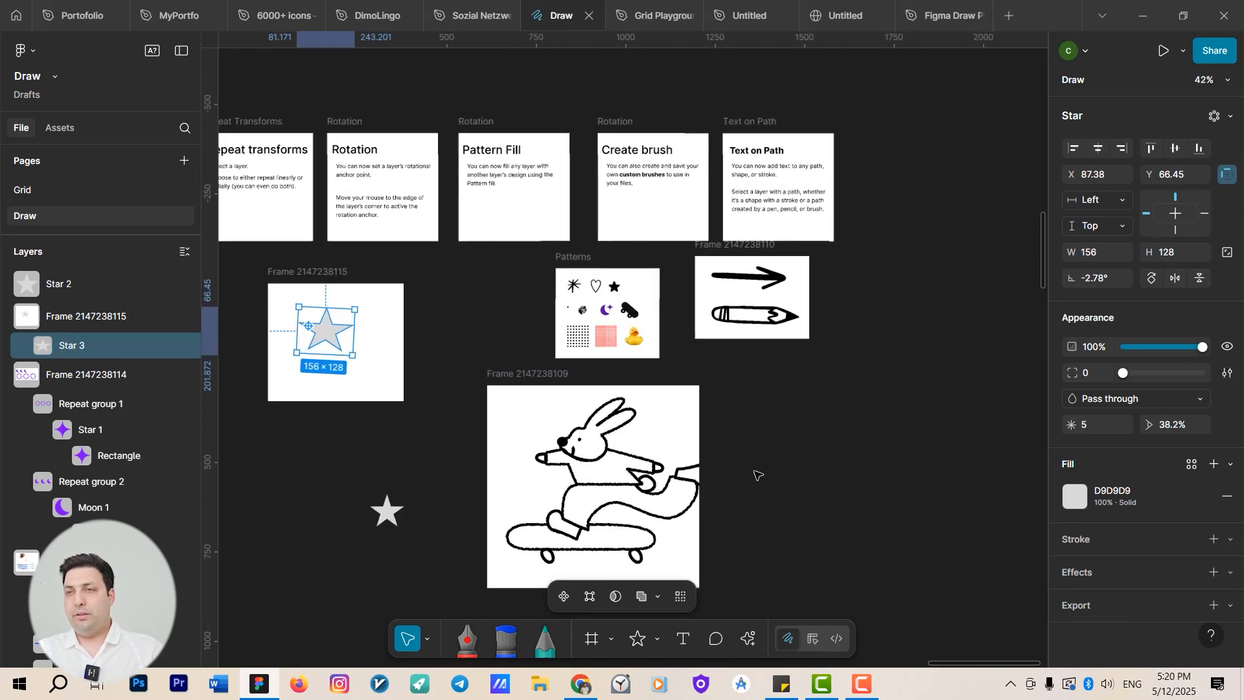
scroll(648, 421, up, 5)
click(693, 295)
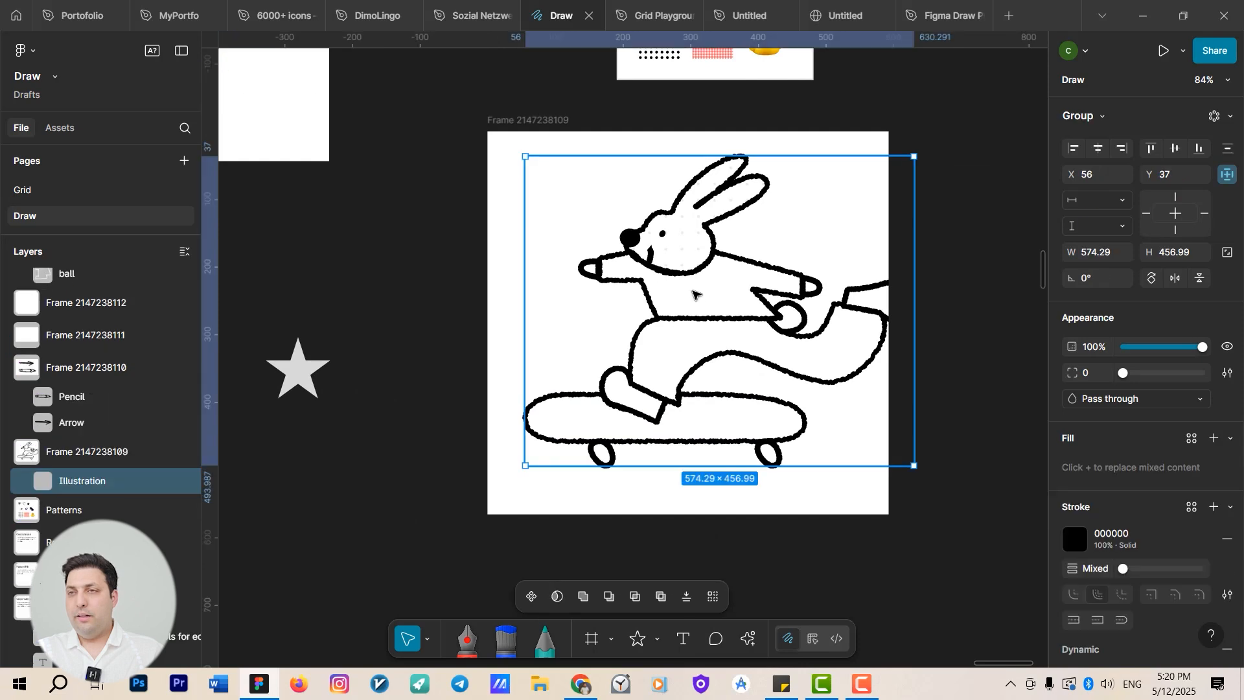
drag(694, 286, 669, 306)
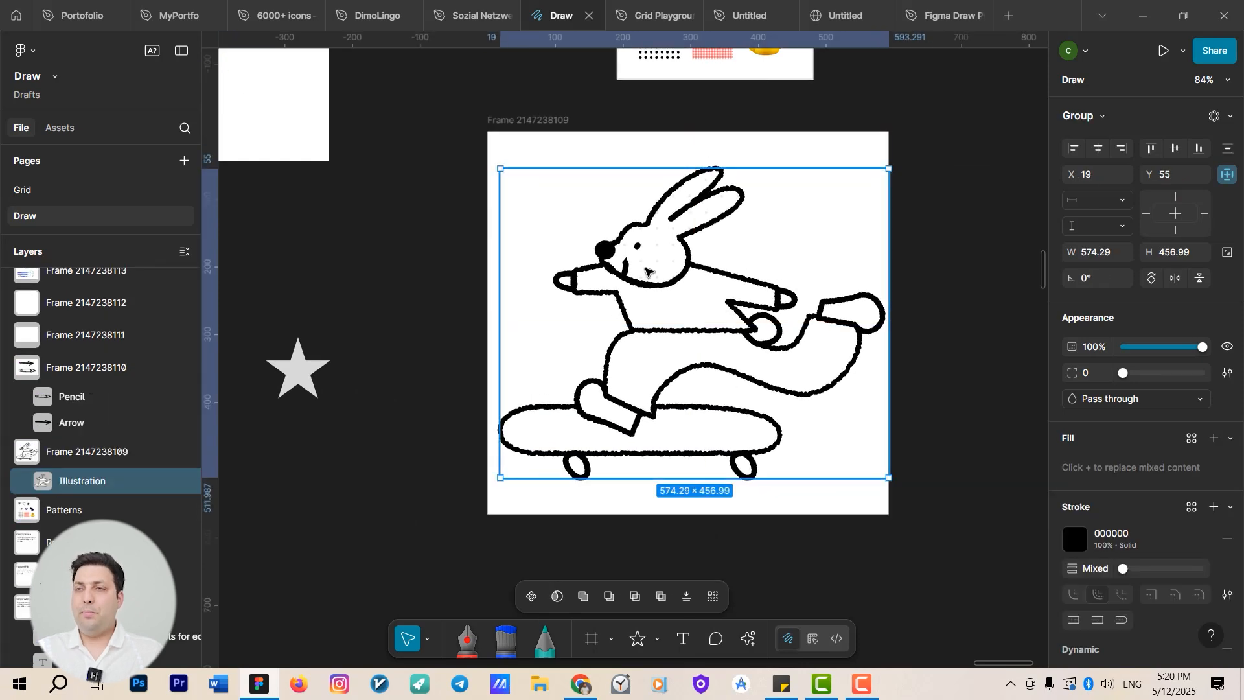
scroll(659, 273, down, 2)
scroll(703, 319, up, 4)
double_click(655, 281)
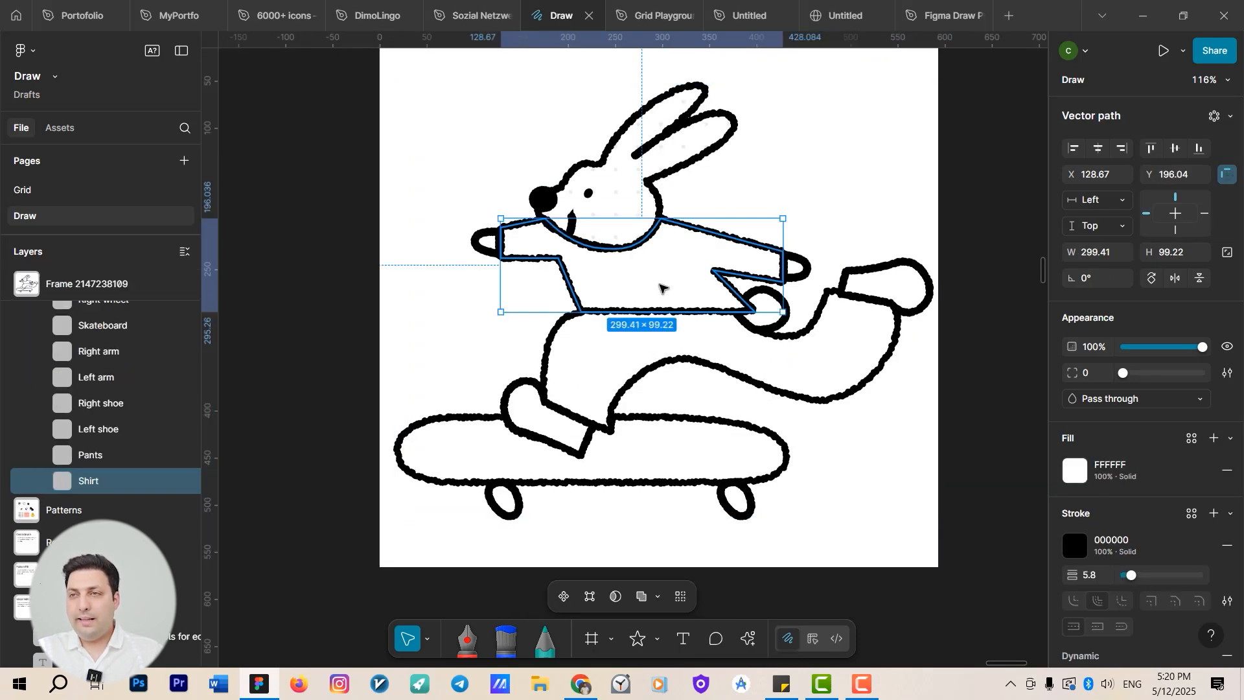
scroll(659, 287, down, 5)
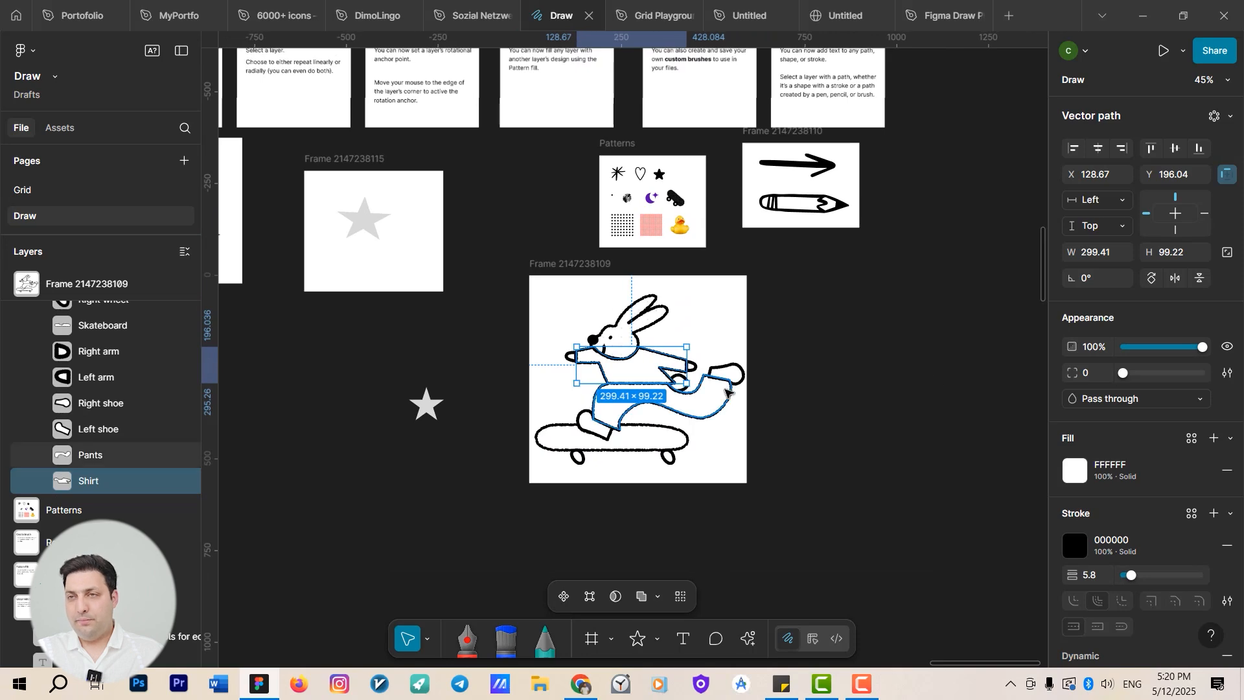
scroll(726, 392, left, 10)
scroll(681, 320, up, 5)
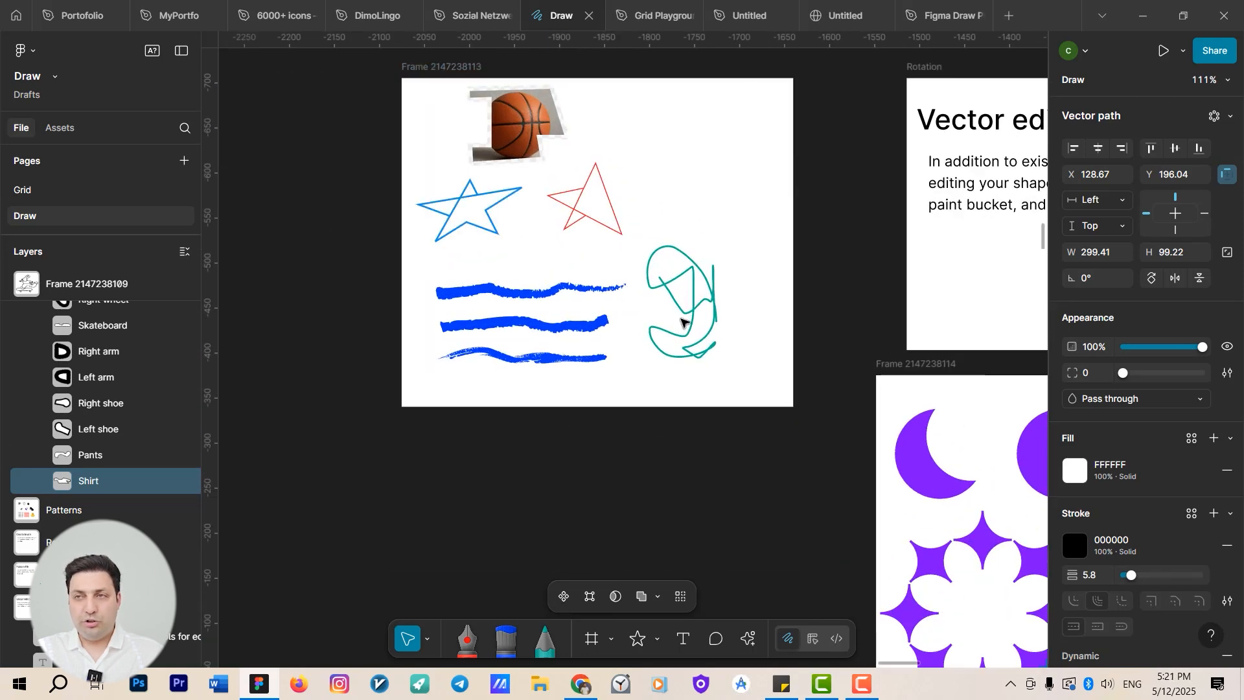
click(435, 240)
scroll(410, 224, right, 4)
scroll(478, 254, down, 5)
scroll(641, 453, right, 7)
scroll(578, 335, up, 3)
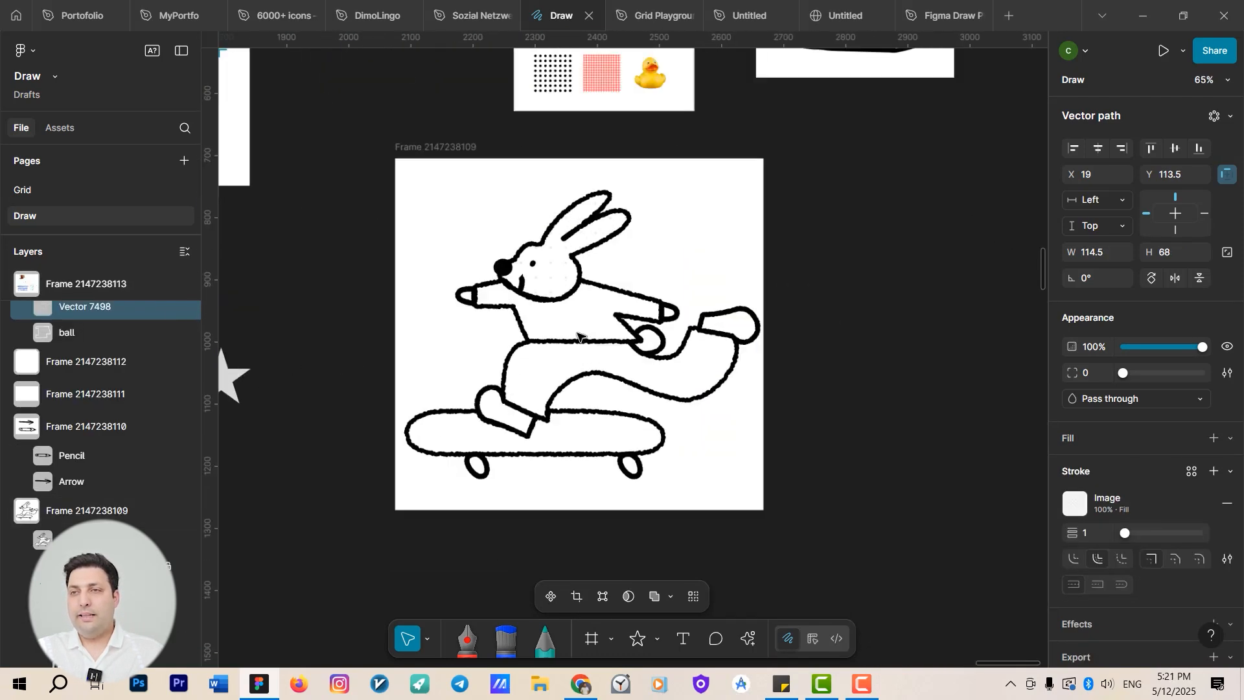
scroll(576, 336, up, 2)
Fill the rabbit's shirt with a pattern using the rubber duck from the Patterns frame as its source.
click(577, 336)
scroll(521, 412, up, 3)
scroll(522, 413, right, 2)
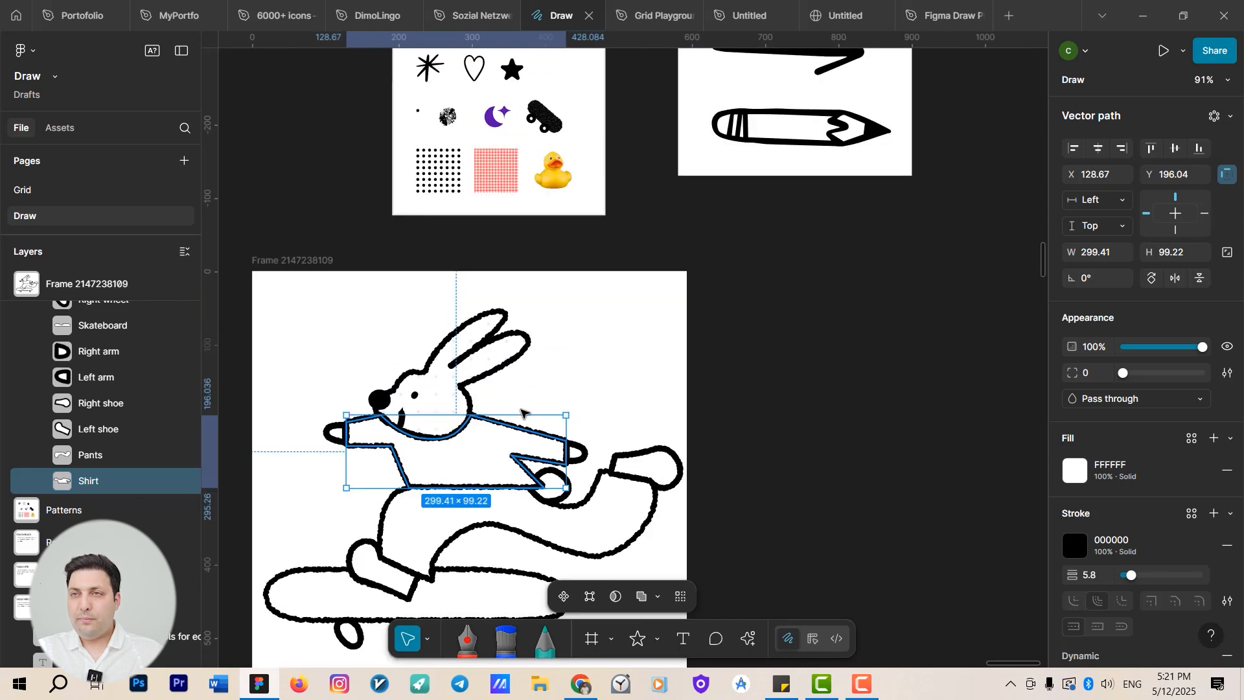
scroll(492, 337, down, 4)
scroll(612, 252, up, 7)
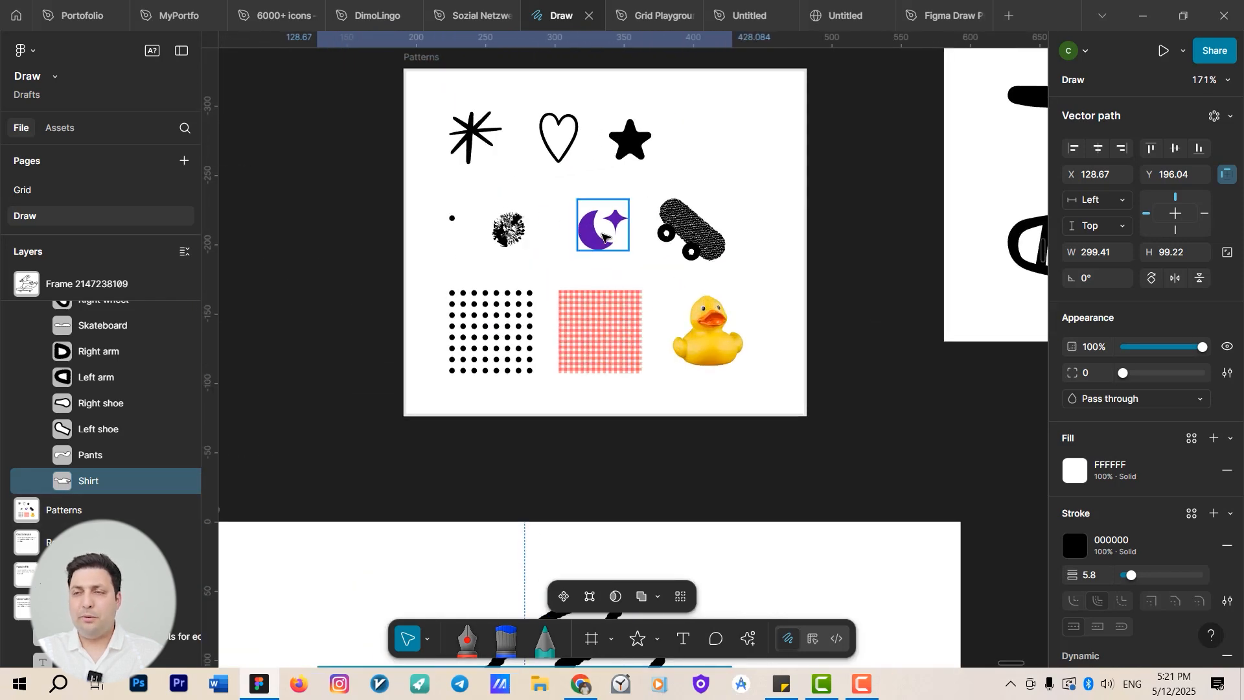
scroll(581, 249, down, 4)
scroll(667, 201, down, 3)
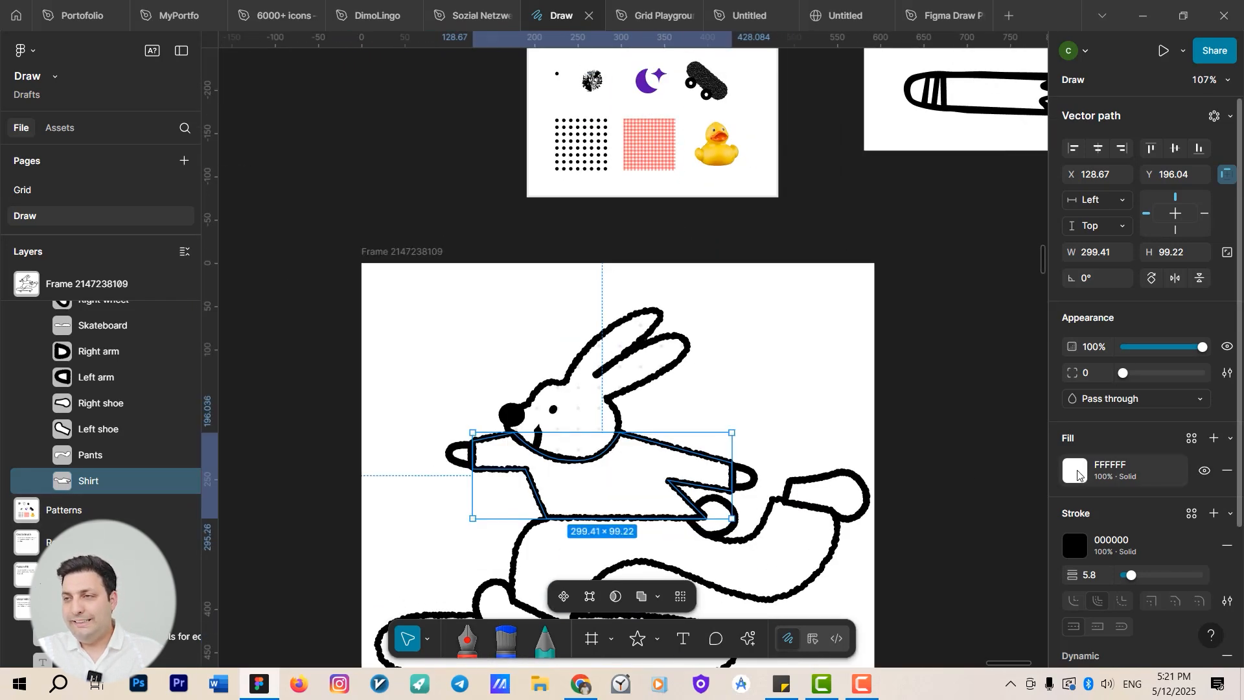
click(1075, 471)
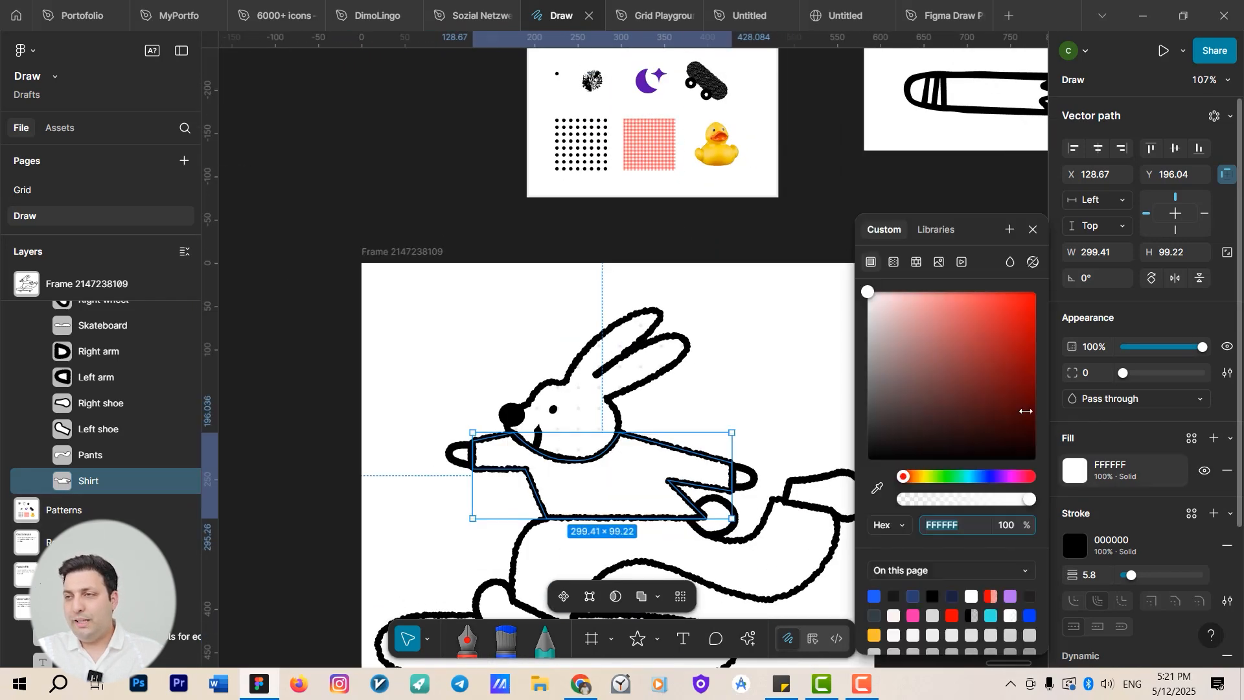
click(919, 264)
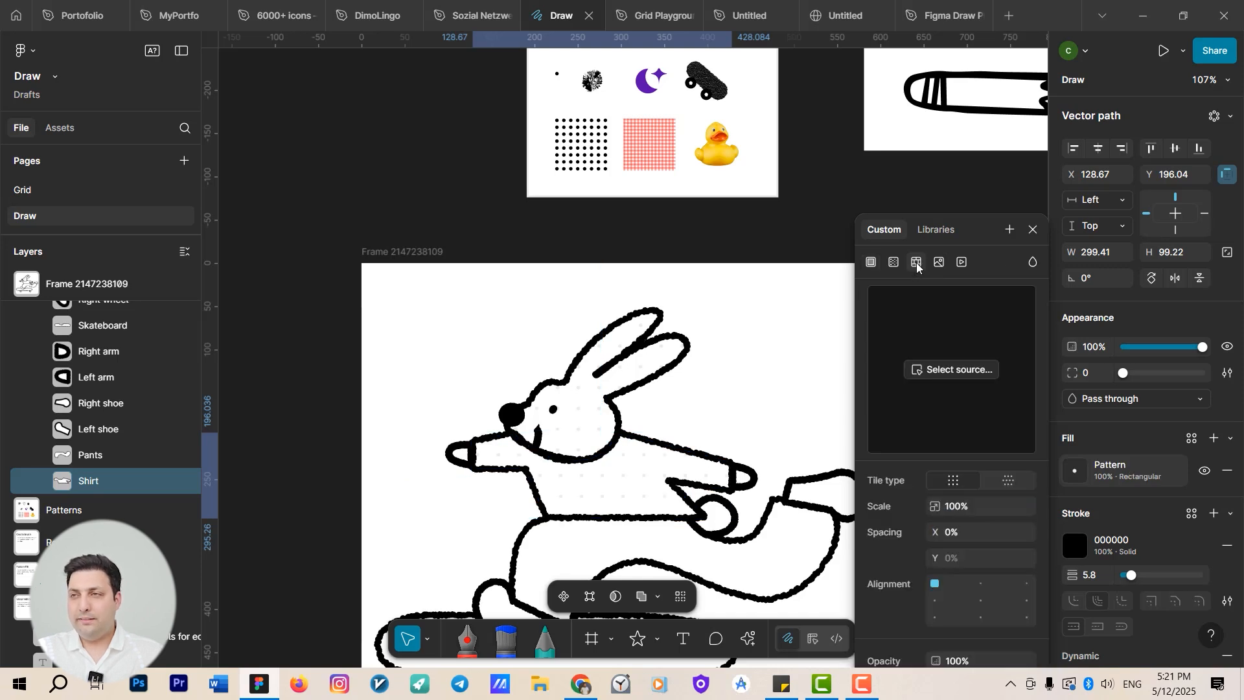
click(919, 371)
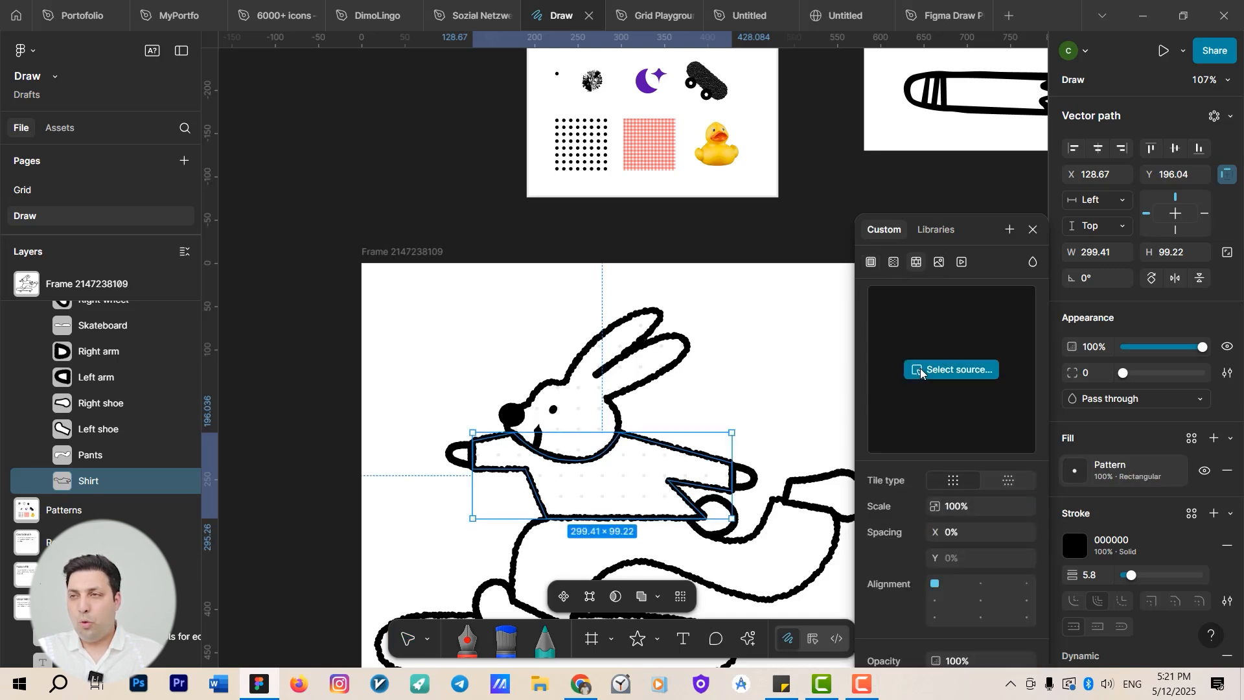
drag(454, 203, 414, 301)
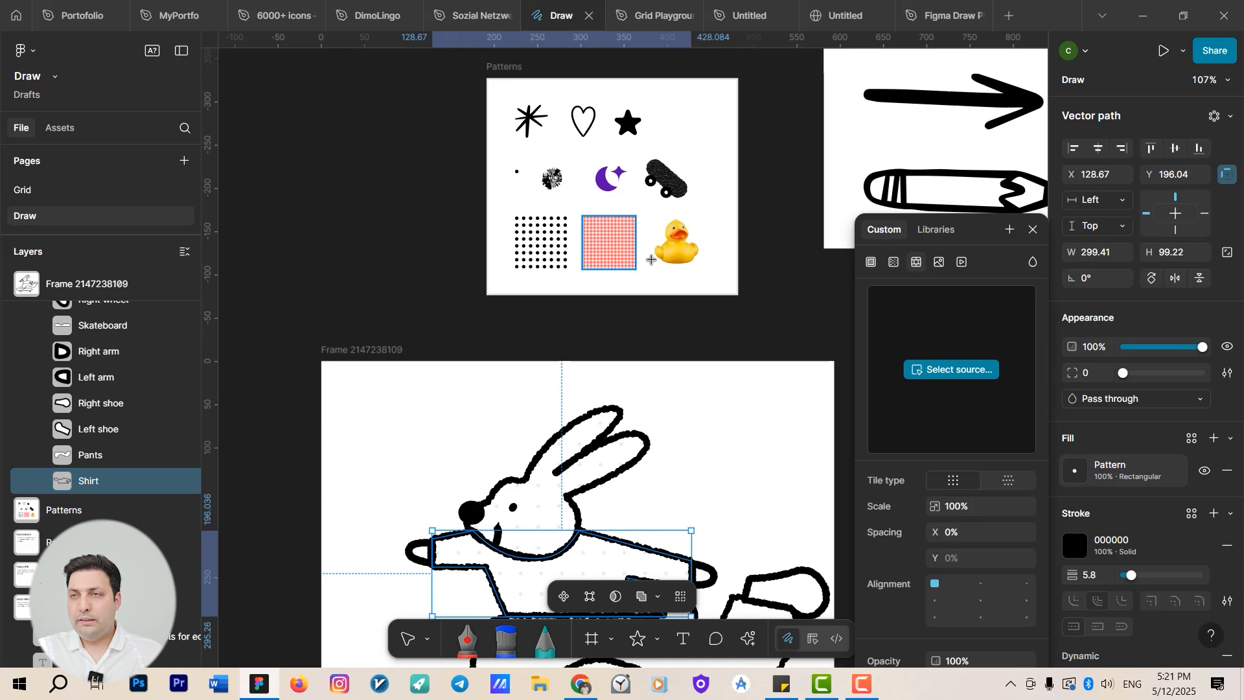
click(690, 248)
drag(554, 583, 609, 298)
scroll(609, 297, up, 3)
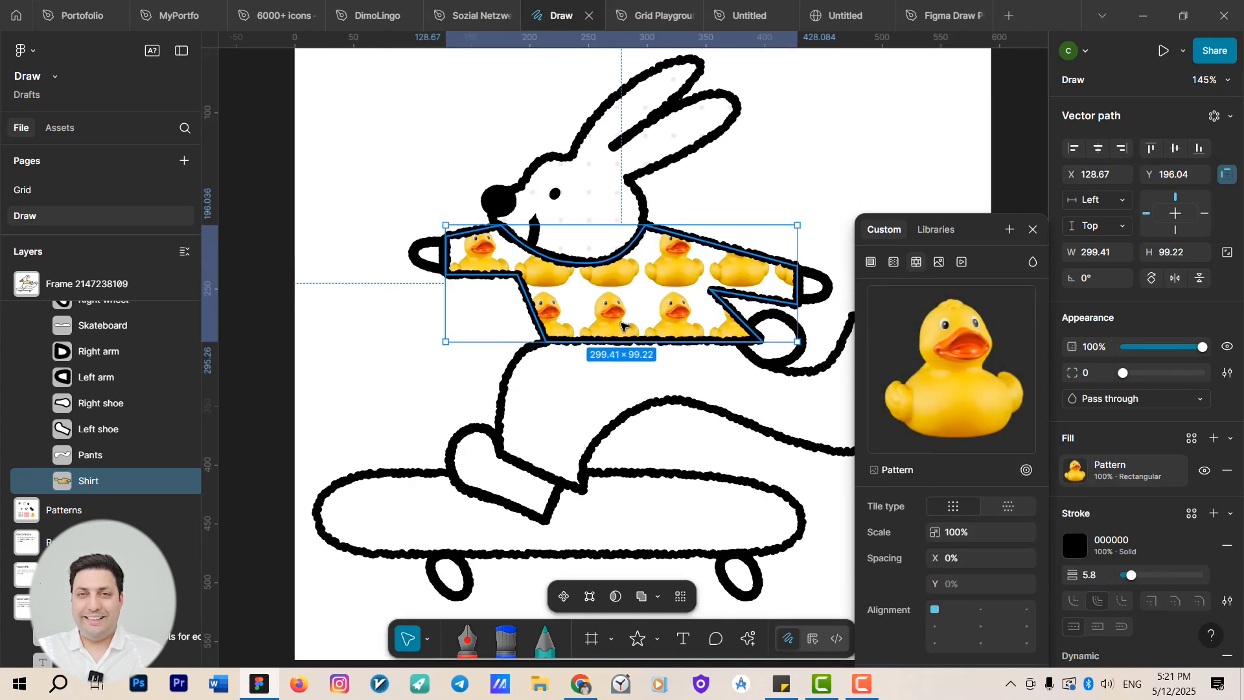
Fill the rabbit's pants with a pattern using the red grid swatch from the Patterns frame as its source.
click(540, 387)
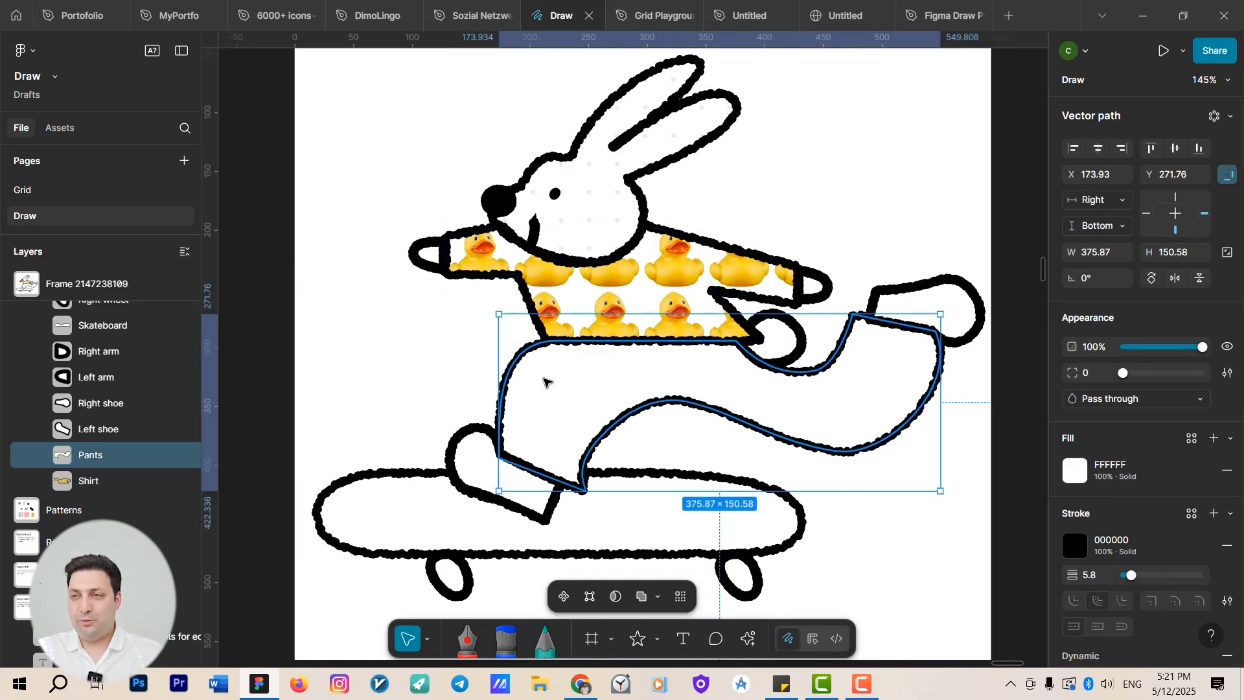
scroll(583, 379, down, 5)
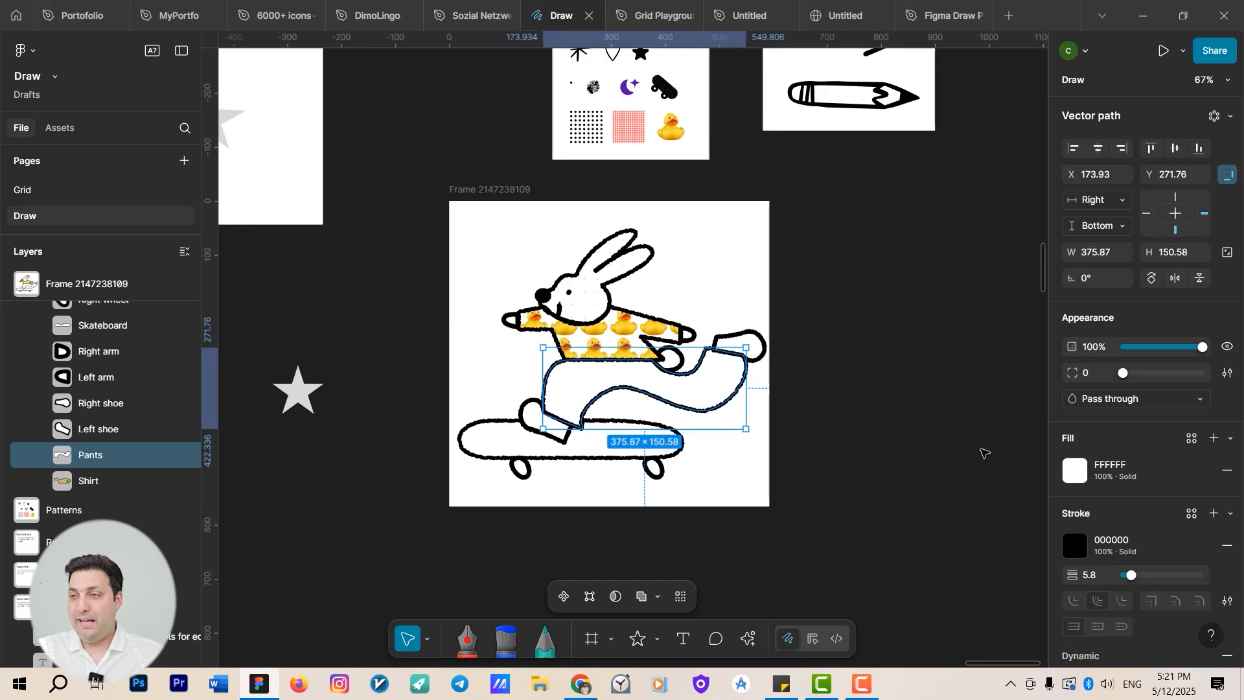
click(1074, 471)
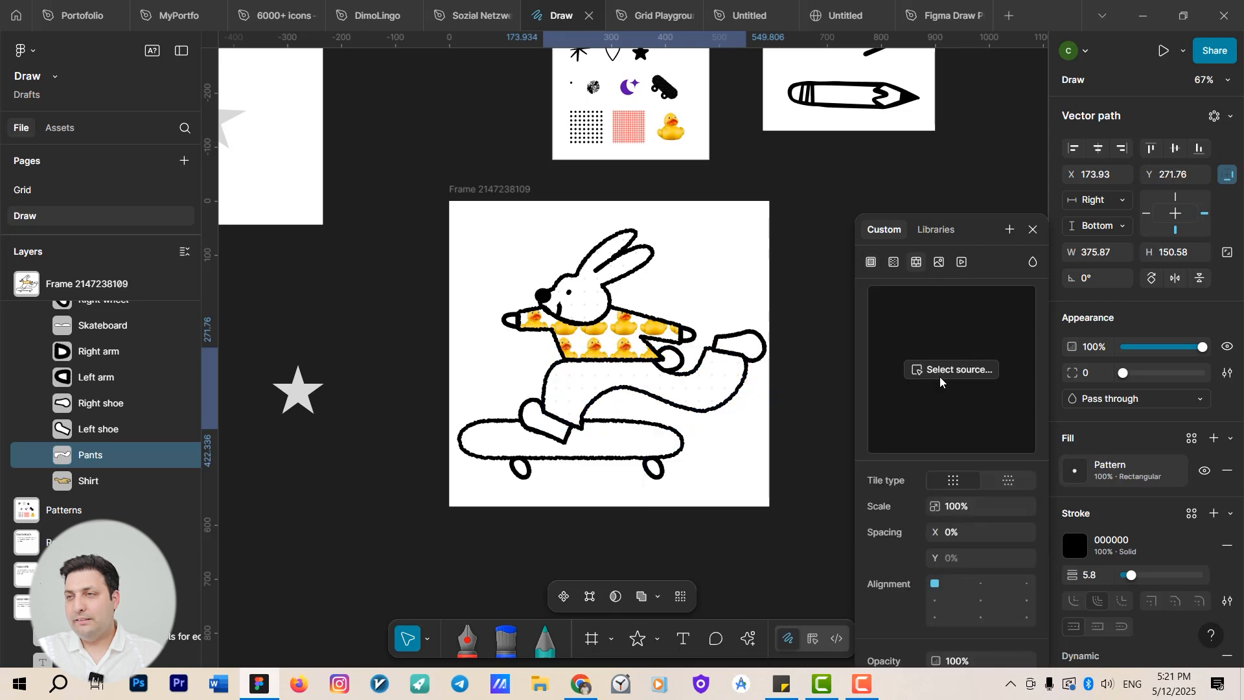
click(921, 371)
scroll(622, 402, up, 3)
scroll(635, 292, up, 2)
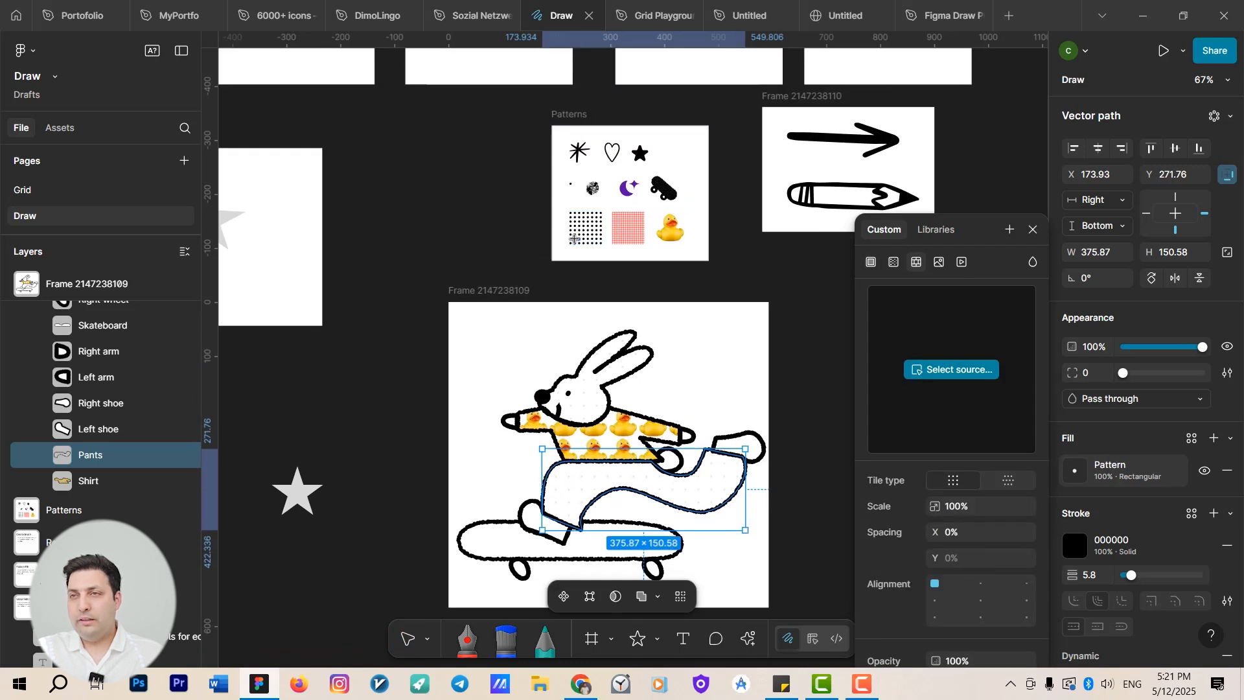
scroll(681, 216, up, 4)
click(680, 217)
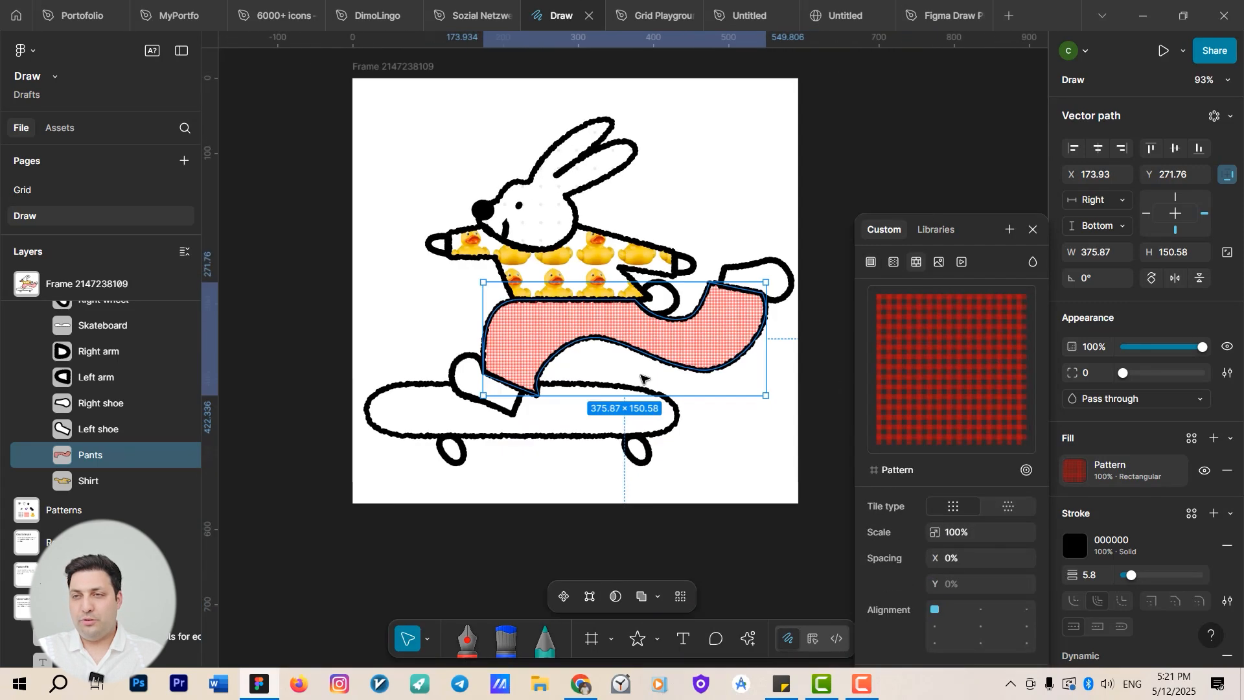
scroll(642, 363, down, 3)
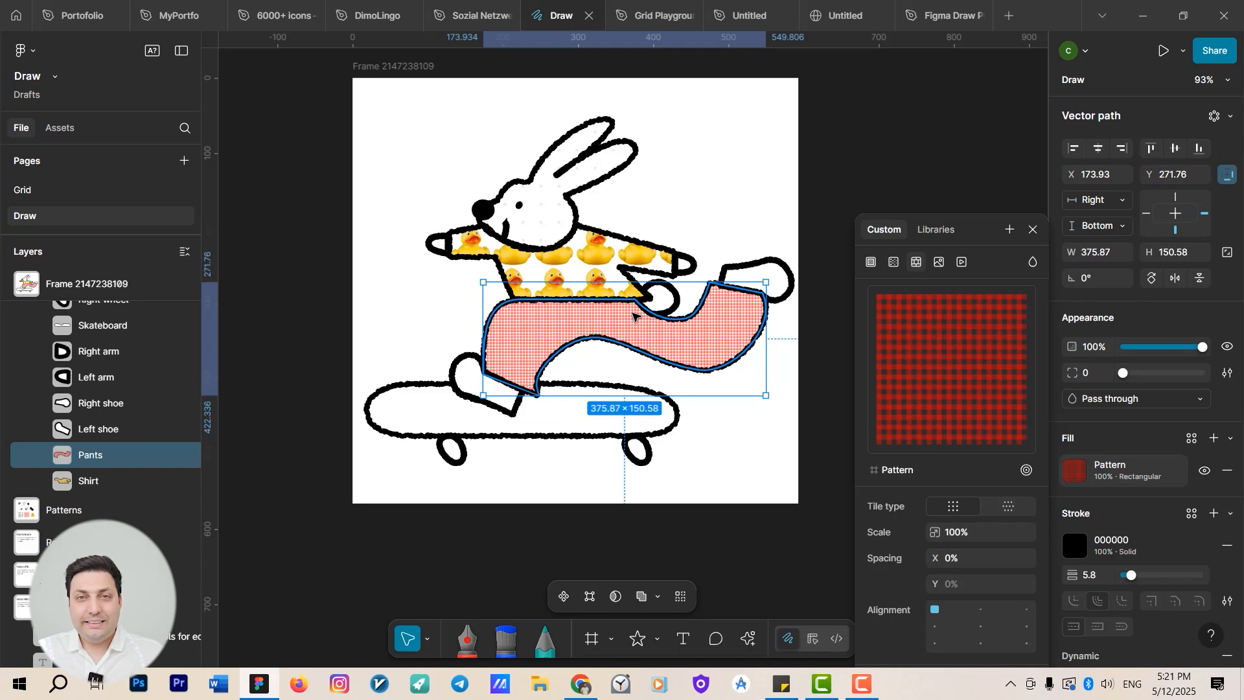
scroll(633, 315, down, 5)
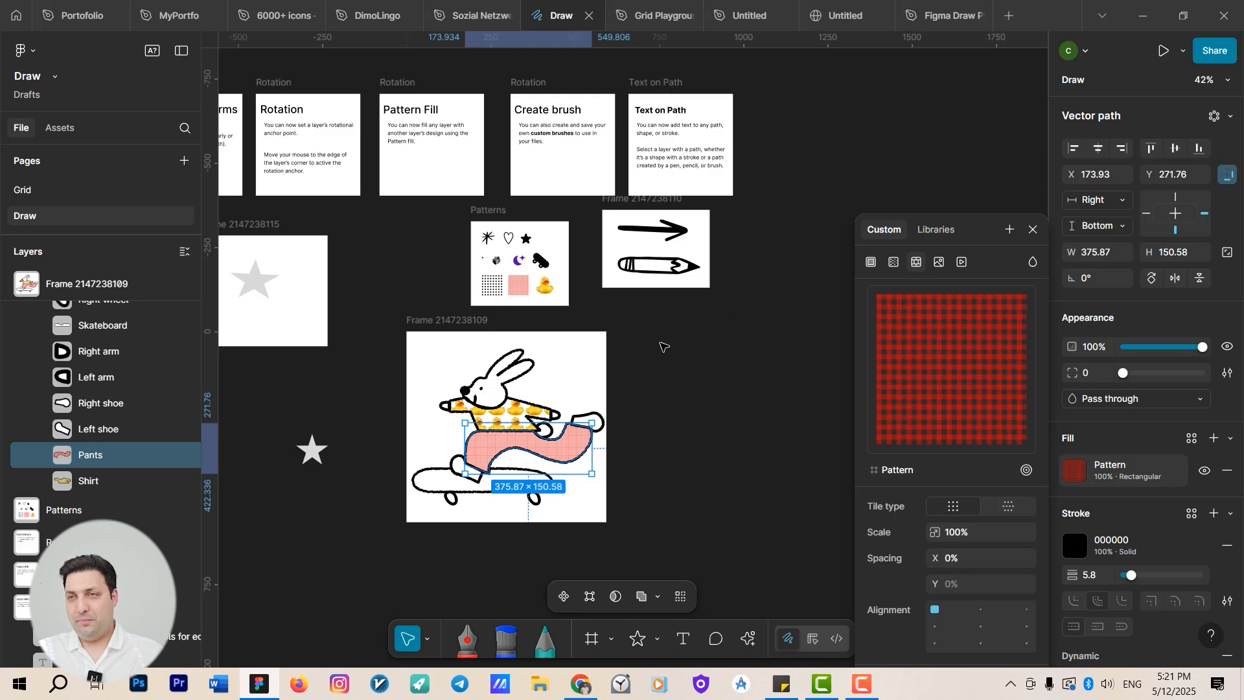
Navigate to the brush-strokes frame and inspect the blue brush strokes.
scroll(663, 346, up, 8)
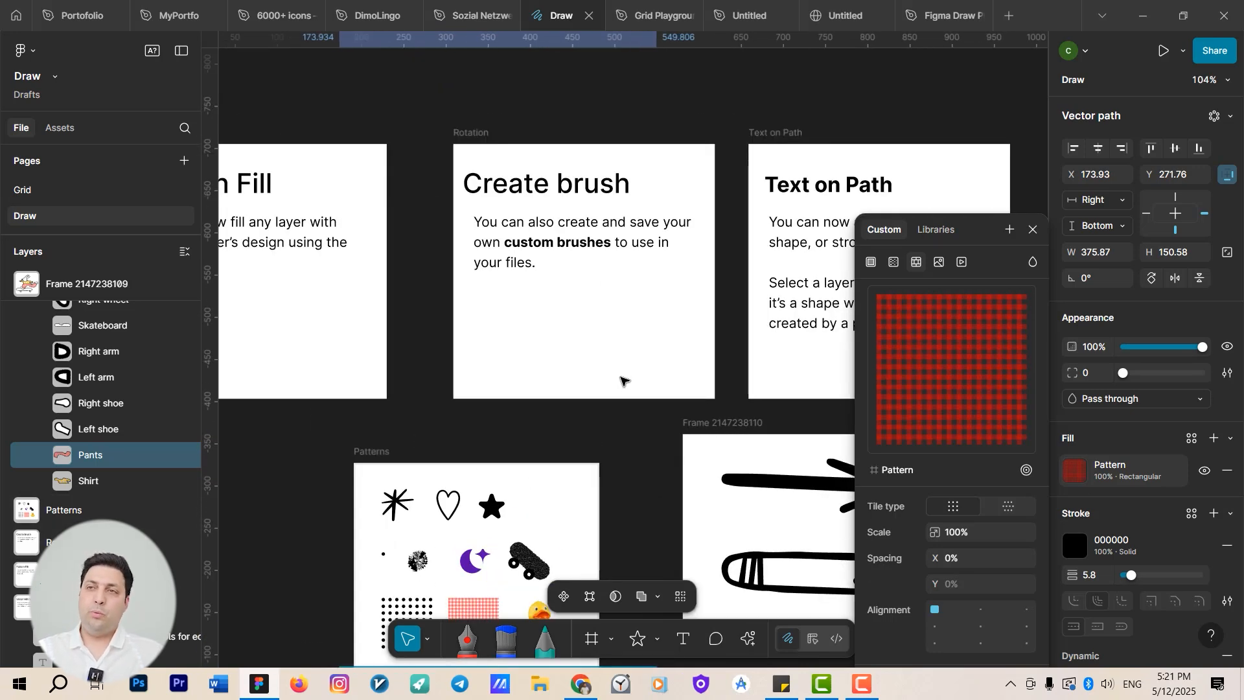
scroll(622, 379, down, 10)
mouse_move(370, 432)
mouse_down()
mouse_move(657, 468)
mouse_move(771, 575)
mouse_up()
scroll(453, 421, up, 12)
click(494, 436)
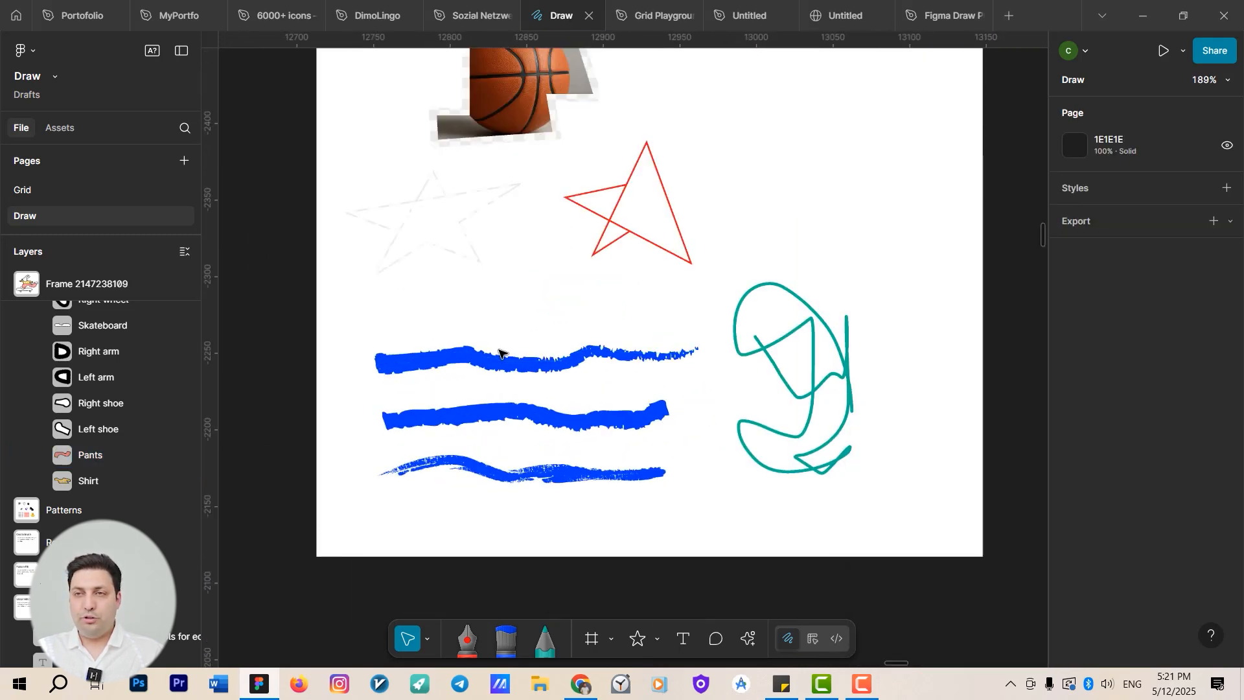
click(503, 421)
click(530, 481)
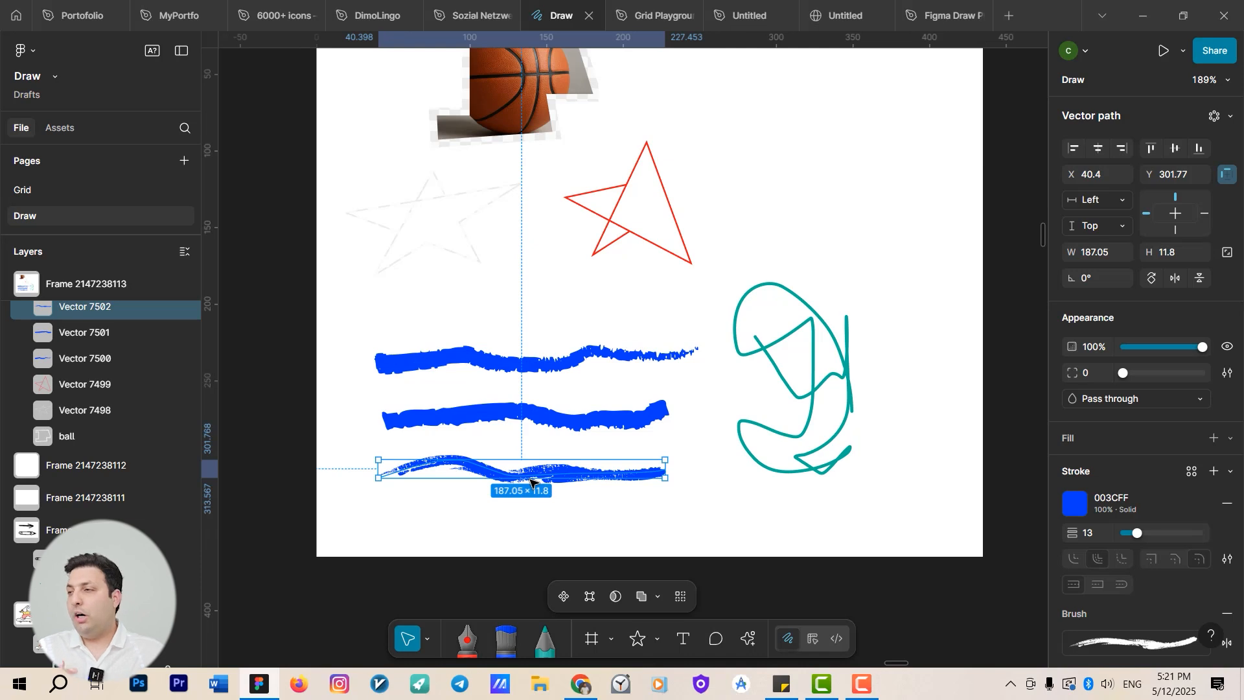
Handwrite the word "Love" in teal with the Pencil tool beside the red star.
key(p)
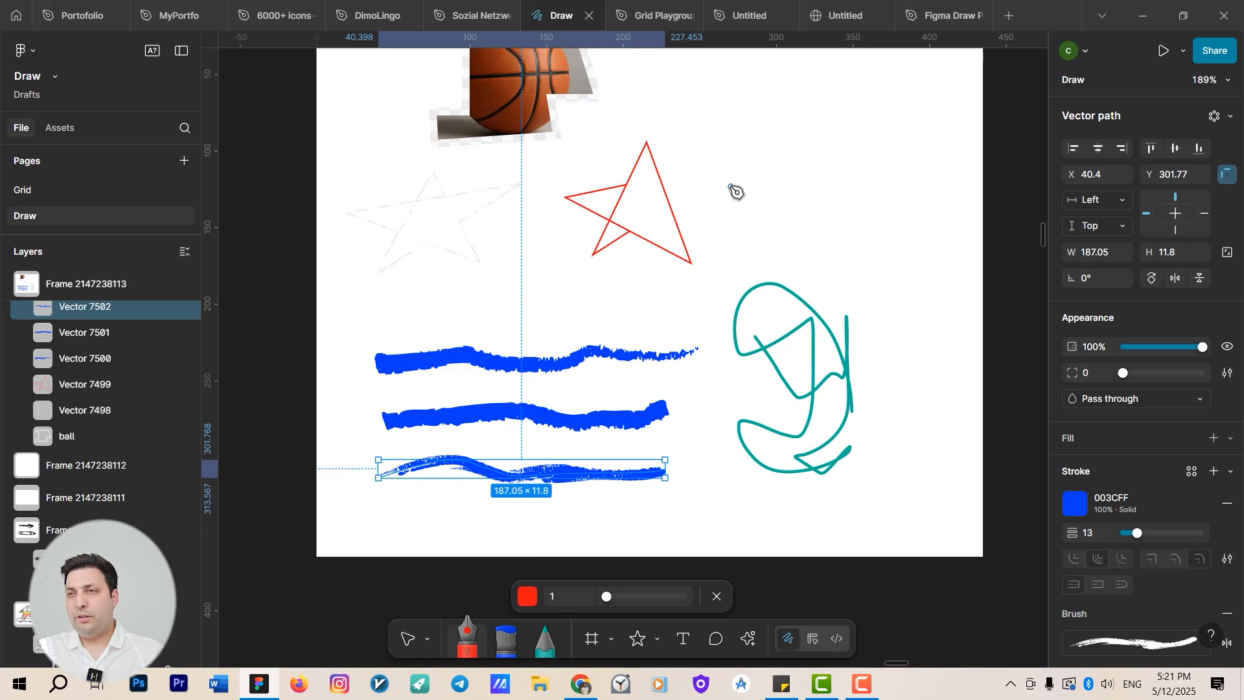
mouse_move(723, 163)
mouse_down()
mouse_move(722, 222)
mouse_move(747, 228)
mouse_move(734, 232)
mouse_up()
click(552, 641)
click(545, 646)
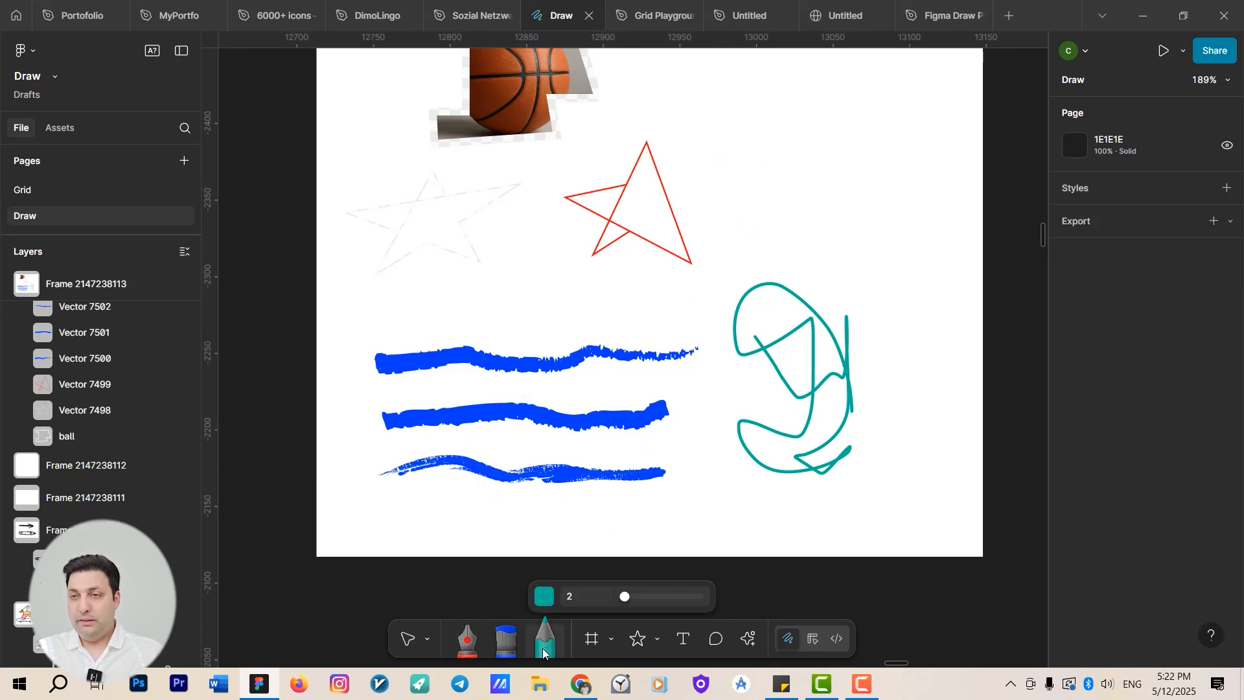
mouse_move(734, 122)
mouse_down()
mouse_move(716, 202)
mouse_move(755, 203)
mouse_move(789, 174)
mouse_move(776, 163)
mouse_move(767, 187)
mouse_move(781, 195)
mouse_move(790, 164)
mouse_move(816, 207)
mouse_move(861, 149)
mouse_move(851, 195)
mouse_move(899, 195)
mouse_up()
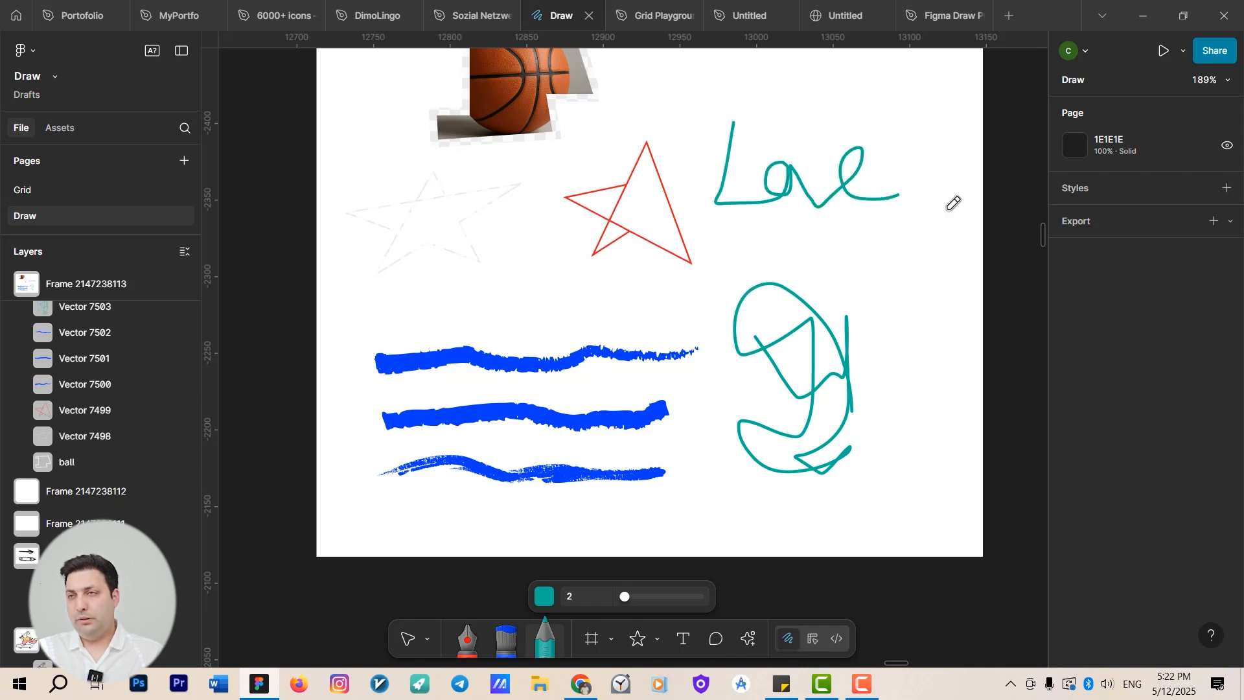
Turn the teal "Love" handwriting into a stretch brush.
key(v)
click(828, 195)
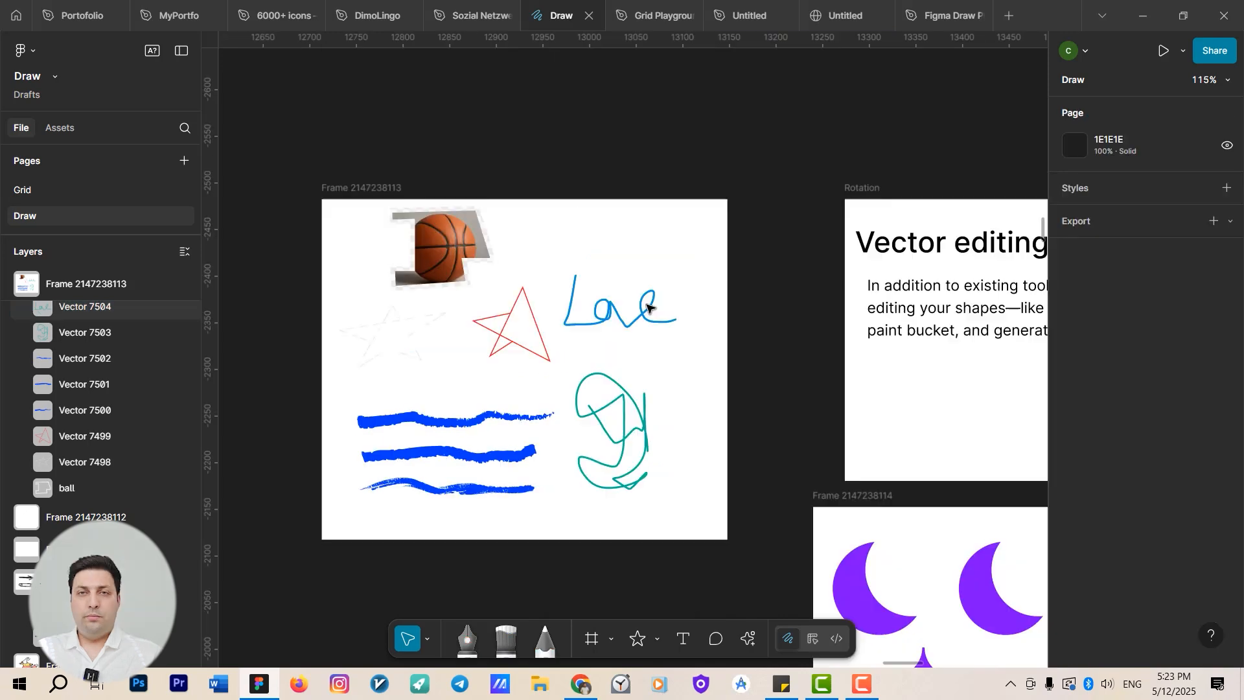
click(648, 307)
ctrl+scroll(647, 315, up, 5)
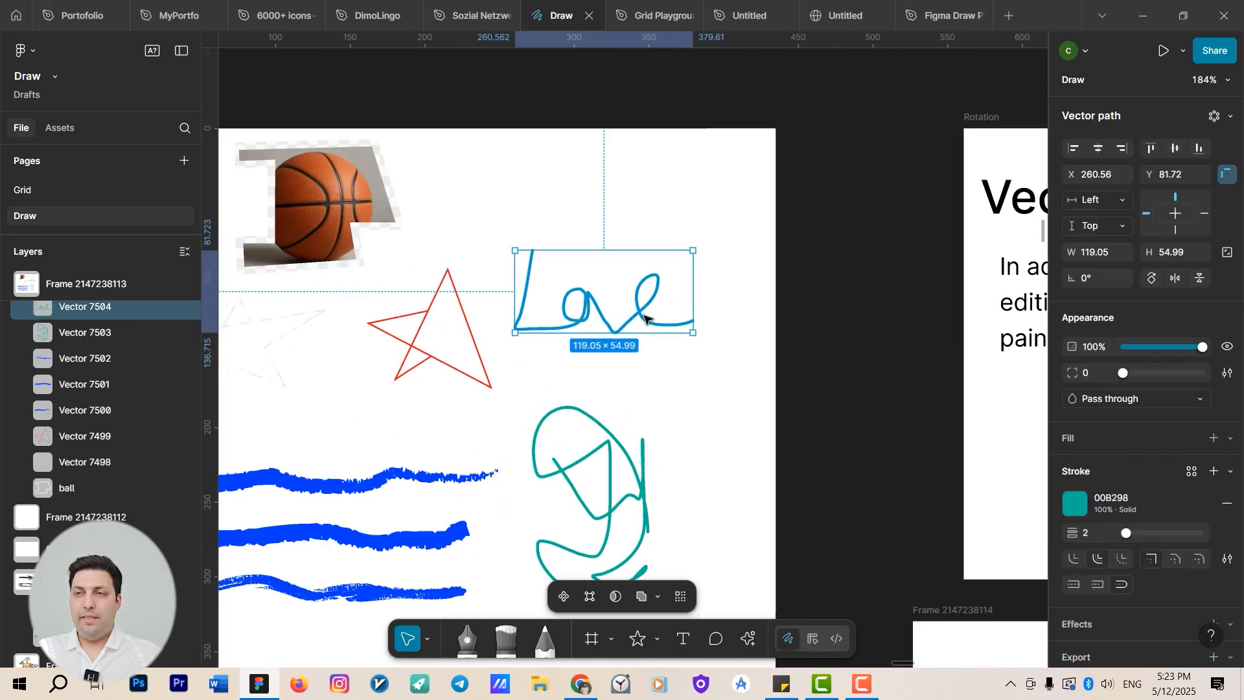
right_click(645, 317)
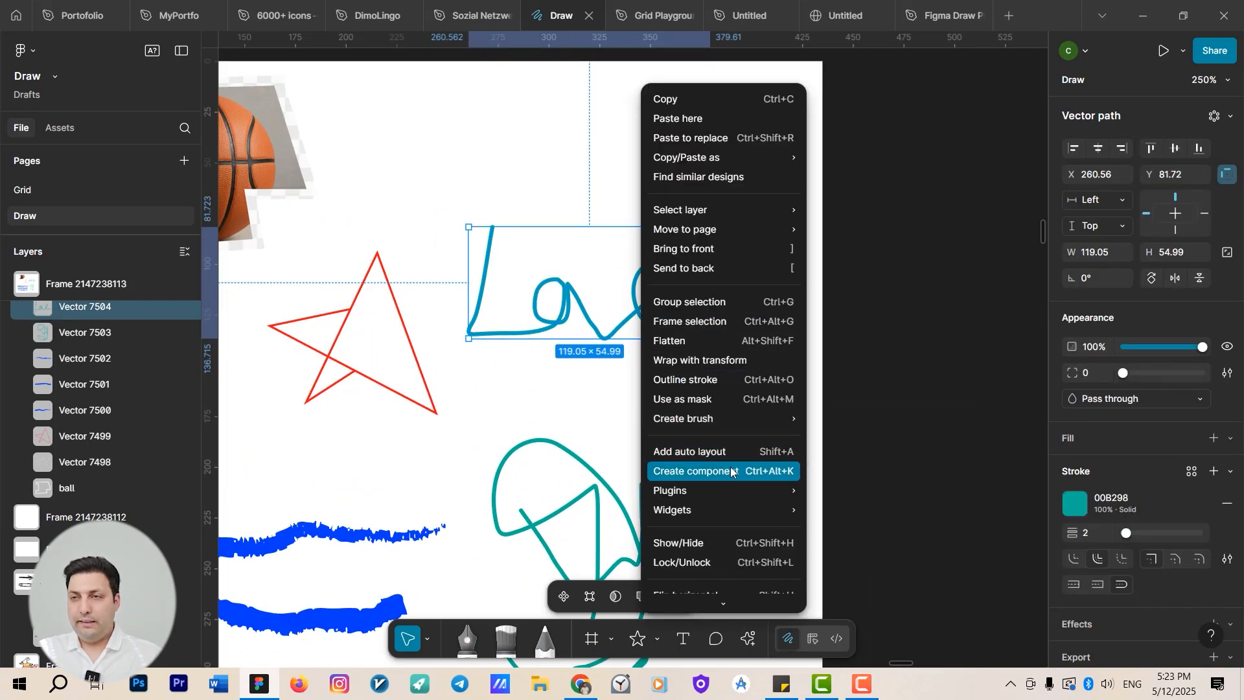
mouse_move(728, 420)
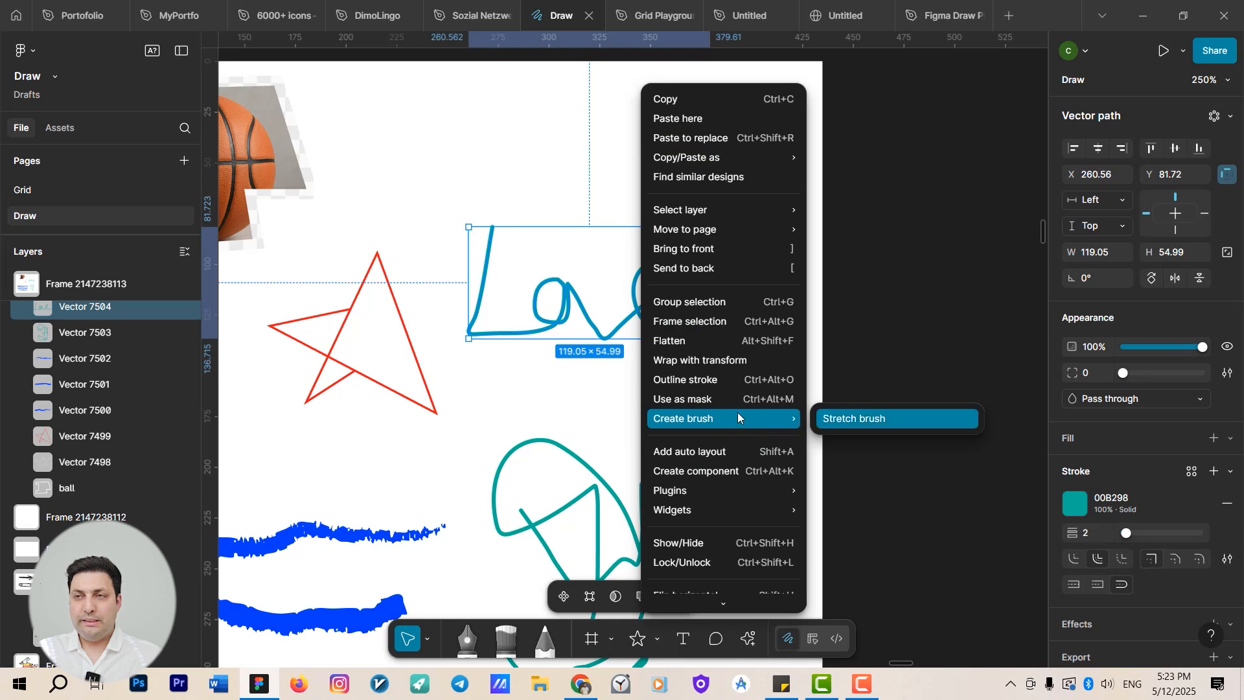
click(848, 419)
ctrl+scroll(706, 465, down, 3)
ctrl+scroll(575, 455, up, 2)
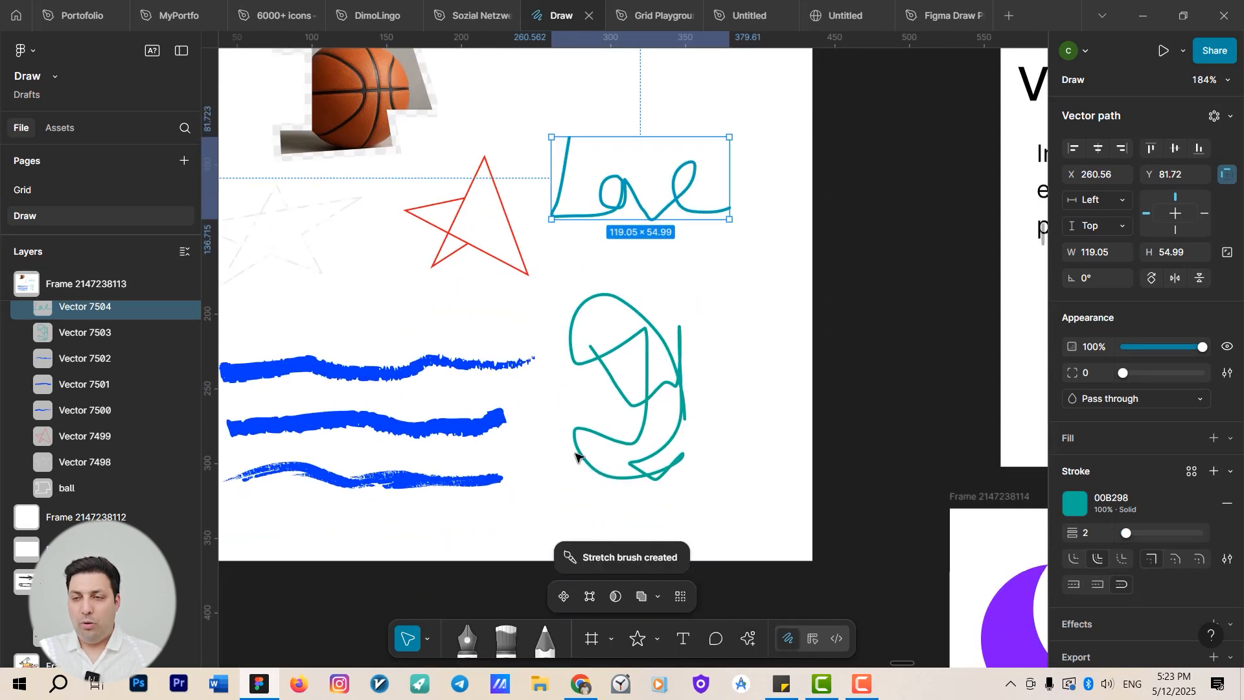
Pick the new Vector 7504 brush in the Brush tool and set its colour to red FF0000.
click(503, 640)
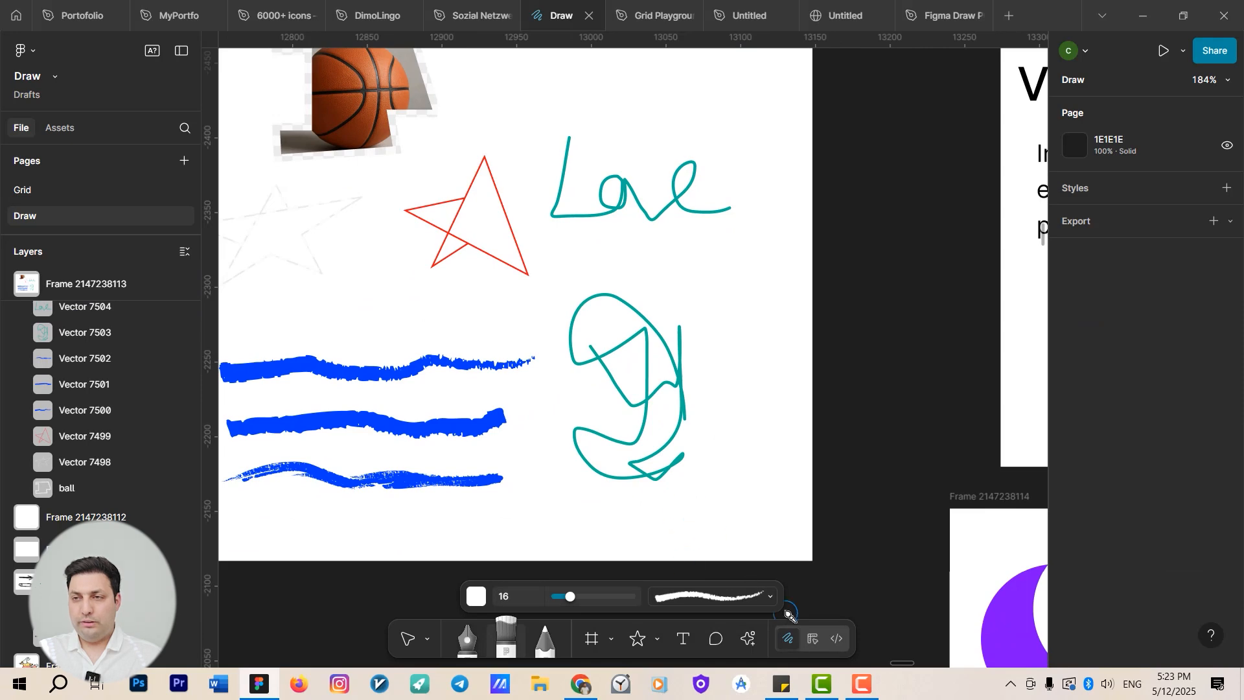
click(768, 596)
scroll(752, 520, down, 8)
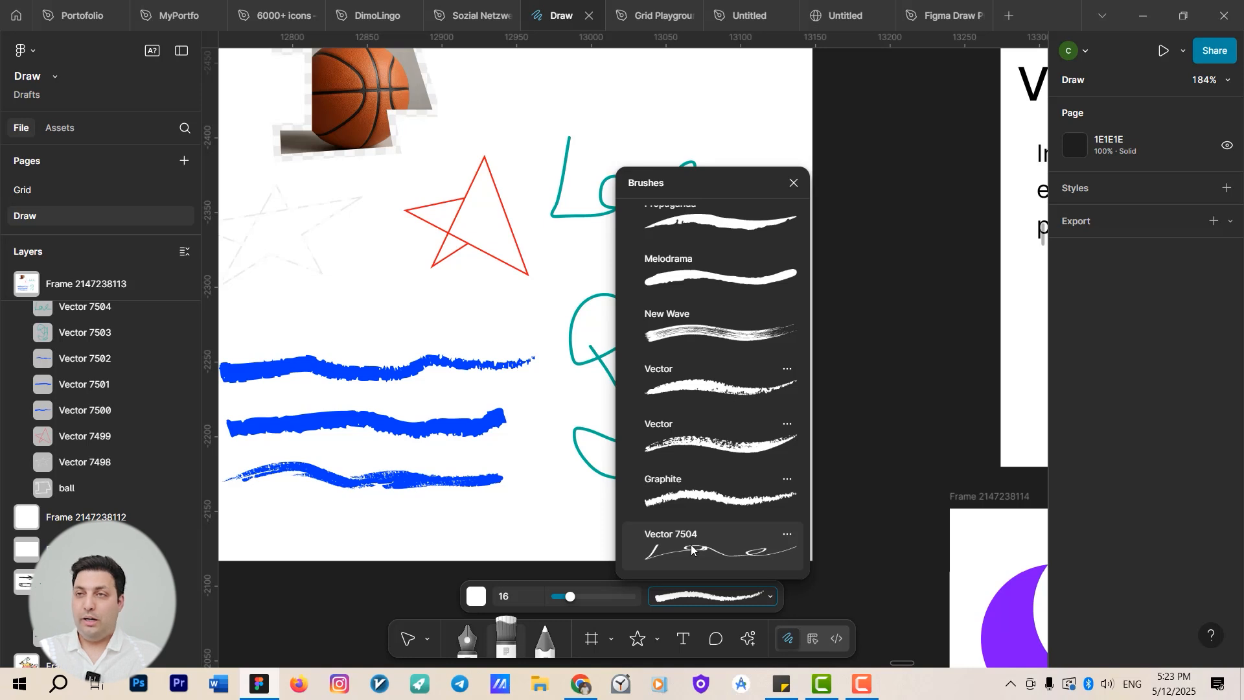
click(690, 550)
mouse_move(466, 103)
mouse_down()
mouse_move(672, 110)
mouse_move(483, 117)
mouse_up()
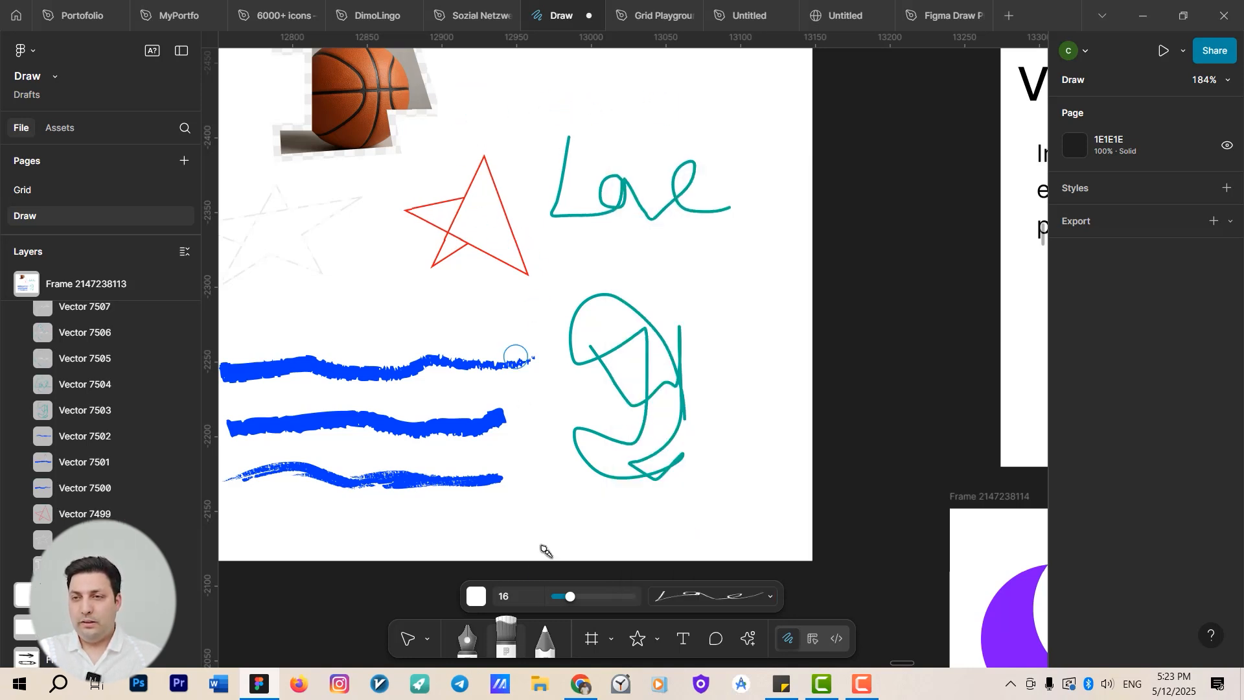
click(477, 596)
click(559, 247)
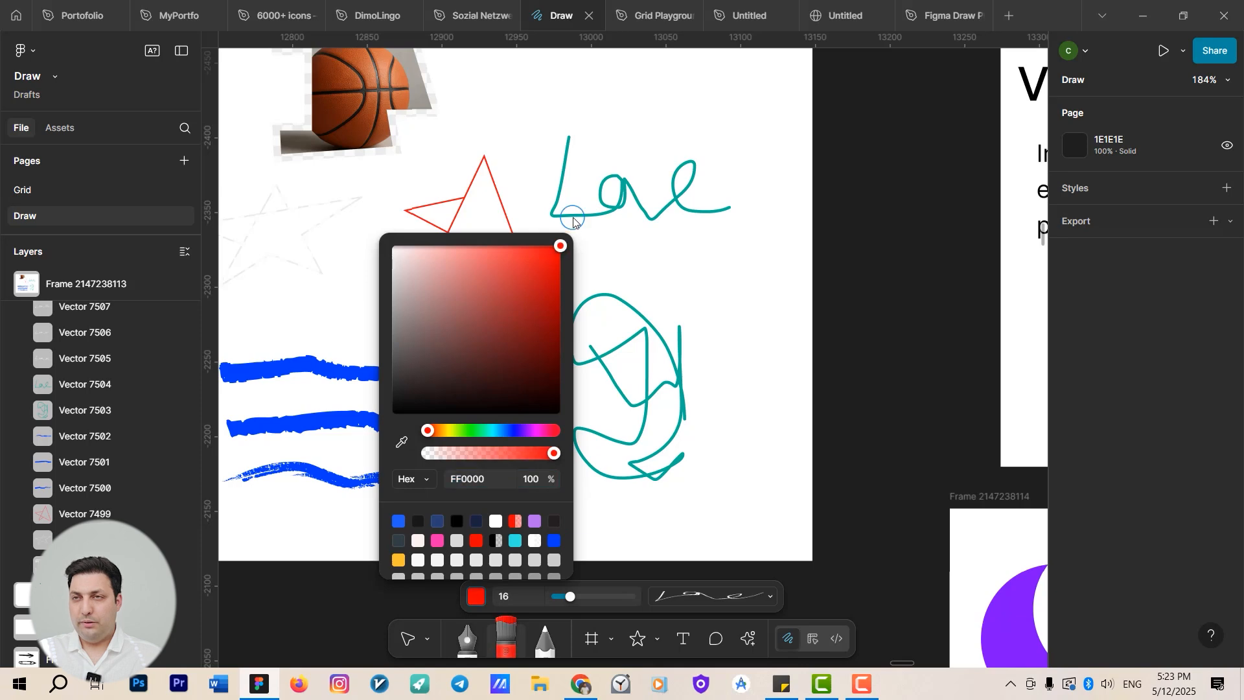
Paint several red "Love" strokes around the frame with the custom brush.
click(515, 94)
mouse_move(525, 83)
mouse_down()
mouse_move(689, 110)
mouse_move(742, 140)
mouse_up()
mouse_move(624, 275)
mouse_down()
mouse_move(746, 282)
mouse_move(755, 330)
mouse_up()
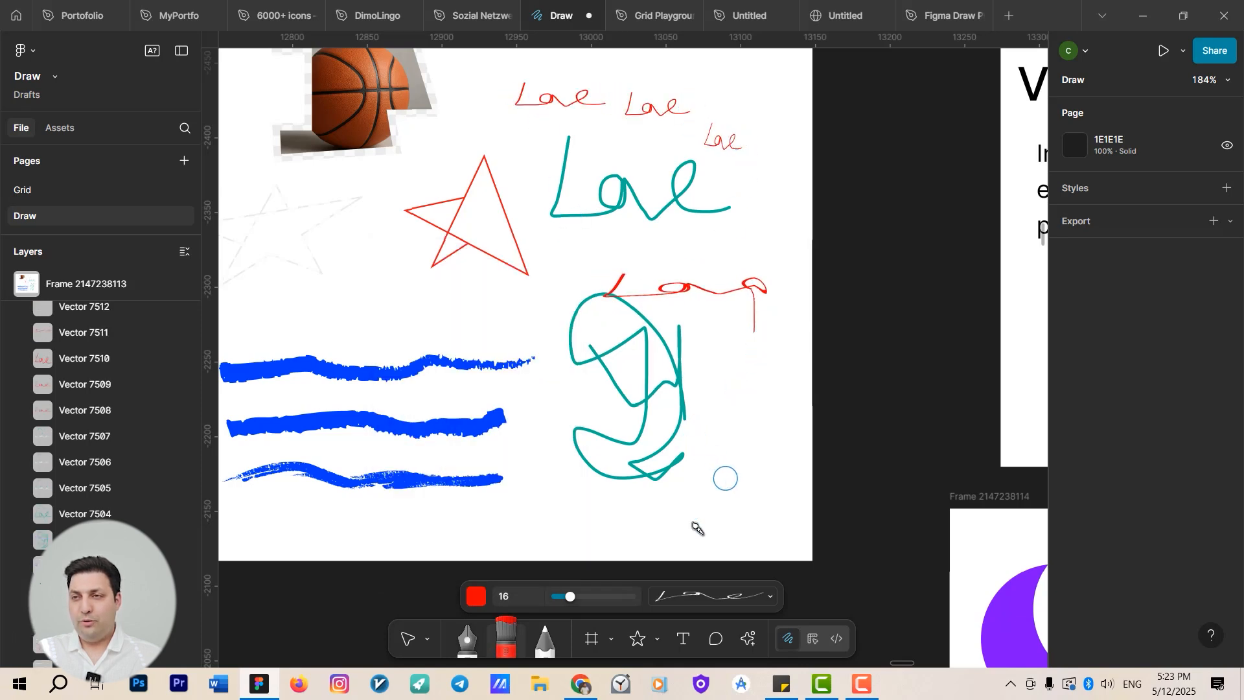
mouse_move(732, 485)
mouse_down()
mouse_move(690, 518)
mouse_move(638, 522)
mouse_move(111, 441)
mouse_up()
scroll(705, 480, down, 5)
key(v)
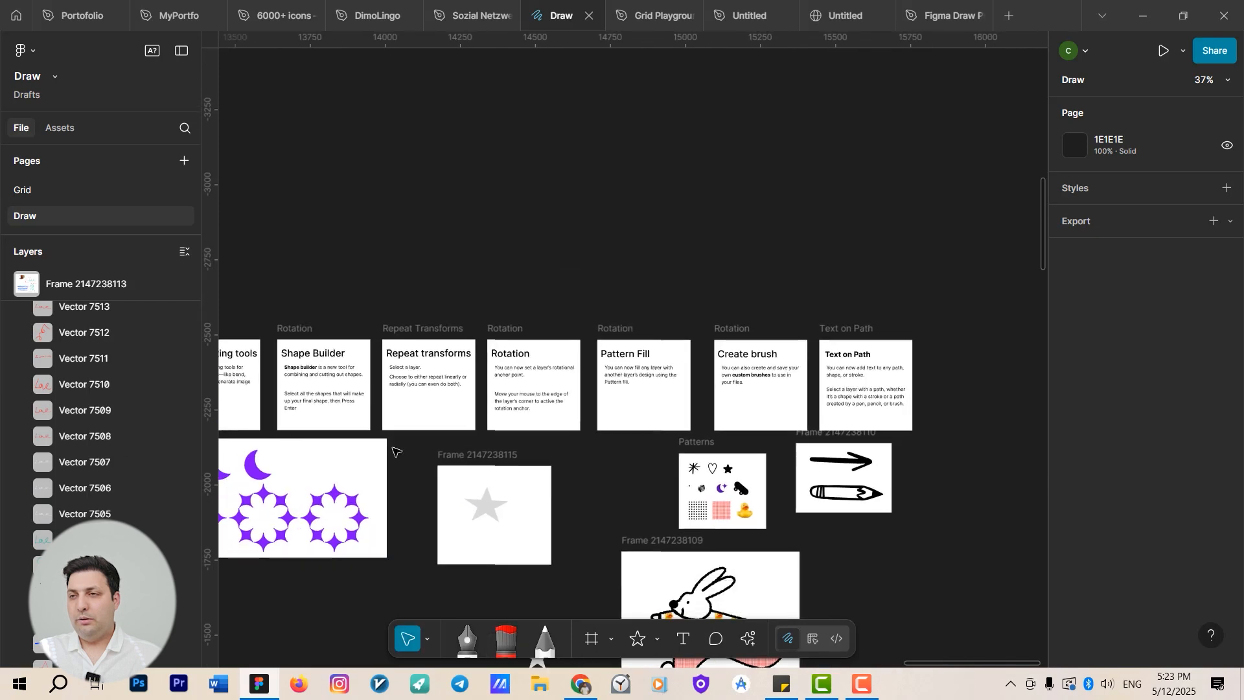
Turn the pencil drawing in the arrow-and-pencil frame into a stretch brush.
drag(982, 242, 765, 435)
scroll(702, 119, down, 4)
scroll(661, 471, up, 6)
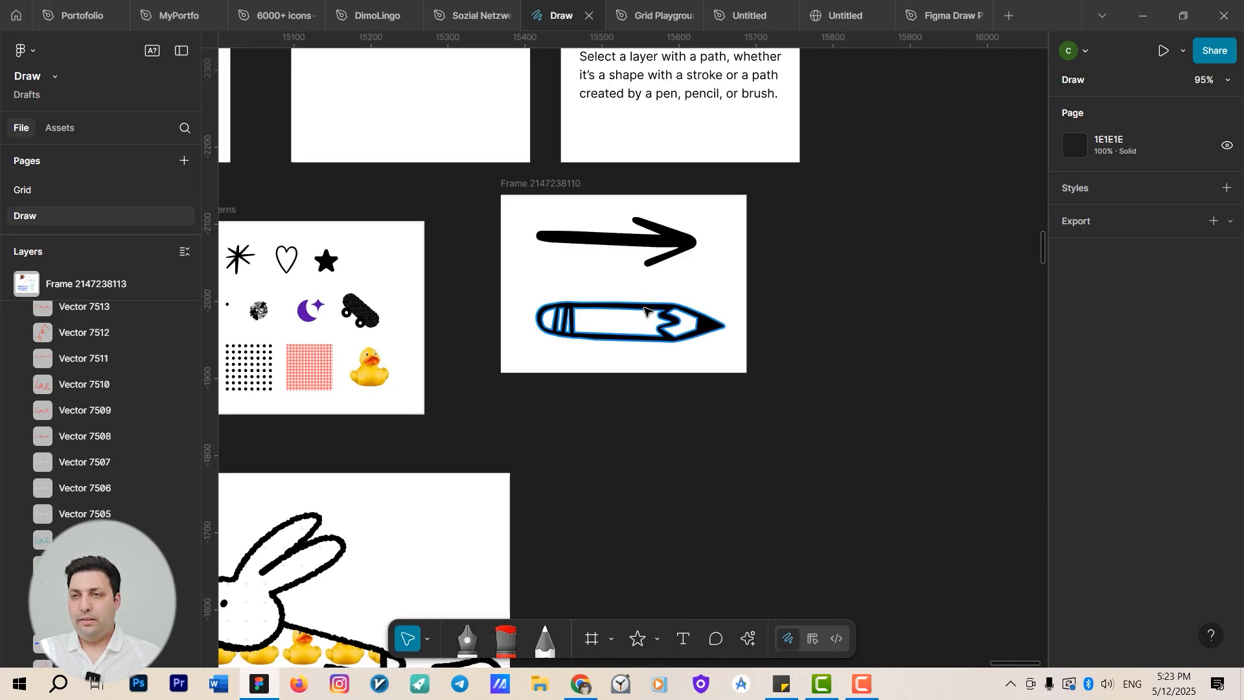
click(645, 311)
right_click(645, 311)
mouse_move(729, 428)
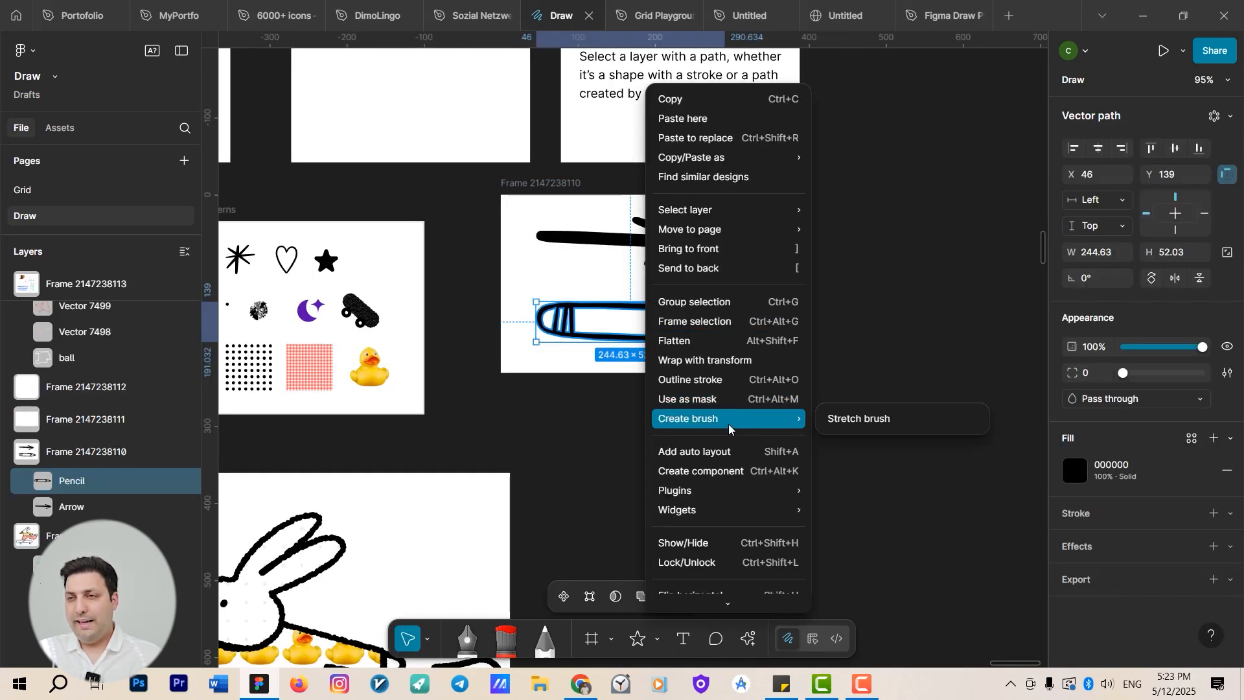
click(845, 425)
scroll(669, 438, down, 3)
drag(669, 439, 775, 238)
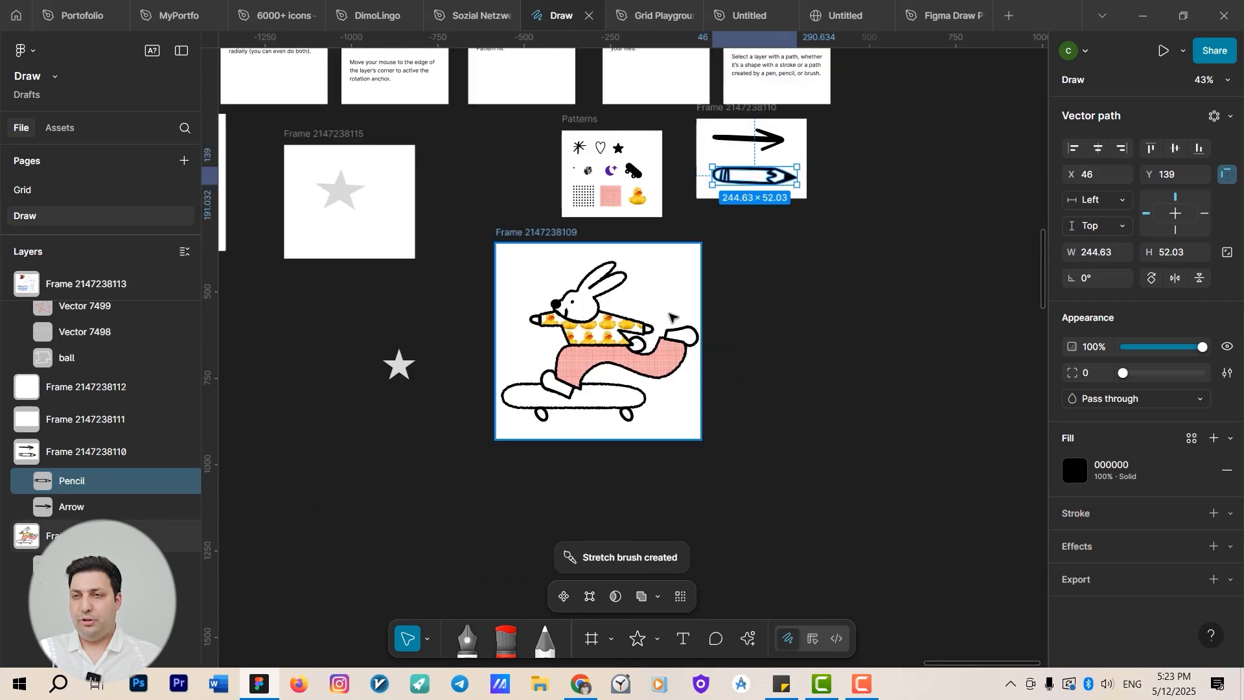
Draw a new empty frame about 513 × 357 beside the rabbit frame.
scroll(543, 364, up, 3)
drag(543, 364, 479, 363)
click(575, 283)
key(f)
drag(510, 217, 845, 451)
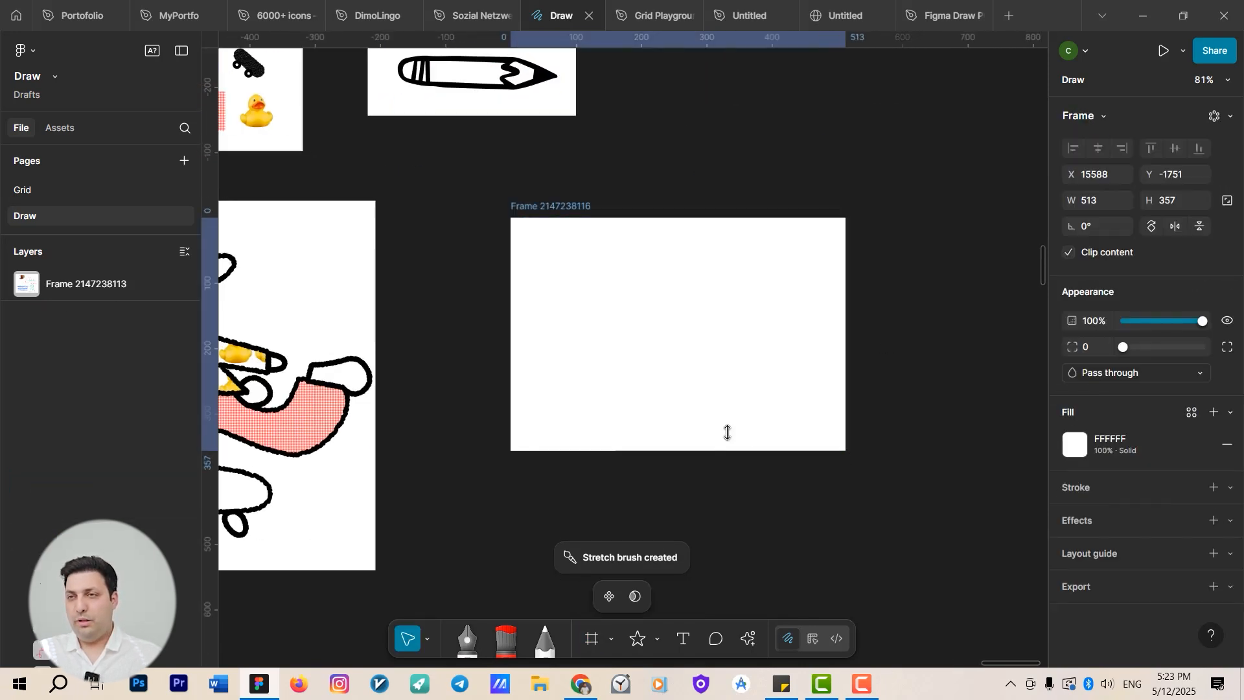
key(f)
key(v)
Choose the pencil brush and paint four red pencil strokes inside the new frame.
click(507, 640)
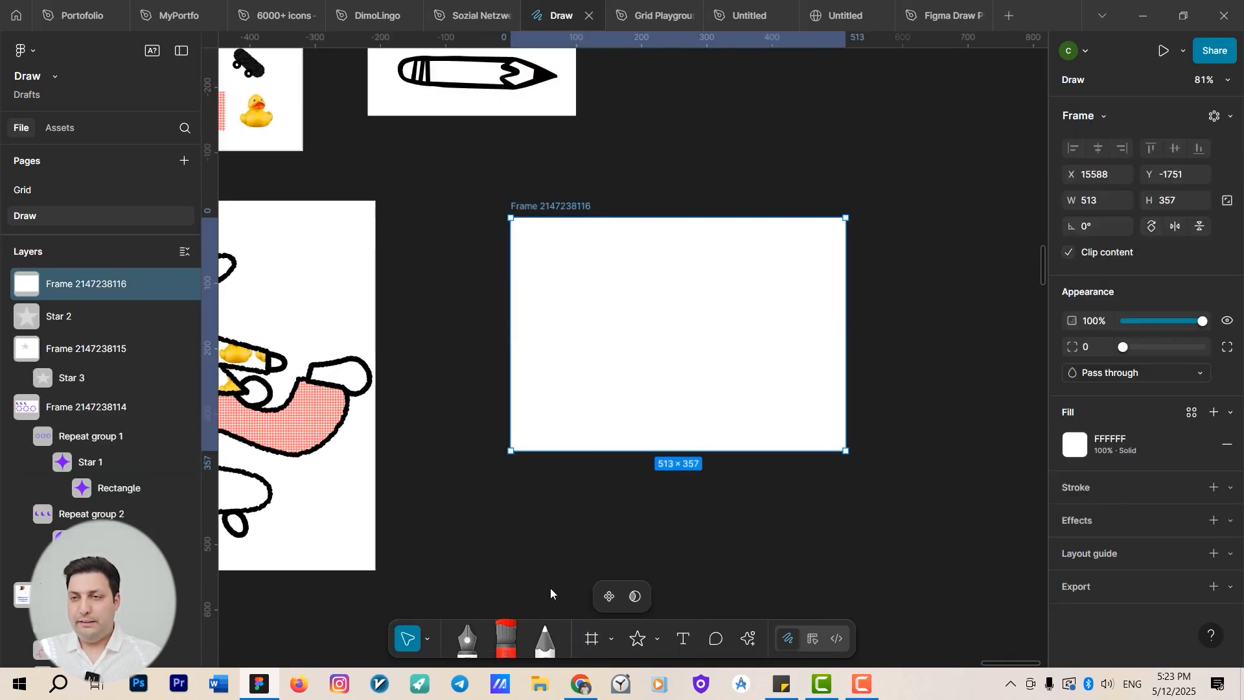
click(745, 596)
click(703, 550)
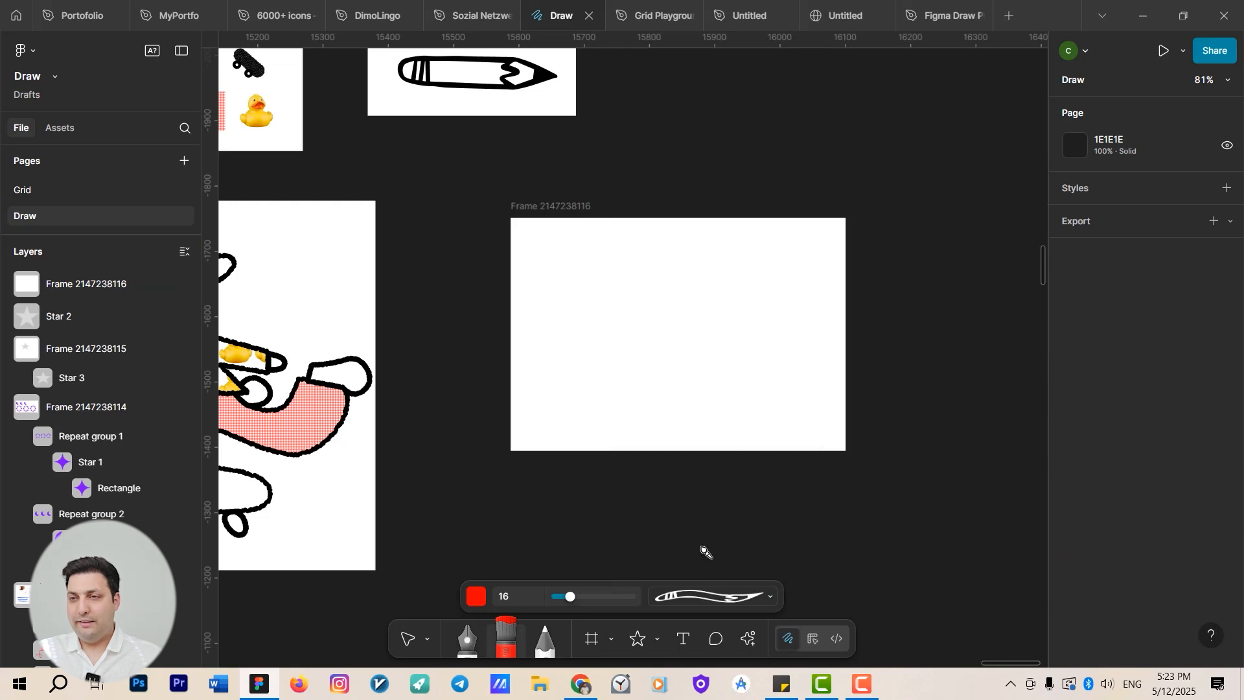
click(563, 267)
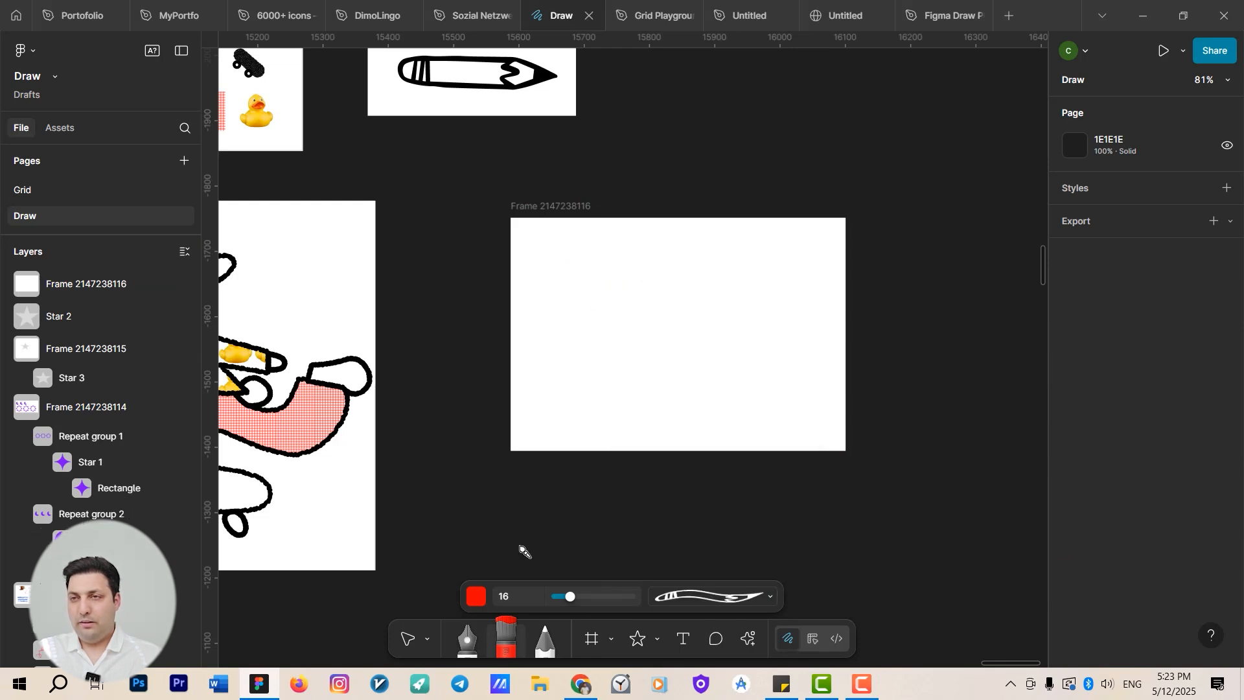
drag(636, 325, 738, 320)
drag(586, 266, 669, 267)
drag(541, 384, 737, 396)
drag(770, 358, 812, 268)
scroll(795, 368, down, 5)
scroll(682, 405, up, 3)
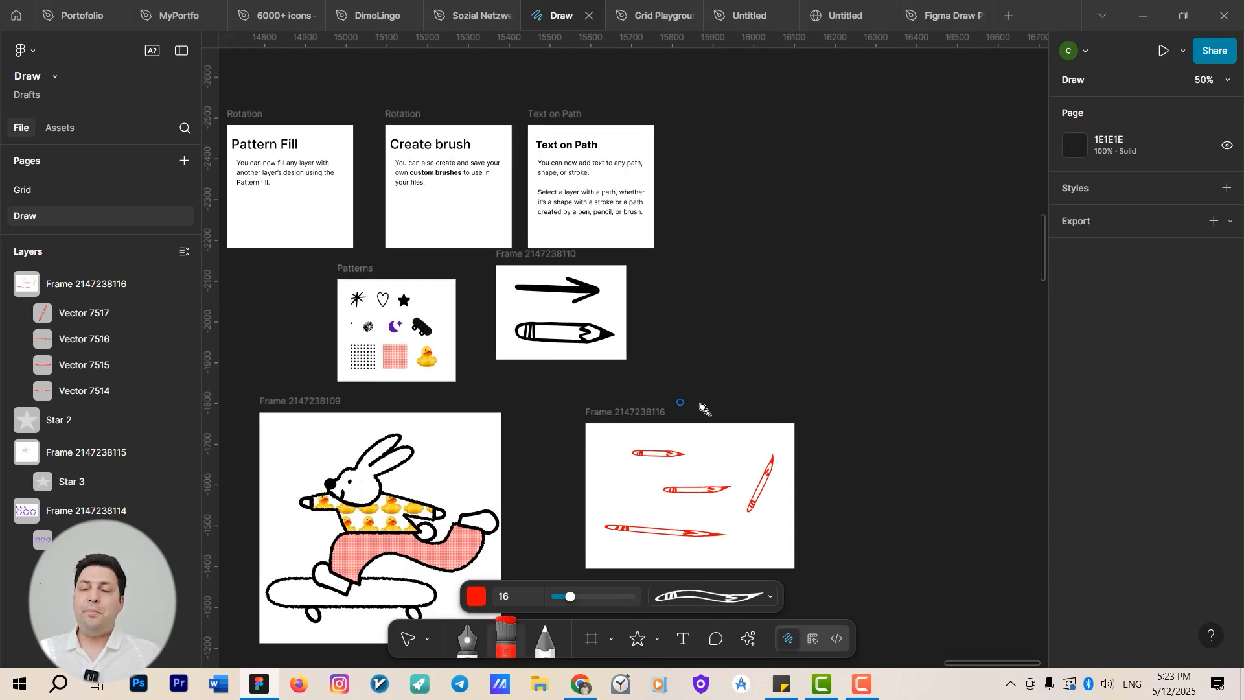
scroll(730, 494, up, 5)
Draw a frame about 263 × 232 and an ellipse about 133 × 128 inside it.
key(f)
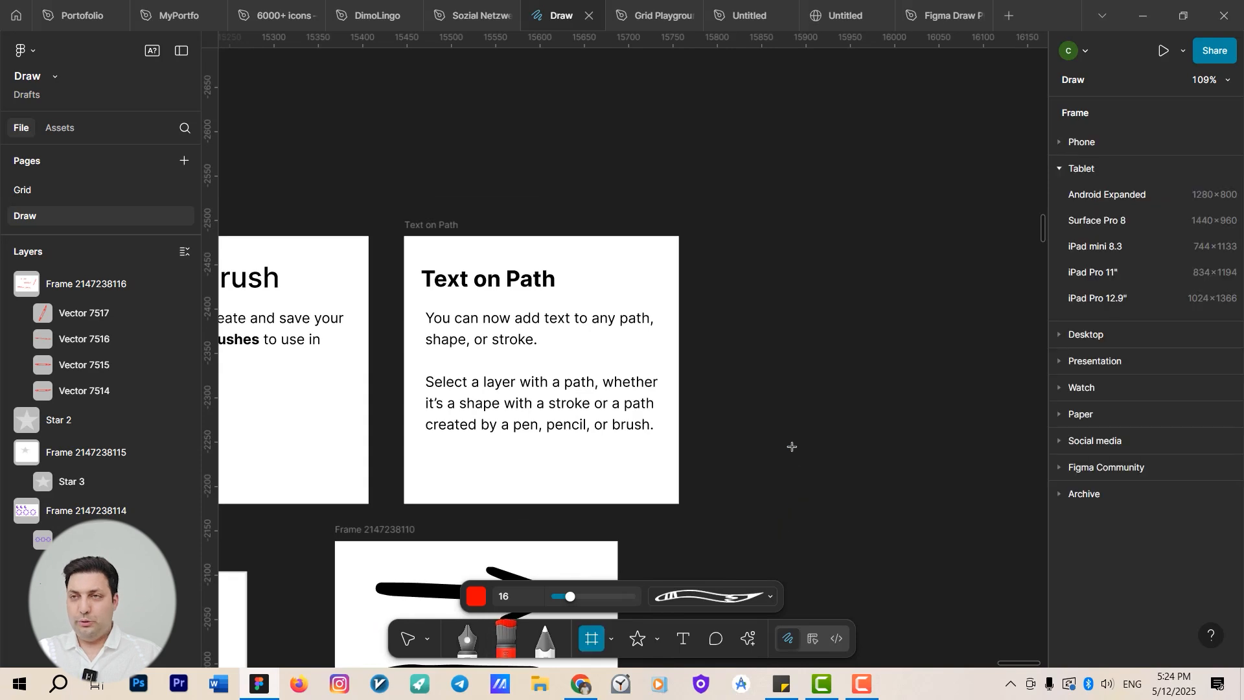
drag(702, 181, 933, 386)
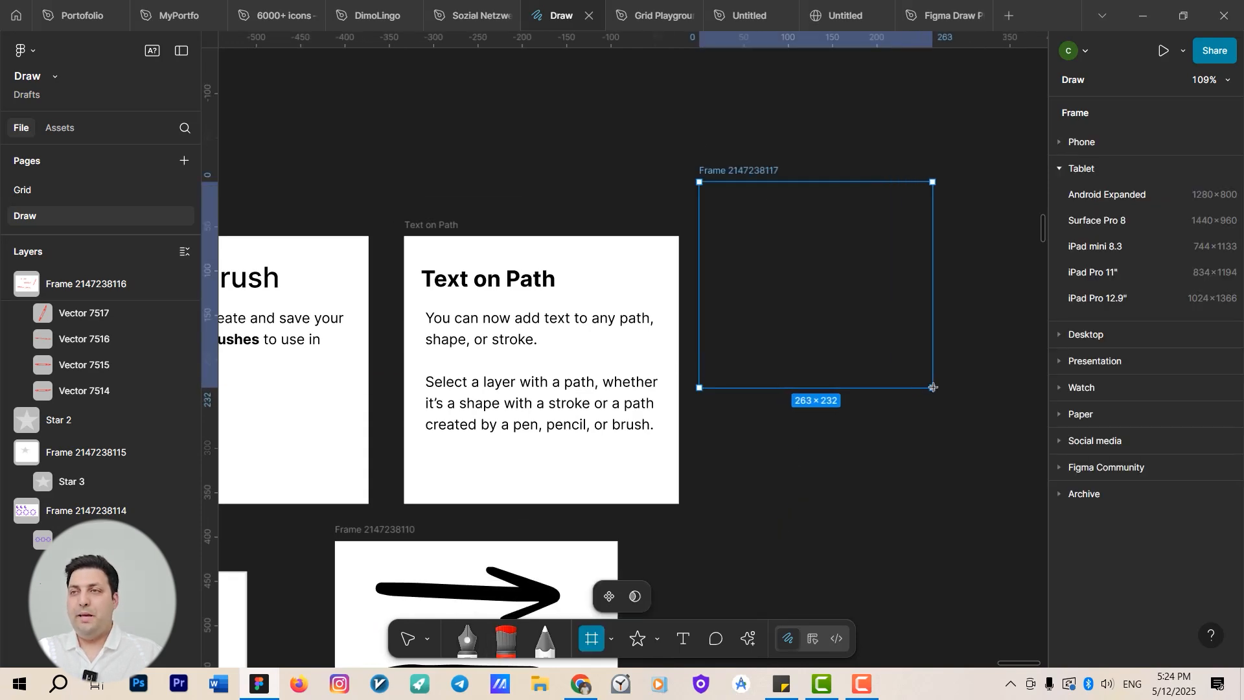
scroll(907, 504, up, 2)
key(o)
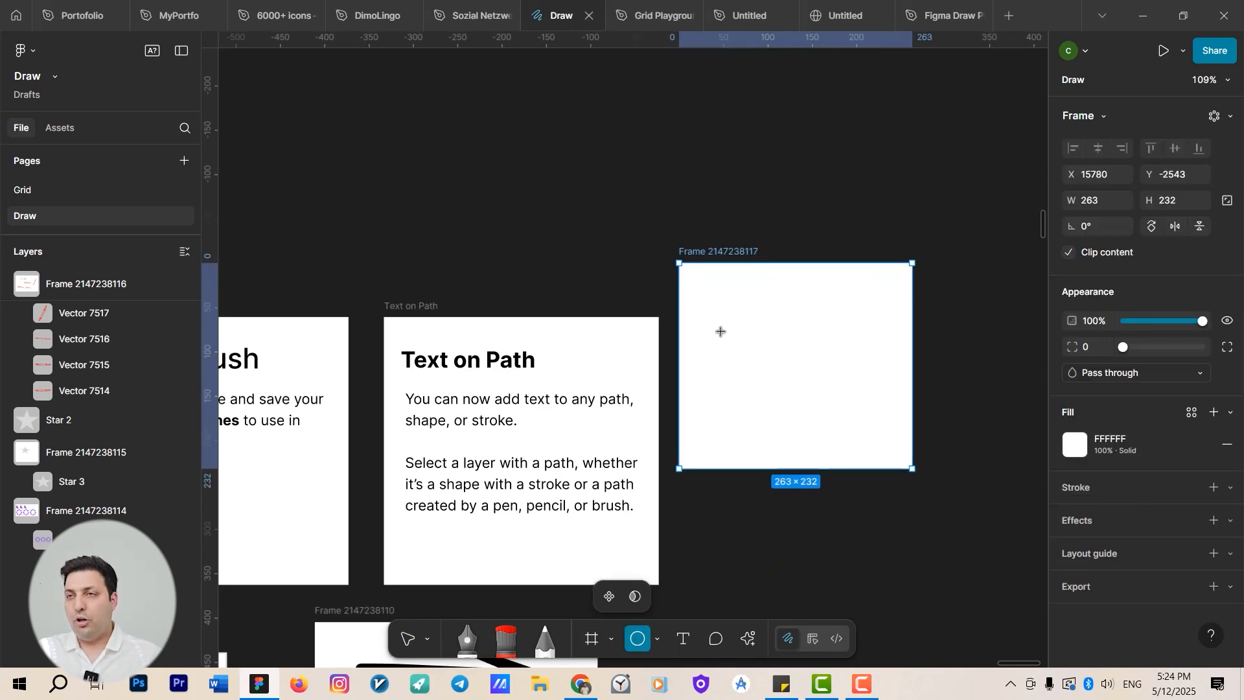
drag(715, 317, 834, 430)
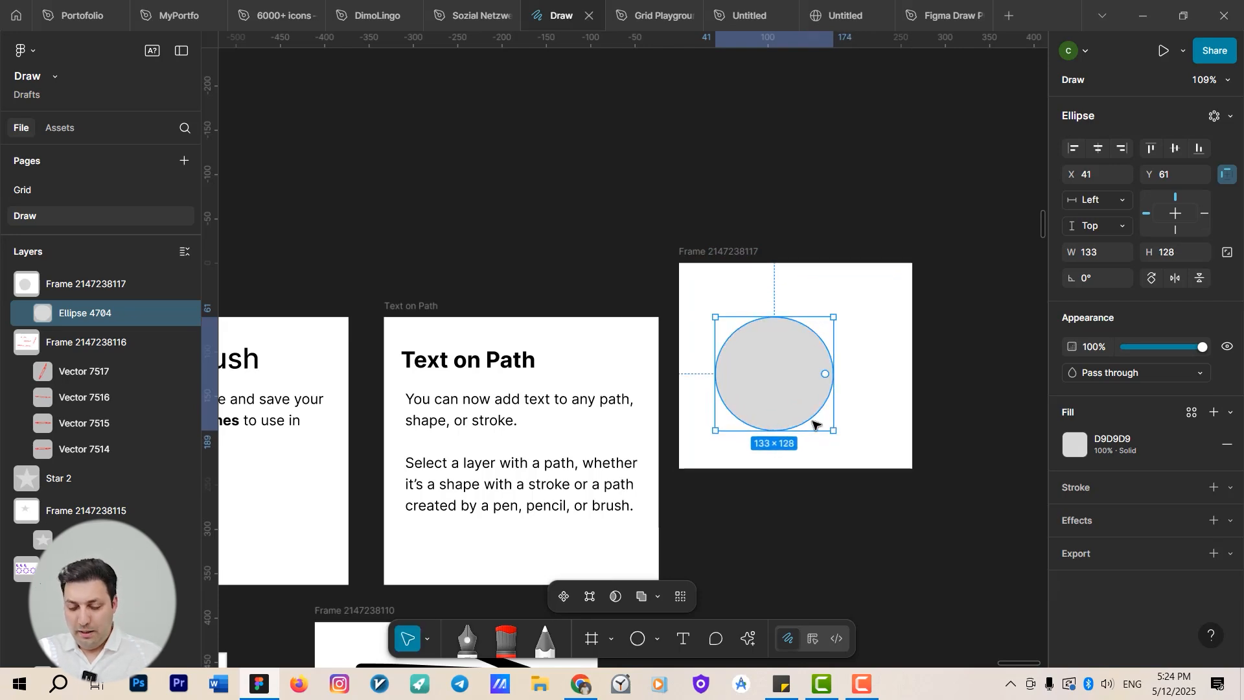
Try to add text along the ellipse's outline with the Text tool, entering a single backtick.
key(t)
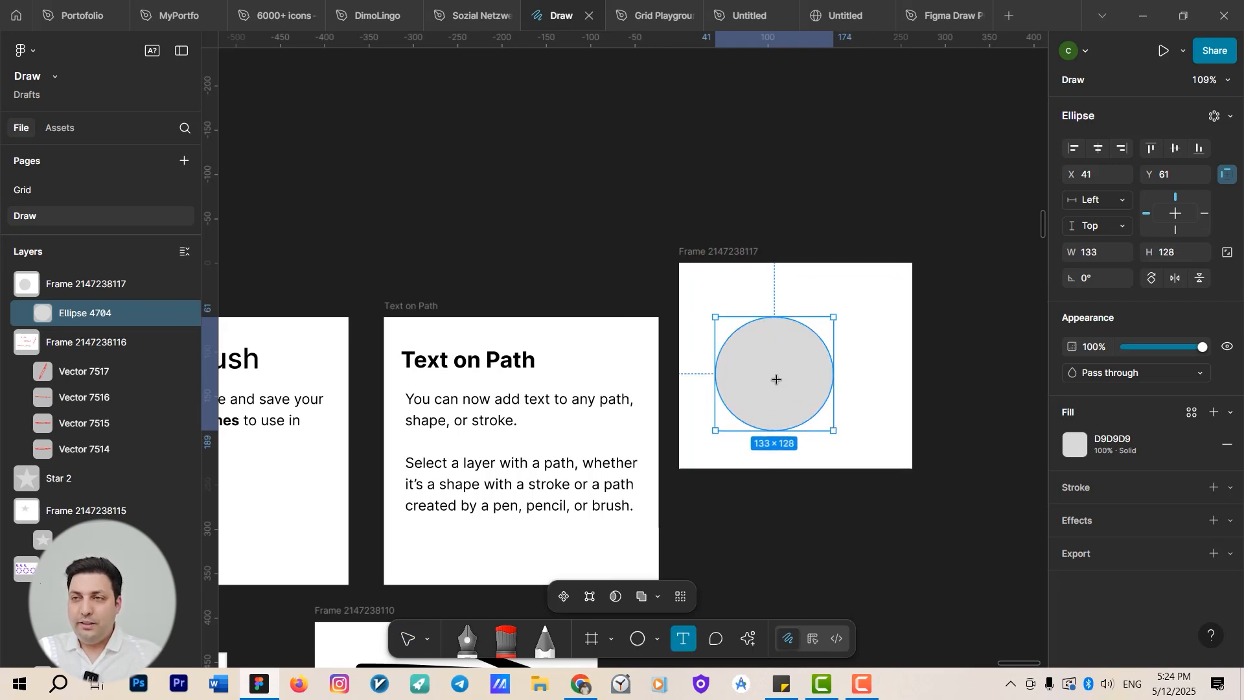
scroll(783, 327, up, 10)
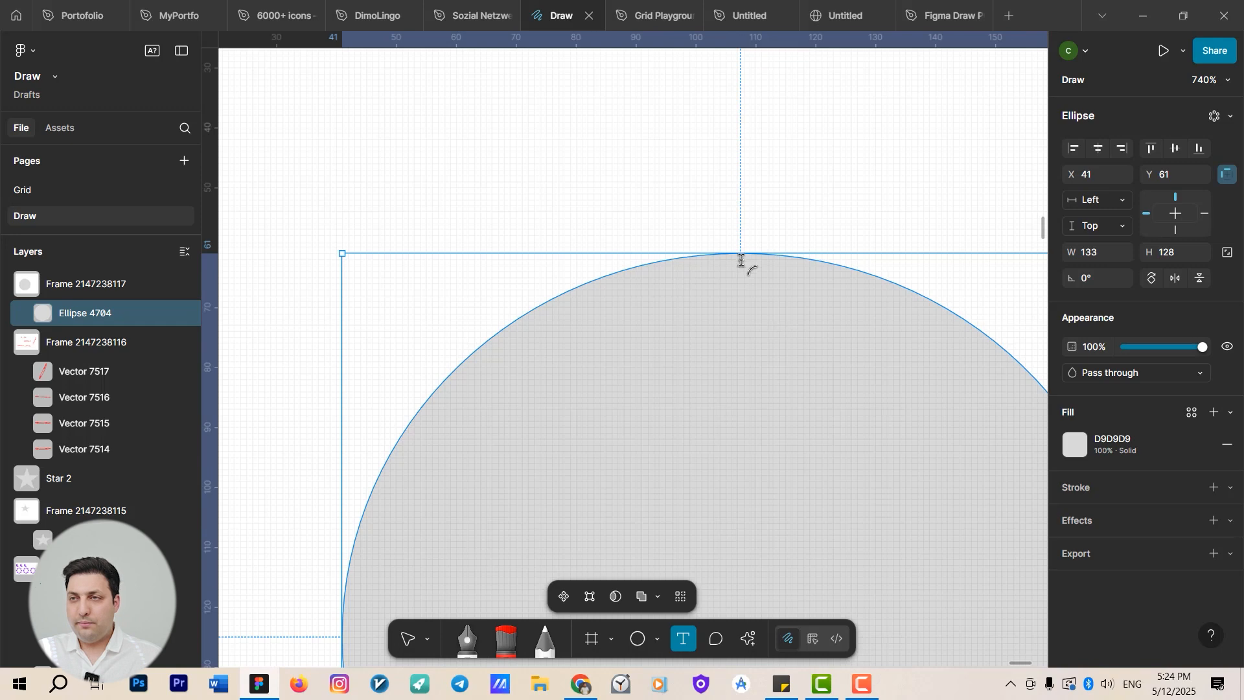
click(743, 266)
scroll(743, 296, down, 5)
key(Escape)
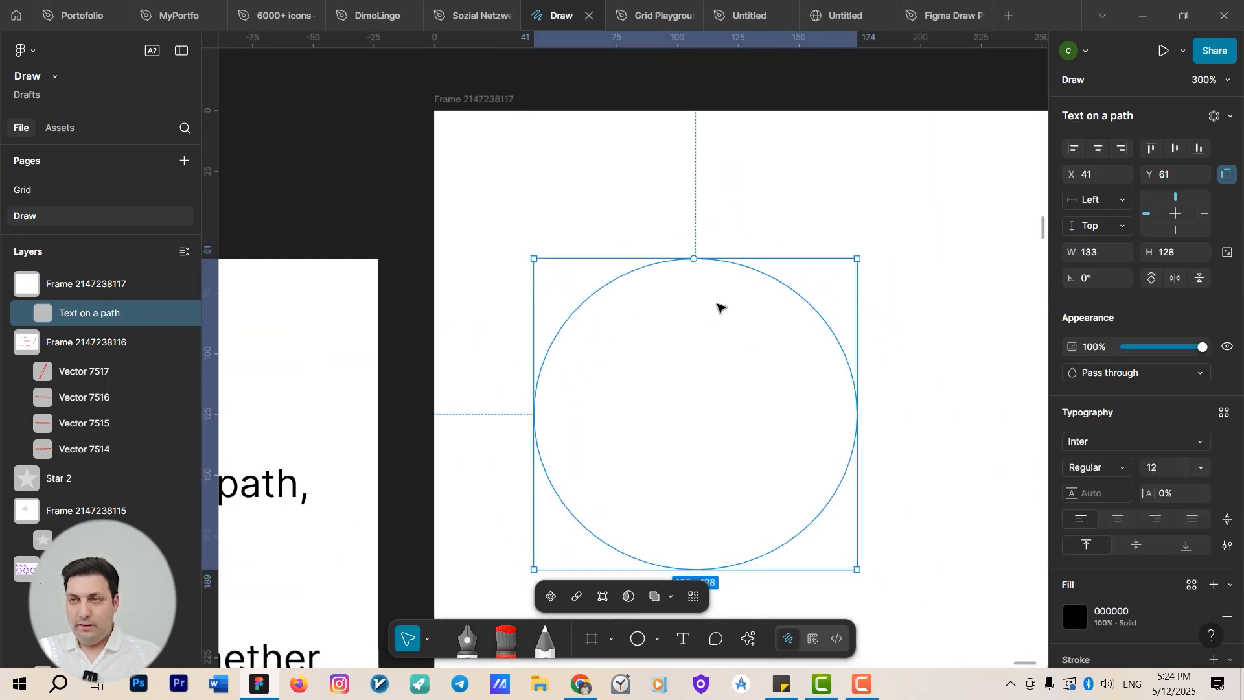
double_click(740, 314)
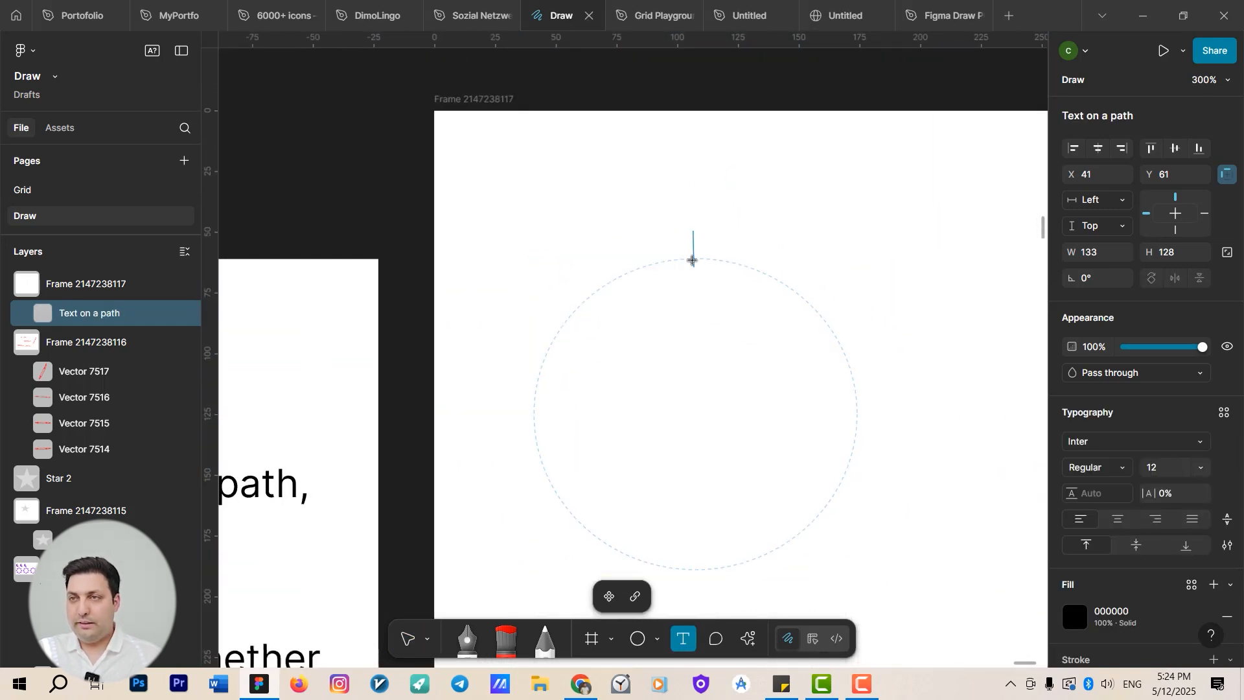
text(`)
key(Escape)
key(Escape)
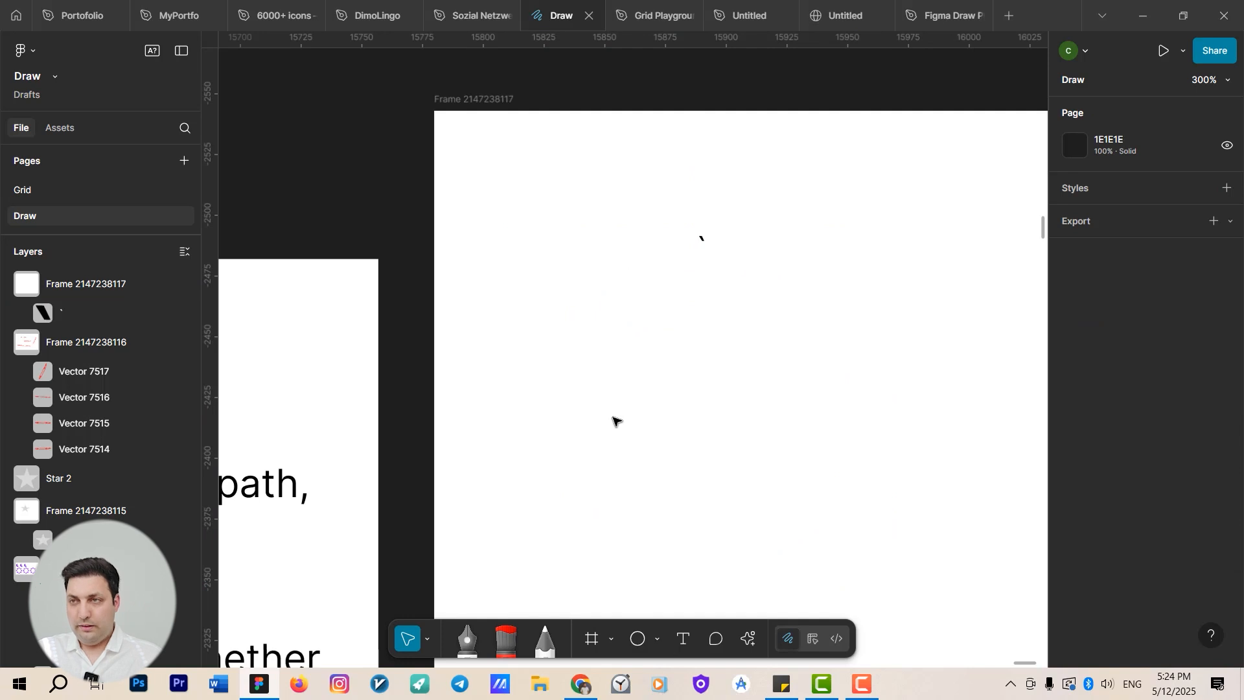
Draw another ellipse about 87 × 86 in the frame.
scroll(712, 324, down, 5)
key(o)
scroll(703, 541, up, 4)
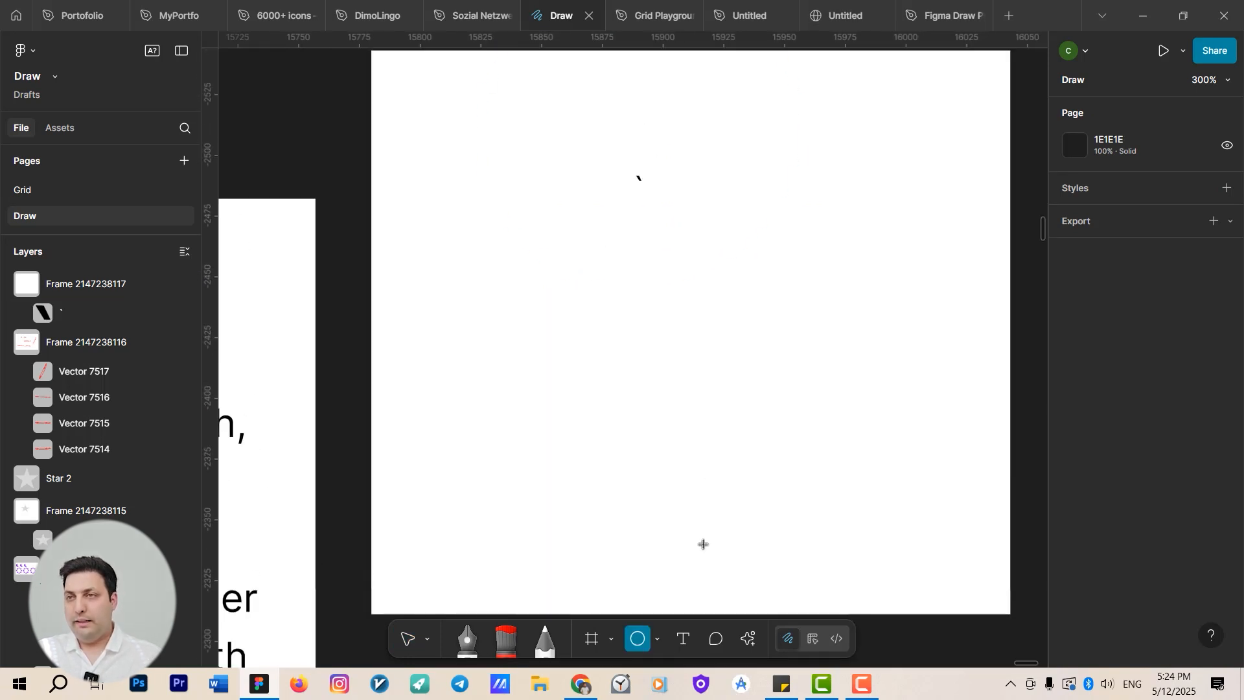
scroll(623, 370, down, 3)
drag(622, 369, 733, 480)
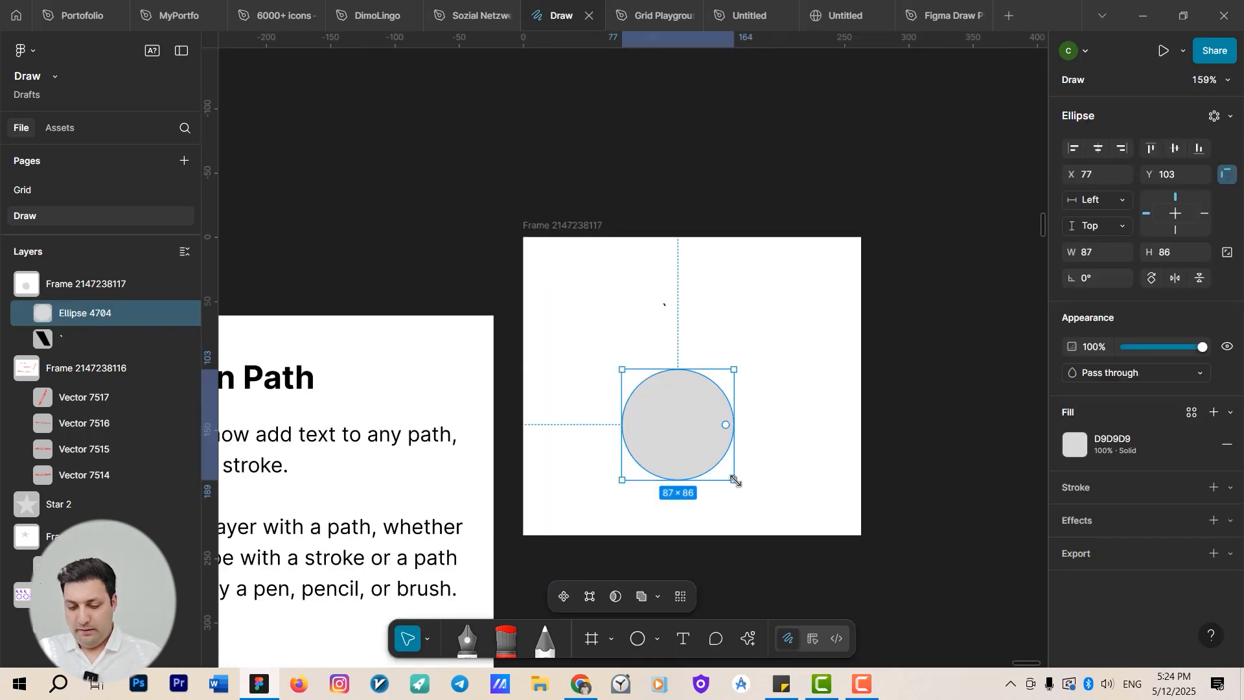
Add text on the ellipse's path reading "askjhasdflkhas;dflkhSDFLK;Hsdflk;h;DFLKH;fkh".
key(t)
scroll(690, 405, up, 5)
click(679, 335)
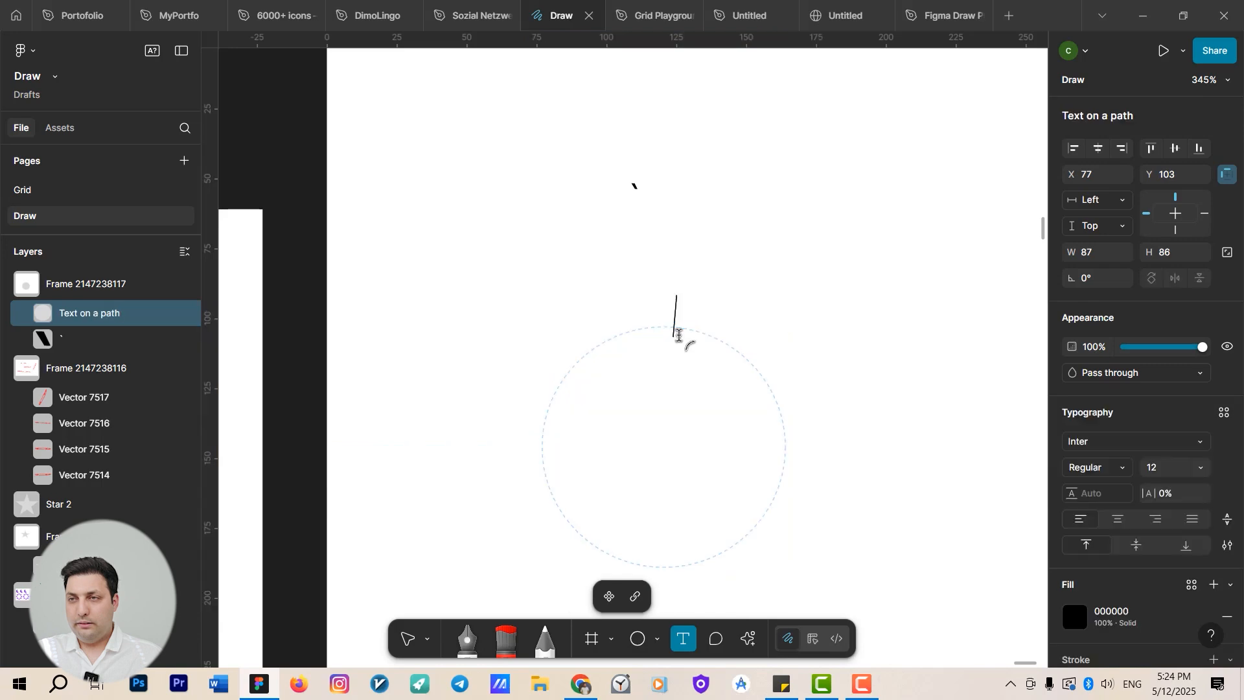
text(askjhasdflkhas;dflkhSDFLK;Hs)
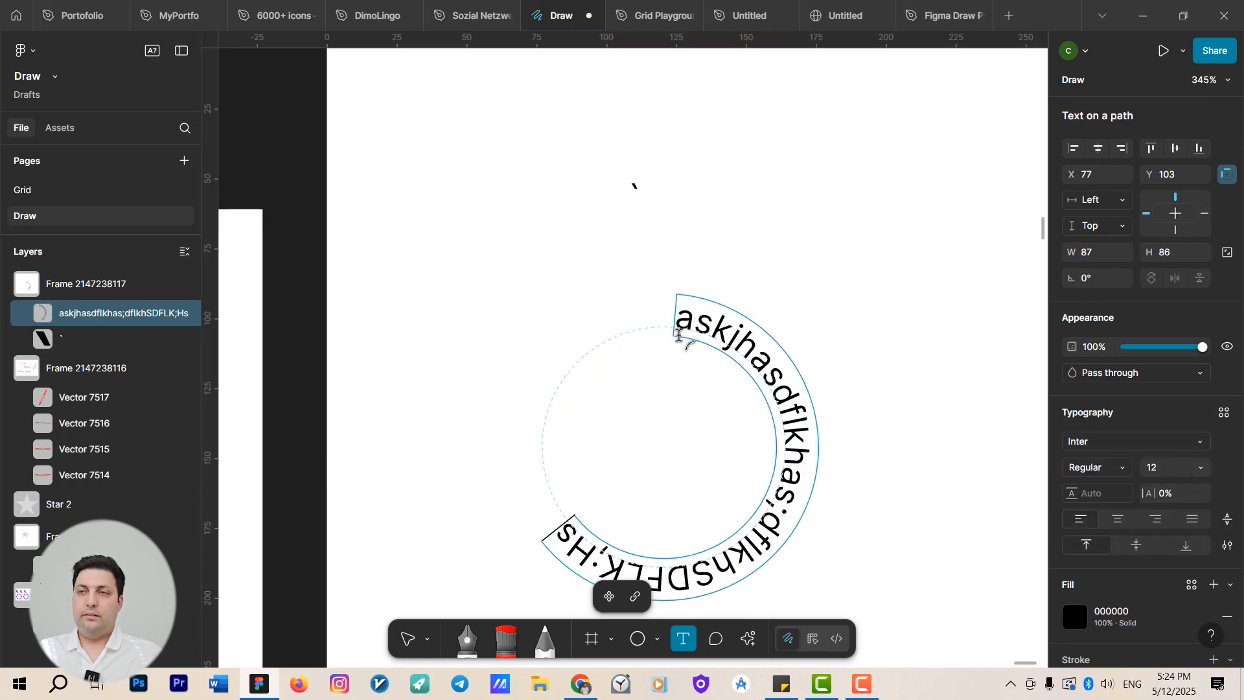
text(dflk;h;DFLKH;fkh)
key(Escape)
scroll(678, 335, down, 10)
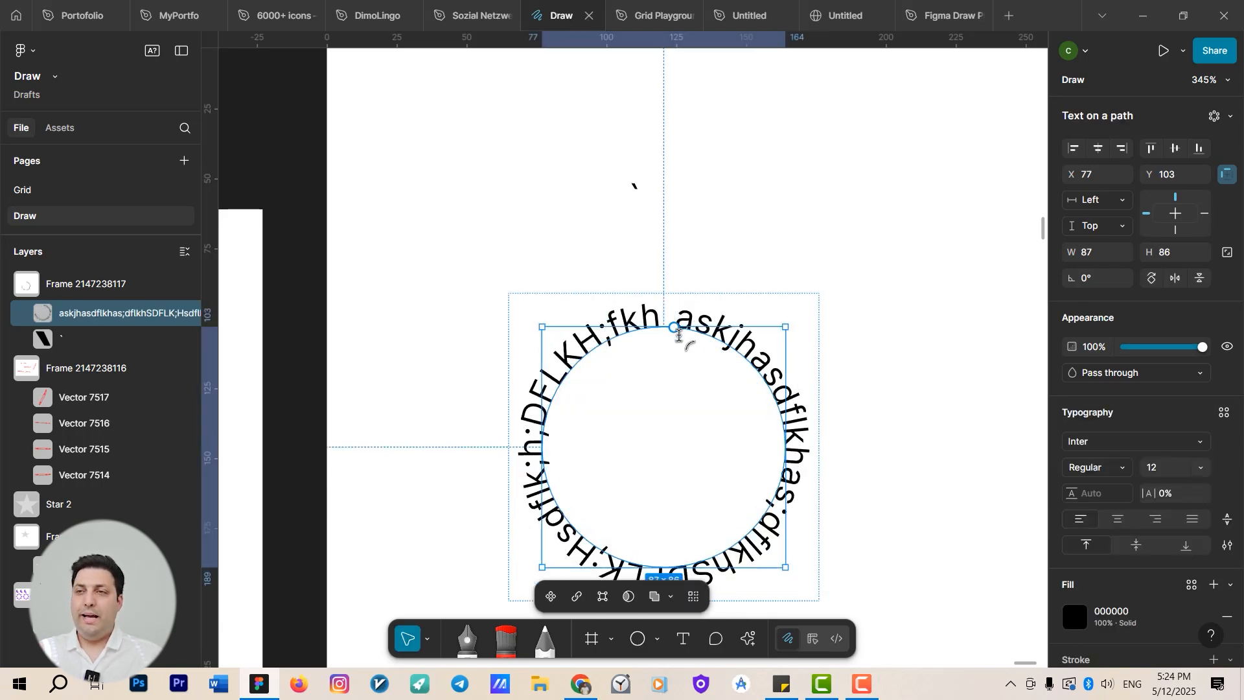
scroll(749, 393, left, 10)
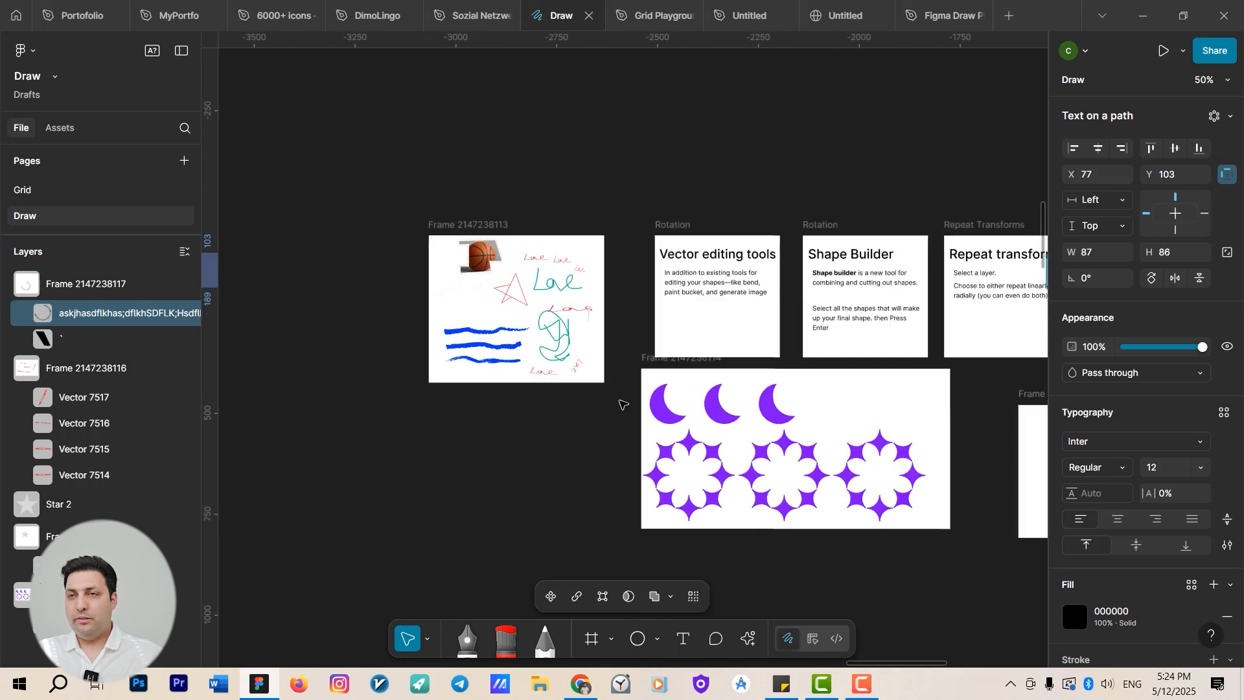
scroll(598, 380, up, 10)
scroll(598, 380, up, 3)
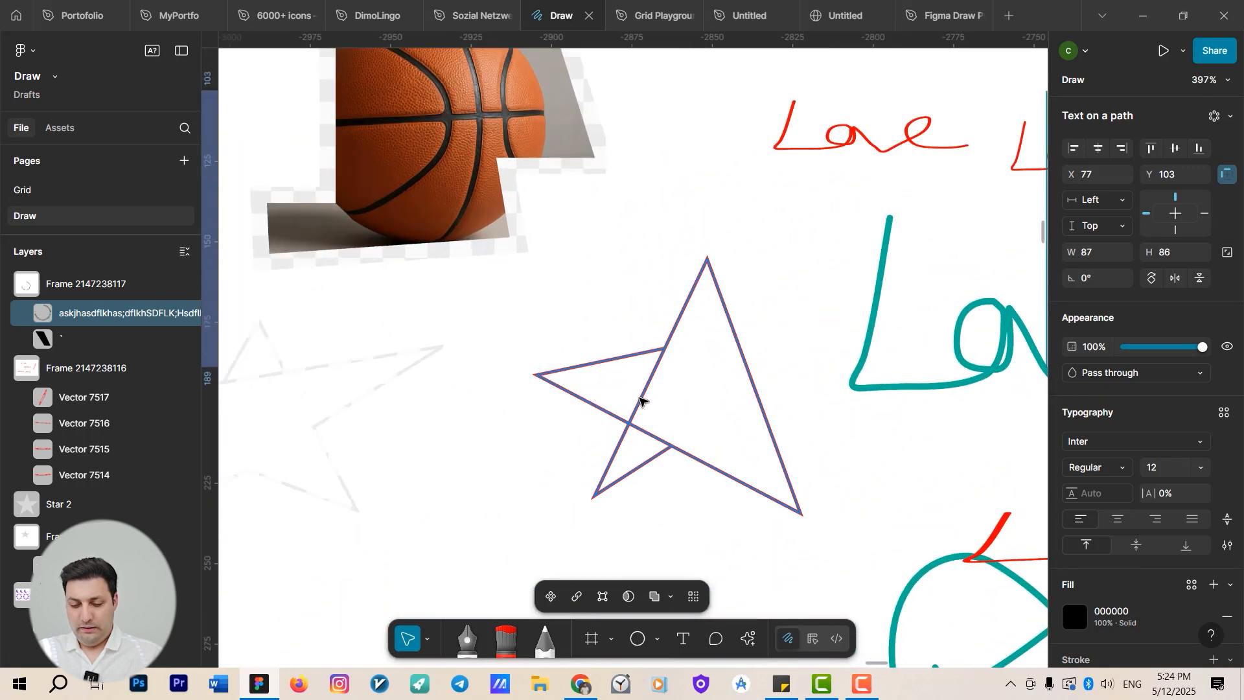
Add text along the star's outline reading "sdlfjsadlfiusadofiuasdoifsadfjupasdoufps".
key(t)
click(667, 353)
text(sdlfj)
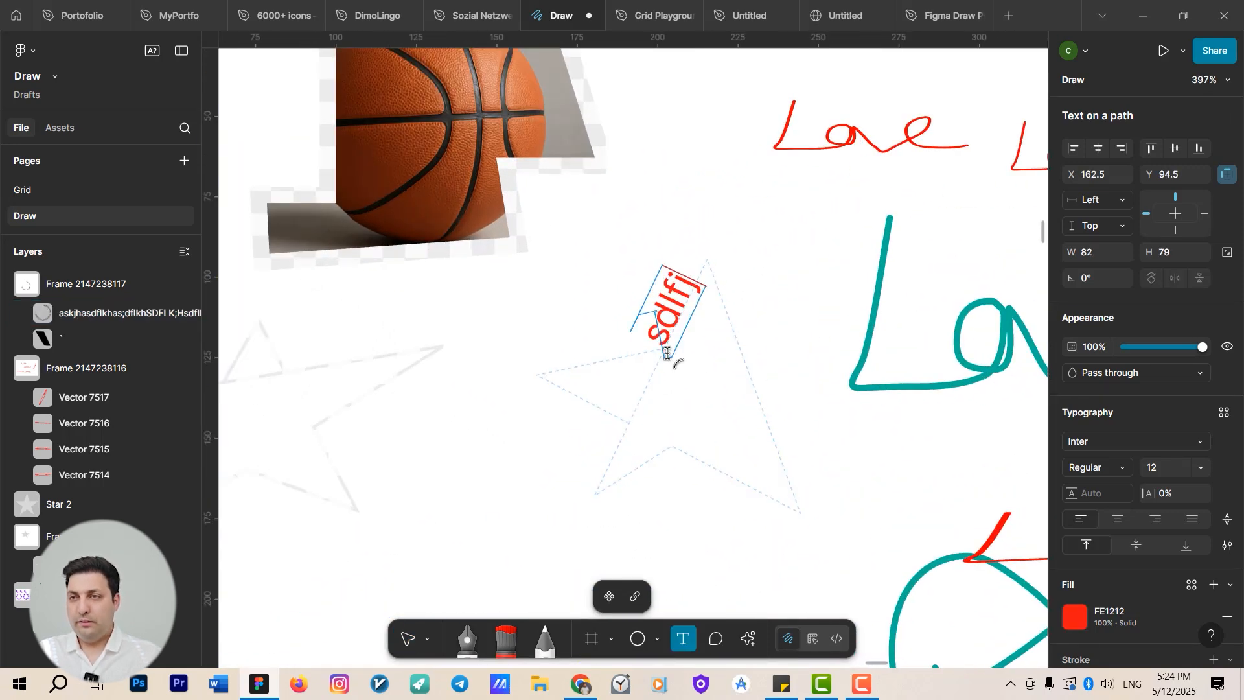
text(sadlfiusadofiuasdoifsadfjupasdoufps)
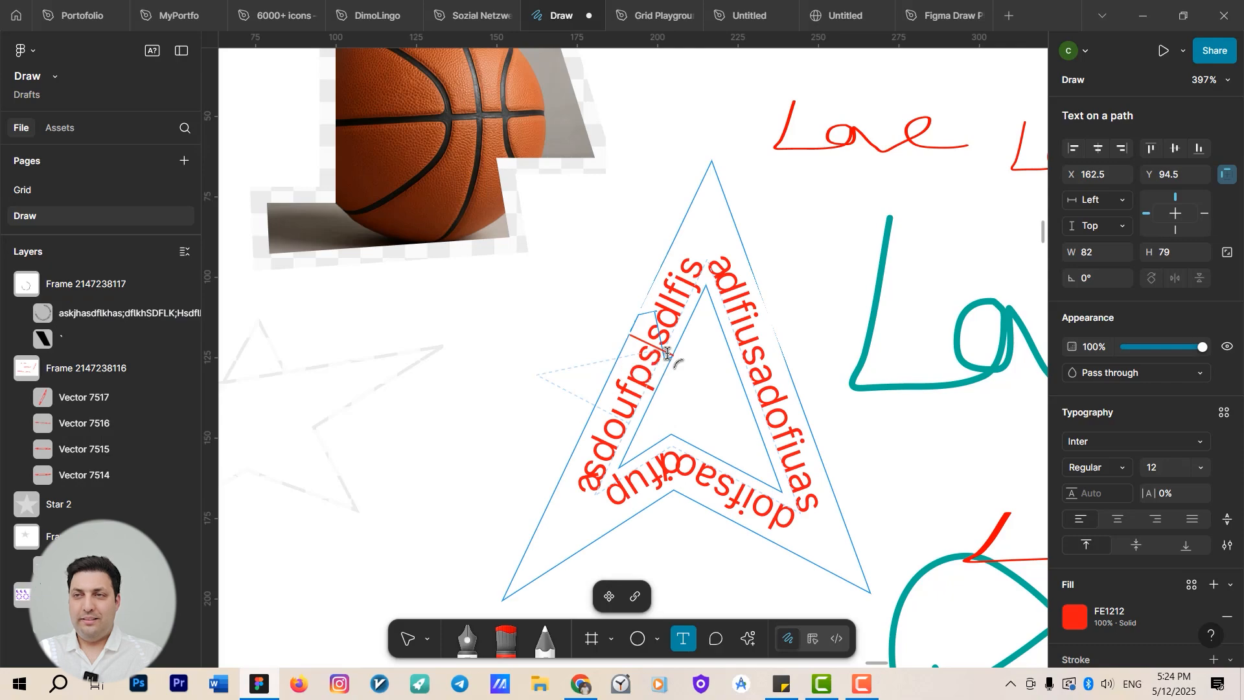
key(Escape)
scroll(489, 316, down, 10)
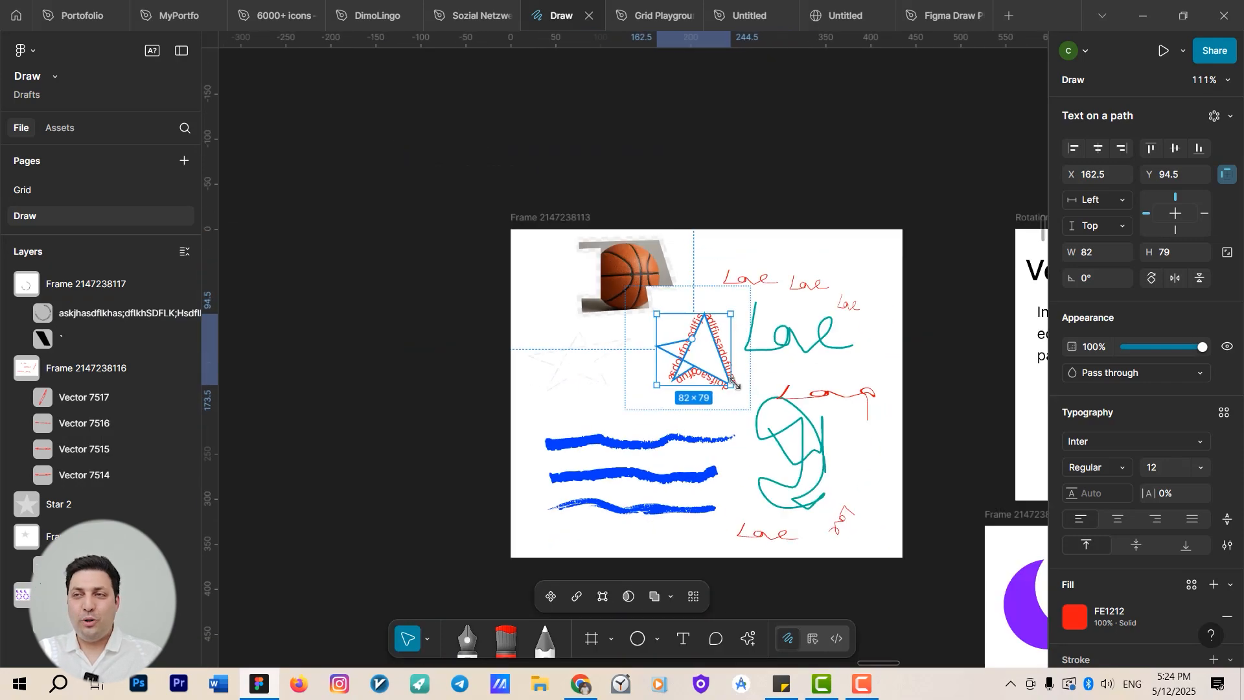
Examine the grid explanation text in the blue frame on the Grid page.
scroll(489, 316, down, 10)
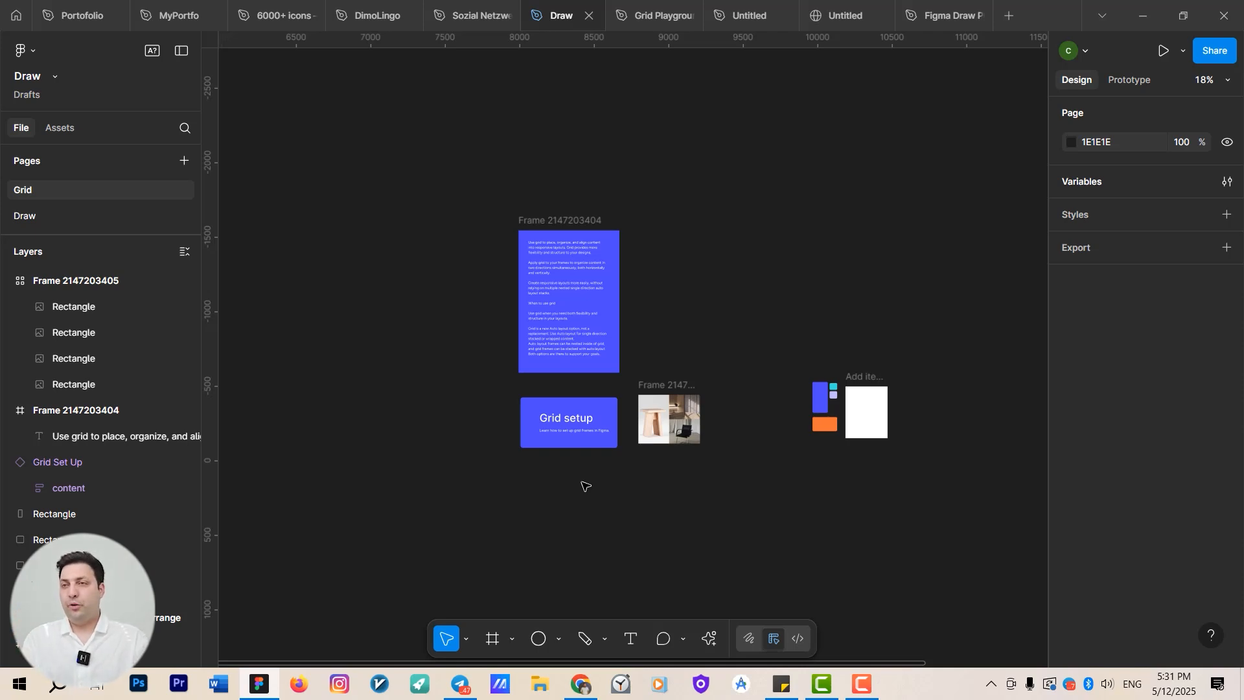
scroll(592, 270, up, 5)
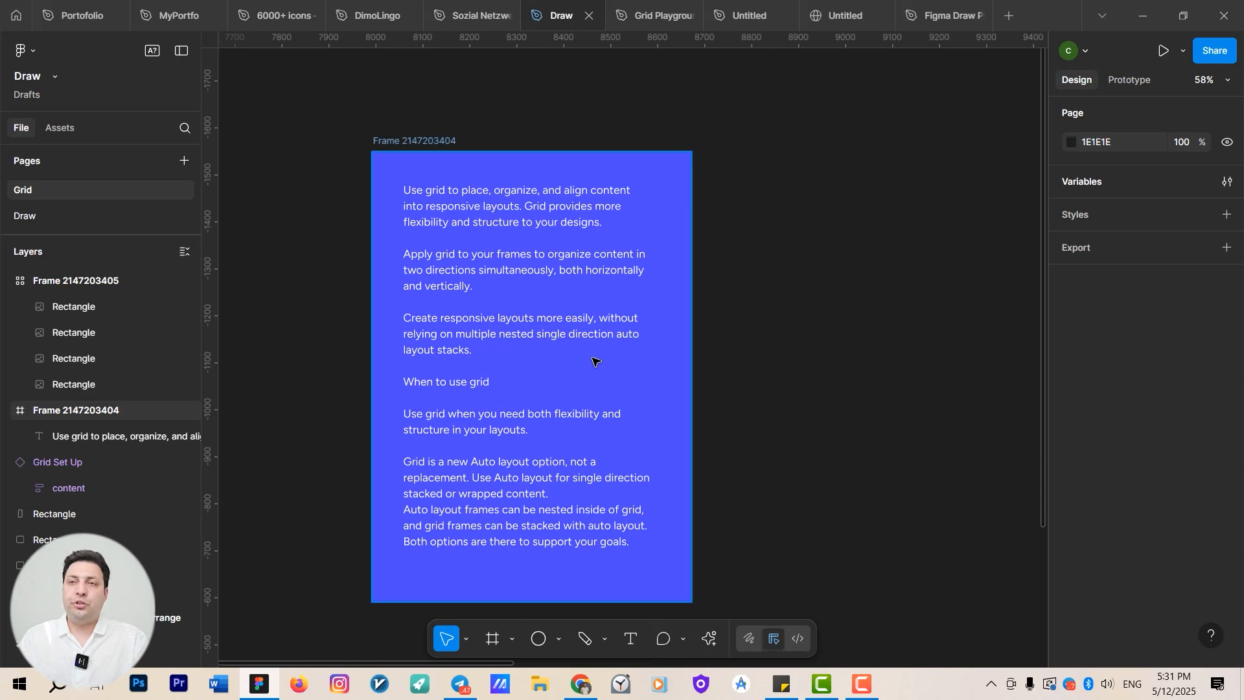
scroll(594, 361, up, 2)
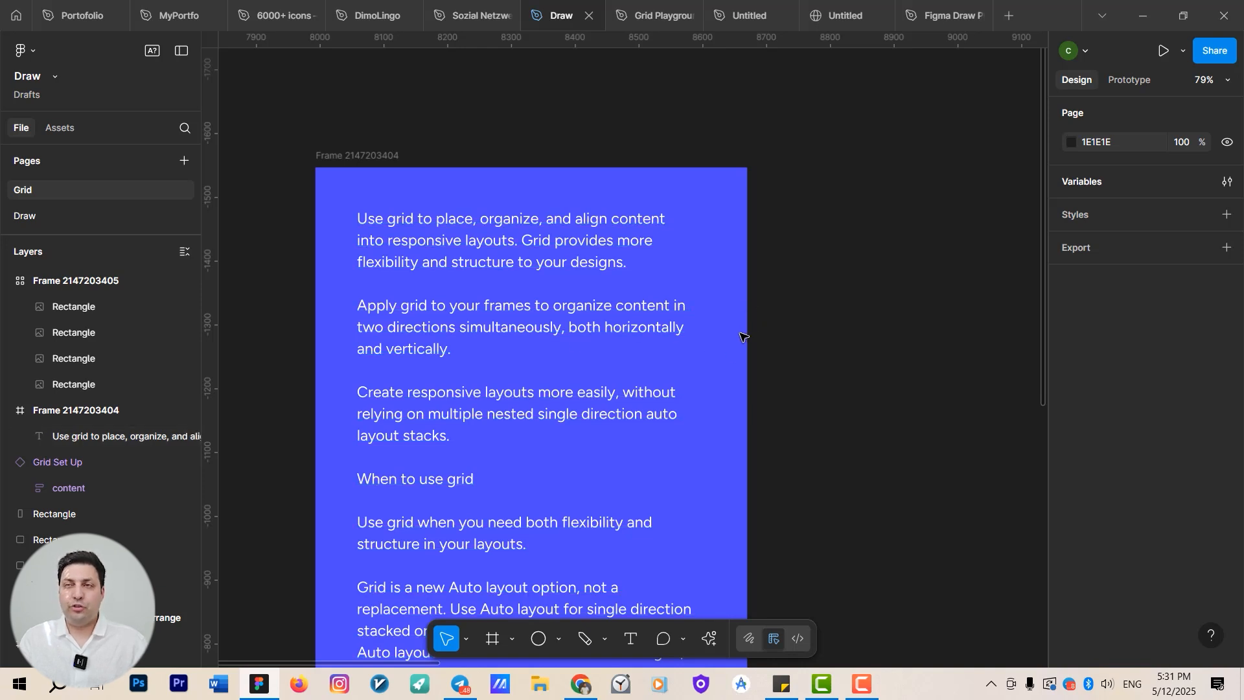
scroll(713, 356, down, 3)
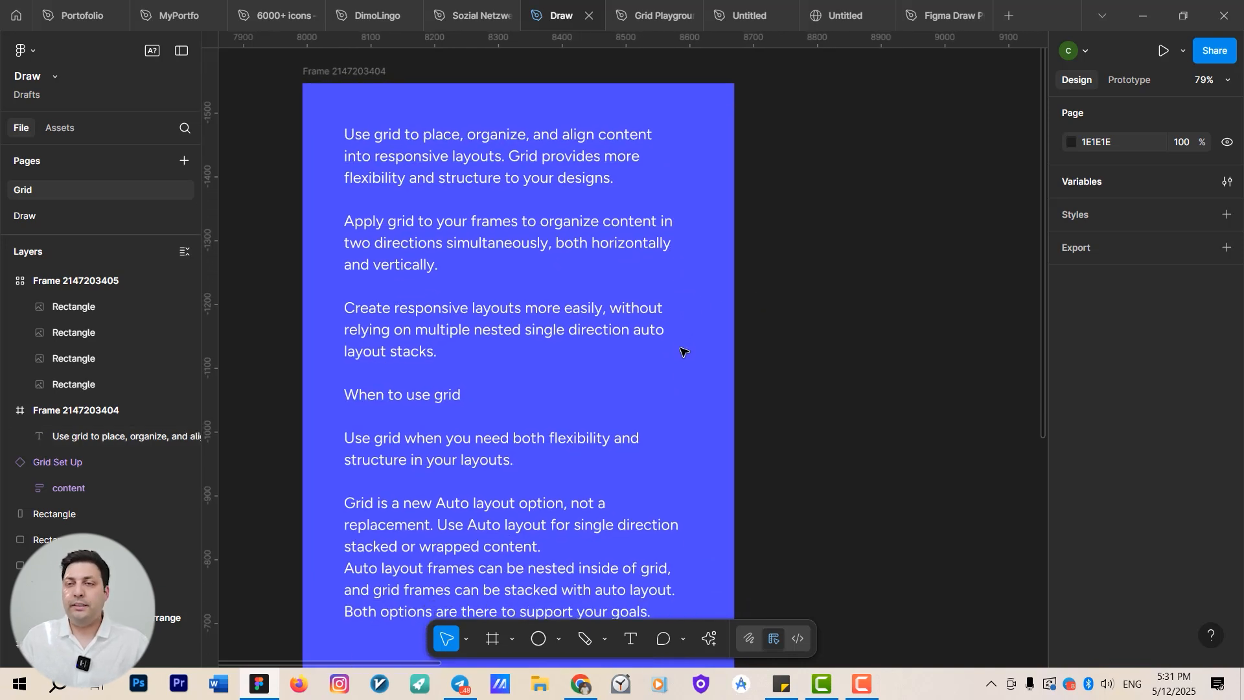
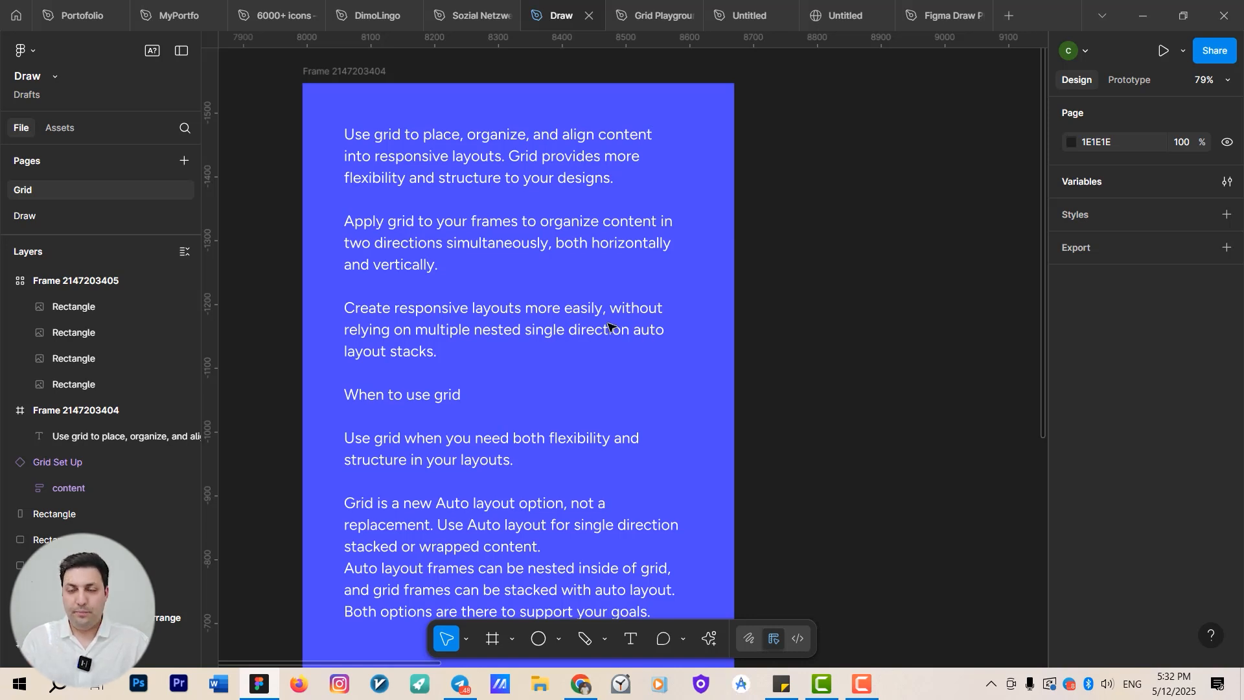
Browse the Grid page's example frames beside the grid explanation text.
scroll(546, 276, down, 2)
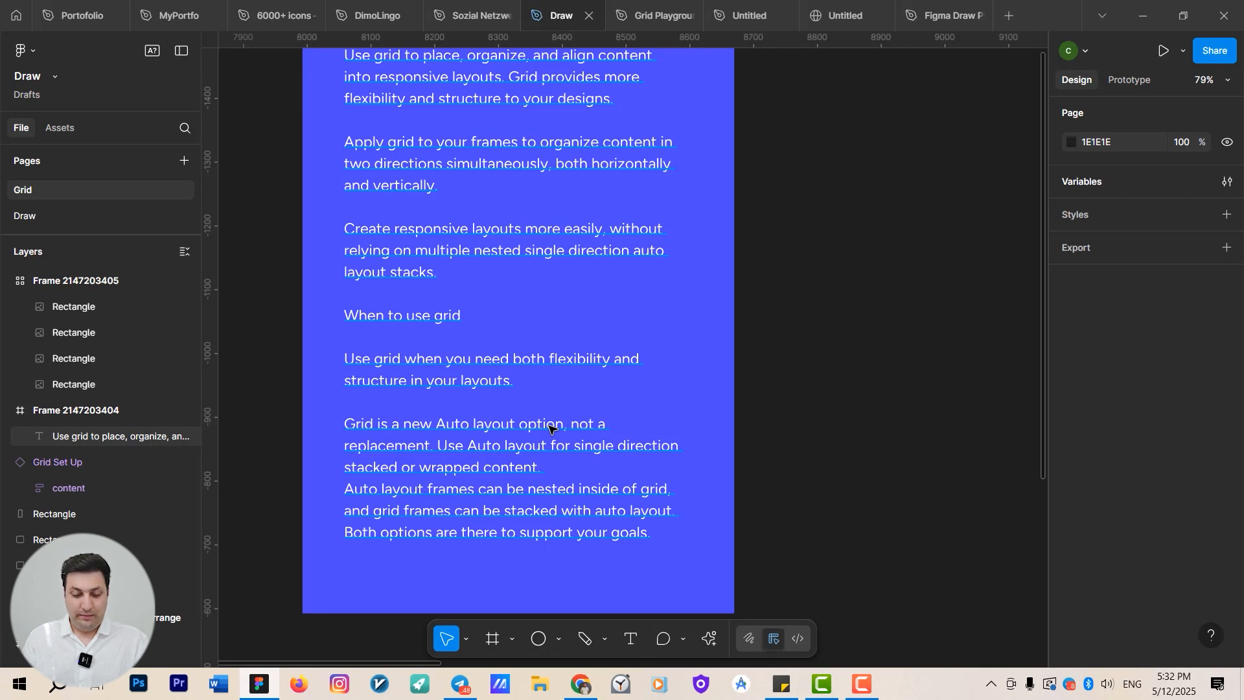
scroll(551, 433, down, 6)
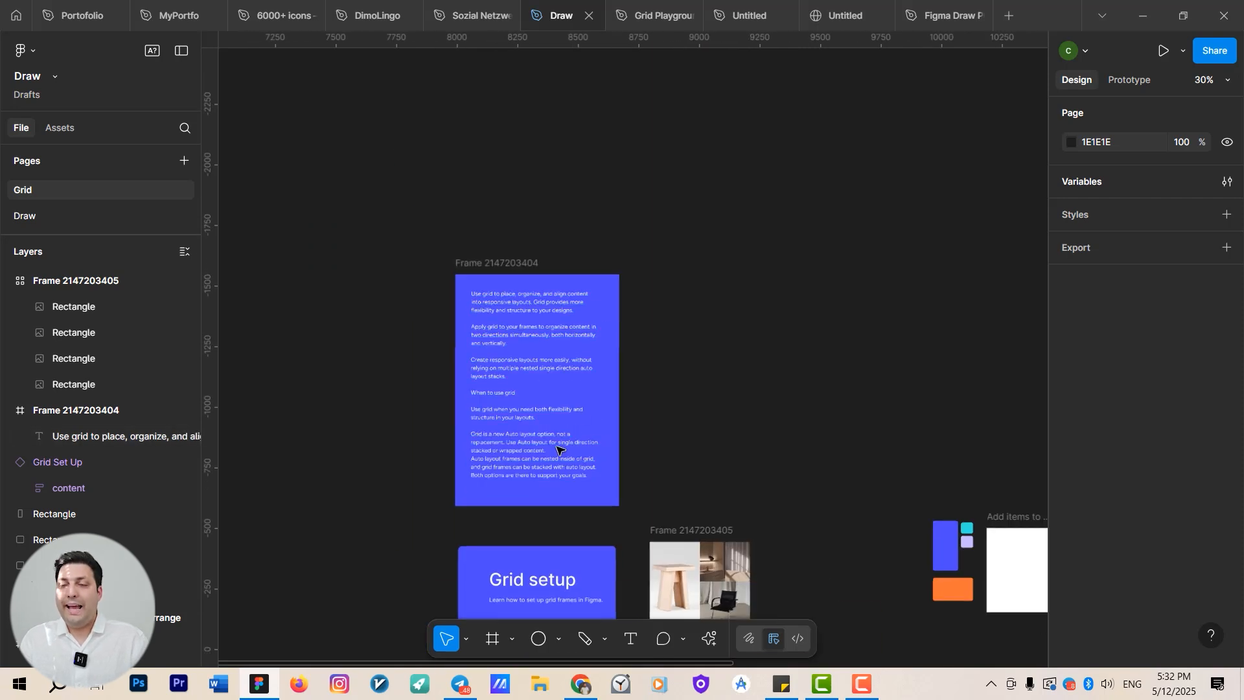
drag(592, 348, 522, 39)
scroll(557, 288, up, 2)
drag(571, 320, 553, 436)
scroll(570, 503, up, 3)
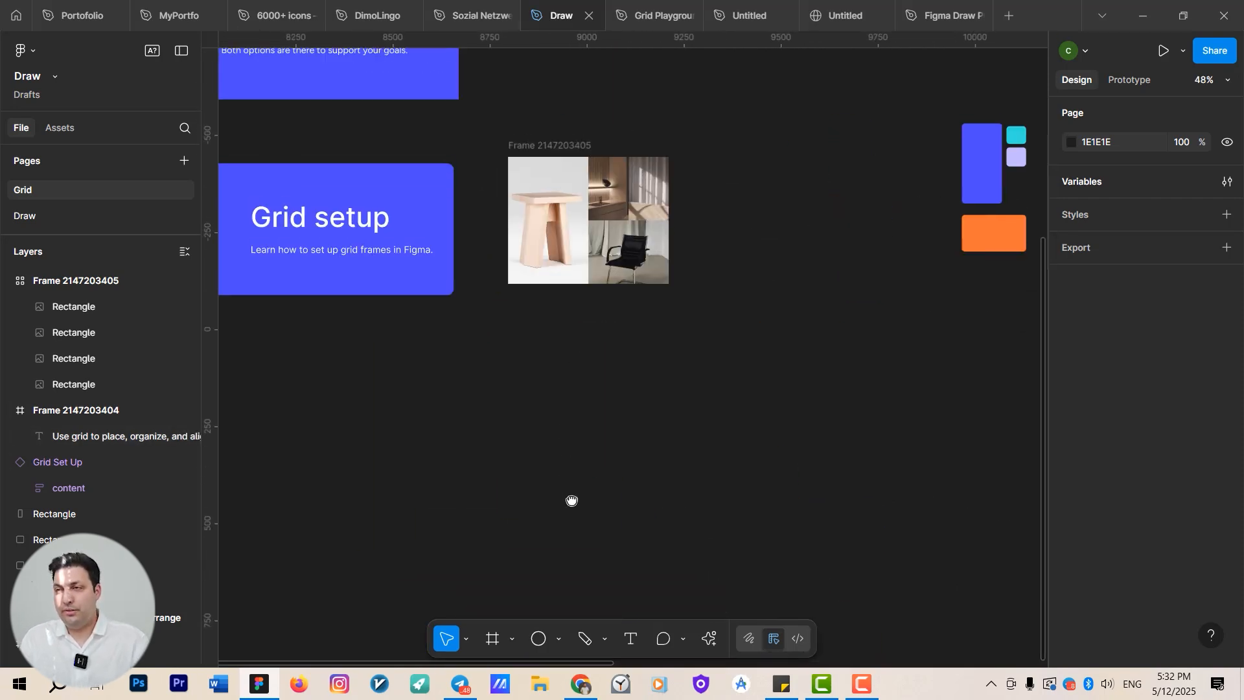
scroll(592, 489, up, 1)
scroll(635, 492, up, 2)
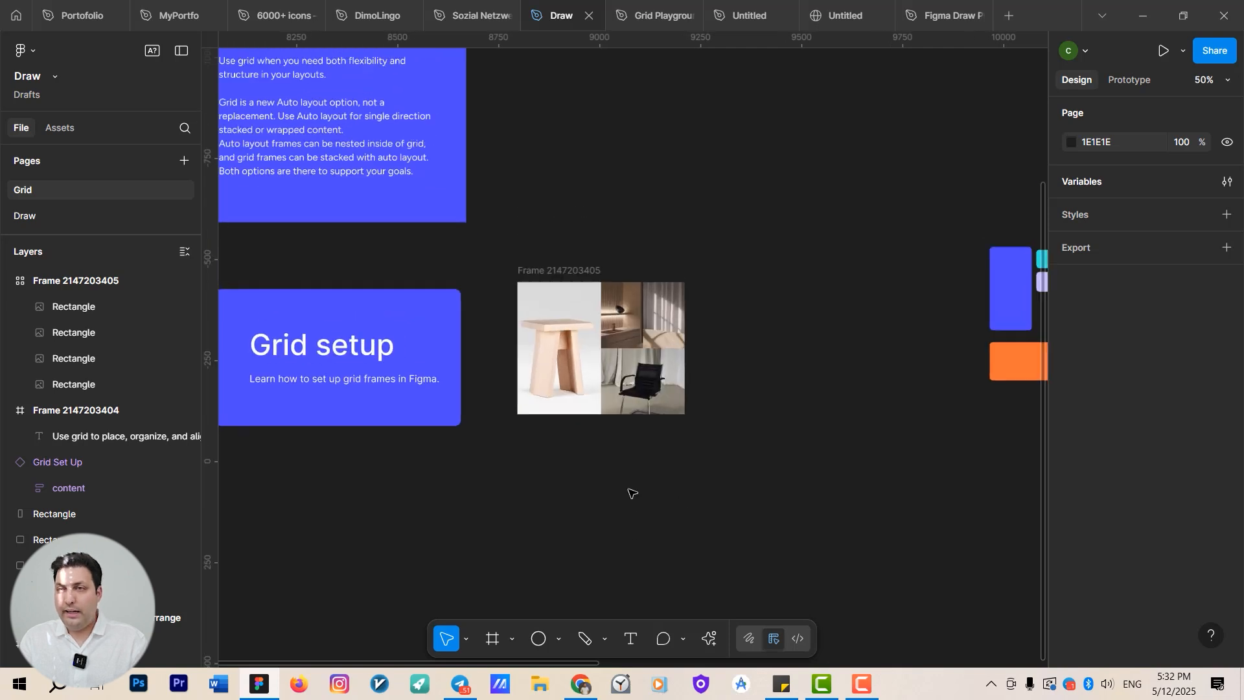
scroll(609, 518, up, 2)
scroll(628, 447, down, 3)
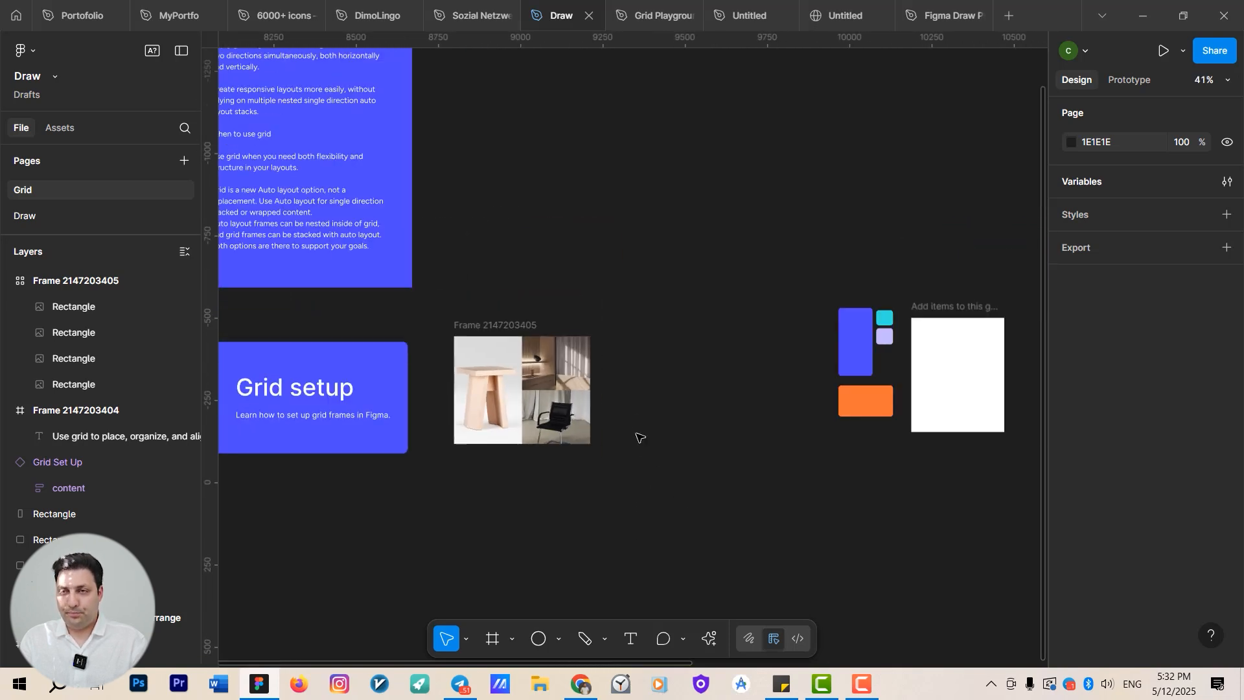
scroll(518, 434, right, 2)
Drag the four images out of the small image grid frame and place them below it.
click(418, 433)
drag(418, 432, 350, 572)
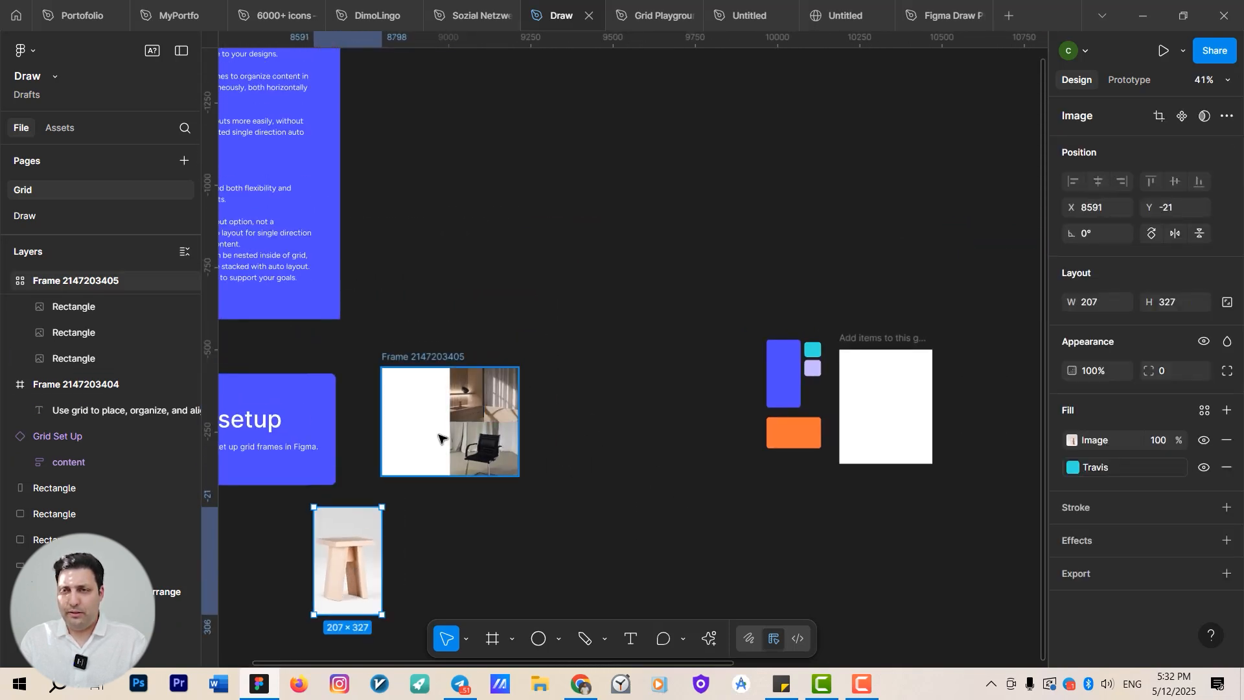
drag(461, 385, 418, 549)
drag(500, 394, 517, 548)
click(461, 451)
drag(461, 451, 466, 547)
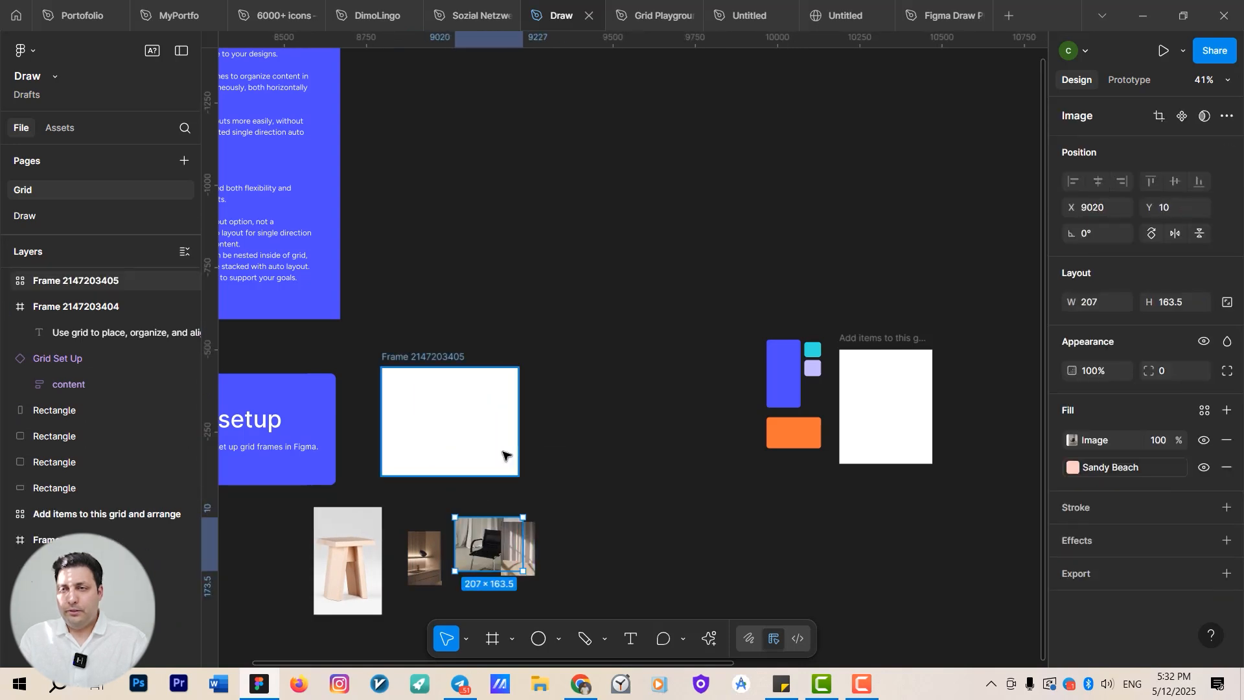
Select the emptied grid frame and open its grid size picker to inspect its columns and rows.
click(500, 453)
scroll(569, 503, up, 1)
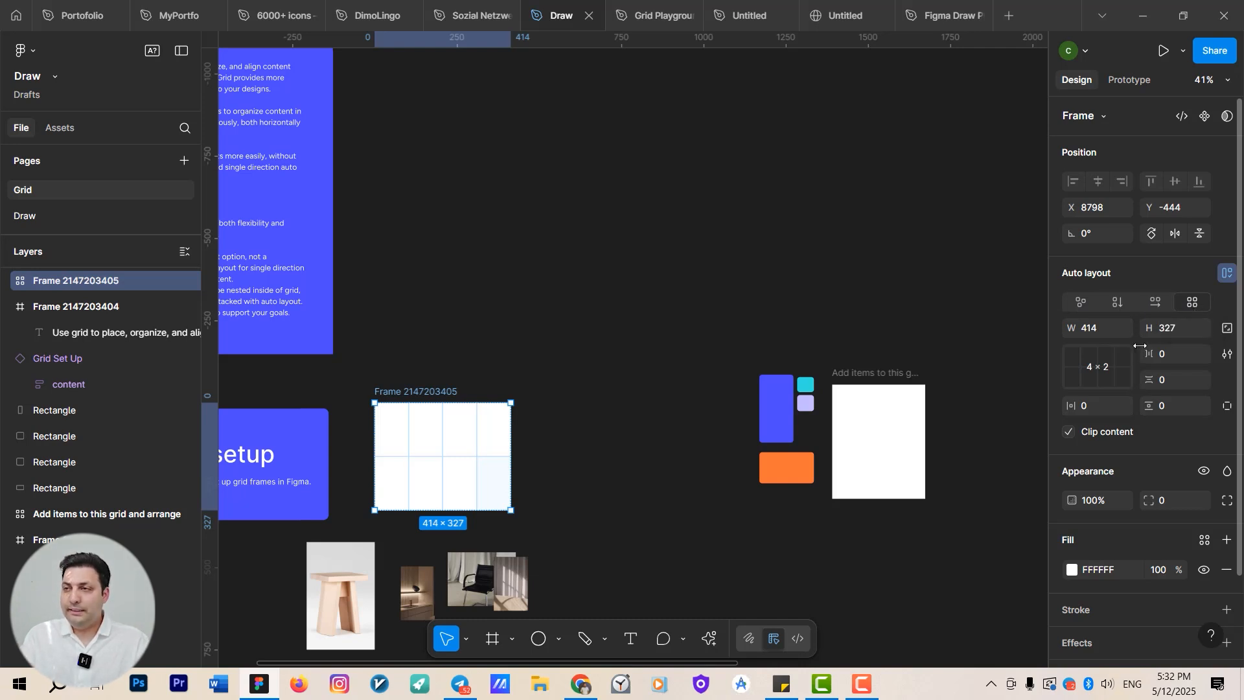
click(1091, 368)
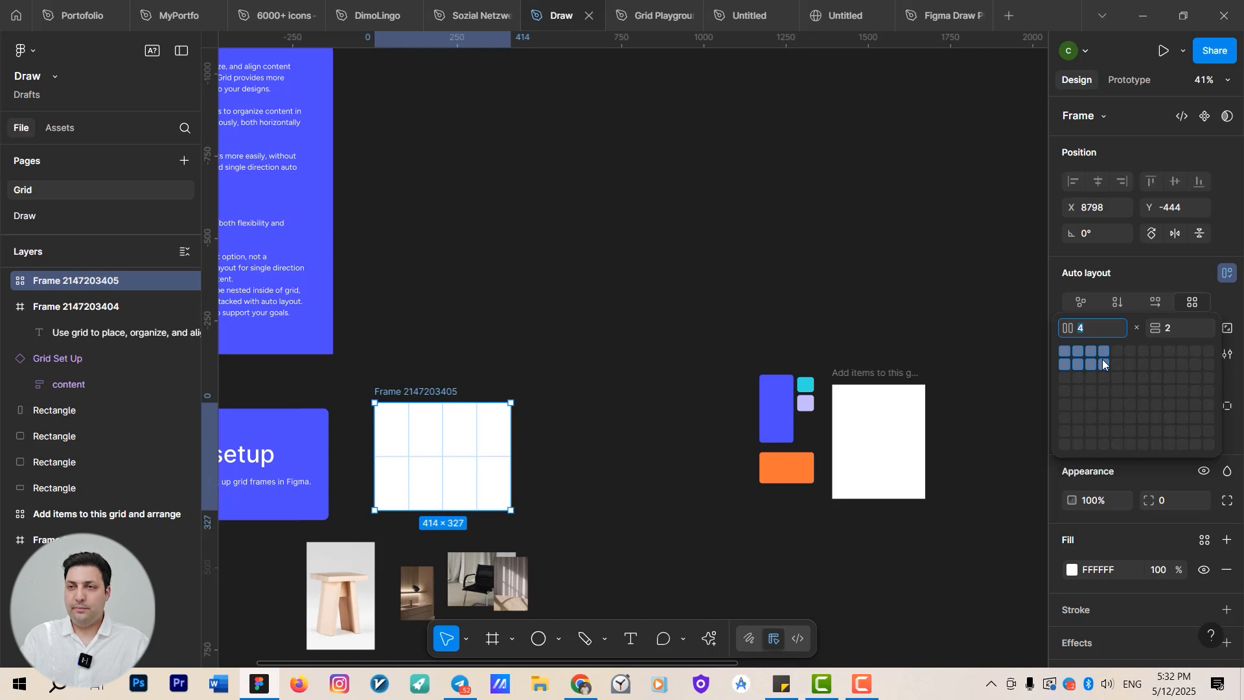
key(Escape)
scroll(311, 475, up, 5)
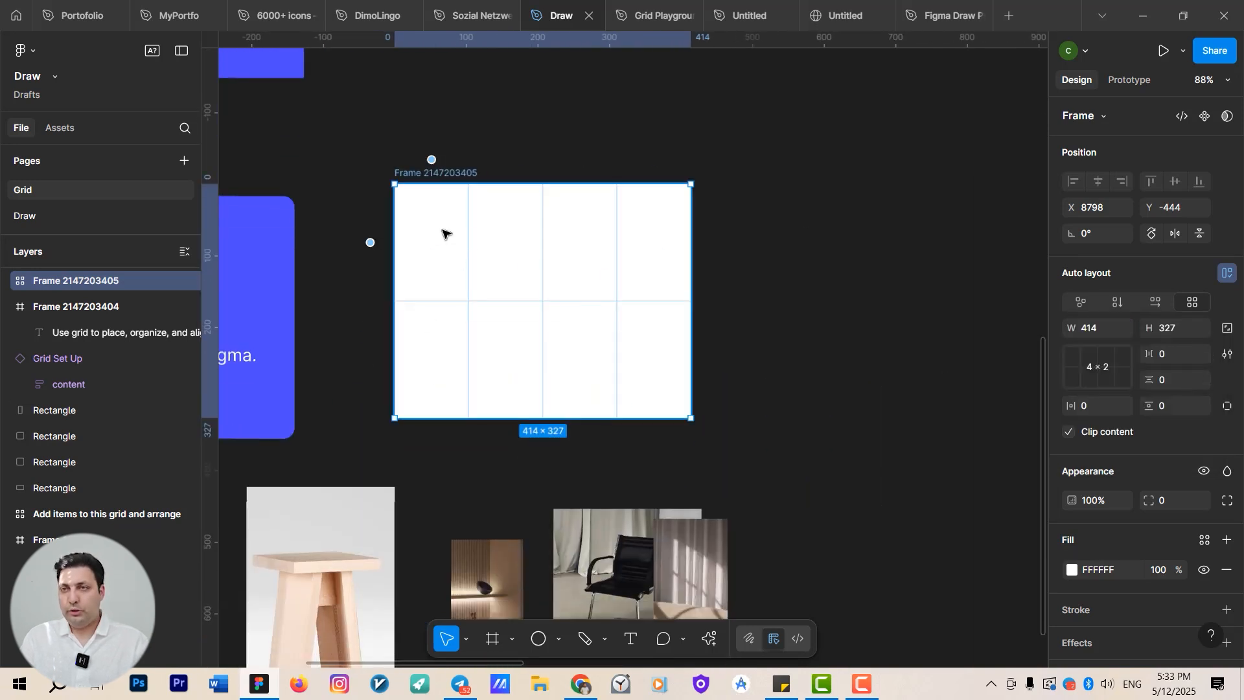
scroll(639, 292, right, 5)
Draw a new frame about 373 × 348 and apply a Grid layout of 10 columns by 7 rows.
key(f)
drag(506, 169, 774, 419)
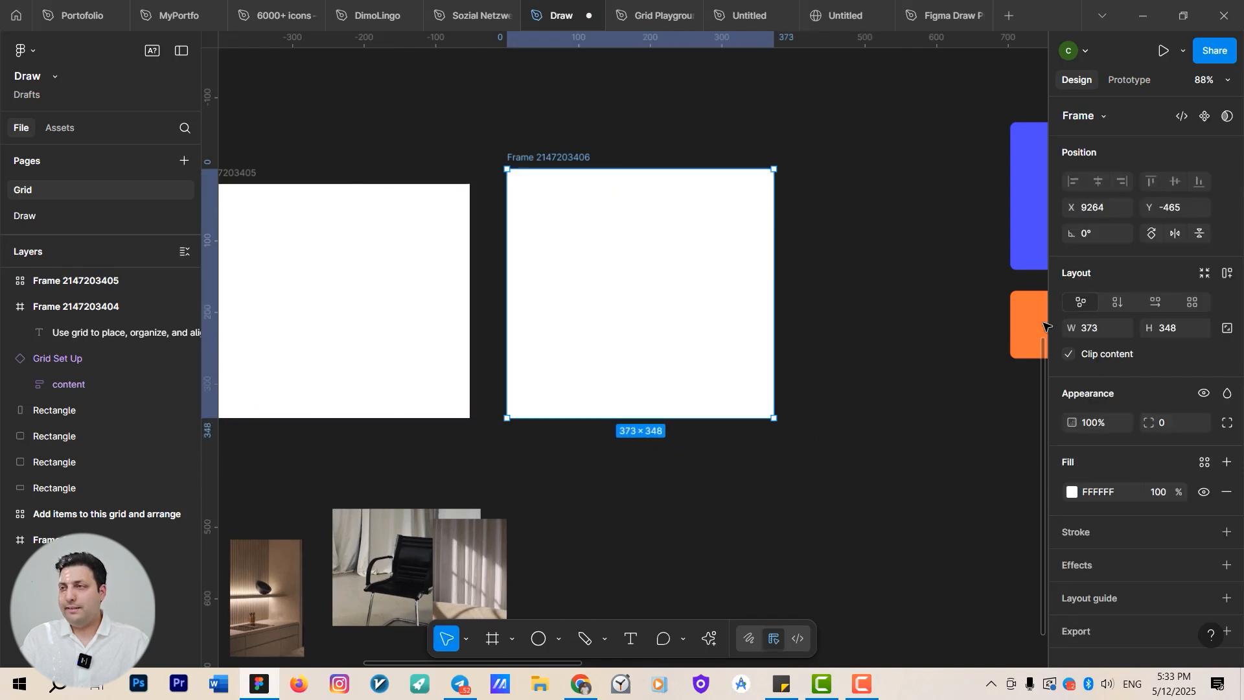
click(1192, 302)
click(1082, 365)
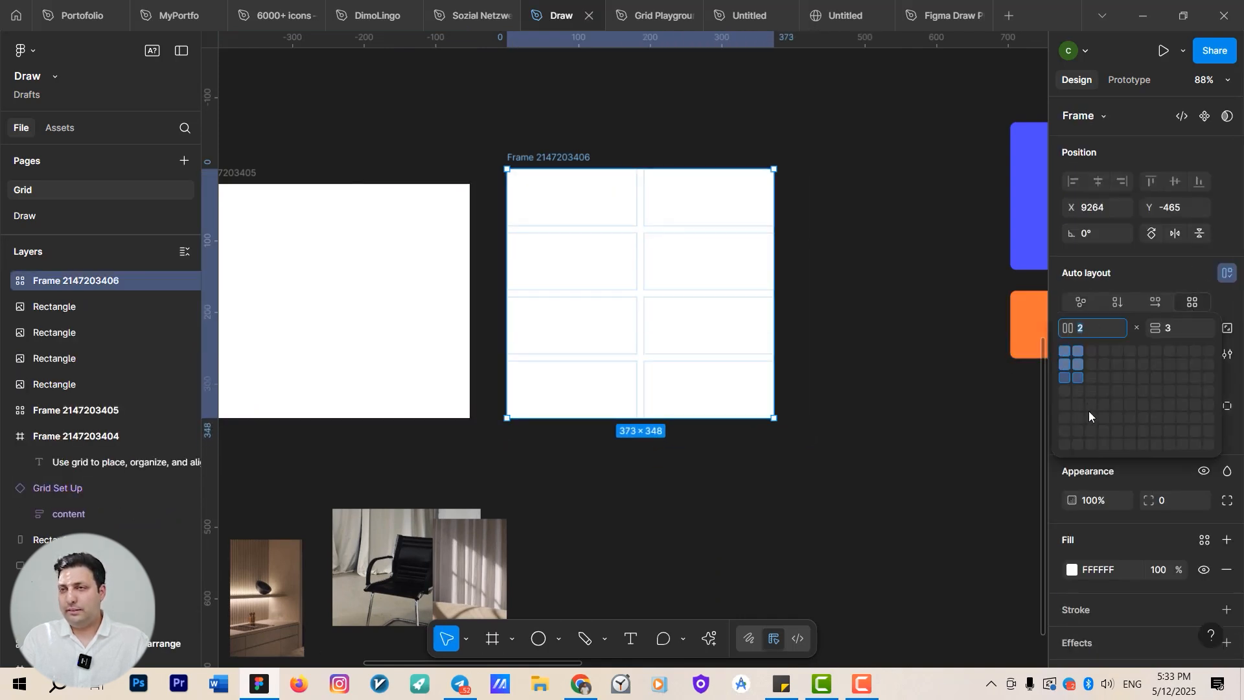
click(1181, 432)
Place the two interior images into the upper-right cells of the 4 × 2 grid frame.
drag(663, 261, 674, 306)
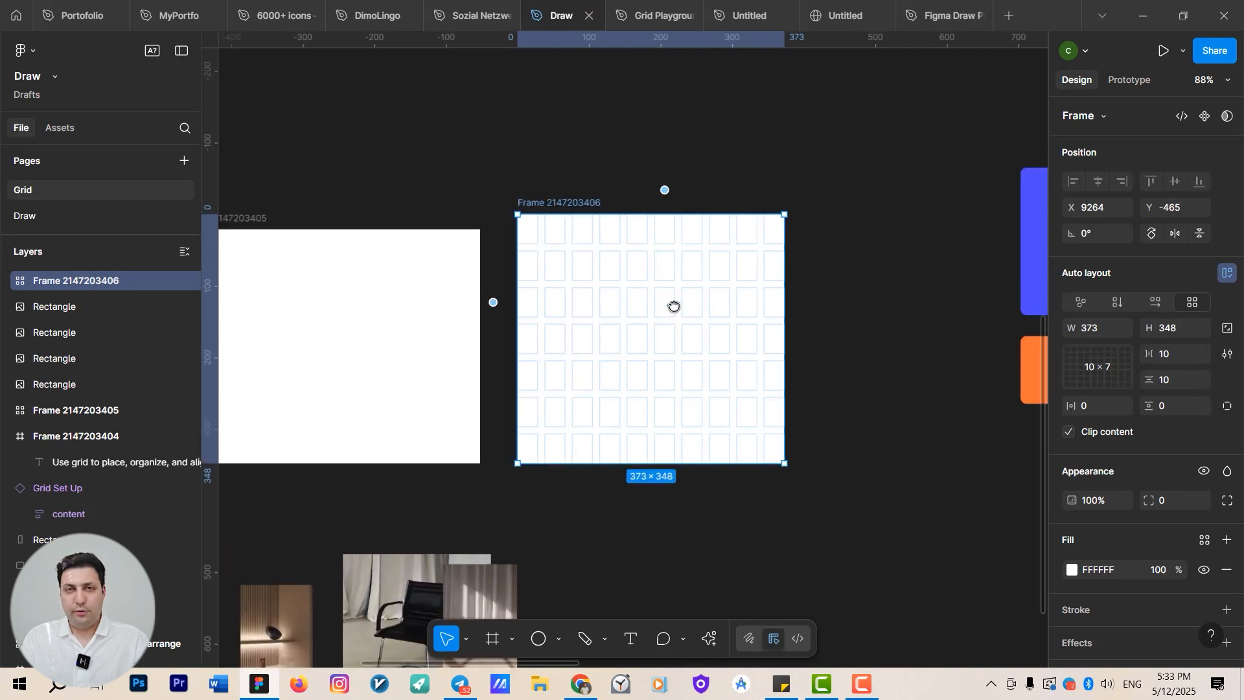
scroll(571, 259, up, 5)
scroll(836, 272, down, 6)
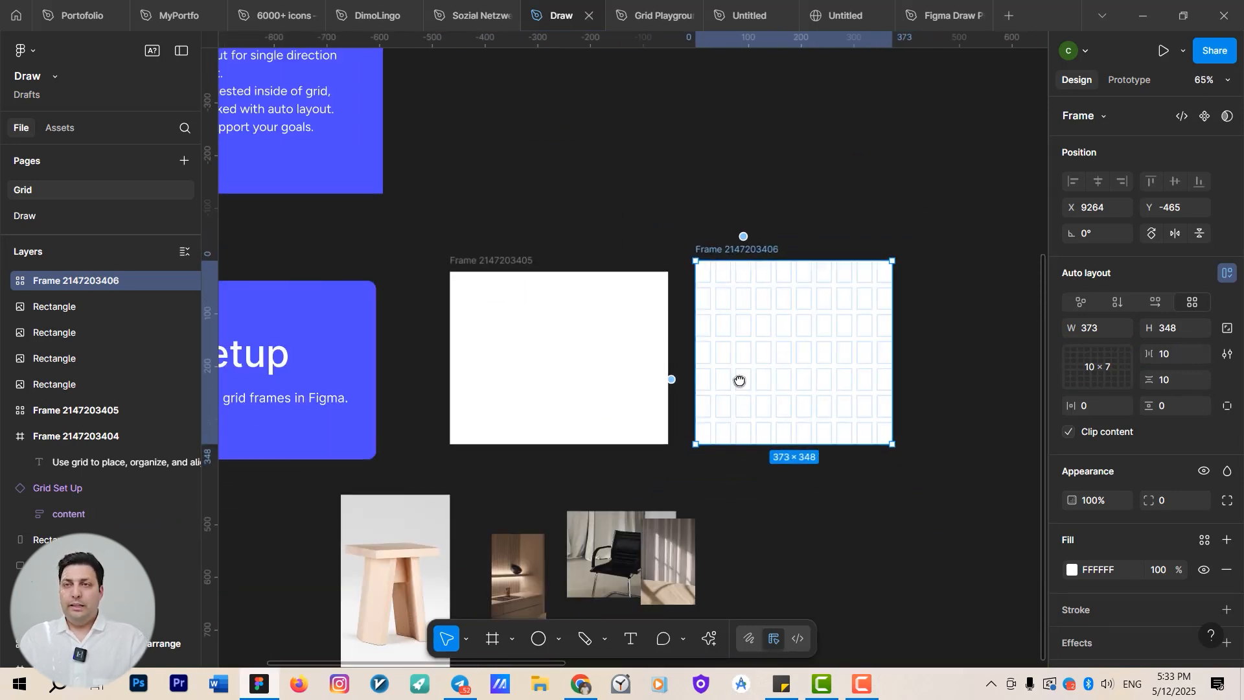
click(499, 189)
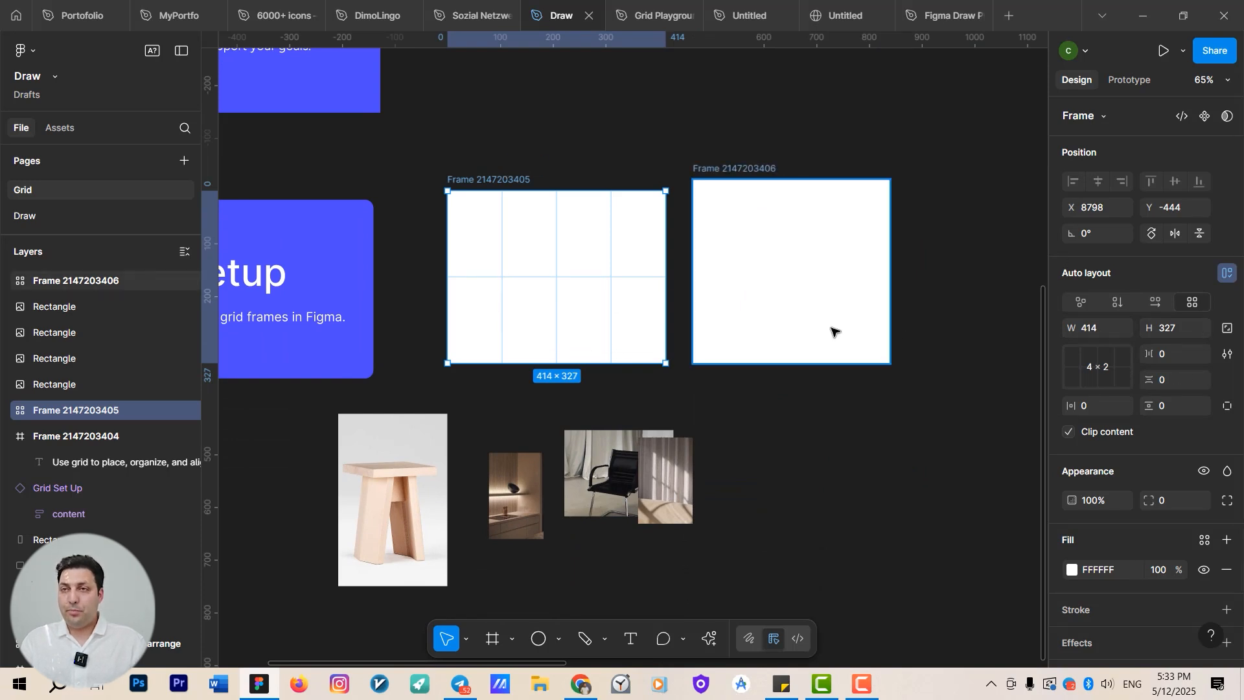
drag(1163, 355, 1173, 355)
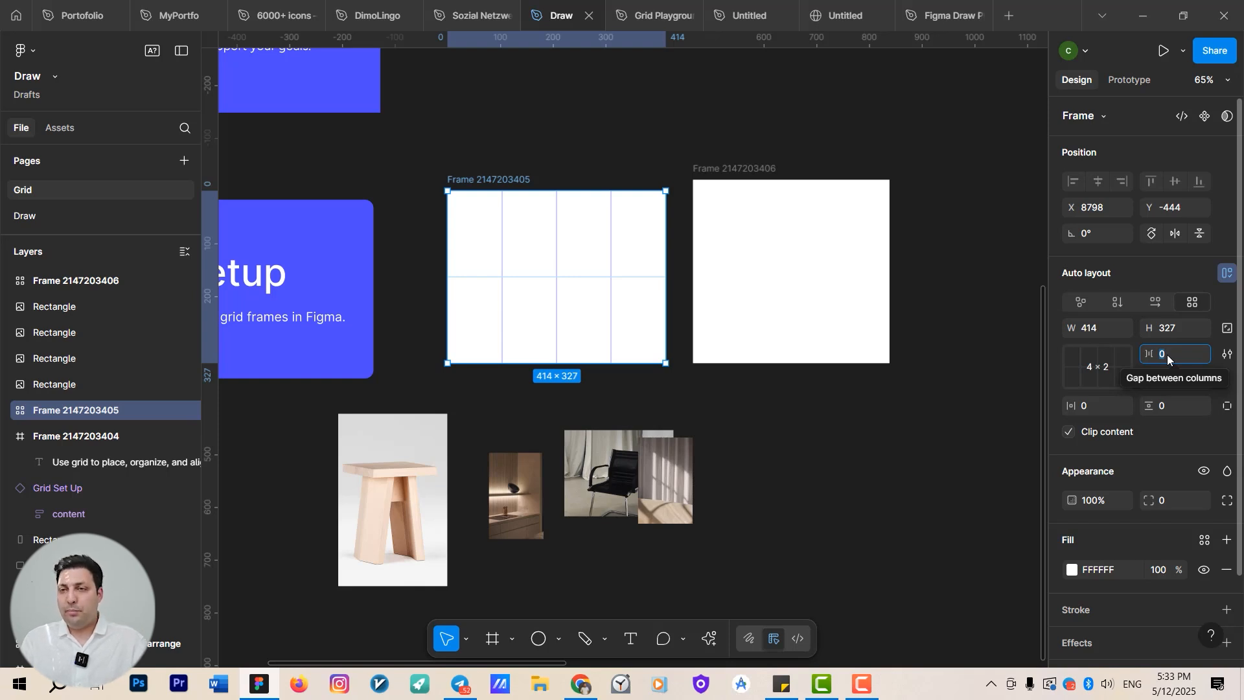
click(511, 509)
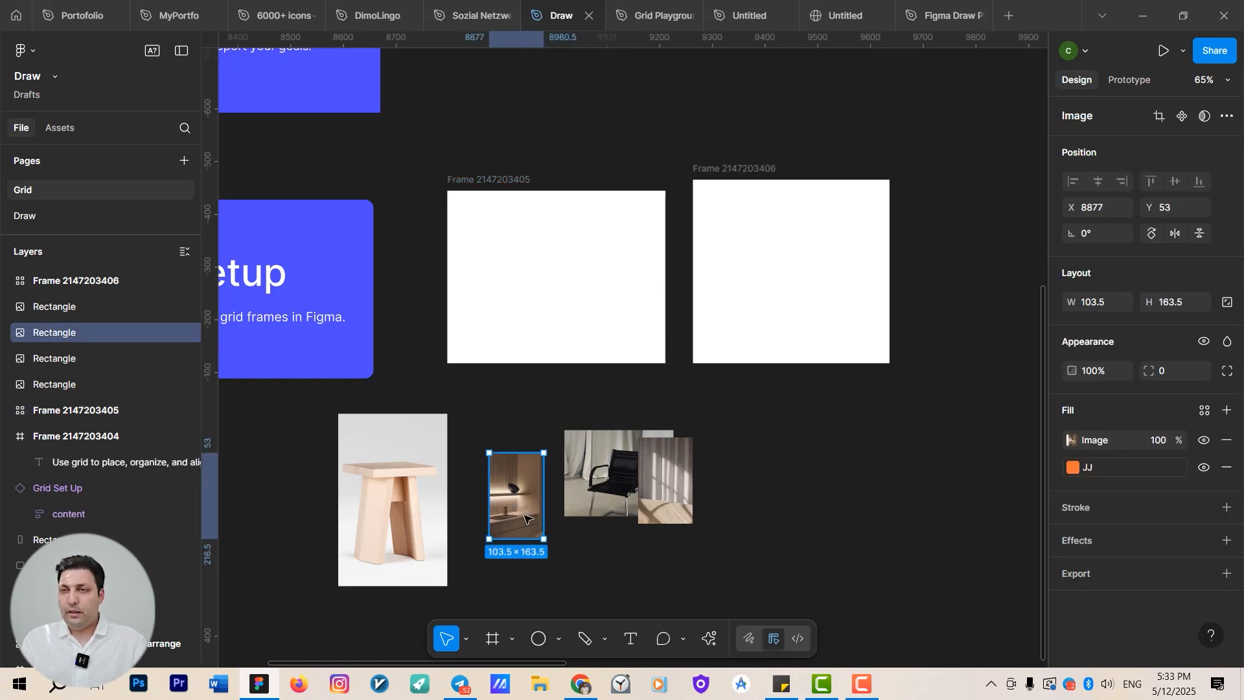
drag(524, 518, 646, 262)
click(662, 500)
drag(662, 501, 586, 252)
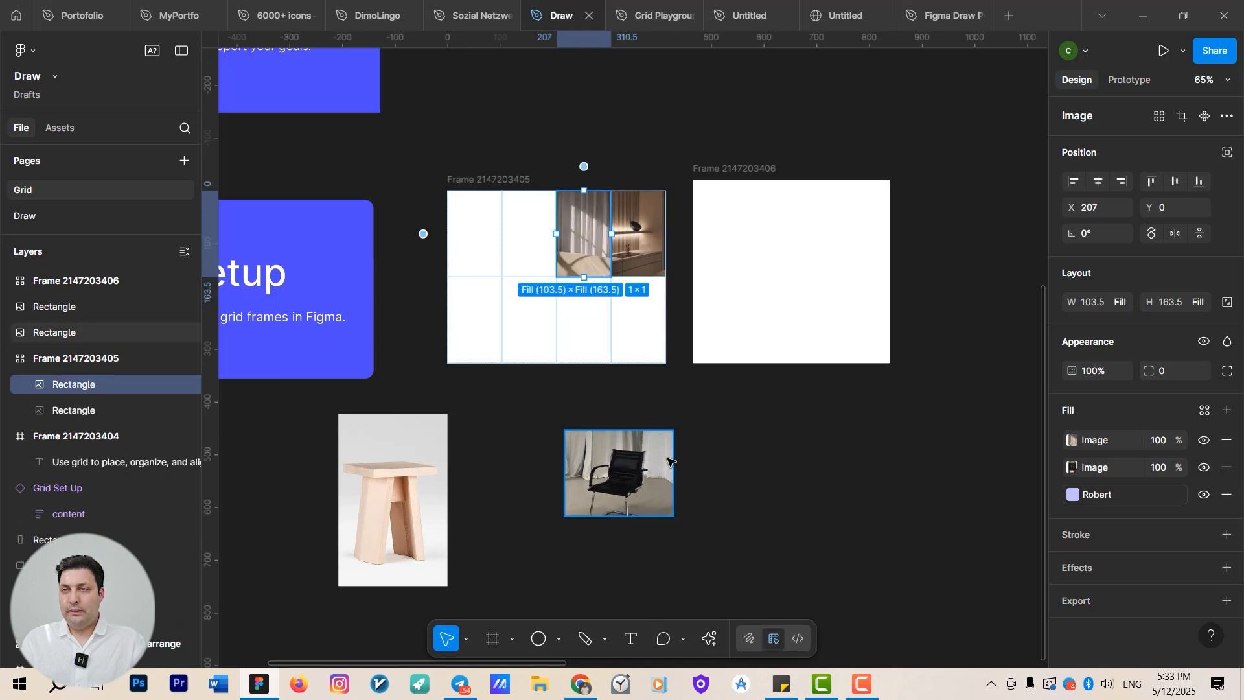
Place the chair image in the lower-right cell and stretch it across two columns.
ctrl+scroll(638, 453, up, 5)
click(654, 530)
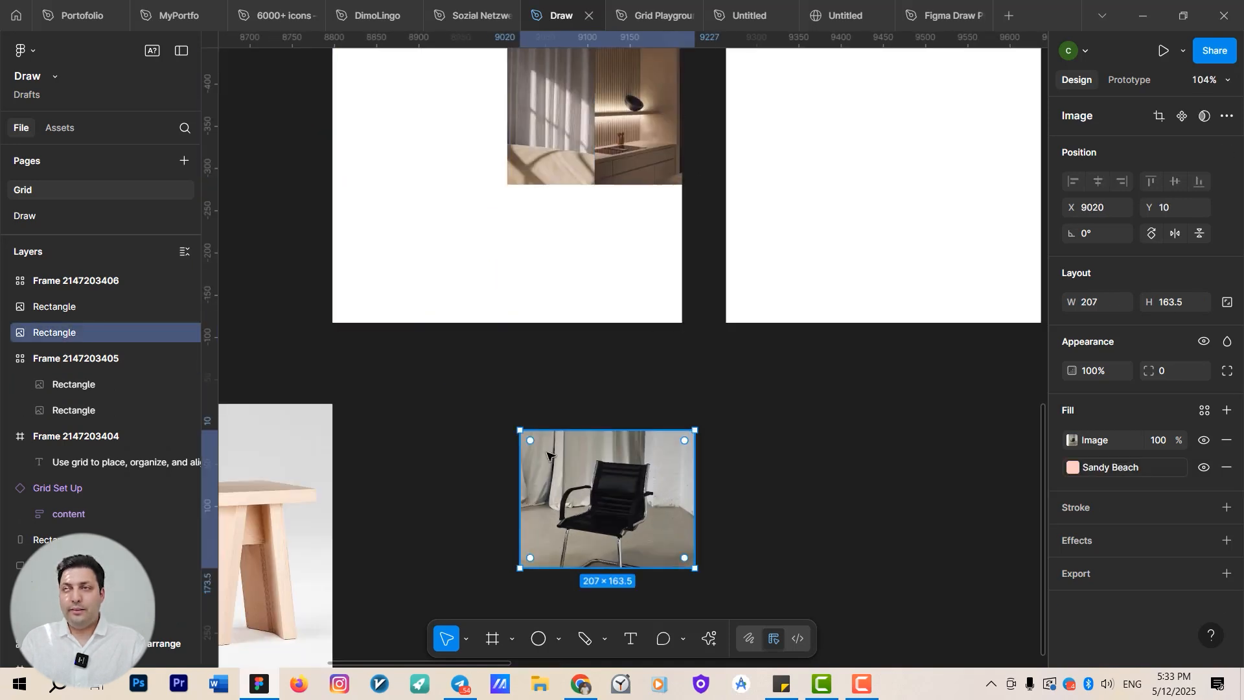
drag(547, 456, 625, 263)
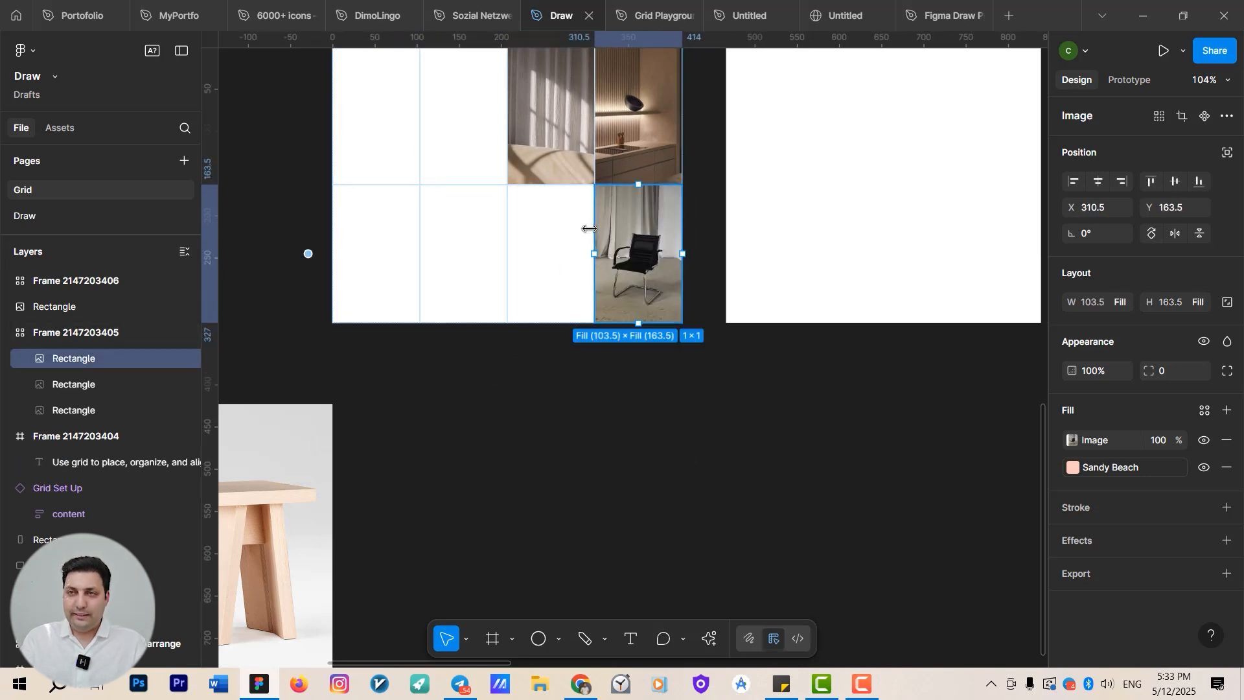
drag(564, 229, 509, 229)
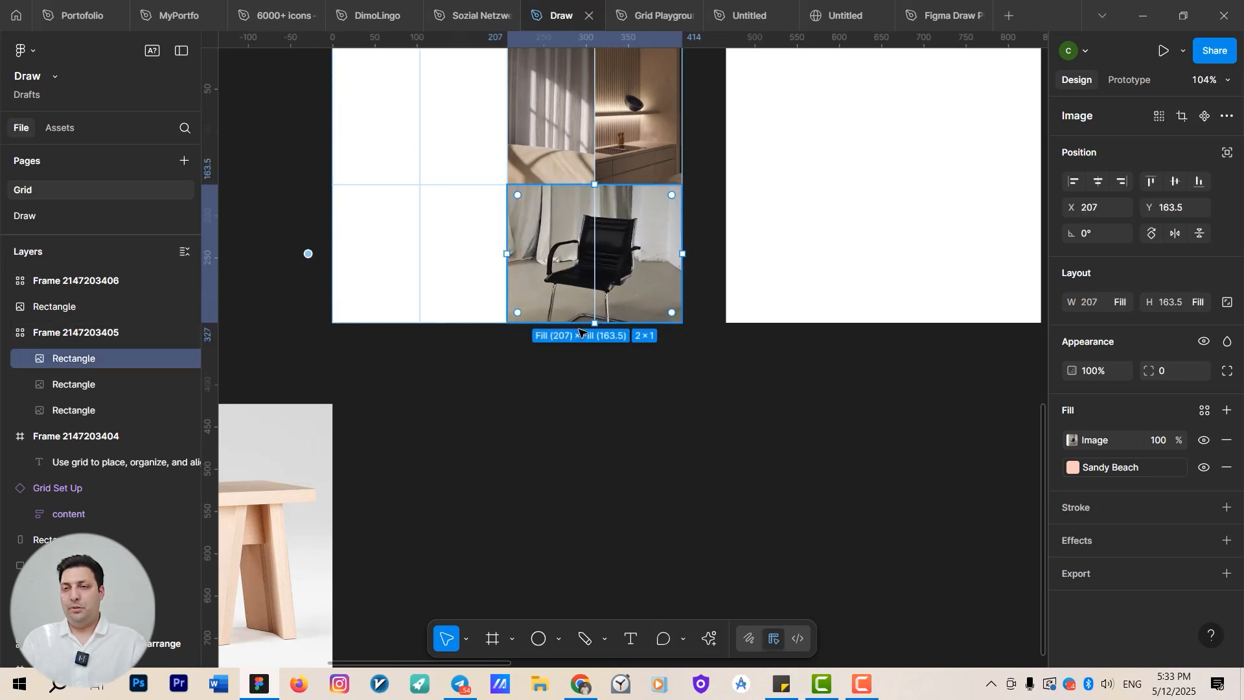
Place the stool image in the grid and stretch it to span two columns and two rows.
drag(658, 389, 708, 438)
scroll(708, 433, down, 3)
click(501, 476)
drag(489, 546, 588, 361)
scroll(589, 363, up, 5)
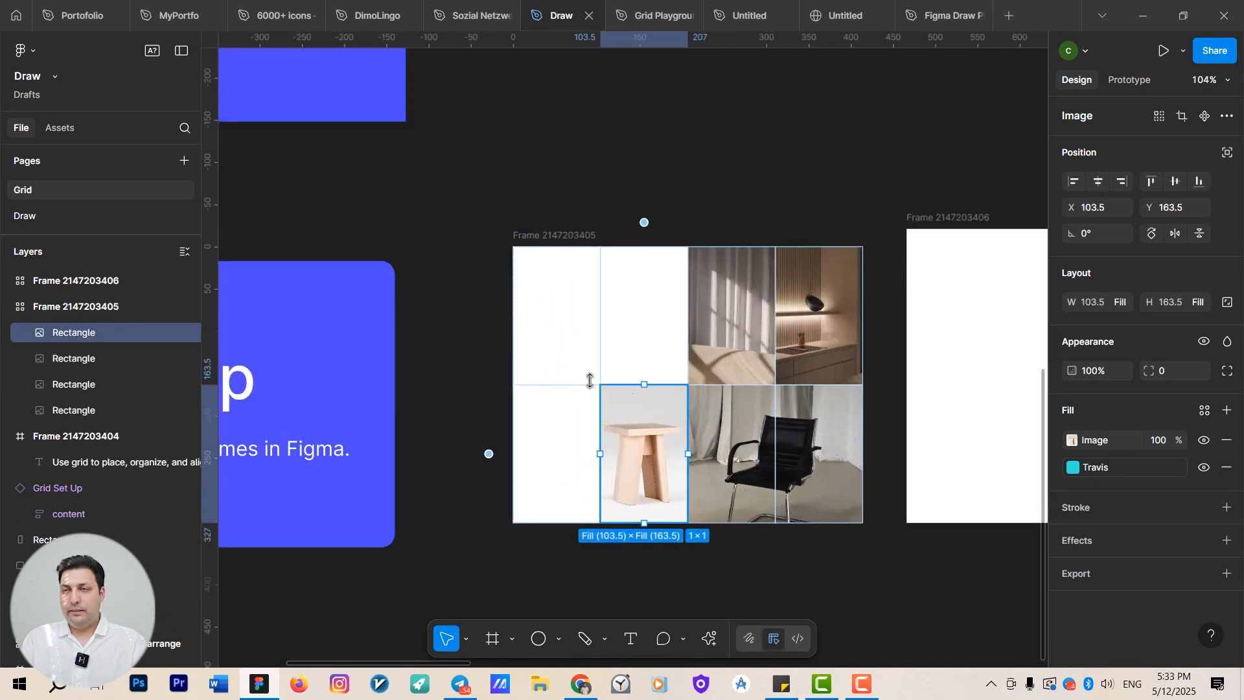
drag(543, 312, 507, 242)
click(490, 226)
Select the grid frame and set its gap between columns to 3.
scroll(573, 384, down, 3)
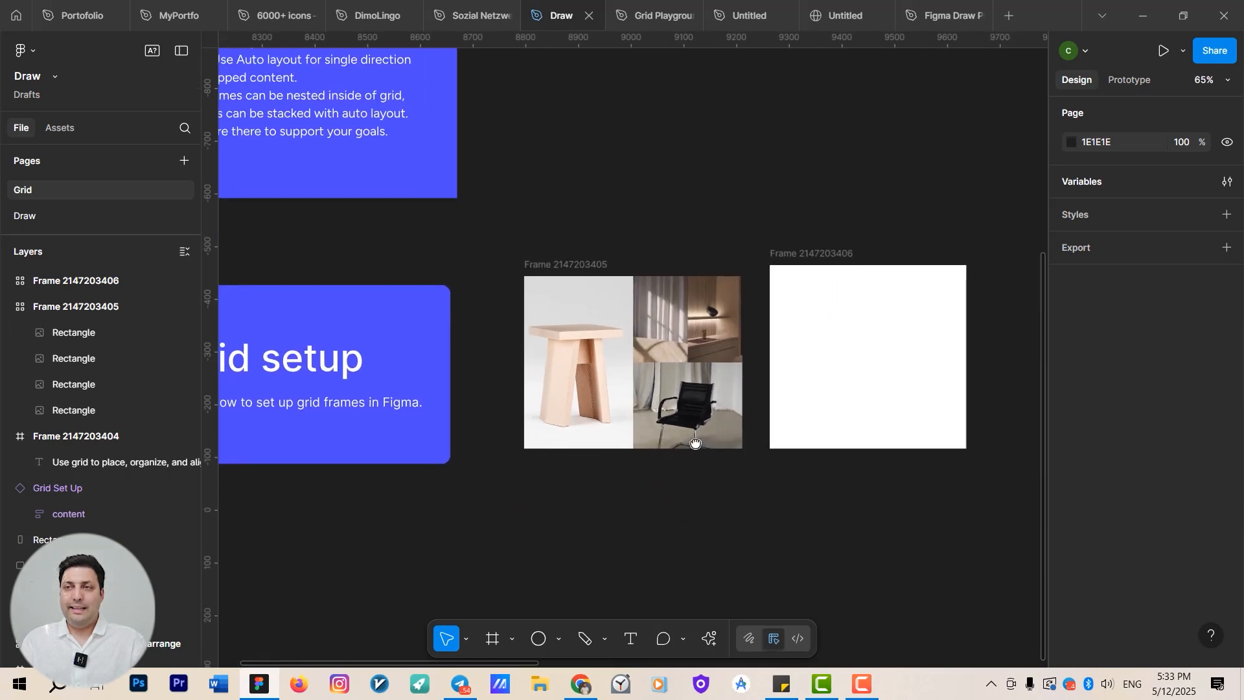
scroll(686, 442, up, 4)
click(582, 285)
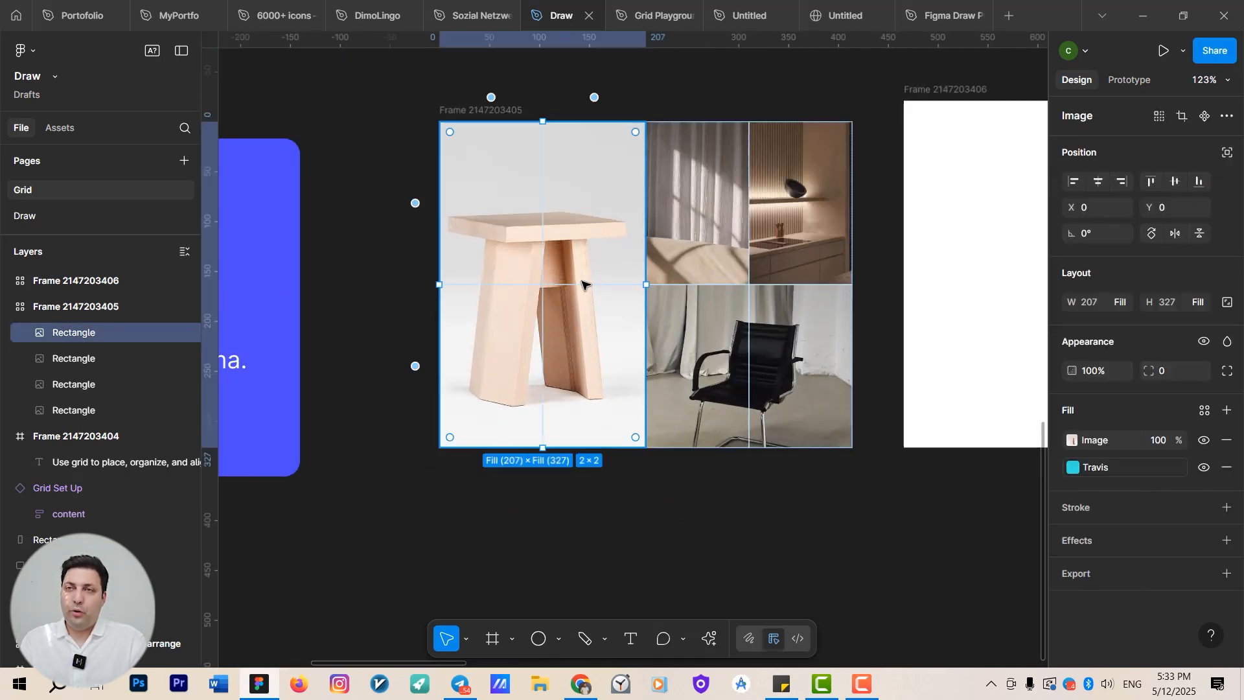
click(485, 109)
click(1163, 354)
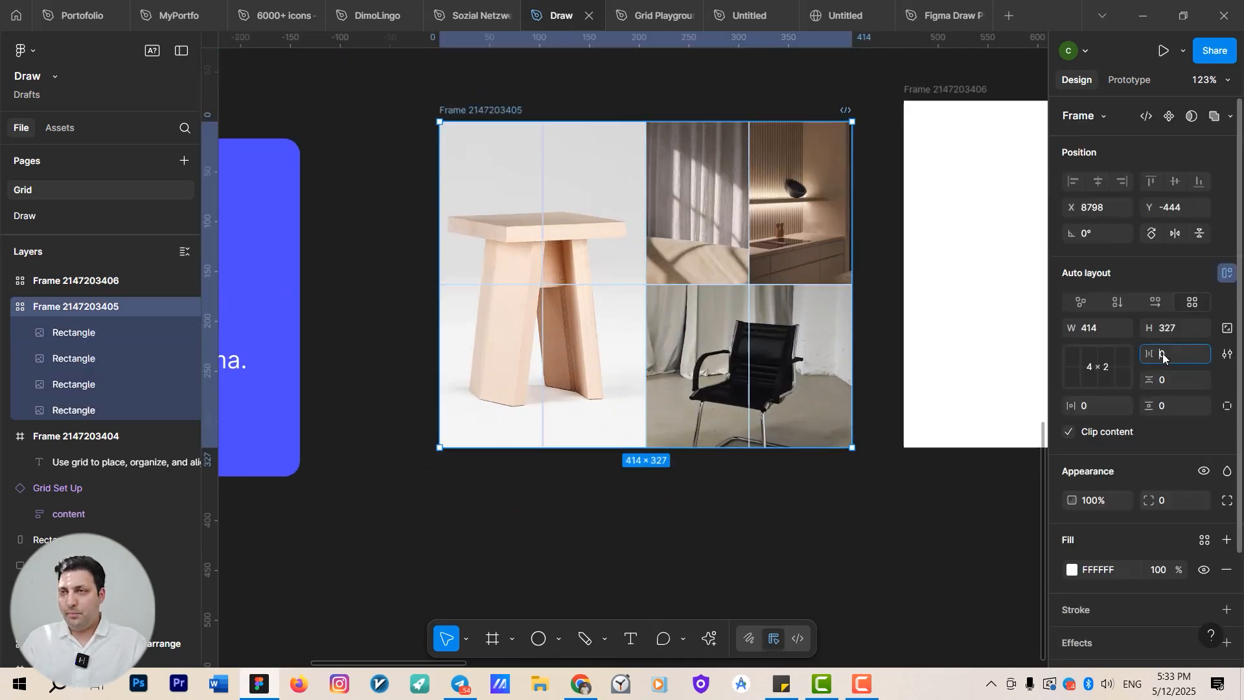
key(Up)
key(Up)
key(Up)
key(Up)
key(Up)
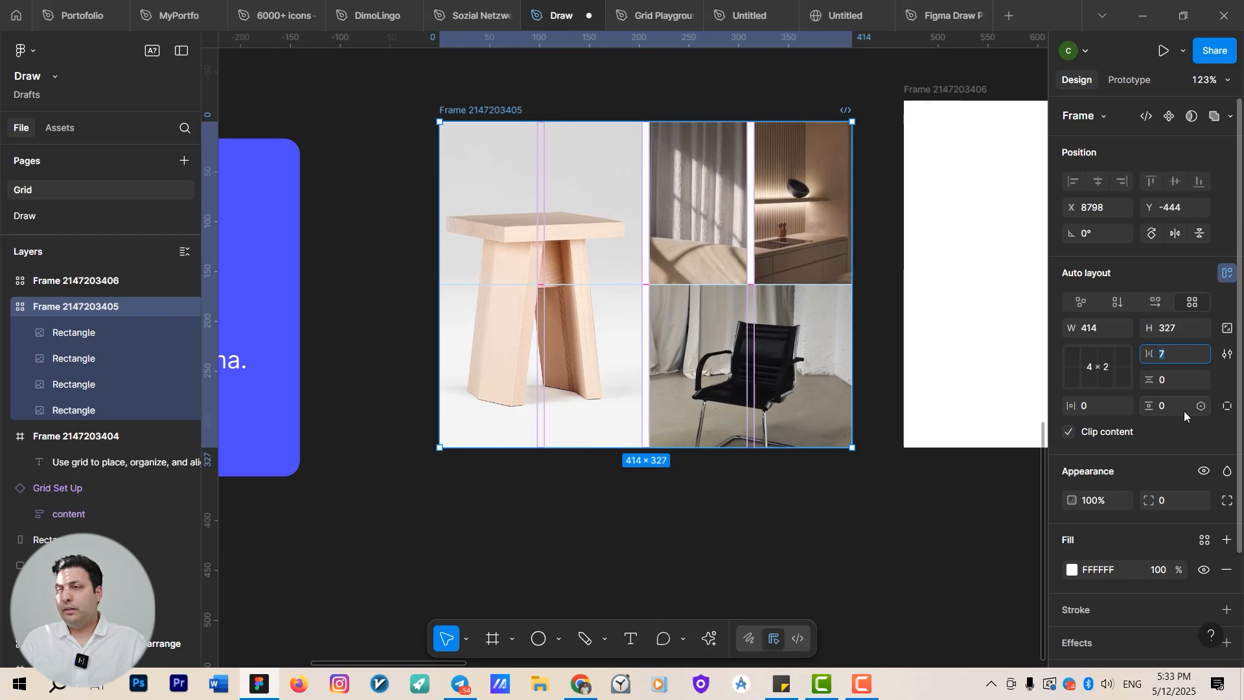
key(Down)
key(Down)
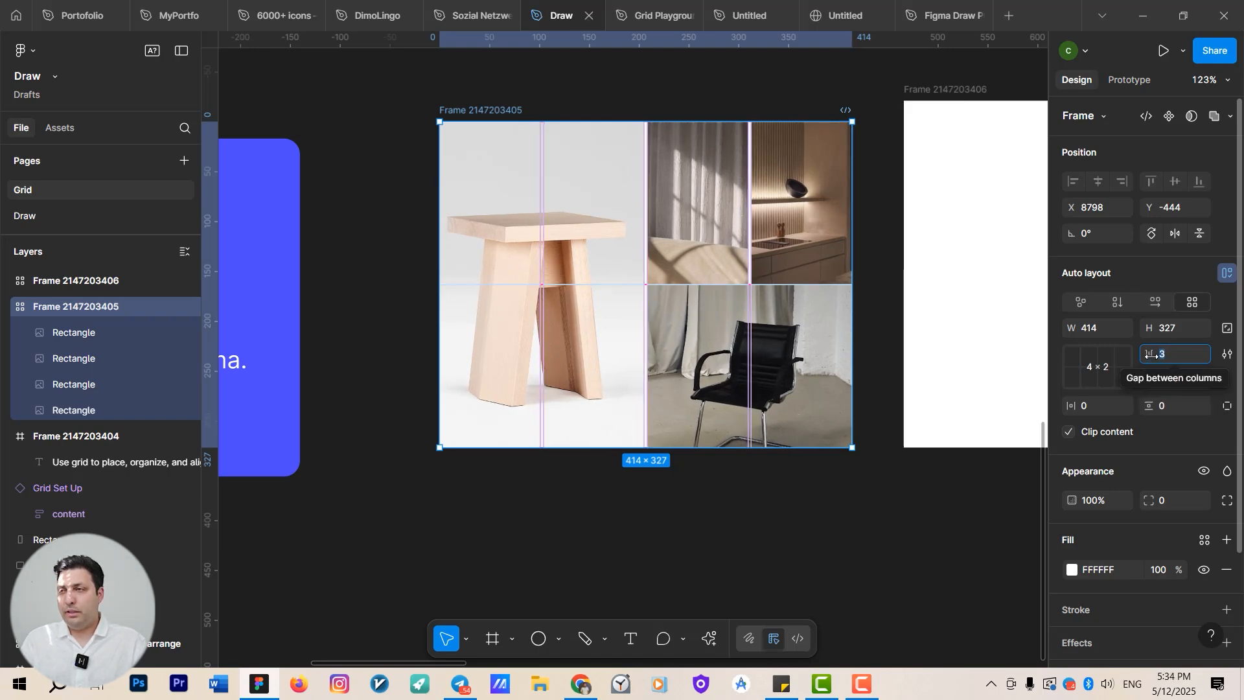
Set the grid frame's gap between rows to 10 and its vertical padding to 4.
click(1168, 380)
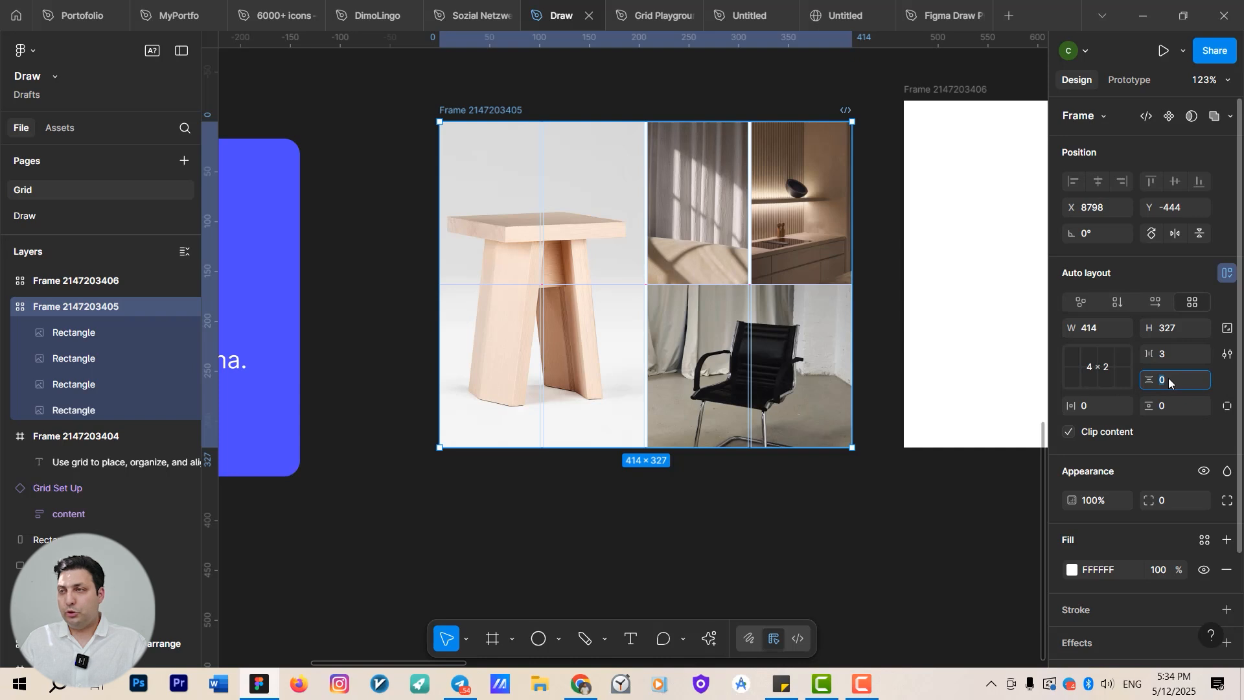
key(Up)
key(Up)
key(Up)
key(Up)
key(Up)
key(Up)
key(Up)
key(Up)
key(Up)
key(Up)
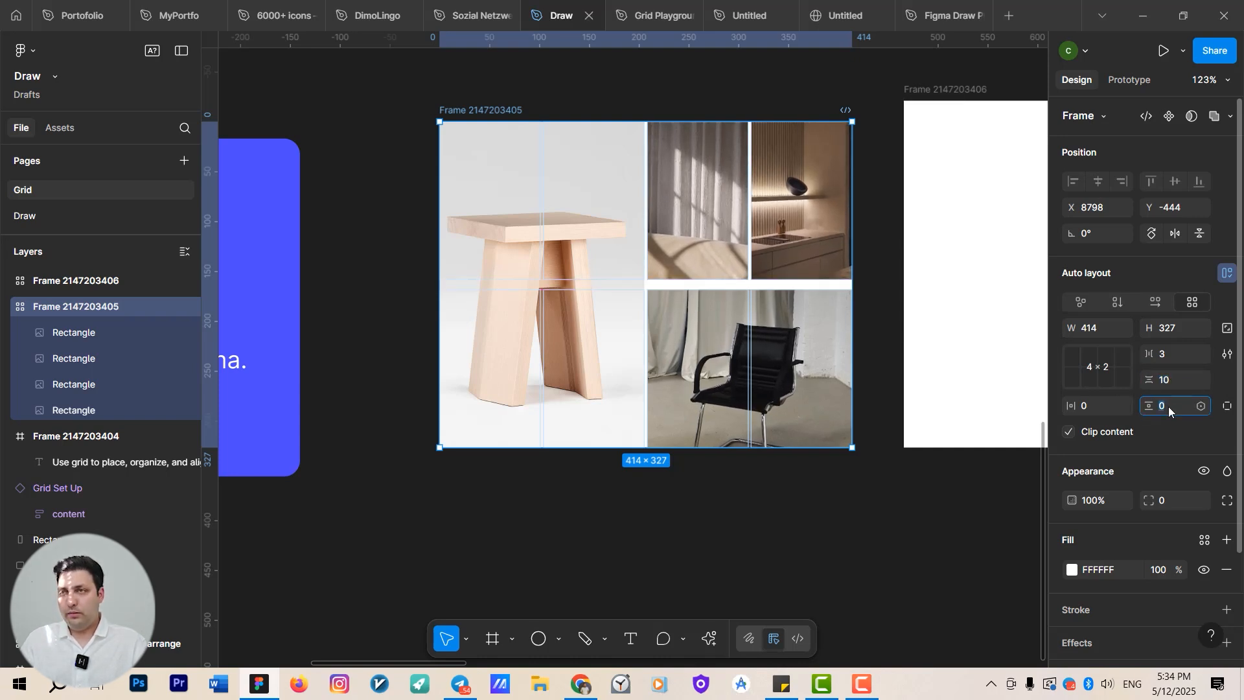
key(Up)
key(Up)
key(Up)
key(Up)
key(Up)
key(Up)
key(Up)
key(Up)
key(Up)
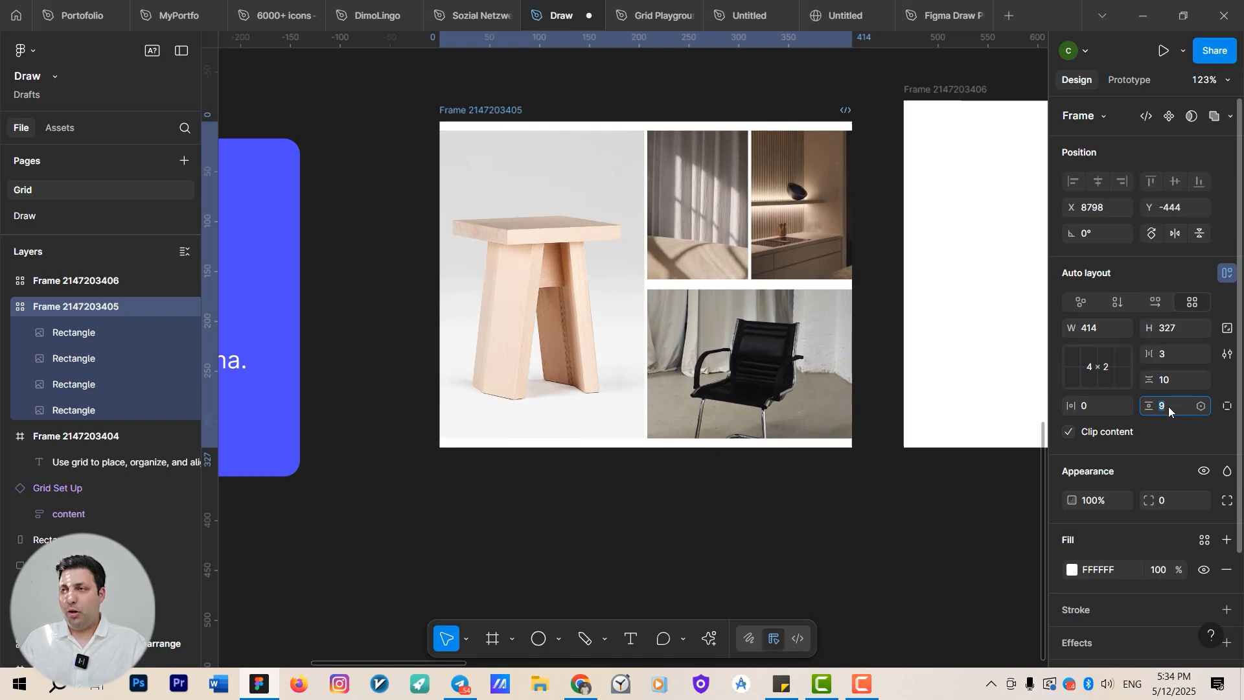
key(Down)
key(Down)
key(Down)
key(Down)
key(Down)
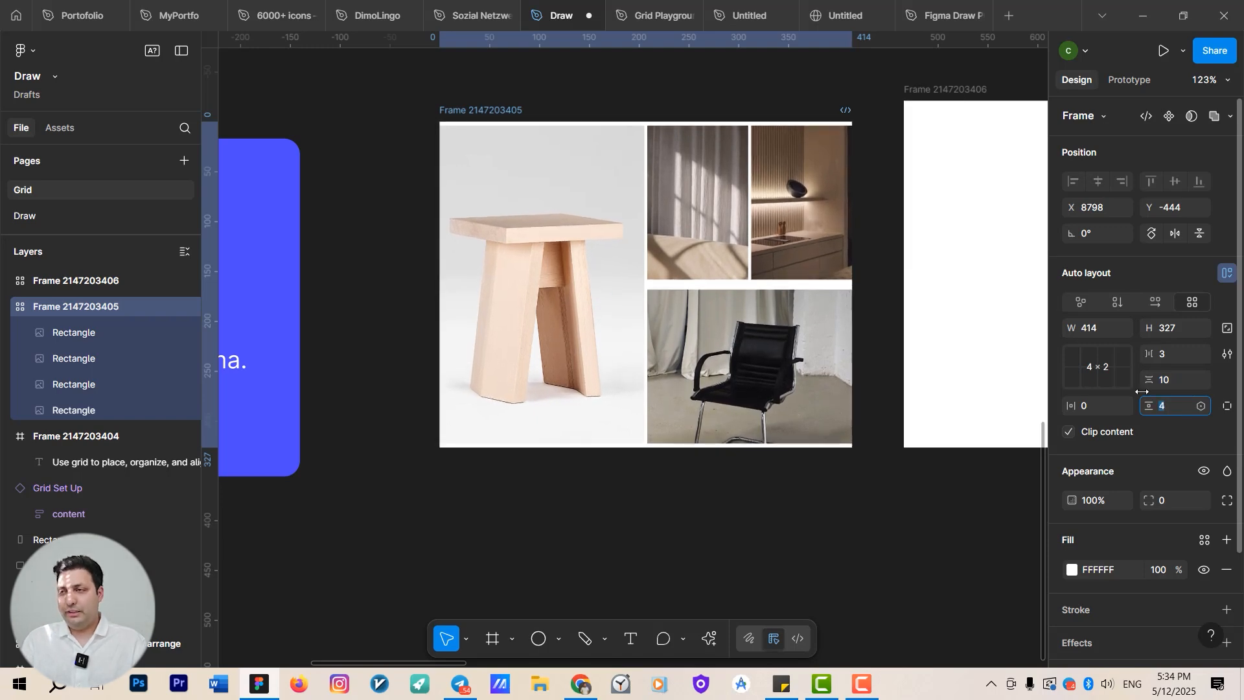
Change the grid frame's fill colour to red FF0000.
click(1072, 570)
click(992, 322)
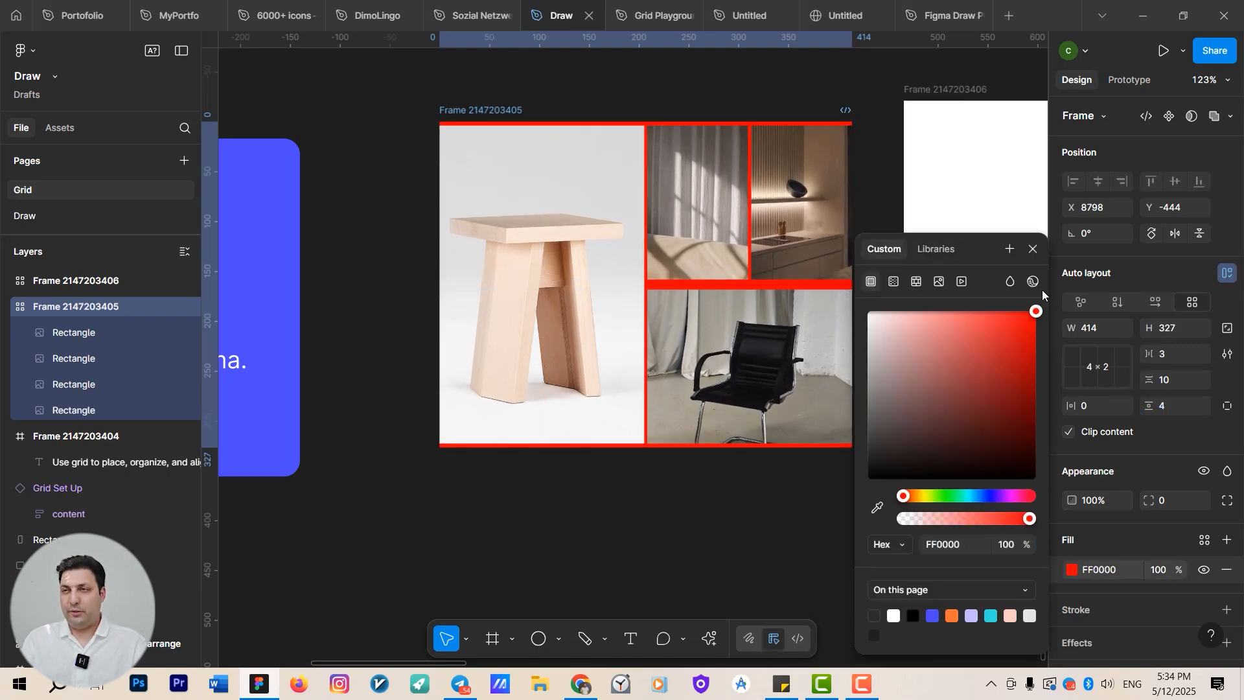
drag(964, 324, 1039, 306)
Examine the red-filled image grid frame at different zoom levels.
drag(674, 470, 641, 522)
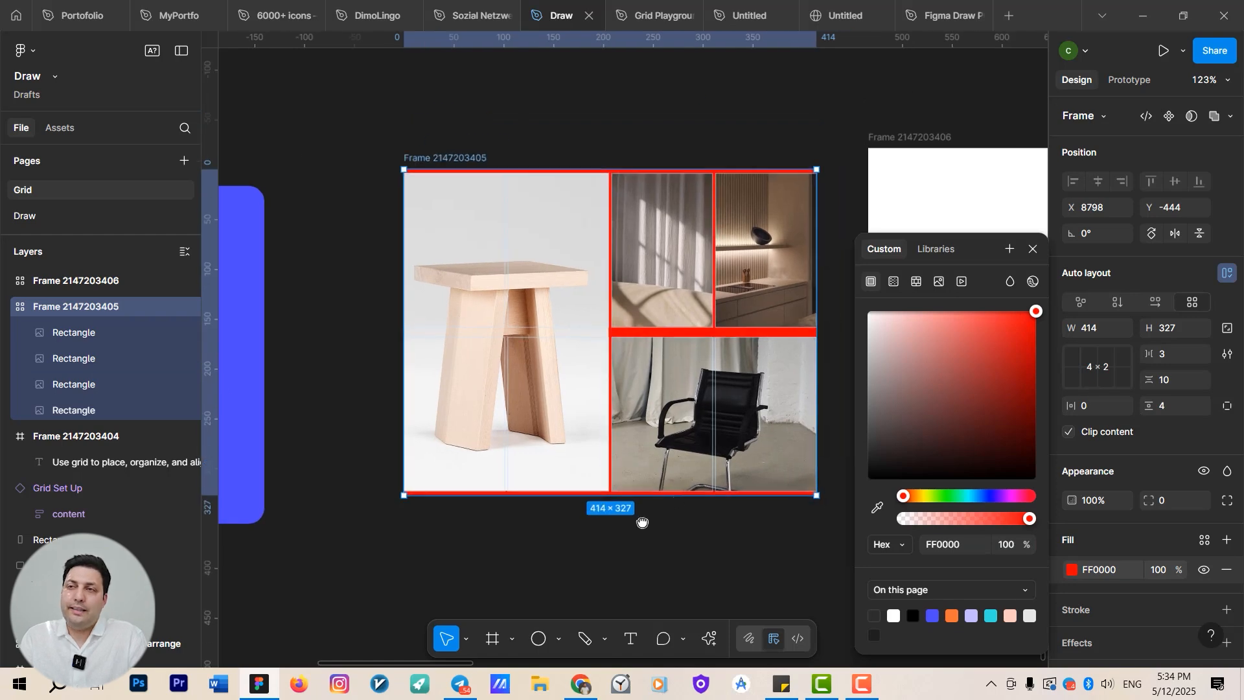
scroll(648, 496, down, 3)
drag(493, 447, 209, 324)
scroll(460, 389, down, 3)
drag(456, 400, 518, 258)
scroll(457, 485, down, 1)
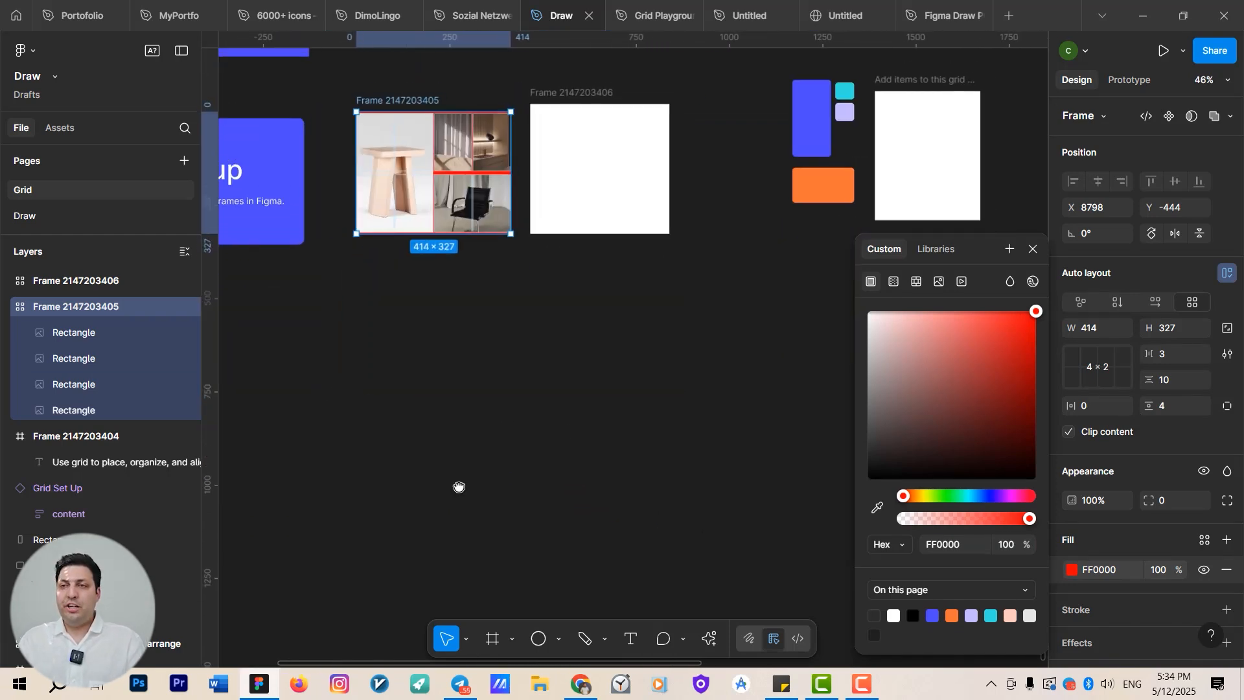
drag(458, 486, 357, 537)
scroll(450, 456, down, 3)
drag(451, 456, 570, 563)
scroll(548, 458, up, 3)
drag(548, 459, 577, 528)
scroll(533, 440, up, 6)
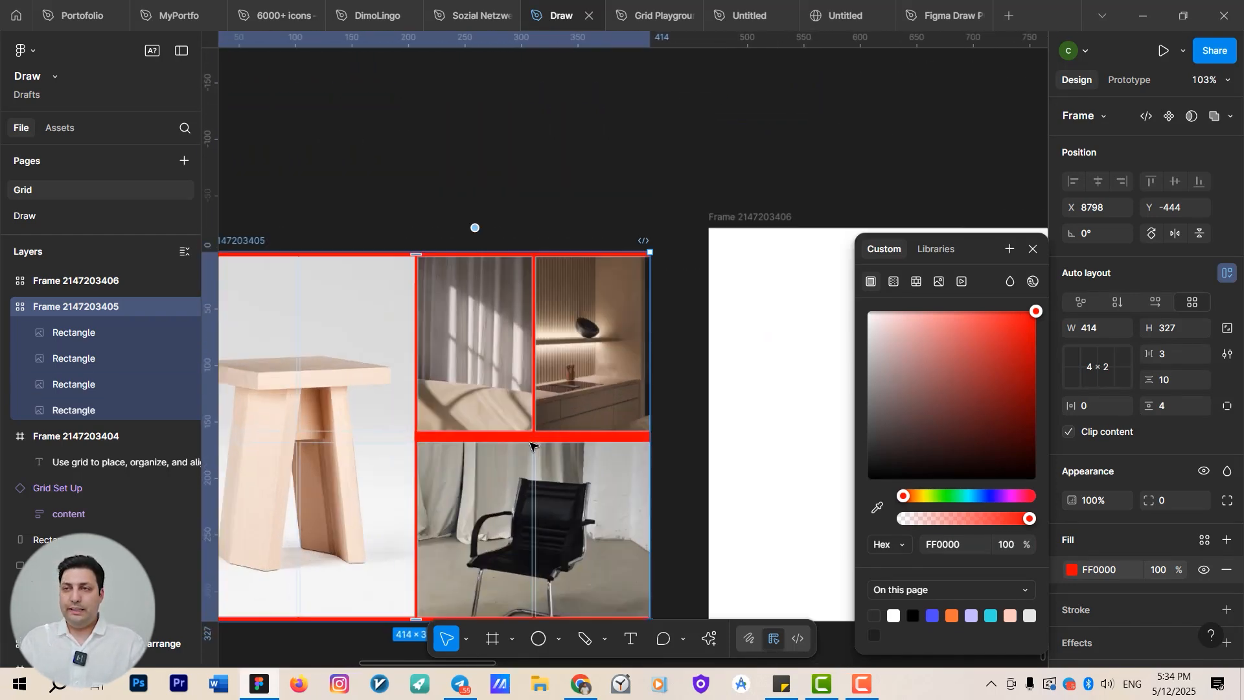
Move the kitchen image into the top row's first cell beside the stool, ahead of the curtain image.
click(610, 333)
double_click(607, 332)
key(Escape)
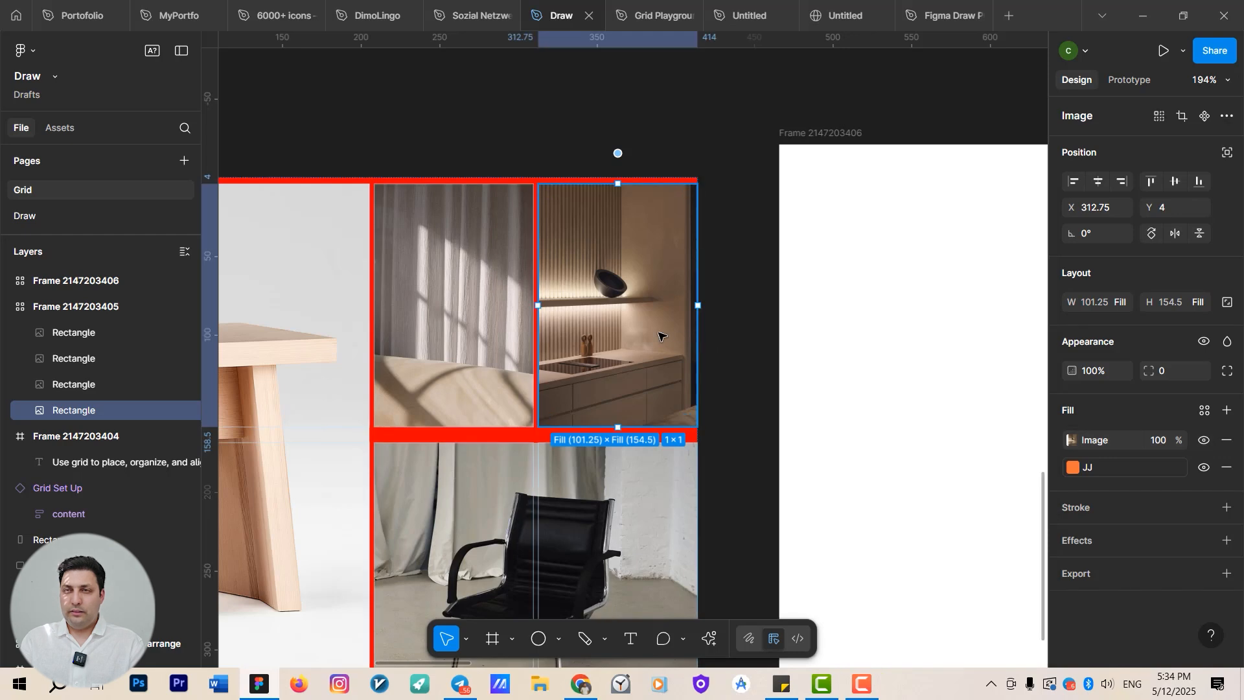
drag(544, 329, 457, 318)
scroll(685, 393, down, 5)
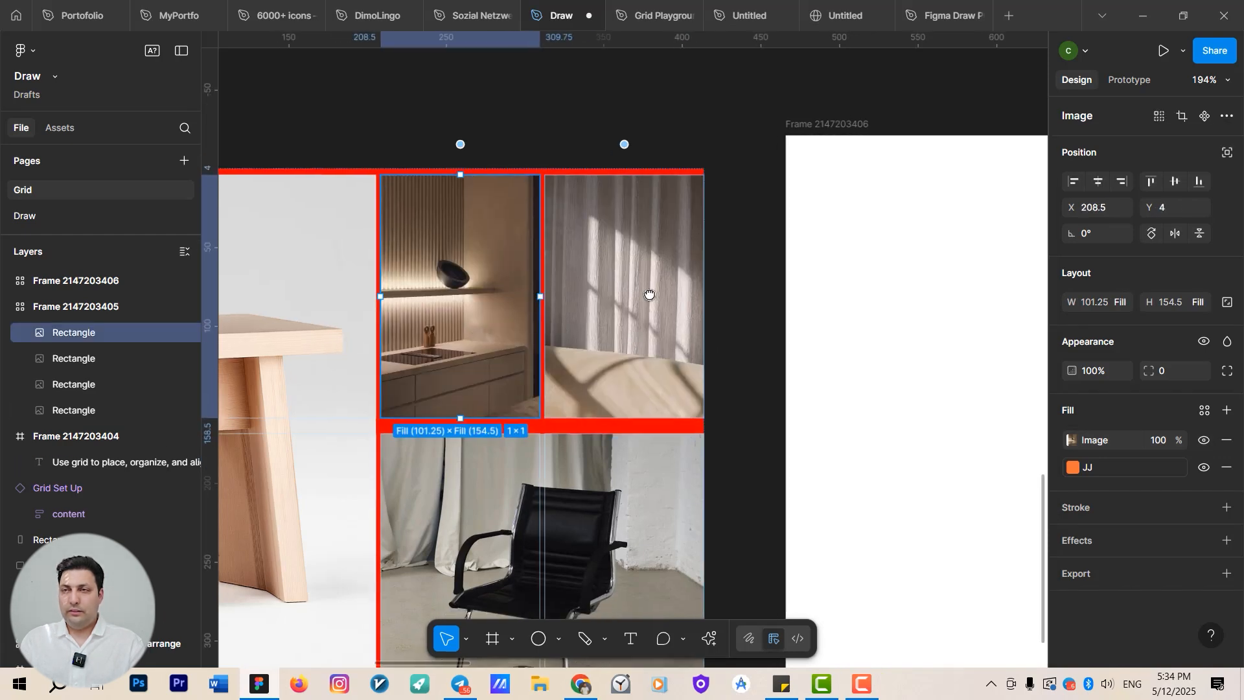
Move the chair image into the top row, spanning both right columns above the kitchen and curtain images.
click(682, 397)
drag(672, 407, 663, 260)
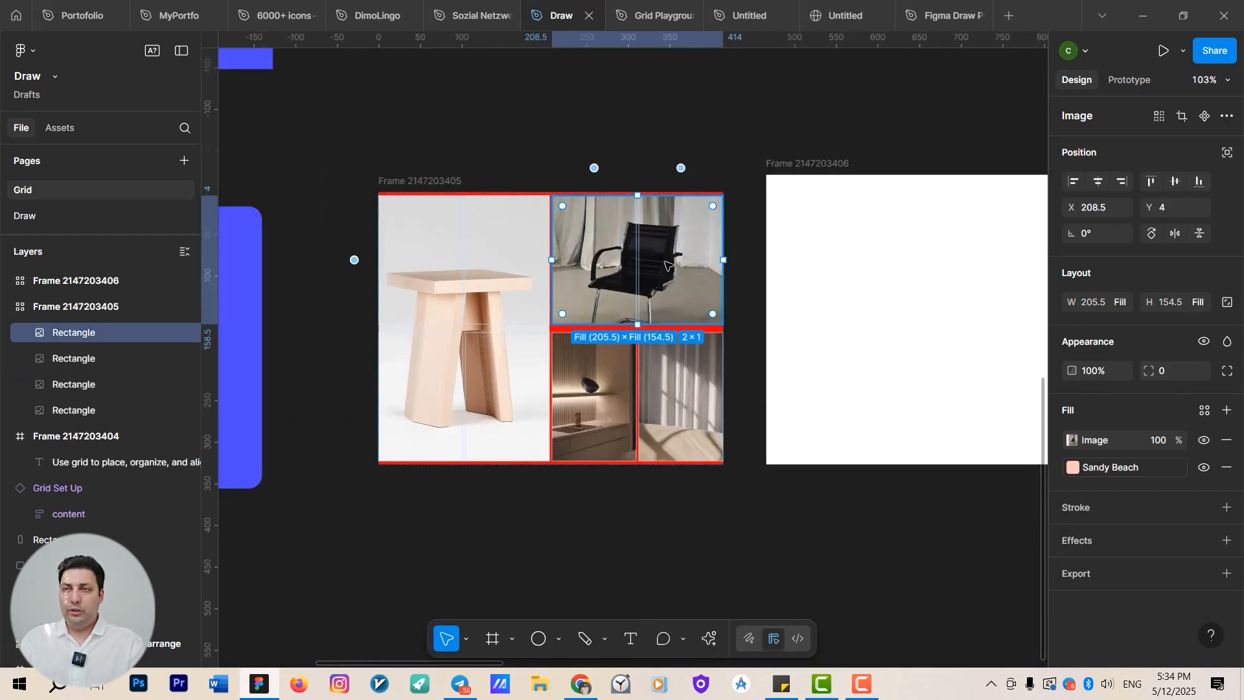
drag(643, 318, 667, 341)
scroll(631, 188, up, 3)
key(Escape)
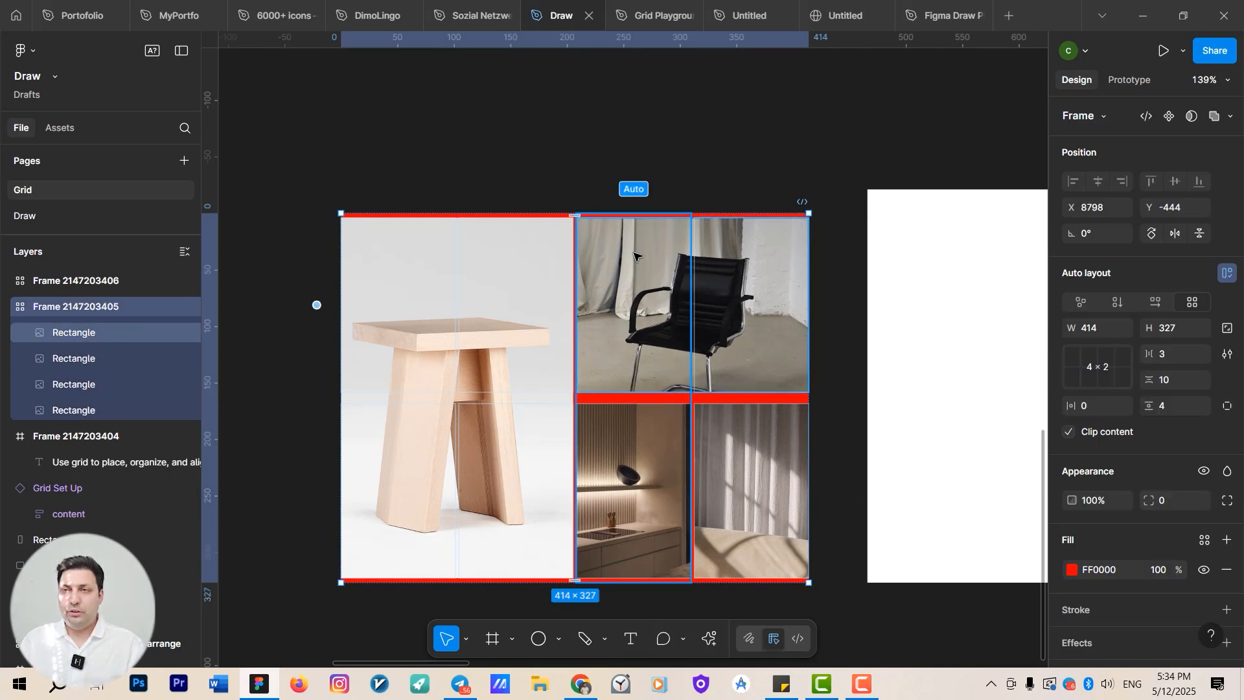
Stretch the image grid frame's height to 355 and widen its stool column slightly.
drag(642, 213, 646, 164)
drag(575, 235, 584, 272)
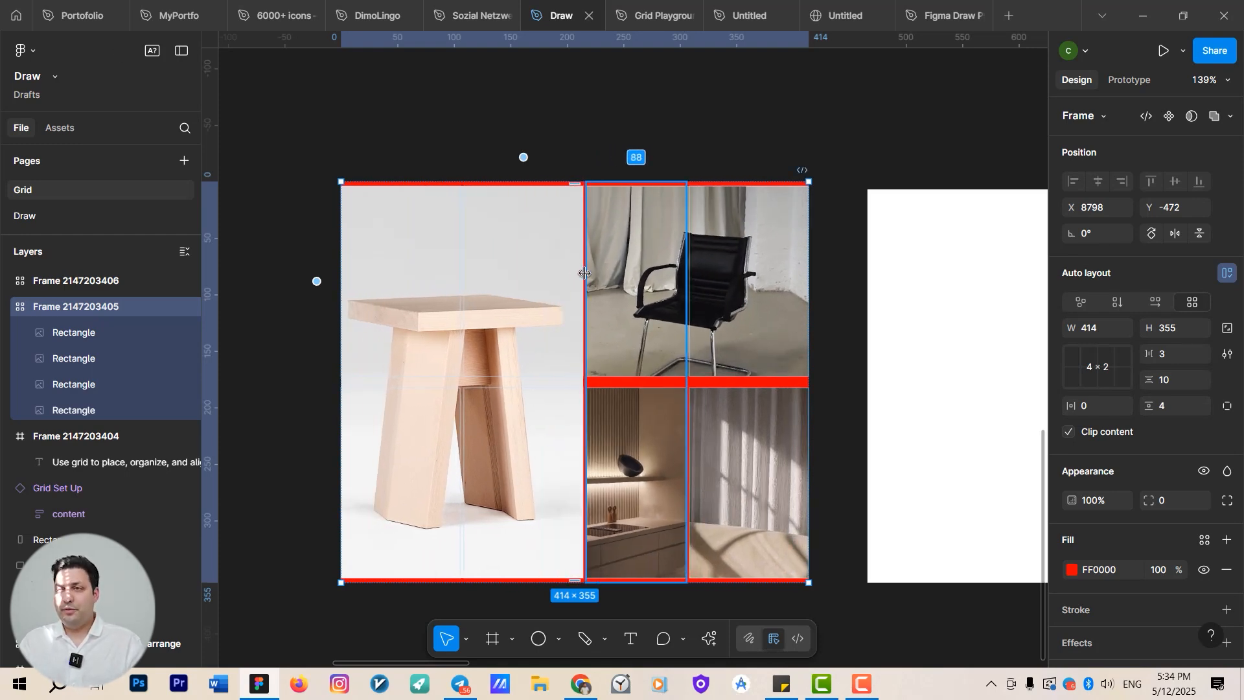
Inspect the empty 4 × 3 grid frame and its column and row count.
scroll(584, 272, down, 10)
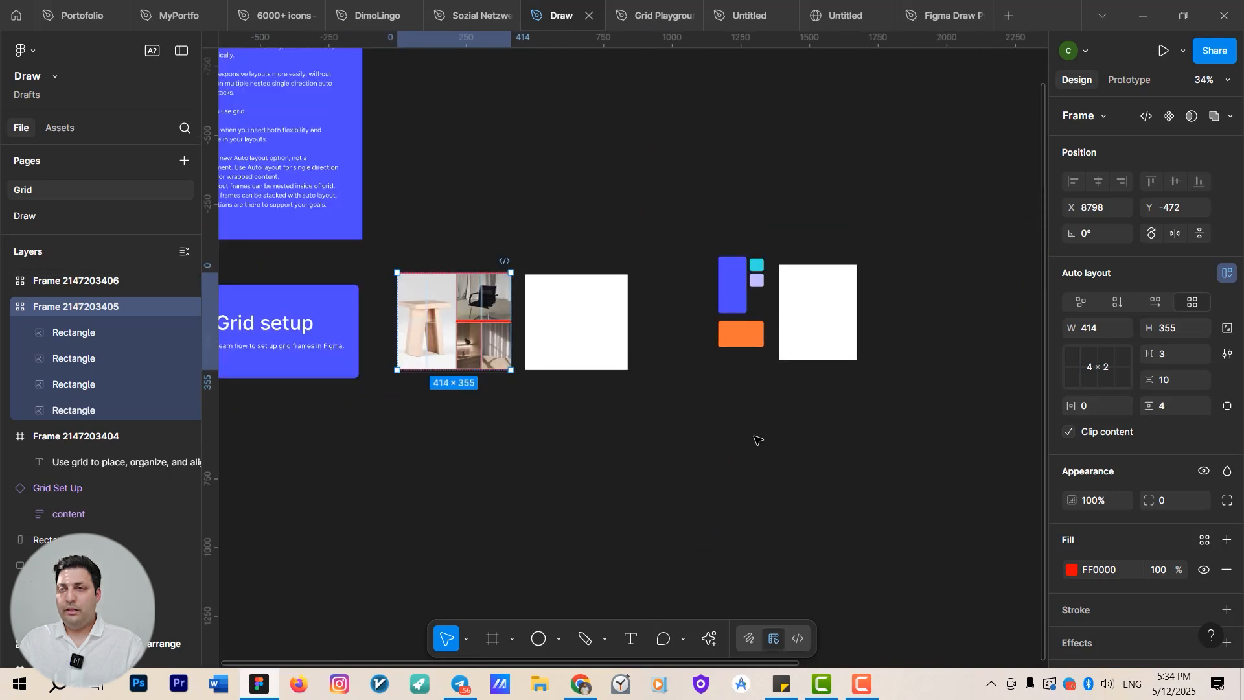
scroll(669, 341, up, 3)
click(682, 289)
scroll(861, 311, up, 2)
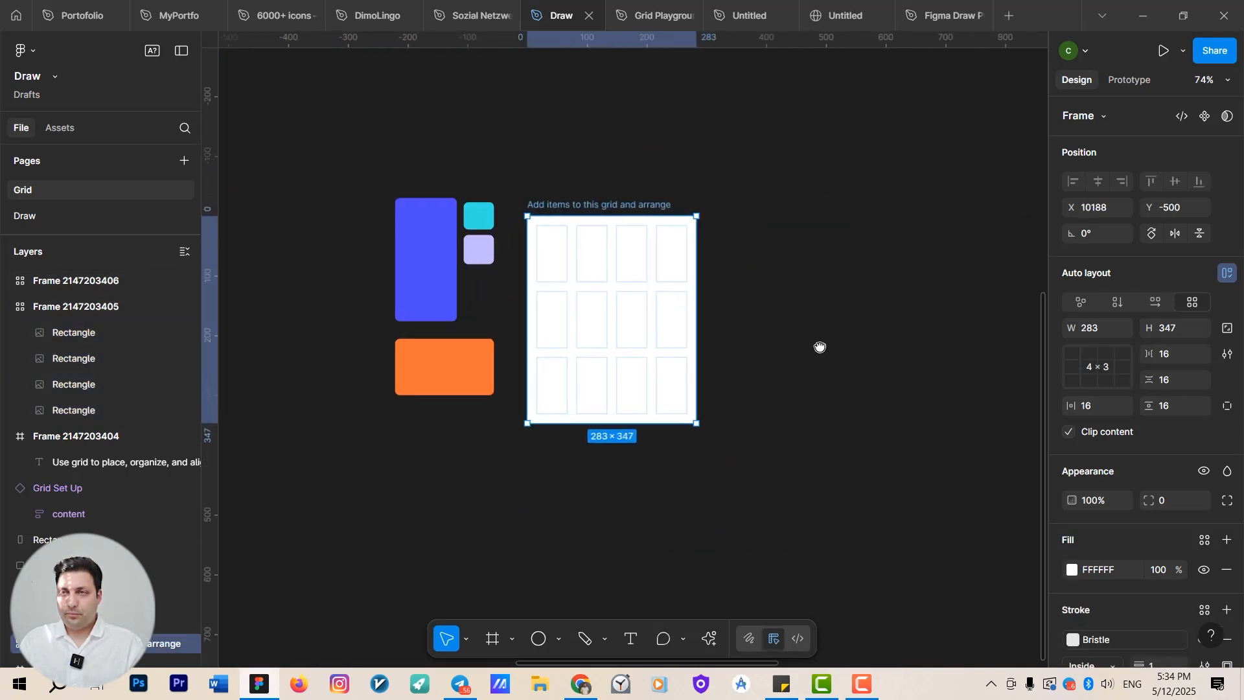
drag(820, 347, 784, 364)
click(633, 186)
click(562, 222)
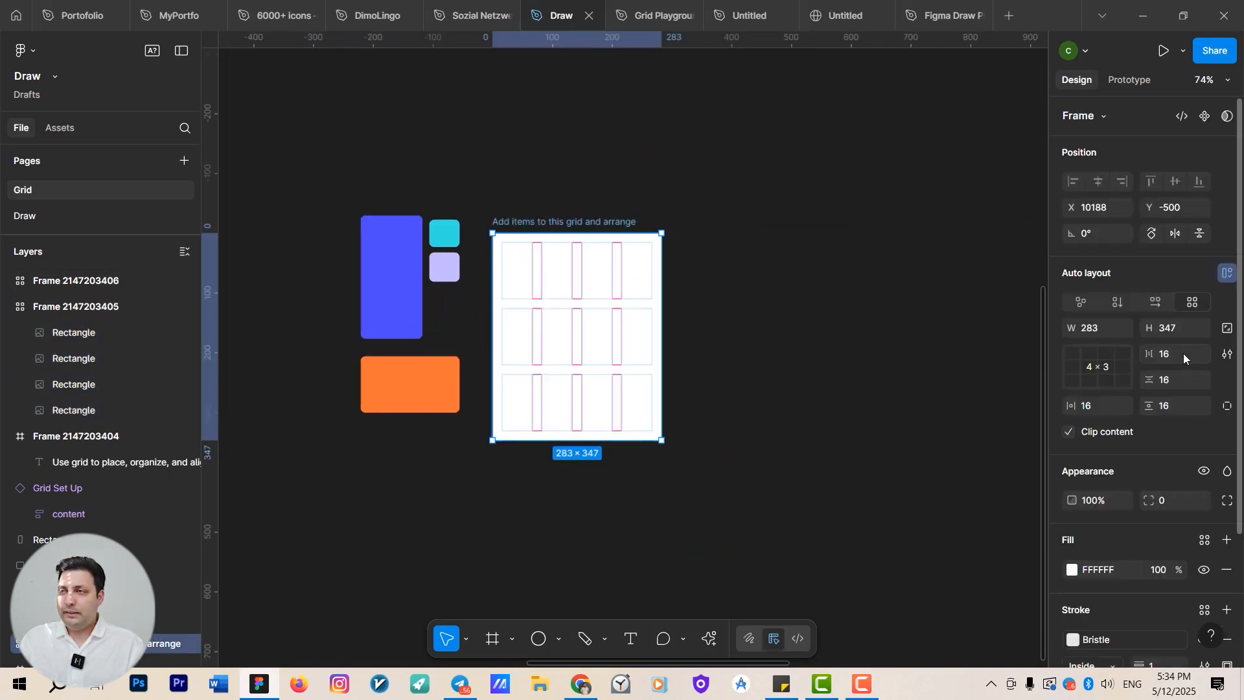
click(1093, 367)
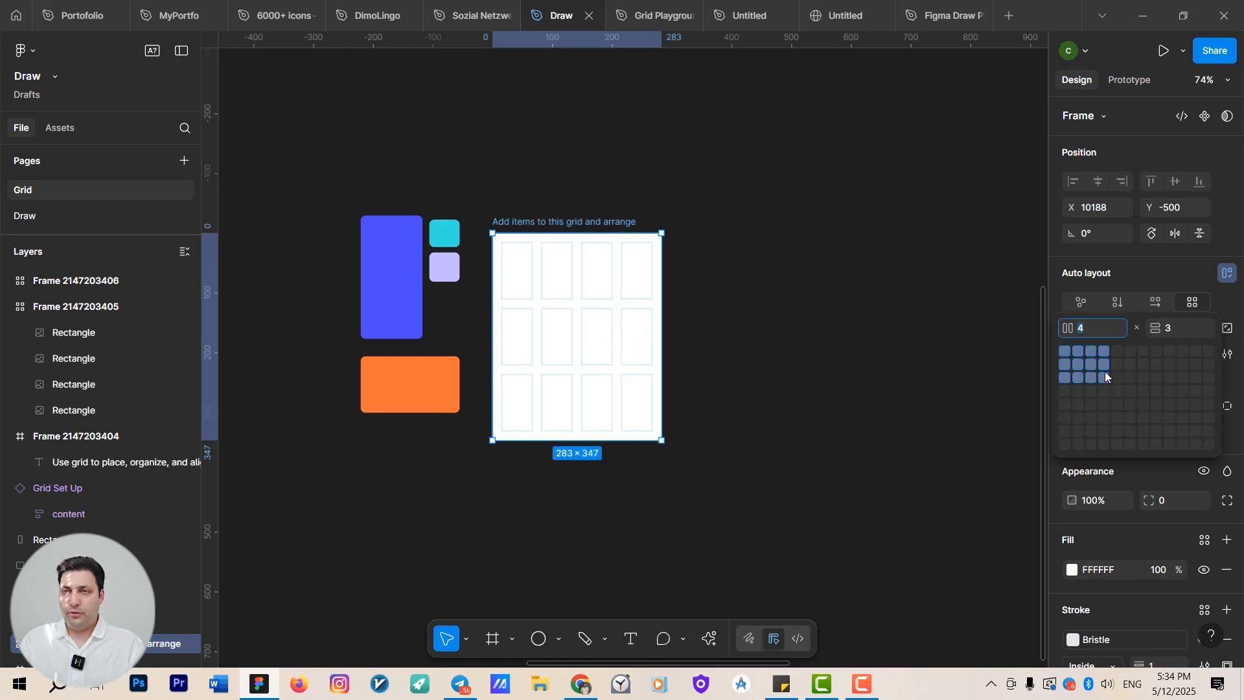
click(1105, 376)
Drag the blue rectangle into the empty grid frame, spanning two columns and two rows at its lower left.
scroll(372, 288, up, 3)
click(404, 323)
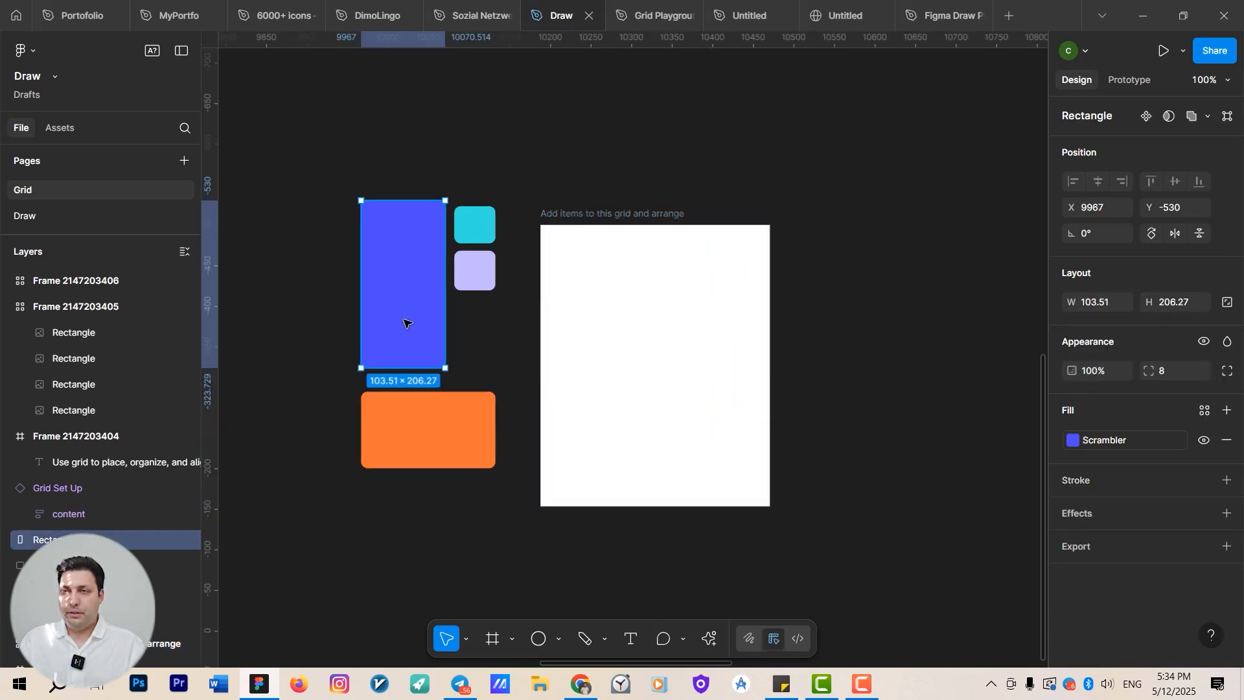
drag(404, 323, 585, 365)
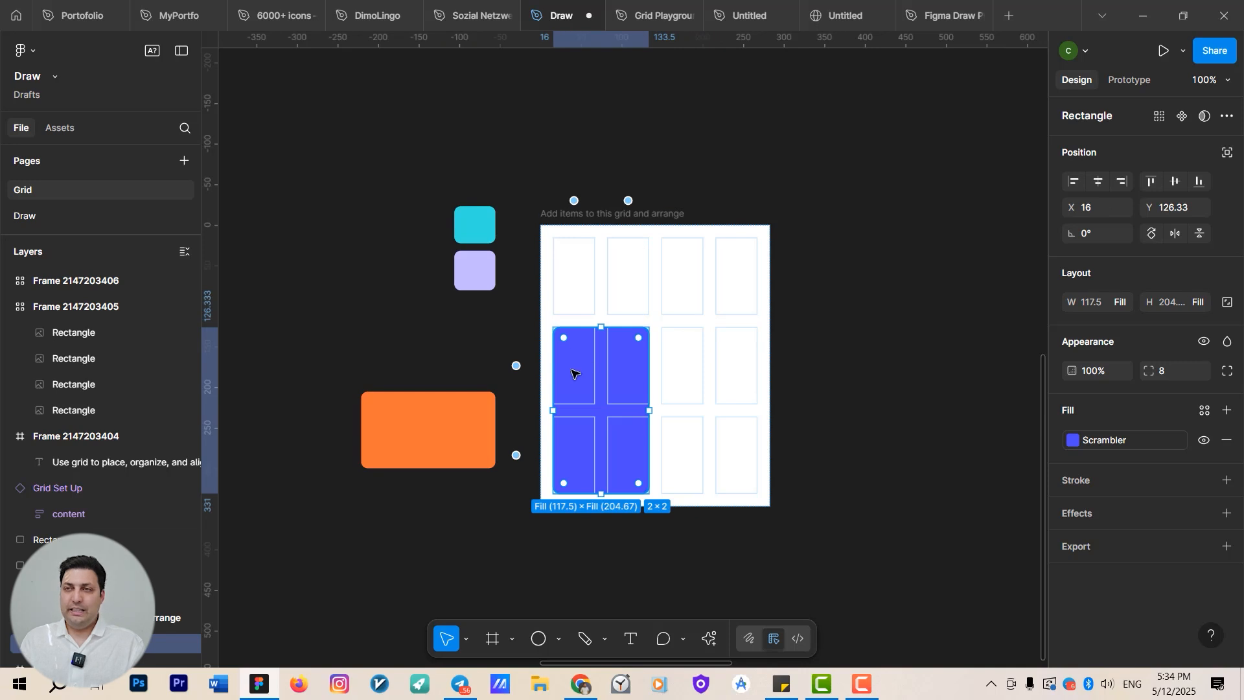
Take the blue rectangle back out of the grid frame onto the canvas.
scroll(659, 430, up, 3)
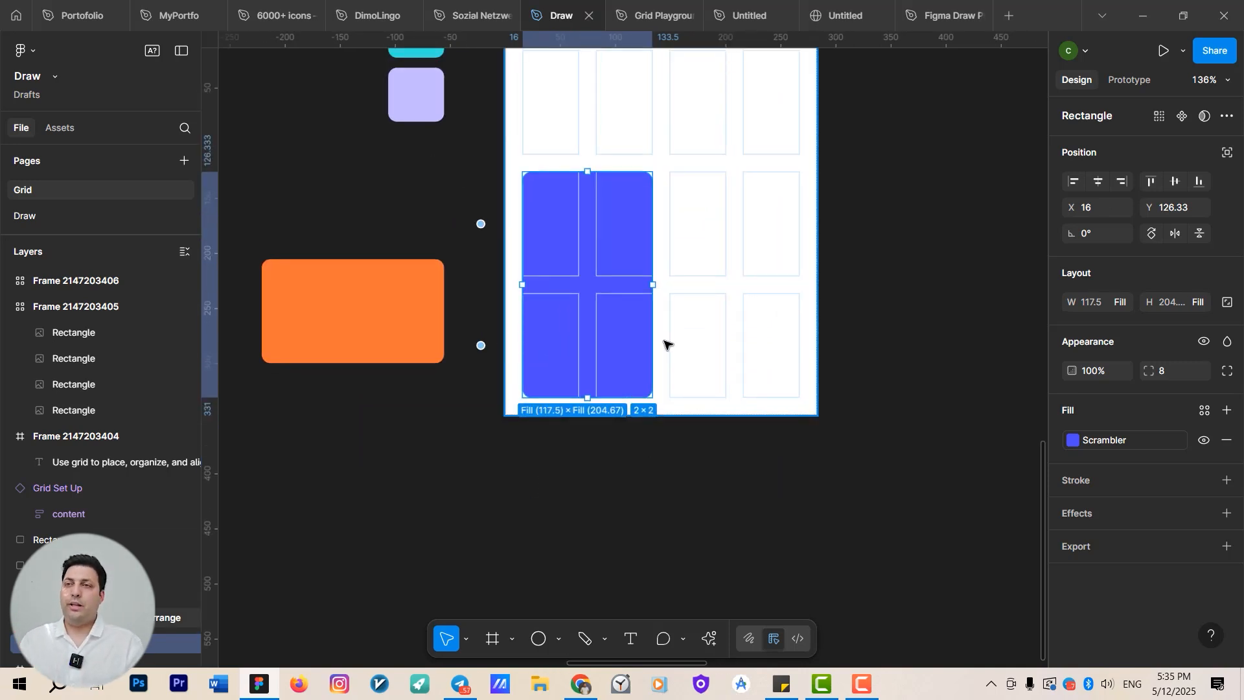
scroll(664, 344, down, 4)
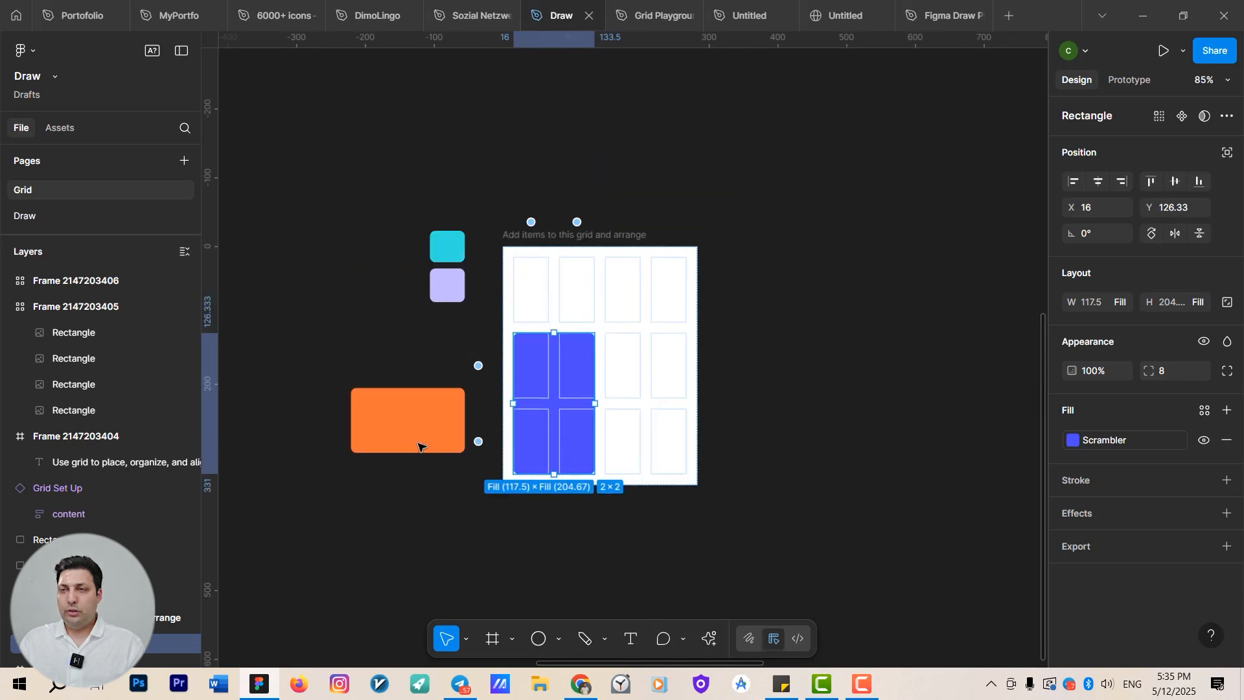
drag(408, 422, 366, 402)
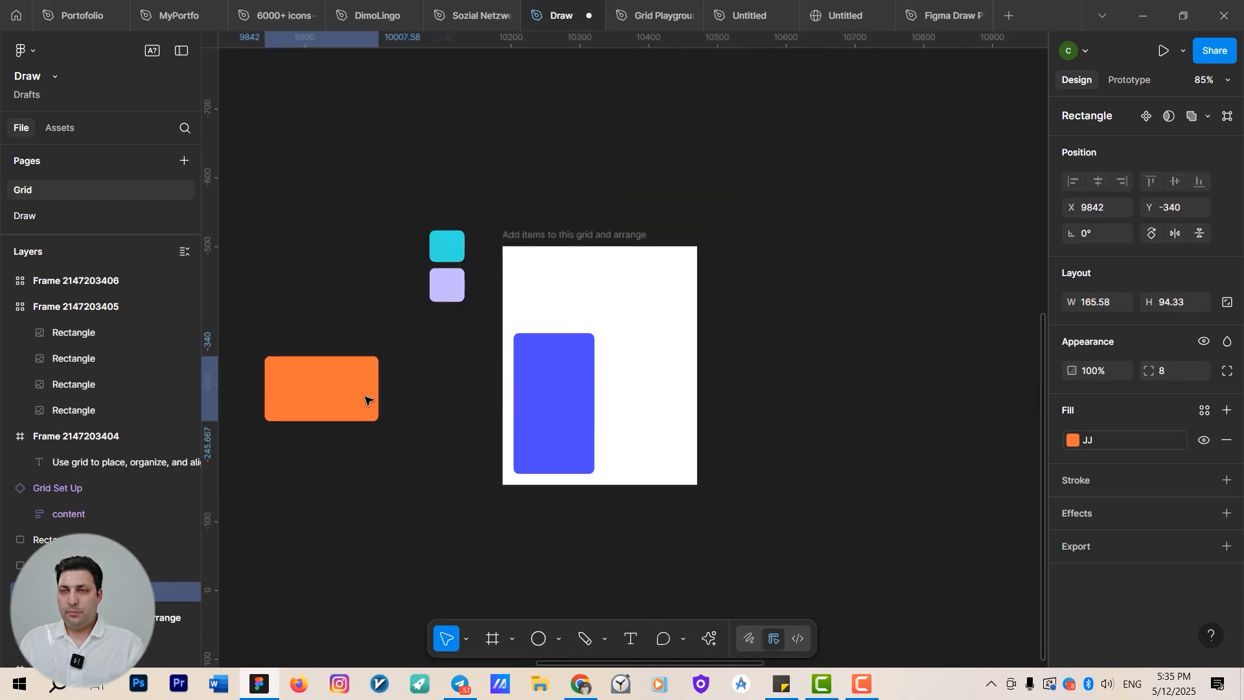
click(578, 373)
drag(528, 441, 362, 518)
Place the orange rectangle across the bottom-right two cells and the blue rectangle across the middle row's centre two cells.
click(303, 380)
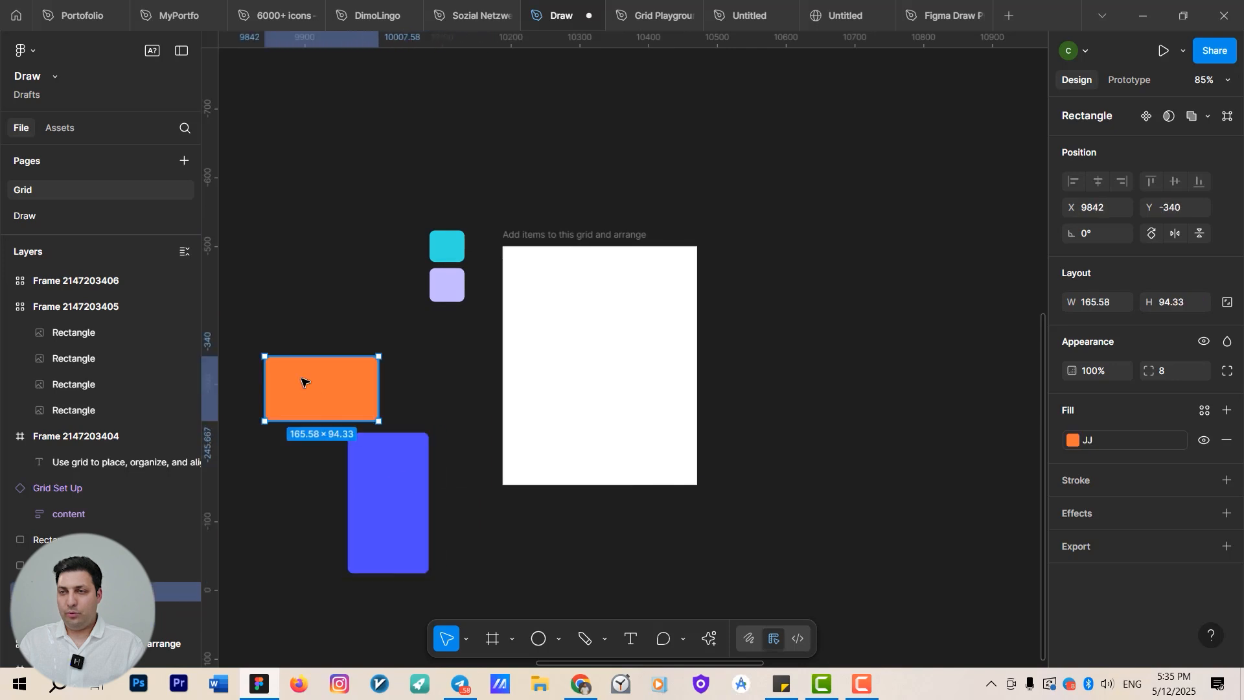
drag(303, 380, 634, 440)
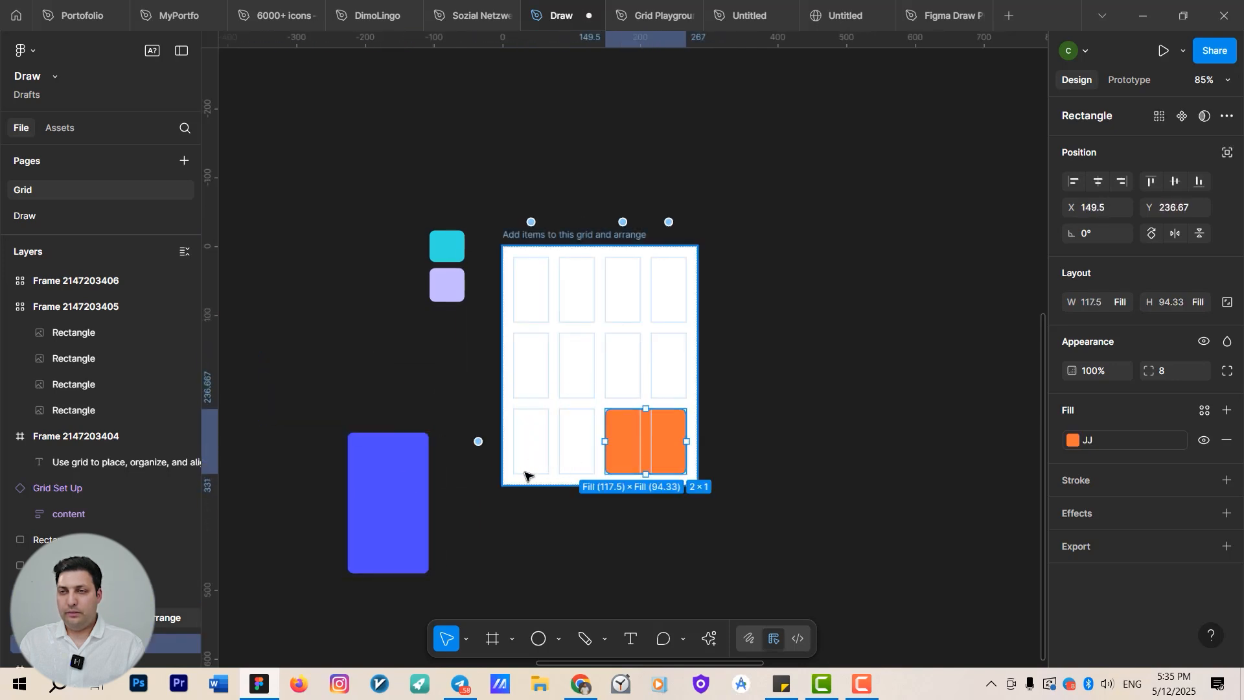
drag(400, 492, 561, 380)
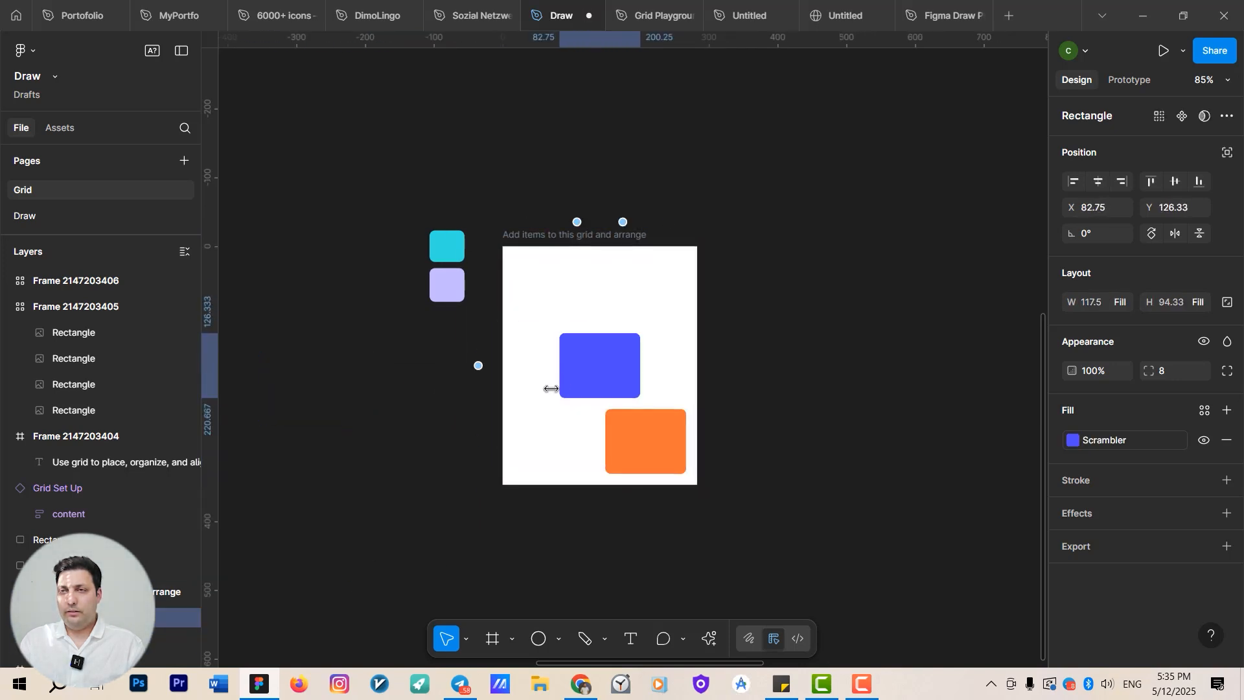
Drop the lavender square into the top row's second cell and the cyan square into the bottom-left cell.
drag(438, 283, 570, 298)
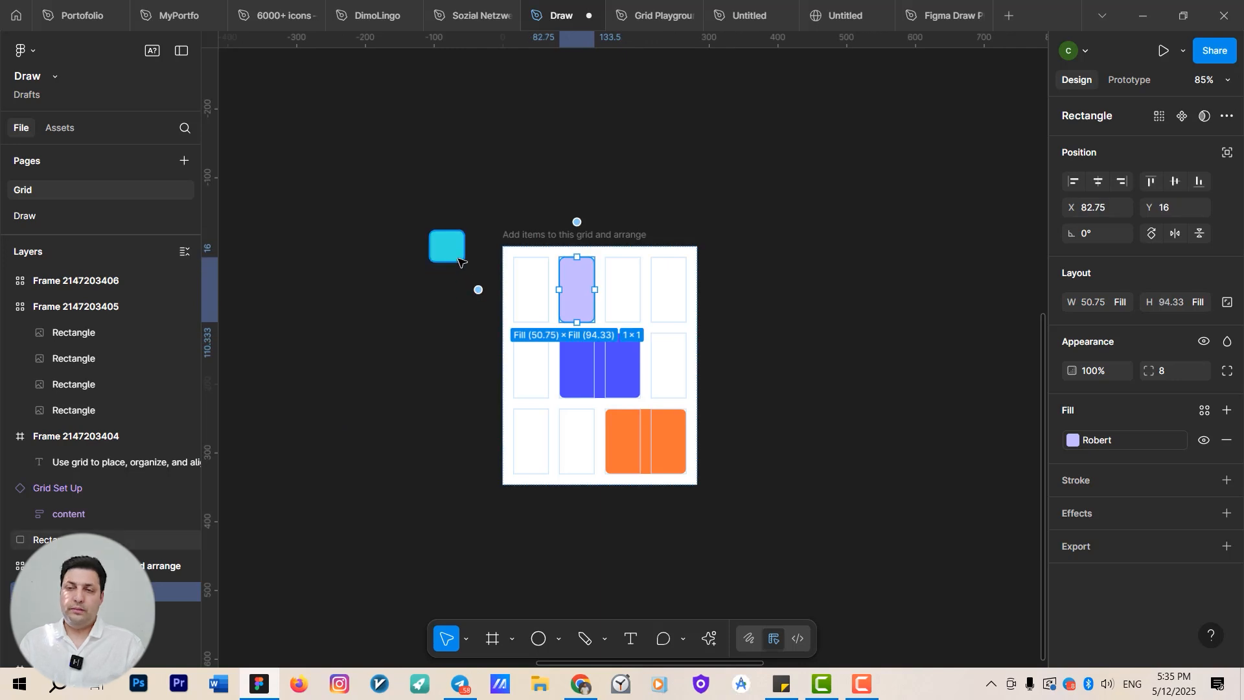
drag(453, 254, 535, 446)
scroll(615, 403, up, 5)
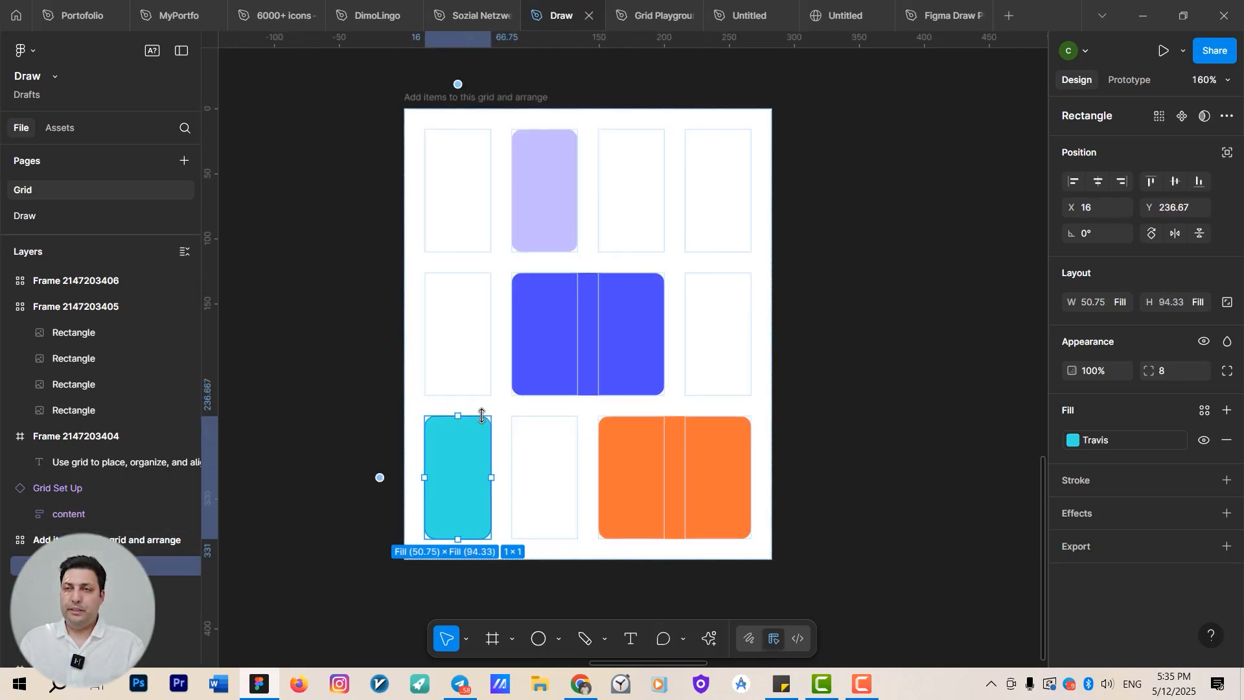
Stretch the cyan rectangle to about 184 wide across the middle and bottom rows and adjust its layer order.
drag(481, 324, 660, 345)
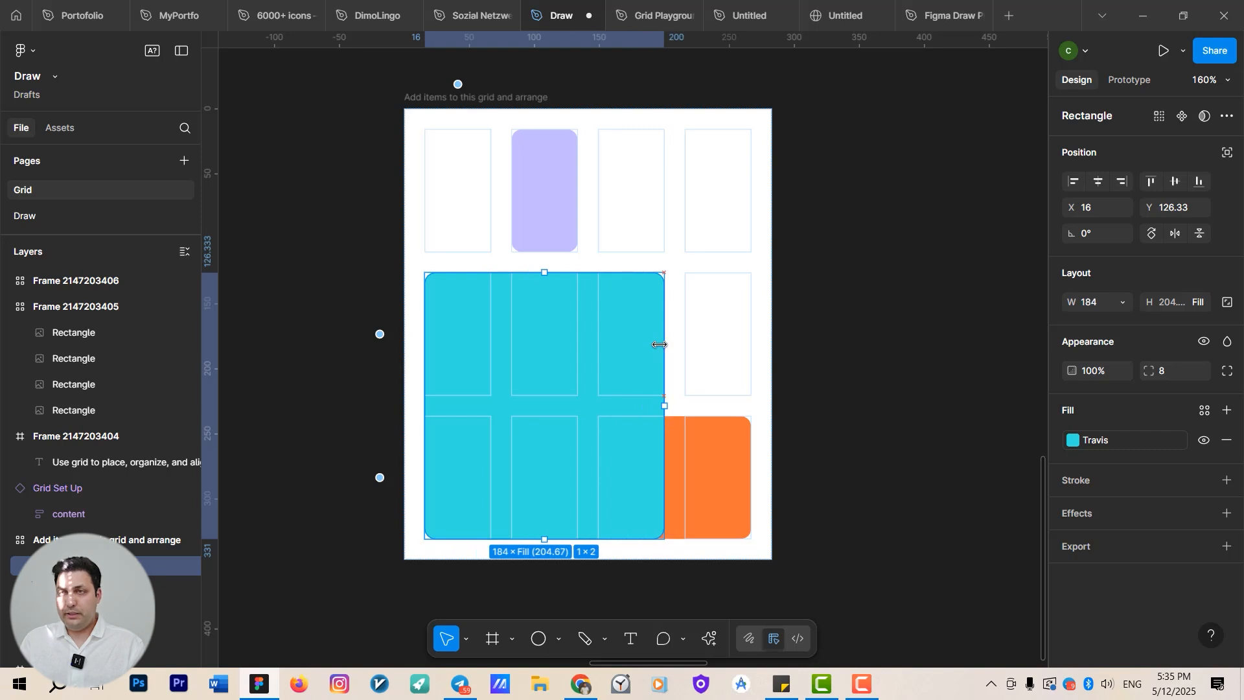
key([)
key(])
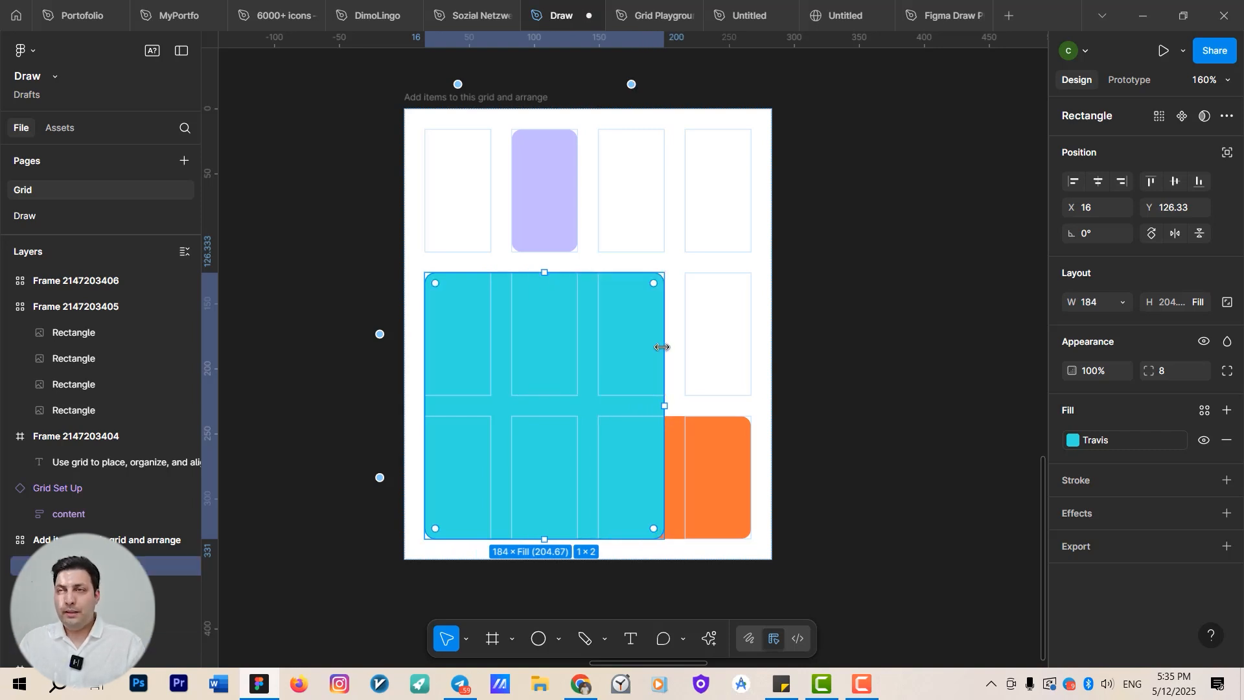
scroll(661, 347, down, 5)
scroll(574, 230, up, 4)
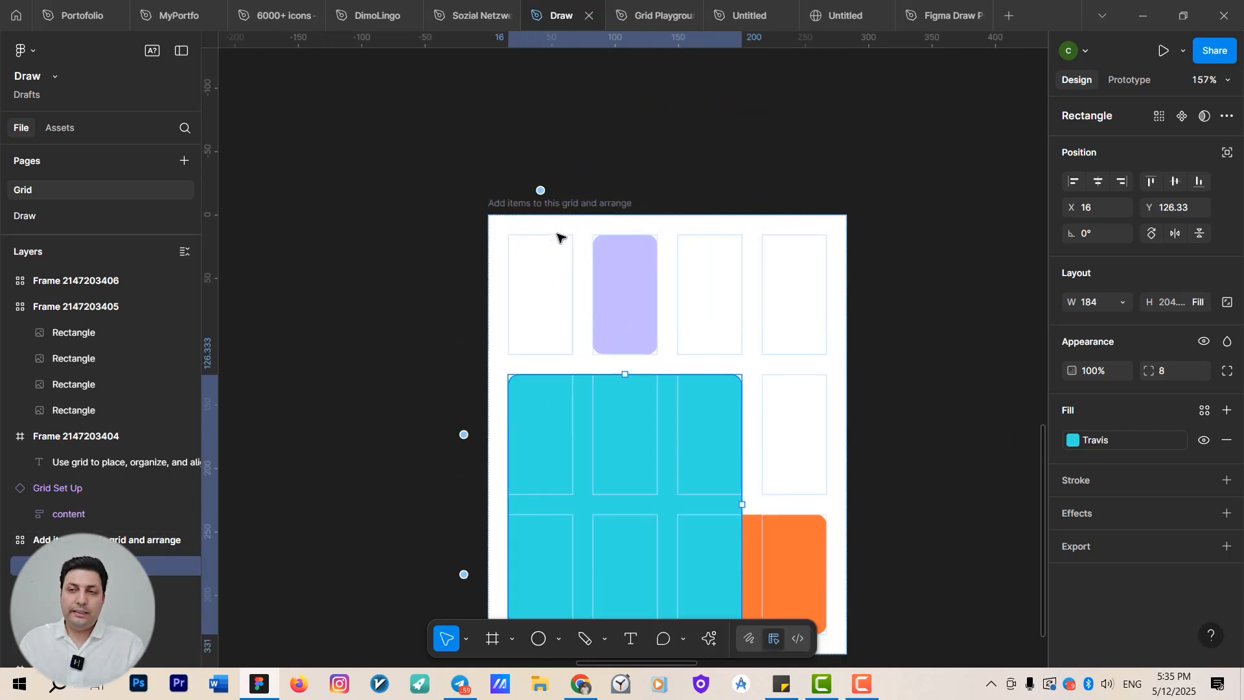
Widen the colored-rectangles grid frame to 333.
click(459, 439)
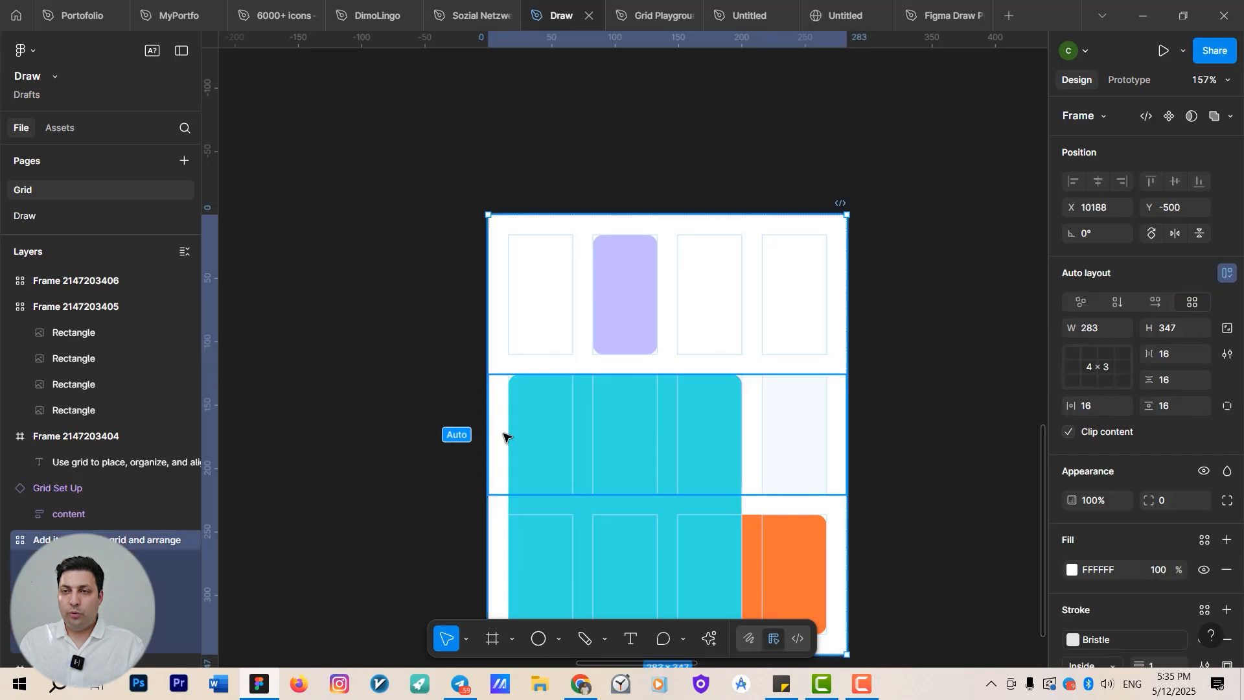
drag(493, 434, 424, 434)
drag(514, 374, 547, 297)
scroll(547, 298, down, 5)
scroll(575, 425, right, 3)
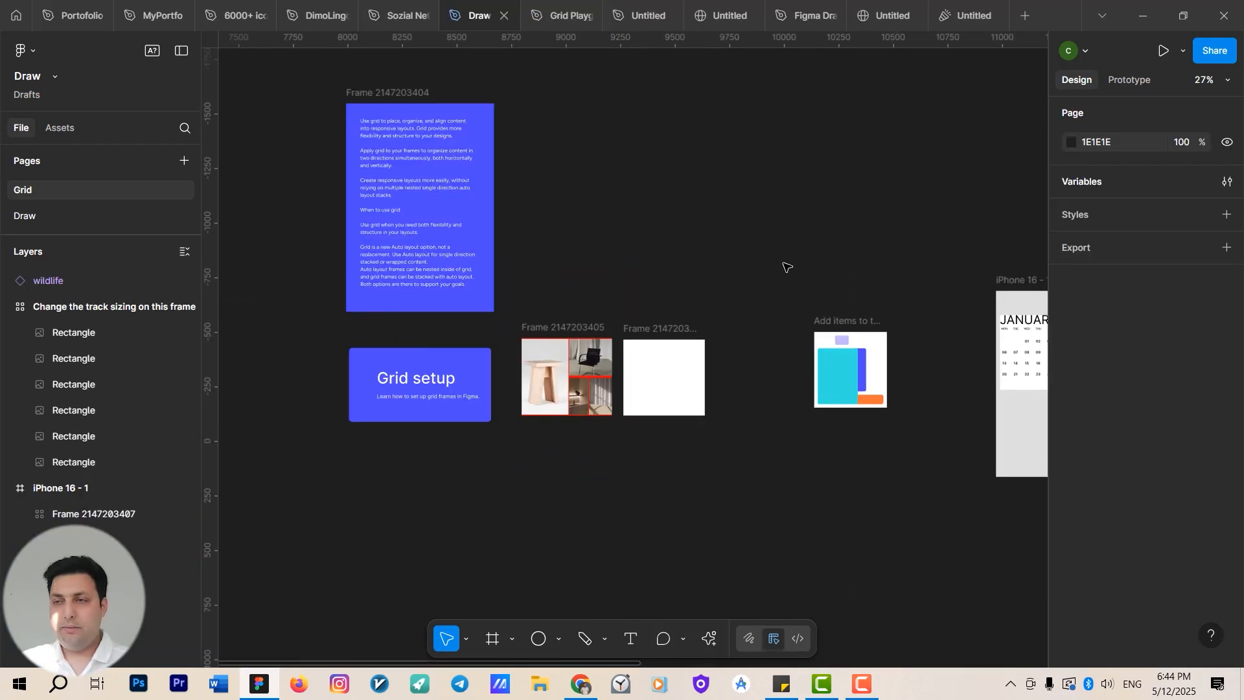
Try placing the wildlife icon into an empty cell of the track-sizing grid frame, then undo it.
scroll(336, 272, right, 10)
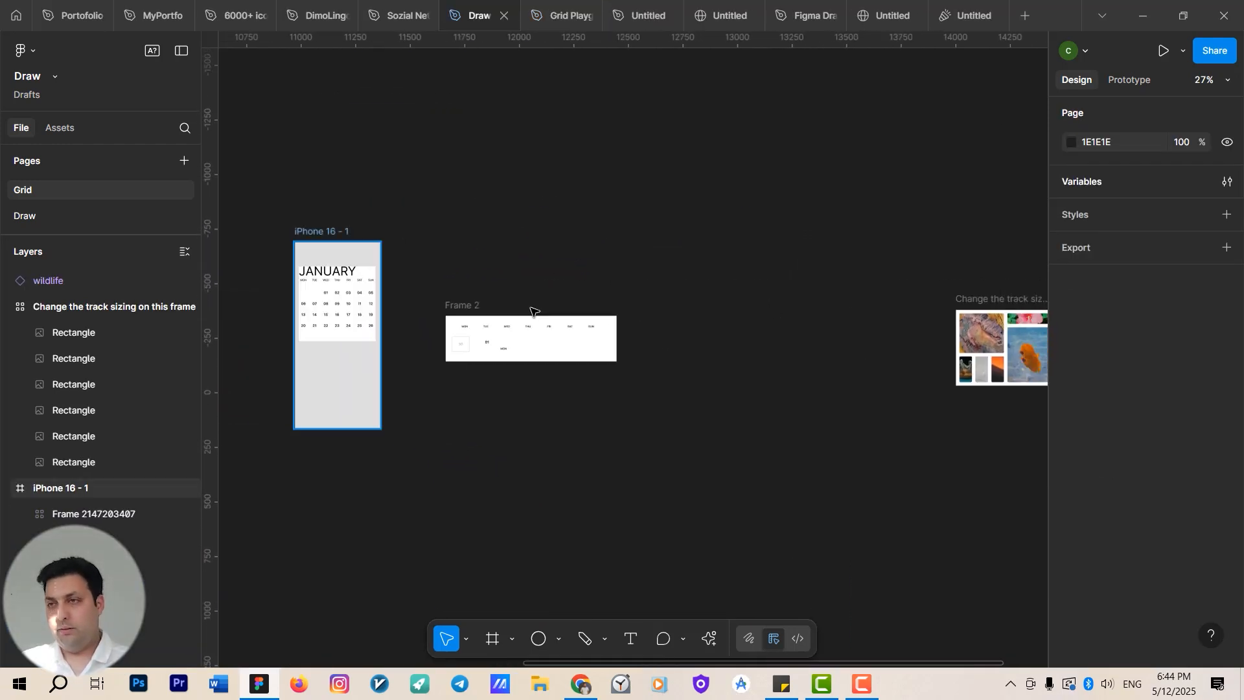
scroll(855, 393, up, 3)
scroll(855, 394, up, 6)
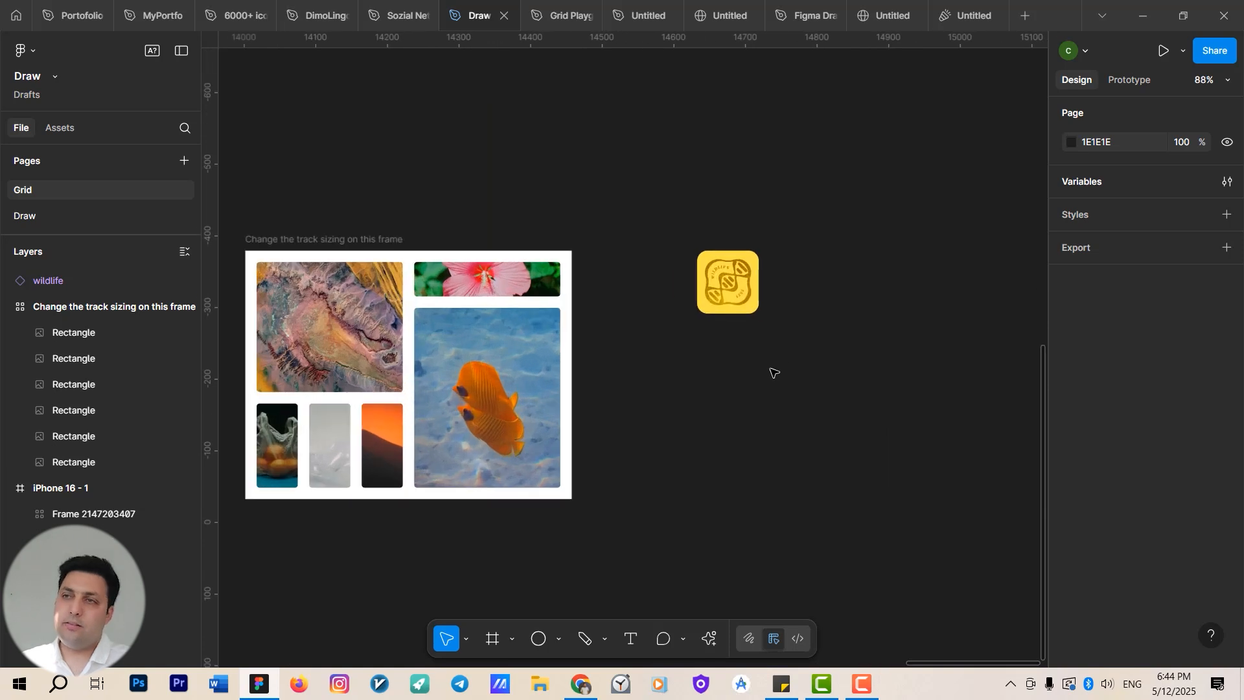
click(736, 293)
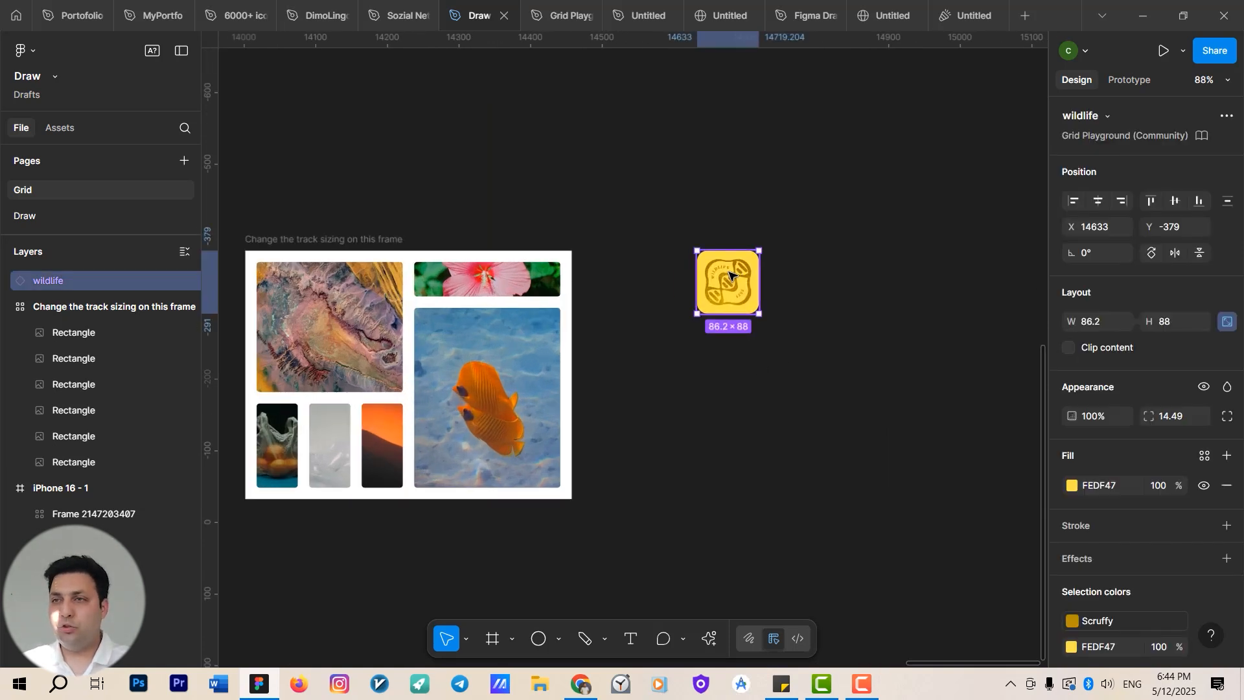
drag(732, 279, 460, 356)
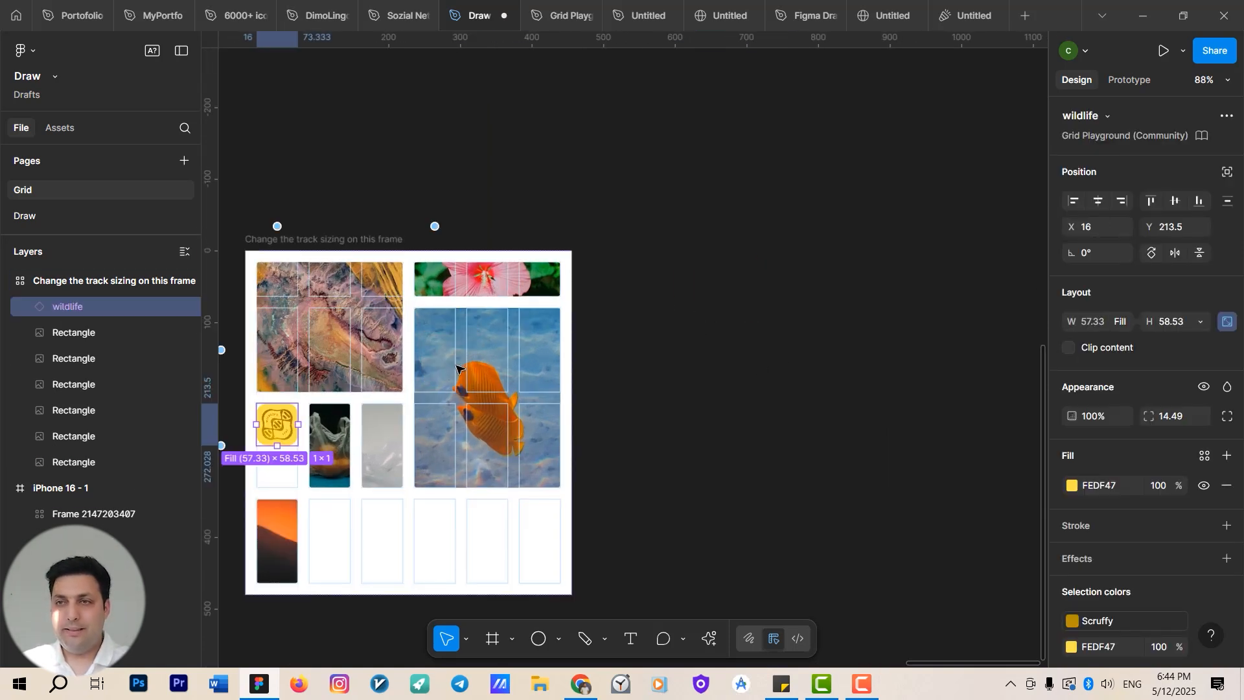
drag(490, 415, 606, 336)
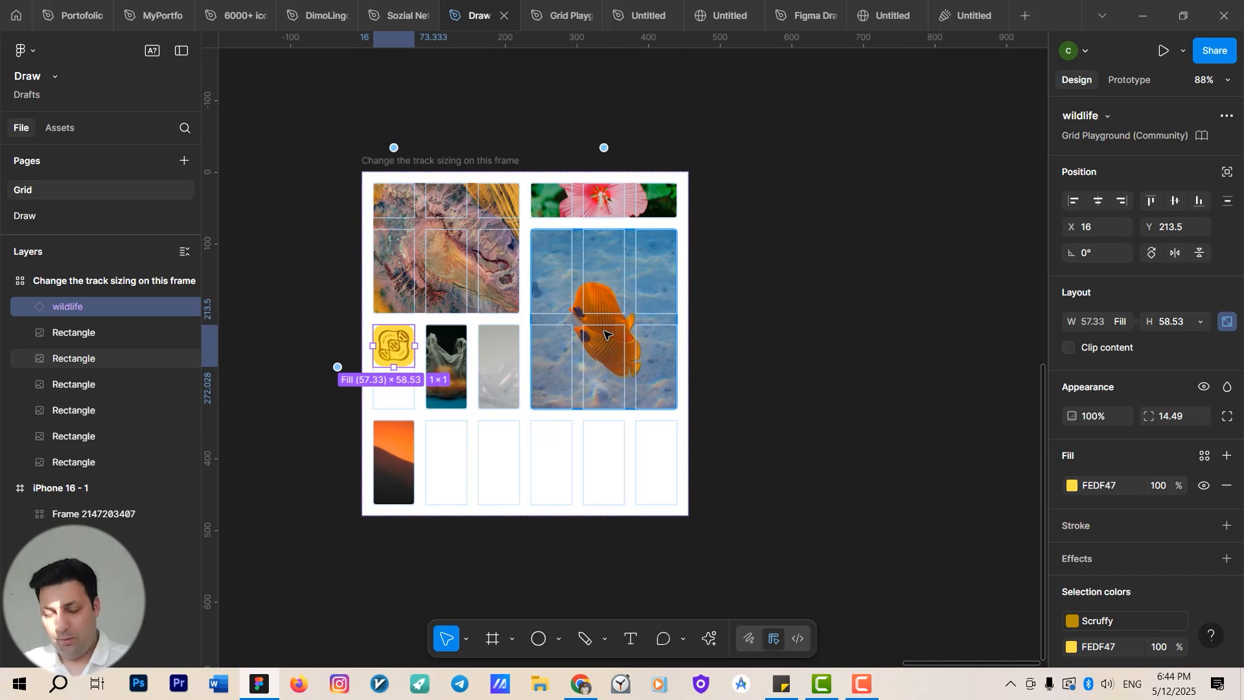
key(ctrl+z)
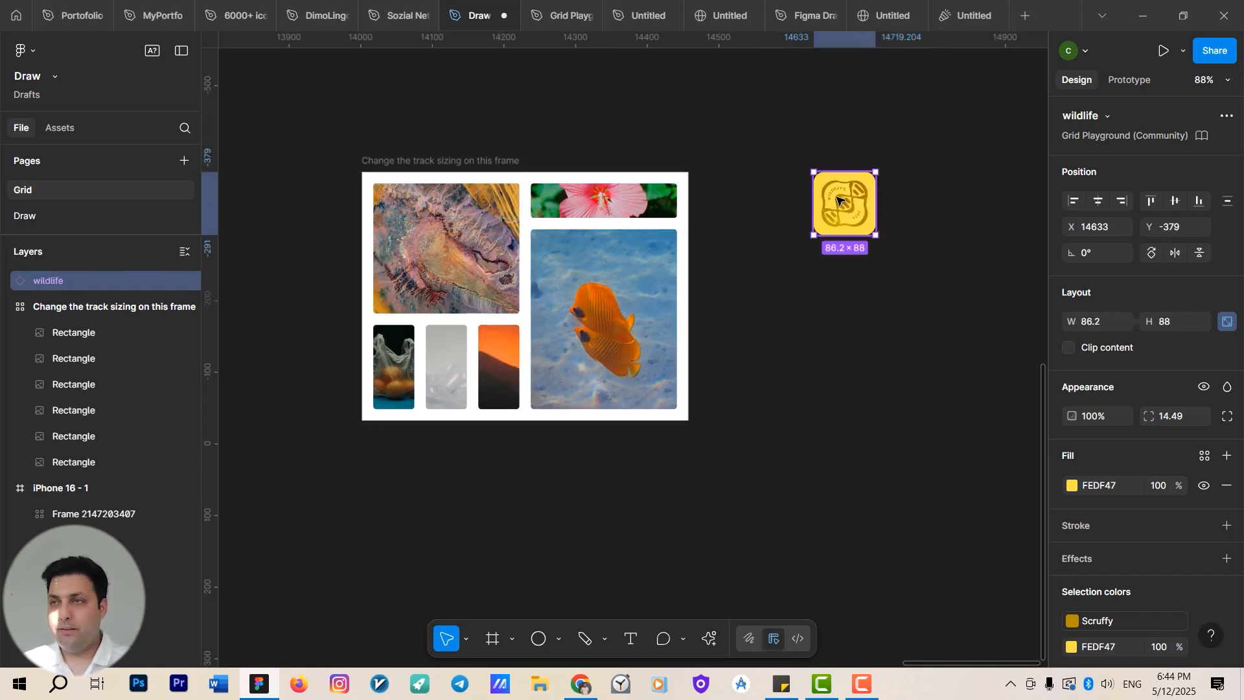
Drop the wildlife icon into the track-sizing grid again and undo that placement.
drag(866, 180, 681, 237)
drag(662, 255, 631, 314)
click(915, 326)
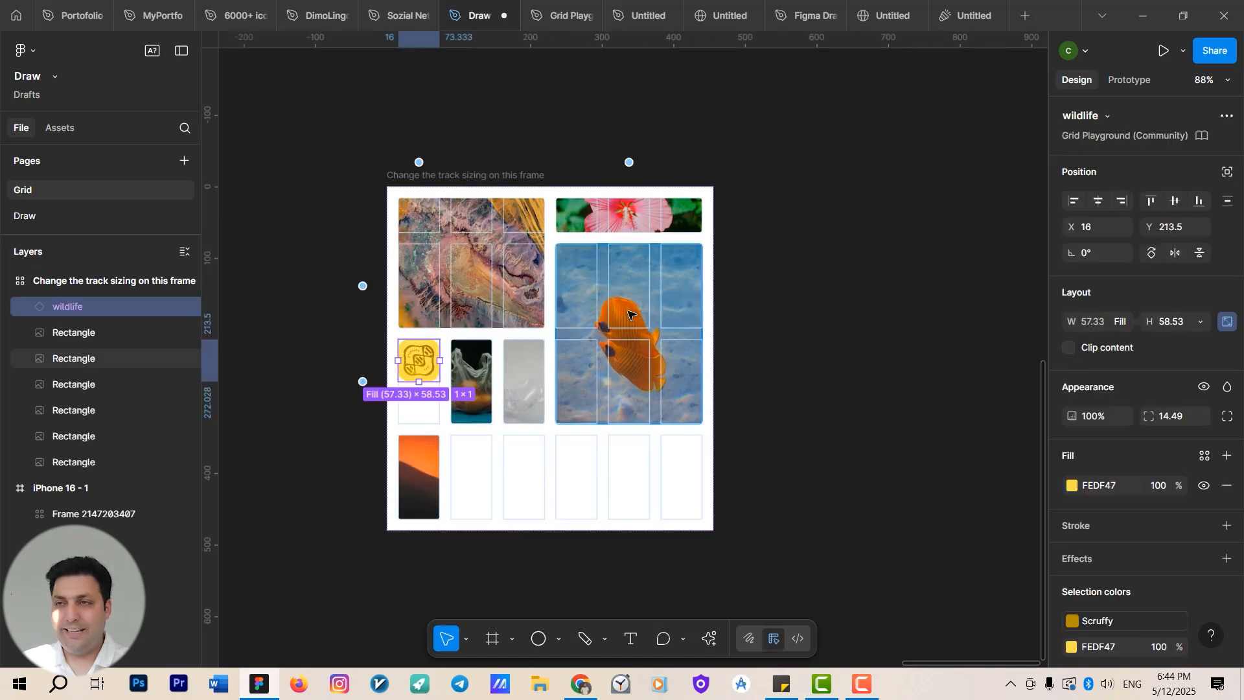
key(ctrl+z)
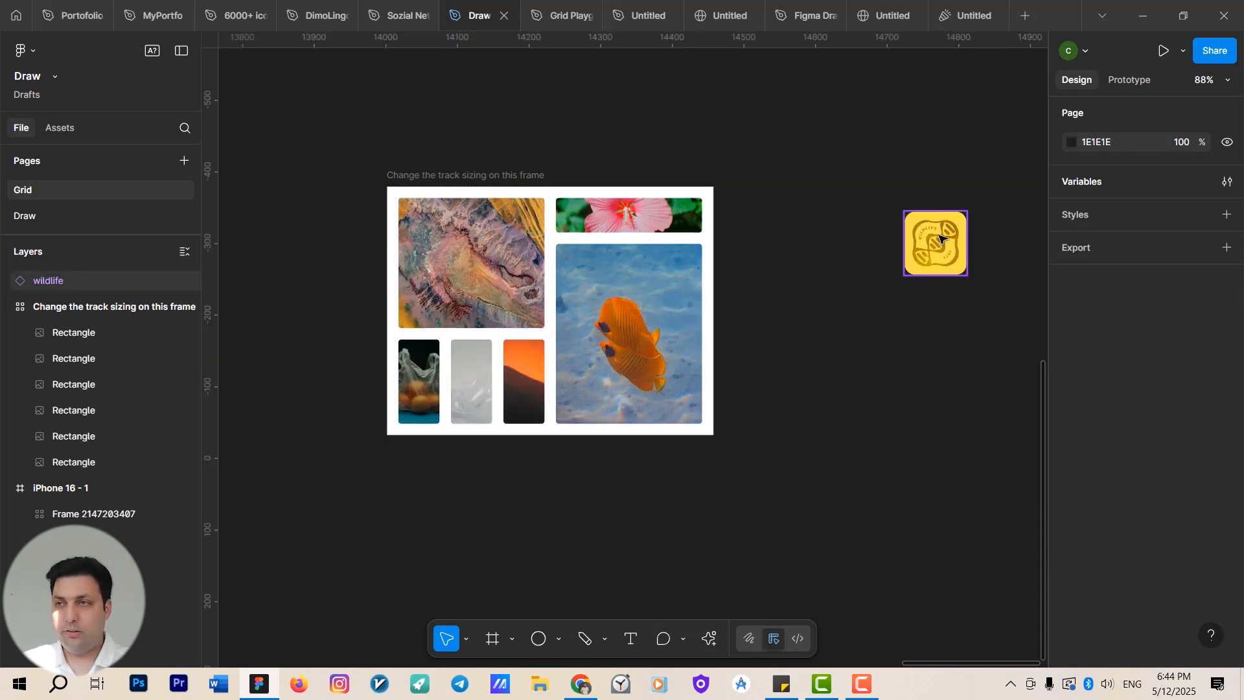
Move the wildlife icon onto the track-sizing grid frame, over its upper middle.
drag(933, 244, 910, 257)
drag(911, 263, 823, 264)
click(848, 333)
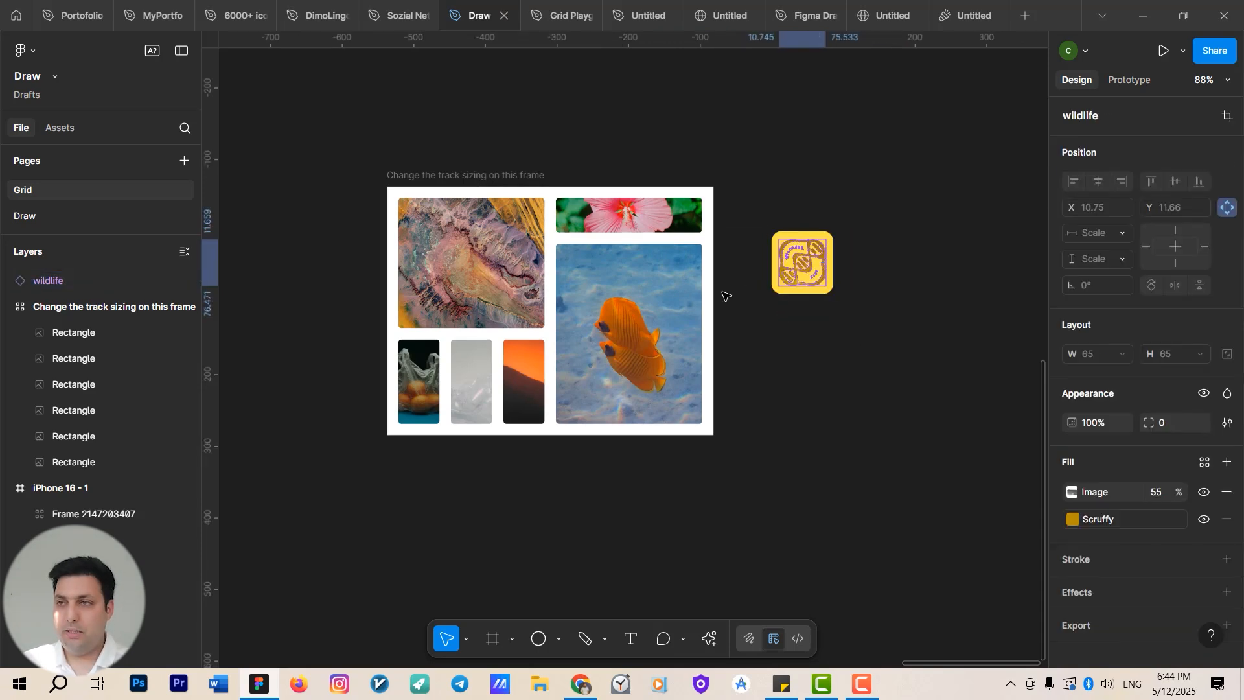
click(669, 297)
click(802, 268)
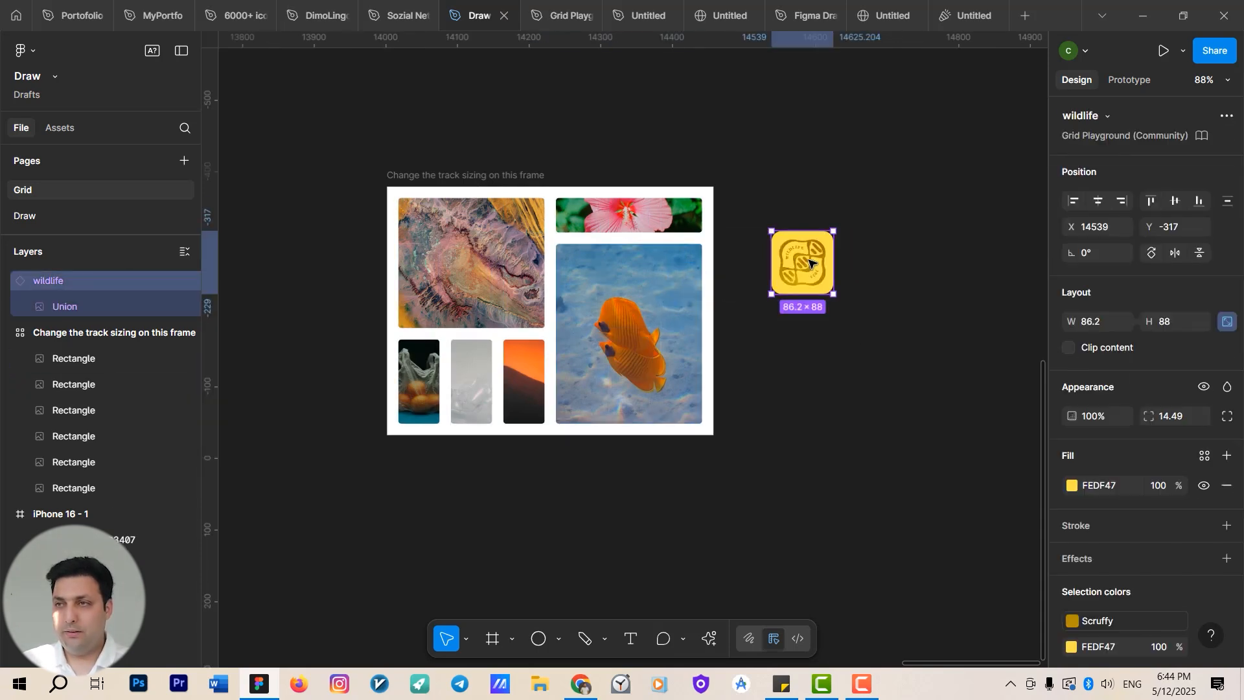
drag(806, 258, 610, 257)
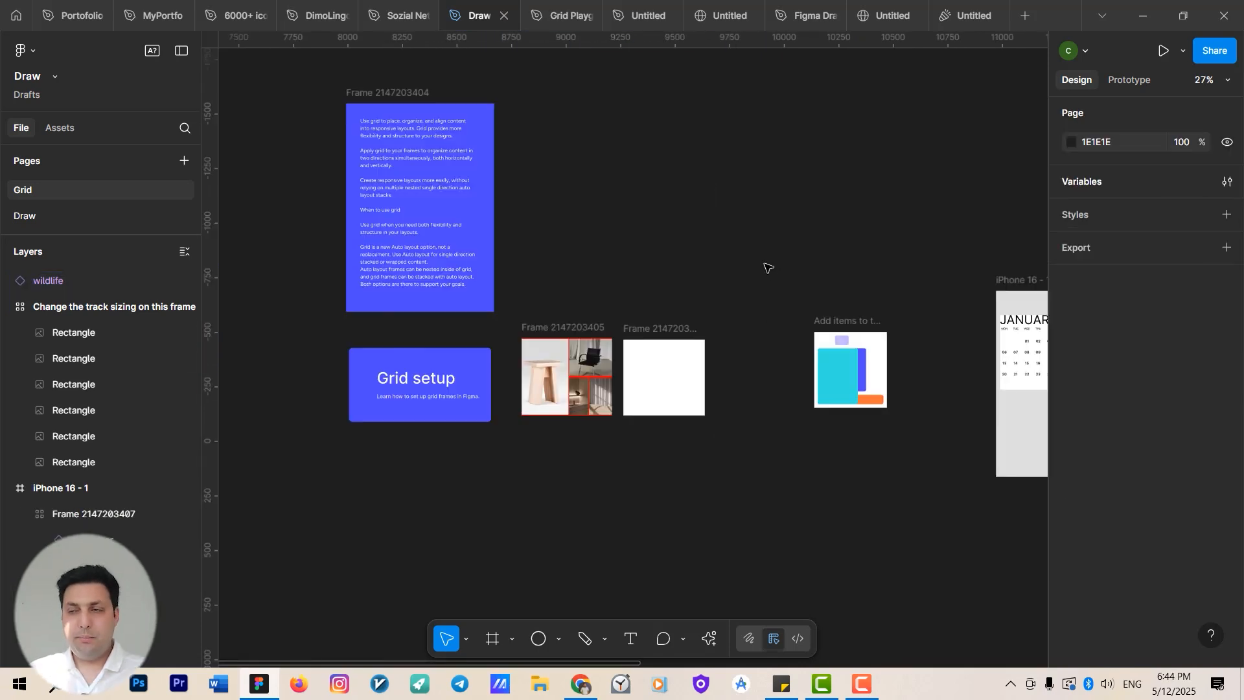
scroll(767, 267, right, 10)
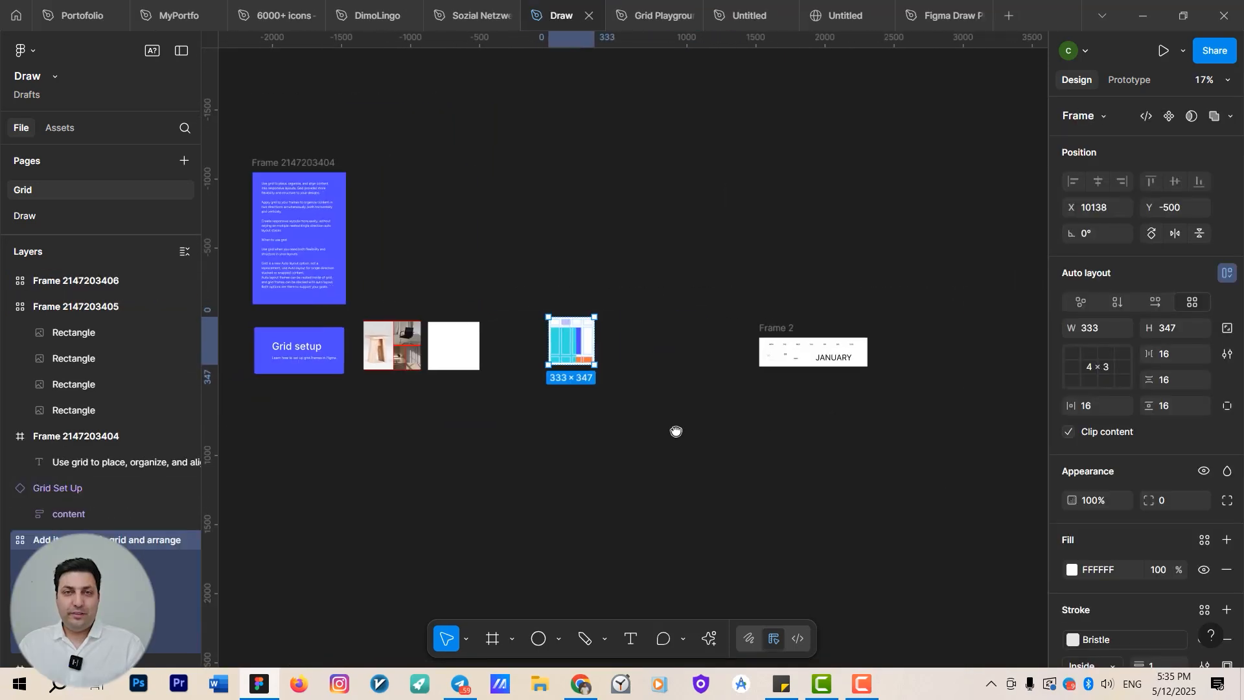
drag(676, 431, 659, 353)
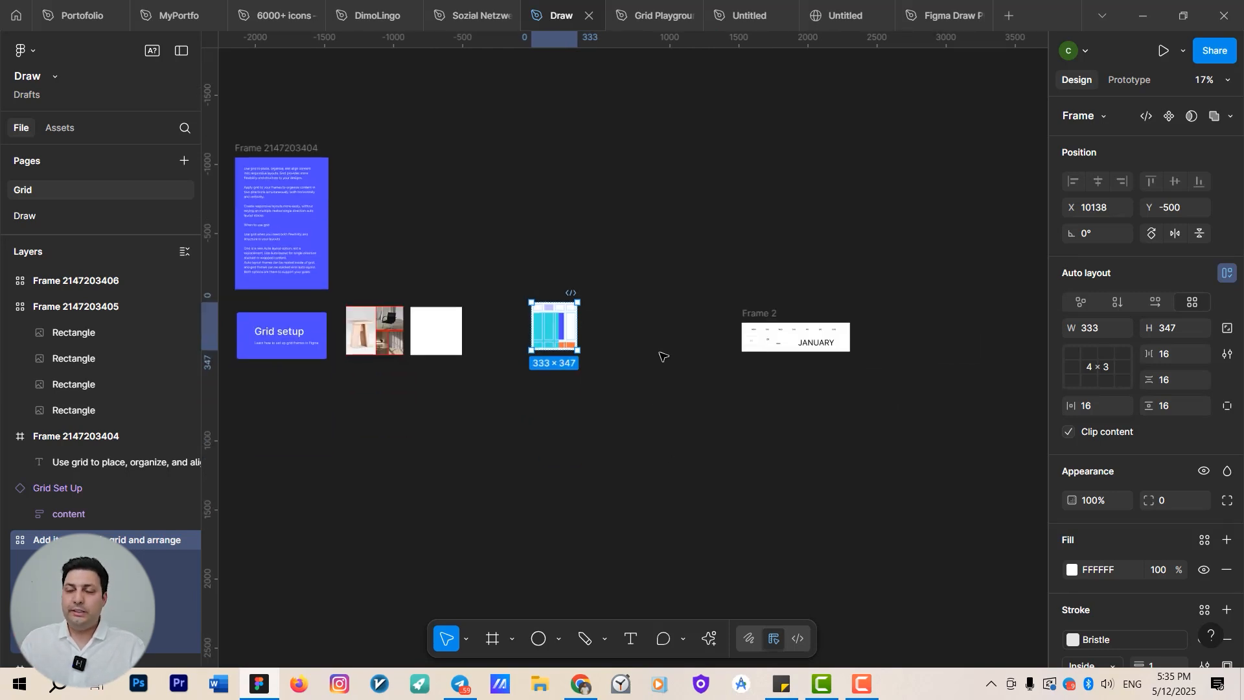
scroll(677, 350, up, 1)
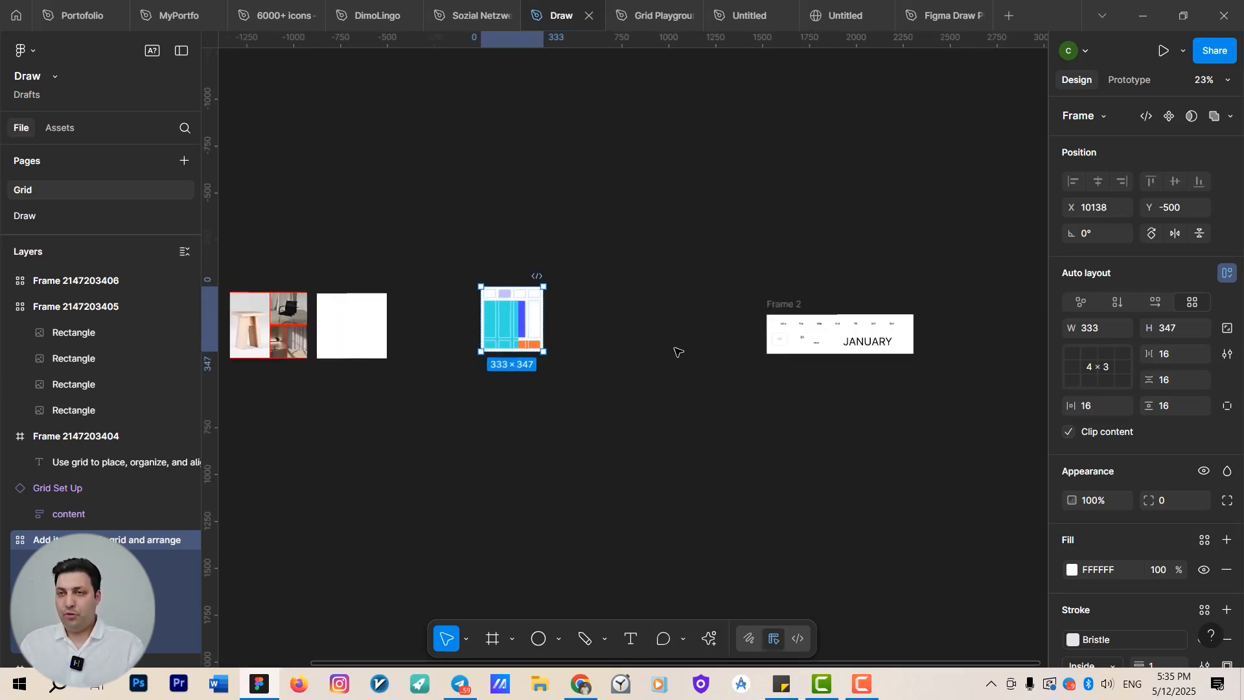
drag(640, 383, 580, 433)
scroll(773, 379, up, 1)
scroll(580, 416, up, 1)
key(f)
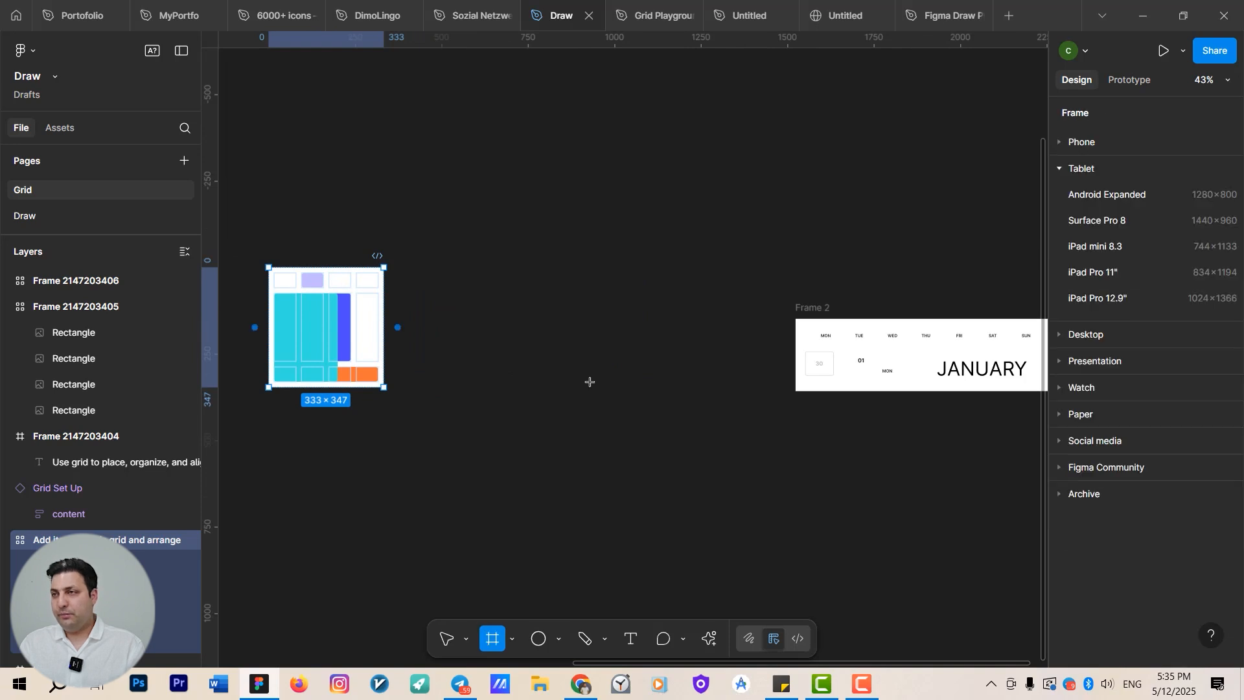
key(Escape)
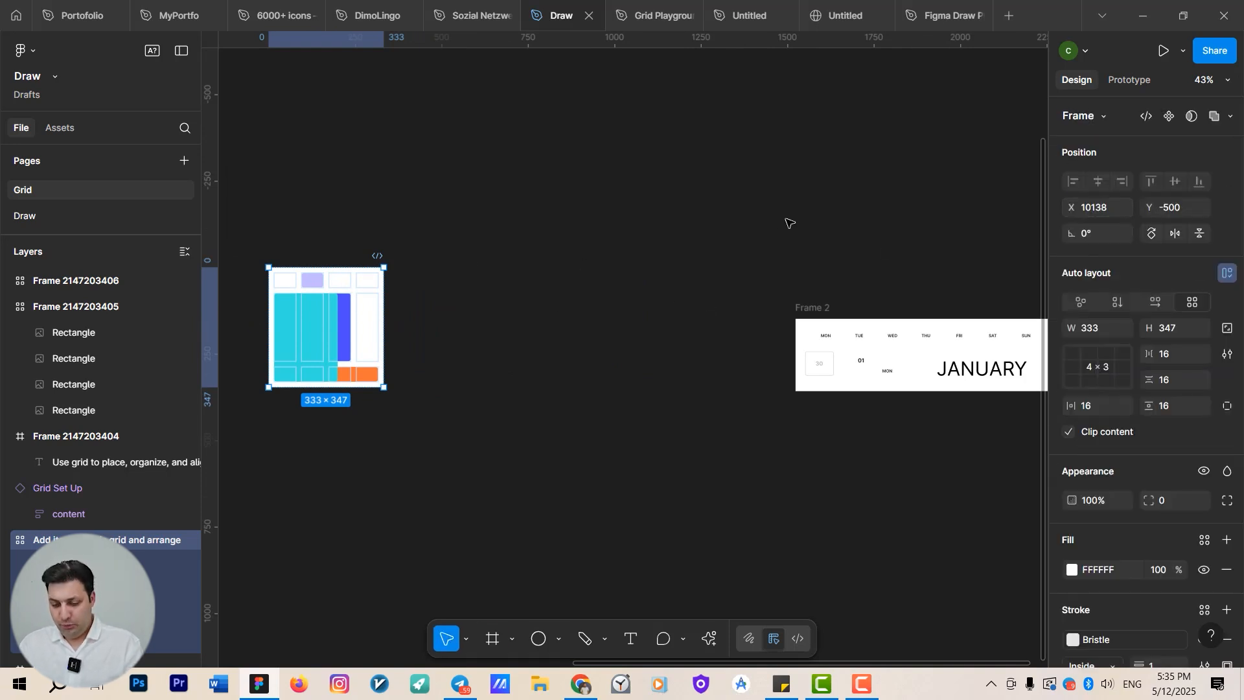
key(f)
key(Escape)
key(f)
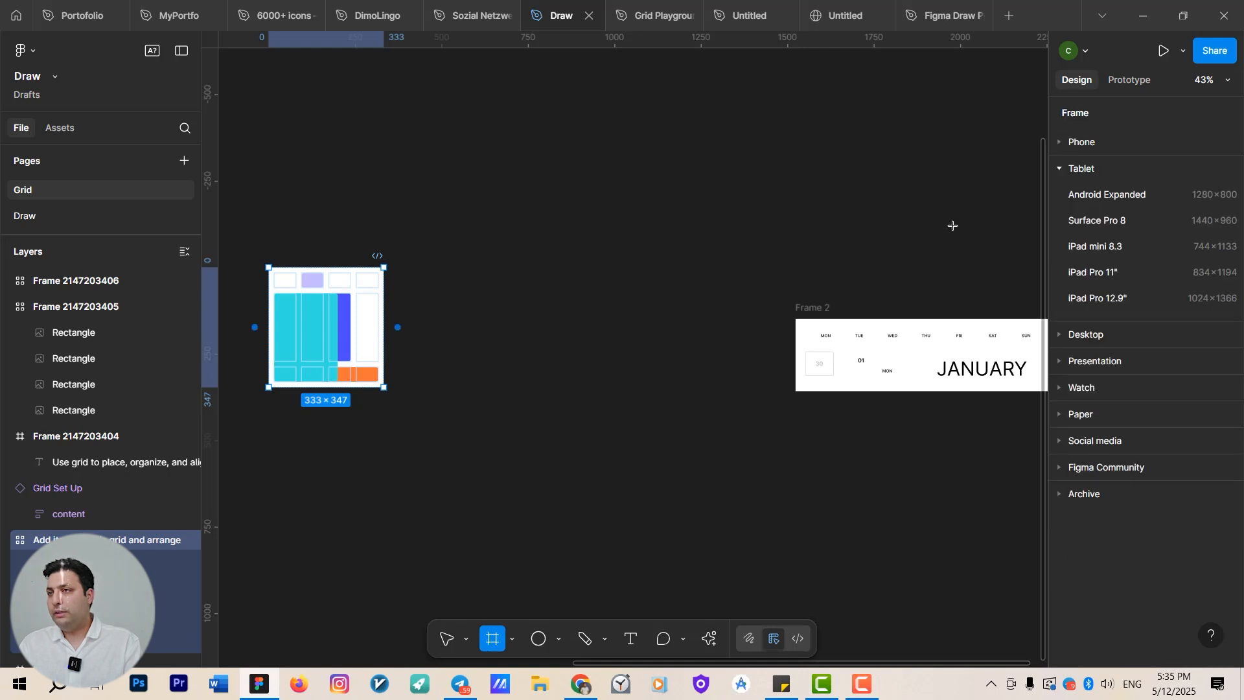
click(1062, 144)
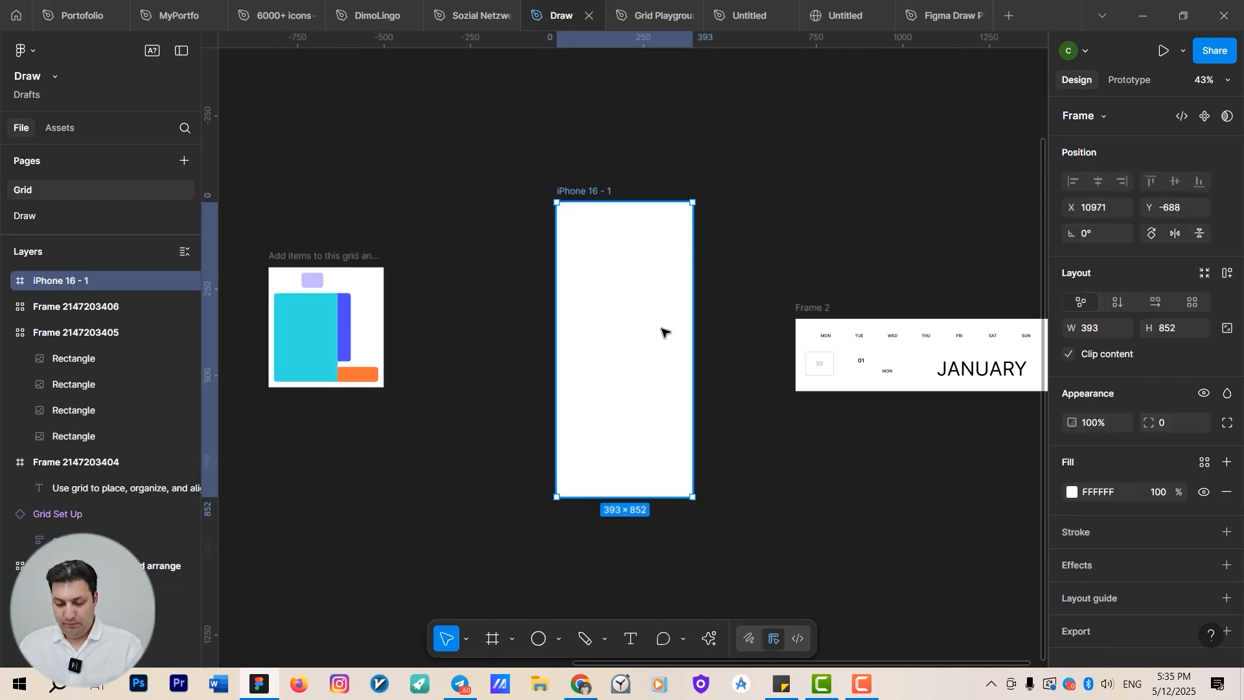
Draw a frame about 351 × 342 inside the upper part of the iPhone 16 frame.
drag(648, 325, 677, 353)
scroll(648, 334, up, 2)
key(f)
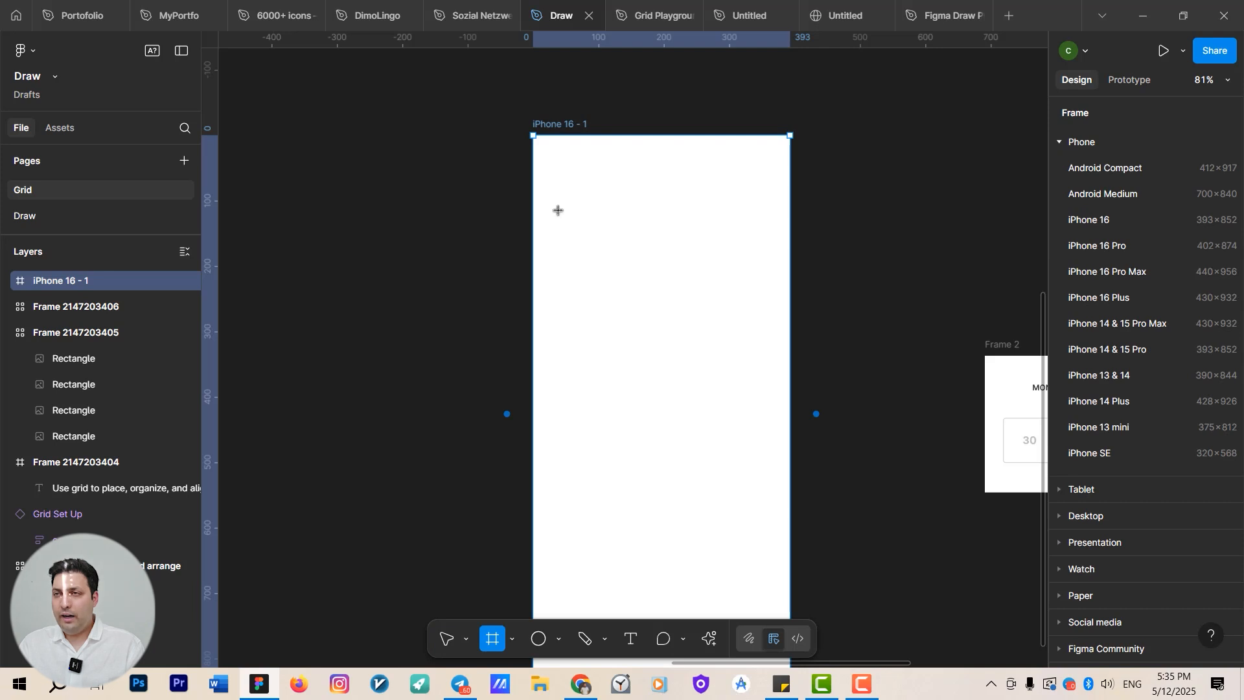
mouse_move(558, 210)
mouse_down()
mouse_move(694, 328)
mouse_move(756, 358)
mouse_move(774, 390)
mouse_up()
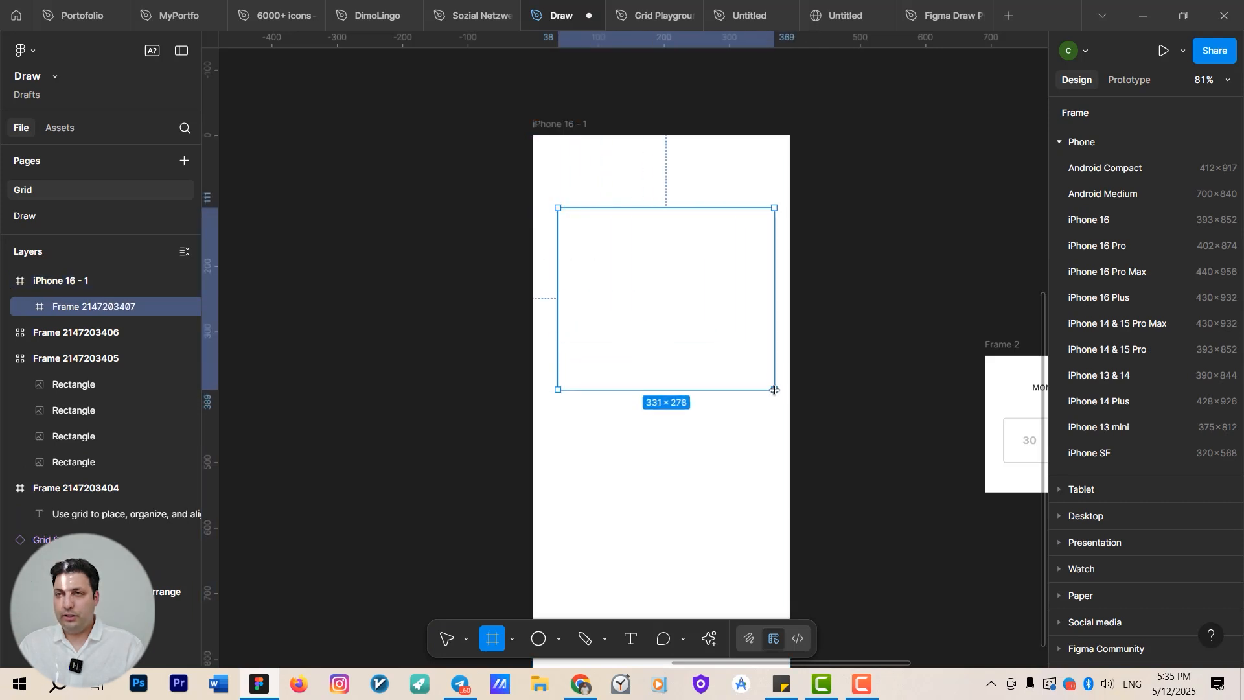
scroll(557, 300, up, 3)
drag(558, 300, 542, 301)
drag(807, 448, 806, 514)
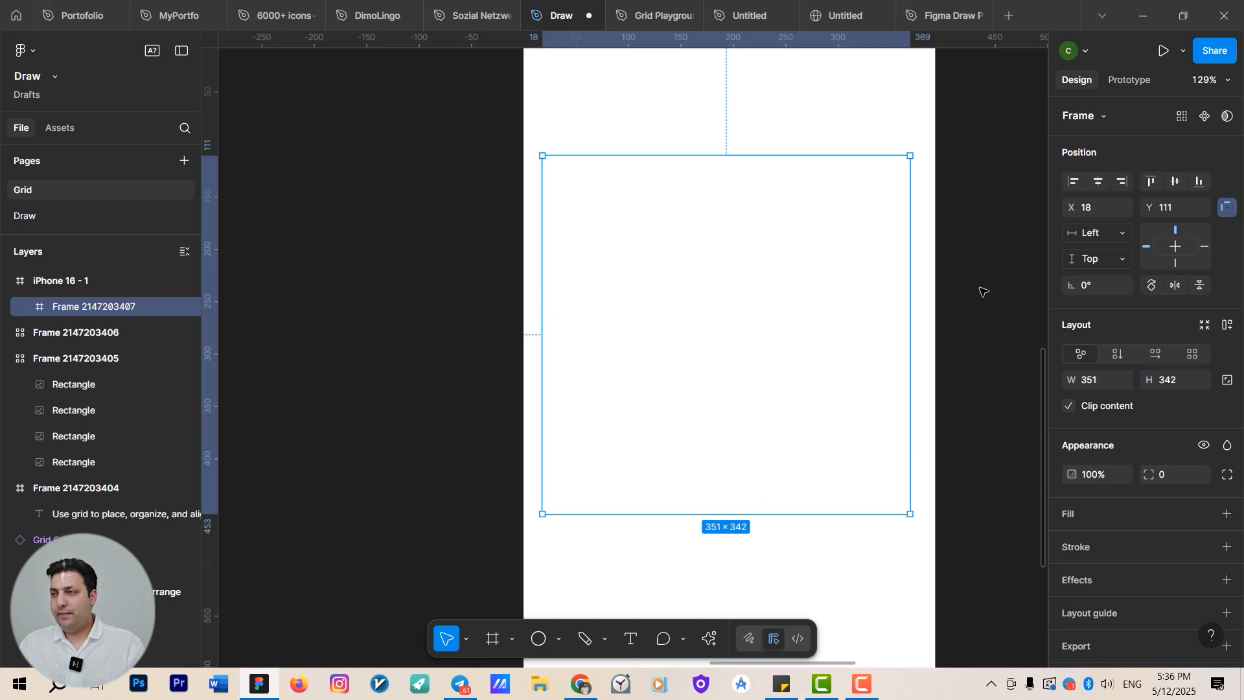
Turn the new frame into a 7 × 7 grid layout.
click(1191, 353)
click(1100, 418)
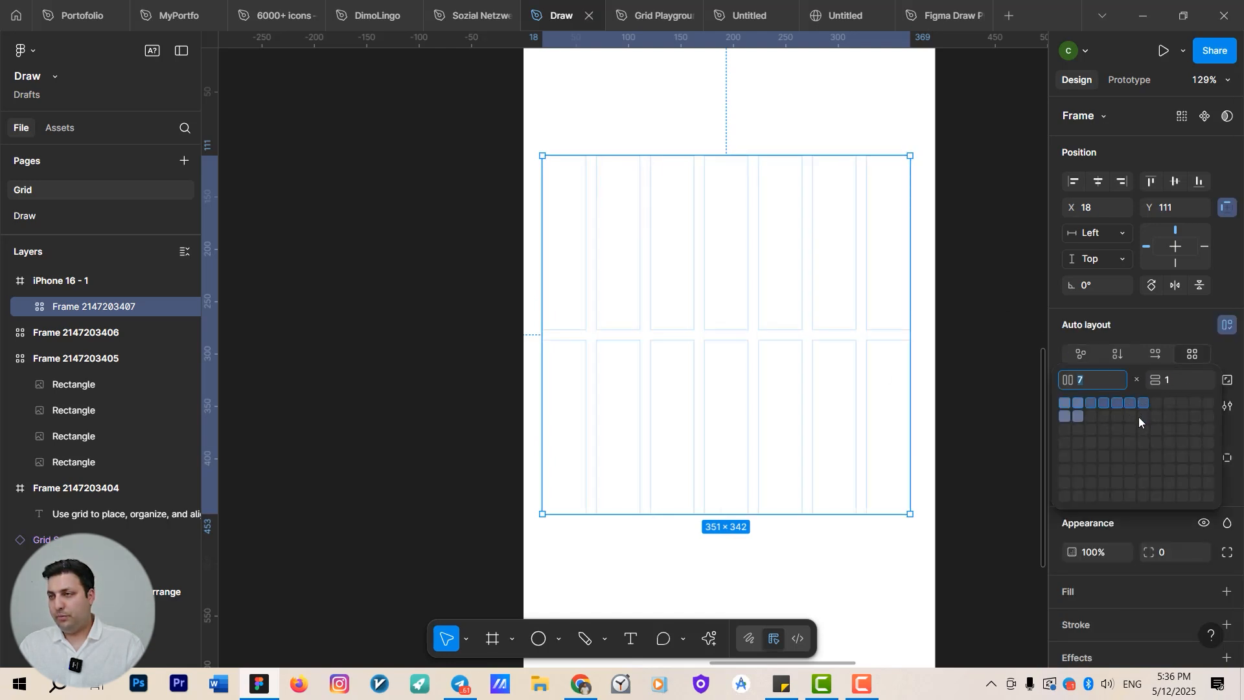
click(1138, 481)
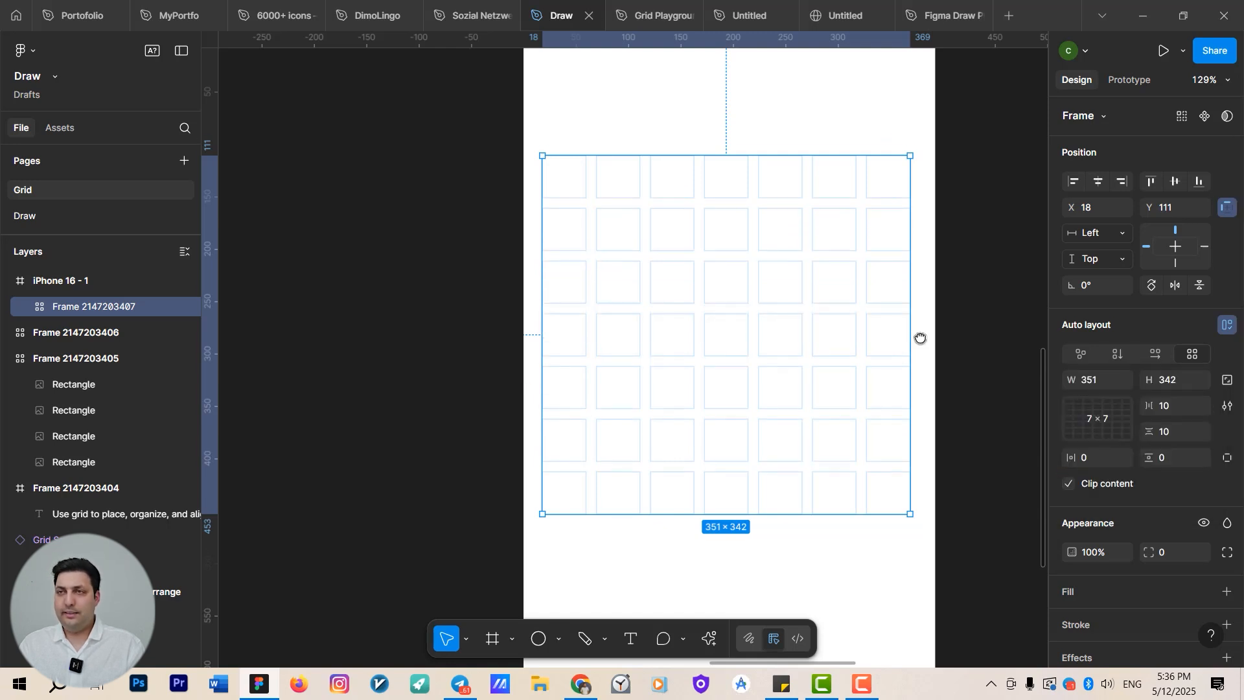
drag(920, 338, 867, 341)
scroll(827, 346, down, 5)
Set the iPhone 16 frame's fill colour to DFDFDF.
click(650, 200)
click(1071, 492)
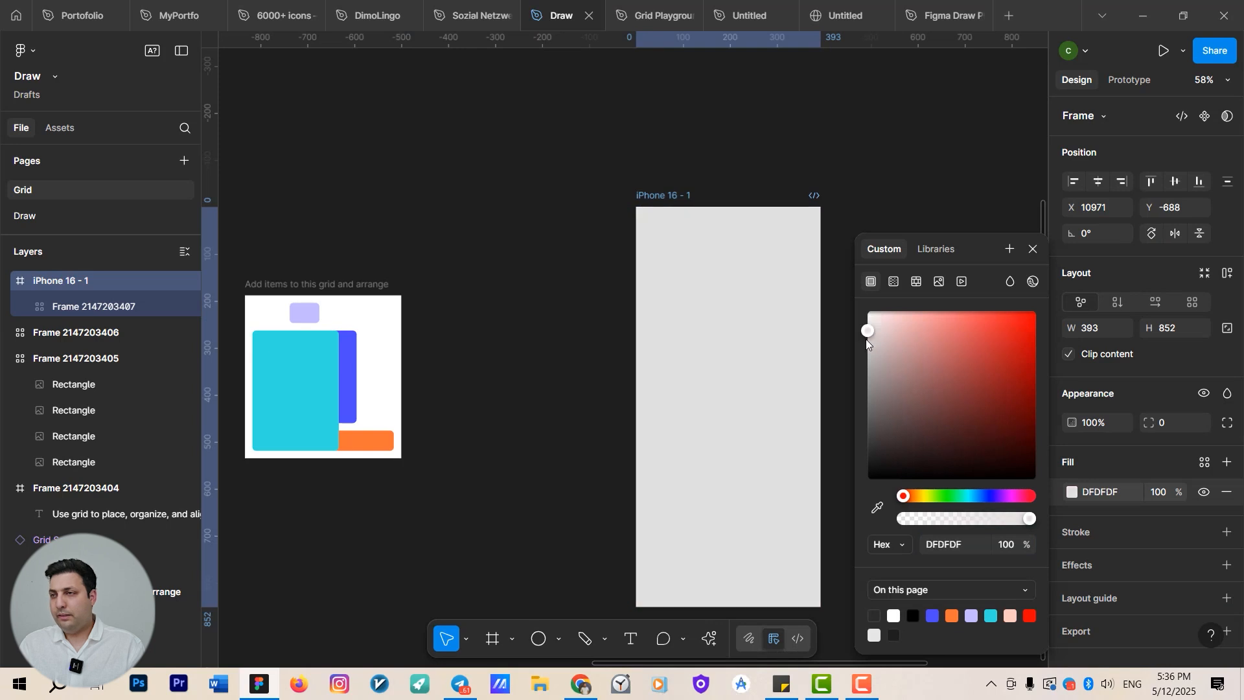
click(752, 350)
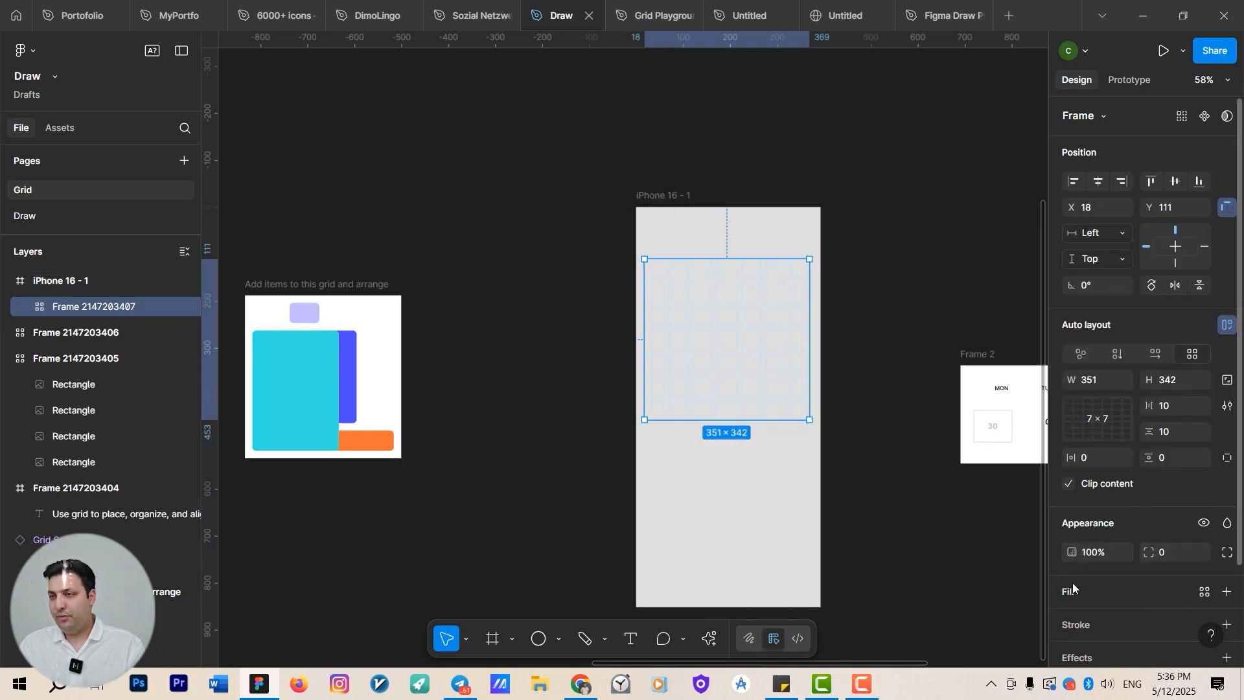
Add a white FFFFFF fill to the 7 × 7 grid frame.
click(1226, 590)
click(1071, 622)
drag(611, 318, 543, 297)
click(542, 297)
scroll(632, 275, up, 3)
click(658, 325)
scroll(706, 317, down, 4)
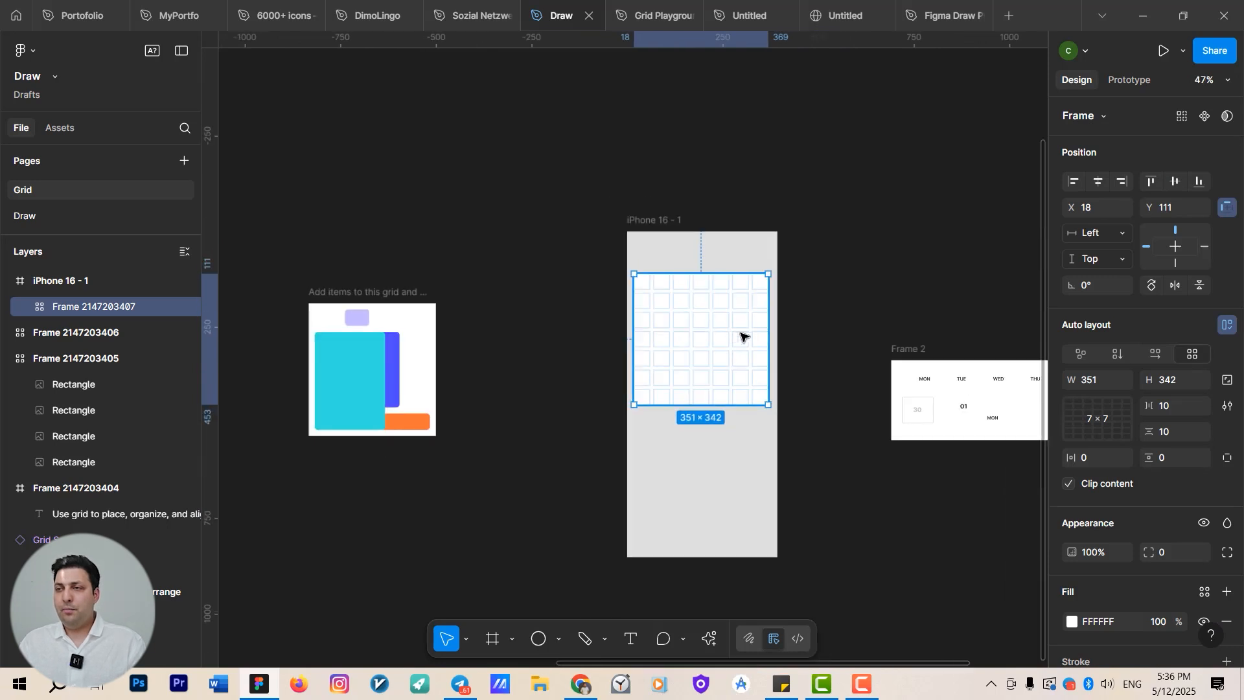
Move the JANUARY heading from Frame 2 into the grid's first row, spanning six columns.
scroll(713, 388, right, 5)
click(894, 430)
scroll(820, 453, up, 3)
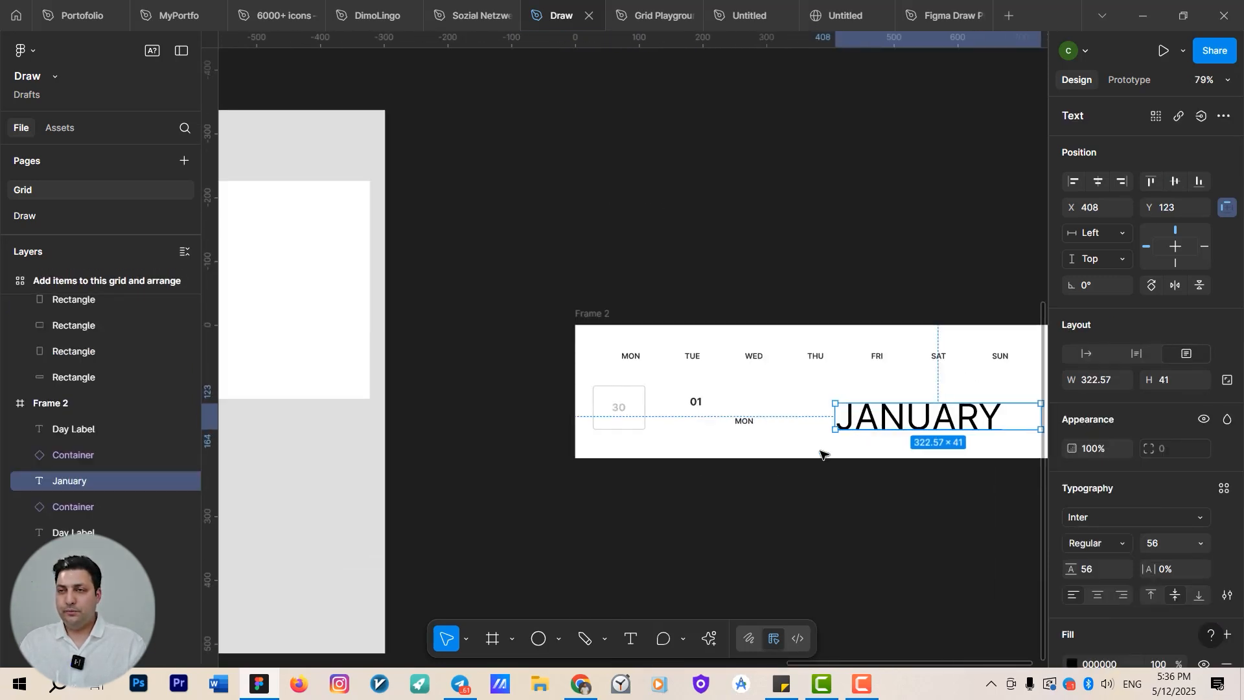
scroll(822, 454, down, 3)
drag(841, 477, 869, 513)
drag(890, 460, 440, 336)
scroll(443, 341, up, 3)
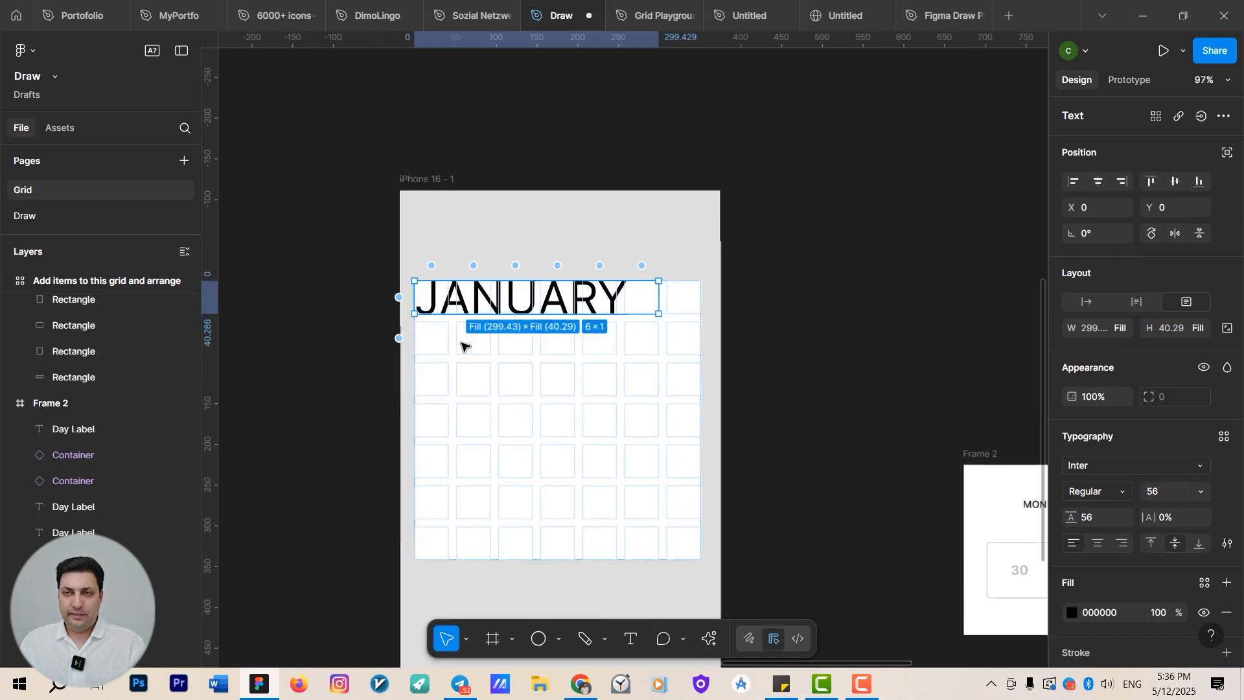
scroll(523, 311, up, 2)
drag(809, 404, 613, 196)
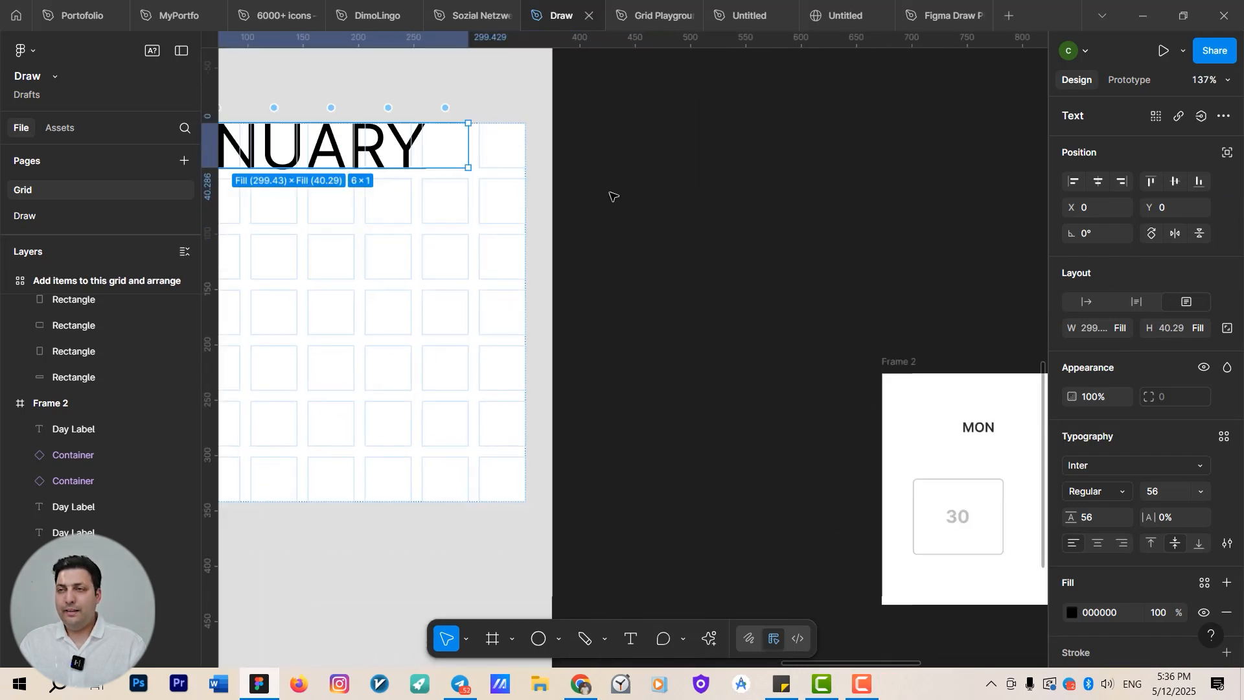
scroll(613, 196, down, 5)
Copy the MON day label from Frame 2 and paste it into the first cell of the grid's second row.
click(827, 361)
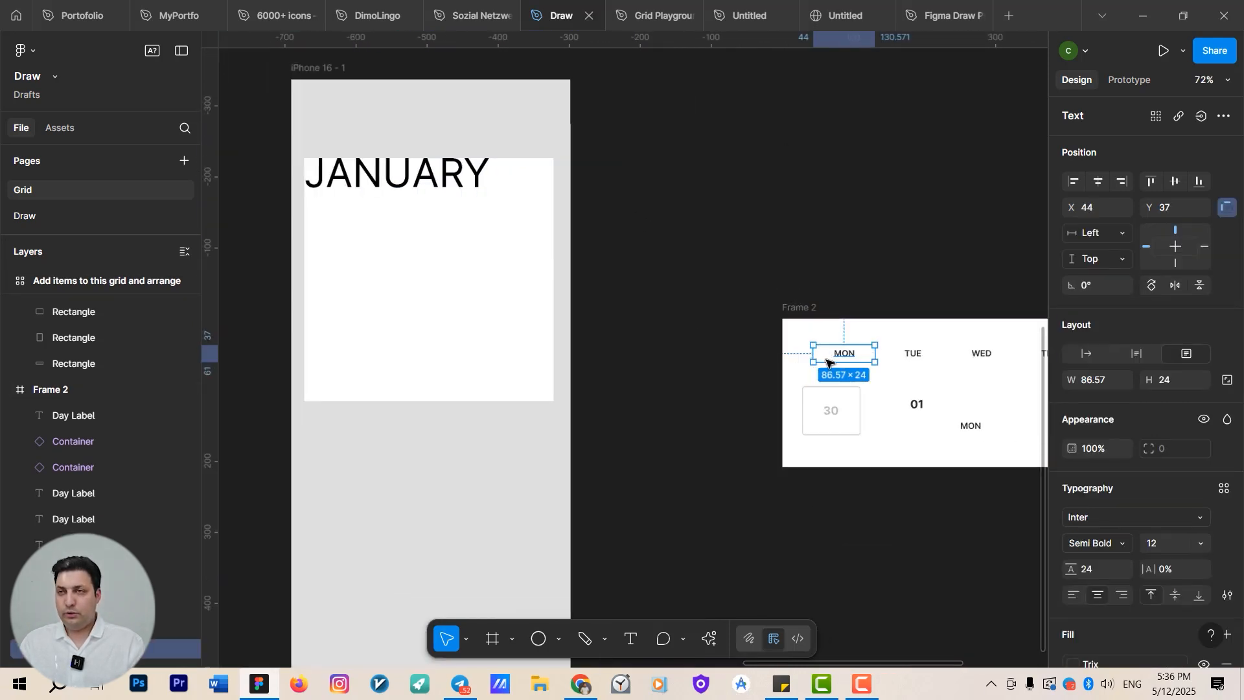
scroll(818, 382, up, 1)
drag(594, 322, 902, 452)
scroll(730, 392, up, 3)
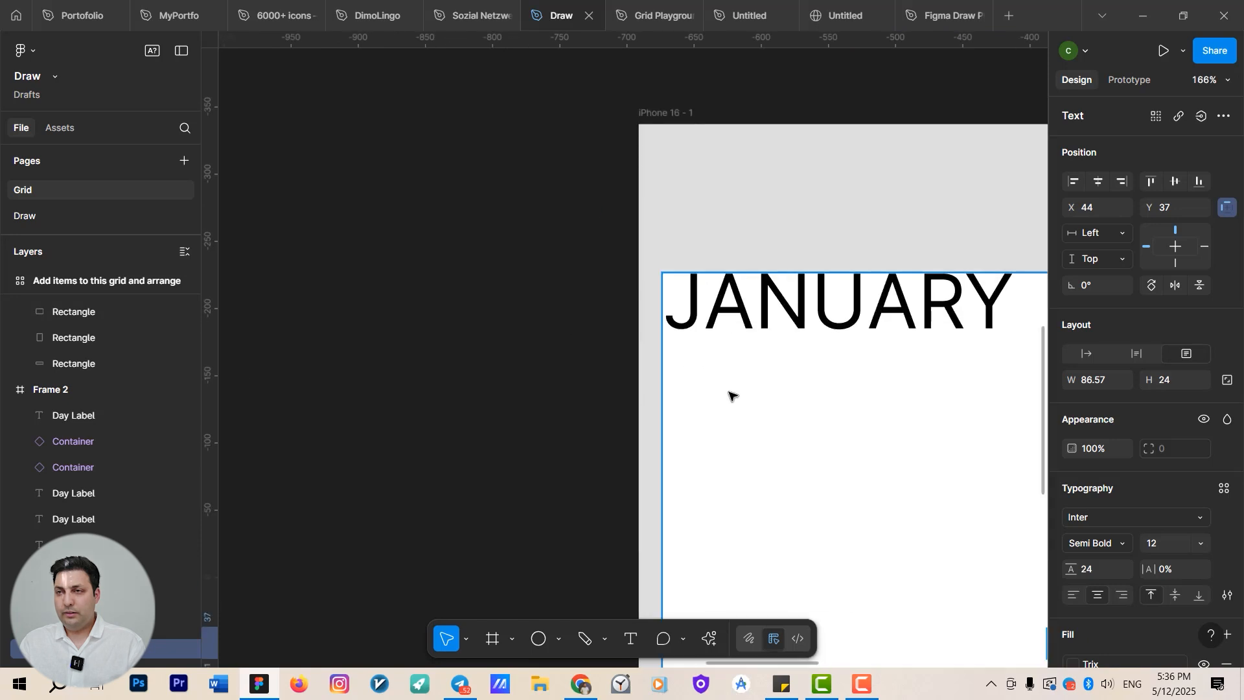
click(699, 388)
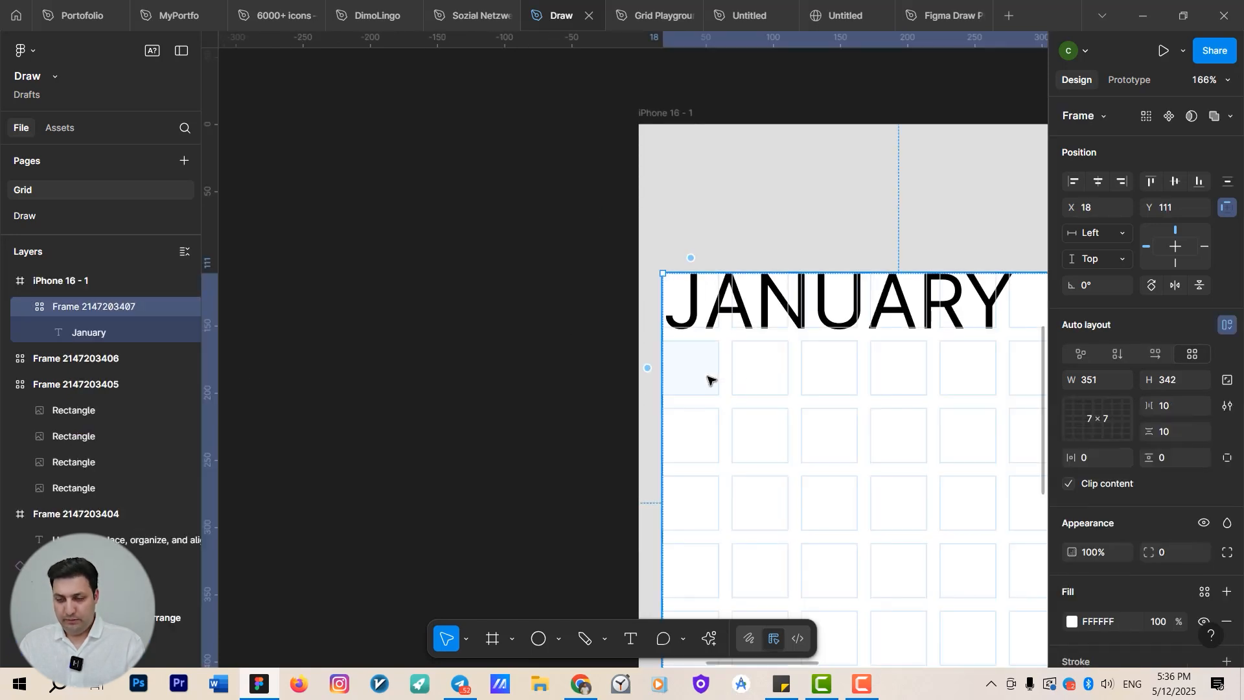
key(ctrl+v)
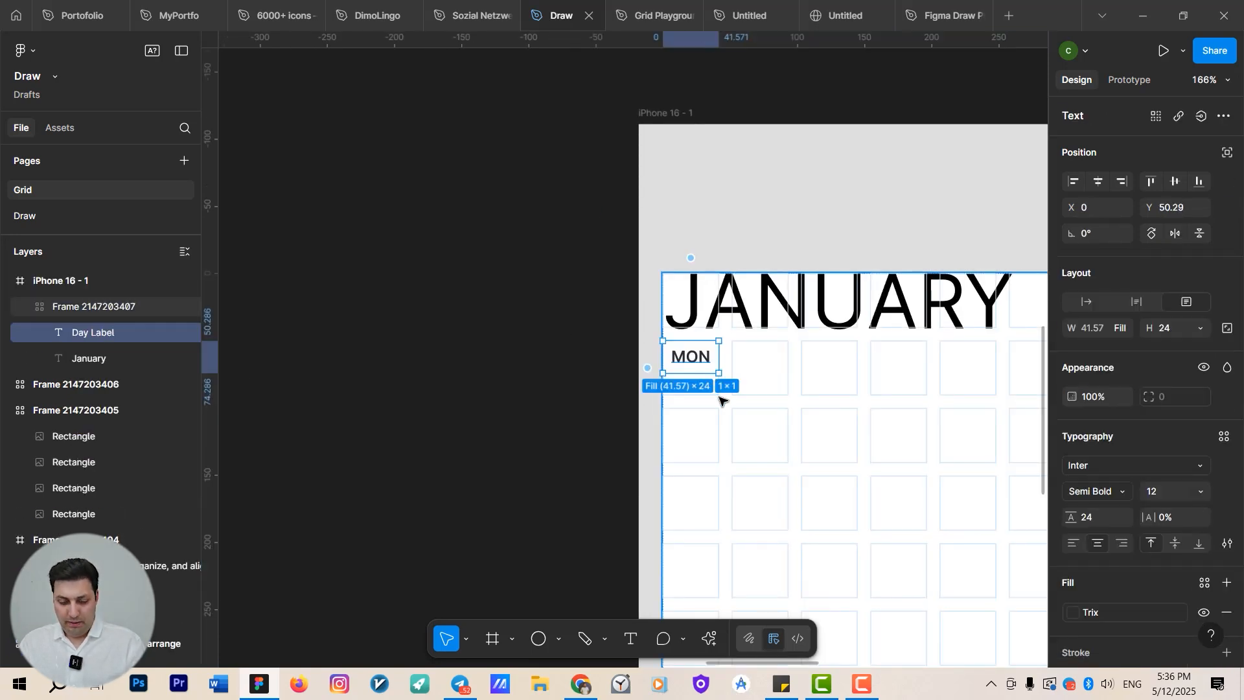
Paste six more MON labels to fill the rest of the grid's second row.
scroll(710, 380, up, 4)
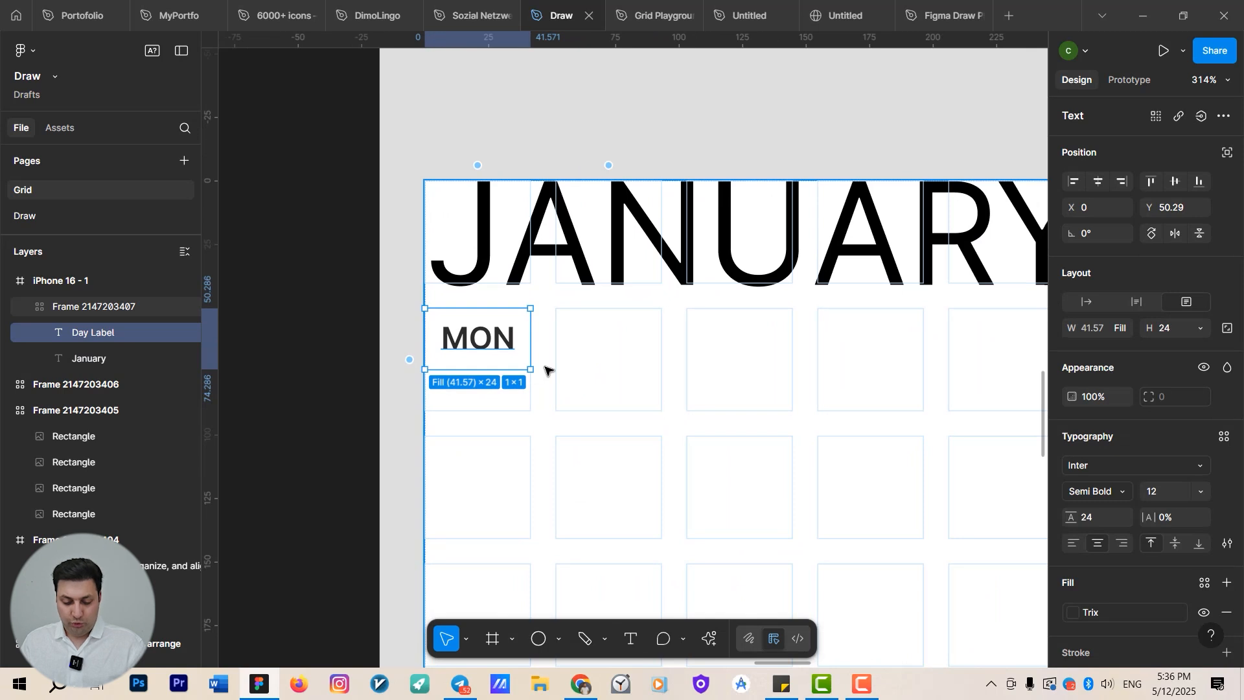
key(ctrl+v)
key(ctrl+v)
key(ctrl+v)
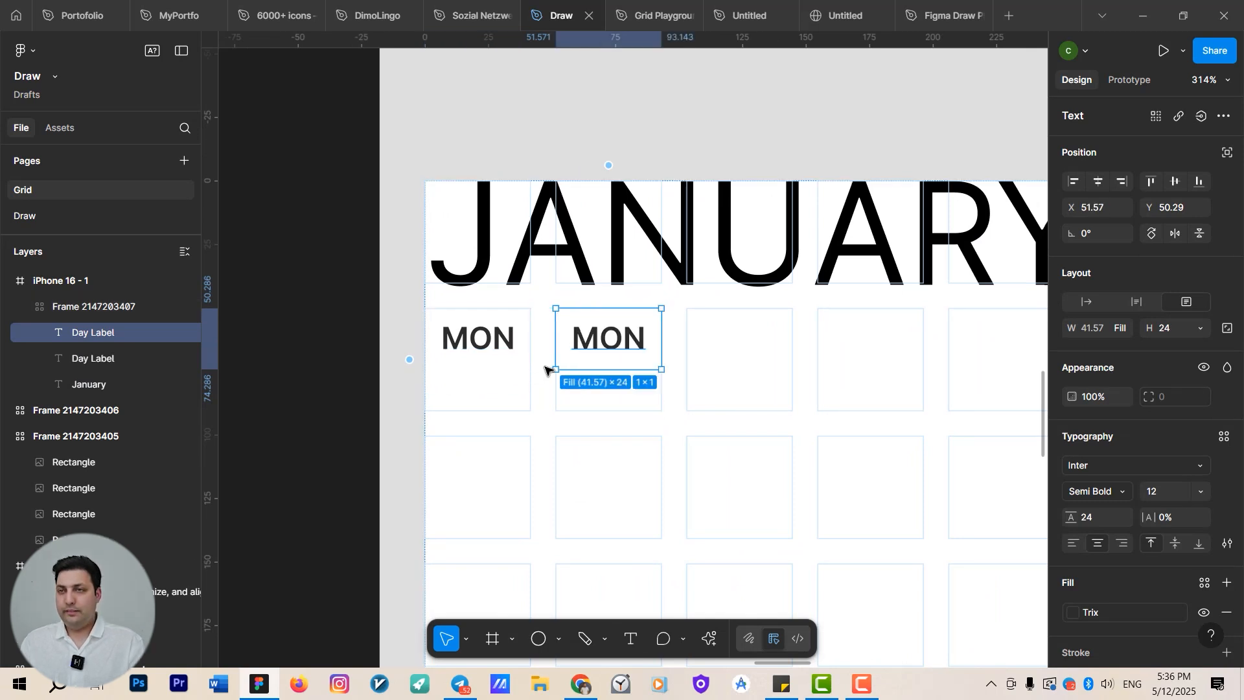
scroll(473, 388, down, 4)
key(ctrl+v)
key(ctrl+v)
key(ctrl+v)
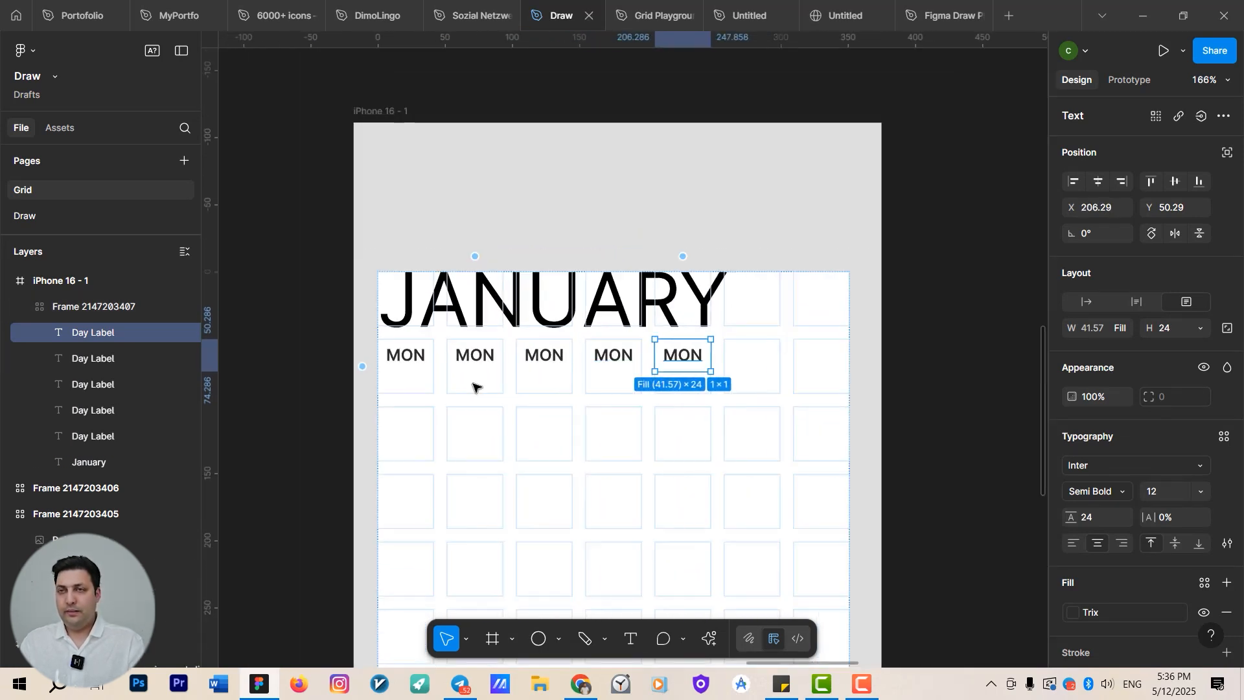
Rename the second, third and fourth day labels to TUE, WED and THU.
click(410, 368)
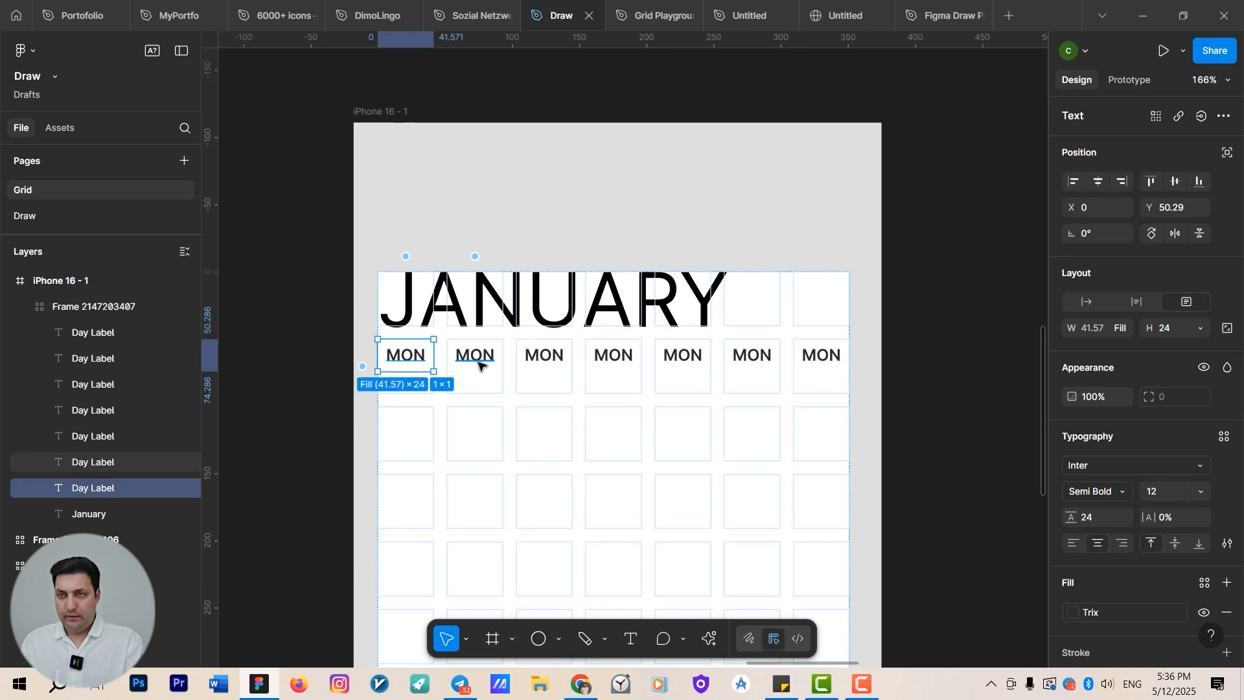
double_click(479, 363)
text(TUE)
key(Tab)
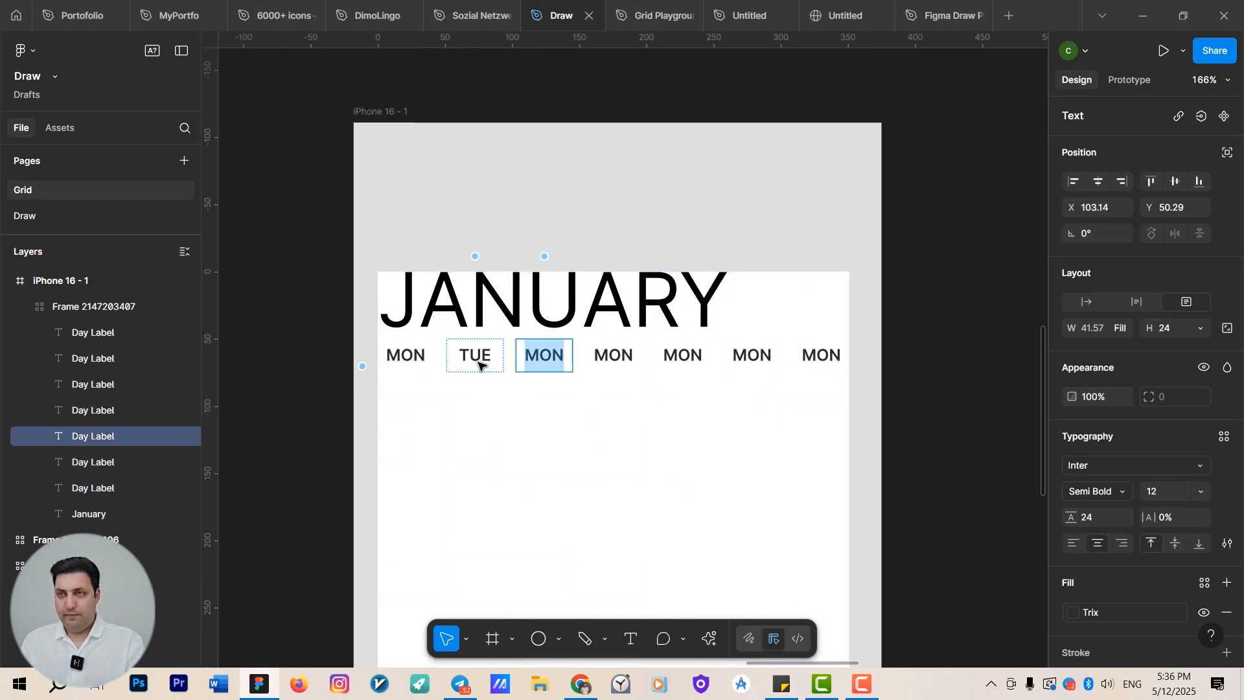
text(WED)
key(Tab)
text(THU)
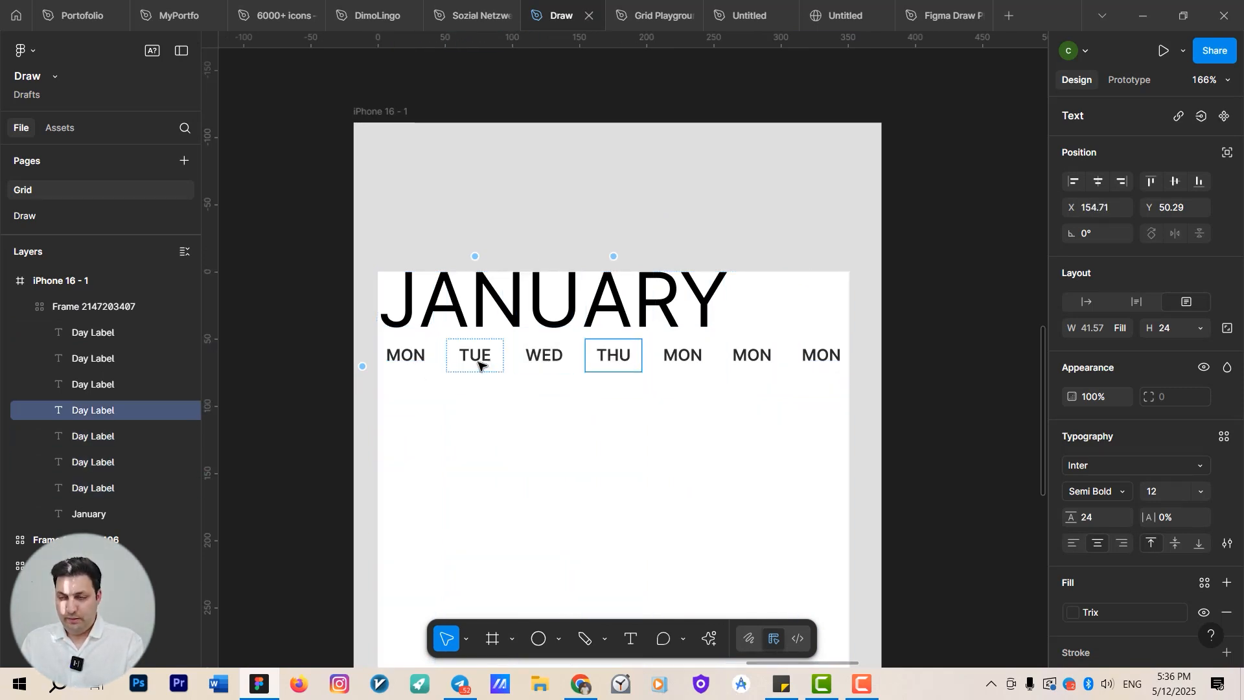
Rename the remaining day labels in the row to FRI, SAT and SUN.
key(Tab)
text(FRI)
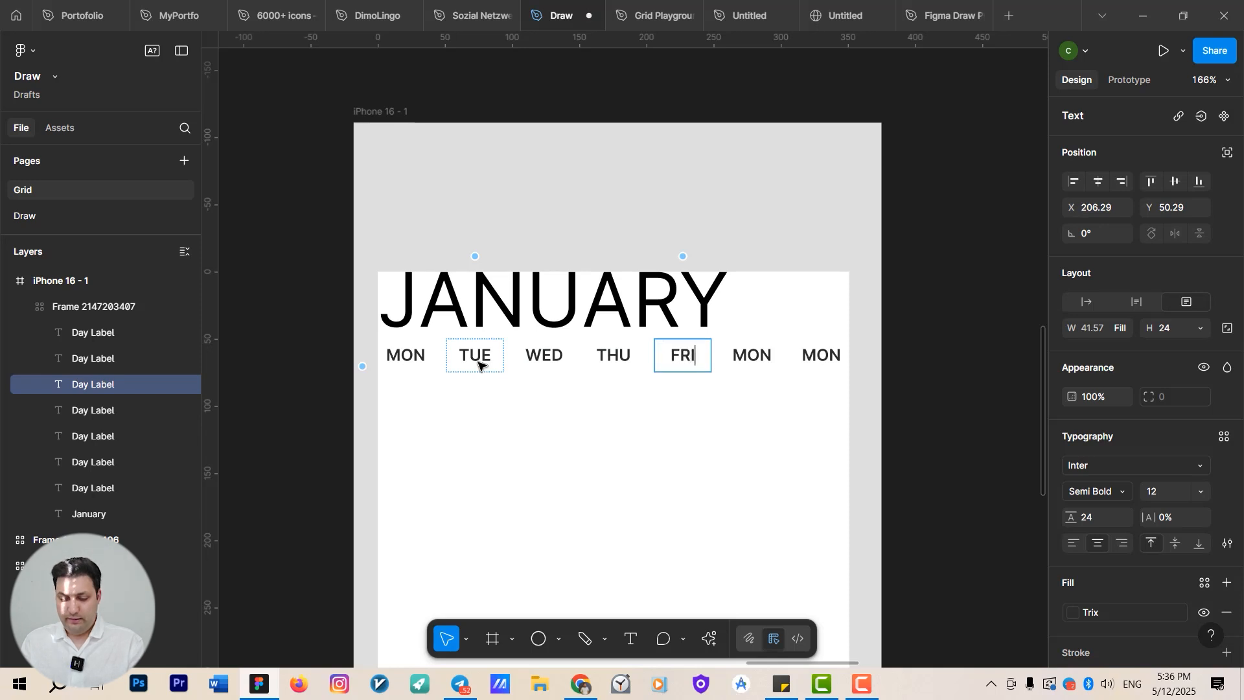
key(Tab)
text(SAT)
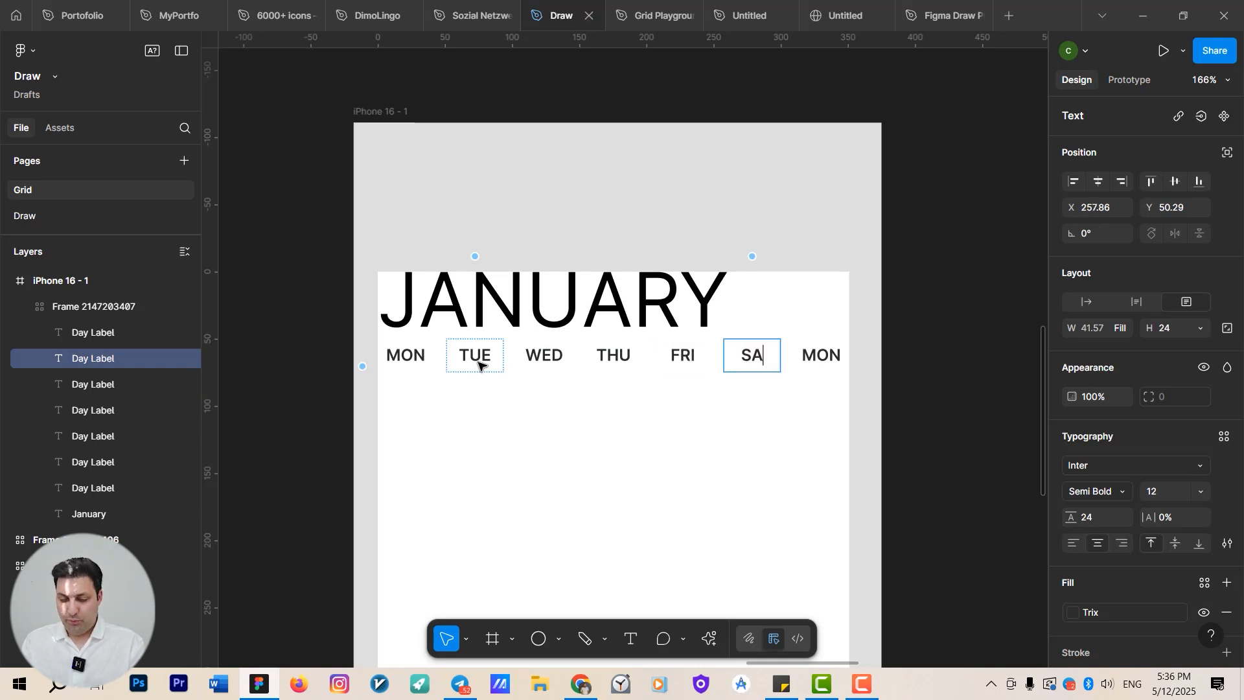
key(Tab)
text(SUN)
key(Escape)
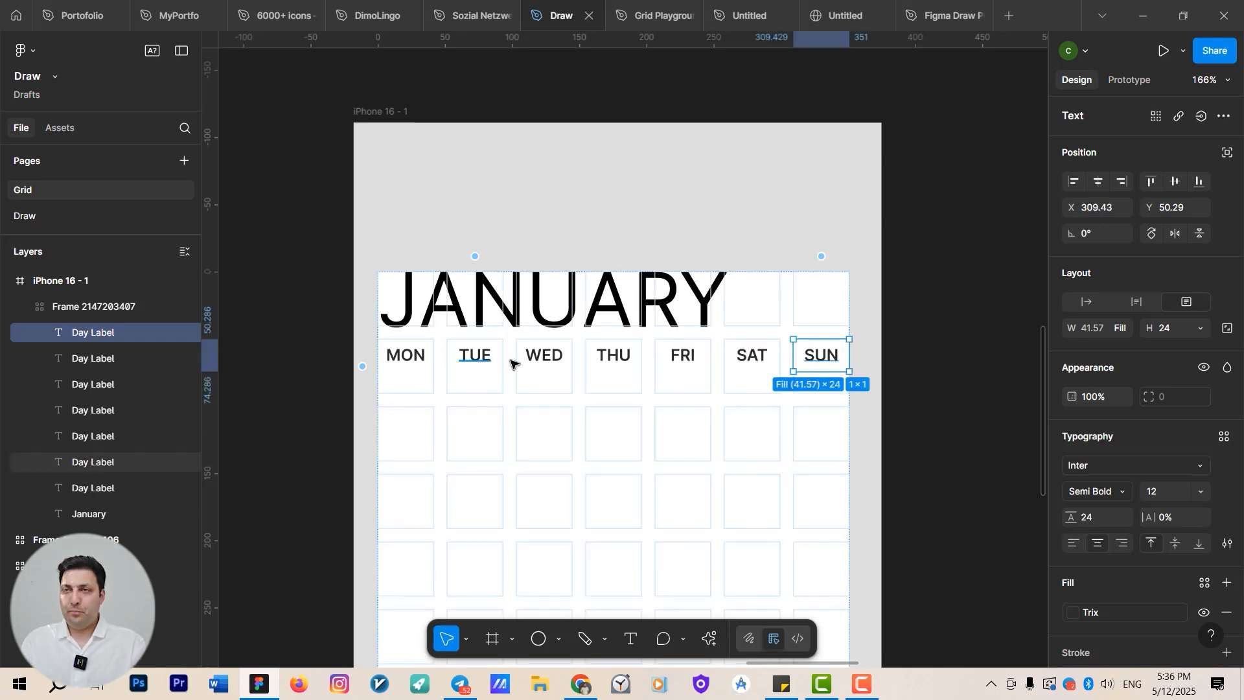
Copy the 01 date container from Frame 2 and paste it into the WED cell of the calendar grid's second row.
click(916, 293)
scroll(768, 346, down, 3)
scroll(764, 253, right, 5)
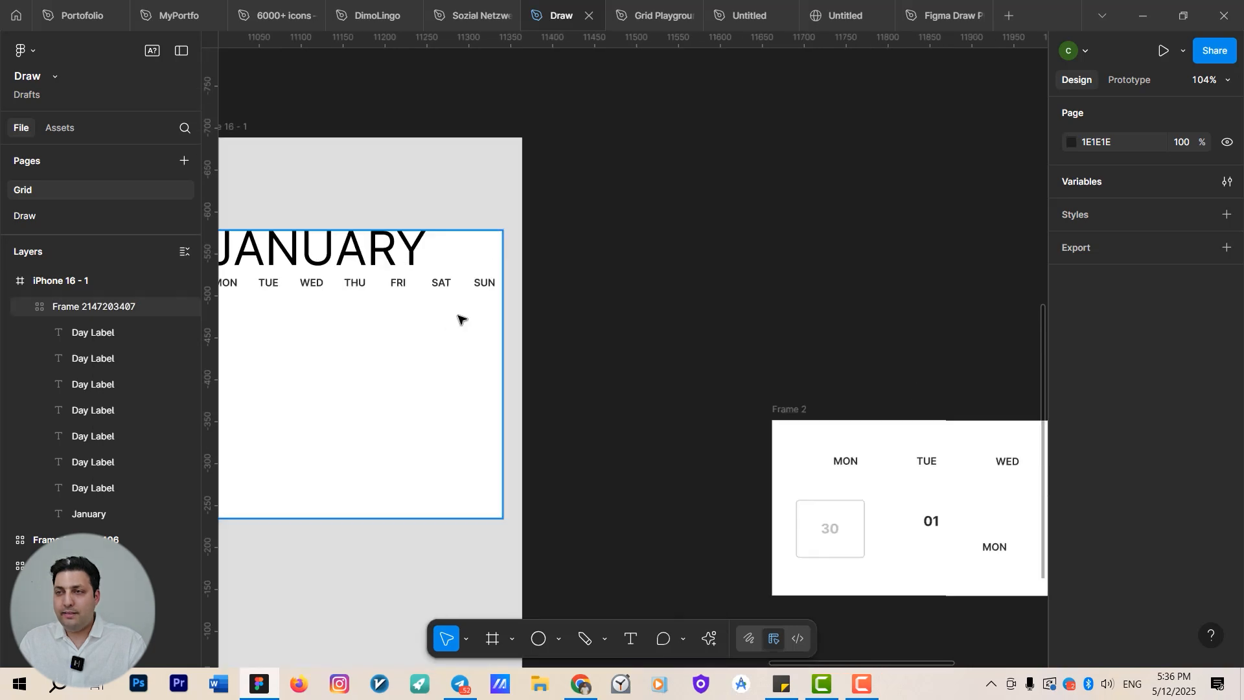
scroll(492, 318, down, 3)
click(745, 424)
scroll(758, 432, up, 3)
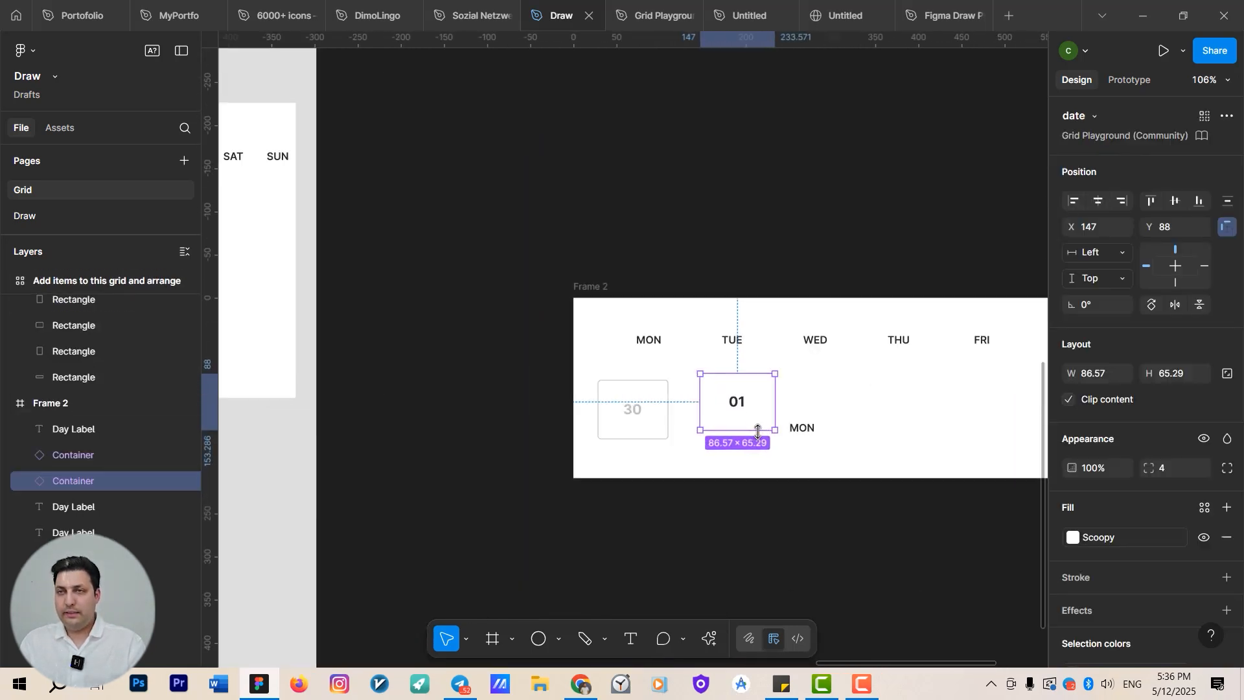
drag(710, 406, 1231, 448)
scroll(561, 307, up, 3)
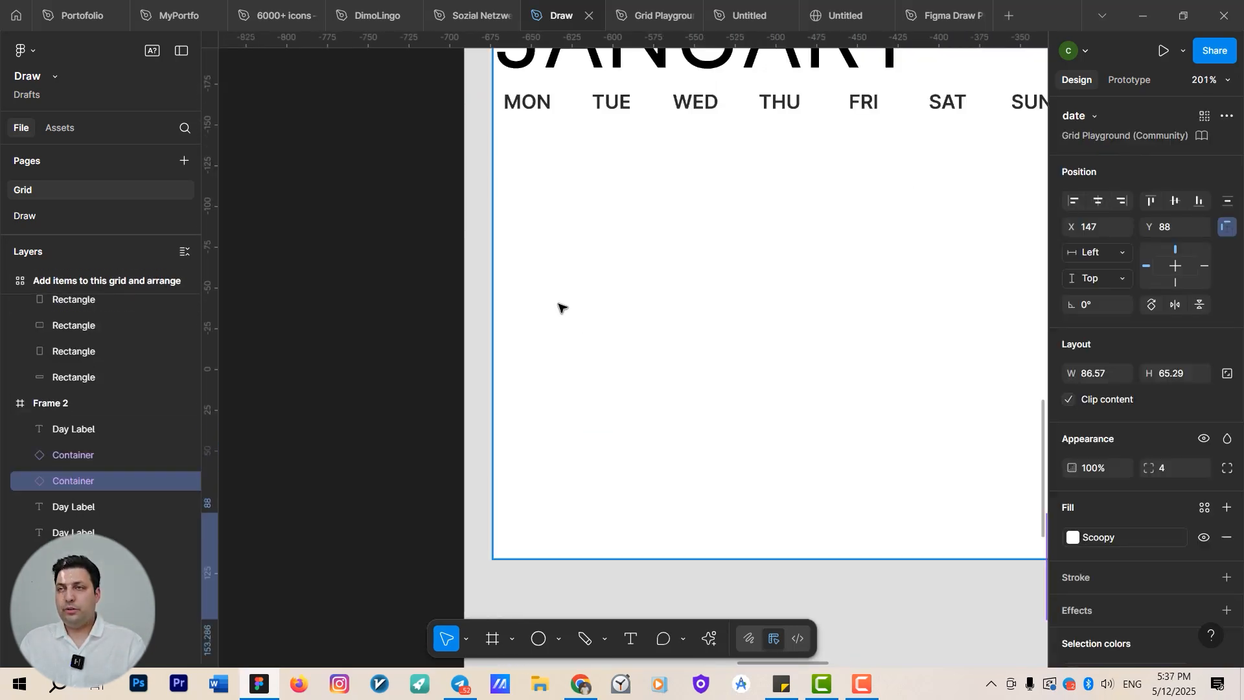
click(542, 181)
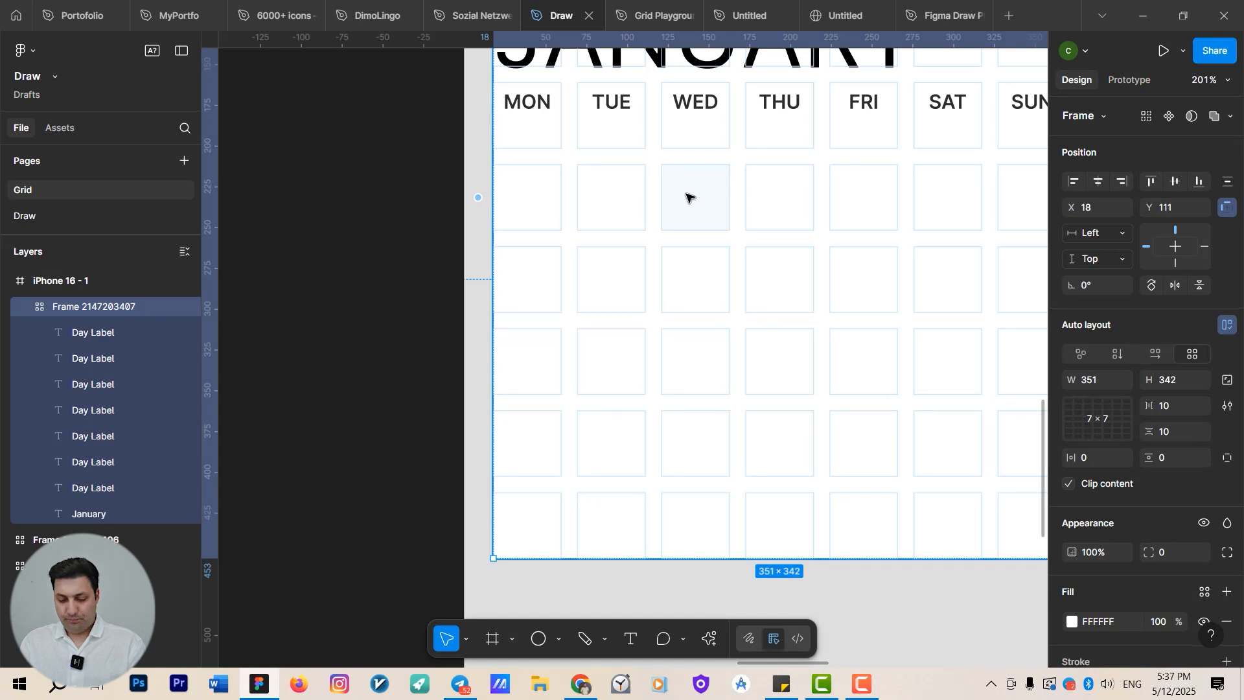
key(ctrl+v)
drag(645, 271, 552, 310)
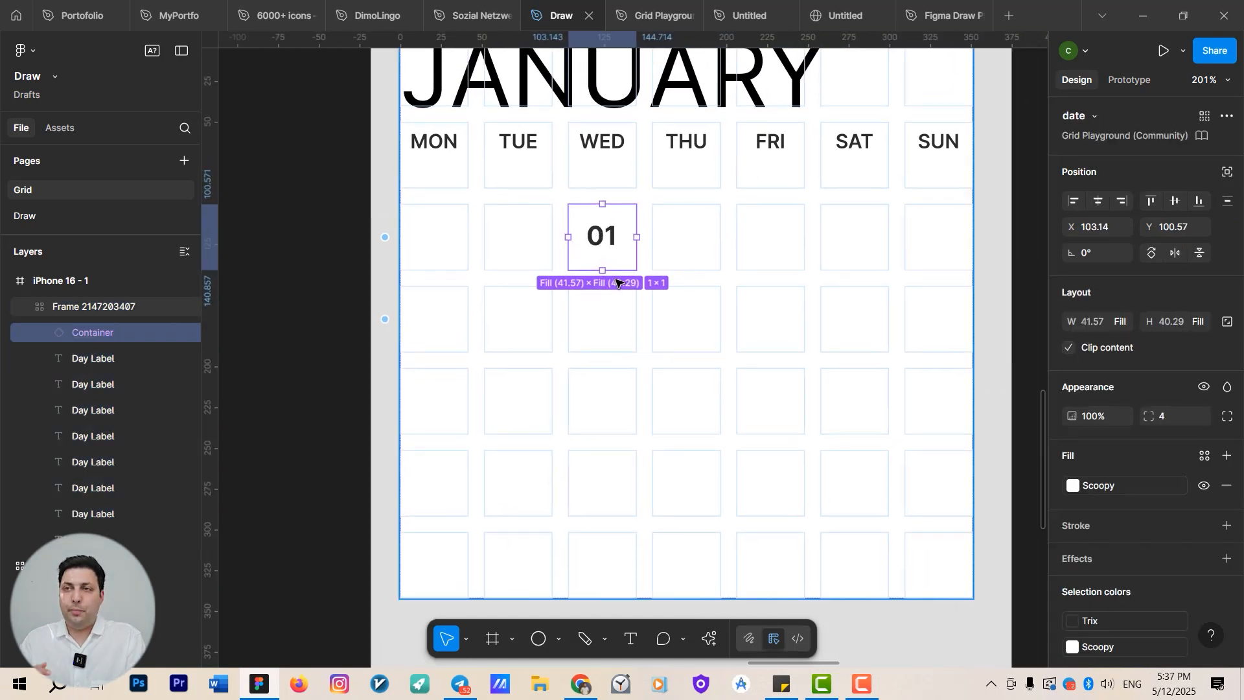
Paste 25 more date containers to fill the grid from THU in the second row through SUN in the fifth row.
key(ctrl+v)
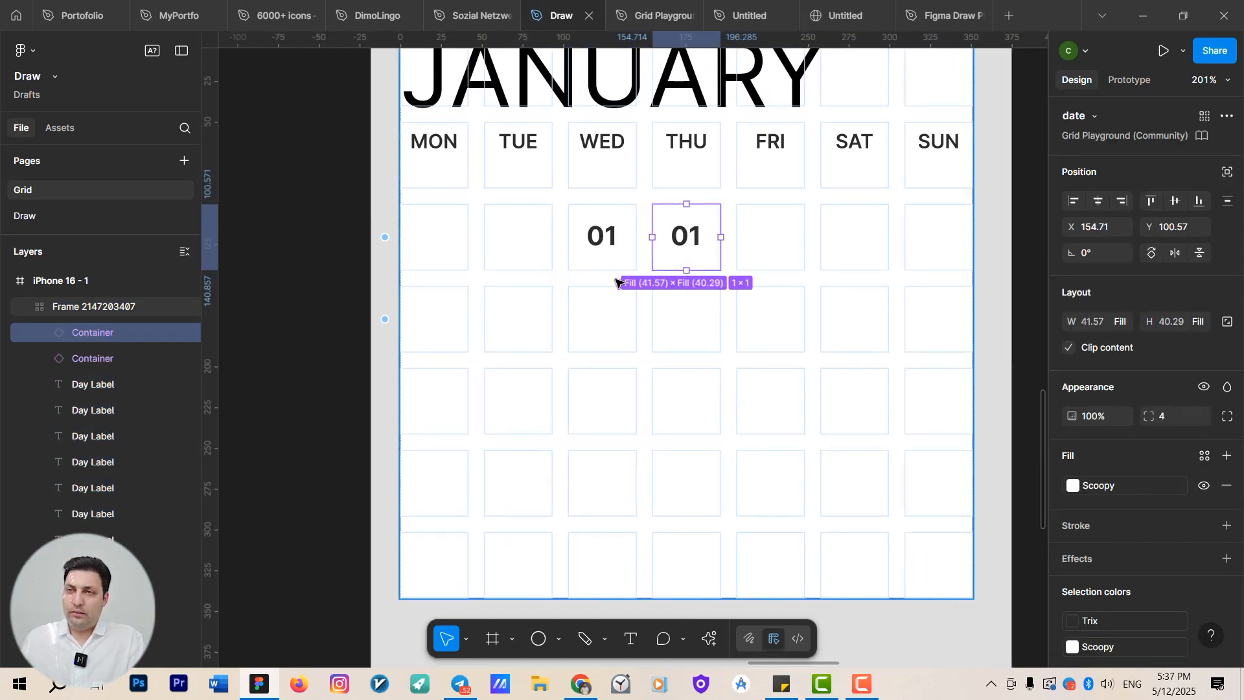
key(ctrl+v)
key(ctrl+v)
key(ctrl+v)
key(ctrl+v)
key(ctrl+v)
key(ctrl+v)
key(ctrl+v)
key(ctrl+v)
key(ctrl+v)
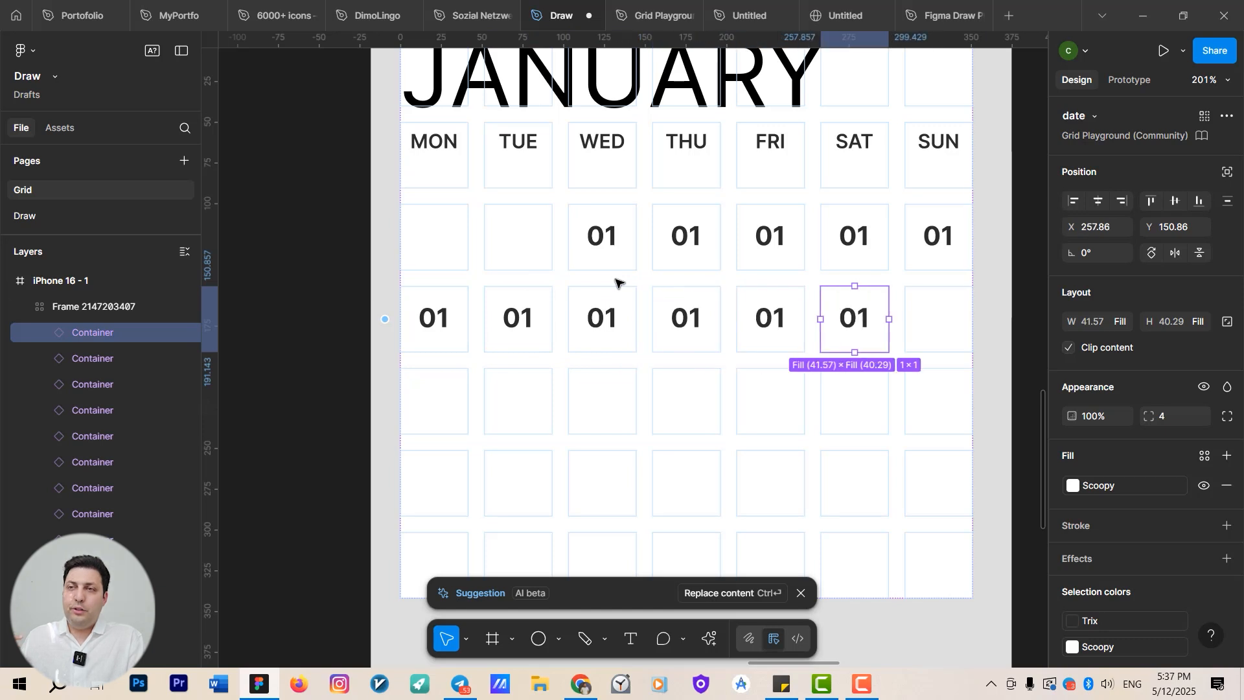
key(ctrl+v)
key(ctrl+v)
key(ctrl+v)
key(ctrl+v)
key(ctrl+v)
key(ctrl+v)
key(ctrl+v)
key(ctrl+v)
key(ctrl+v)
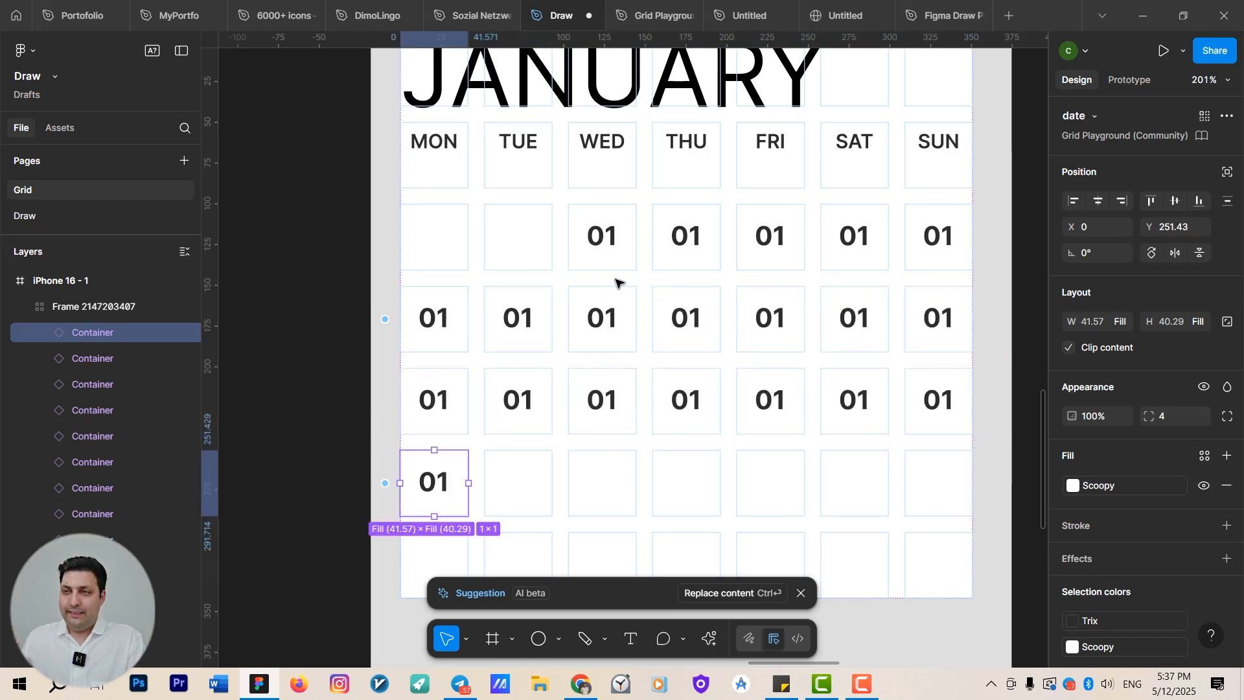
key(ctrl+v)
key(ctrl+v)
key(ctrl+v)
key(ctrl+v)
key(ctrl+v)
key(ctrl+v)
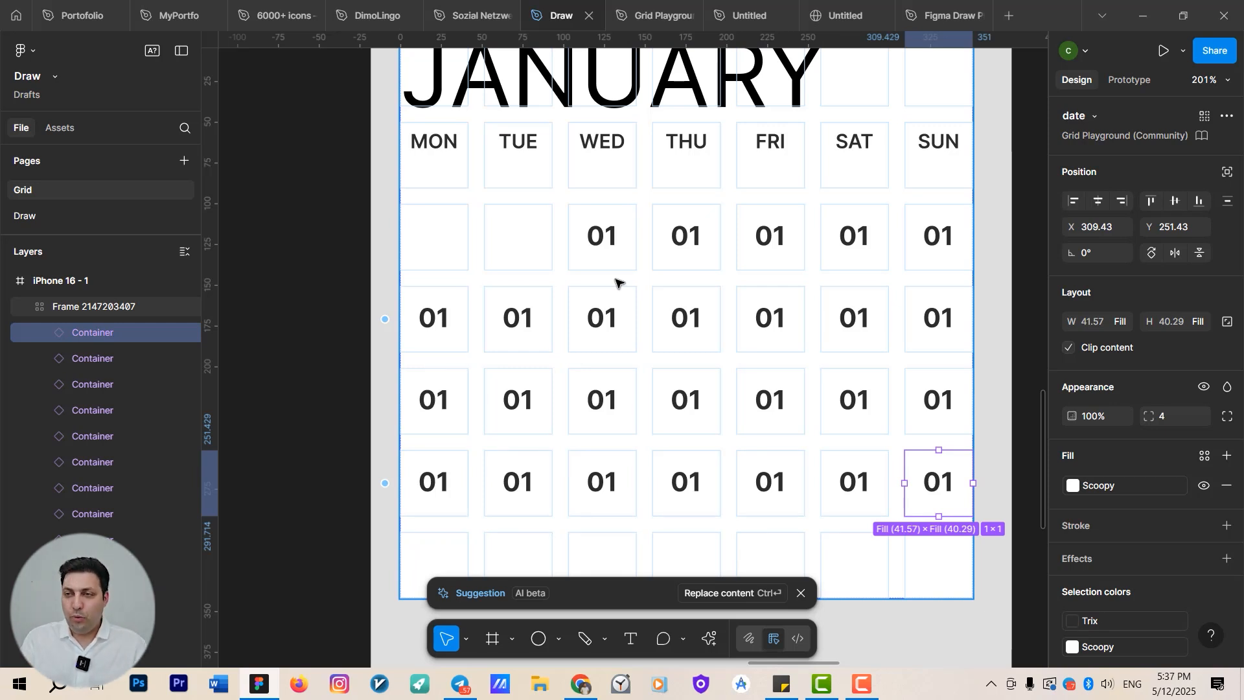
Apply the AI replace-content suggestion to number the date containers sequentially from 01 to 26.
click(728, 594)
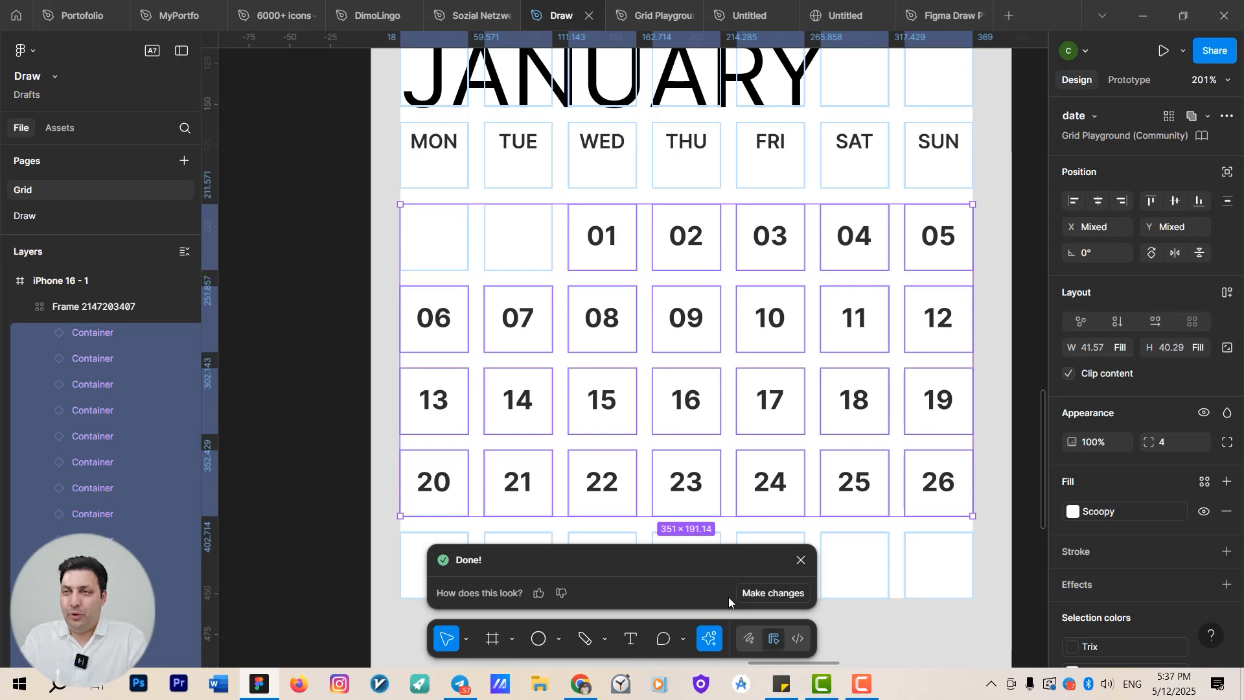
scroll(728, 450, down, 10)
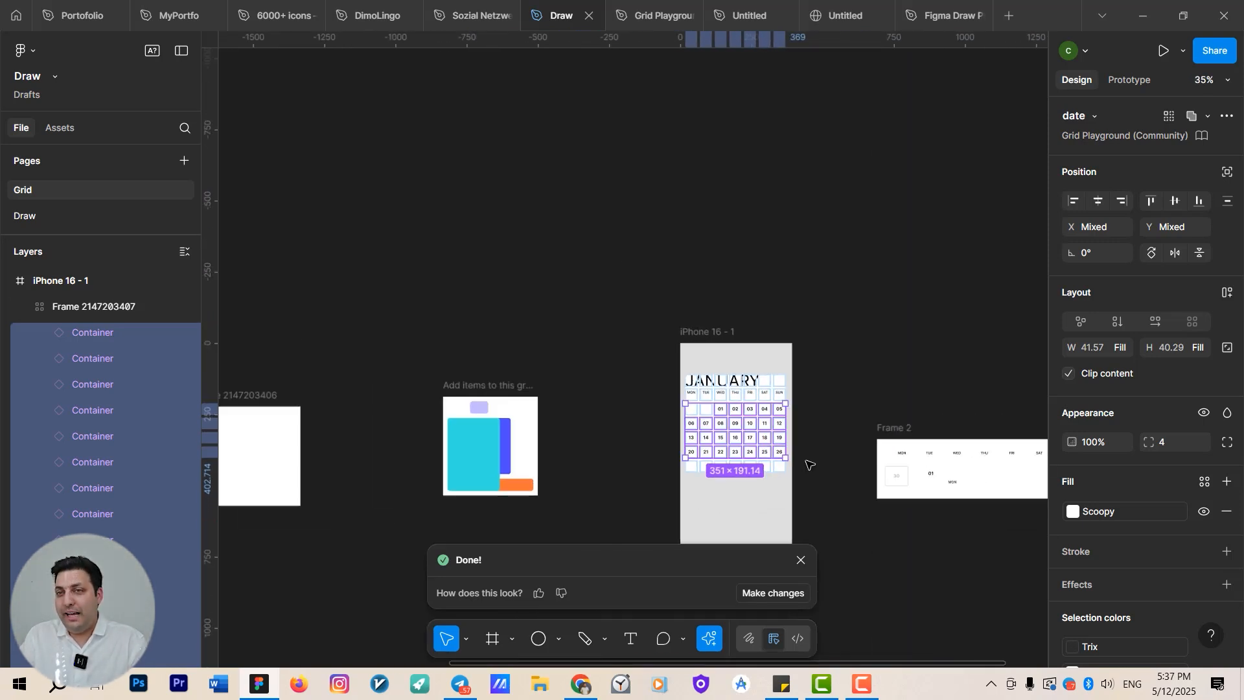
scroll(810, 466, down, 5)
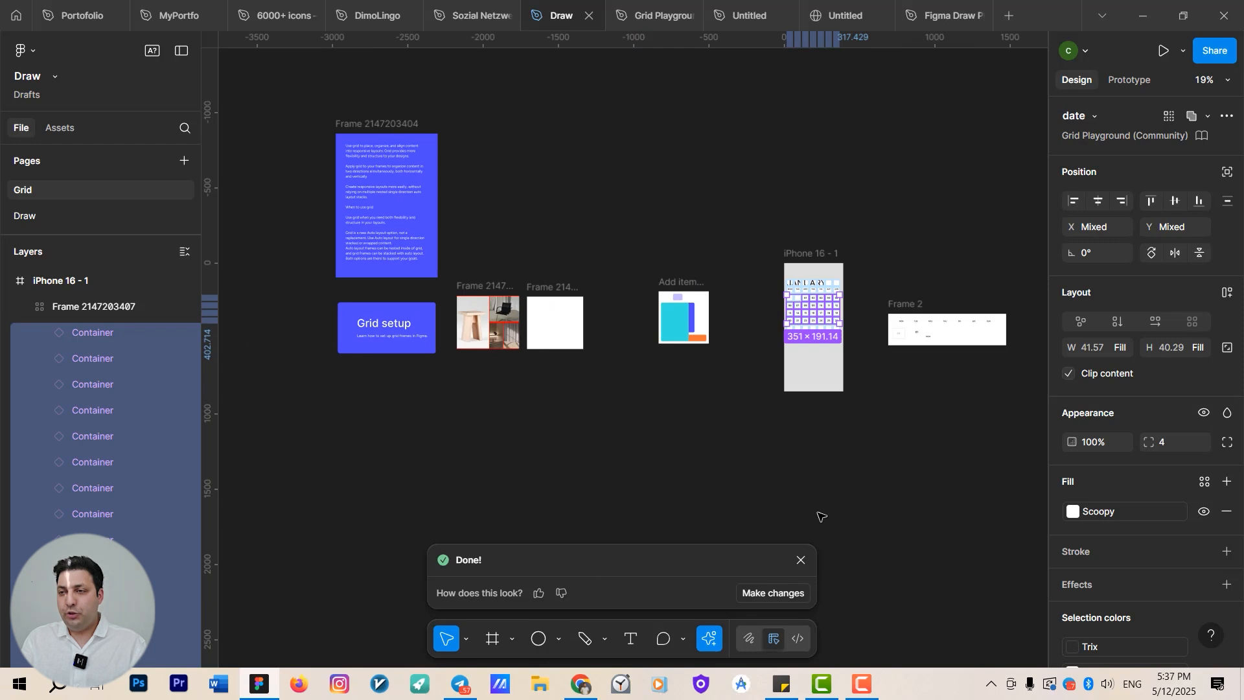
click(801, 560)
Switch to Dev Mode and inspect the calendar's grid frame and January text code output.
click(797, 639)
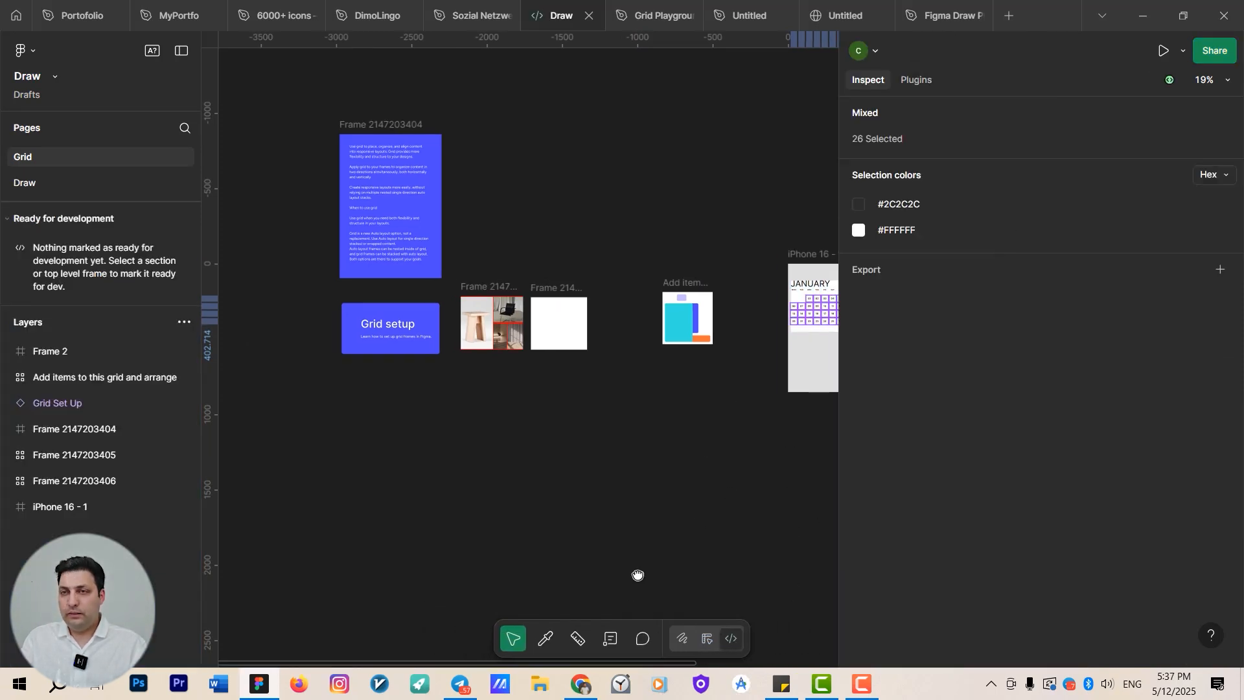
scroll(631, 572, up, 4)
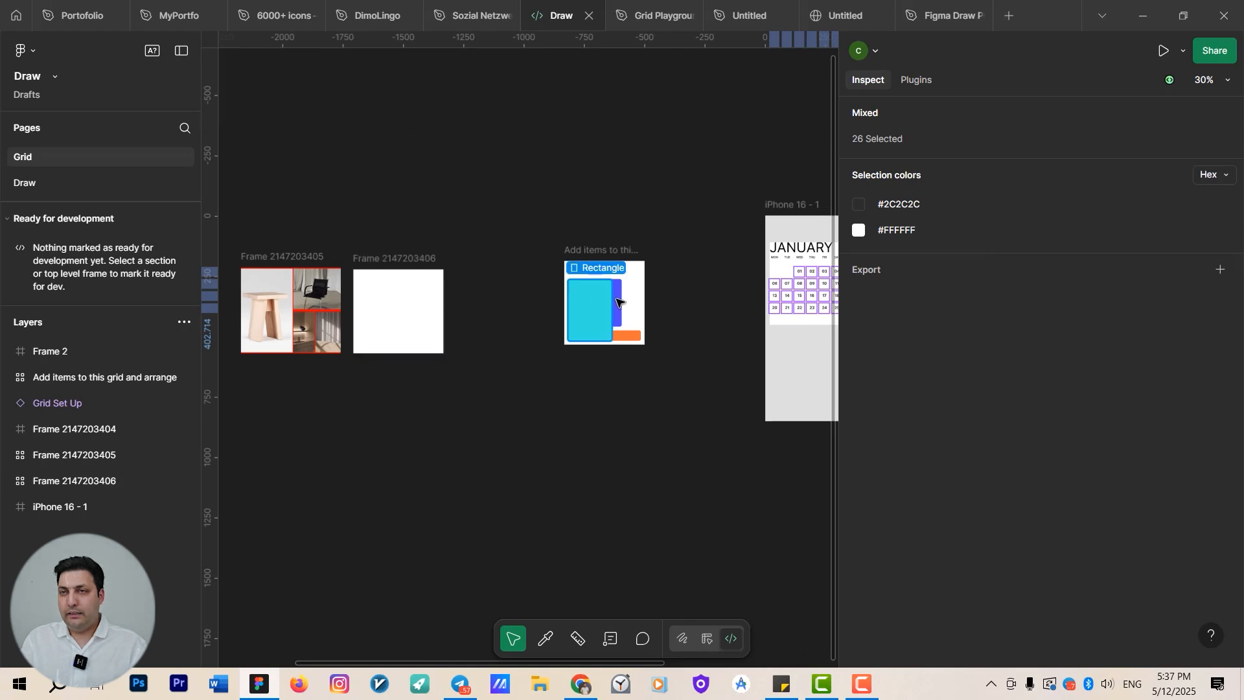
drag(724, 312, 417, 378)
scroll(469, 376, up, 4)
click(490, 274)
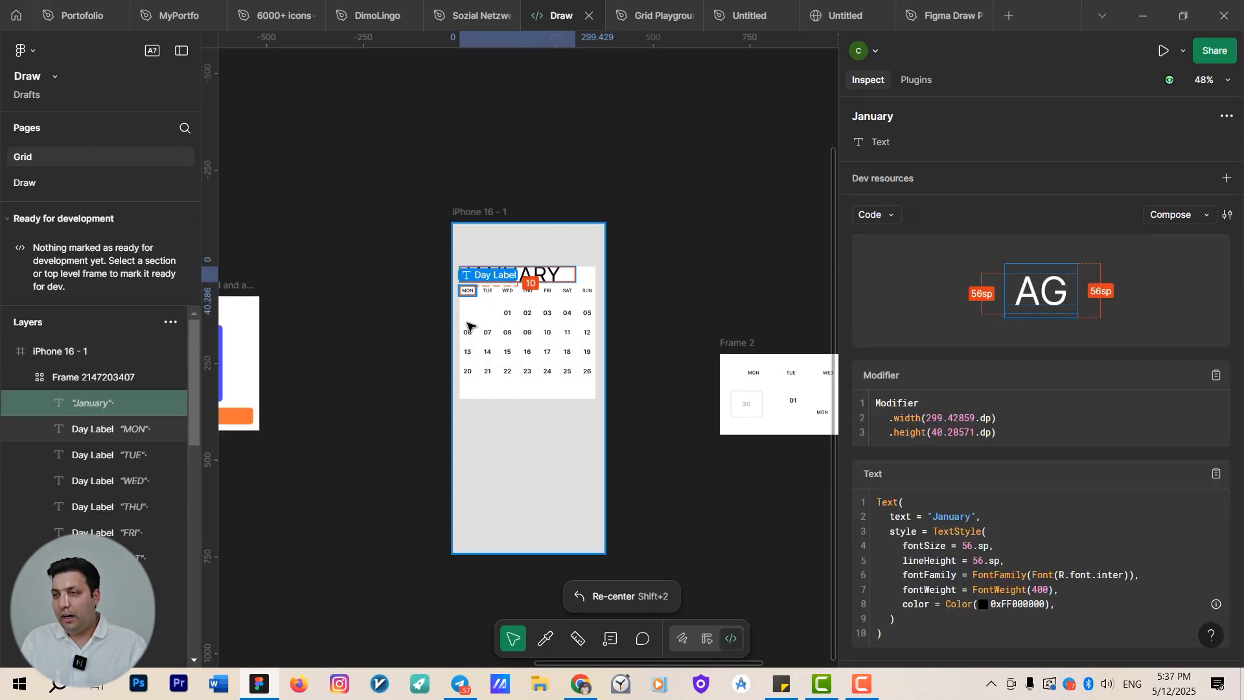
scroll(470, 327, up, 5)
click(562, 321)
scroll(1003, 481, down, 1)
scroll(1003, 480, down, 3)
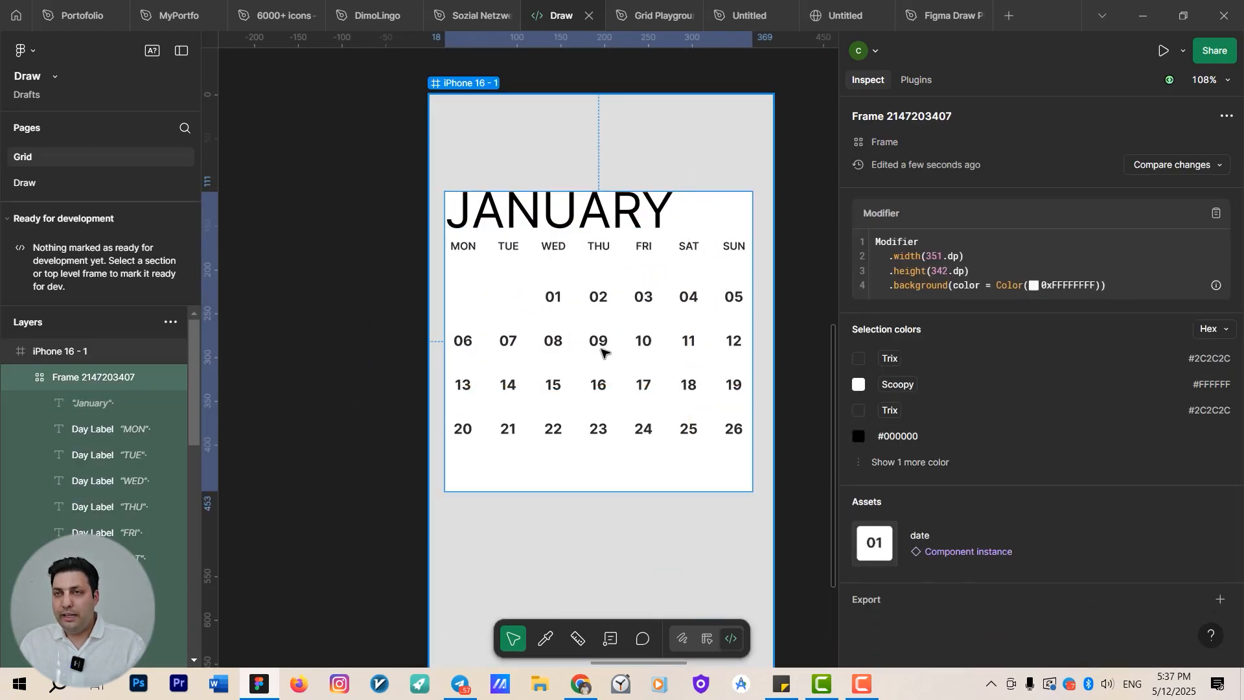
Inspect the phone frame and a date container's generated layout and modifier code in Dev Mode.
click(472, 188)
scroll(468, 191, up, 3)
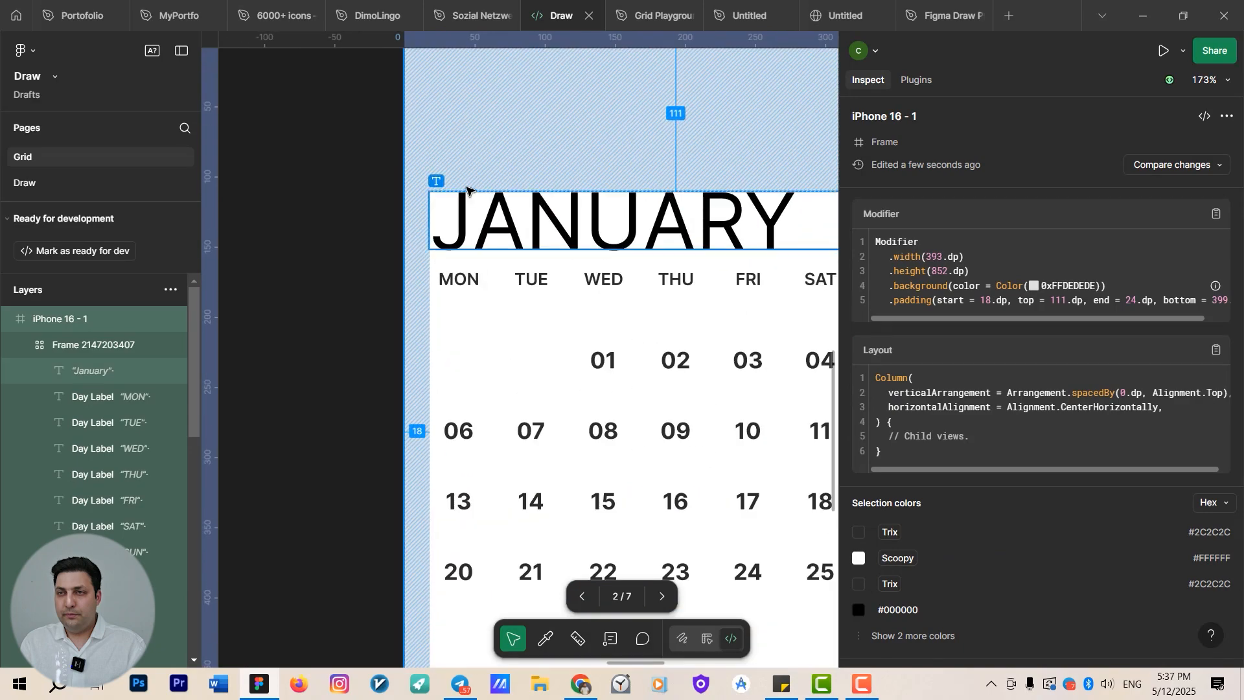
click(453, 196)
click(524, 184)
click(508, 323)
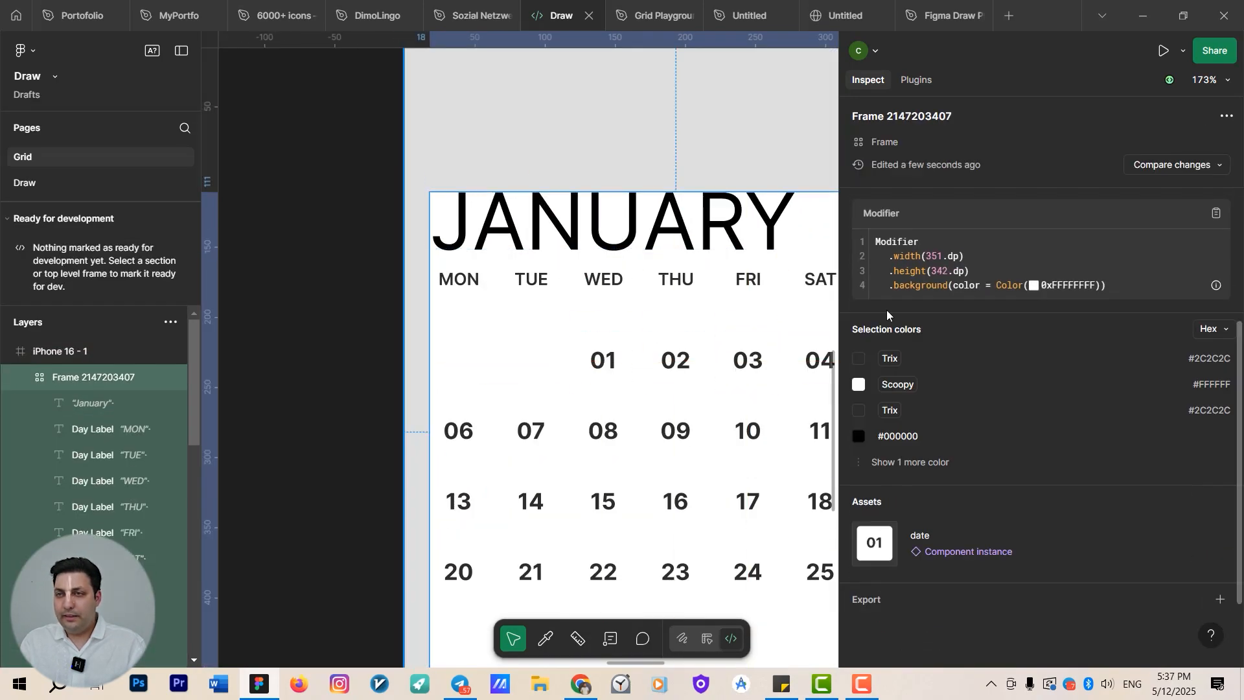
click(463, 412)
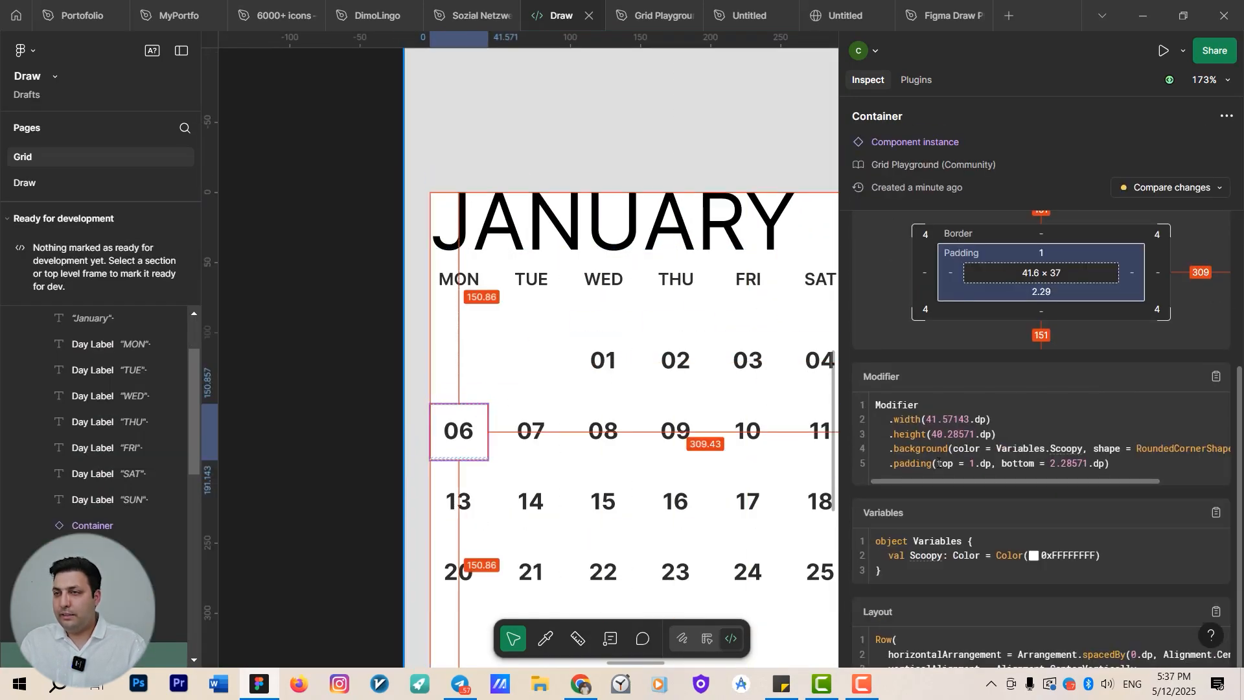
scroll(914, 387, down, 3)
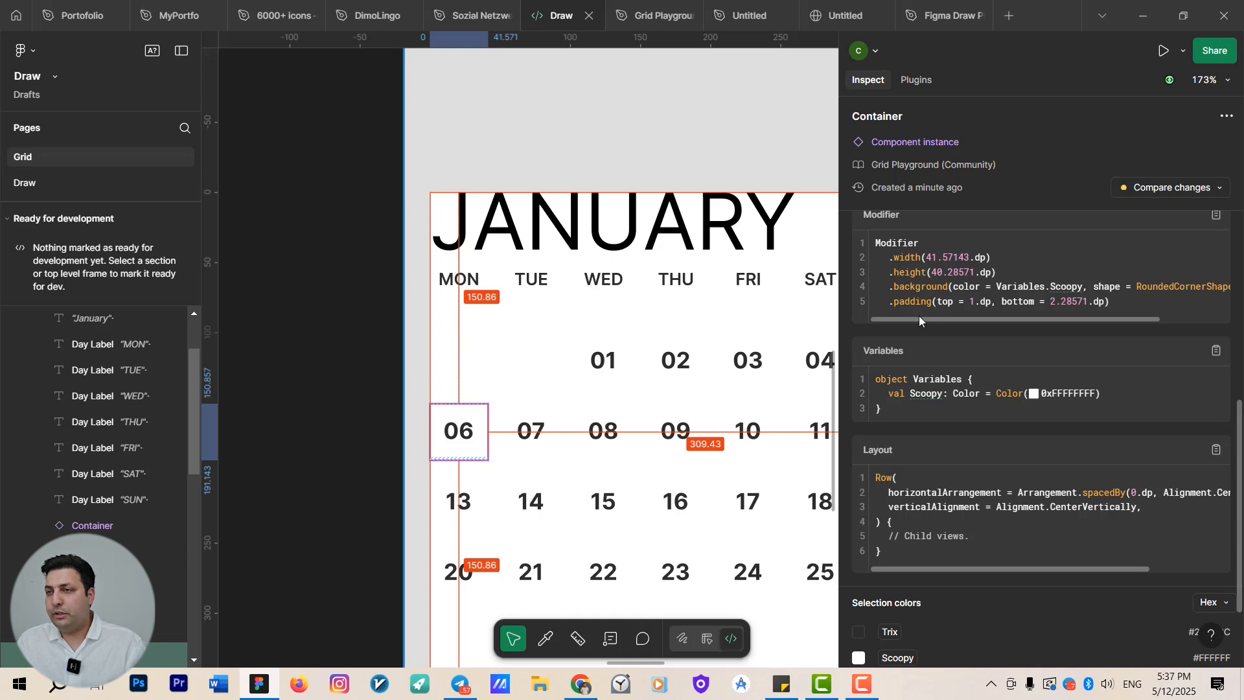
scroll(963, 355, down, 2)
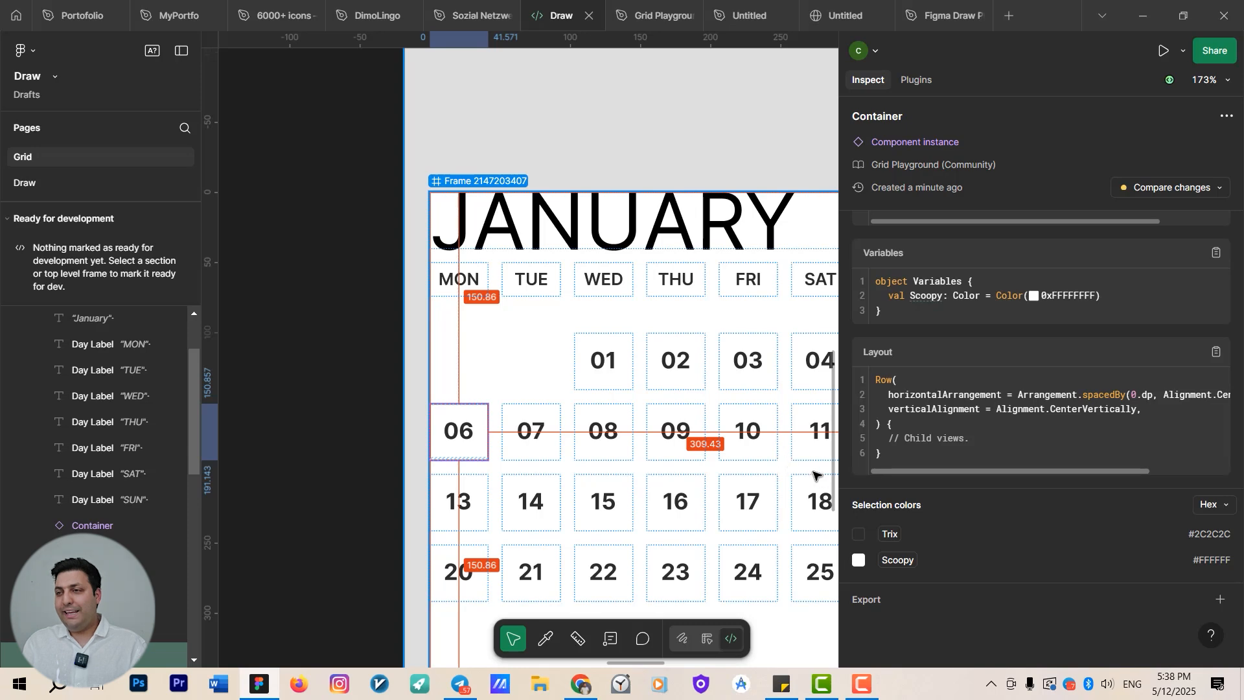
scroll(1037, 389, up, 1)
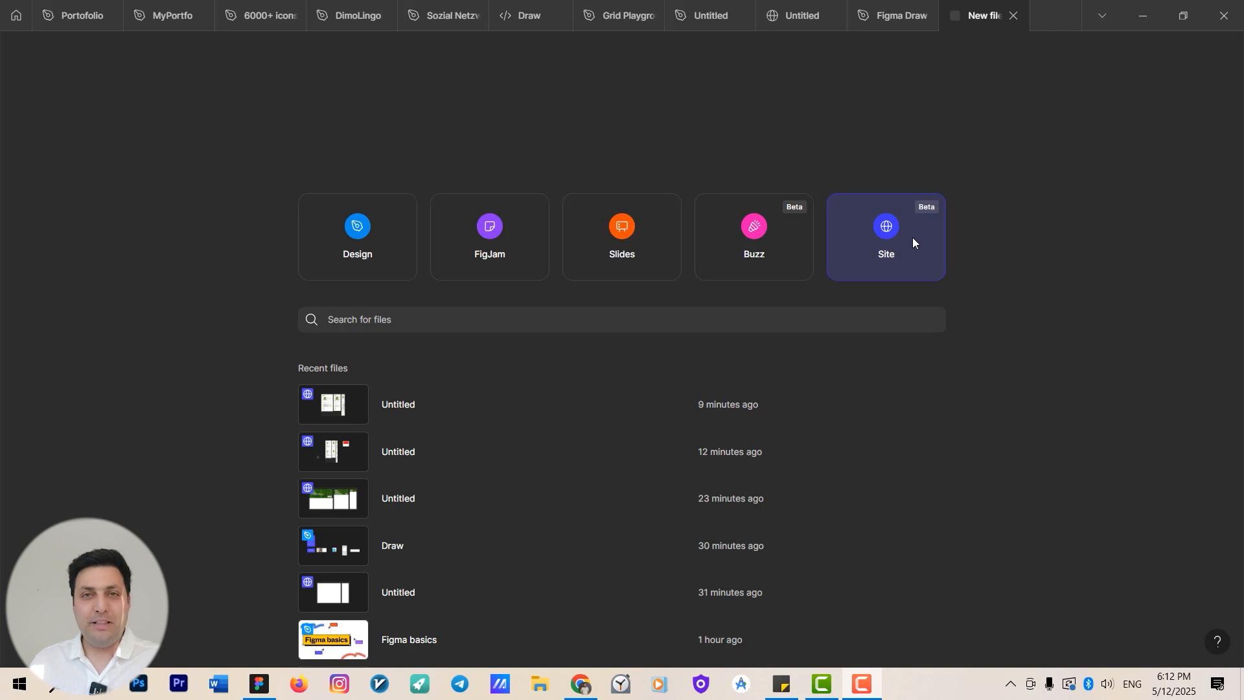
Create a new Site file and close the website template picker after browsing its categories.
click(896, 232)
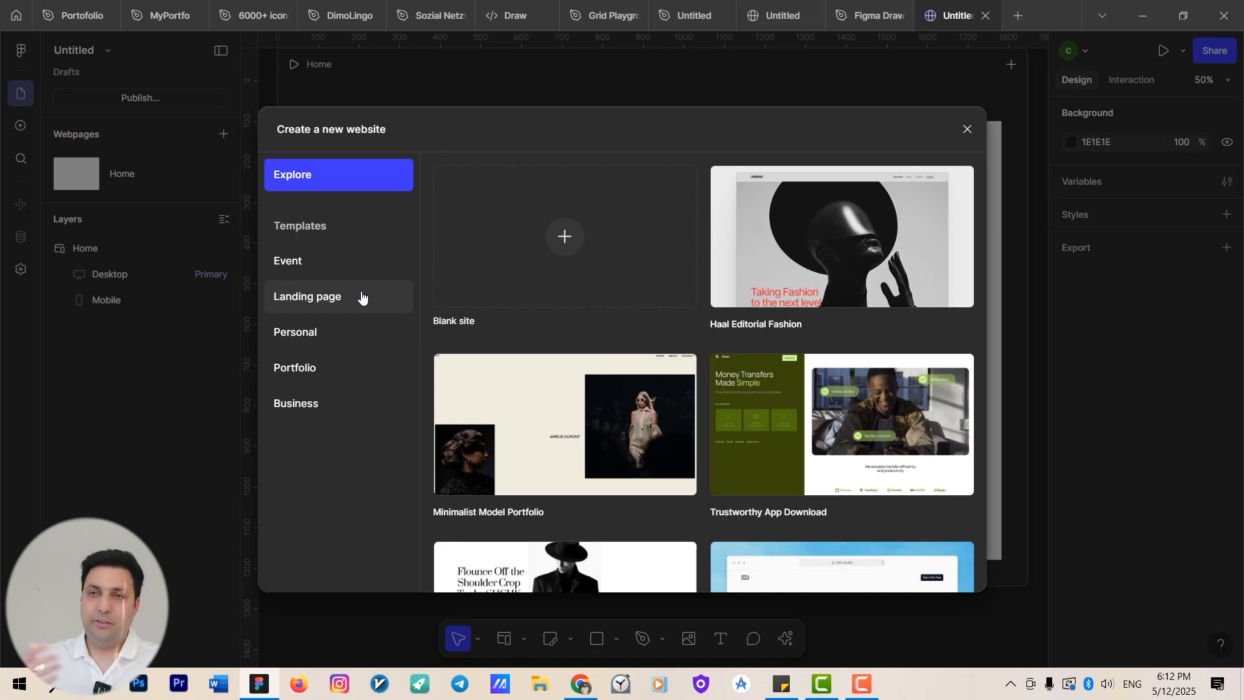
click(321, 270)
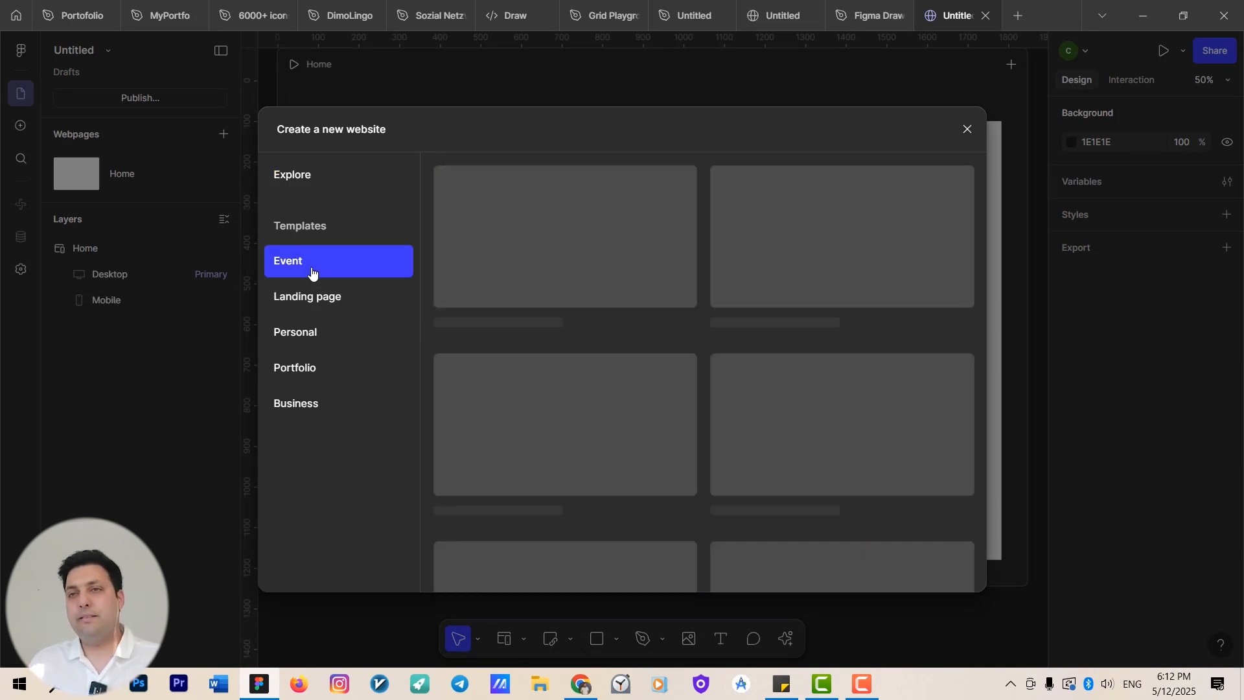
click(345, 304)
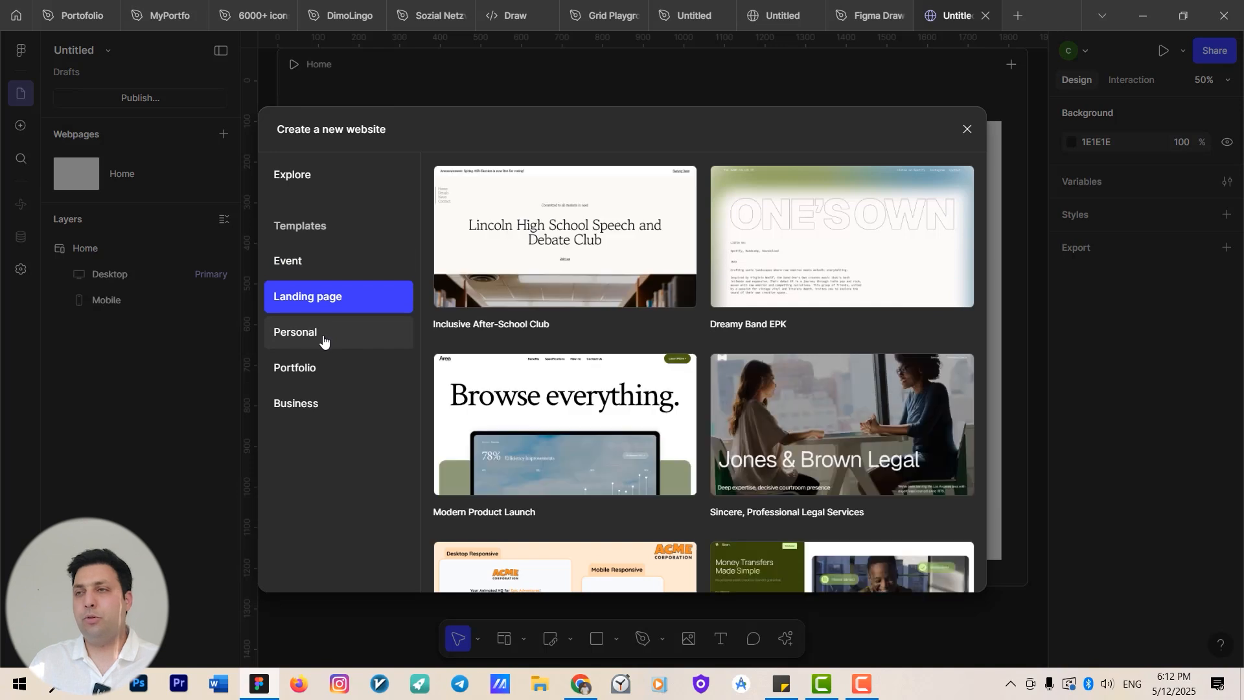
click(327, 337)
click(975, 133)
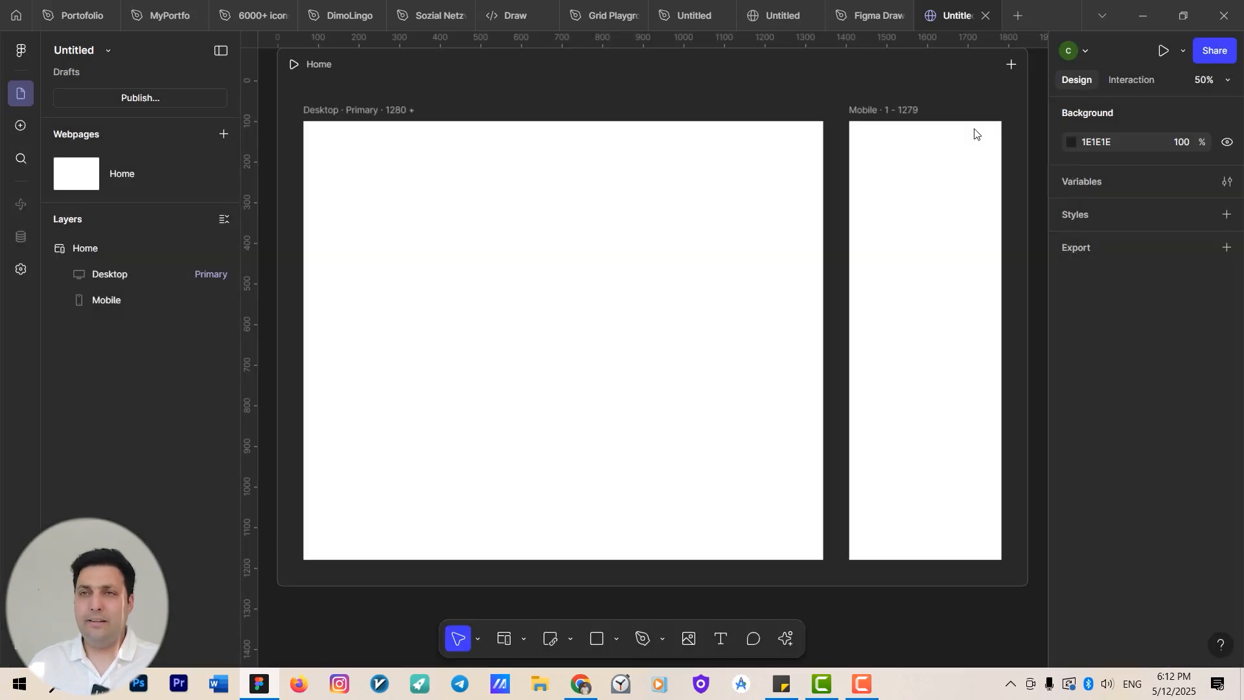
Open the insert panel and browse the Navigation, Heroes and Features blocks.
scroll(791, 172, down, 5)
drag(791, 264, 678, 329)
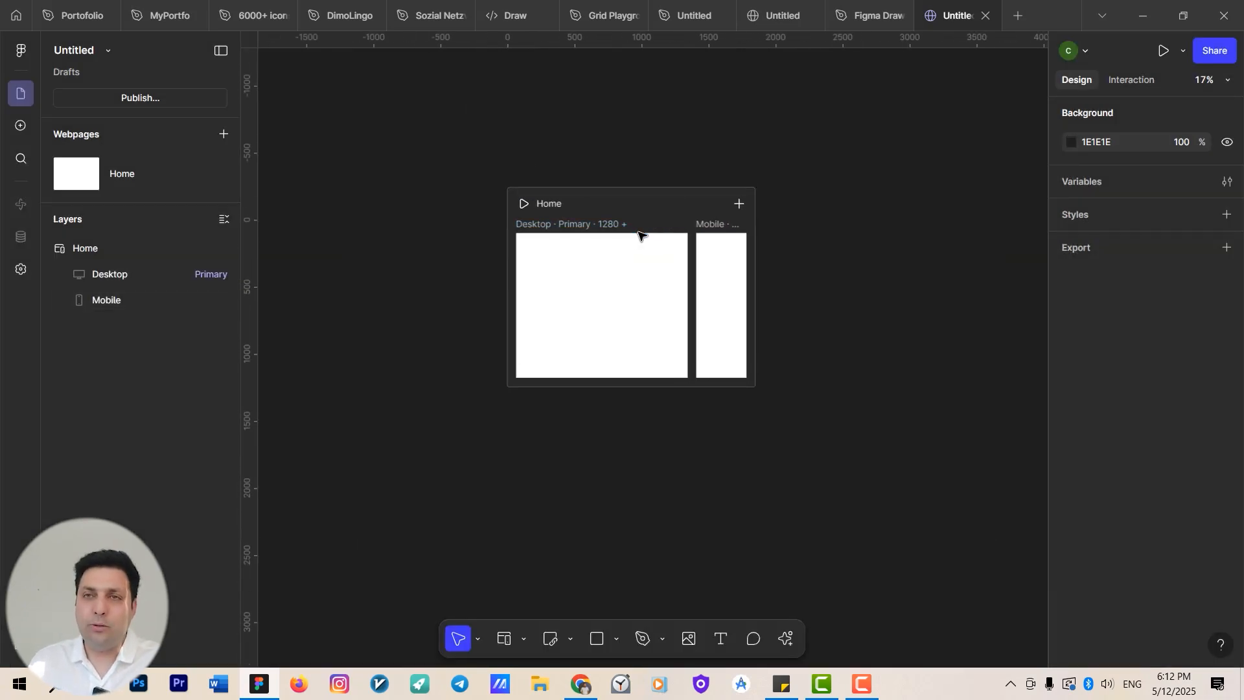
drag(600, 213, 551, 199)
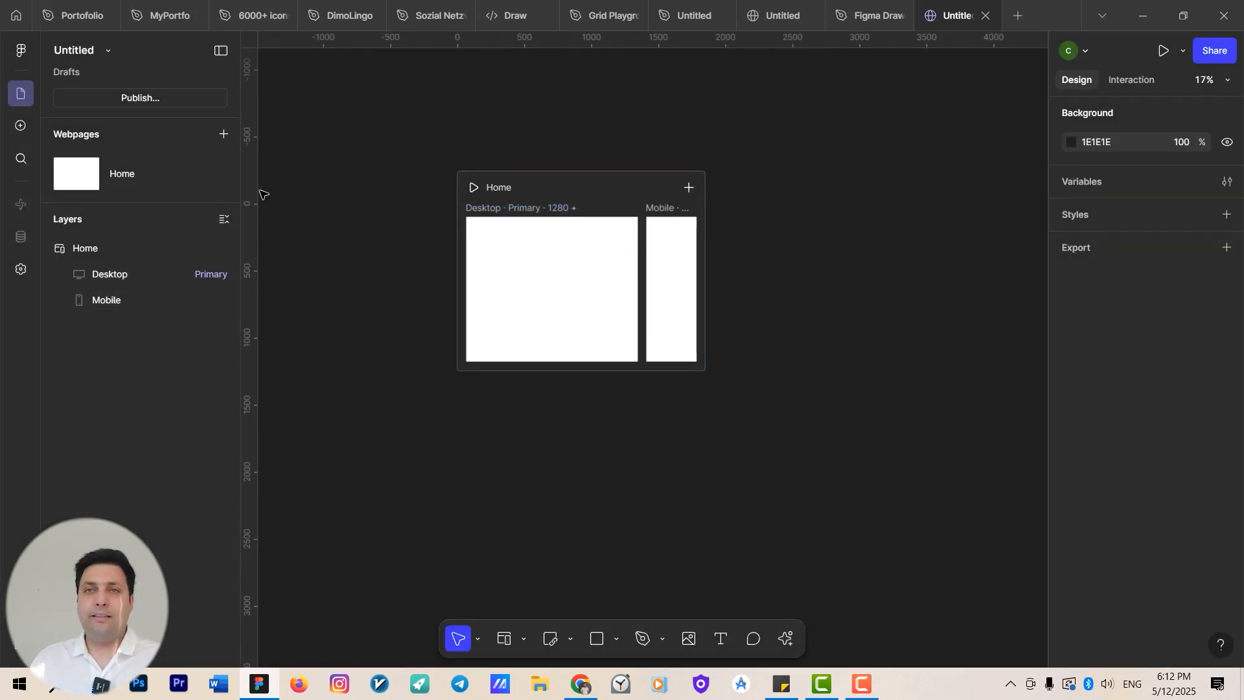
click(20, 125)
mouse_move(90, 138)
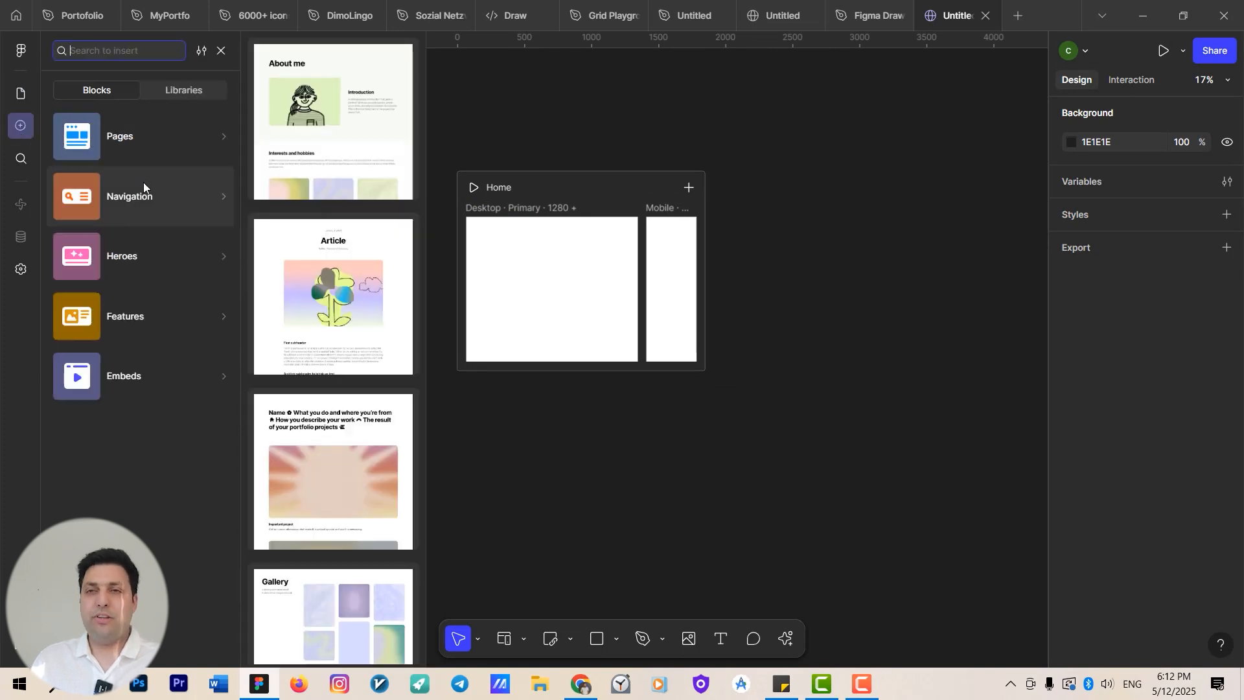
mouse_move(164, 267)
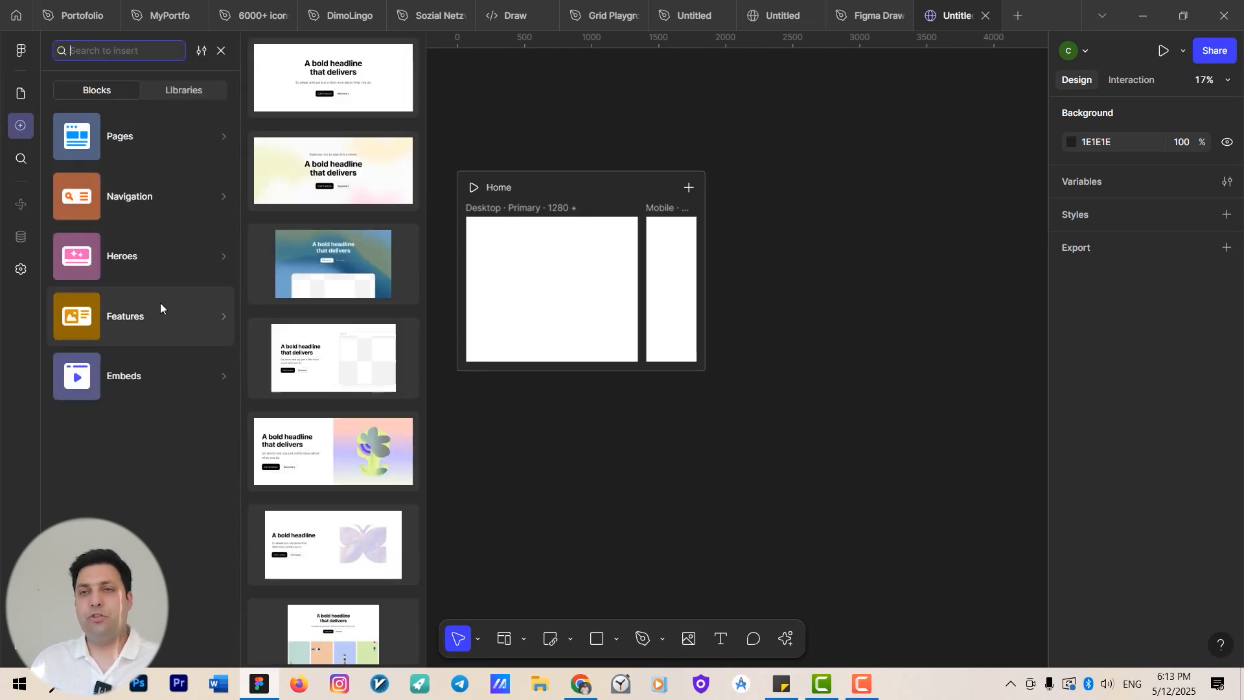
mouse_move(163, 374)
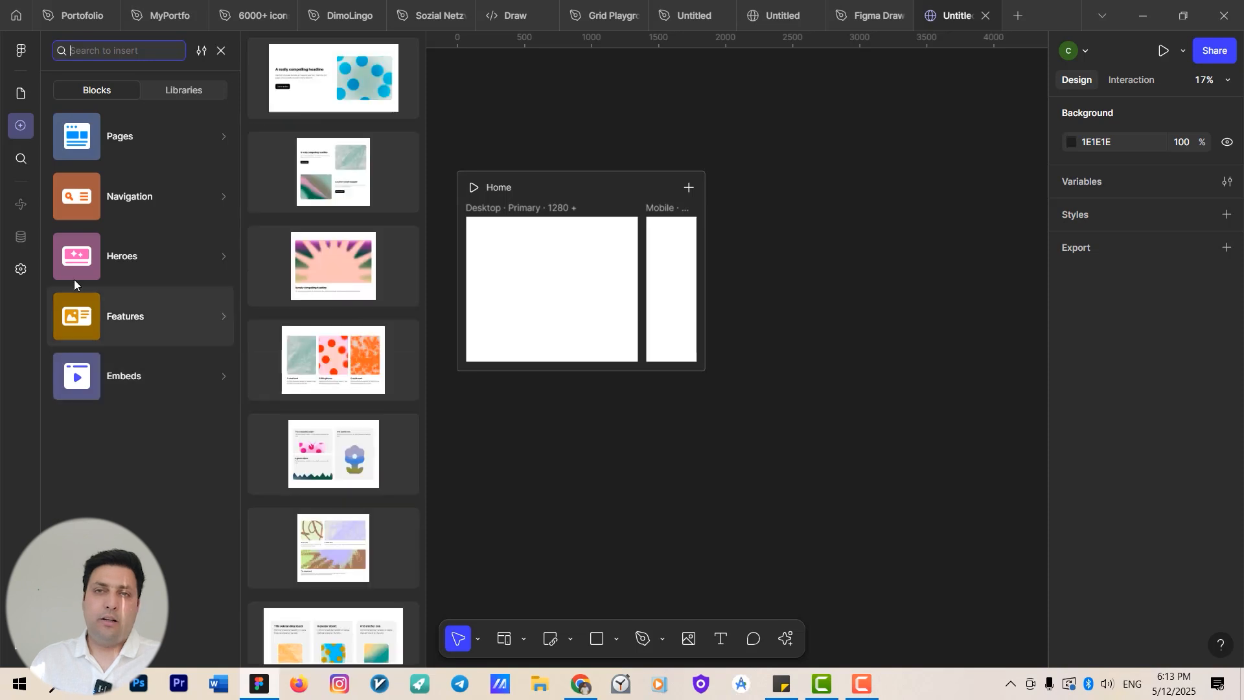
Open the site settings and review the General, Images and Custom code sections.
click(20, 269)
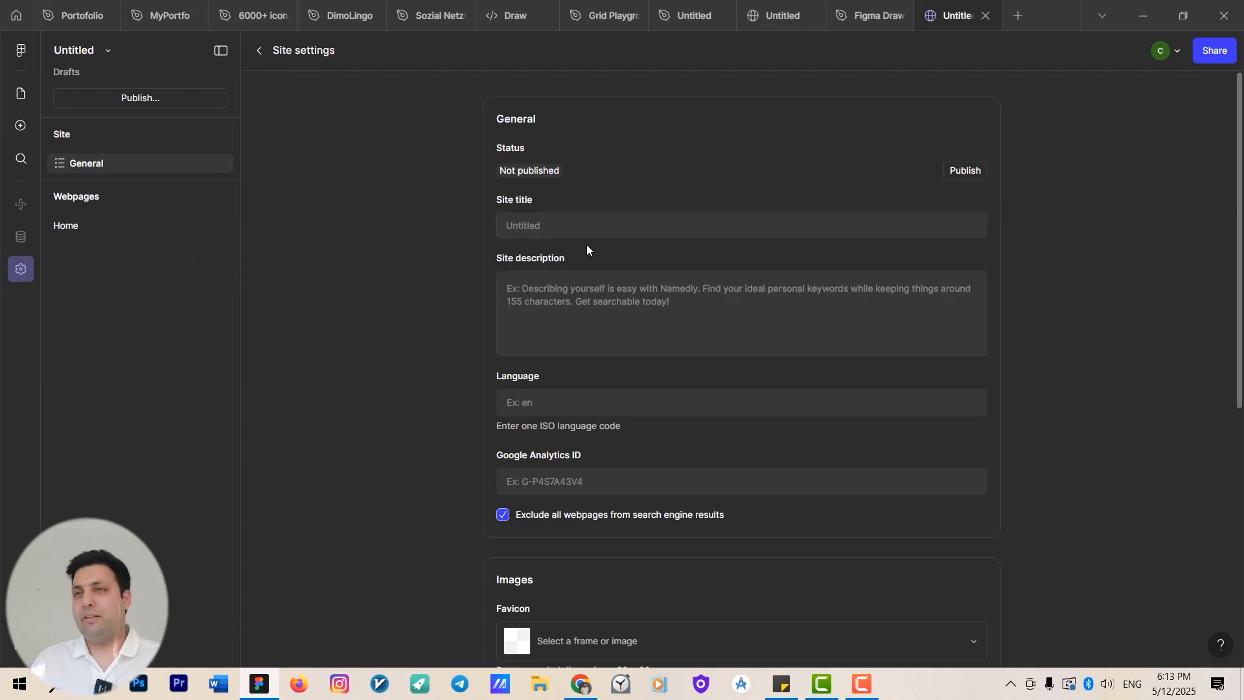
scroll(544, 201, down, 3)
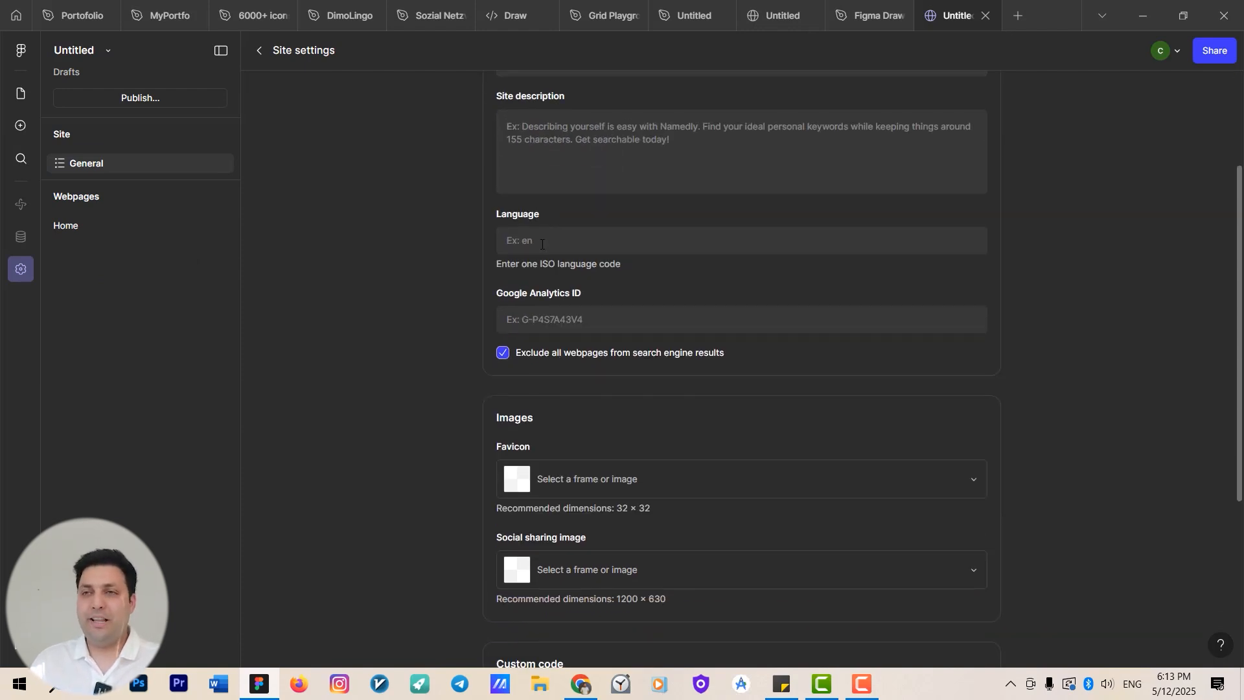
scroll(544, 281, down, 2)
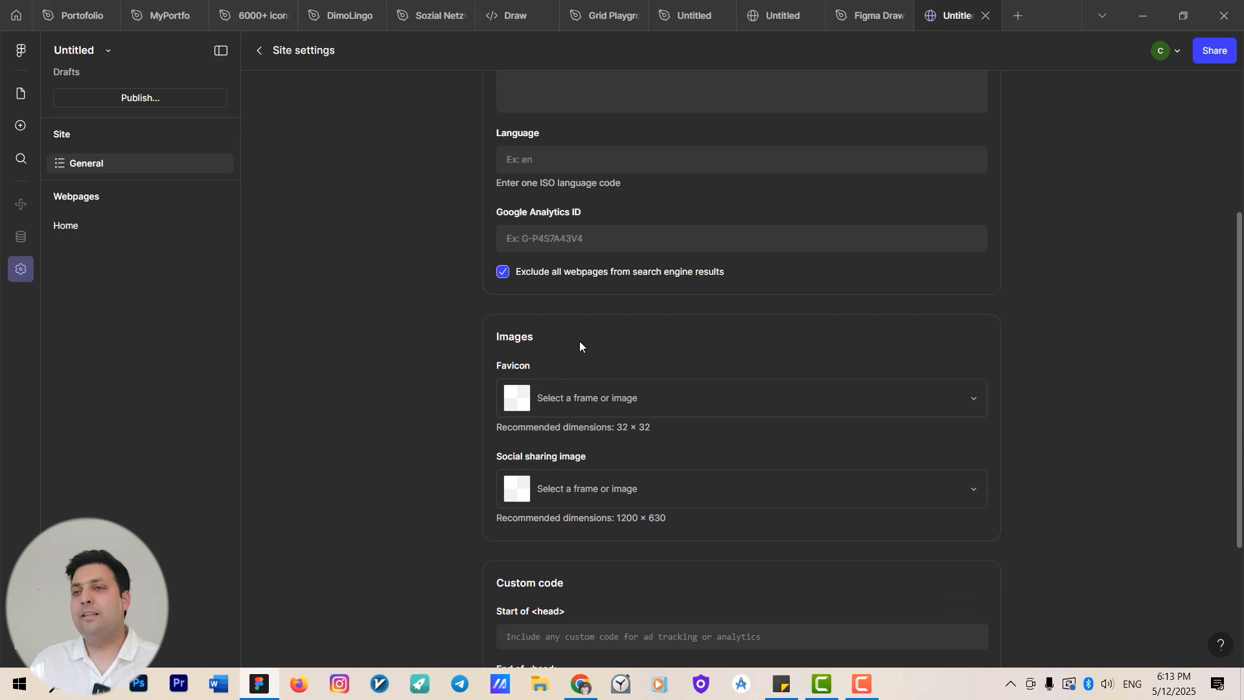
scroll(592, 336, down, 3)
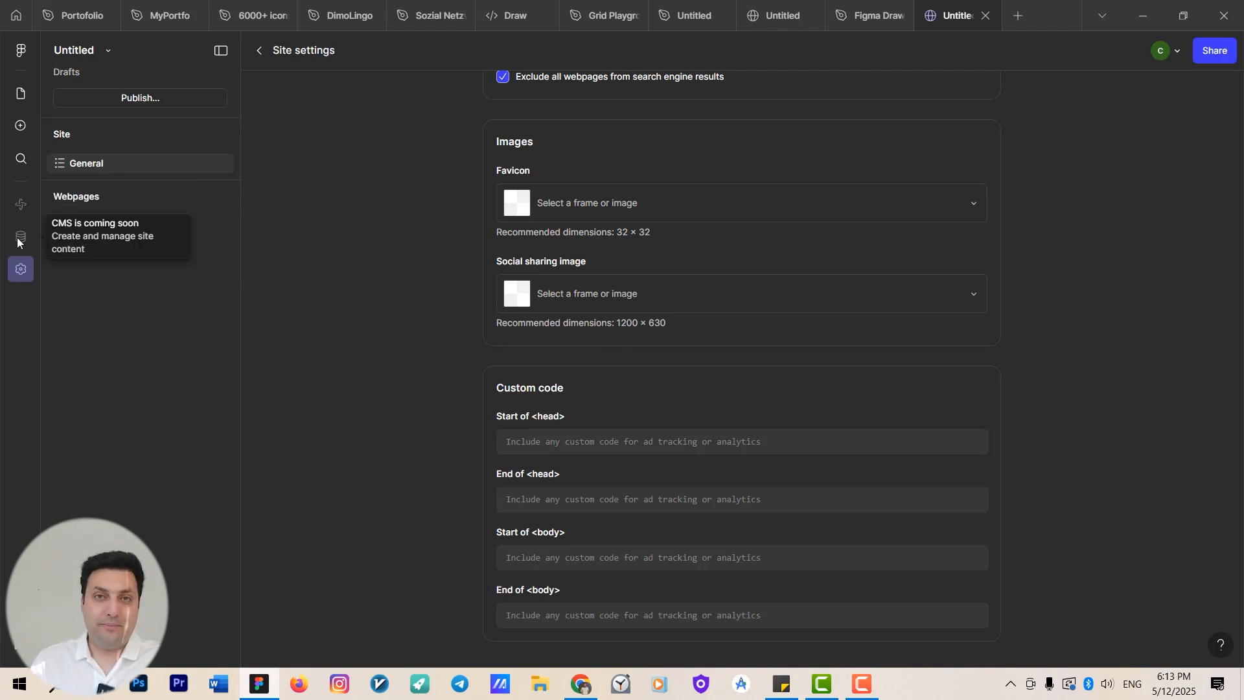
Add the About me page template from the Pages blocks to the site.
click(21, 131)
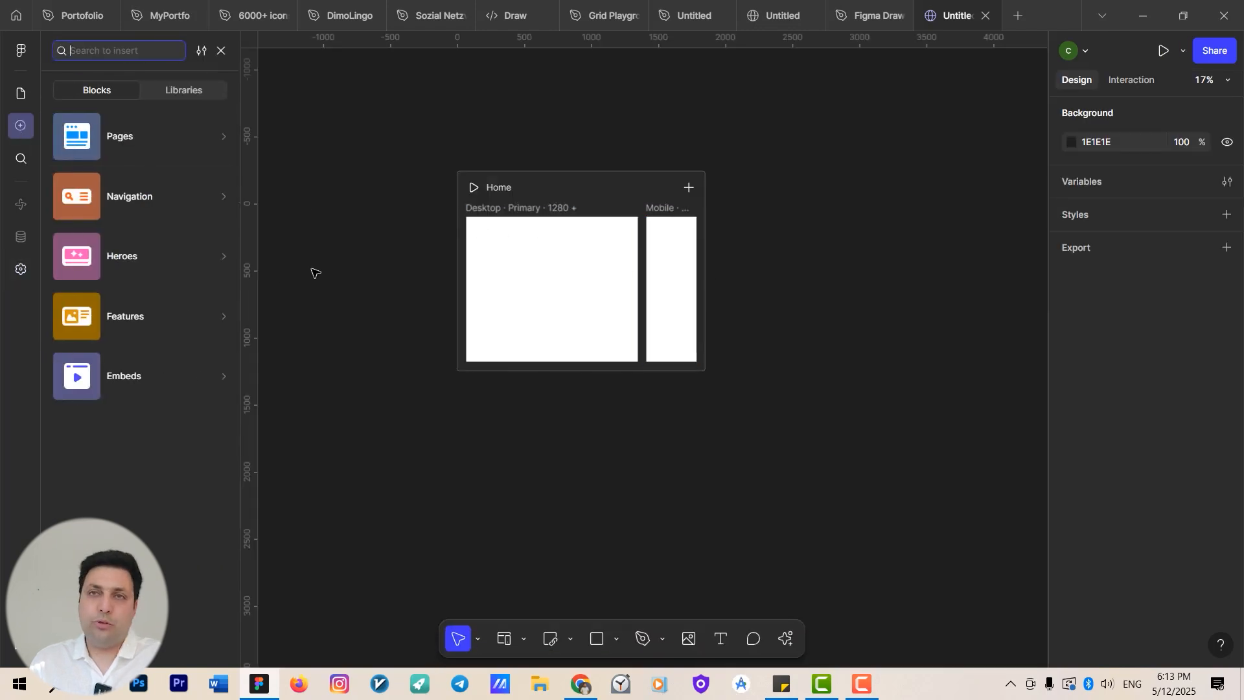
mouse_move(147, 157)
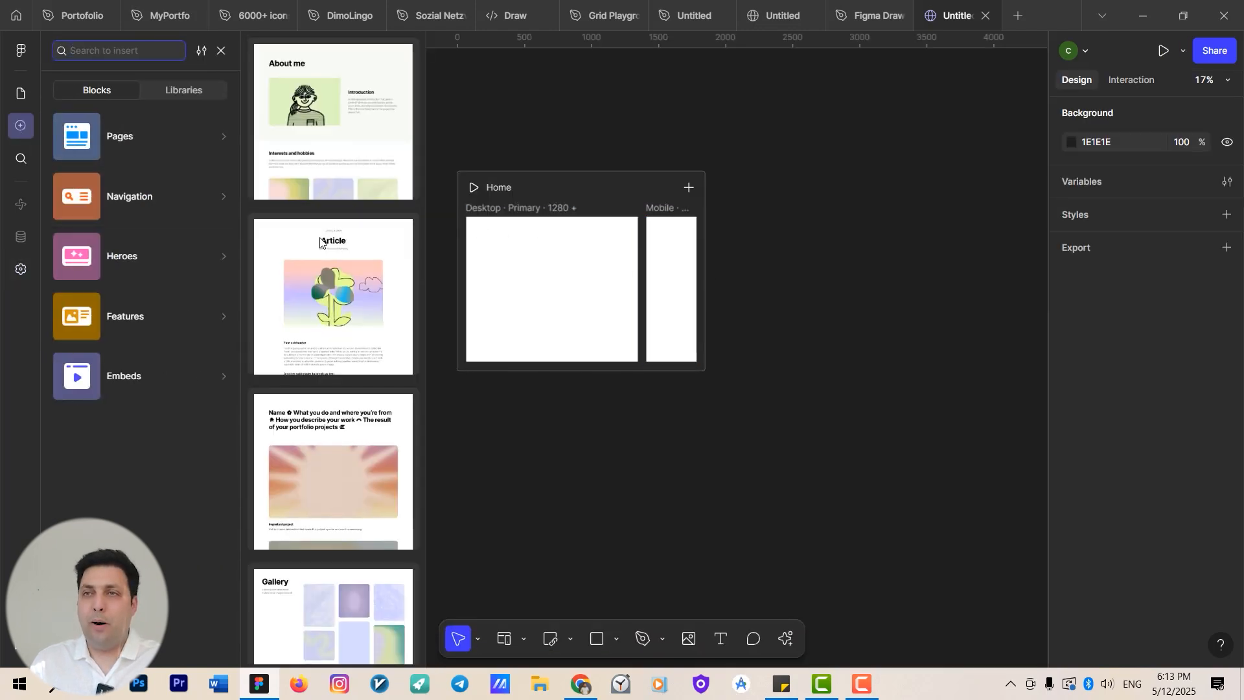
click(262, 180)
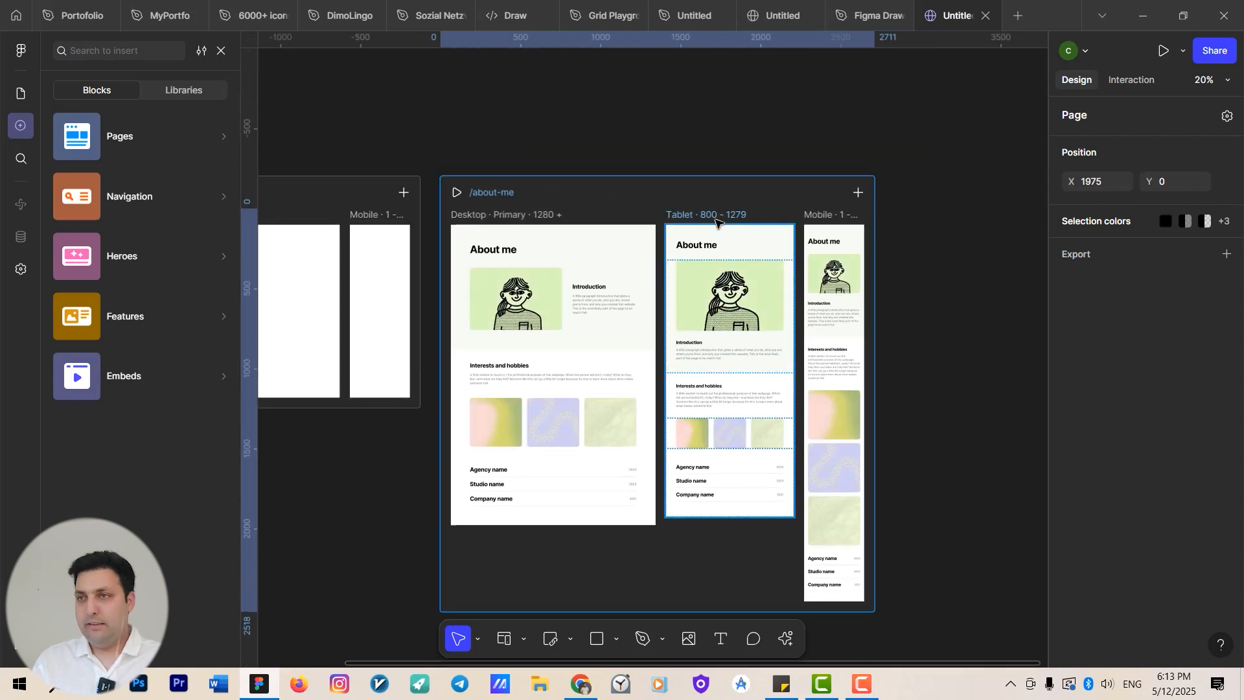
Delete the Tablet and Mobile breakpoints from the about-me page.
click(716, 222)
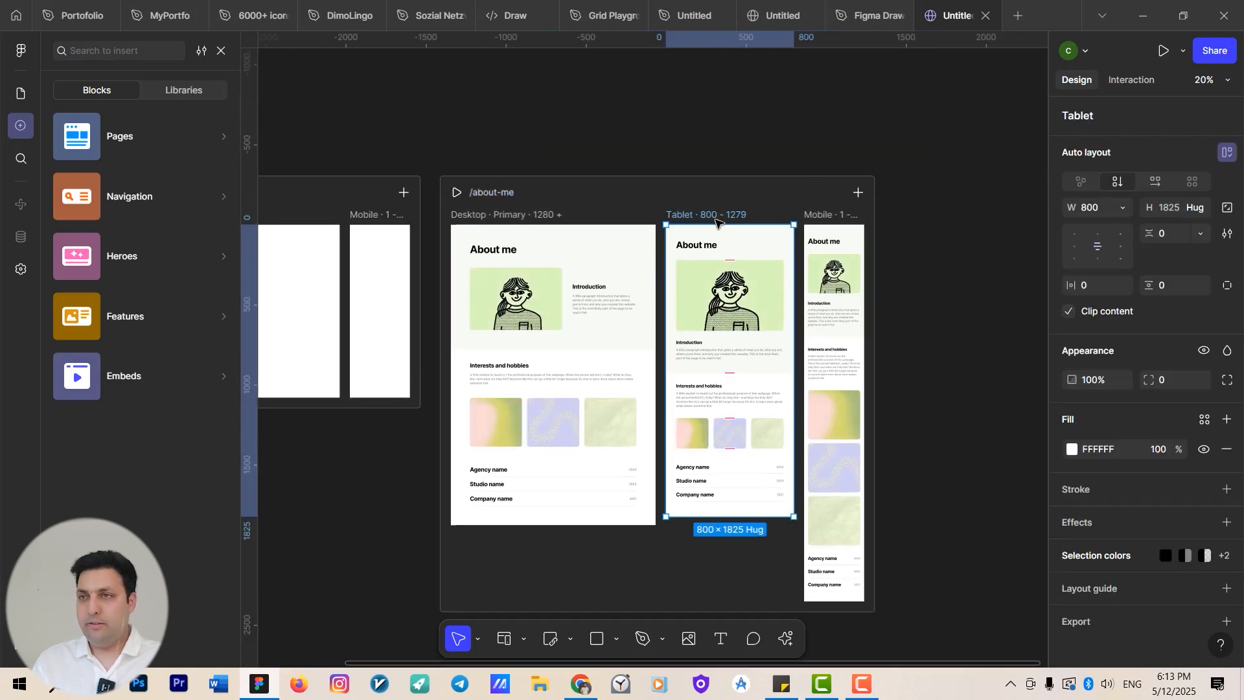
key(Delete)
click(706, 220)
key(Delete)
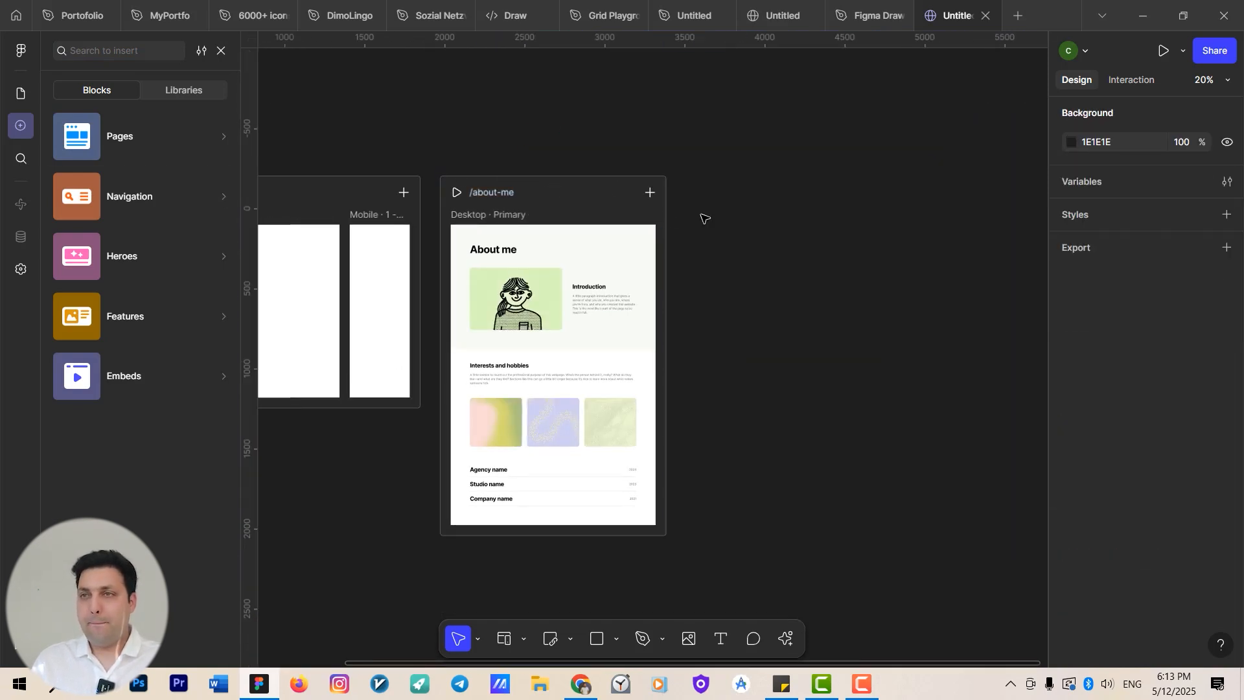
Add a Tablet breakpoint of 800 to the about-me page.
drag(681, 248, 788, 258)
right_click(756, 208)
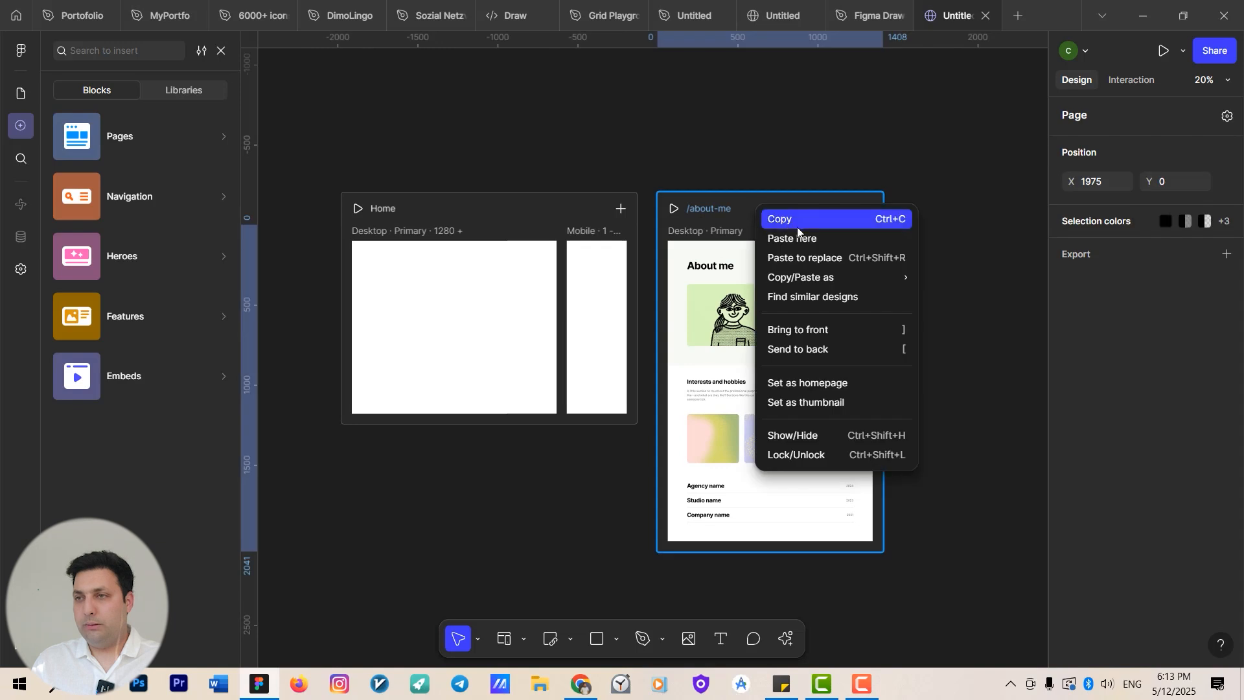
click(650, 137)
drag(650, 137, 650, 145)
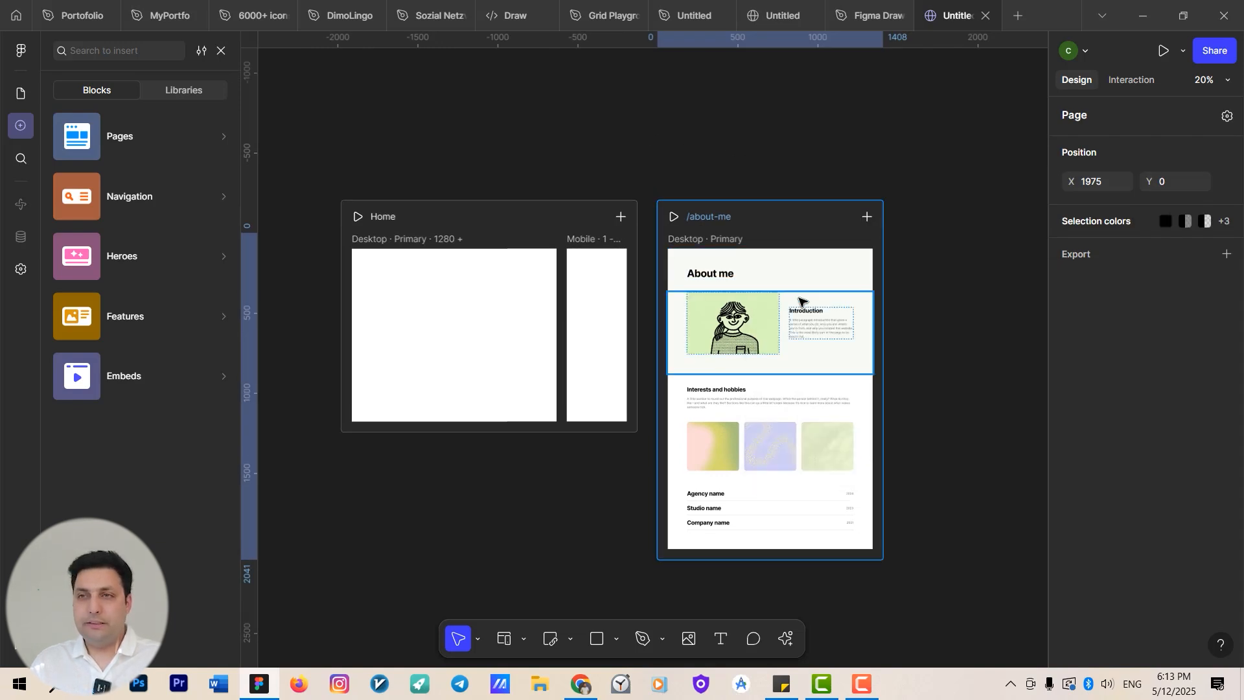
scroll(787, 297, up, 3)
drag(784, 295, 530, 285)
scroll(544, 255, down, 1)
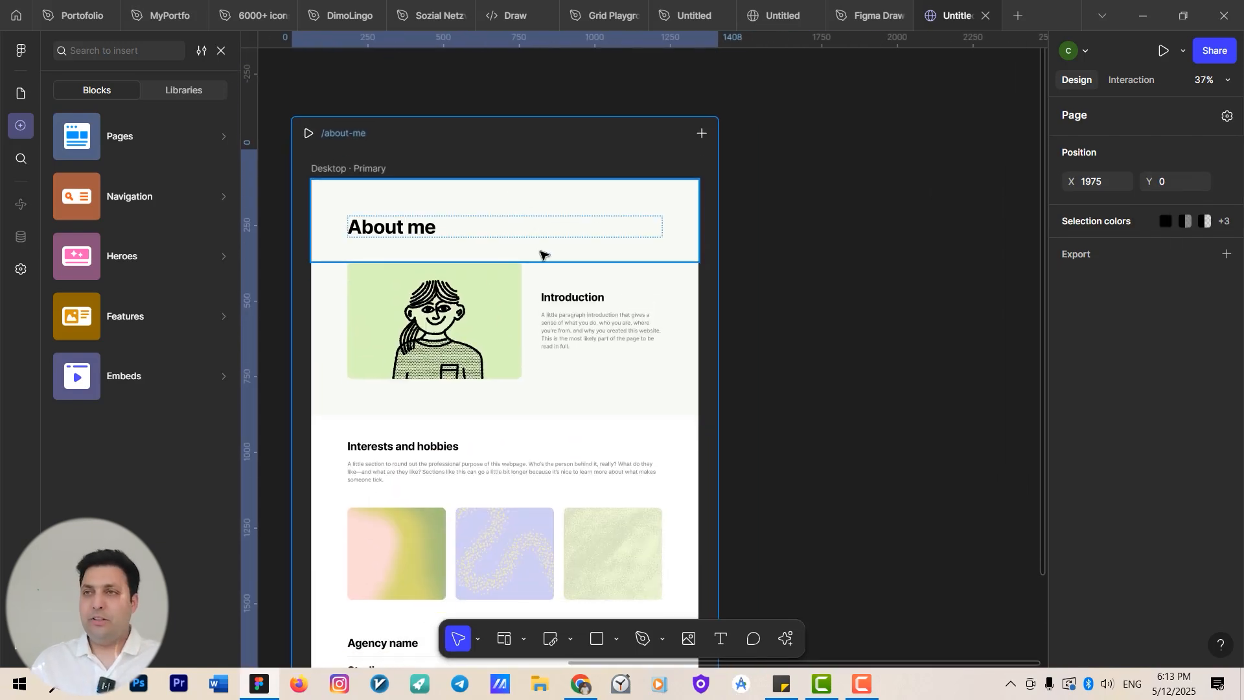
click(701, 135)
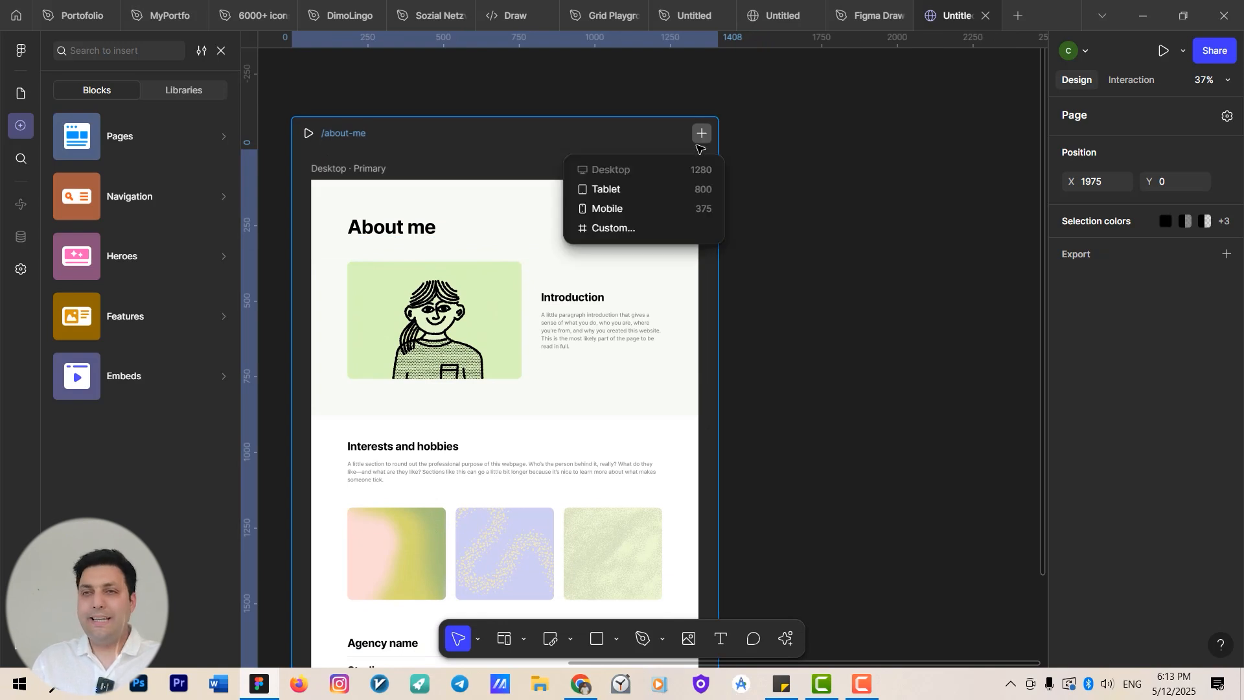
click(665, 190)
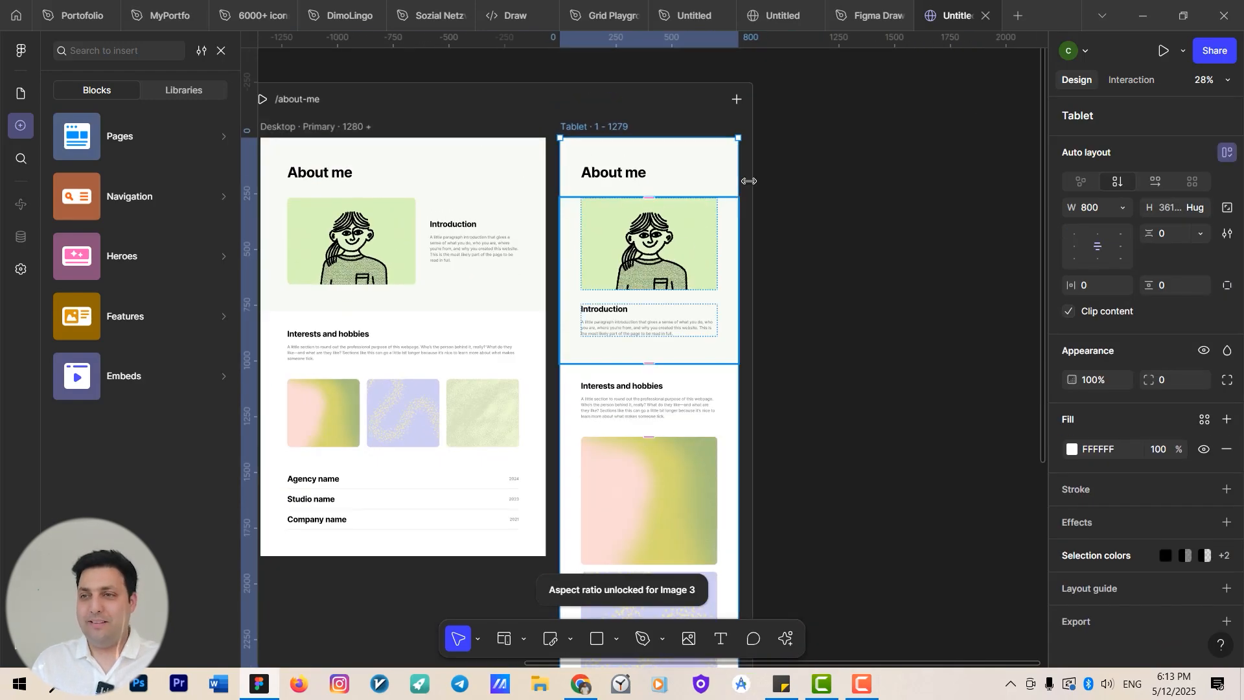
Add a Mobile breakpoint of 375 to the about-me page.
click(741, 101)
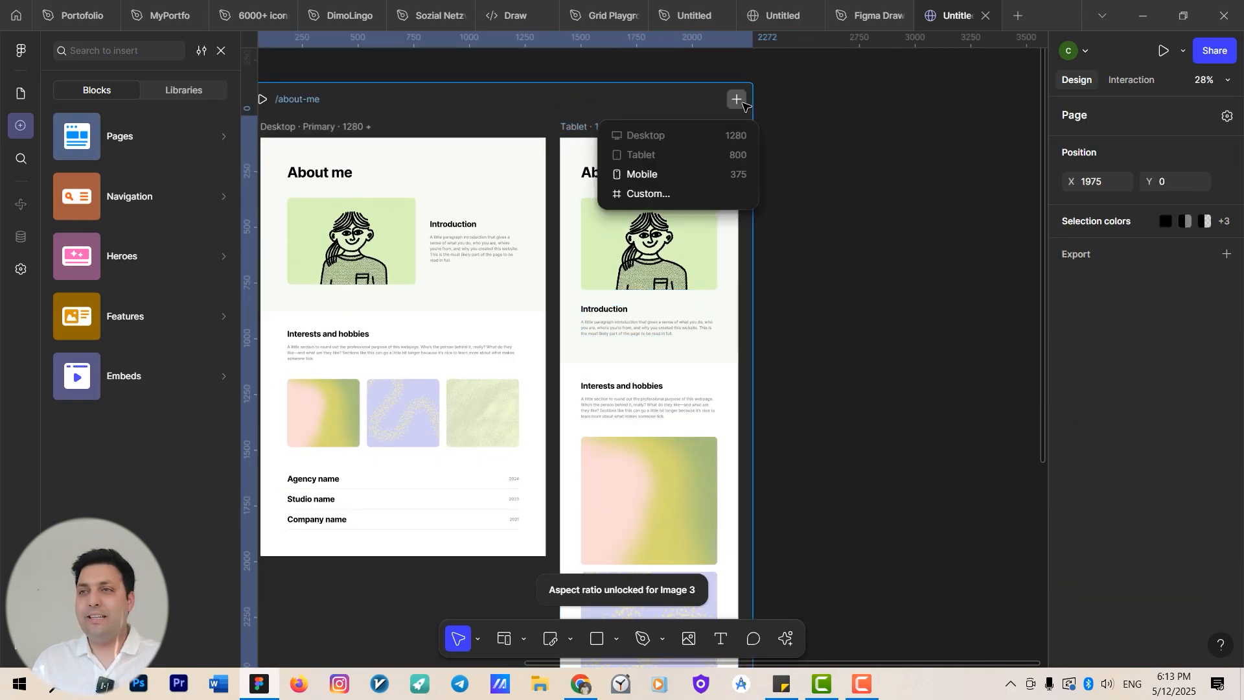
click(690, 170)
scroll(848, 272, up, 3)
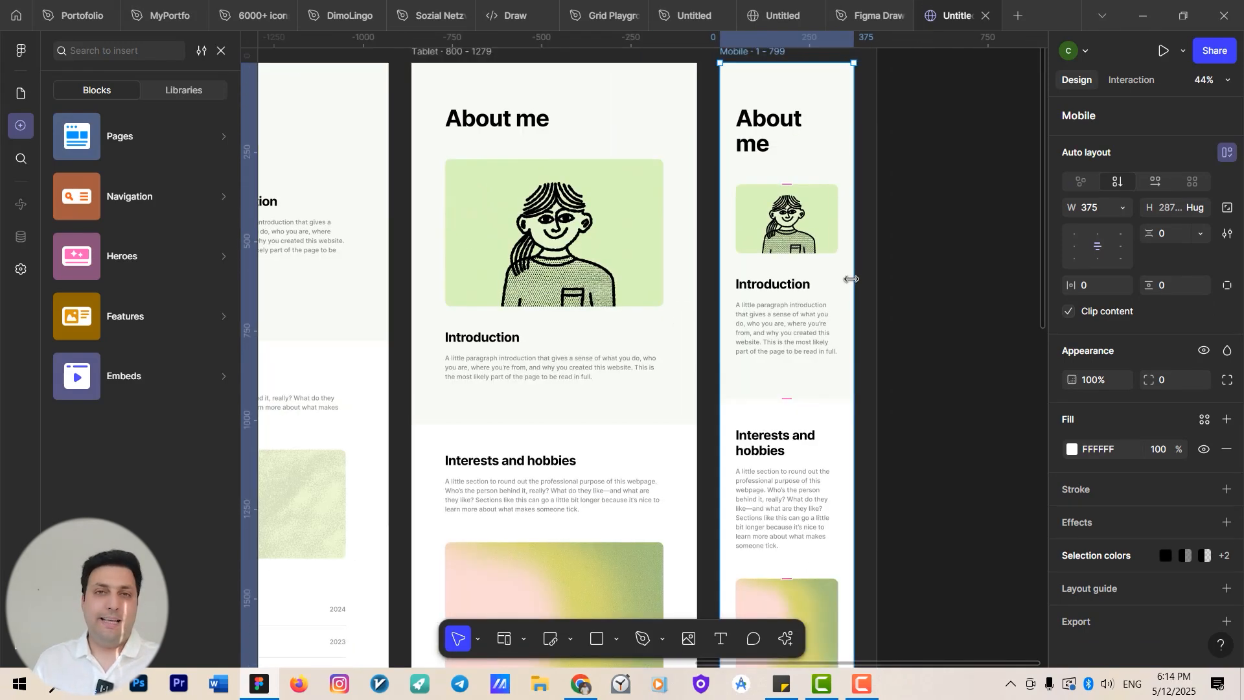
scroll(852, 323, down, 4)
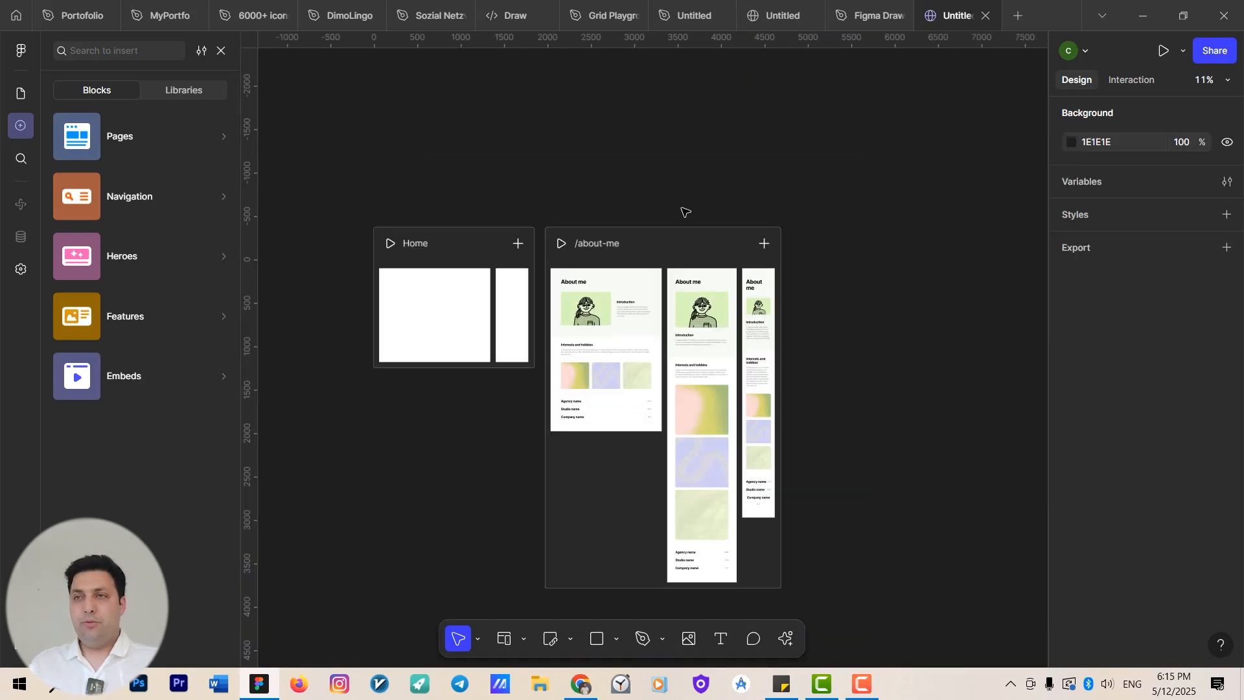
Preview the about-me page at desktop, tablet and mobile sizes and widen the preview viewport.
click(559, 243)
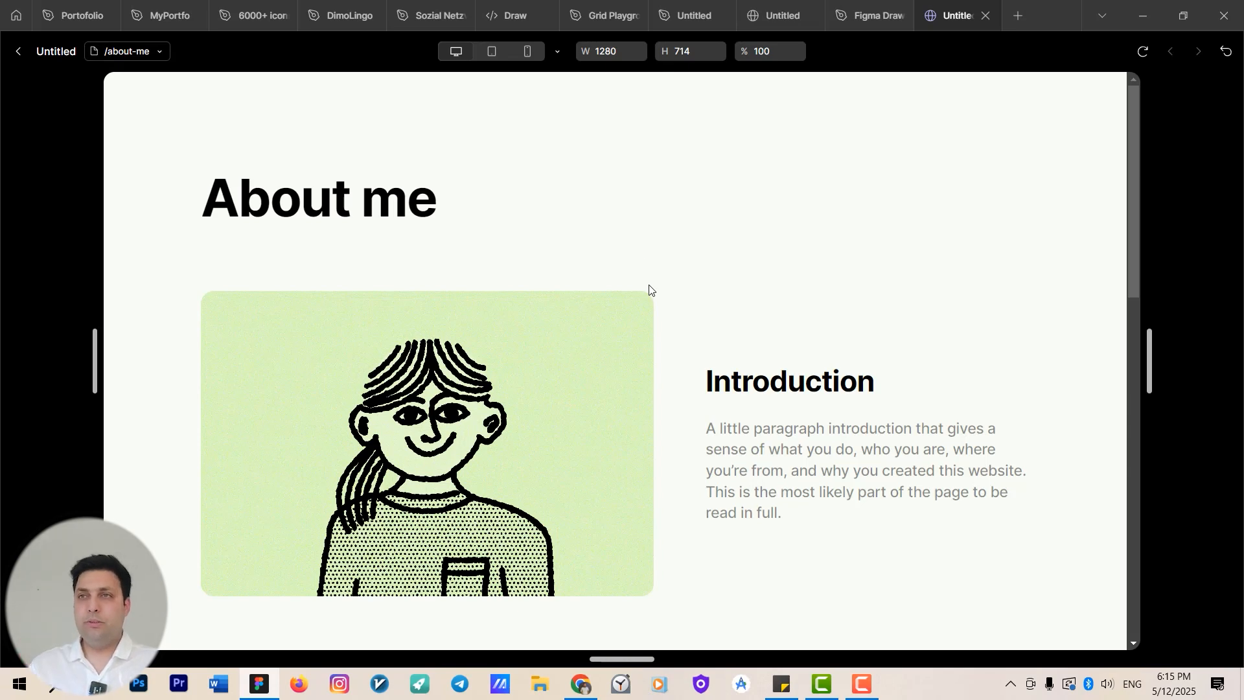
click(492, 50)
click(530, 53)
click(493, 52)
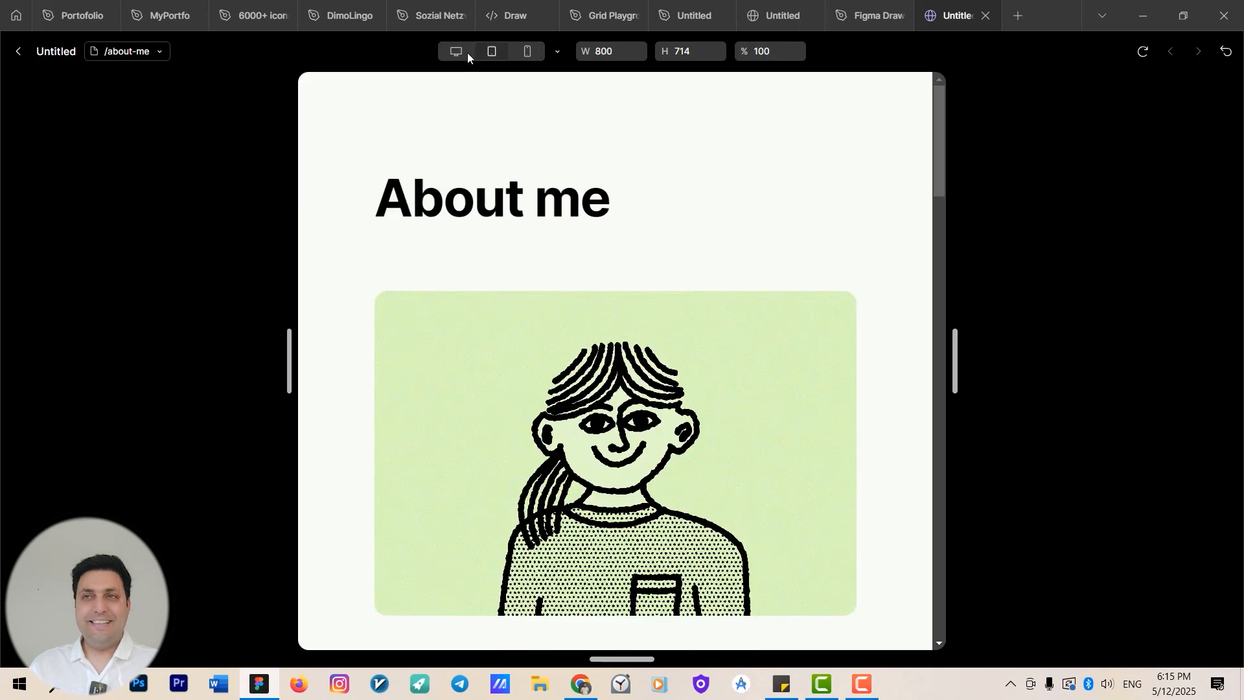
click(465, 52)
click(495, 49)
click(528, 53)
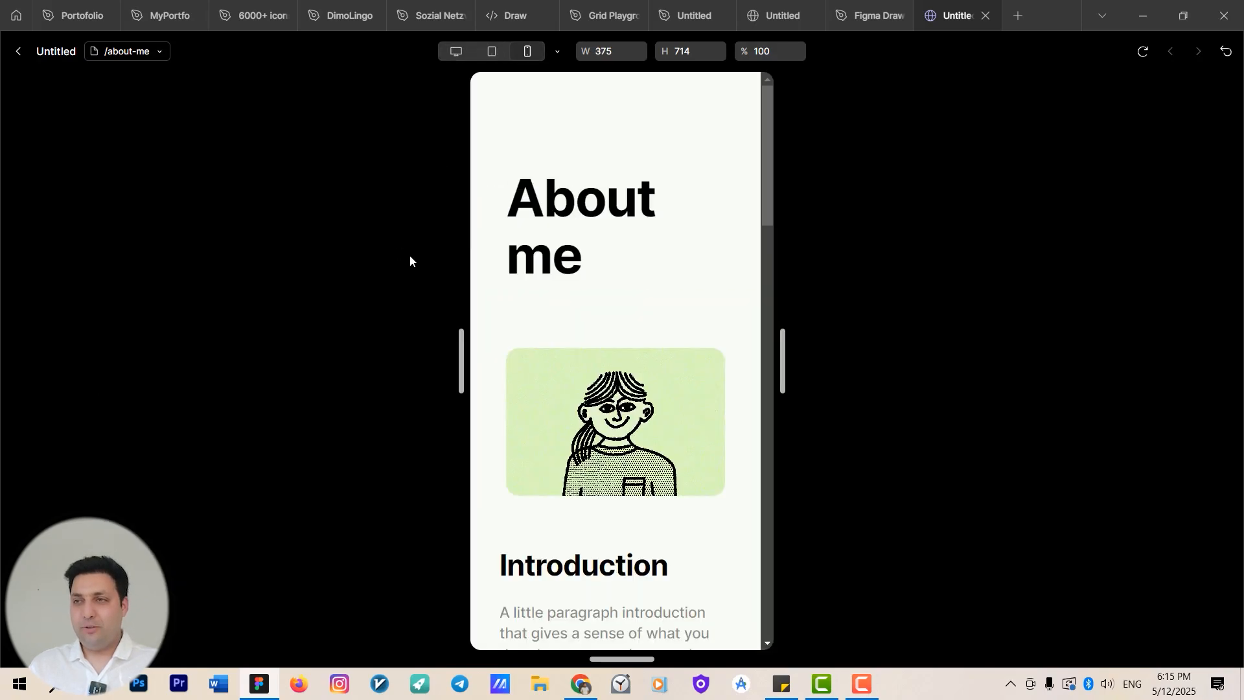
drag(788, 358, 1218, 360)
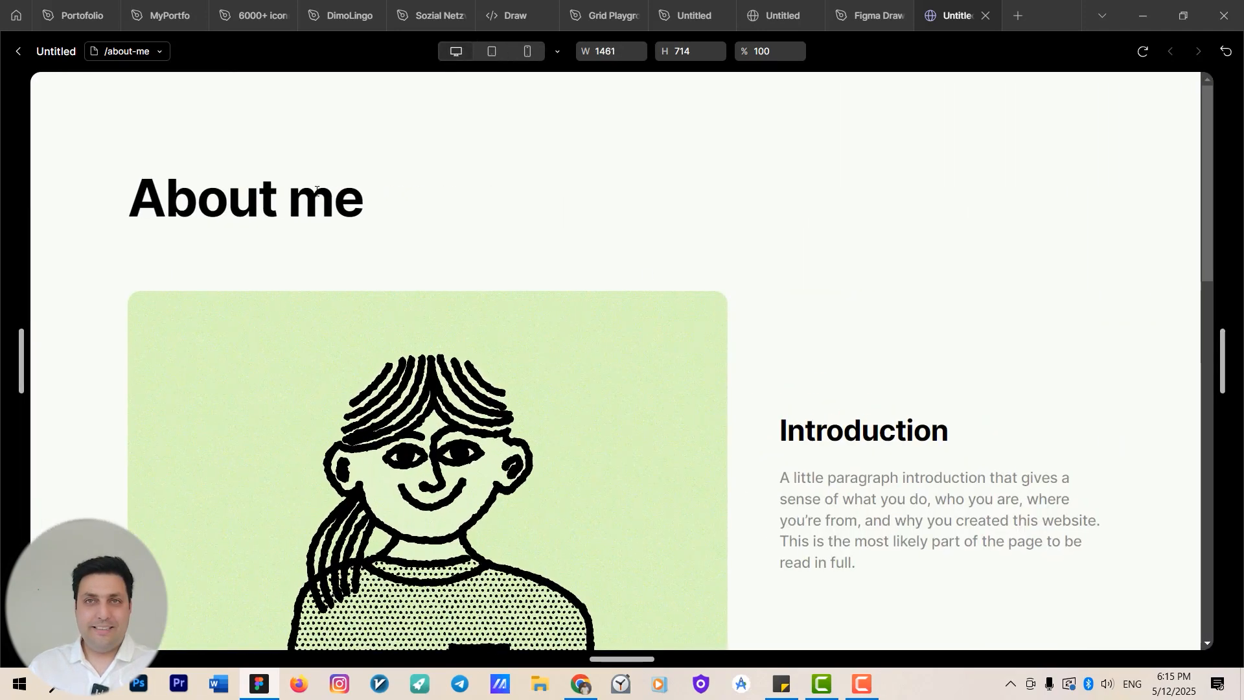
click(13, 50)
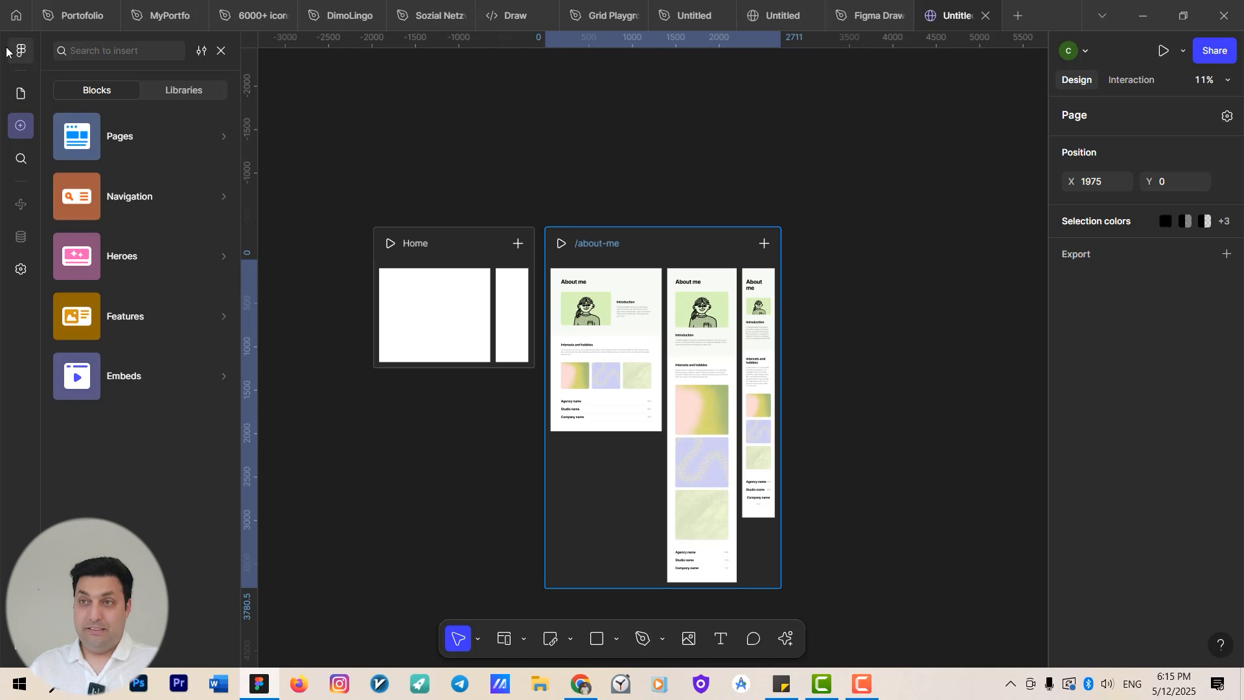
scroll(370, 245, up, 3)
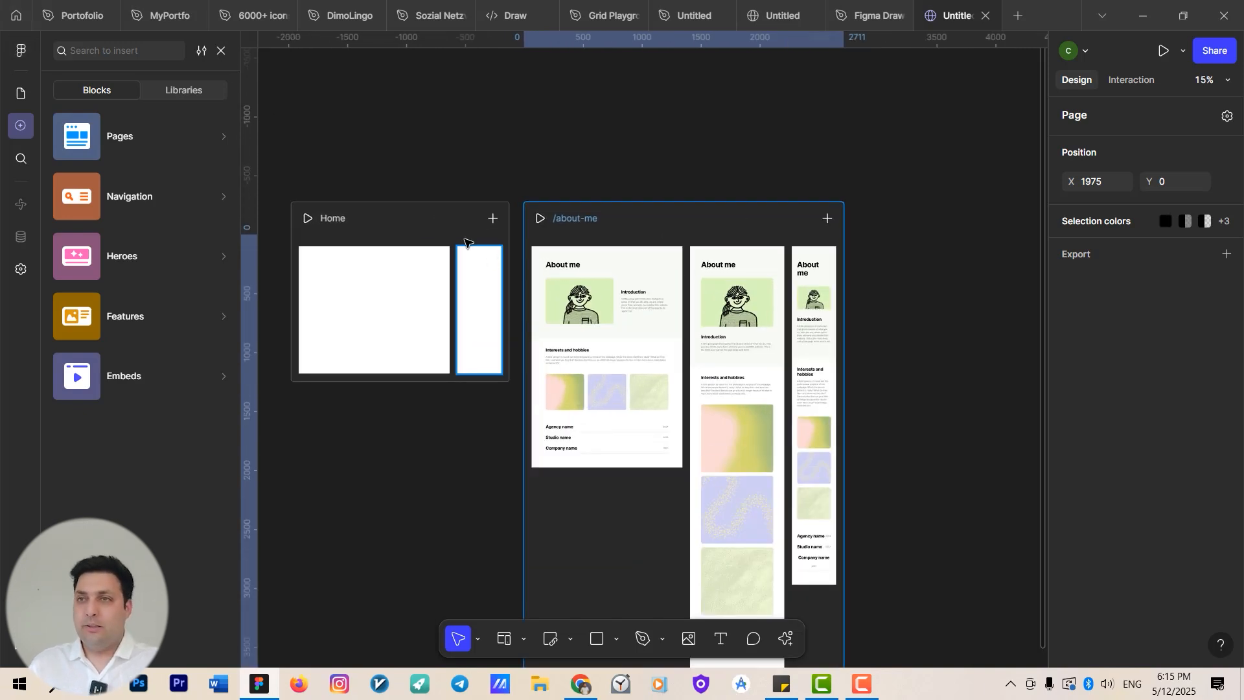
click(188, 135)
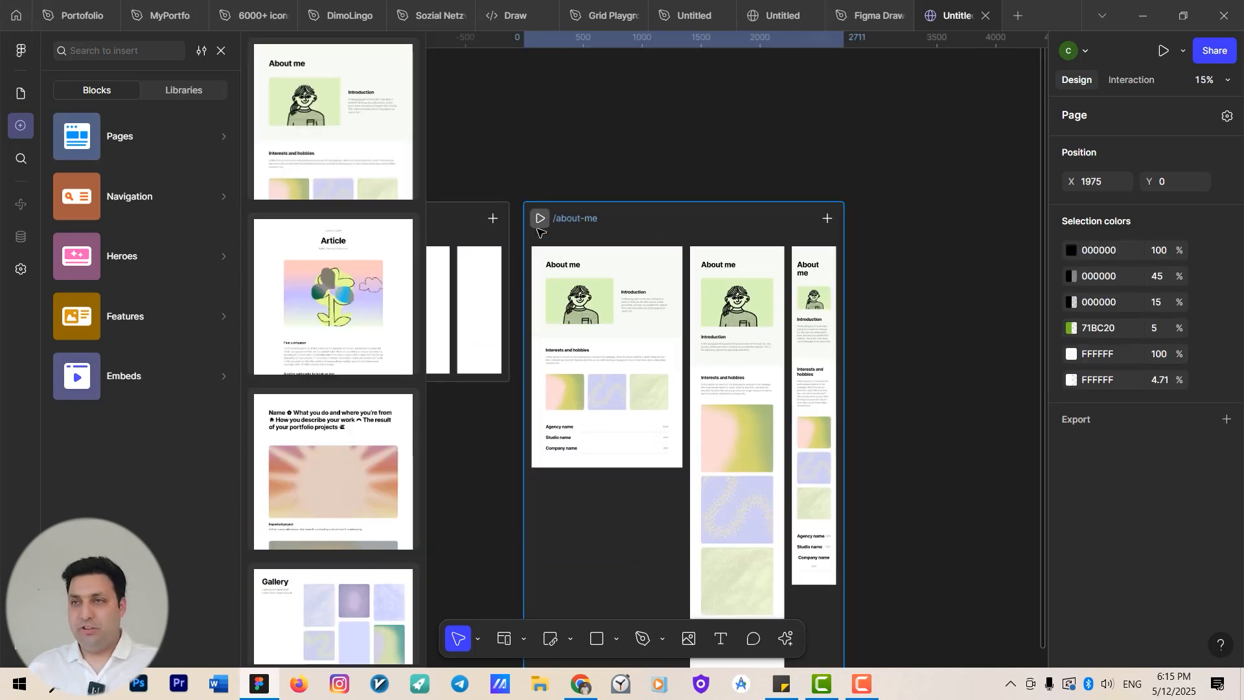
click(639, 190)
click(606, 259)
click(602, 227)
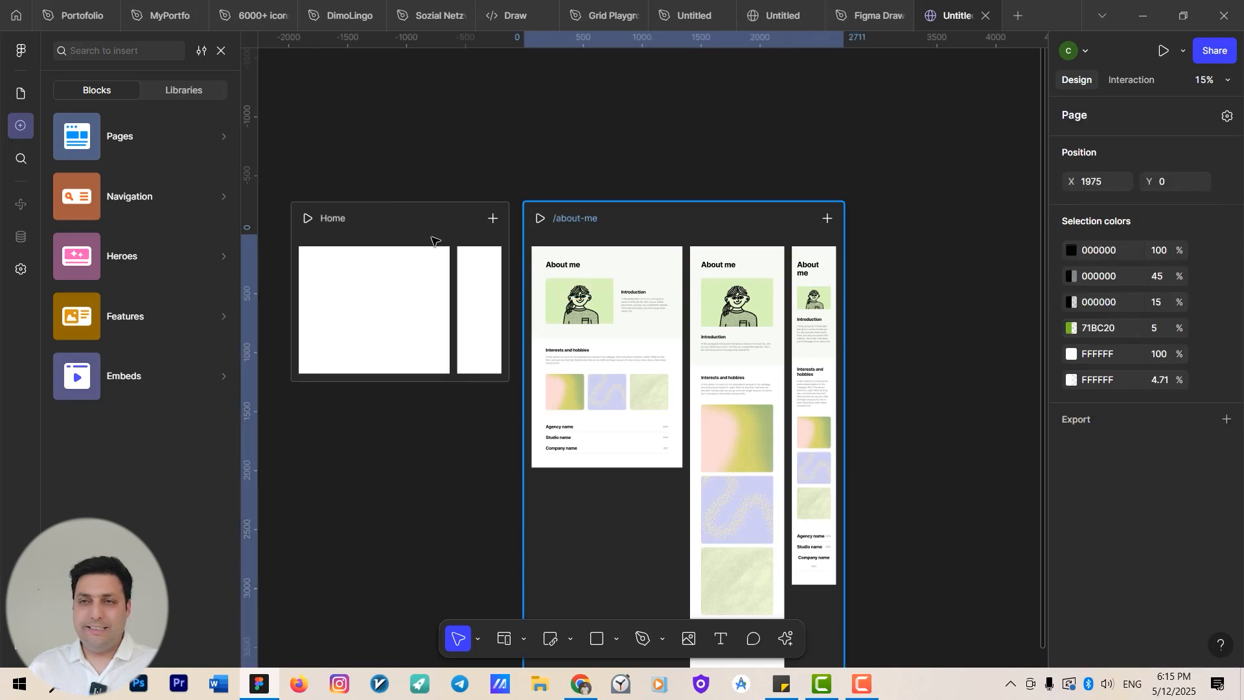
Try to delete the original Home page.
click(378, 235)
scroll(356, 234, up, 3)
right_click(355, 235)
click(420, 198)
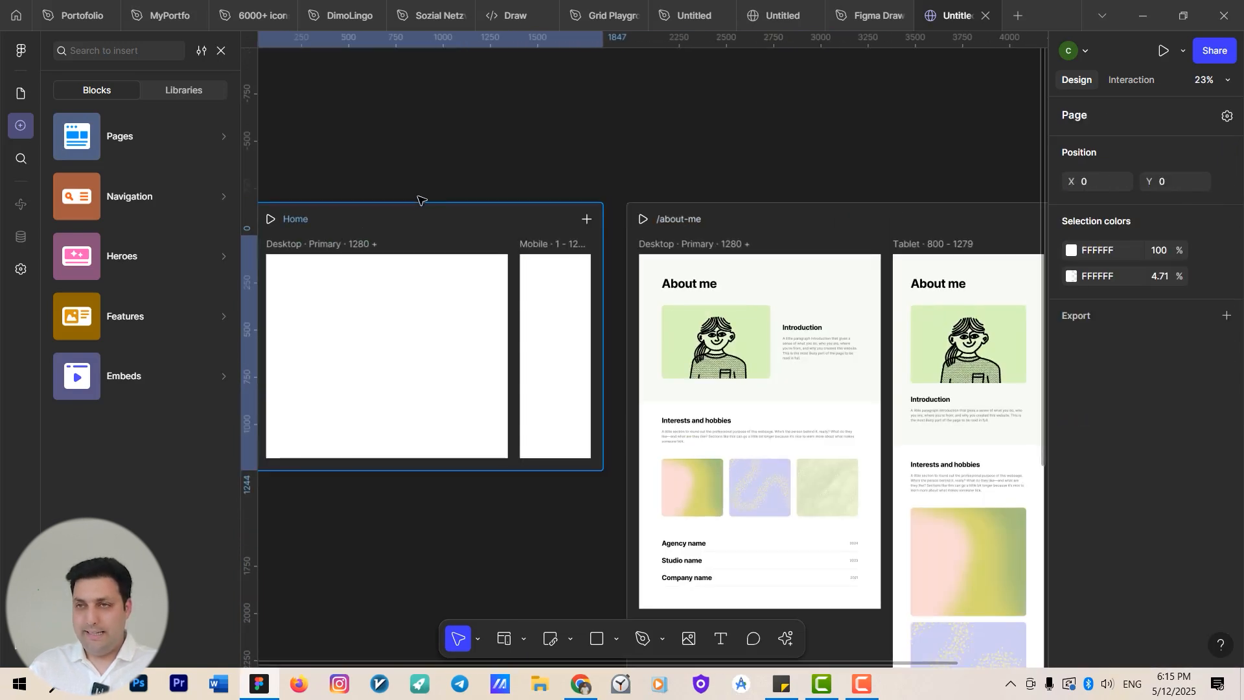
click(420, 198)
click(420, 212)
key(Delete)
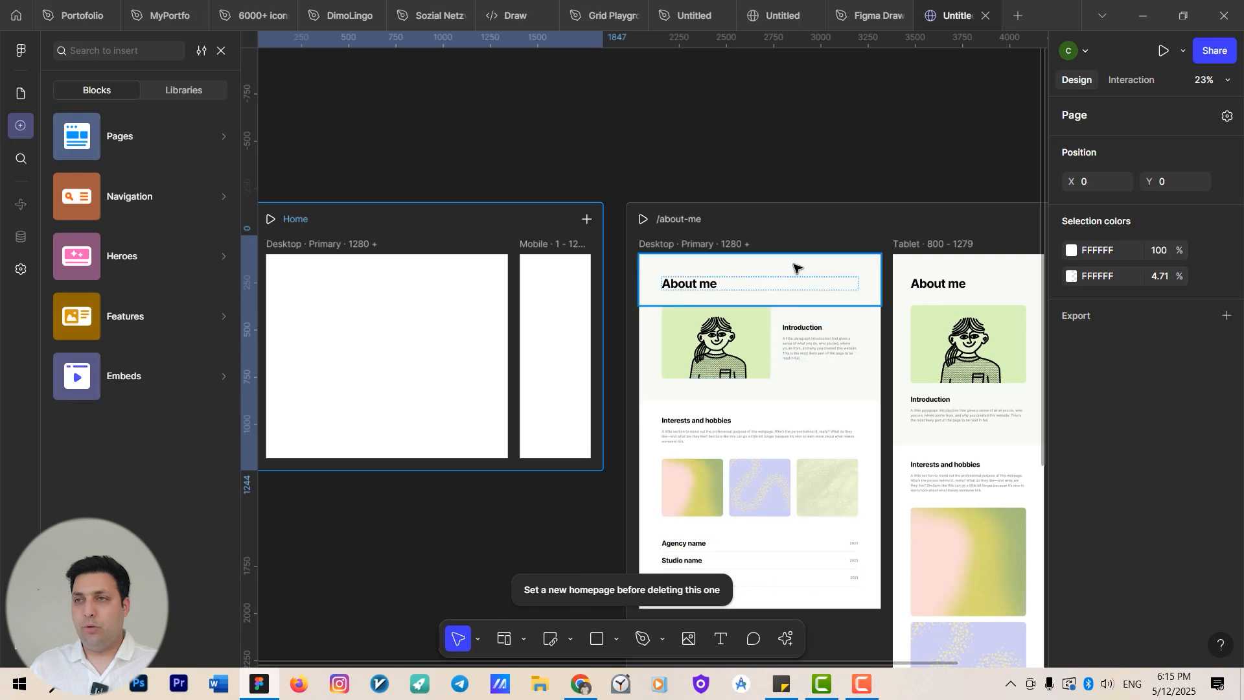
Set the about-me page as the site's homepage.
click(776, 244)
click(722, 220)
right_click(728, 220)
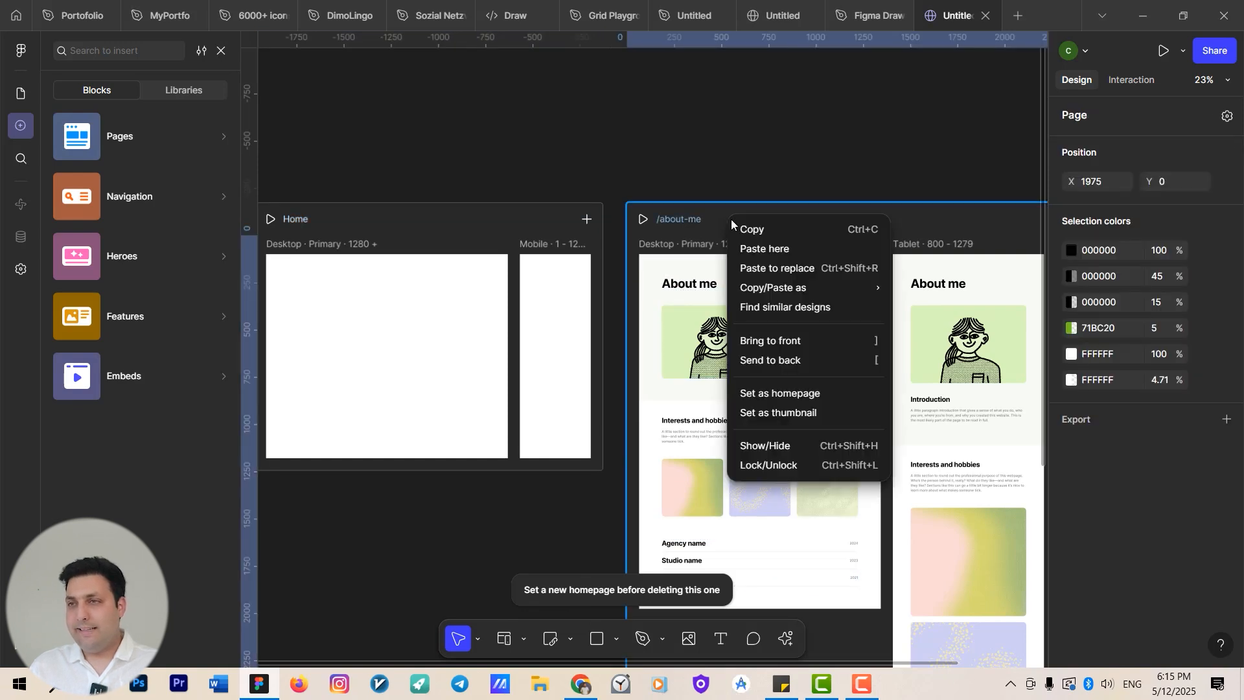
mouse_move(777, 296)
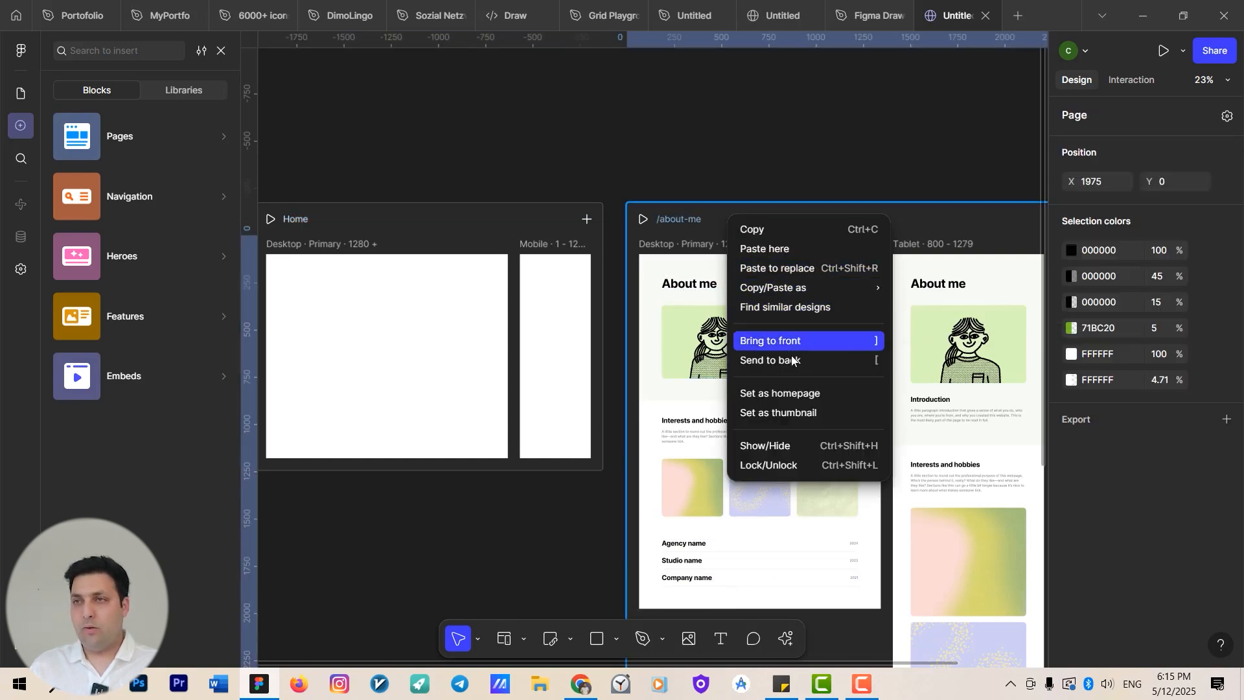
click(798, 393)
drag(520, 413, 634, 427)
click(523, 169)
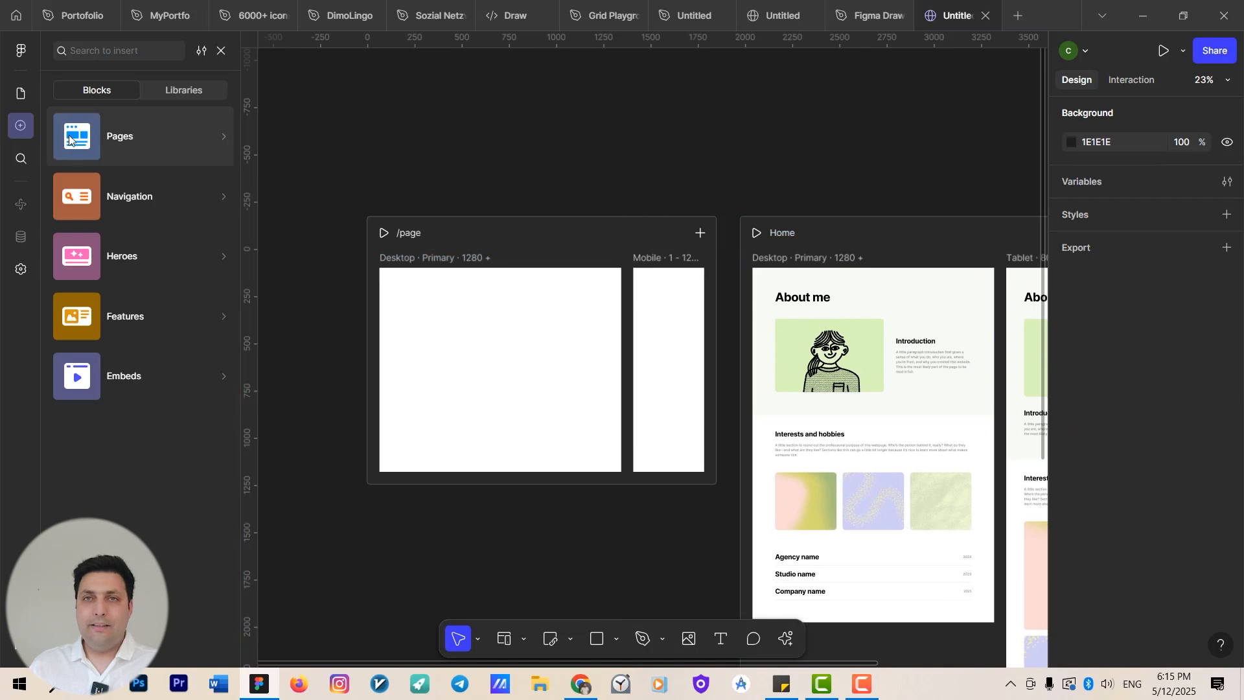
Publish the site from the publish dialog.
click(22, 94)
click(119, 99)
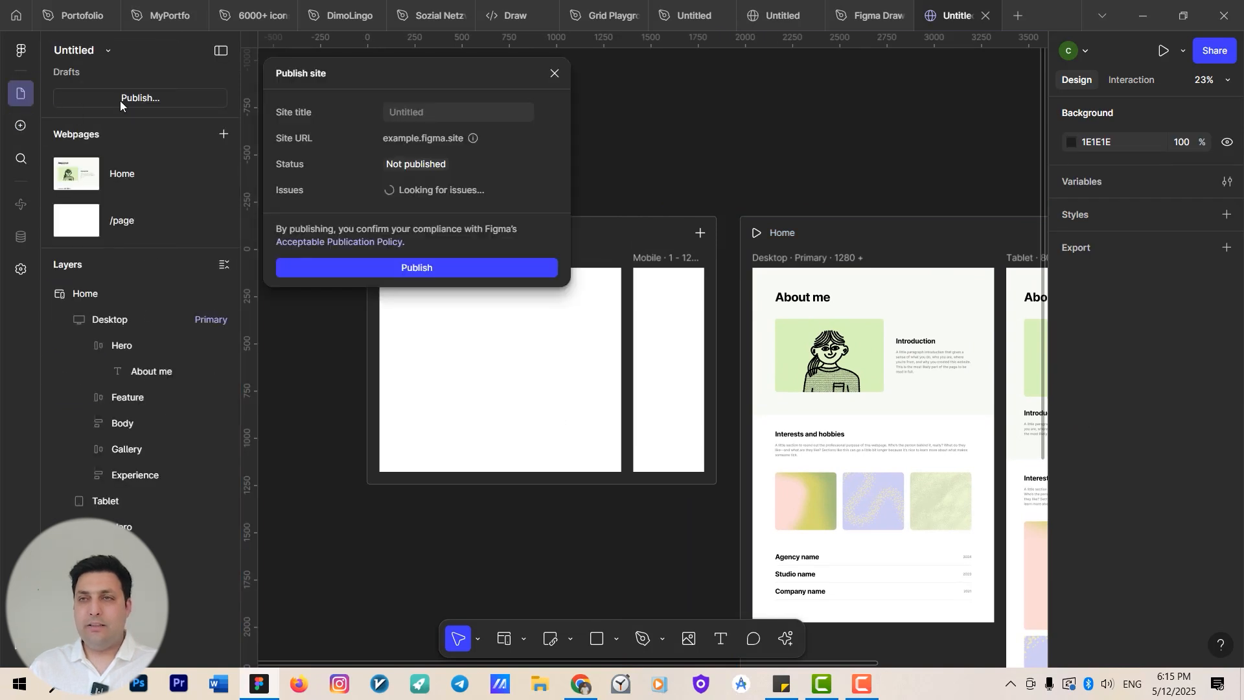
click(398, 265)
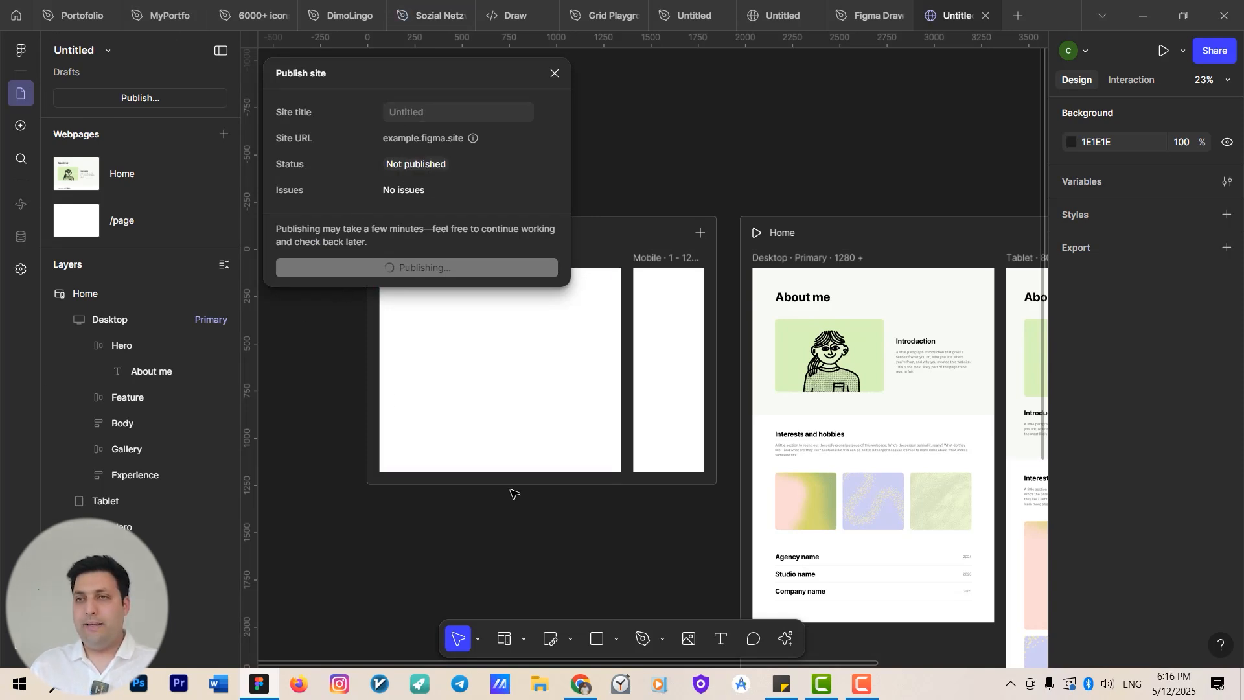
drag(514, 494, 228, 497)
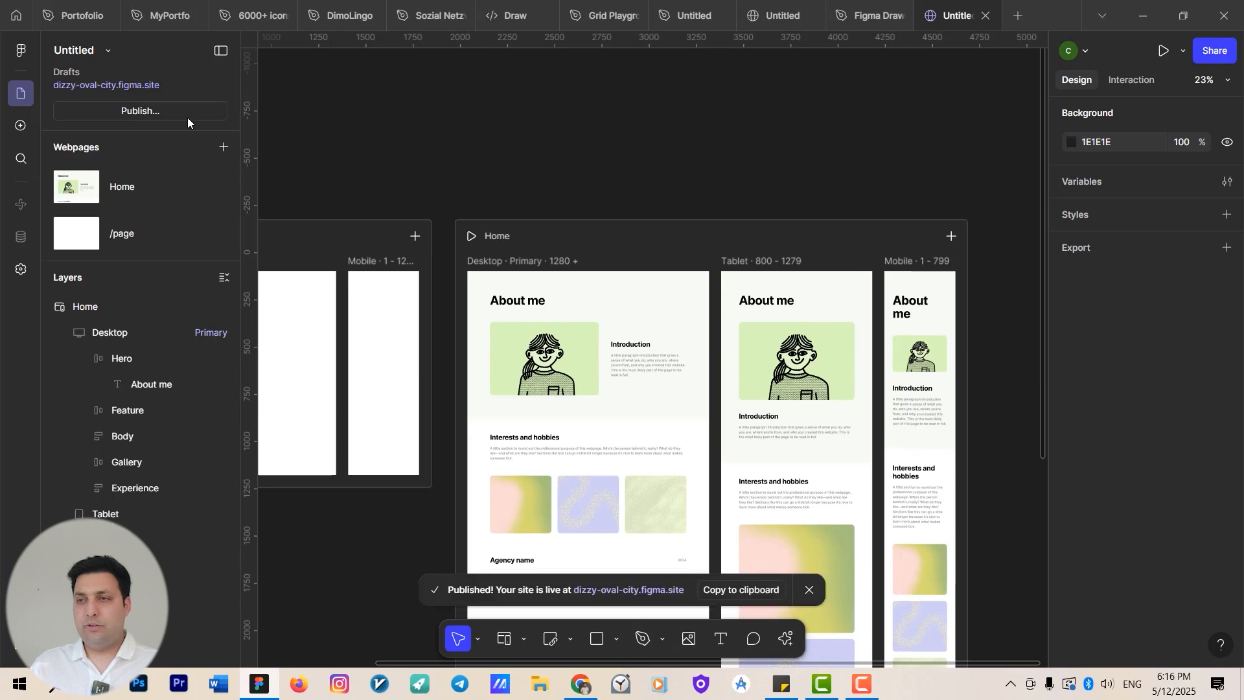
Open the published site URL in the browser and scroll through the live page.
click(114, 88)
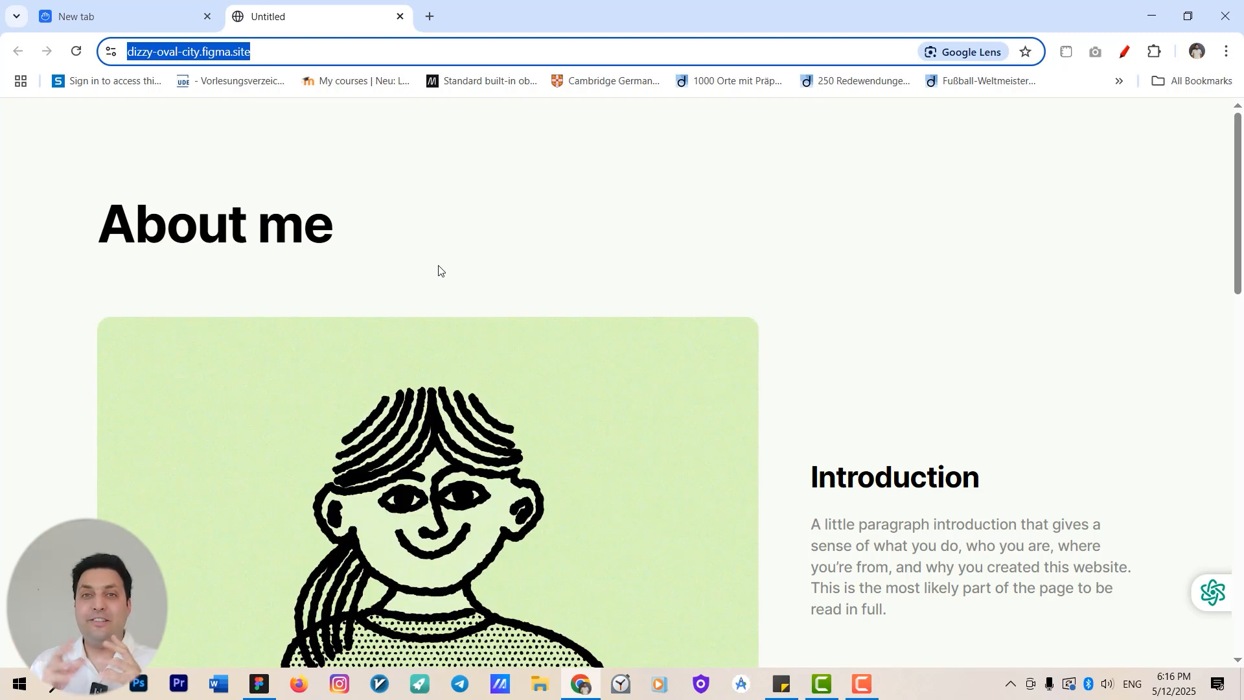
scroll(454, 310, down, 12)
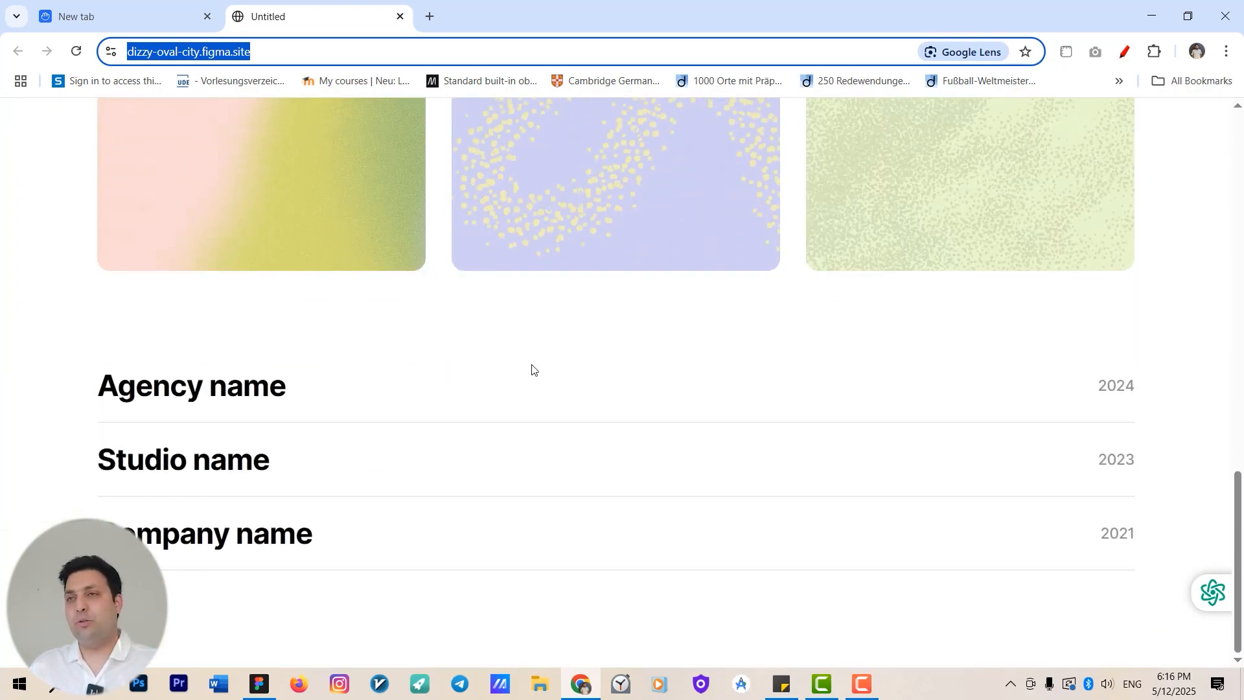
scroll(550, 350, up, 12)
scroll(583, 353, down, 4)
scroll(568, 360, down, 5)
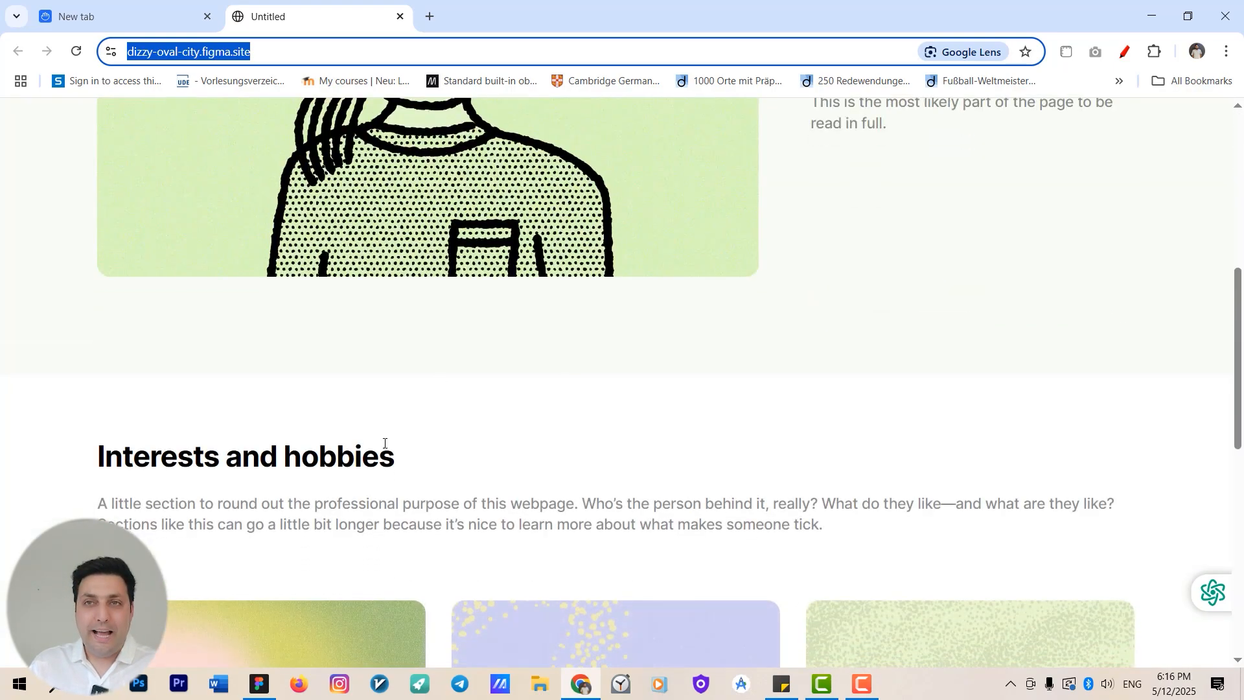
scroll(289, 319, up, 9)
scroll(321, 315, down, 6)
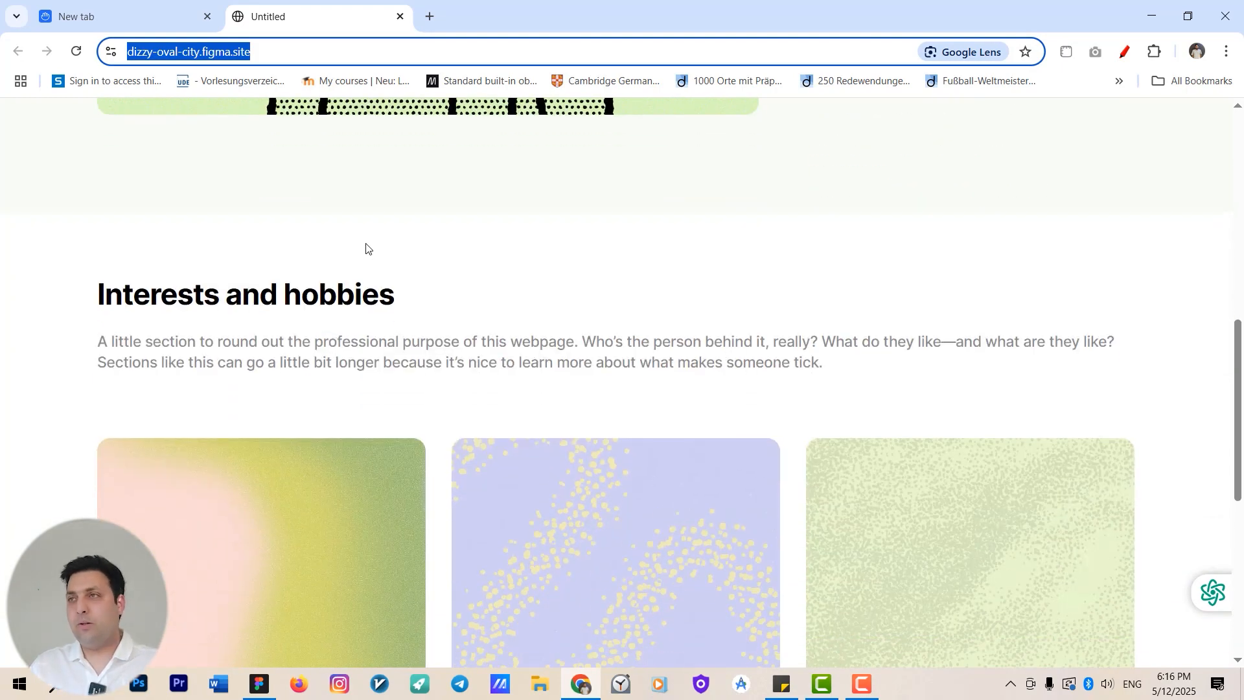
click(1150, 16)
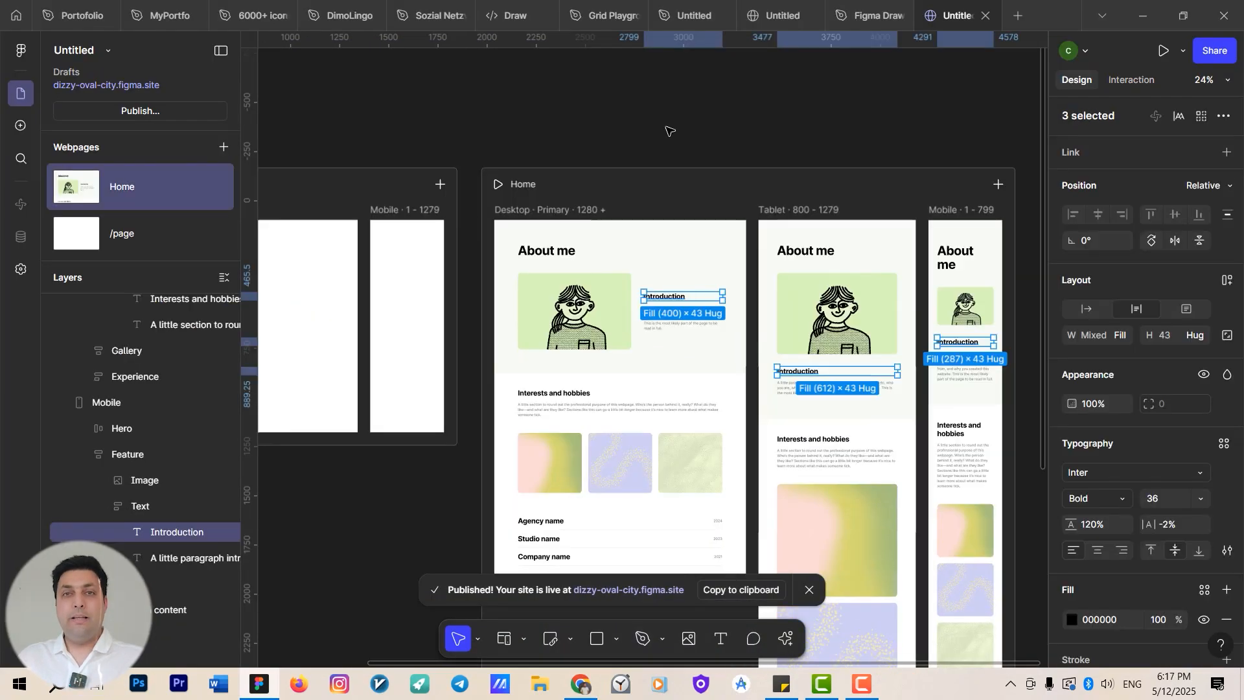
click(666, 128)
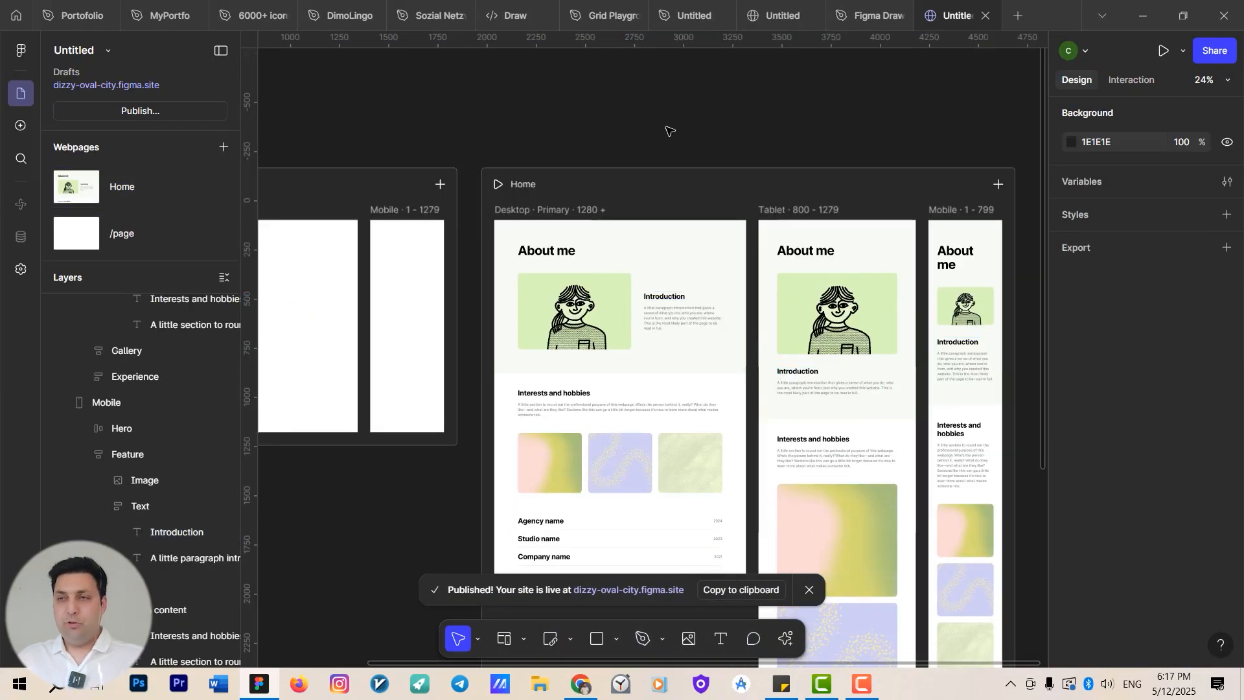
Replace the desktop Introduction heading's text with the placeholder 'sdlkfjsdlfkjsd;lfkj'.
scroll(661, 286, up, 5)
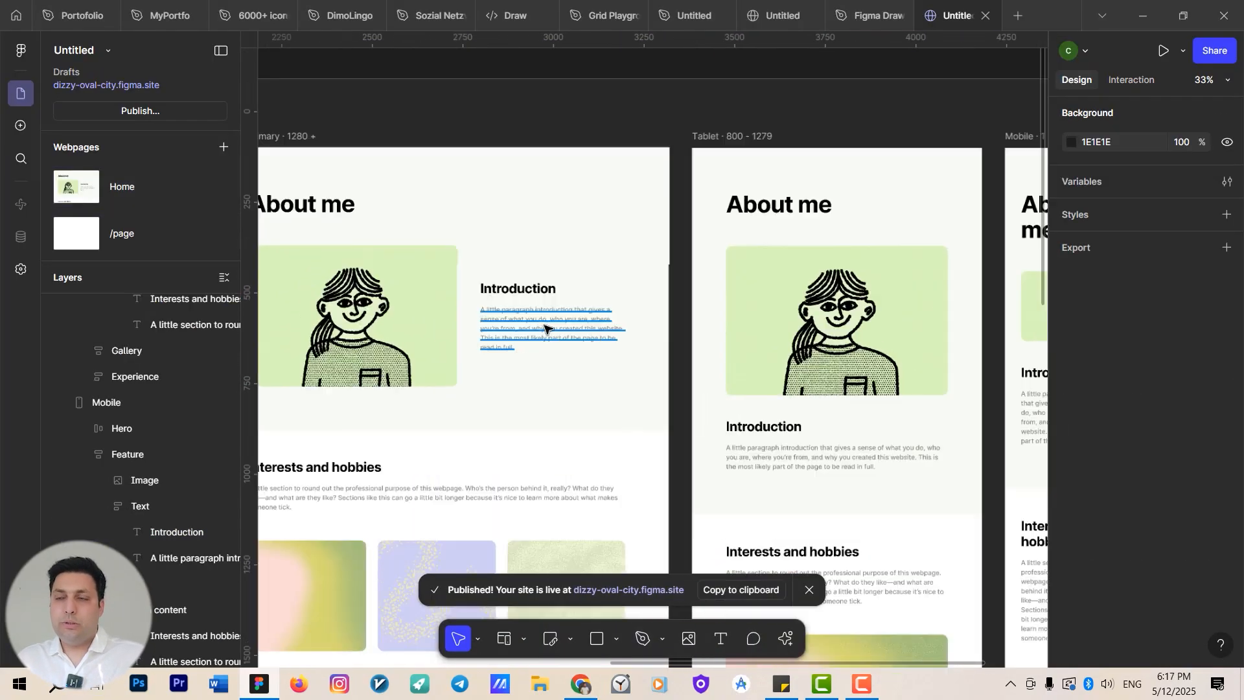
drag(640, 362, 505, 361)
scroll(518, 312, up, 3)
drag(420, 302, 696, 346)
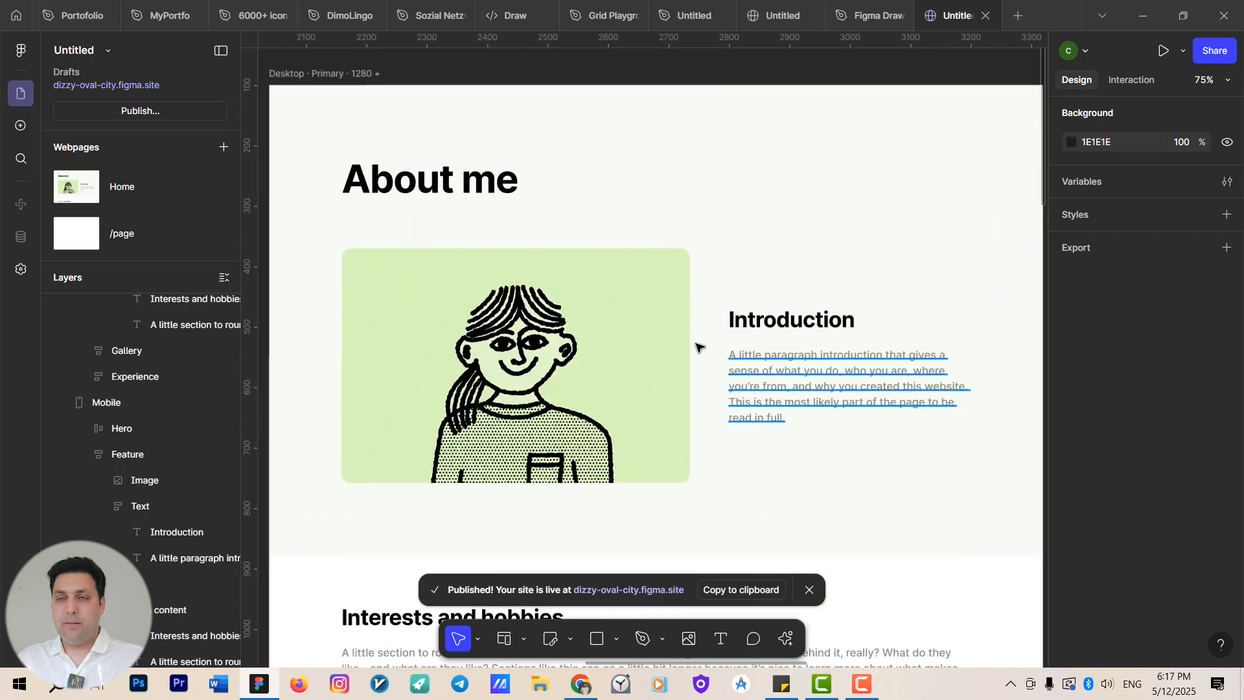
scroll(693, 345, down, 5)
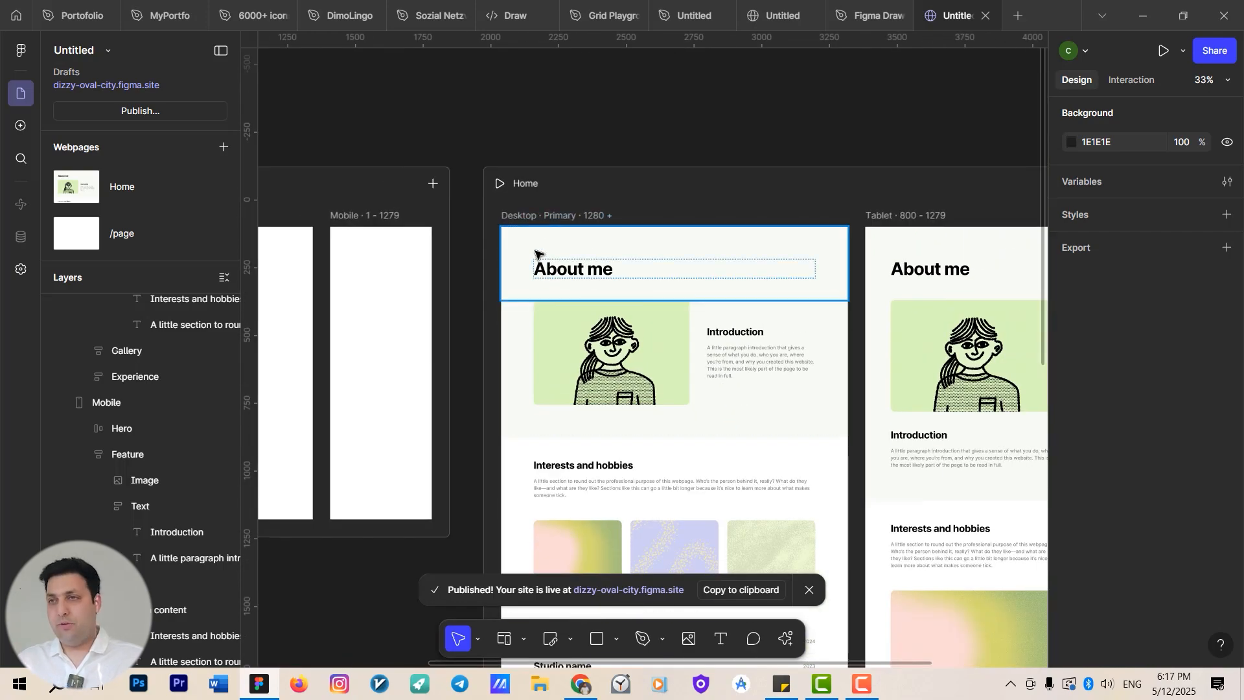
scroll(697, 324, up, 5)
double_click(785, 351)
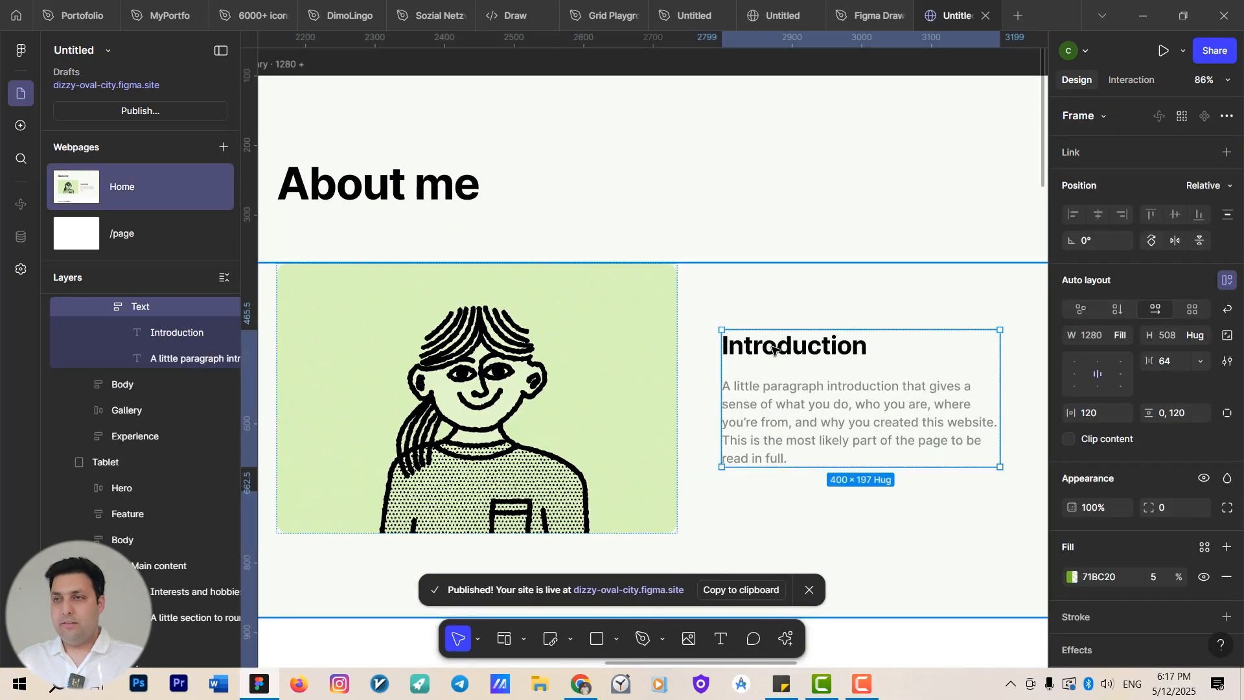
double_click(785, 351)
drag(836, 336, 497, 331)
scroll(497, 331, down, 5)
scroll(494, 380, up, 5)
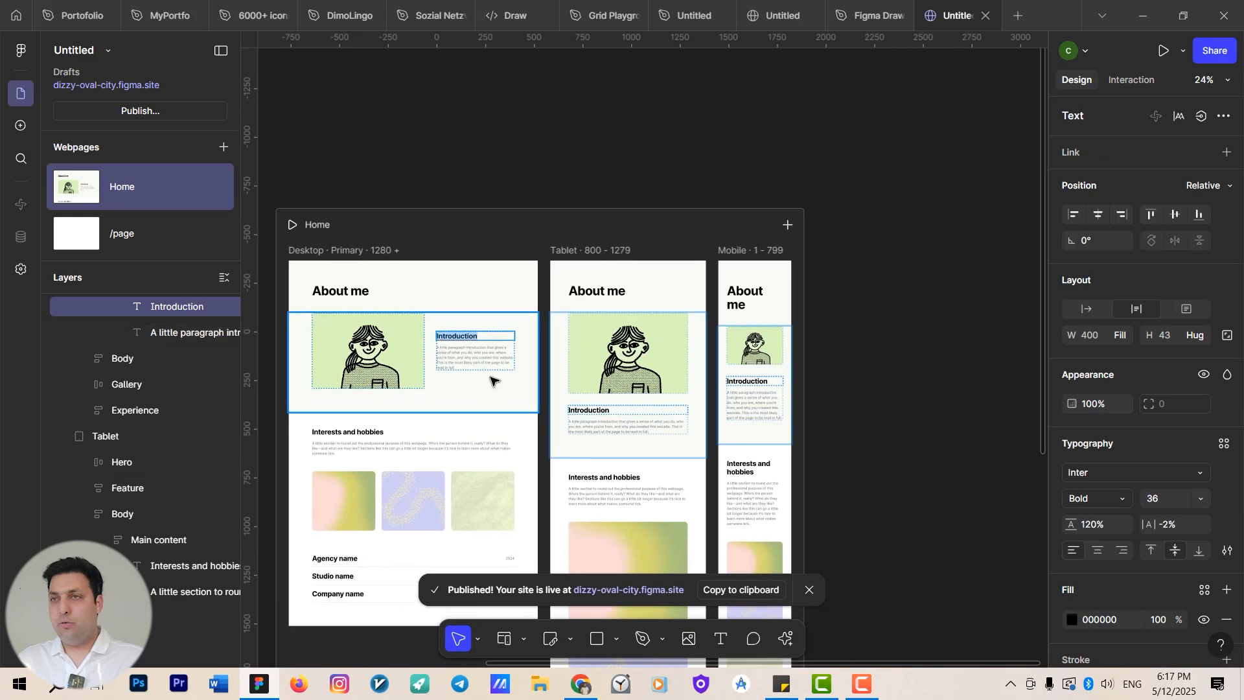
scroll(624, 311, down, 3)
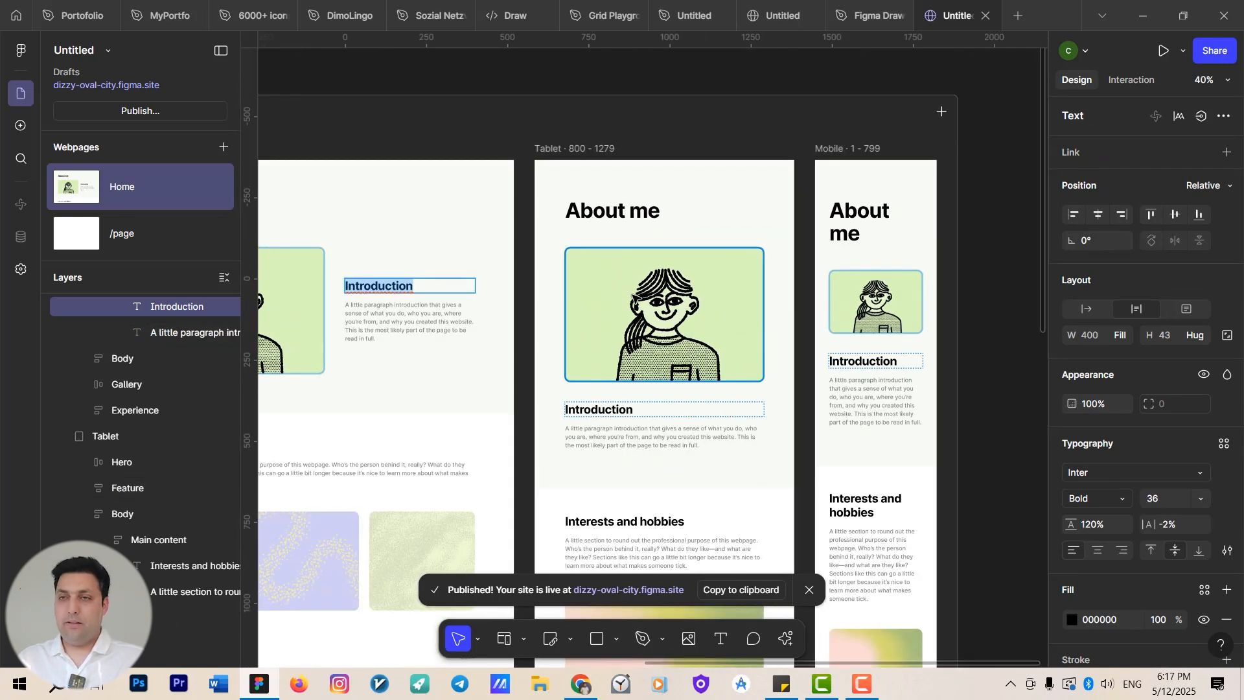
text(sdlkfjsdlfkjsd;lfkj)
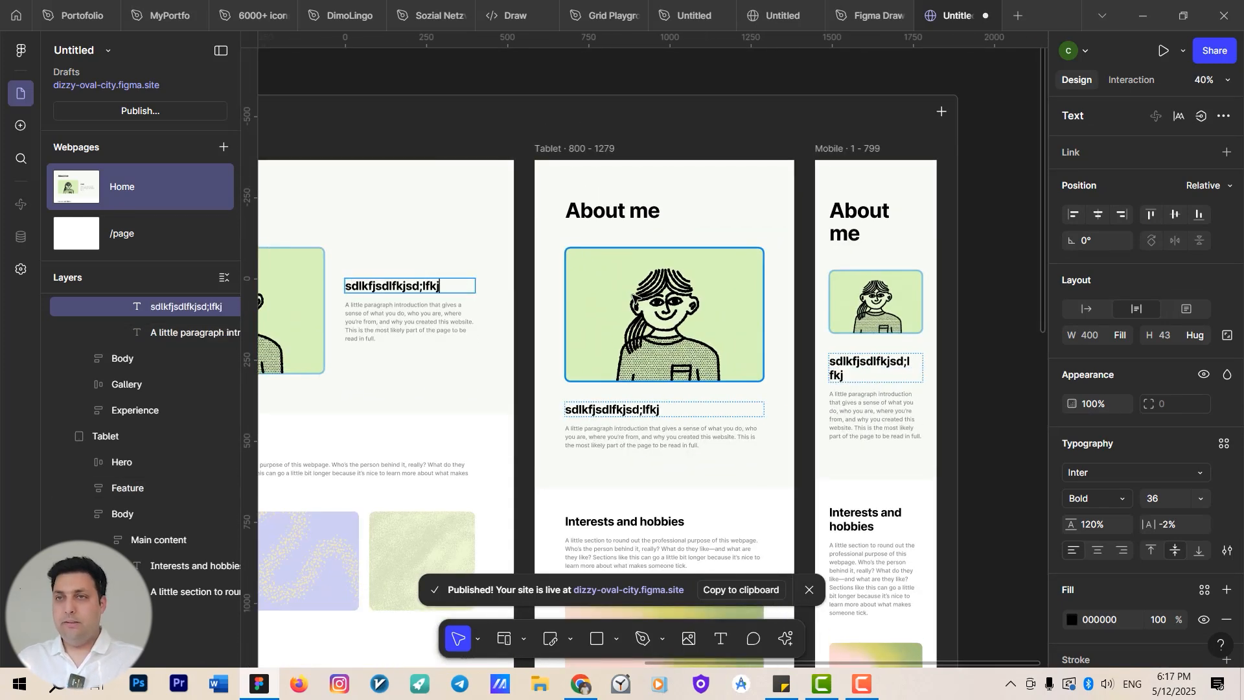
Delete the illustration image in the desktop layout and undo the deletion.
scroll(499, 356, down, 1)
scroll(499, 356, left, 5)
click(521, 331)
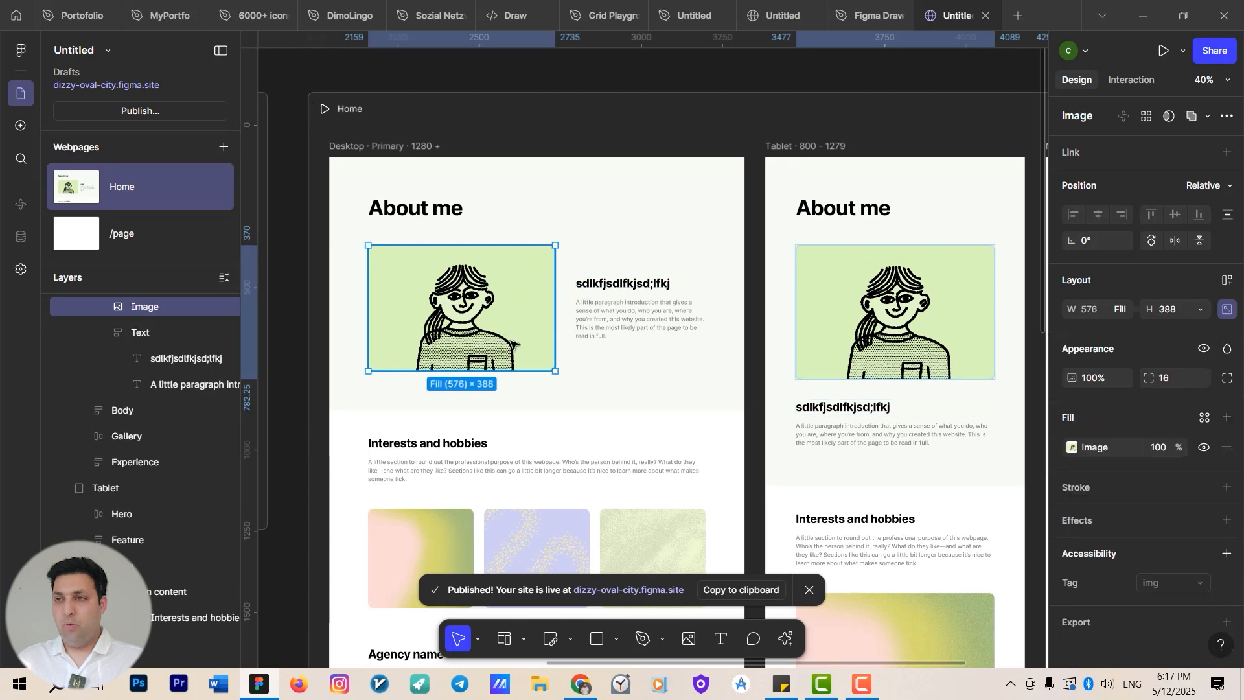
drag(556, 377, 495, 333)
key(ctrl+z)
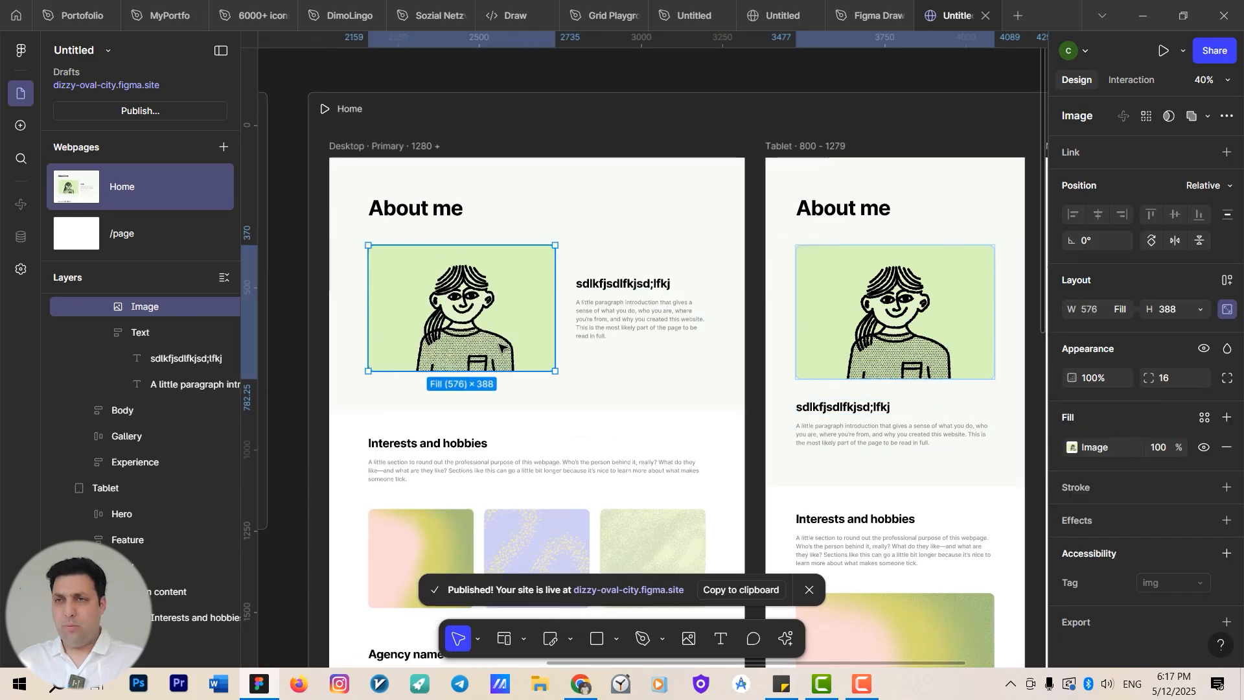
key(Delete)
scroll(366, 373, down, 3)
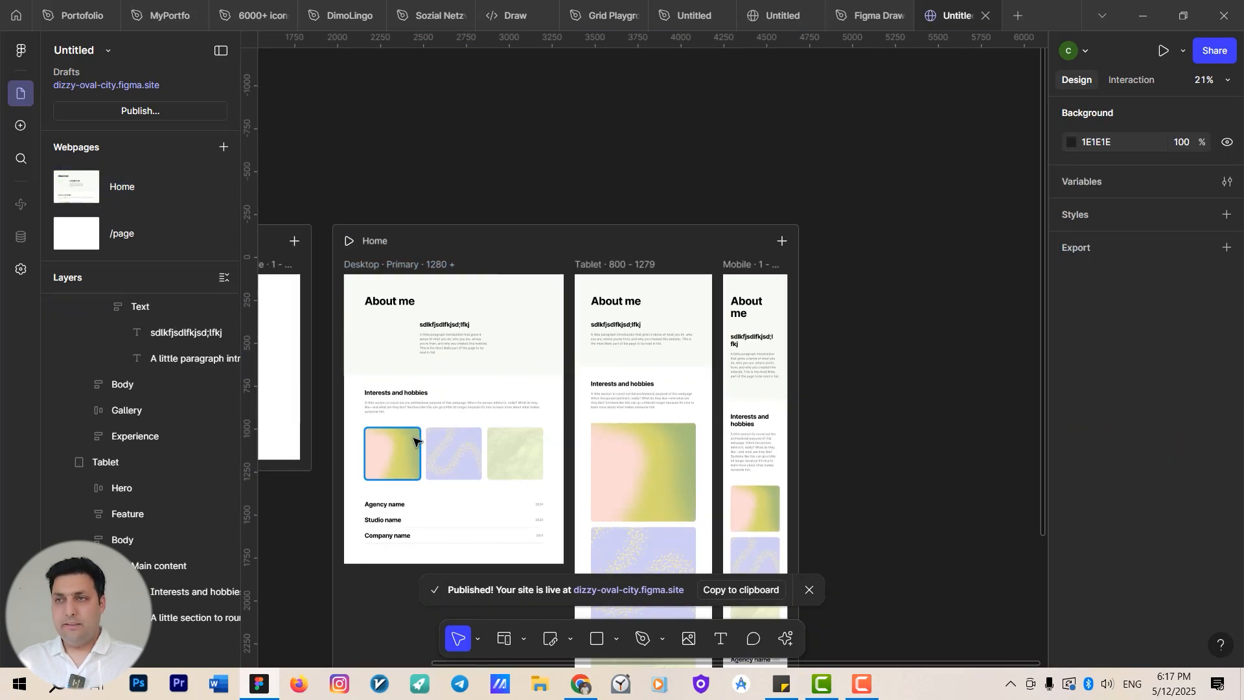
scroll(756, 324, left, 2)
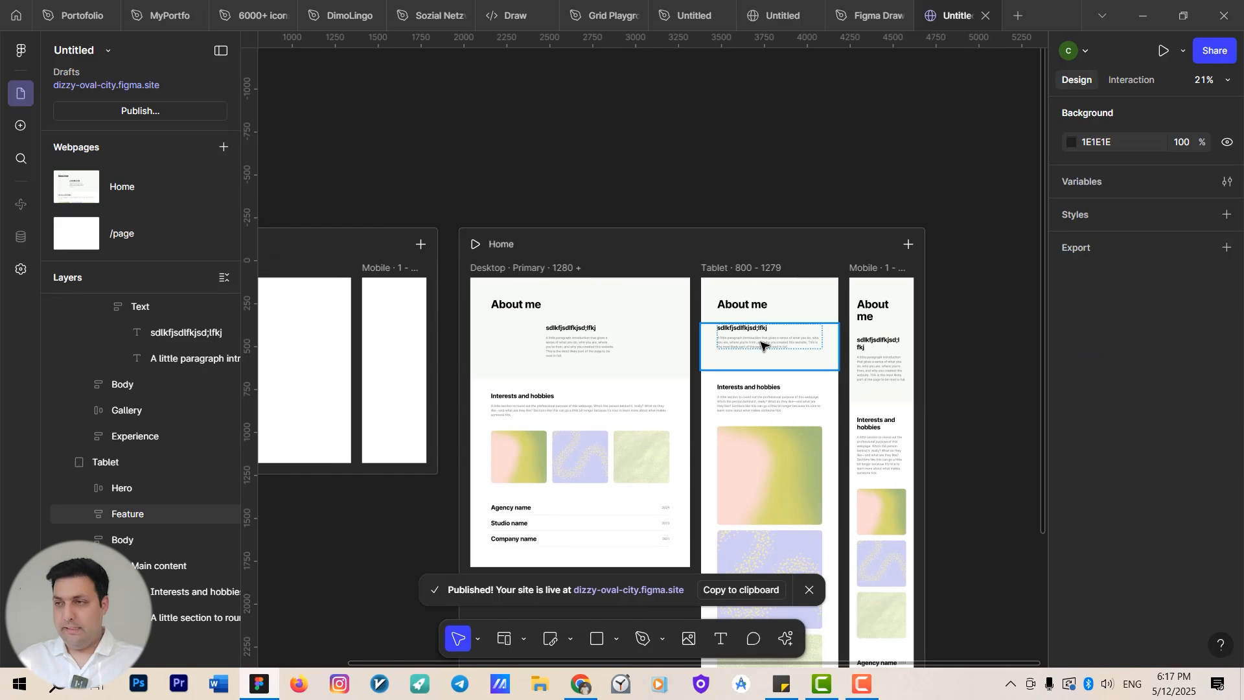
double_click(761, 344)
key(ctrl+z)
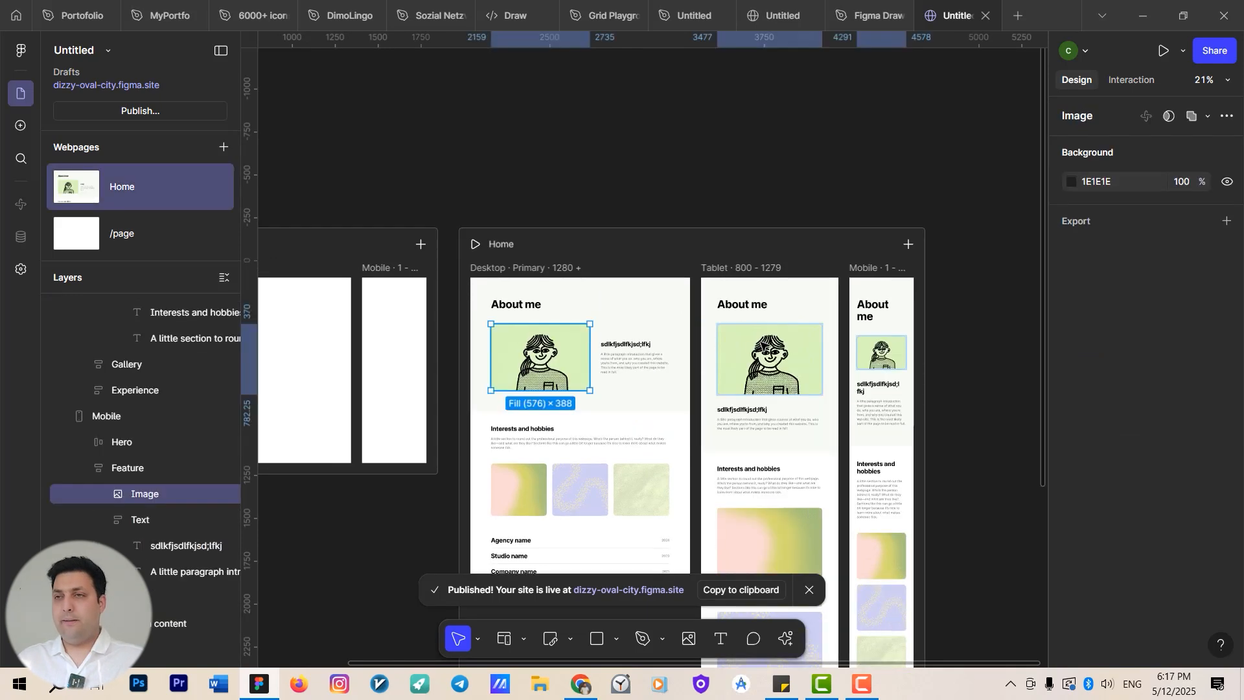
Retype the desktop heading as 'Introduction'.
scroll(624, 352, up, 3)
scroll(609, 337, down, 1)
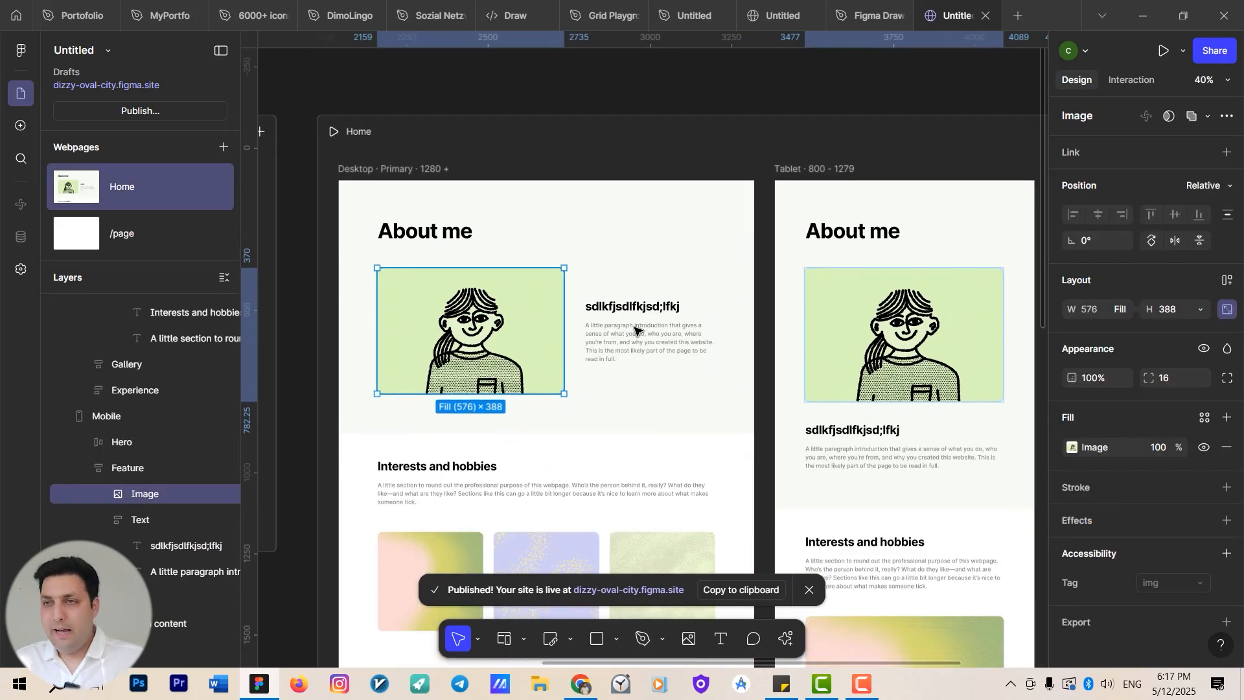
scroll(590, 352, up, 2)
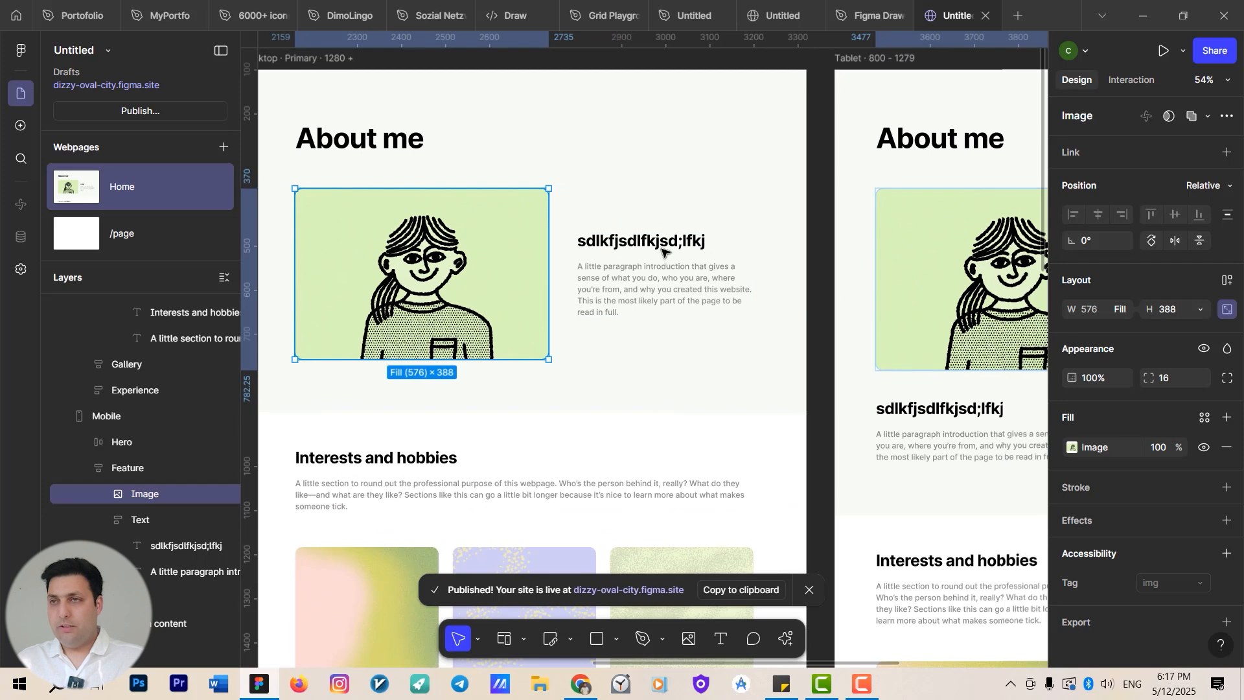
double_click(666, 248)
text(Introduction)
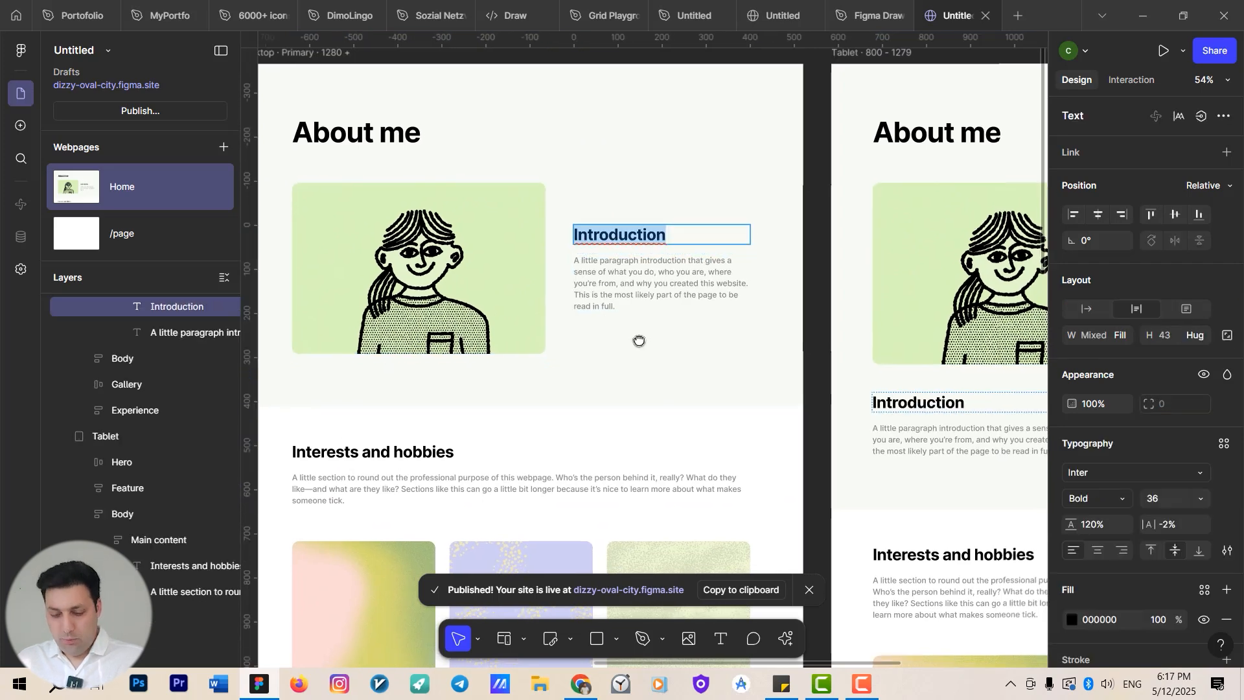
key(Escape)
Draw a frame about 205 × 61 between the illustration and the Introduction text and fill it red FF0000.
scroll(638, 342, down, 1)
key(f)
scroll(640, 339, up, 3)
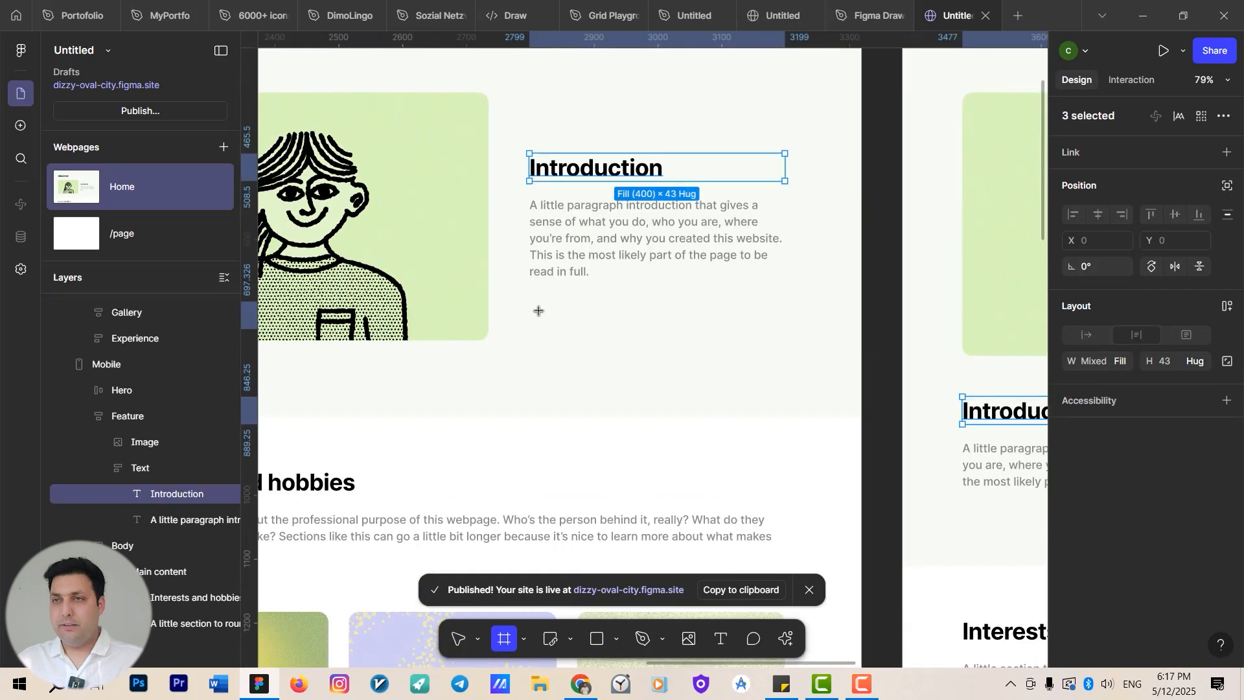
scroll(538, 311, down, 1)
drag(357, 140, 489, 178)
scroll(609, 306, down, 3)
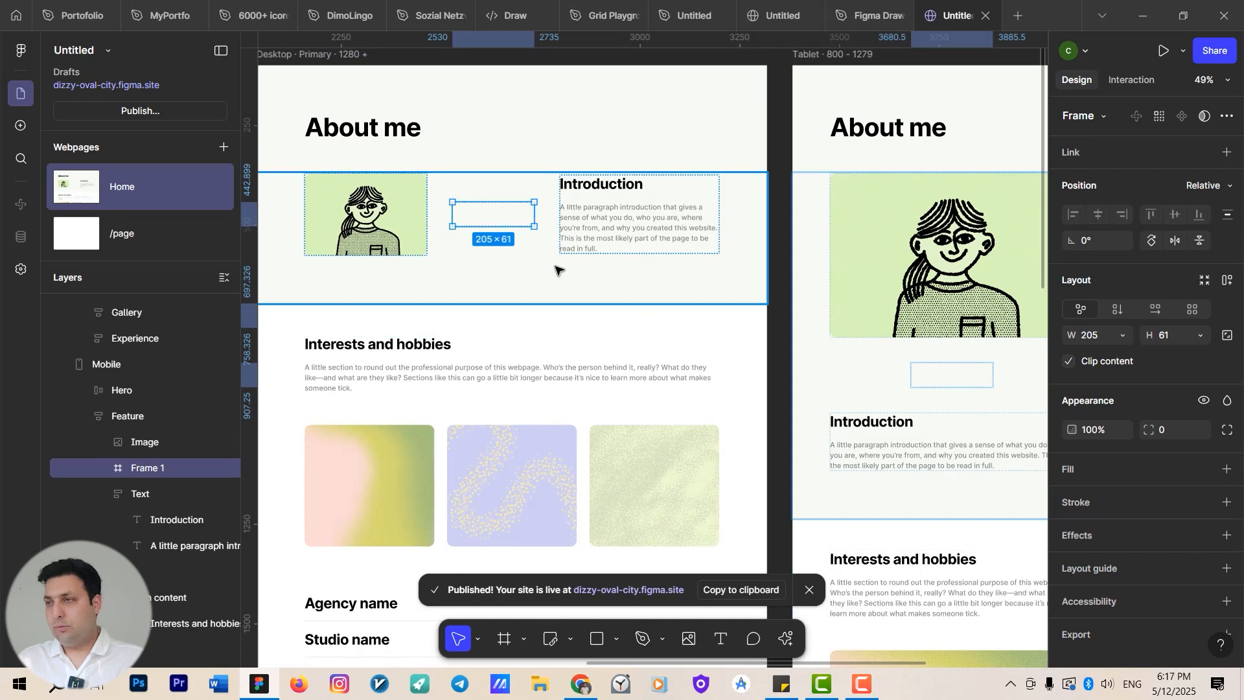
click(1227, 469)
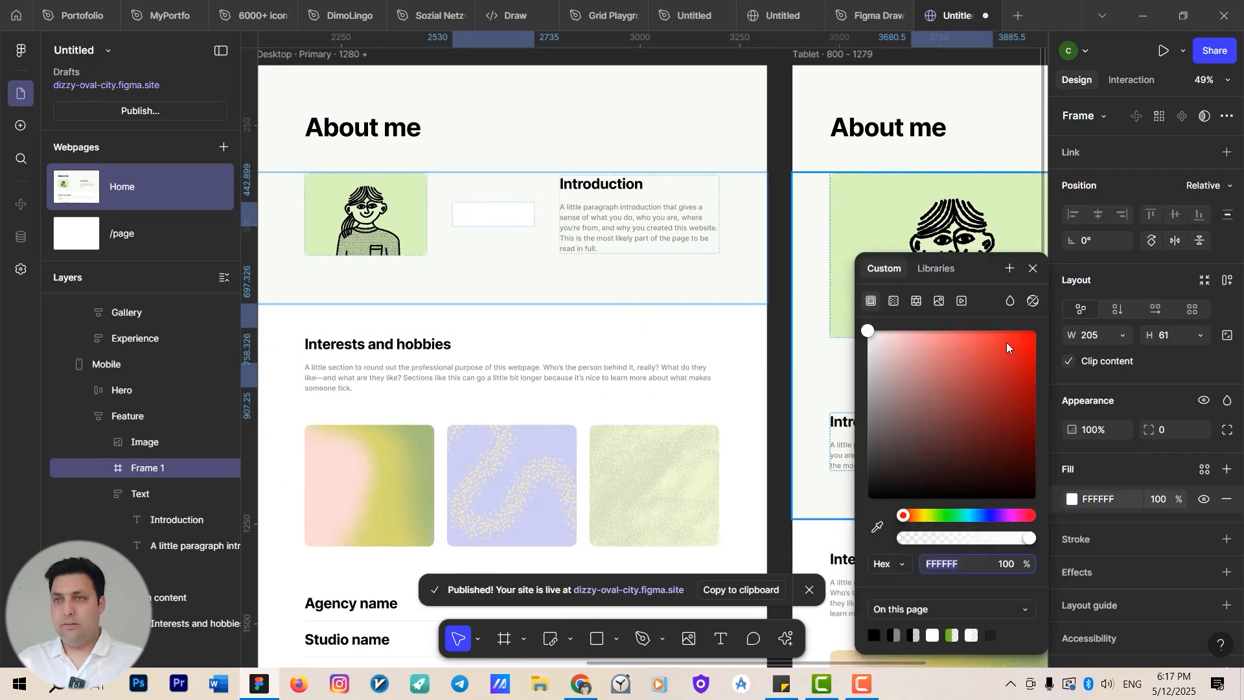
drag(1009, 347, 1037, 329)
Add the text 'Click' inside the red frame to make a button.
scroll(430, 228, up, 3)
key(t)
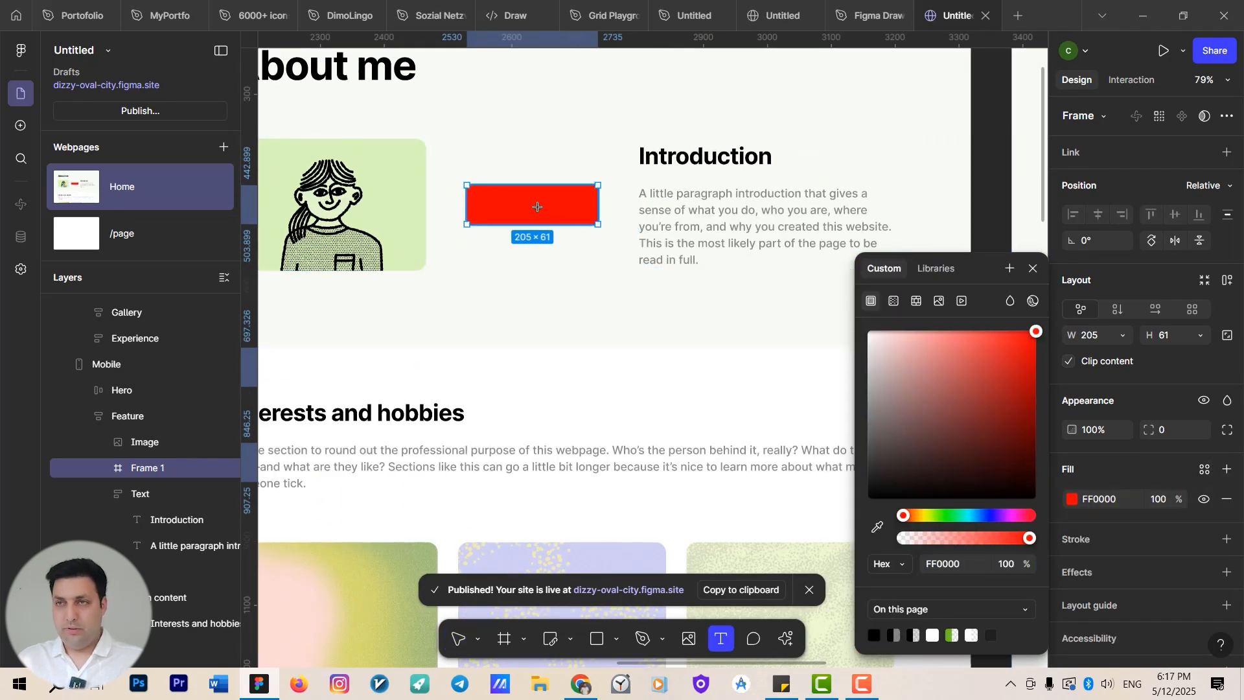
click(531, 219)
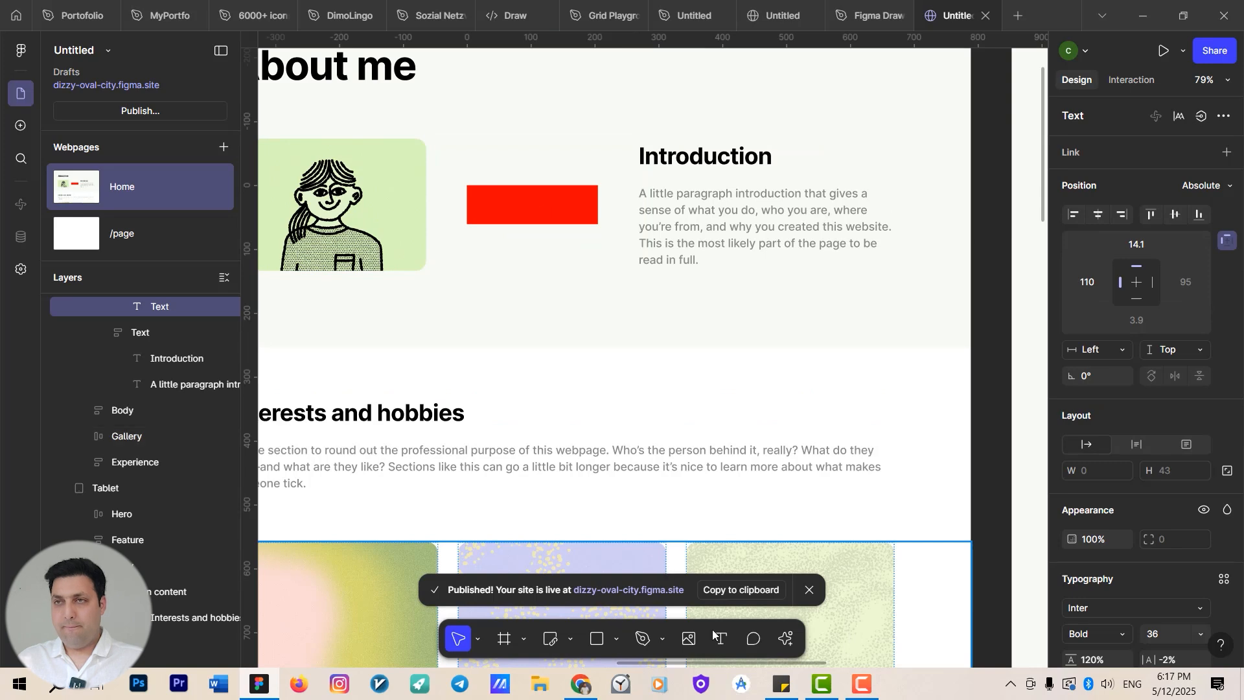
key(t)
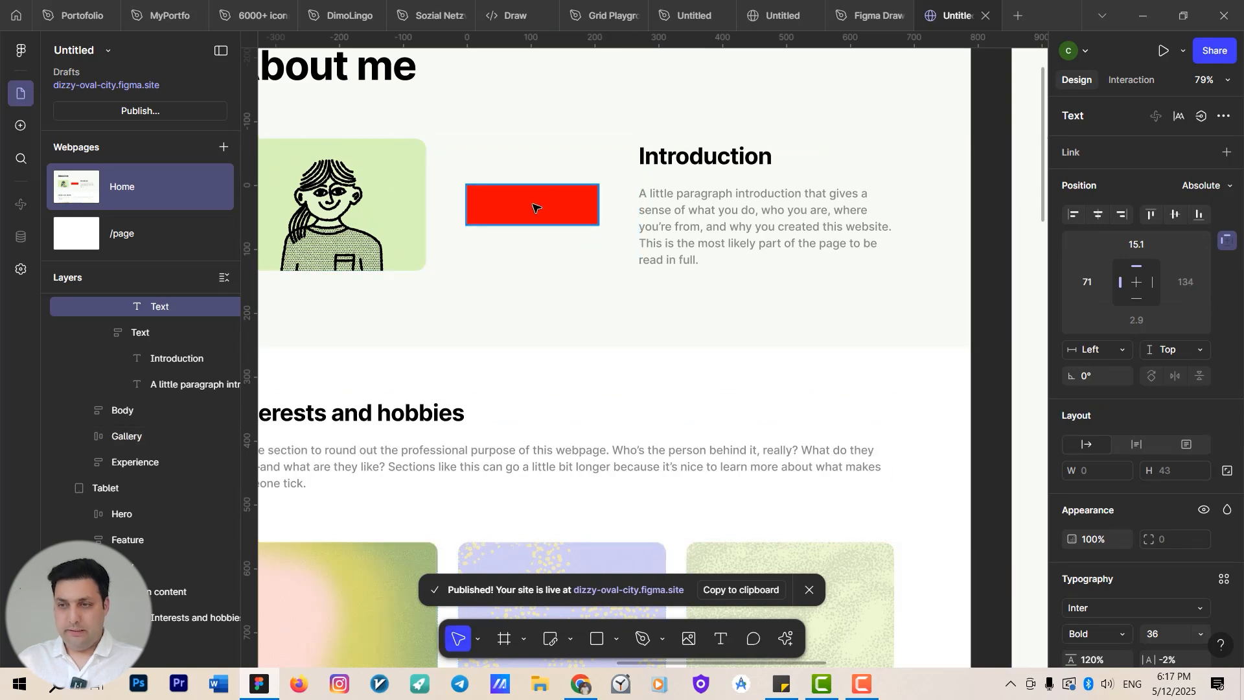
text(Click)
key(Escape)
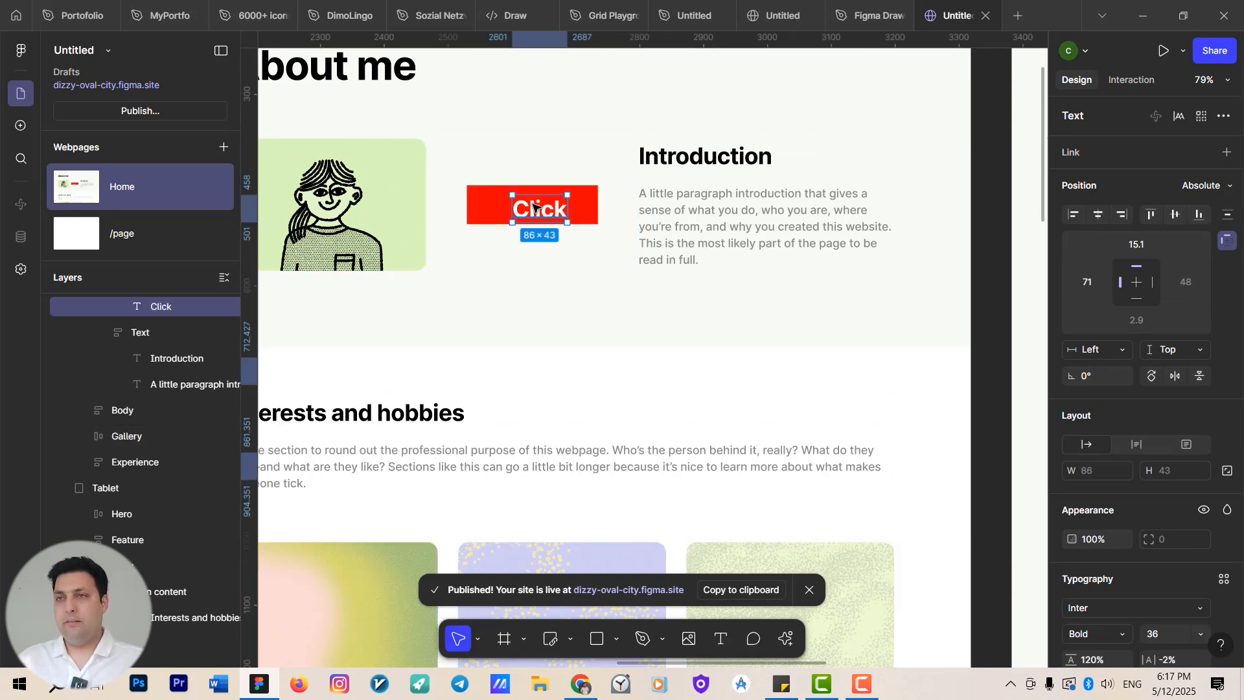
Select the red button together with the Introduction text block and wrap them in an auto layout frame.
scroll(532, 207, up, 5)
click(647, 199)
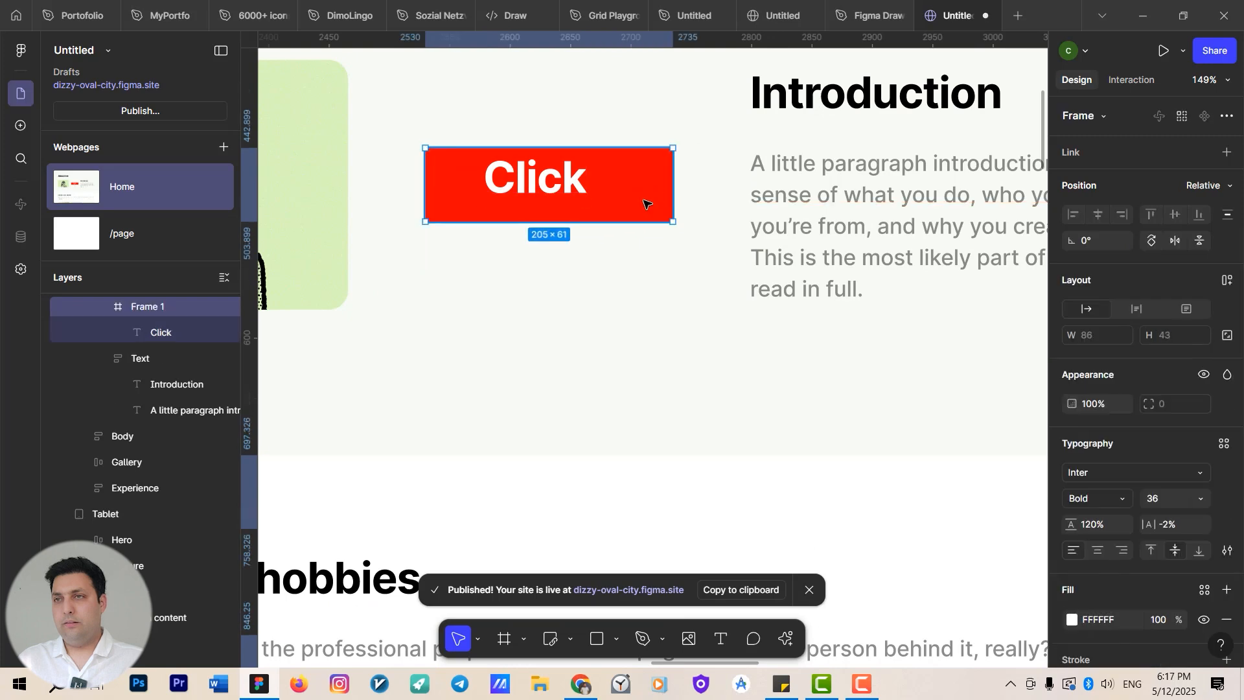
scroll(647, 199, down, 2)
click(599, 190)
drag(600, 190, 610, 194)
scroll(648, 226, down, 3)
click(739, 217)
shift+click(639, 208)
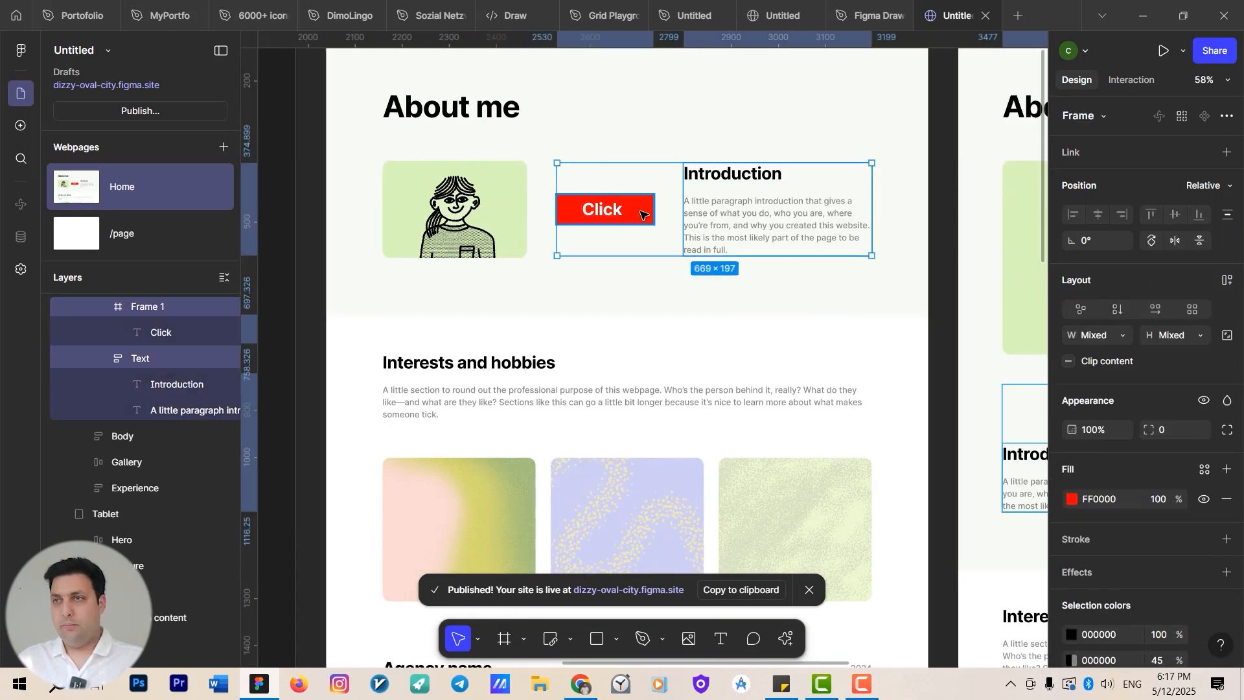
key(shift+a)
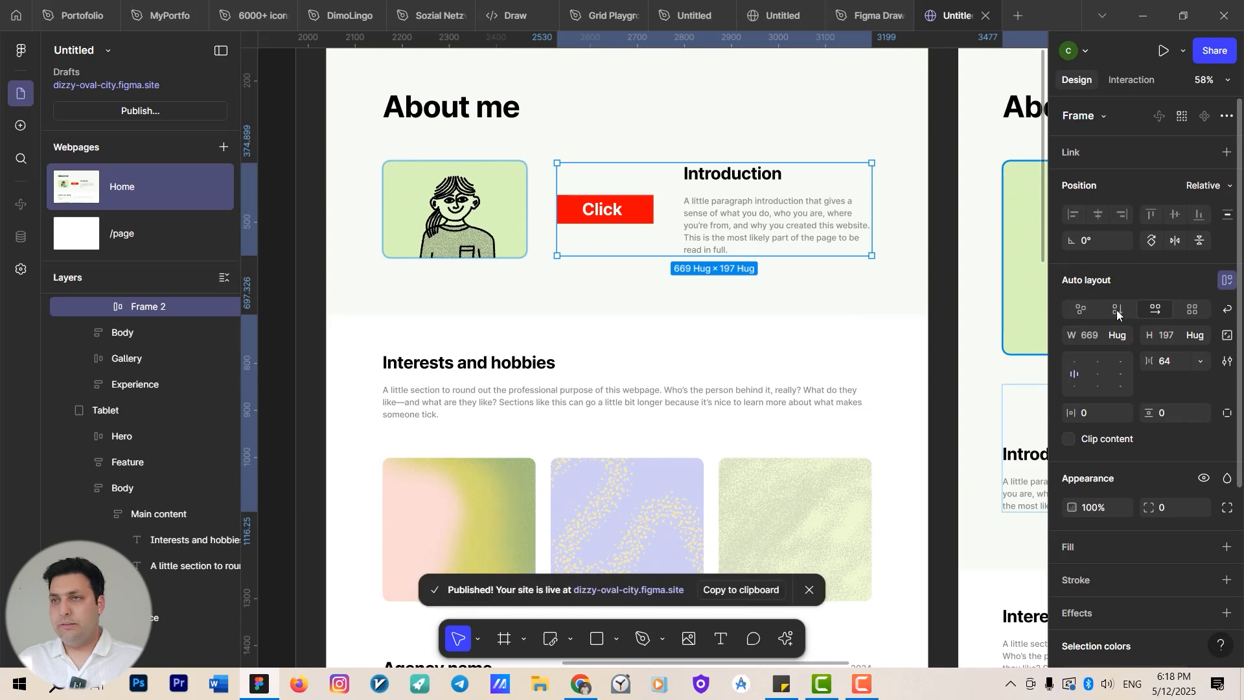
Set the new auto layout to vertical and move the Click button below the Introduction text.
click(1117, 309)
key(ctrl+z)
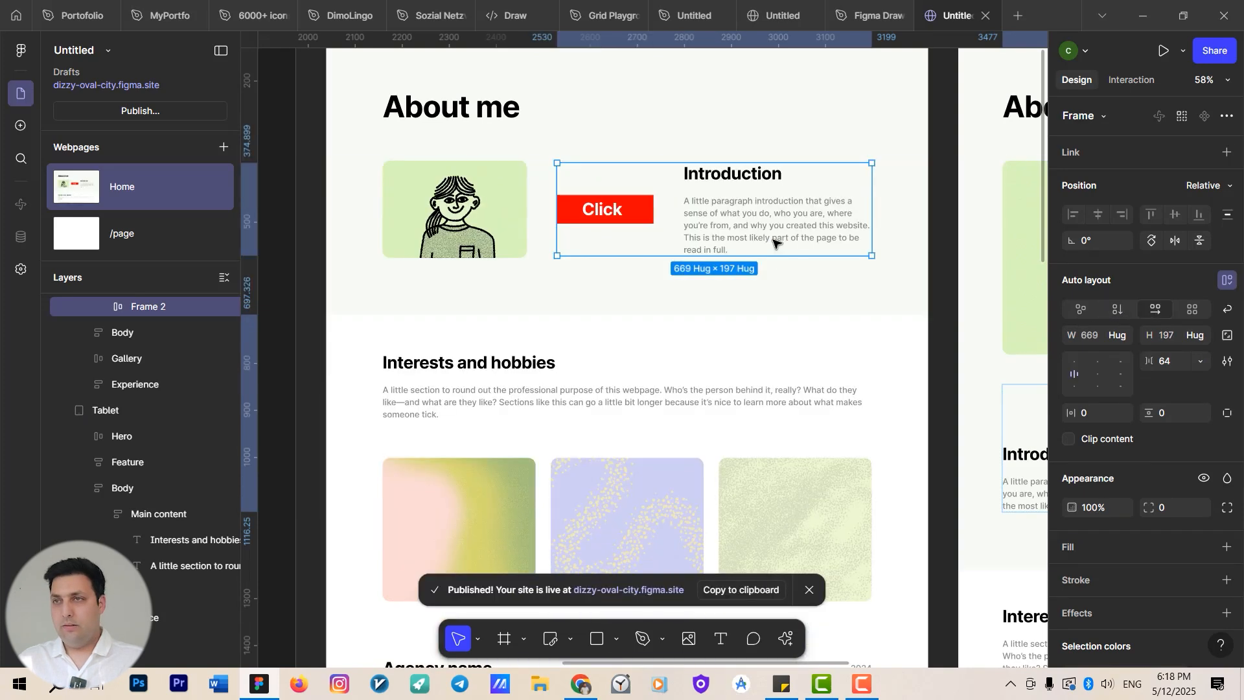
click(1119, 309)
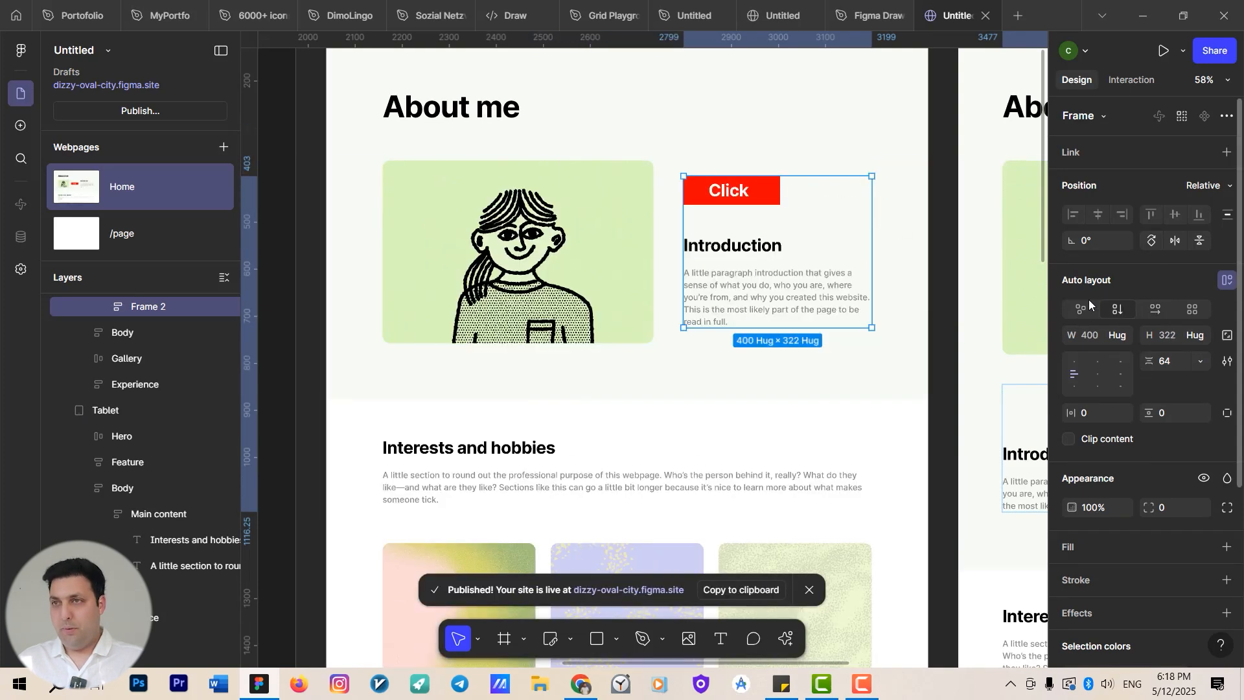
click(770, 193)
drag(769, 193, 770, 321)
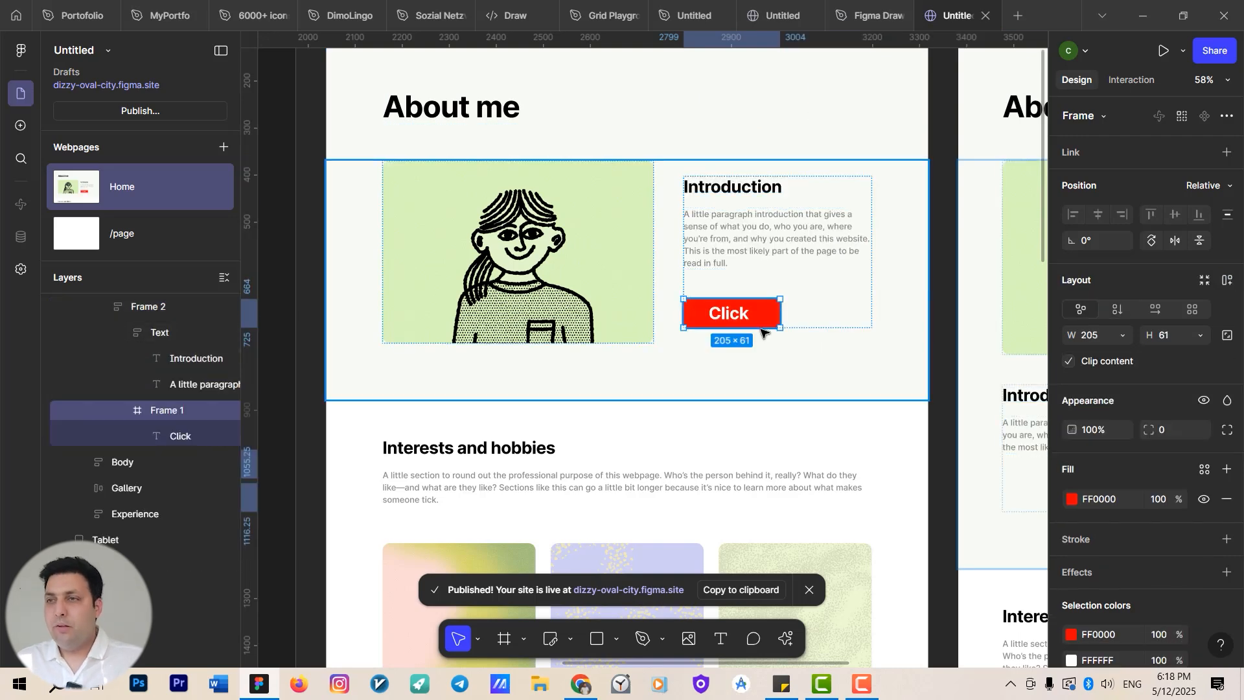
Add a Hover effect interaction to the Click button and remove it again.
scroll(771, 324, down, 5)
scroll(638, 348, up, 5)
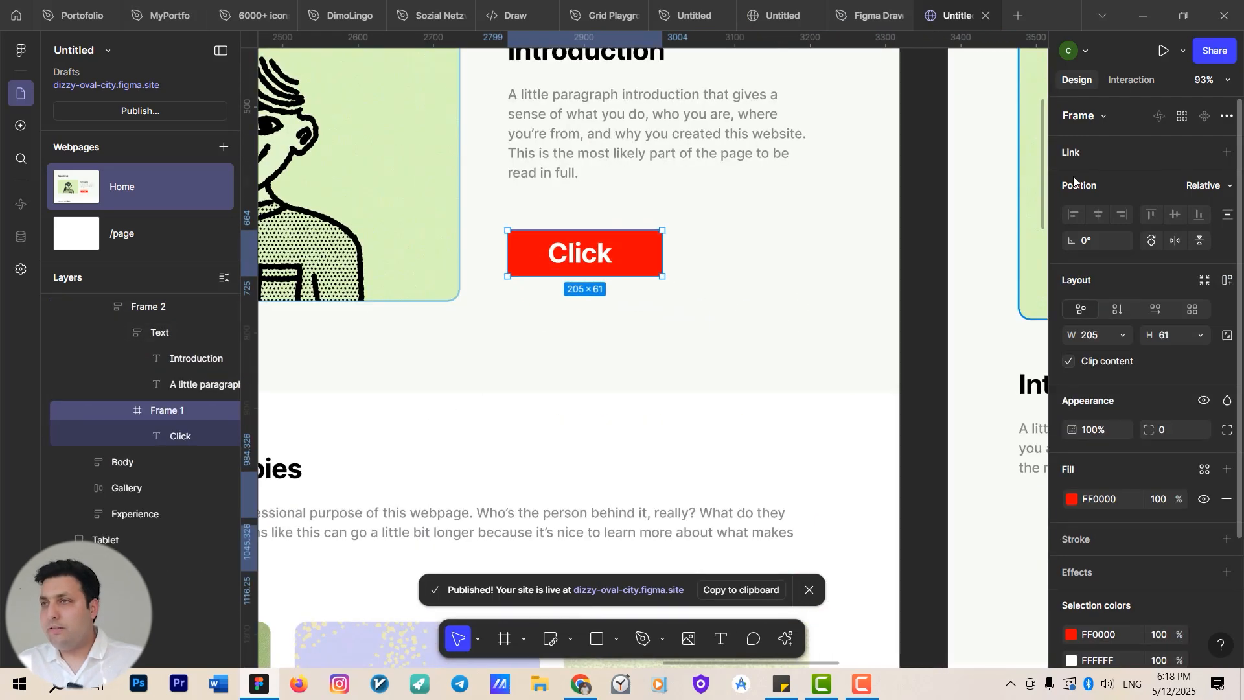
click(1132, 81)
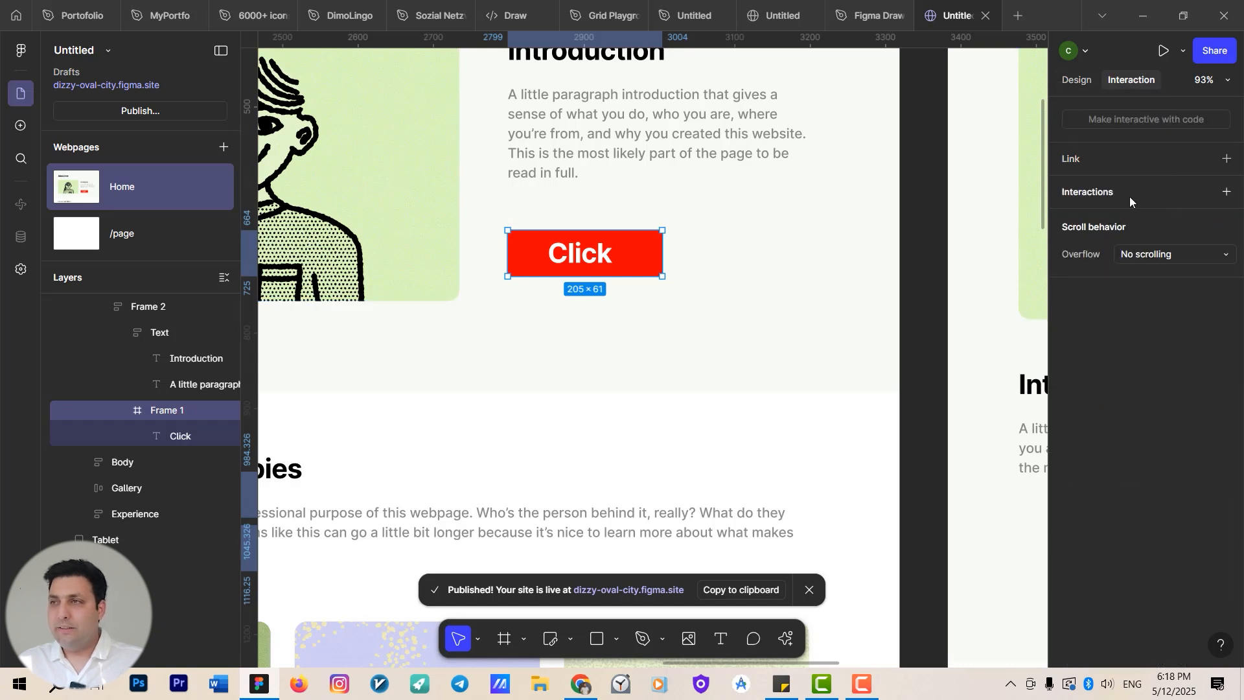
click(1224, 192)
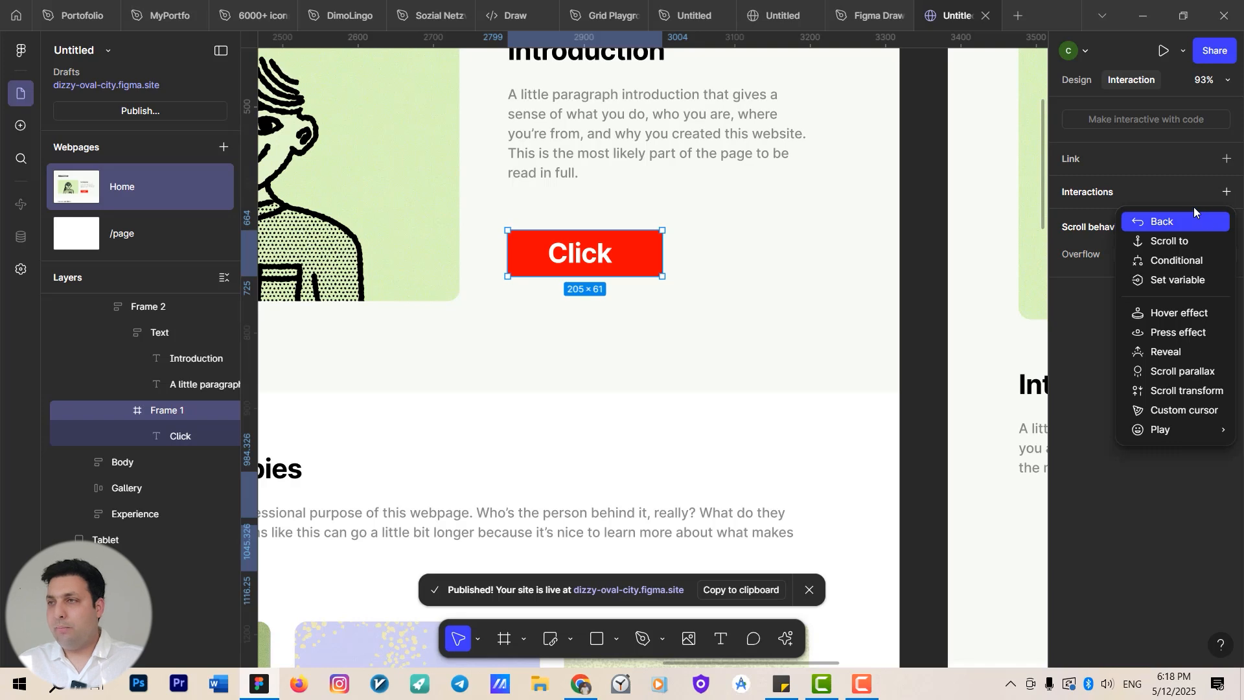
click(1181, 317)
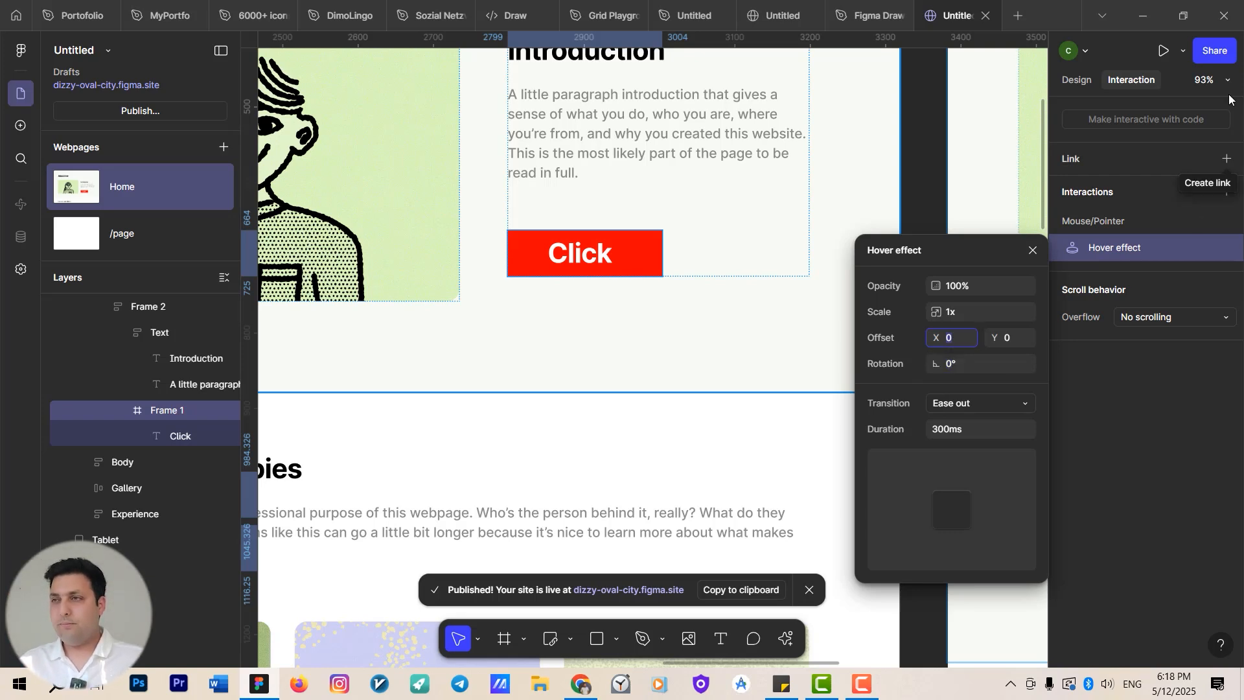
click(1122, 238)
click(1226, 247)
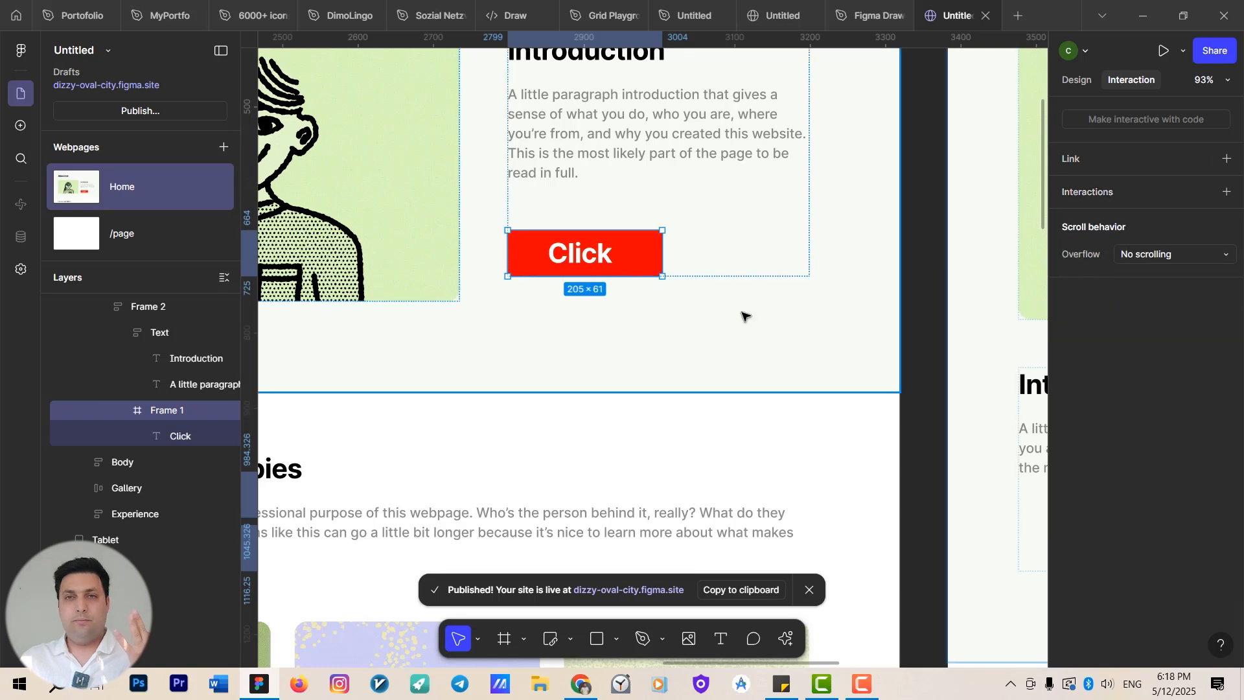
Select the Feature section and return to its design properties.
click(751, 322)
scroll(770, 367, up, 2)
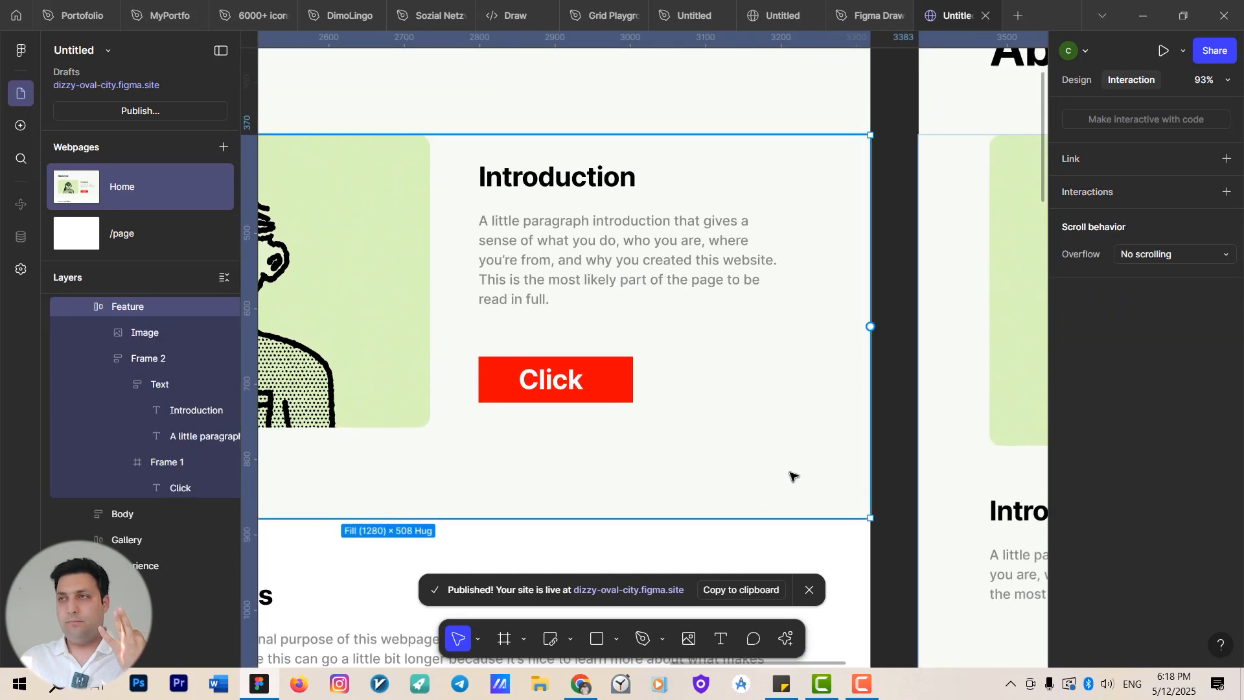
click(1076, 80)
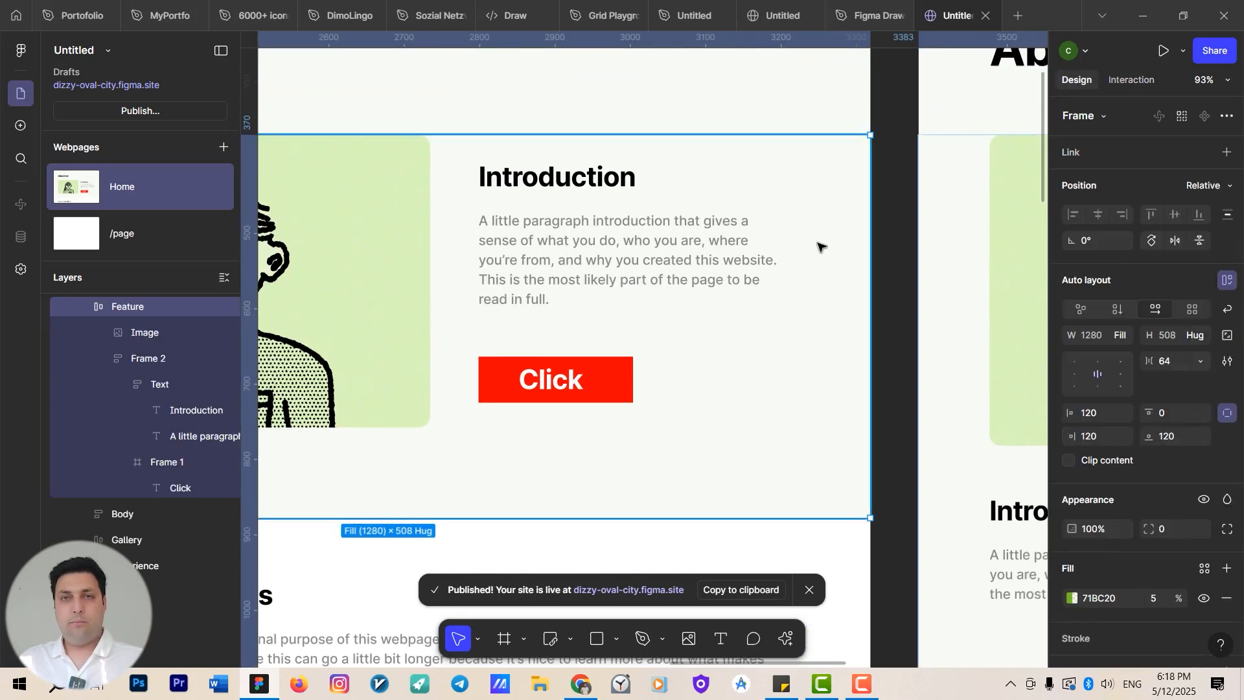
Add a Hover effect interaction to the Click button.
click(619, 369)
click(617, 372)
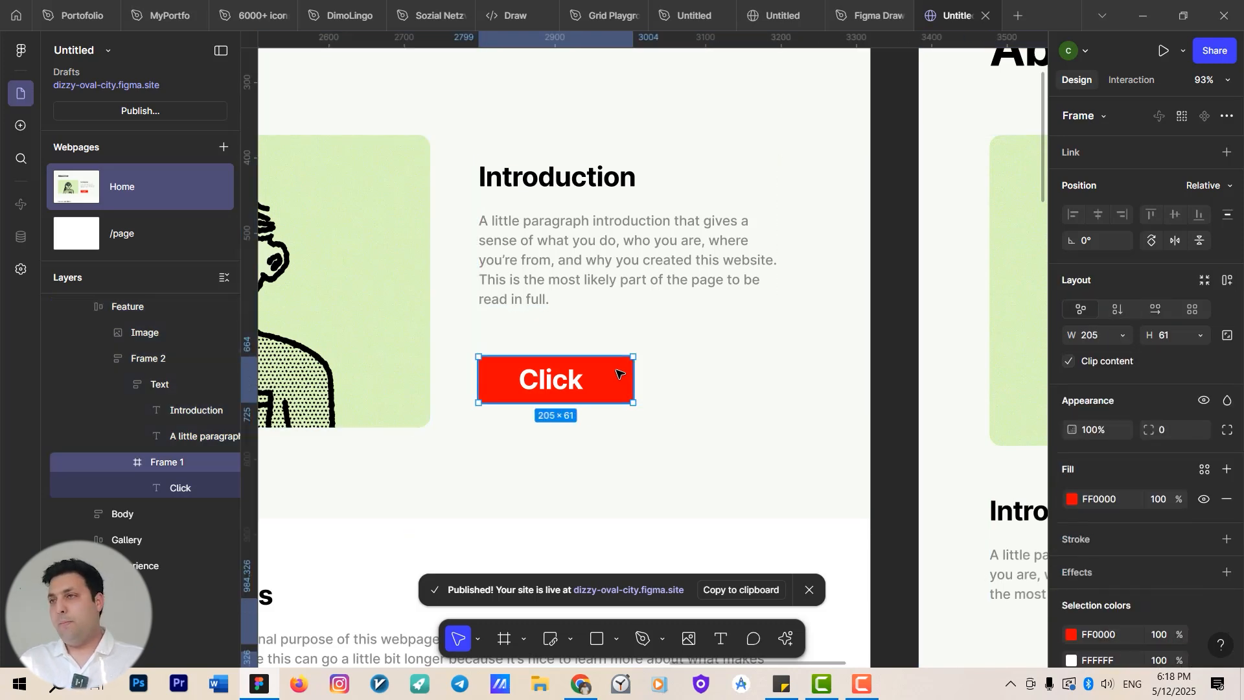
click(1124, 82)
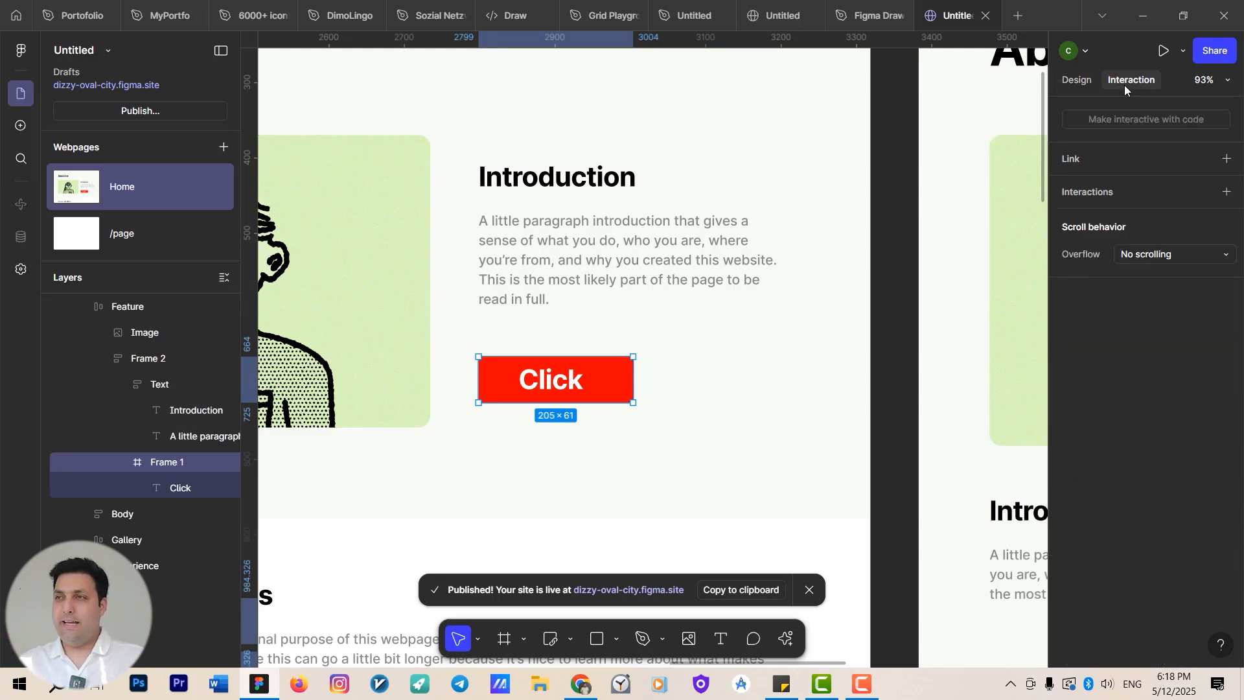
click(1227, 192)
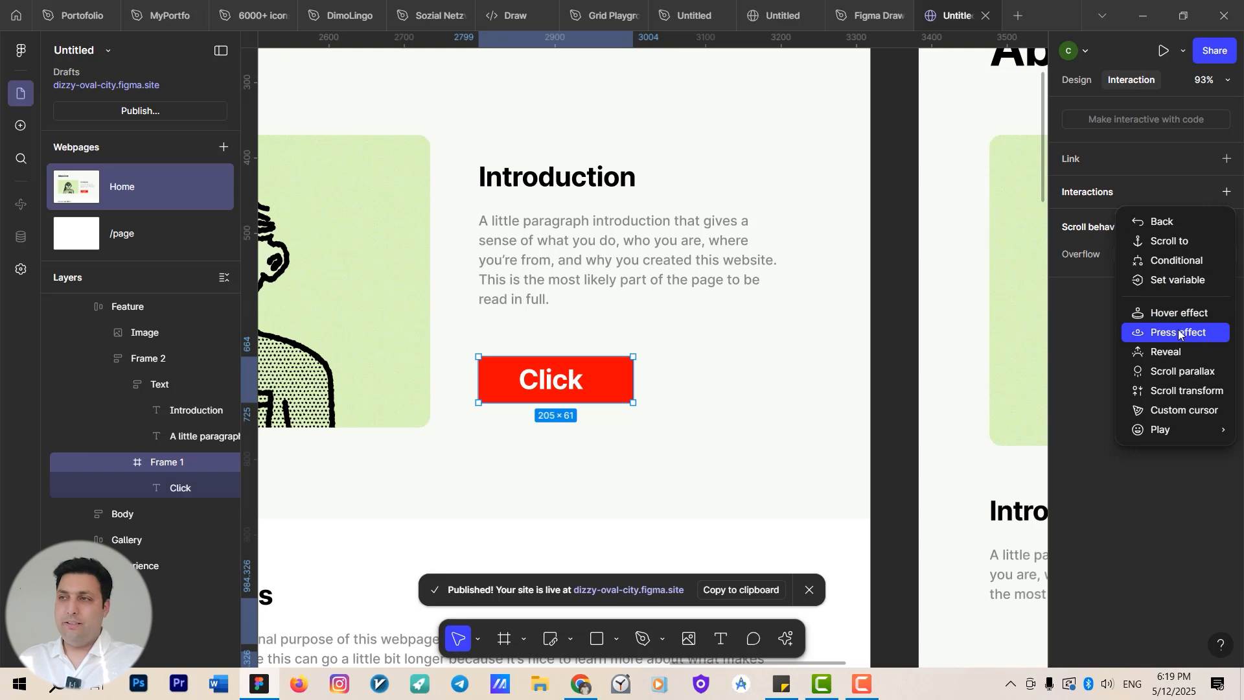
click(1183, 313)
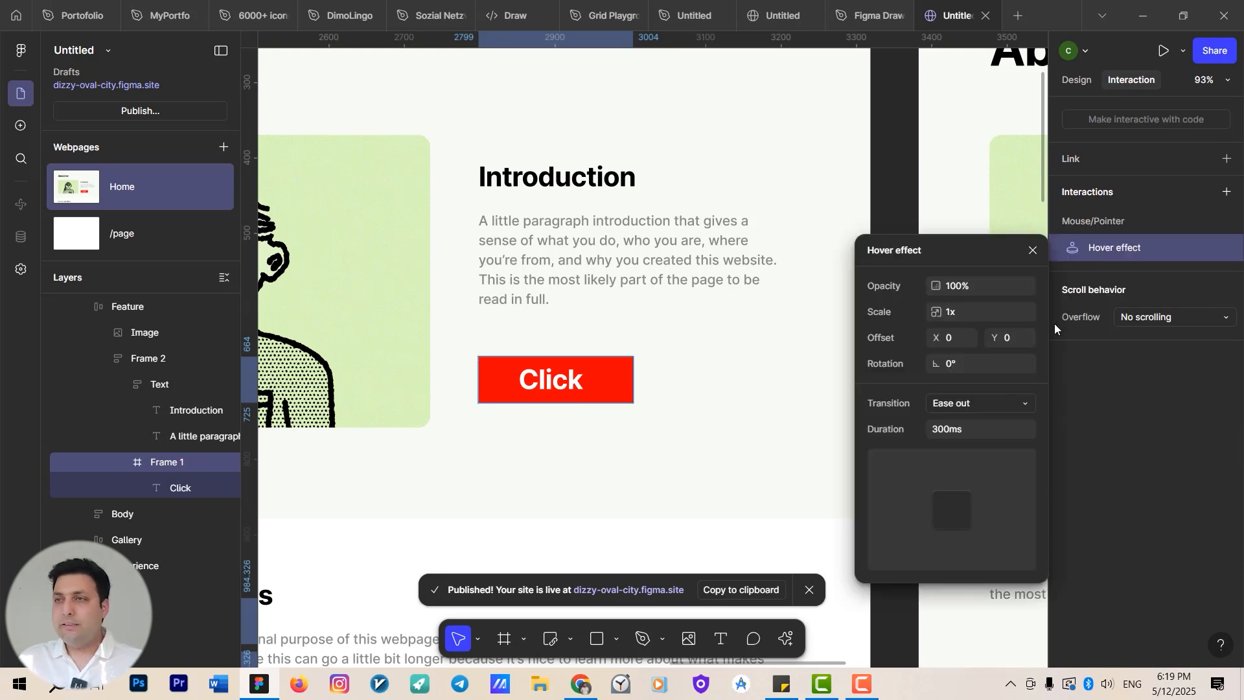
Set the hover effect's scale to 1.15x, offset to 6 on both axes, and rotation to 10°.
click(959, 317)
key(Up)
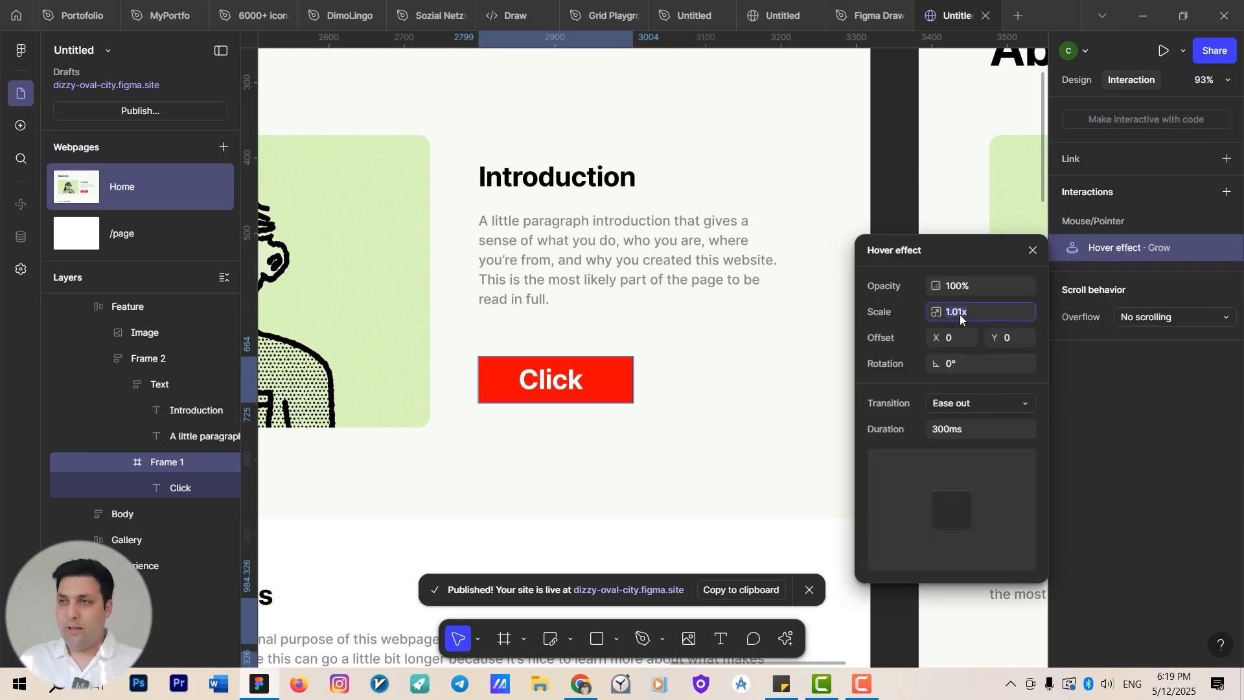
text(1.15)
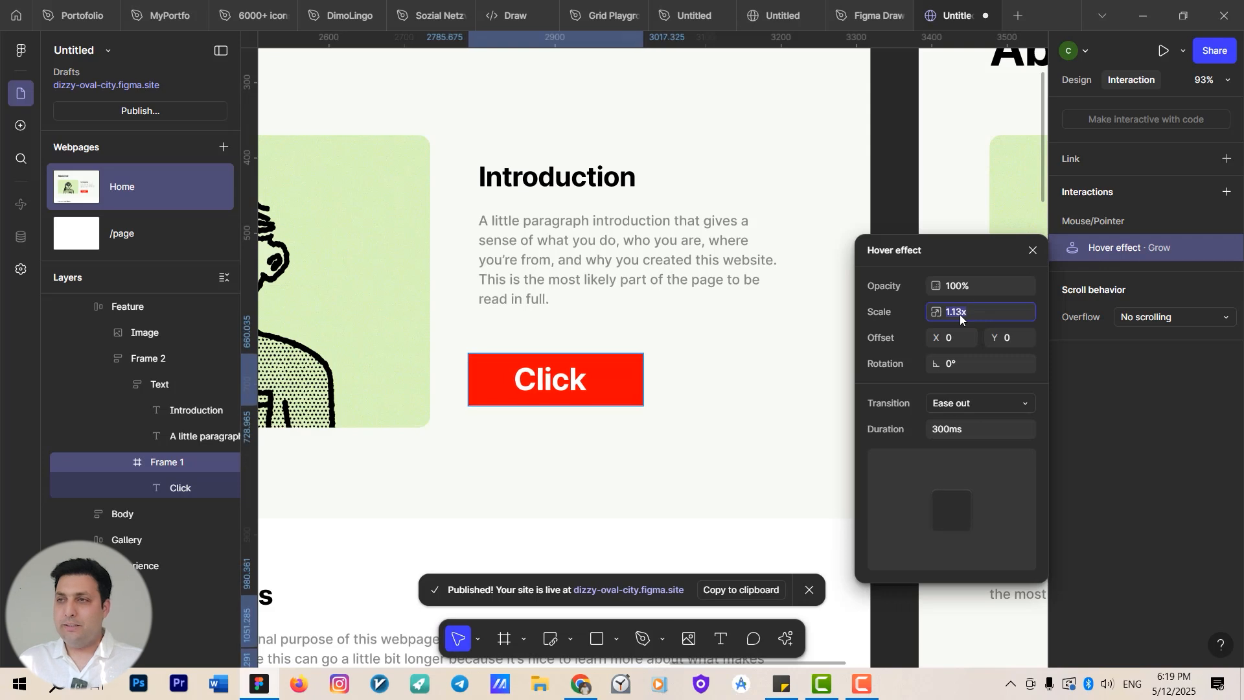
key(Return)
key(Up)
key(Up)
key(Up)
key(Up)
key(Up)
key(Up)
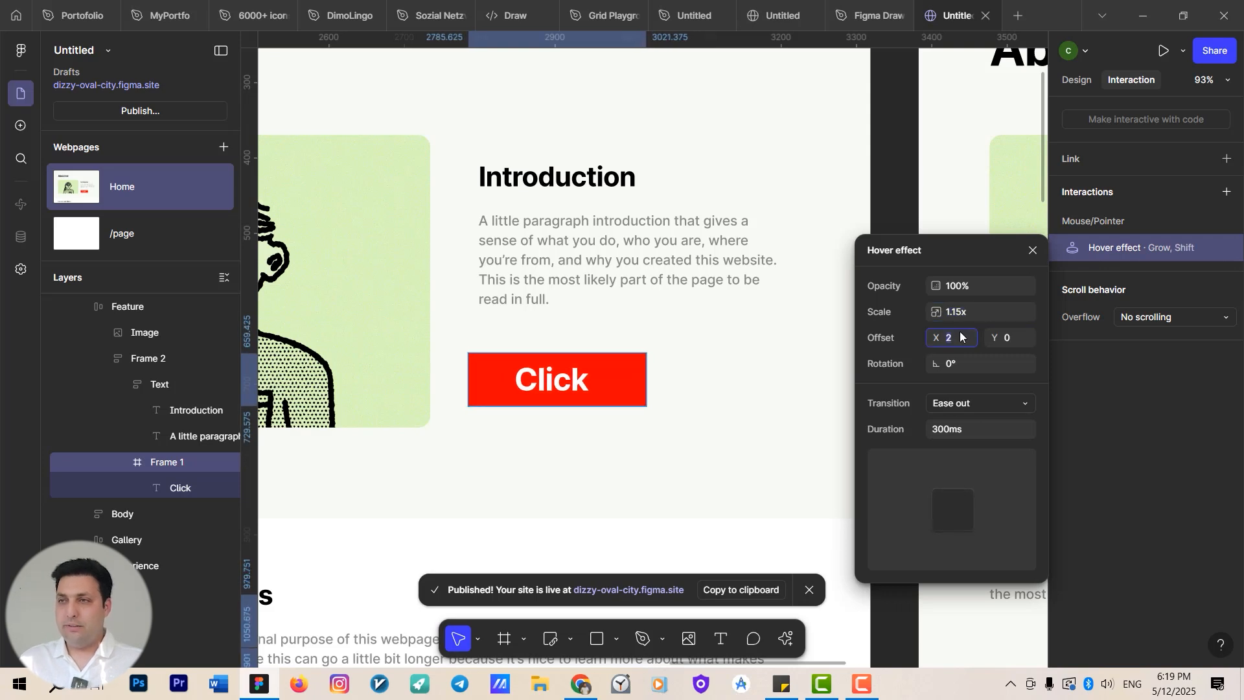
key(Up)
key(Up)
key(Up)
key(Up)
key(Up)
key(Up)
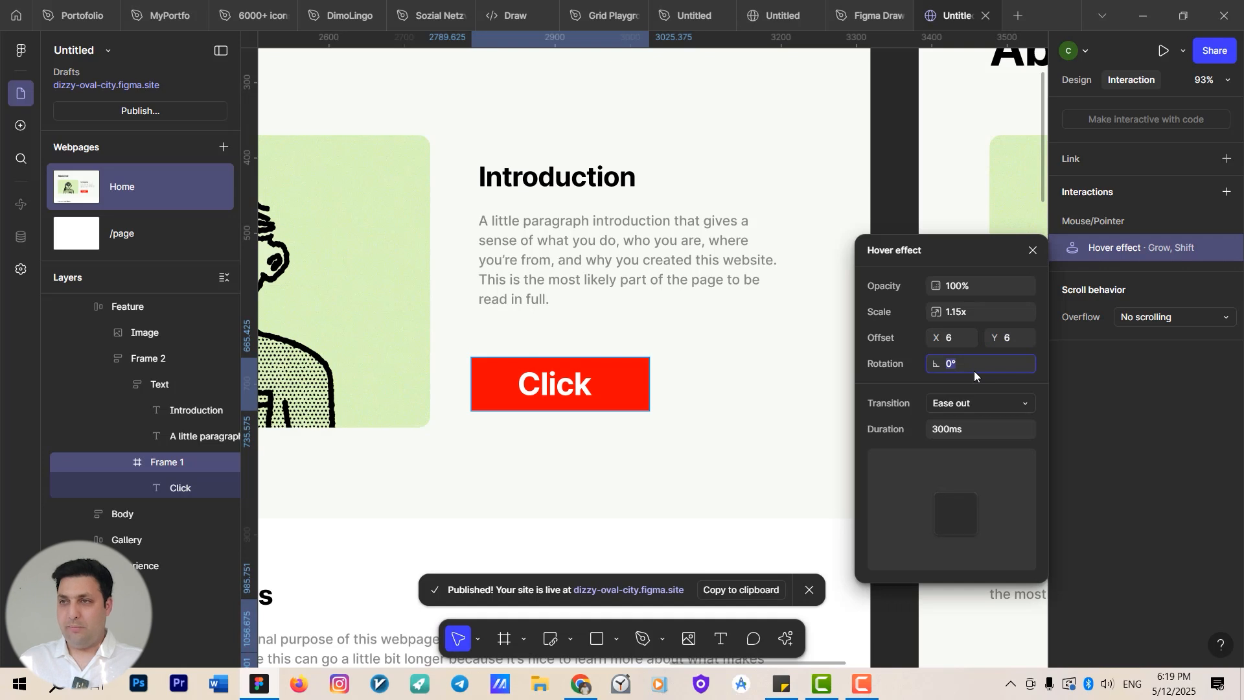
text(10)
key(Return)
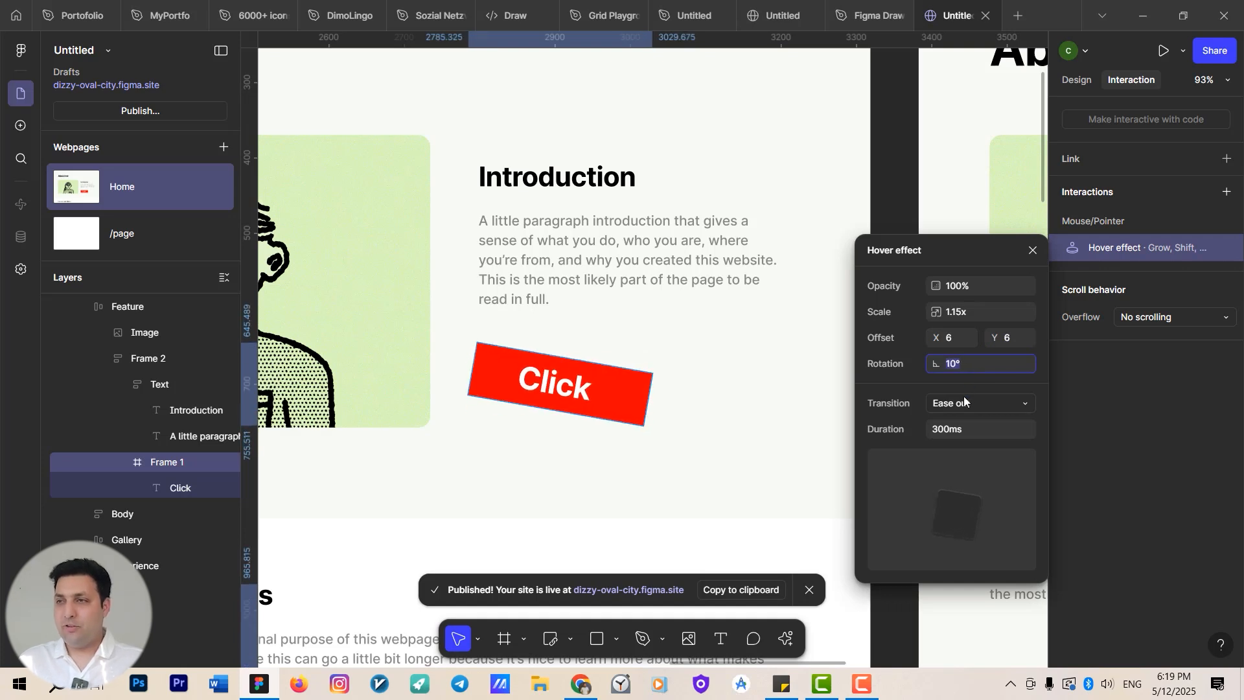
Set the hover effect's transition to Ease in and out back and close it.
click(992, 402)
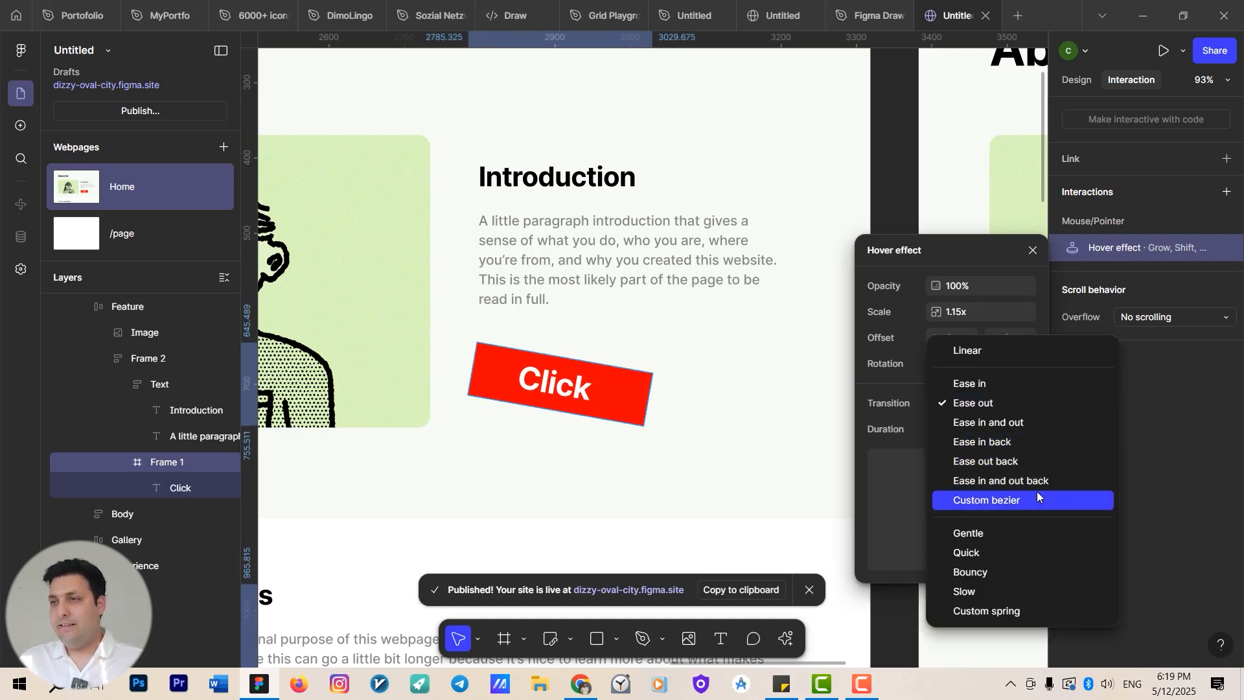
click(1060, 480)
click(691, 328)
Preview the page and check the Click button's hover effect.
scroll(705, 328, down, 5)
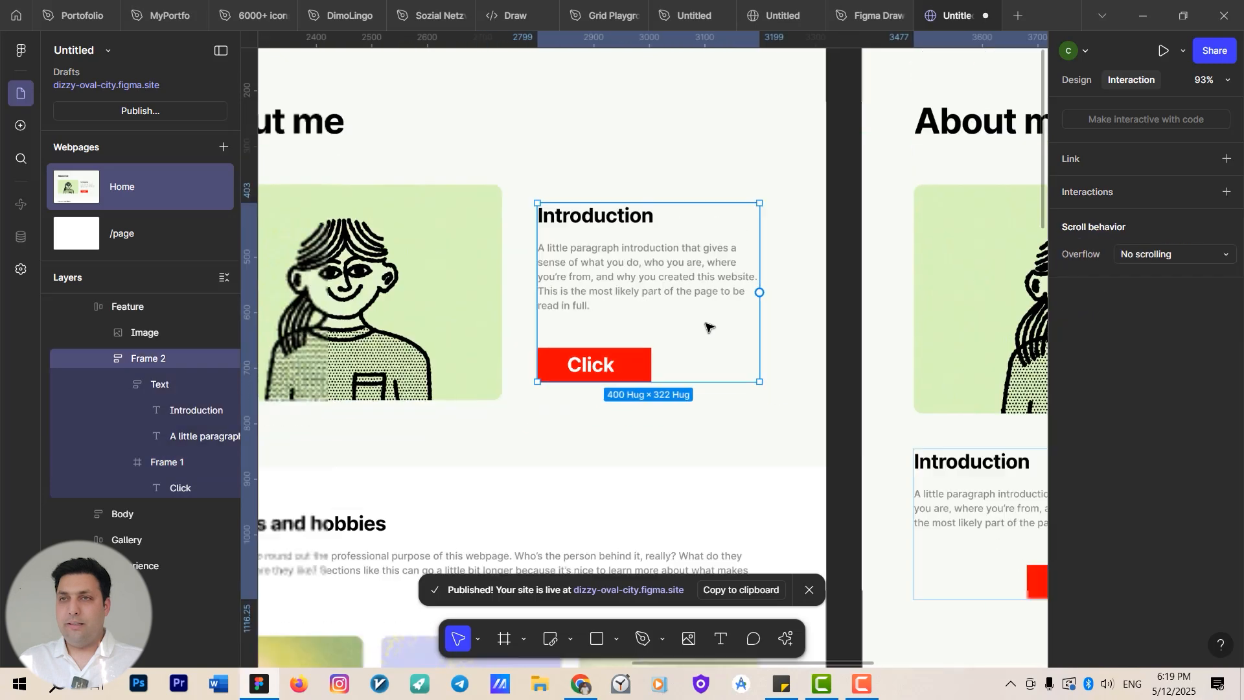
click(440, 140)
key(shift+space)
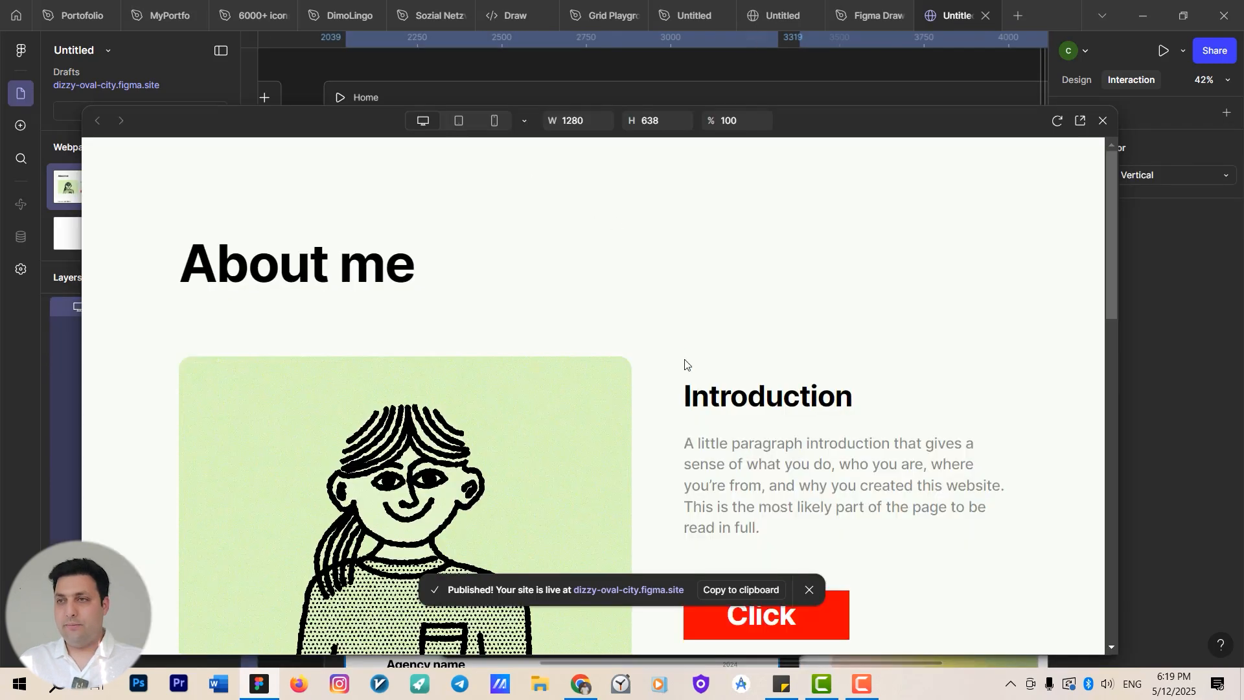
scroll(733, 383, down, 5)
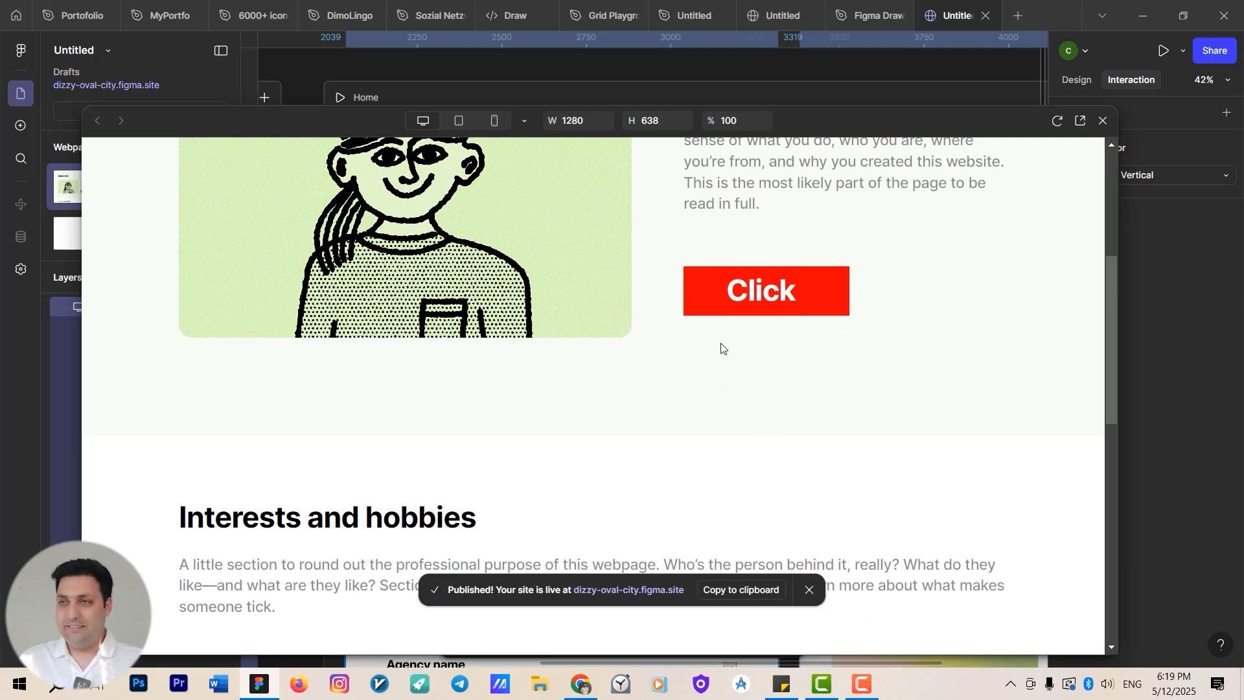
click(1101, 122)
Add a Press effect interaction to the Click button.
scroll(684, 337, up, 3)
click(686, 334)
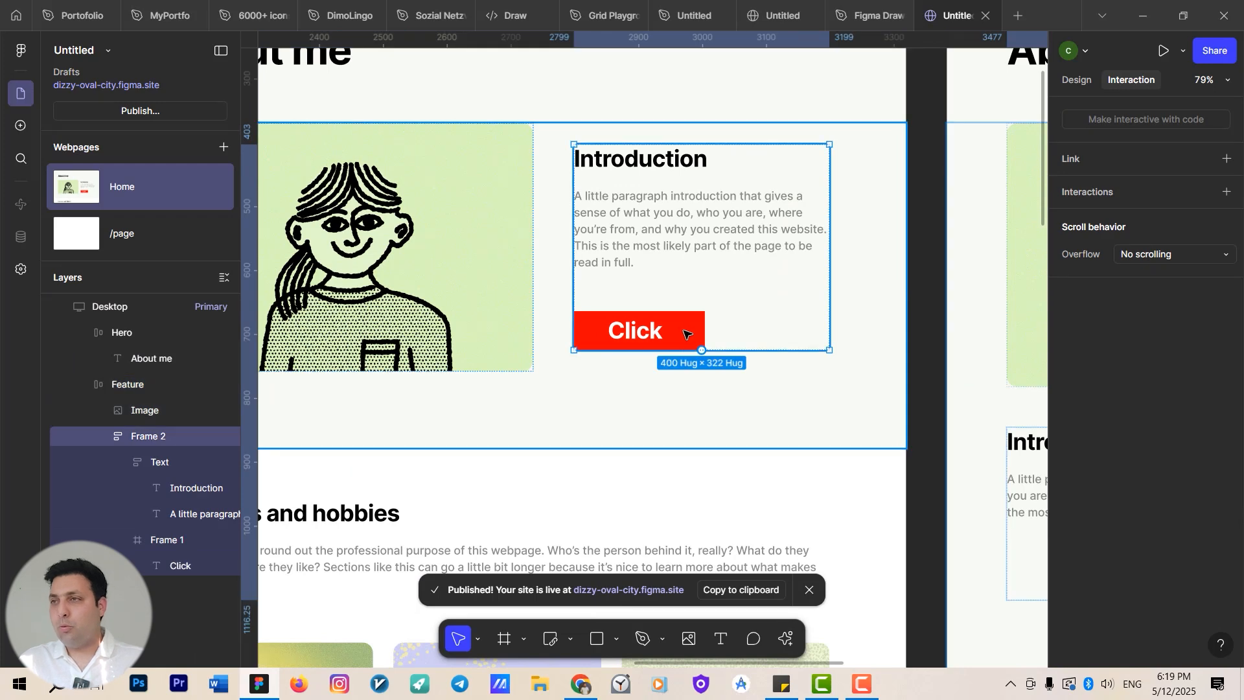
click(685, 334)
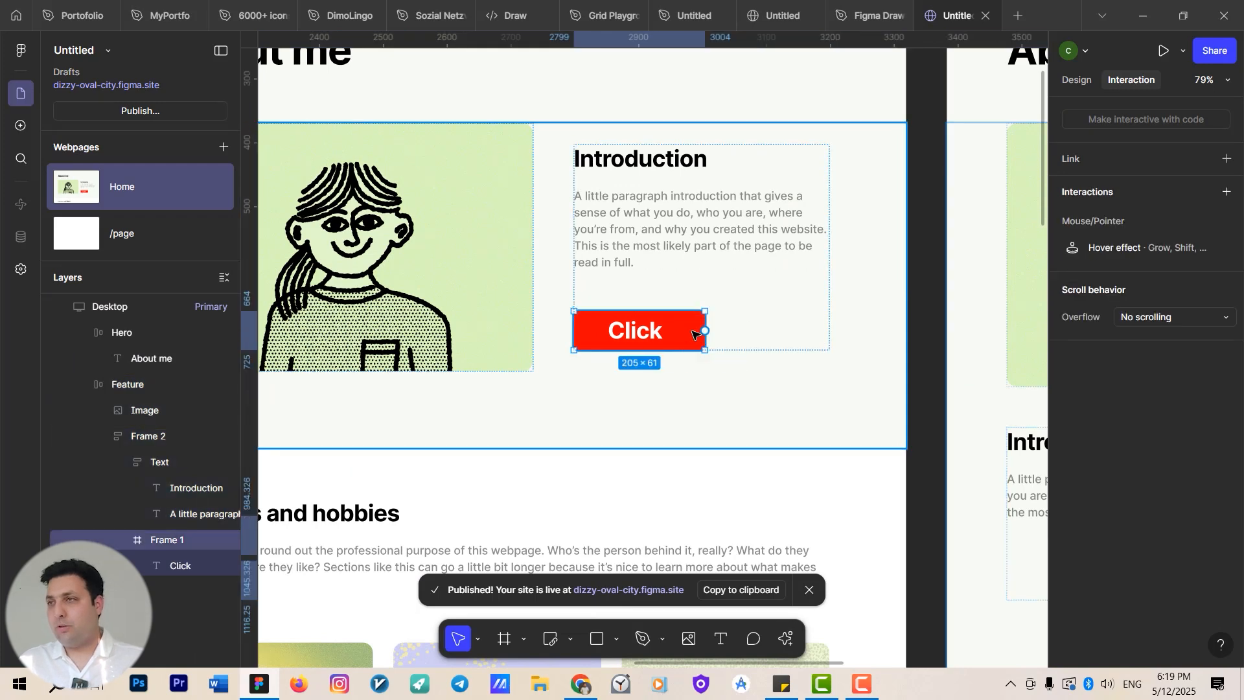
click(1226, 192)
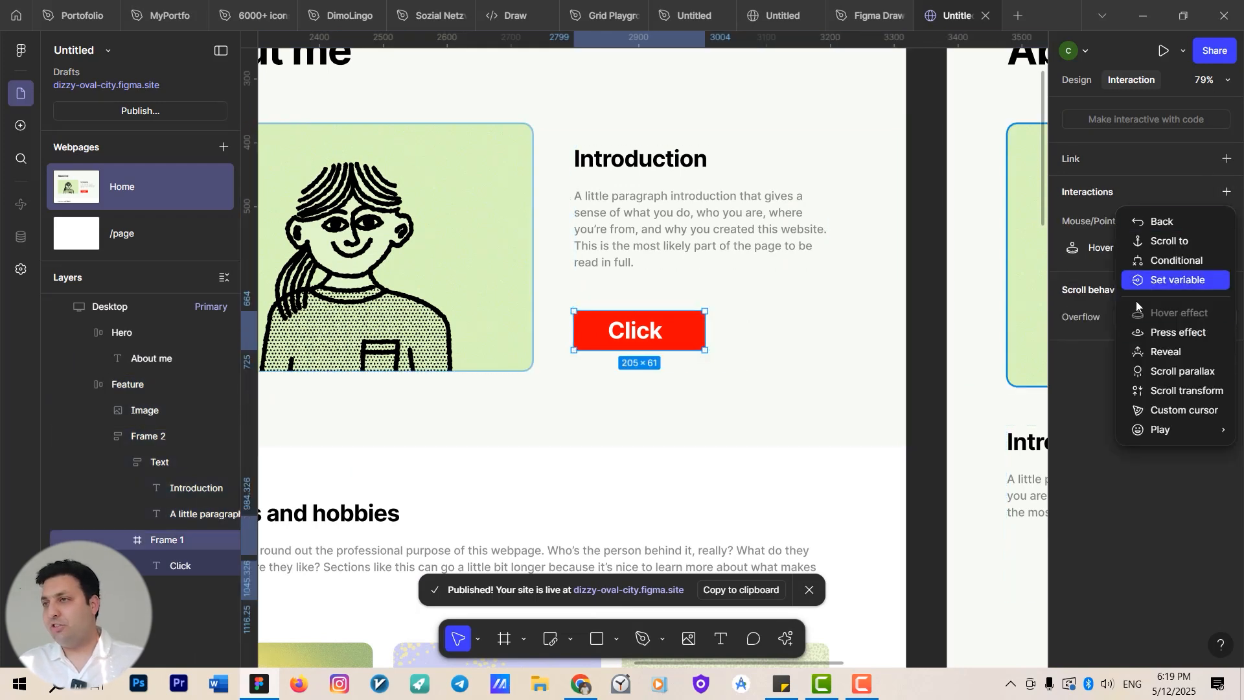
click(1195, 336)
Set the press effect's scale to 1.44x and its rotation to 154°.
text(1.3)
key(Return)
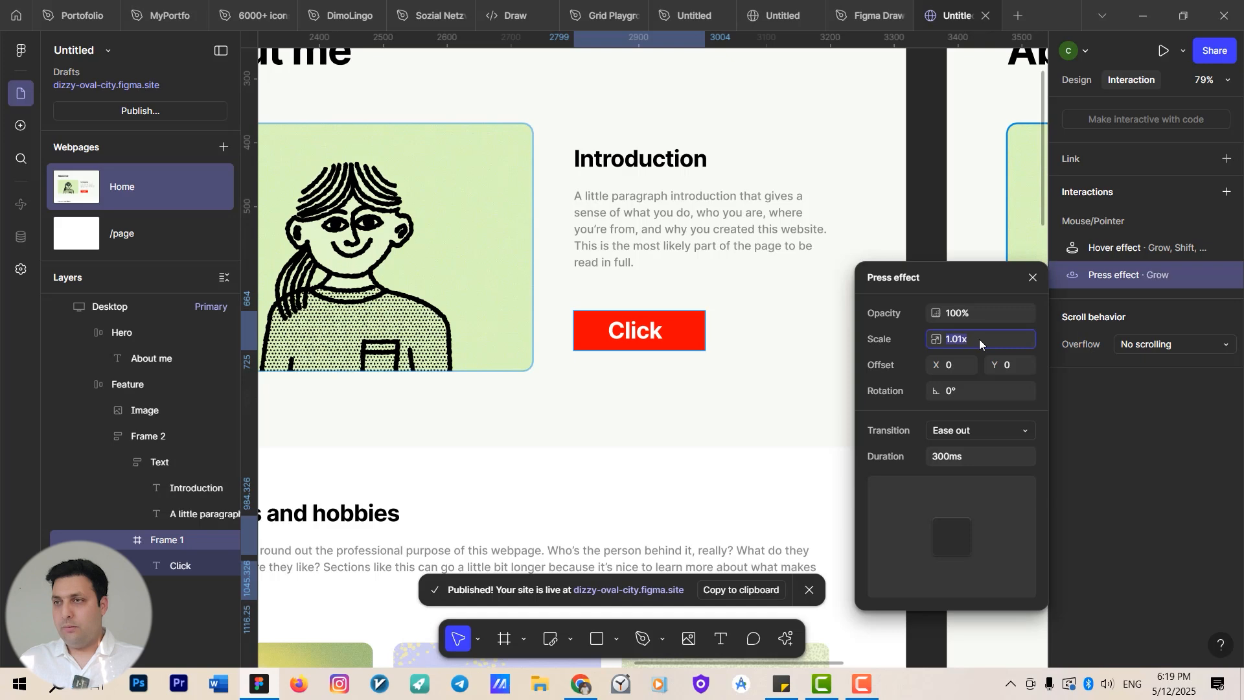
text(1.44)
key(Return)
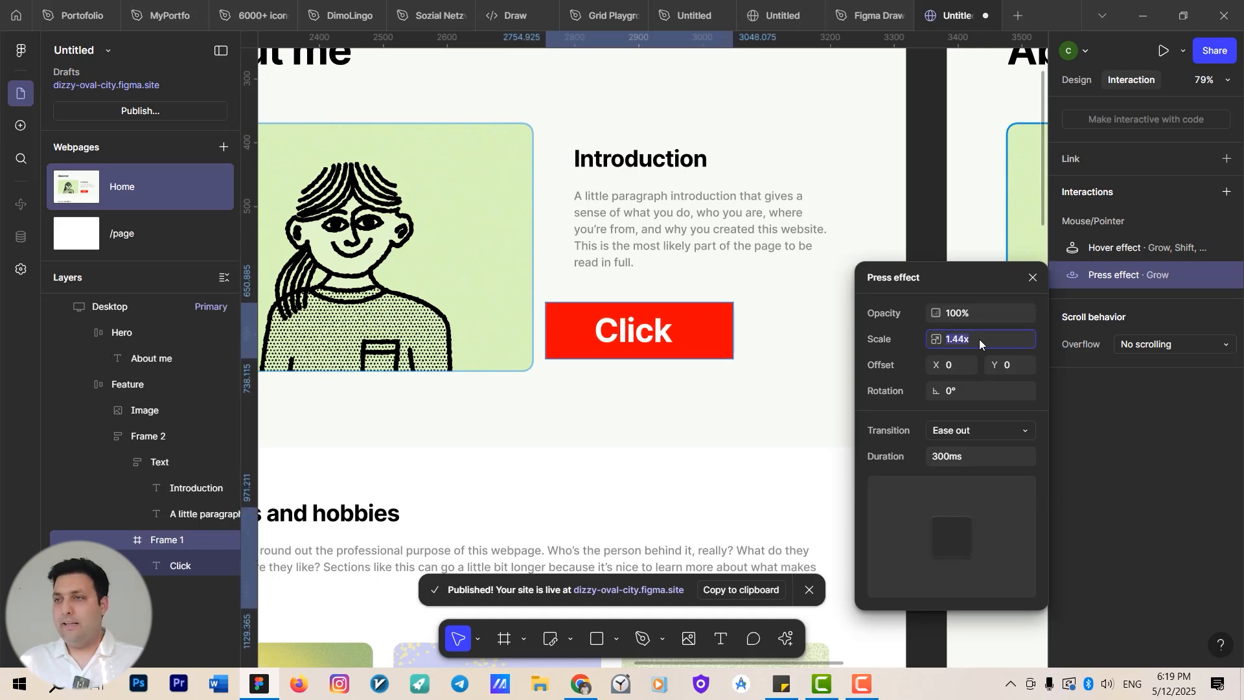
click(958, 399)
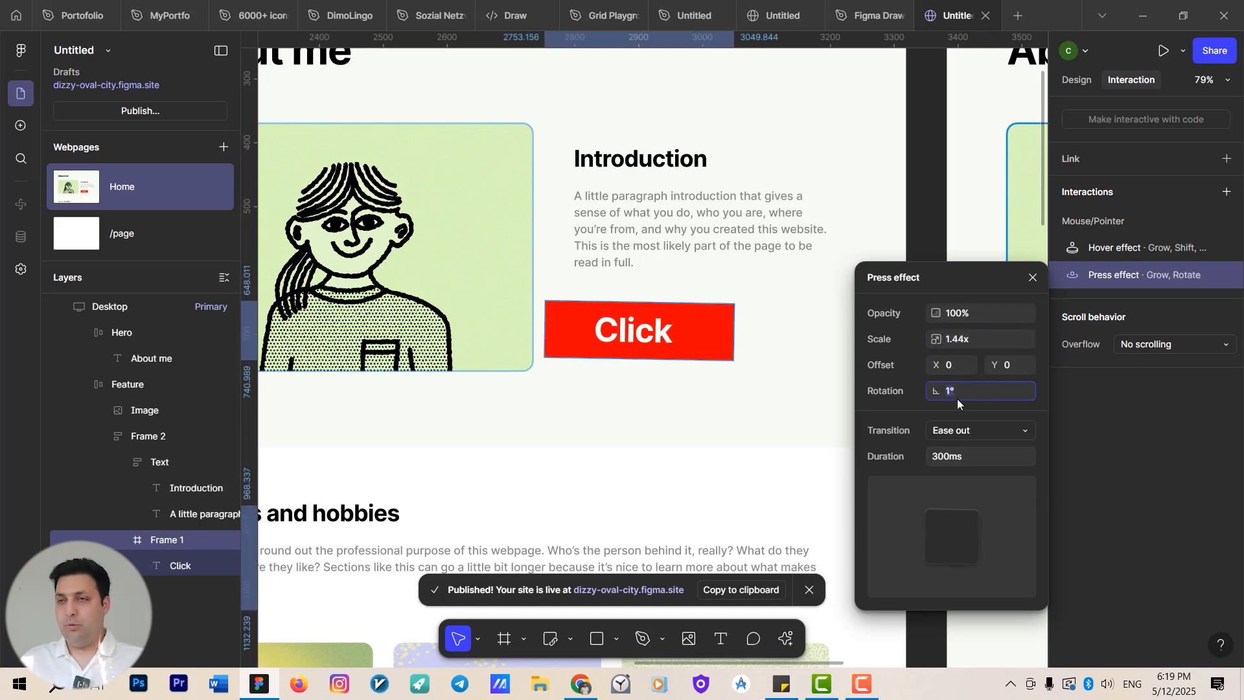
text(38)
key(Return)
key(Up)
key(Up)
key(Up)
key(Up)
key(Up)
key(Up)
key(Up)
key(Up)
key(Up)
key(Up)
key(Up)
key(Up)
key(Up)
key(Up)
key(Up)
key(Up)
key(Up)
key(Up)
key(Up)
key(Up)
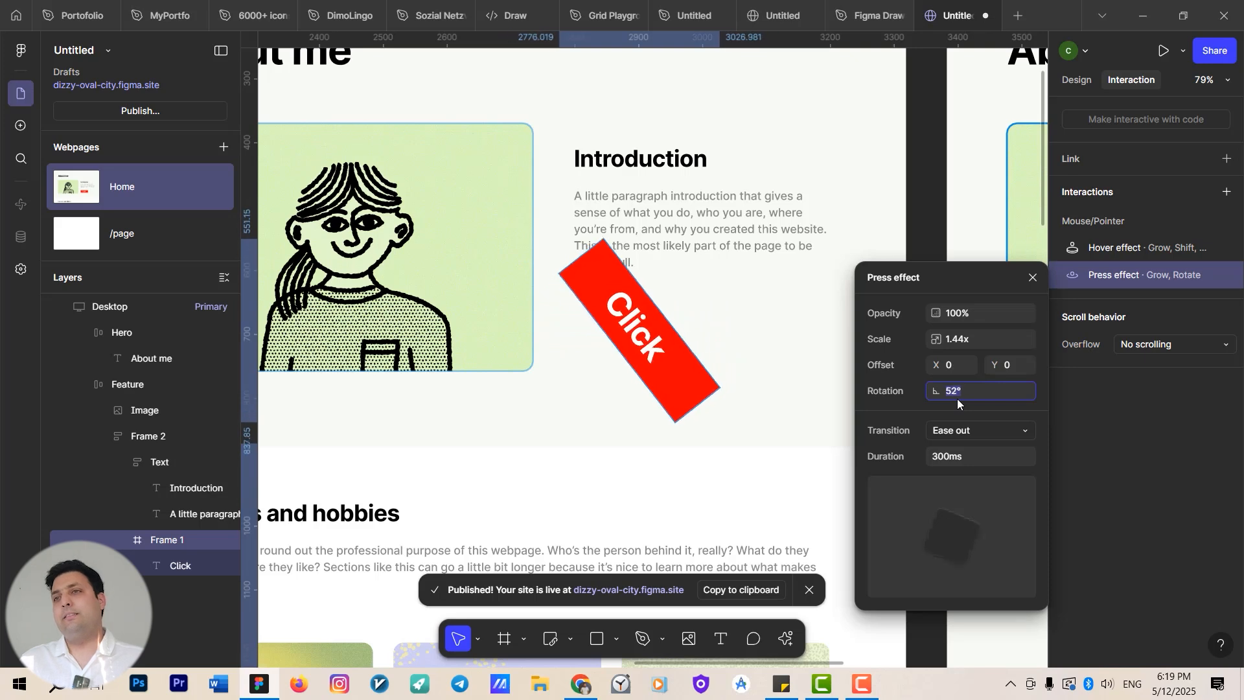
key(Up)
key(Up)
key(Up)
key(Up)
key(Up)
key(Up)
key(Up)
key(Up)
key(Up)
key(Up)
key(Up)
key(Up)
key(Up)
key(Up)
key(Up)
key(Up)
key(Up)
key(Up)
key(Up)
key(Up)
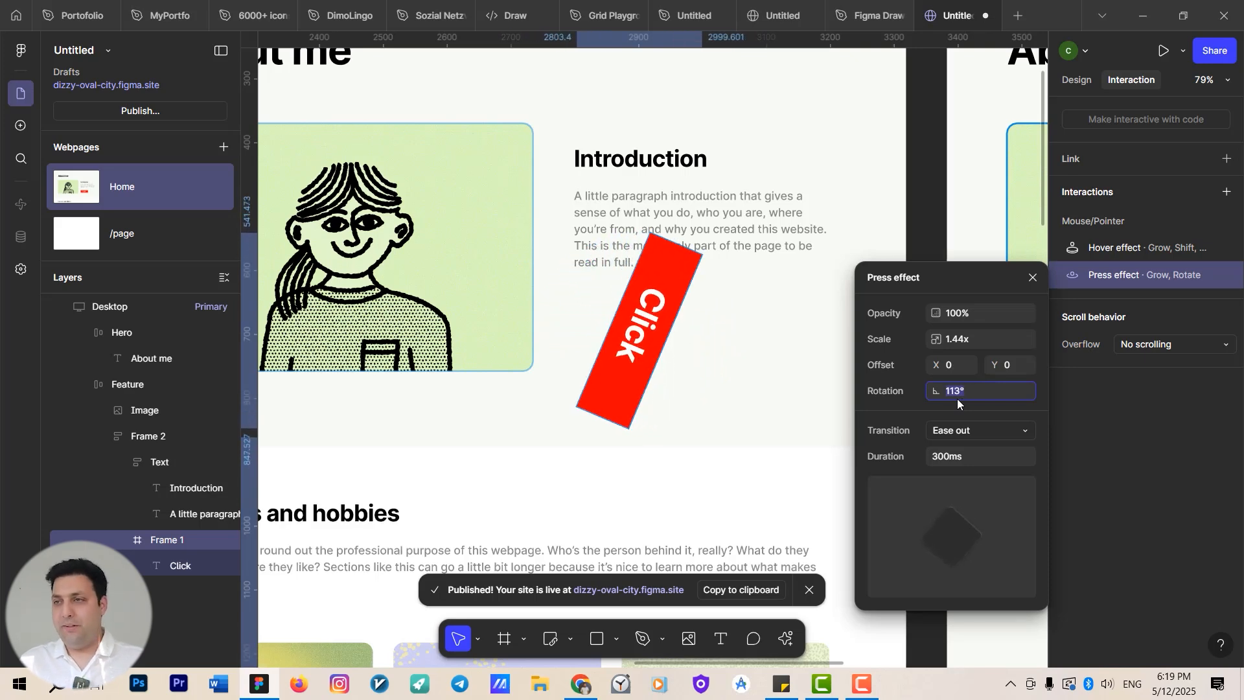
Set the press effect's transition to Ease in back and close the effect settings.
click(977, 429)
click(1022, 469)
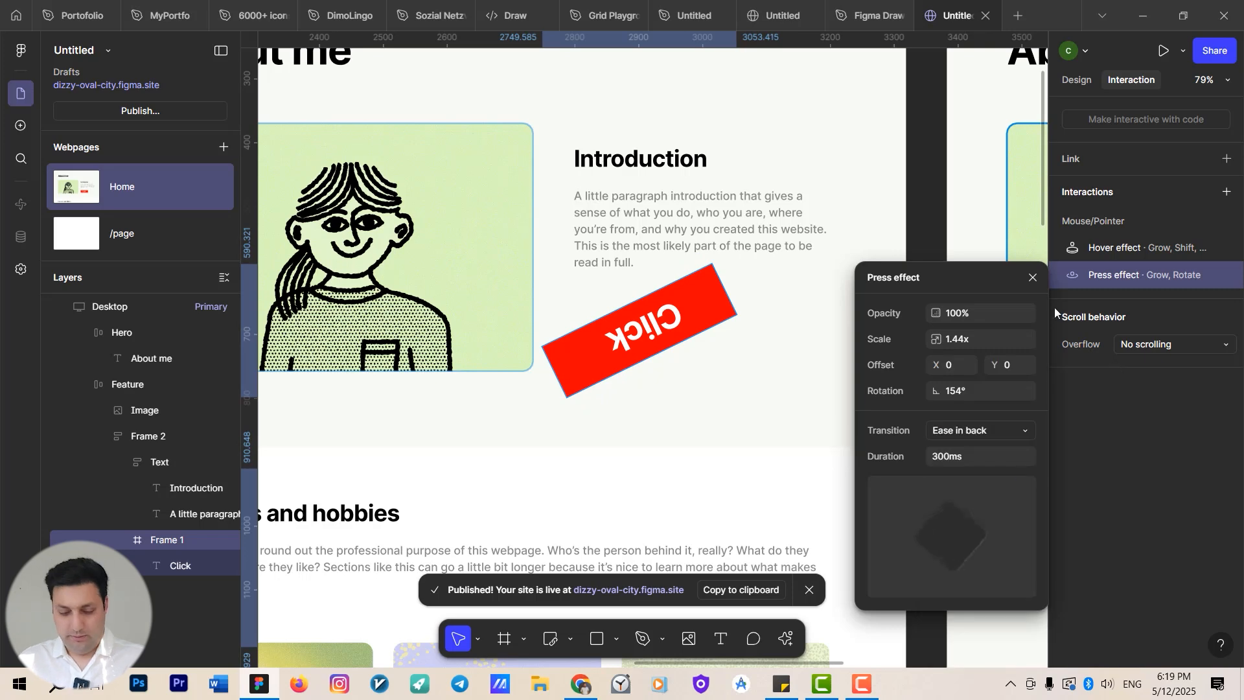
click(1033, 277)
Preview the page and test the Click button's hover and press effects.
scroll(801, 356, up, 1)
scroll(801, 356, down, 4)
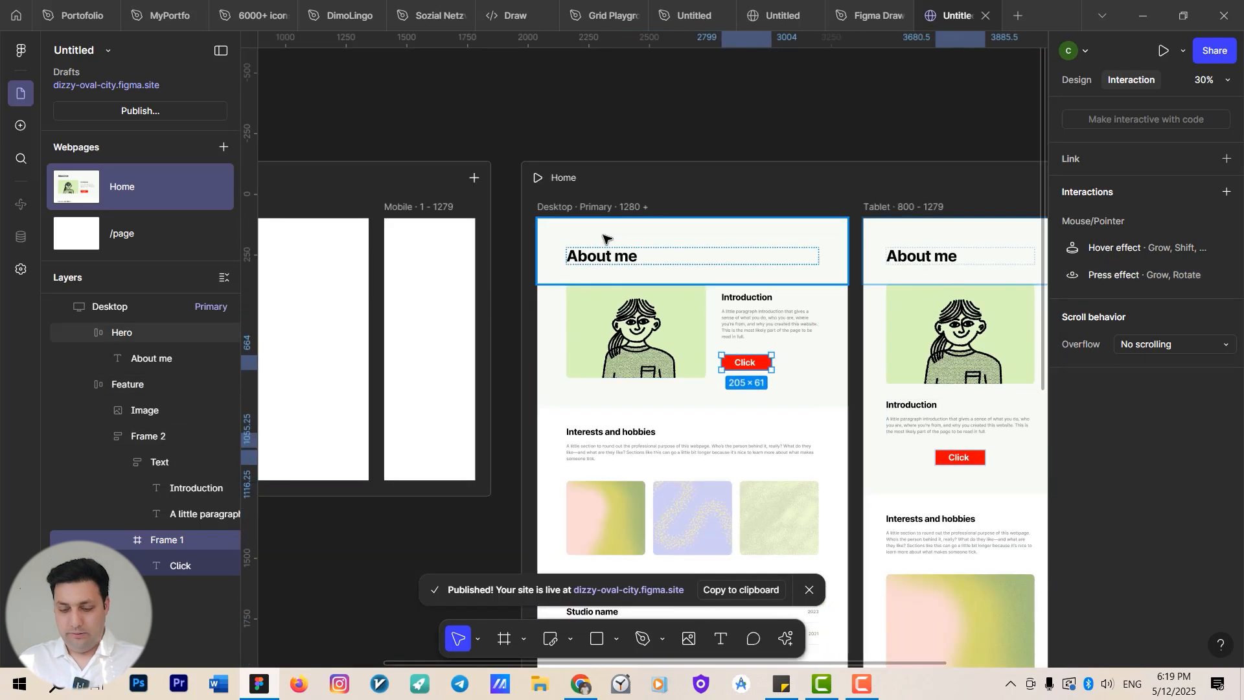
click(607, 210)
key(shift+space)
scroll(744, 430, down, 4)
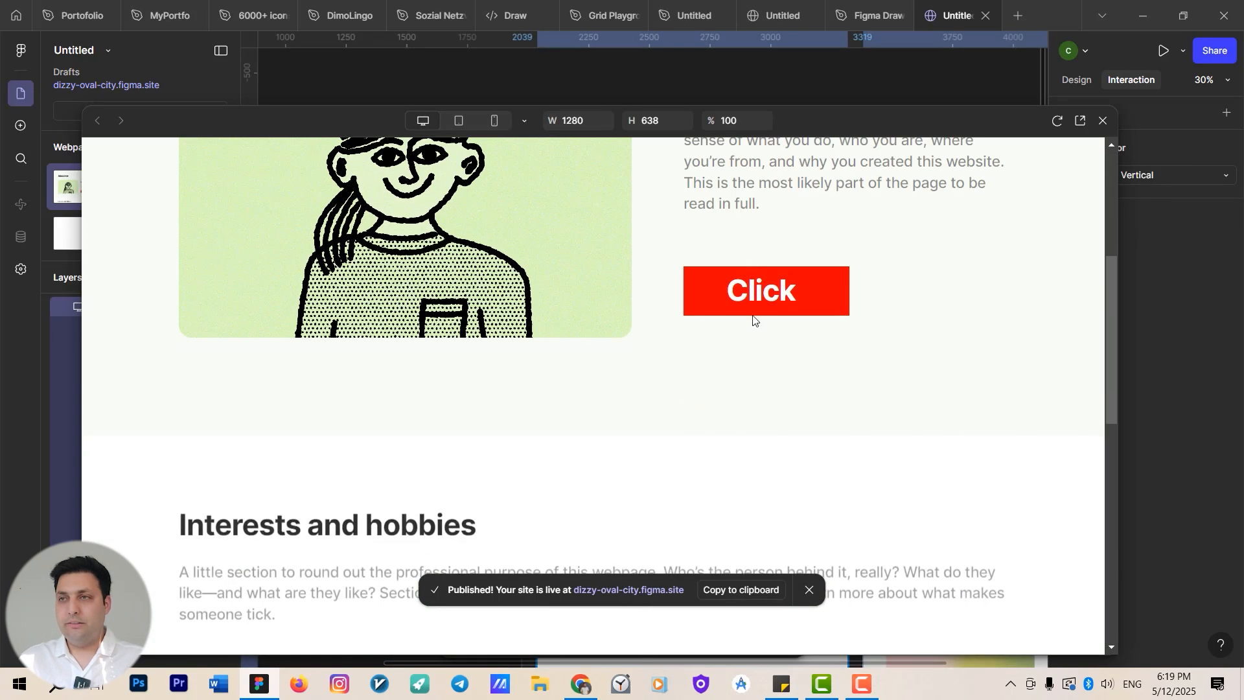
click(792, 316)
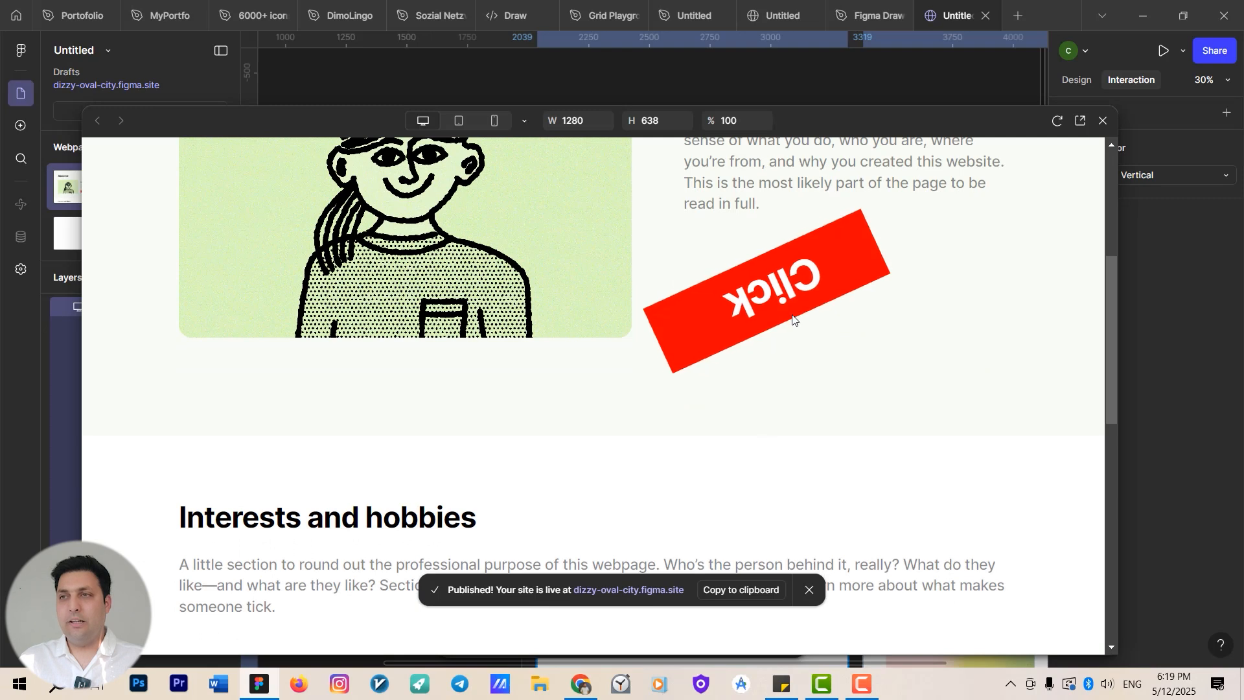
click(803, 294)
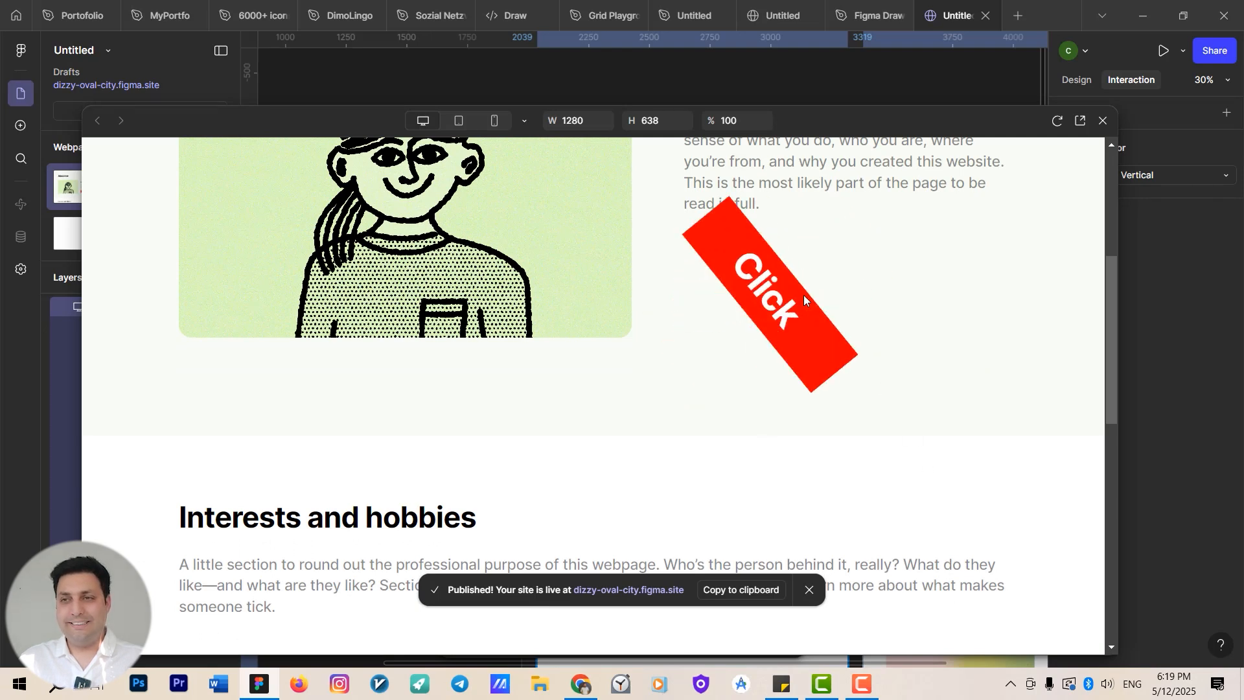
click(809, 587)
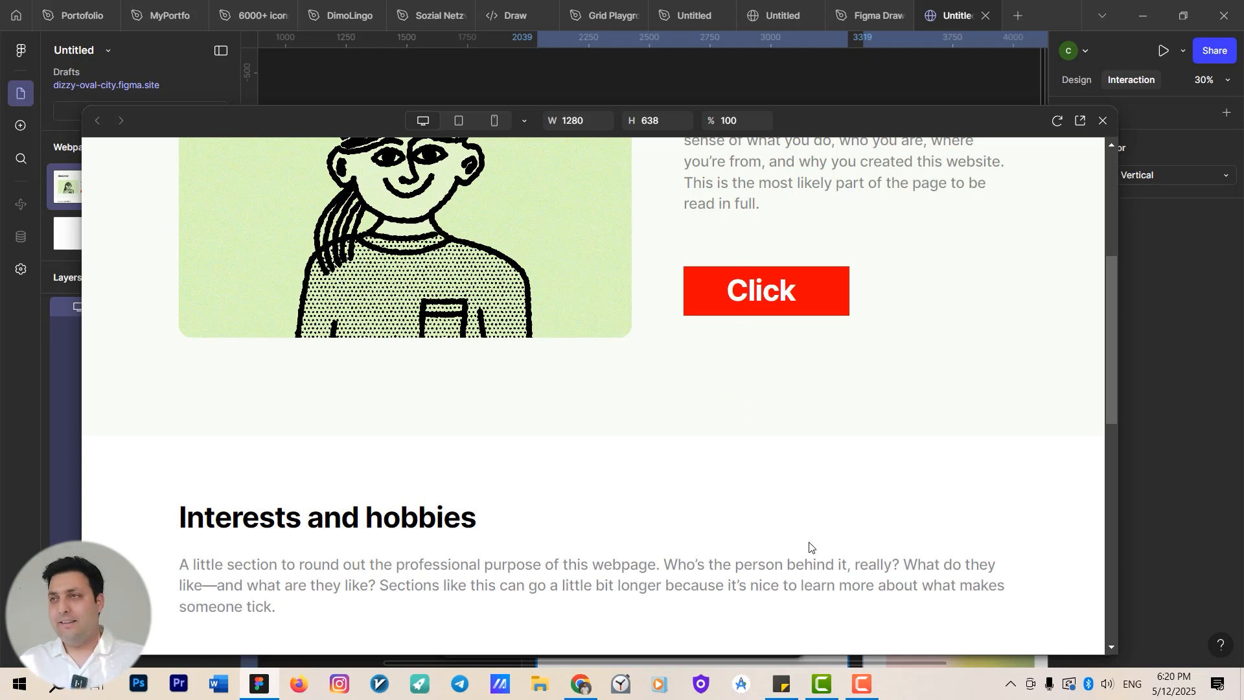
click(1102, 123)
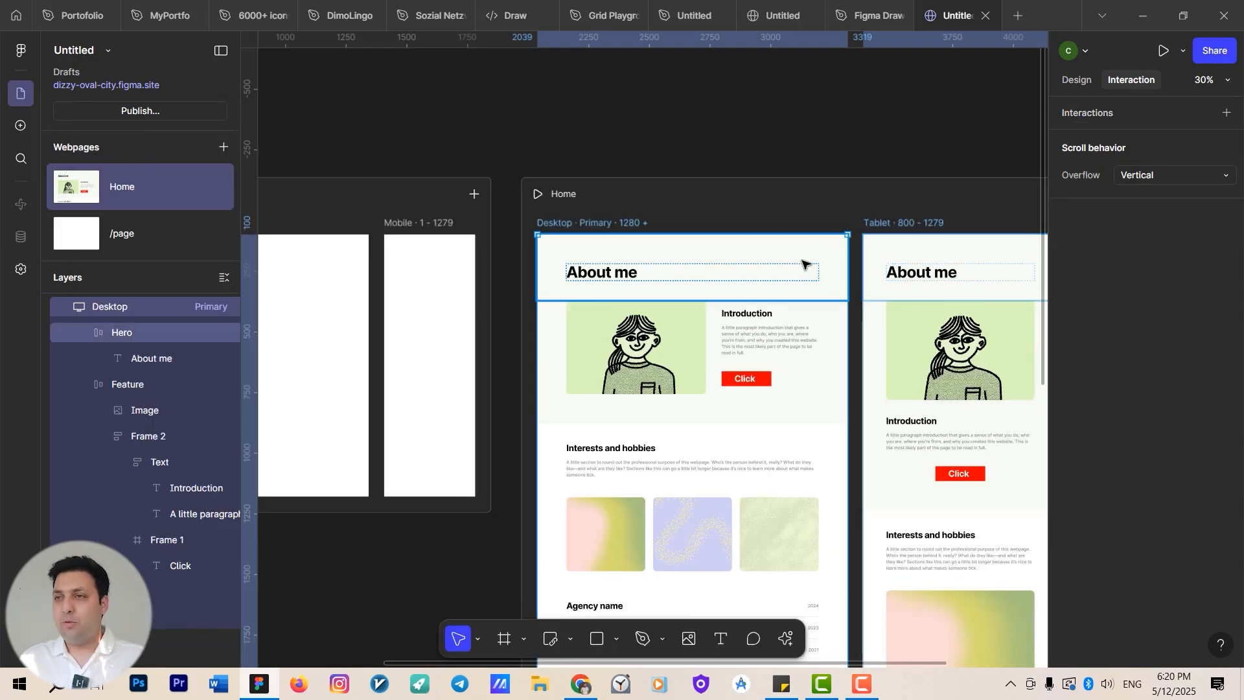
scroll(778, 292, up, 5)
drag(741, 403, 750, 288)
double_click(716, 241)
click(715, 289)
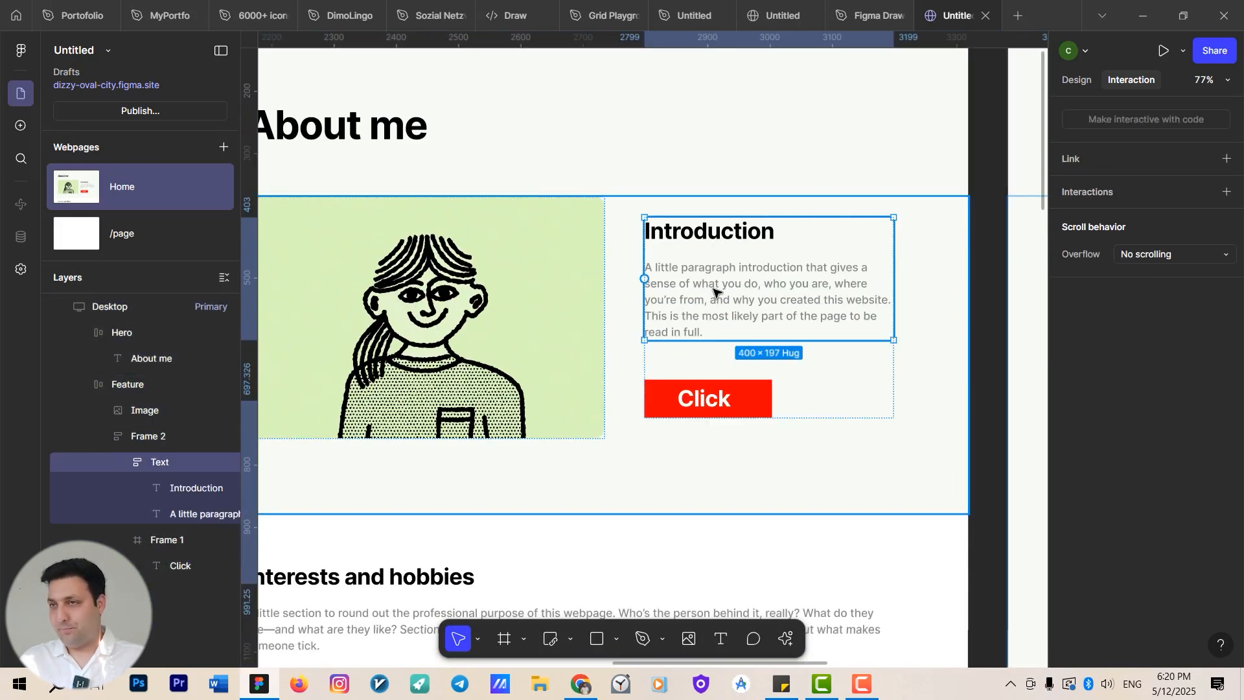
click(719, 290)
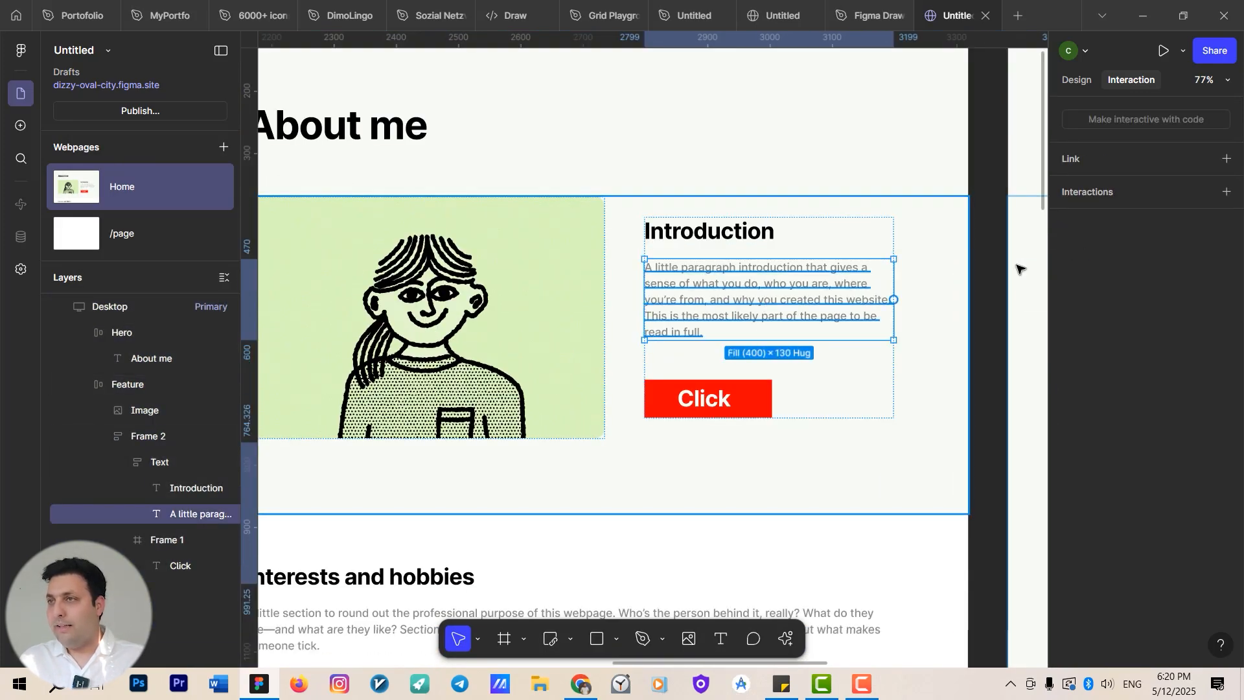
click(1226, 192)
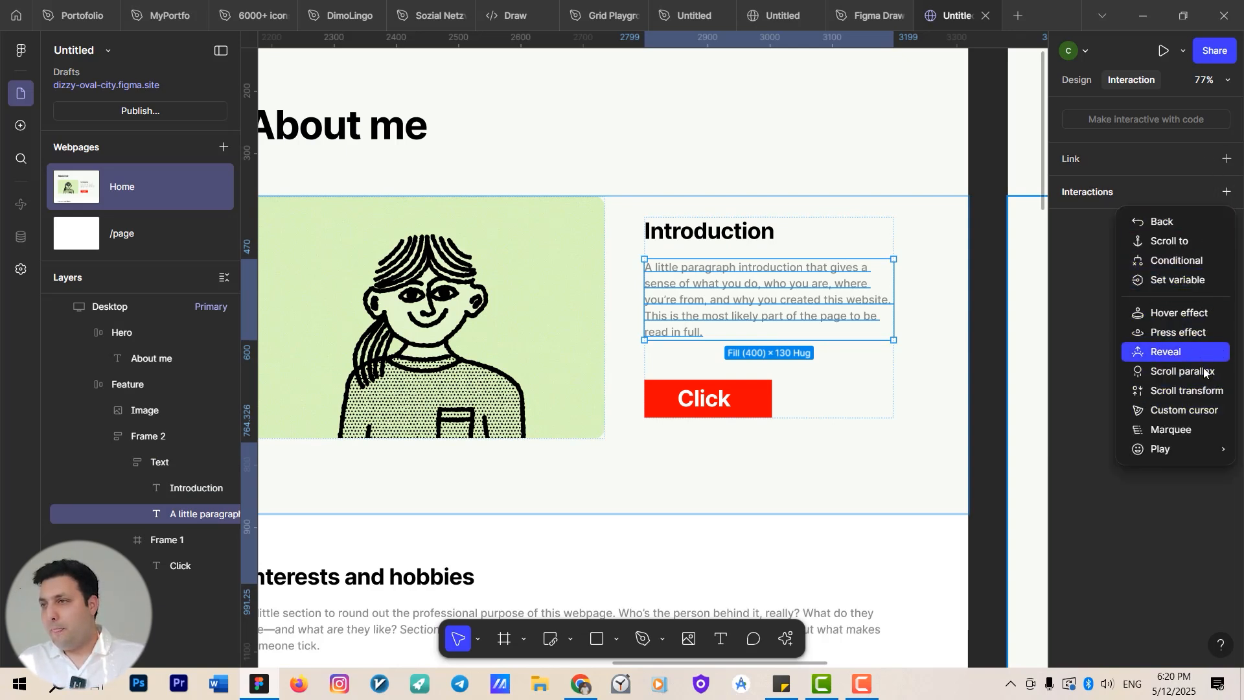
mouse_move(1197, 451)
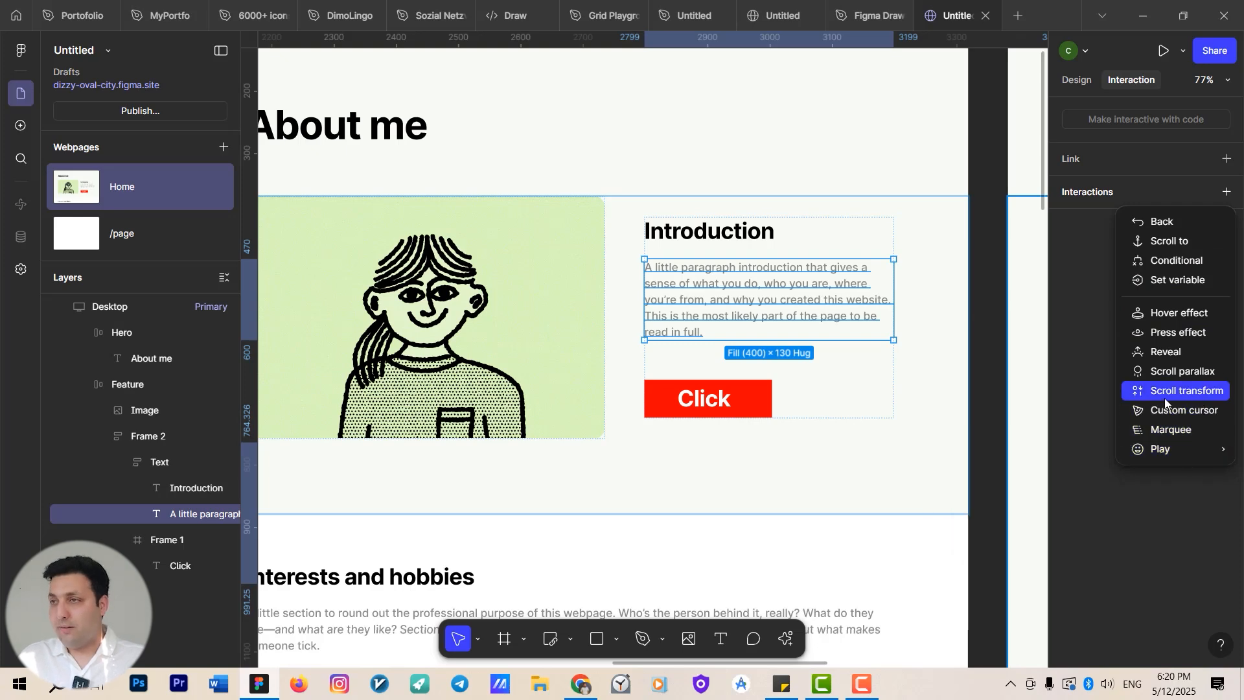
Try adding a custom cursor with a Center hotspot to the Click button, then remove it.
click(711, 387)
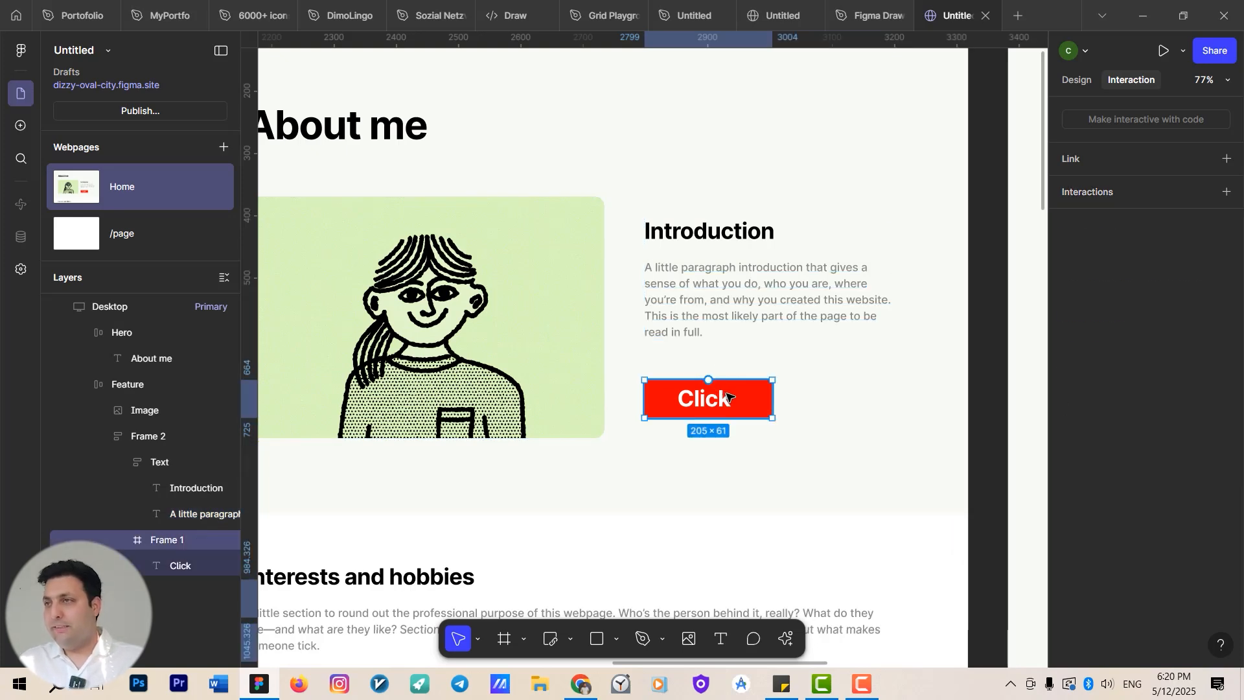
click(1226, 191)
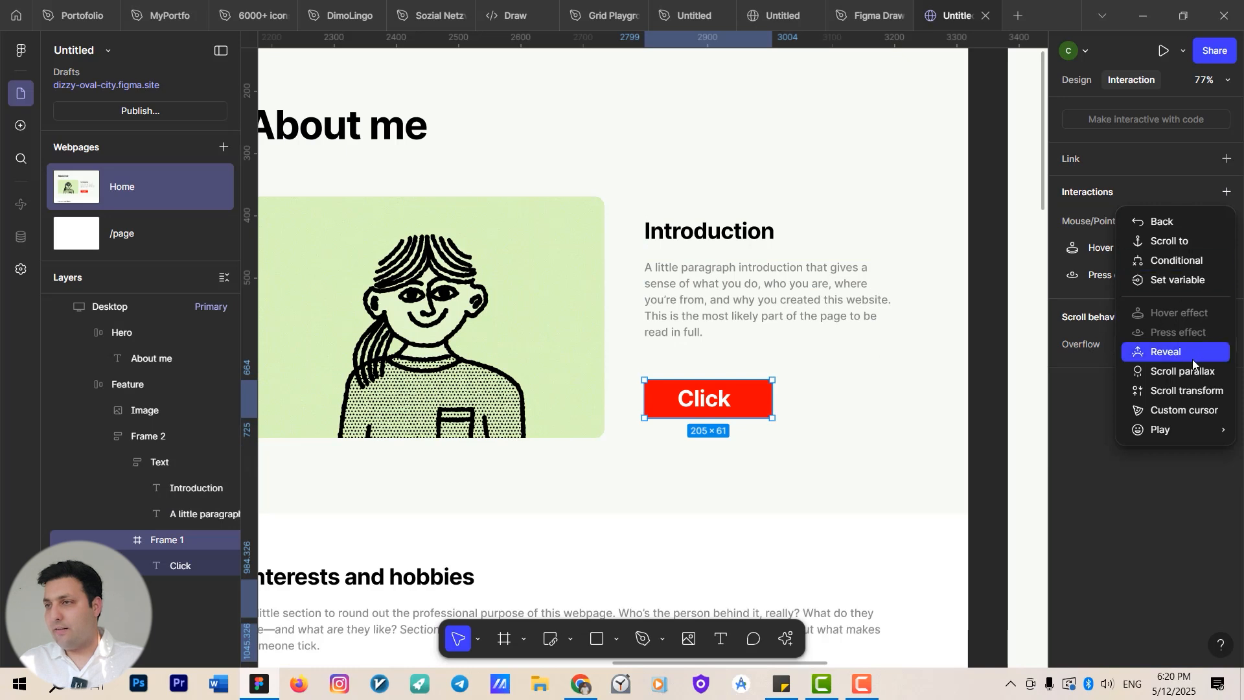
click(1196, 411)
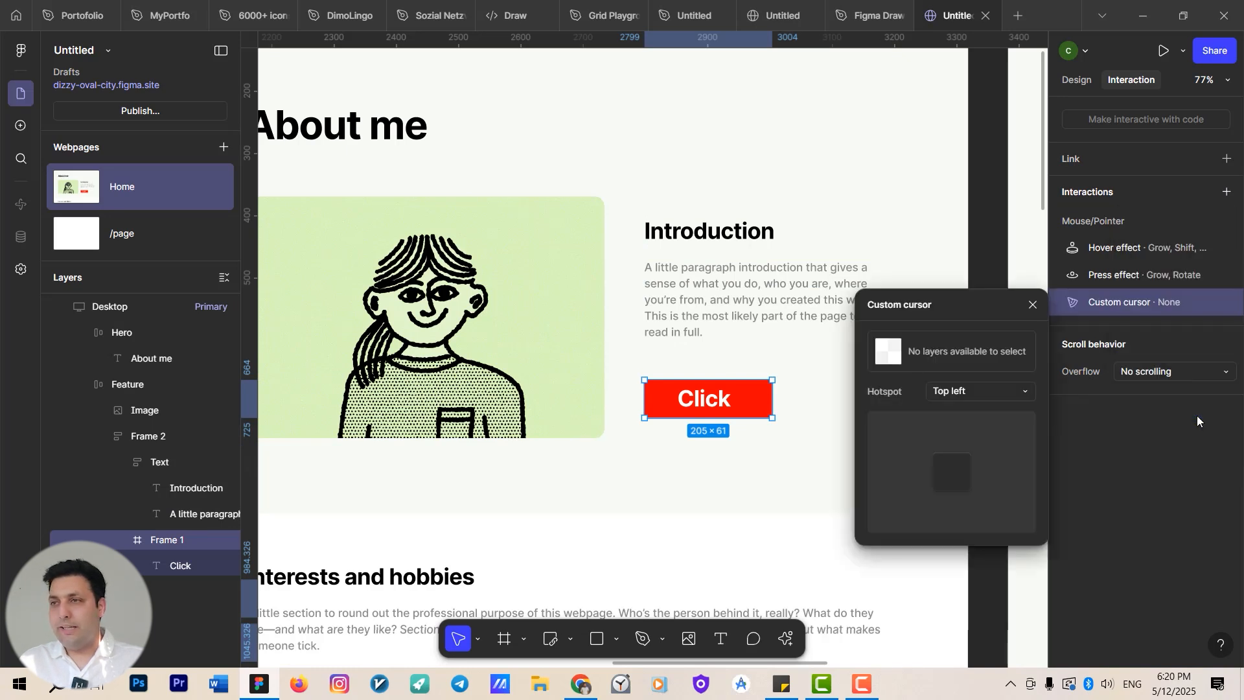
click(971, 397)
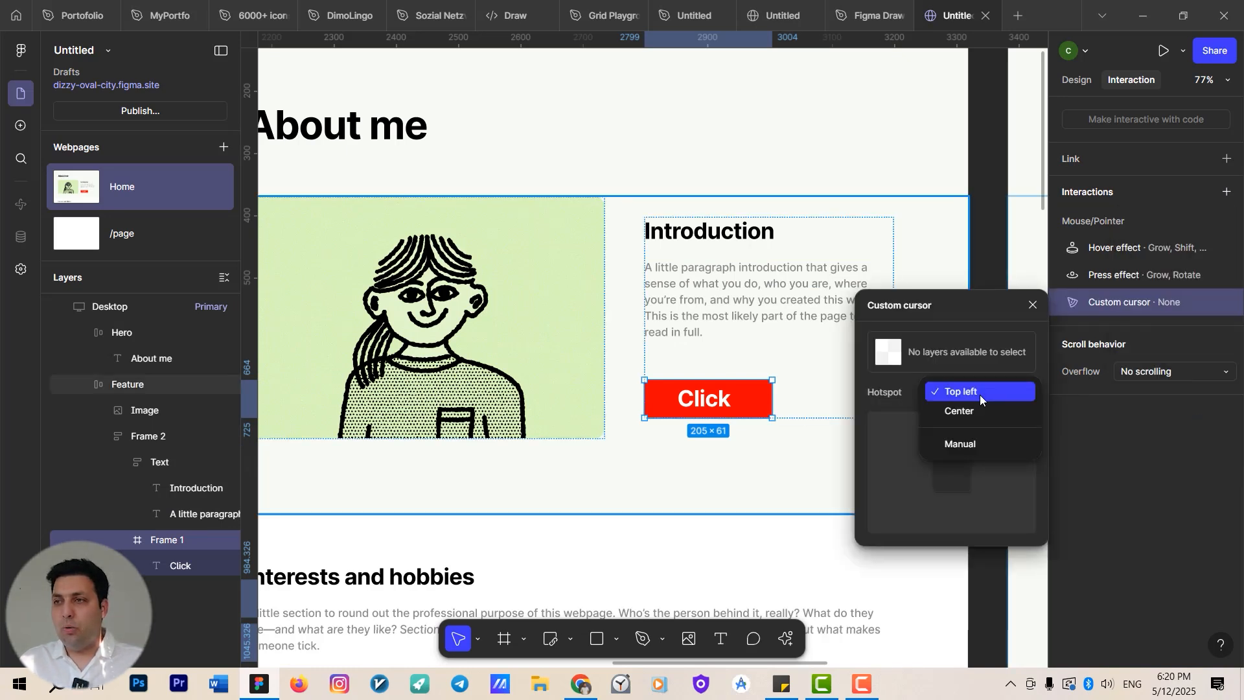
click(974, 414)
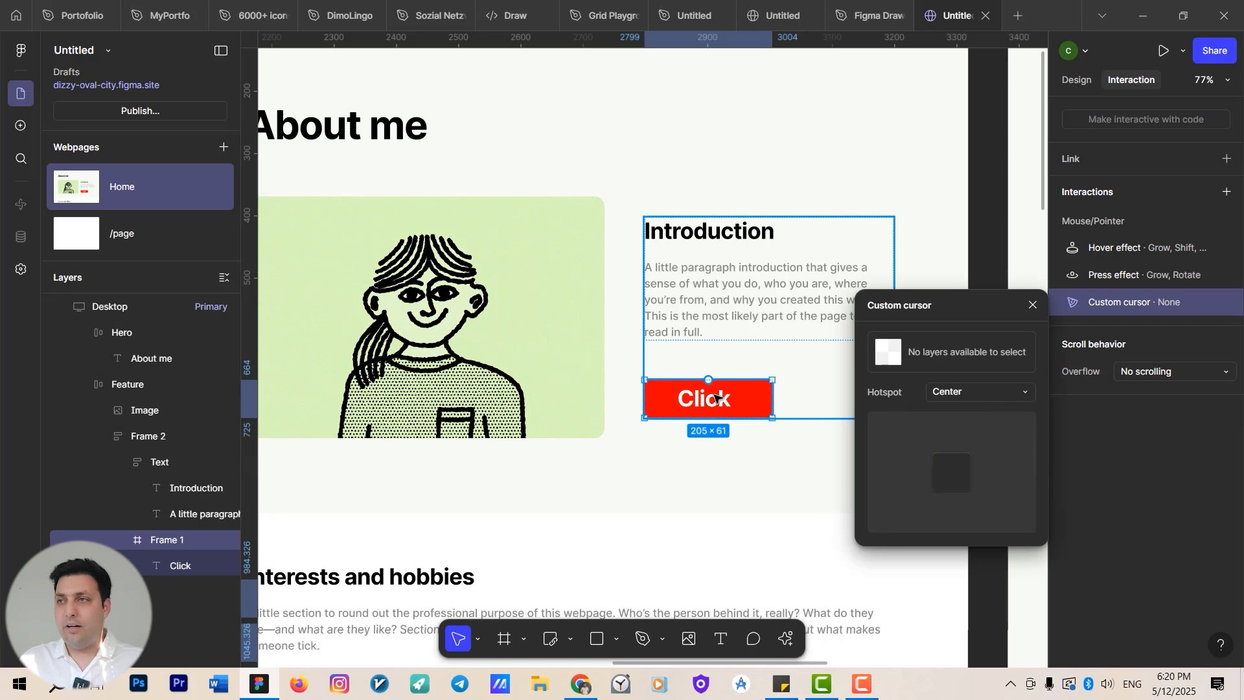
click(1032, 305)
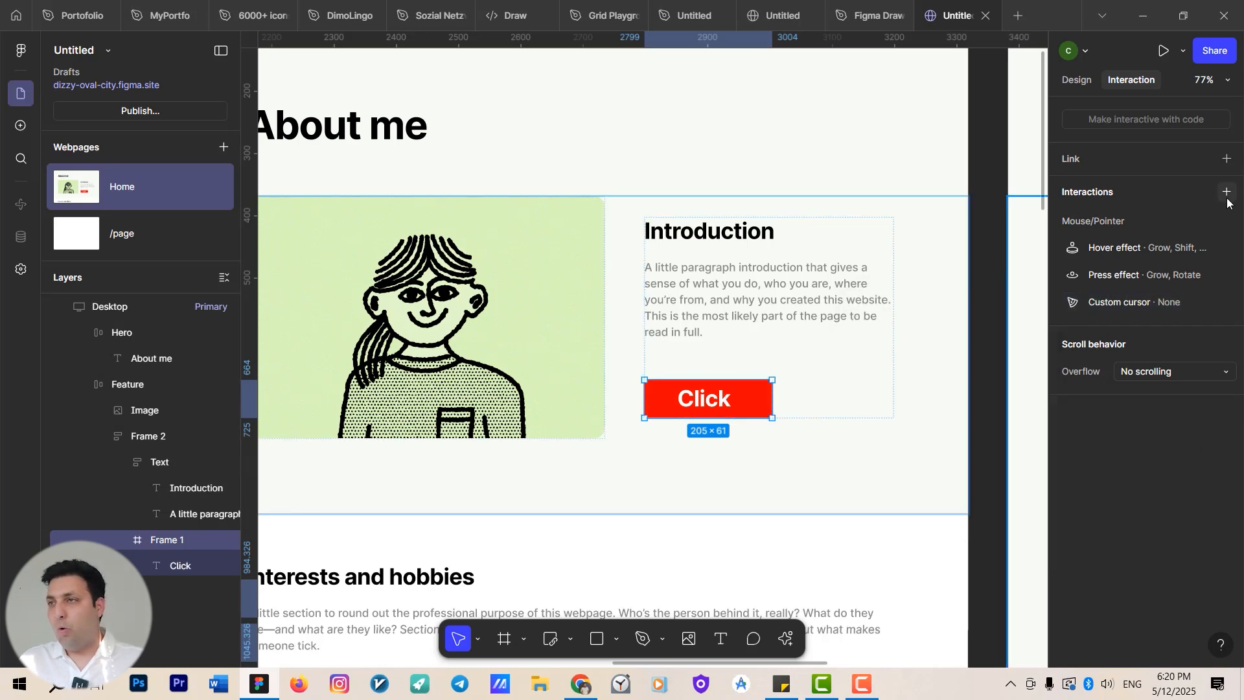
click(1226, 301)
Try a Typewriter play effect on the introduction paragraph, then remove it.
click(1226, 192)
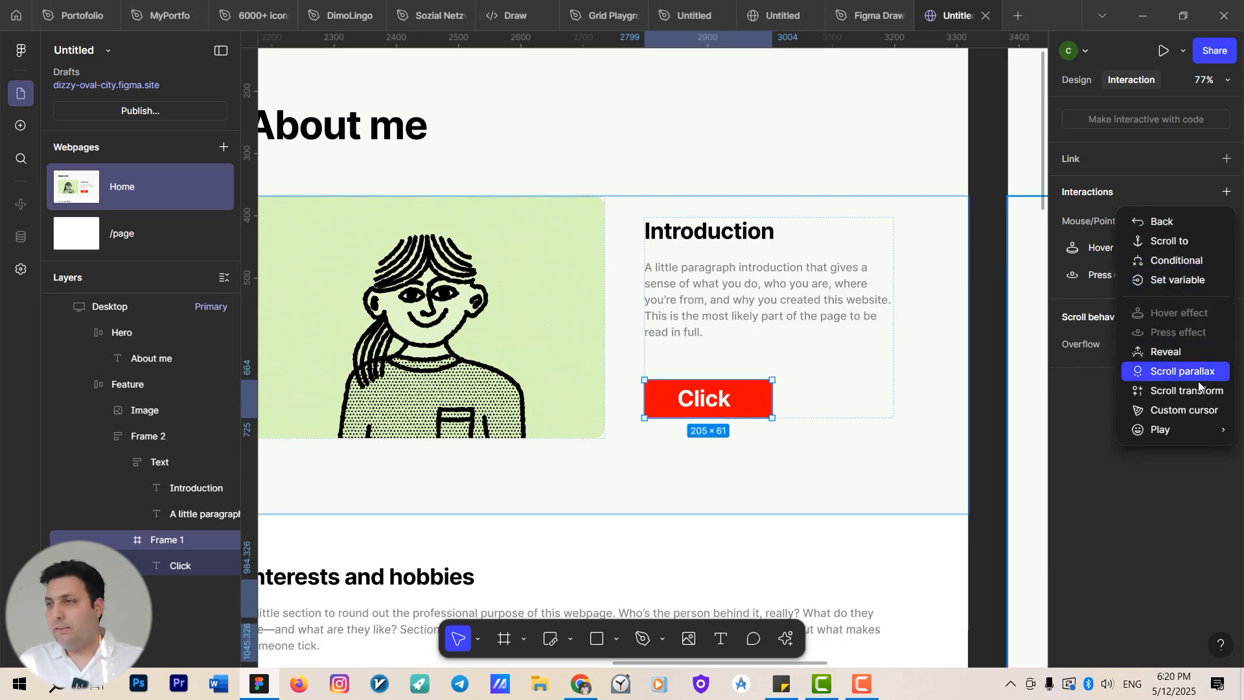
click(728, 290)
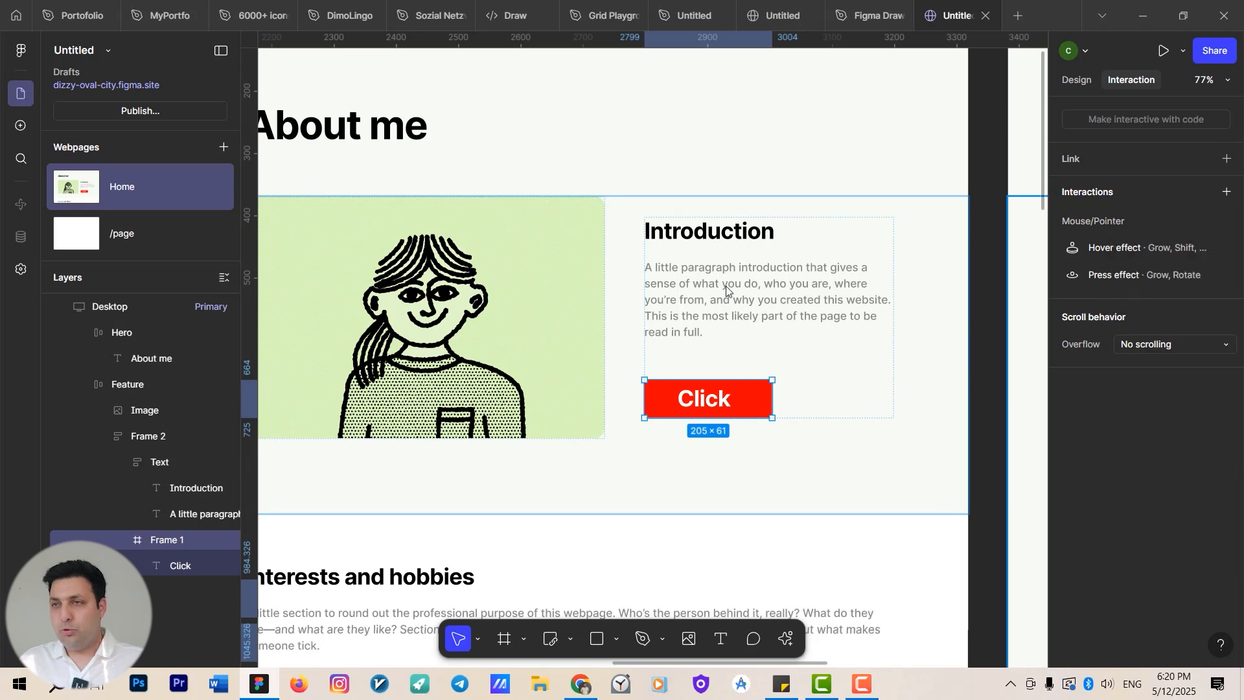
double_click(727, 289)
click(1225, 193)
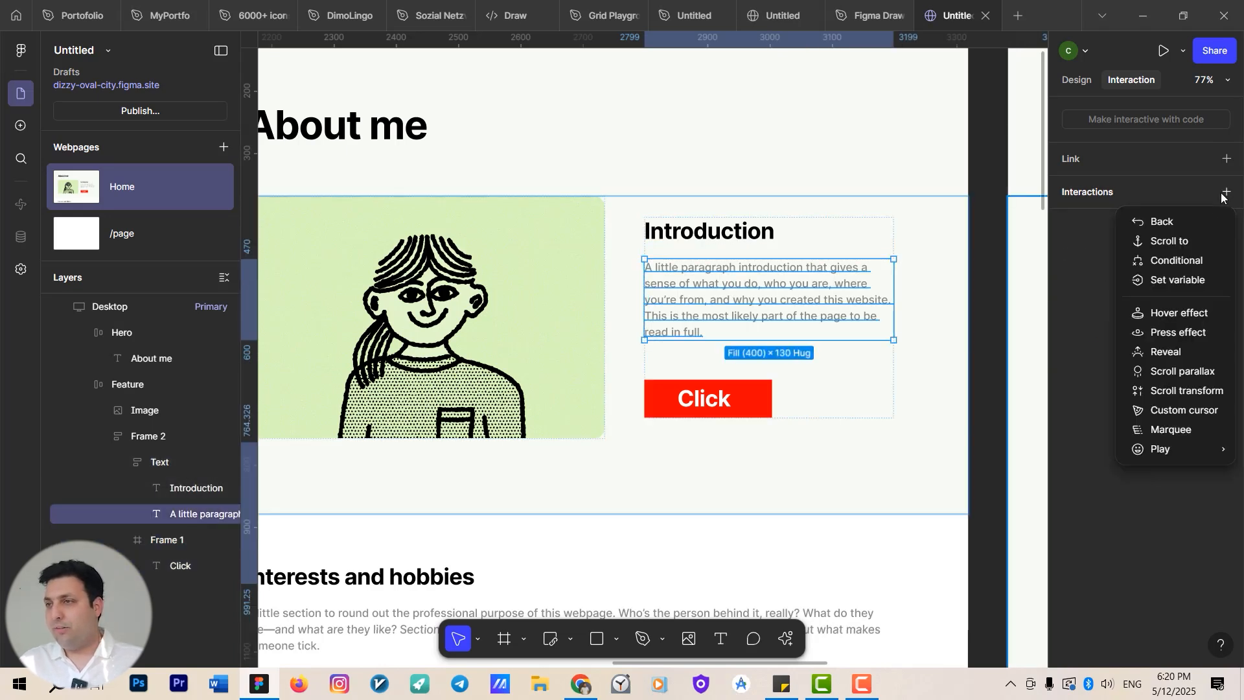
mouse_move(1182, 449)
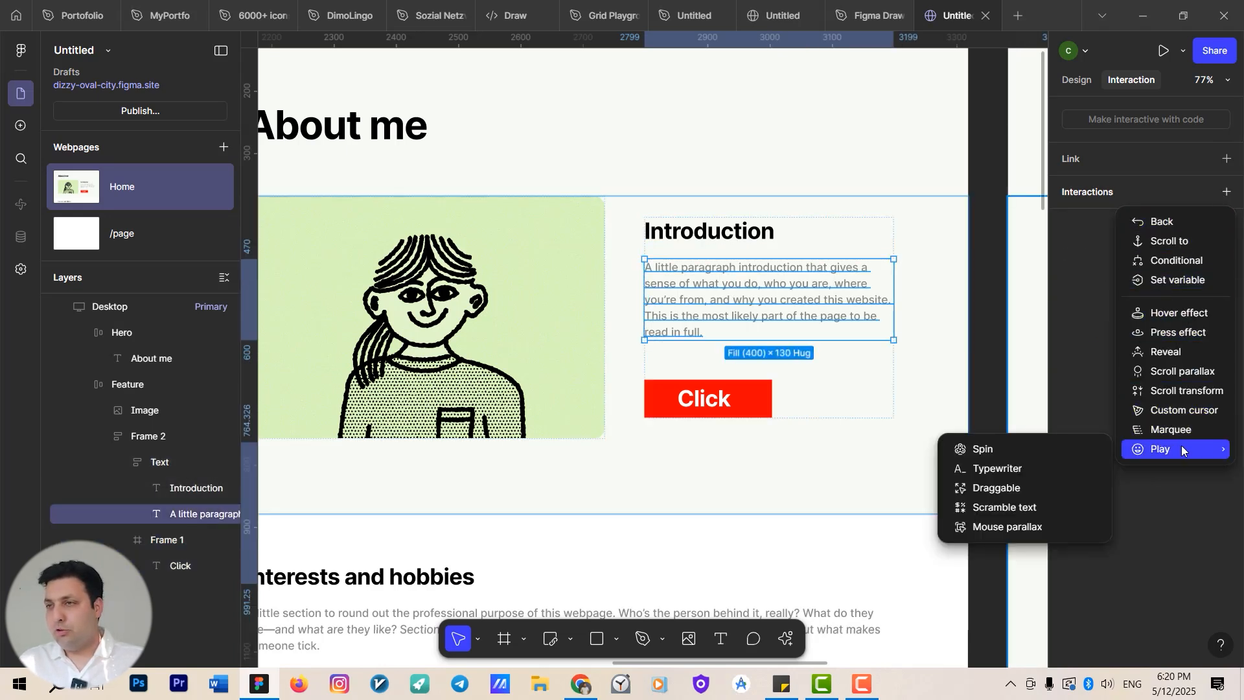
click(1015, 471)
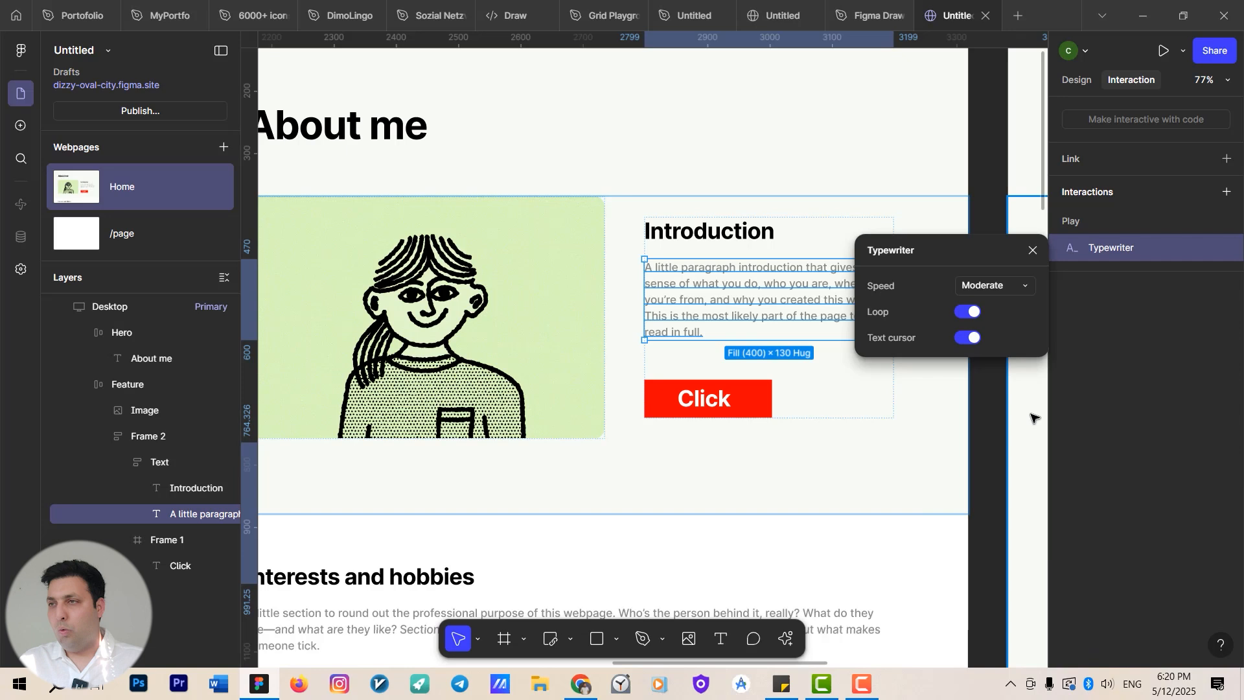
click(1032, 251)
click(1225, 249)
Add a Scramble text play effect to the introduction paragraph, revealing by word at Quick speed.
click(1225, 192)
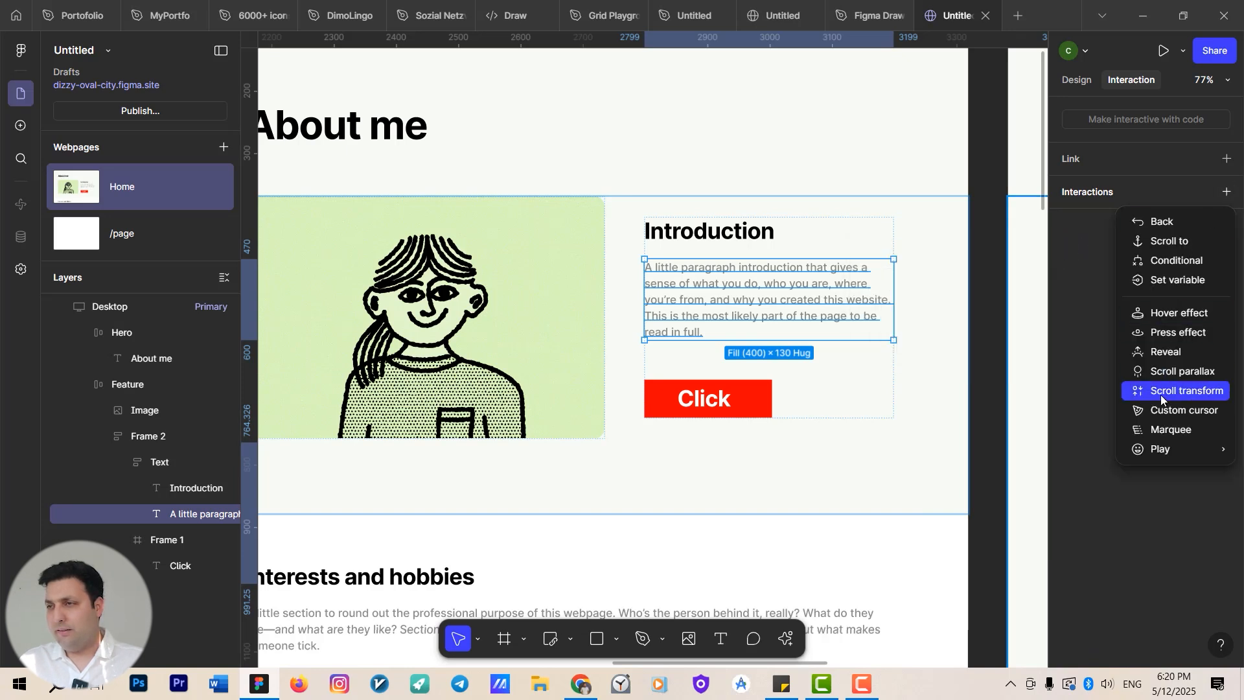
mouse_move(1163, 450)
click(1043, 506)
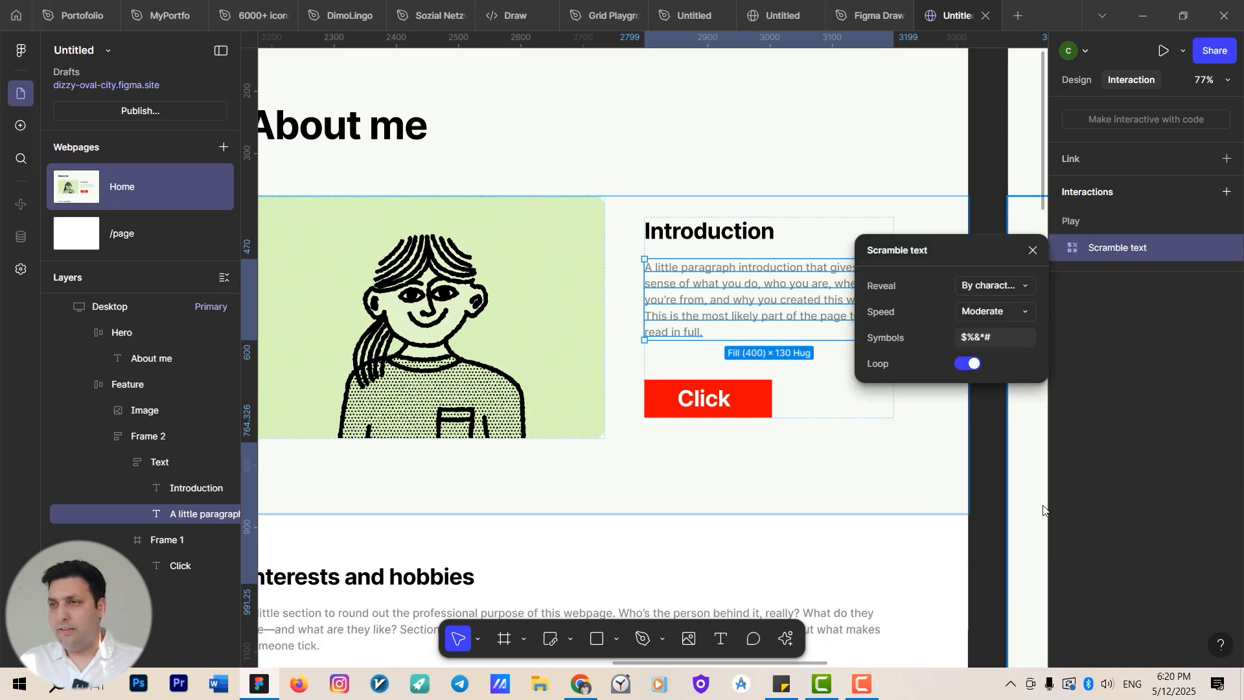
click(1021, 285)
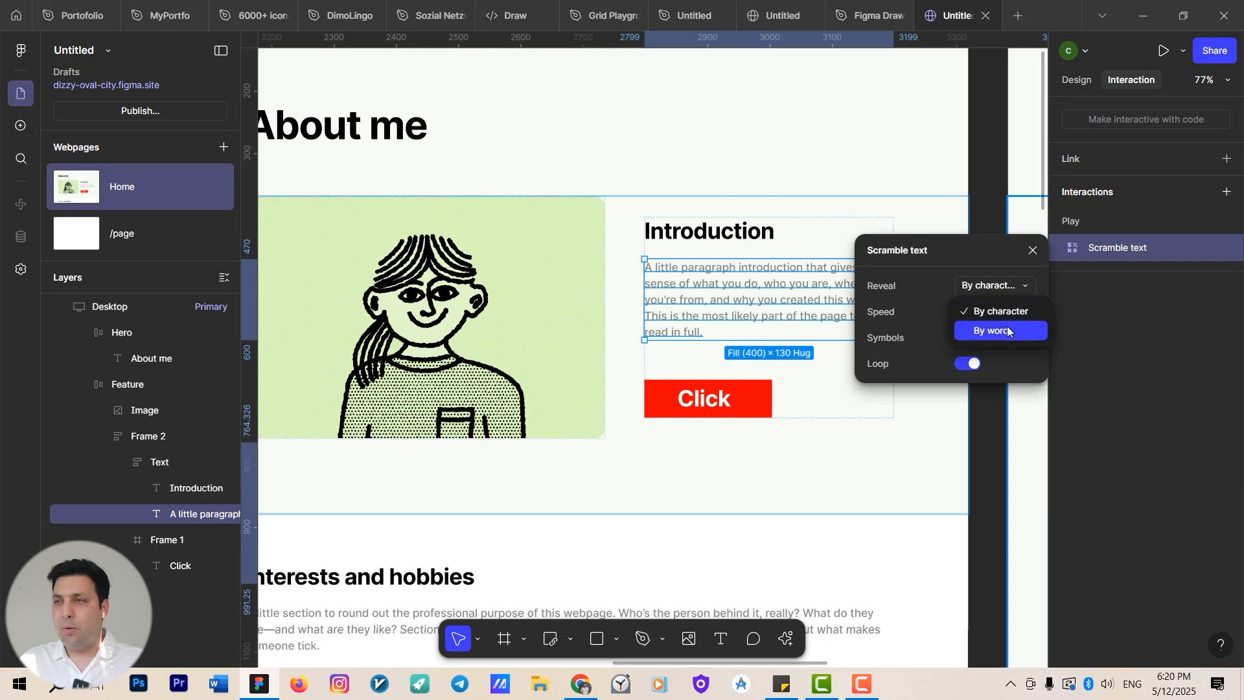
click(1007, 331)
click(1008, 311)
click(1010, 290)
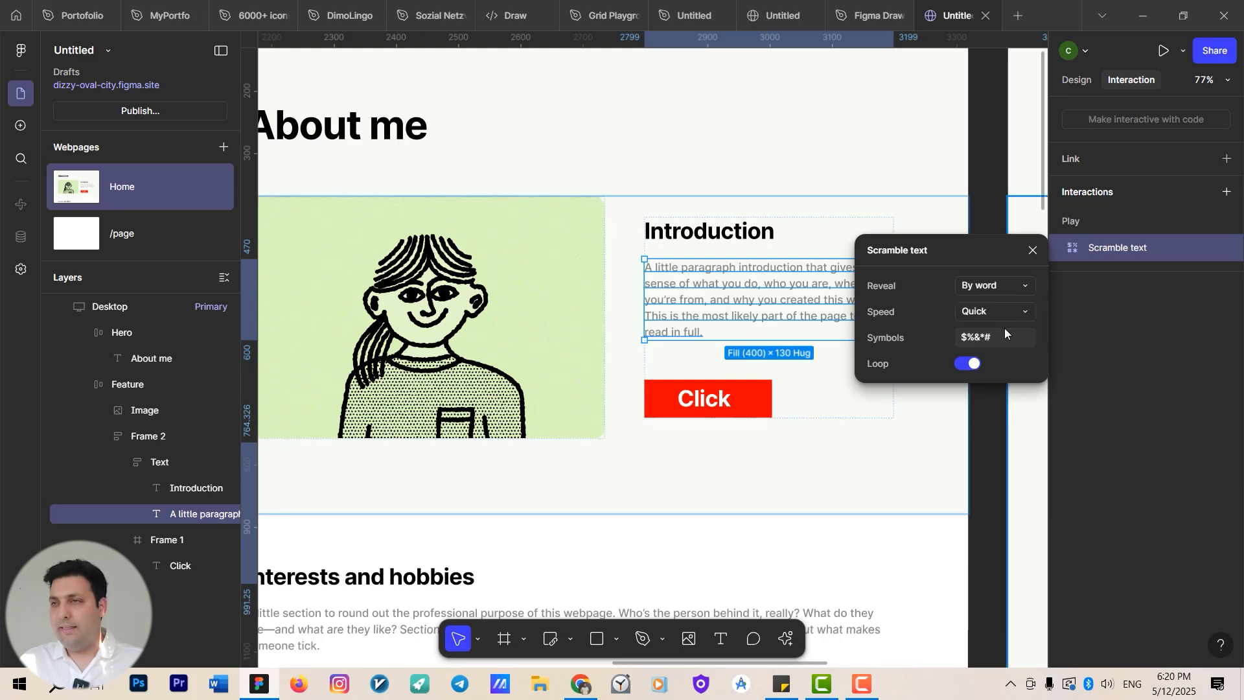
click(1004, 337)
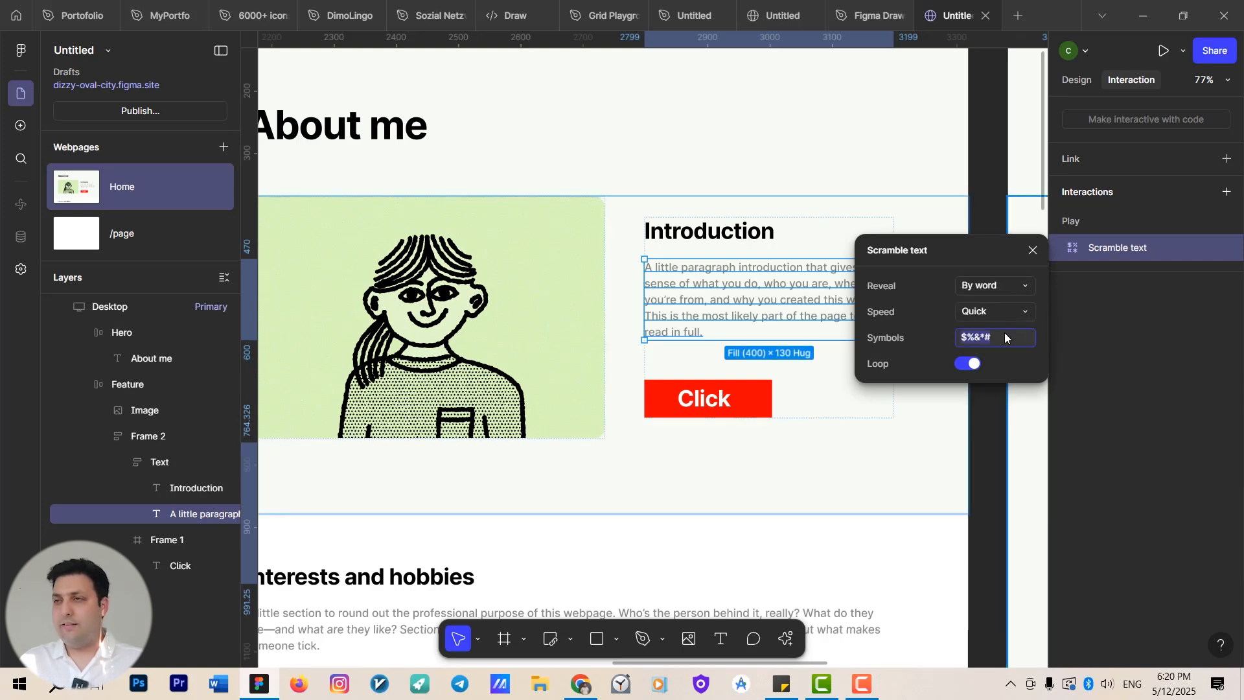
click(1036, 252)
Preview the Desktop page and watch the paragraph's scramble text effect.
scroll(736, 275, down, 3)
scroll(799, 386, up, 2)
scroll(562, 144, down, 5)
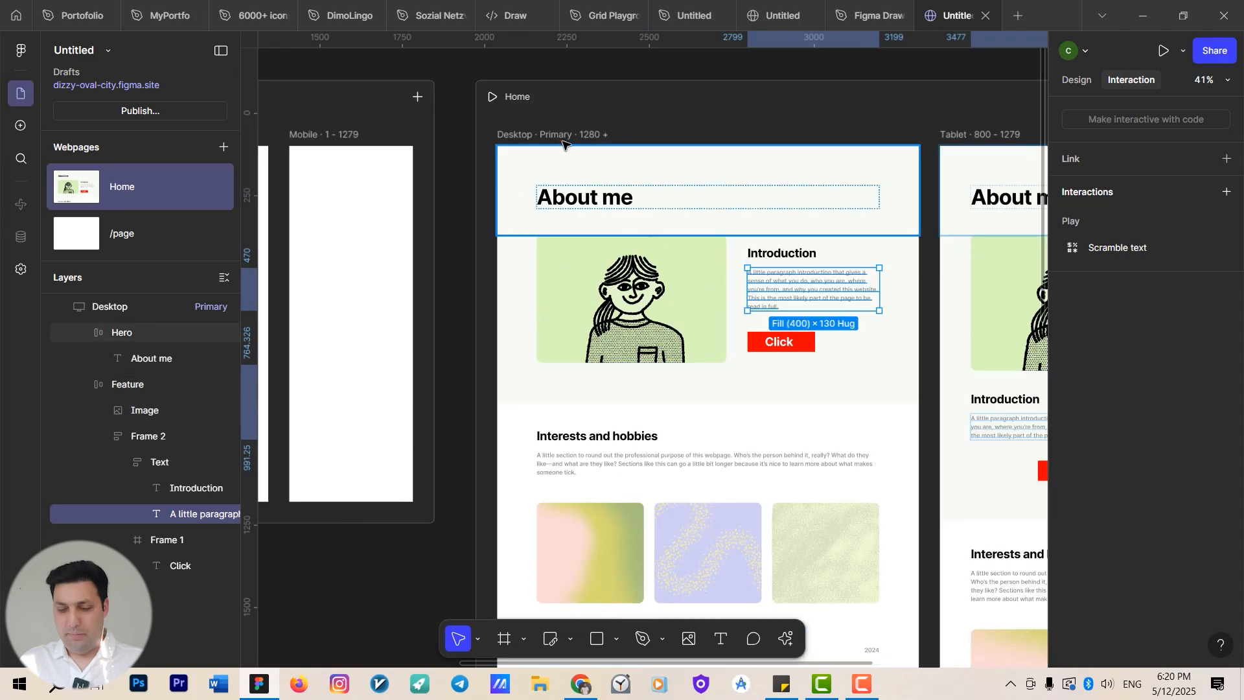
click(559, 136)
key(shift+space)
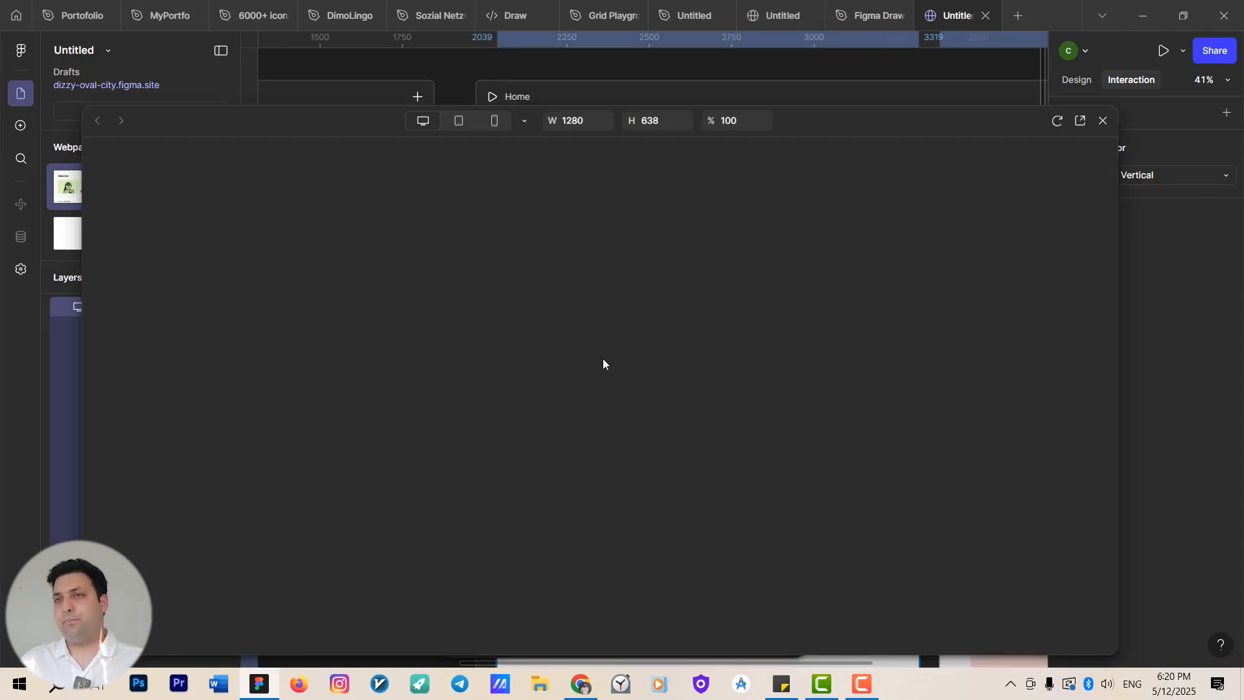
drag(841, 127, 832, 84)
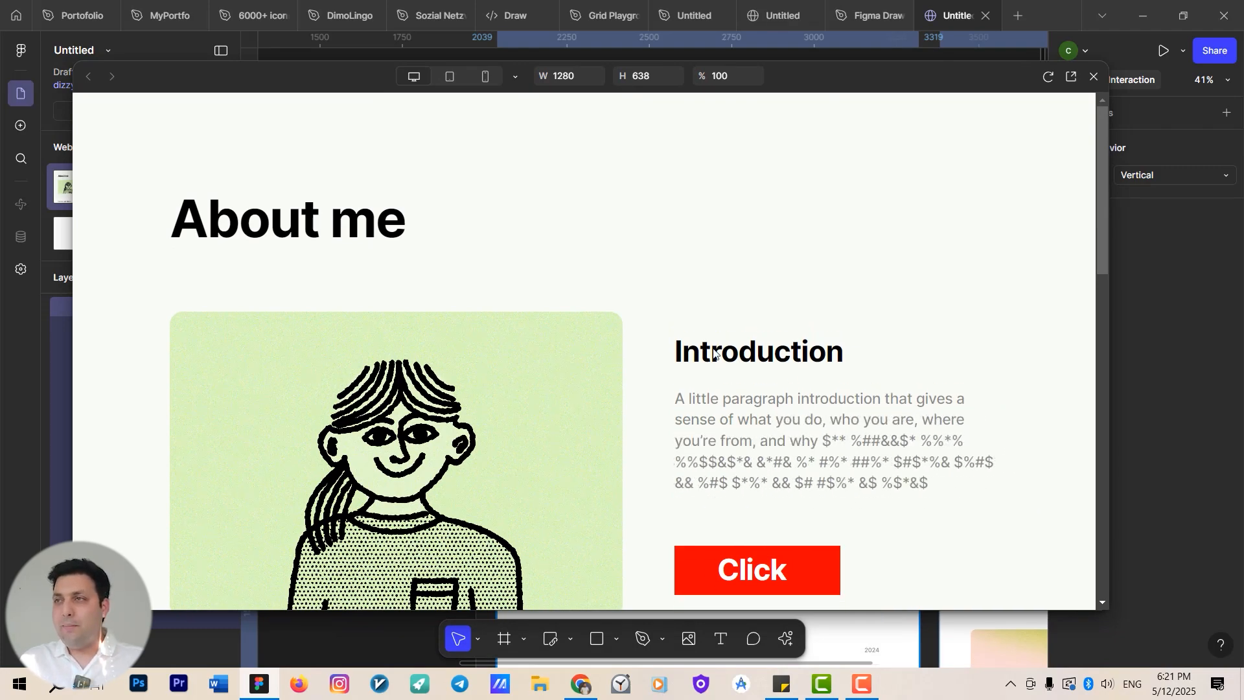
click(1094, 76)
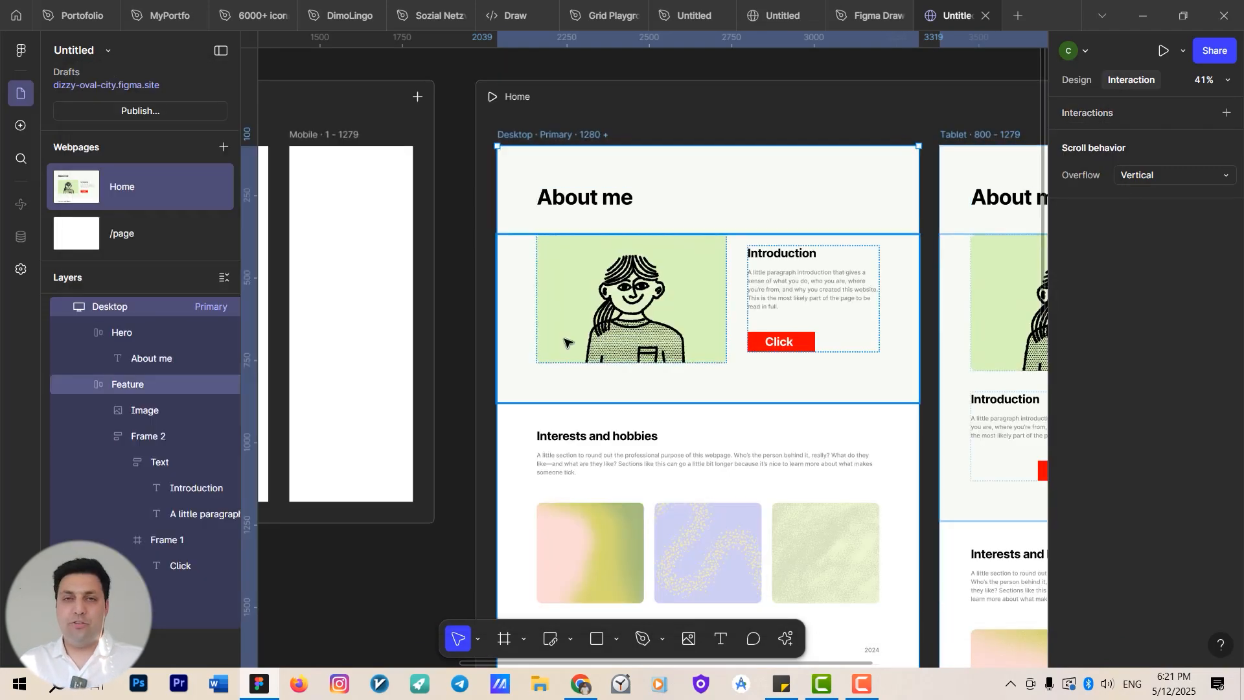
Select the Click button to review its interactions.
scroll(776, 359, up, 4)
click(713, 289)
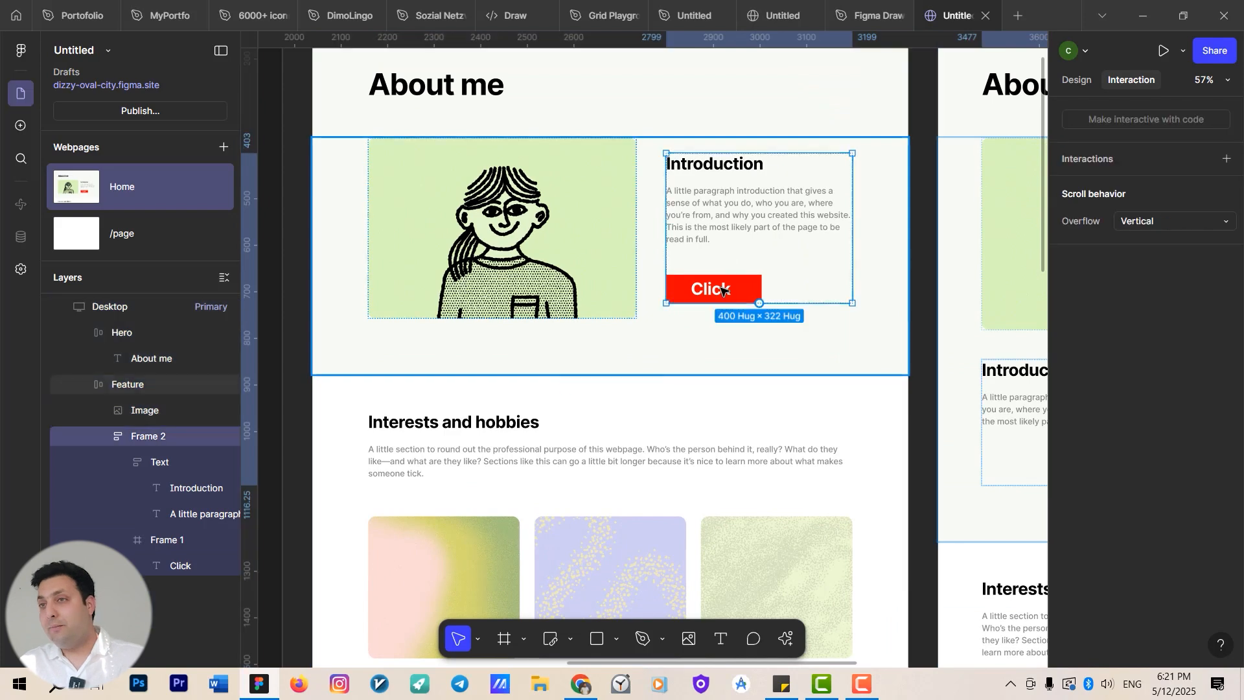
click(753, 289)
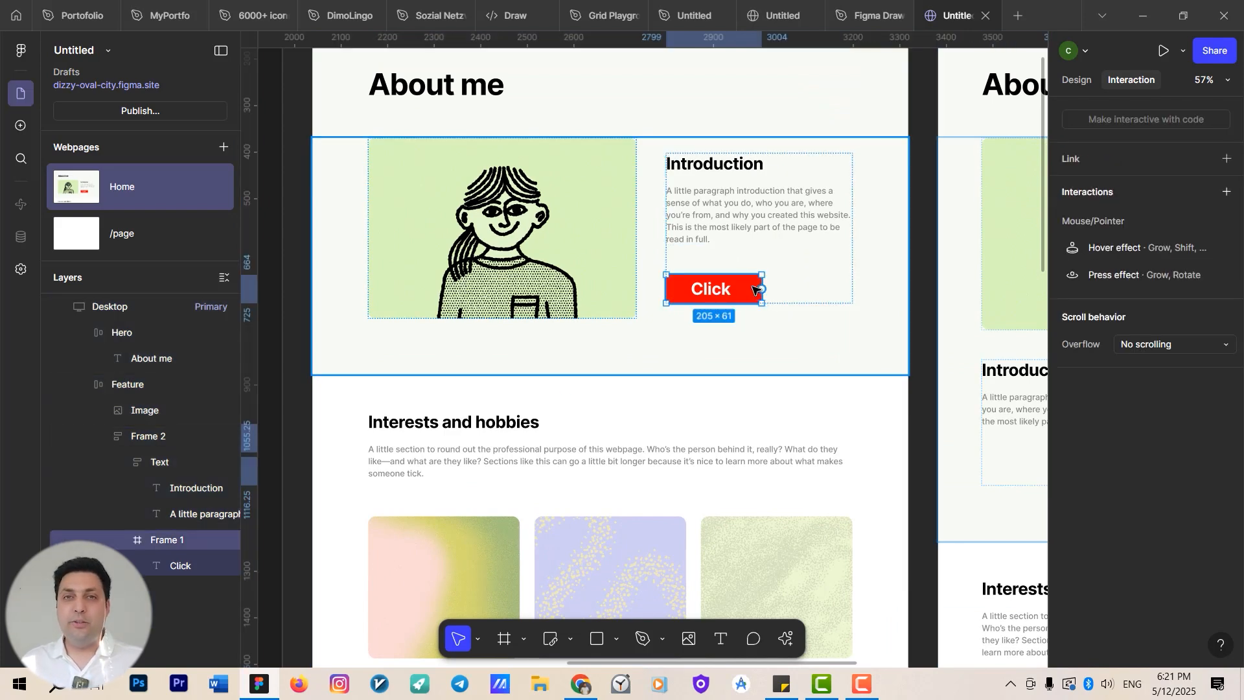
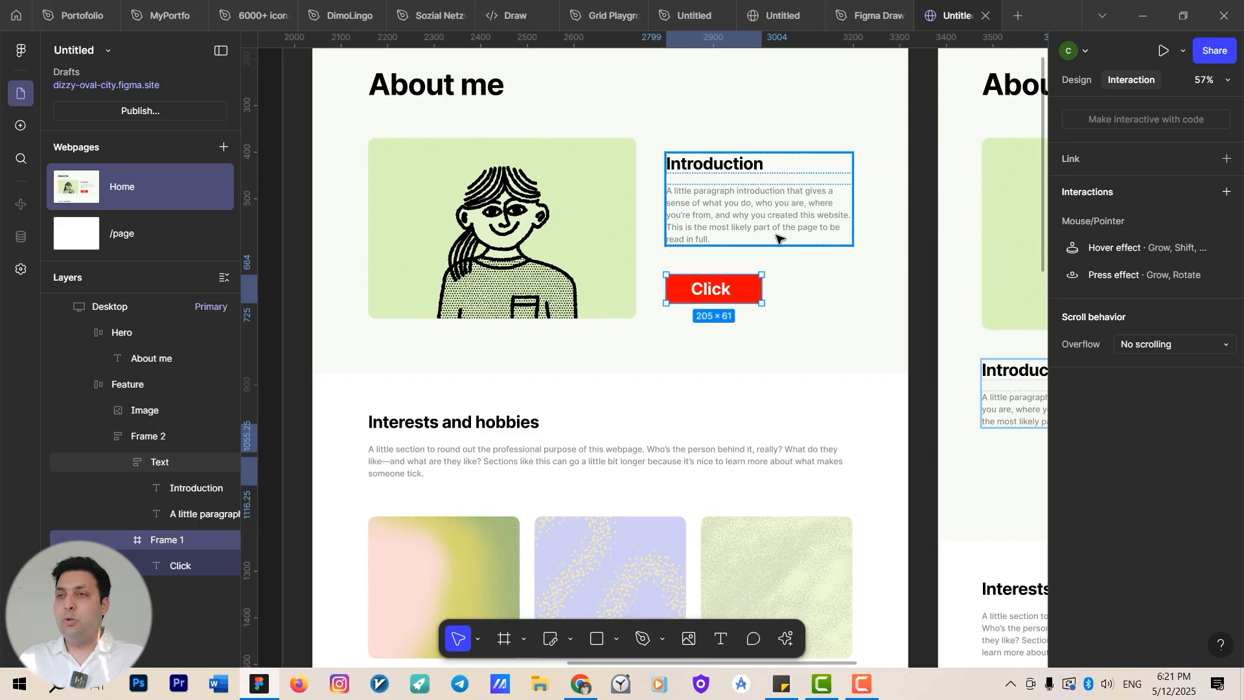
Add a Spin play effect to the Click button, triggered on click, clockwise at Moderate speed.
scroll(755, 246, down, 2)
scroll(731, 269, up, 2)
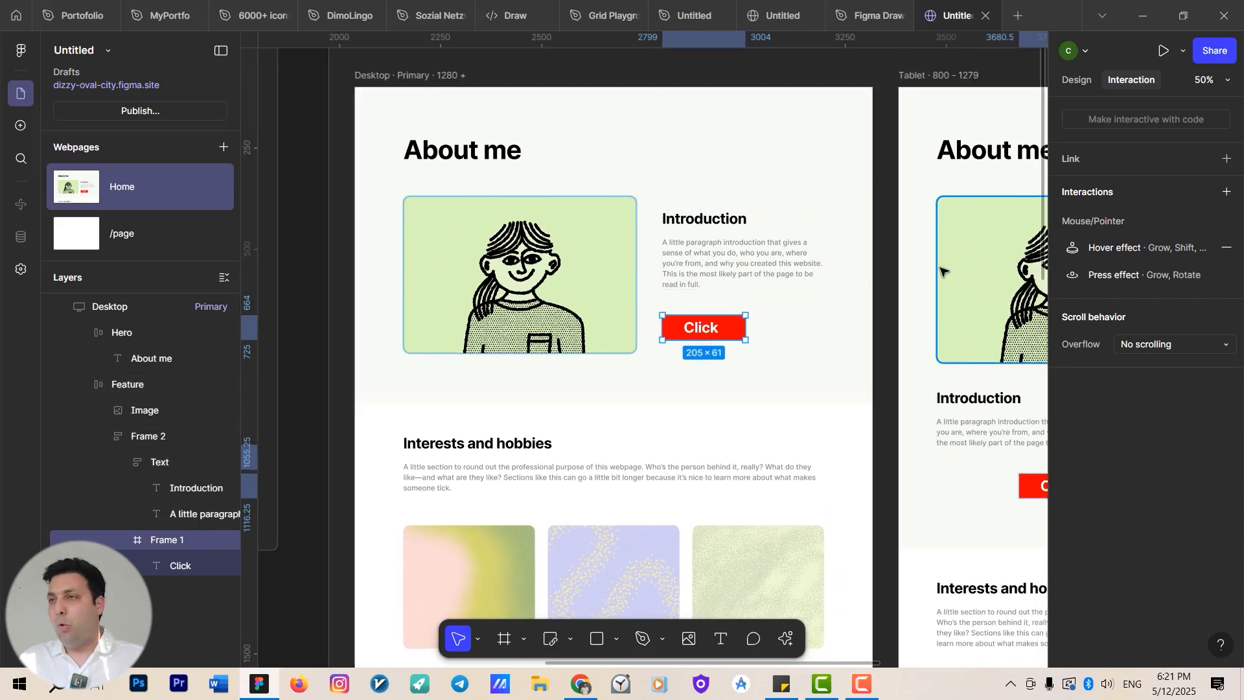
click(1226, 193)
mouse_move(1190, 438)
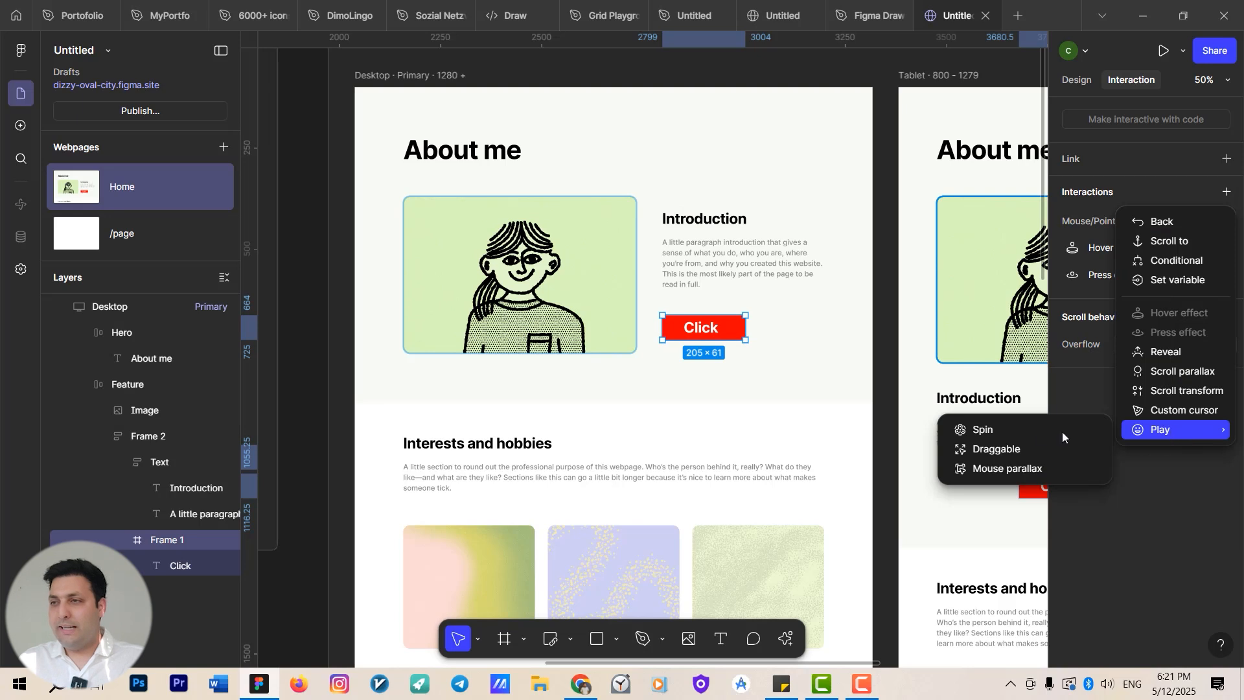
click(992, 430)
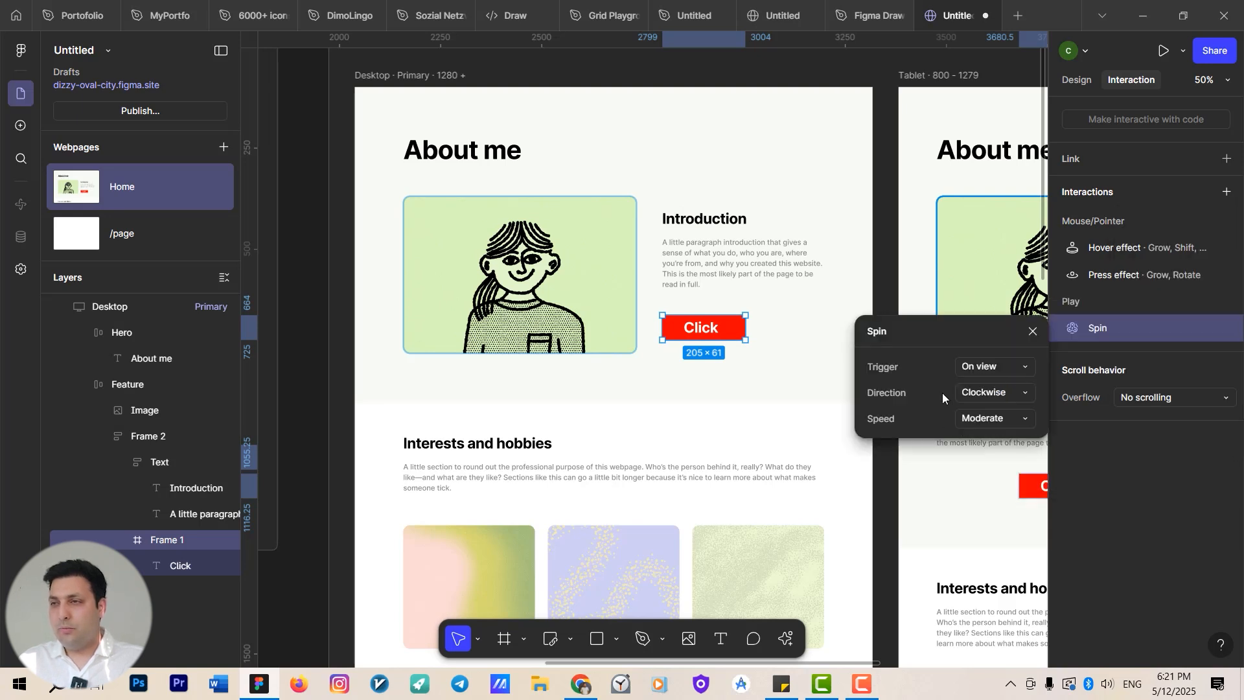
click(1004, 367)
click(1005, 406)
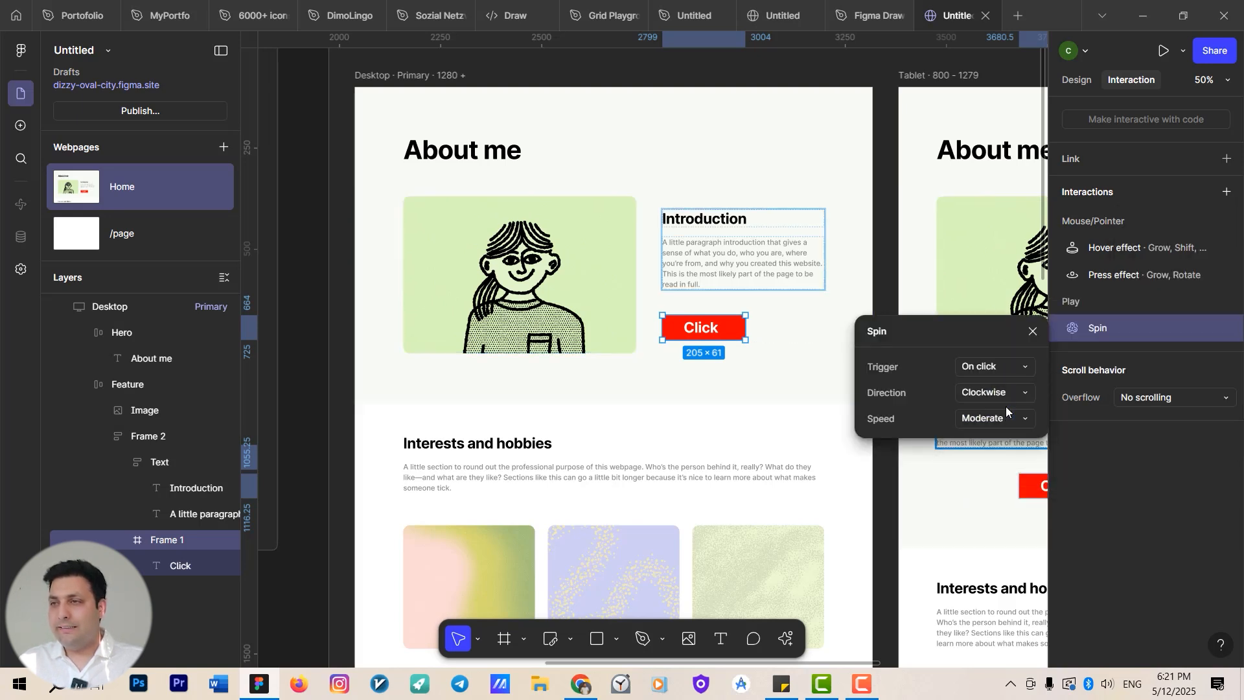
click(1006, 393)
click(1005, 393)
click(1011, 420)
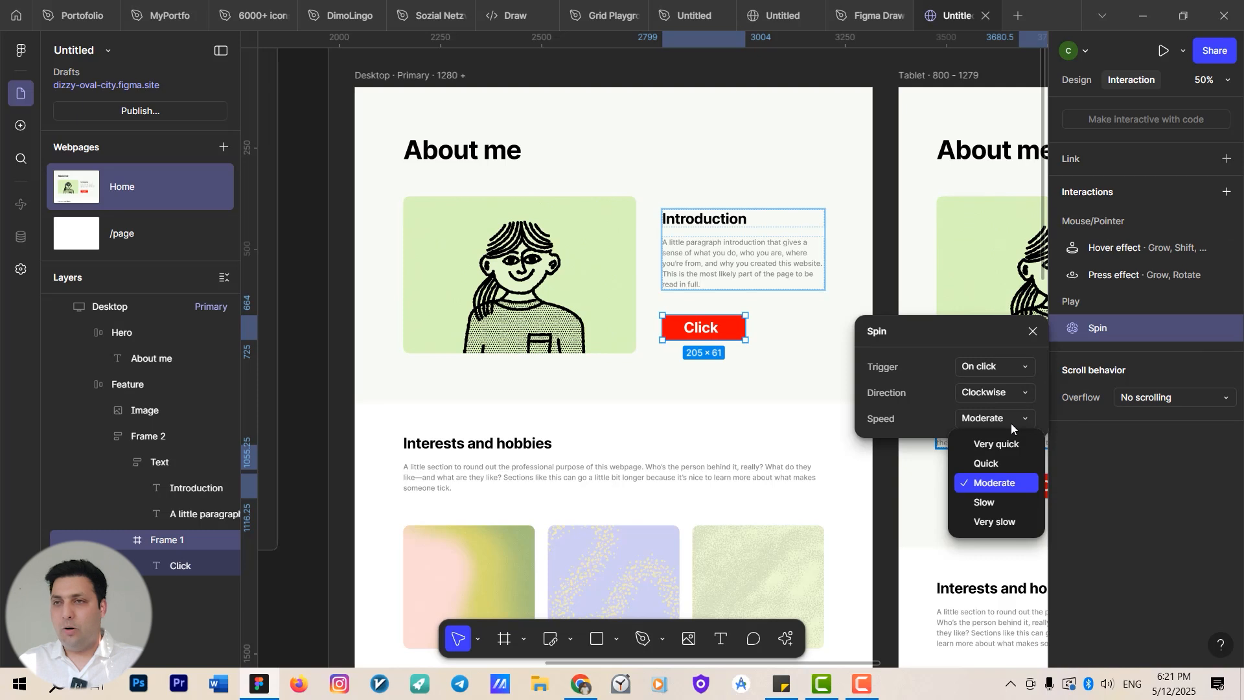
click(1010, 421)
Add a Spin play effect to the illustration image, triggered on click at Moderate speed.
click(589, 294)
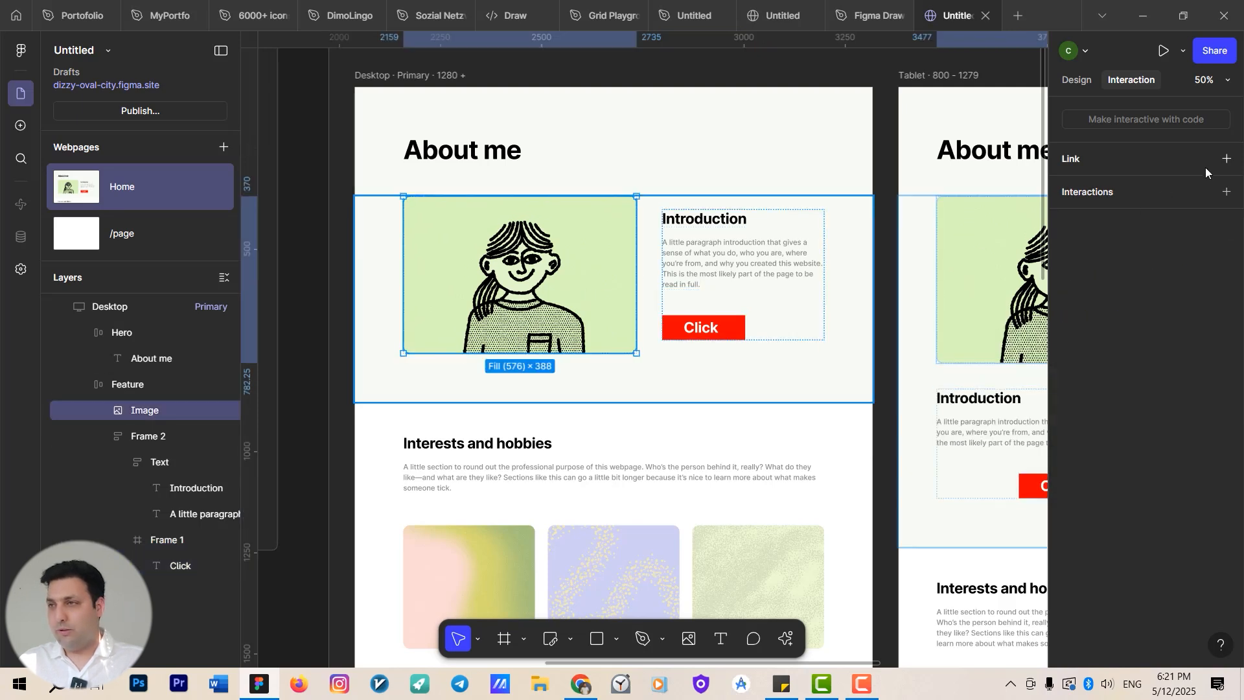
click(1226, 193)
mouse_move(1166, 430)
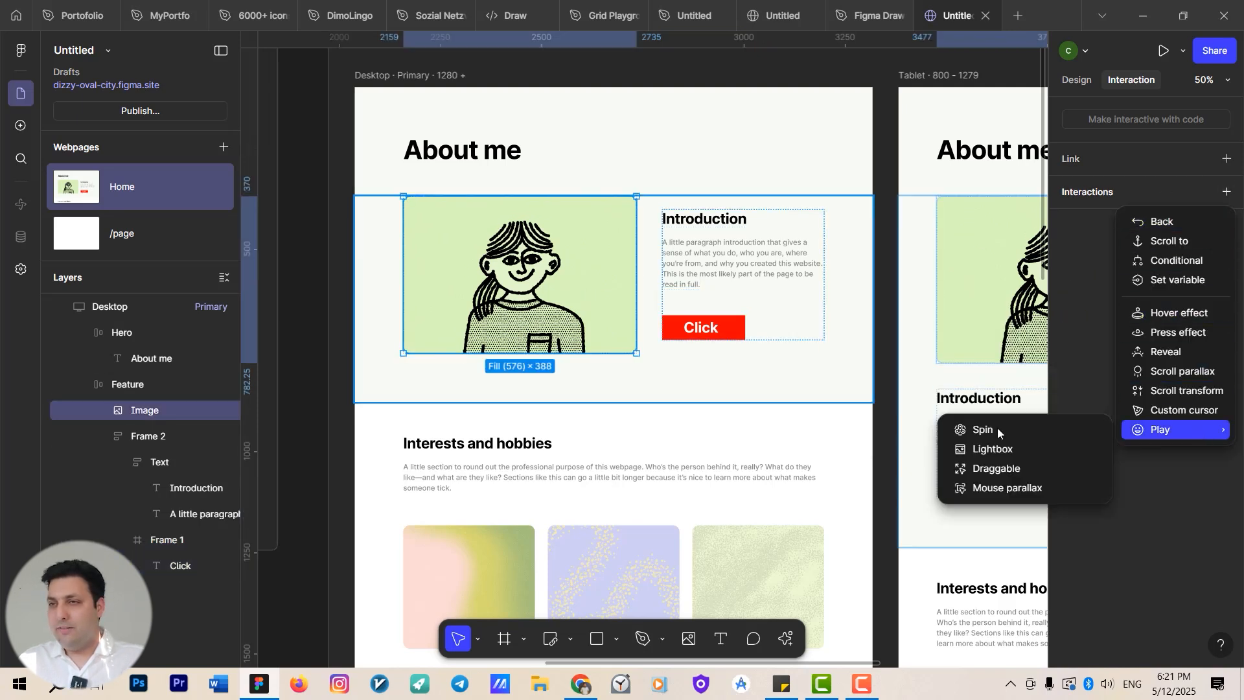
click(990, 429)
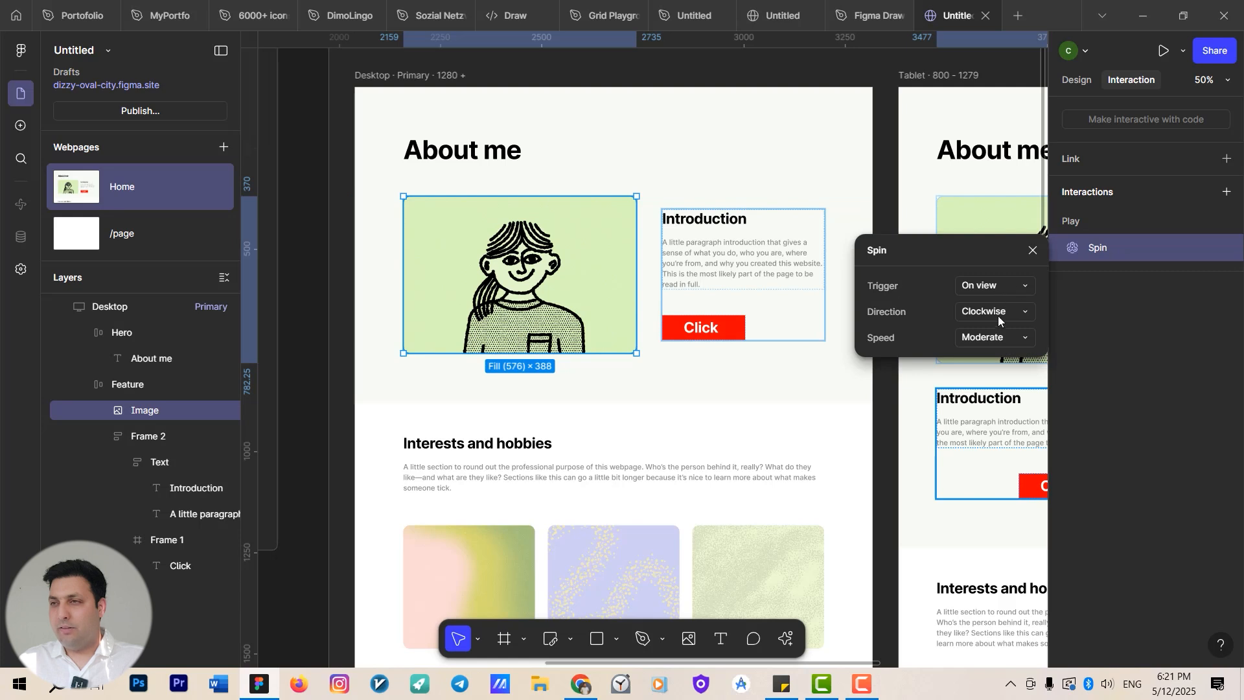
click(1008, 338)
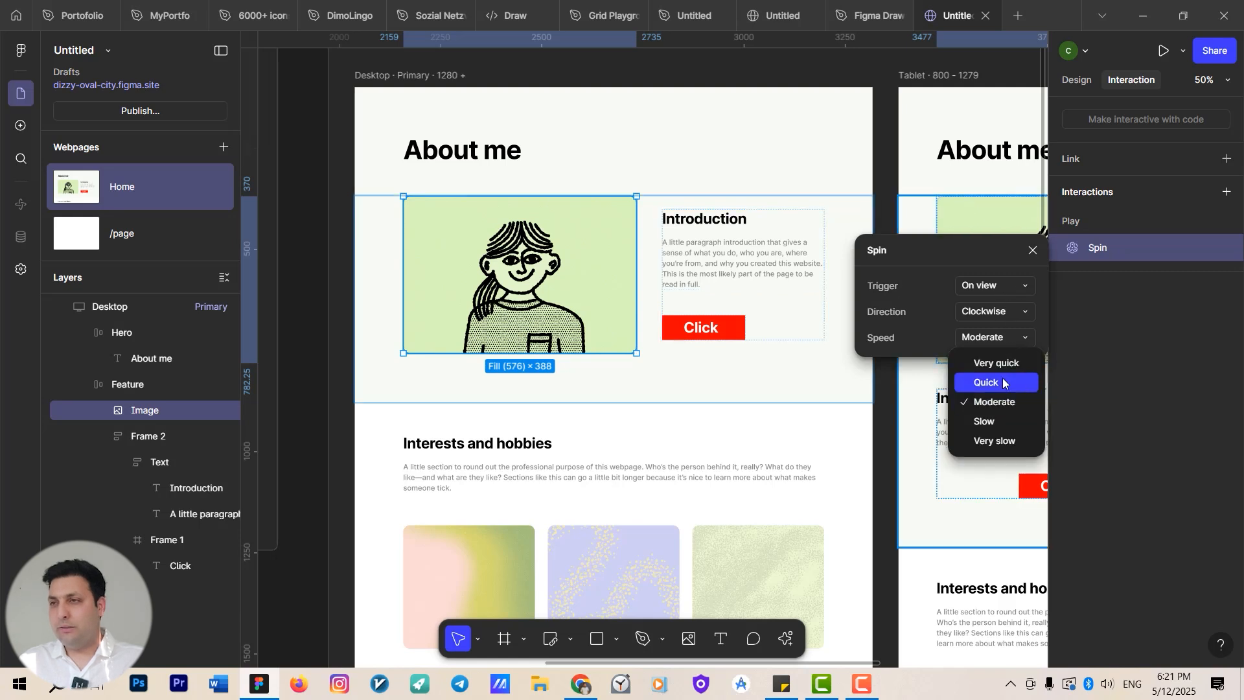
click(991, 382)
click(1002, 339)
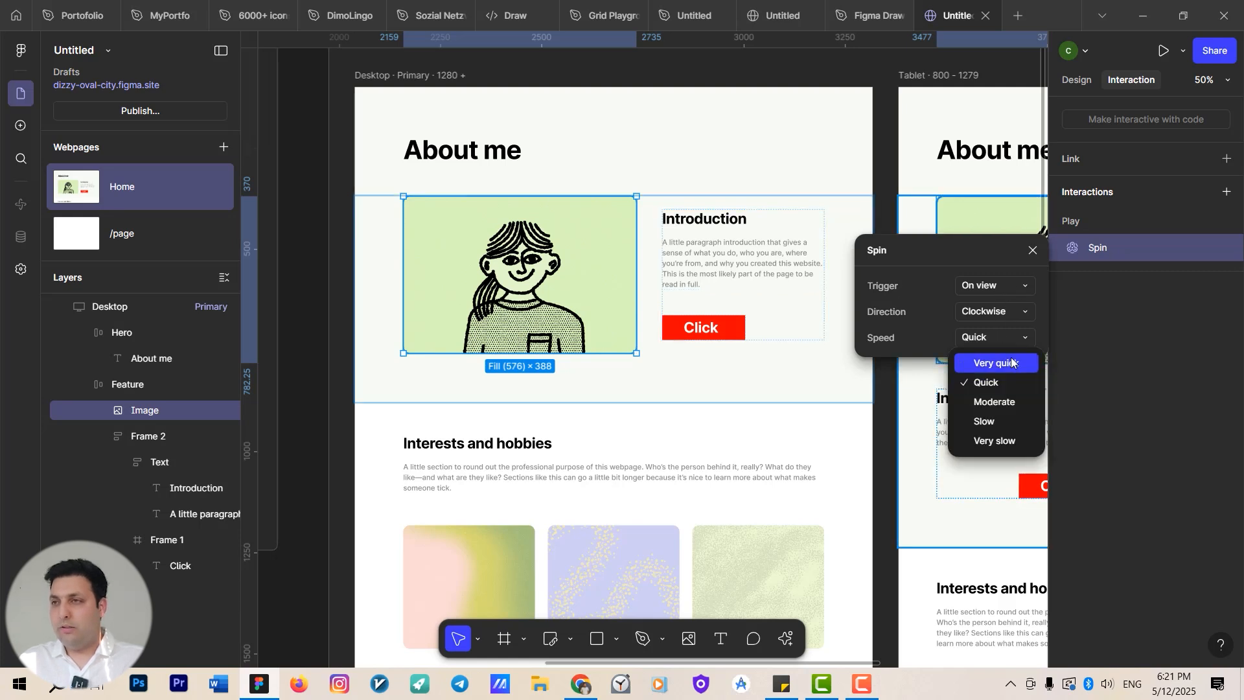
click(1001, 402)
click(998, 288)
click(994, 331)
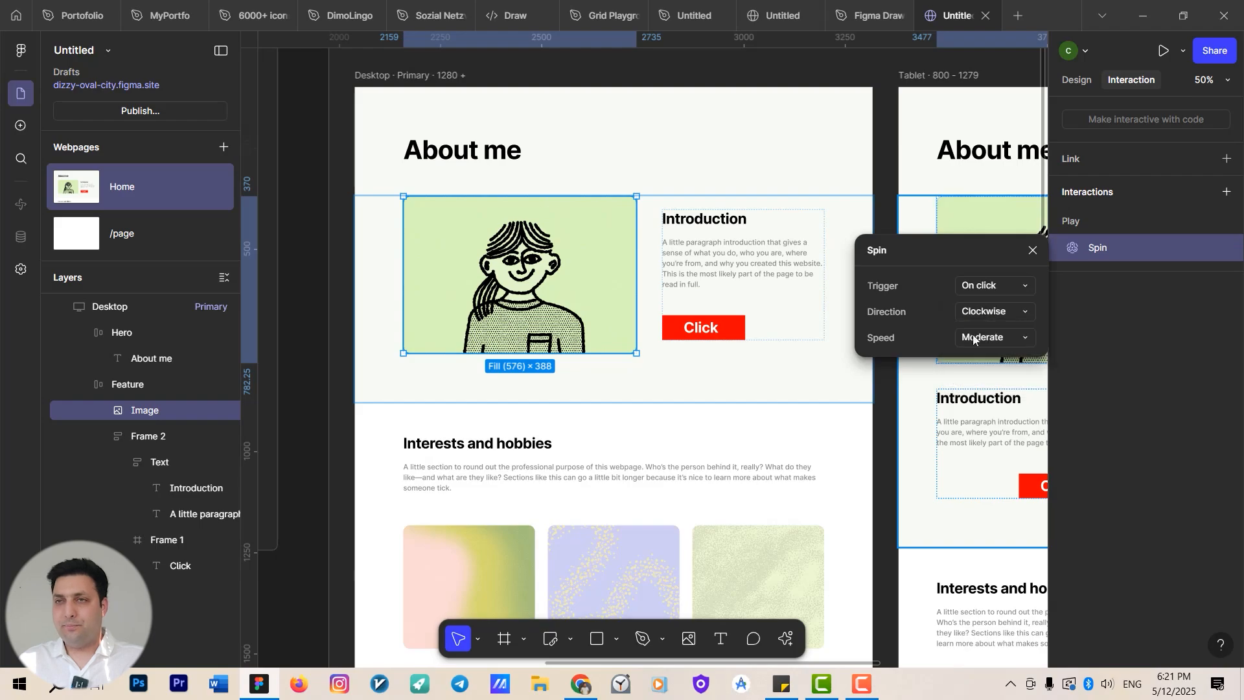
Preview the Desktop page and test the button and image spin effects.
scroll(633, 200, up, 2)
scroll(612, 200, down, 3)
click(544, 190)
key(shift+space)
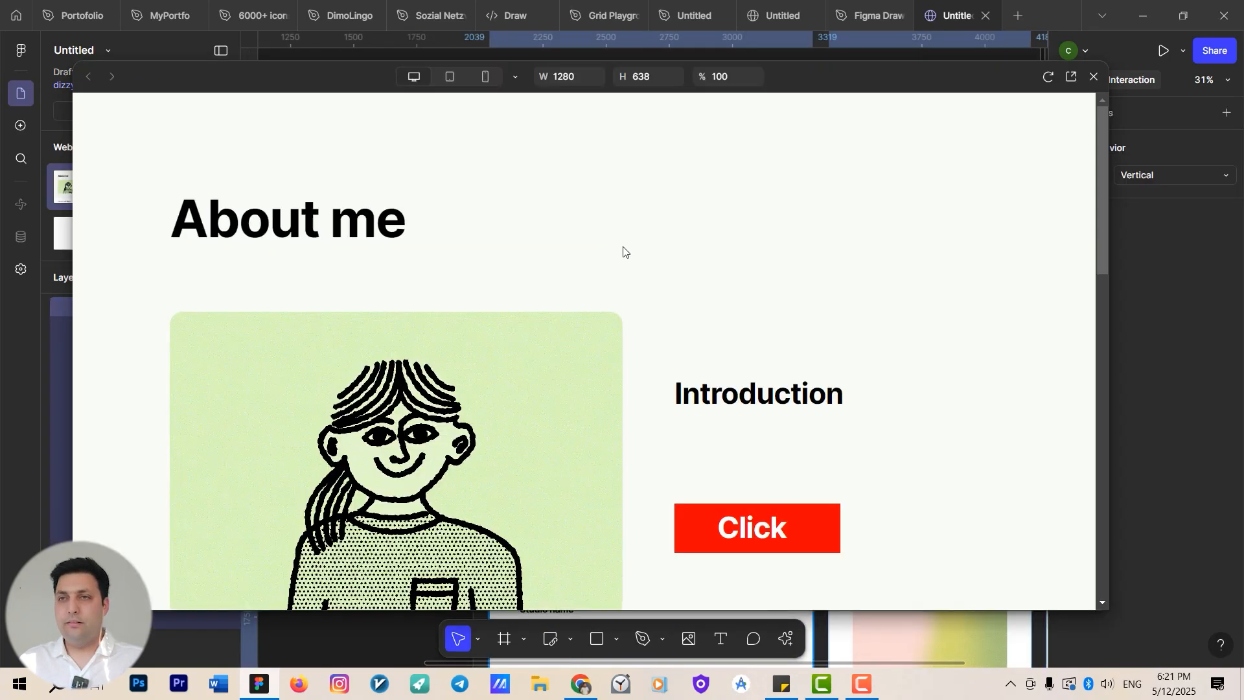
scroll(622, 250, down, 5)
scroll(714, 301, down, 4)
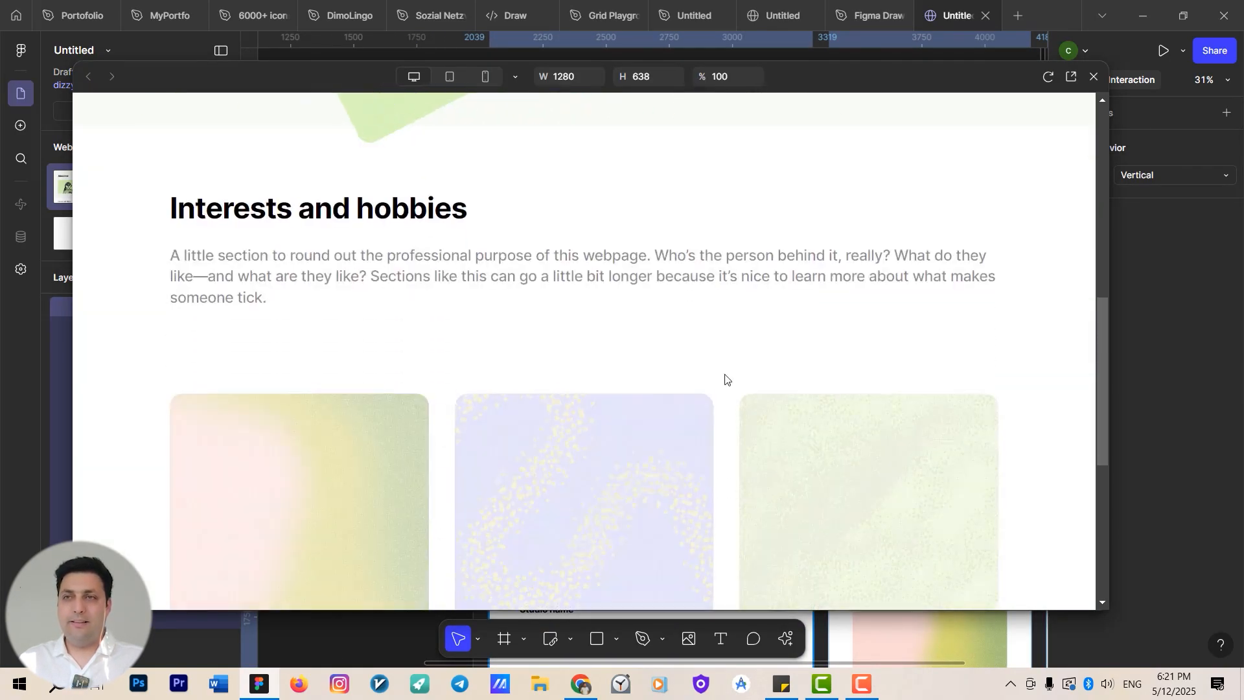
scroll(721, 378, up, 6)
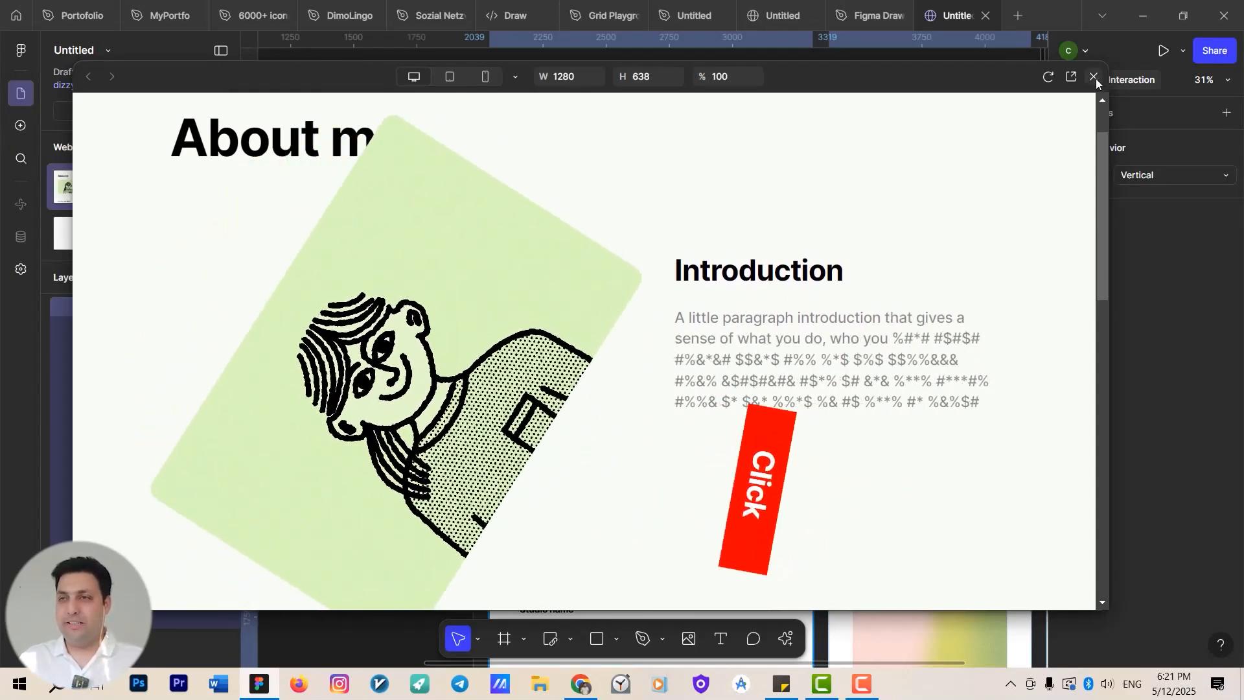
click(1094, 77)
scroll(661, 277, down, 3)
scroll(568, 274, down, 2)
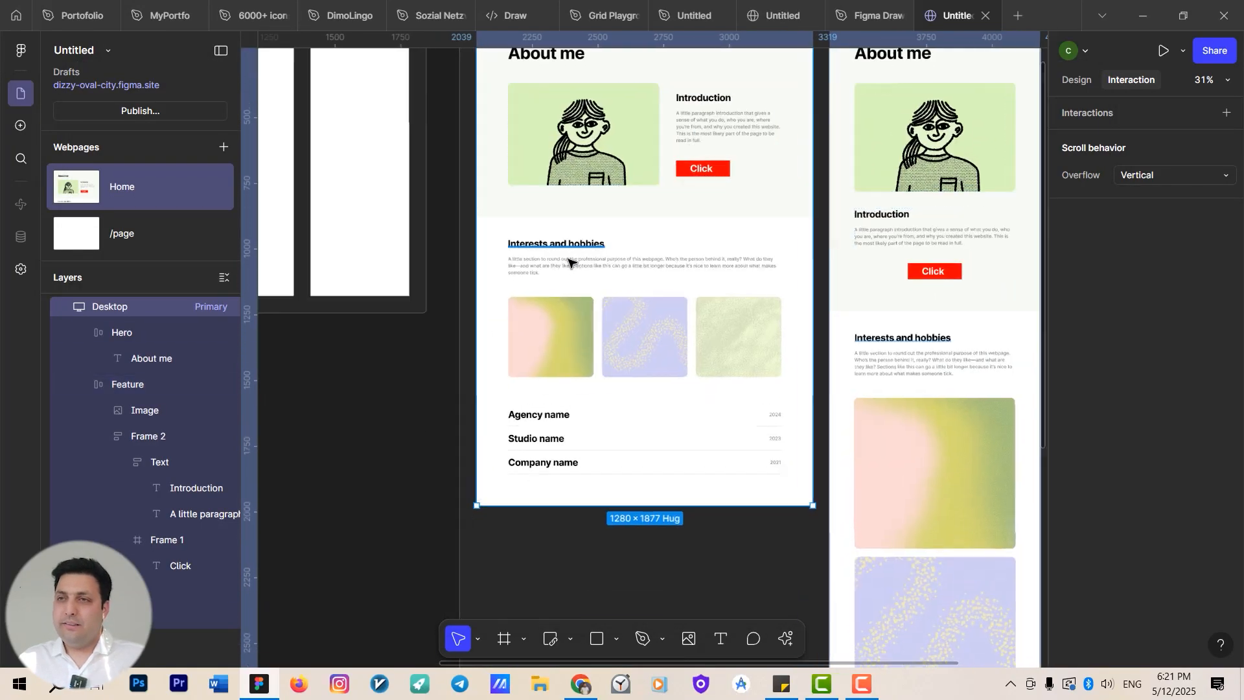
scroll(563, 375, up, 3)
click(563, 374)
click(605, 364)
click(1226, 192)
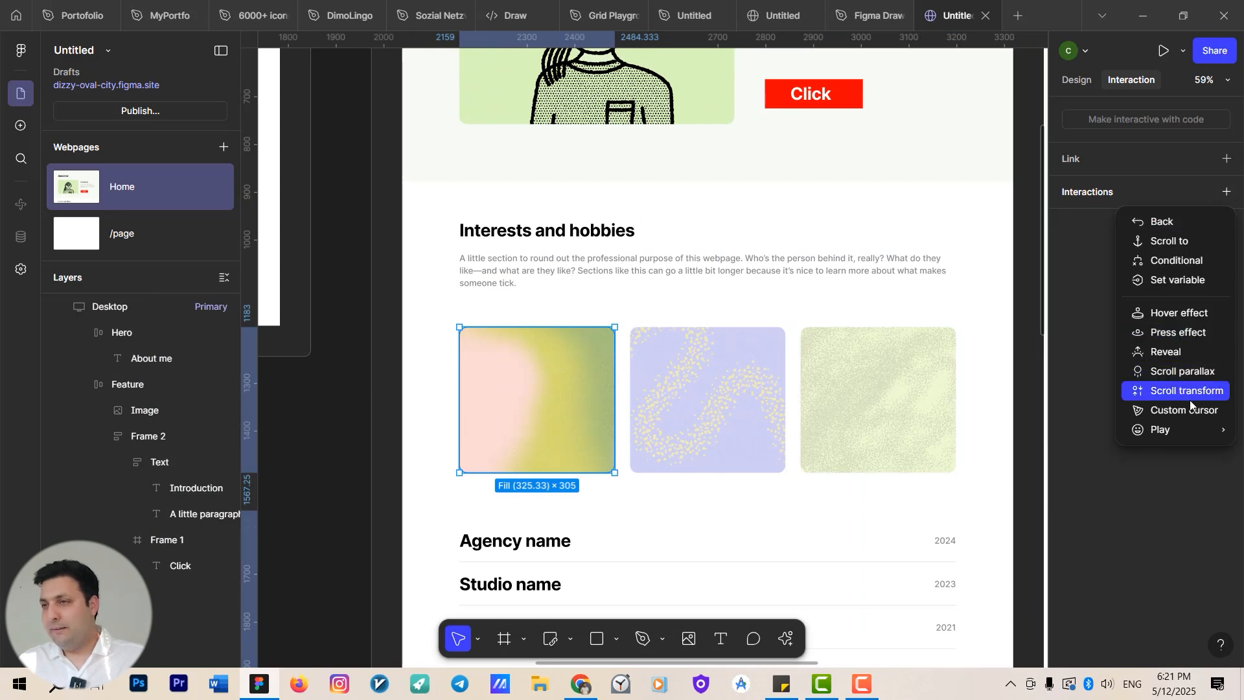
mouse_move(1179, 429)
click(797, 226)
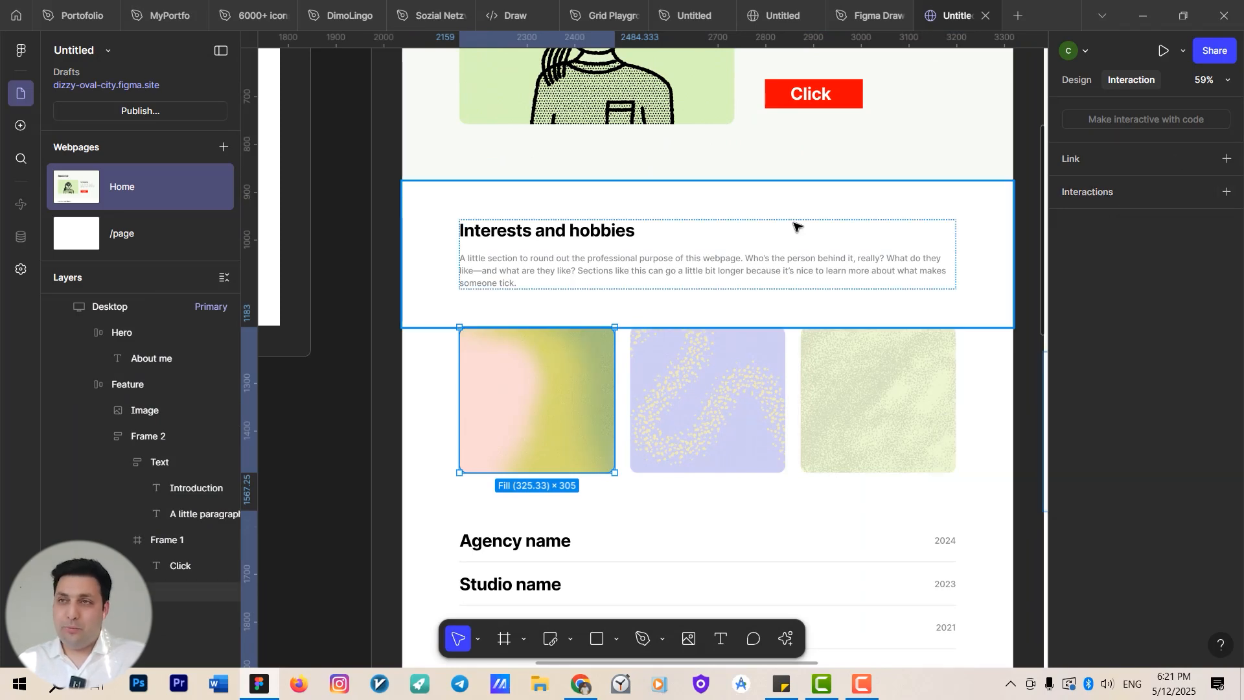
Select all three gallery images and add a Draggable play effect with Momentum on and bounds Anywhere.
scroll(760, 213, down, 3)
drag(741, 133, 558, 86)
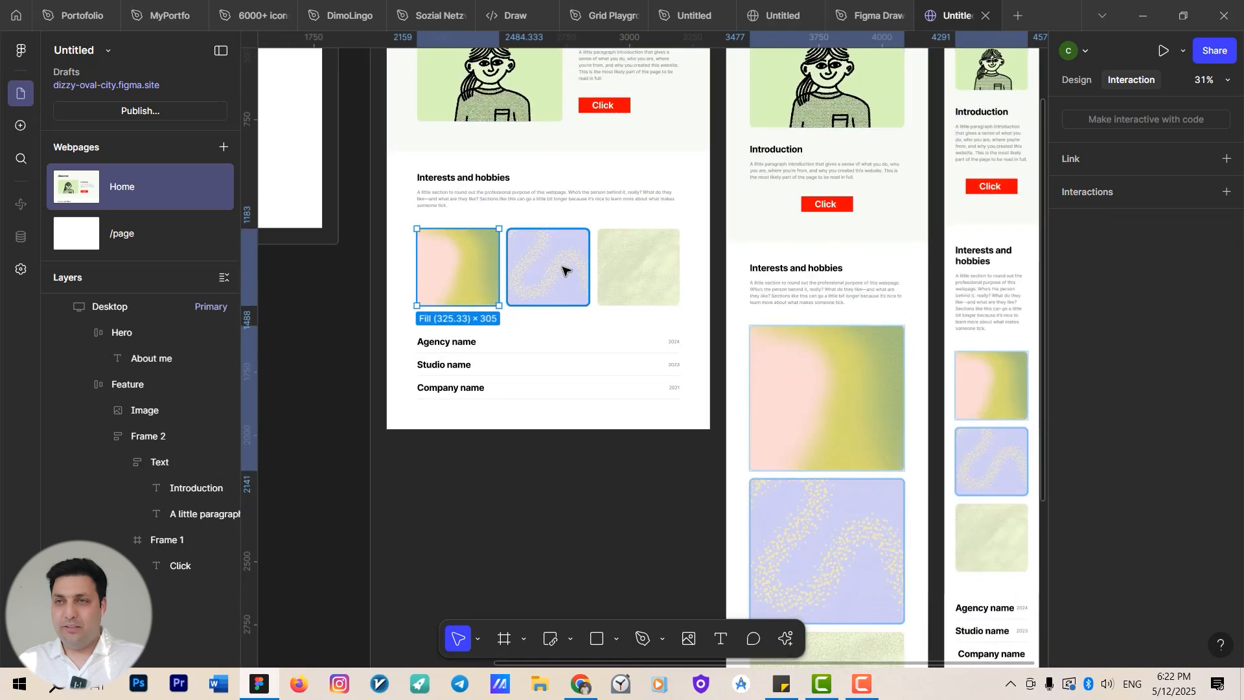
scroll(562, 268, up, 3)
click(467, 270)
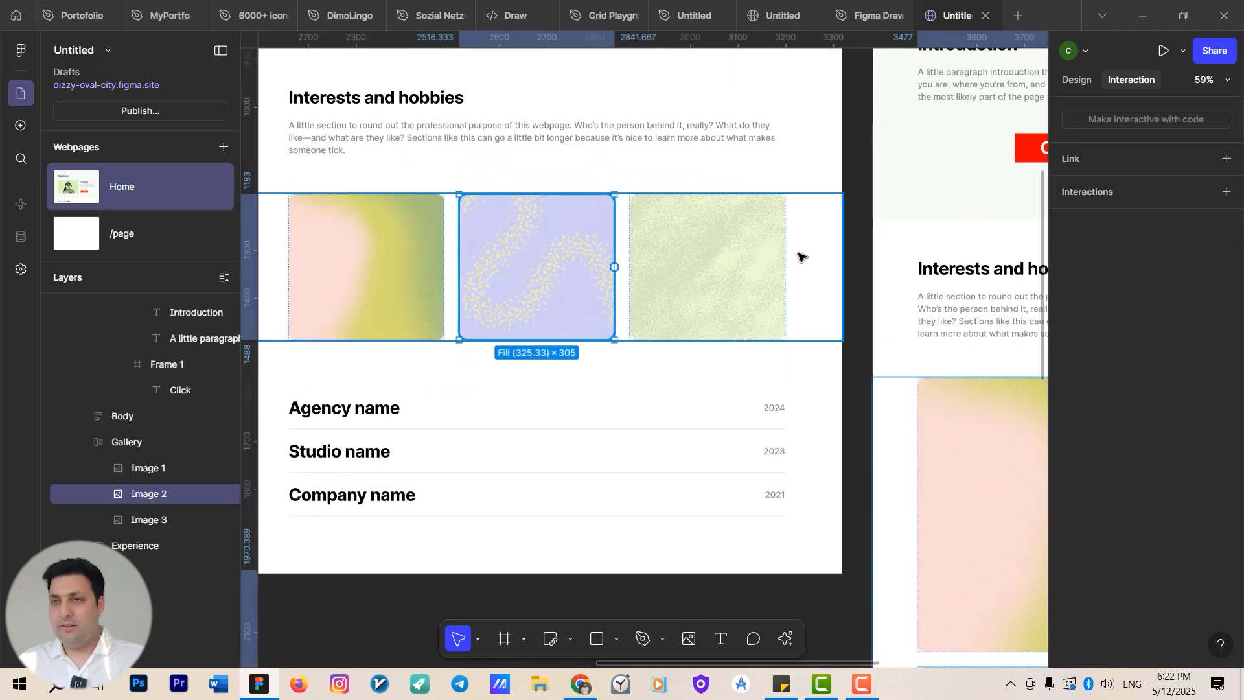
shift+click(433, 269)
shift+click(686, 264)
click(1218, 193)
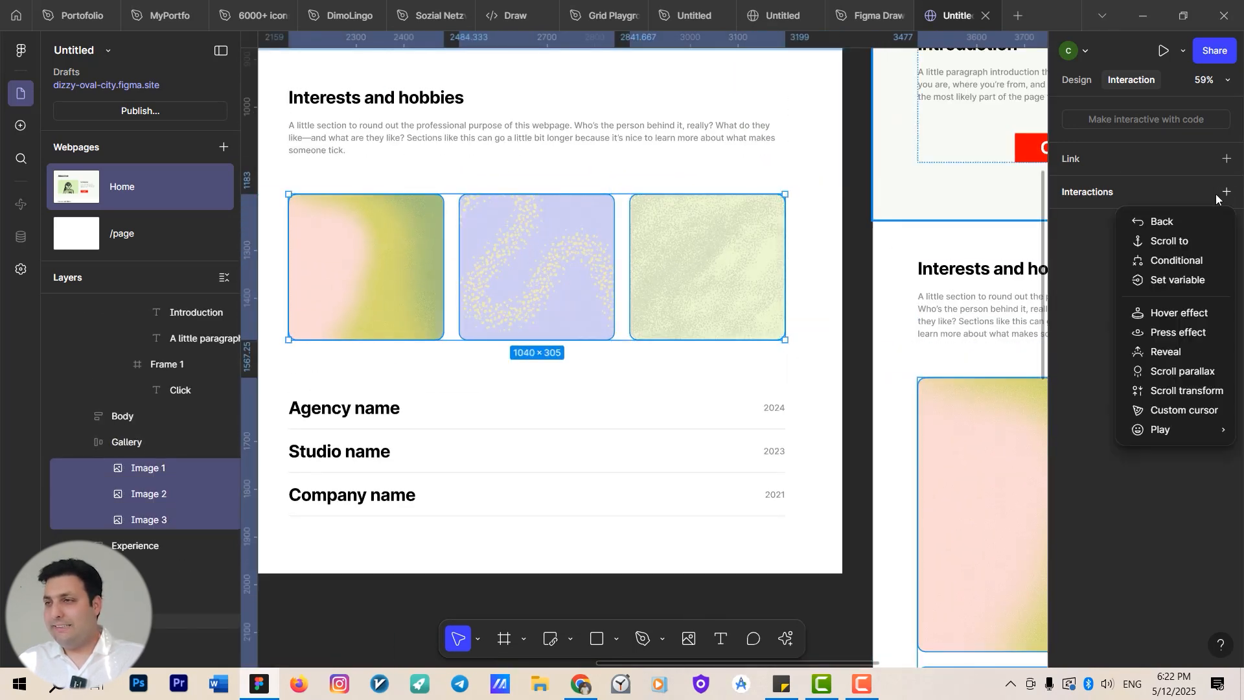
mouse_move(1187, 433)
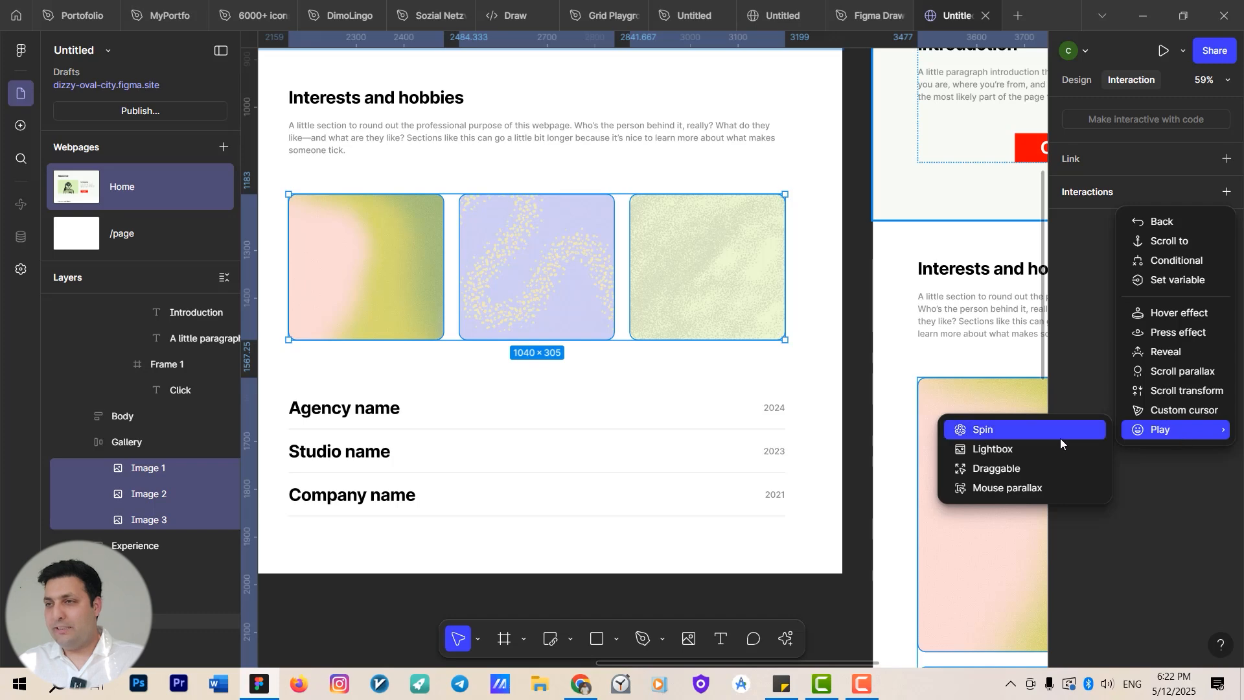
click(1016, 469)
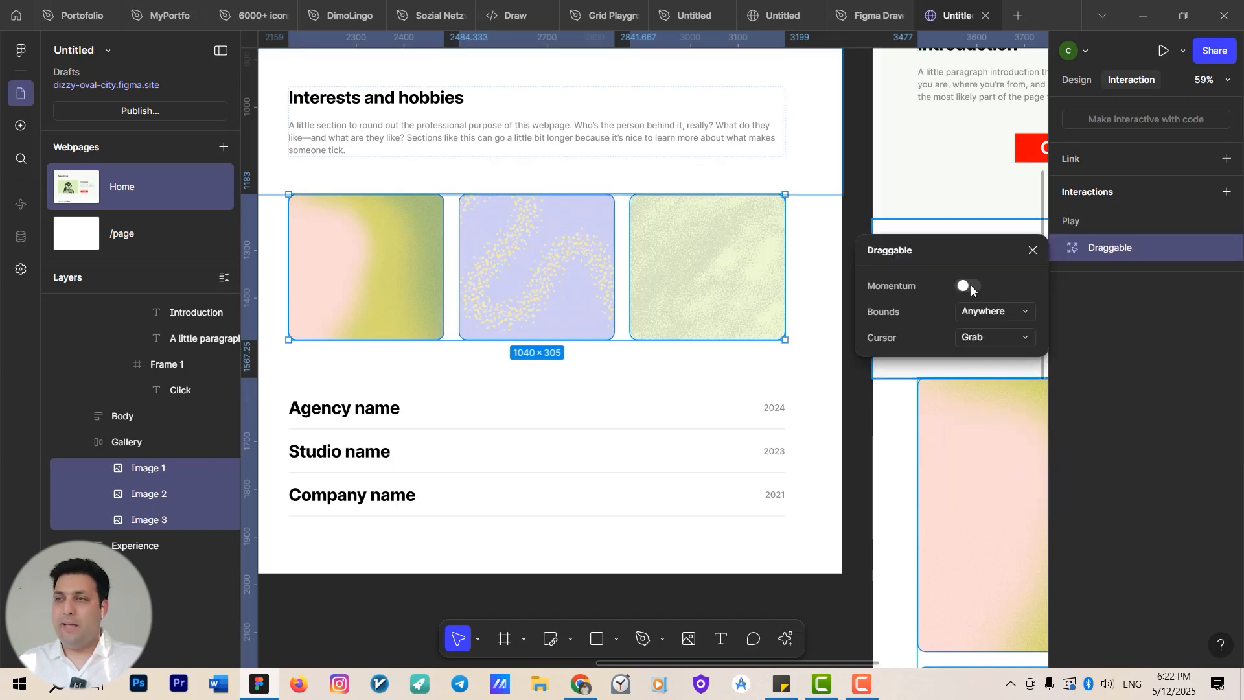
click(970, 285)
click(1001, 313)
click(1004, 313)
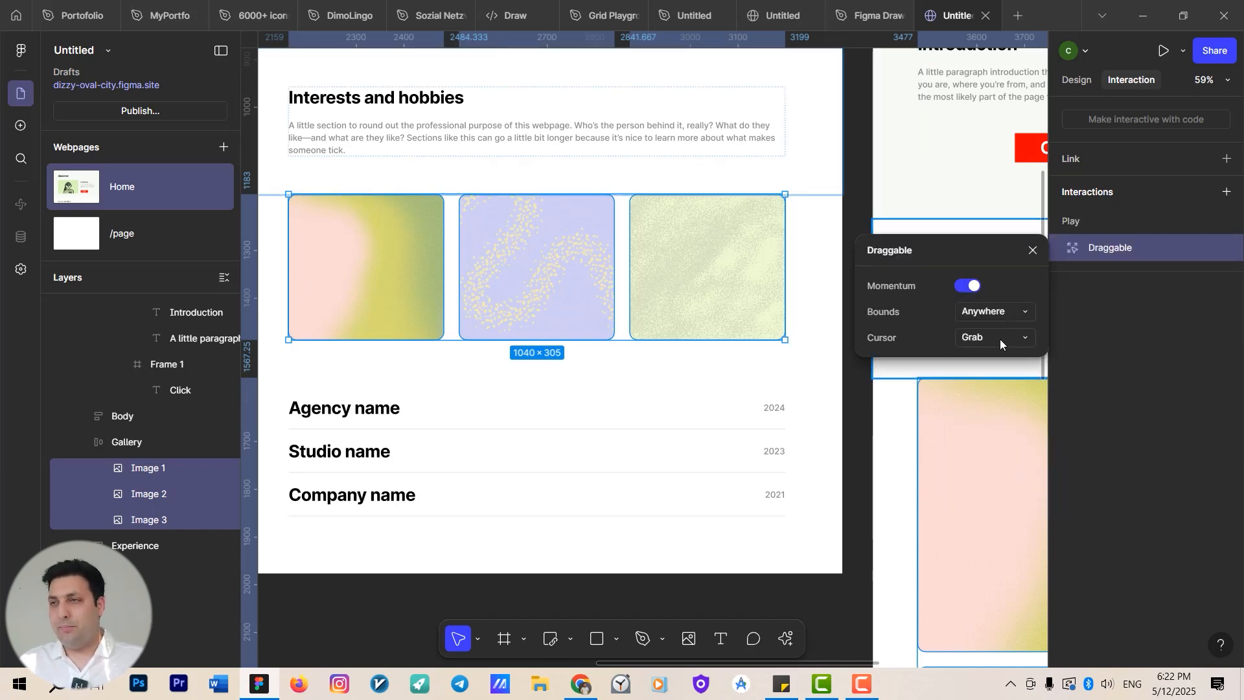
Preview the Home page and drag the gallery images around.
scroll(641, 298, down, 5)
scroll(641, 298, down, 2)
scroll(622, 278, up, 1)
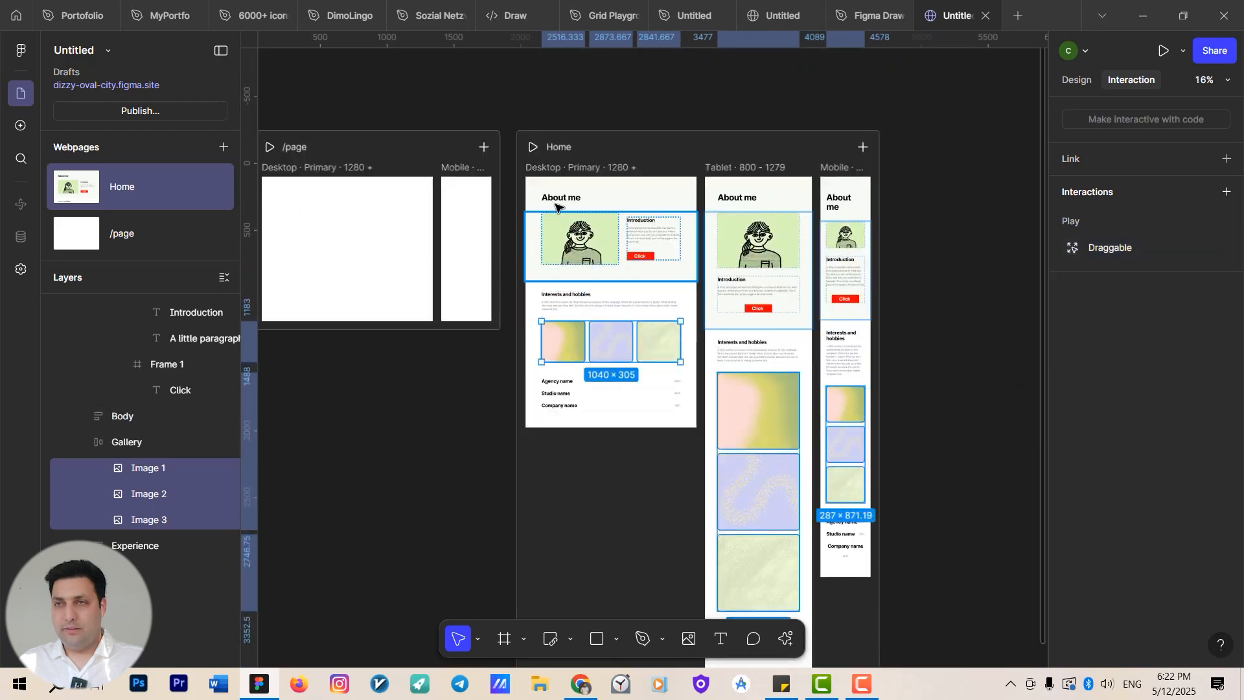
click(569, 167)
click(569, 166)
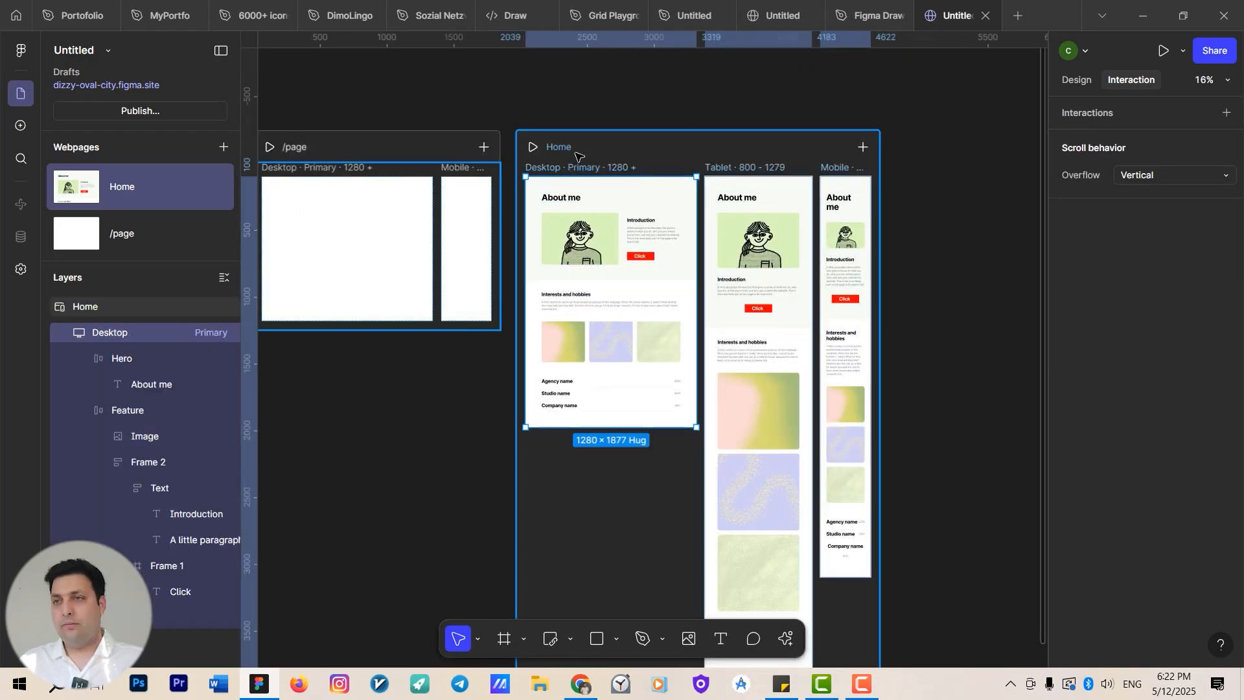
click(532, 147)
scroll(622, 233, down, 10)
drag(556, 335, 697, 211)
drag(822, 321, 603, 486)
drag(388, 333, 528, 307)
drag(668, 226, 951, 377)
drag(605, 367, 495, 367)
drag(625, 438, 816, 336)
click(945, 217)
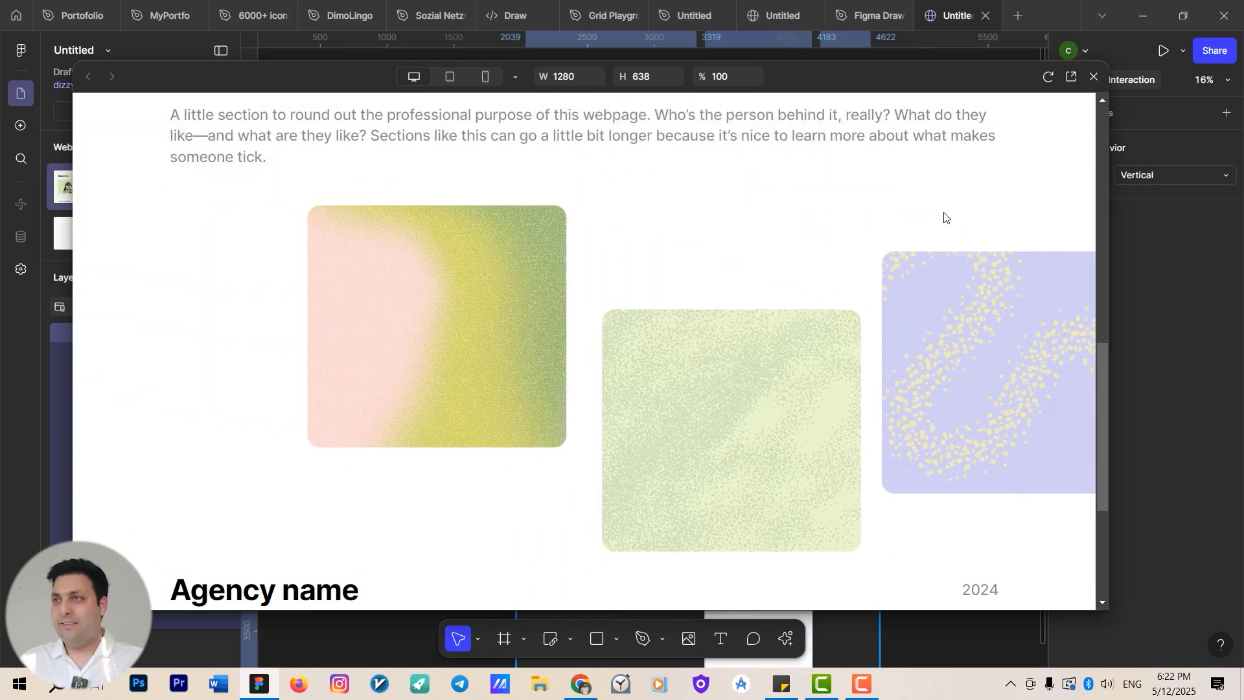
click(1095, 77)
Replace the gallery row's Reveal interaction with an infinite Marquee effect moving right.
scroll(648, 342, up, 3)
click(651, 336)
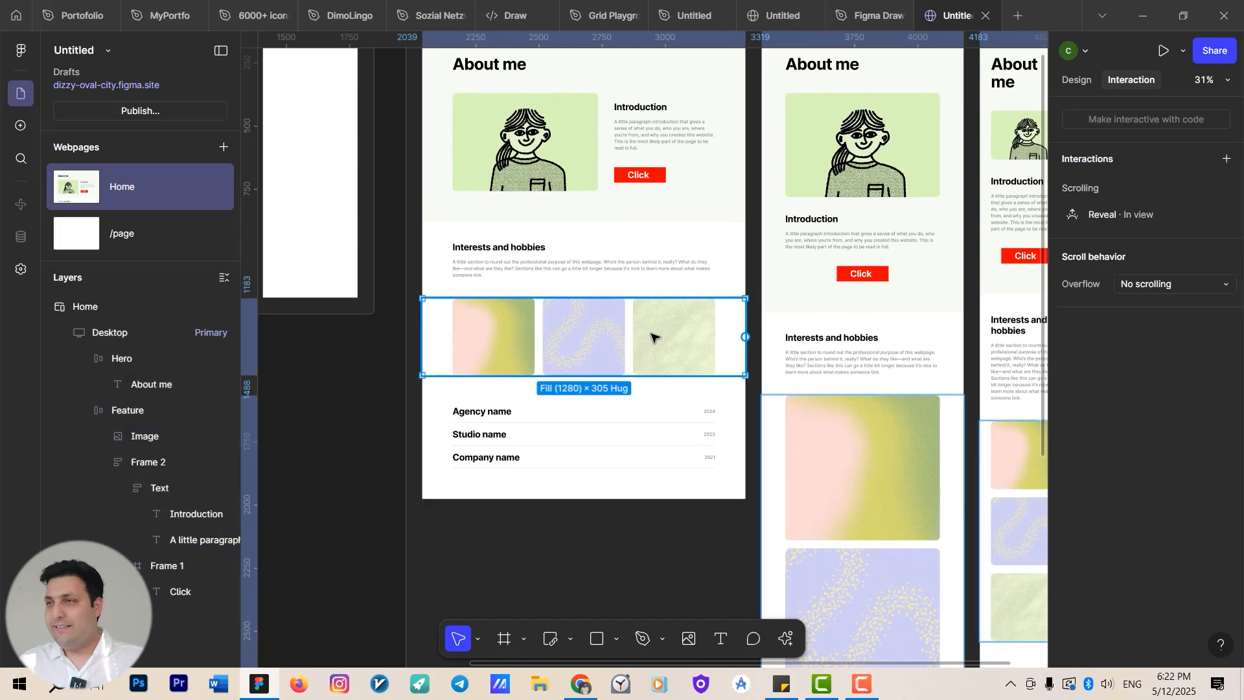
click(1227, 249)
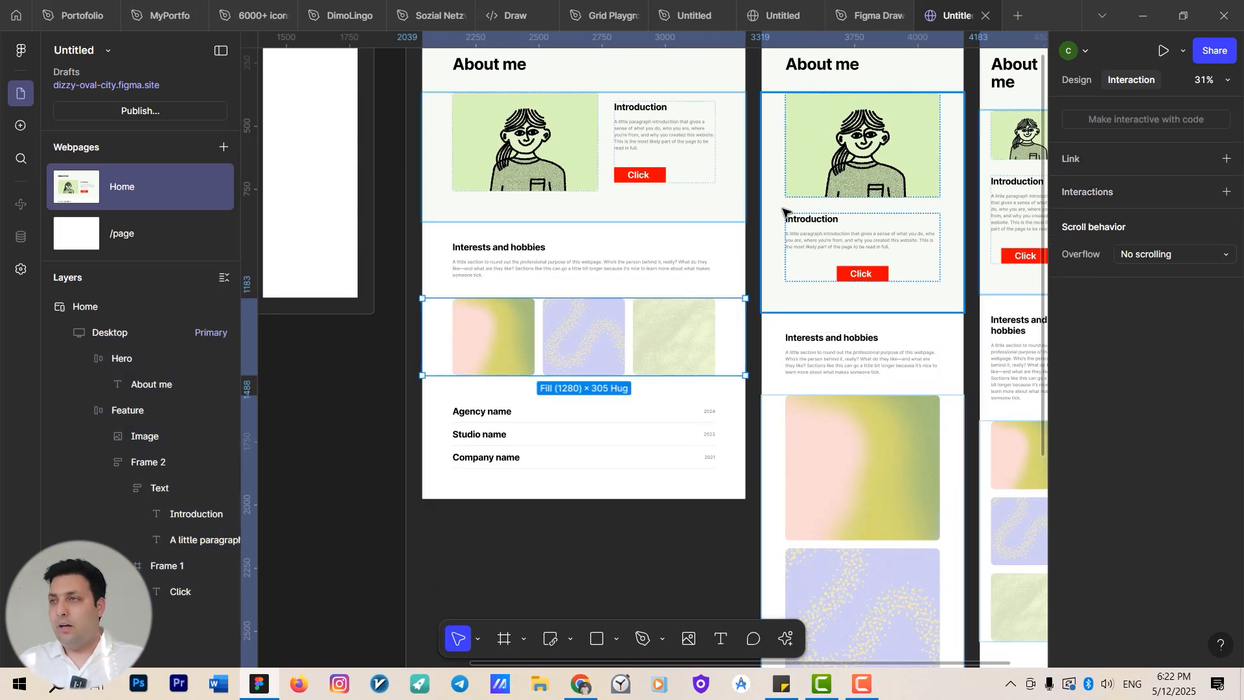
click(1223, 193)
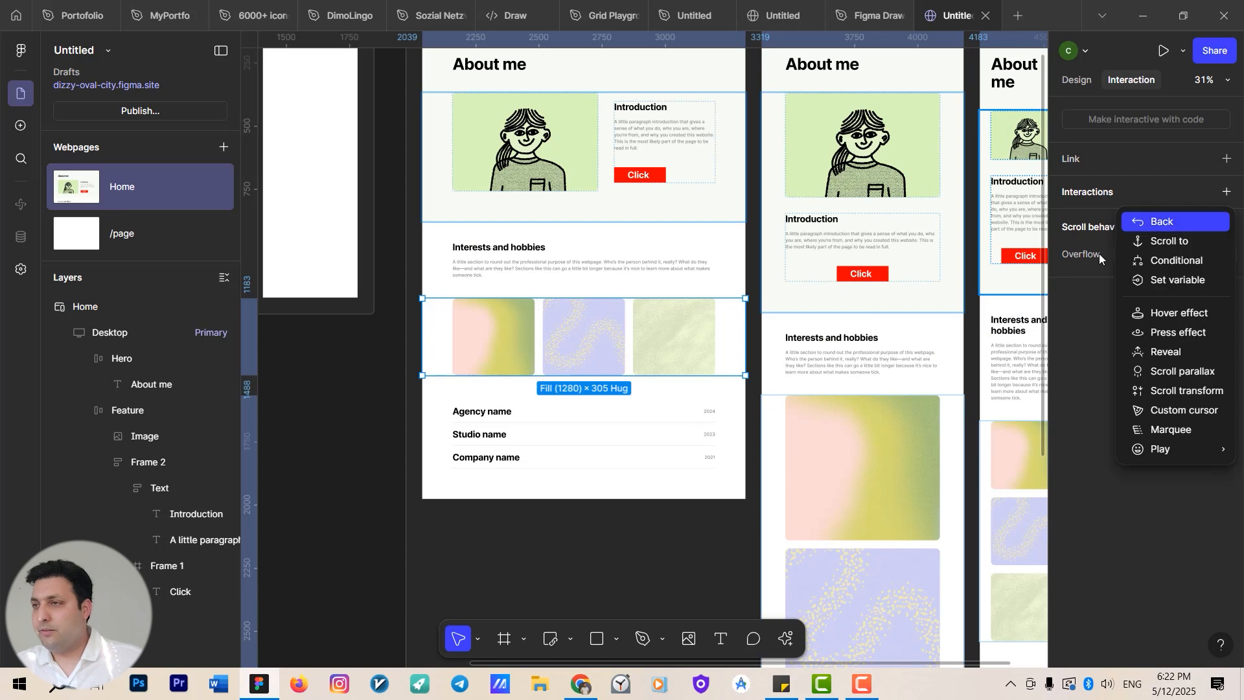
click(1192, 431)
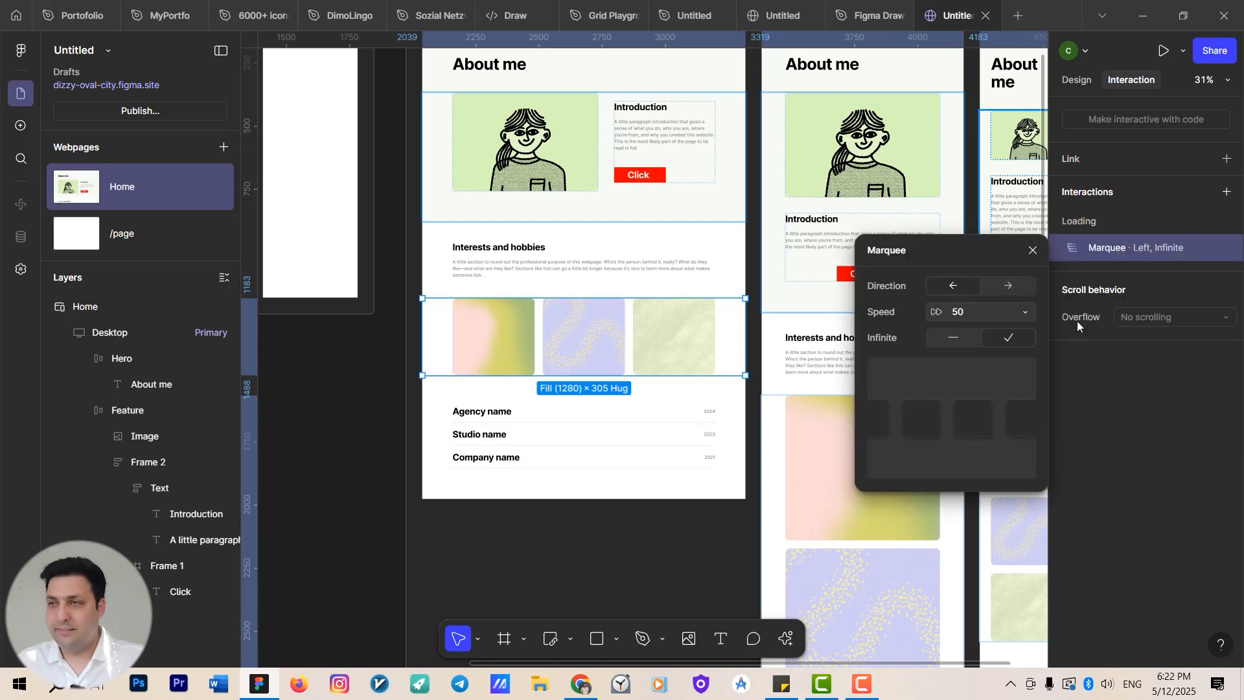
click(955, 336)
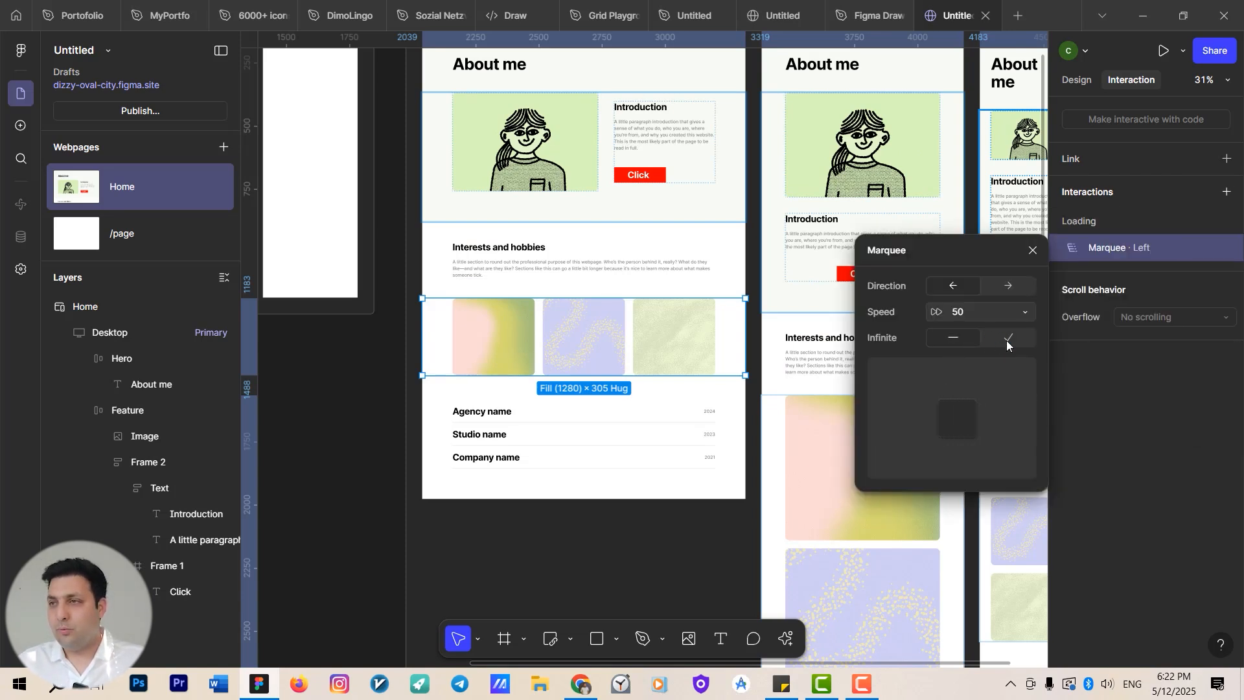
click(1006, 338)
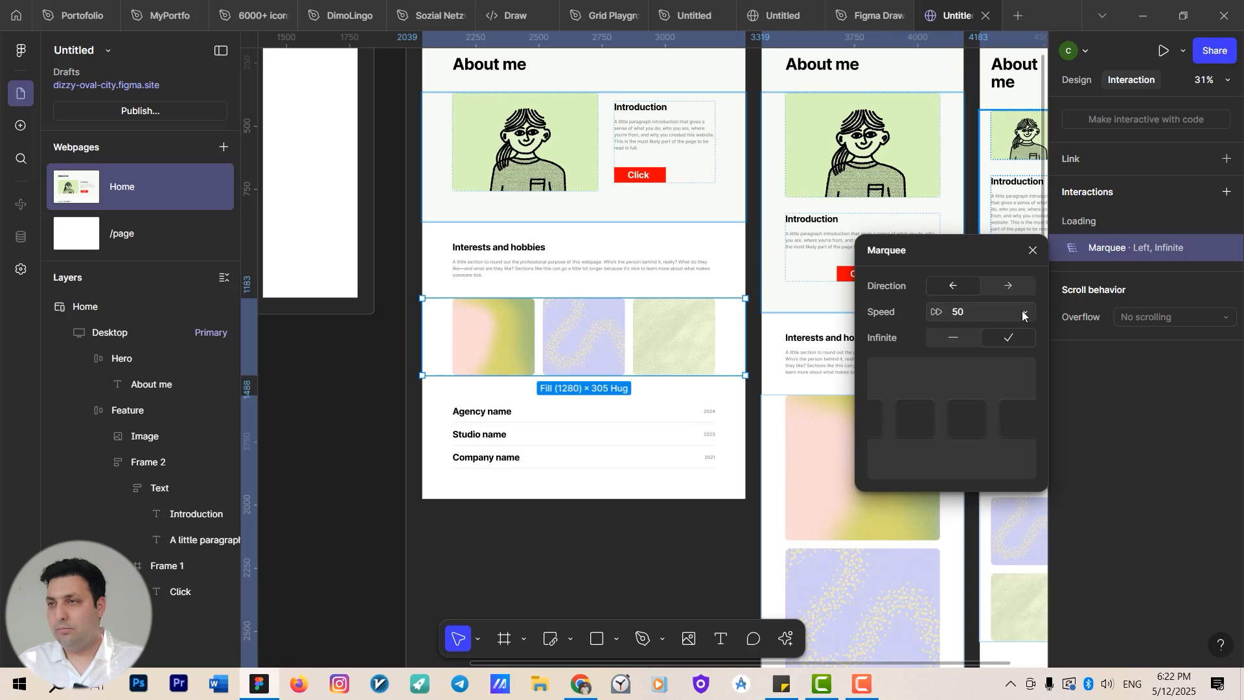
click(987, 285)
click(1034, 250)
Preview the Desktop page and watch the gallery marquee.
drag(637, 313, 619, 425)
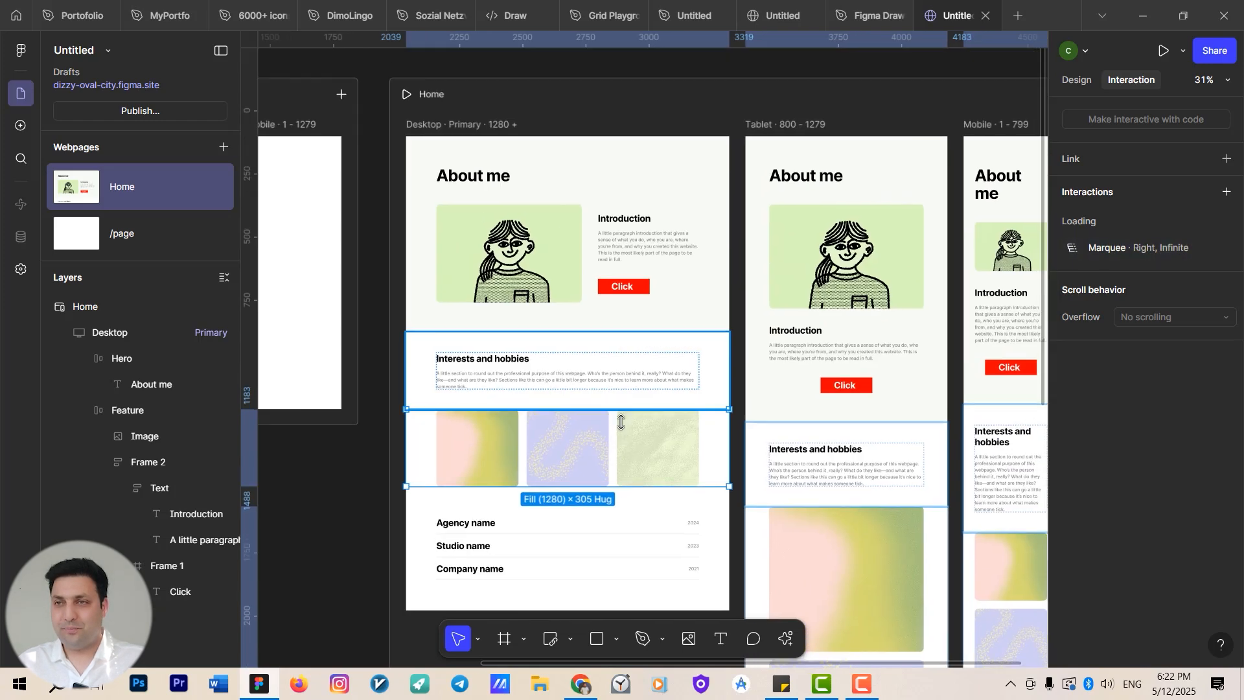
scroll(587, 366, down, 4)
click(552, 253)
scroll(554, 265, up, 1)
scroll(569, 292, up, 3)
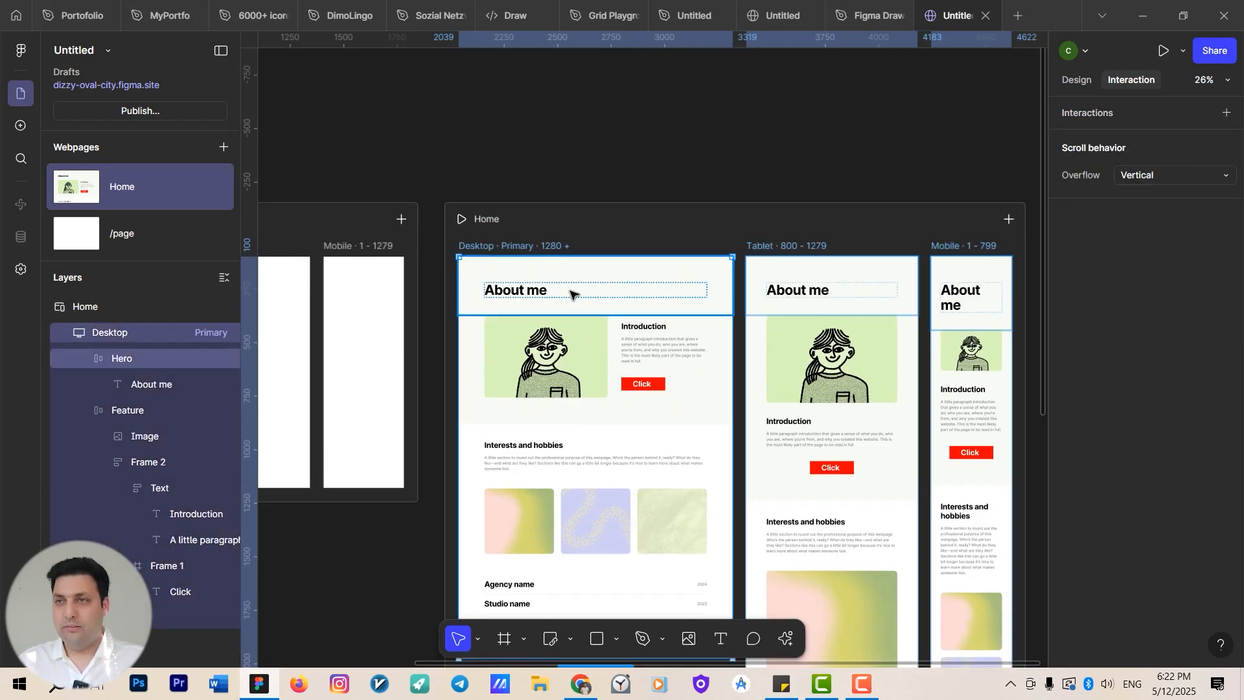
key(shift+space)
scroll(624, 369, down, 10)
scroll(603, 371, up, 8)
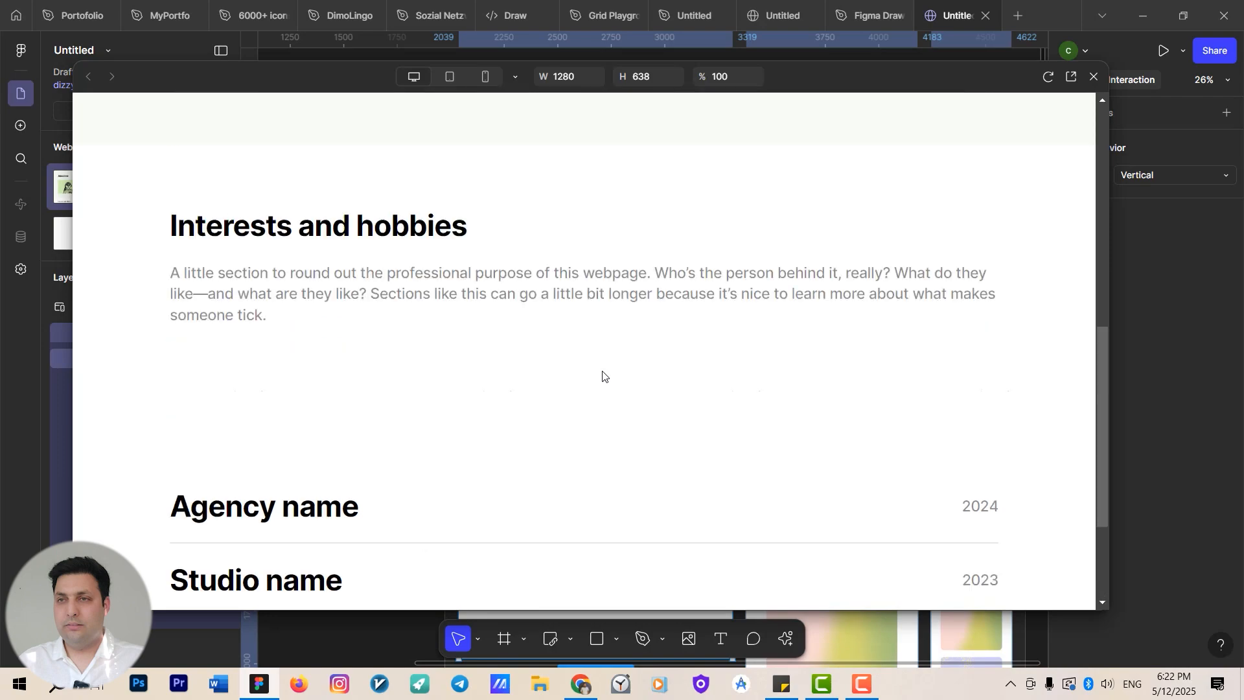
Scroll through the preview's hobbies and experience sections, then close the preview.
scroll(600, 374, down, 5)
scroll(389, 453, down, 3)
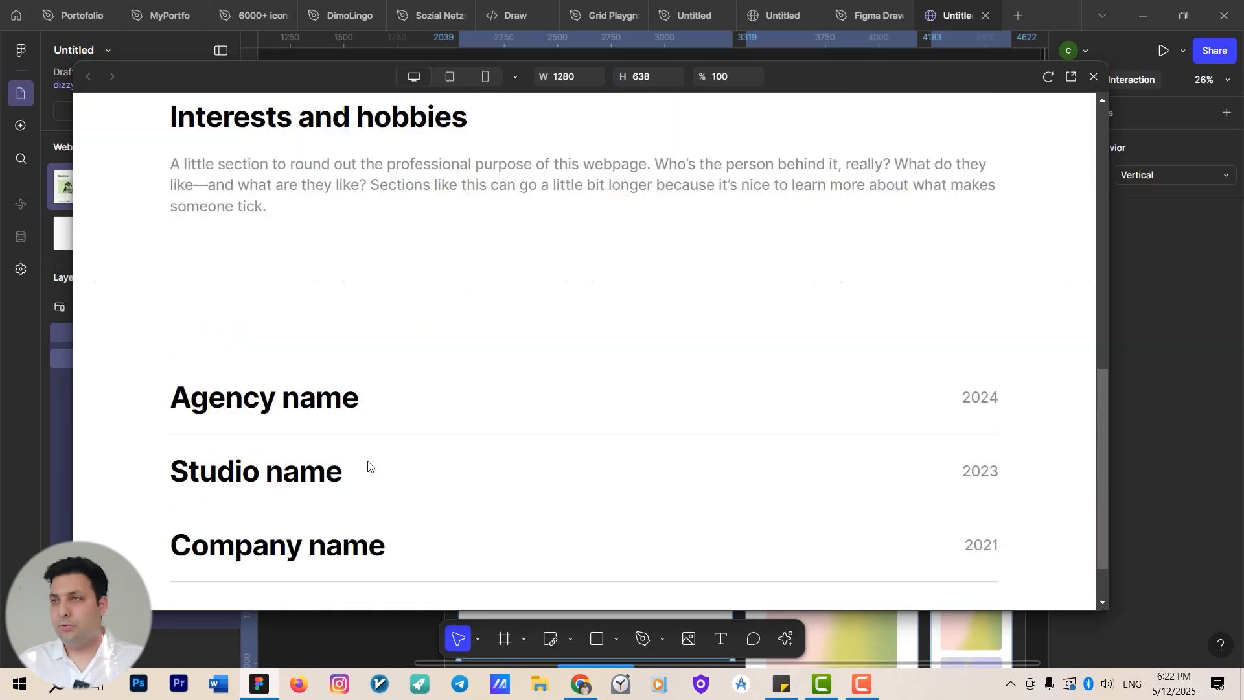
scroll(944, 194, up, 7)
key(shift+space)
scroll(570, 389, down, 2)
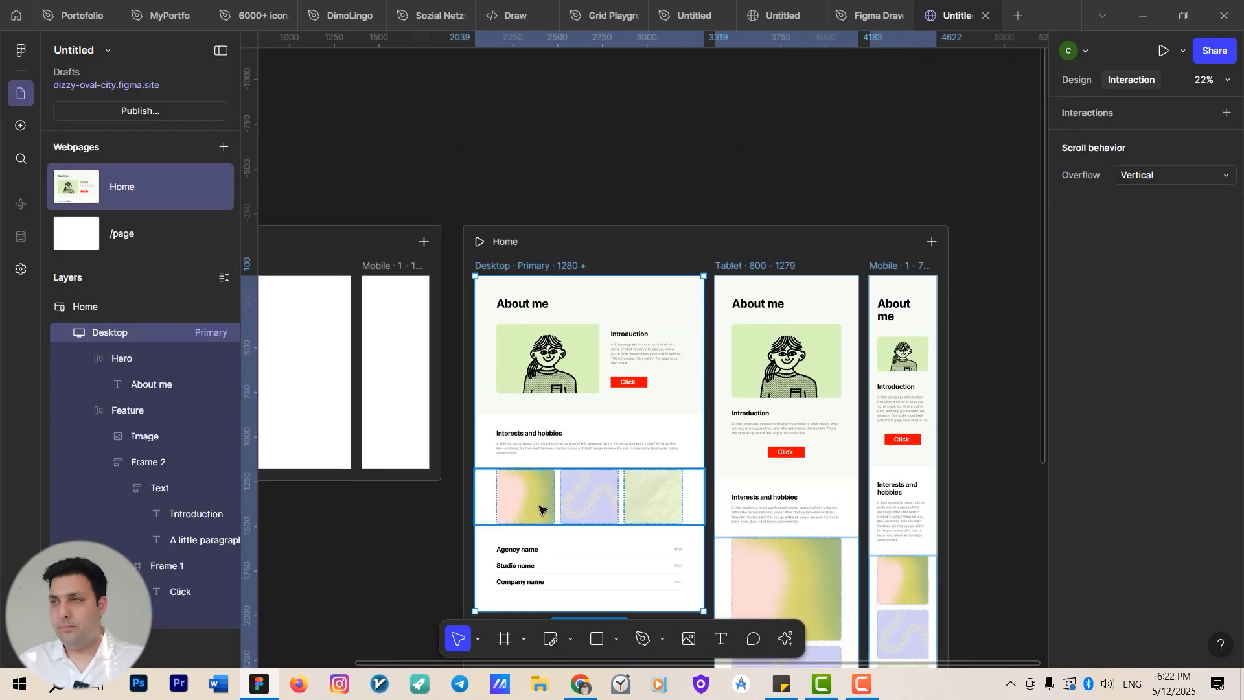
Select all three gallery images and remove their Draggable effect.
click(528, 512)
shift+click(612, 499)
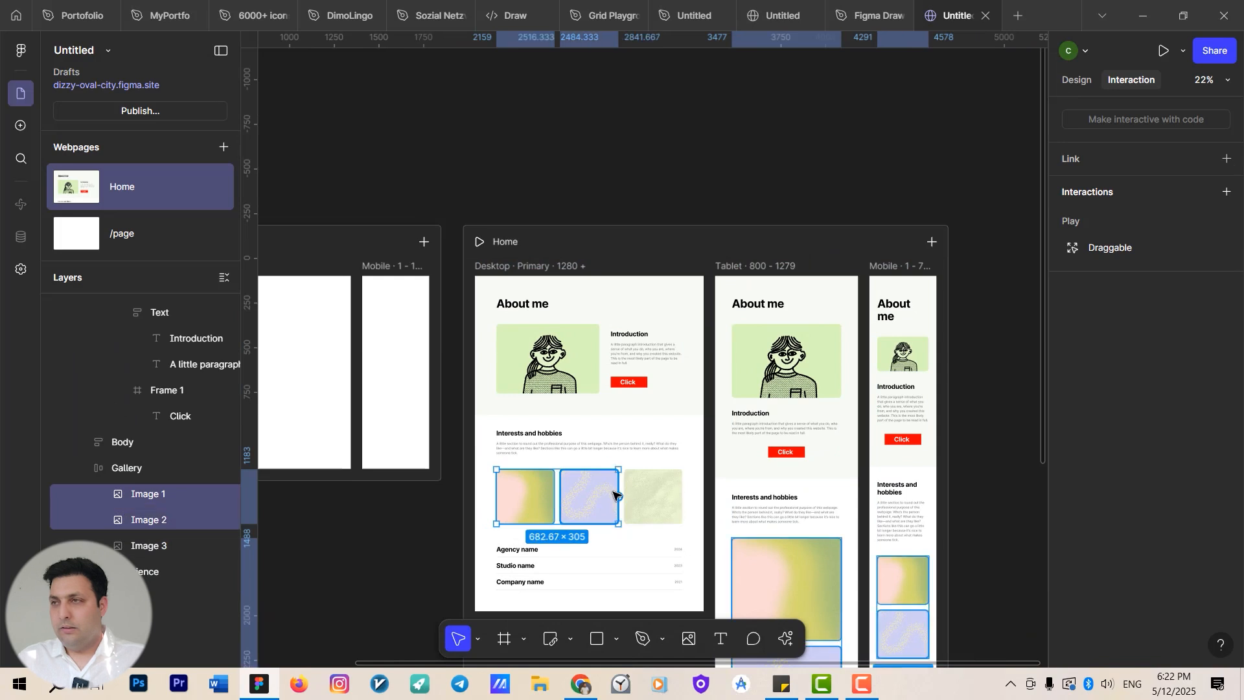
shift+click(643, 505)
click(1227, 248)
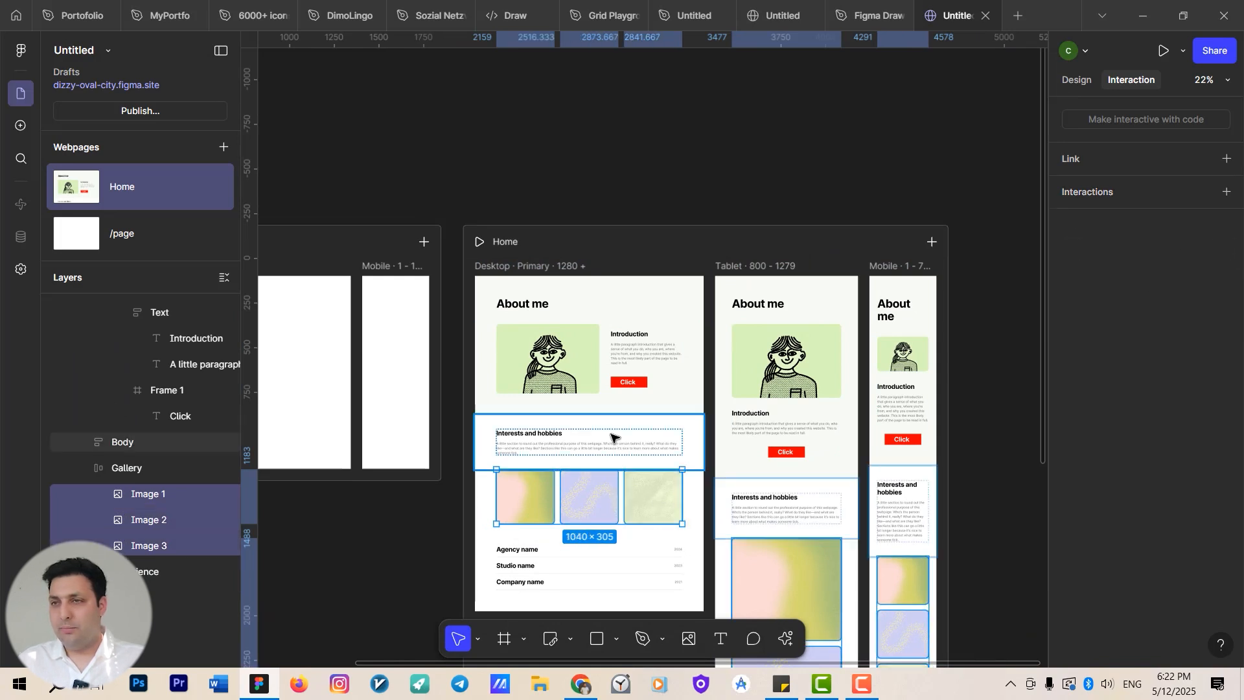
Check each gallery image's interactions, then remove the Marquee effect from the gallery row.
click(526, 505)
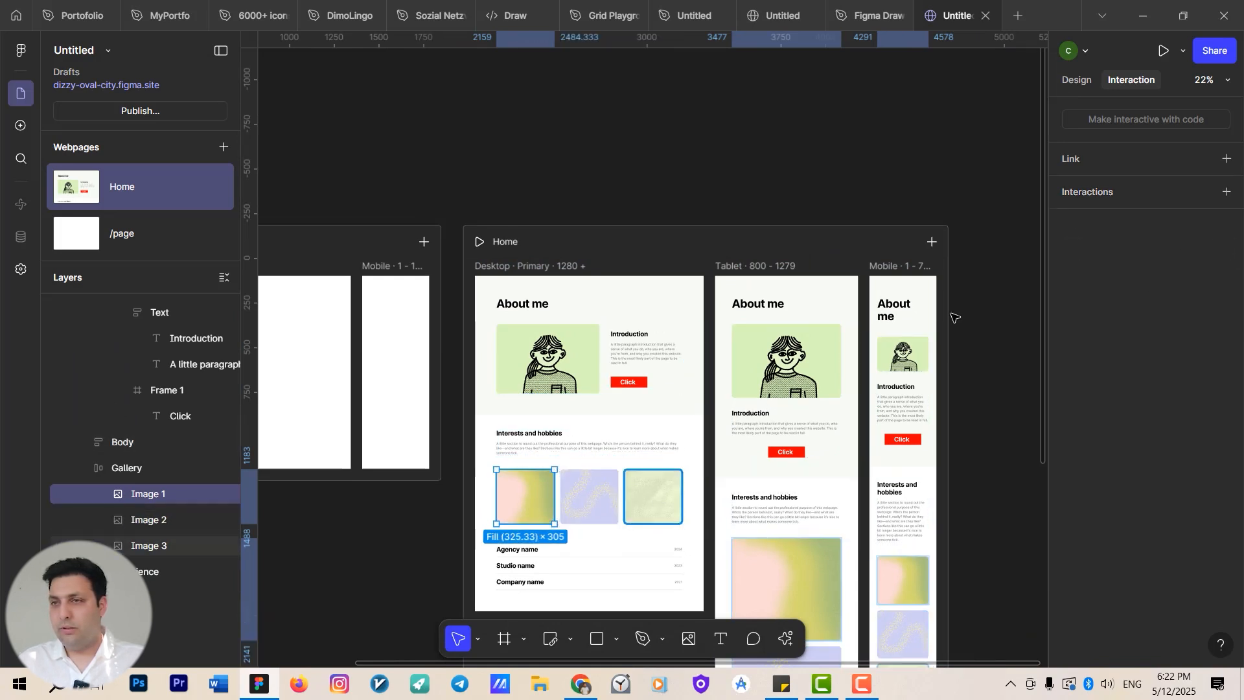
shift+click(590, 496)
shift+click(651, 495)
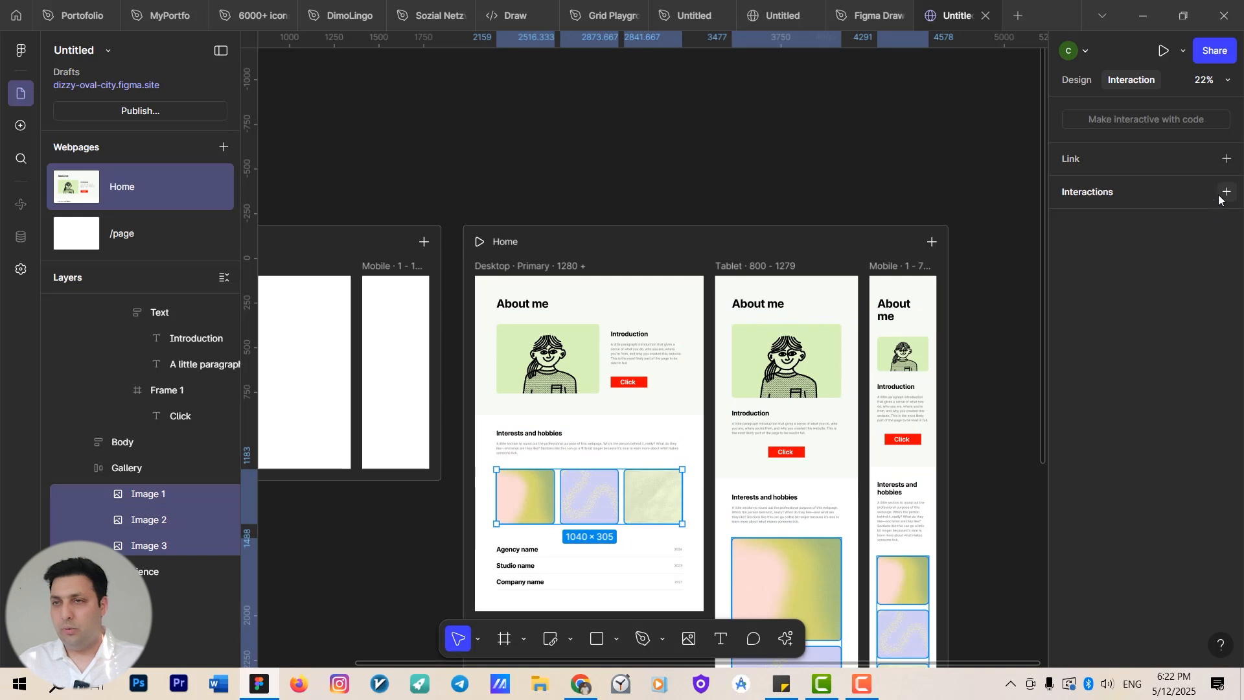
click(605, 454)
click(621, 493)
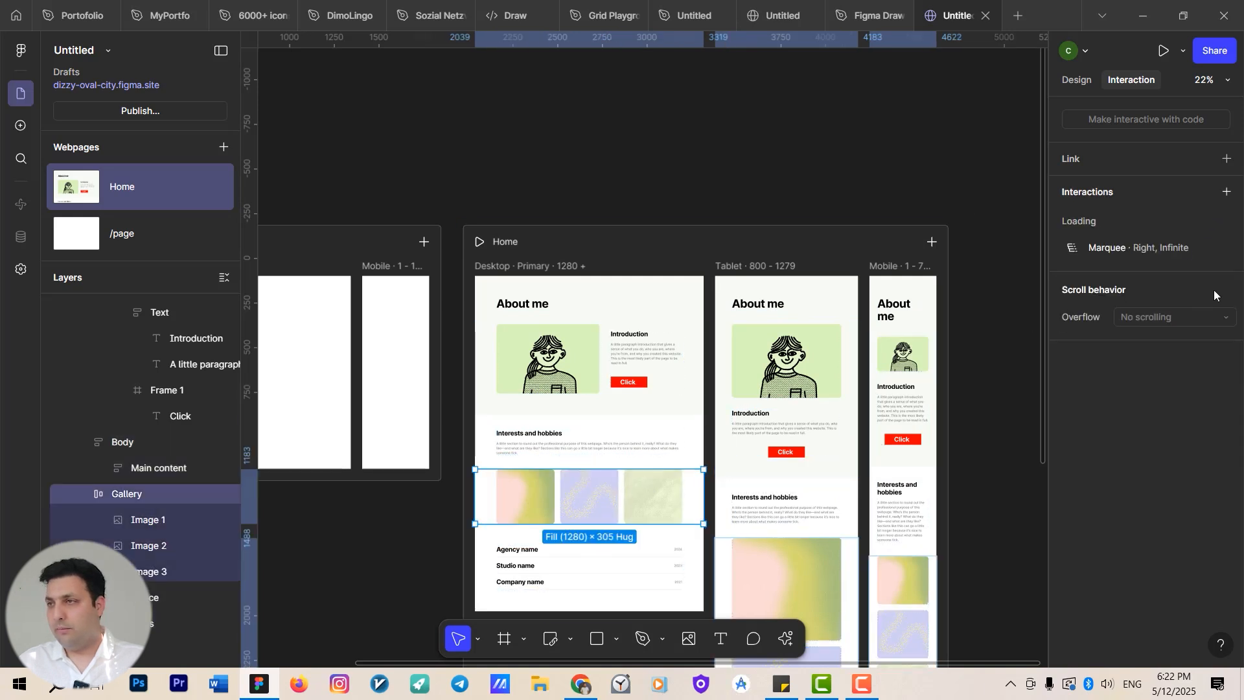
click(1226, 249)
click(524, 496)
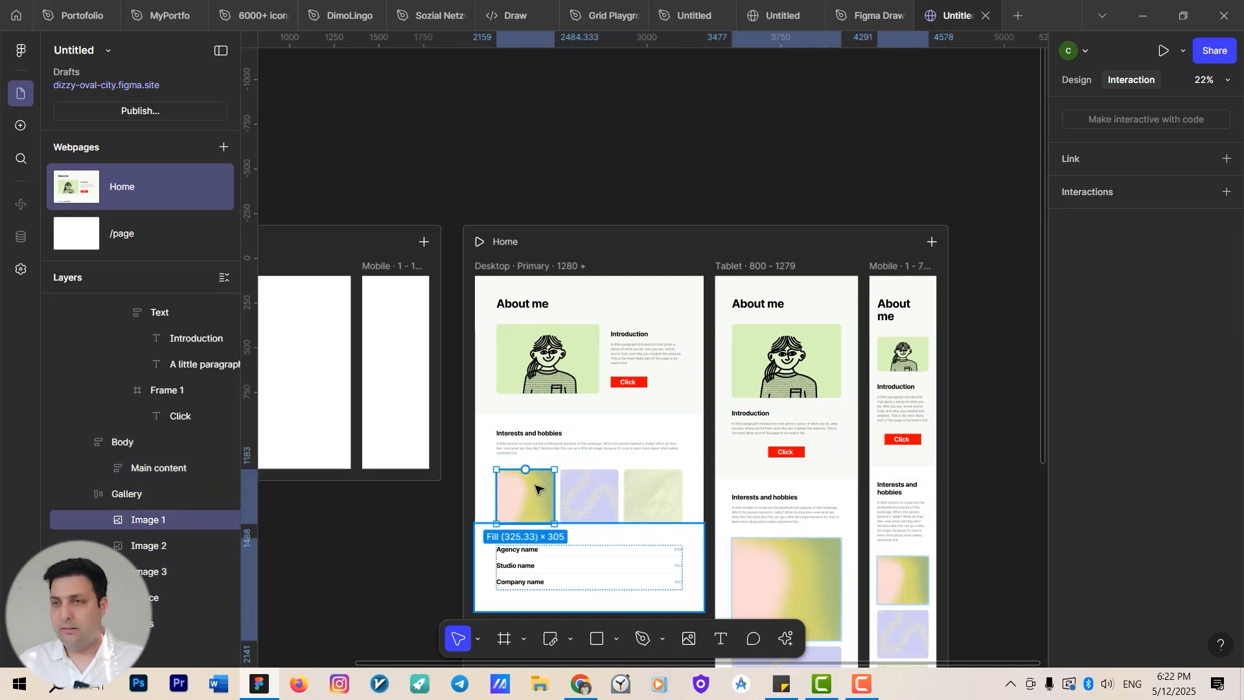
shift+click(589, 496)
shift+click(647, 493)
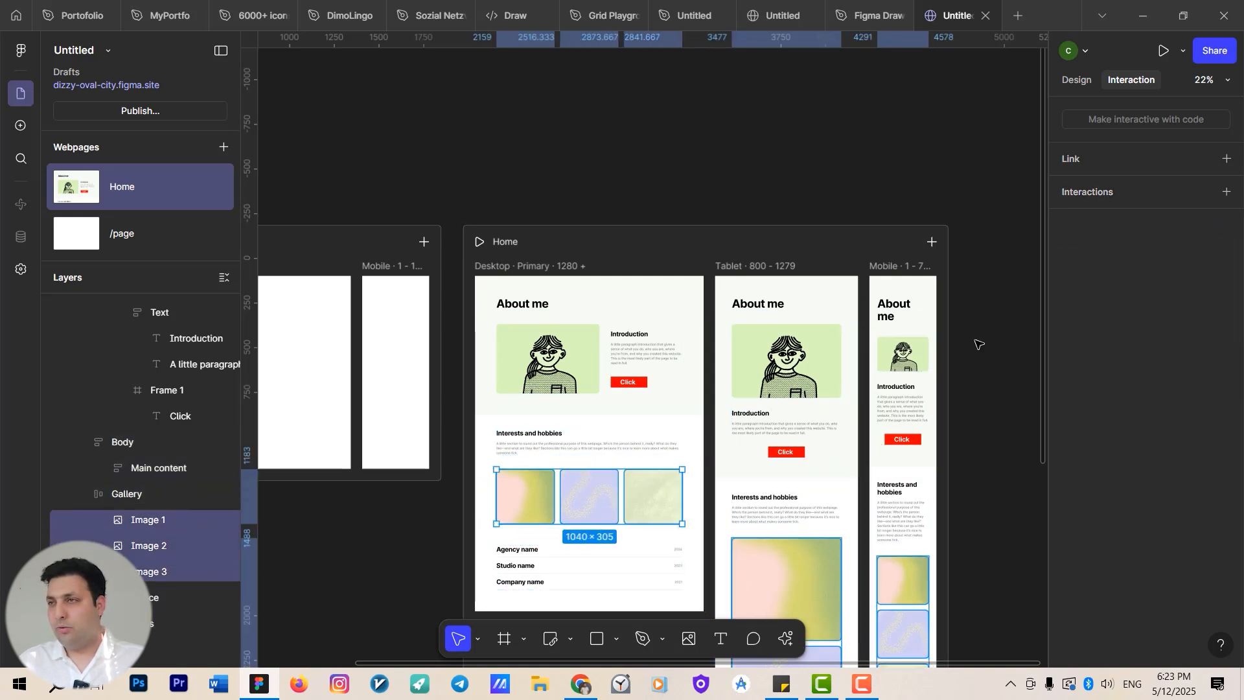
click(1225, 193)
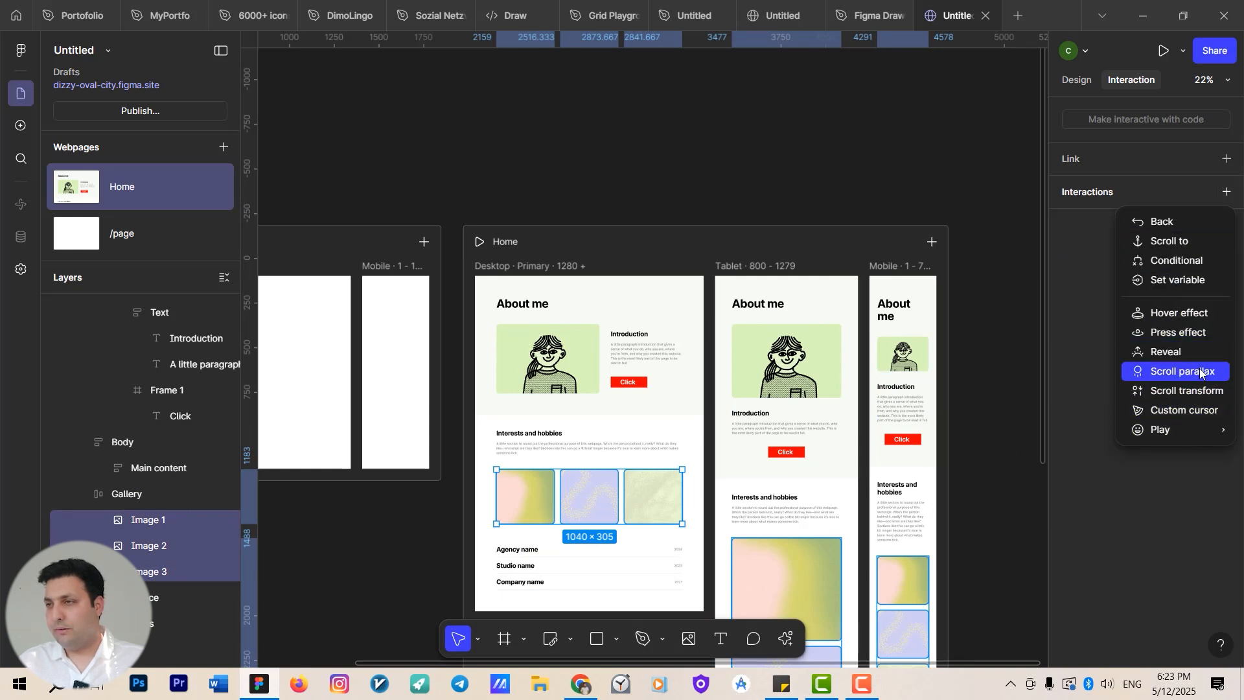
mouse_move(1192, 431)
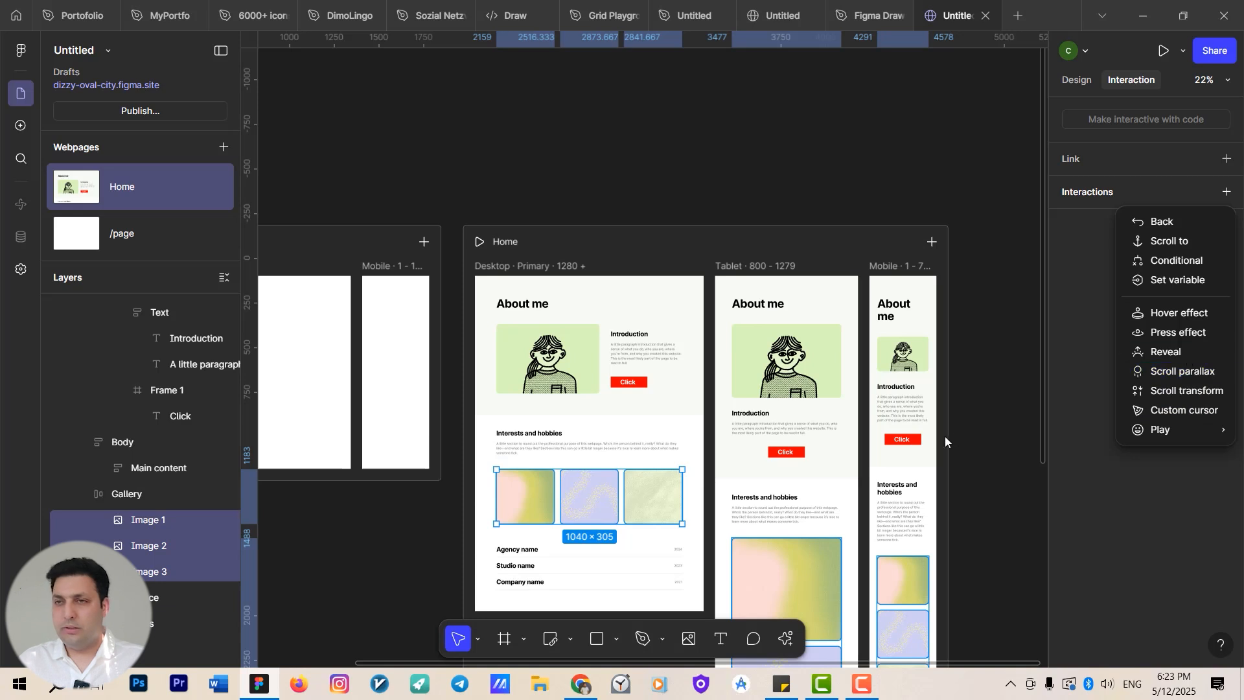
click(910, 302)
Add a Reveal effect to the first gallery image with Scale in entry, triggered on Page load.
click(476, 537)
double_click(512, 502)
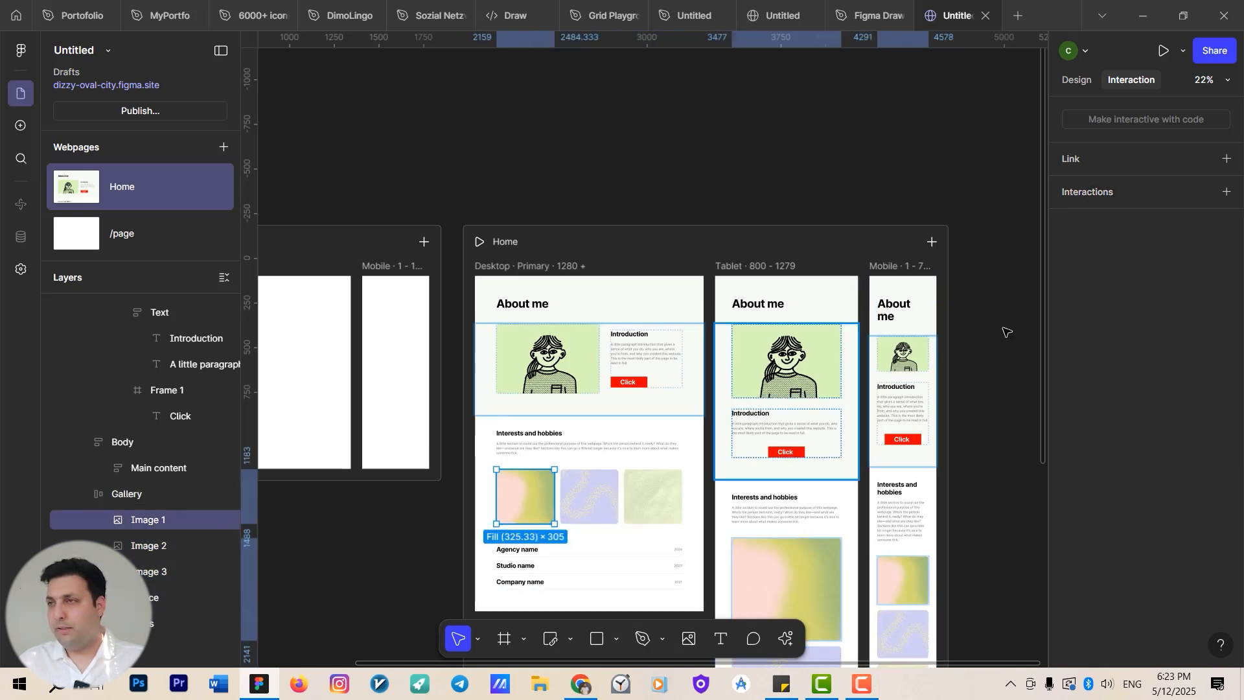
click(1226, 192)
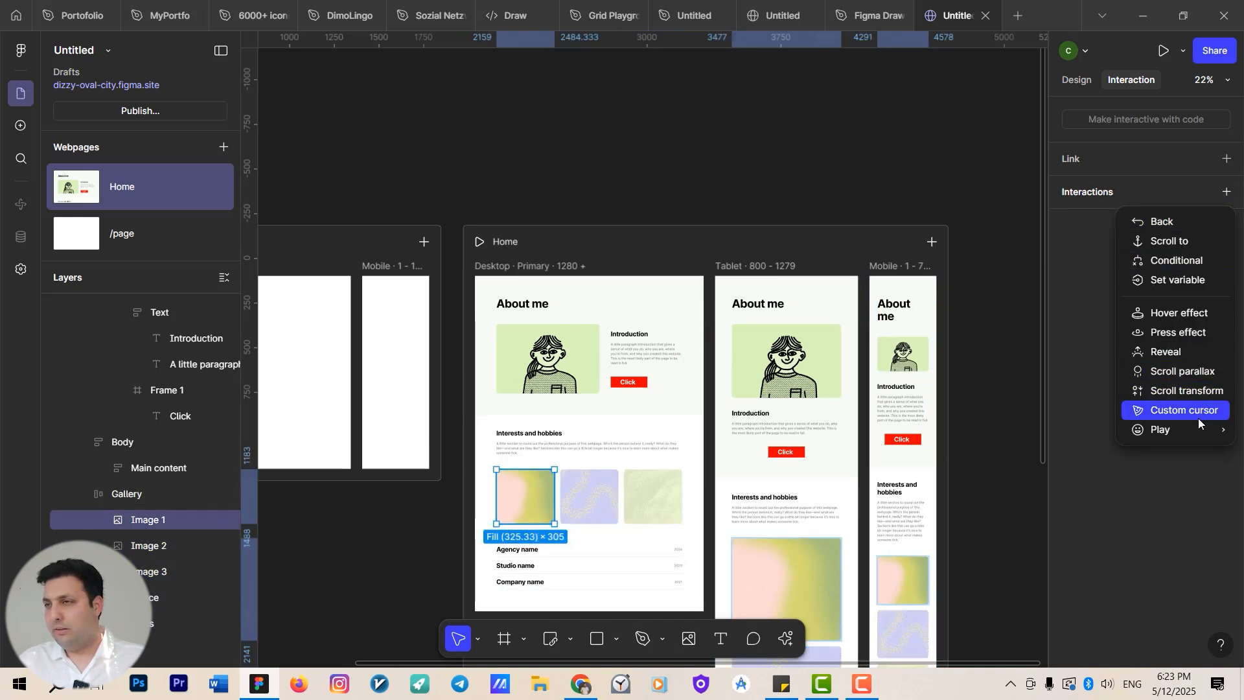
mouse_move(1195, 429)
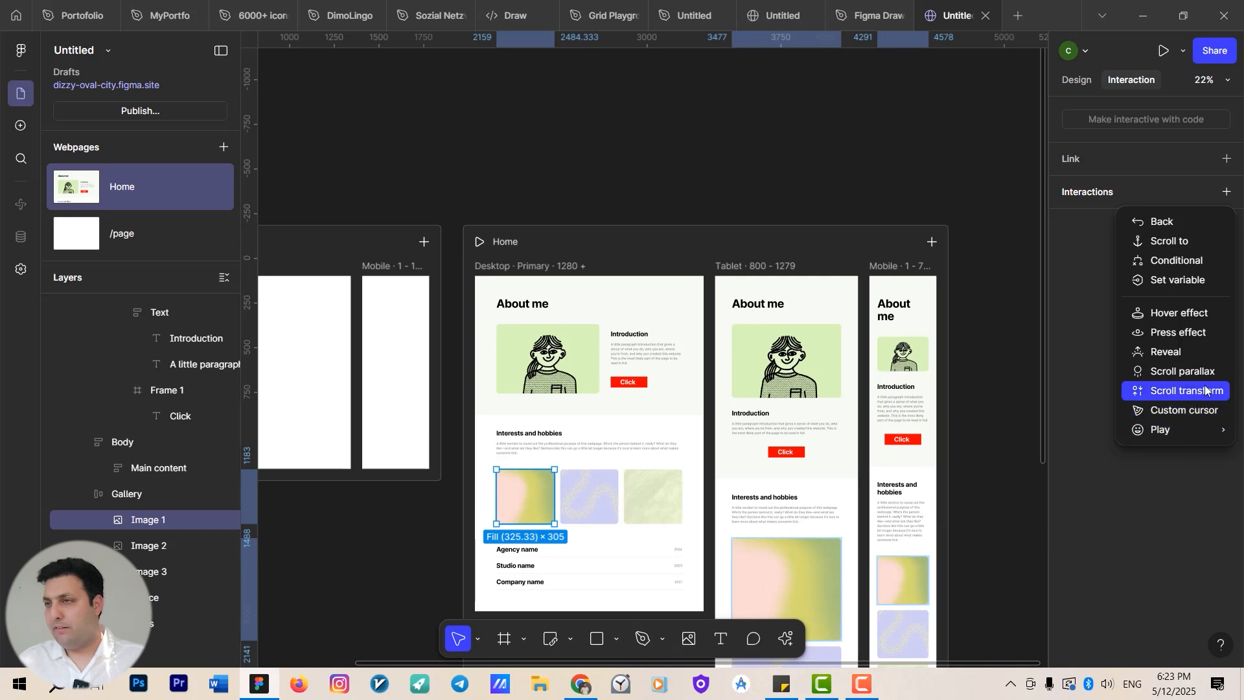
click(1198, 353)
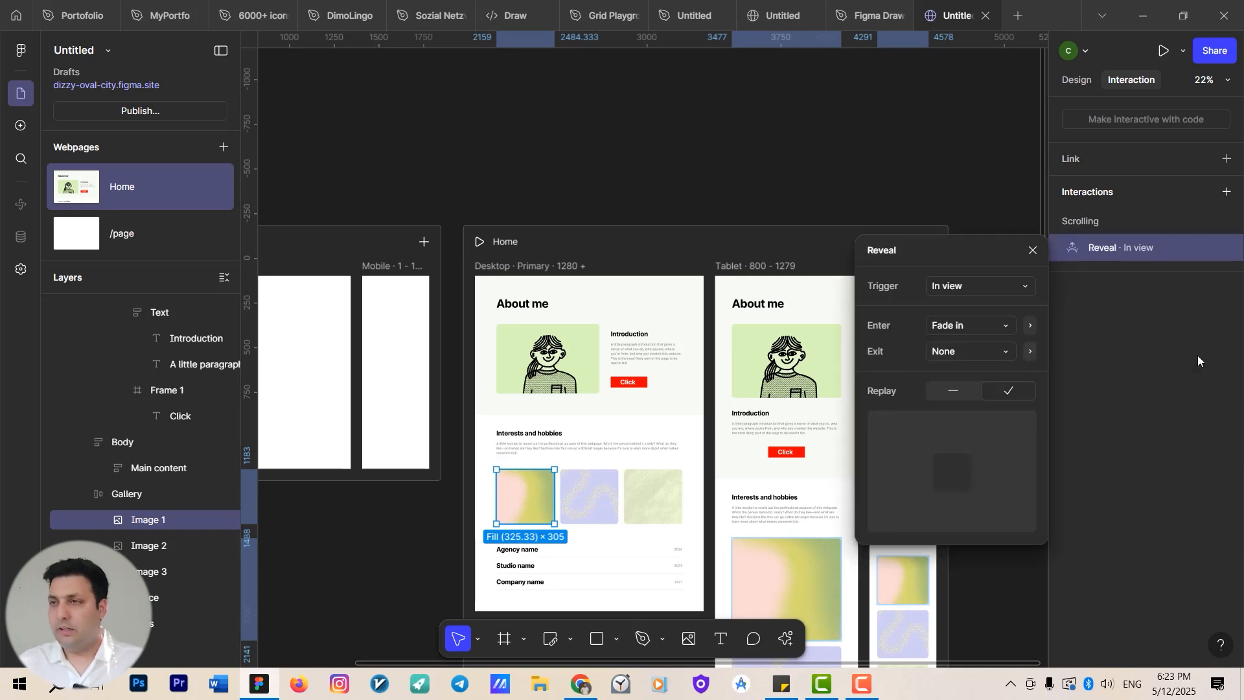
click(988, 330)
click(982, 343)
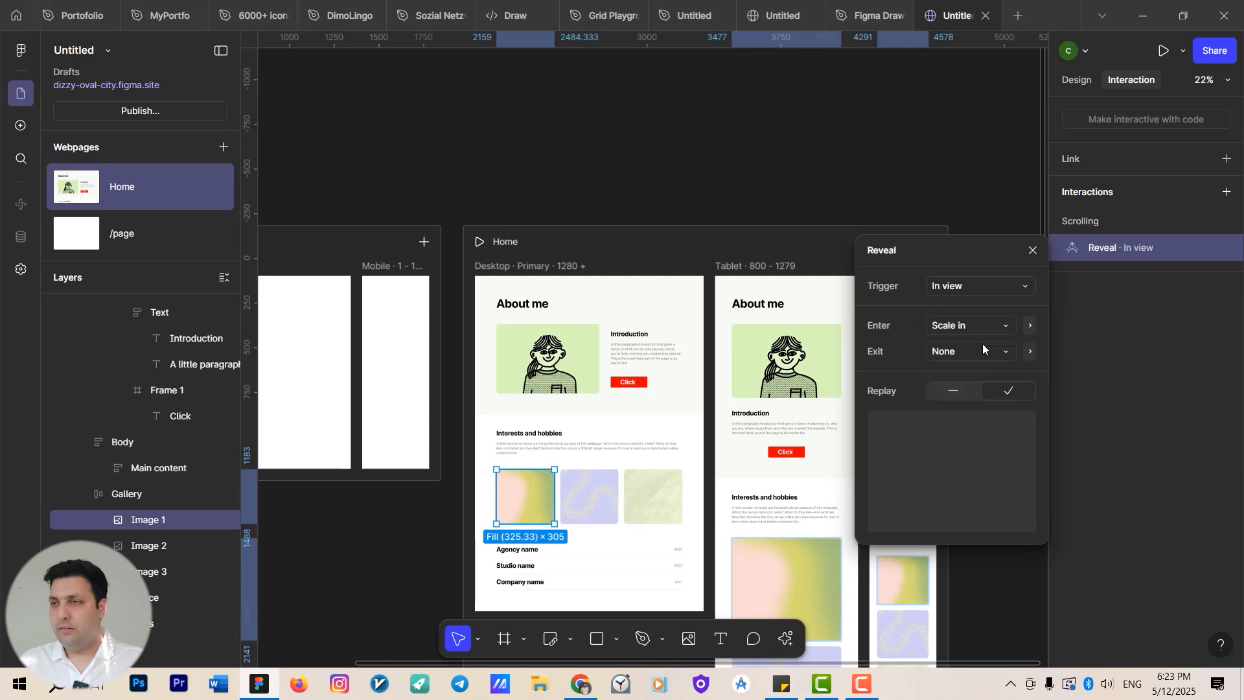
click(985, 286)
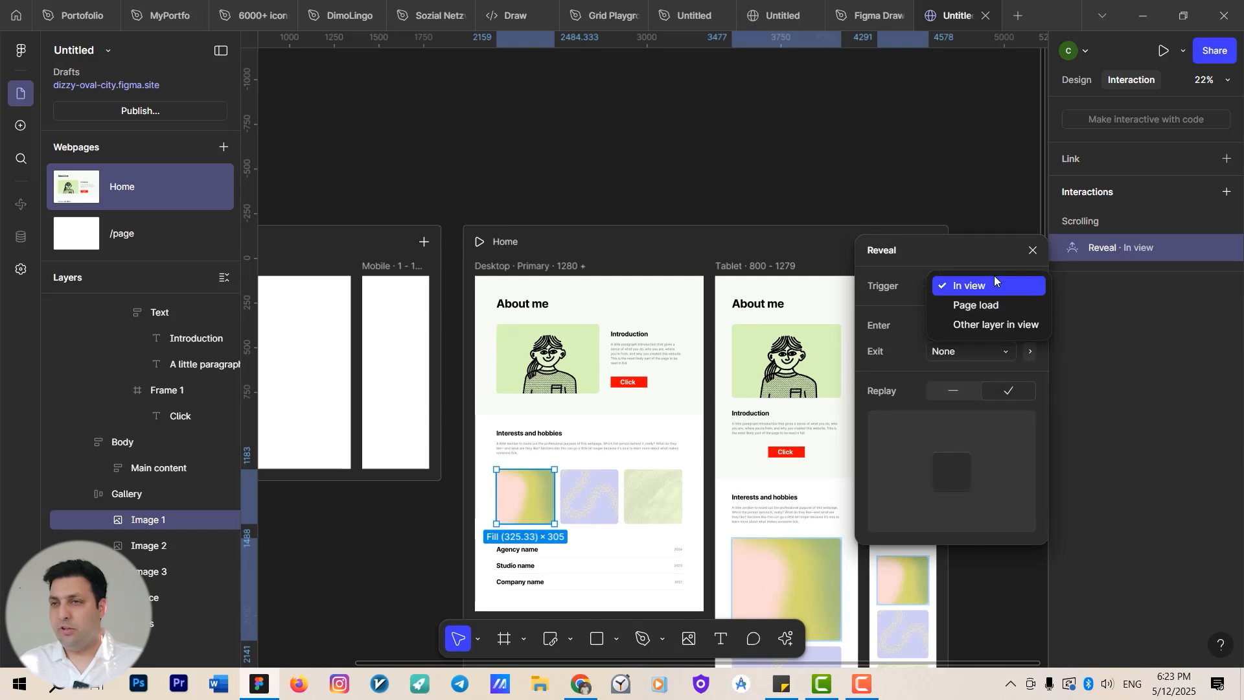
click(996, 301)
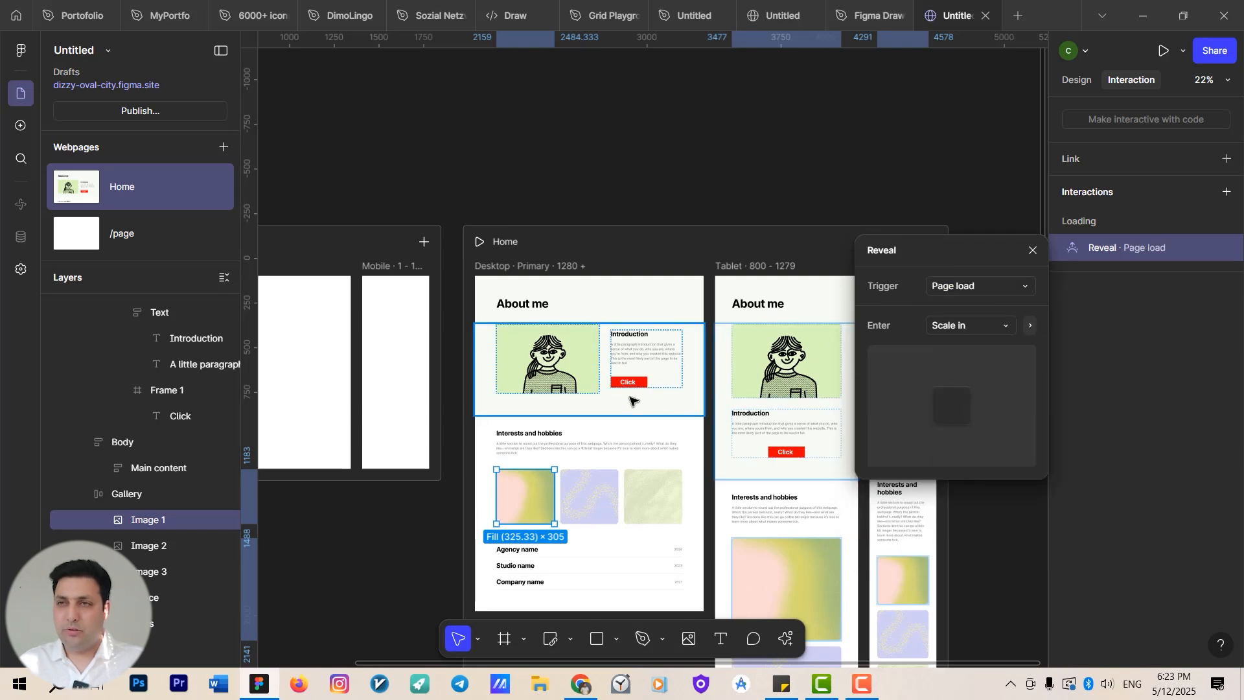
Add a Reveal effect to the About me illustration with Fade in entry and Scale out bottom exit.
scroll(445, 364, right, 2)
scroll(445, 364, up, 3)
click(445, 364)
click(445, 364)
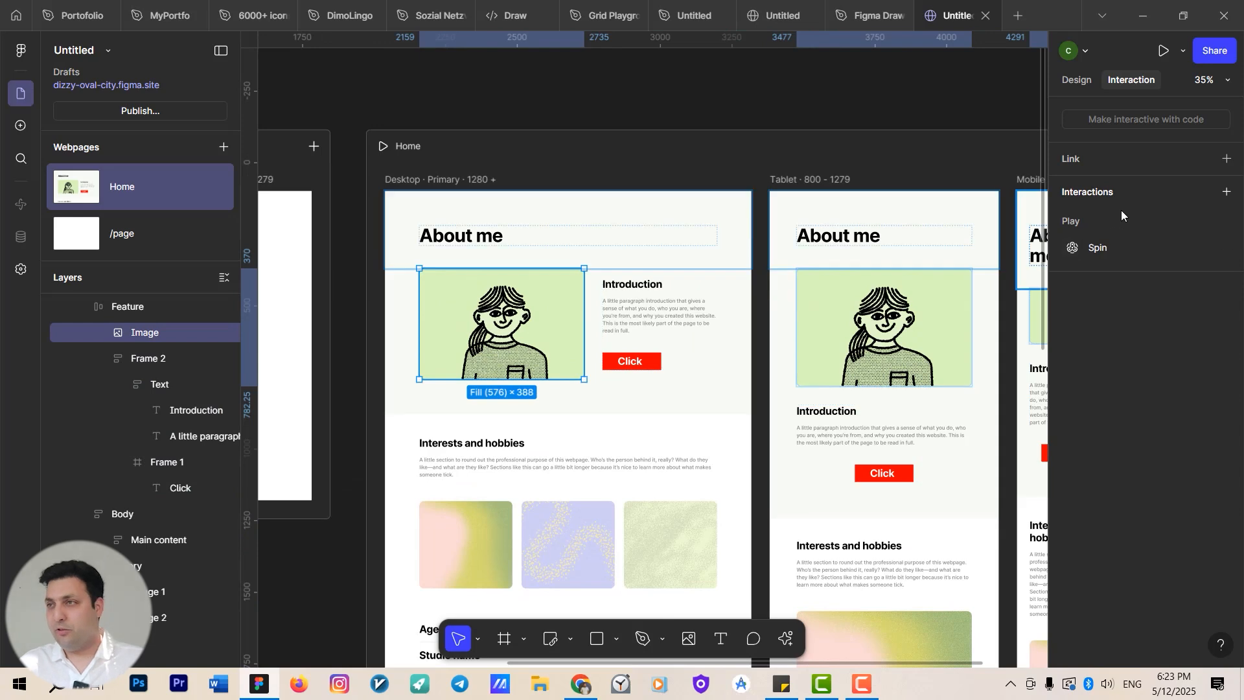
click(1225, 192)
click(1168, 355)
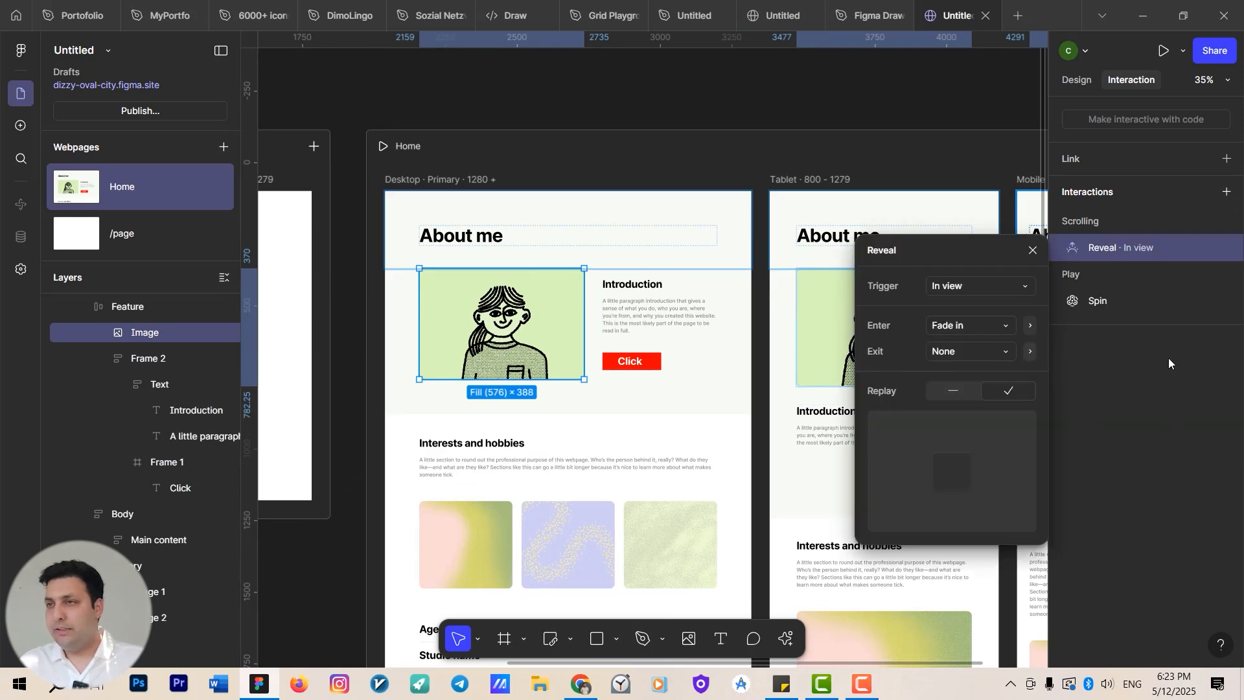
click(991, 357)
click(991, 241)
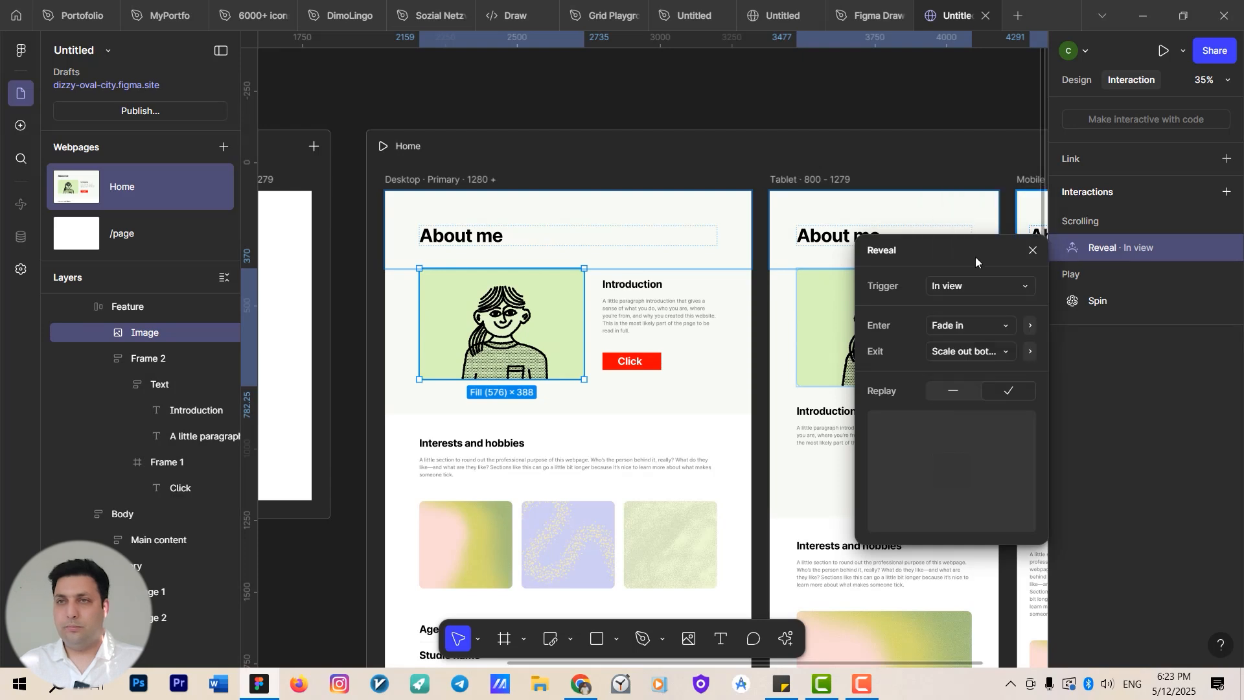
Preview the Desktop page, watch the hero section's reveal, and close the preview.
click(449, 184)
key(shift+space)
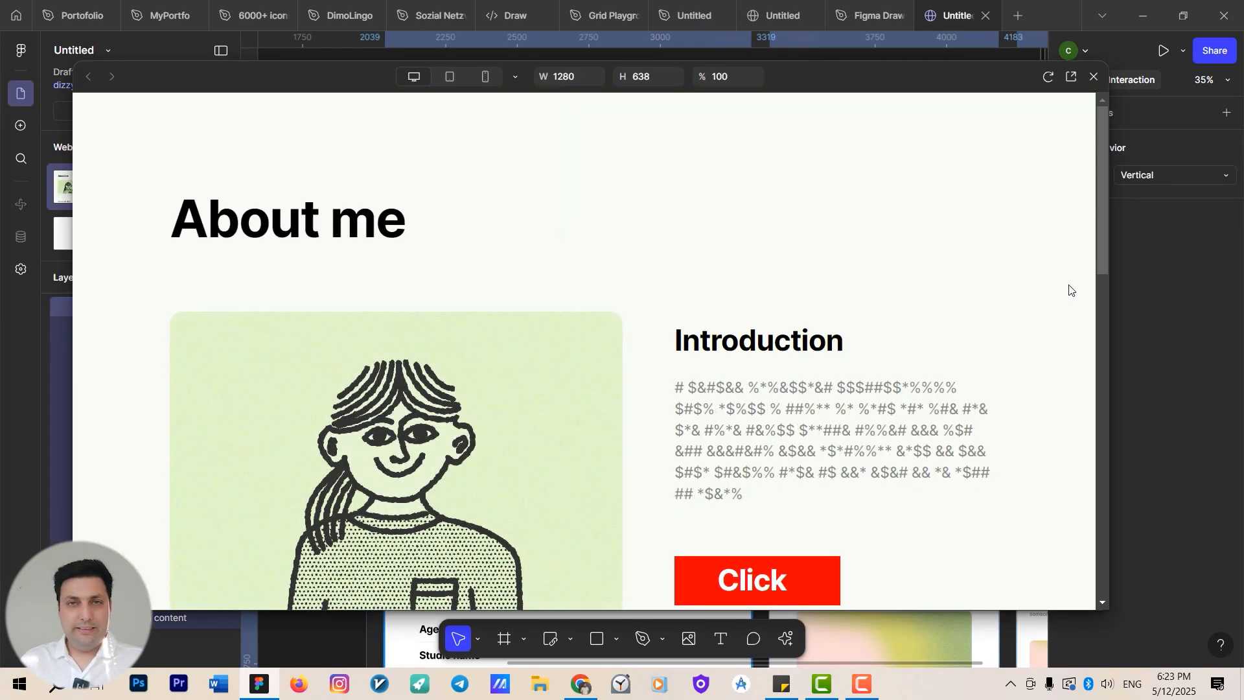
scroll(1033, 321, down, 1)
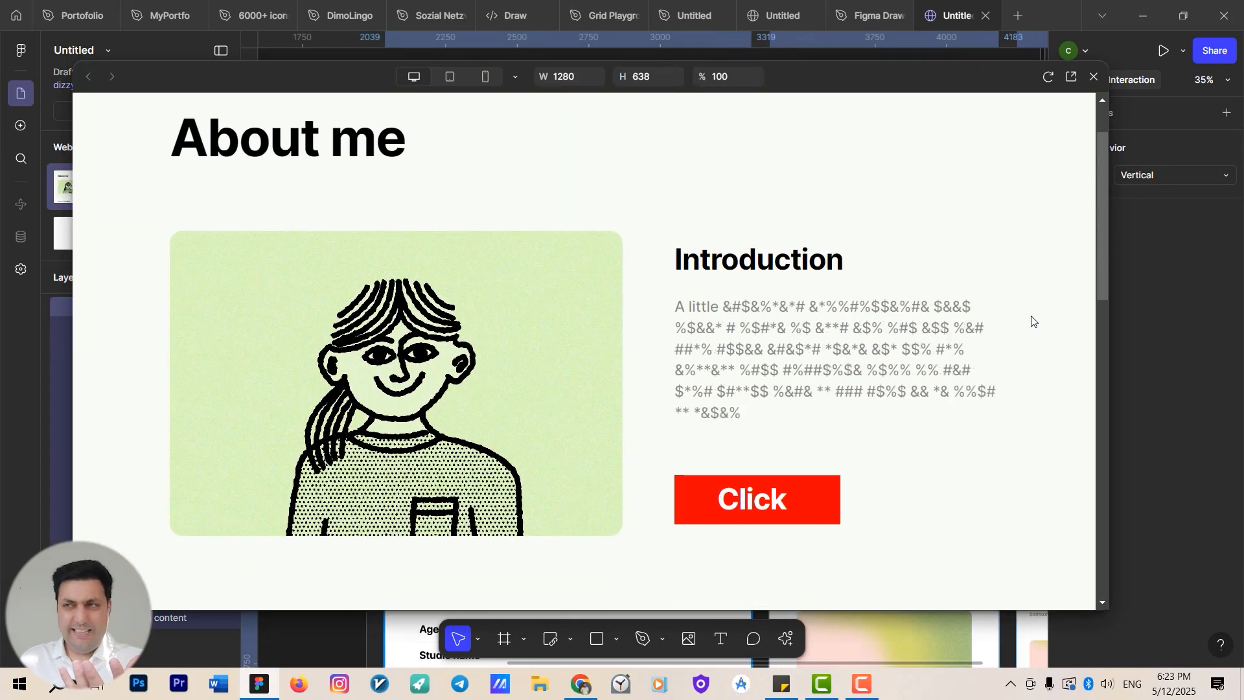
click(1094, 76)
Change the illustration's Reveal to trigger on Page load with a Scale in entry.
double_click(495, 335)
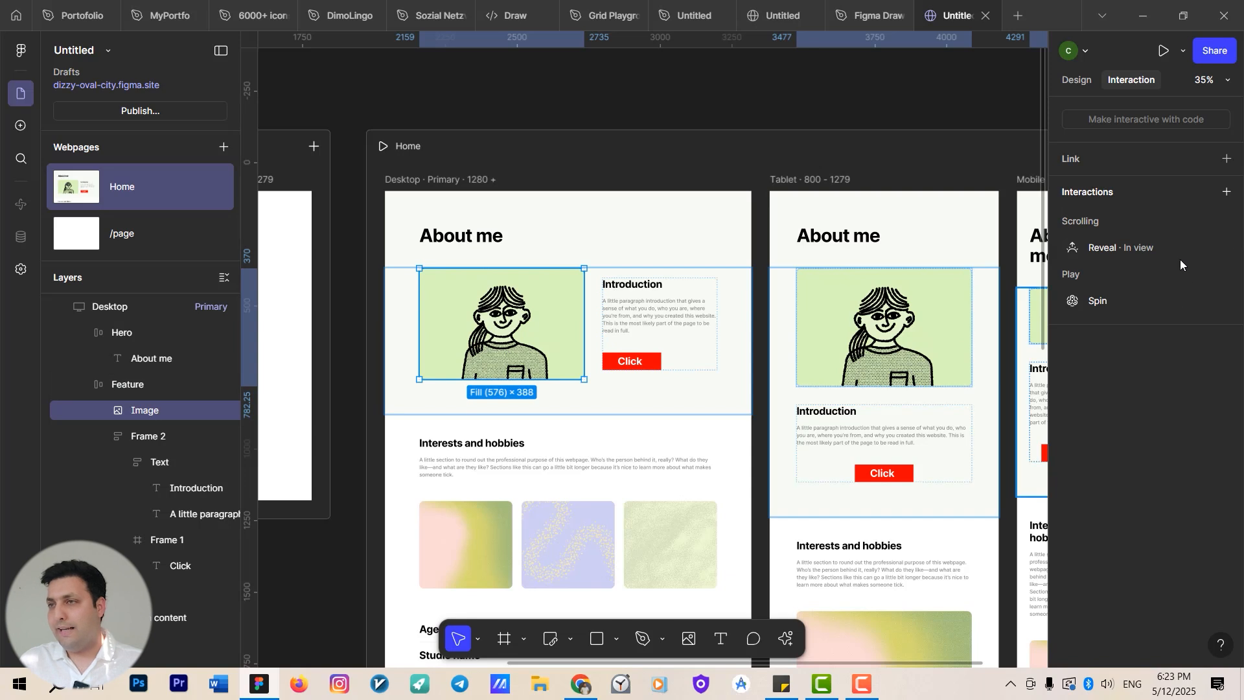
click(1125, 249)
click(998, 346)
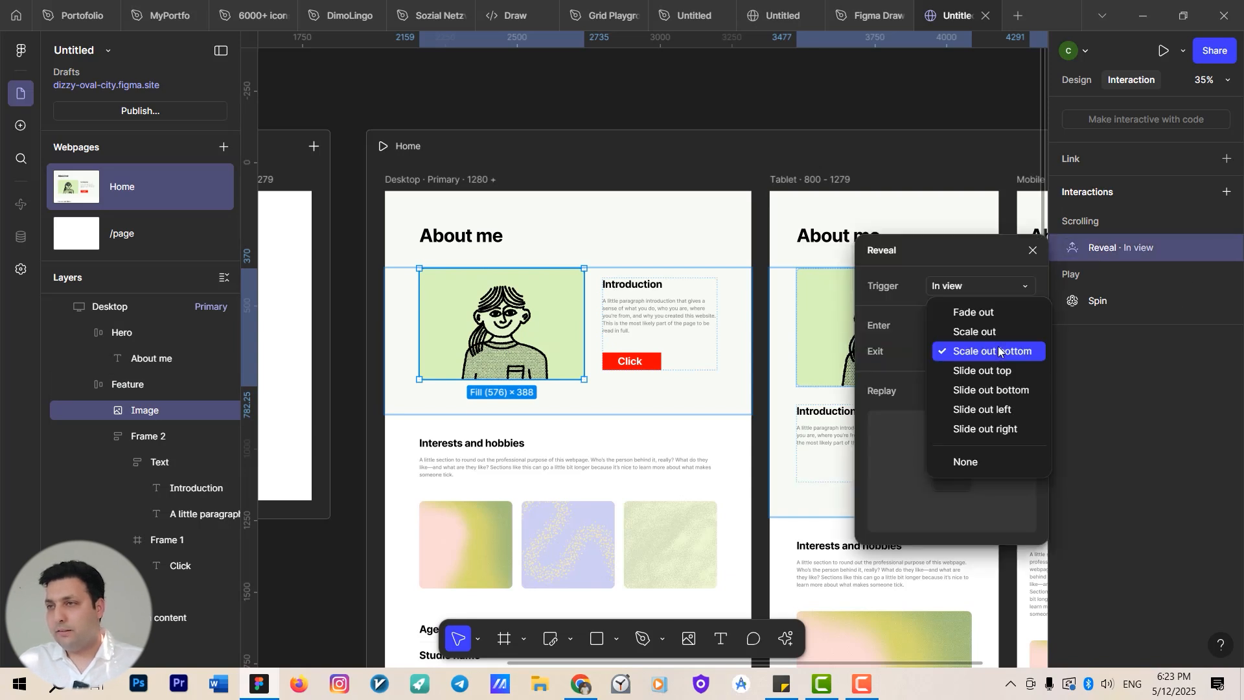
click(1015, 355)
click(985, 286)
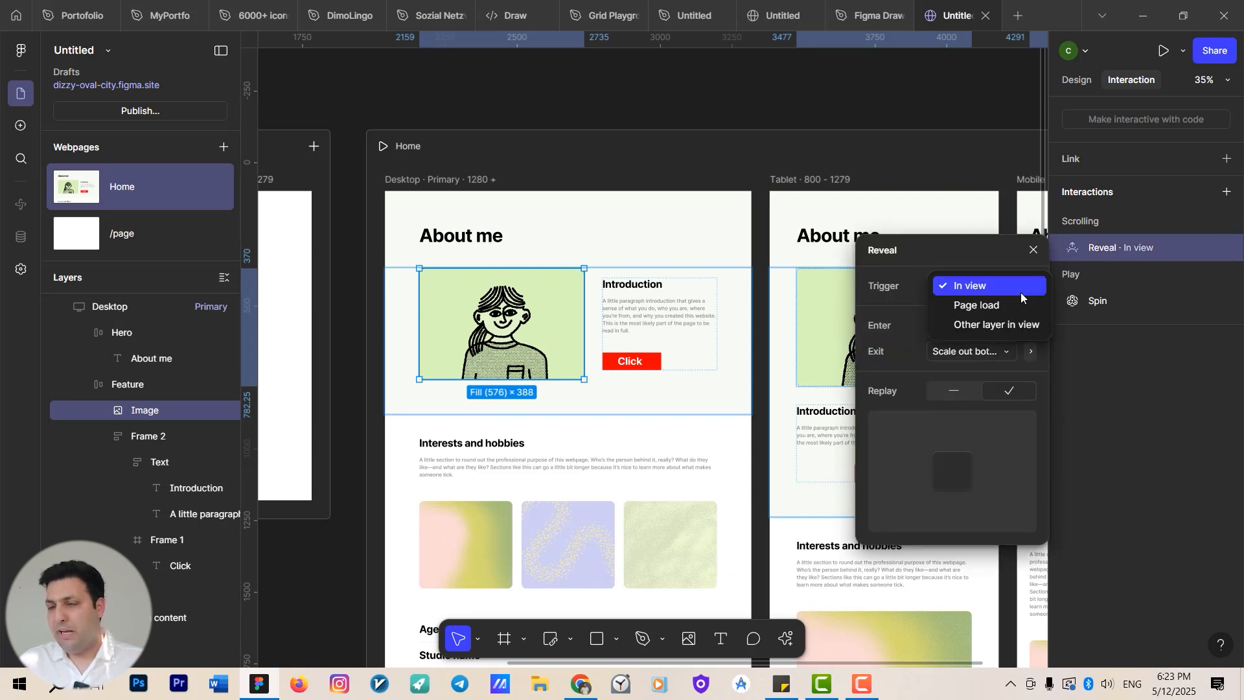
click(1020, 305)
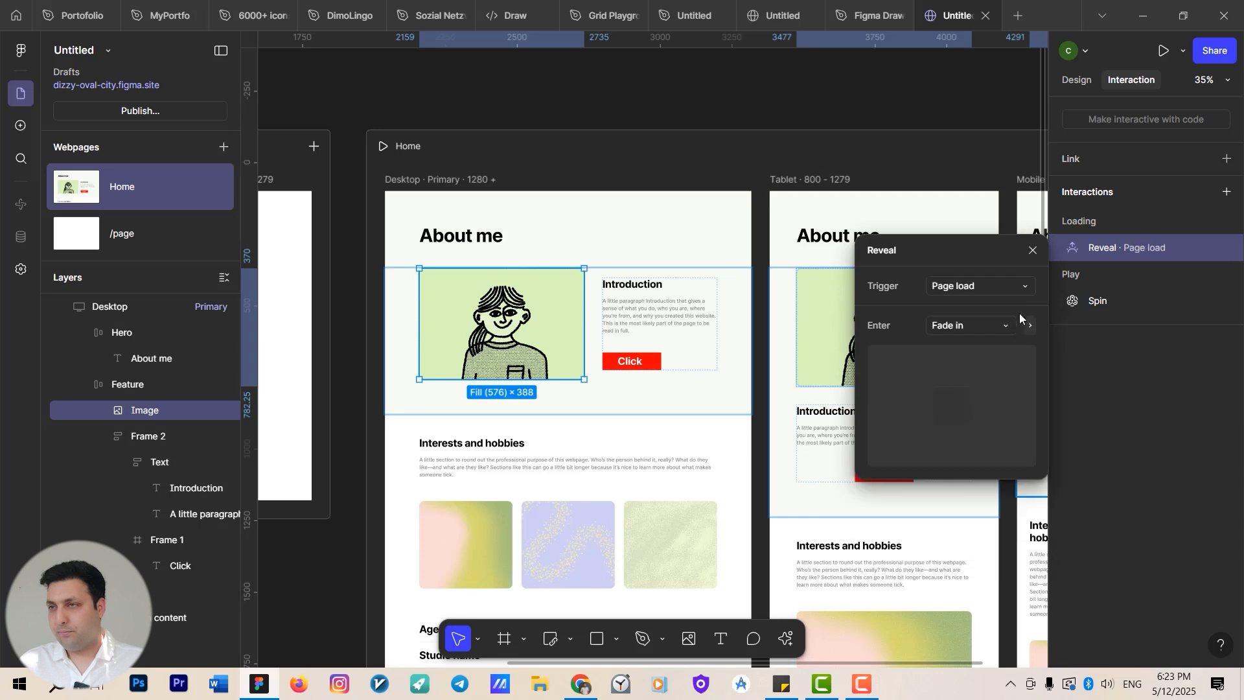
click(998, 328)
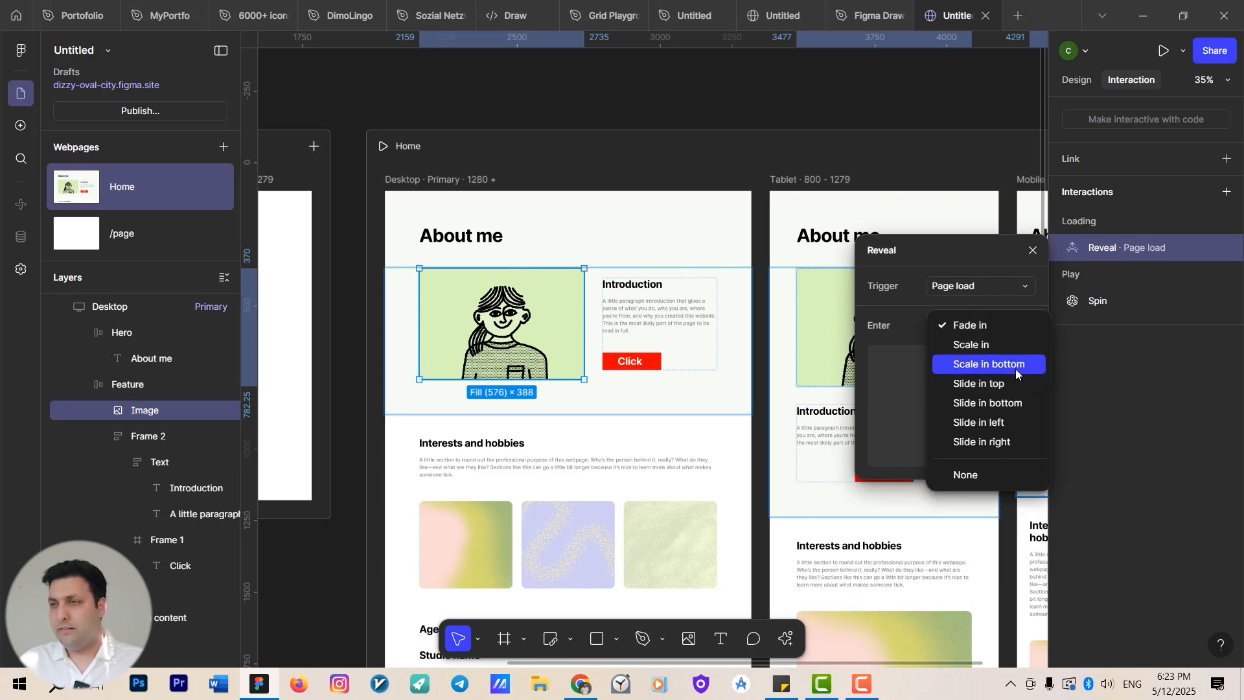
click(1009, 349)
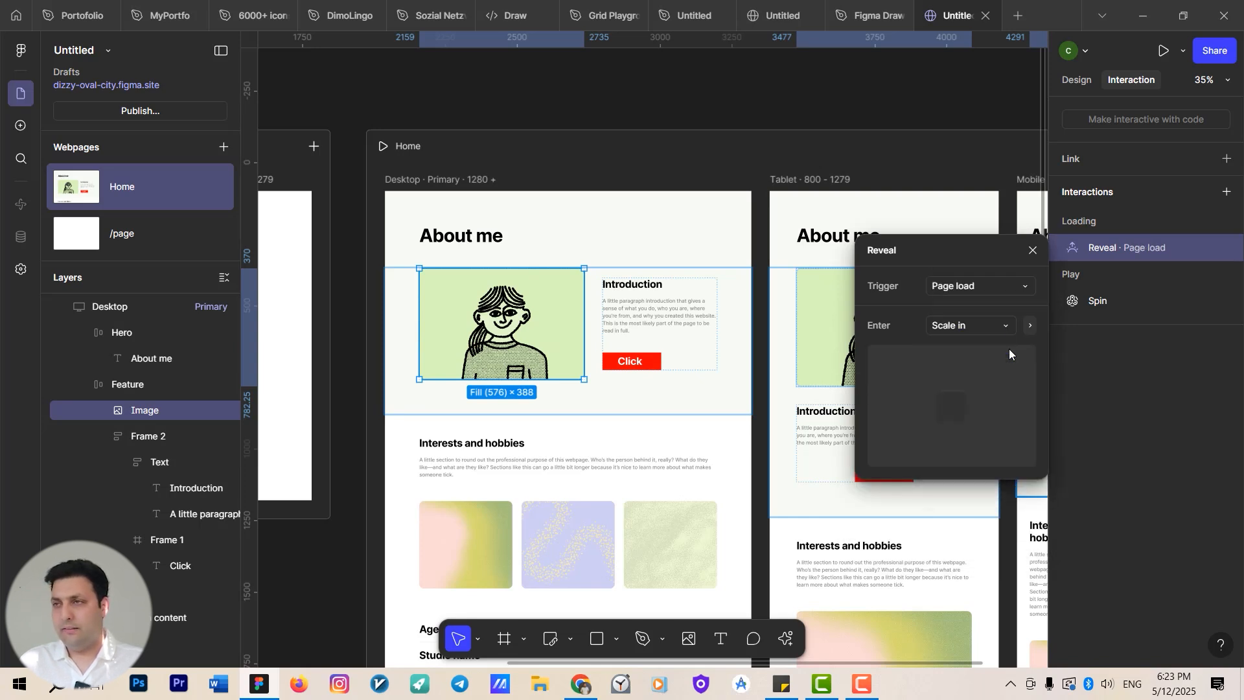
click(1032, 250)
Preview the Desktop page again to watch the illustration's load animation, then close the preview.
click(412, 181)
key(shift+space)
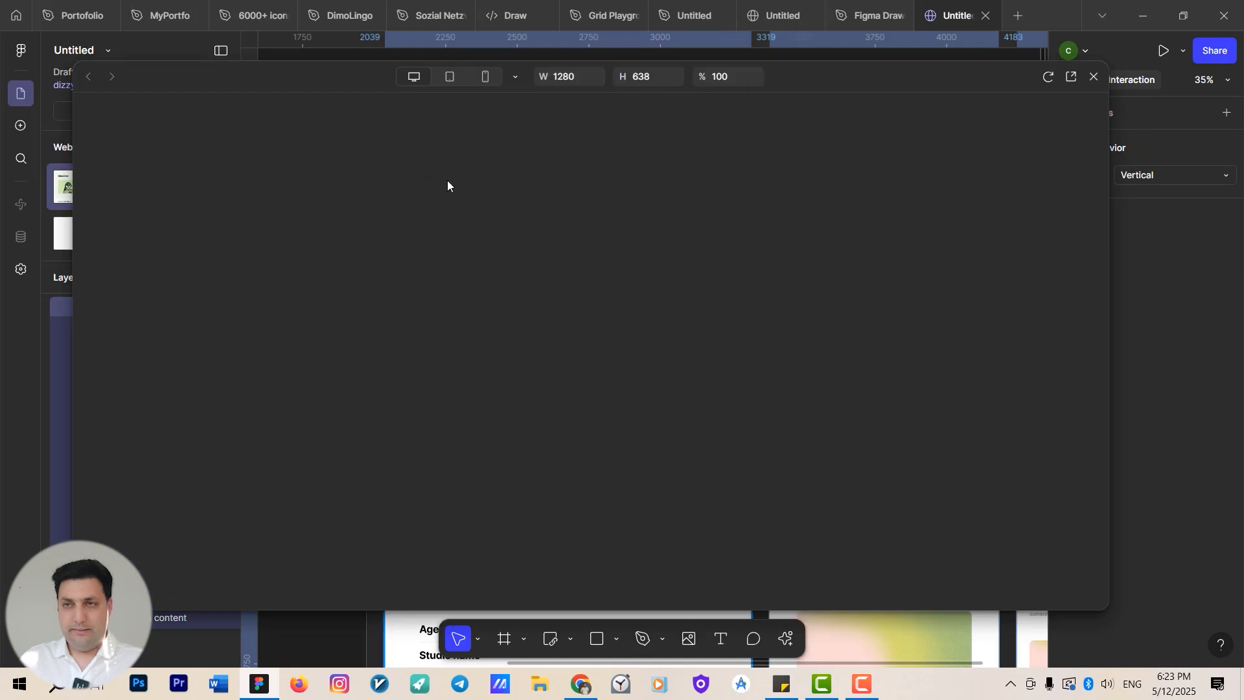
scroll(609, 319, down, 1)
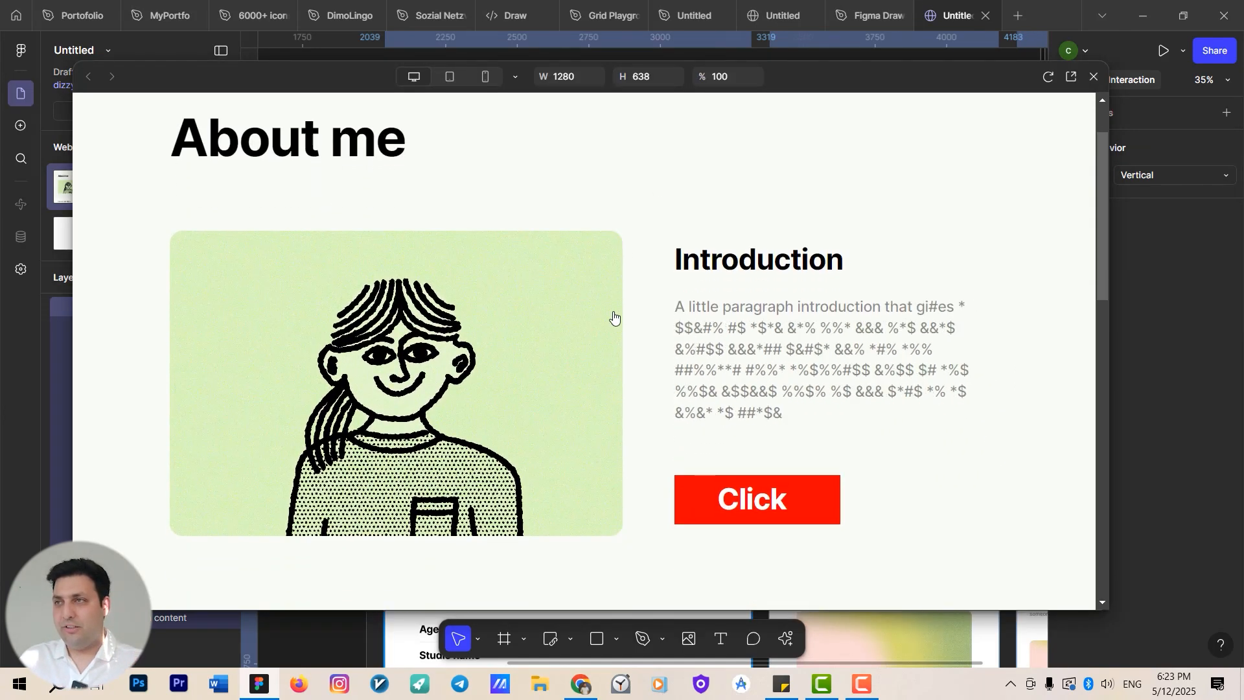
click(1093, 77)
Add a Scroll transform interaction to the first gallery image, keeping its default settings.
click(537, 347)
scroll(596, 401, down, 3)
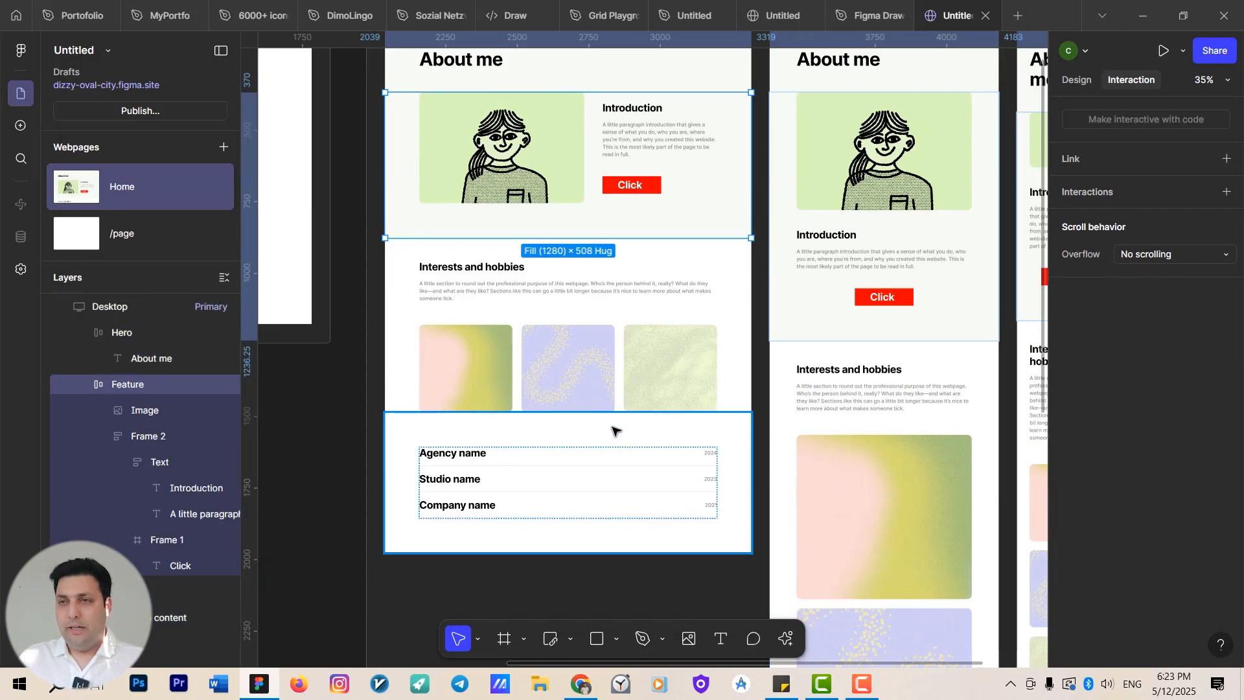
double_click(500, 444)
double_click(475, 352)
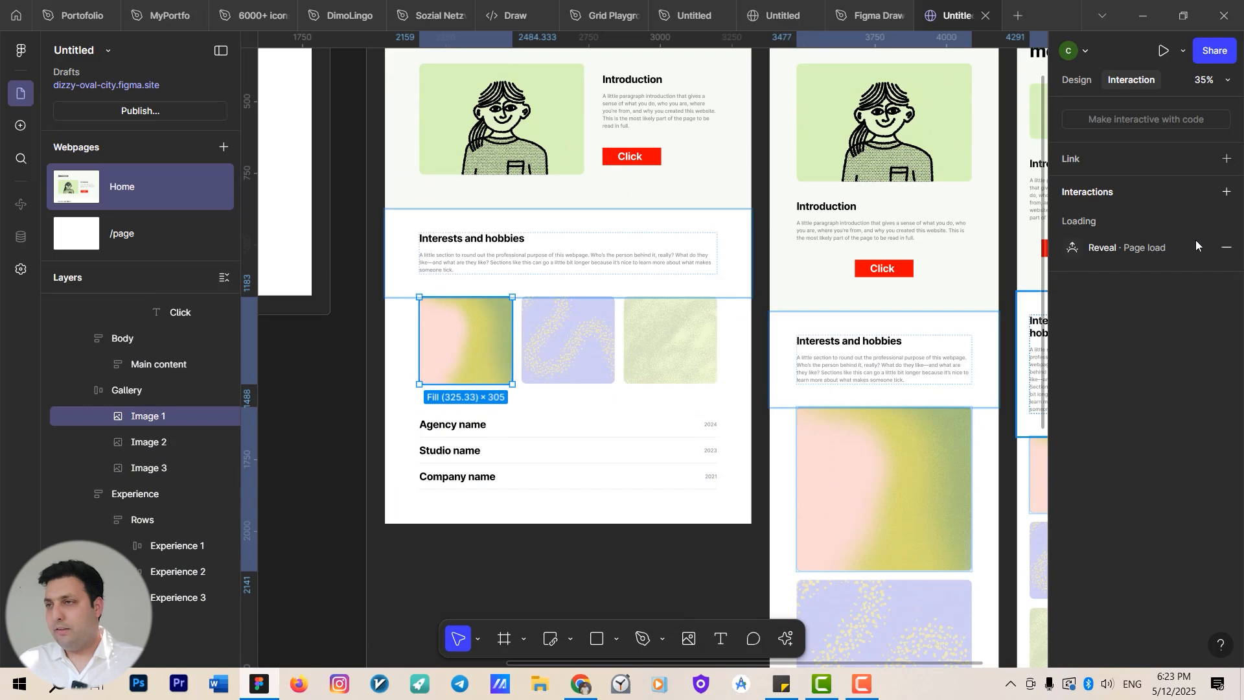
click(1226, 192)
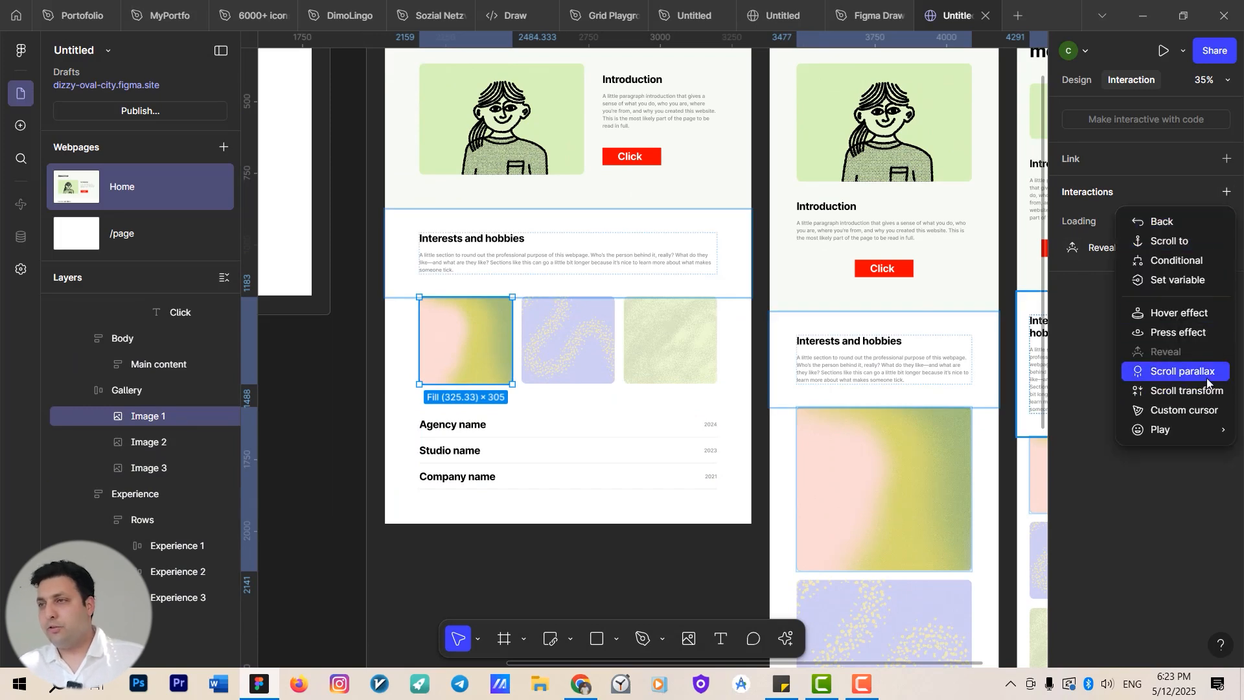
click(1211, 393)
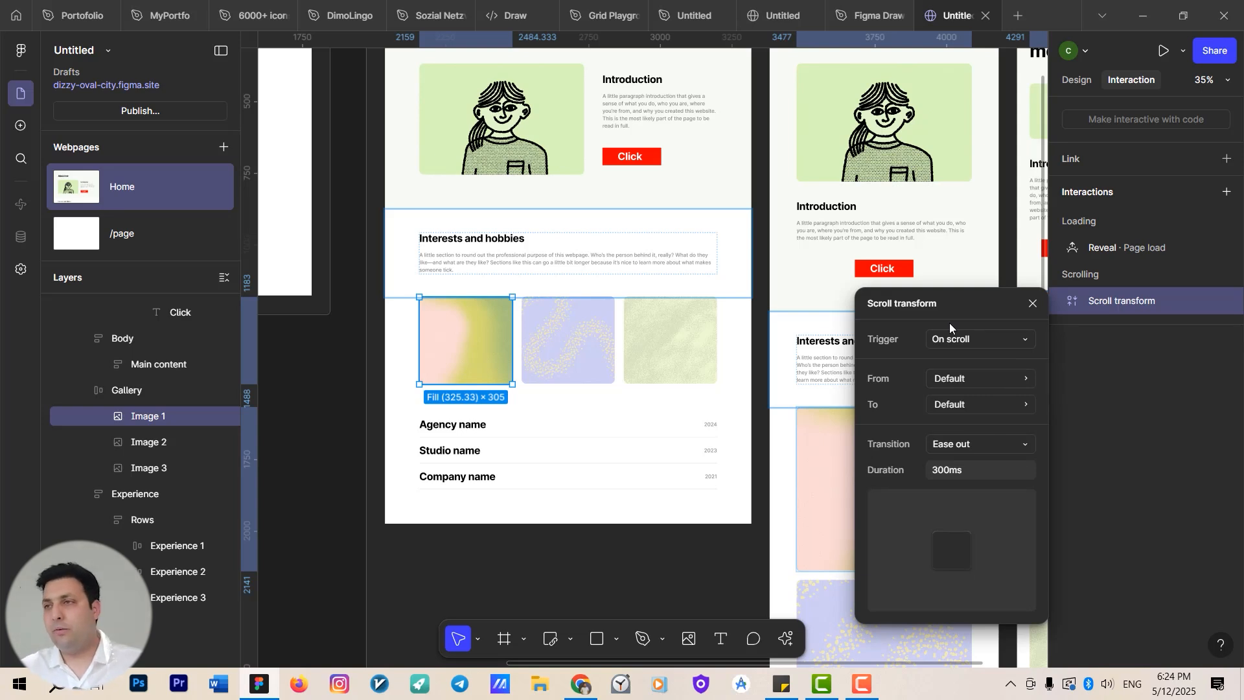
click(1034, 304)
click(1225, 192)
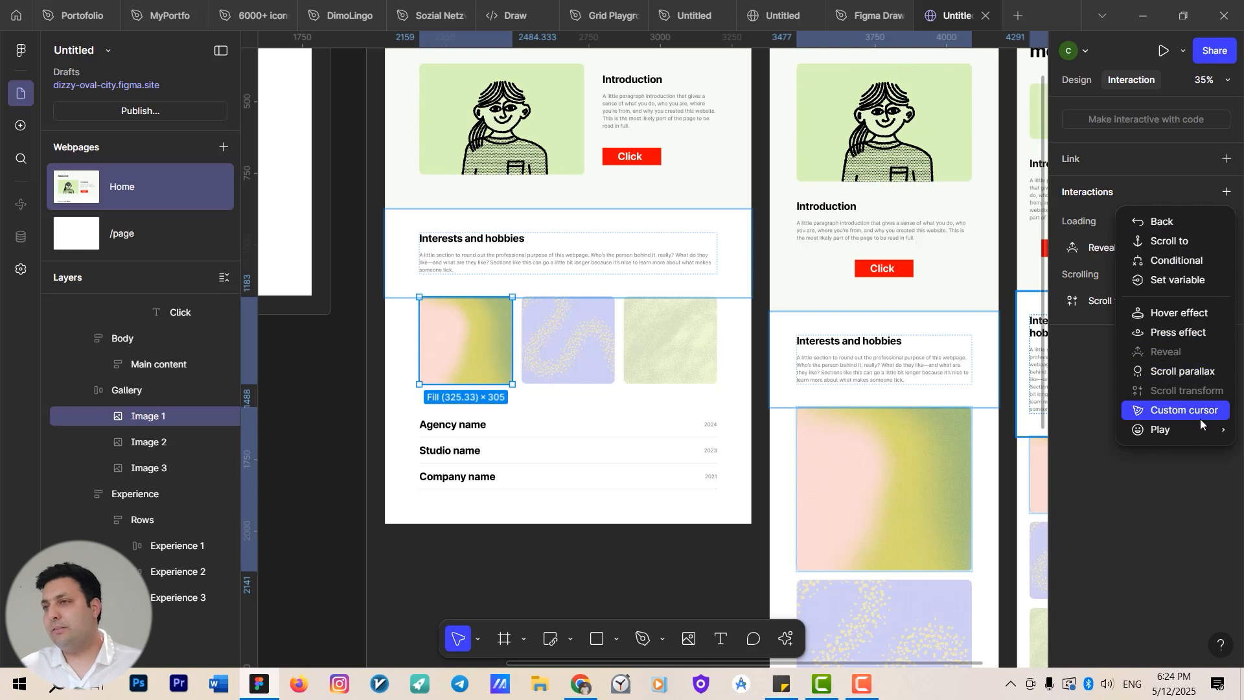
mouse_move(1191, 429)
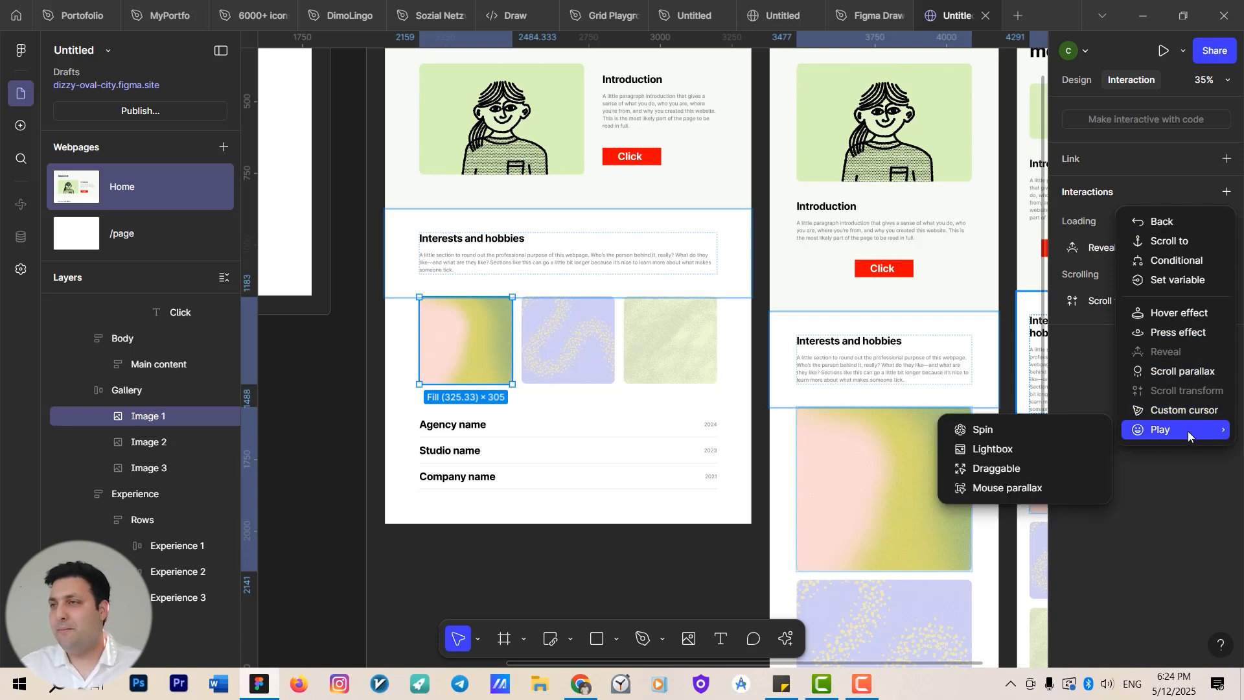
click(565, 374)
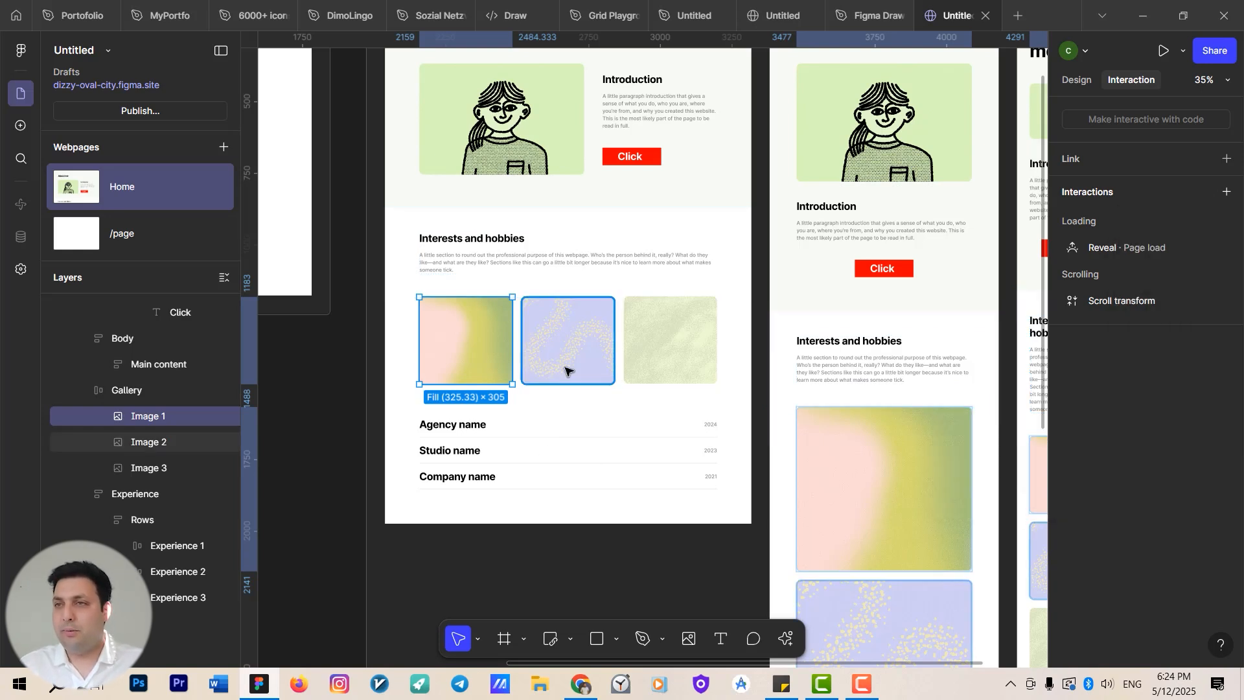
Add a Mouse parallax play interaction to the second gallery image.
click(566, 370)
click(1227, 193)
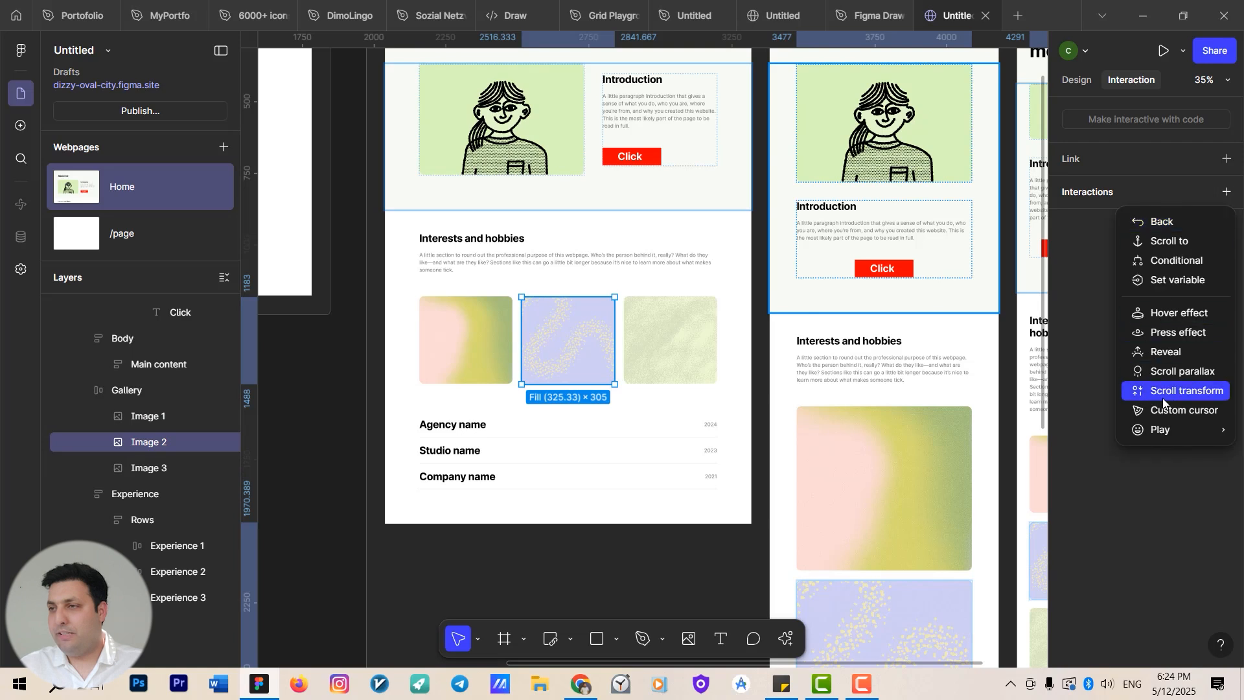
mouse_move(1166, 429)
click(1029, 489)
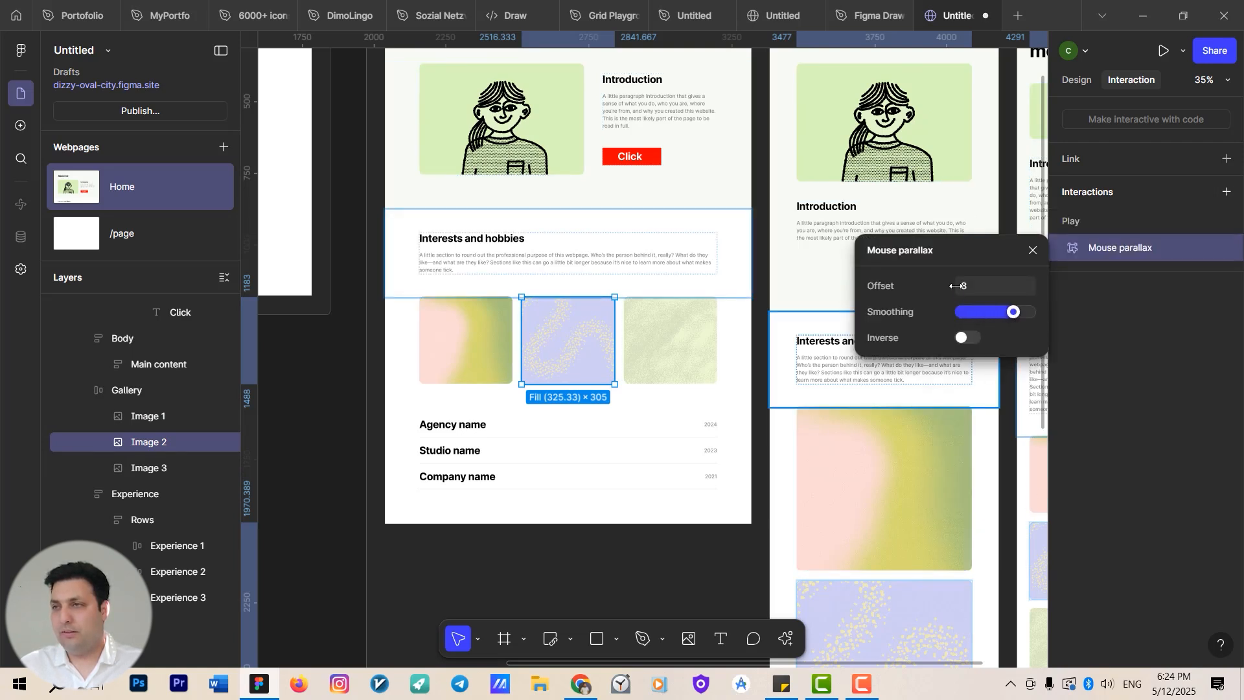
click(1033, 250)
Preview the Desktop page, scroll down to watch the gallery image effects, and close the preview.
scroll(630, 333, up, 2)
scroll(625, 399, down, 2)
scroll(570, 311, down, 1)
scroll(502, 246, up, 3)
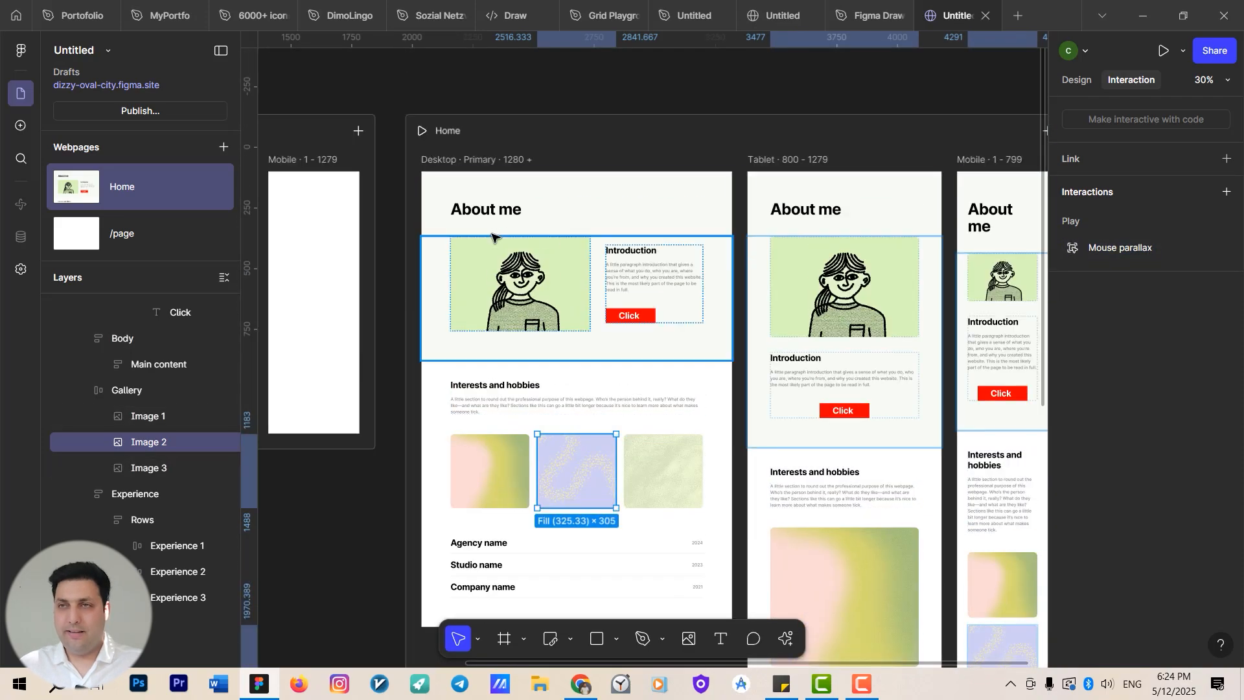
click(494, 161)
key(shift+space)
scroll(633, 389, down, 4)
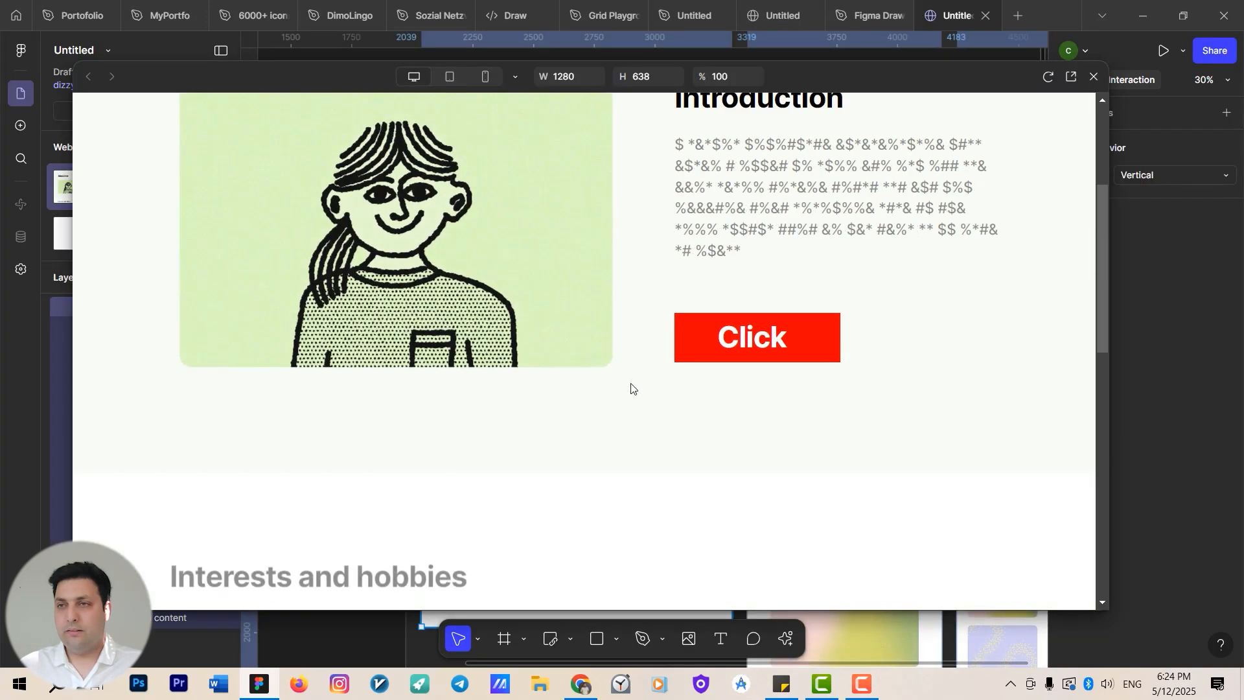
scroll(631, 387, down, 5)
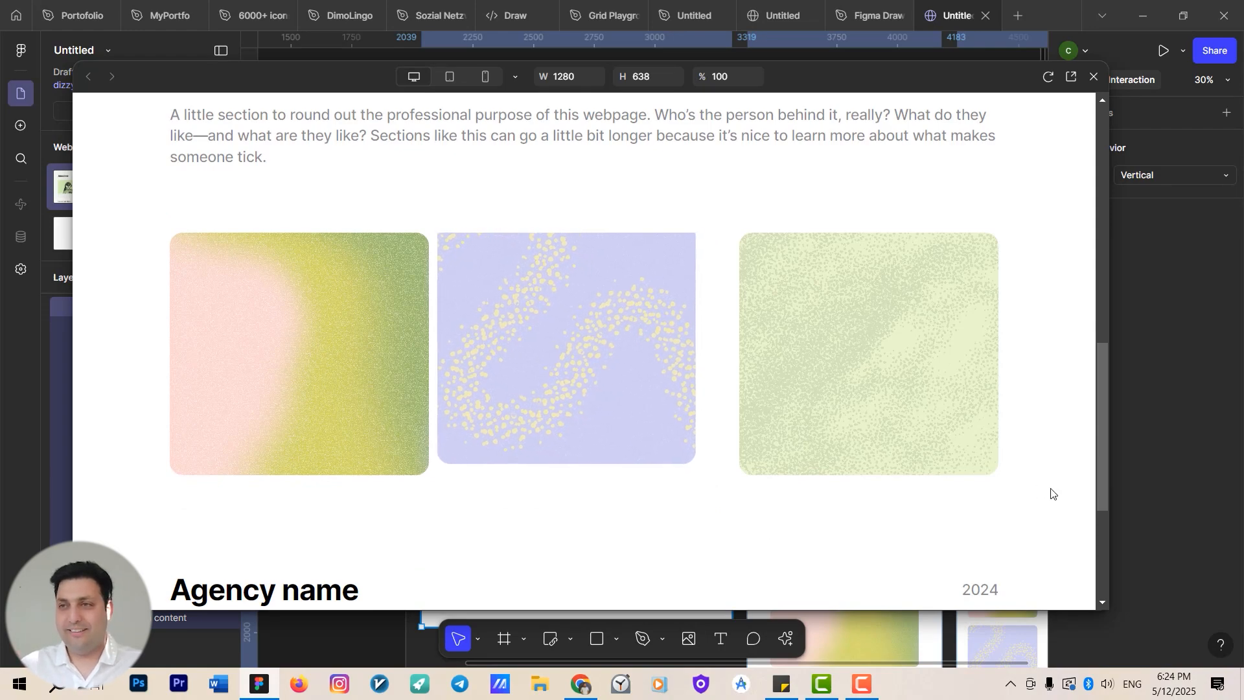
click(1093, 77)
scroll(745, 342, down, 4)
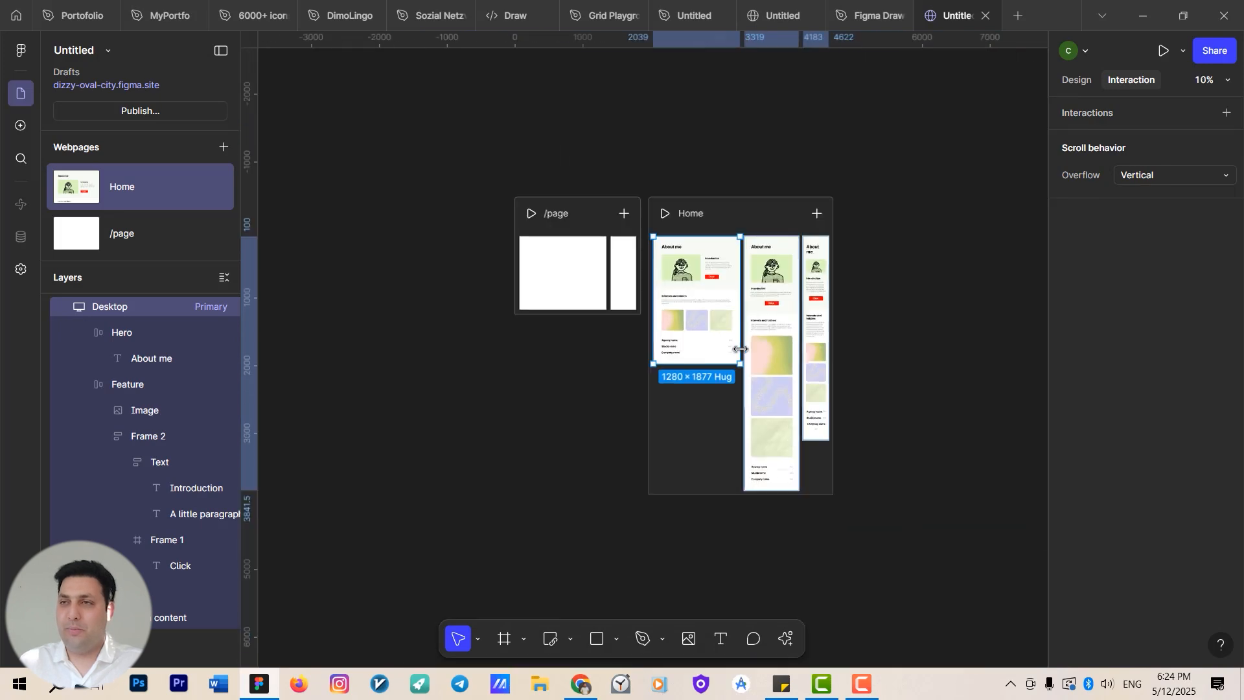
drag(813, 424, 705, 445)
scroll(697, 407, up, 1)
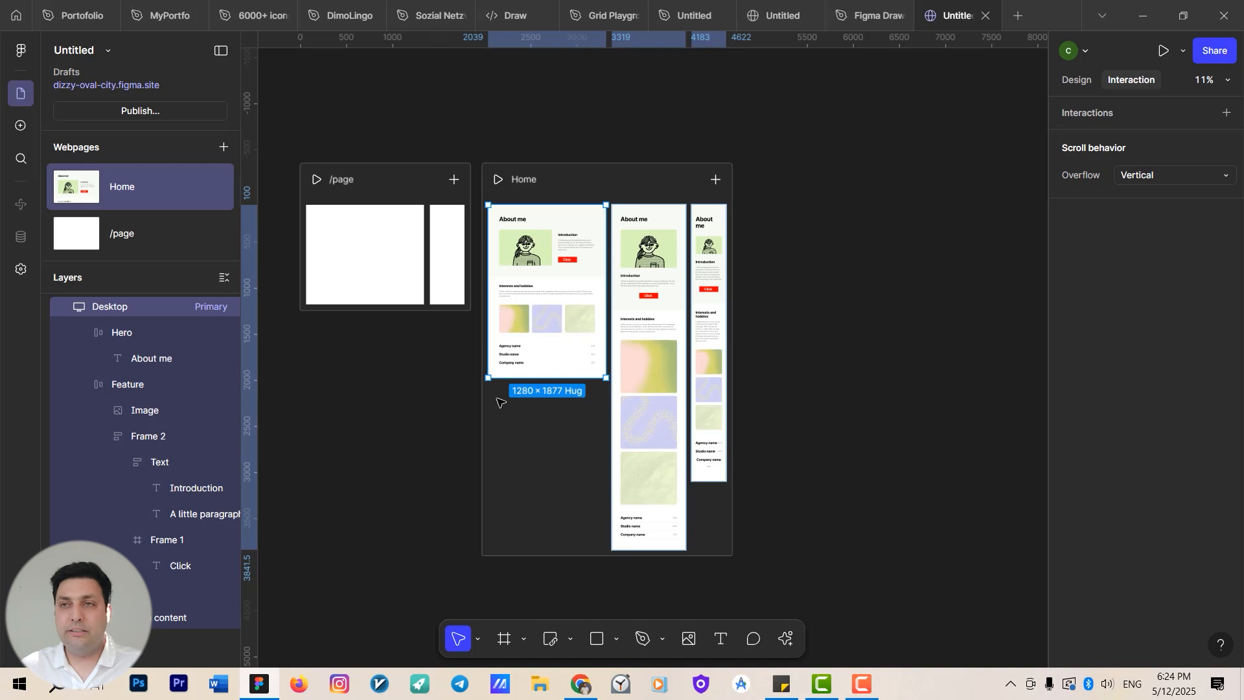
scroll(464, 246, up, 3)
scroll(453, 304, up, 2)
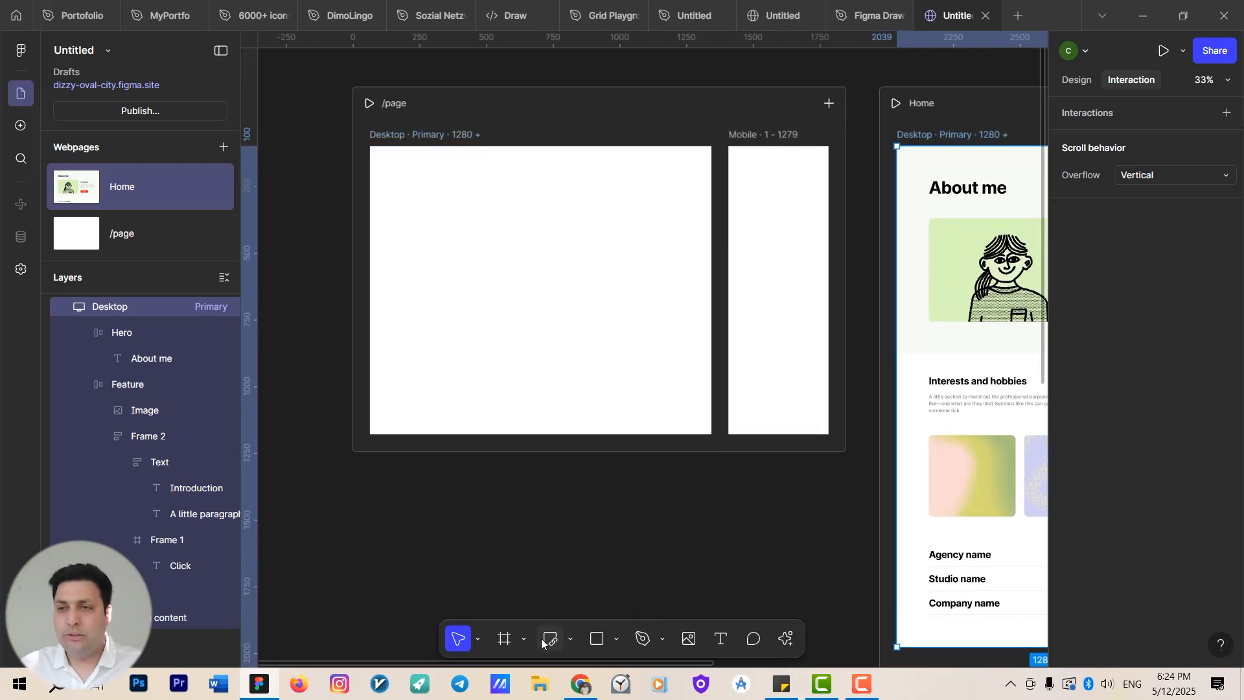
click(505, 640)
click(616, 642)
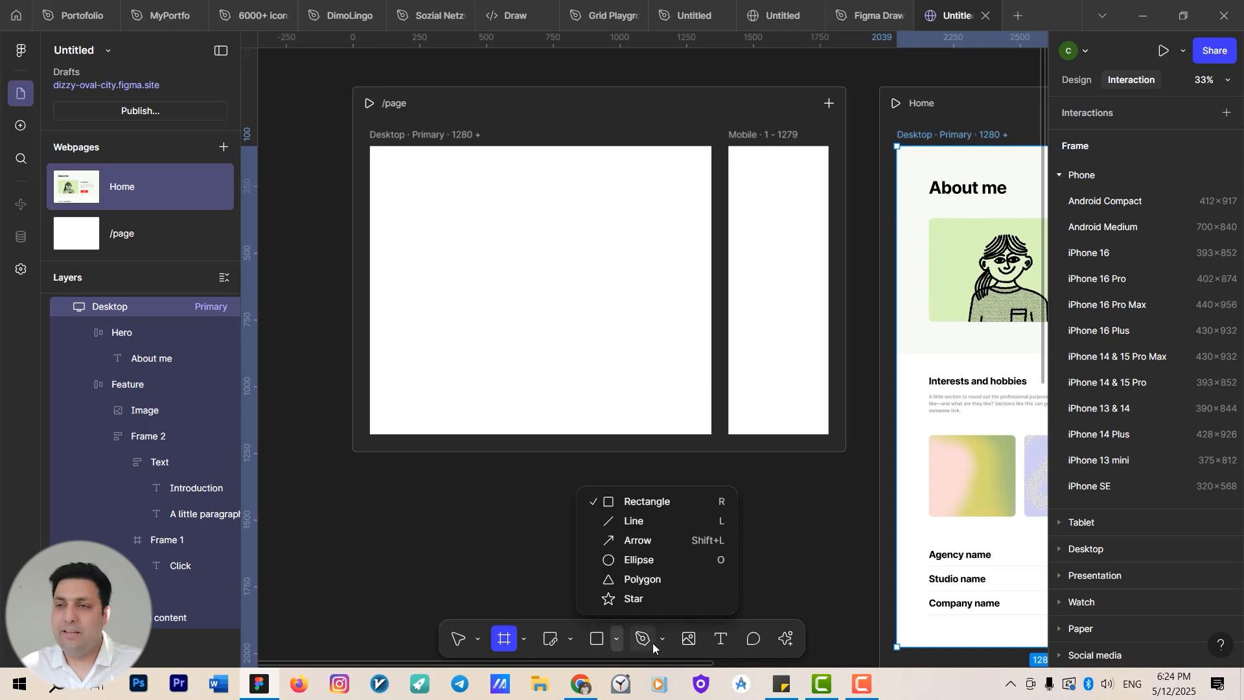
click(687, 640)
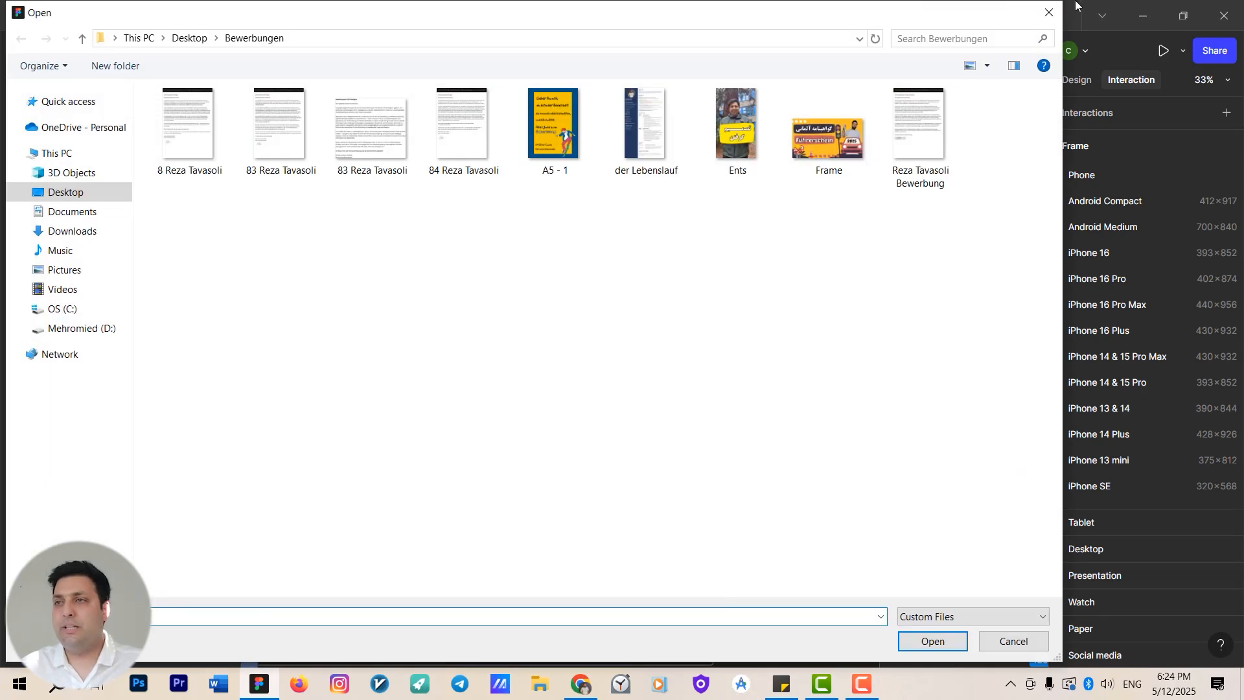
click(1051, 13)
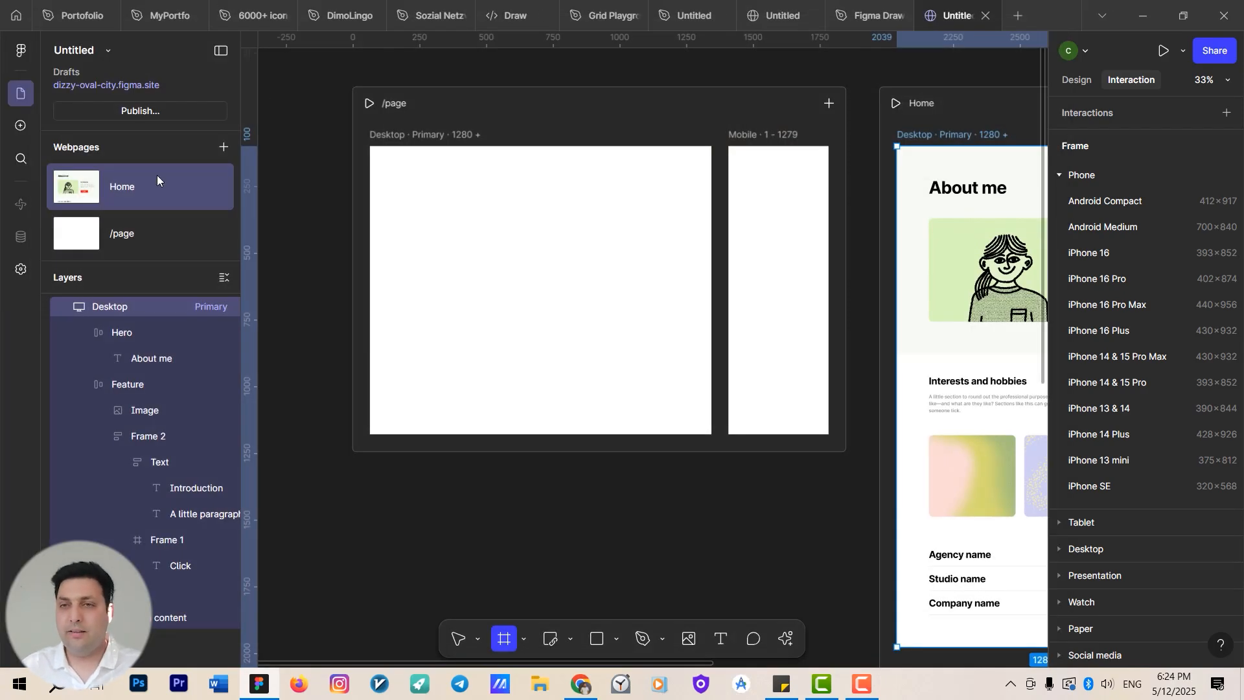
Examine the Home page's Desktop, Tablet and Mobile layouts on the canvas.
mouse_move(157, 175)
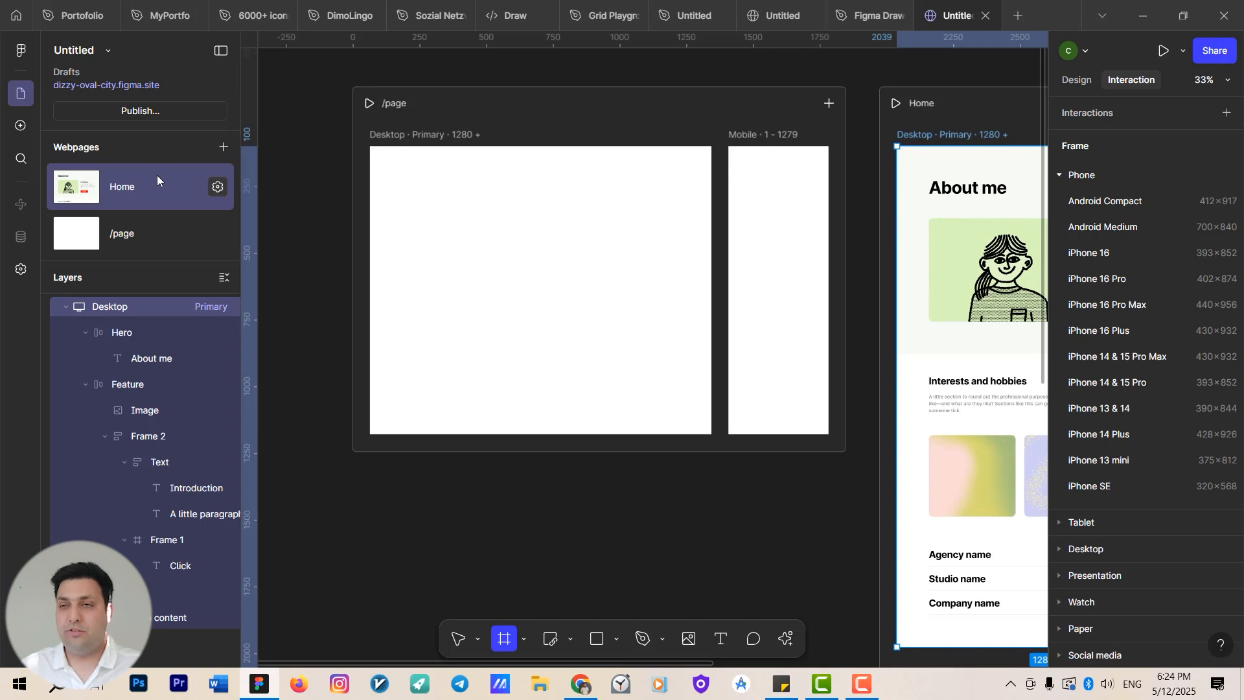
scroll(558, 361, down, 2)
scroll(583, 391, down, 5)
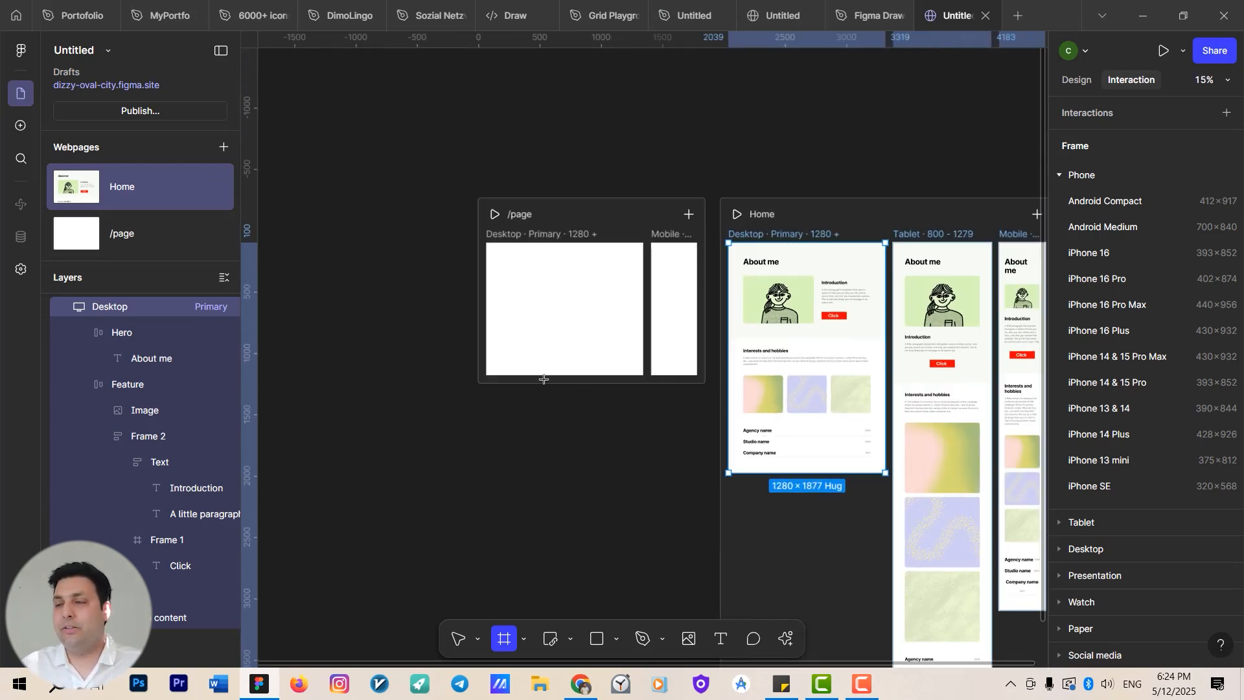
scroll(314, 380, right, 2)
scroll(317, 341, down, 2)
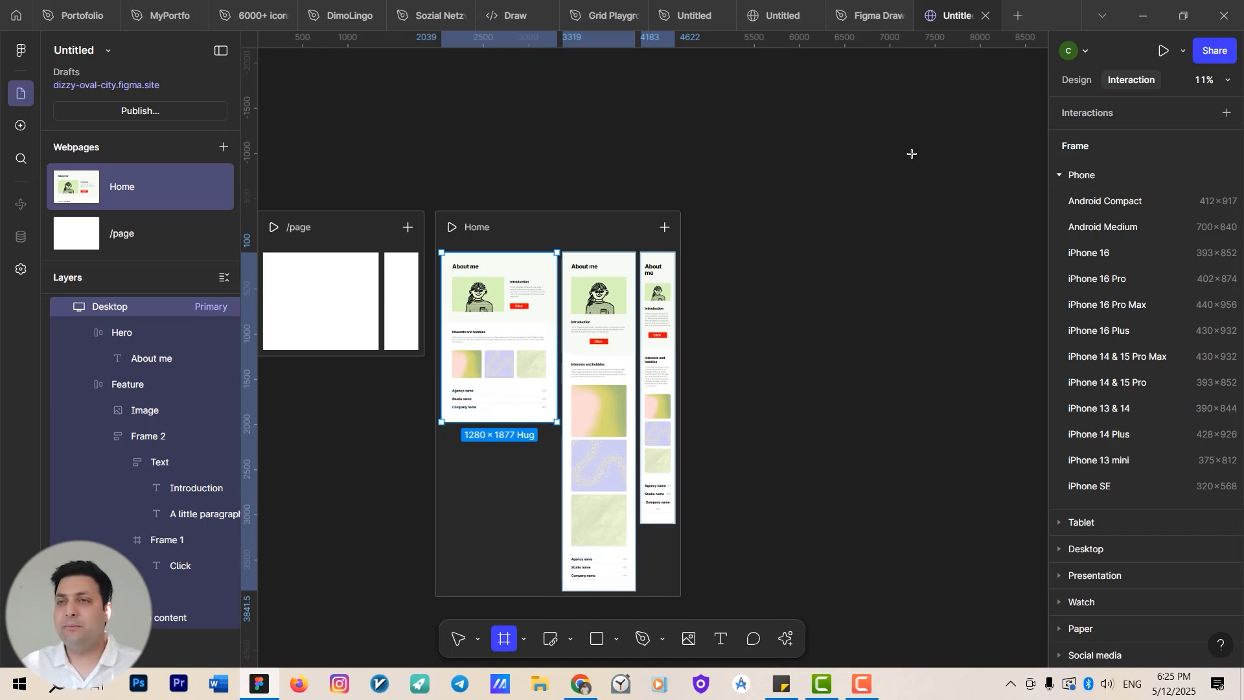
click(821, 182)
scroll(597, 376, up, 10)
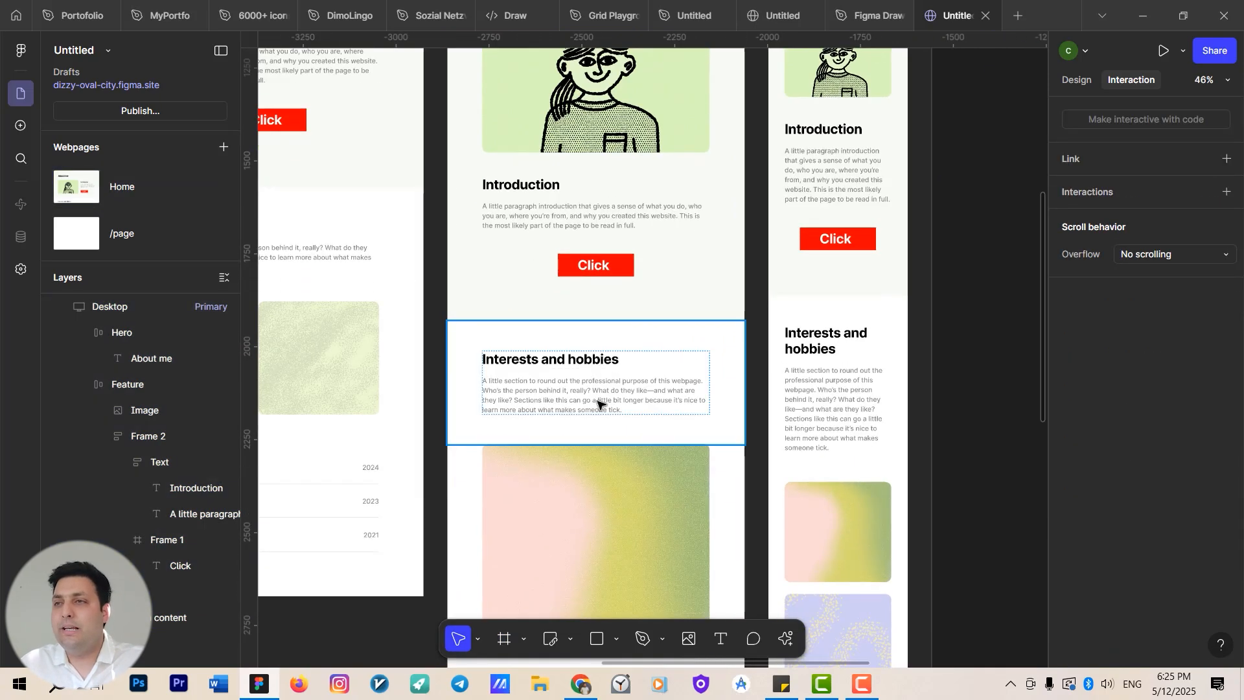
click(593, 360)
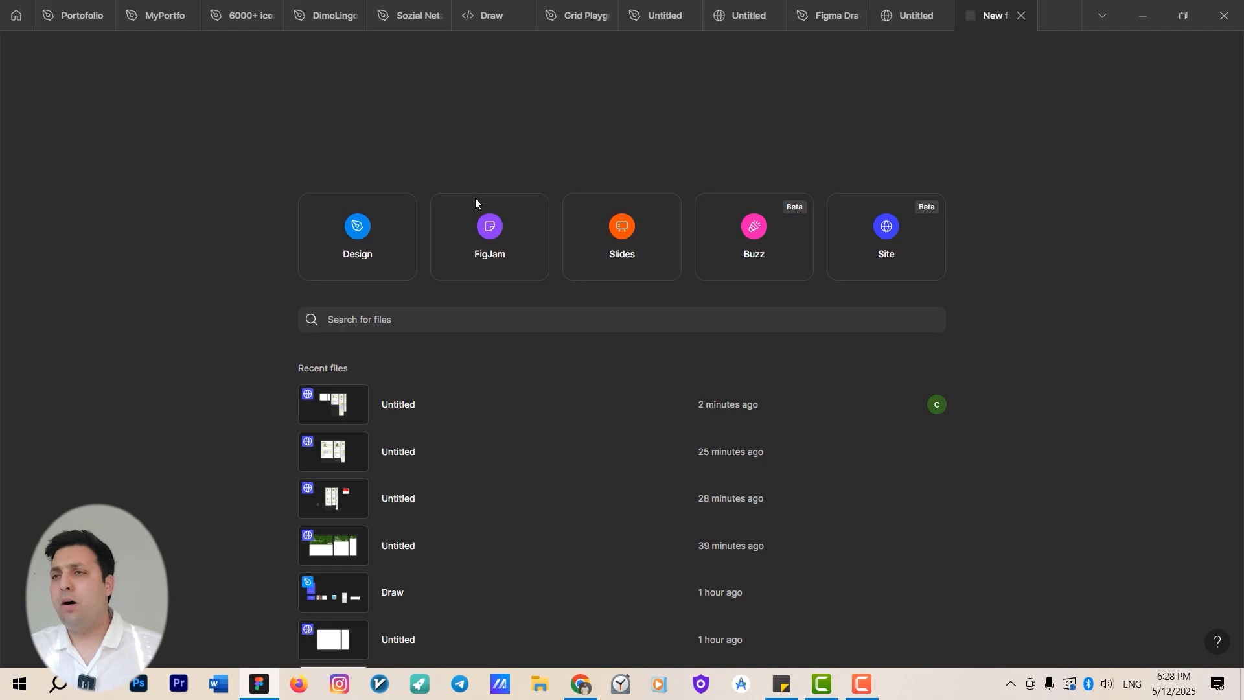
Create a new Buzz file from the file browser.
click(372, 215)
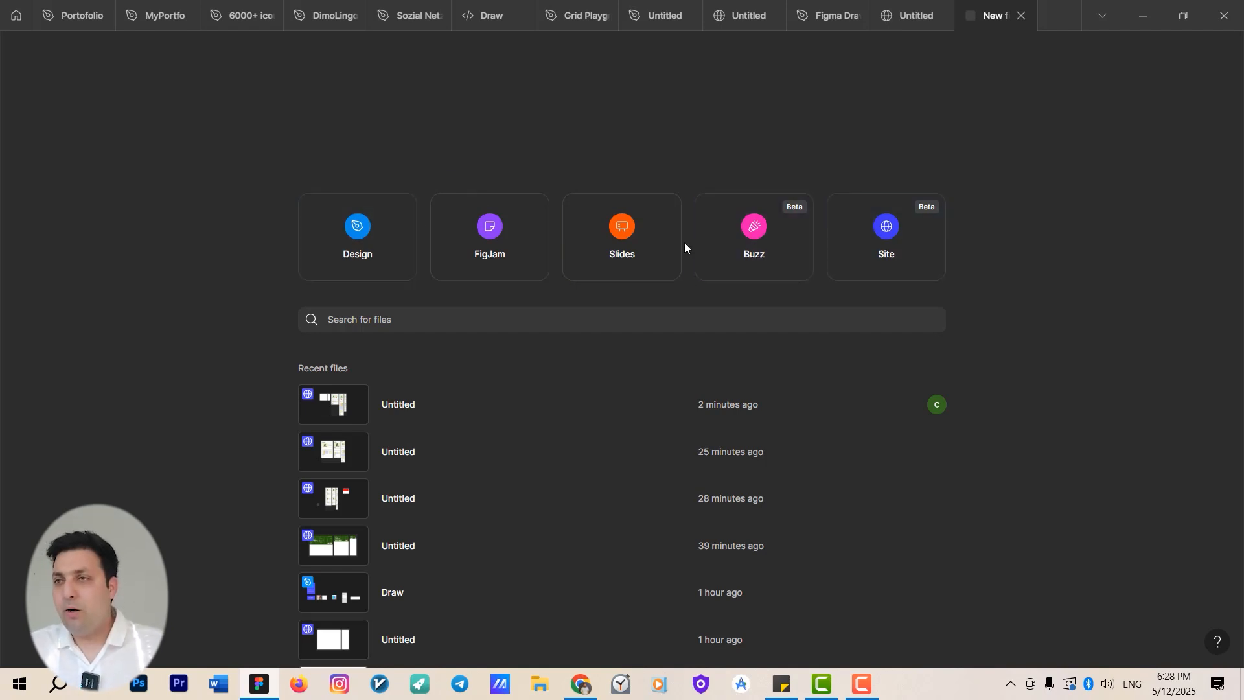
click(767, 236)
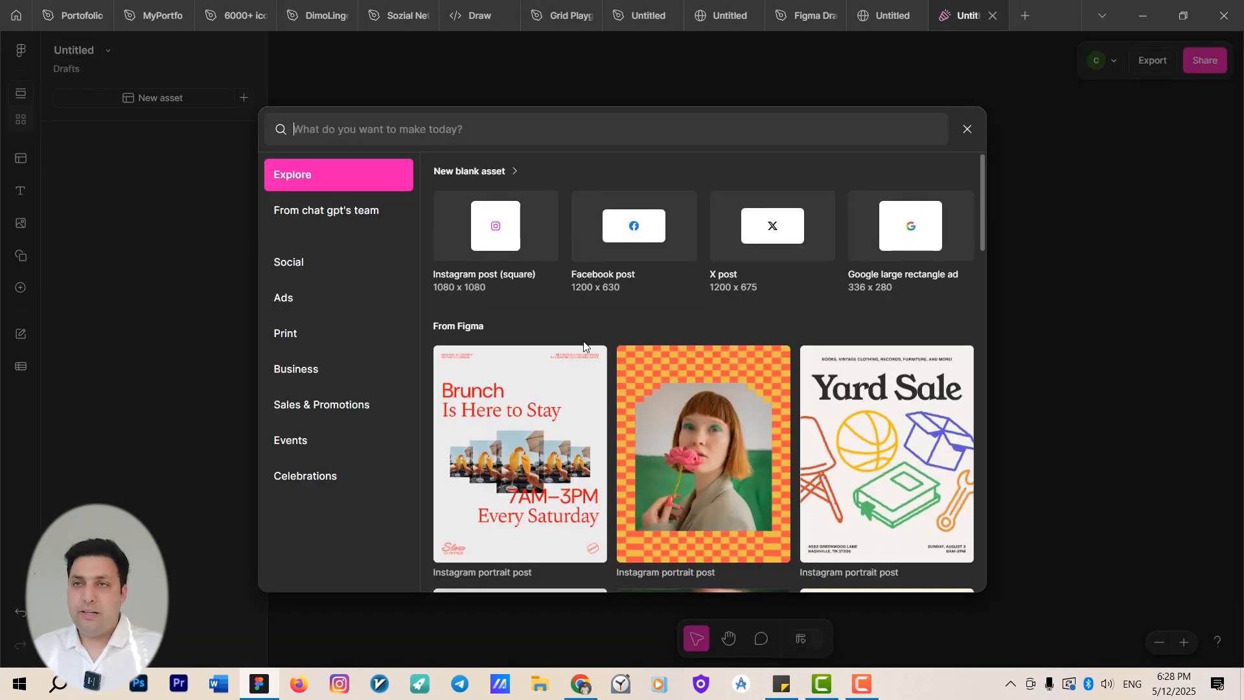
Browse the Buzz template gallery through the Social, Ads, Print, Business, Sales & Promotions and Events categories, then close it.
scroll(582, 341, down, 1)
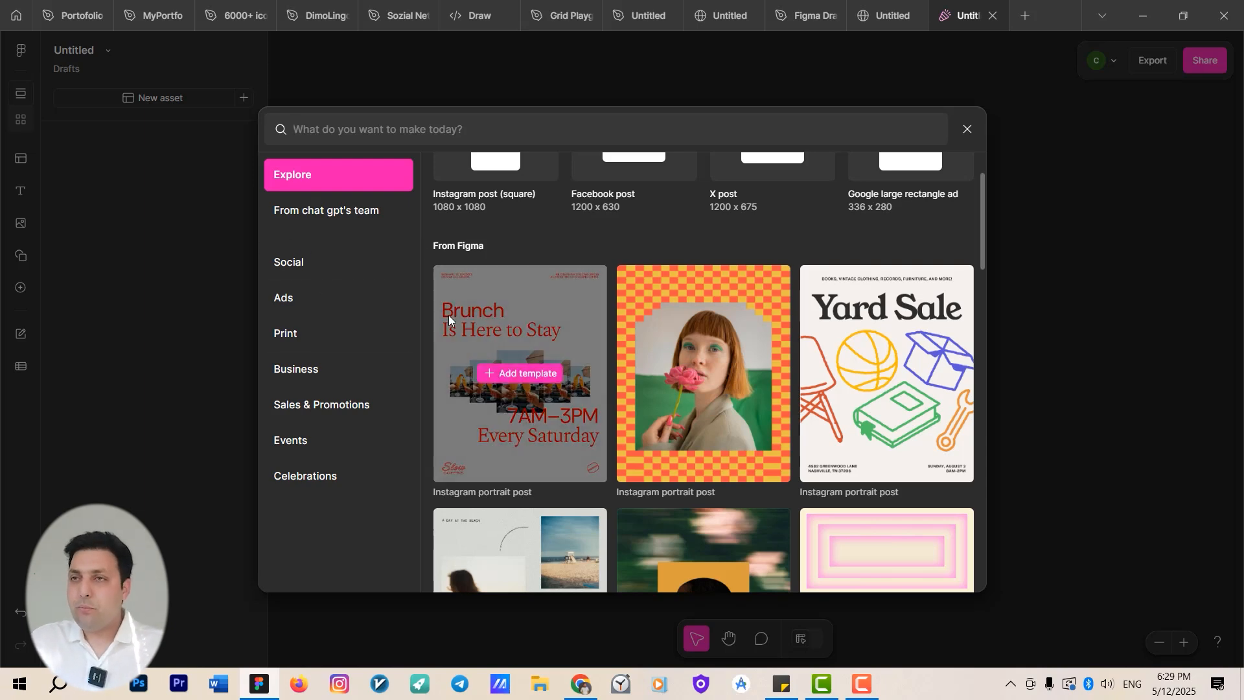
click(311, 267)
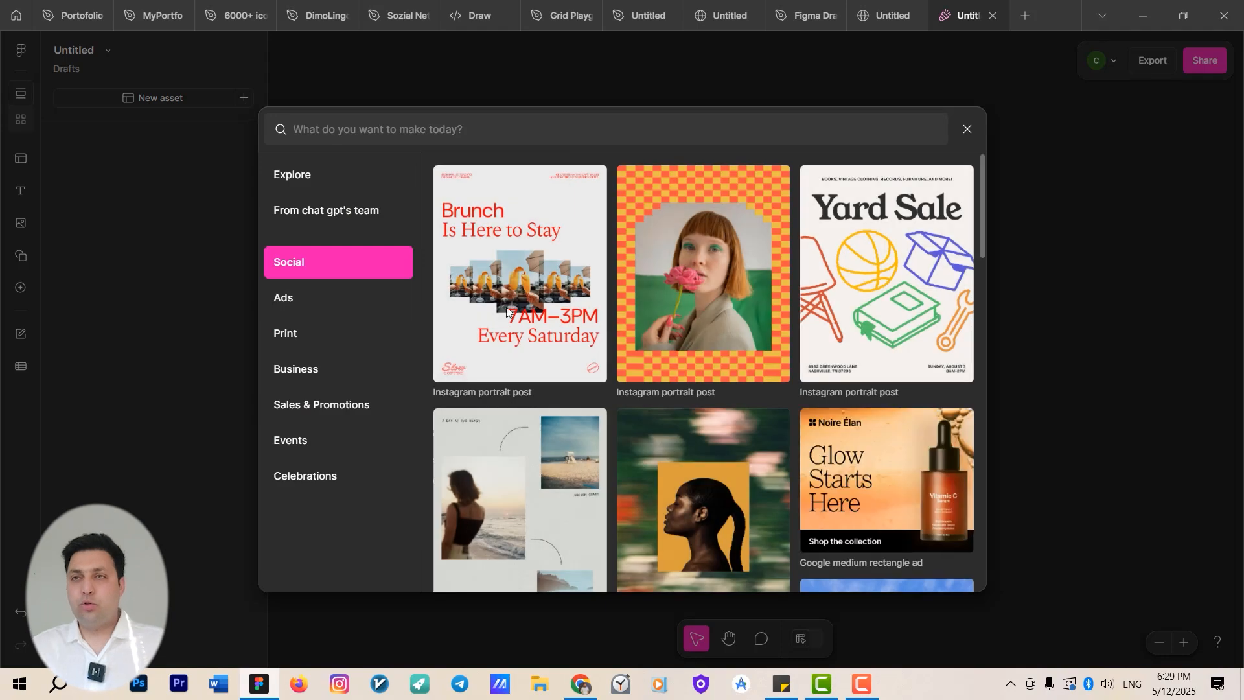
scroll(507, 306, down, 4)
scroll(588, 308, up, 1)
scroll(621, 318, up, 3)
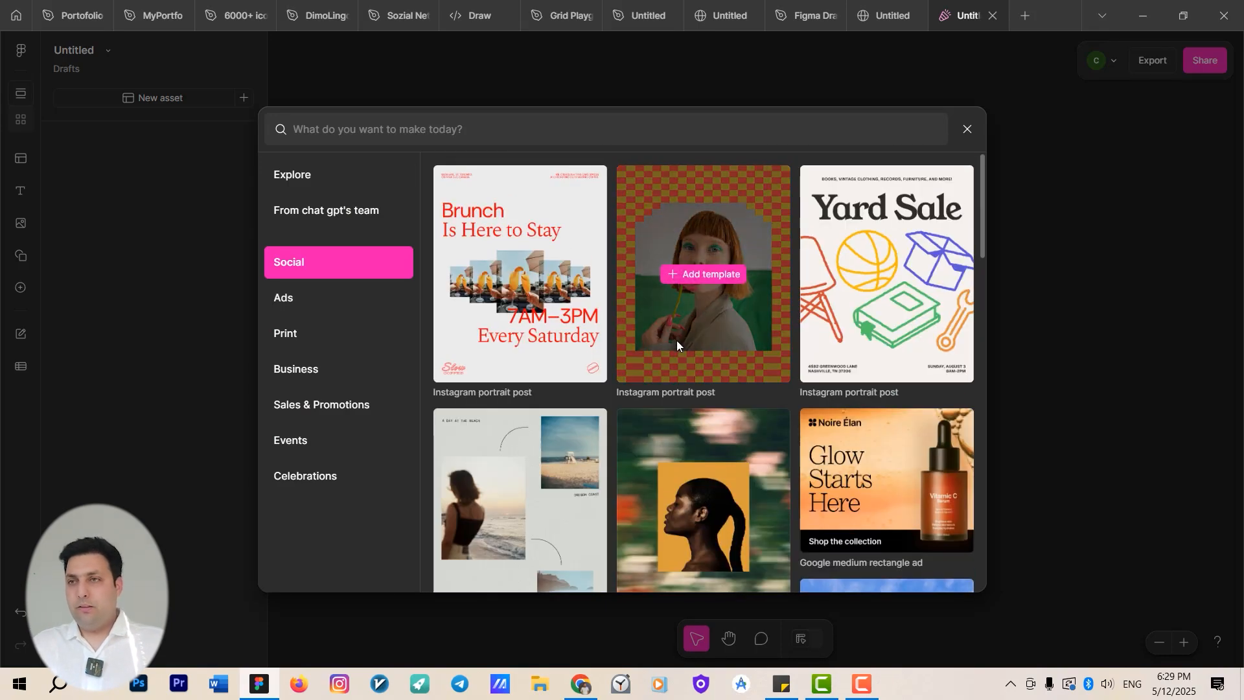
scroll(757, 388, down, 4)
scroll(751, 390, down, 8)
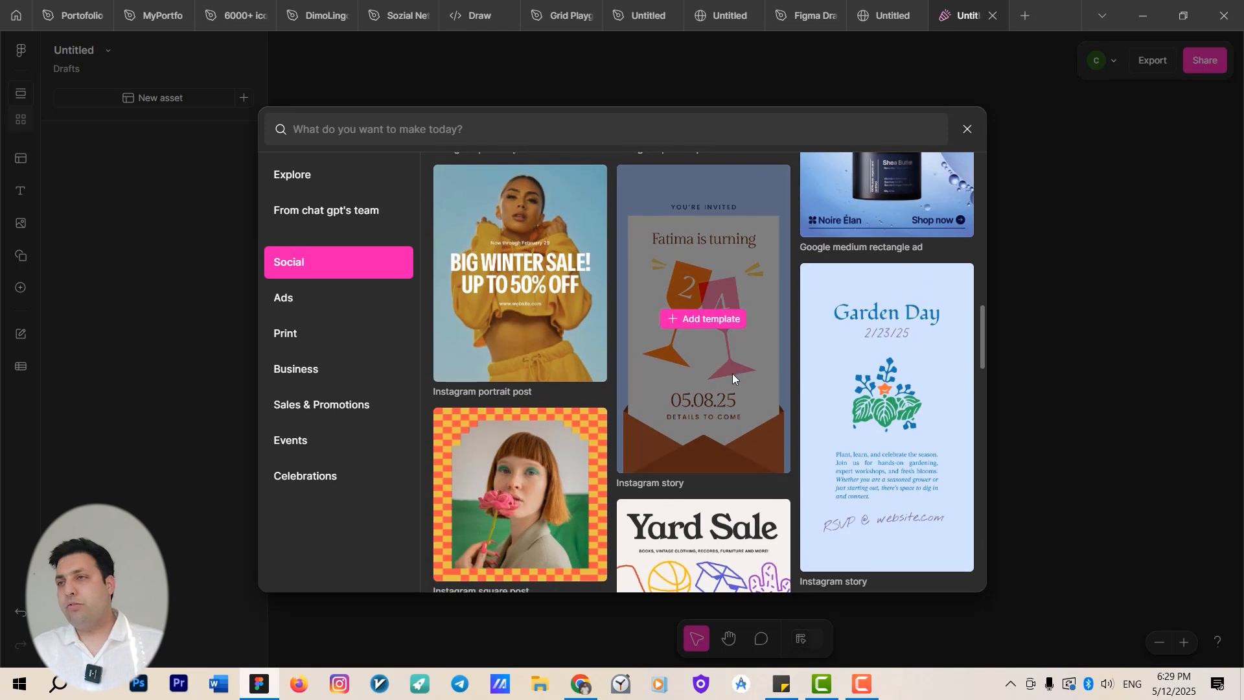
scroll(732, 375, down, 4)
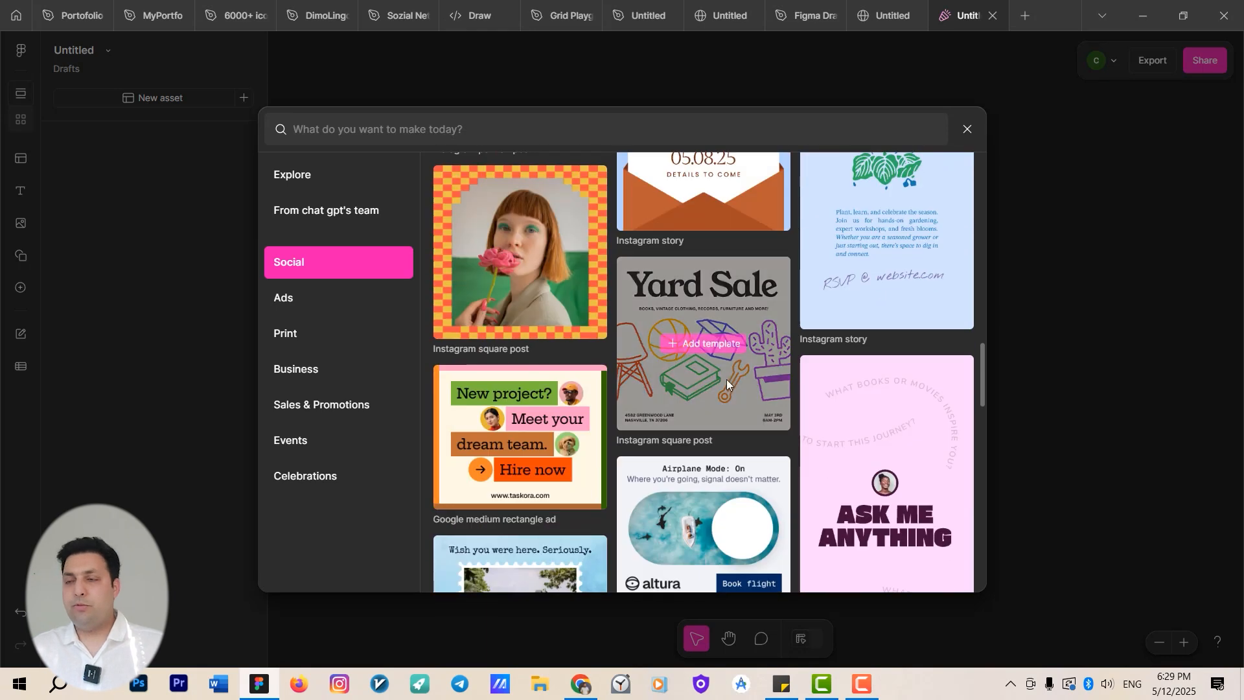
click(311, 296)
scroll(816, 346, down, 5)
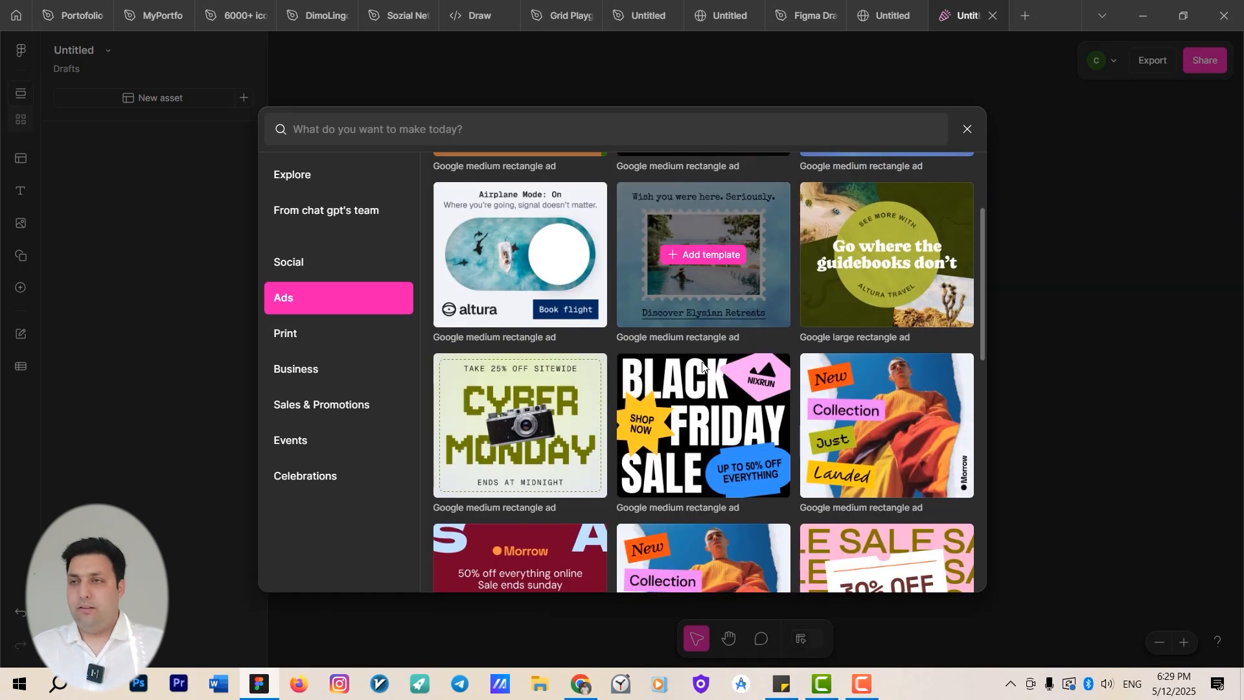
click(316, 343)
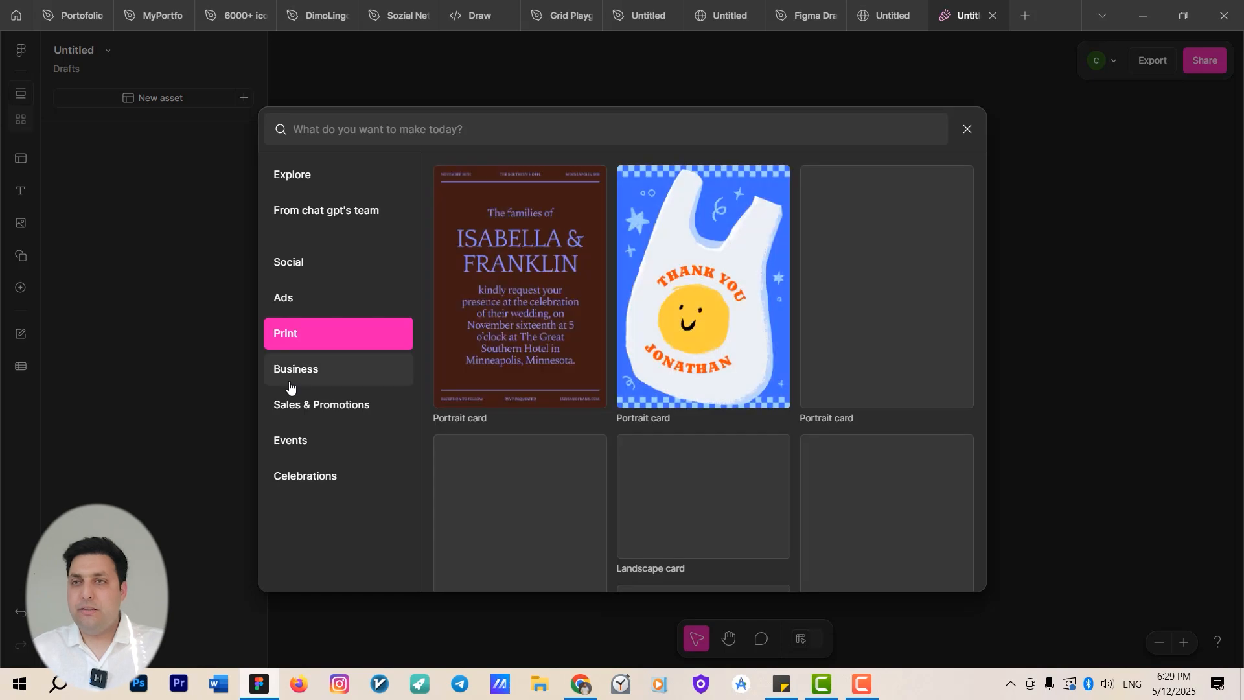
click(288, 381)
click(296, 405)
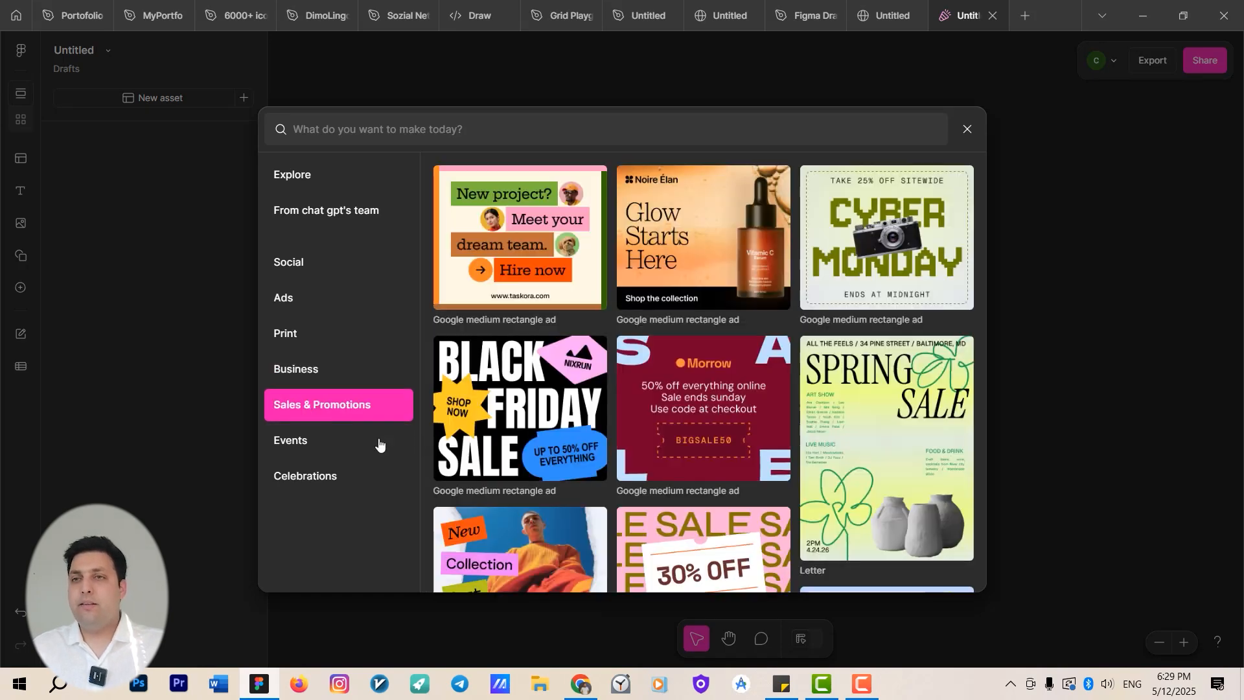
click(330, 445)
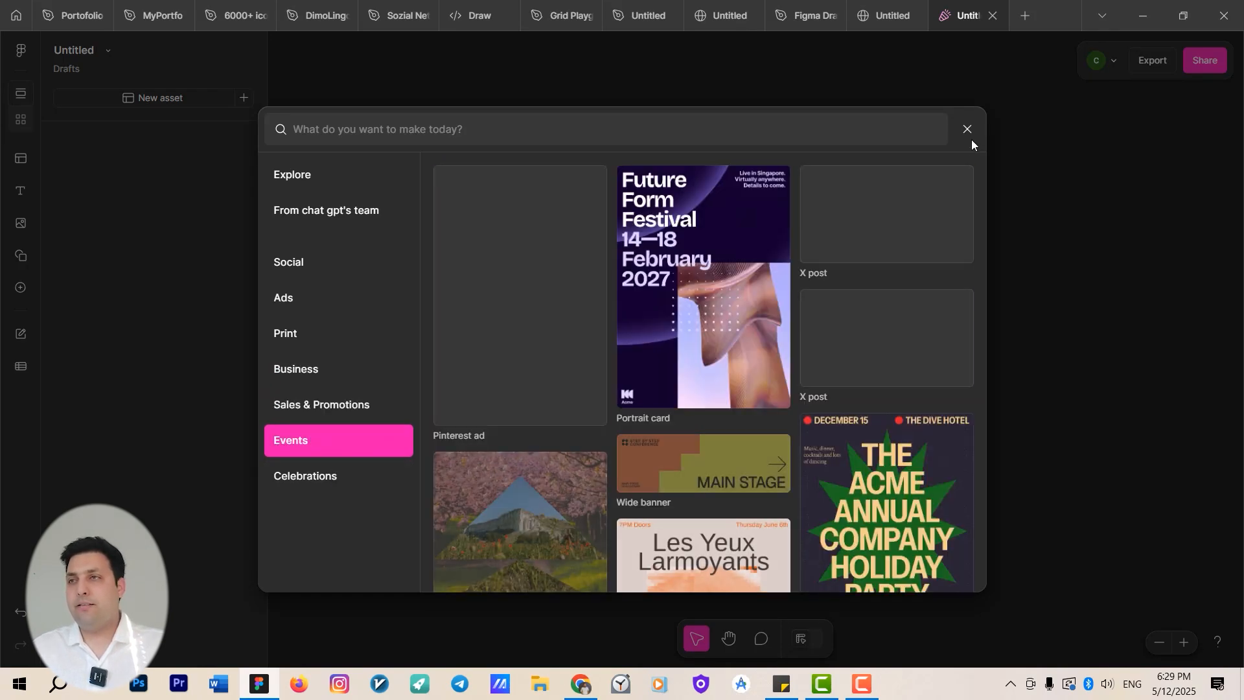
click(968, 131)
scroll(868, 348, up, 1)
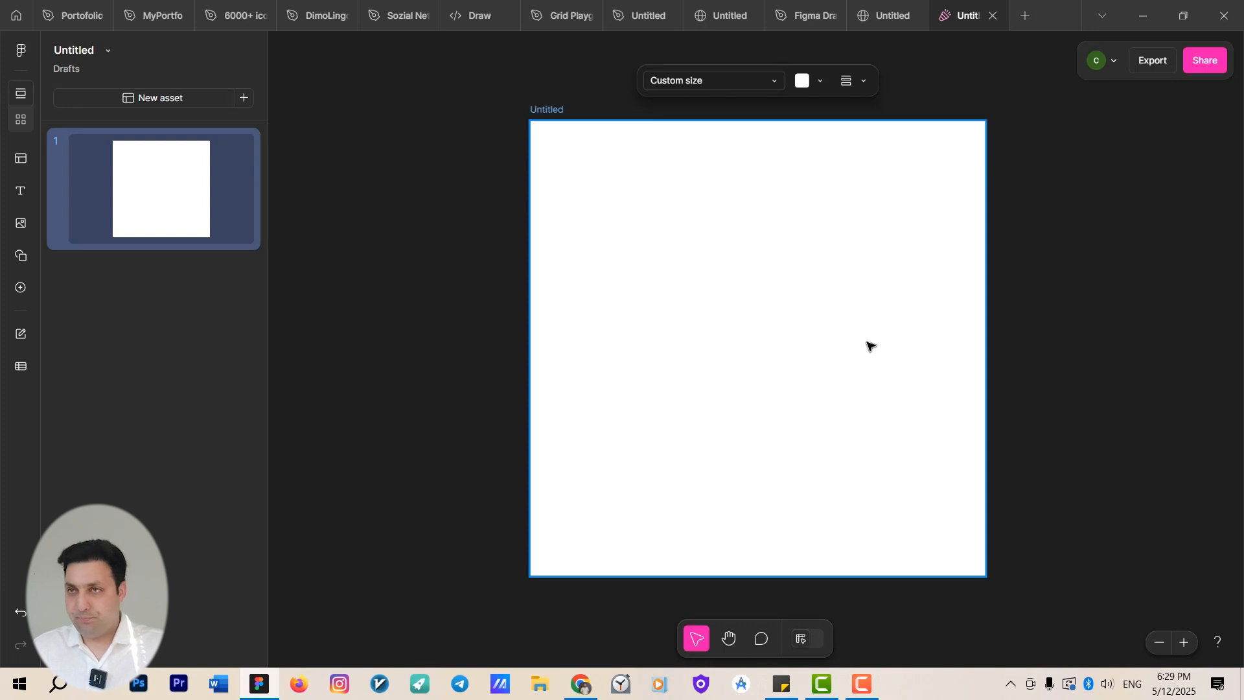
Add four more blank assets to the Buzz file.
scroll(886, 319, down, 2)
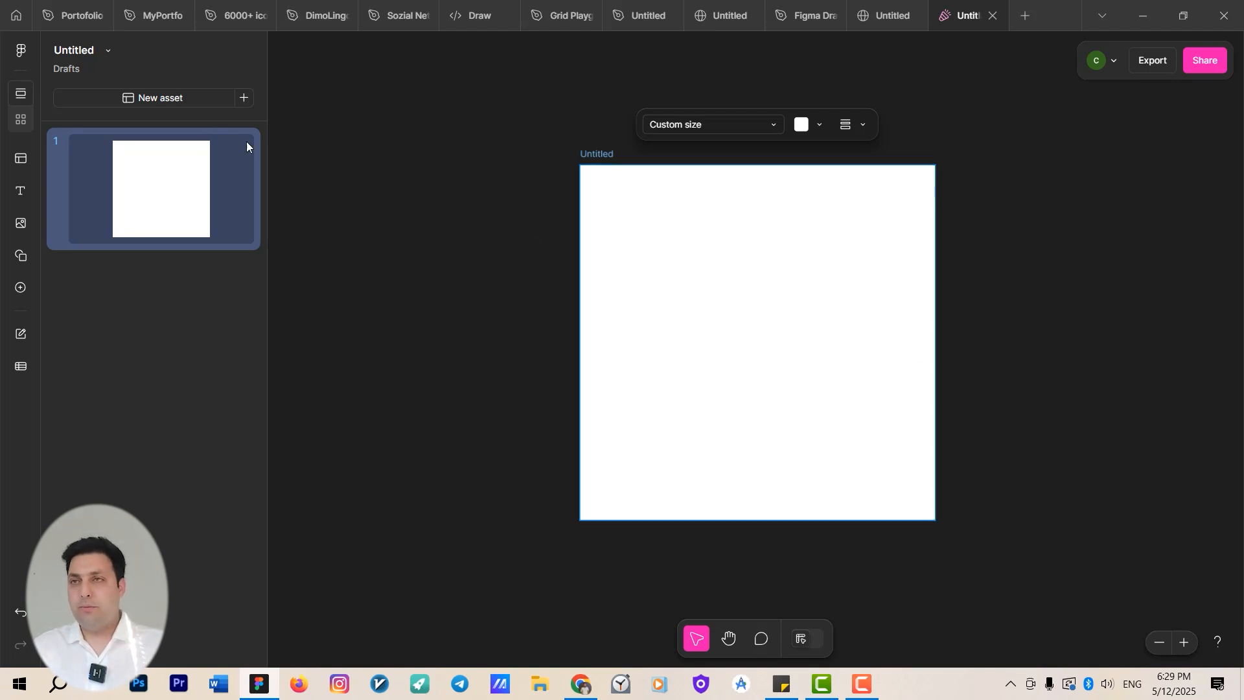
click(244, 97)
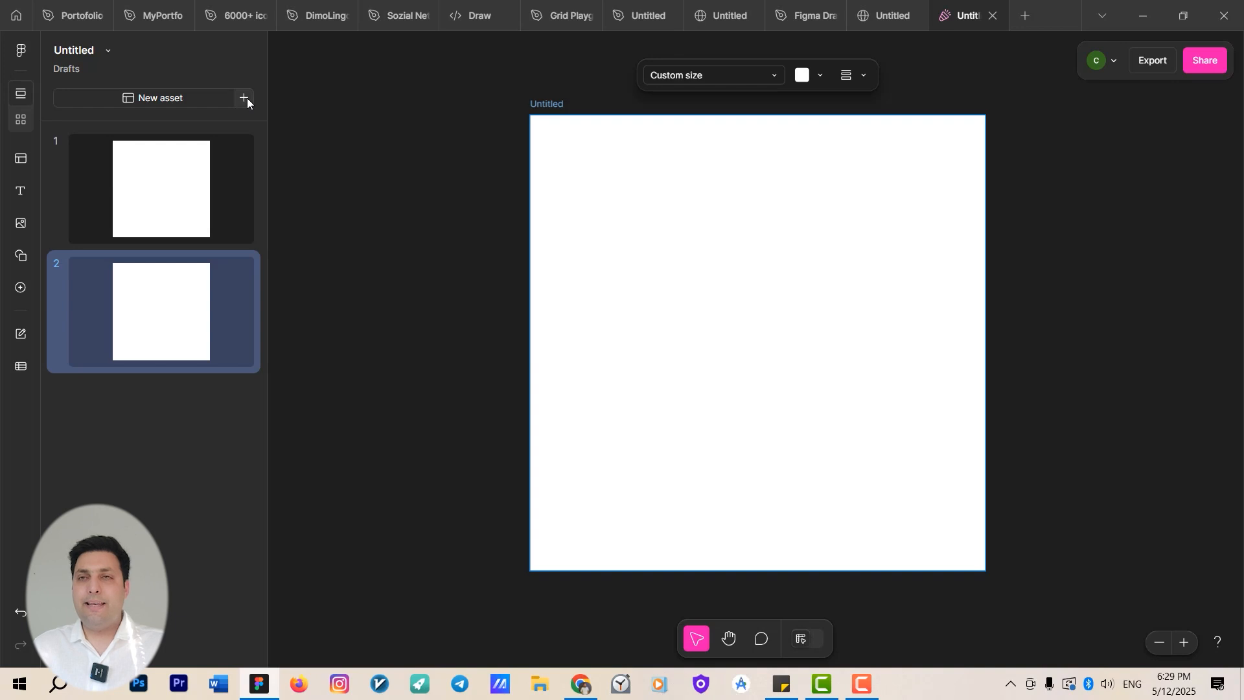
click(246, 99)
click(247, 98)
click(247, 99)
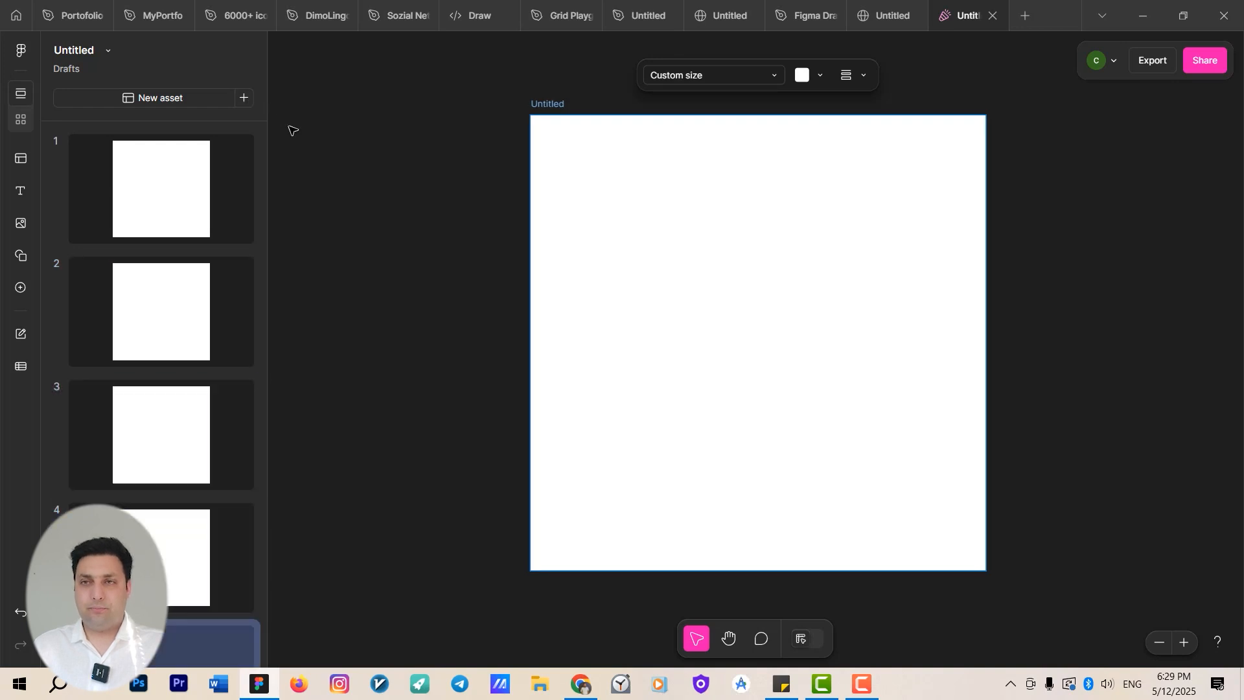
Add the checkered Instagram post (portrait) template with the woman holding a flower as a new asset.
scroll(76, 224, up, 1)
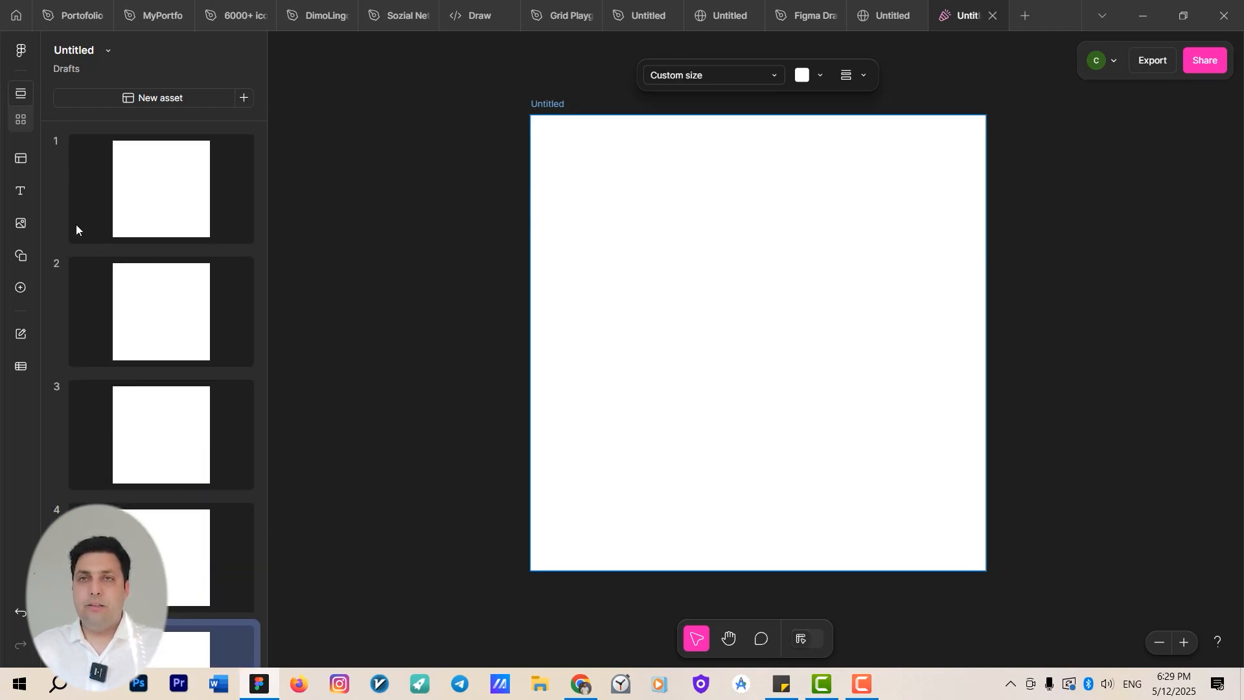
click(19, 161)
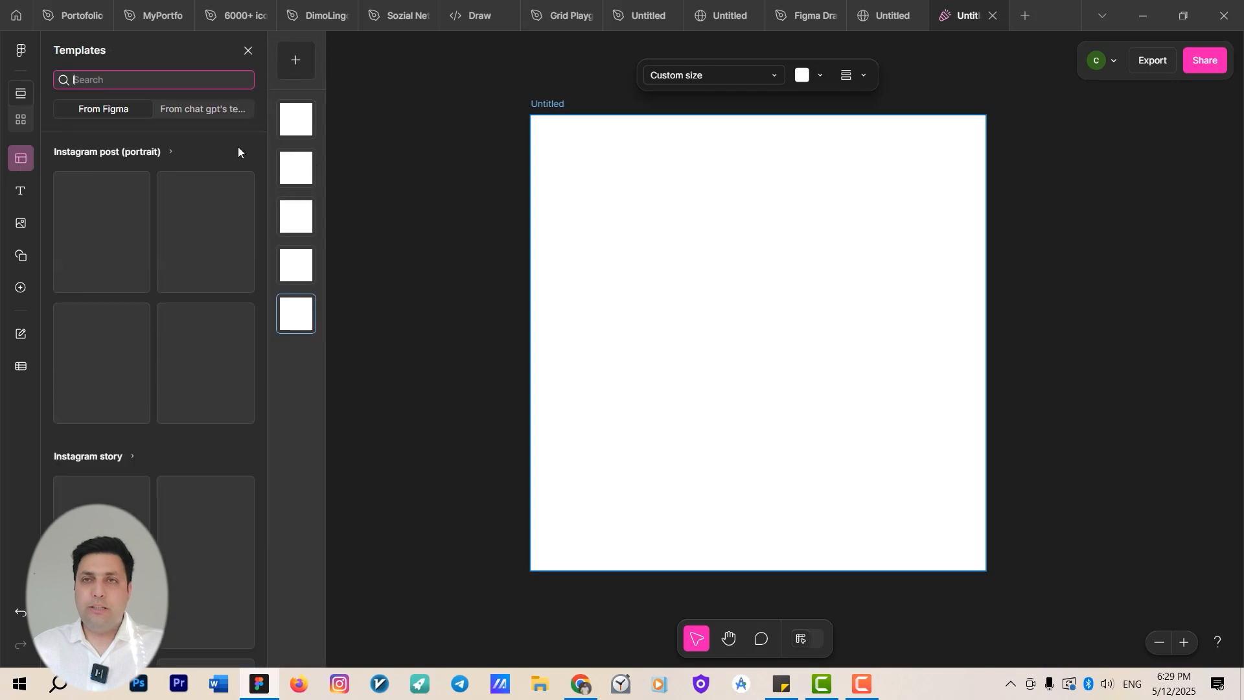
mouse_move(133, 220)
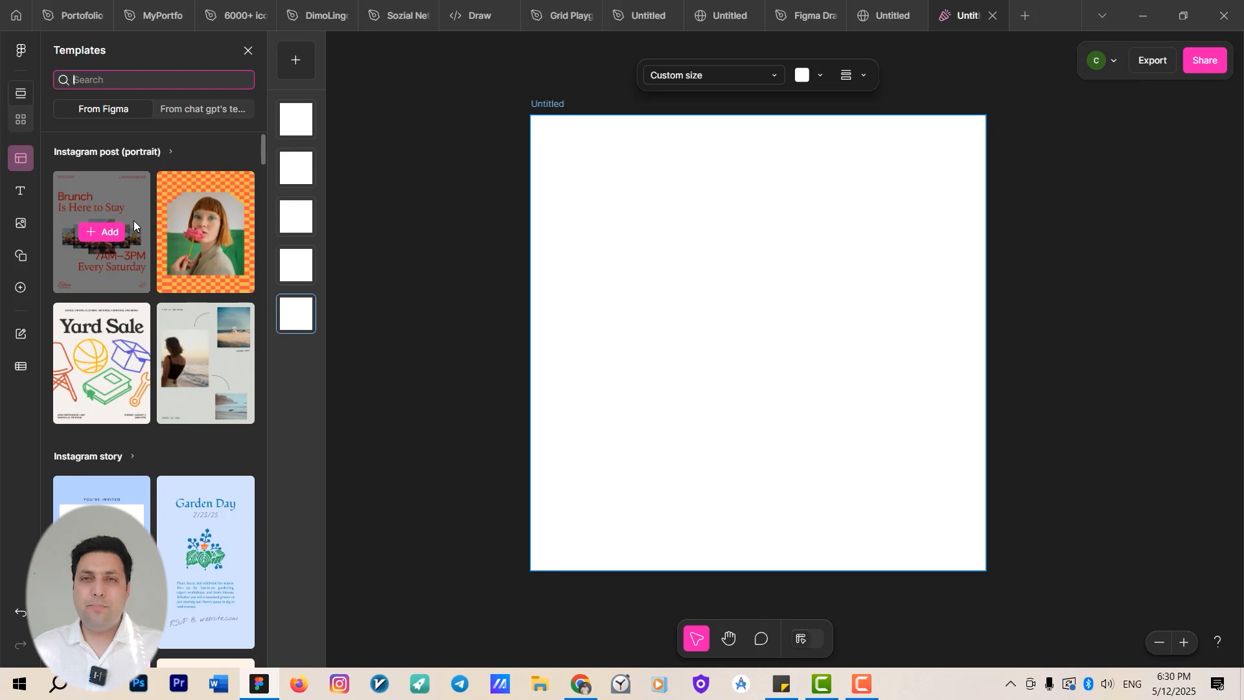
click(209, 238)
Add the 'Fatima is turning' and 'Ask Me Anything' Instagram story templates as new assets.
scroll(120, 367, down, 4)
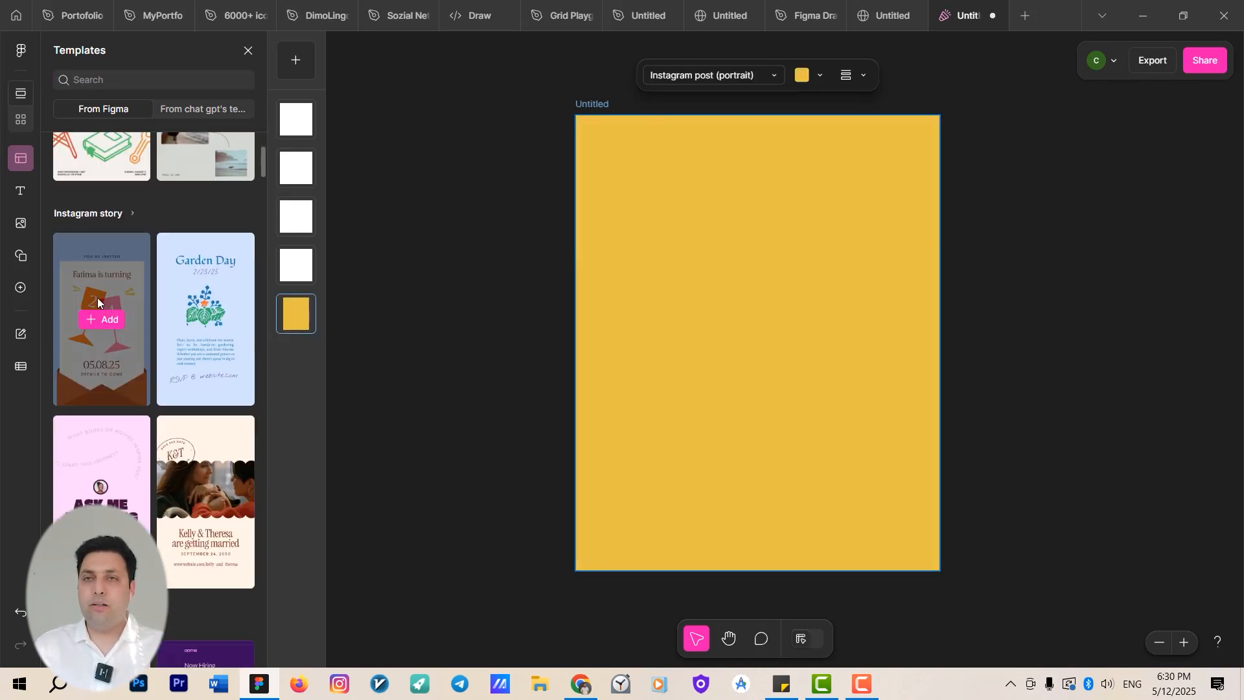
click(100, 327)
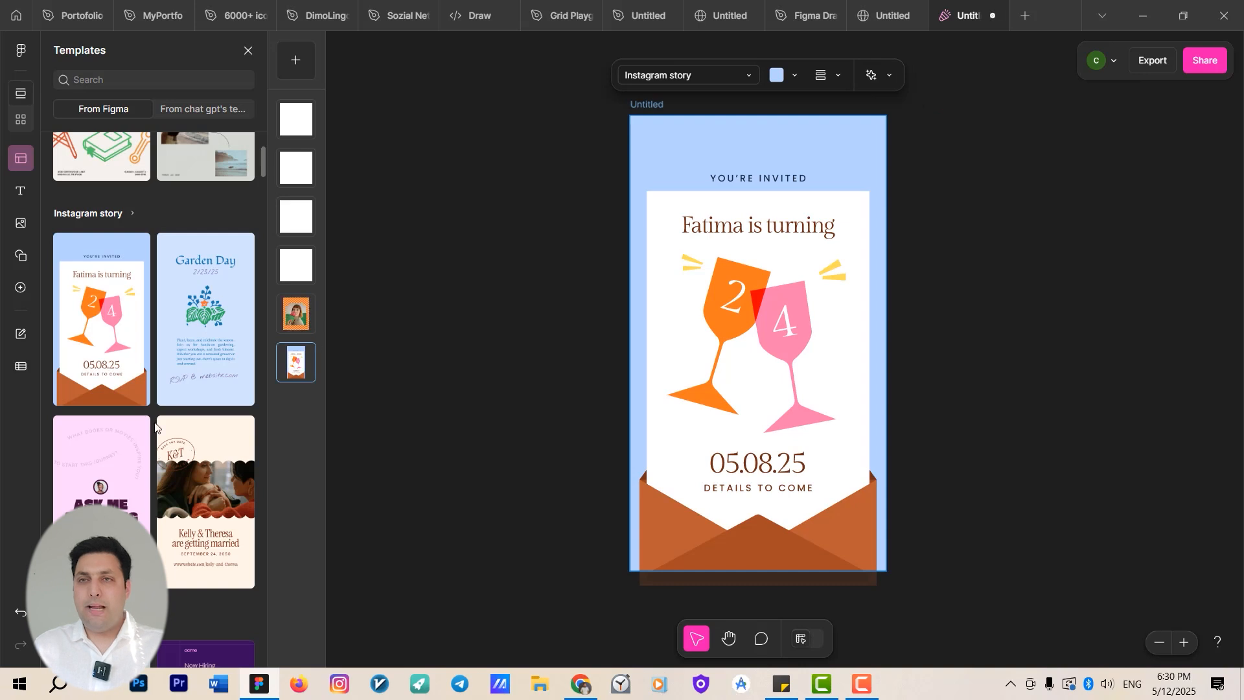
click(110, 503)
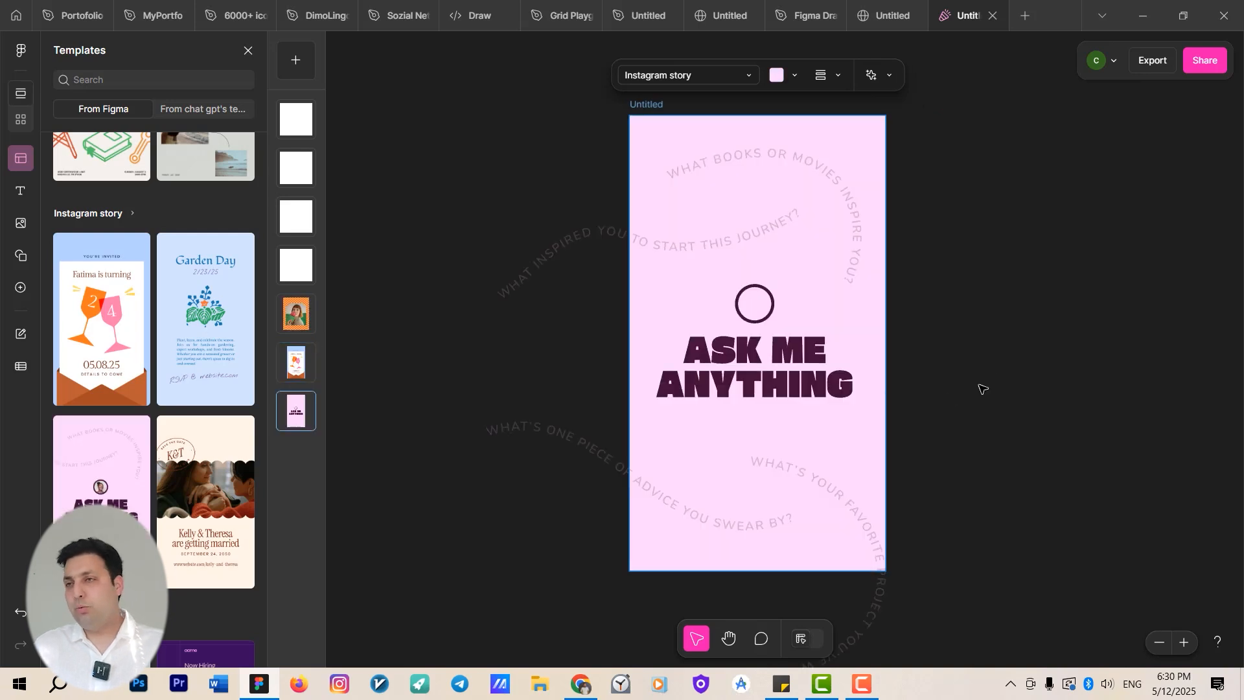
Switch between the file's assets one by one, then view all assets together on the canvas.
scroll(896, 409, up, 1)
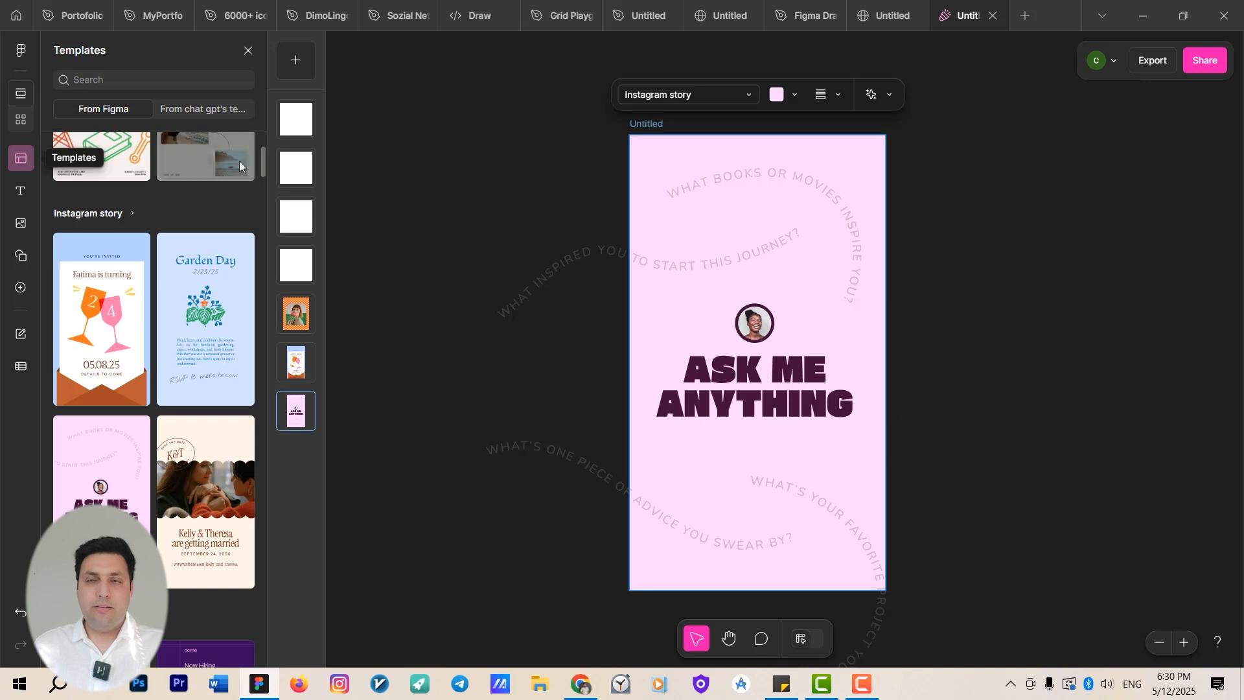
click(296, 119)
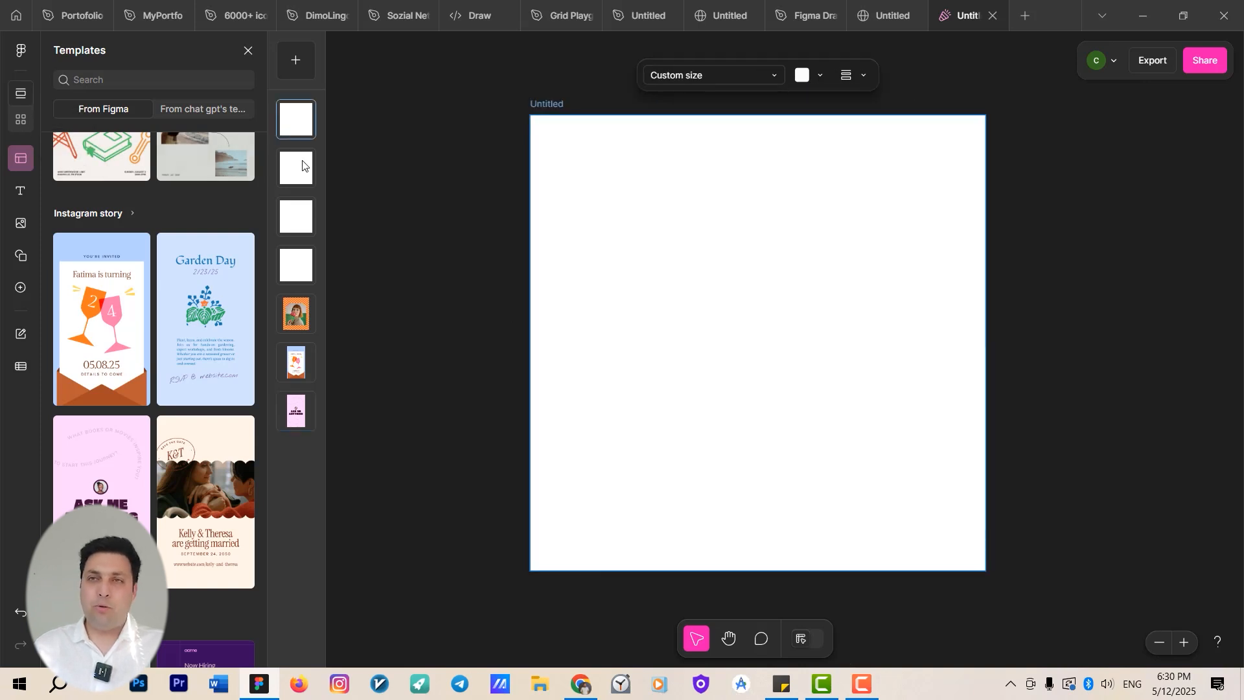
click(299, 365)
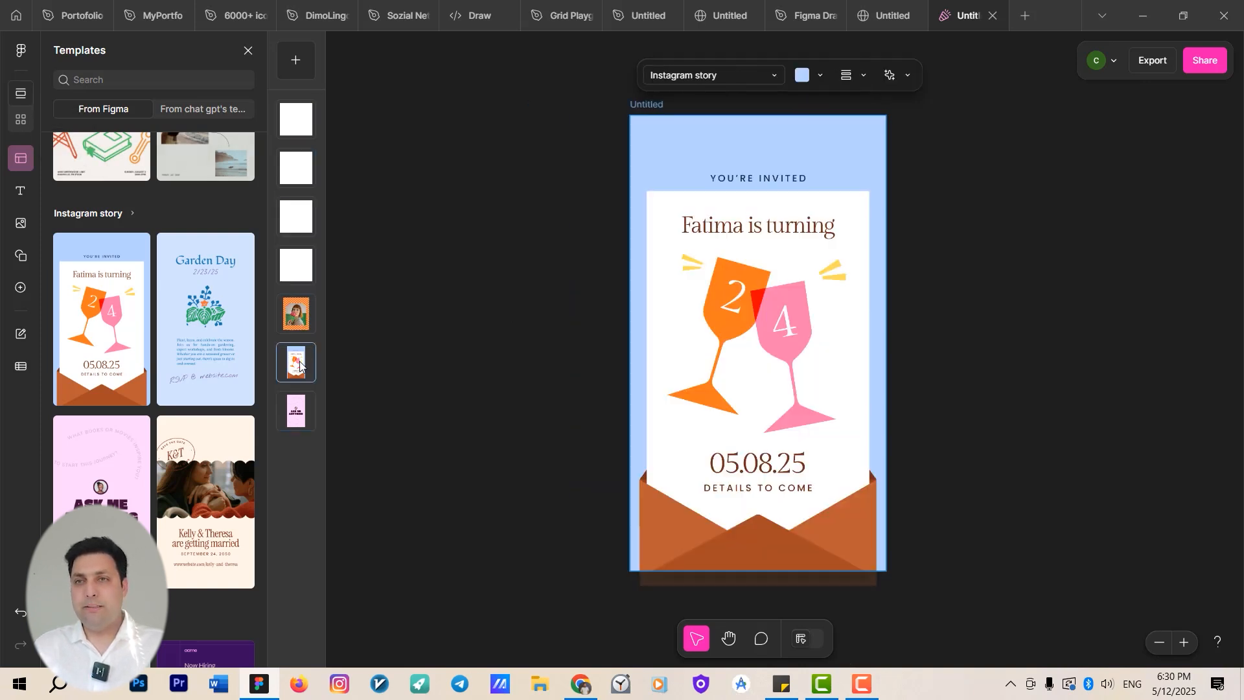
click(296, 412)
click(296, 314)
click(289, 279)
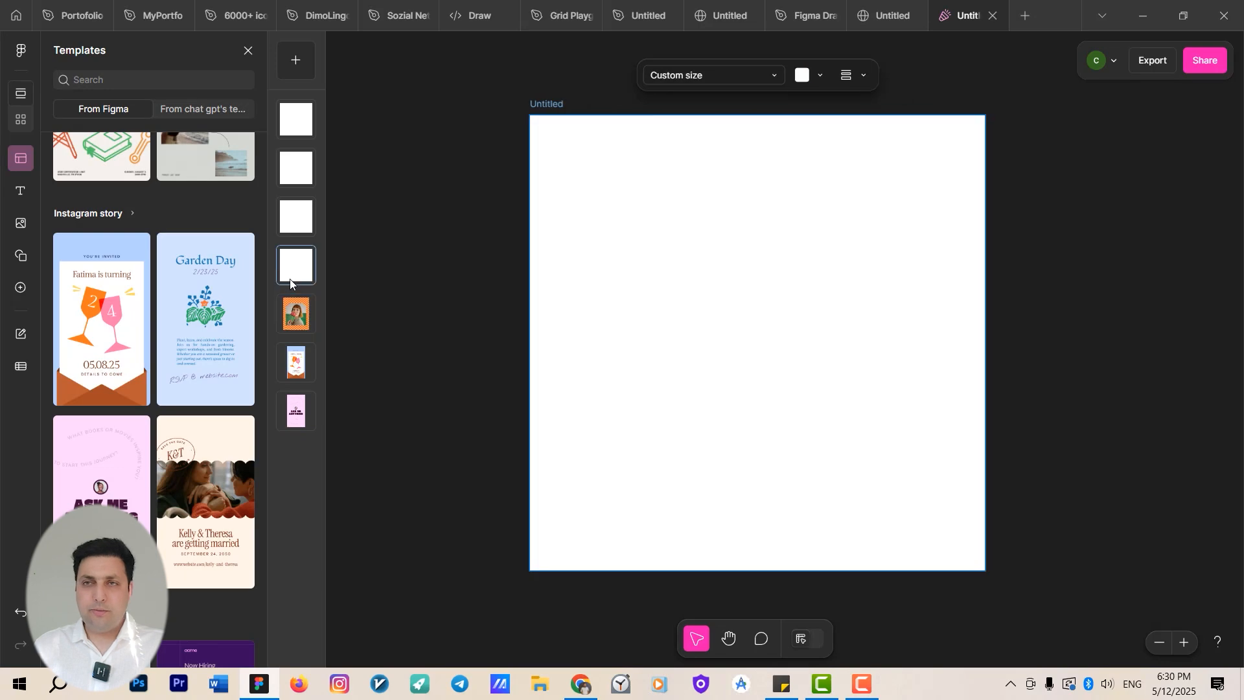
click(20, 120)
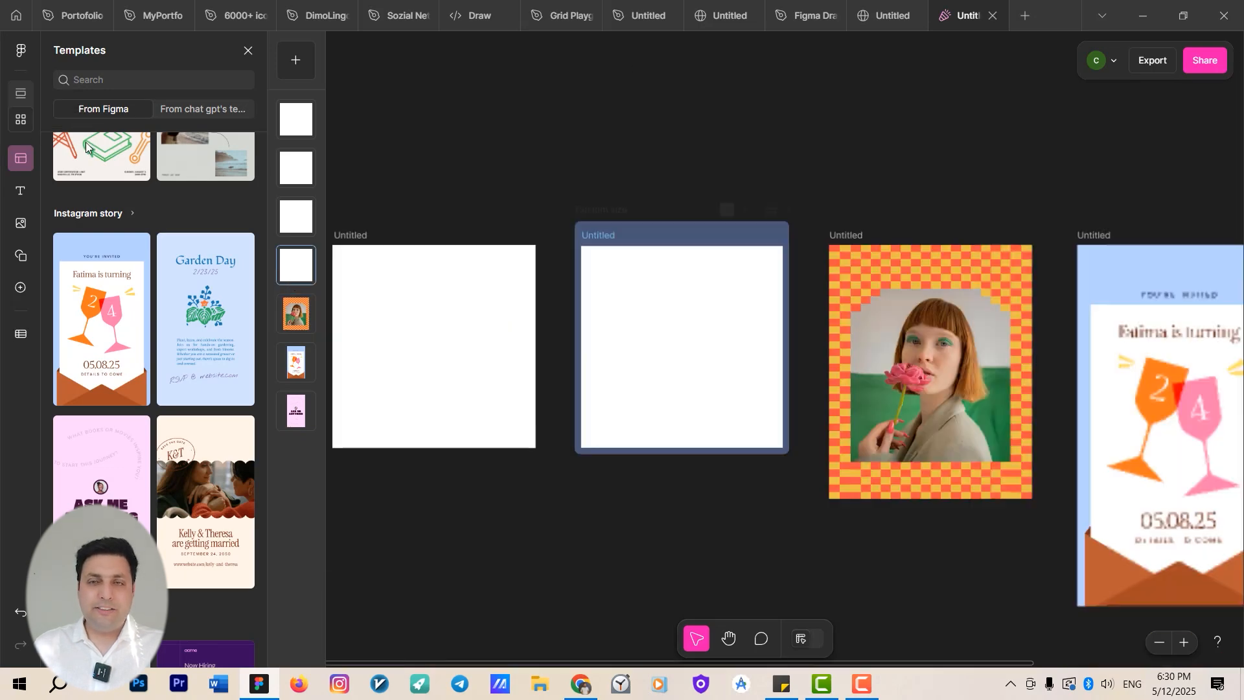
Delete the four blank assets, keeping only the three template assets.
drag(722, 356, 556, 295)
click(581, 286)
key(Delete)
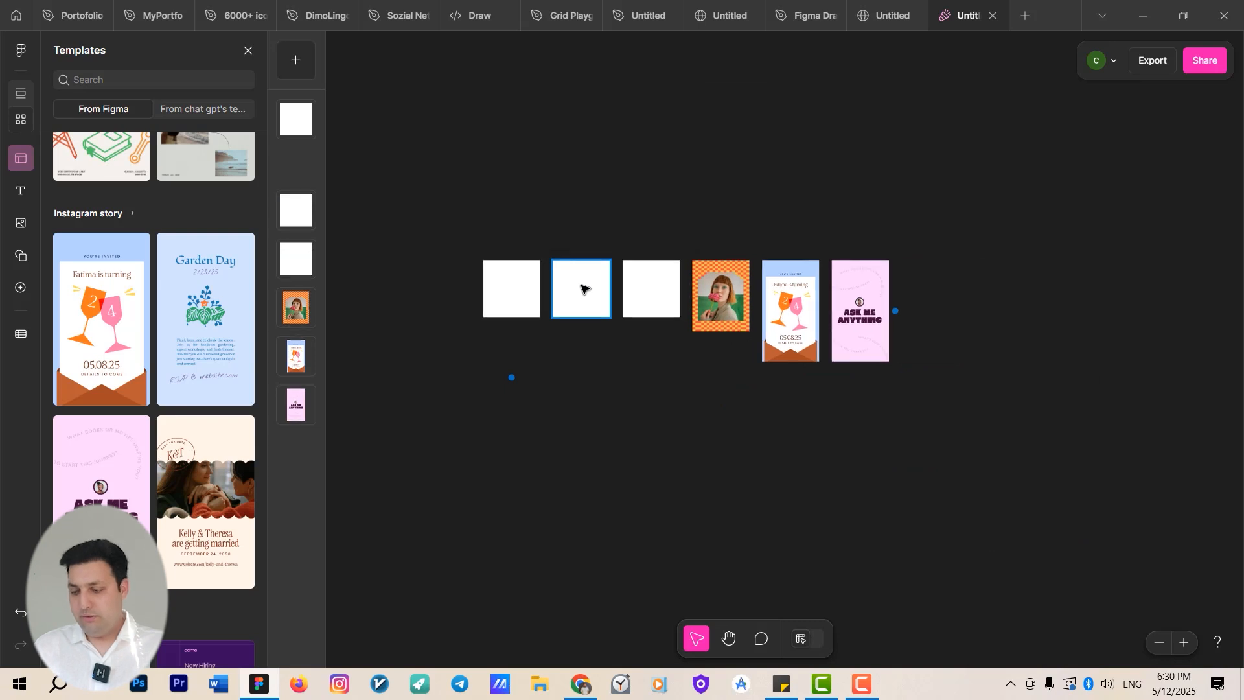
key(Delete)
key(Delete)
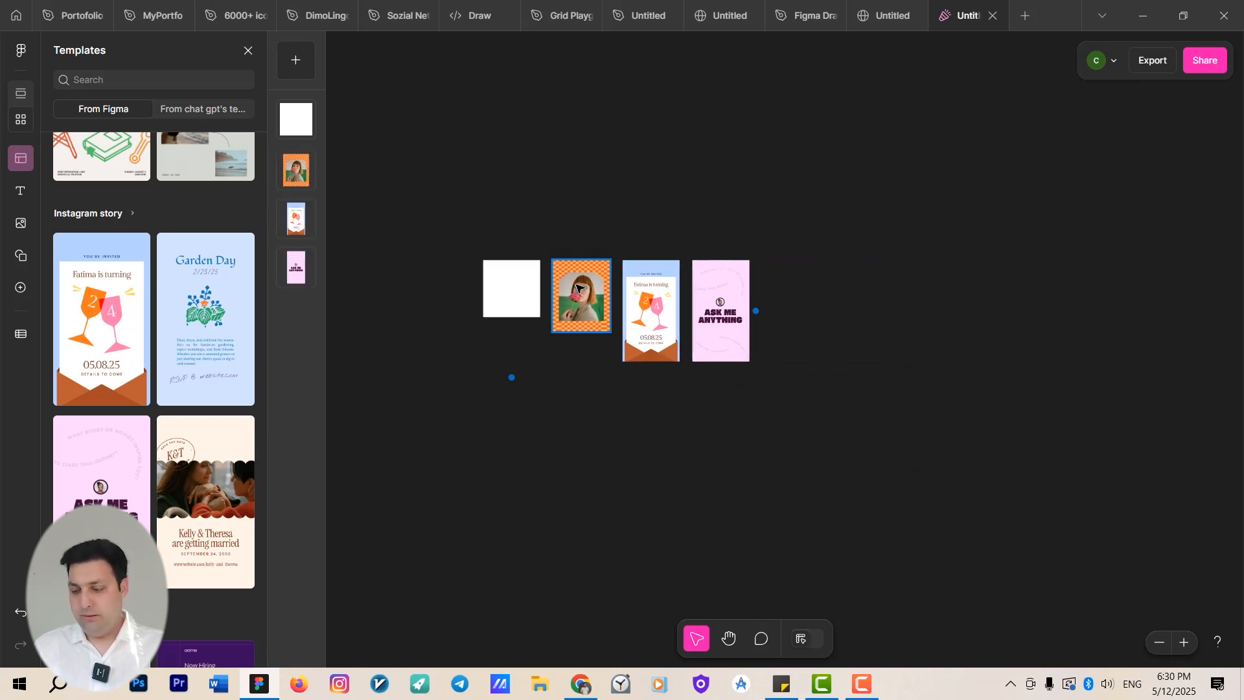
click(522, 286)
key(Delete)
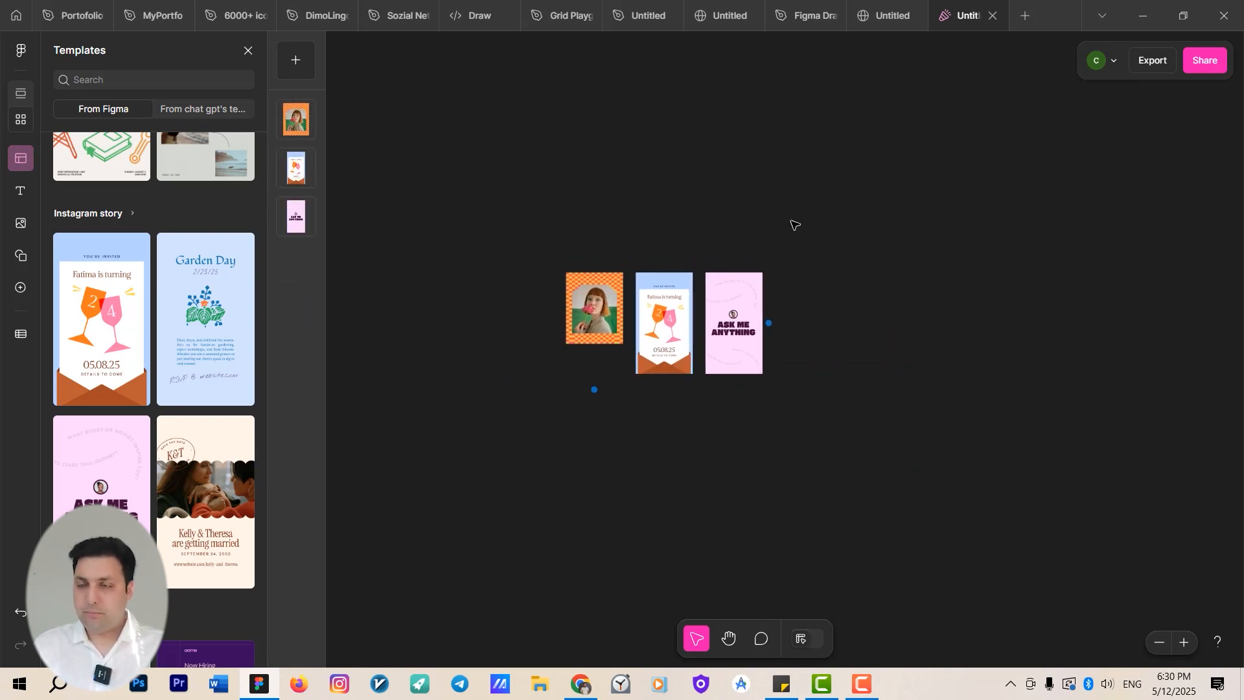
Select the three template assets and look through the Text, Images and Shapes panels.
drag(794, 224, 411, 436)
click(20, 191)
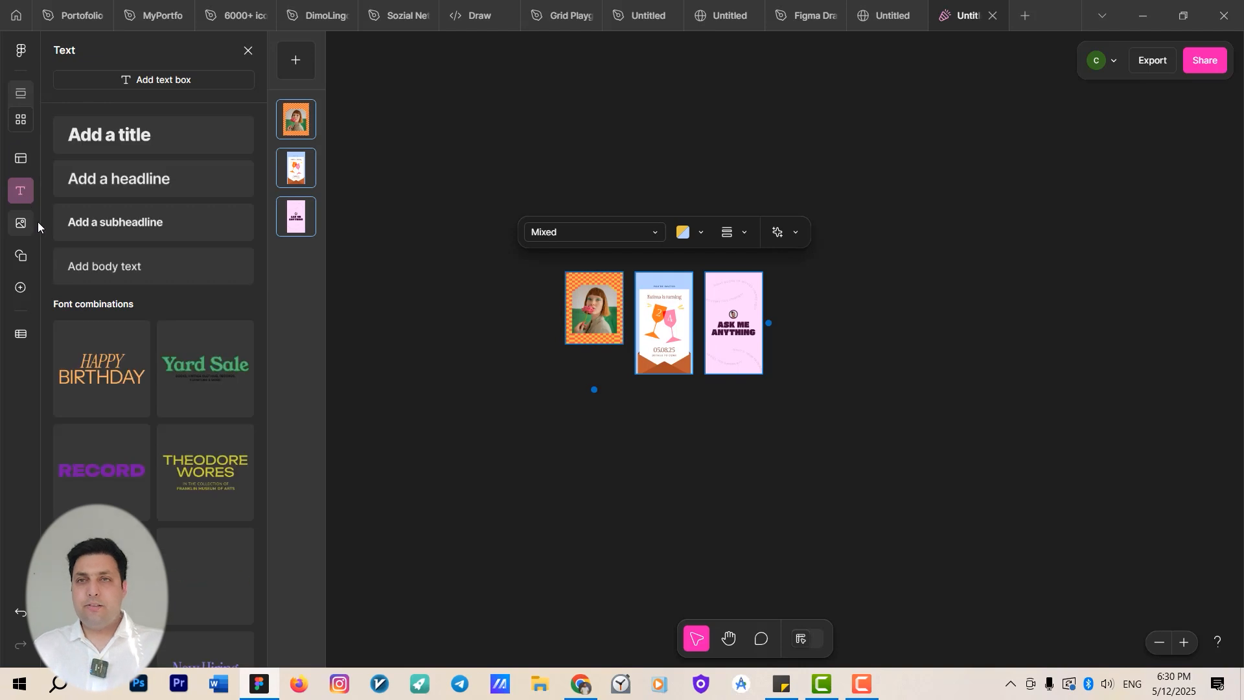
click(21, 223)
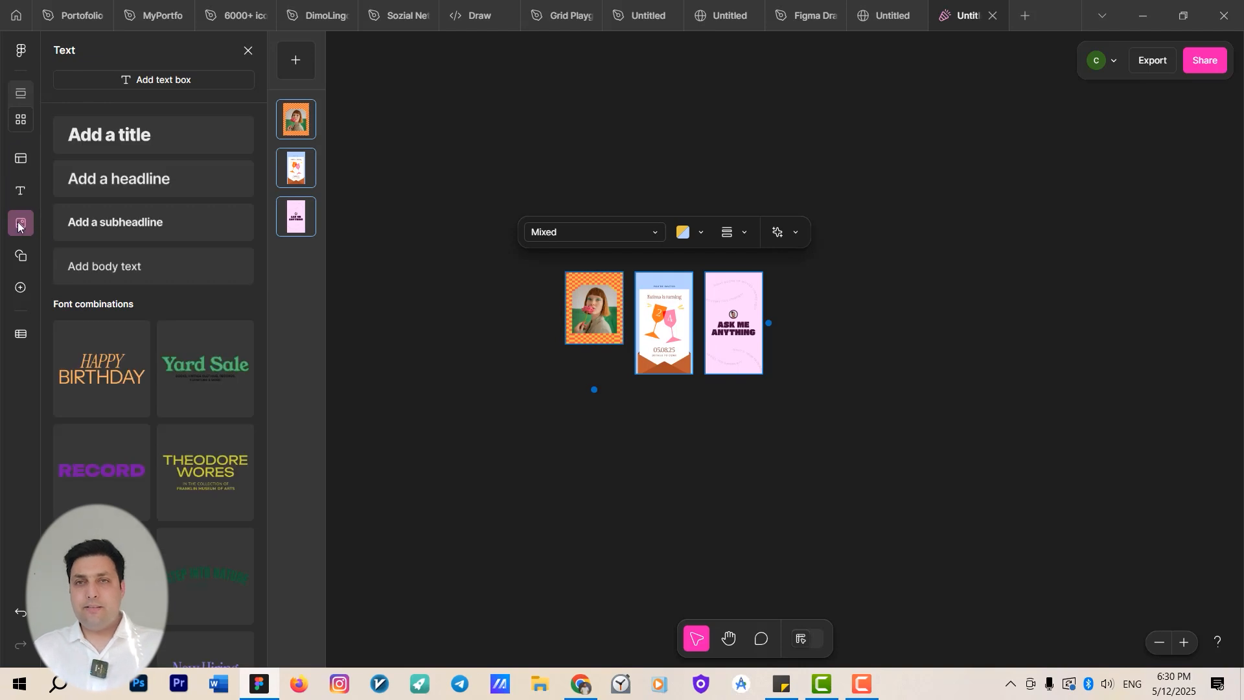
click(19, 259)
Delete all remaining template assets from the canvas.
drag(921, 177, 556, 441)
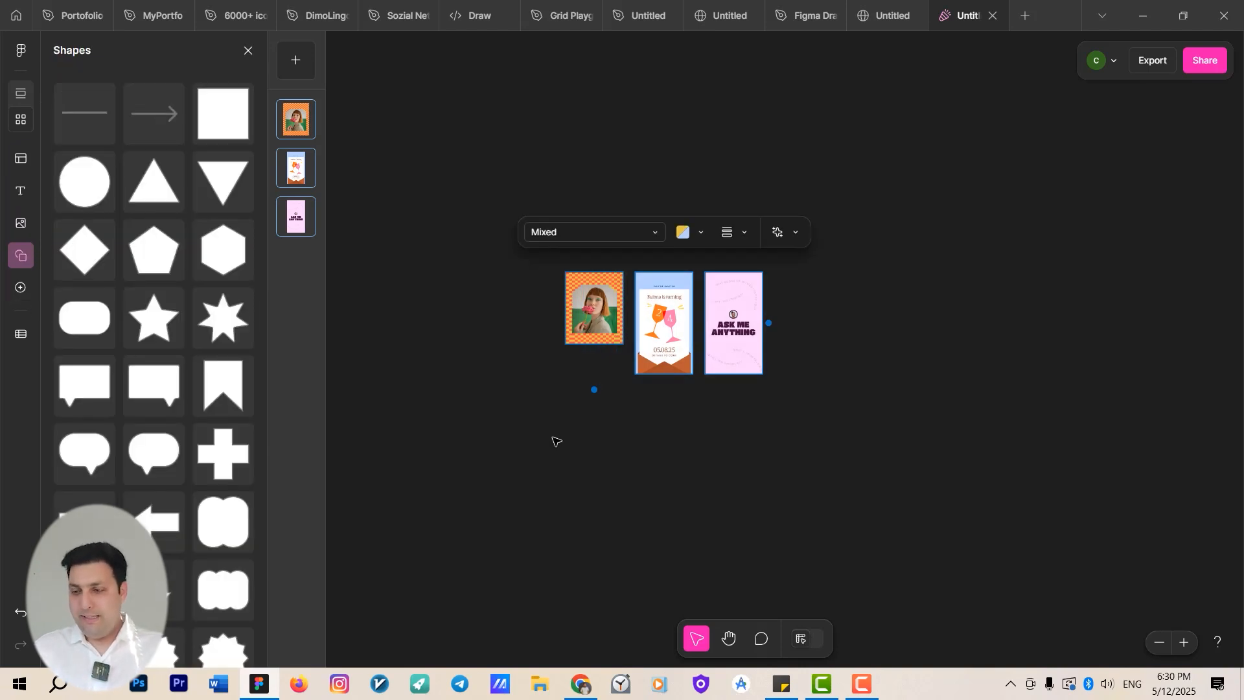
key(Delete)
click(608, 295)
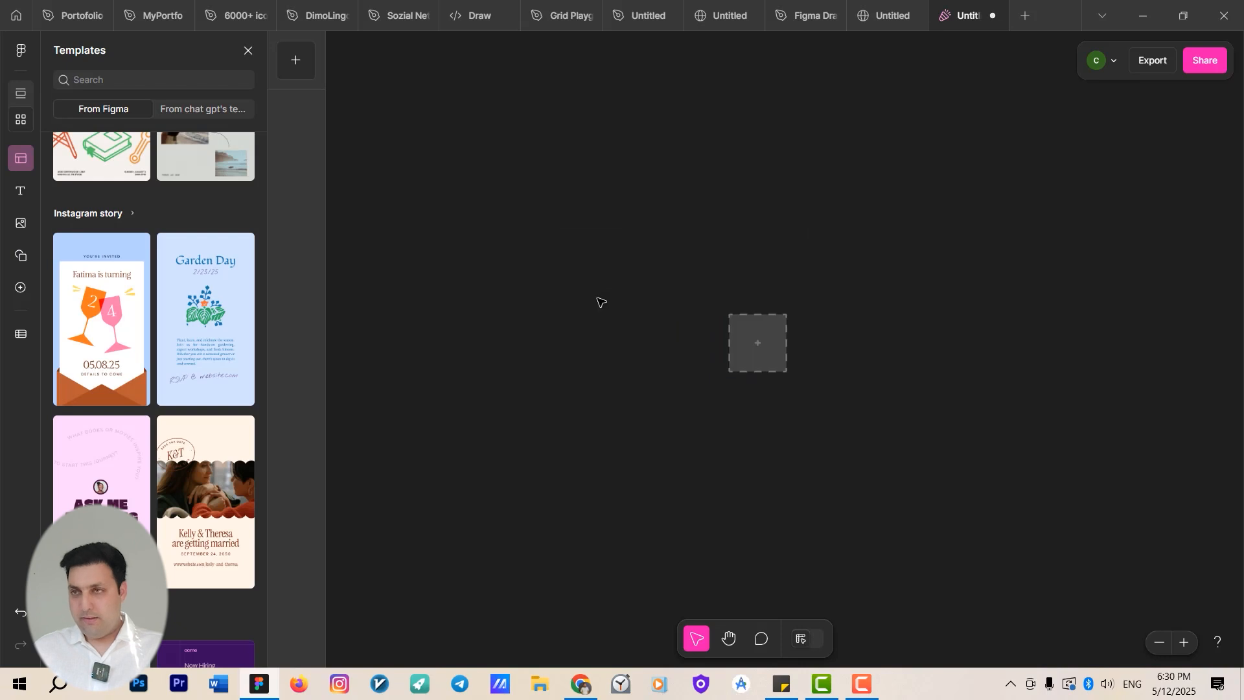
Add a new blank asset and change its size preset to Instagram story.
click(20, 120)
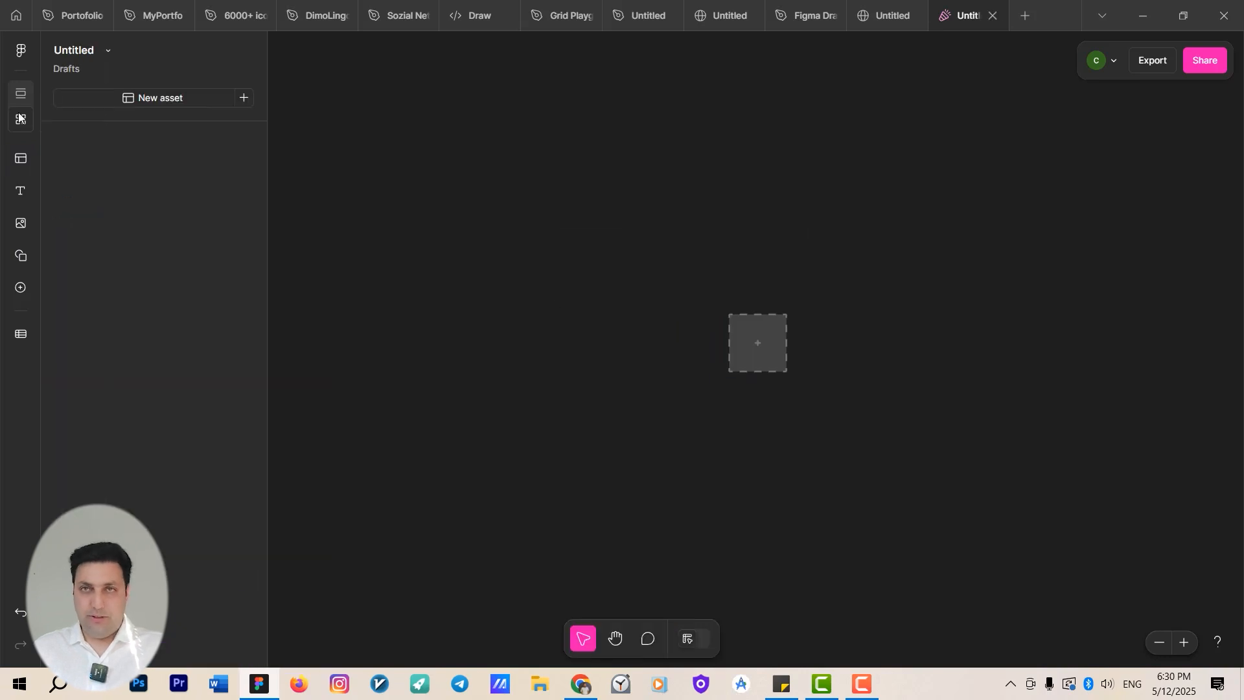
click(246, 99)
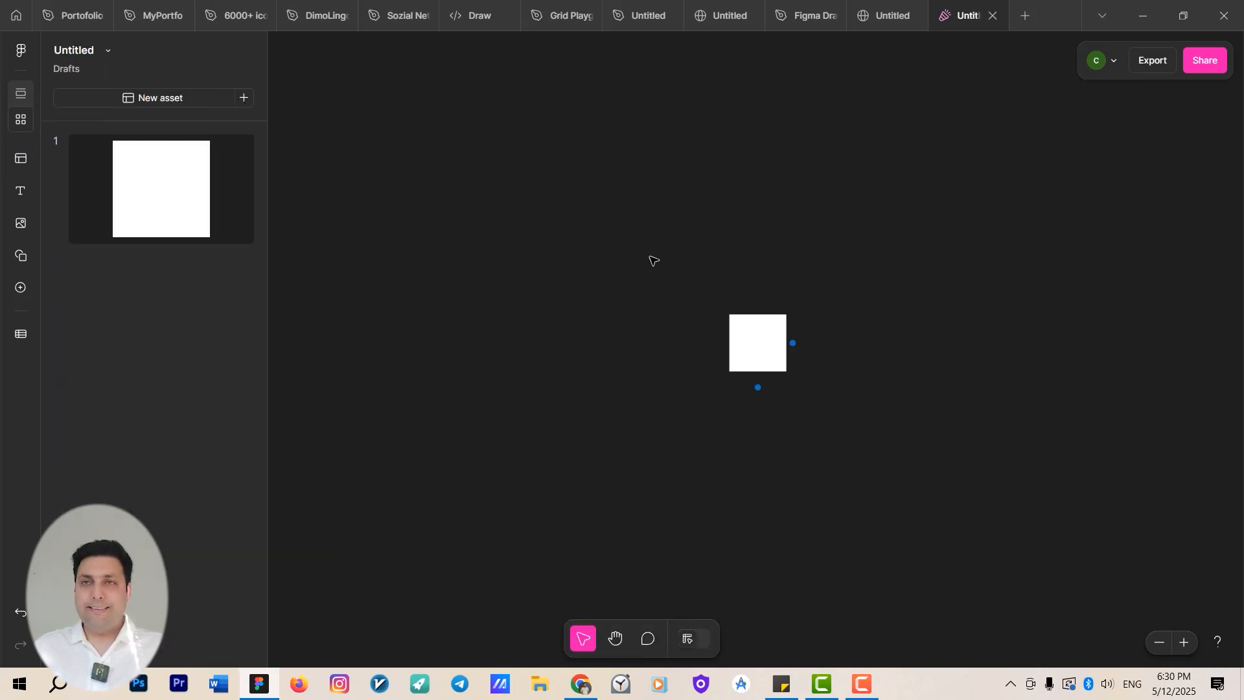
scroll(767, 338, up, 5)
drag(724, 328, 521, 231)
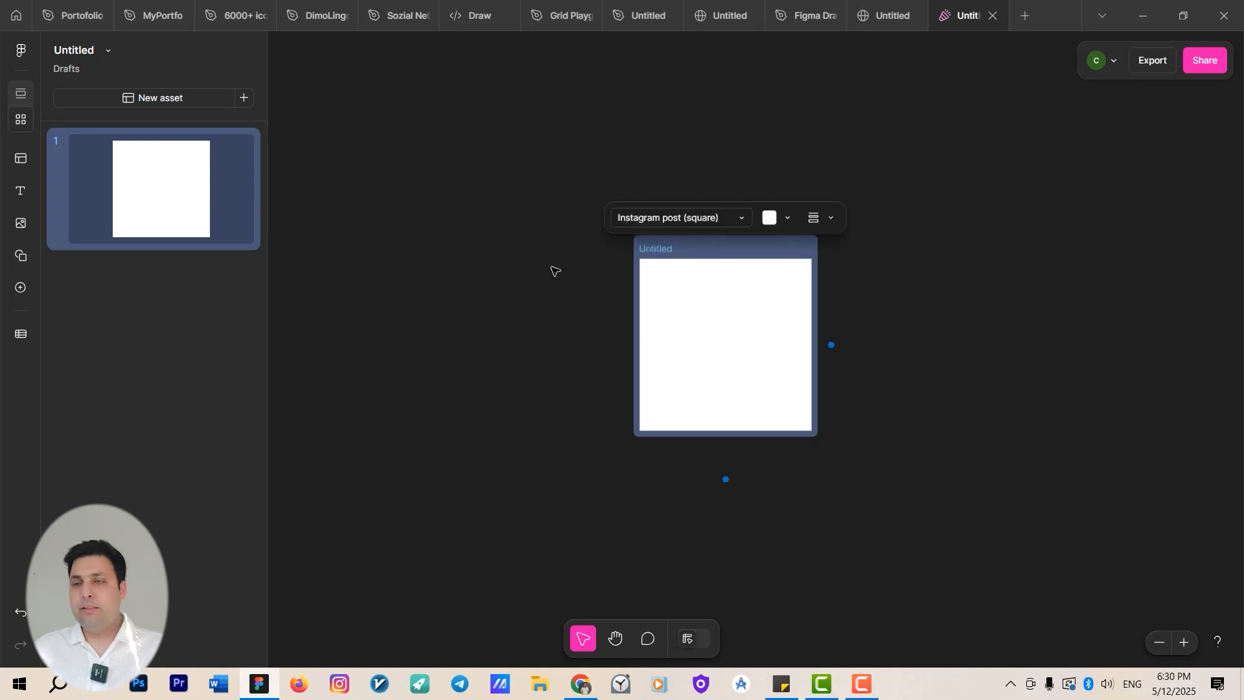
scroll(862, 335, up, 3)
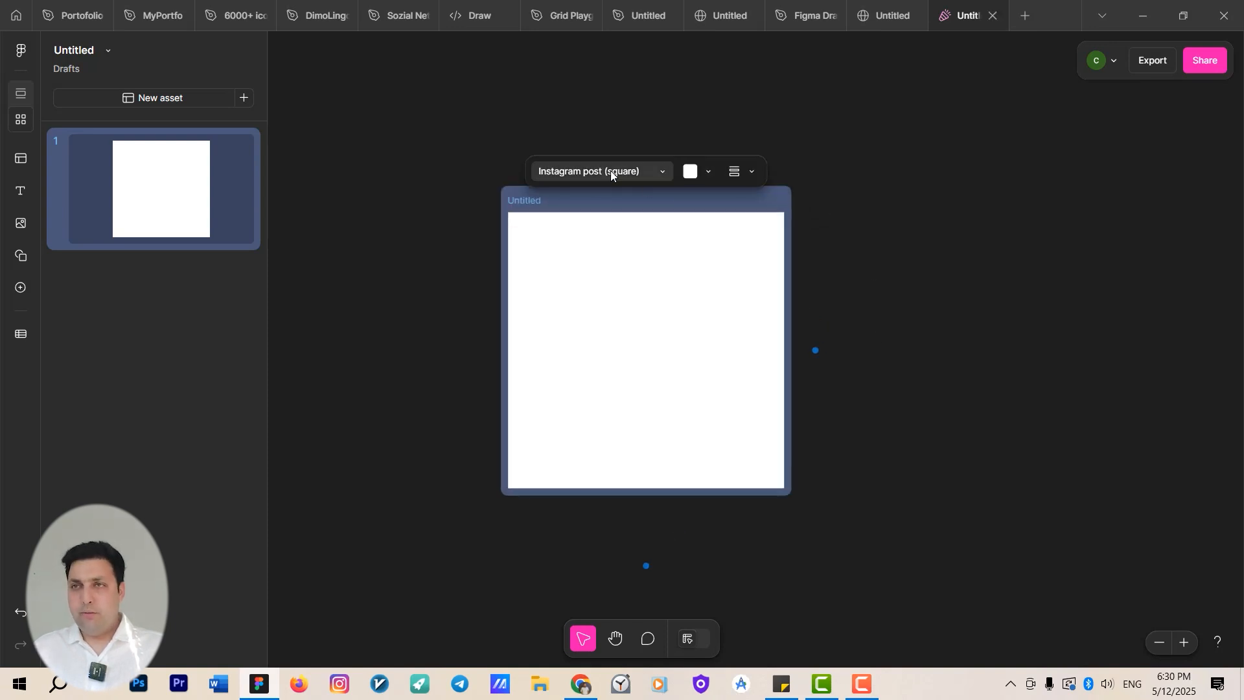
click(663, 171)
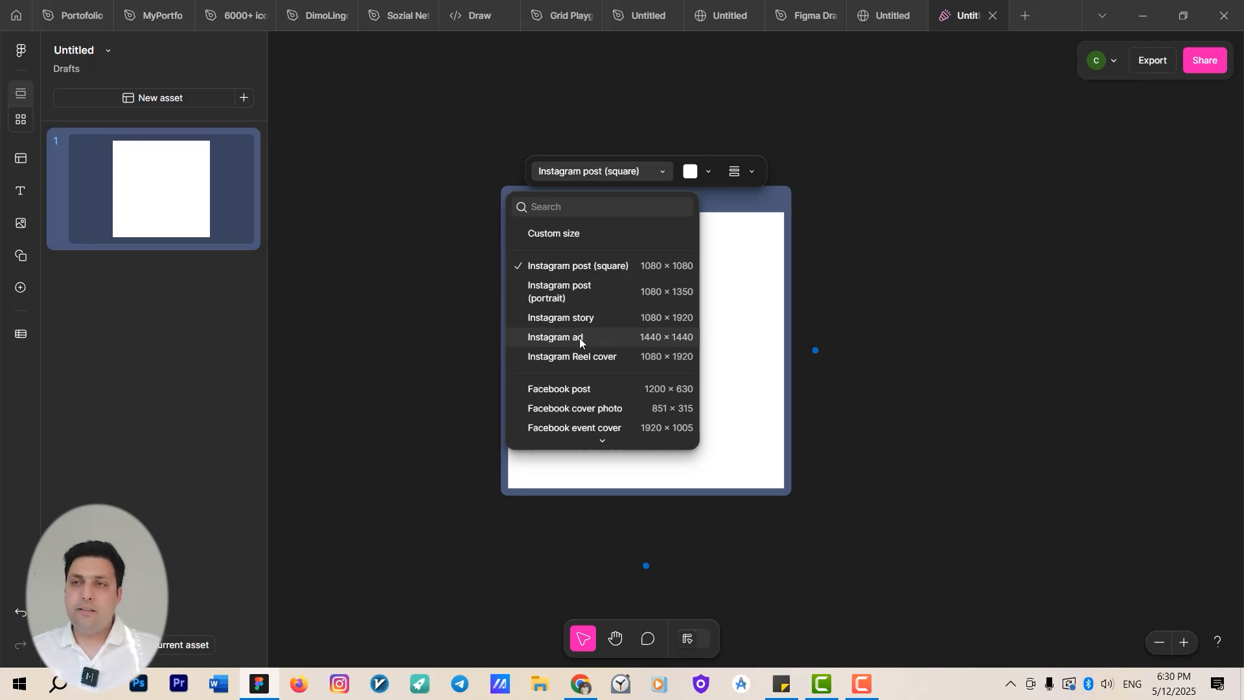
scroll(593, 371, down, 1)
scroll(609, 346, up, 1)
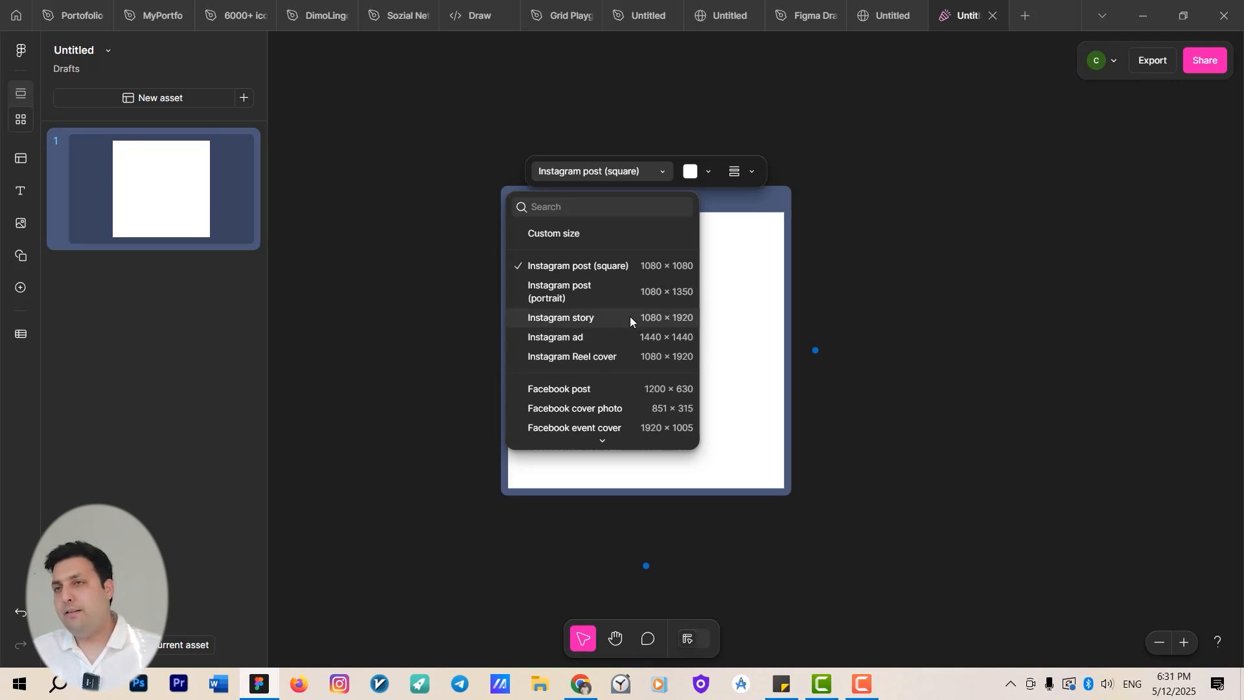
click(628, 317)
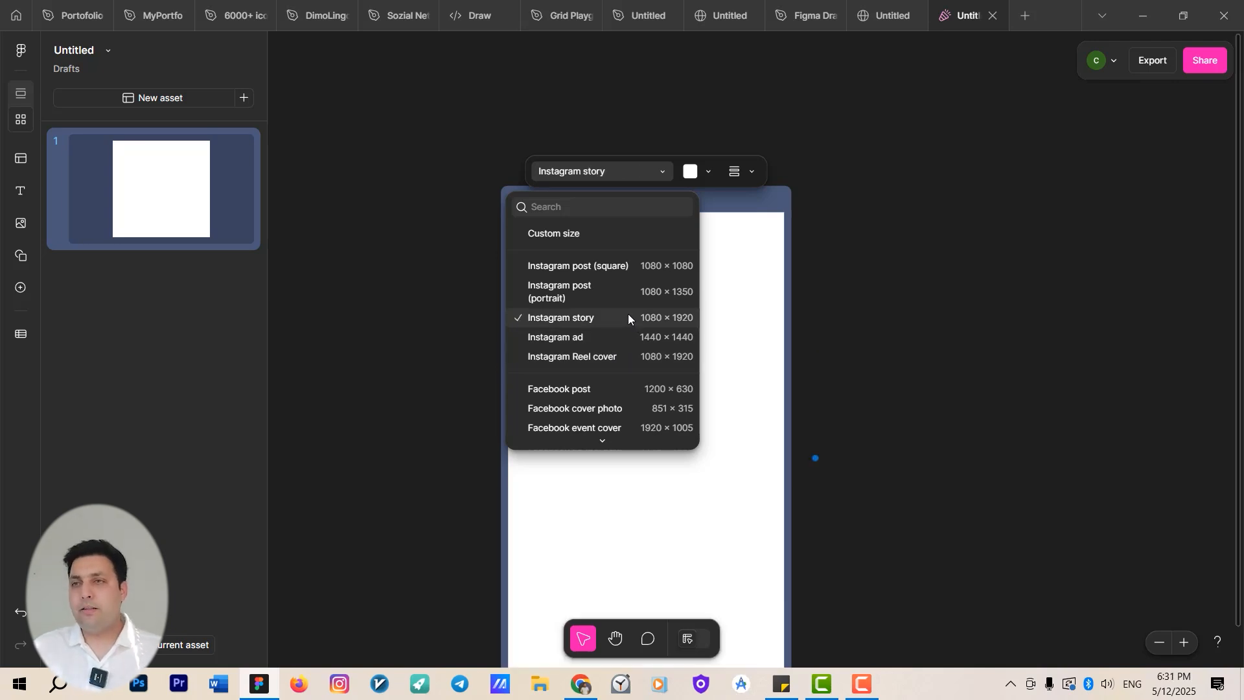
click(852, 320)
Place the BOOM! text combination near the top of the story asset.
scroll(612, 296, up, 3)
drag(732, 300, 629, 280)
scroll(667, 272, down, 2)
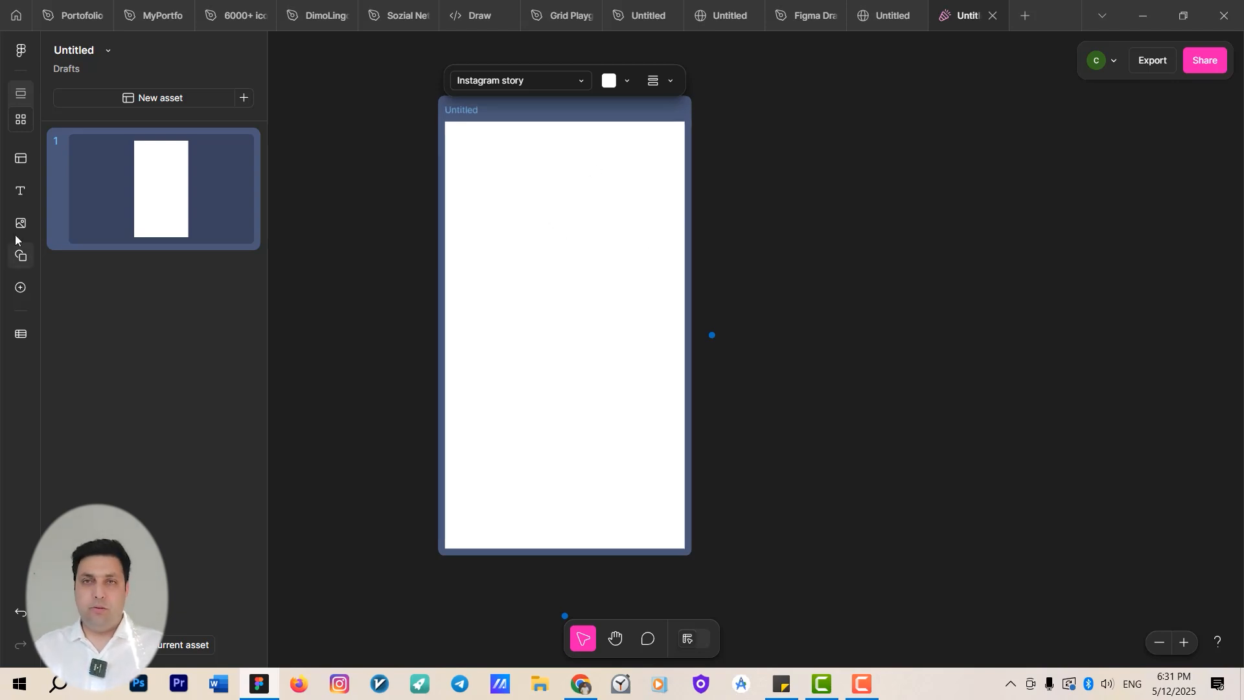
click(20, 191)
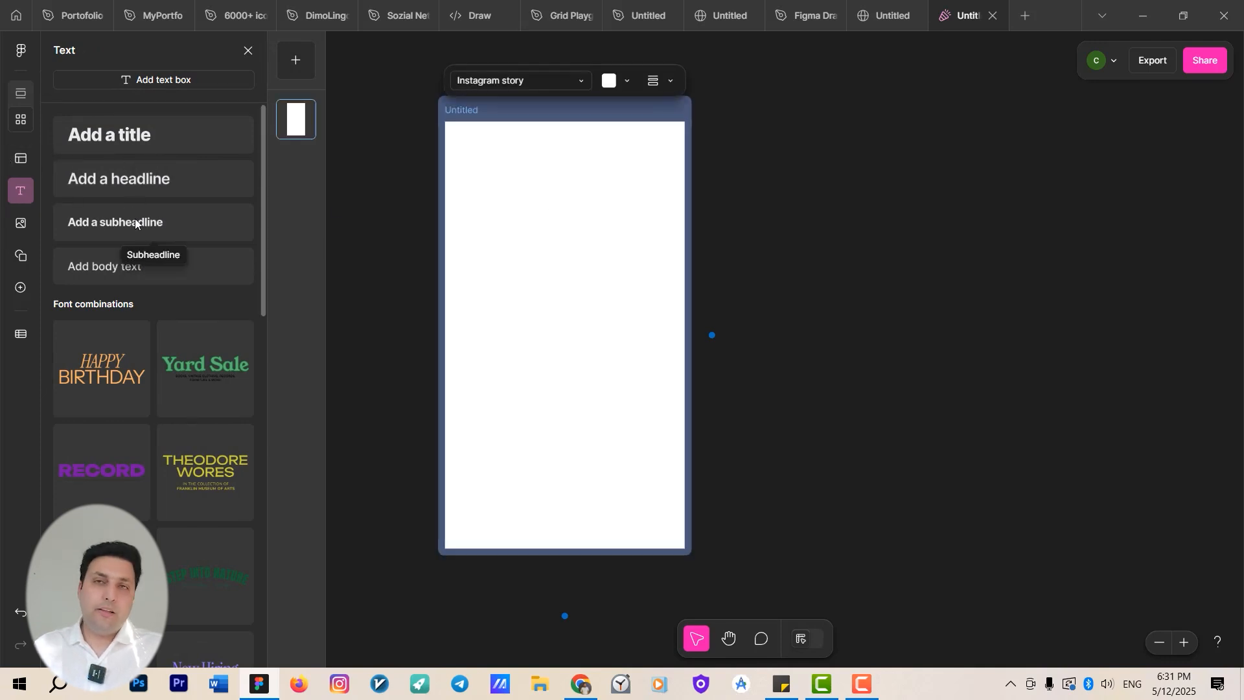
scroll(199, 344, down, 4)
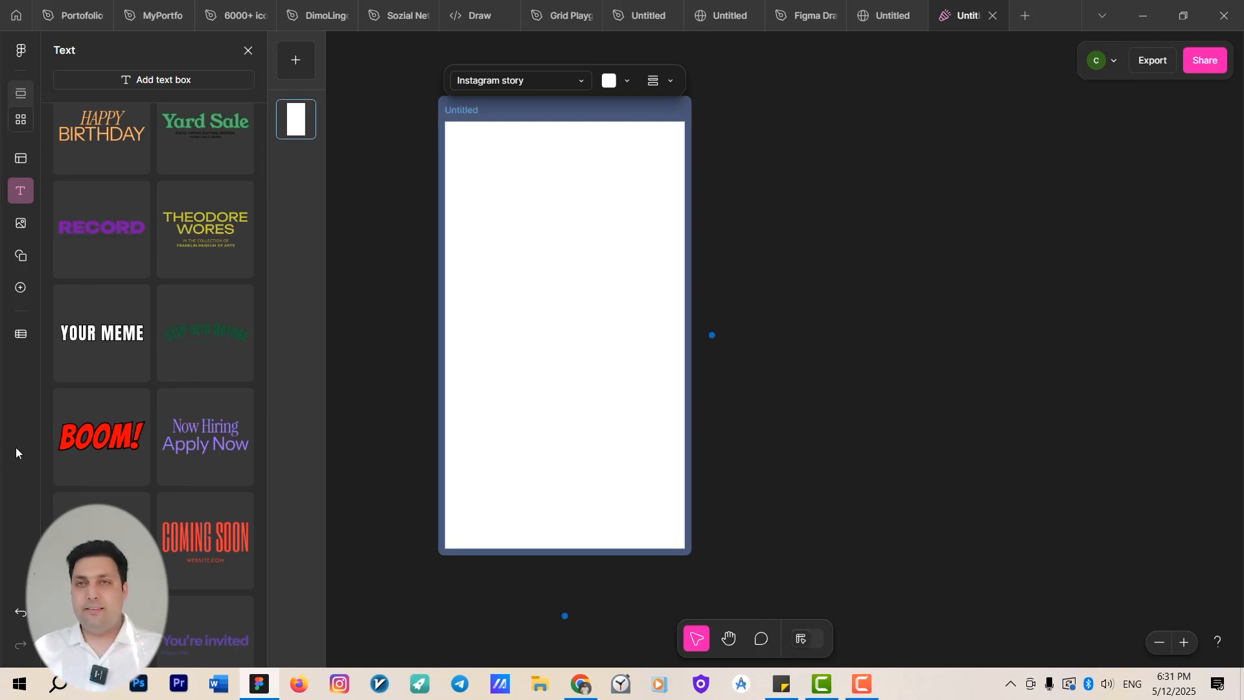
drag(100, 443, 533, 215)
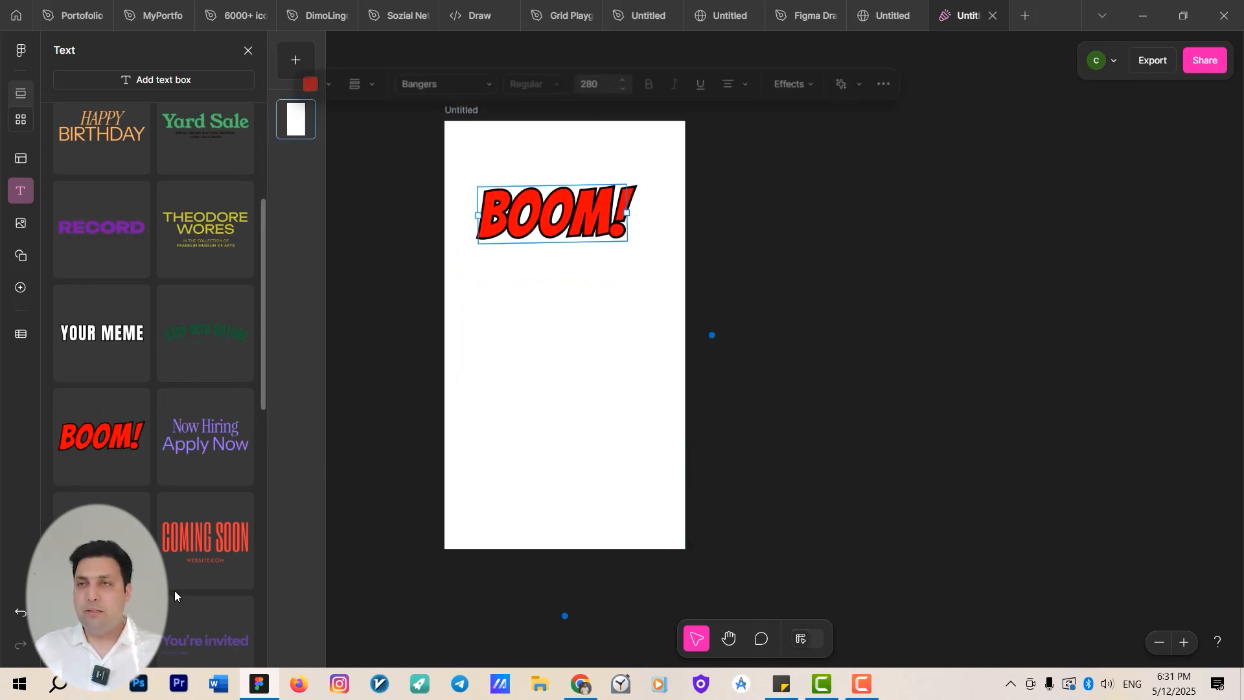
Add the HOLIDAY HOURS text combination to the story asset.
scroll(201, 499, down, 5)
scroll(207, 528, down, 4)
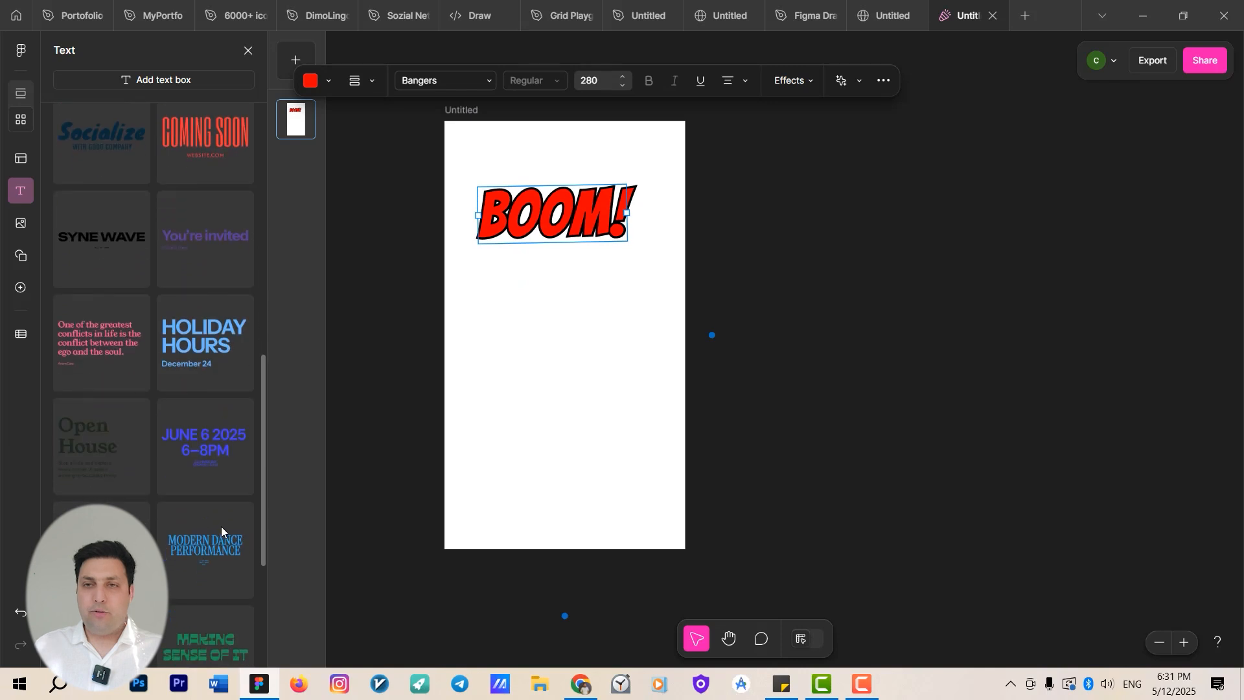
scroll(200, 492, up, 5)
drag(199, 450, 567, 306)
Change the HOLIDAY HOURS heading to HAPPY BIRTHDAY and move it with its date to the story's upper left.
scroll(553, 201, up, 4)
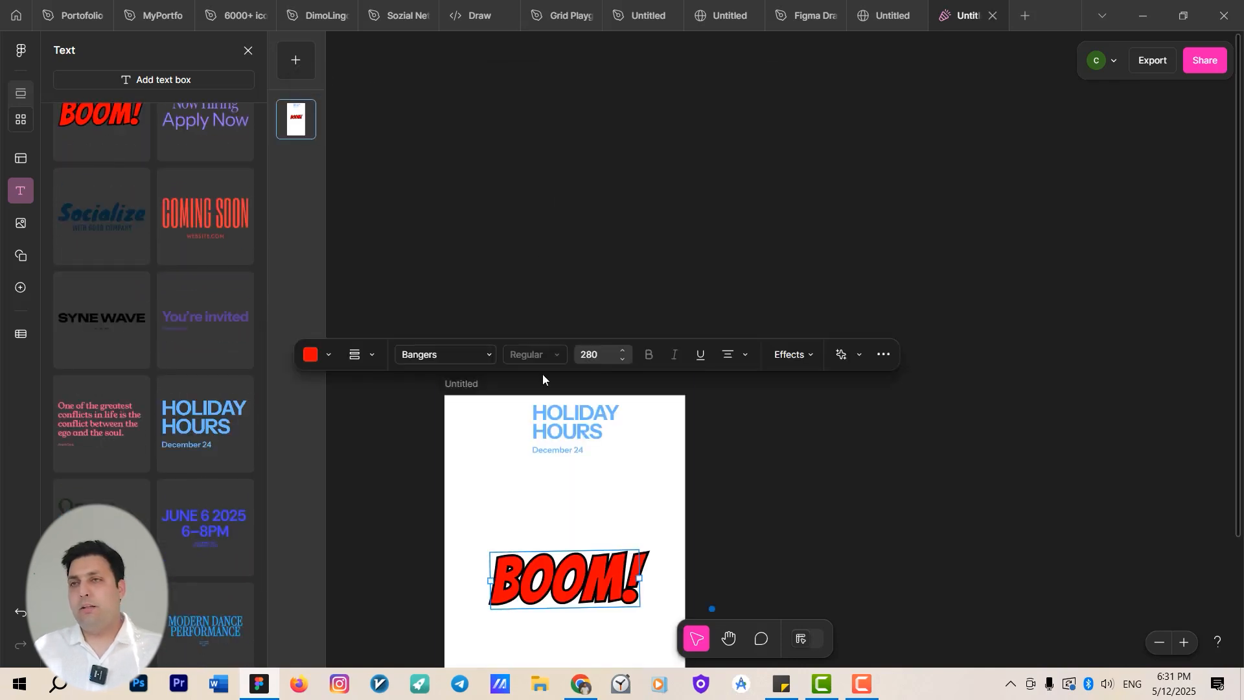
scroll(542, 374, up, 3)
click(654, 291)
double_click(661, 280)
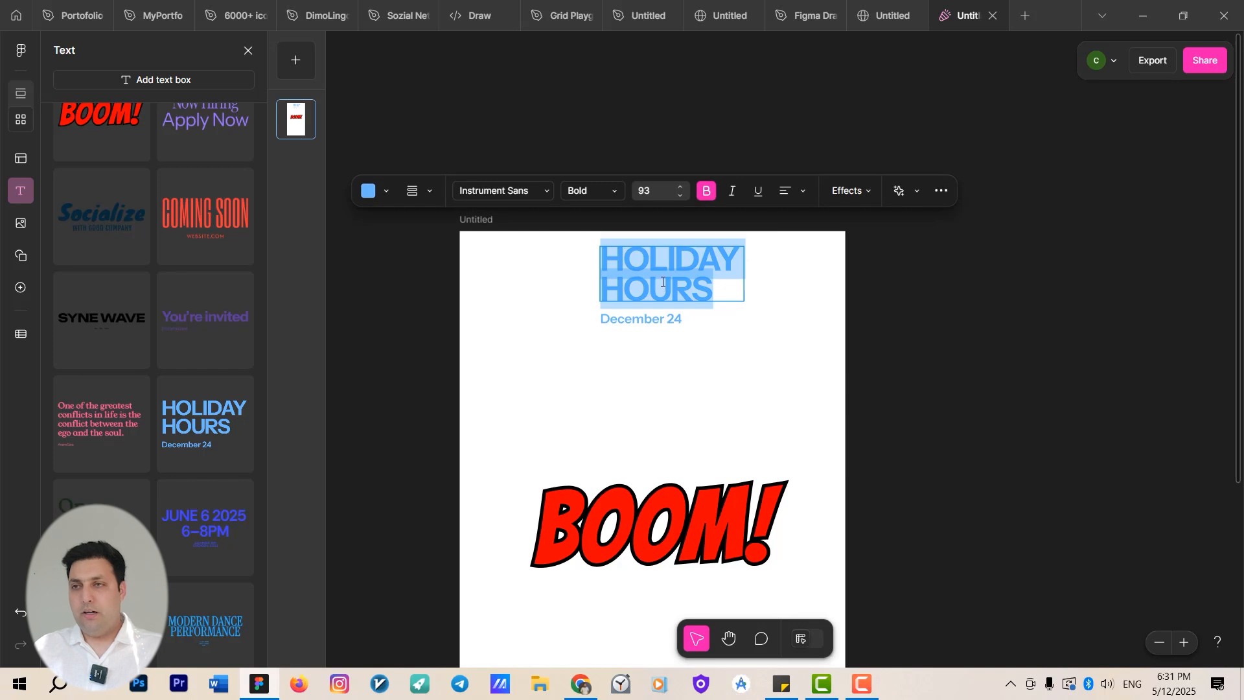
text(HAPPZ)
key(BackSpace)
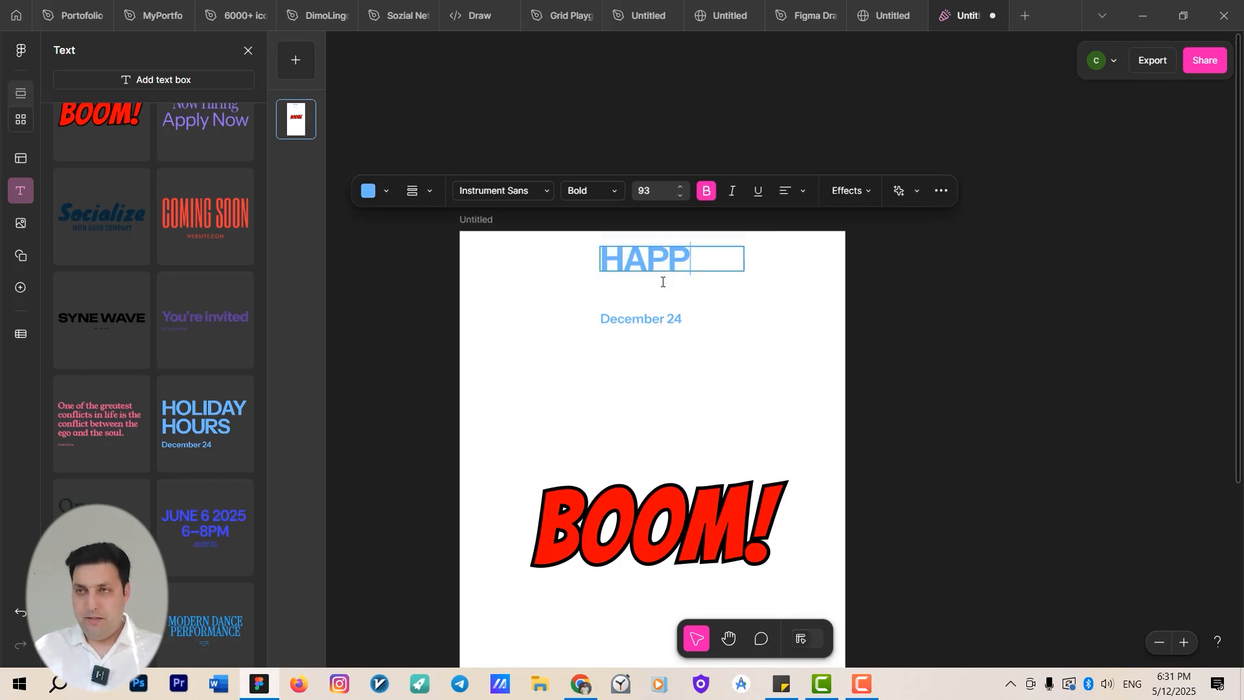
text(Y B)
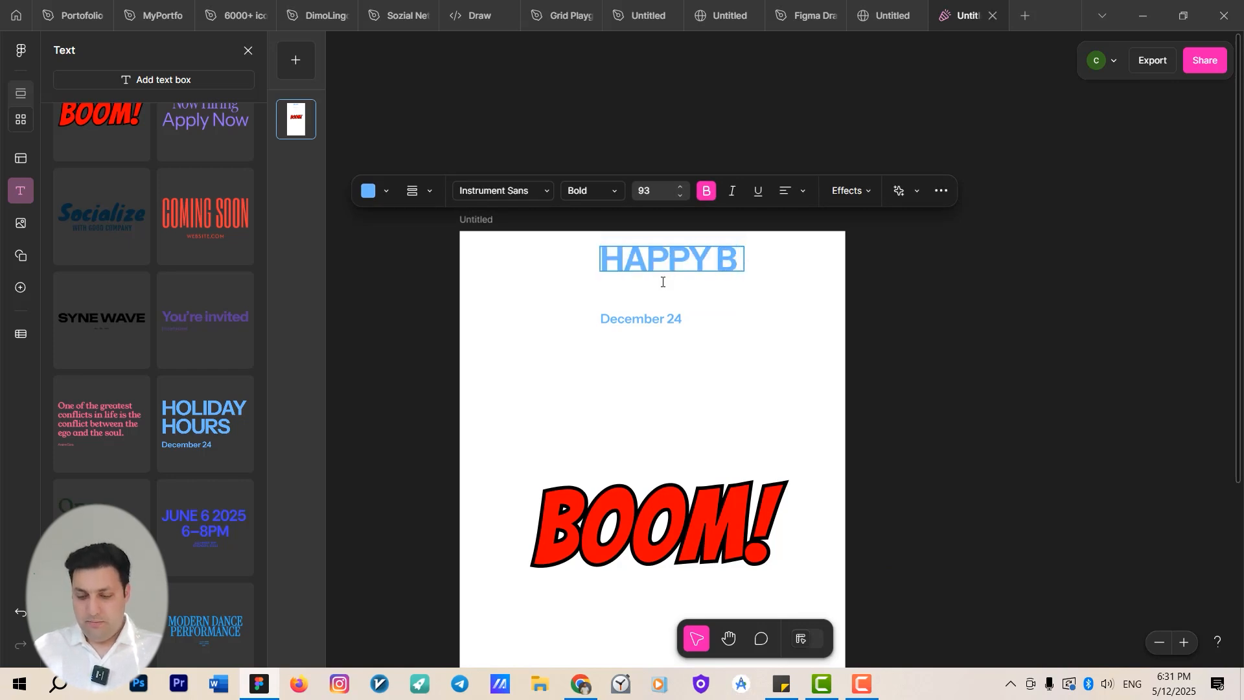
text(IRTH)
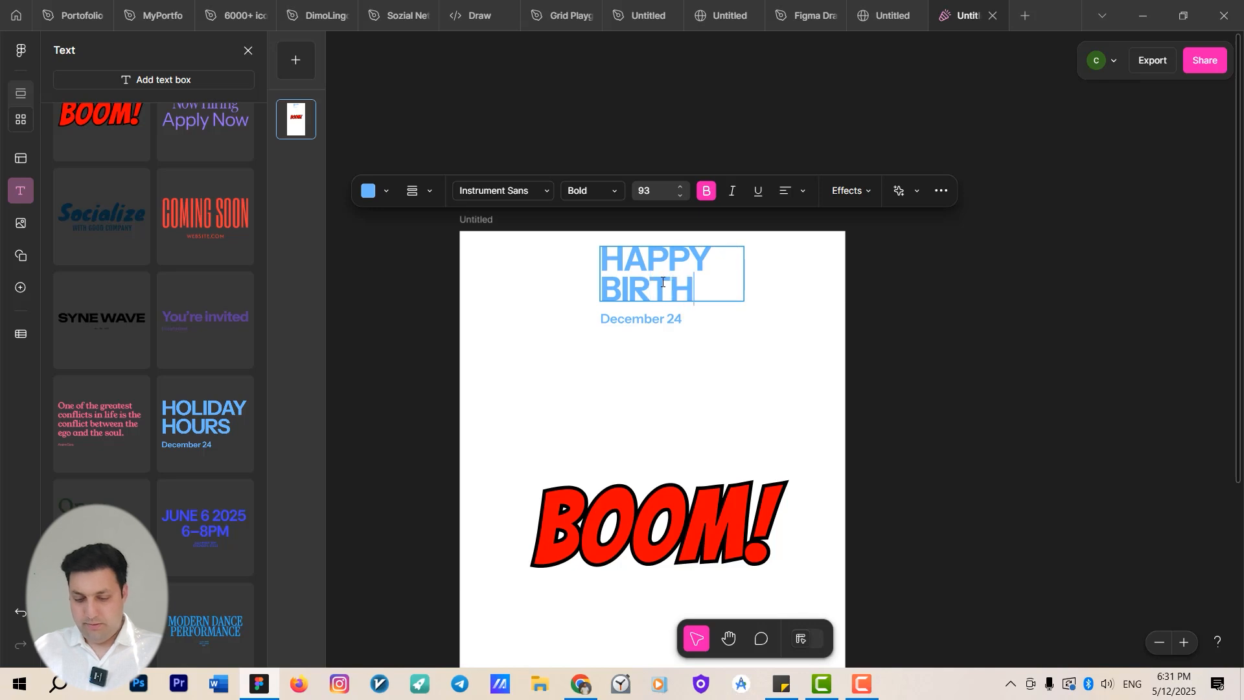
text( DAY)
key(Escape)
drag(662, 283, 565, 286)
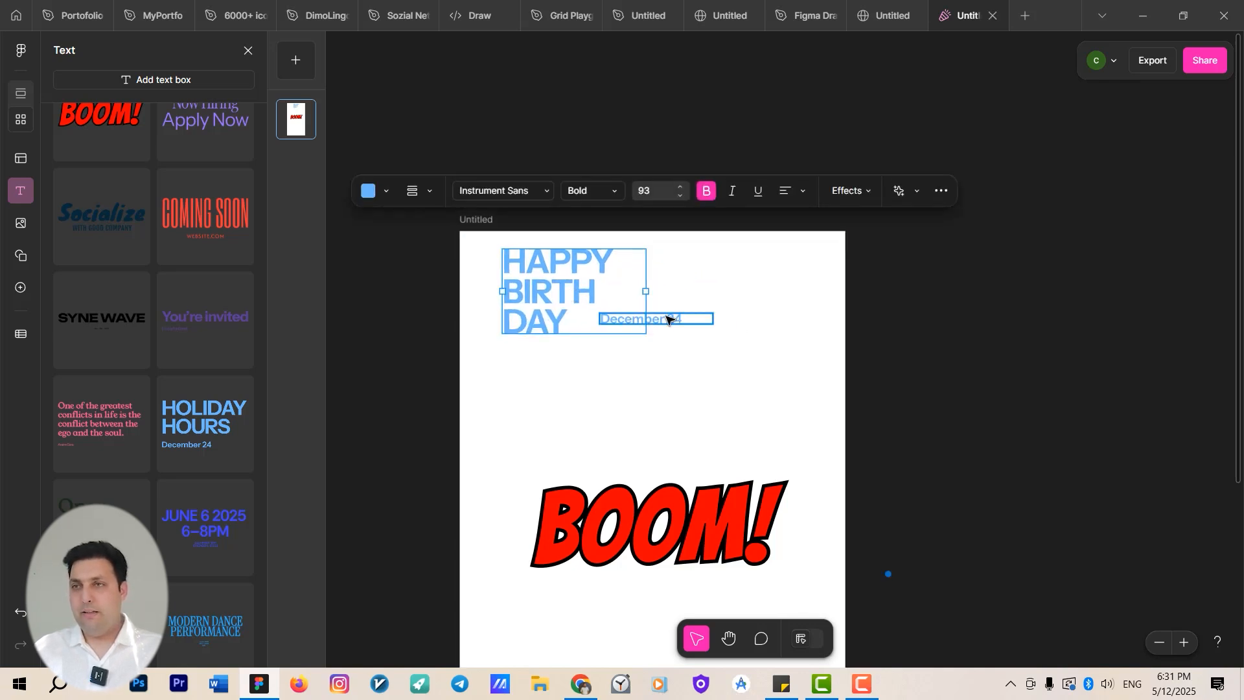
drag(667, 319, 577, 350)
Replace the BOOM! text with MY LOVE and move it up below the heading.
double_click(617, 534)
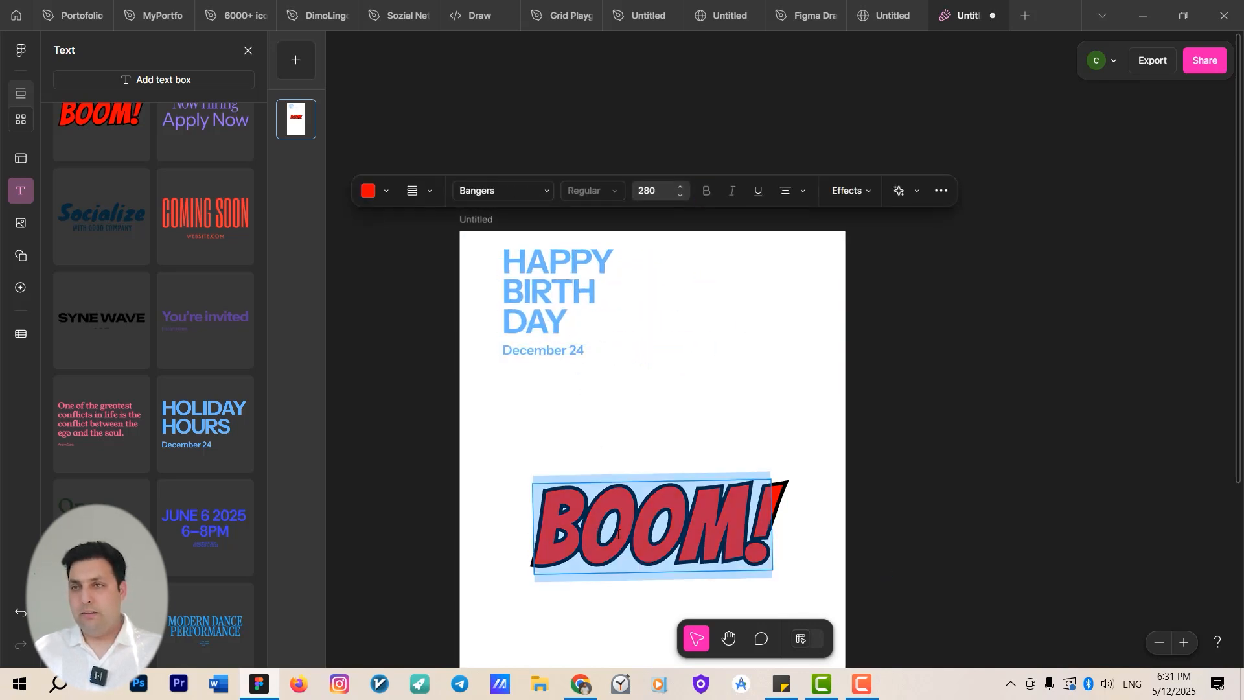
text(MY LOVE)
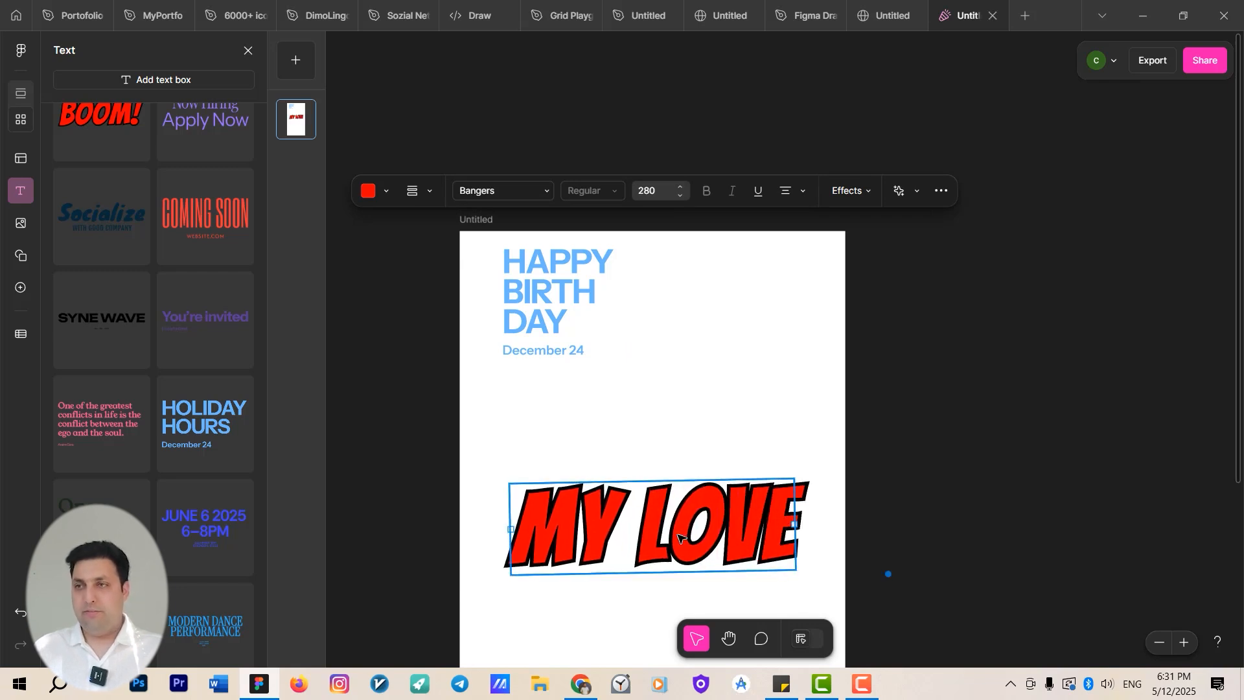
drag(681, 536, 661, 452)
Draw a rectangle to the right of the HAPPY BIRTHDAY heading and adjust its size.
click(713, 341)
drag(712, 341, 869, 415)
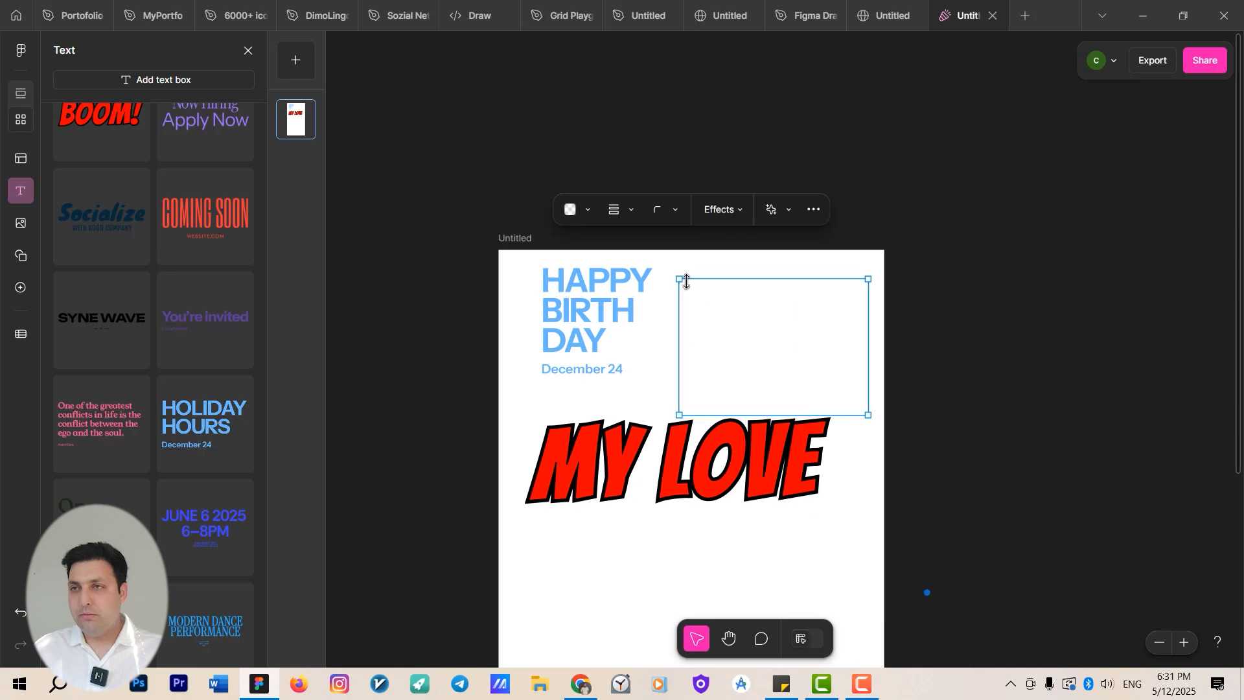
drag(684, 277, 669, 268)
drag(758, 361, 757, 352)
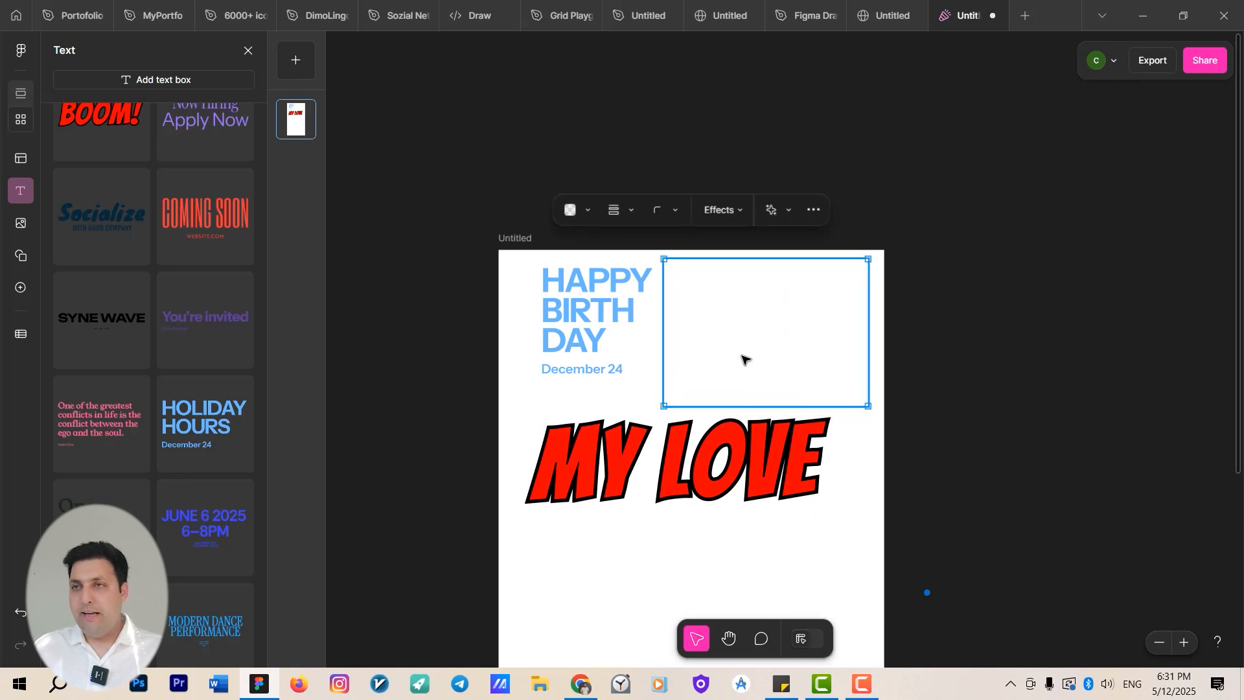
Generate an AI image in the rectangle with the prompt "a birthday cake for a girl who loves Hello Kitty".
click(23, 226)
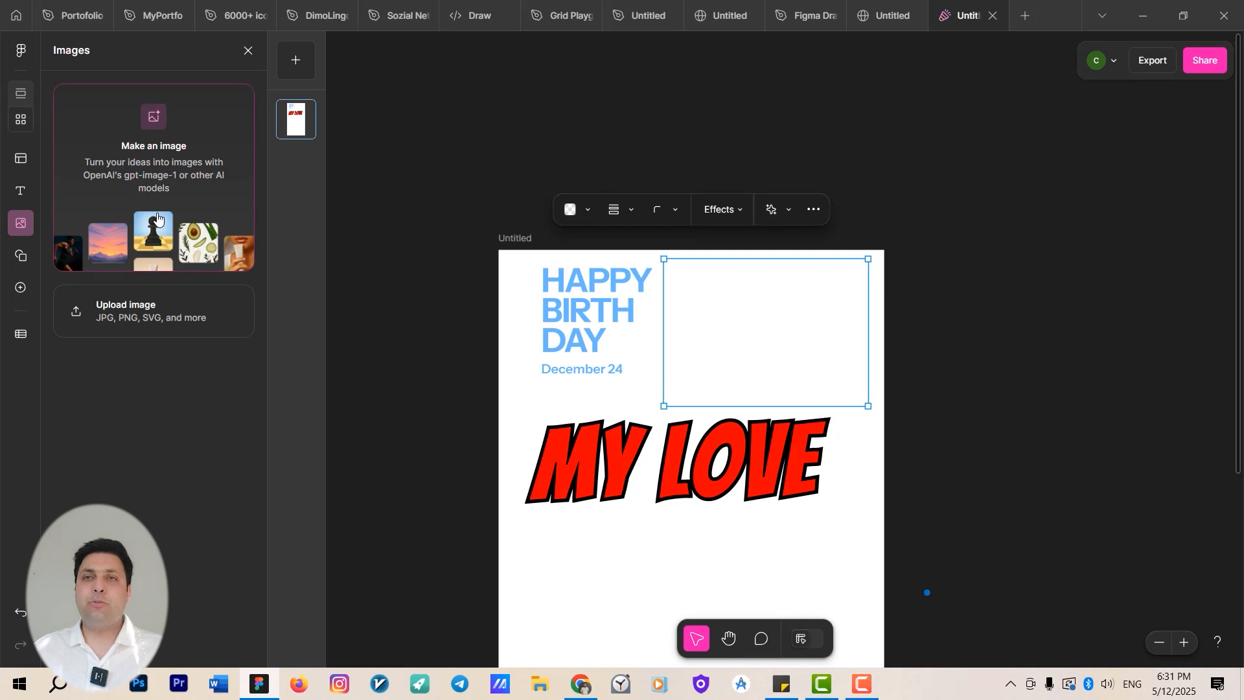
click(155, 123)
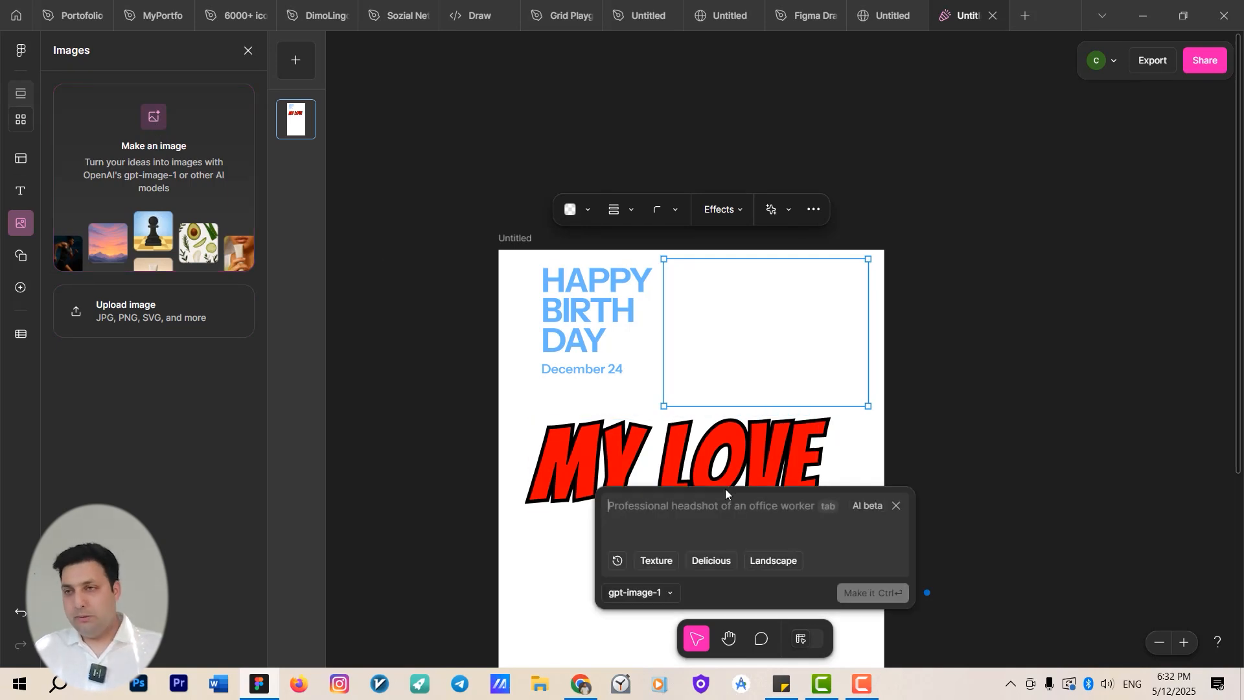
text(a birthday cale)
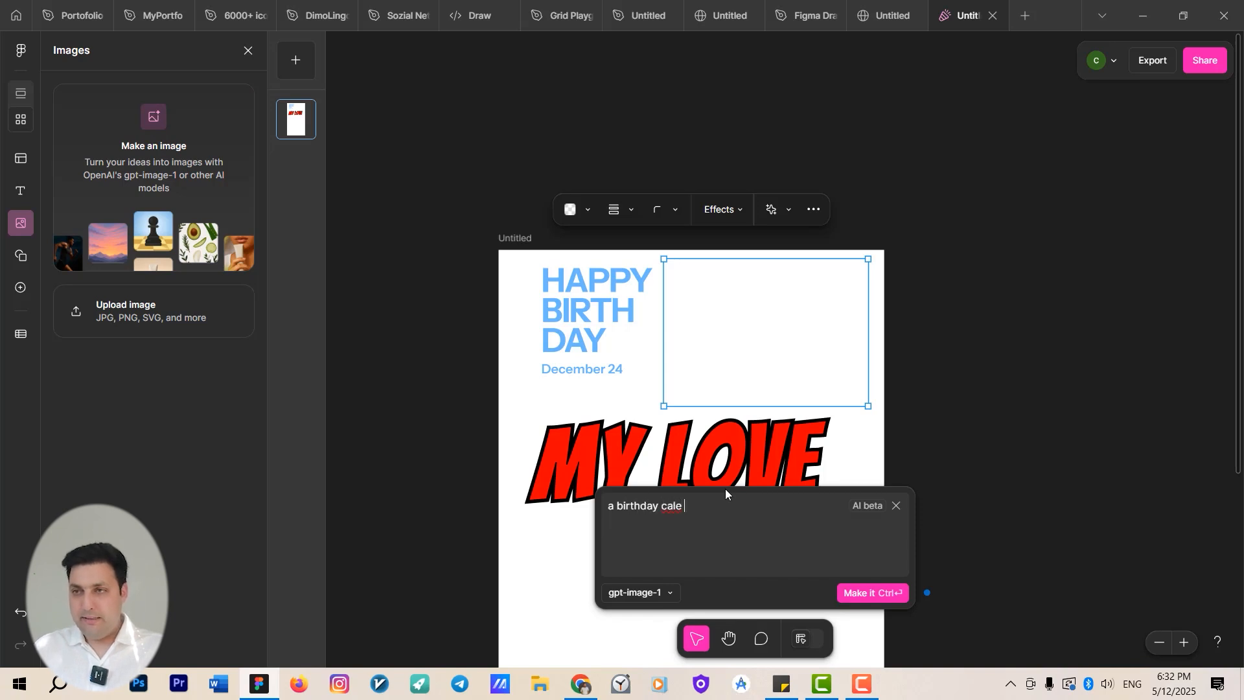
key(BackSpace)
key(BackSpace)
text(ke for a girl who)
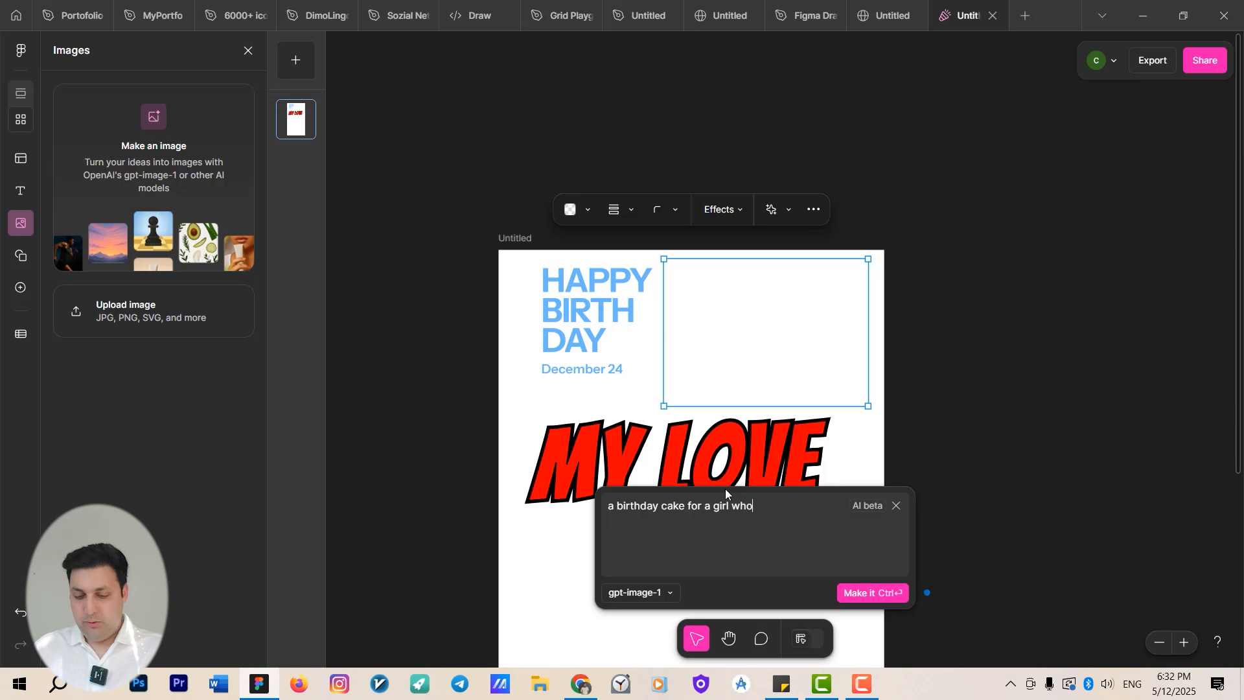
text( loves )
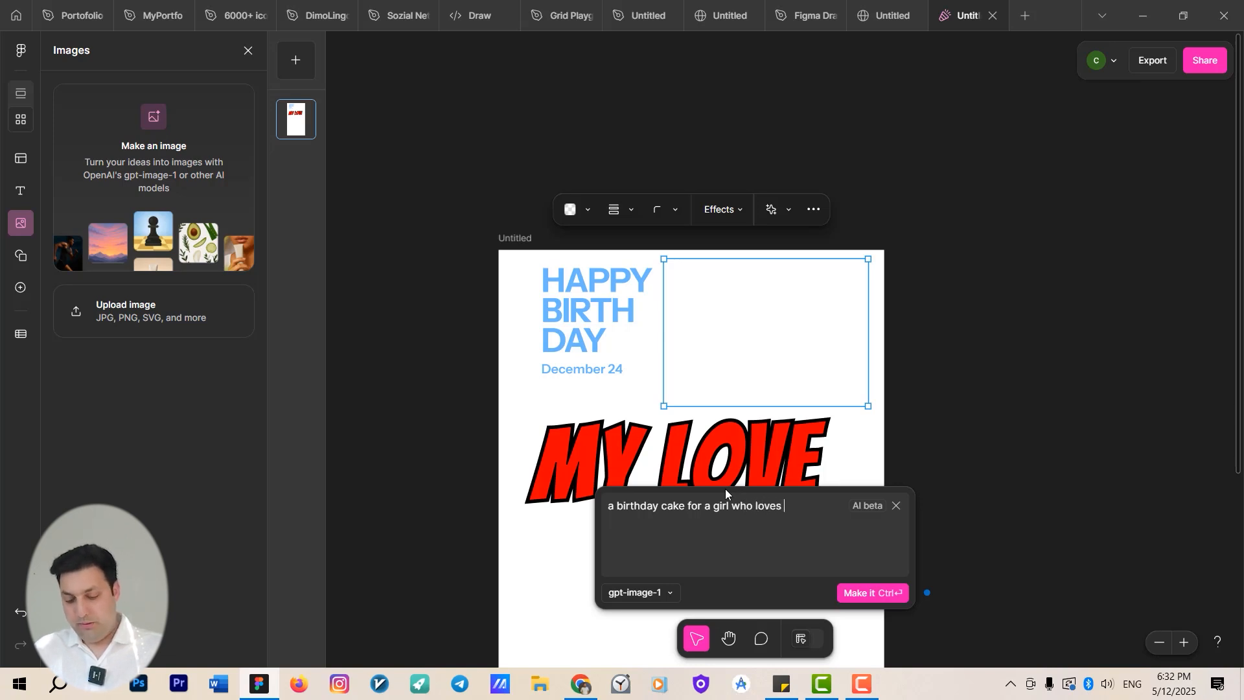
text(Hello Kitty)
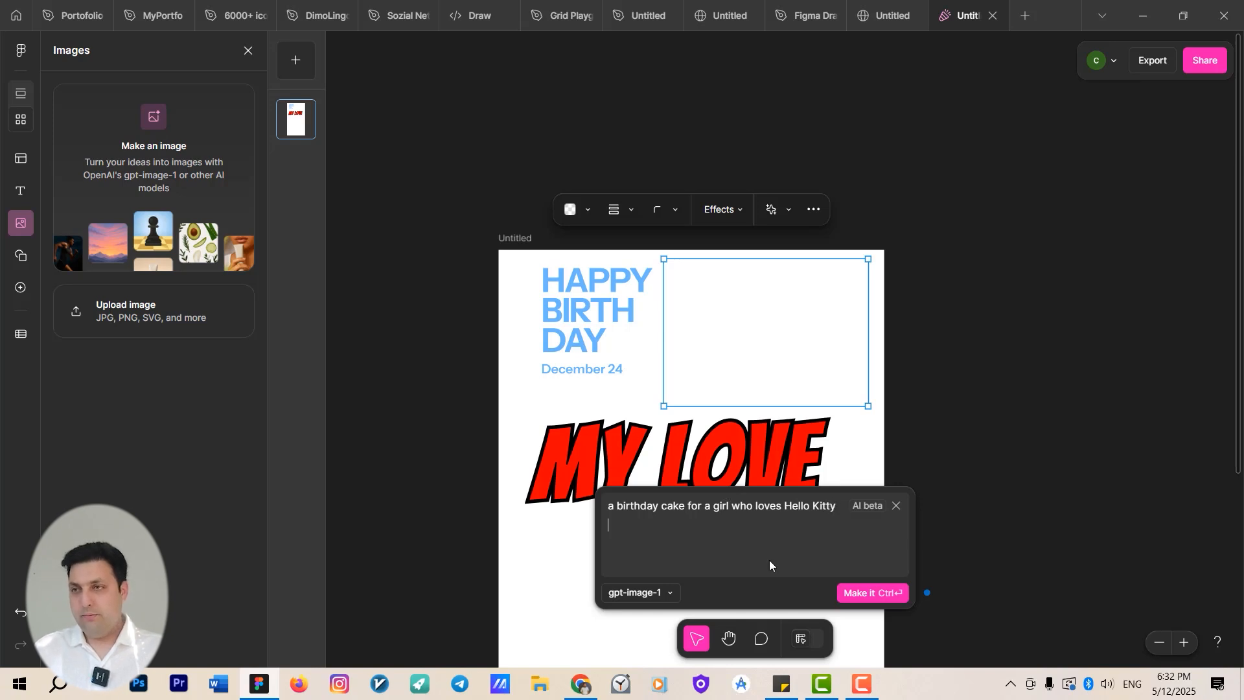
click(864, 593)
Round the corners of the generated cake image.
scroll(900, 362, down, 2)
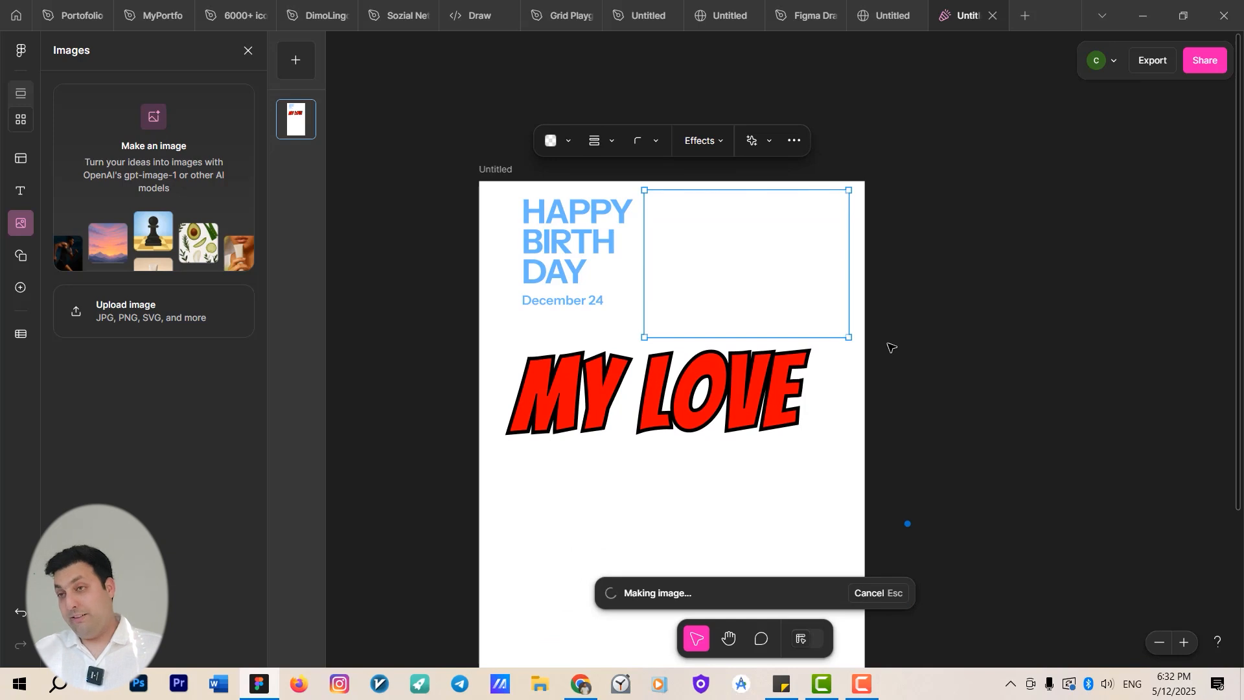
scroll(820, 303, up, 2)
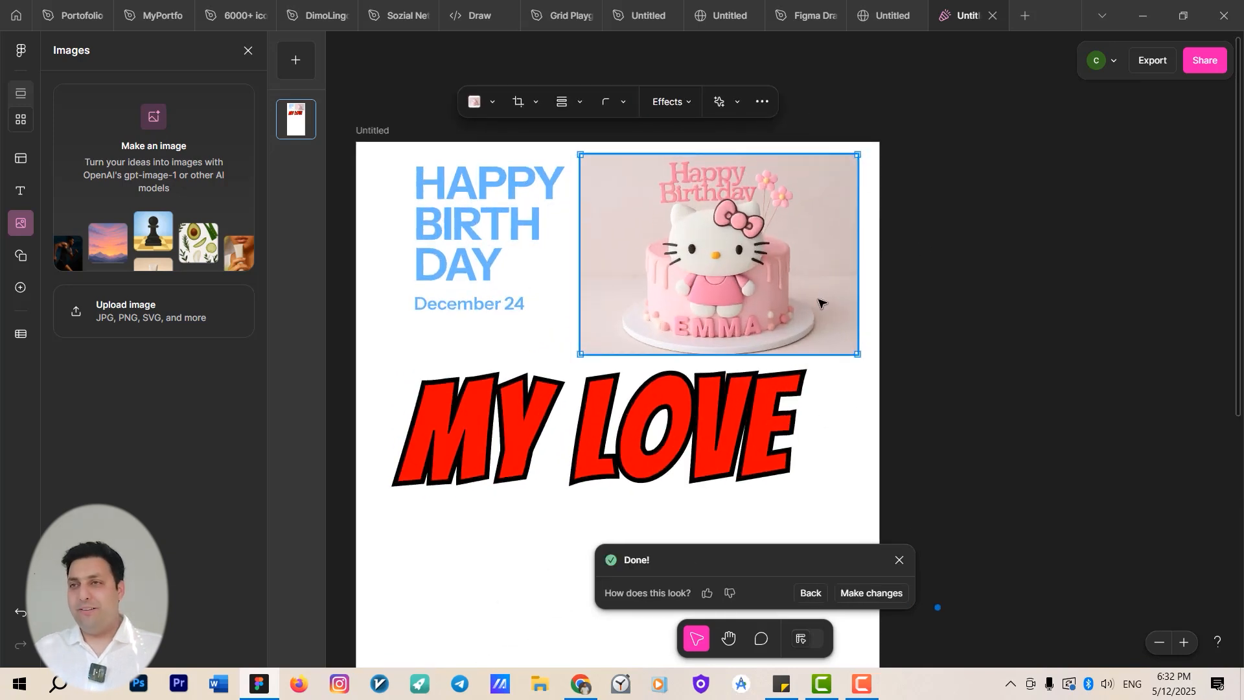
click(624, 102)
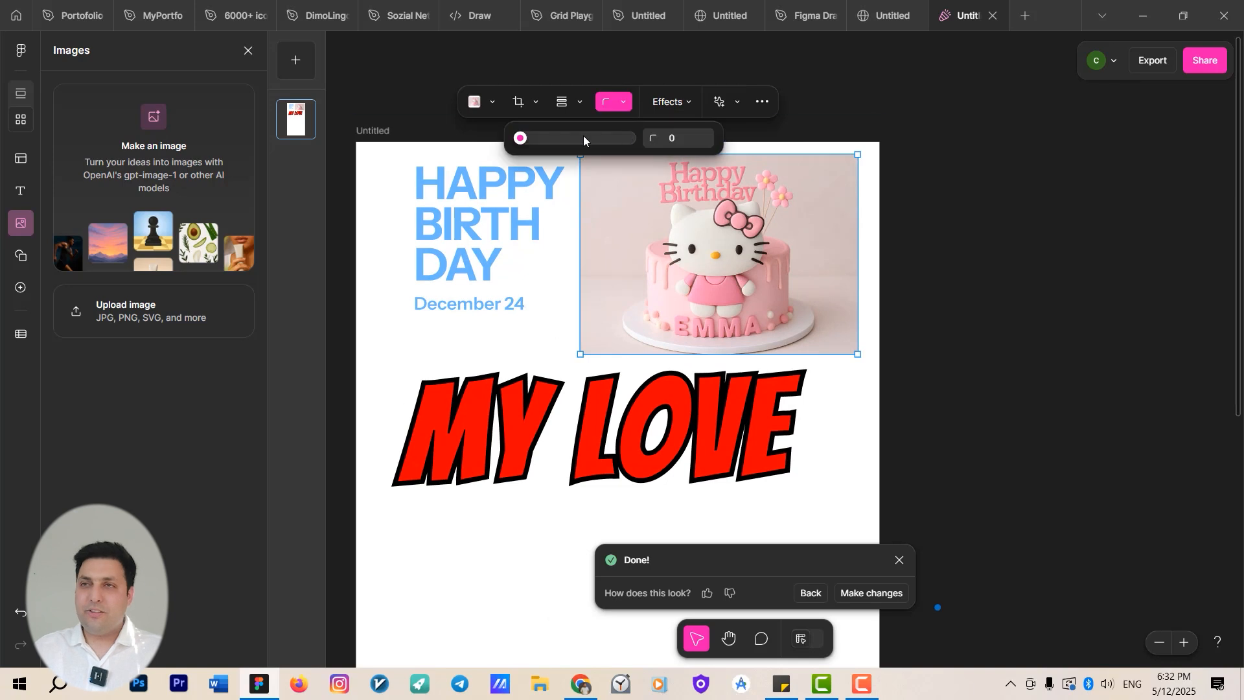
drag(516, 138, 567, 138)
Enlarge the cake image across the top of the story and send it behind the text.
drag(580, 264, 587, 342)
drag(876, 436, 881, 436)
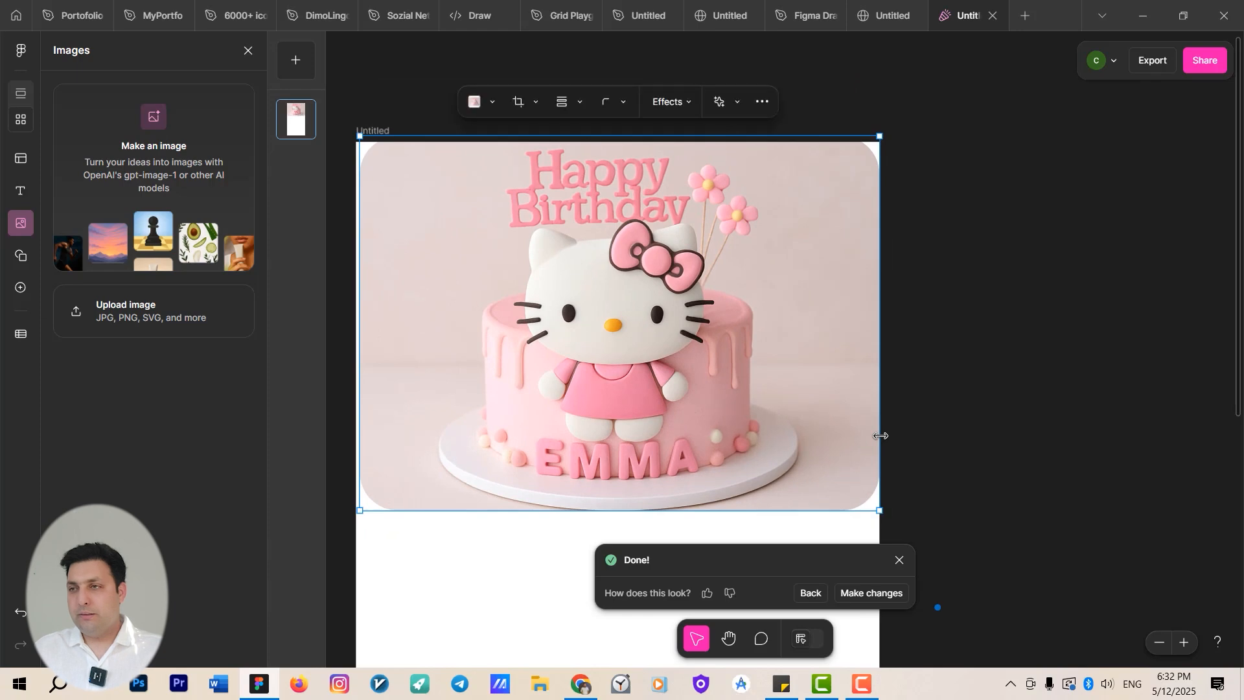
key([)
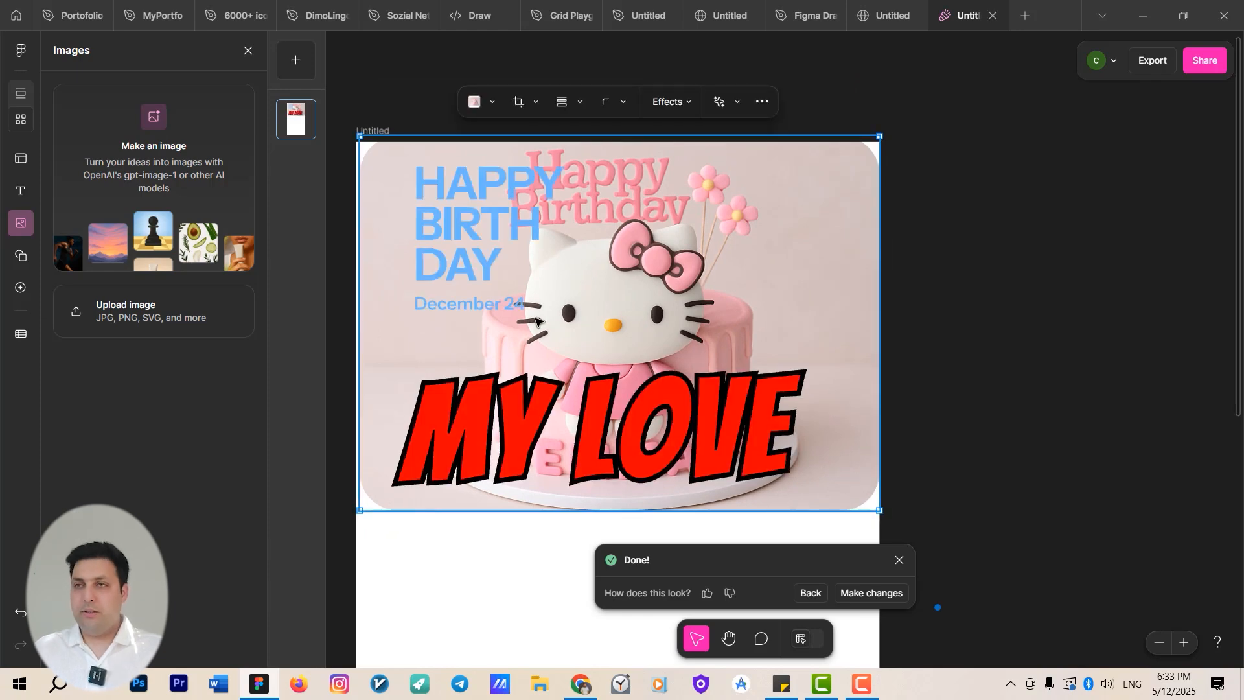
Rearrange the layout with the cake image on top, MY LOVE below it, and the birthday heading beneath.
click(518, 241)
scroll(719, 400, down, 2)
drag(674, 338, 690, 387)
drag(576, 201, 581, 474)
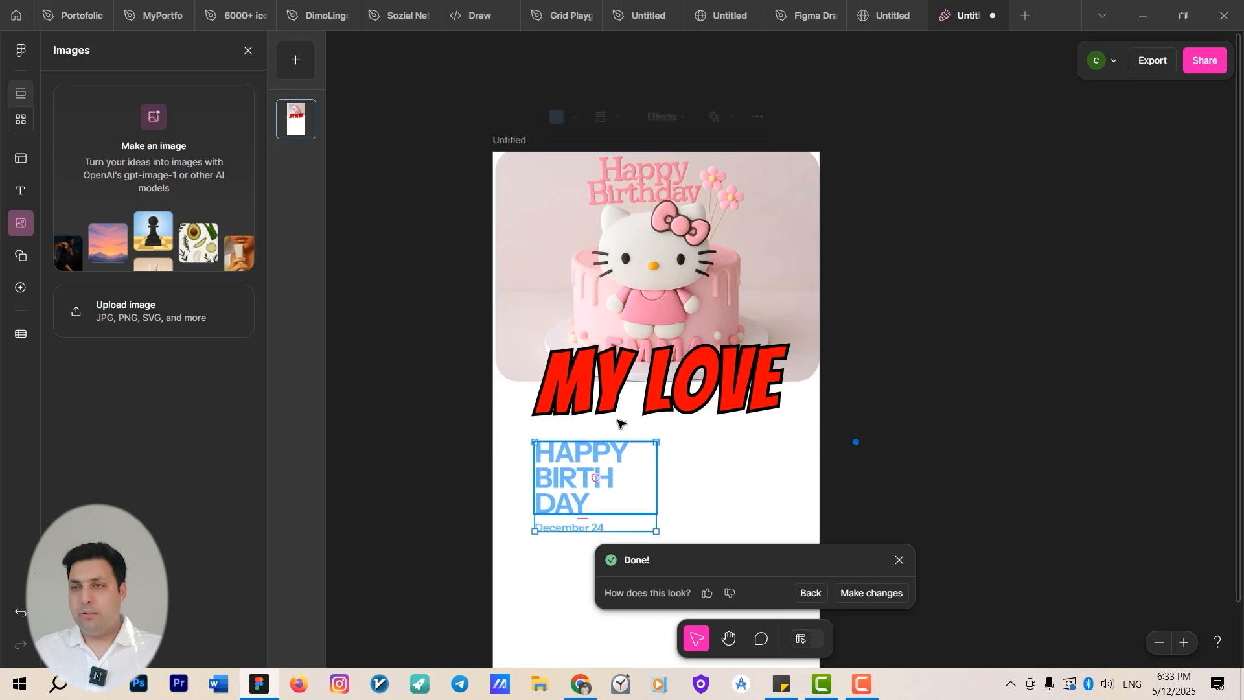
scroll(641, 241, up, 1)
drag(662, 375, 612, 242)
scroll(635, 236, up, 2)
click(520, 413)
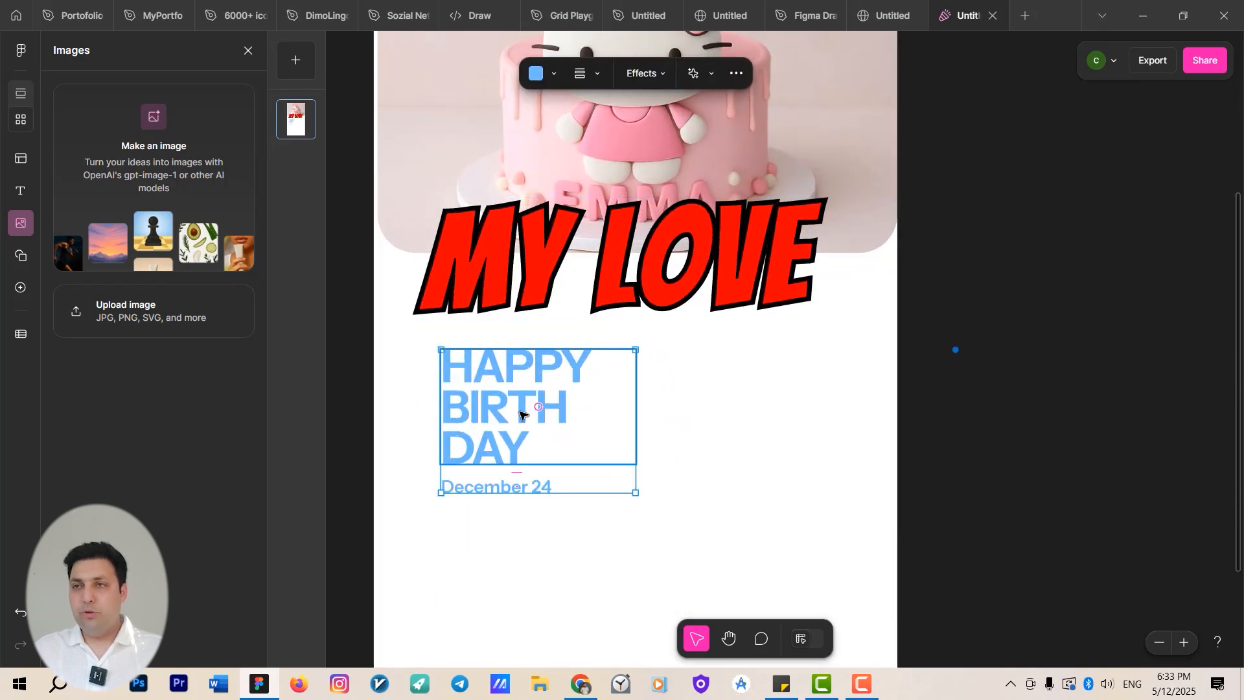
Rewrite the HAPPY BIRTHDAY heading with AI using the prompt "happy bitrthday text to my daghter".
click(535, 406)
double_click(531, 407)
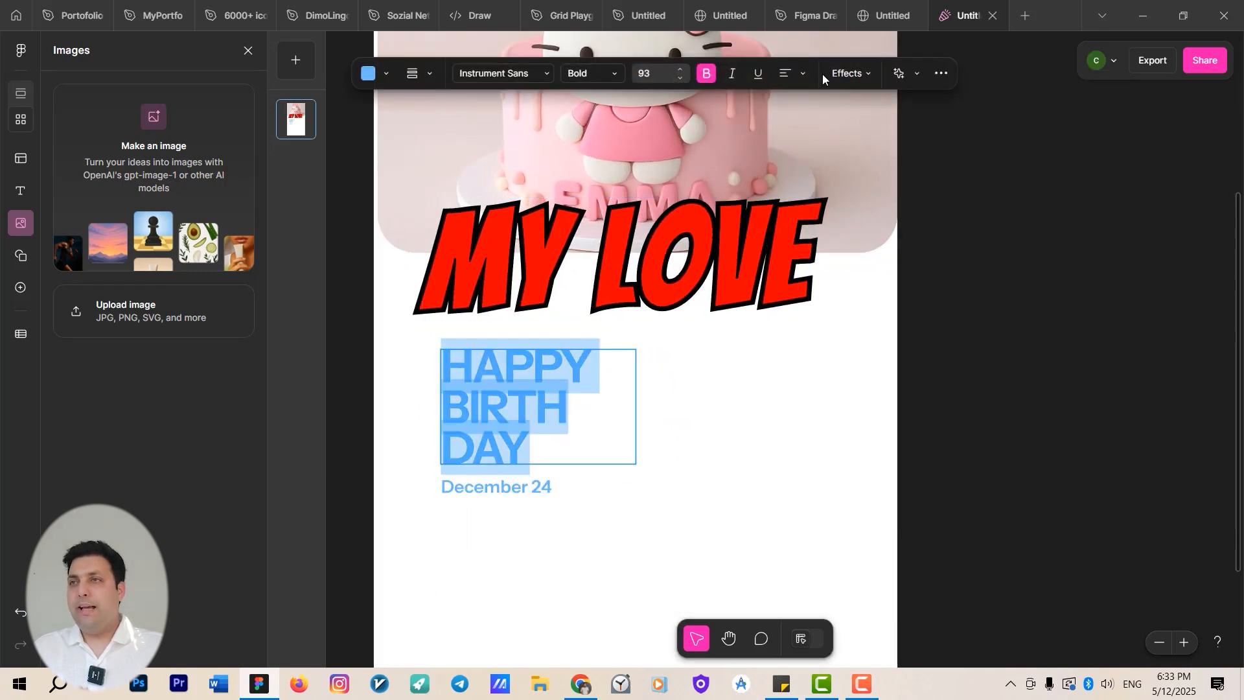
click(916, 79)
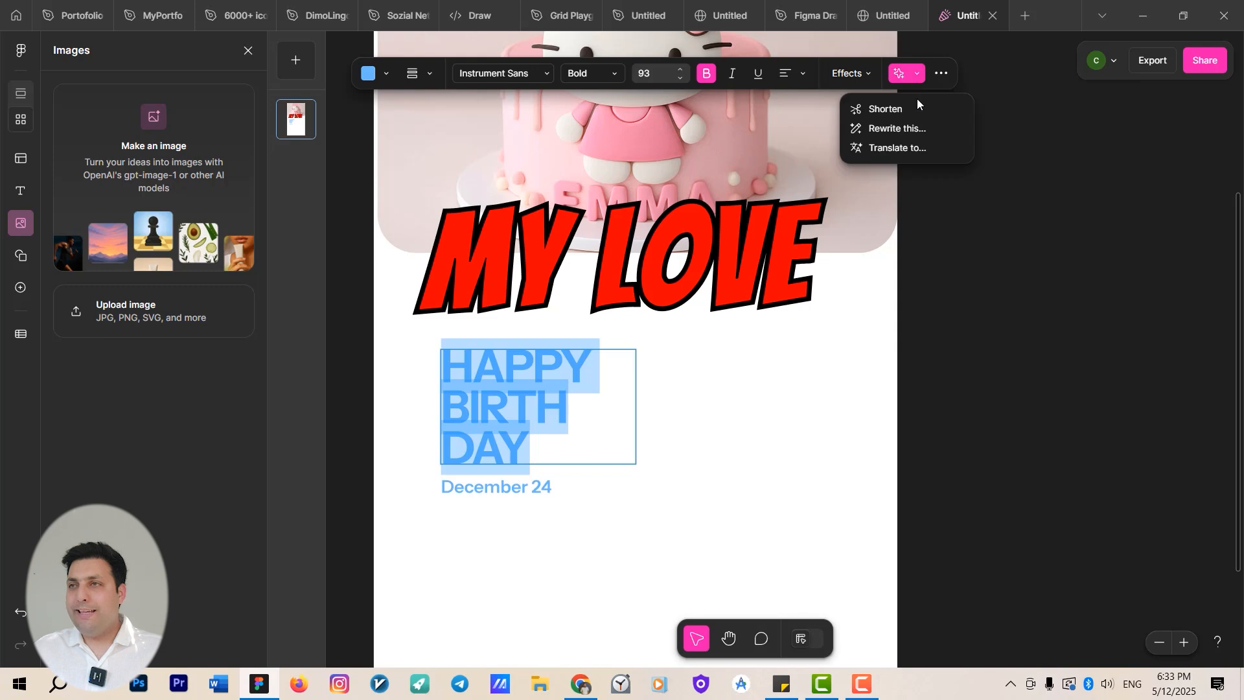
click(920, 130)
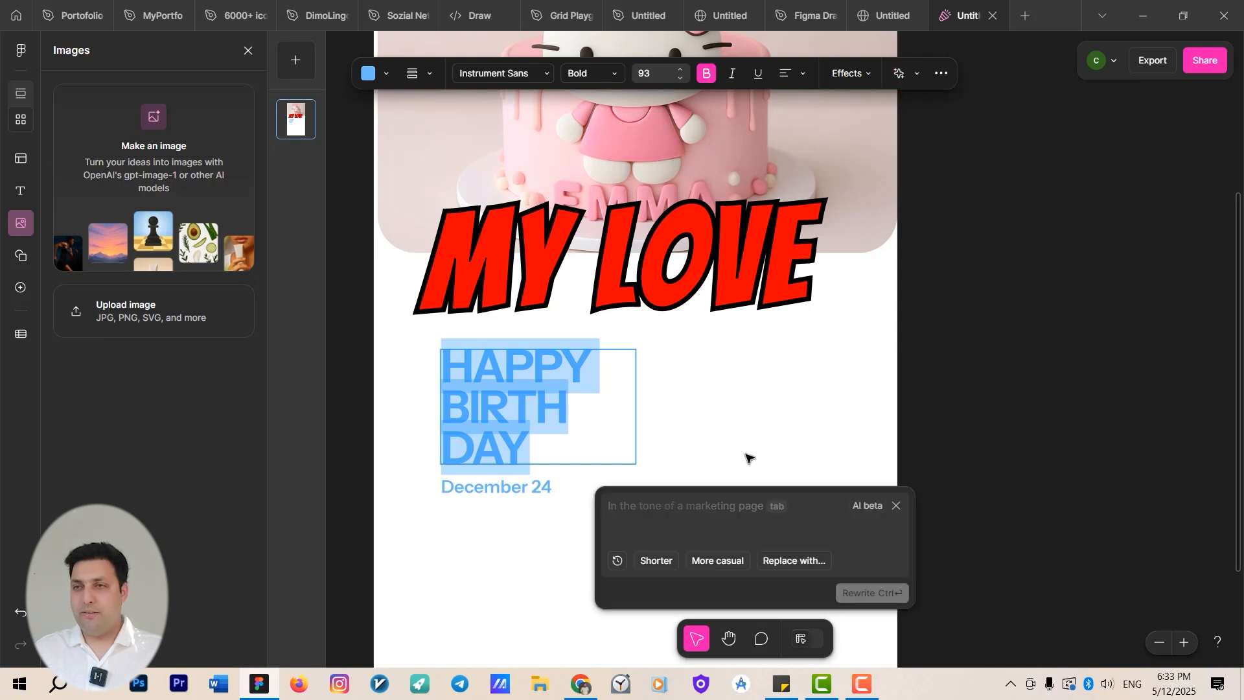
text(happy bitrthday text to my daghter)
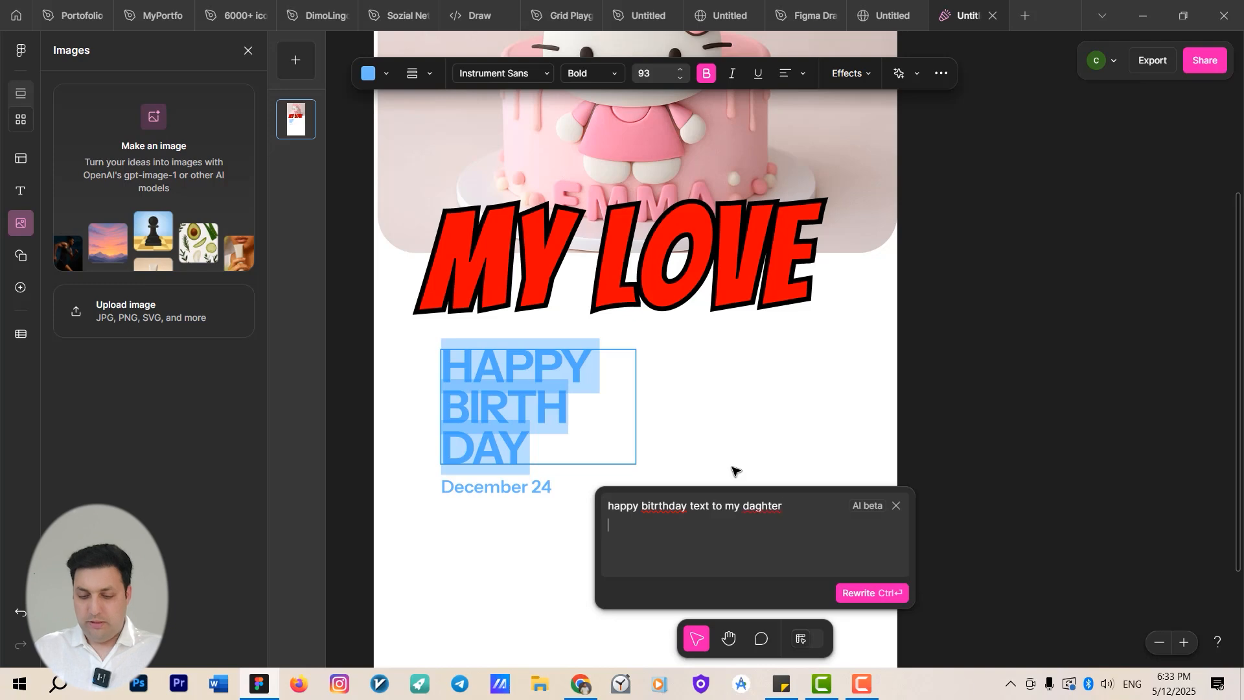
key(ctrl+Return)
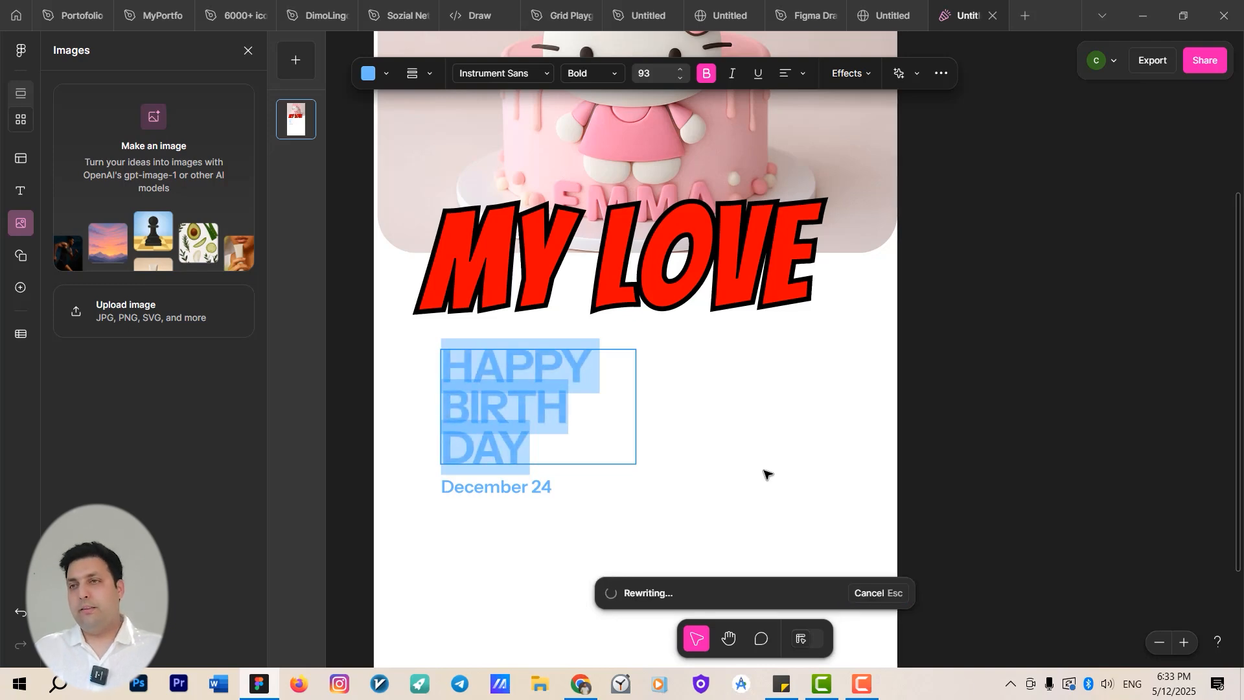
Widen the rewritten text box, place it at the left, and move the December 24 date near the bottom.
drag(764, 469, 719, 302)
ctrl+scroll(706, 318, down, 3)
ctrl+scroll(649, 384, up, 3)
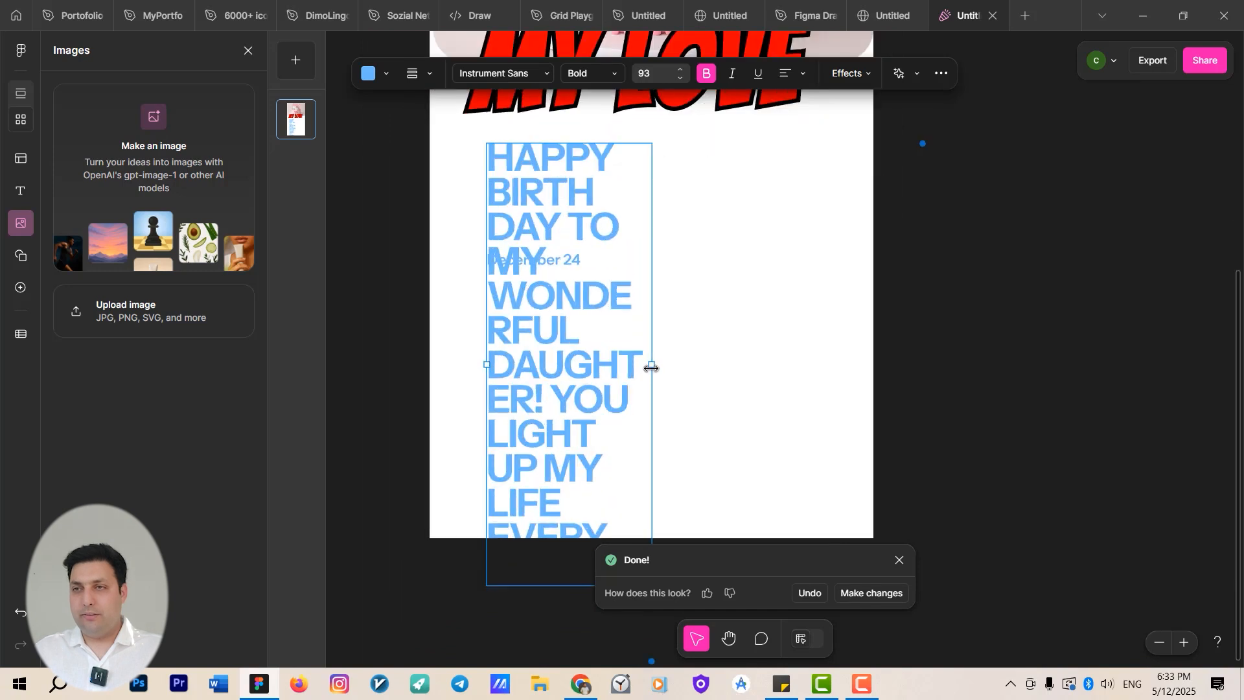
drag(649, 364, 777, 361)
drag(612, 381, 757, 377)
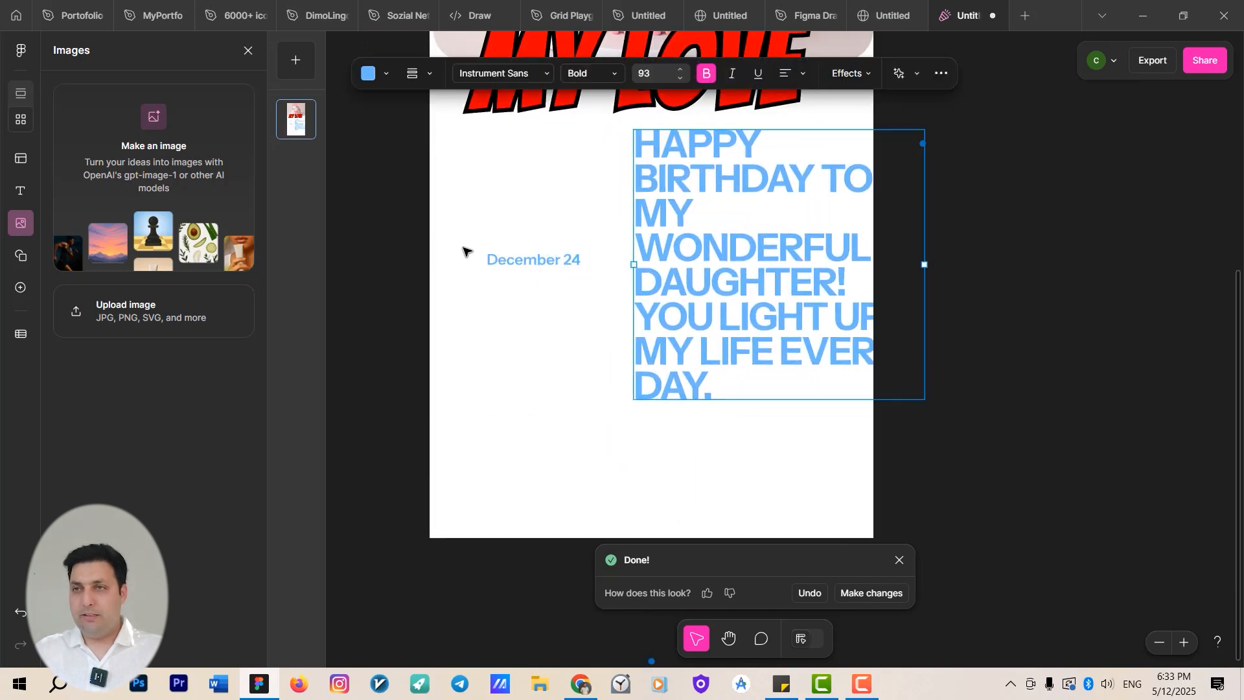
drag(470, 256, 451, 496)
drag(660, 355, 510, 368)
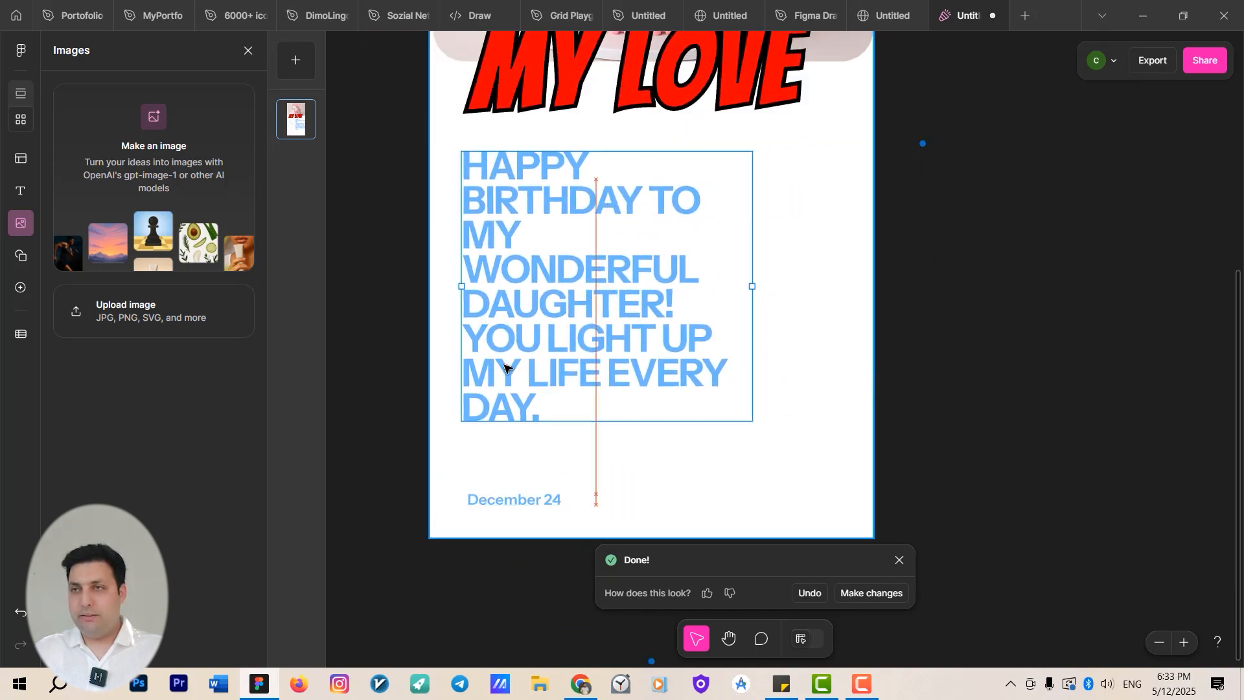
Select all the birthday message text and shorten it with the AI Shorten option.
double_click(562, 327)
double_click(652, 269)
key(ctrl+a)
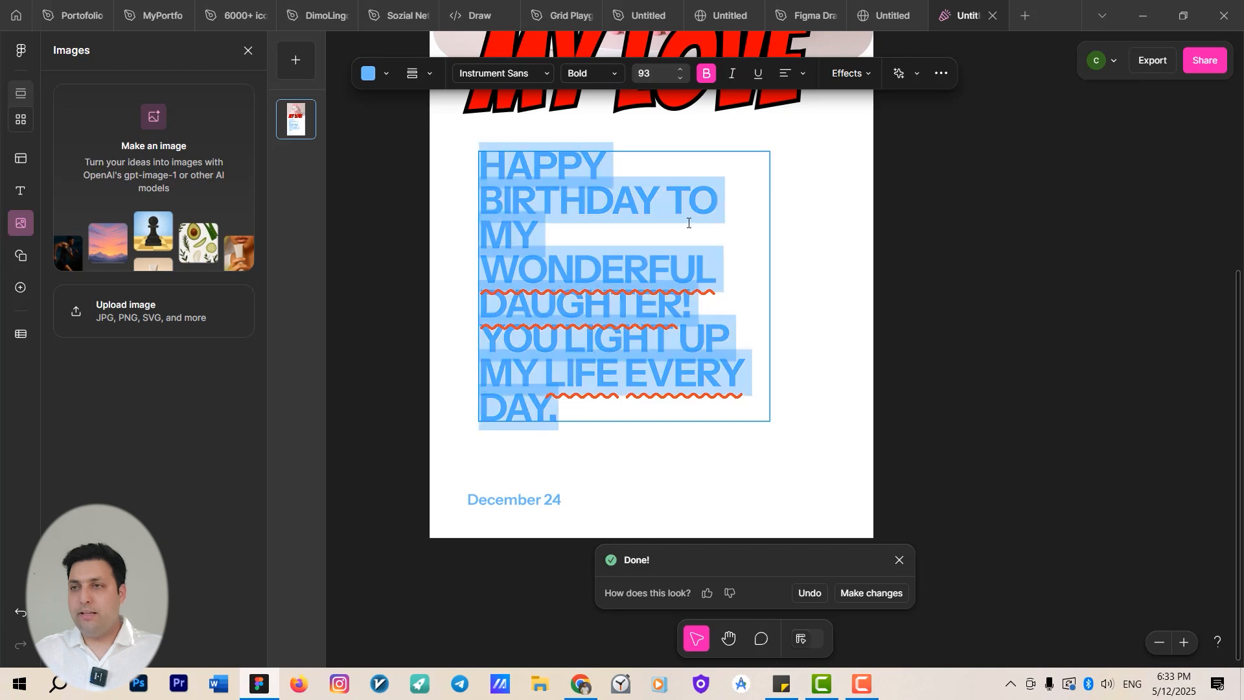
click(863, 73)
click(899, 74)
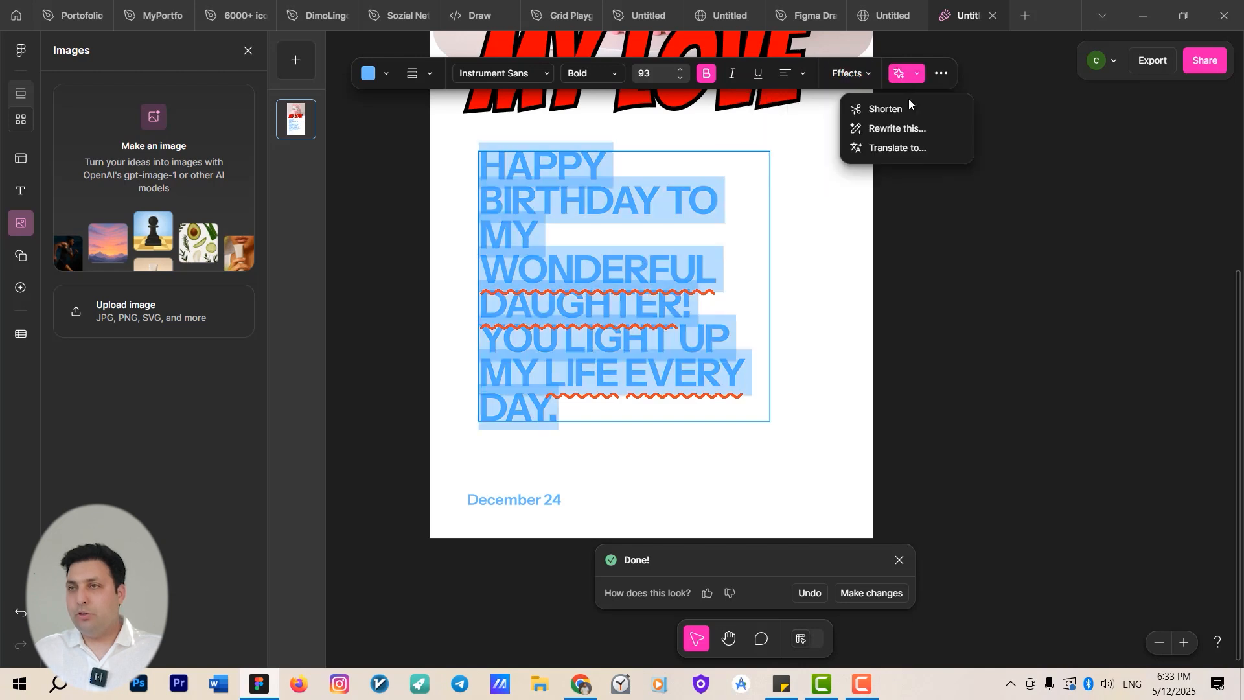
click(908, 110)
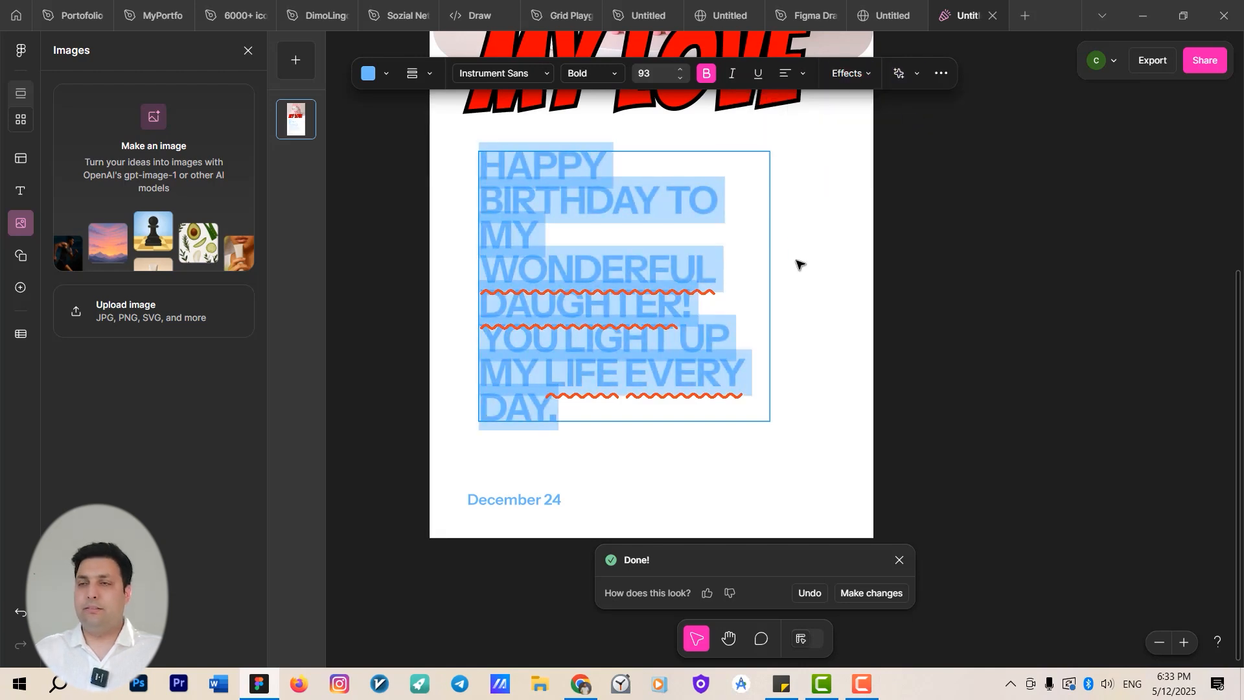
click(737, 206)
drag(802, 300, 769, 371)
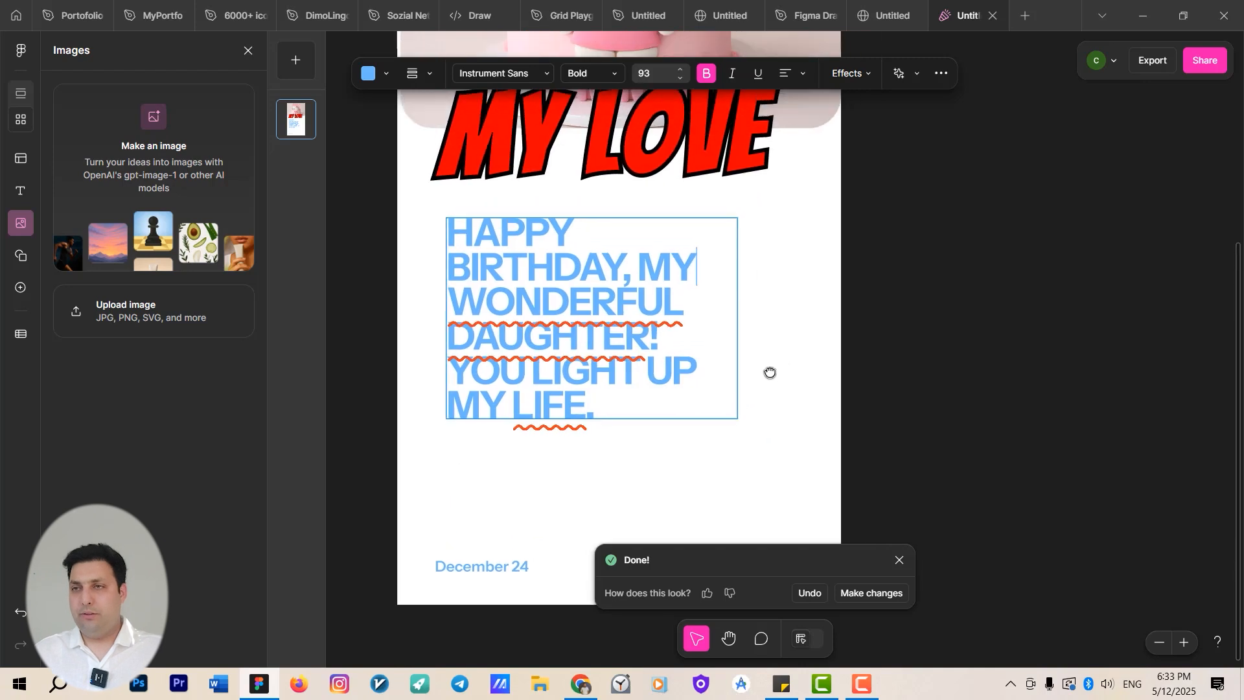
Insert a circle shape from the shapes library and place it over the lower left of the birthday message.
scroll(798, 363, up, 1)
scroll(801, 359, down, 2)
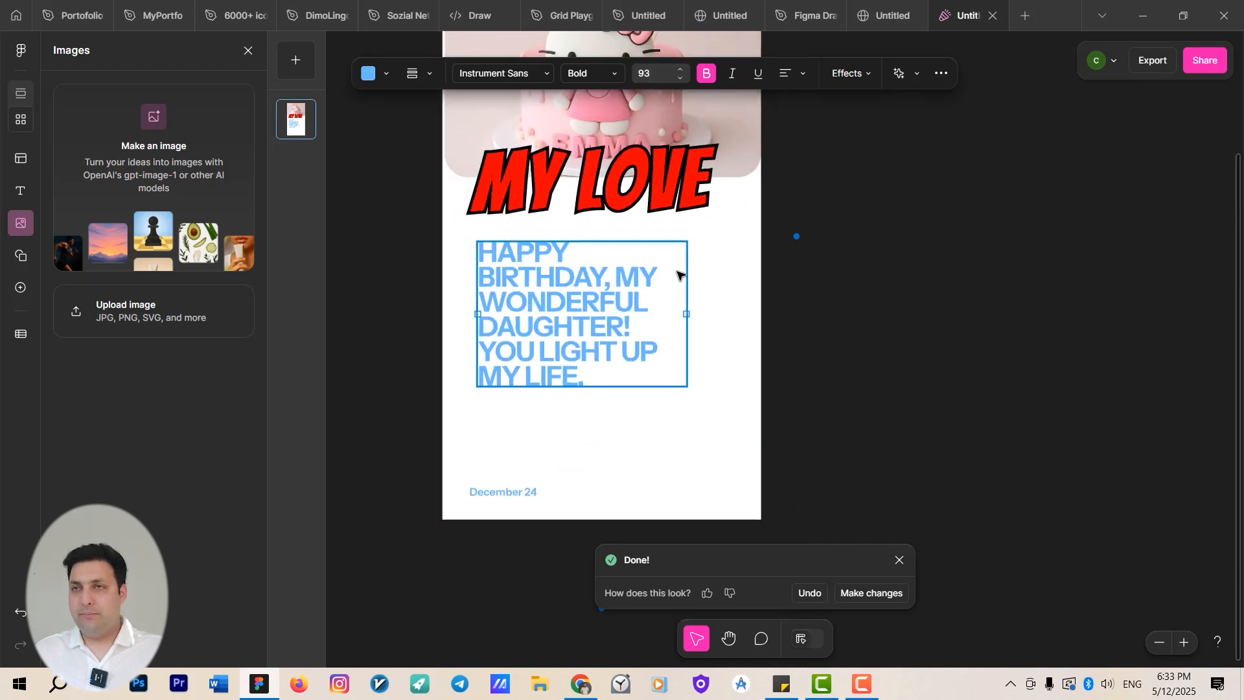
click(827, 314)
click(20, 255)
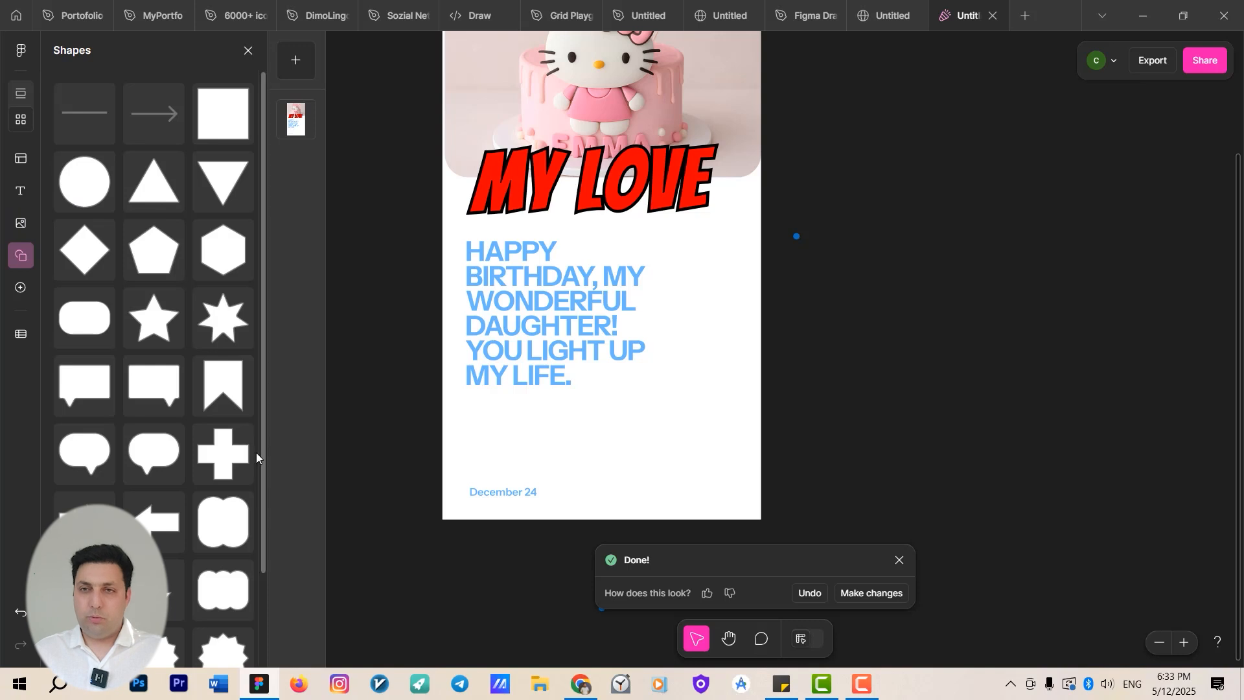
drag(84, 182, 716, 436)
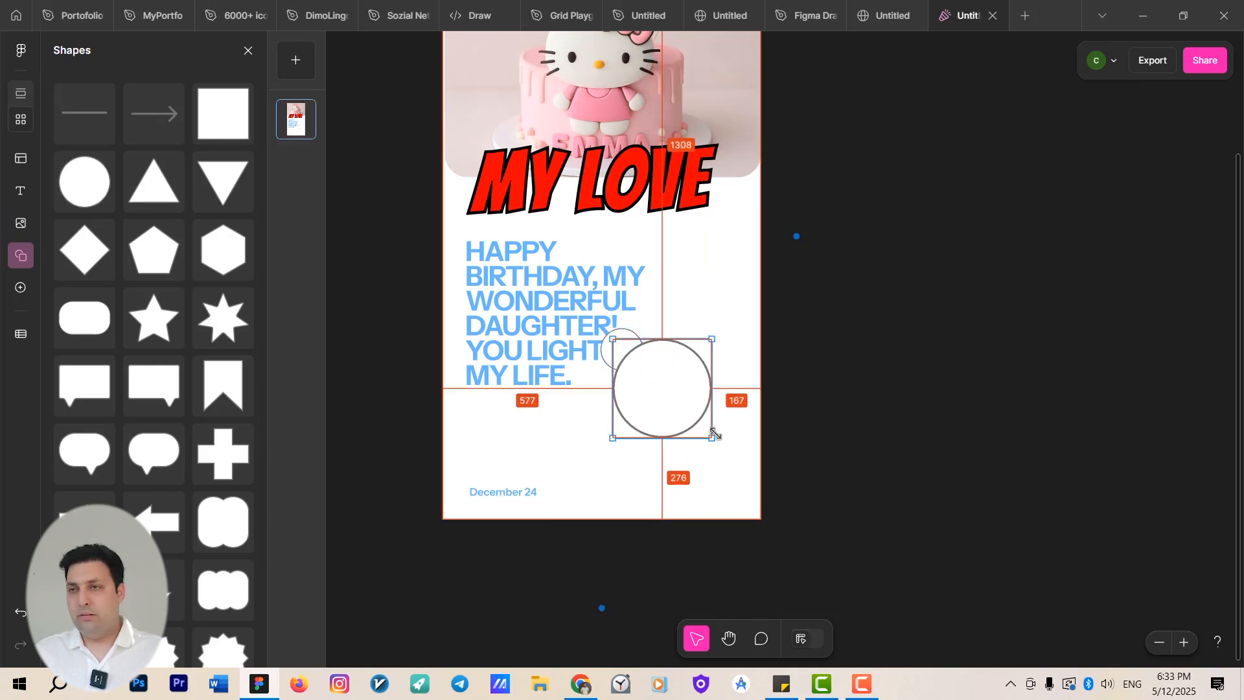
drag(633, 411, 519, 407)
scroll(493, 437, up, 2)
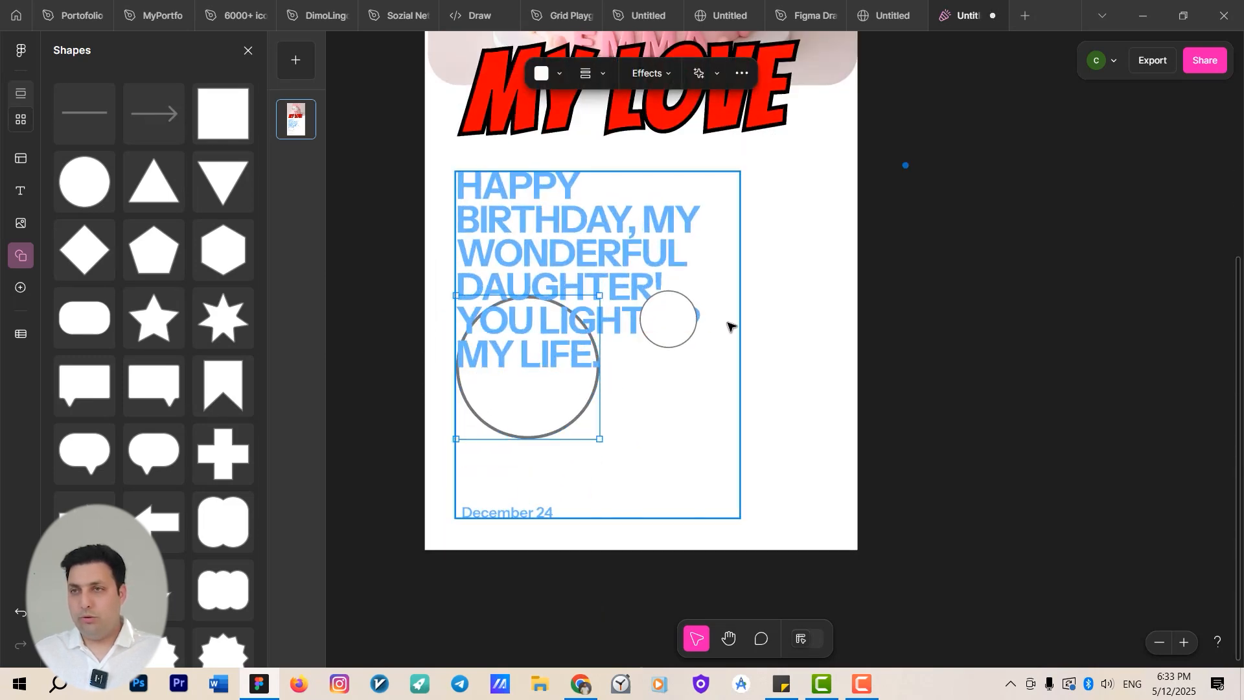
Move the small circle up beside MY LOVE and fill it with light blue.
drag(668, 324, 754, 179)
drag(725, 376, 660, 415)
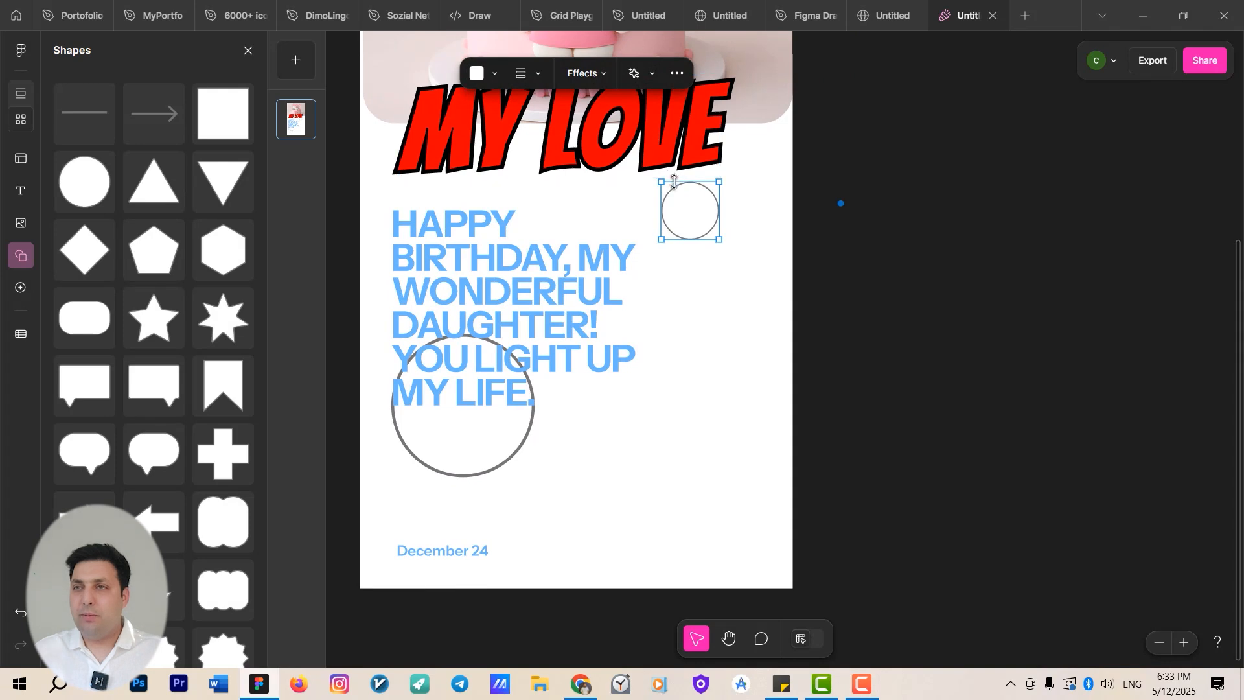
double_click(697, 204)
key(Escape)
click(493, 75)
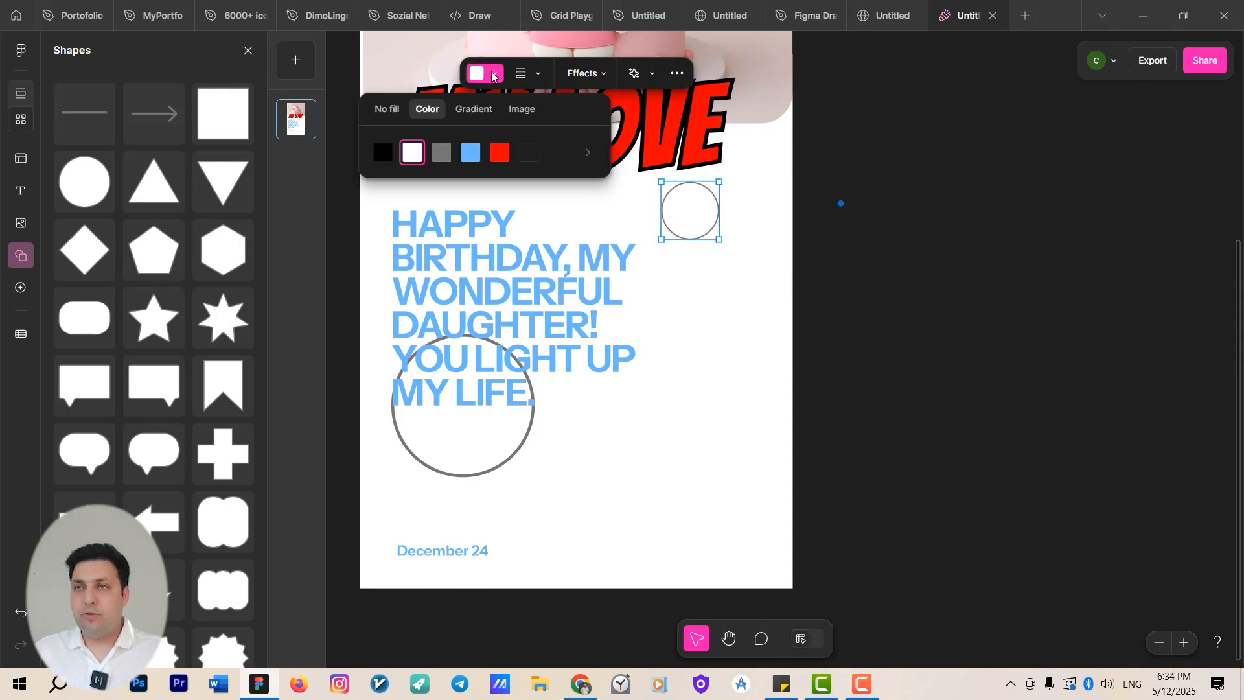
click(471, 153)
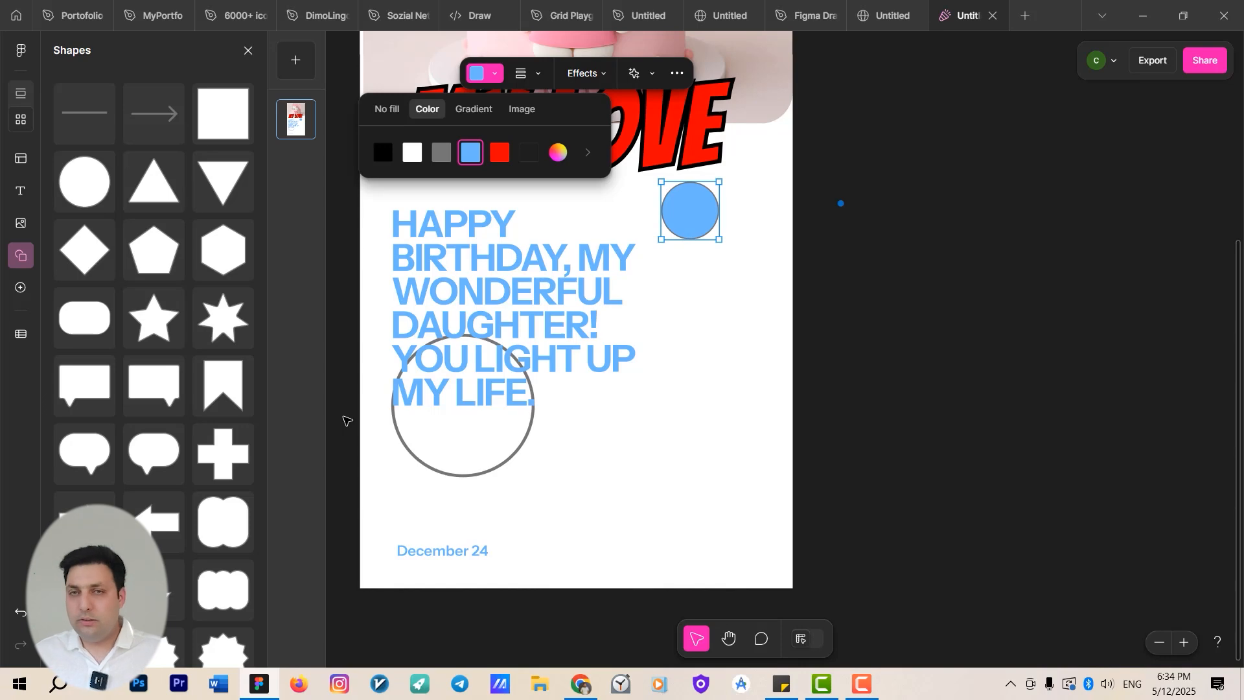
click(739, 475)
Add the Donut Icon and Glasses stickers from the Summer Icon Stickers library, placing the glasses on the cake.
scroll(718, 493, down, 3)
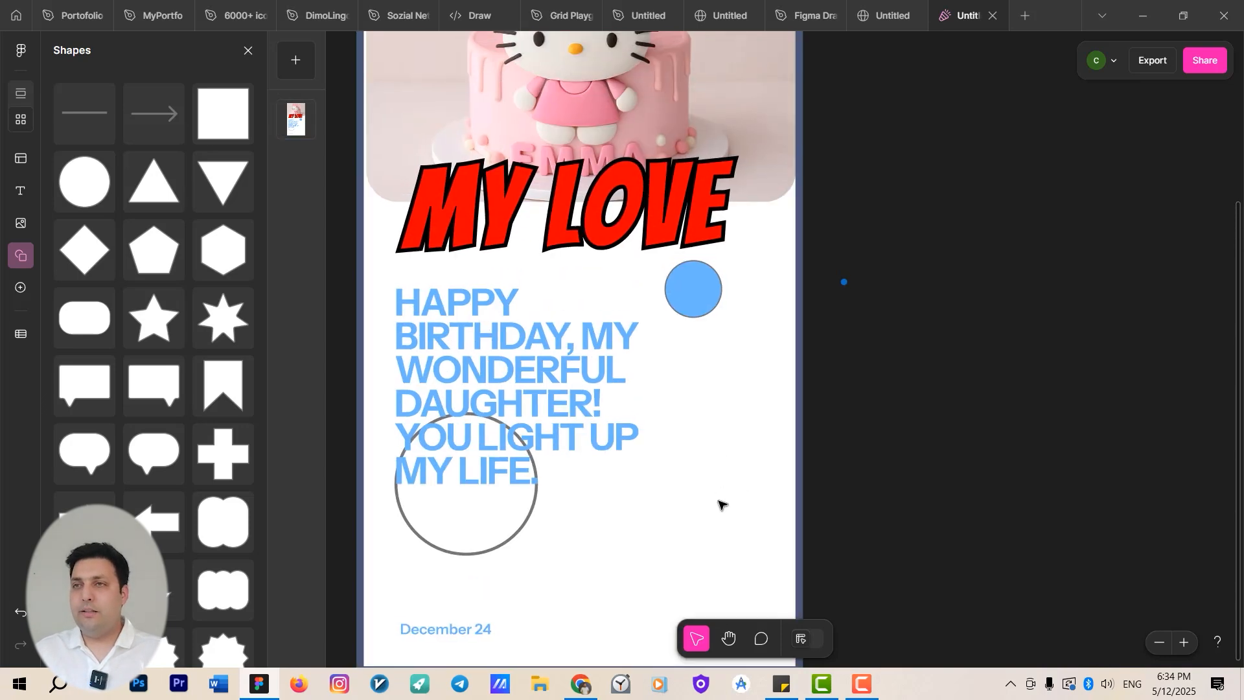
click(20, 289)
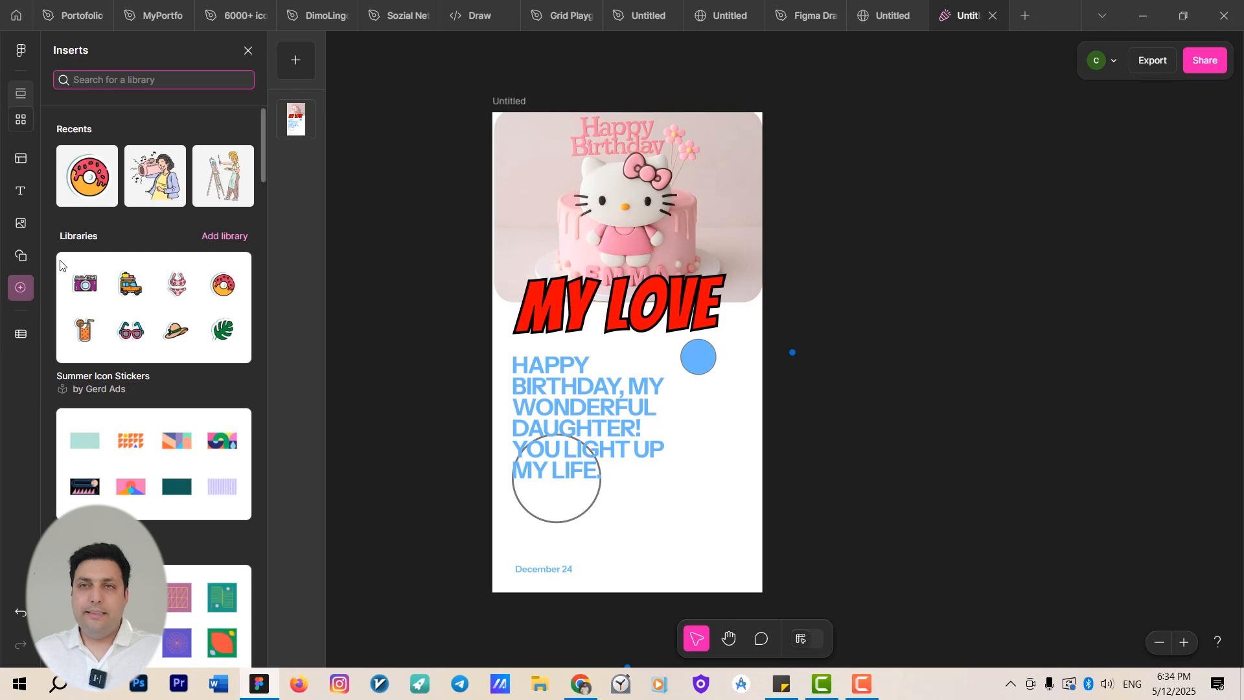
scroll(123, 220, down, 2)
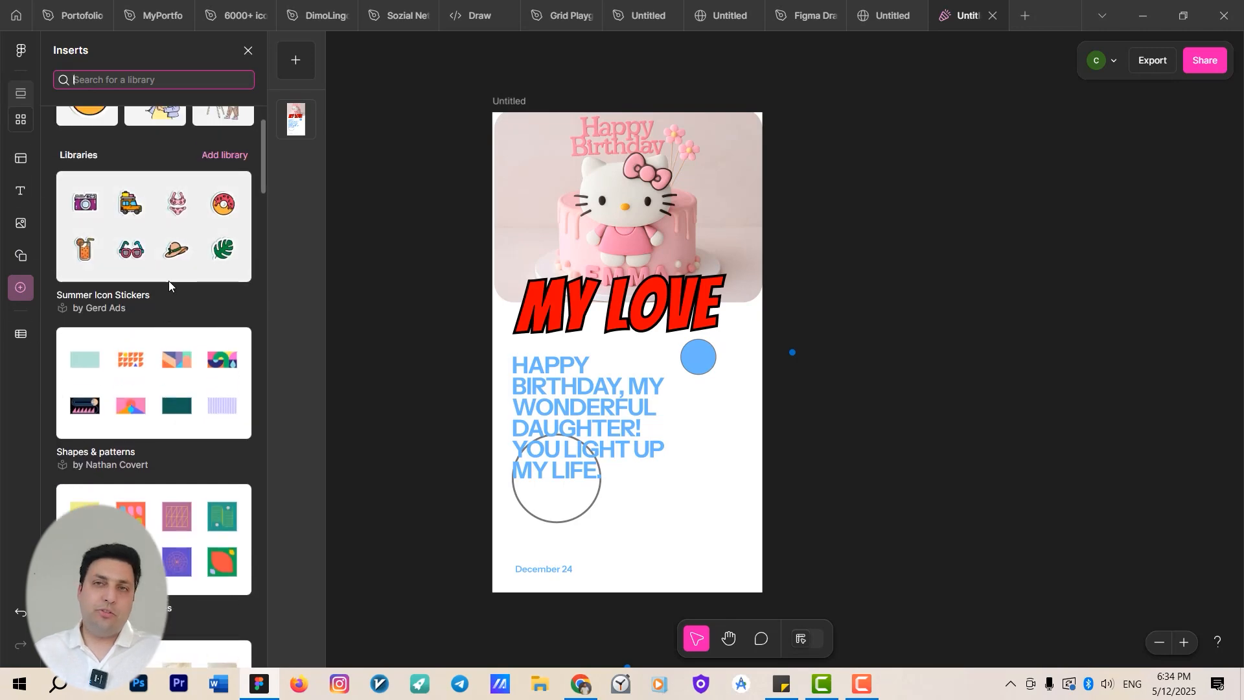
click(228, 254)
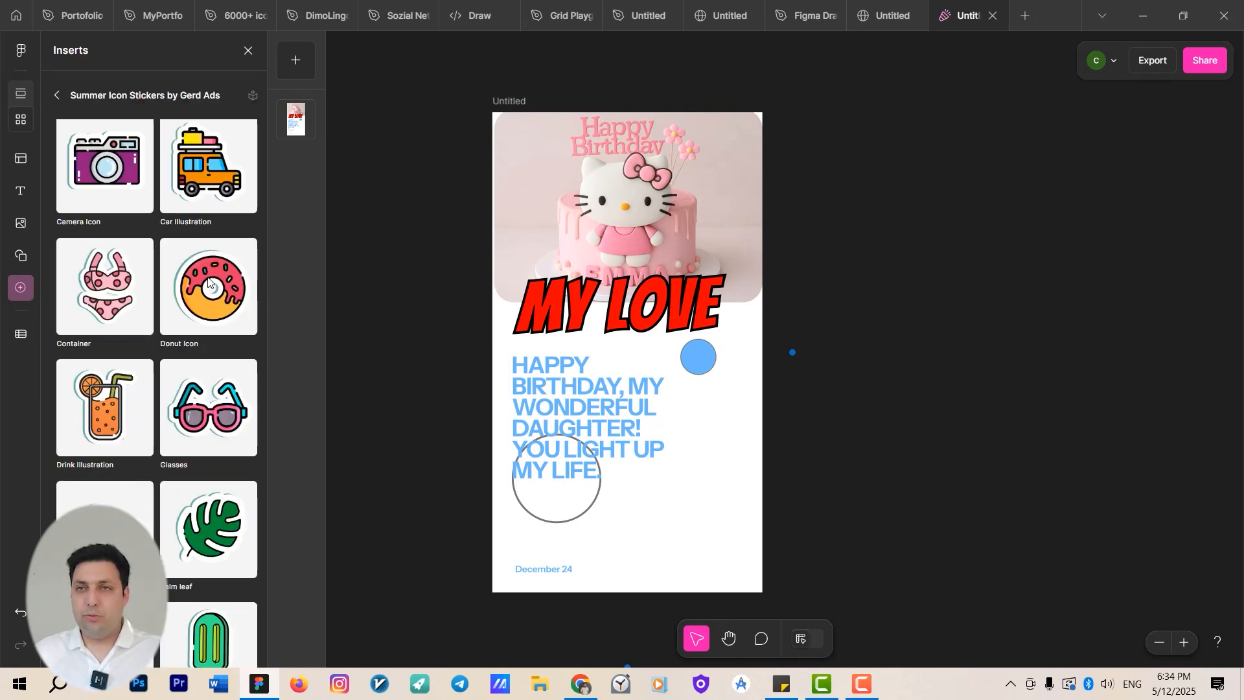
drag(207, 282, 690, 530)
drag(209, 408, 630, 182)
drag(919, 348, 859, 271)
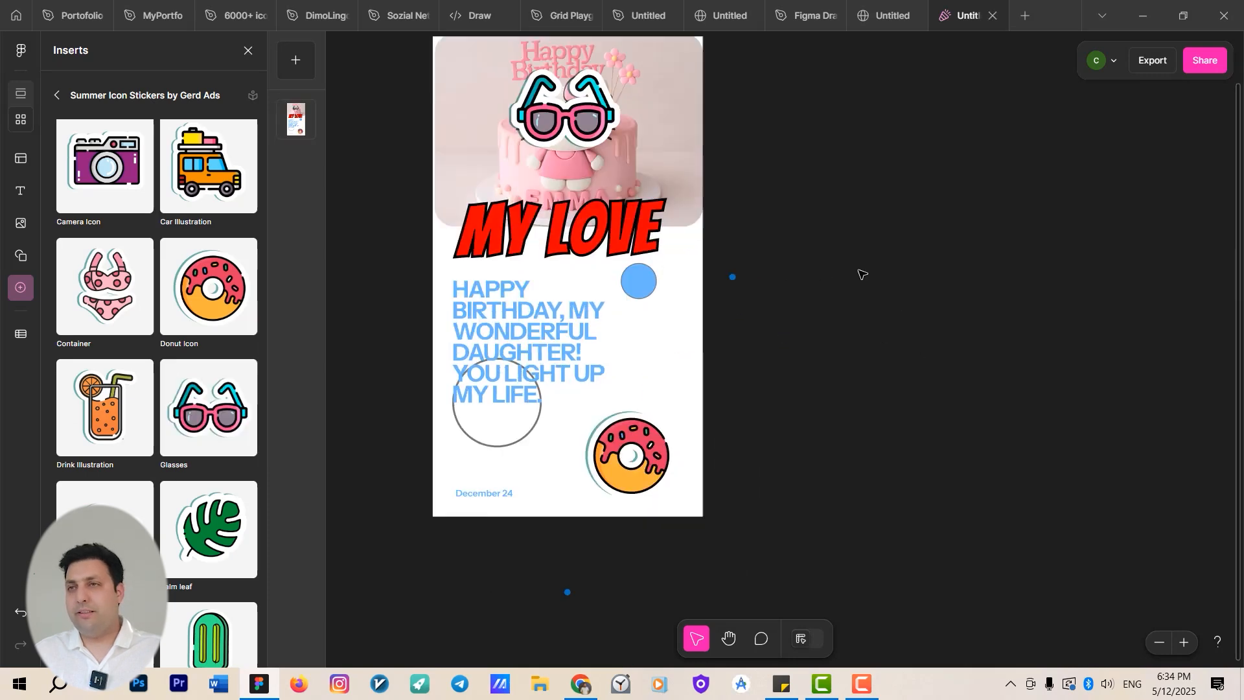
Shrink the donut sticker and position it at the lower right beside the birthday message.
scroll(862, 274, down, 2)
click(648, 433)
drag(648, 432, 670, 395)
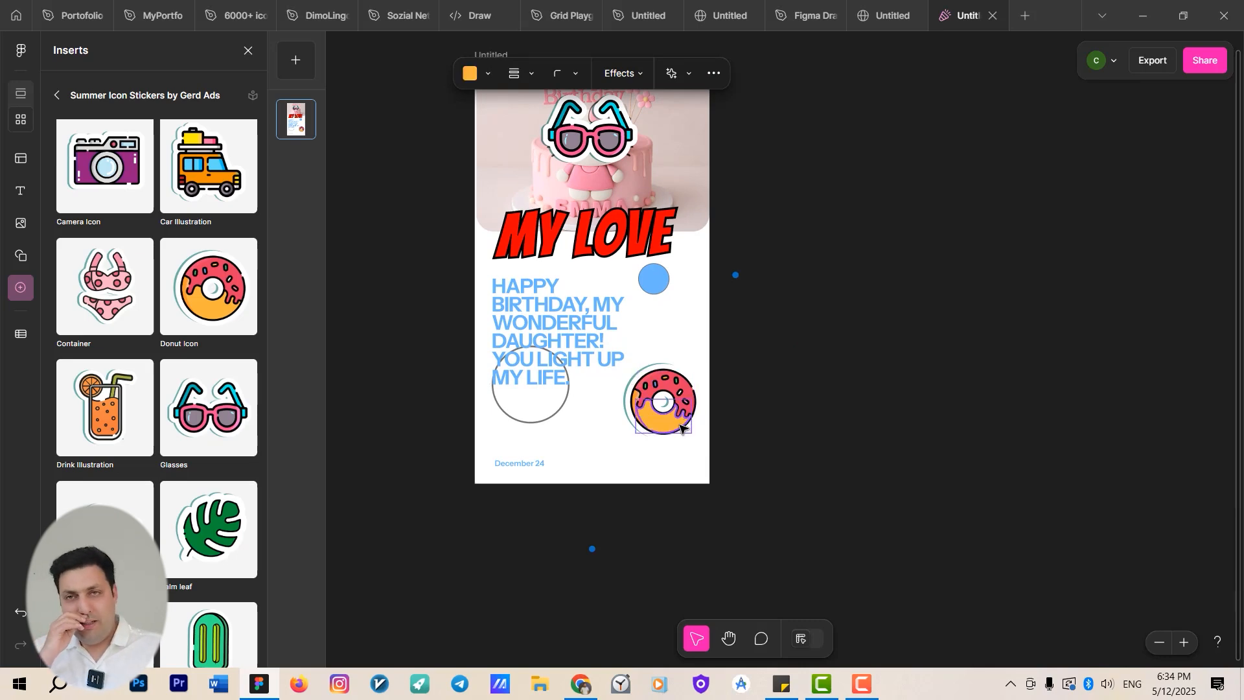
scroll(655, 375, down, 1)
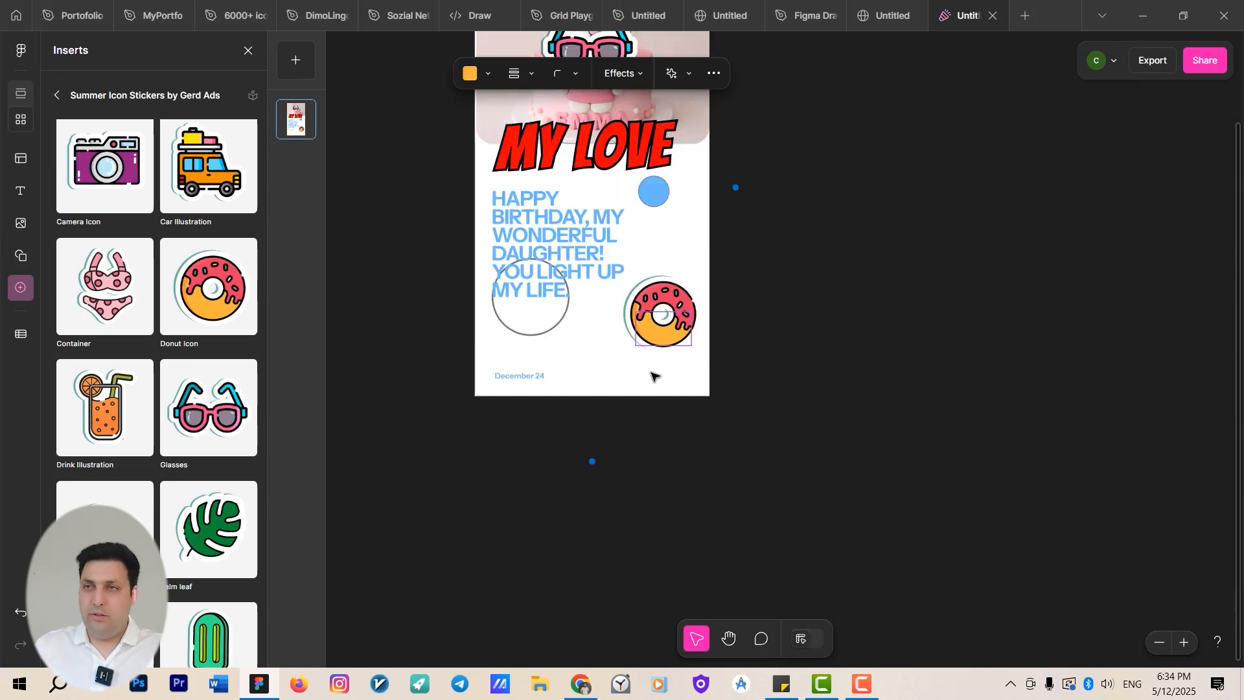
drag(758, 311, 697, 448)
scroll(696, 439, down, 2)
click(728, 423)
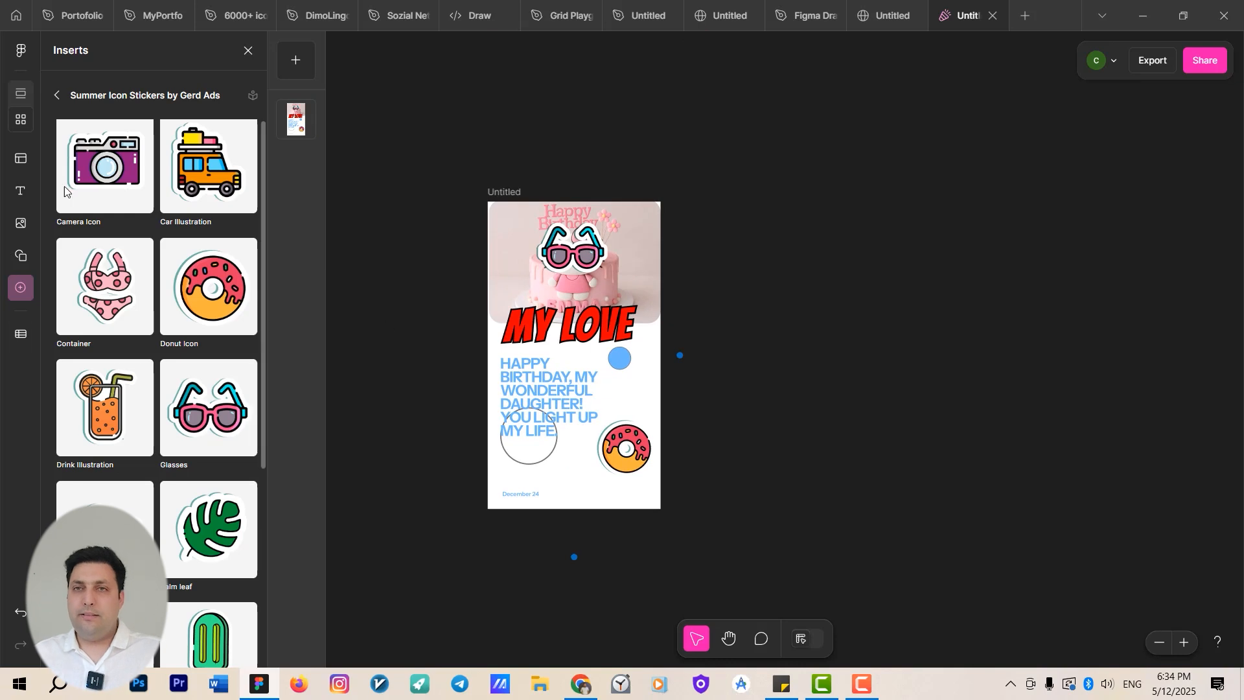
Add the Brunch and the checkered portrait Instagram post (portrait) templates as new pages.
click(22, 162)
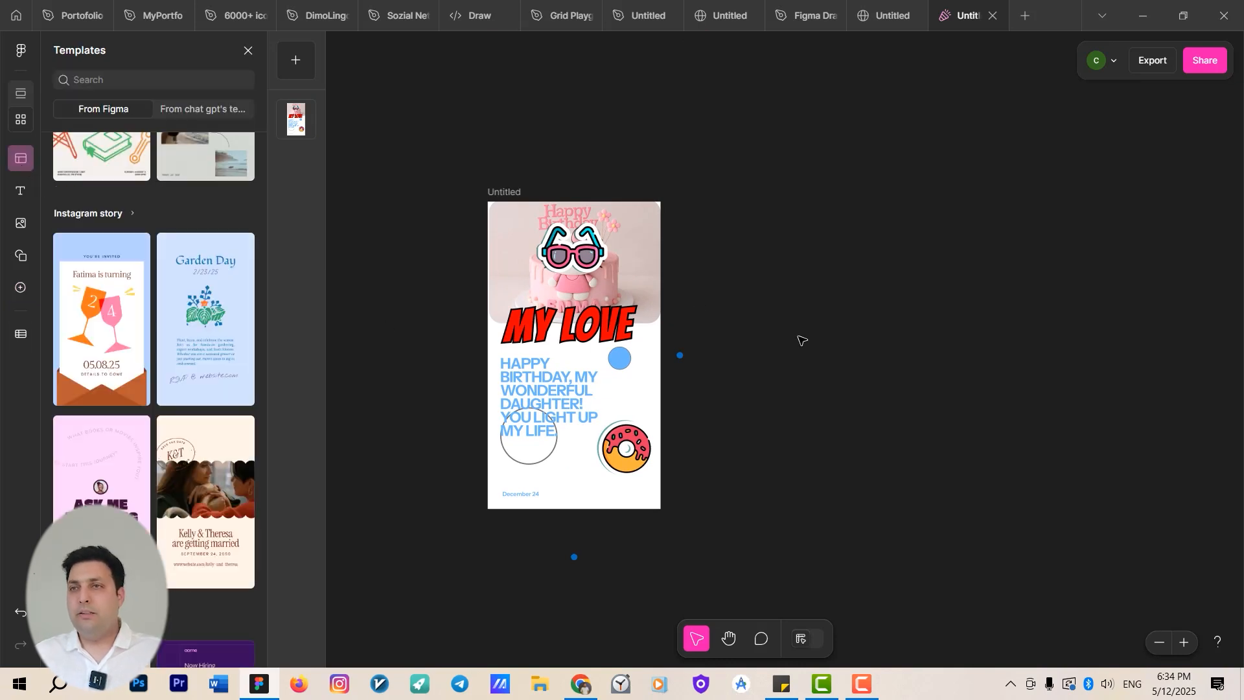
click(515, 191)
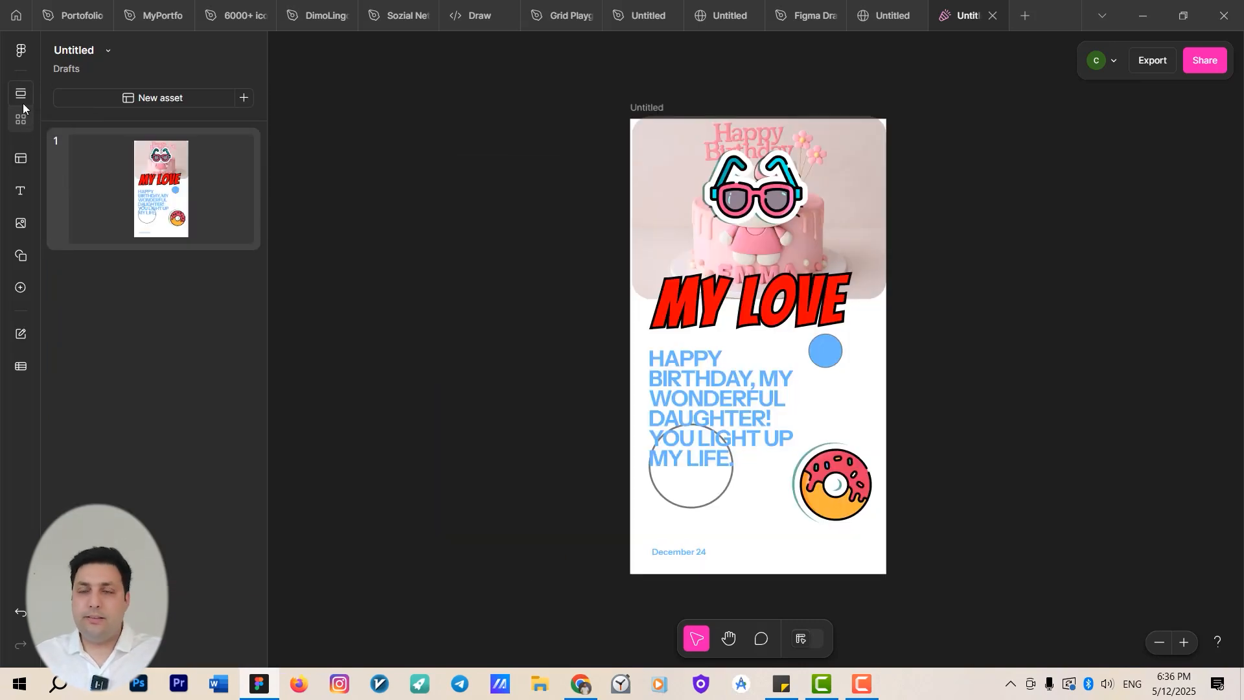
click(23, 172)
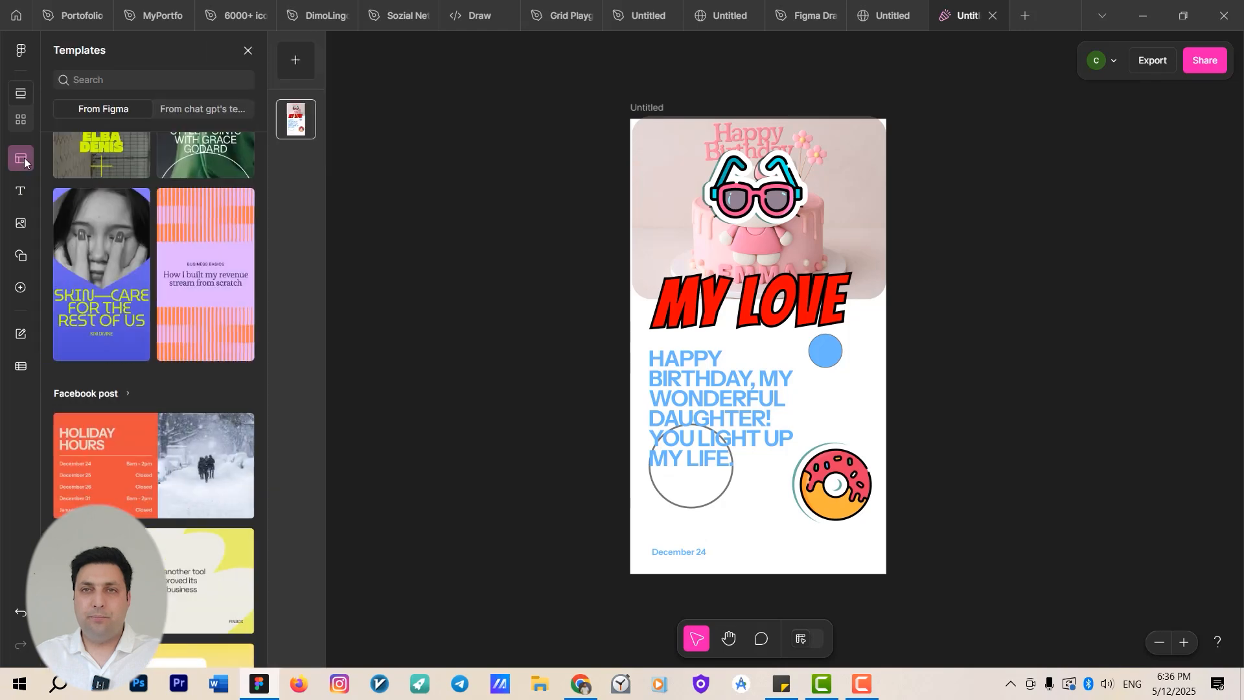
scroll(183, 304, down, 5)
scroll(180, 301, up, 3)
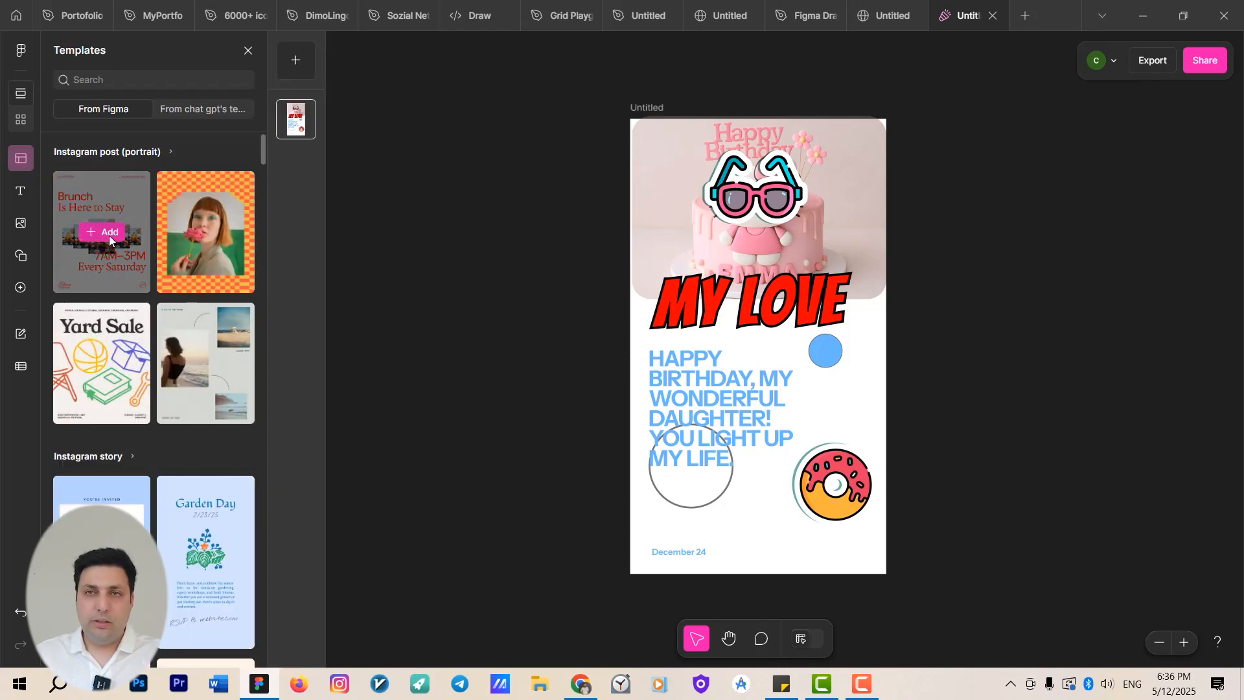
click(109, 235)
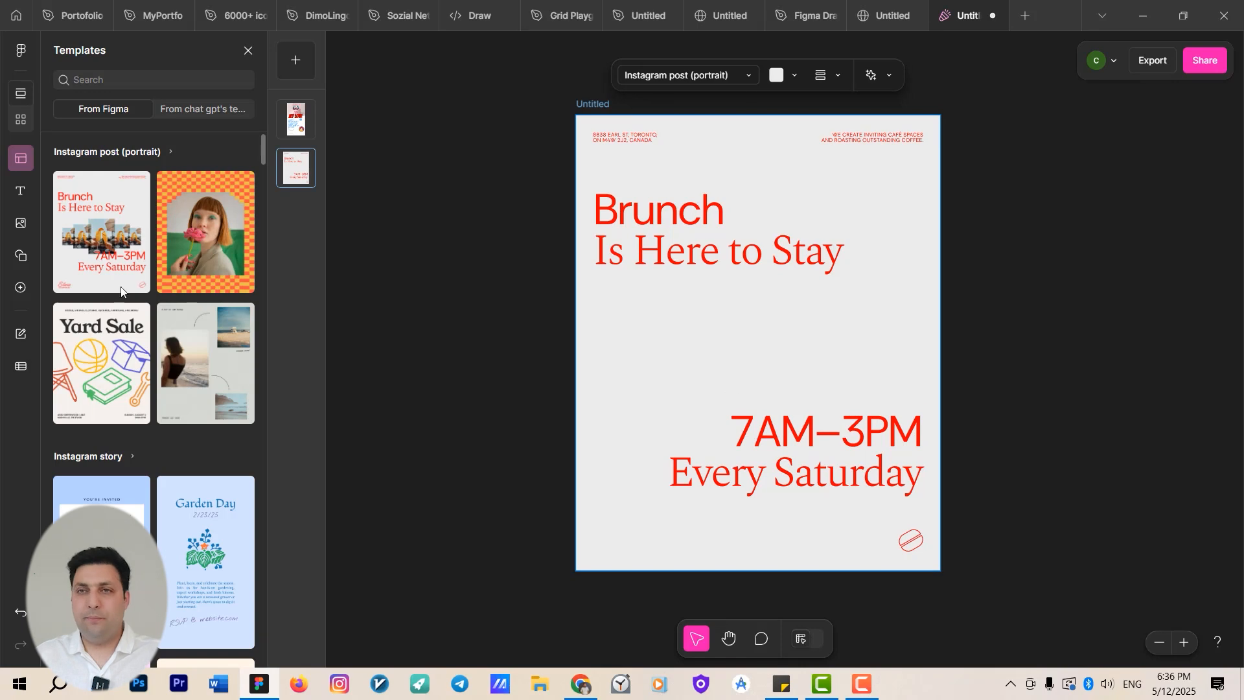
click(197, 233)
Add the SKIN—CARE Instagram Reel cover and the PHOENIX LAROUX Facebook cover photo templates as new pages.
scroll(101, 389, down, 5)
scroll(130, 421, down, 6)
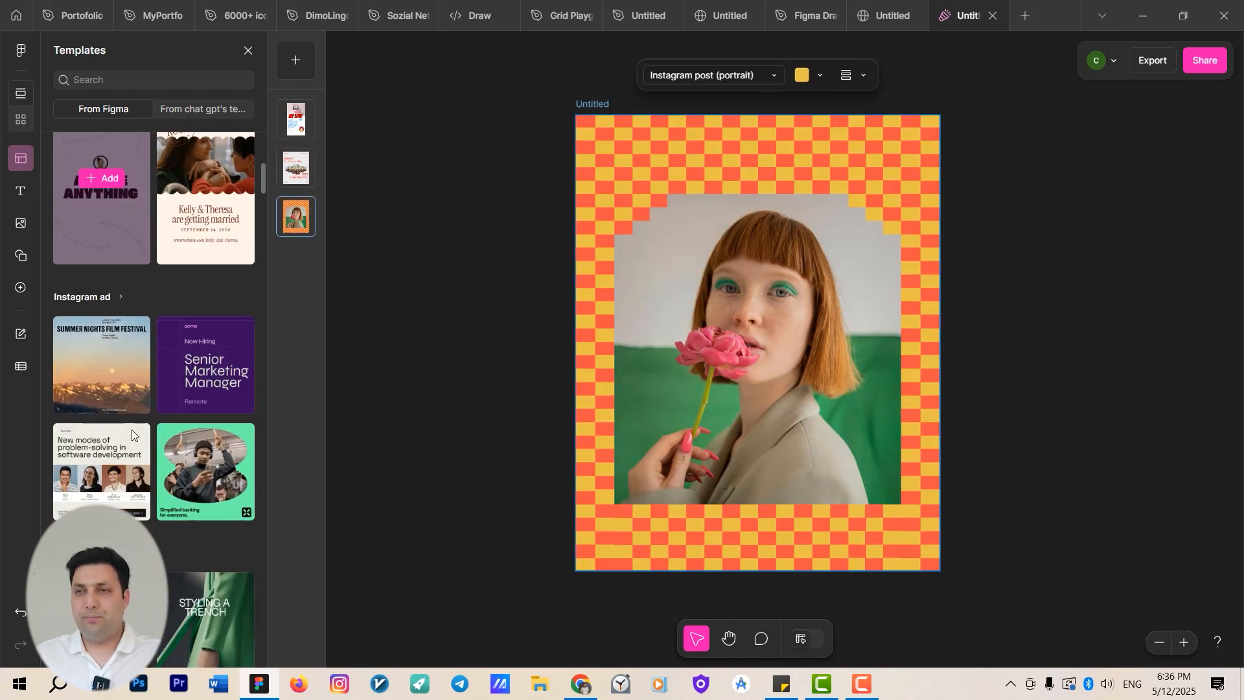
scroll(130, 376, down, 5)
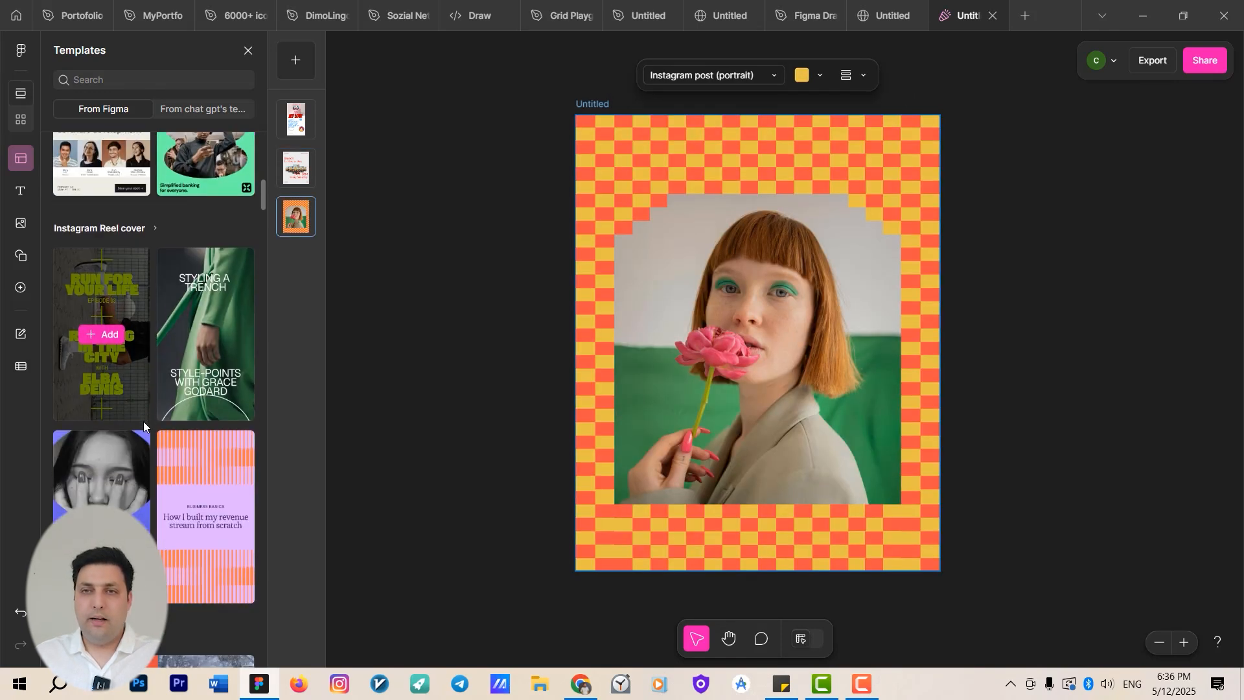
click(108, 353)
scroll(129, 461, down, 5)
scroll(136, 473, down, 4)
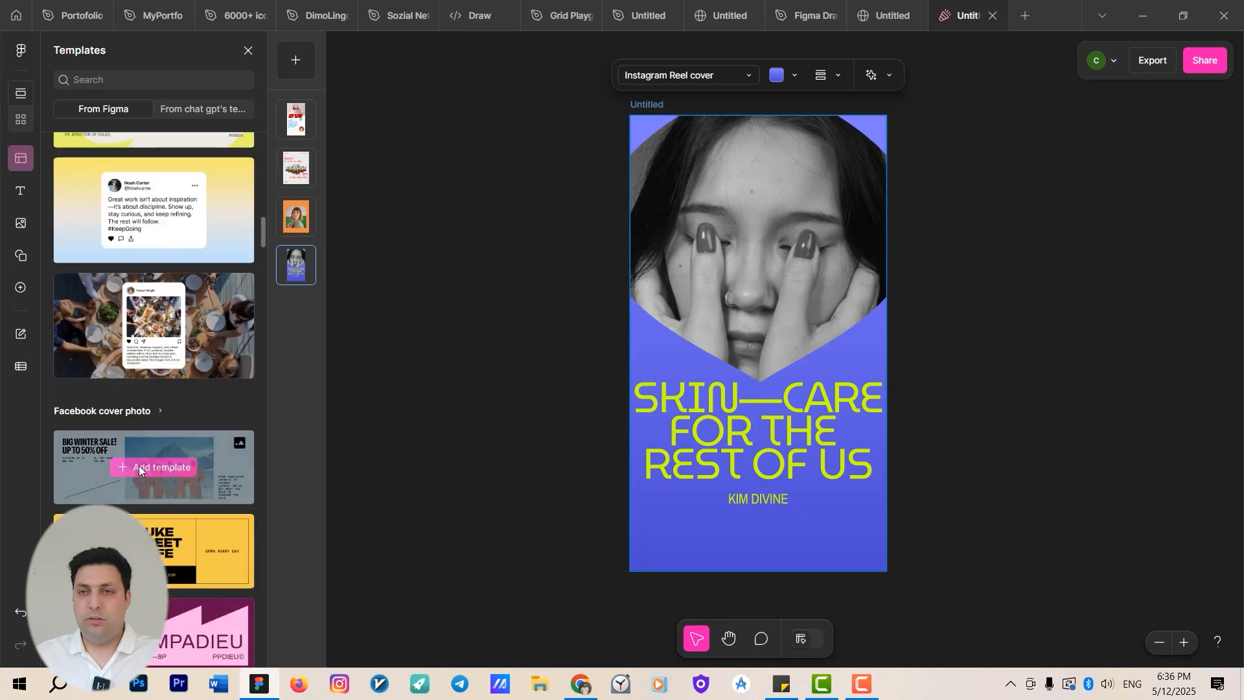
scroll(150, 457, down, 3)
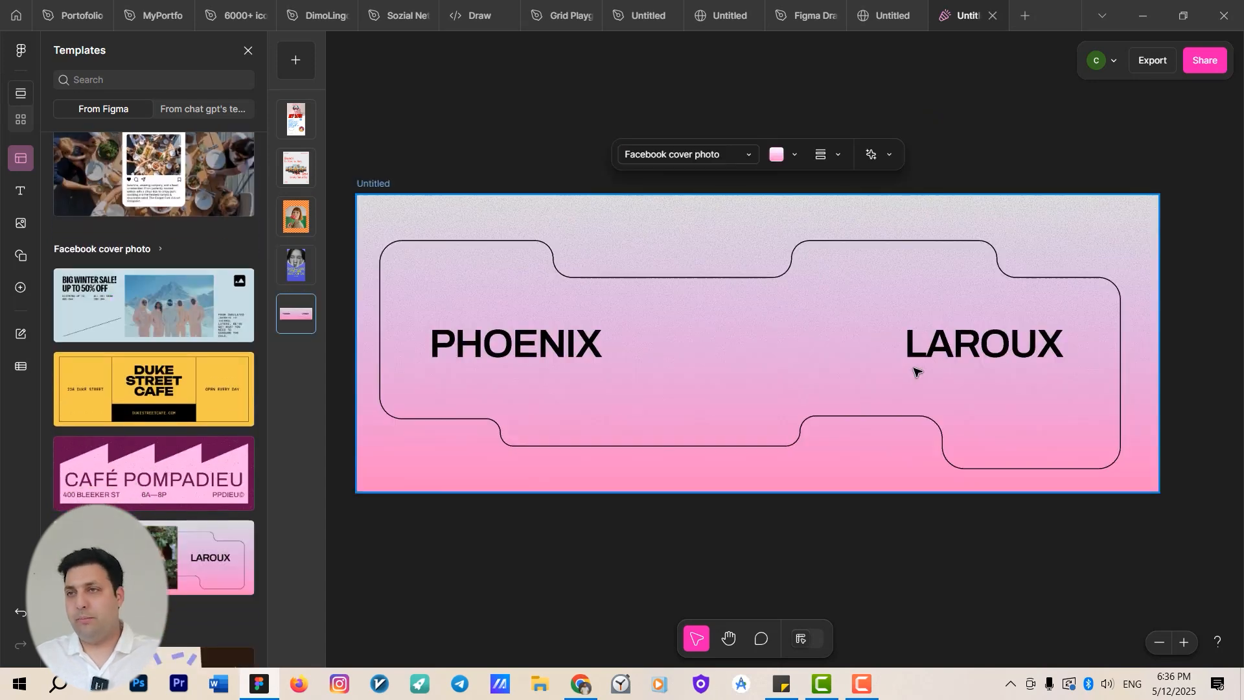
Open the Instagram Reel cover page and change its headline to "Takwe care of yourself" through Edit content.
click(20, 96)
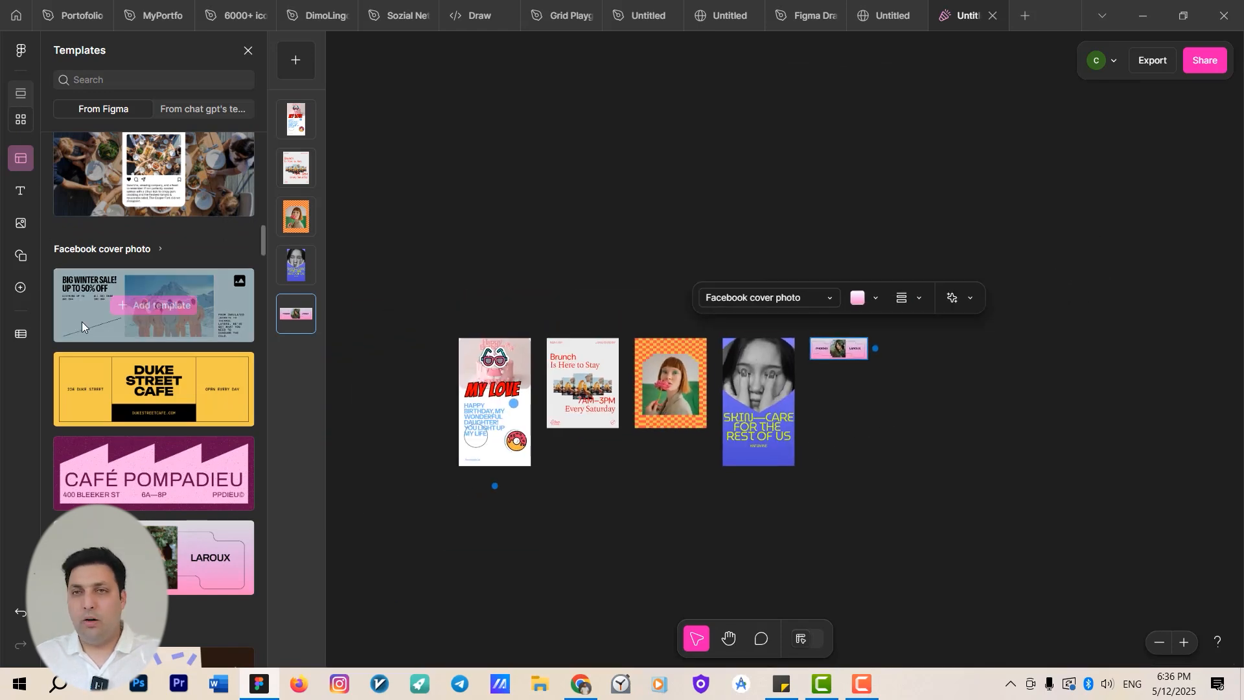
click(20, 94)
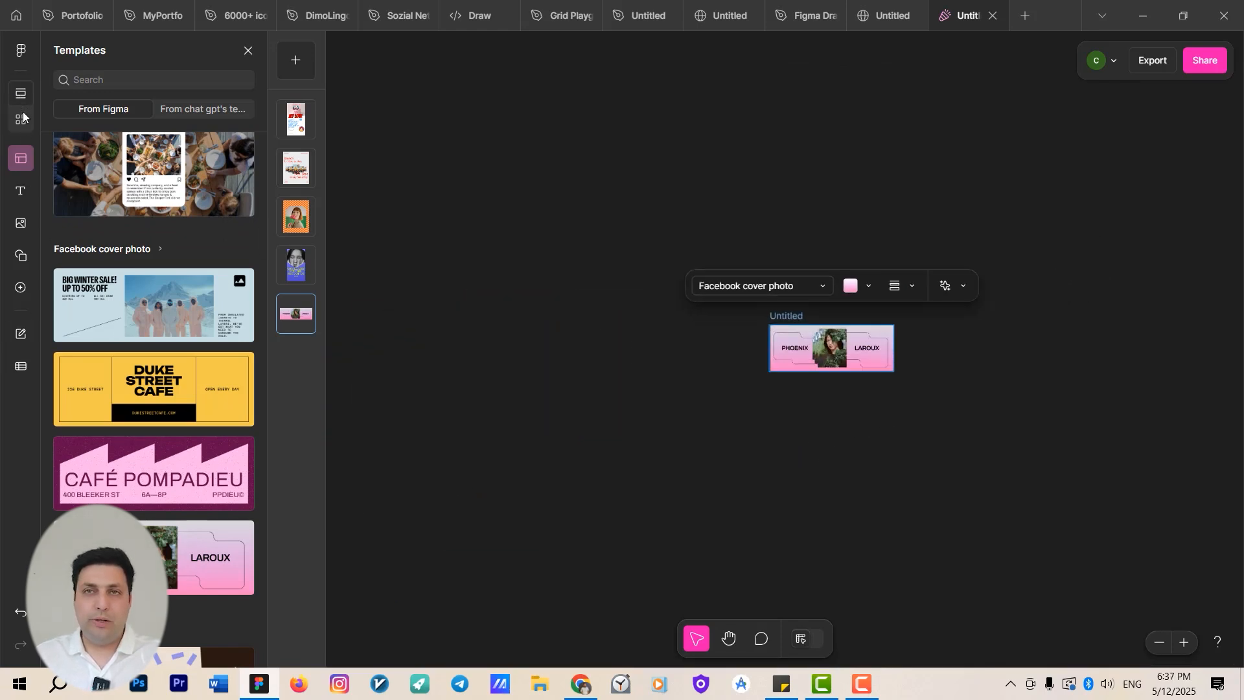
click(305, 223)
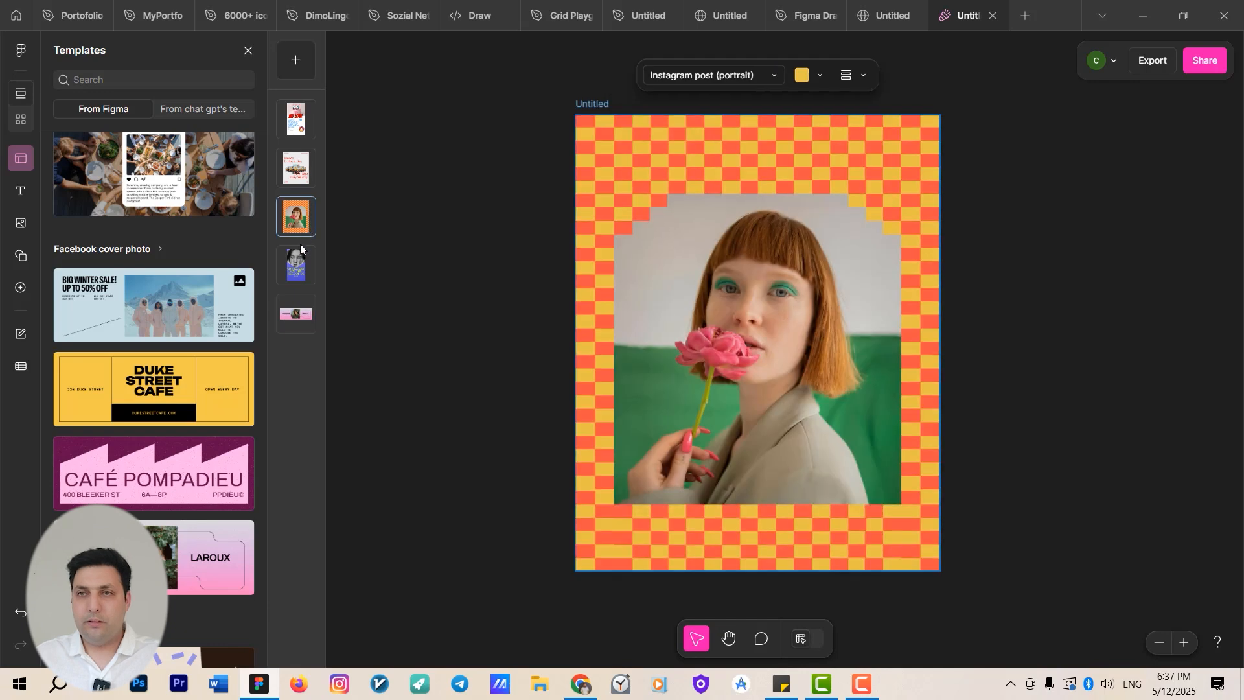
click(295, 263)
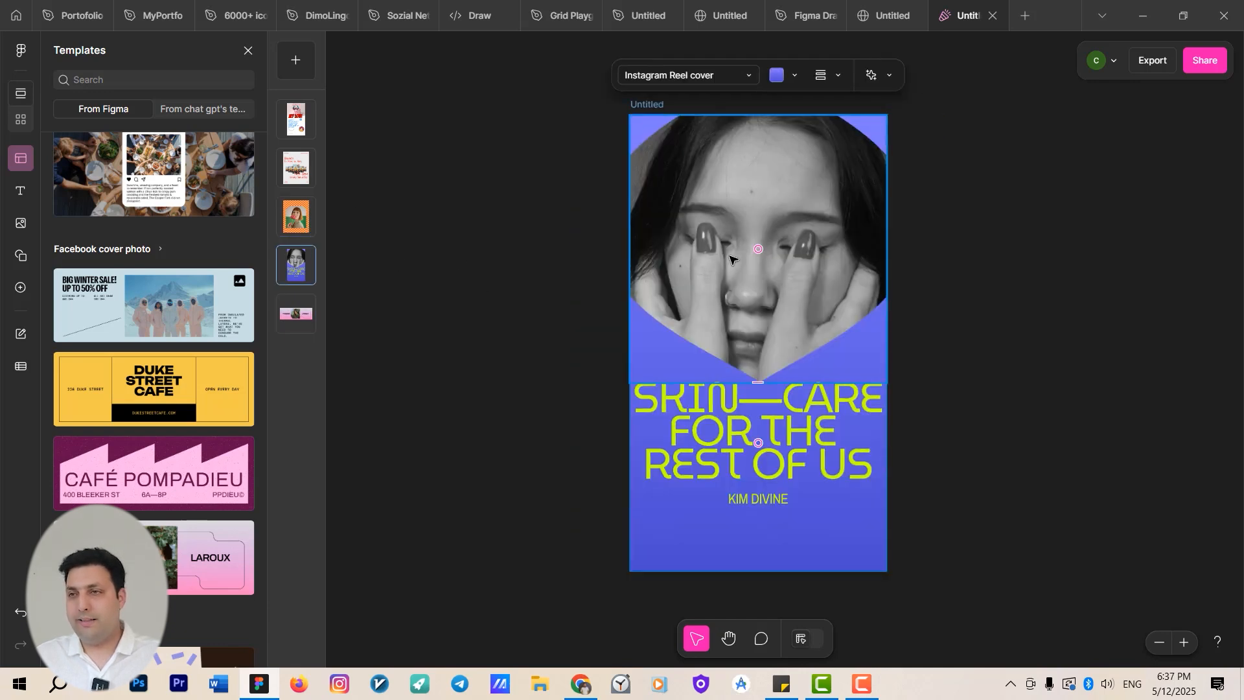
click(23, 334)
drag(112, 137, 0, 144)
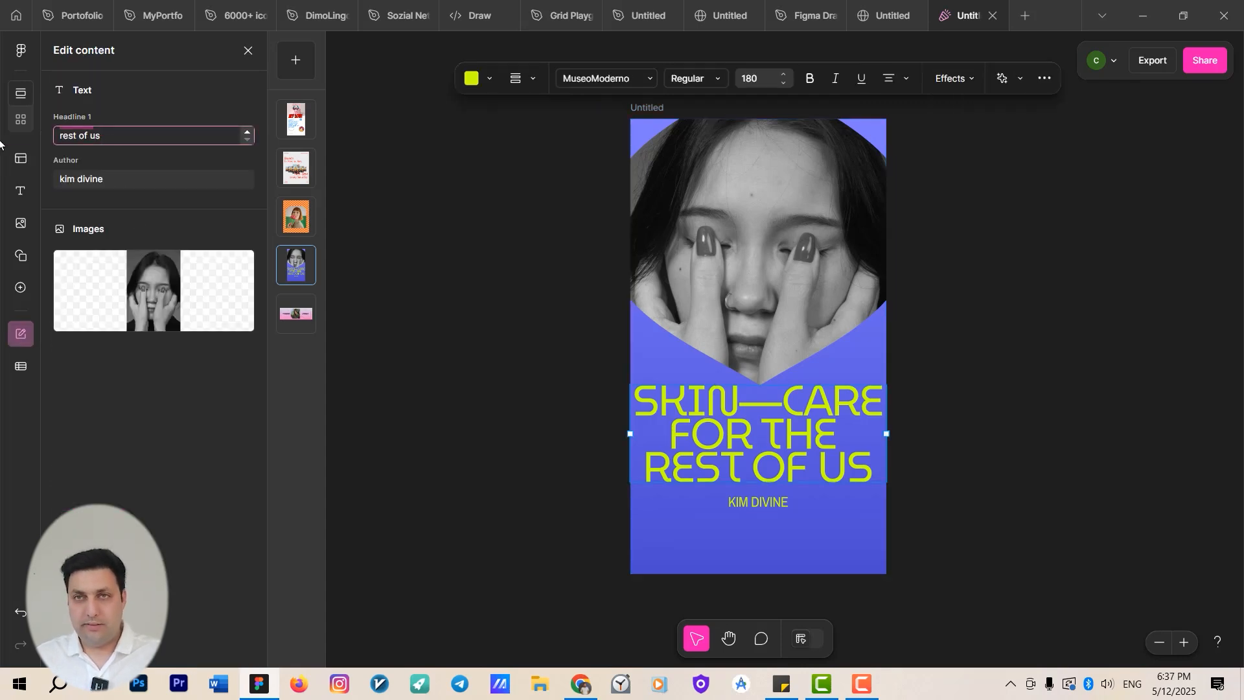
text(Take)
key(ctrl+a)
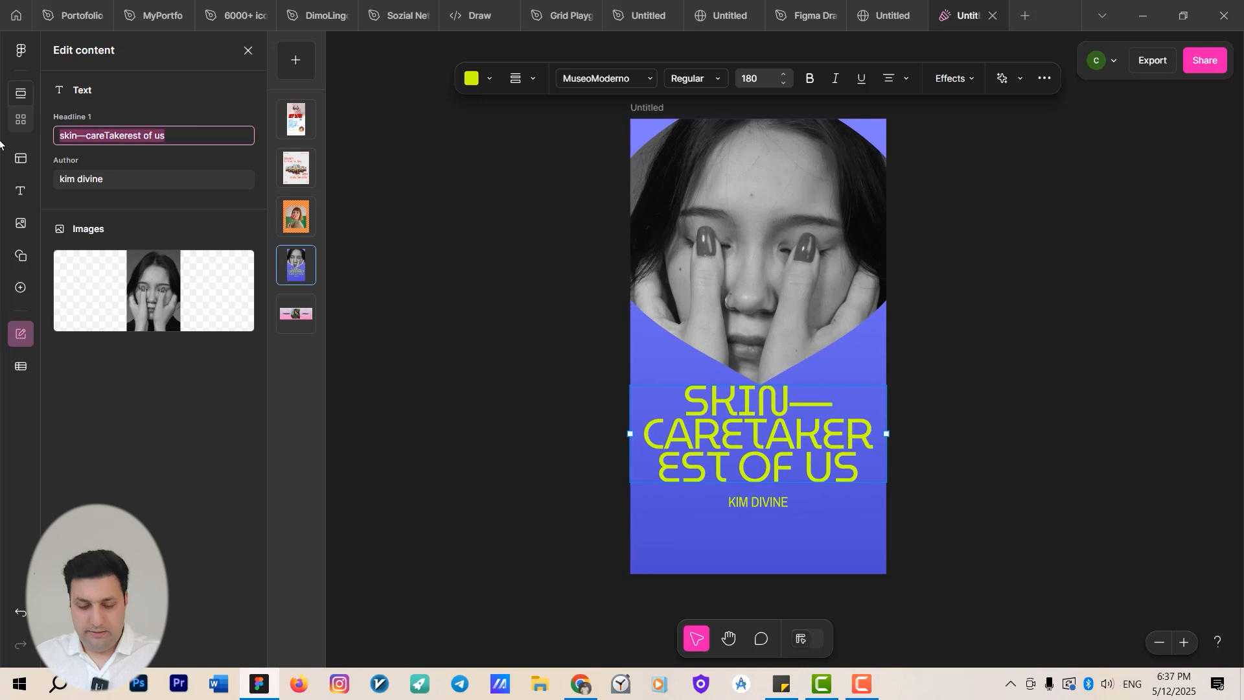
text(Takwe care)
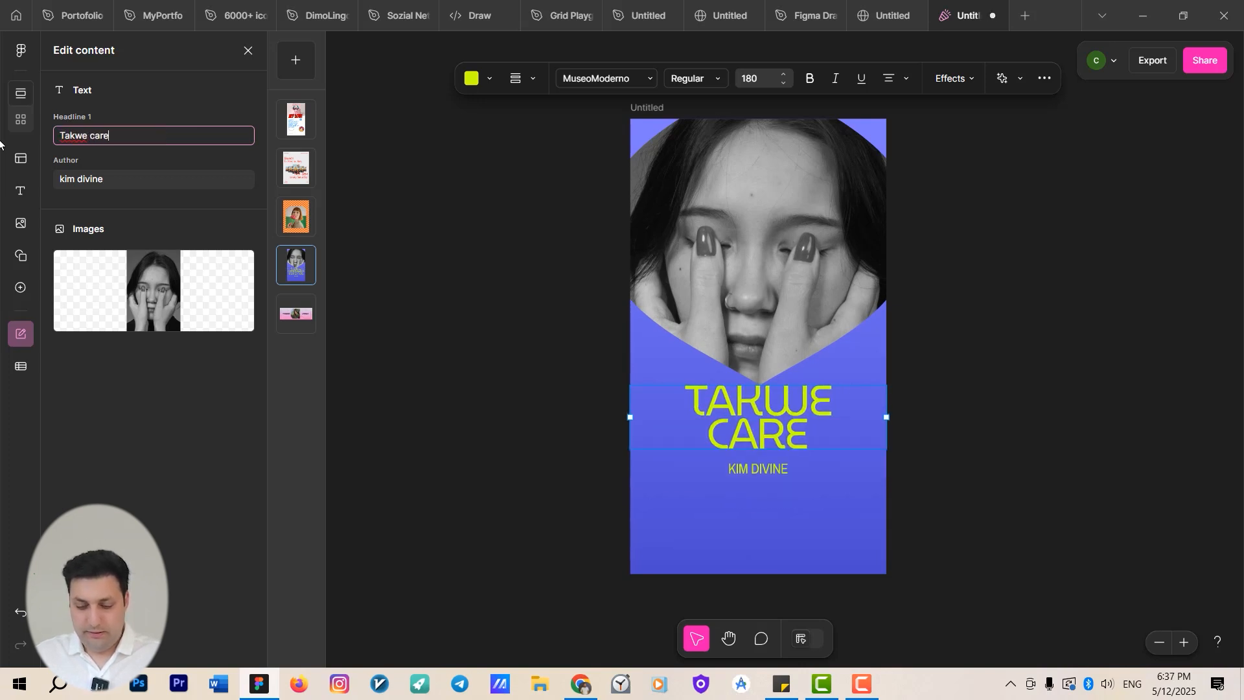
text( of yourself)
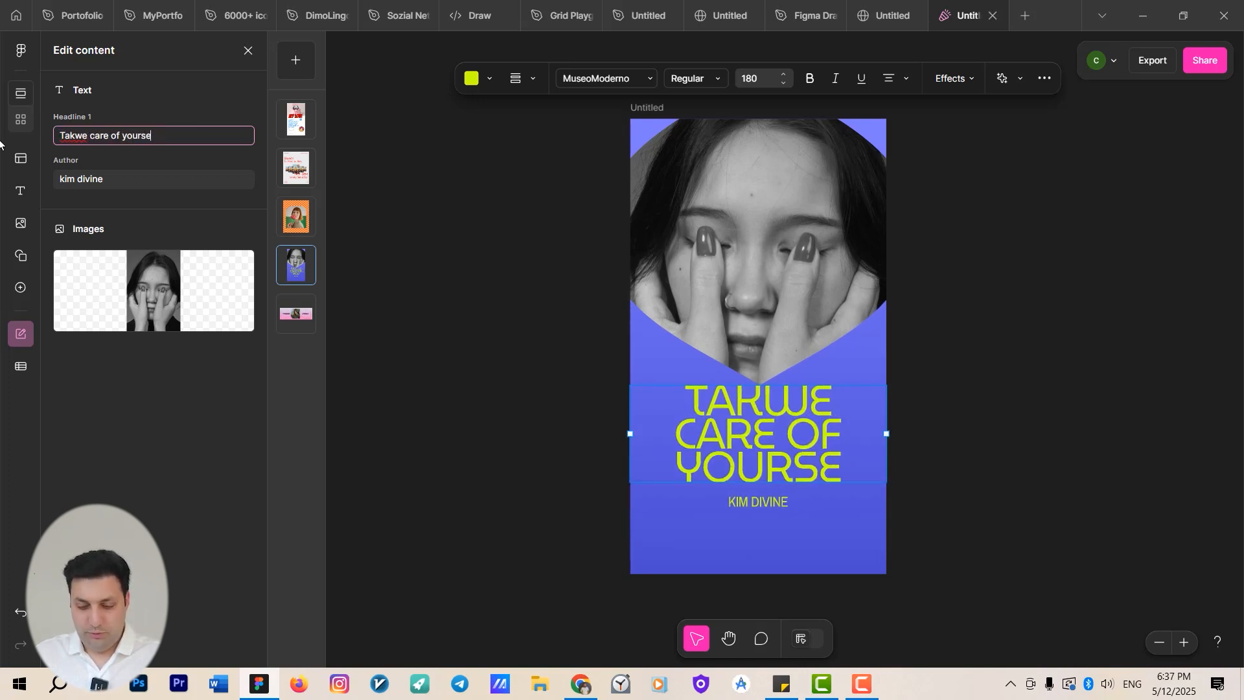
Set the Reel cover's author to "Dimo".
click(115, 180)
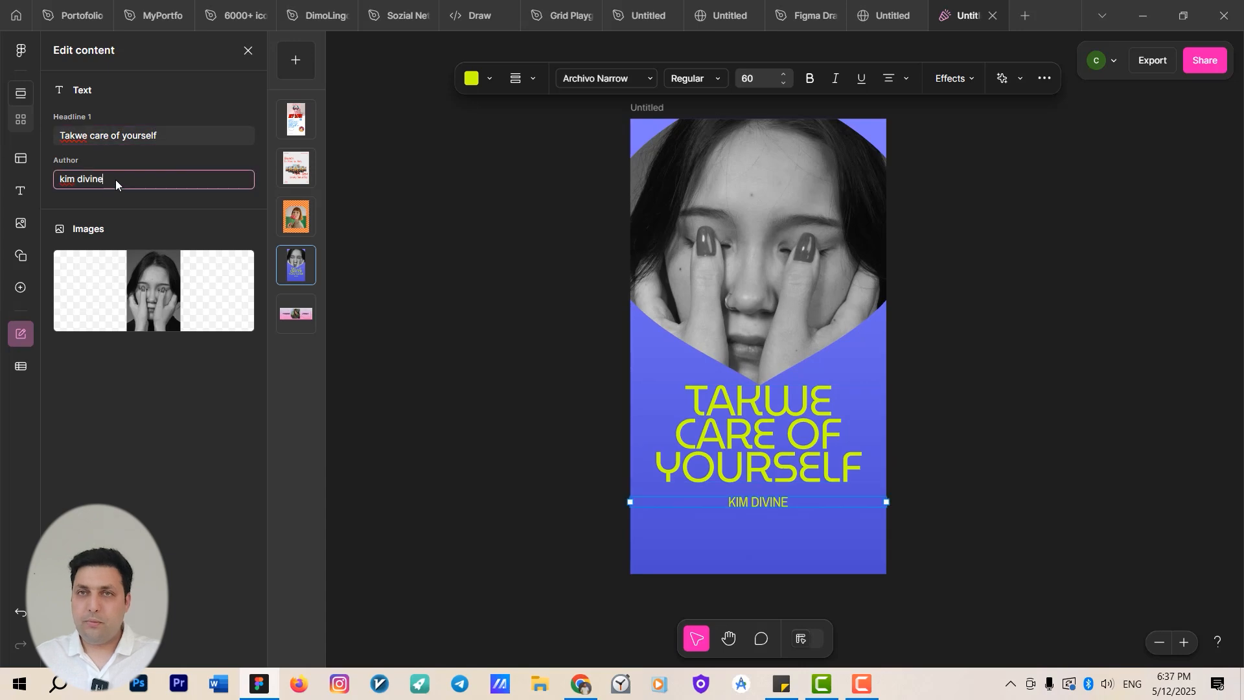
key(ctrl+a)
text(Dimo)
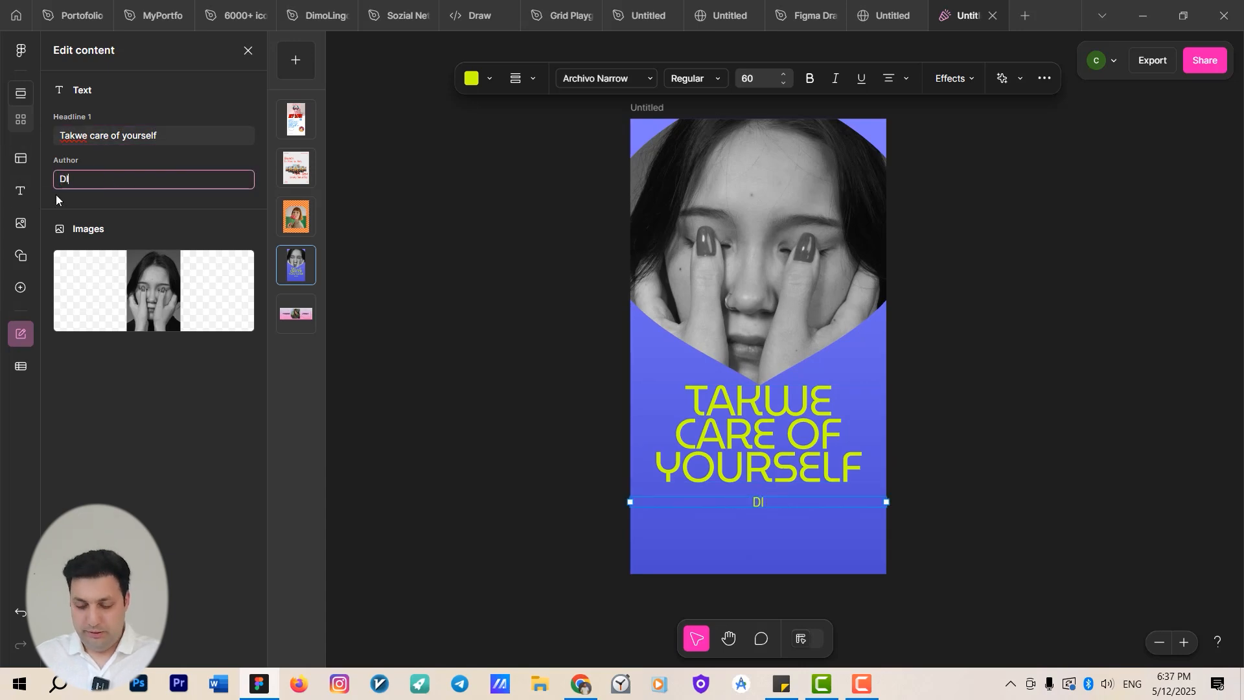
Replace the Reel cover photo with the Ents image from the Bewerbungen folder, then undo the replacement.
click(149, 293)
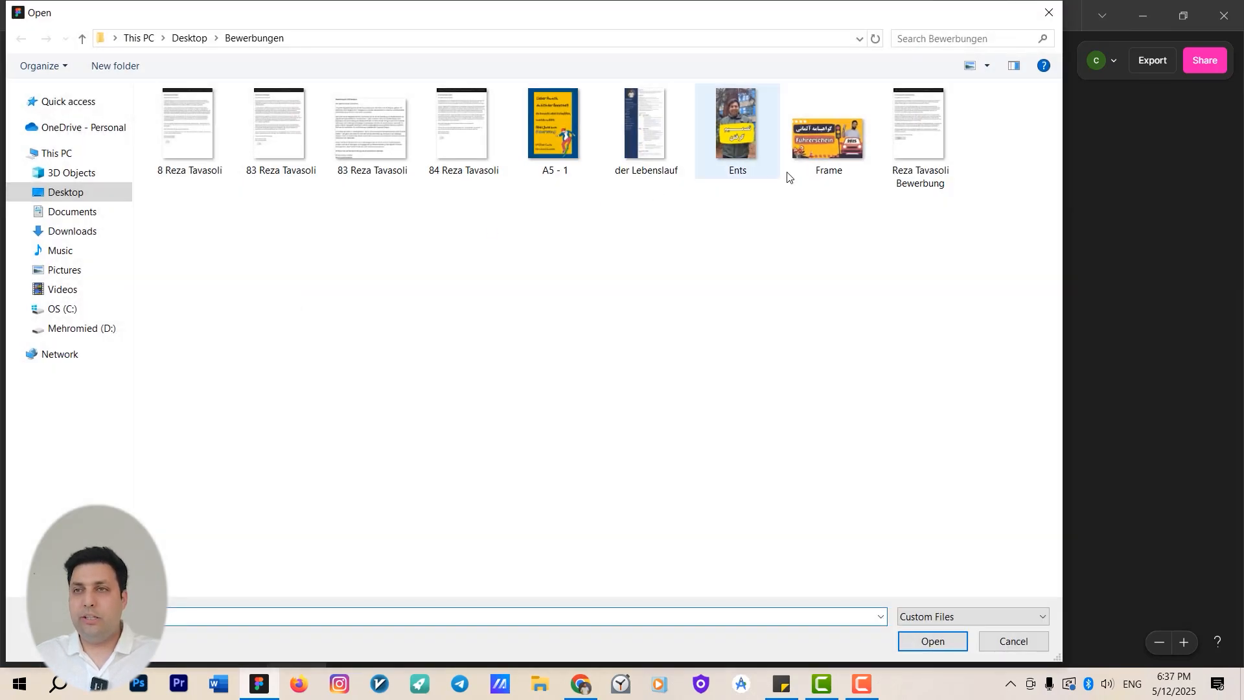
double_click(729, 120)
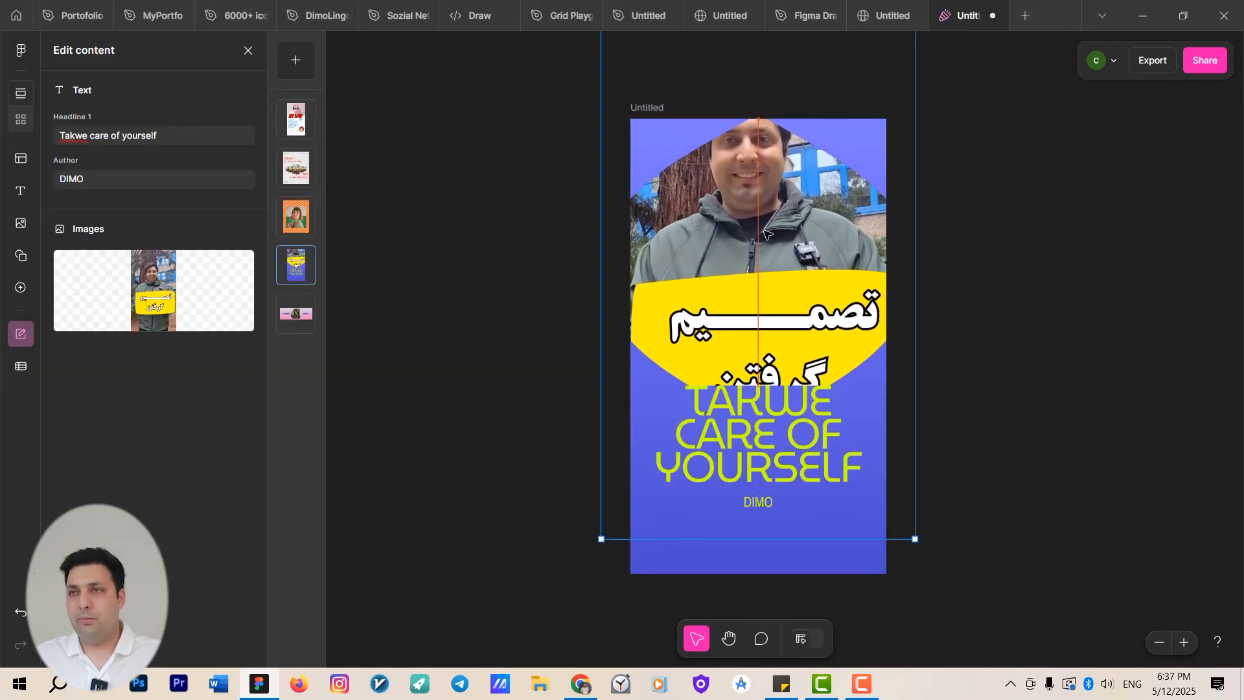
click(774, 264)
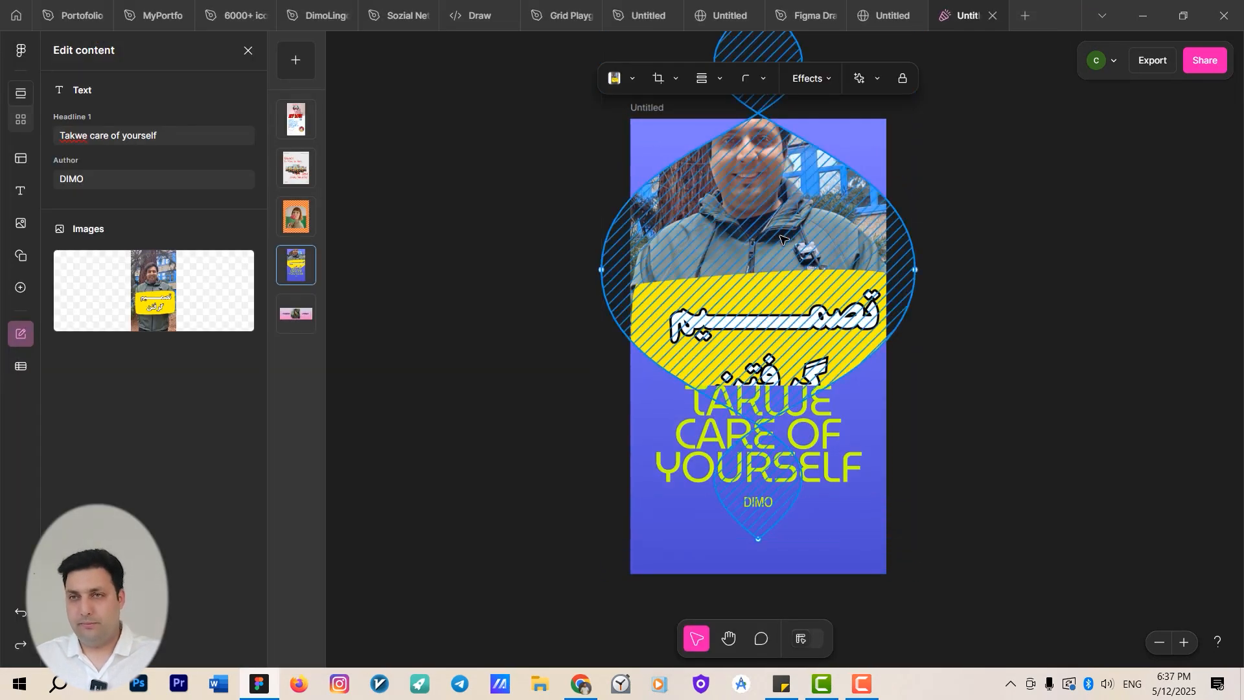
key(ctrl+z)
key(ctrl+z)
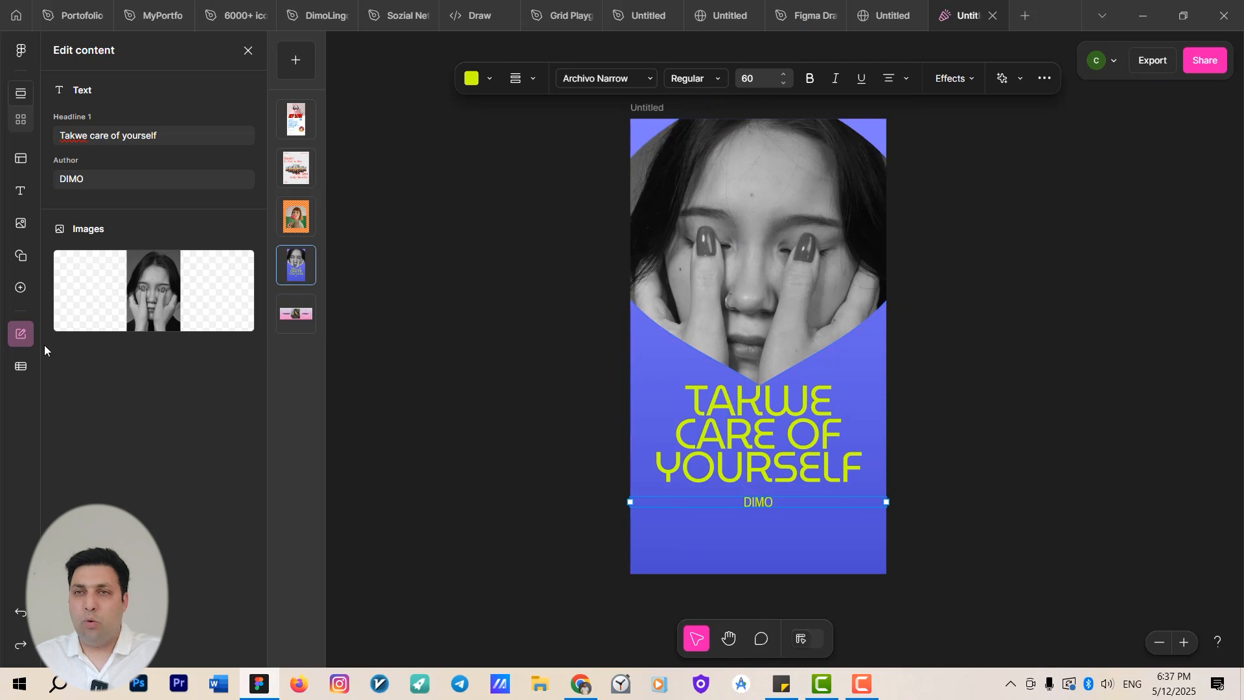
Open the asset list and view all five pages together on the canvas.
mouse_move(154, 299)
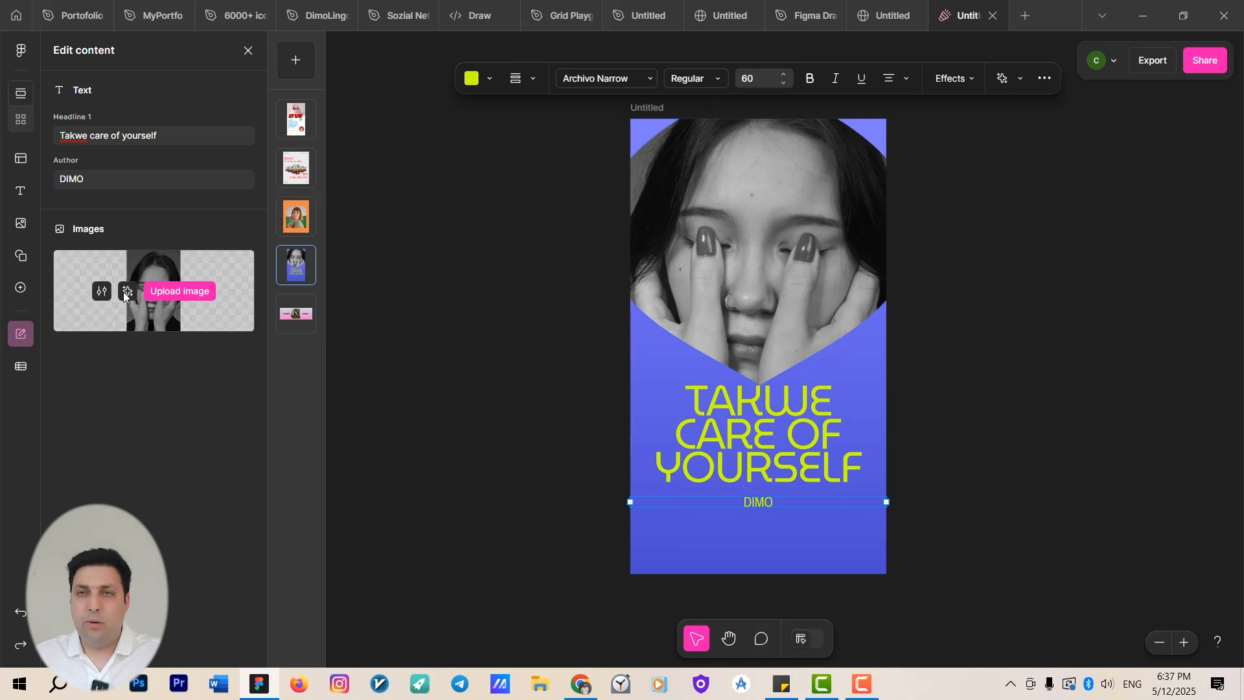
click(127, 293)
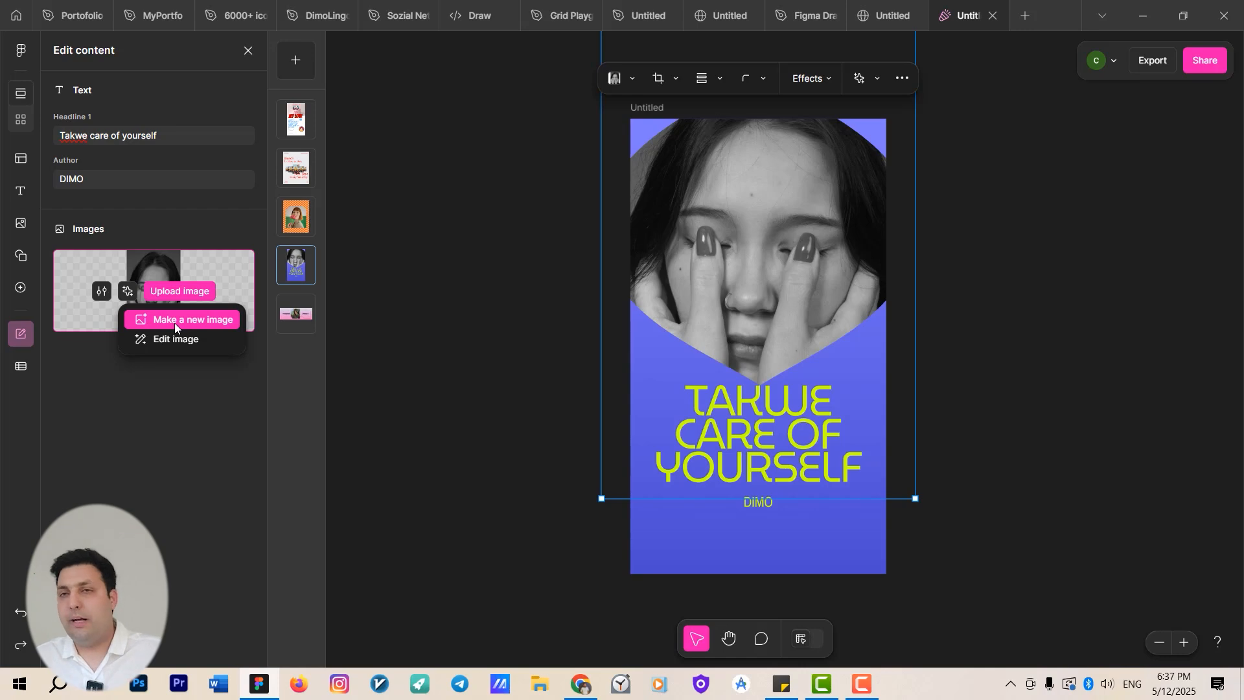
click(302, 130)
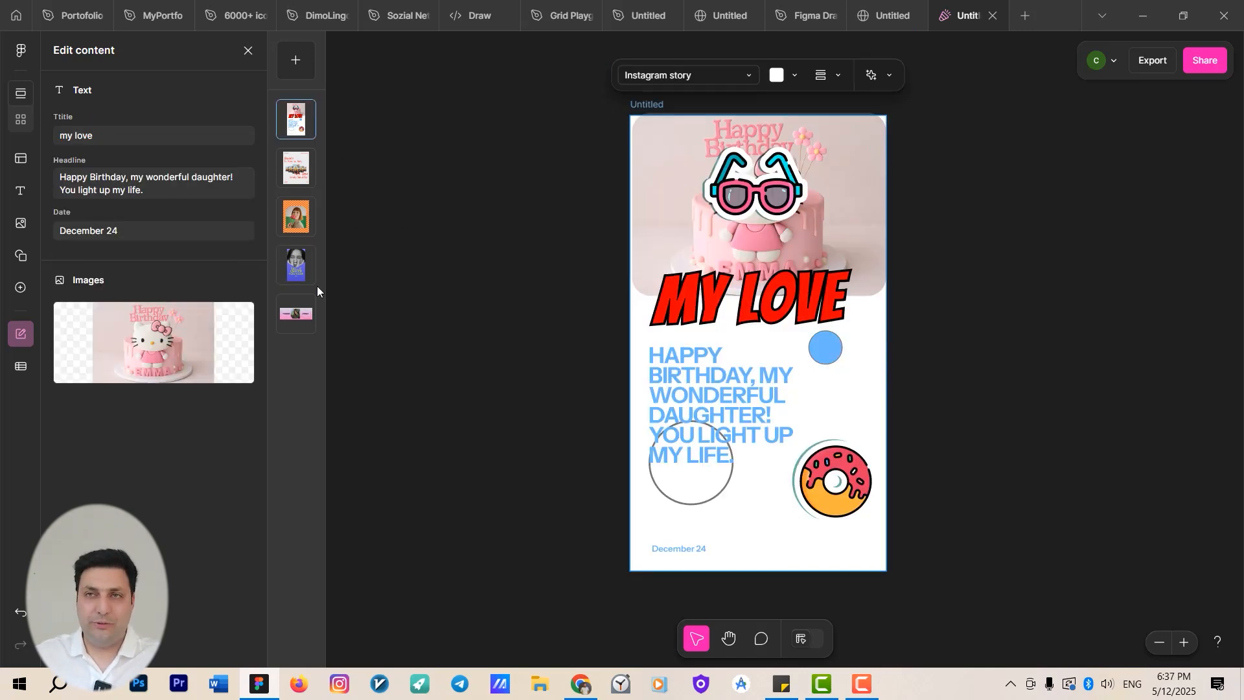
click(32, 98)
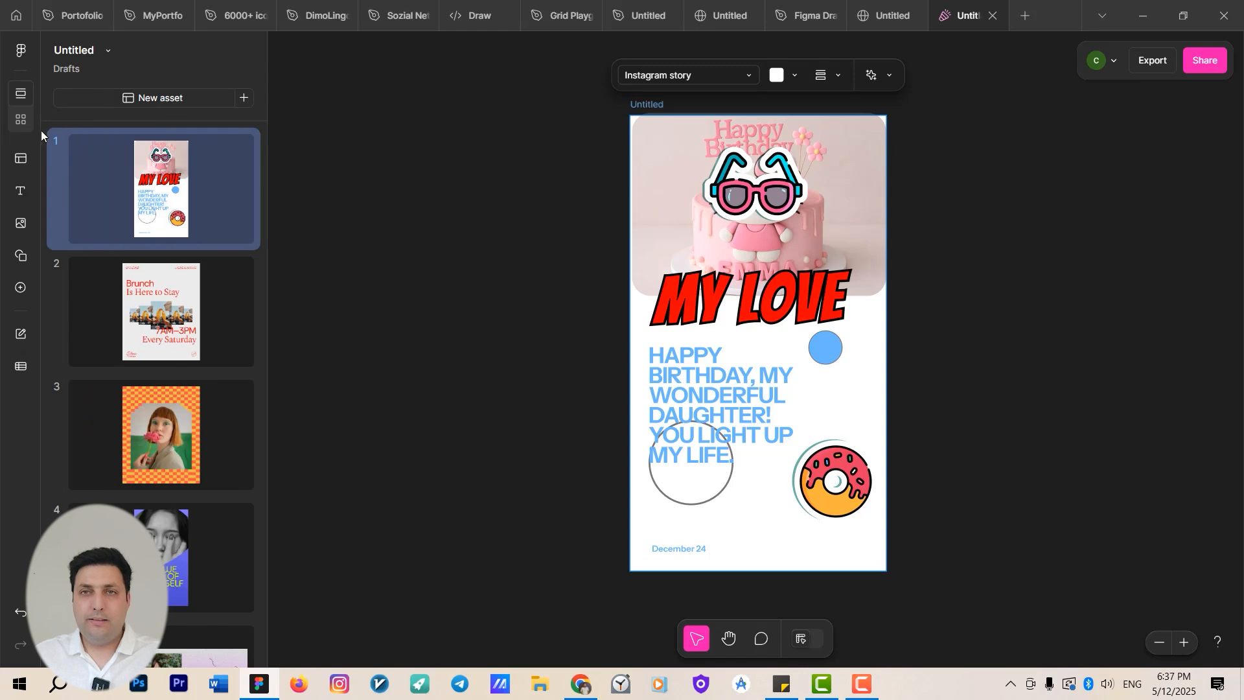
click(26, 117)
right_click(214, 360)
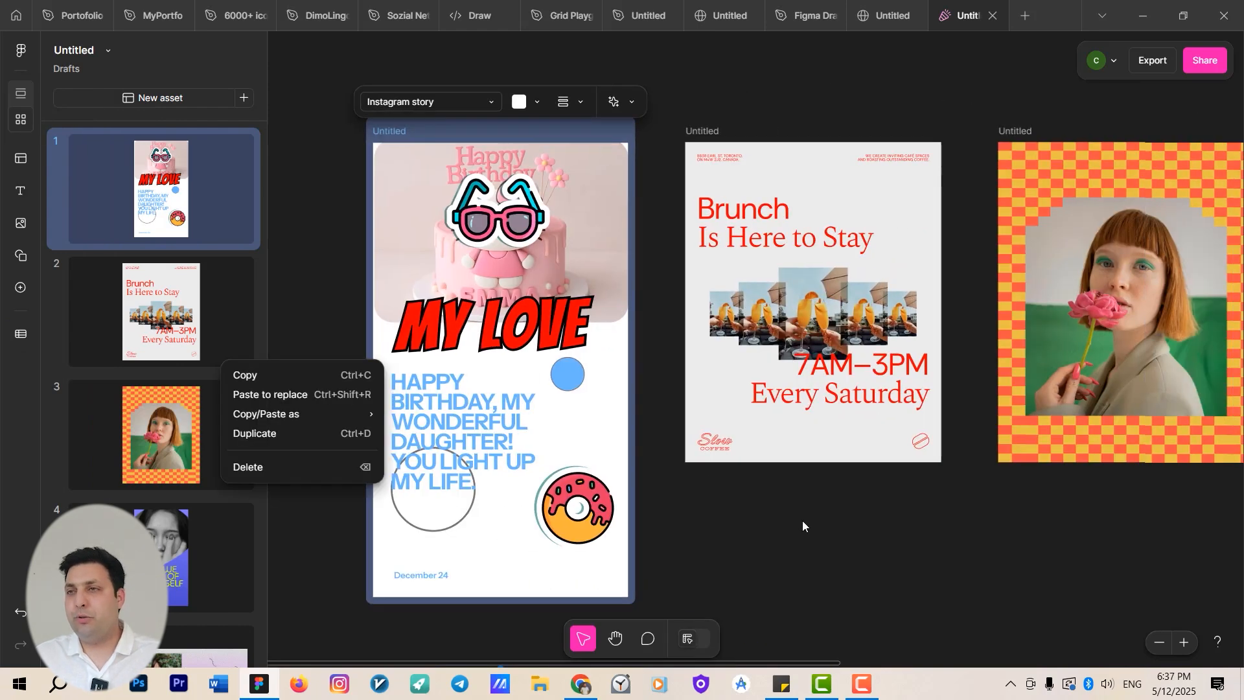
click(801, 518)
scroll(760, 441, down, 3)
drag(897, 497, 630, 355)
scroll(630, 355, down, 2)
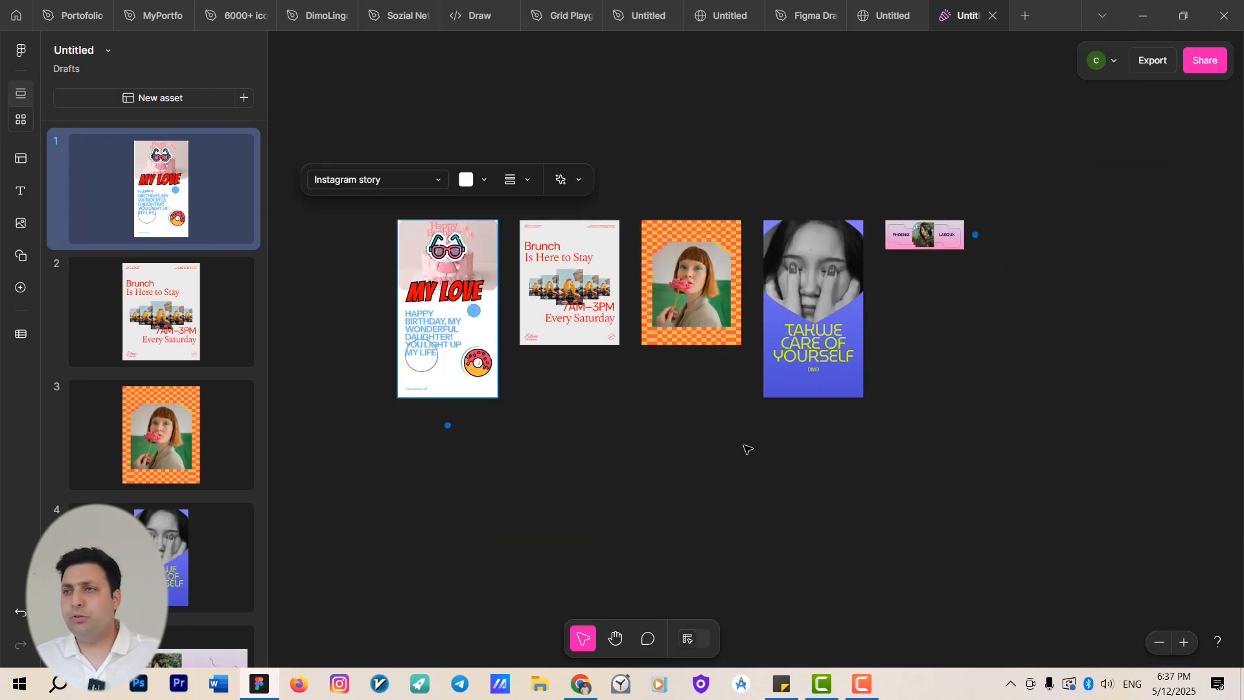
scroll(610, 445, up, 1)
drag(655, 431, 799, 343)
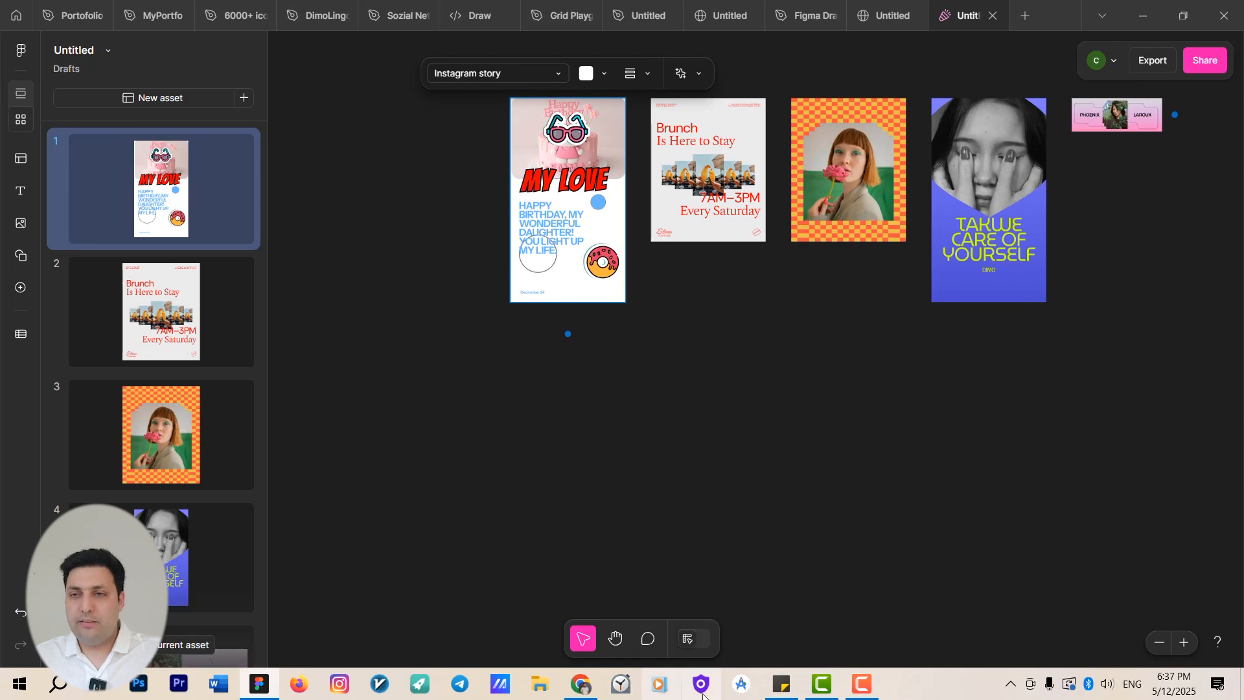
Open the sadfsdf workbook in Excel, inspect its First Name, Last Name and Photo columns, and close it.
key(super)
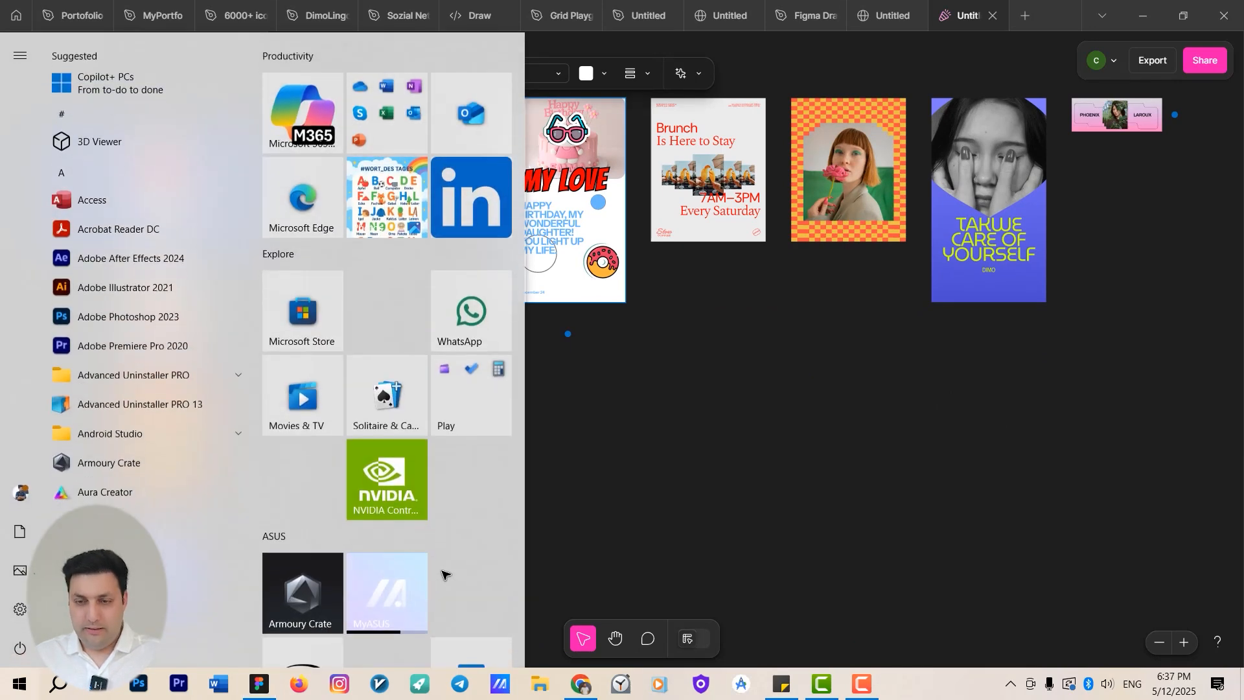
text(exa)
key(Return)
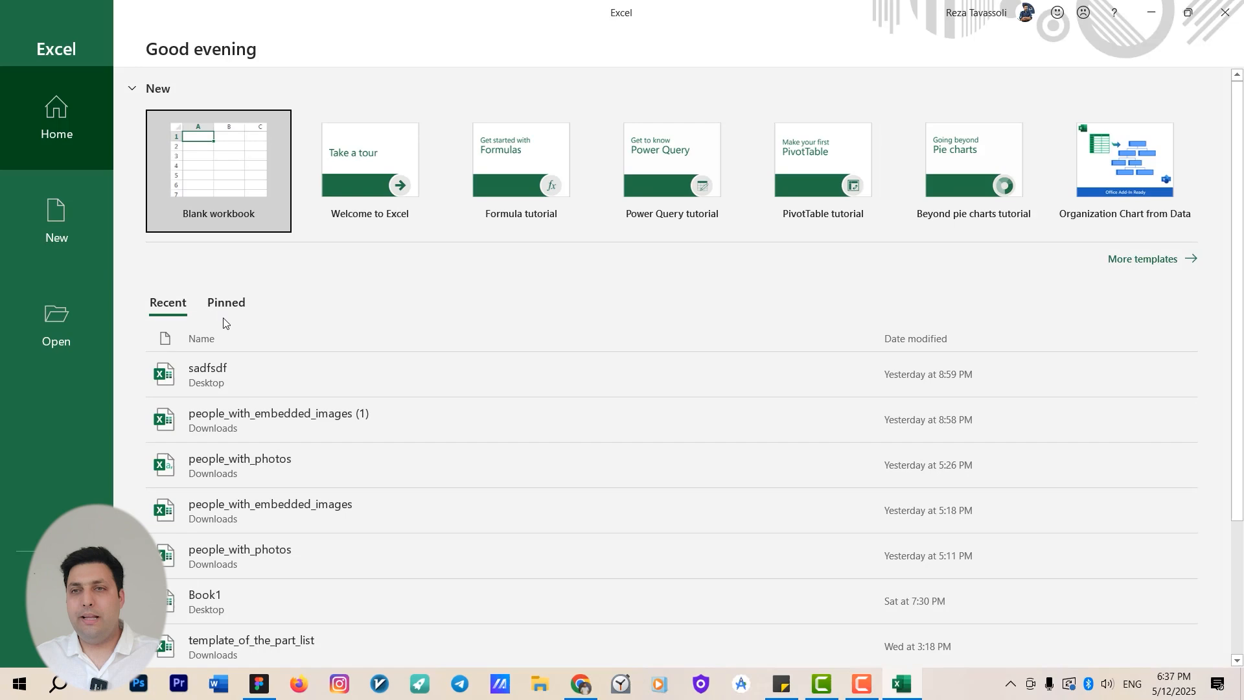
click(240, 377)
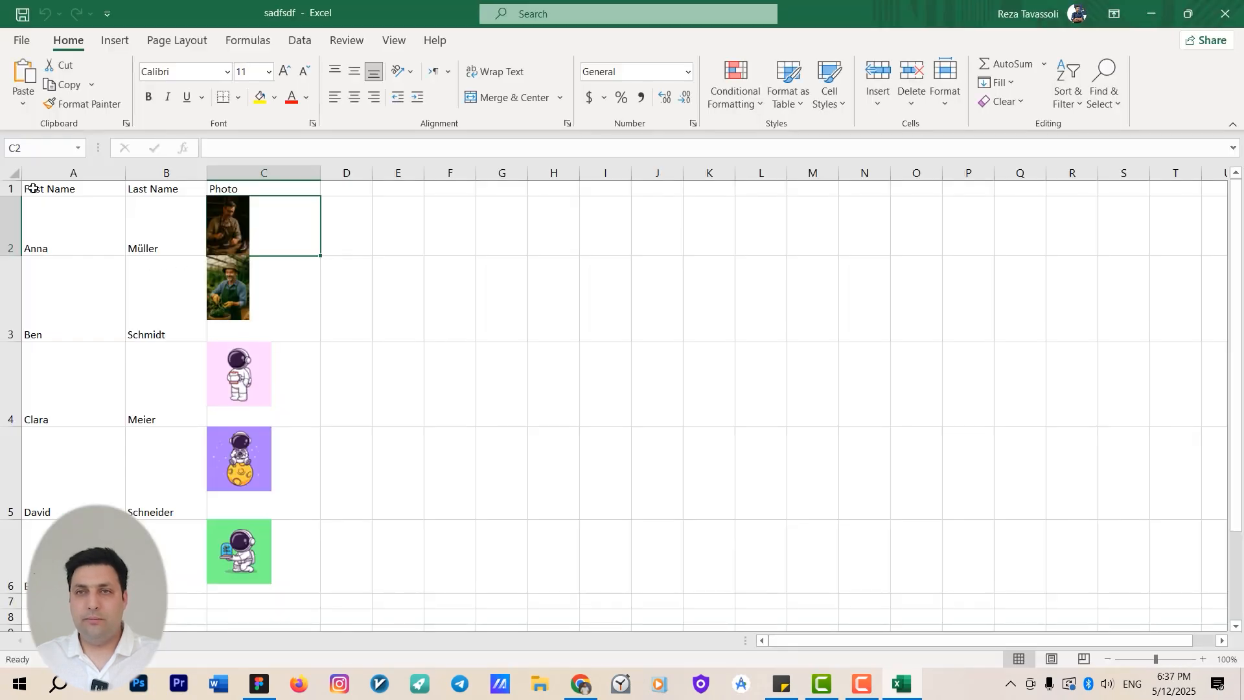
click(32, 188)
click(167, 189)
click(81, 265)
click(168, 328)
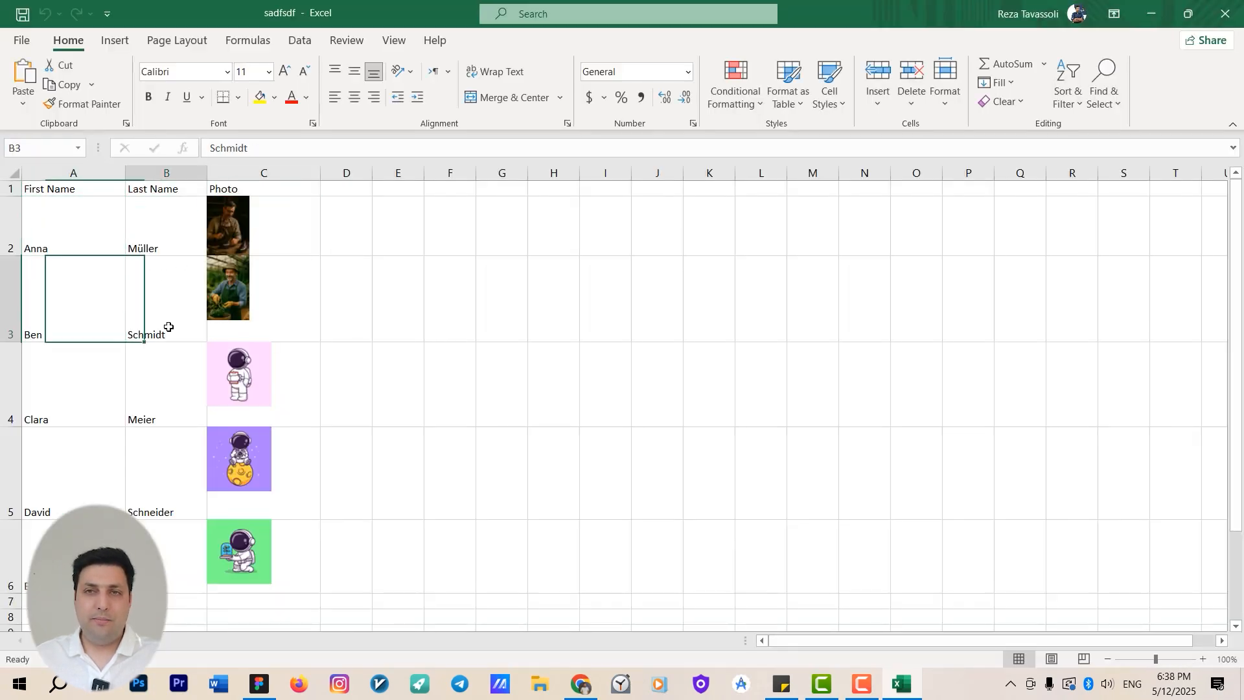
click(71, 389)
click(1229, 13)
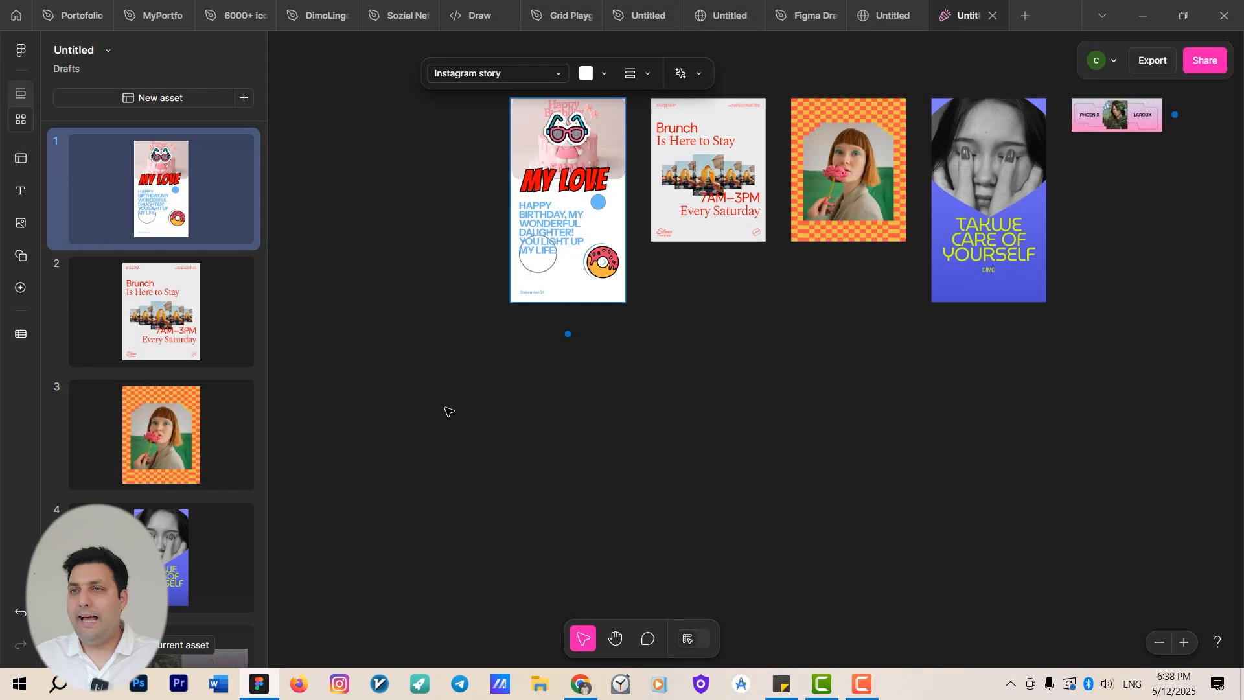
Upload the sadfsdf spreadsheet from the Desktop through Bulk create.
click(21, 334)
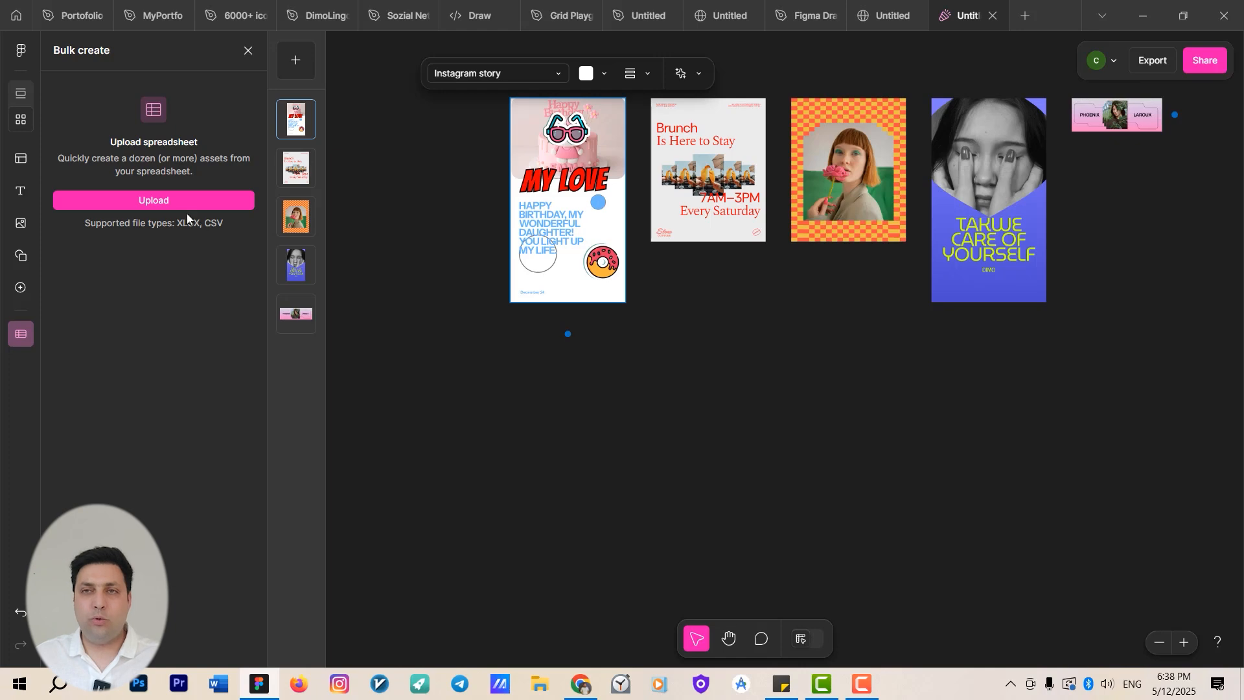
click(169, 201)
click(63, 194)
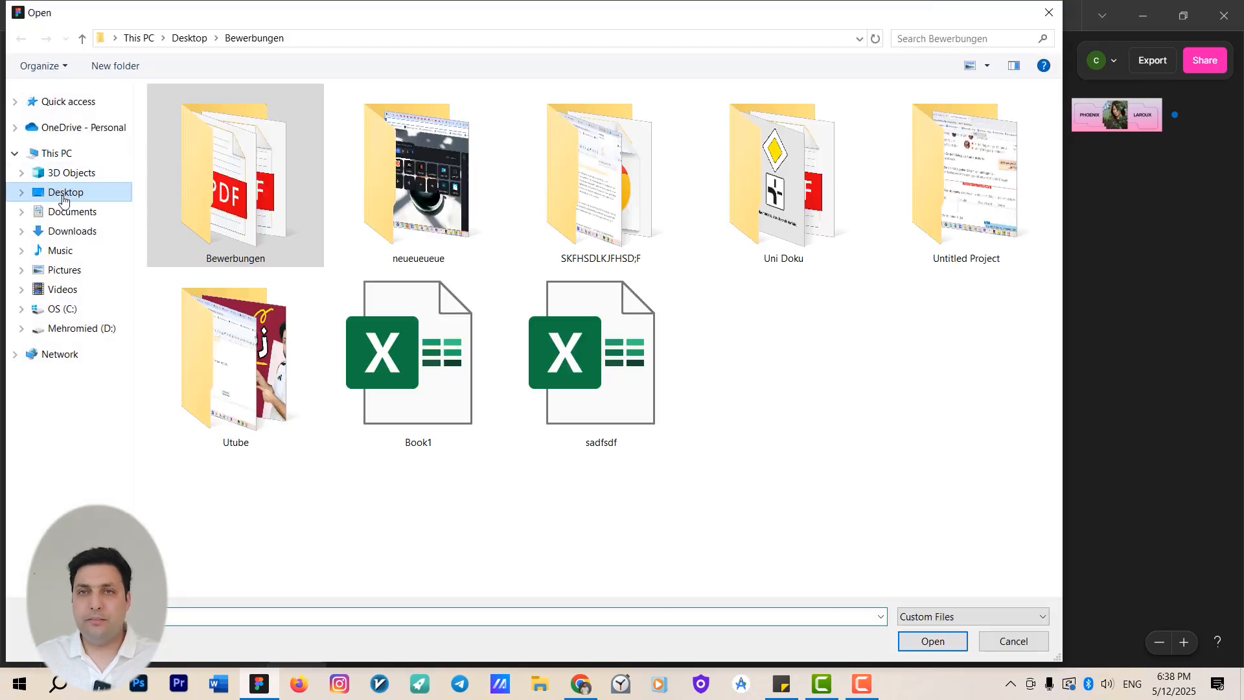
double_click(554, 363)
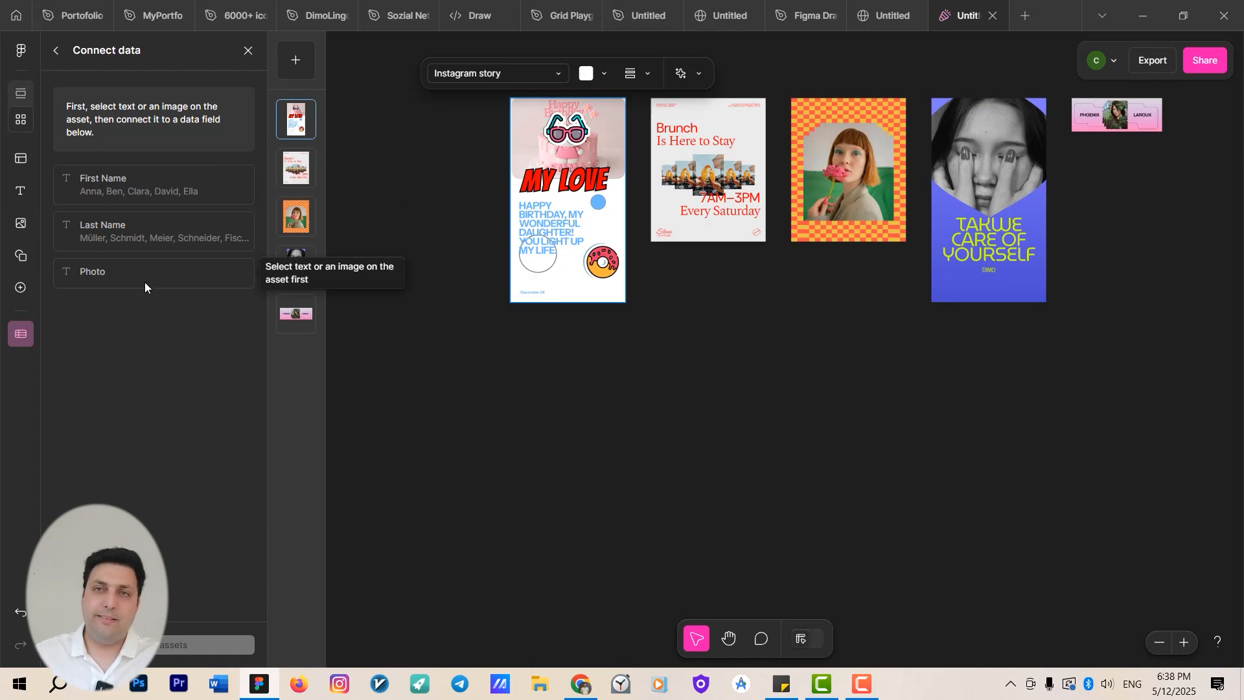
Select the headline texts across the templates and connect them to the First Name data field.
scroll(500, 406, up, 5)
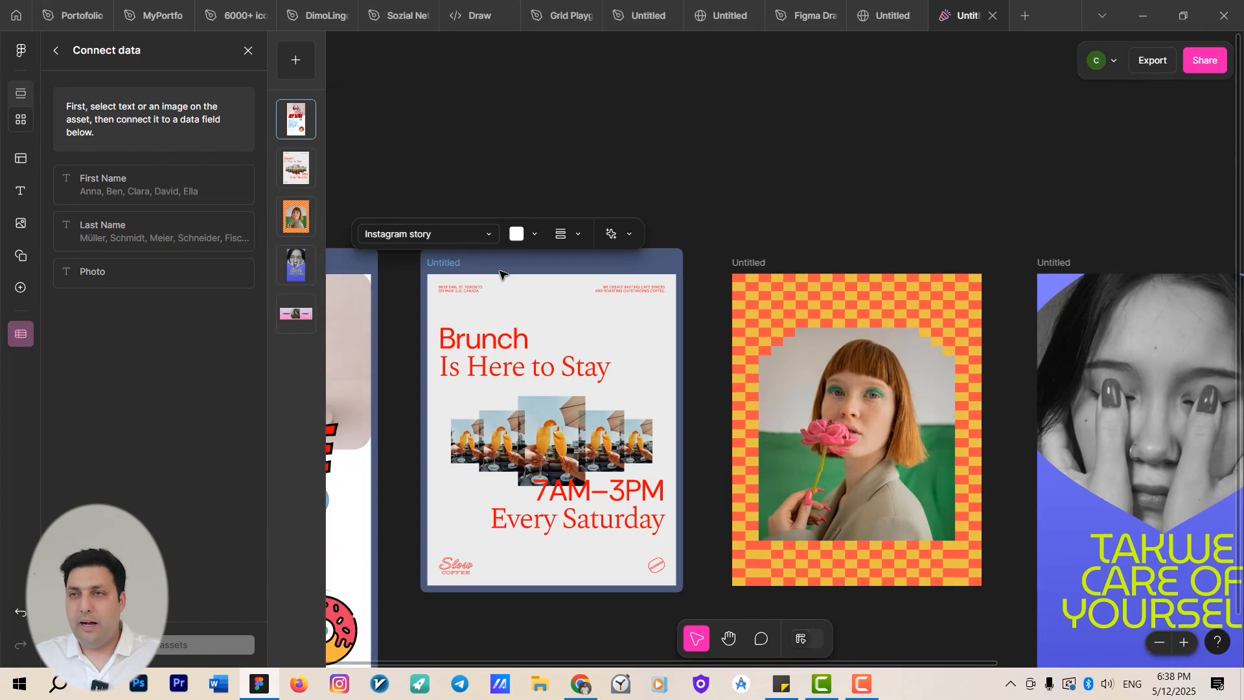
click(500, 340)
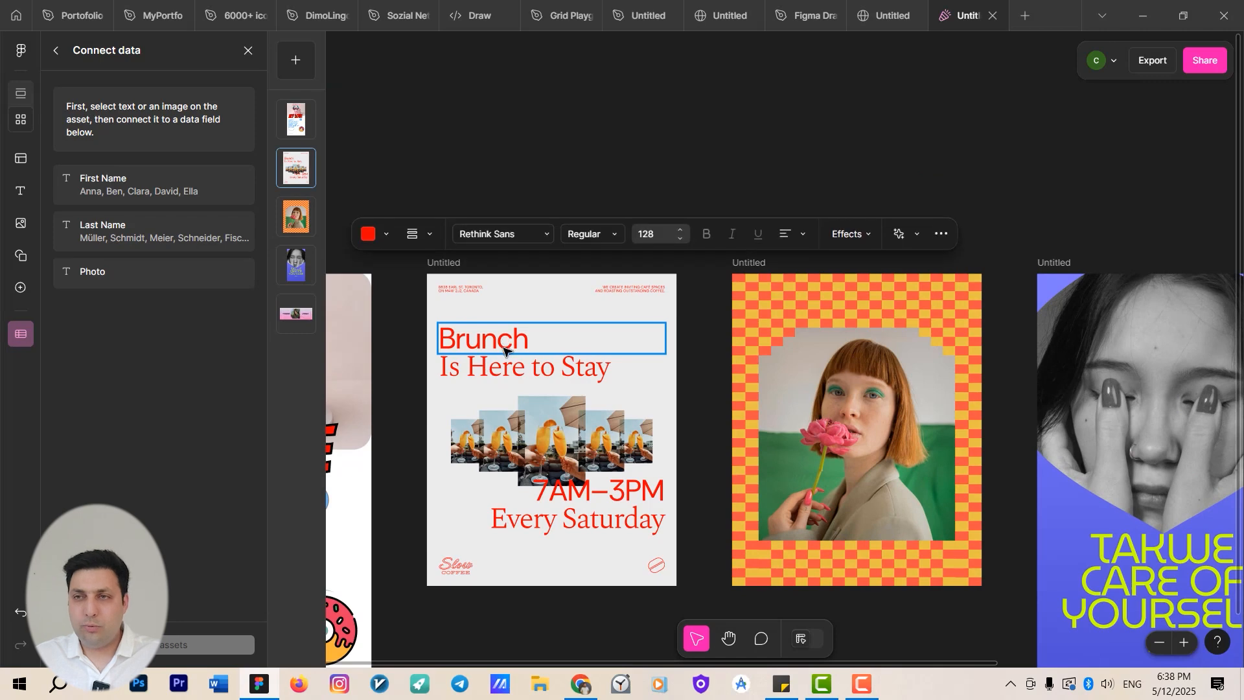
scroll(645, 361, down, 1)
drag(645, 361, 403, 251)
scroll(578, 275, down, 3)
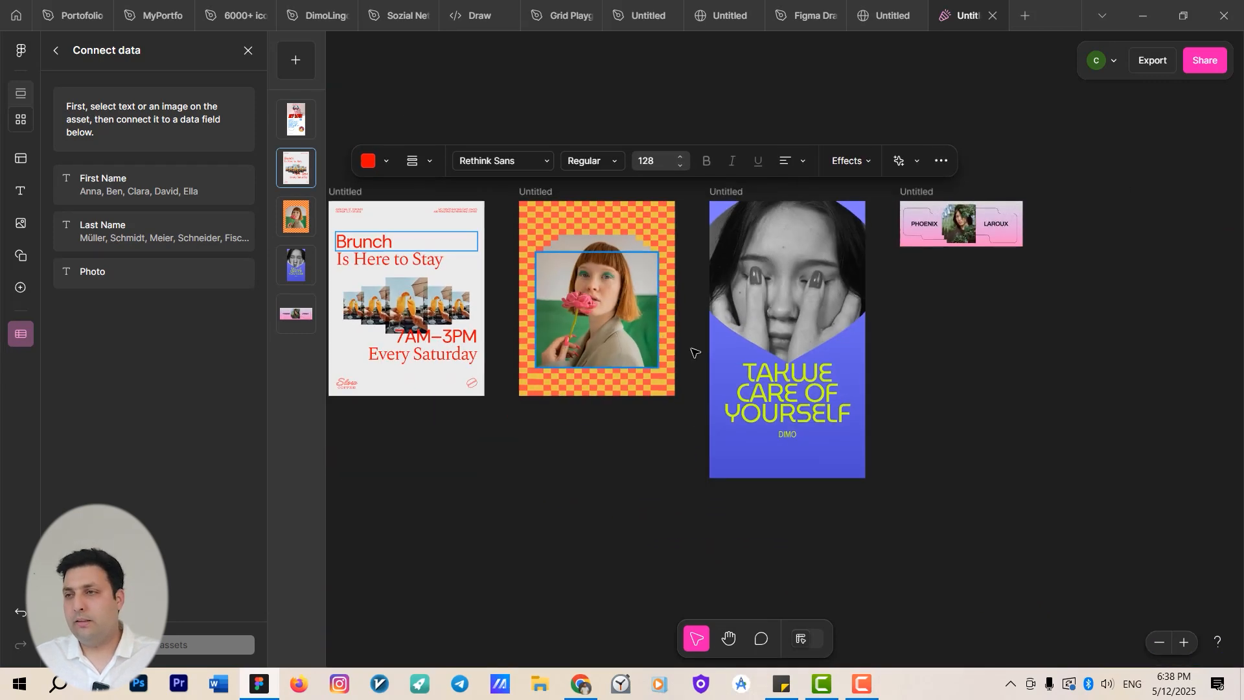
shift+click(788, 436)
scroll(946, 248, up, 4)
scroll(946, 247, up, 3)
shift+click(882, 188)
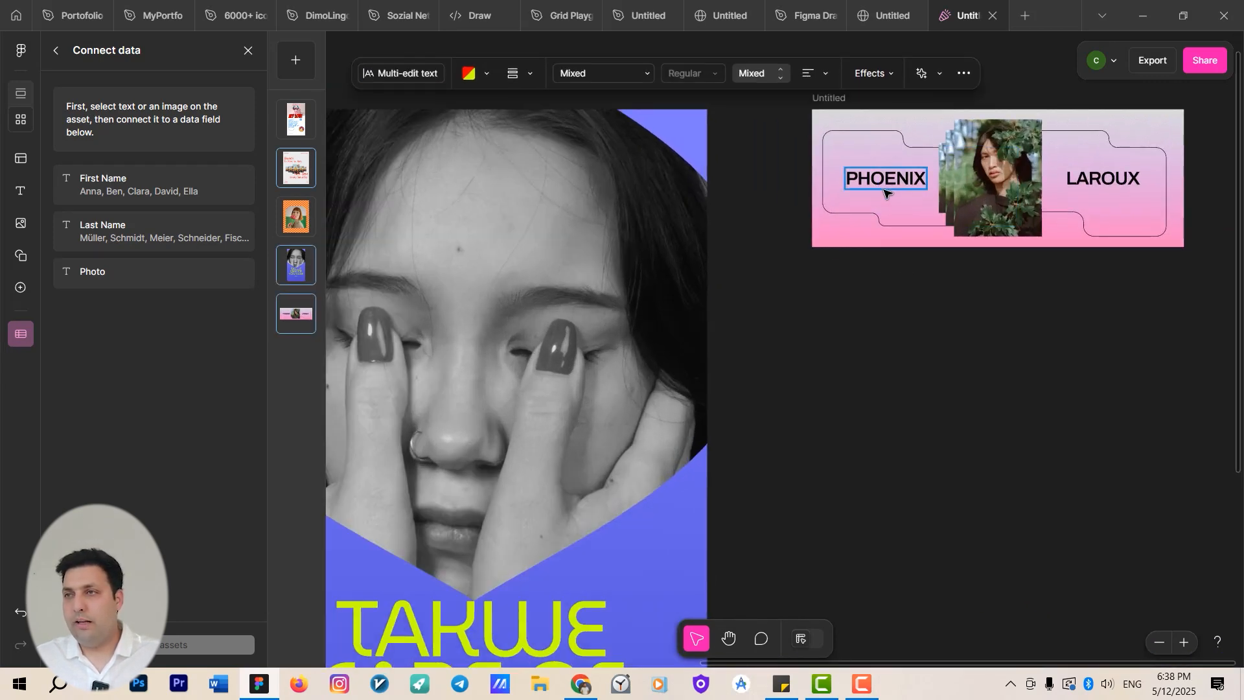
scroll(745, 295, down, 3)
scroll(742, 358, down, 2)
drag(770, 388, 1051, 315)
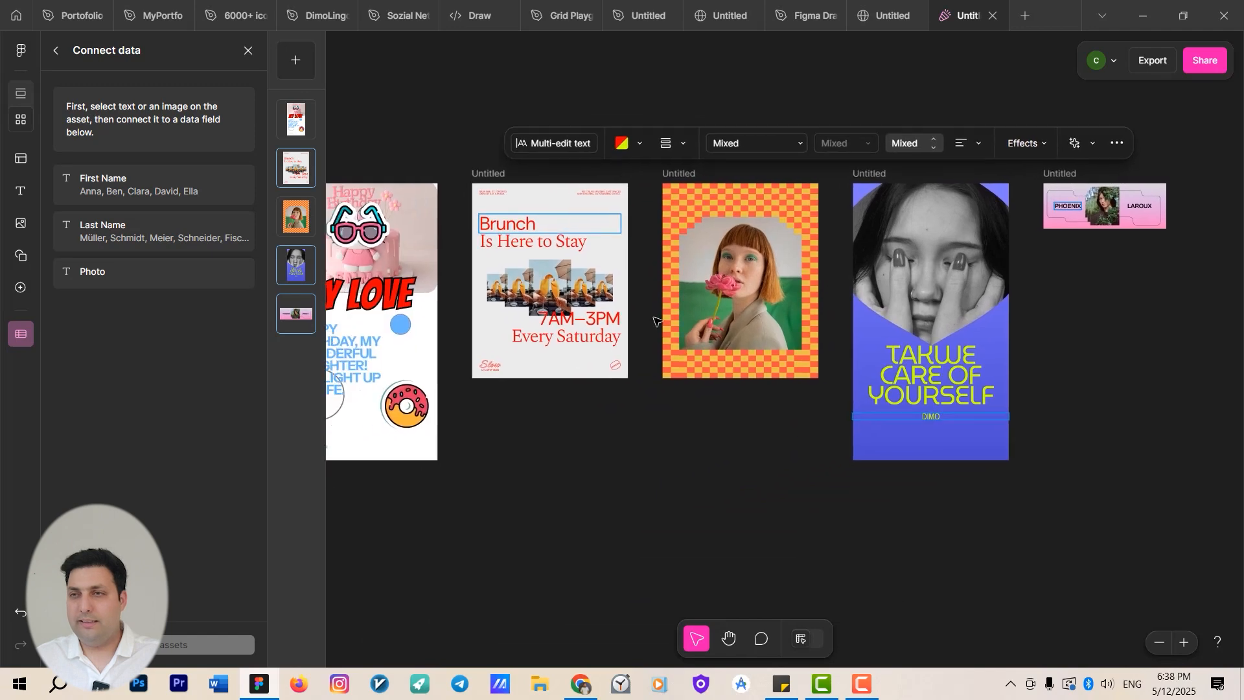
drag(565, 340, 789, 321)
scroll(603, 305, up, 3)
shift+click(593, 275)
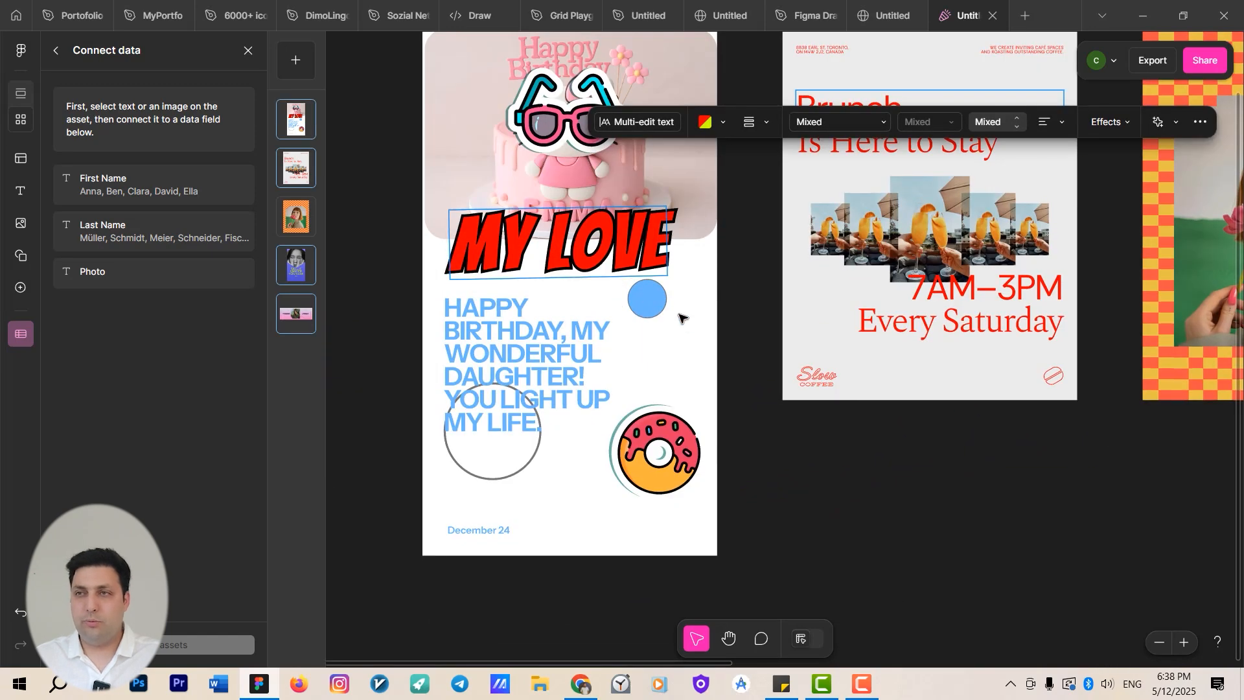
click(167, 181)
Inspect the text in the birthday message and the 7AM–3PM and Every Saturday lines of the Brunch template.
click(512, 335)
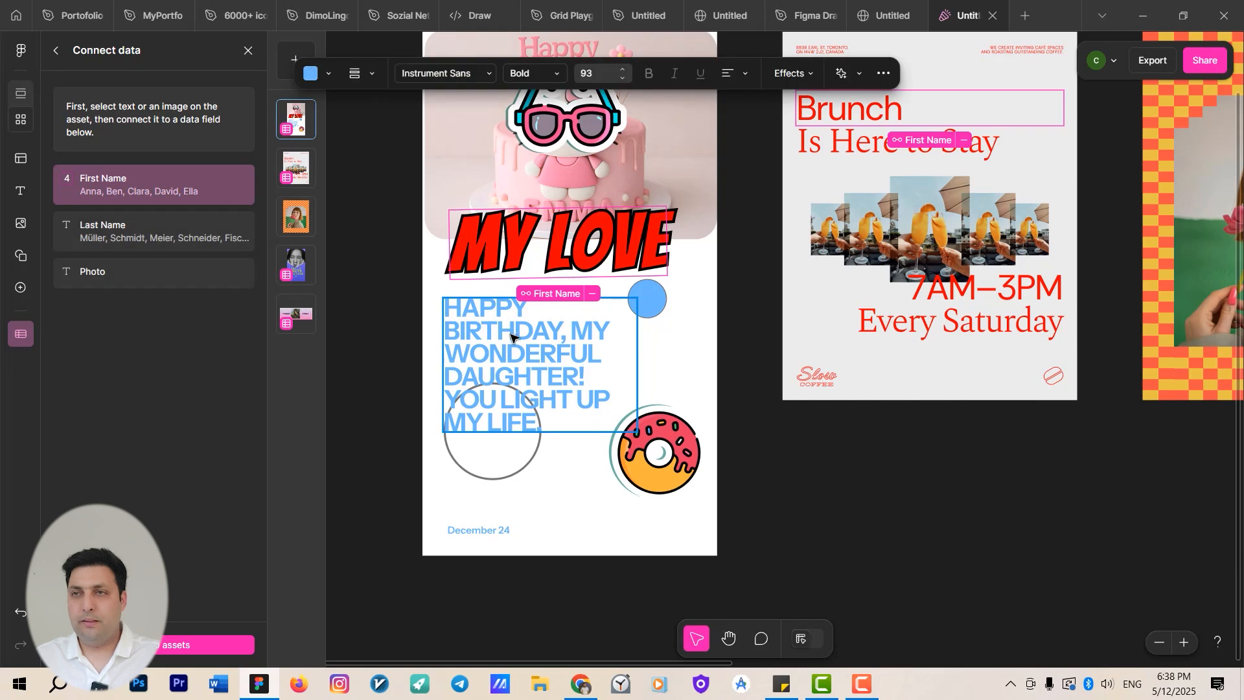
double_click(567, 338)
drag(566, 337, 642, 367)
click(640, 364)
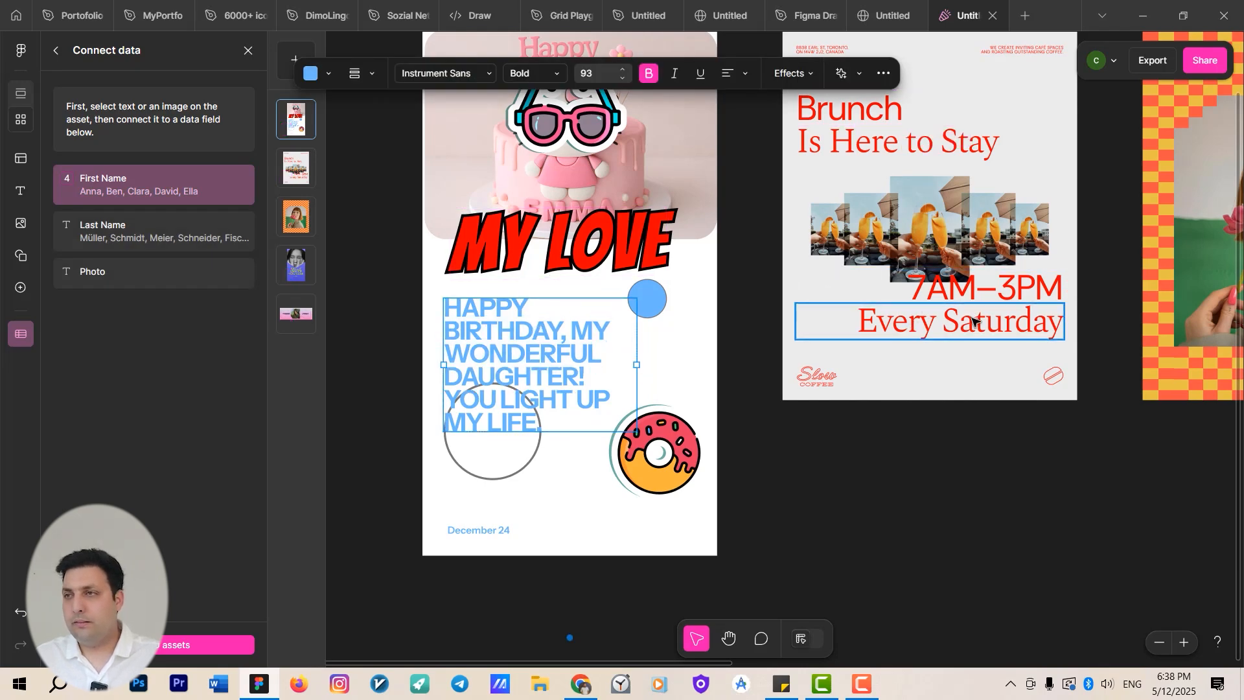
shift+click(997, 292)
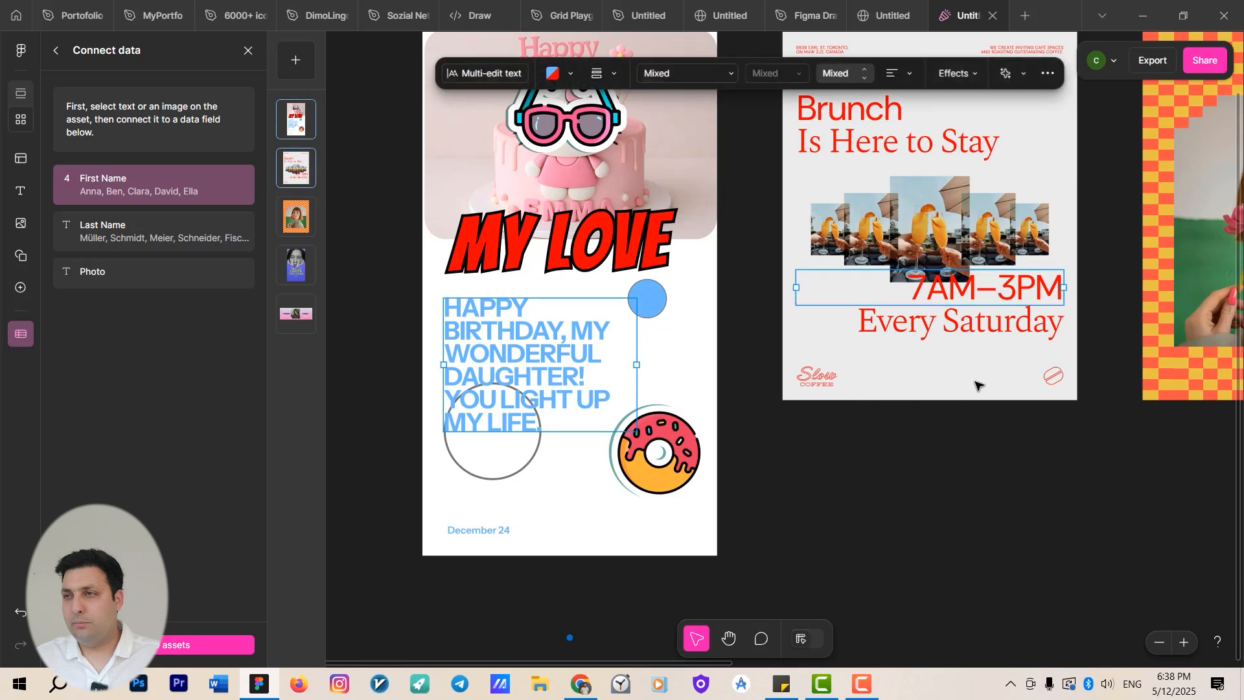
drag(957, 441, 868, 453)
click(892, 394)
click(878, 350)
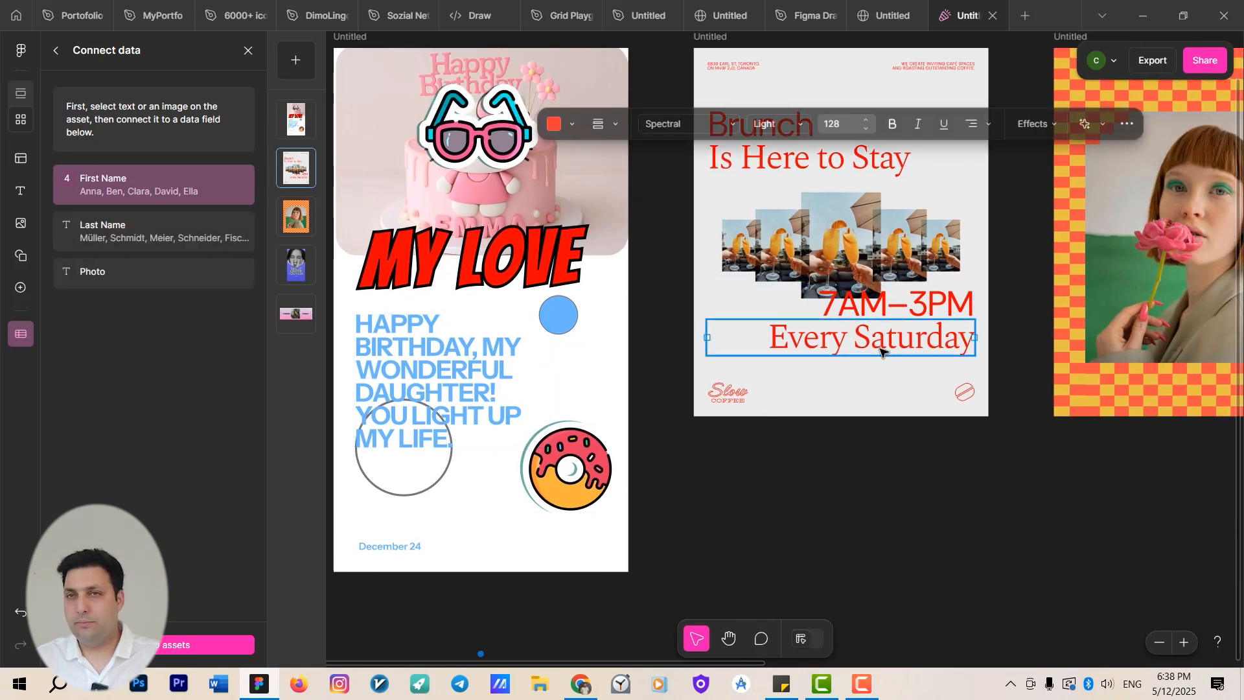
Browse the templates to review the birthday message and the TAKWE CARE OF YOURSELF headline texts.
shift+click(444, 364)
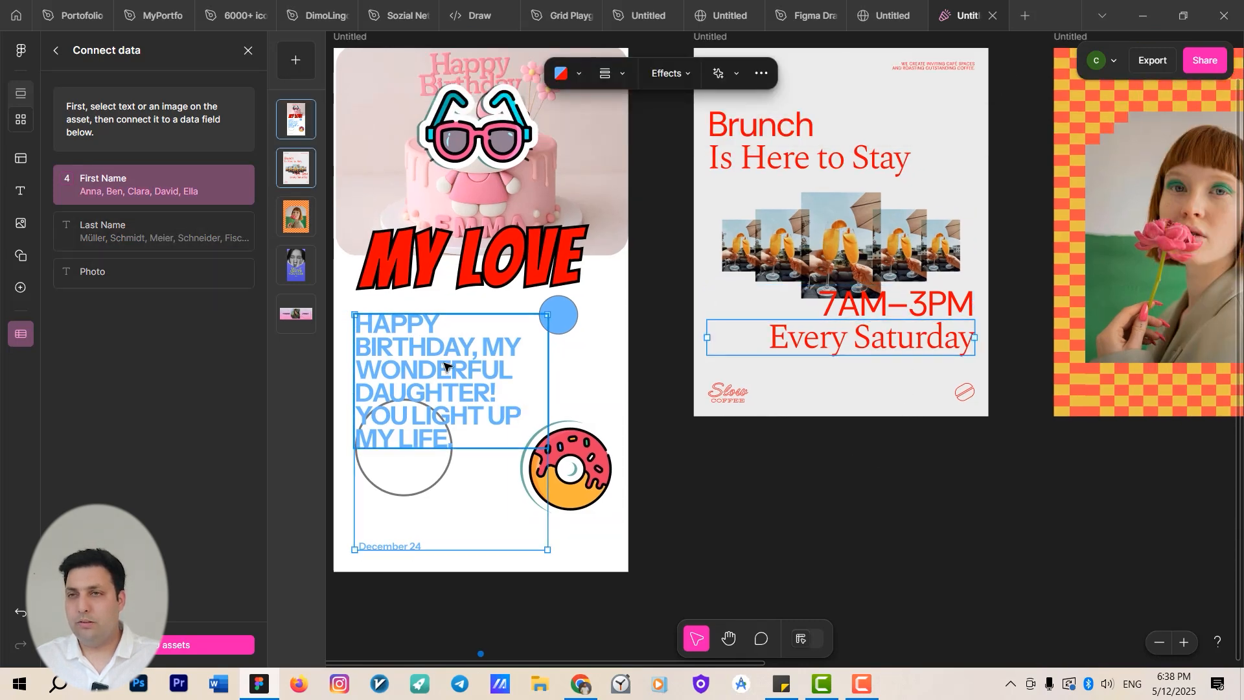
drag(956, 428, 620, 460)
scroll(620, 459, down, 3)
drag(818, 449, 627, 449)
scroll(641, 449, up, 3)
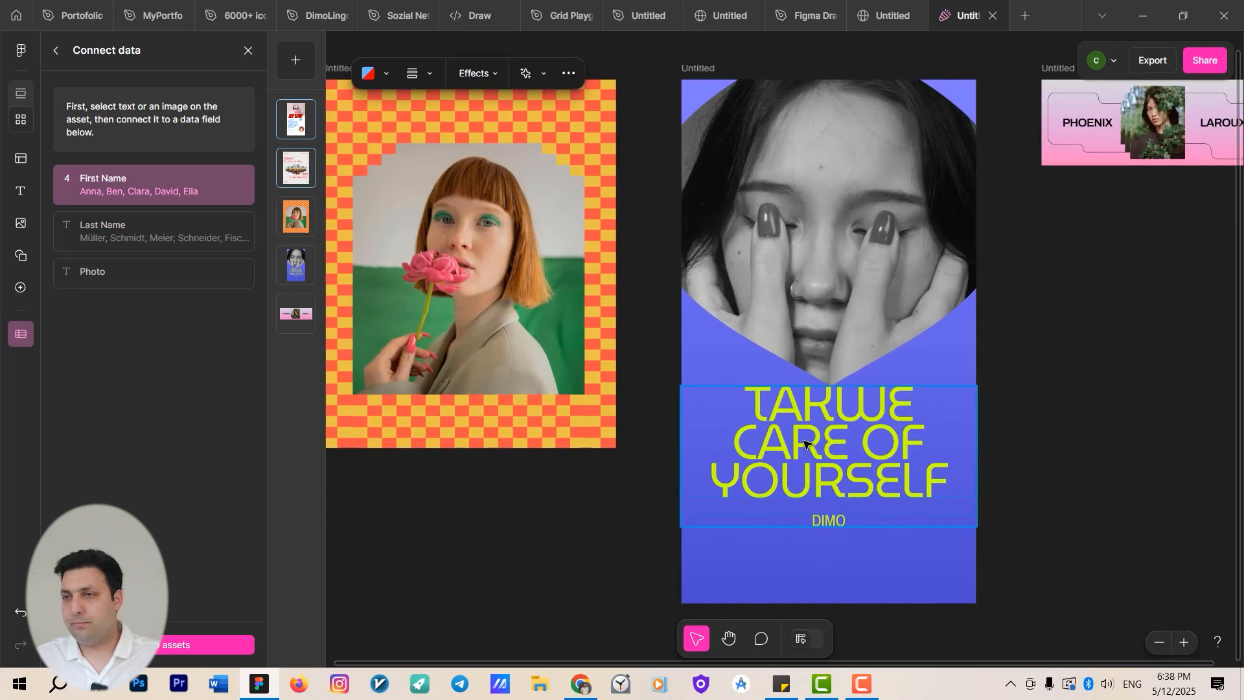
shift+click(808, 445)
drag(666, 506, 418, 605)
scroll(898, 223, up, 3)
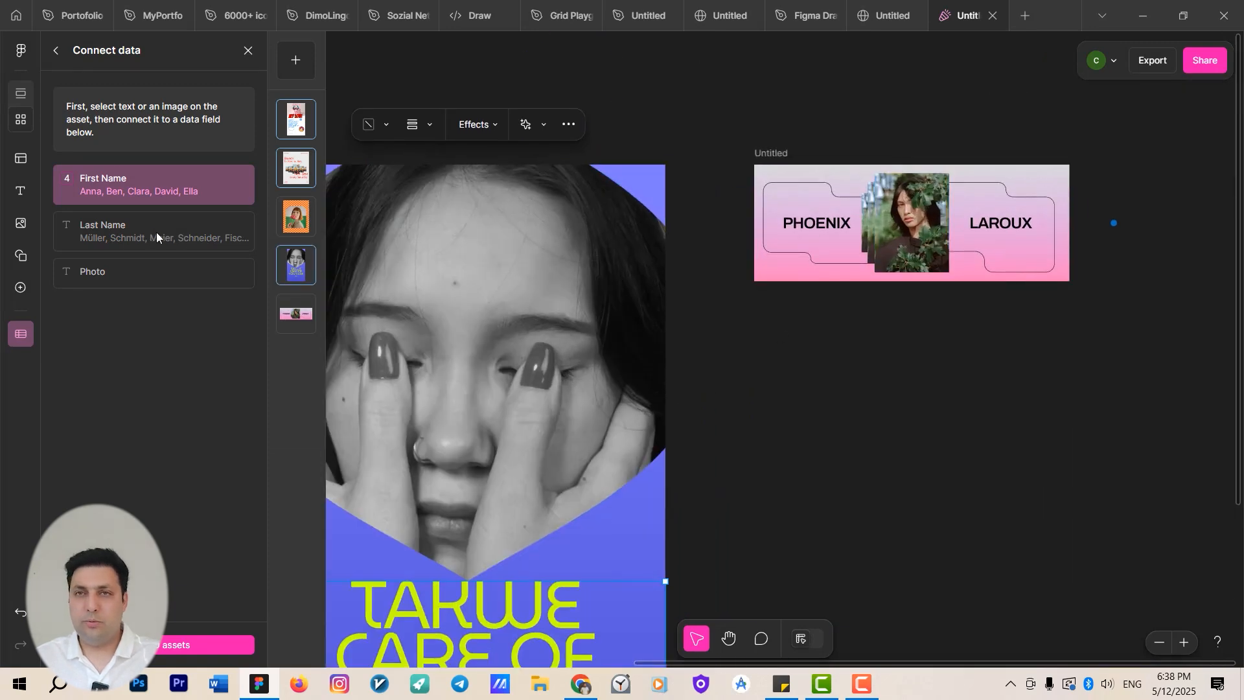
click(857, 473)
drag(881, 426, 980, 239)
scroll(979, 244, down, 3)
click(798, 363)
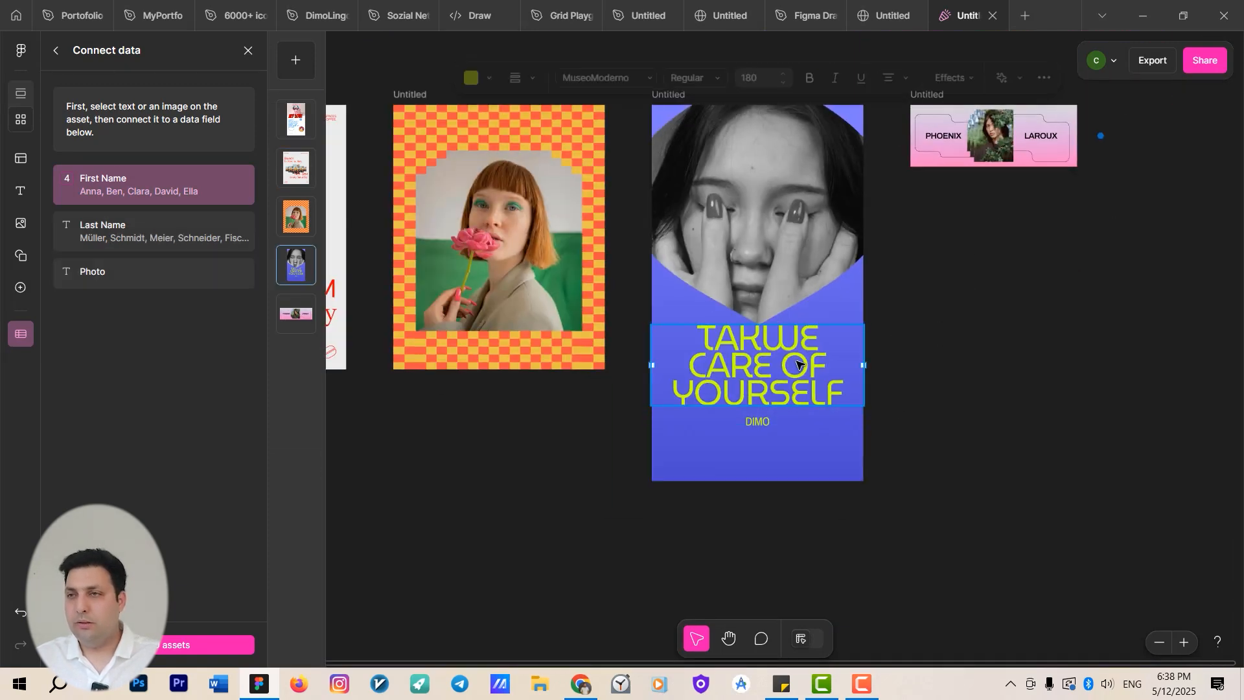
drag(937, 386, 1080, 398)
scroll(1040, 367, down, 3)
scroll(654, 335, up, 2)
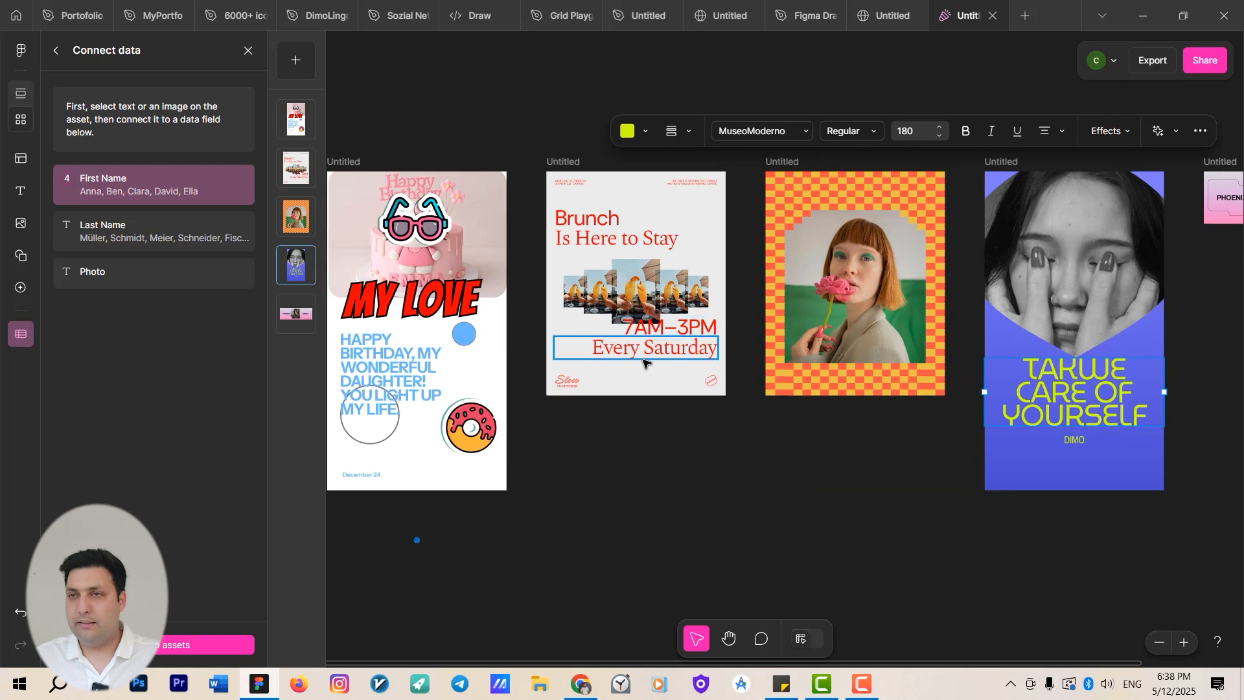
Select the birthday message and the TAKWE CARE OF YOURSELF headline together and connect them to the Last Name data field.
shift+click(586, 218)
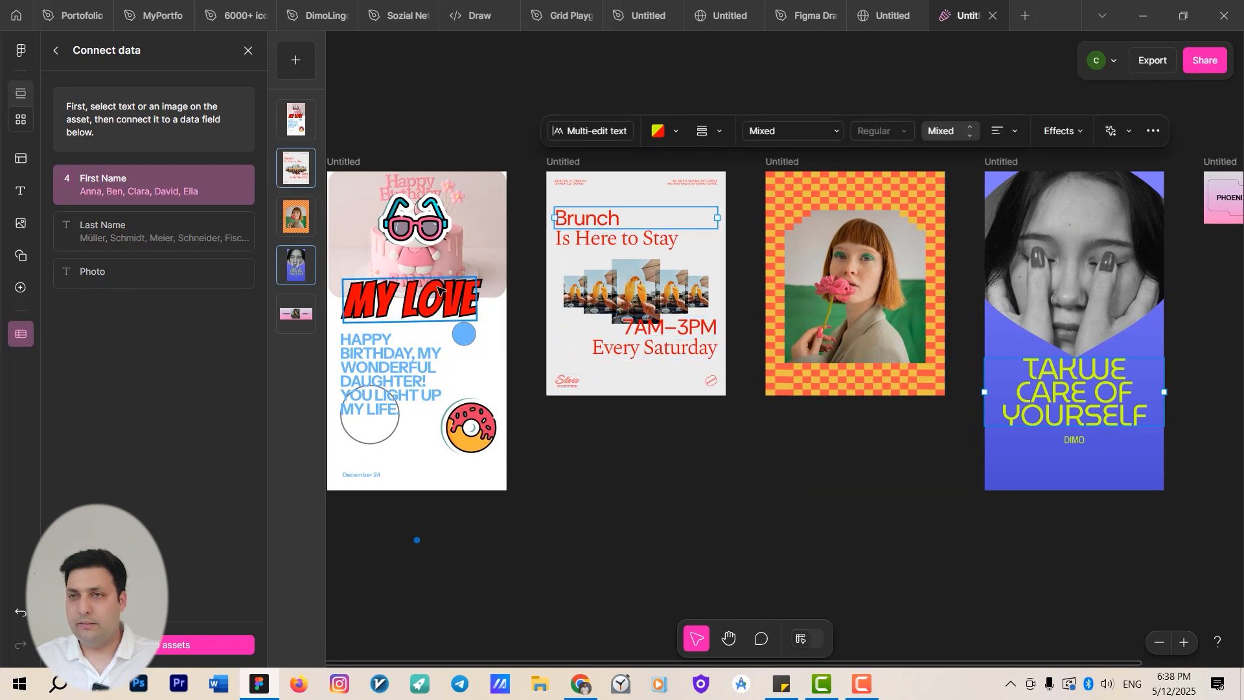
shift+click(382, 375)
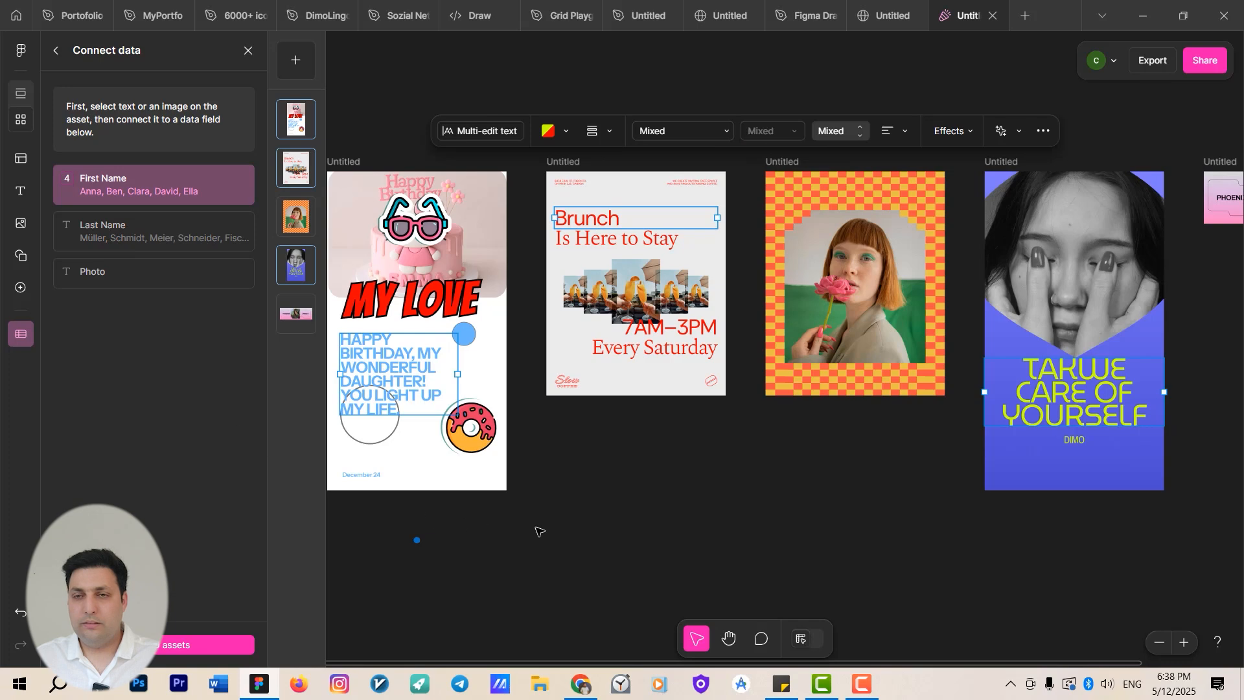
click(461, 380)
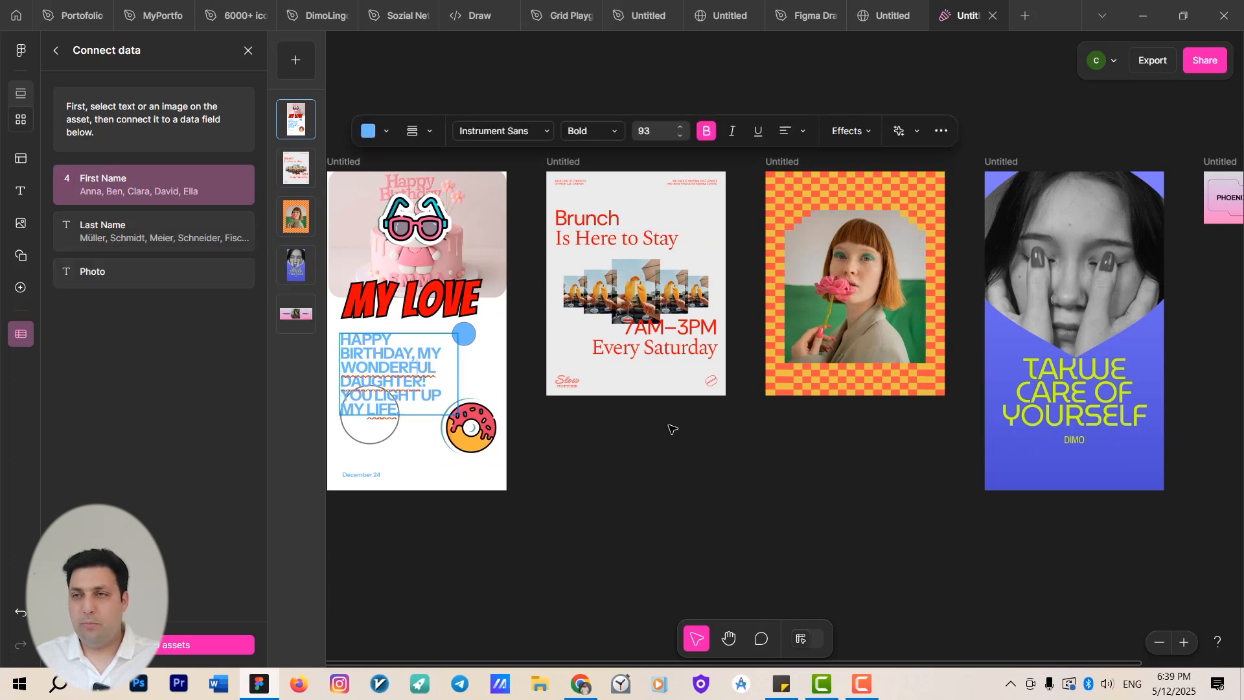
click(1088, 427)
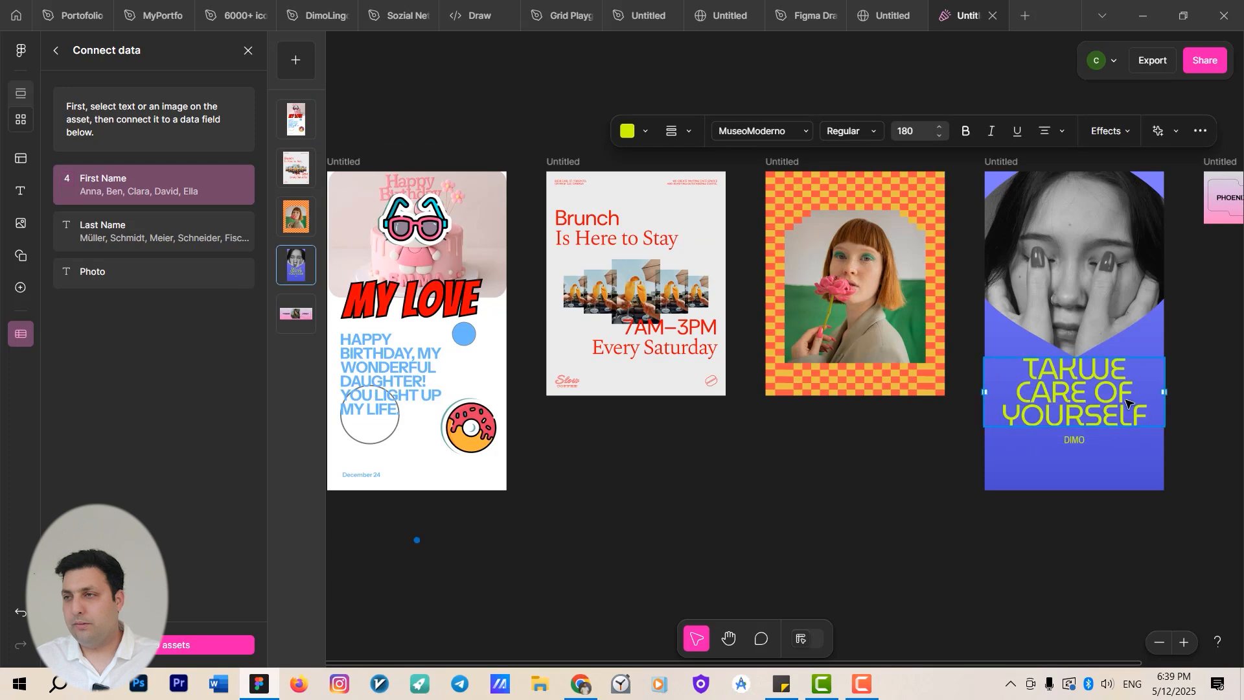
shift+click(405, 385)
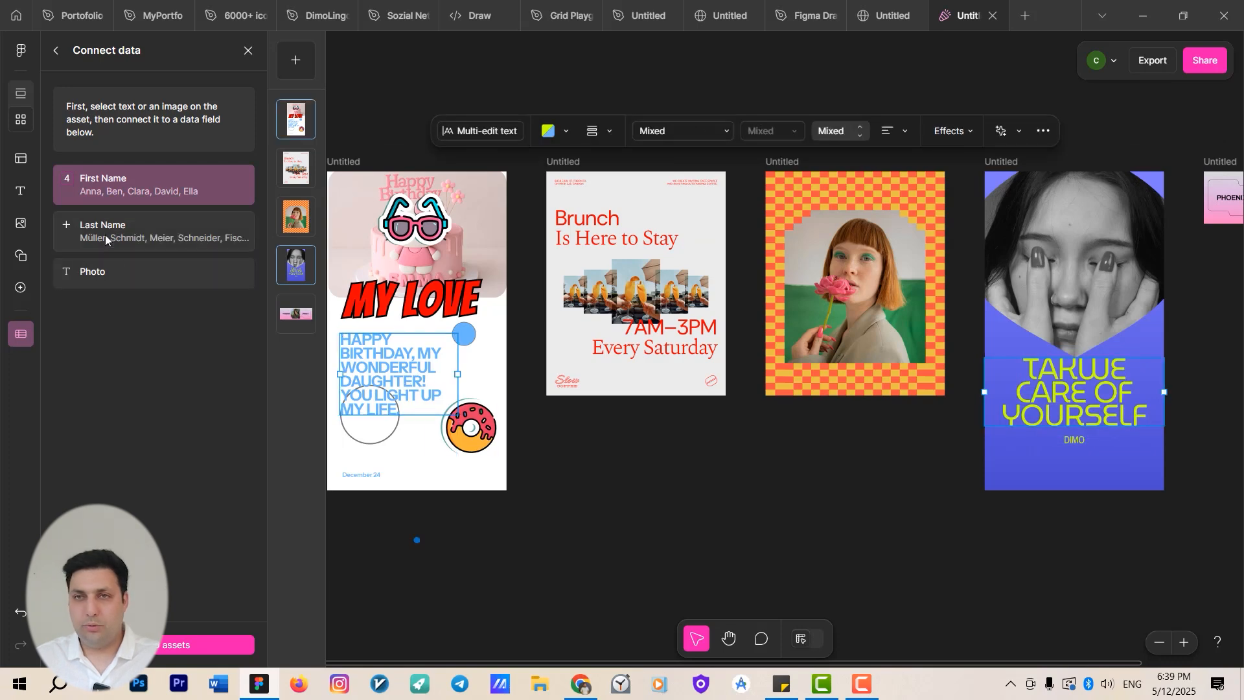
click(71, 225)
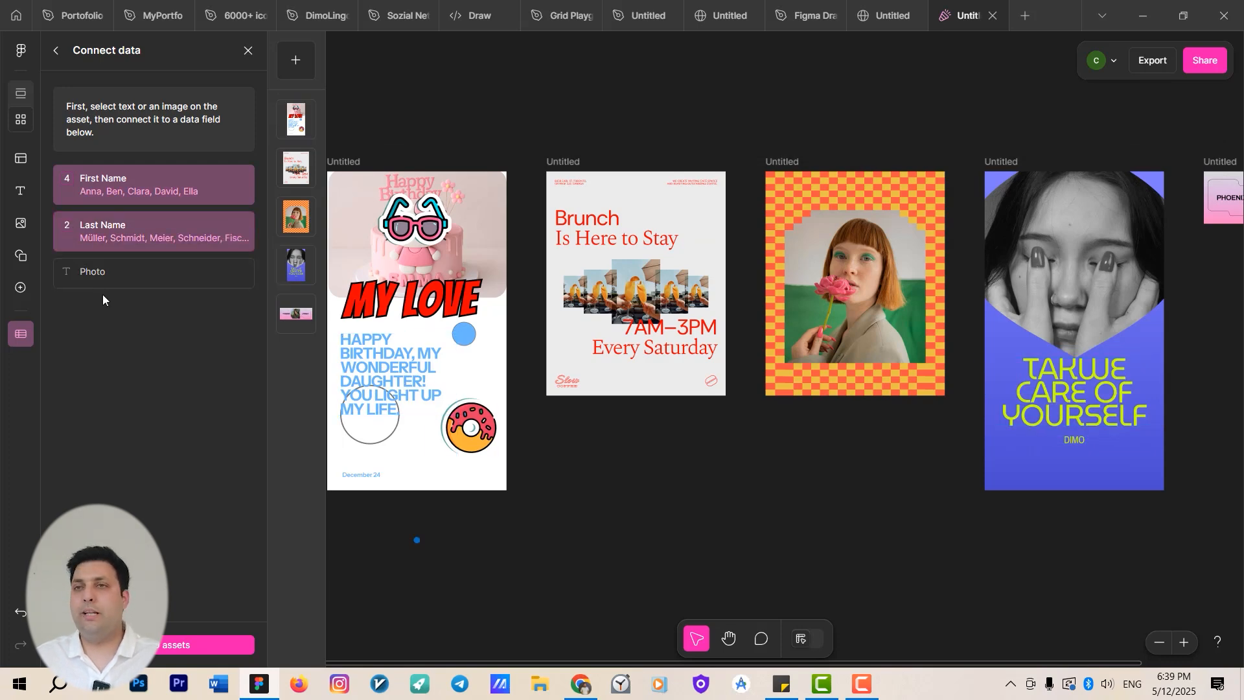
Bulk-create the assets from the connected spreadsheet data.
click(224, 644)
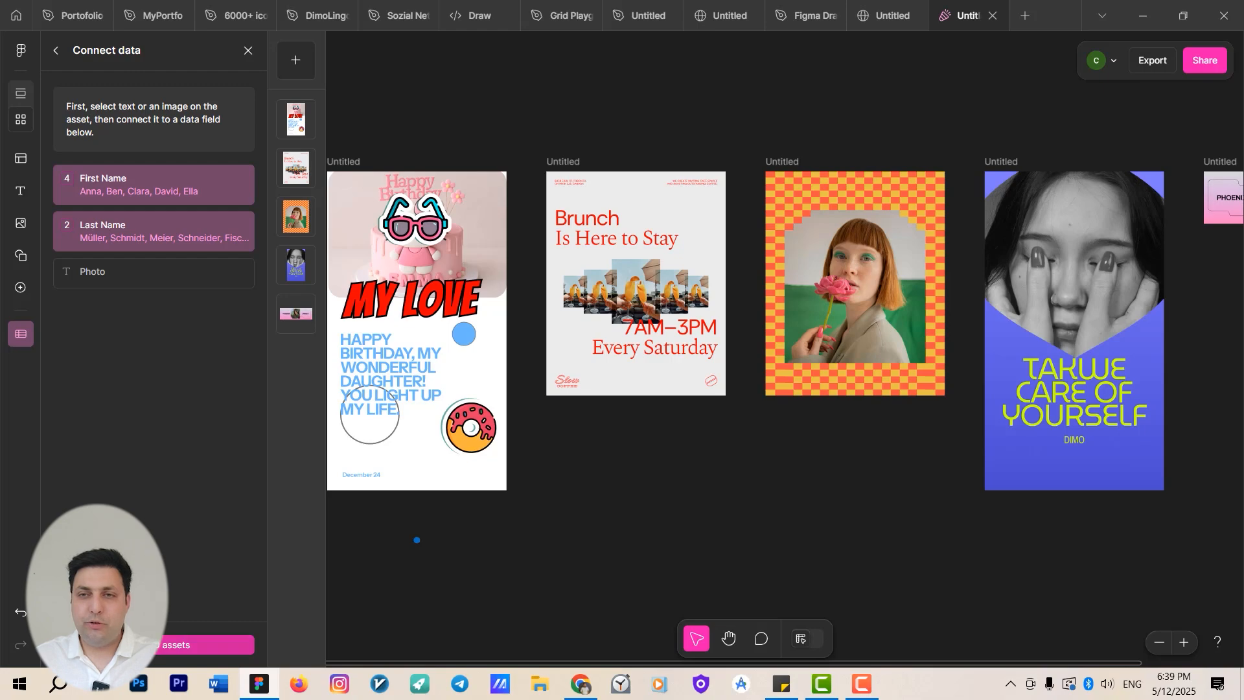
scroll(569, 472, down, 5)
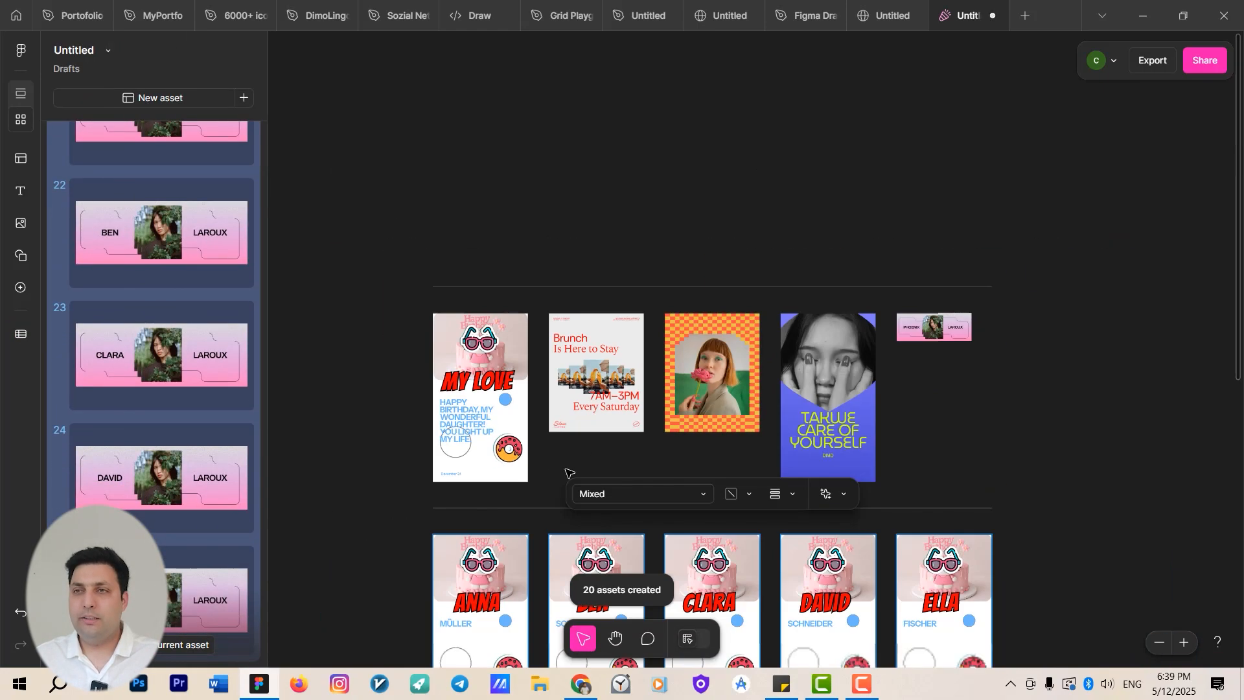
Review the generated rows of assets for each template, checking the names filled into each one.
drag(752, 408, 778, 123)
scroll(519, 264, up, 7)
drag(865, 315, 479, 401)
scroll(609, 353, down, 3)
drag(956, 360, 606, 428)
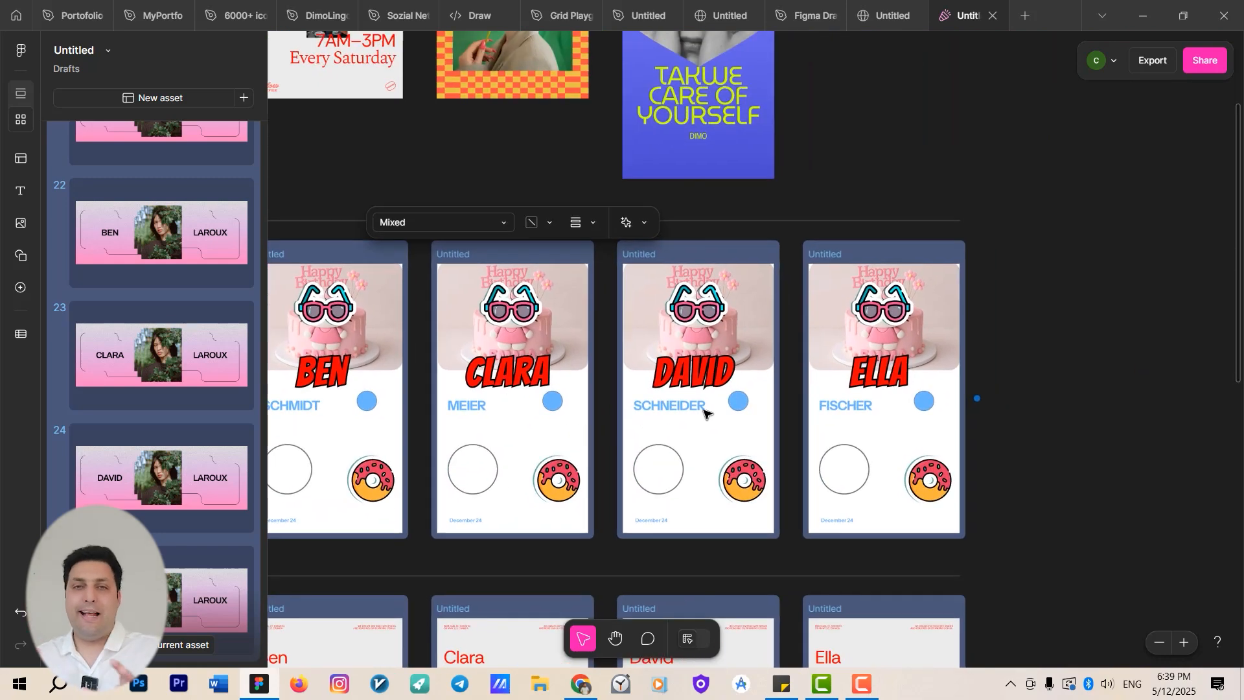
scroll(706, 411, down, 3)
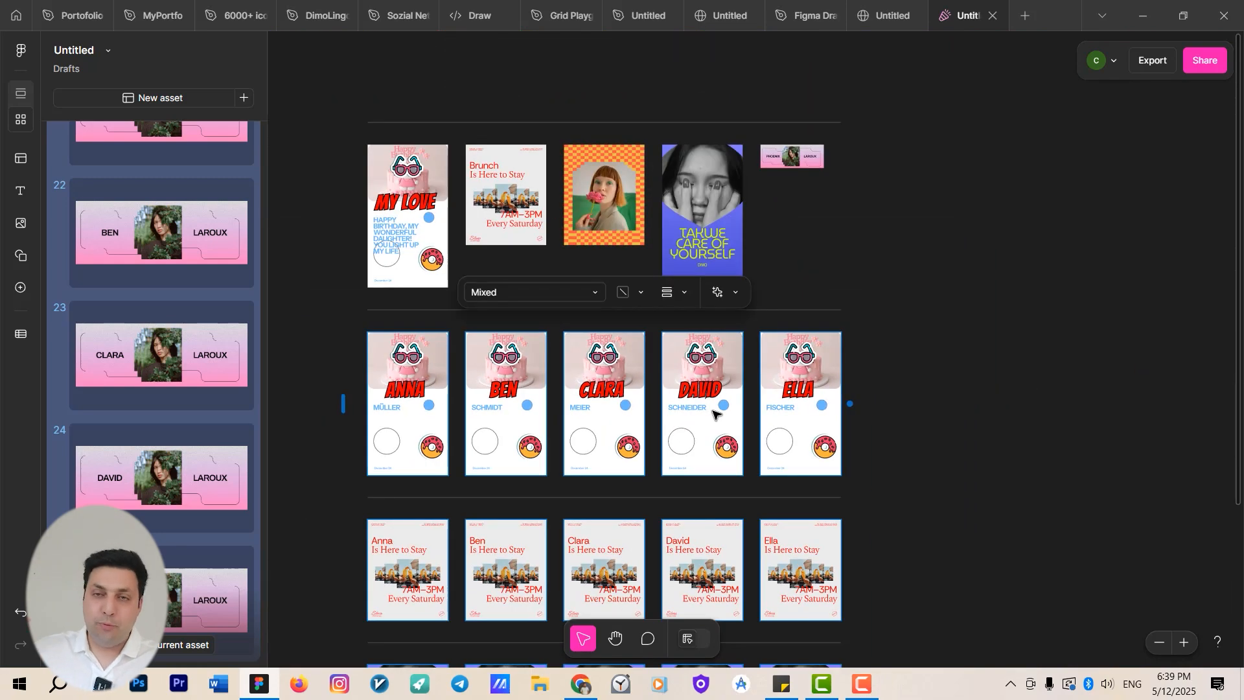
scroll(741, 415, down, 4)
drag(609, 350, 847, 474)
scroll(700, 409, up, 3)
drag(517, 402, 645, 421)
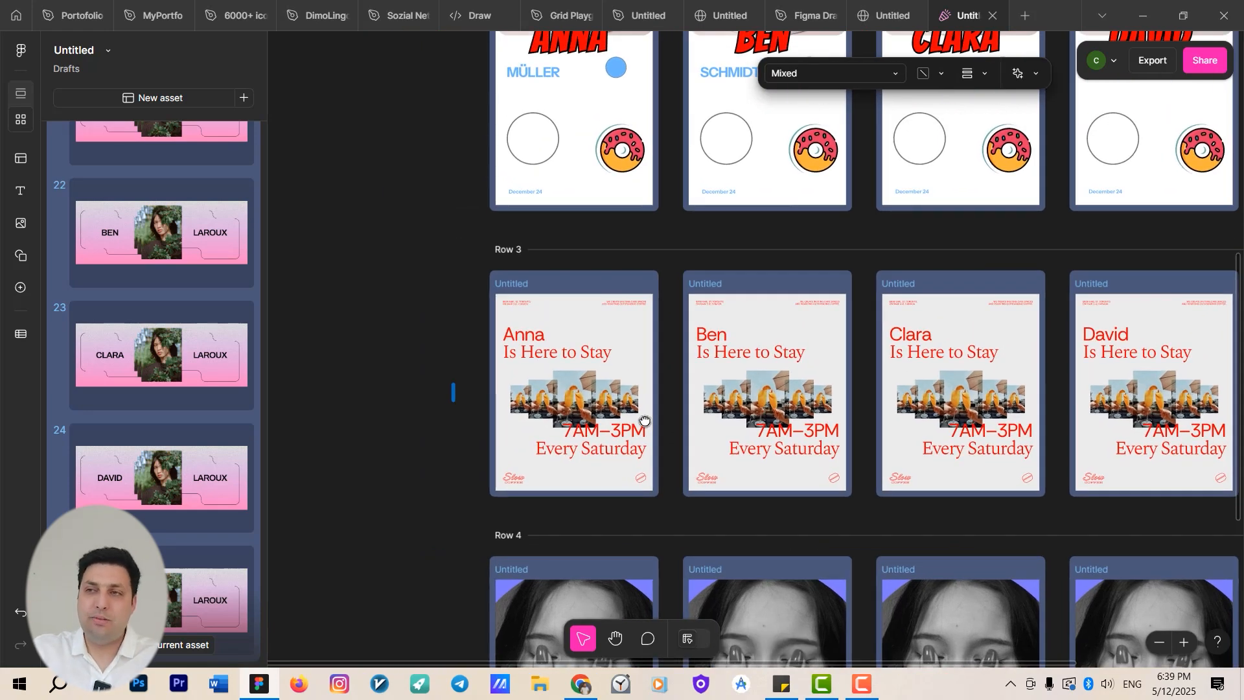
scroll(625, 411, right, 8)
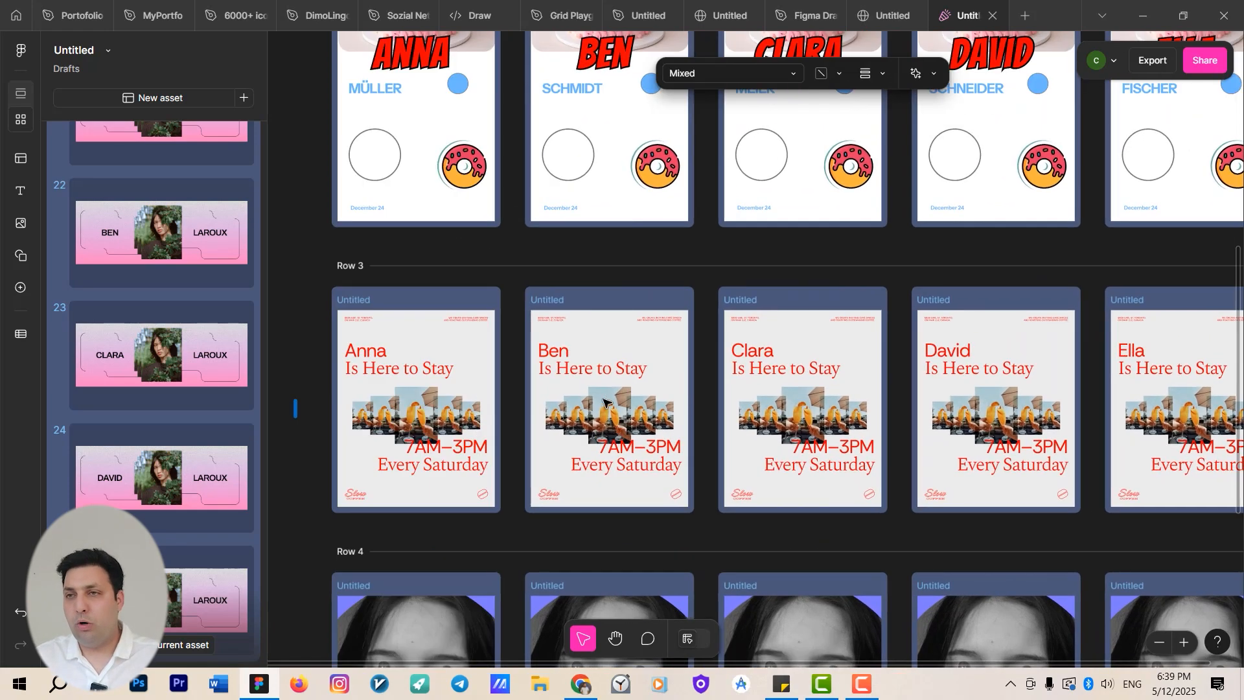
scroll(753, 437, down, 5)
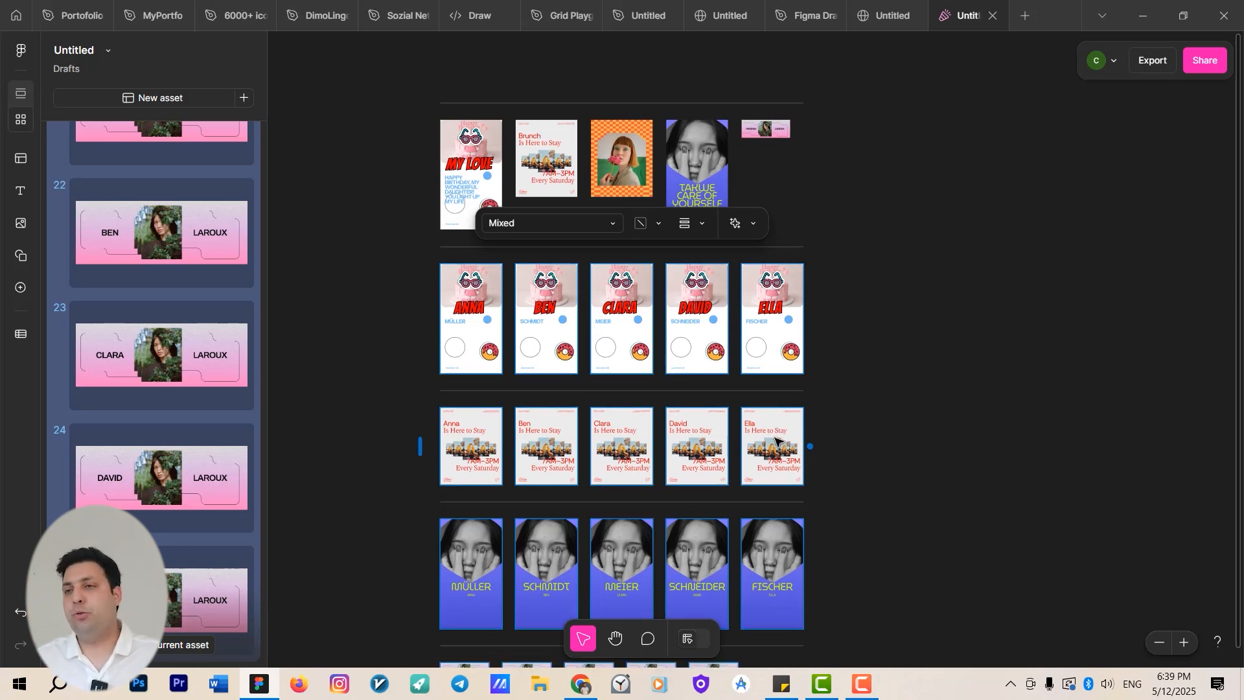
scroll(816, 408, down, 5)
scroll(628, 346, up, 1)
scroll(628, 346, up, 3)
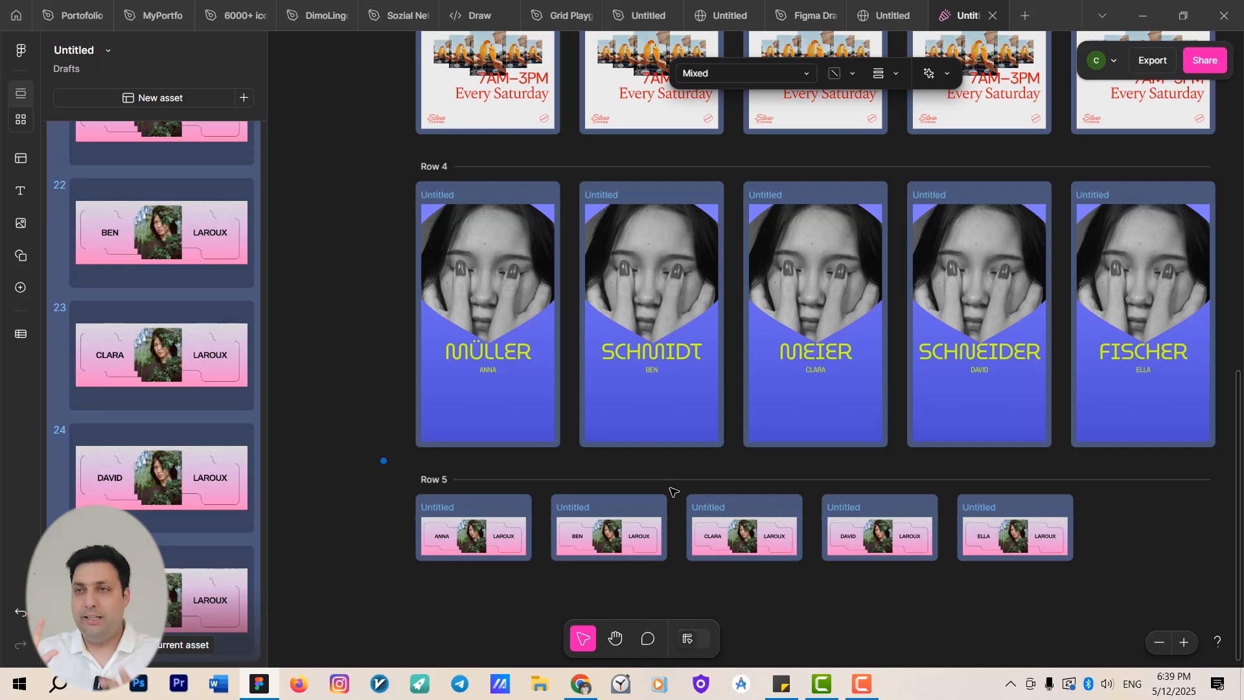
click(491, 350)
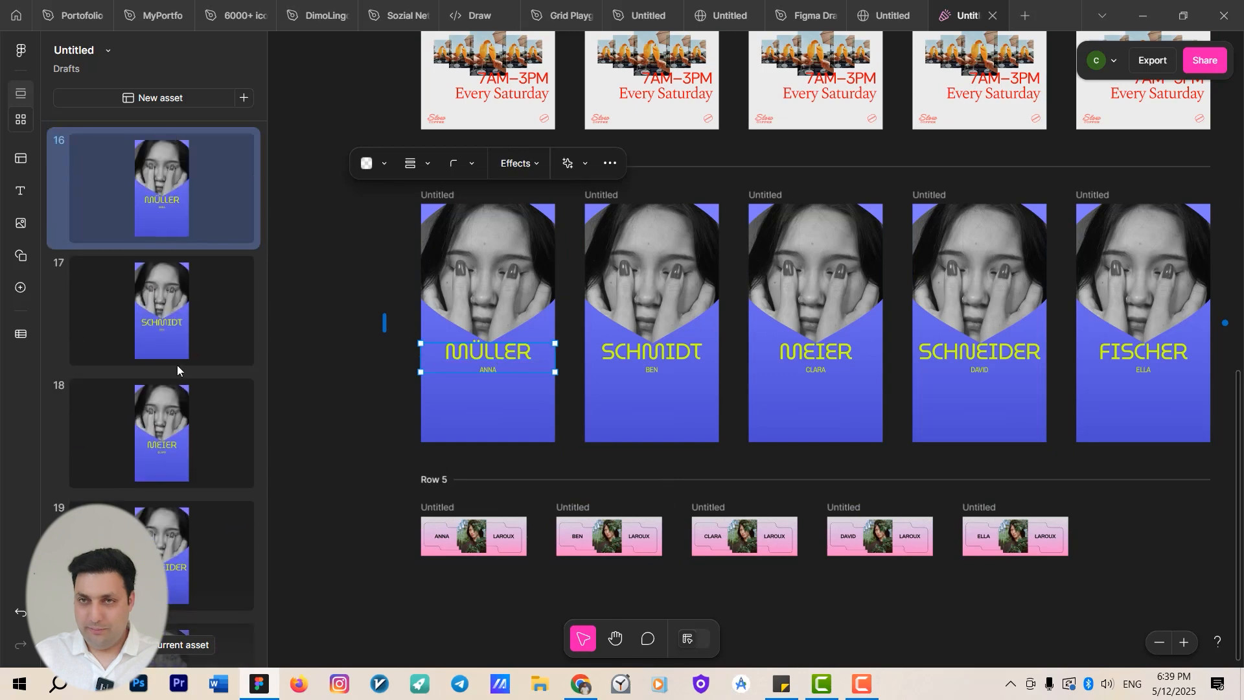
click(367, 394)
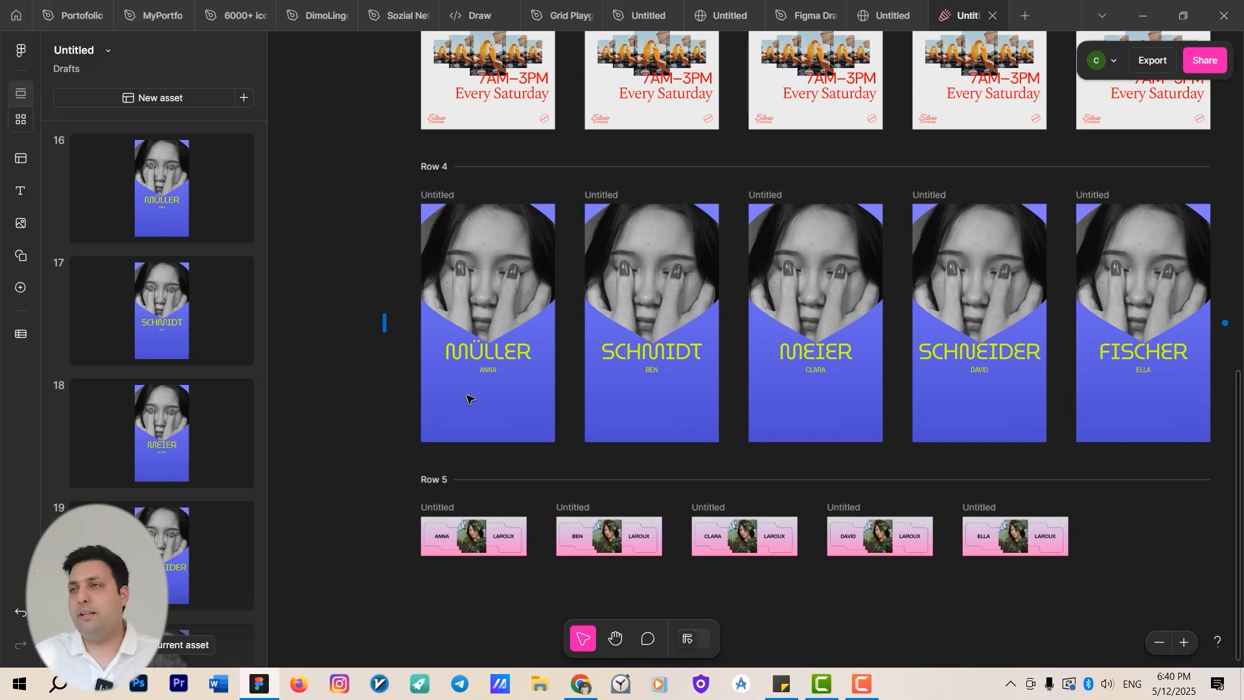
drag(333, 222, 384, 393)
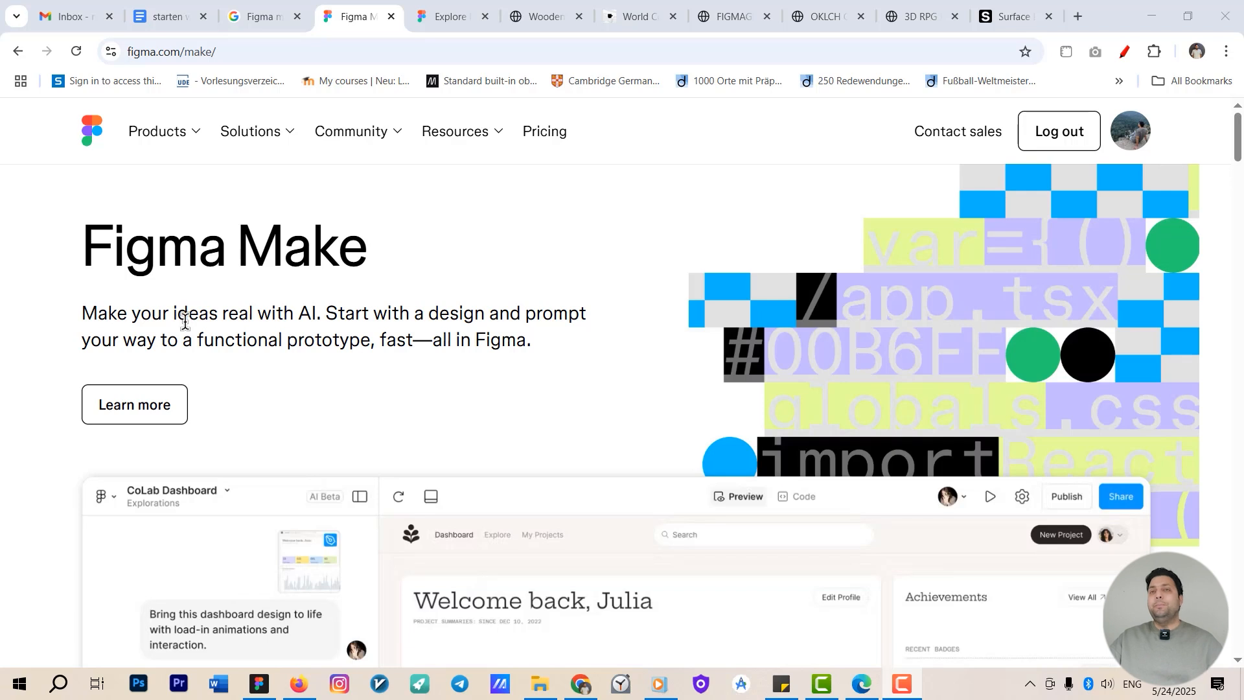
Read the Figma Make product page and the Explore Figma Make help article in the browser.
scroll(185, 320, down, 1)
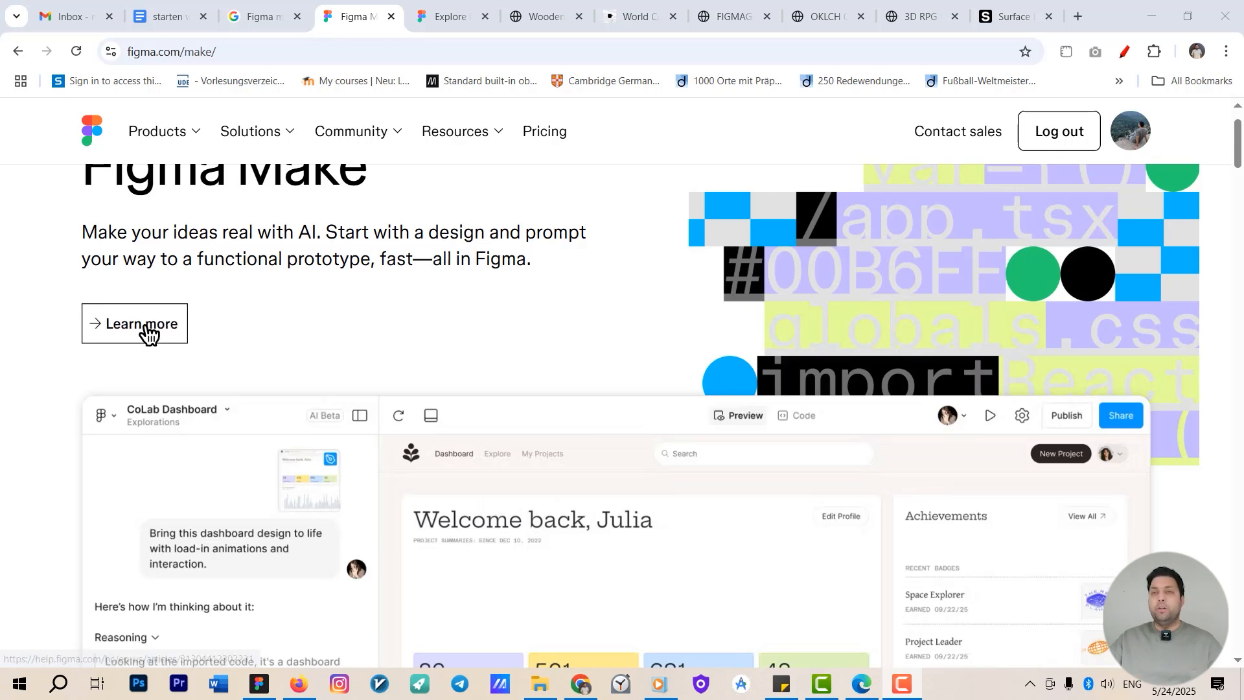
click(445, 6)
scroll(337, 292, up, 9)
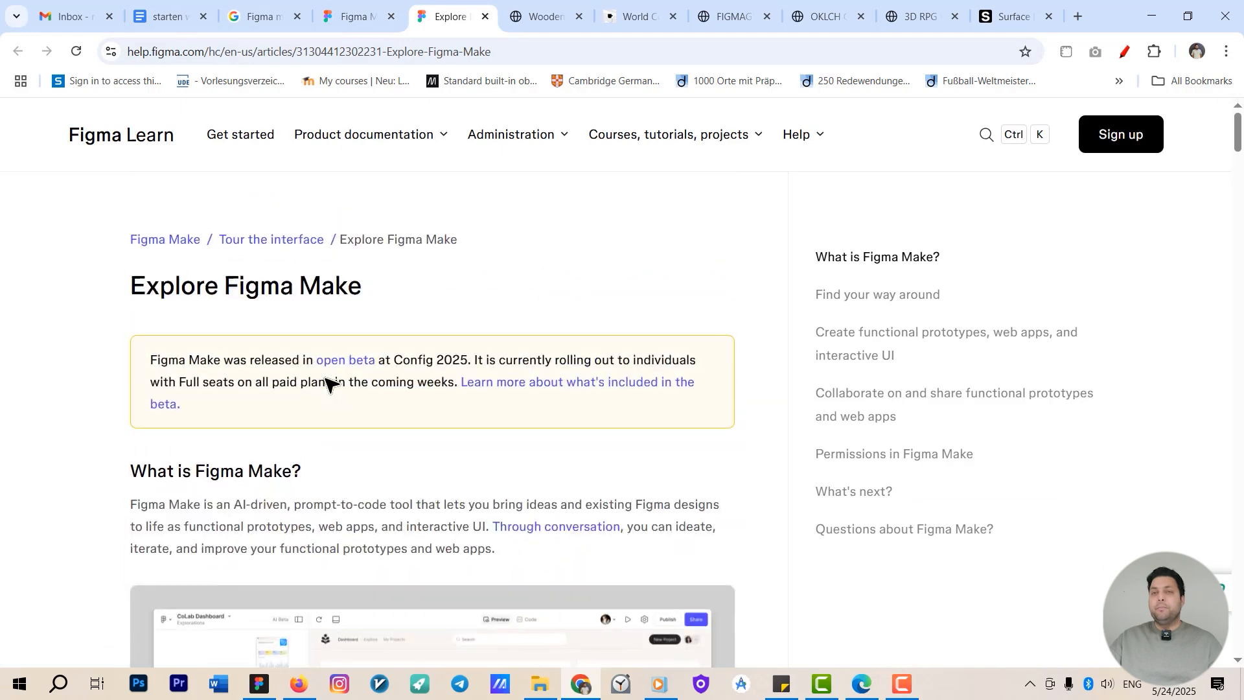
scroll(305, 392, down, 2)
scroll(258, 381, down, 1)
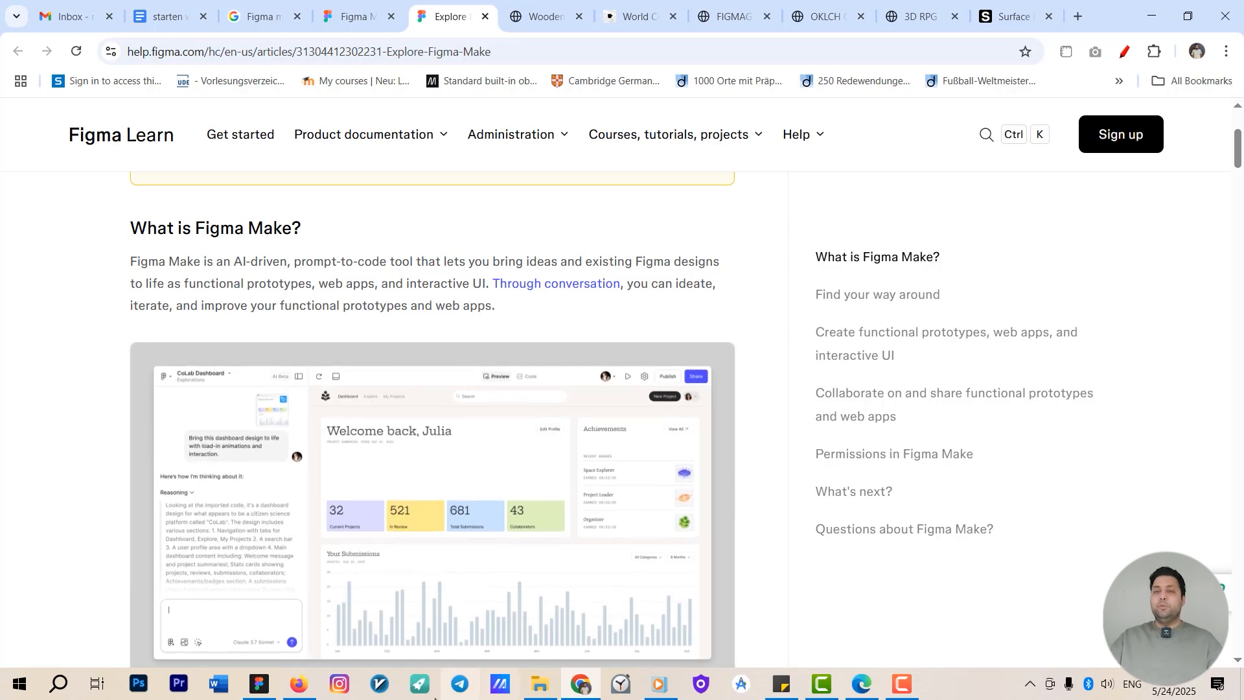
Switch to the Figma desktop app and start a new Figma Make file.
click(260, 685)
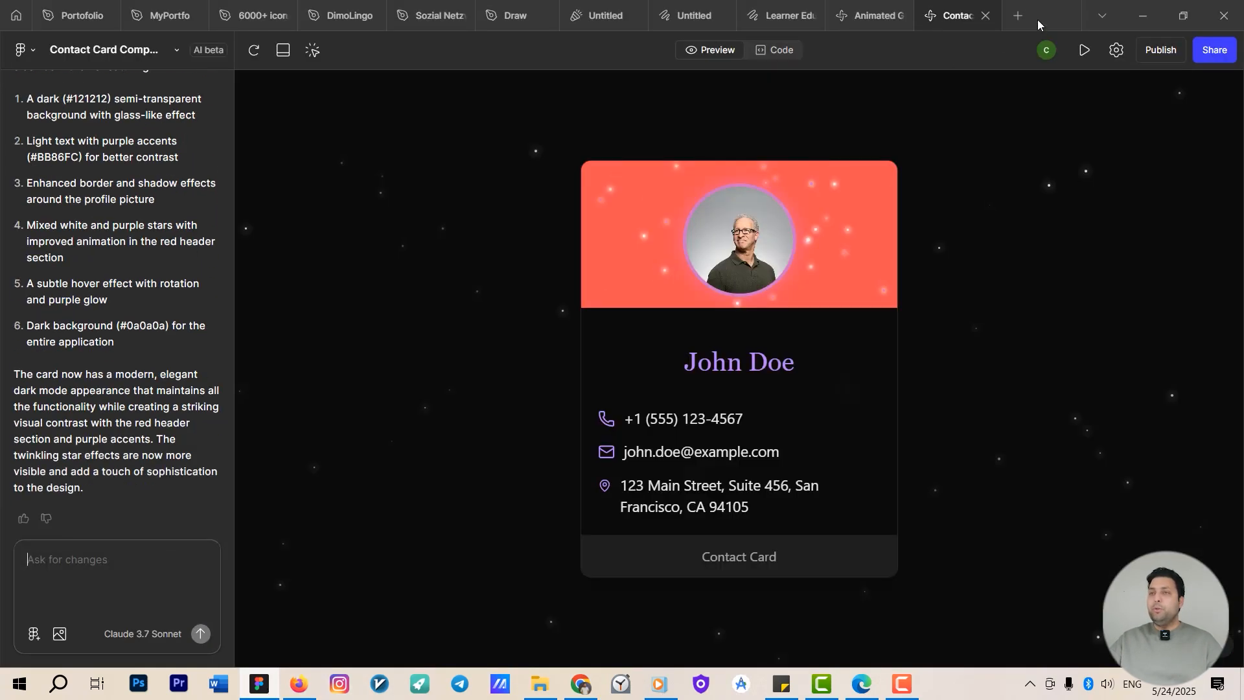
click(1022, 11)
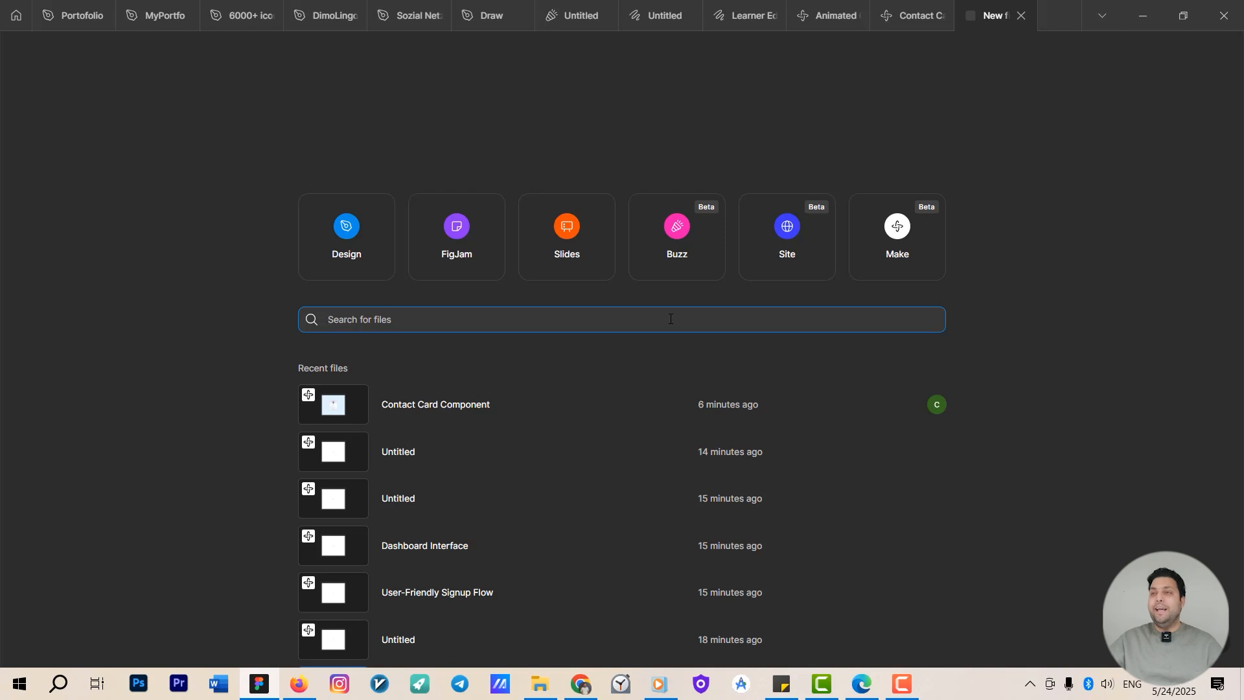
click(896, 249)
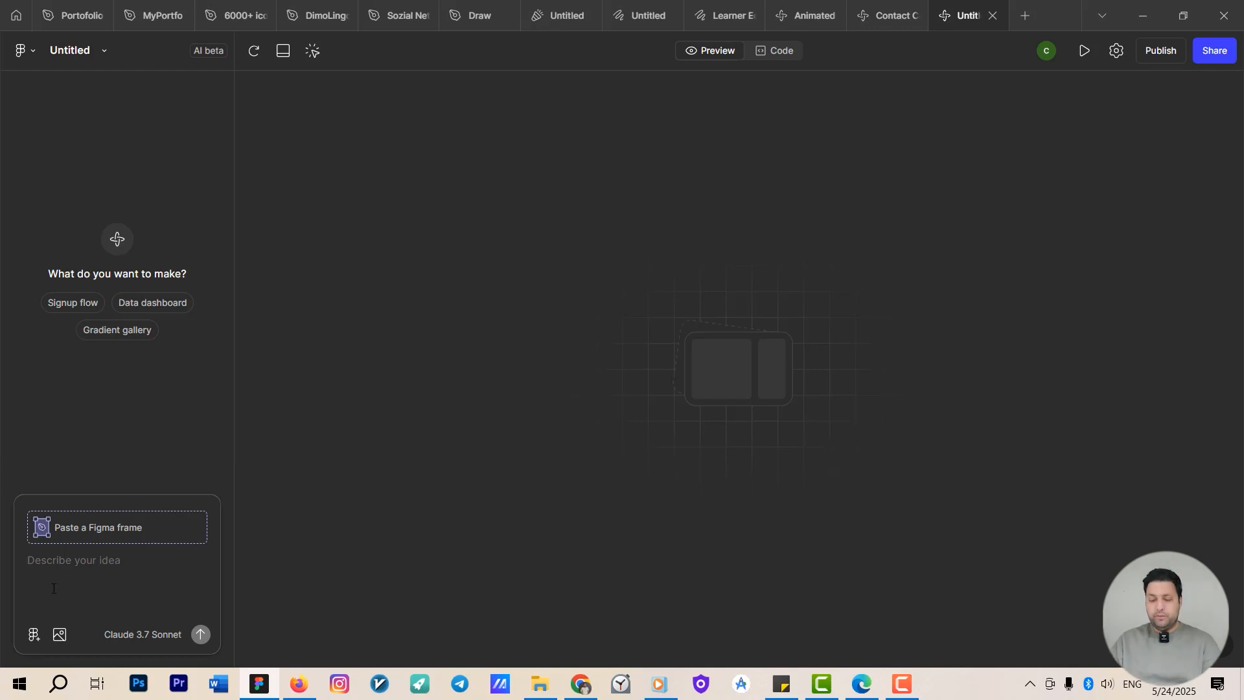
Prompt Figma Make with "create a card with a picture and phine number and email address".
text(crea)
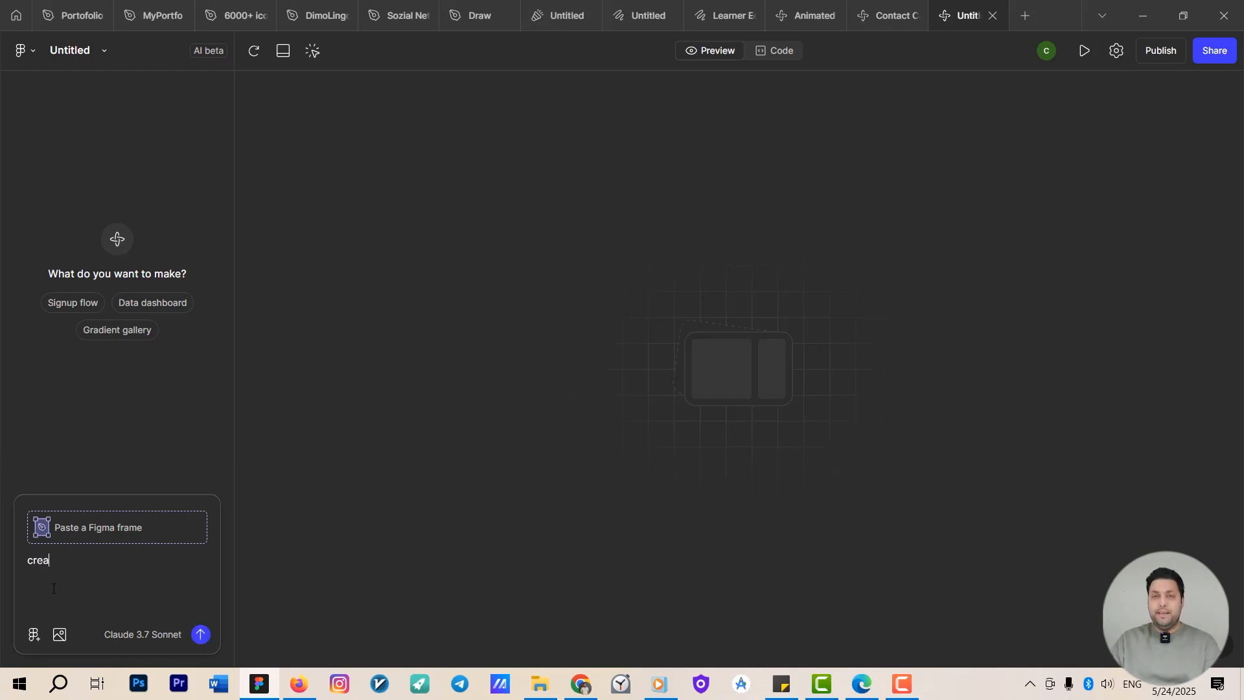
text(te a card )
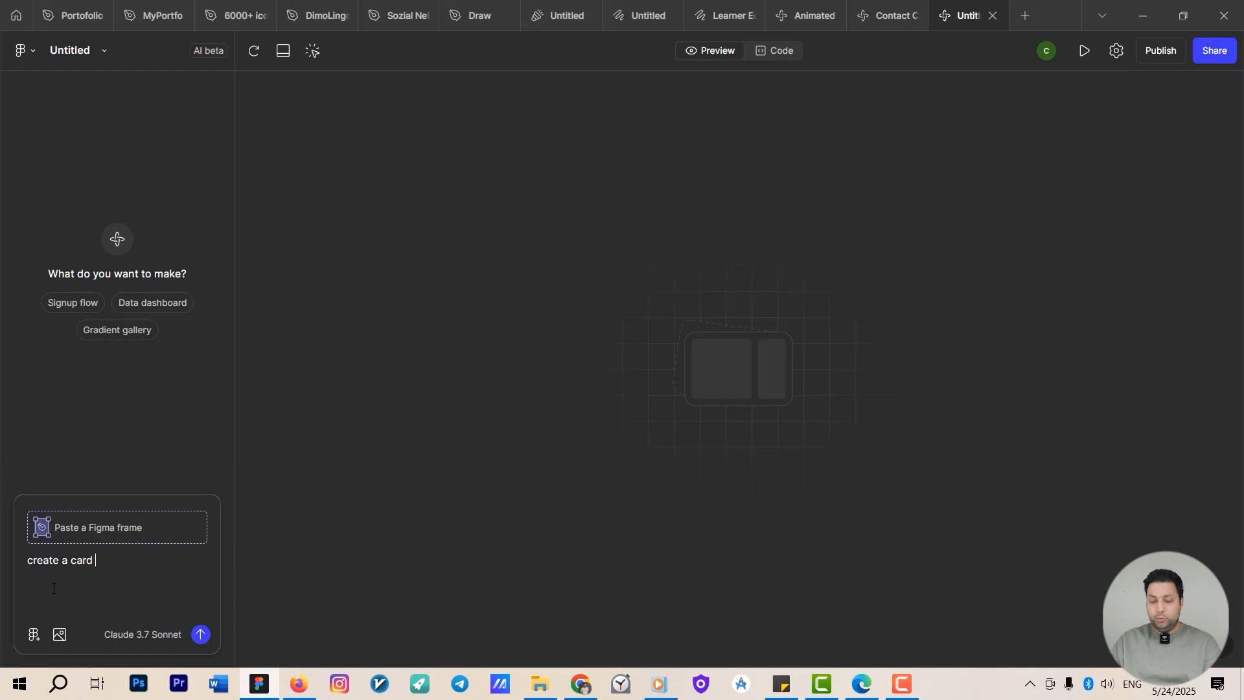
text(with a)
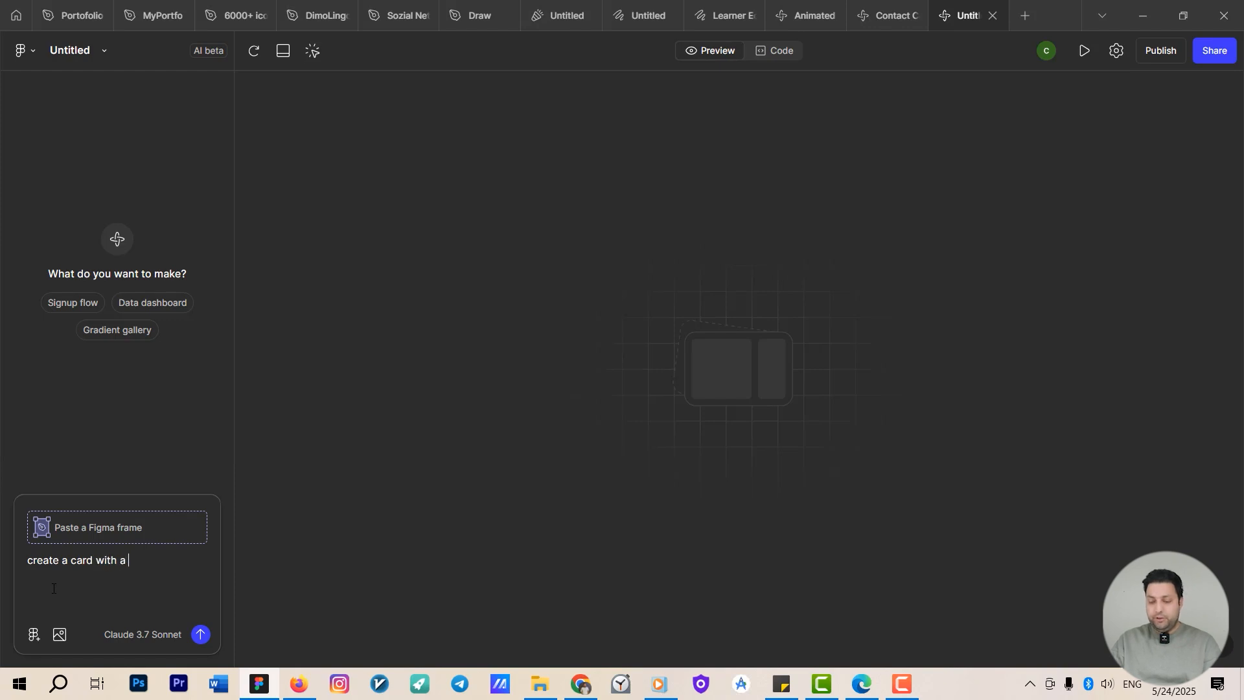
text( picture and phine num)
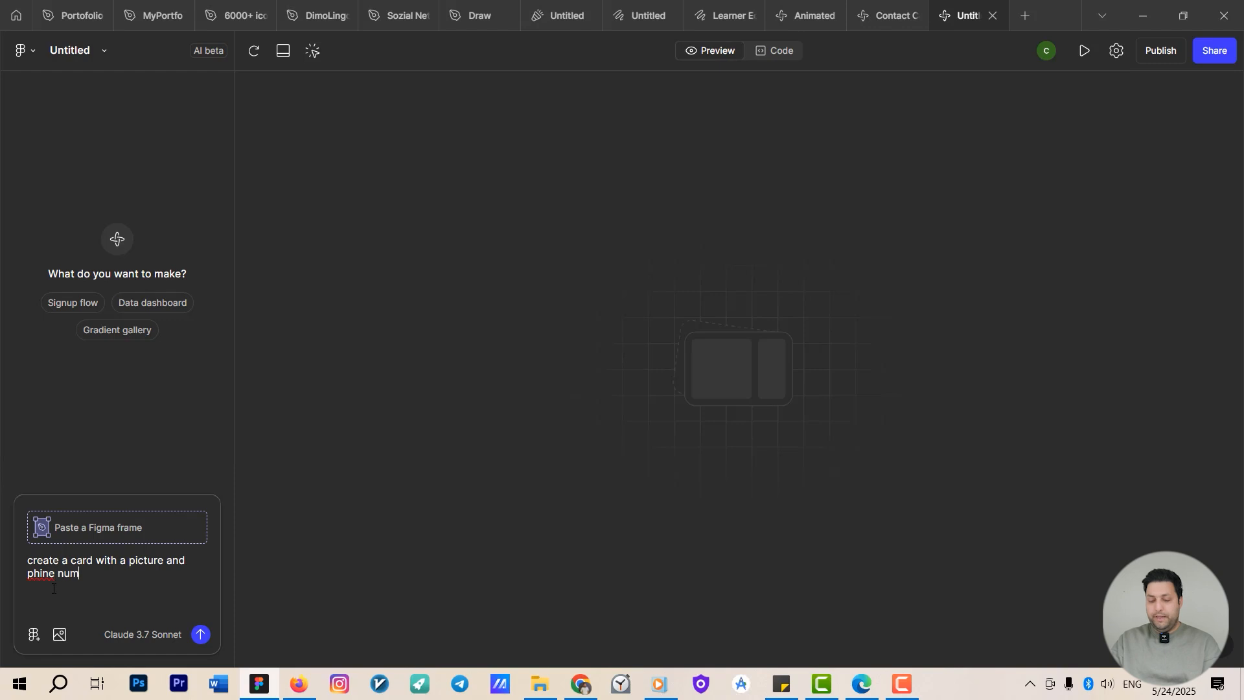
text(ber and em)
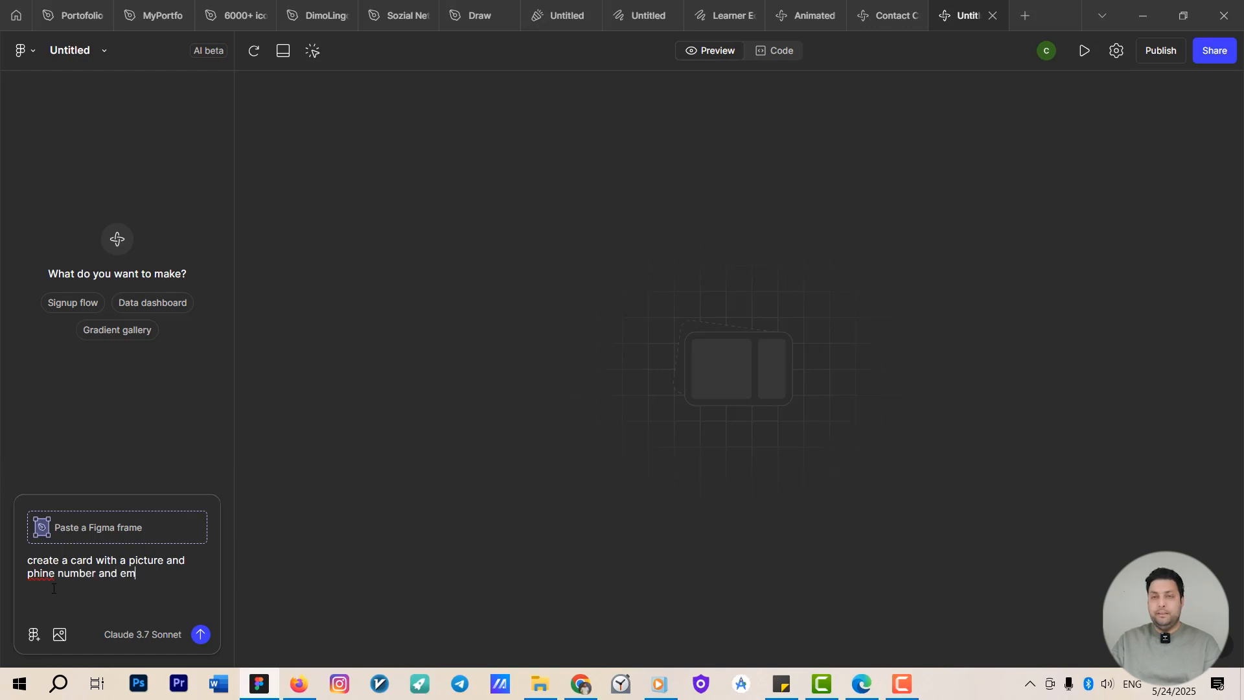
text(au)
text(l adres)
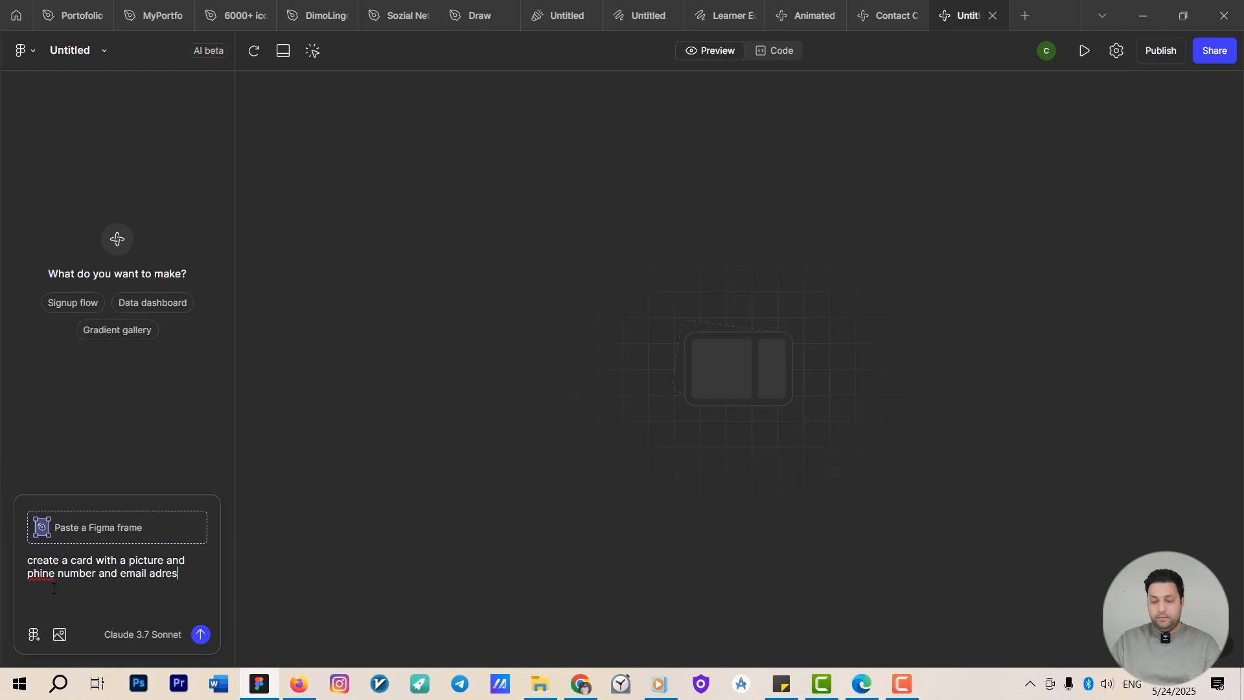
key(BackSpace)
key(BackSpace)
text(dress)
key(Return)
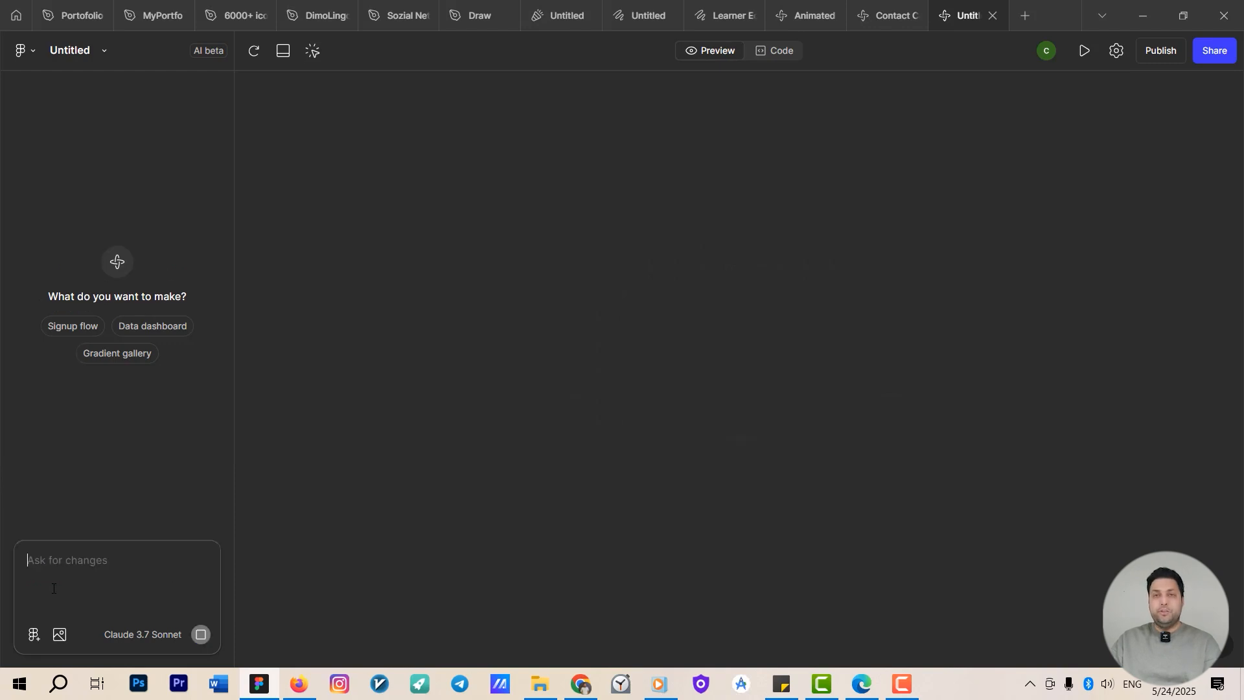
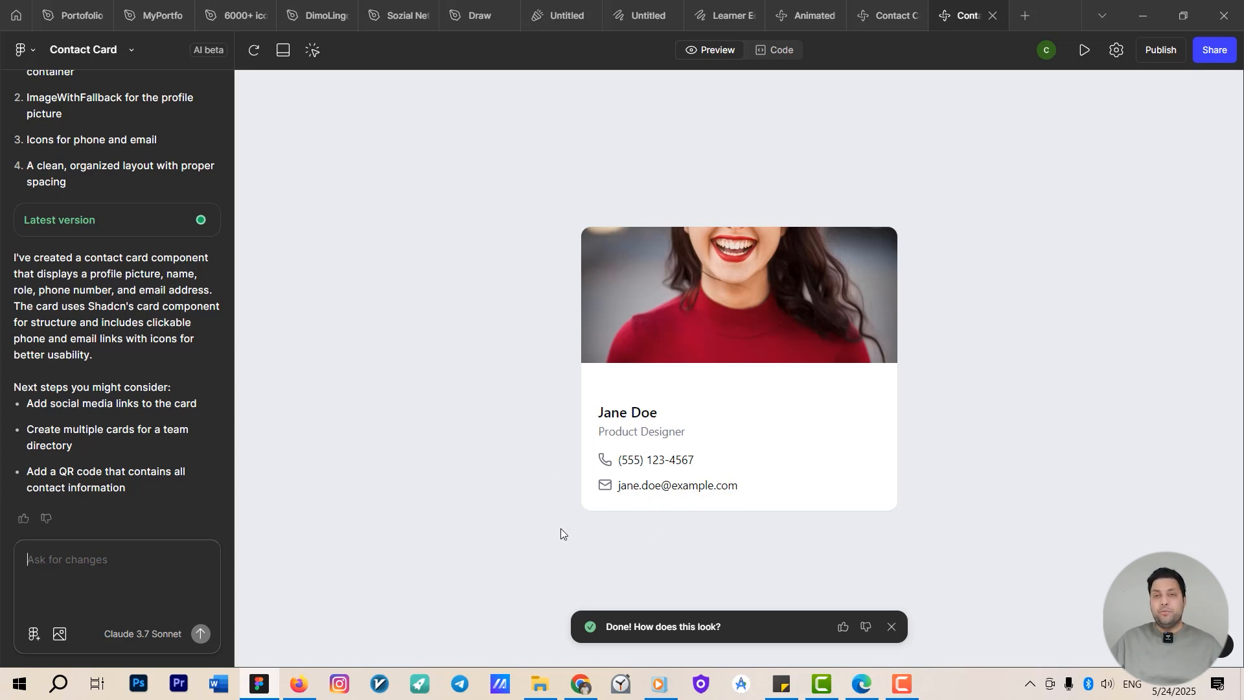
Prompt Figma Make with "add an adress please" to add an address to the contact card.
text(add)
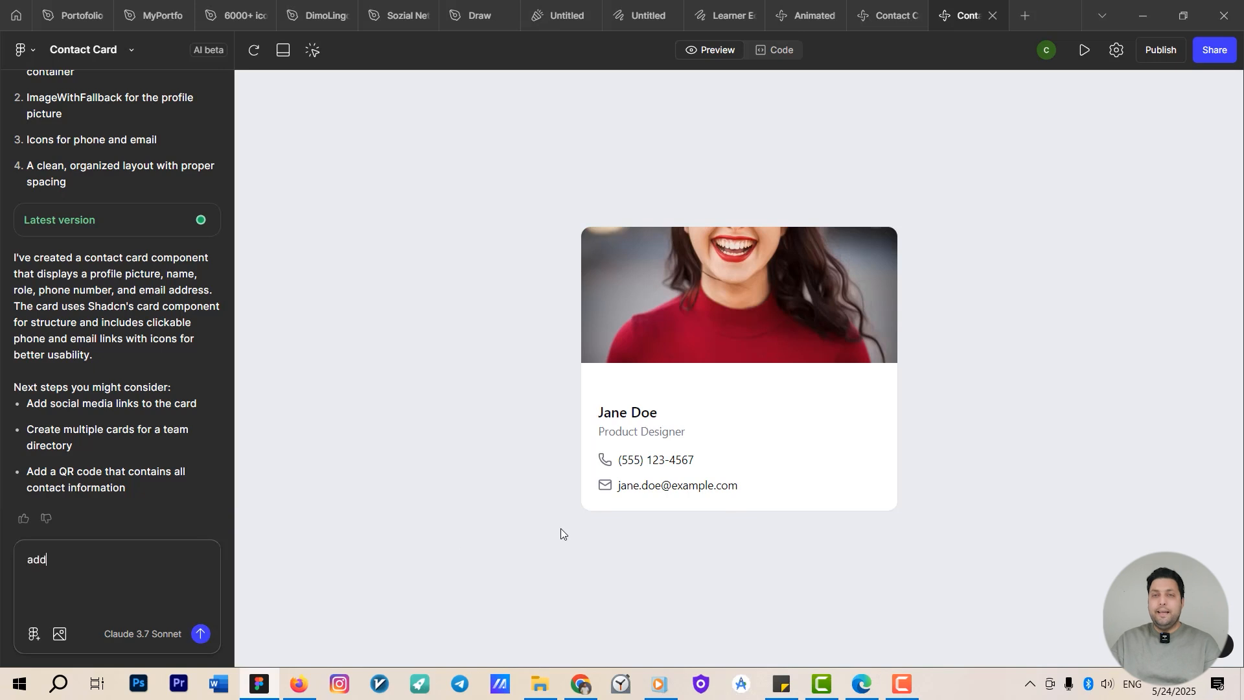
text( an adre)
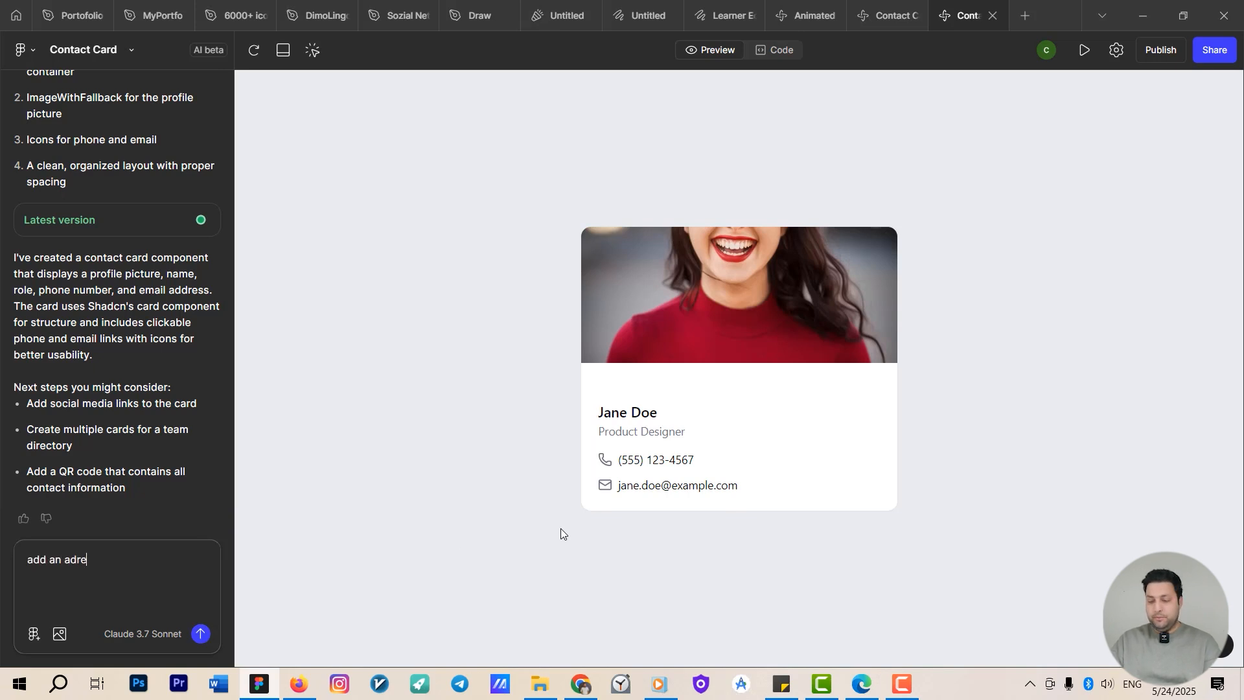
text(ss please)
key(Return)
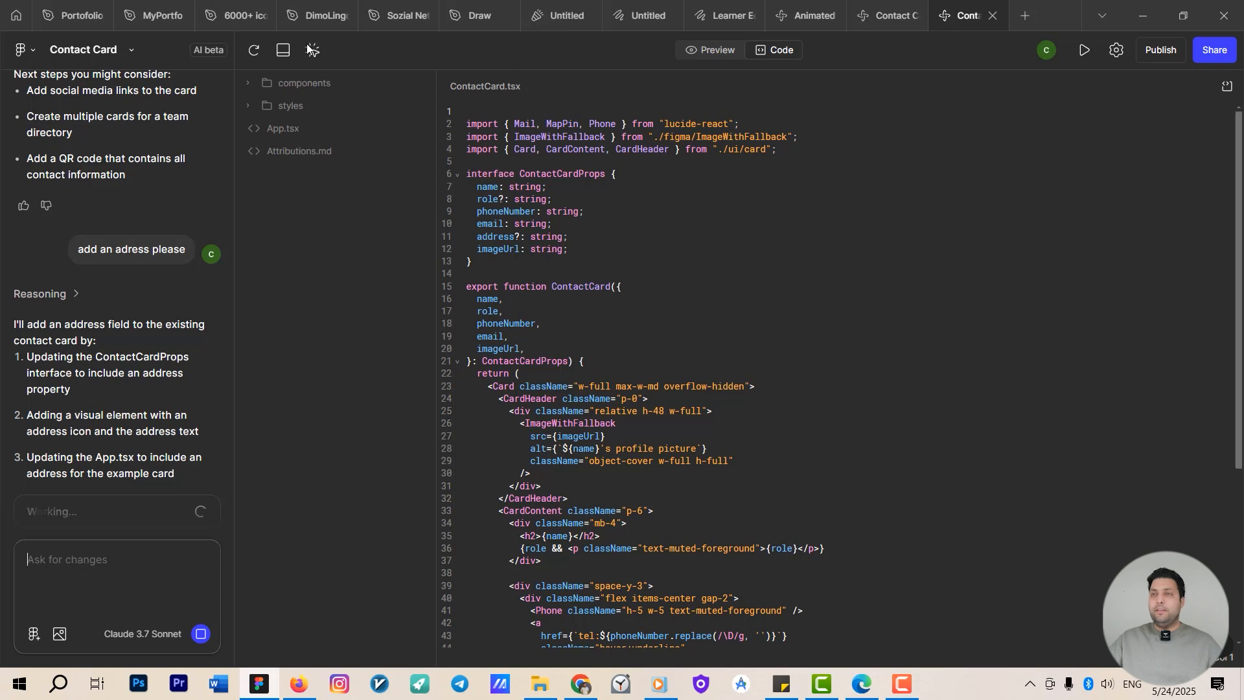
Switch to the code view to watch the generated code, then return to the preview.
click(712, 52)
click(774, 52)
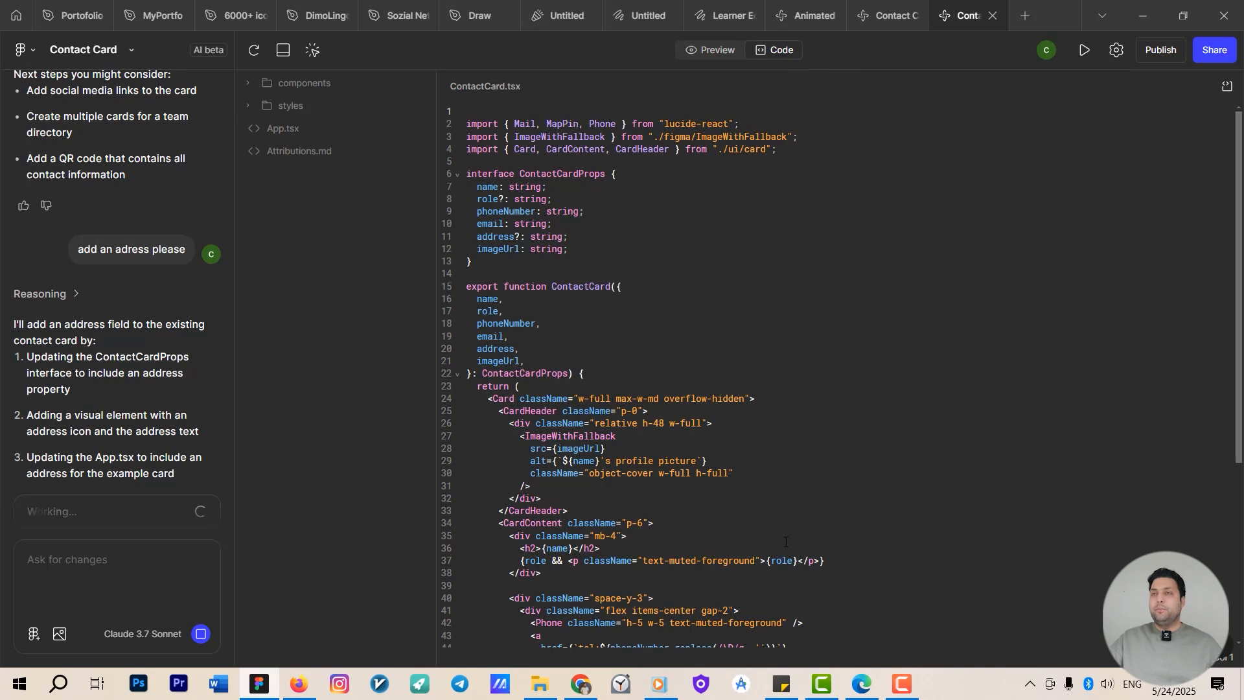
click(707, 51)
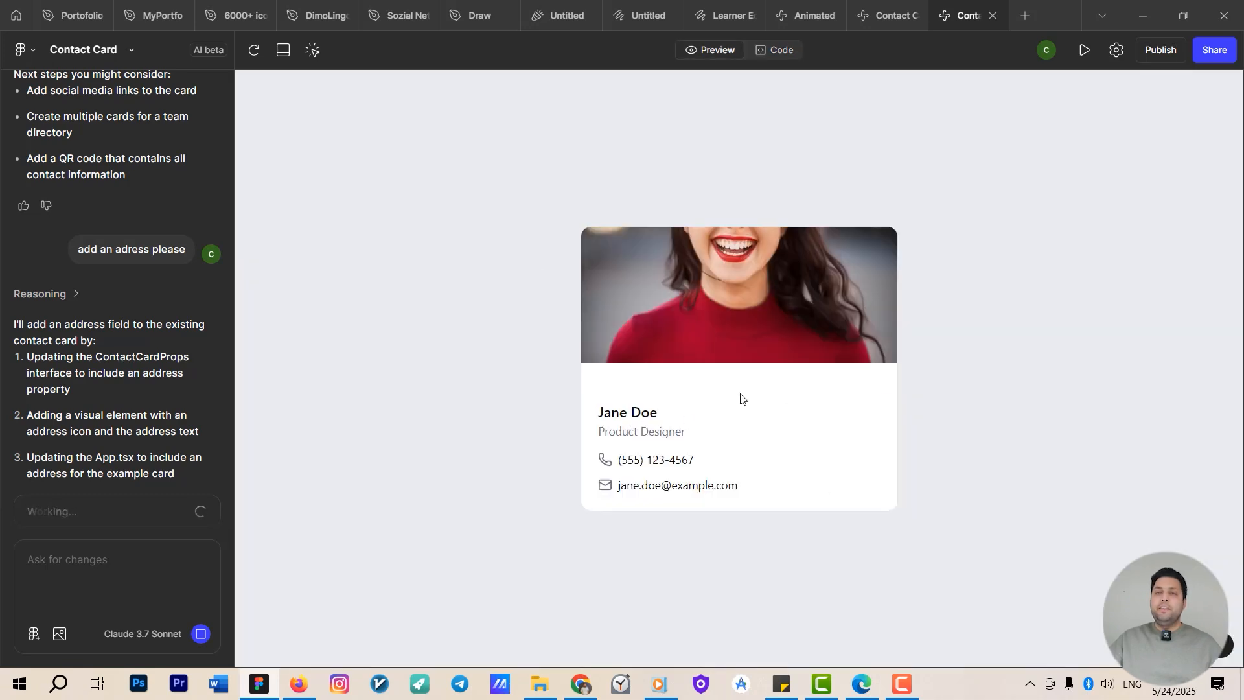
With the point-and-edit tool, select the name heading and set its font colour to red.
click(318, 53)
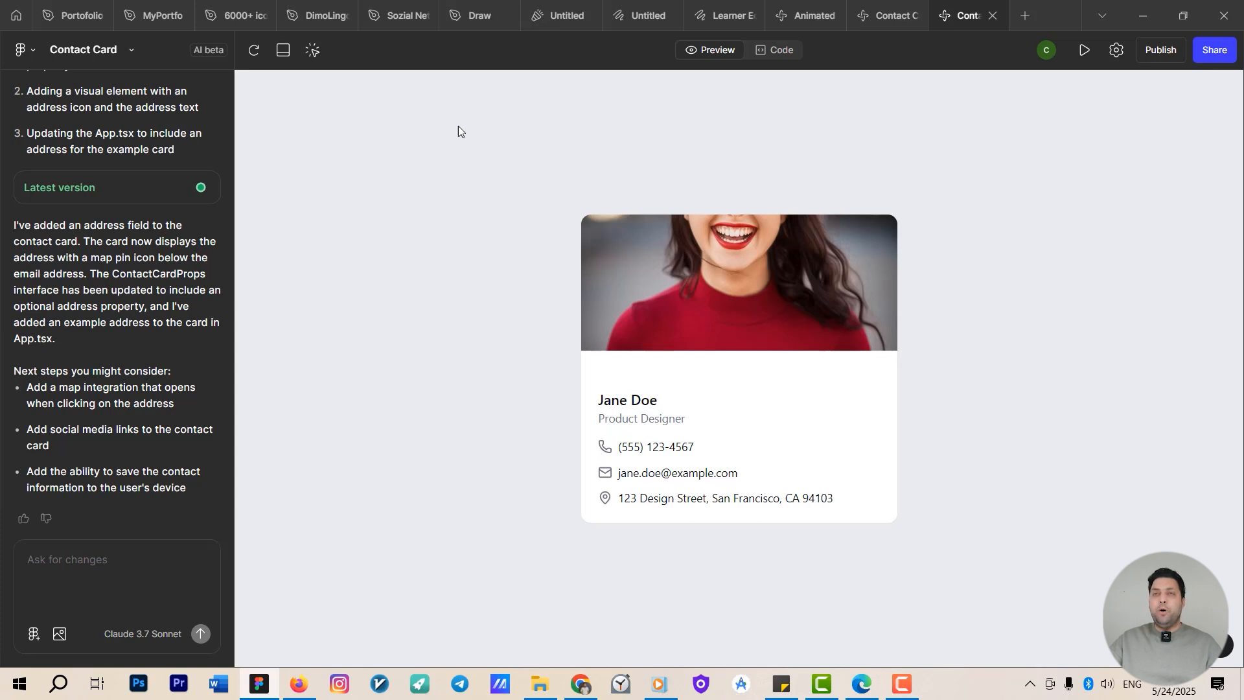
click(312, 57)
click(312, 50)
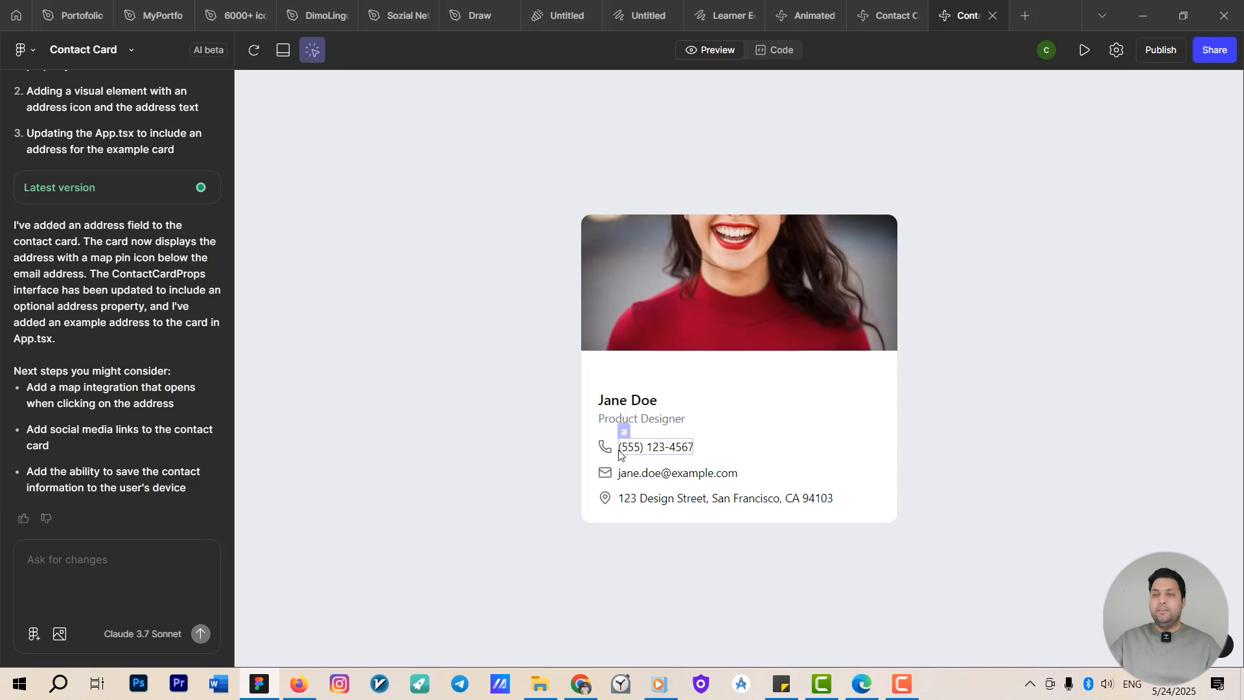
click(732, 315)
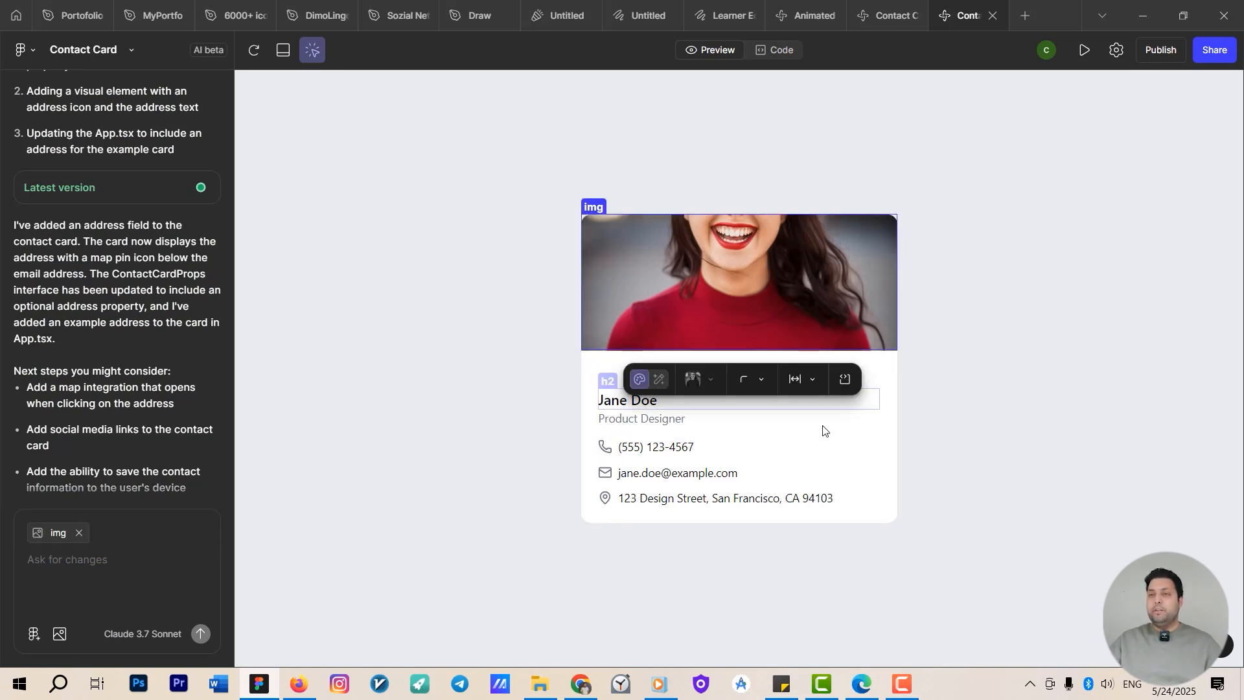
click(626, 401)
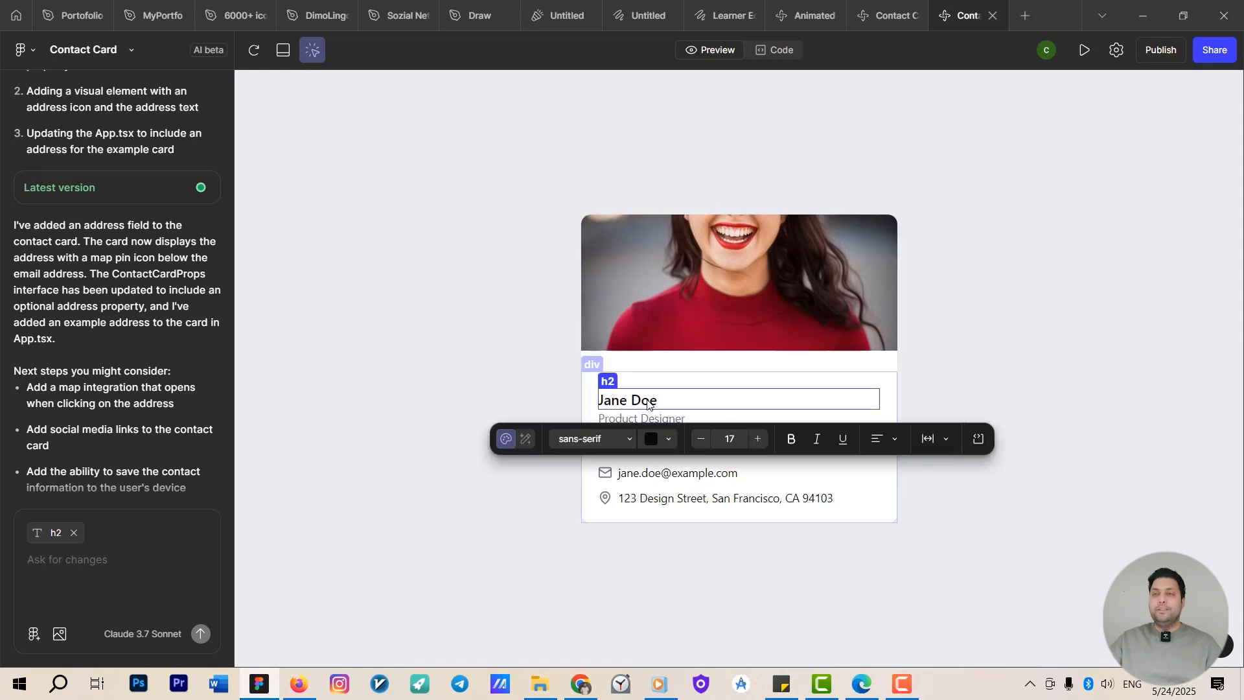
click(667, 440)
drag(702, 298, 766, 91)
click(1004, 240)
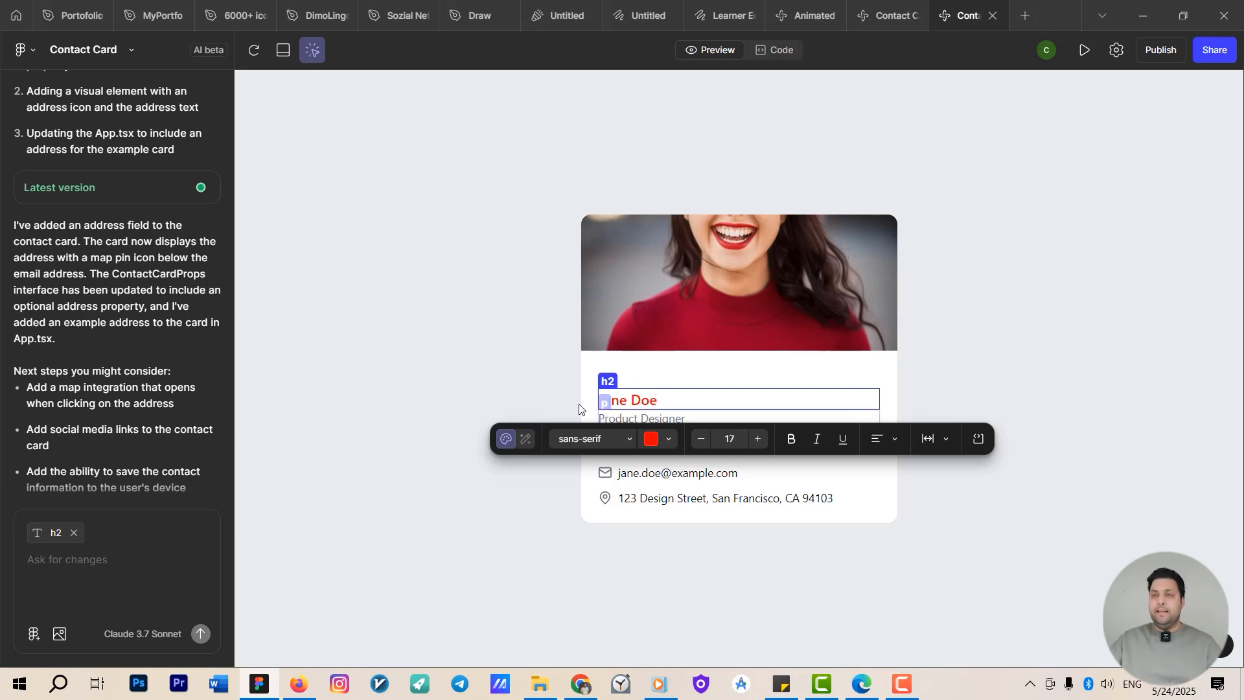
Ask the AI for the selected name: "make it bigger and change it to dark blue".
click(528, 436)
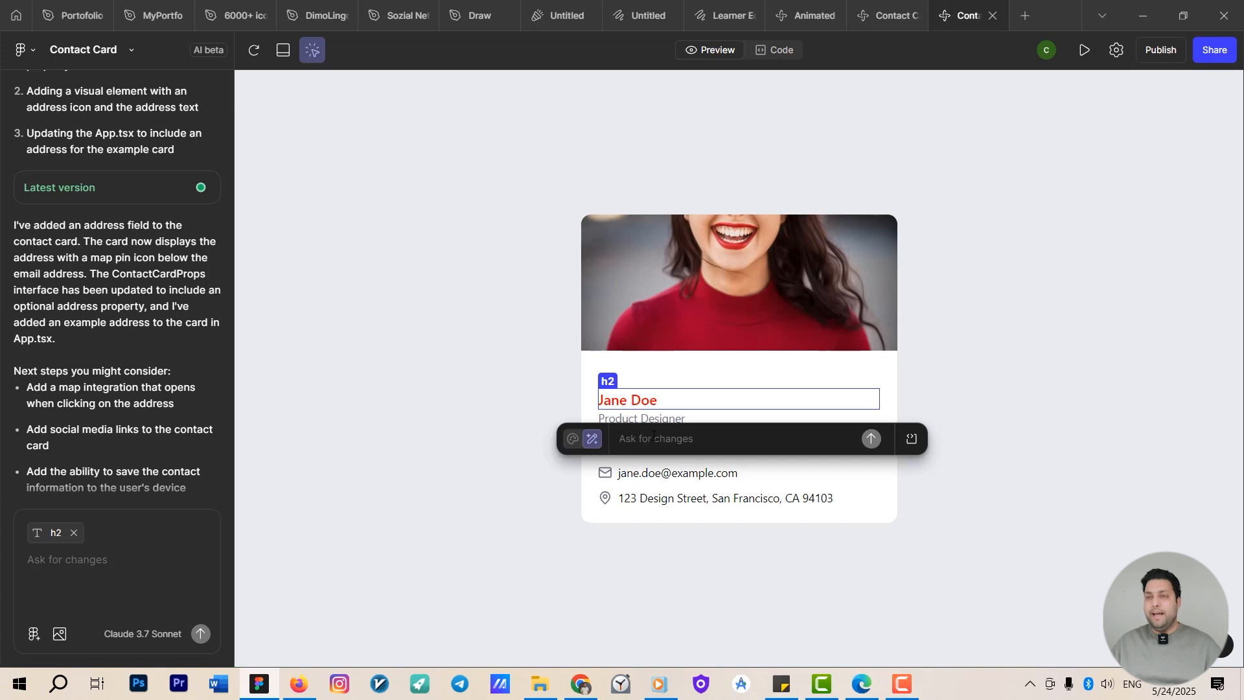
text(m)
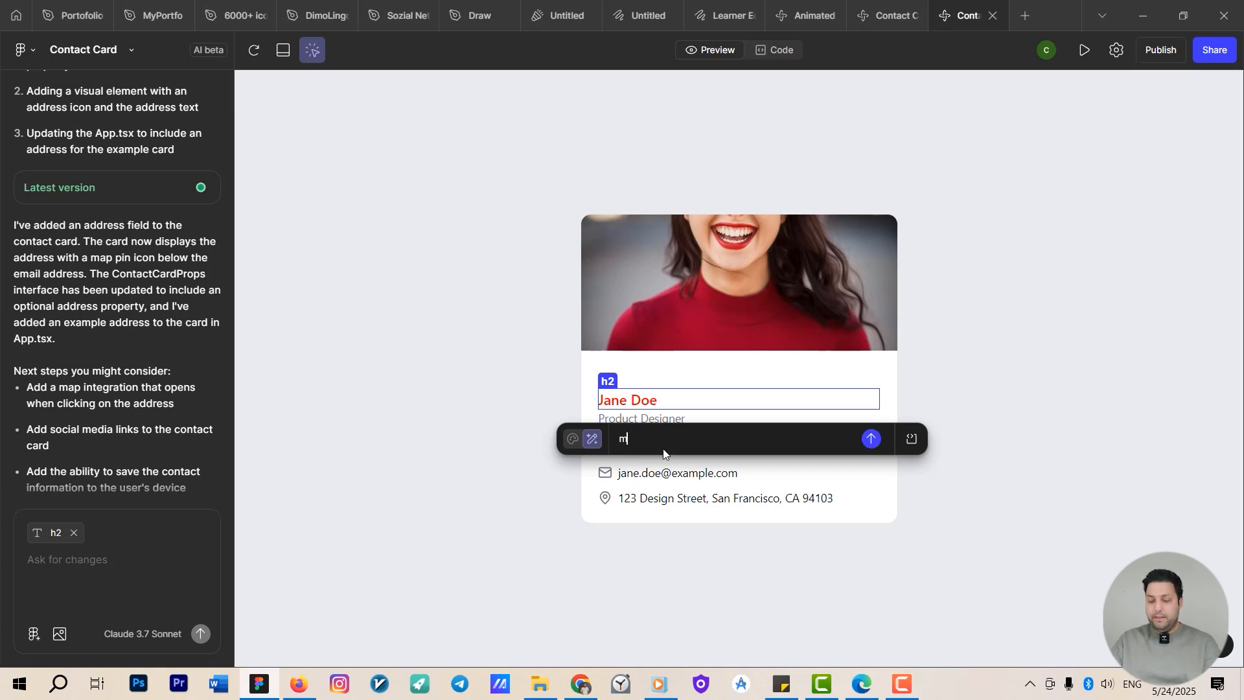
text(ake it b)
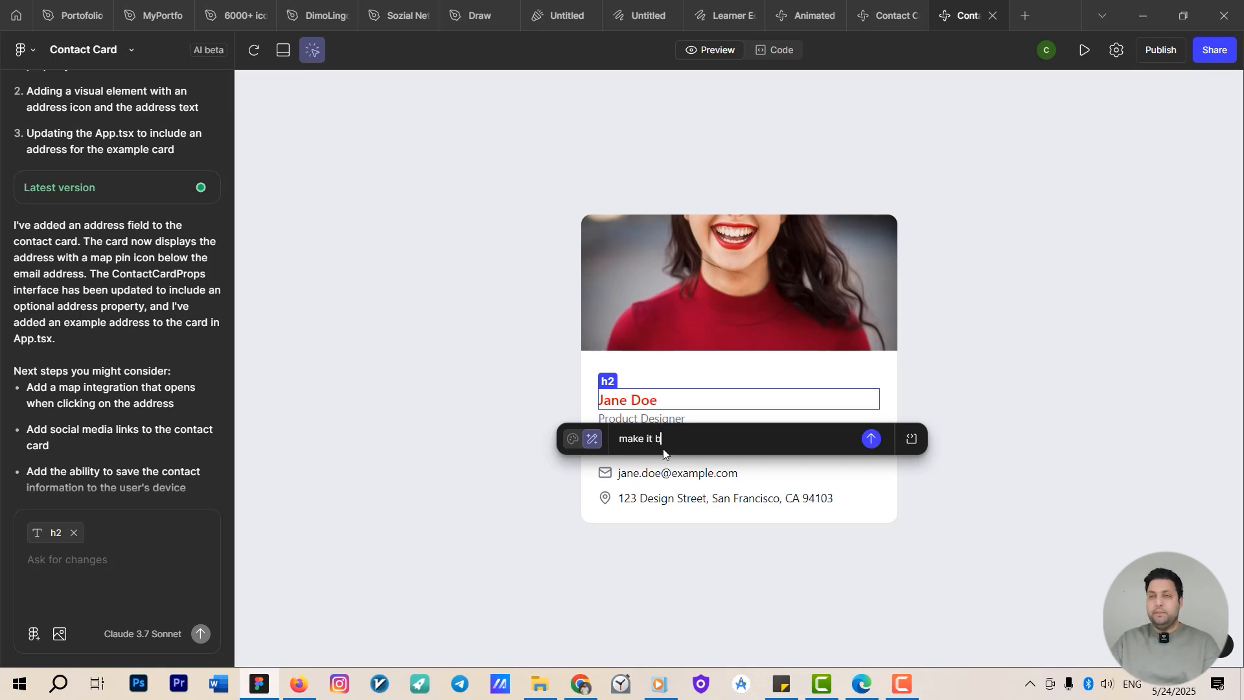
text(igger and )
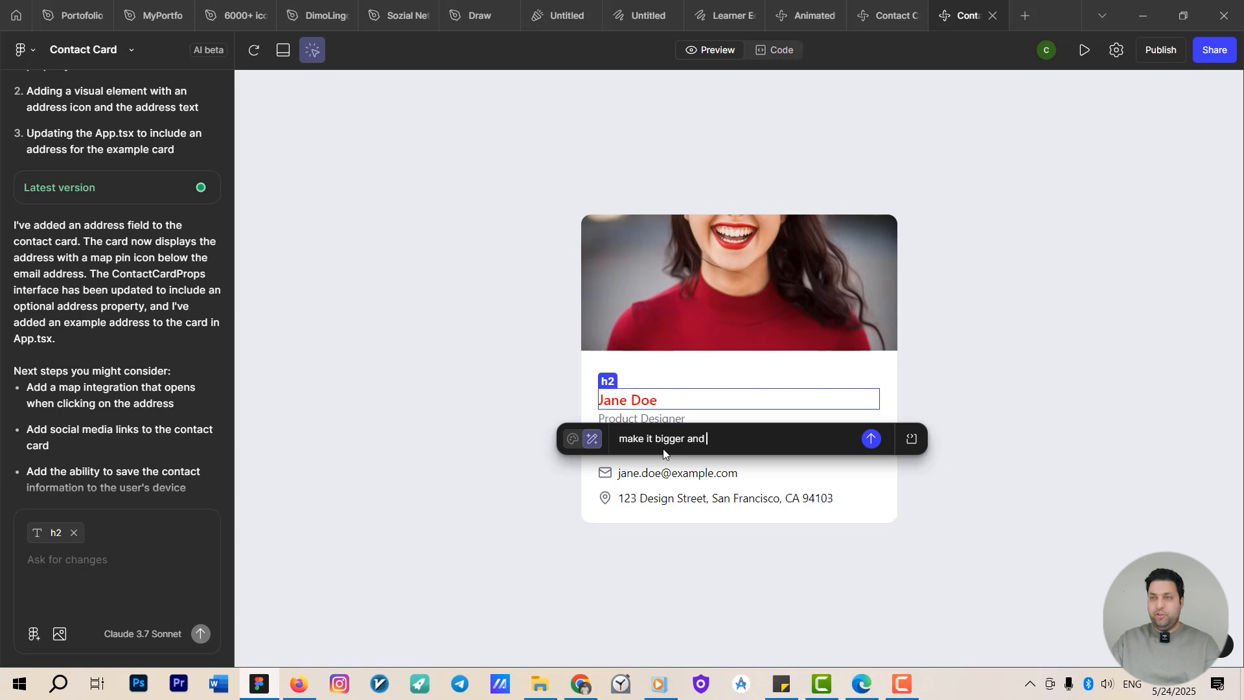
text(cha)
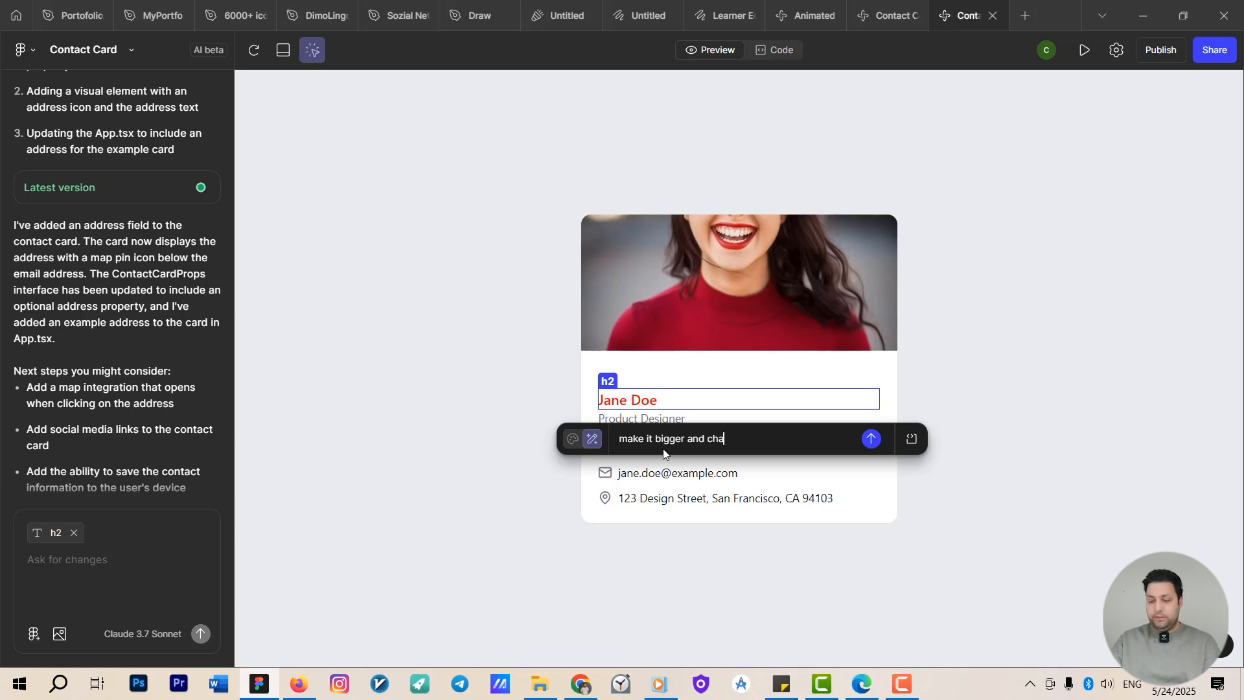
text(nge it t)
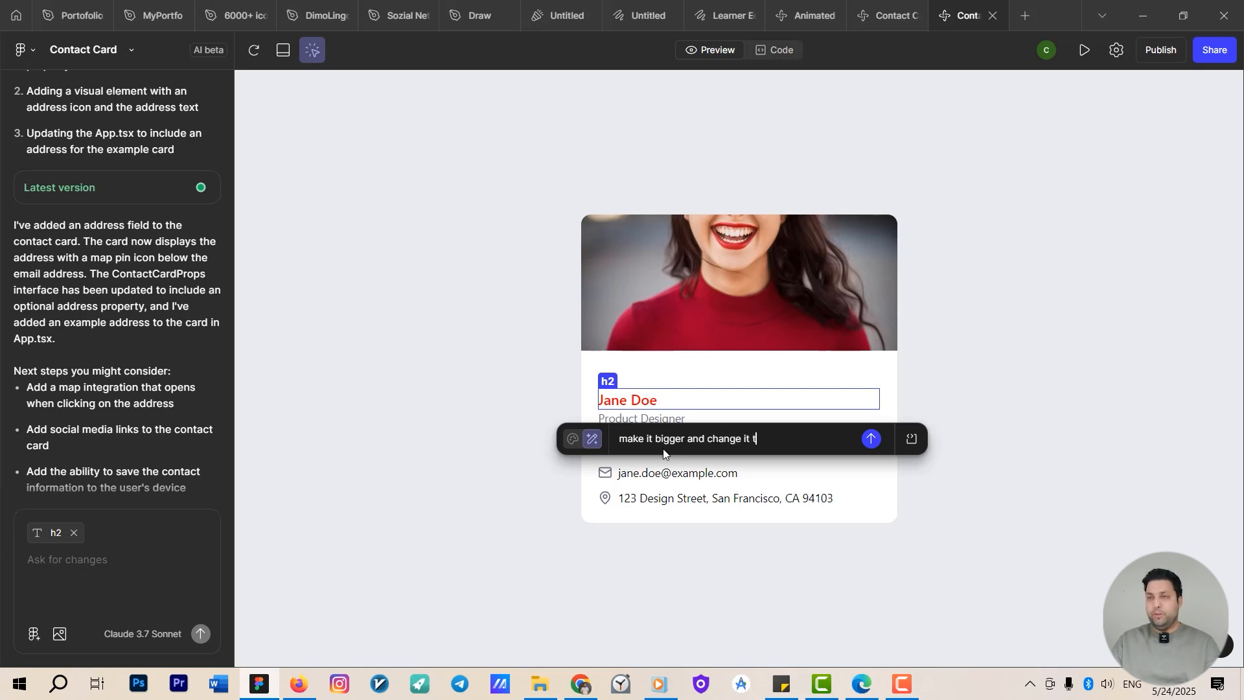
text(o dark blue)
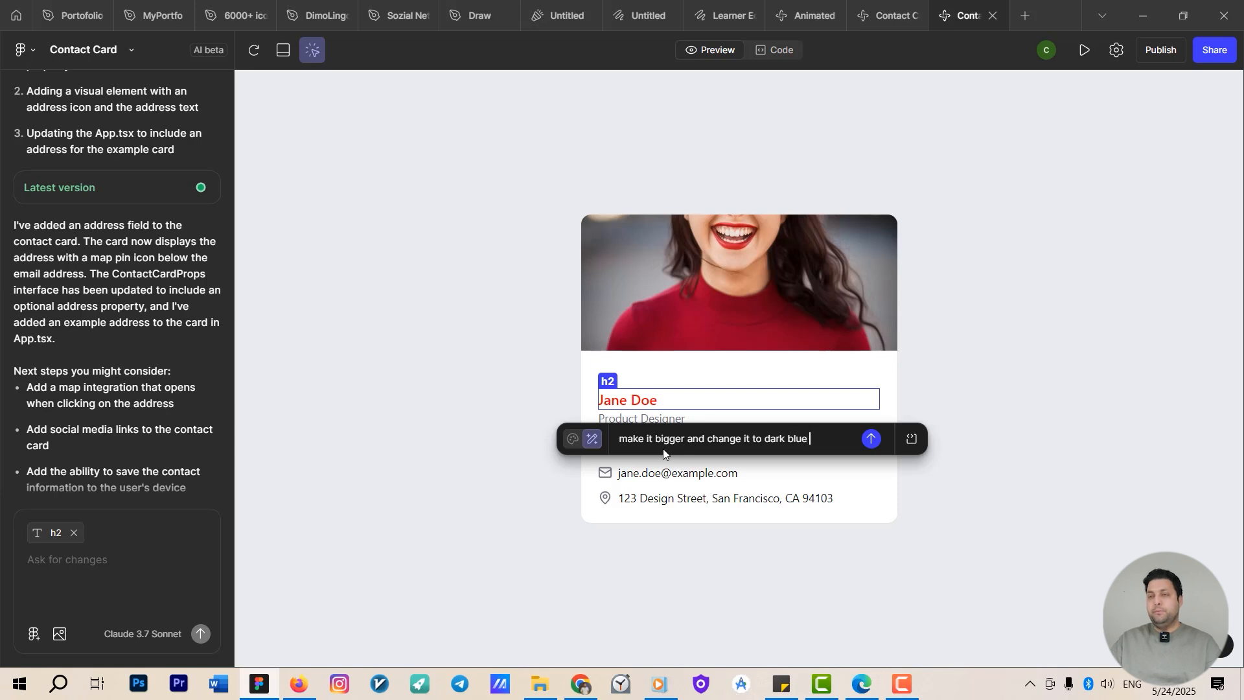
key(Return)
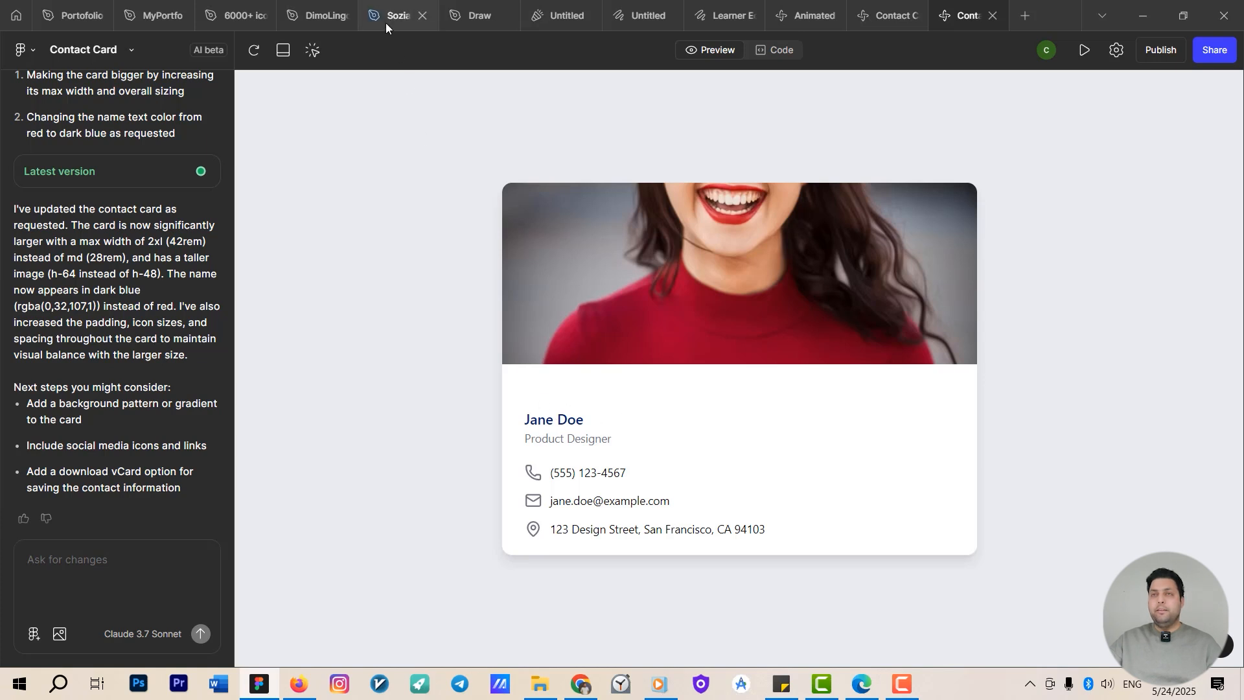
Select the name, photo and email elements in turn to inspect their editing options.
click(313, 50)
click(571, 422)
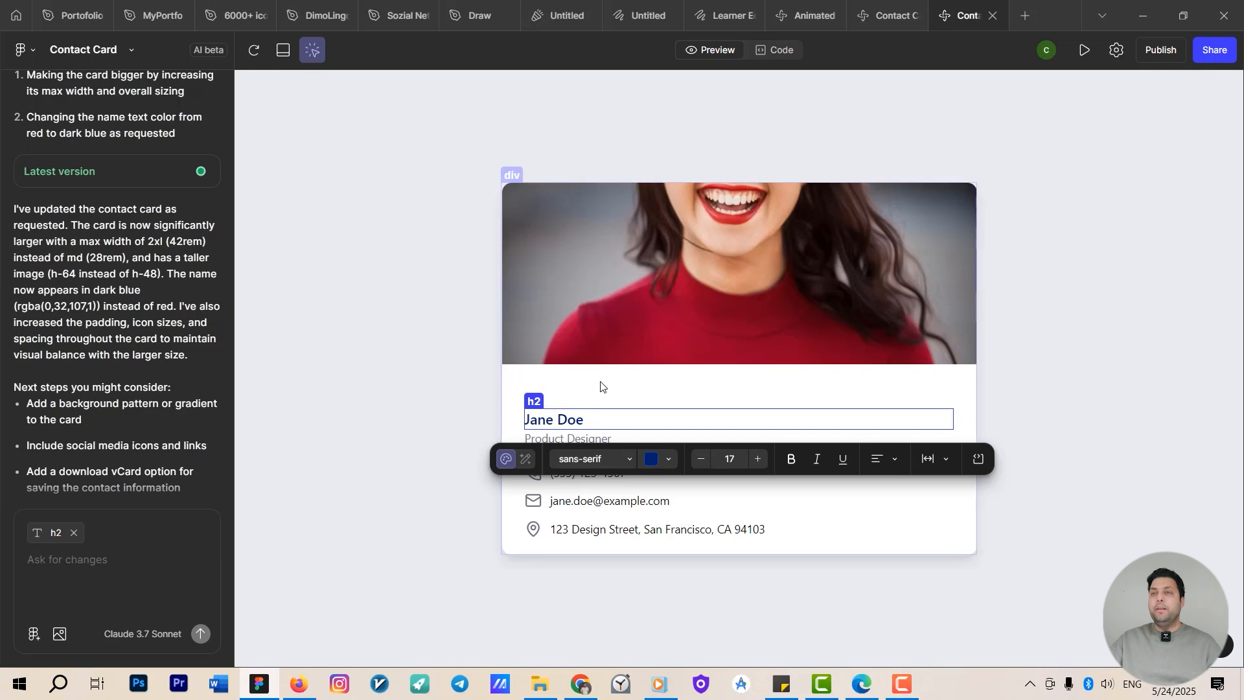
click(668, 296)
click(675, 257)
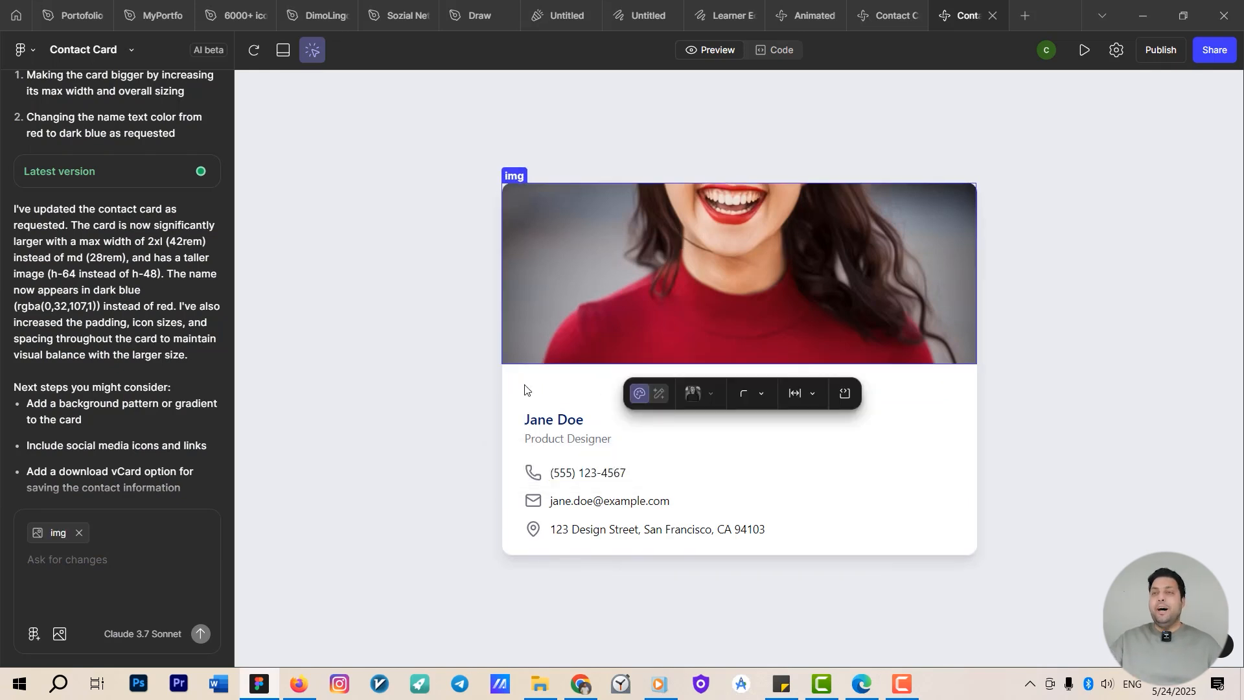
key(Escape)
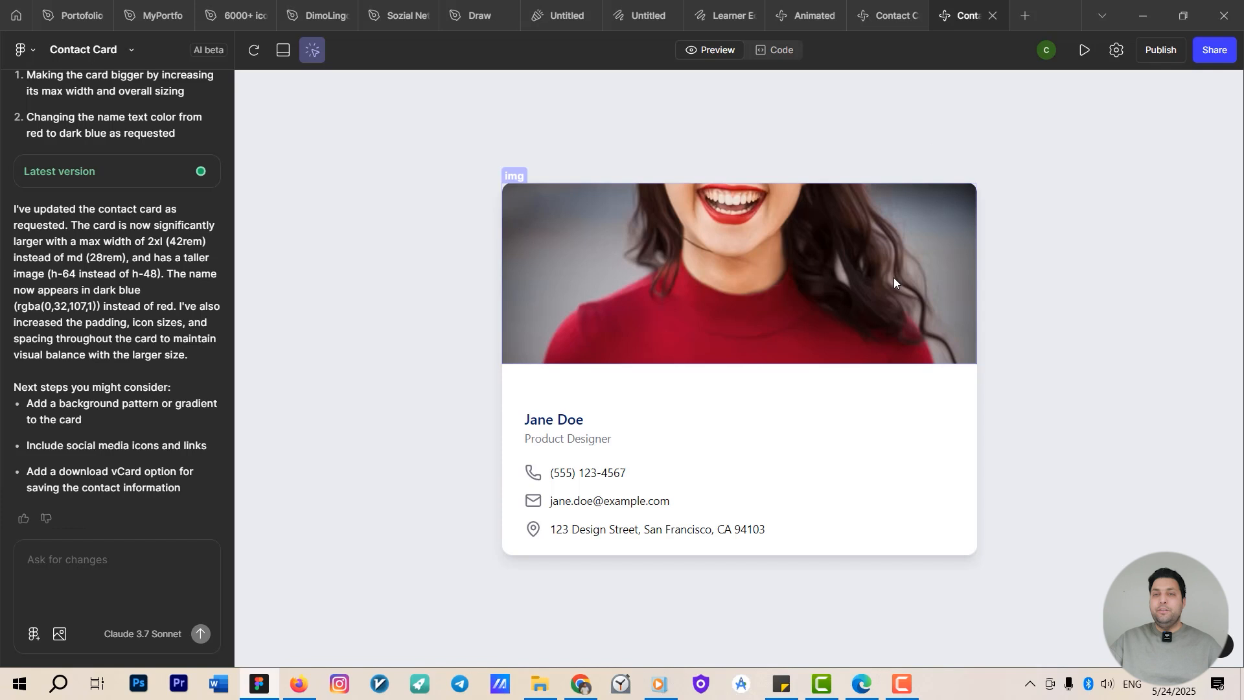
click(719, 262)
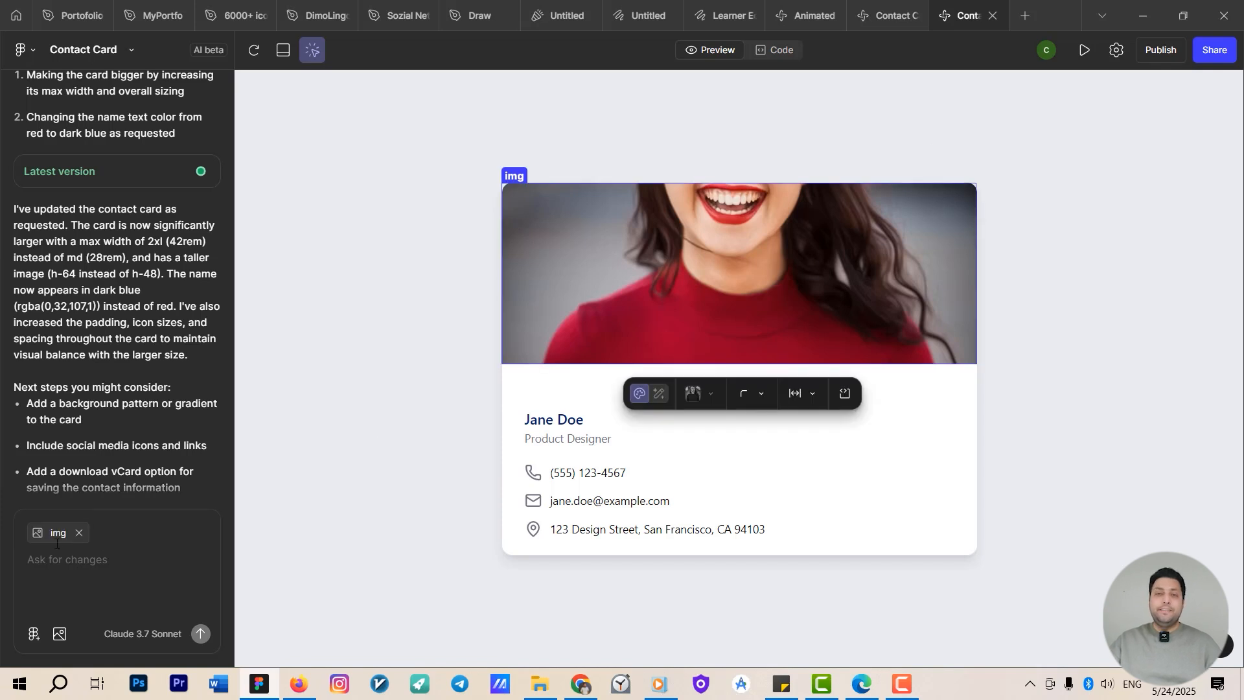
click(566, 424)
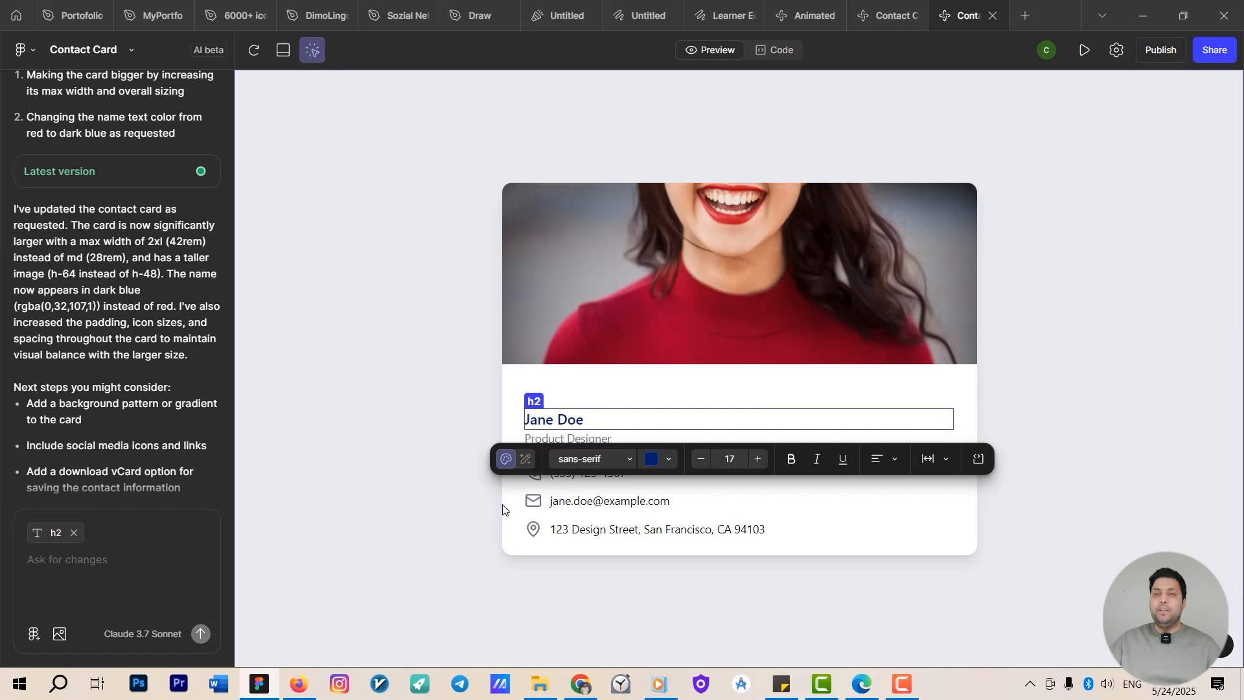
click(583, 501)
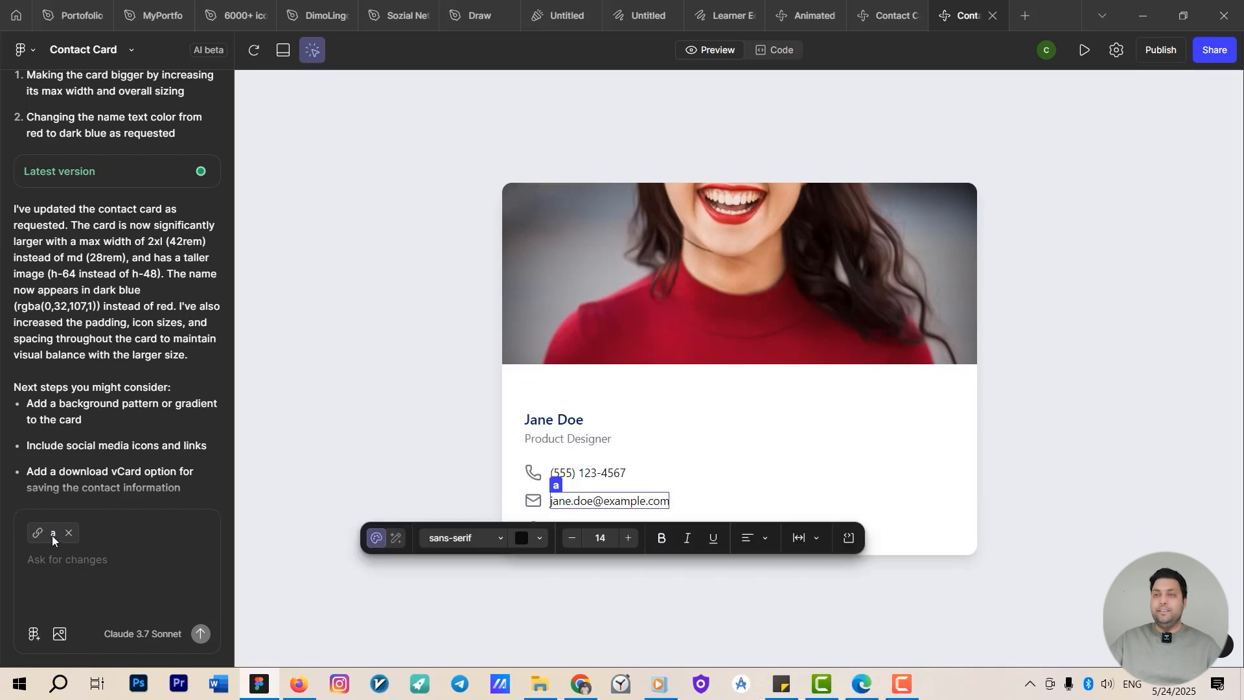
Select the photo and prompt "please make it circle with the dark radius".
click(584, 310)
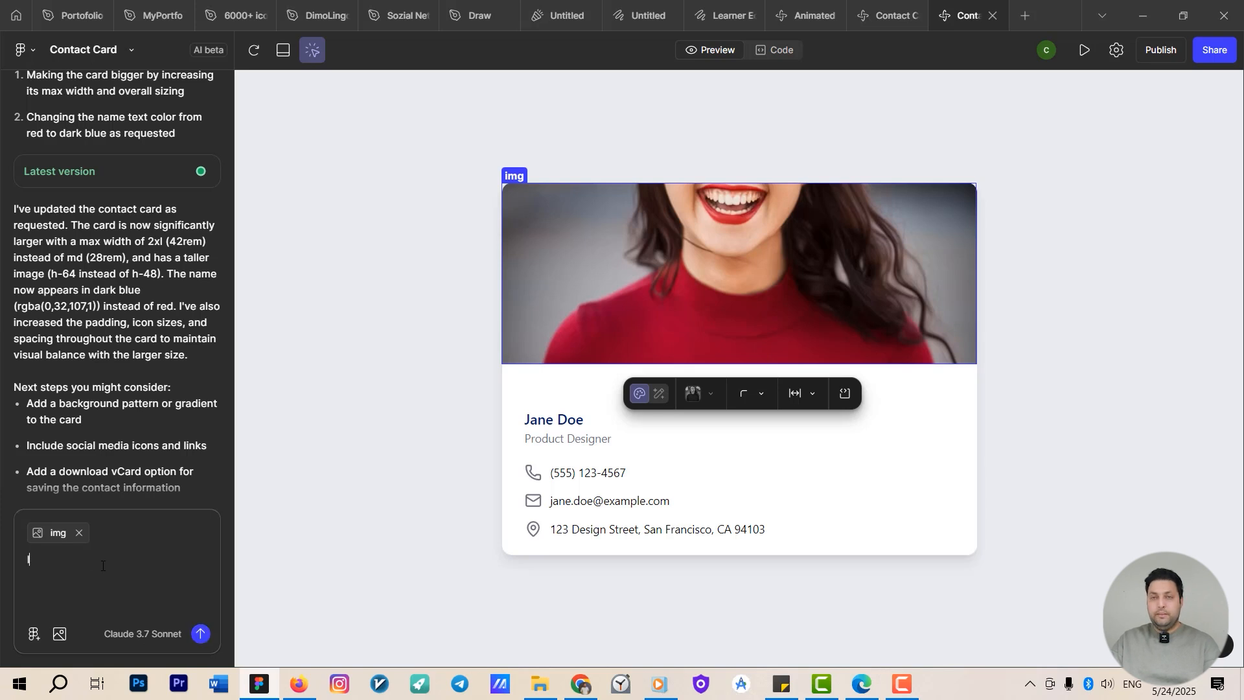
text(please make it ci)
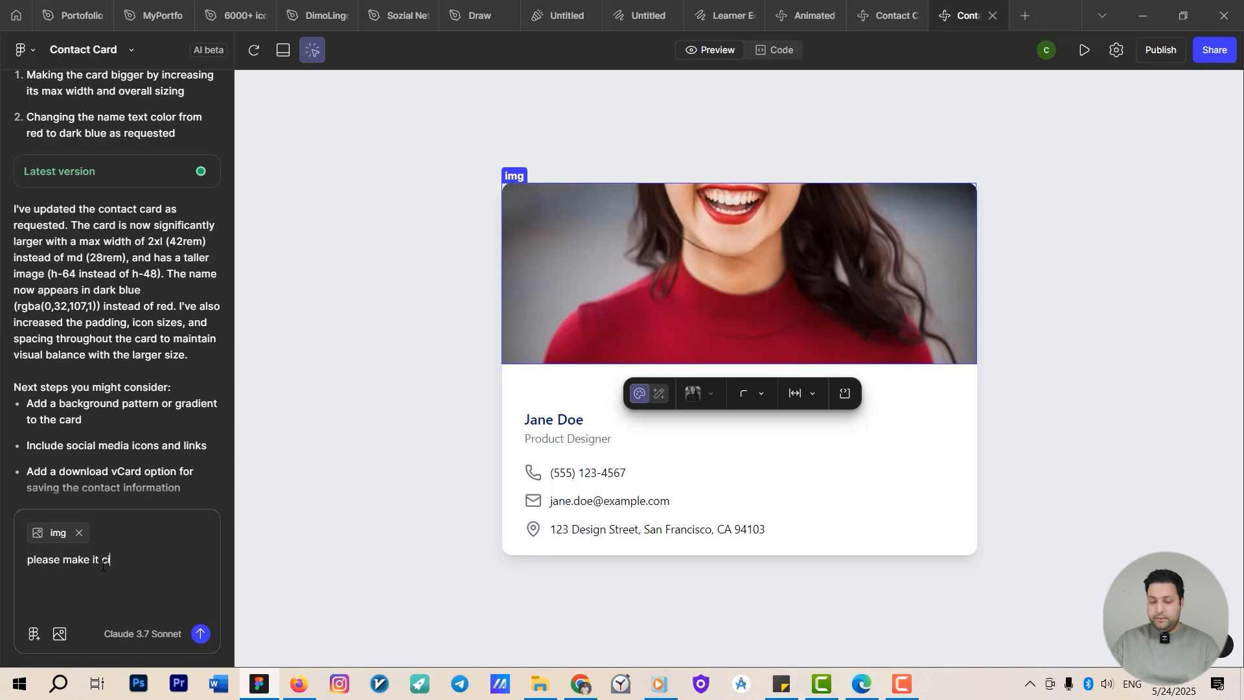
text(rcle with )
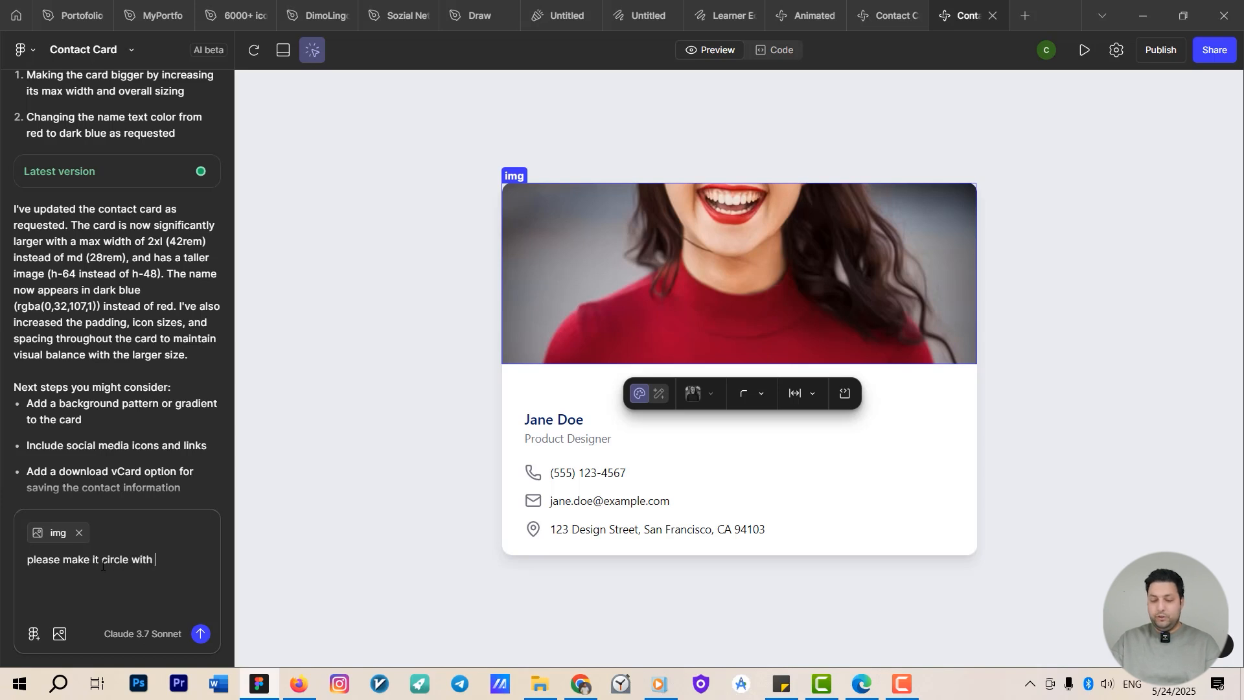
text(the dark radio)
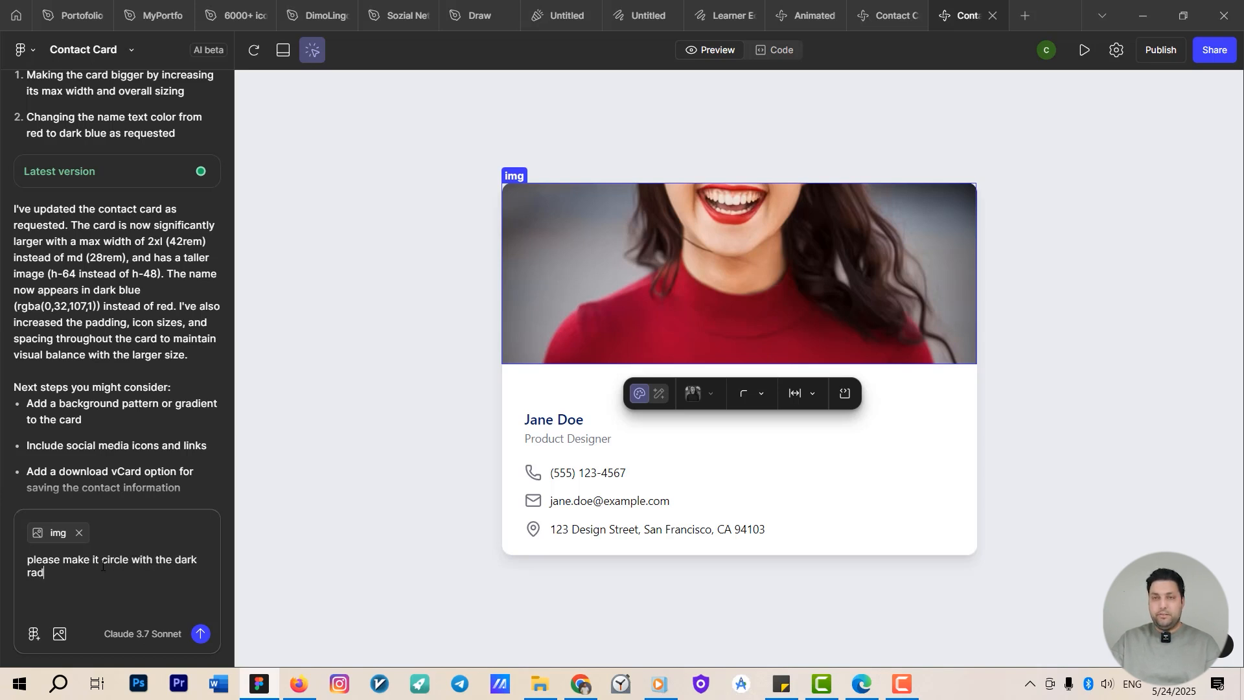
text(us)
key(Return)
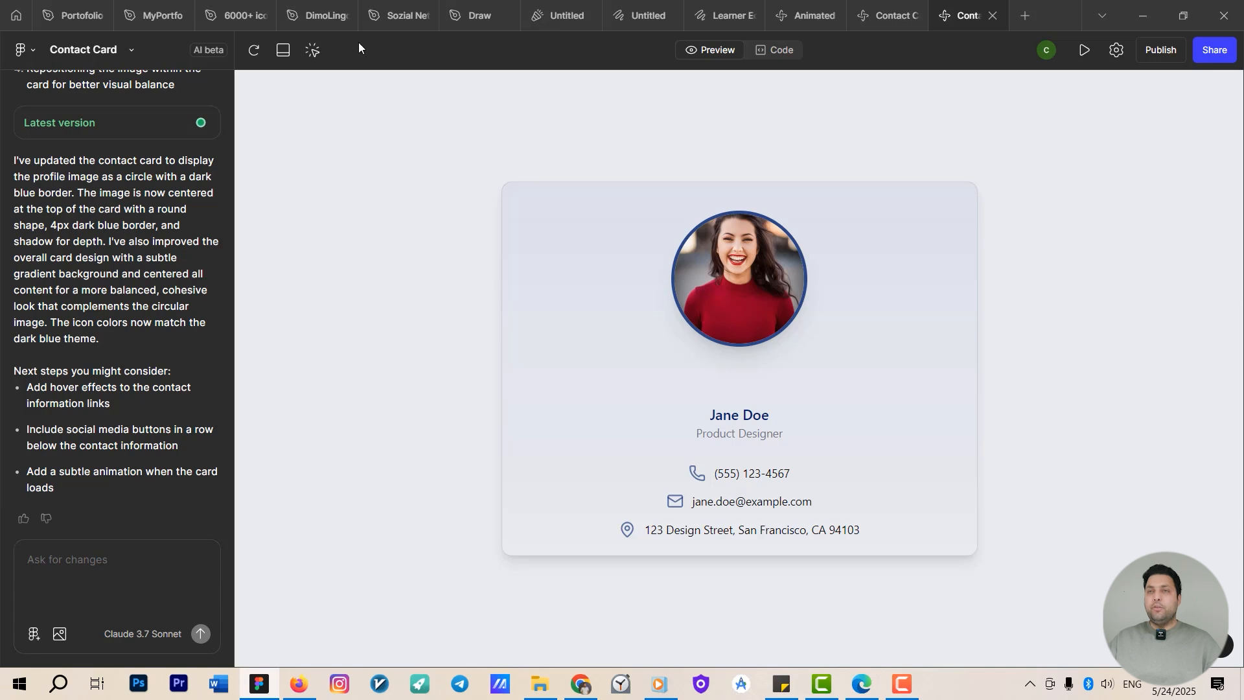
Select the name heading and the photo's container area to inspect their style controls.
click(313, 50)
click(558, 409)
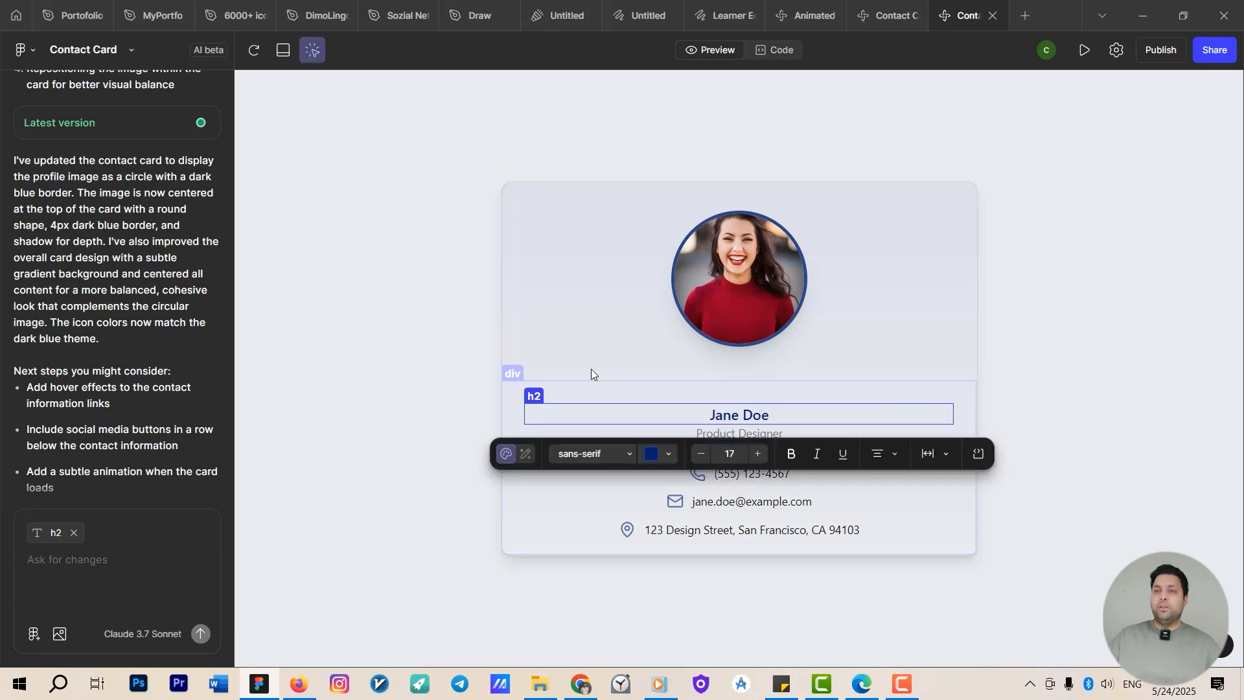
click(568, 357)
click(562, 427)
click(550, 320)
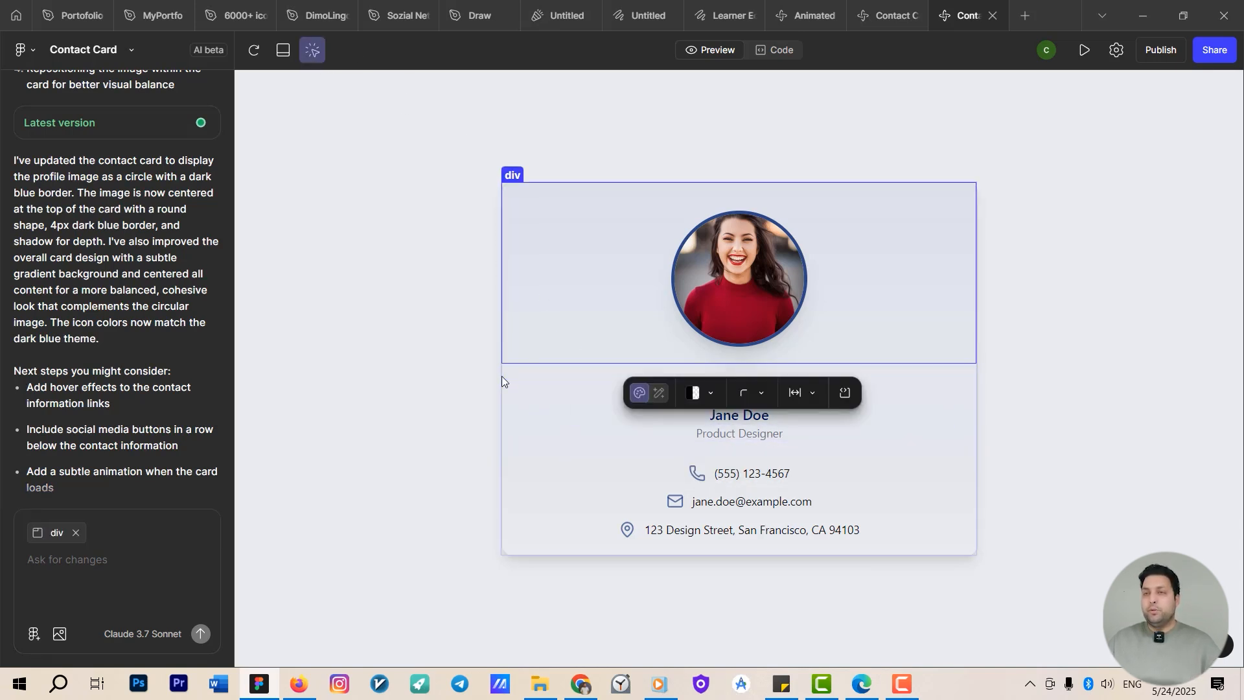
click(502, 376)
click(557, 301)
click(573, 404)
click(558, 301)
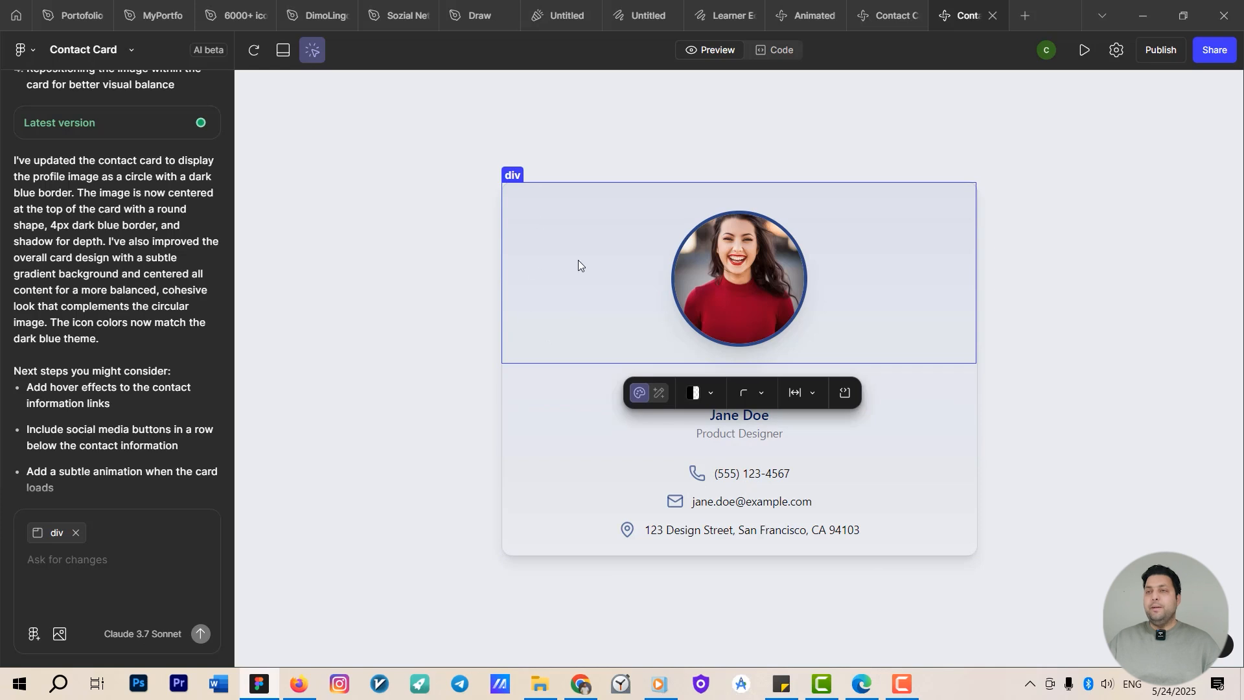
click(599, 391)
click(551, 233)
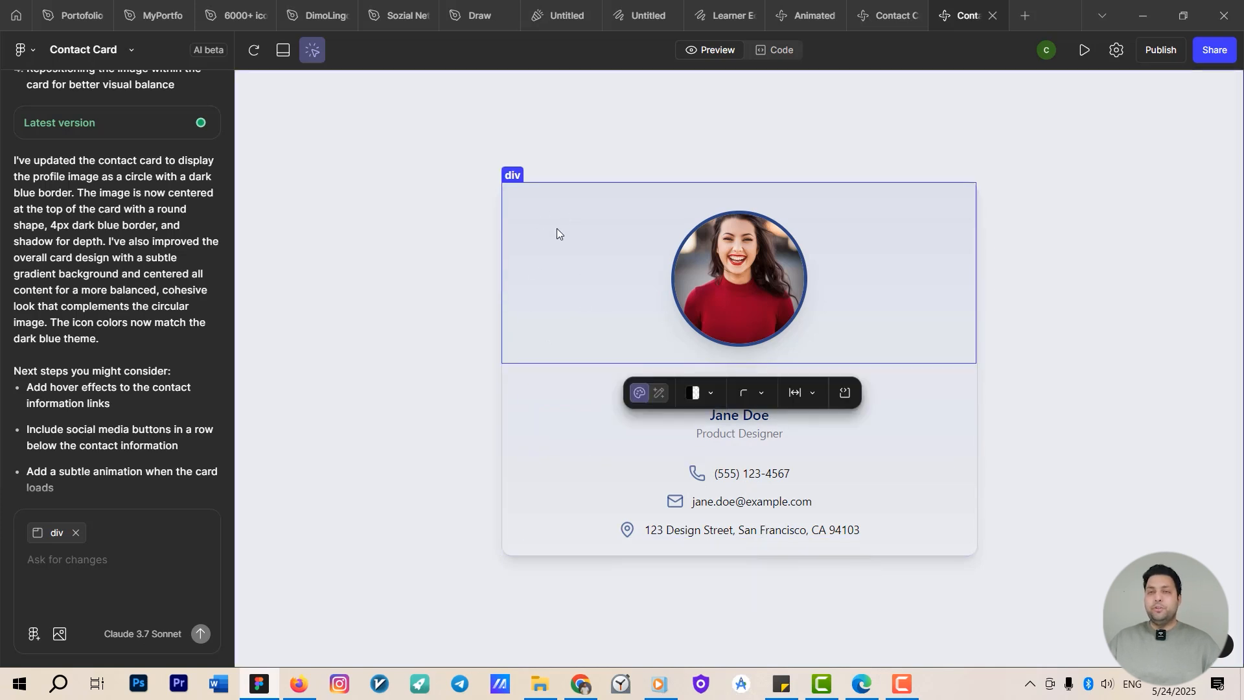
click(476, 369)
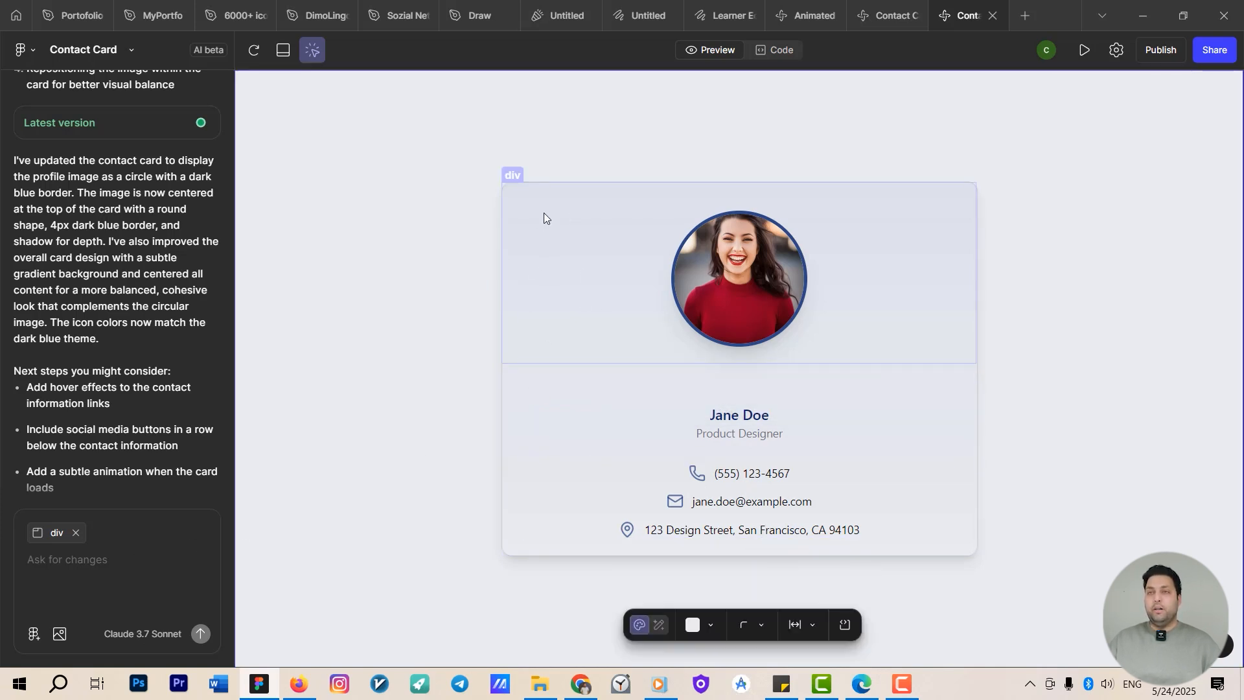
click(534, 153)
click(511, 174)
click(492, 188)
click(542, 203)
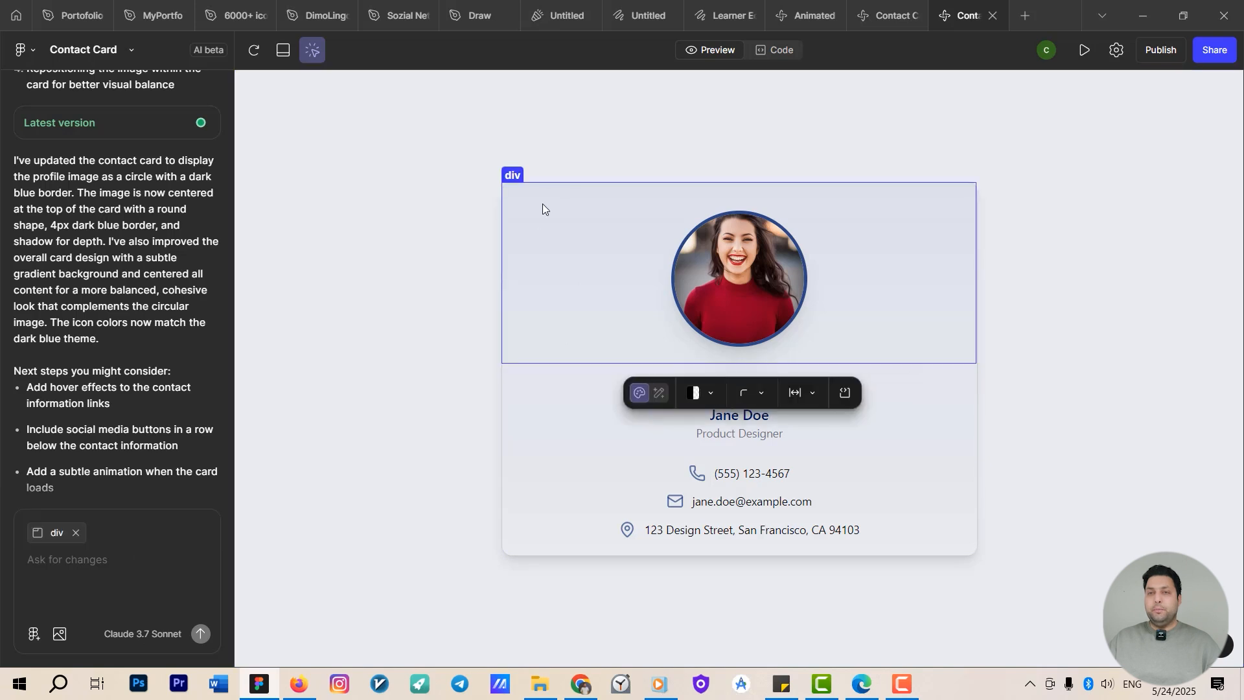
Clear the element selection and prompt the AI: "add dark background with a star texture to this card please".
click(466, 298)
click(77, 531)
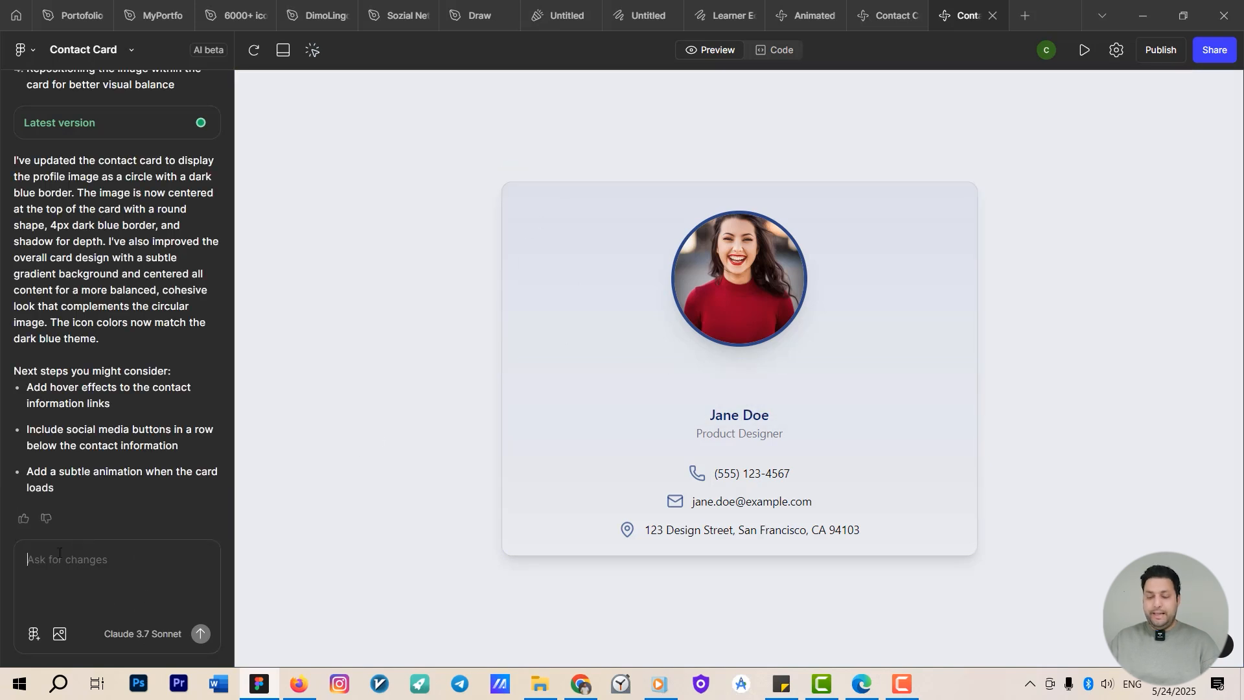
click(59, 555)
text(add )
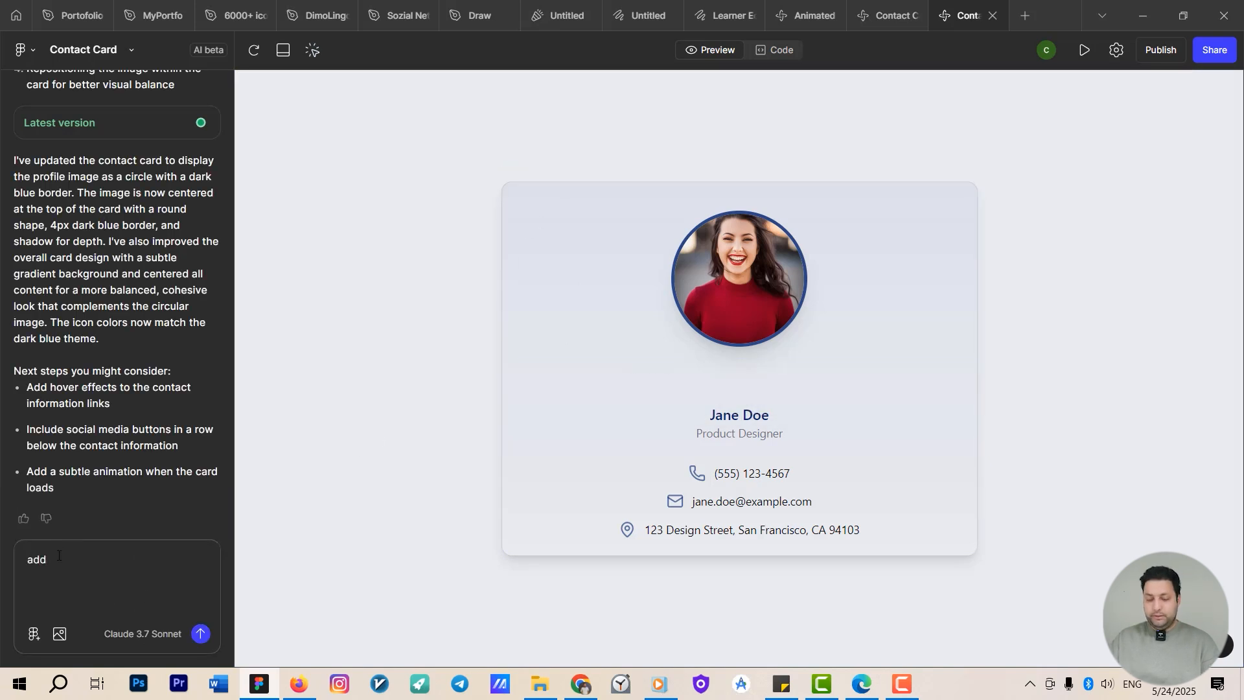
text(dark background with a star te)
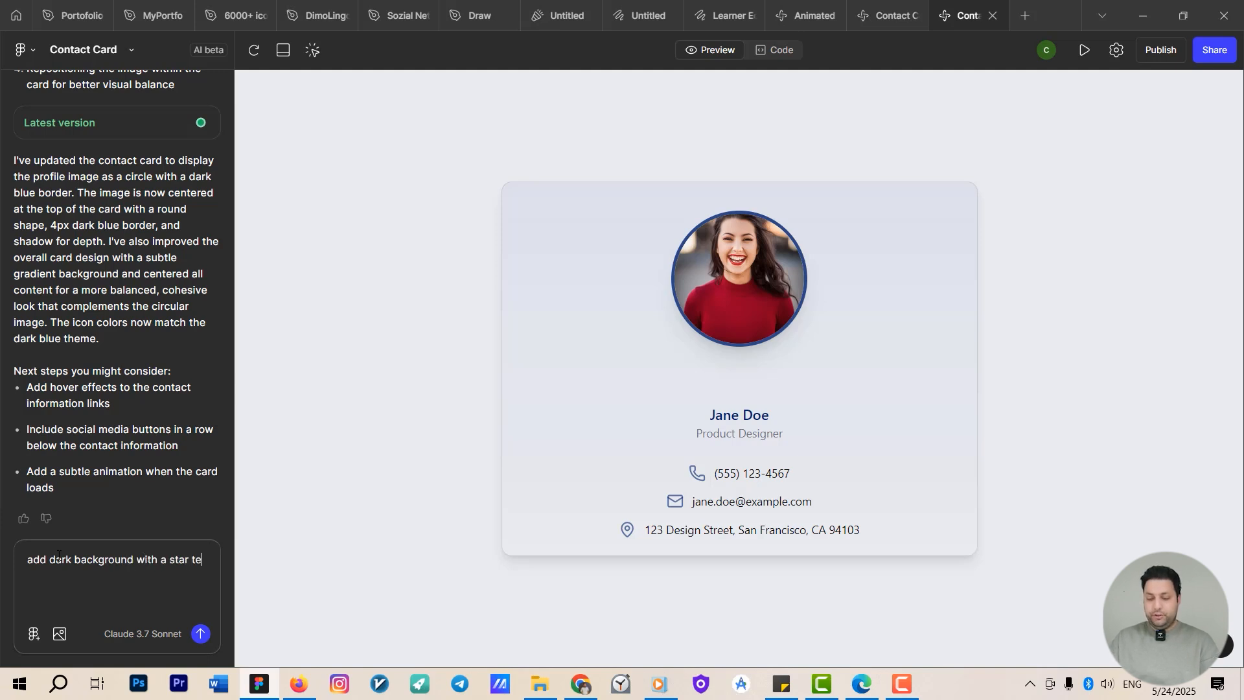
text(xture to this )
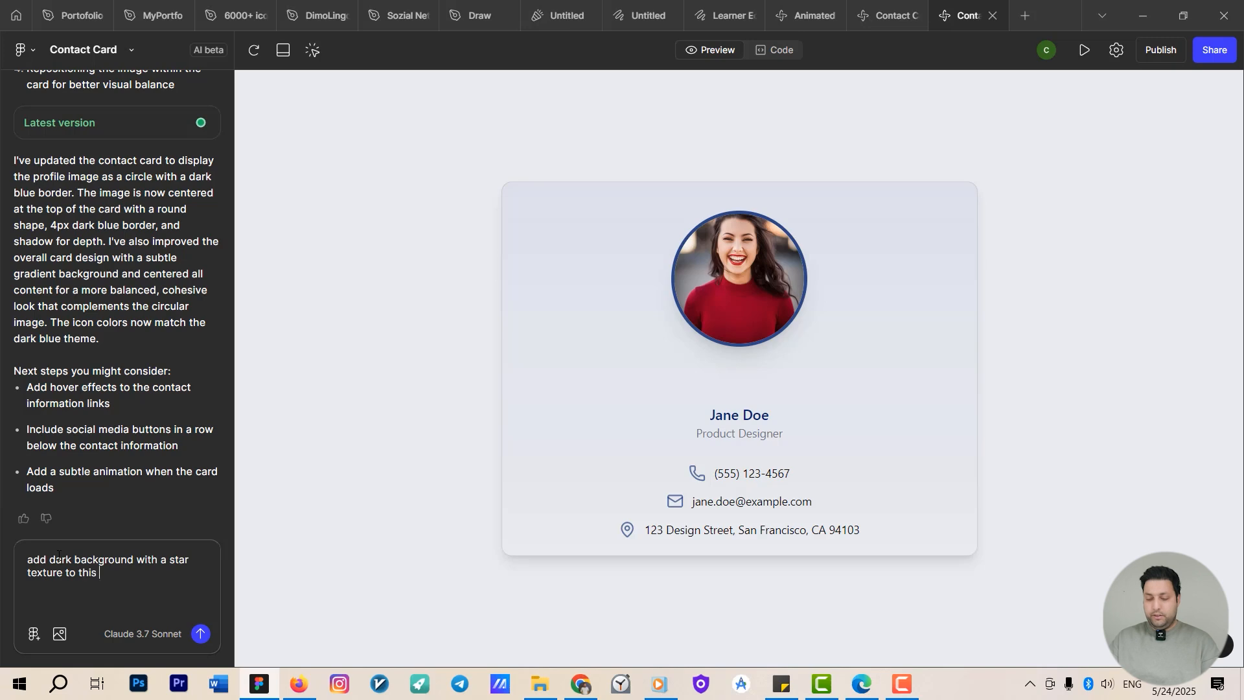
text(card please)
key(Return)
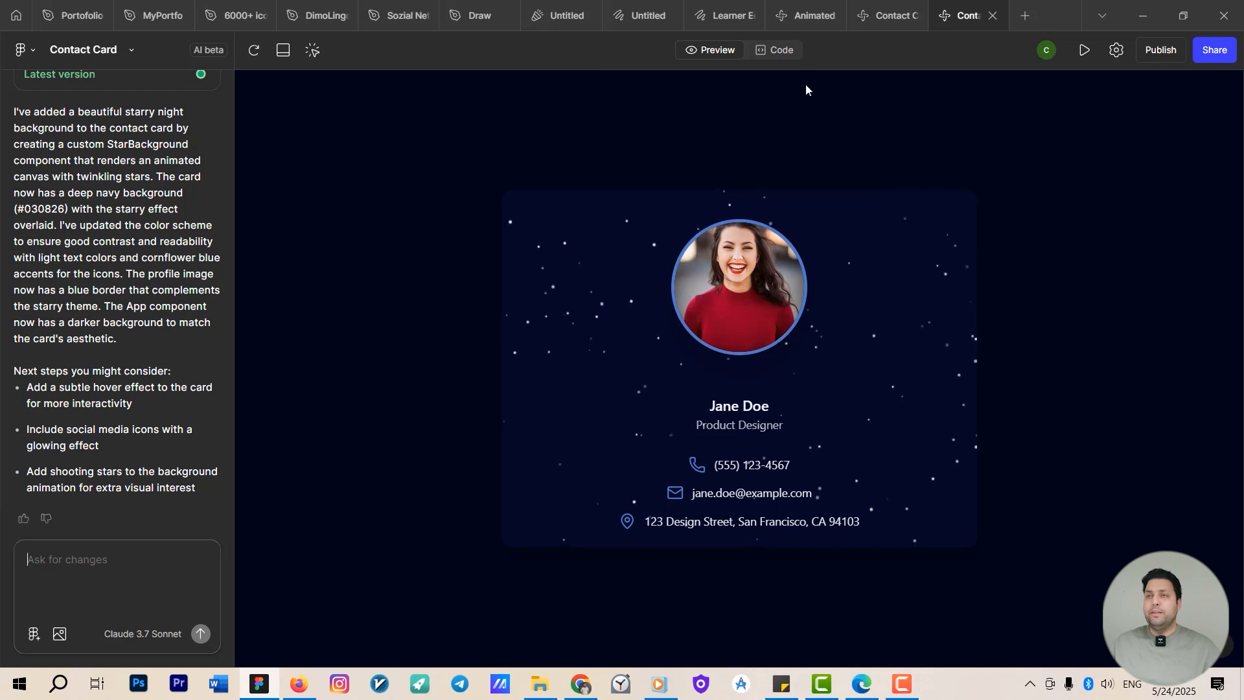
In the code view of App.tsx, replace the contact's name prop with a new full name and check it in preview.
click(776, 49)
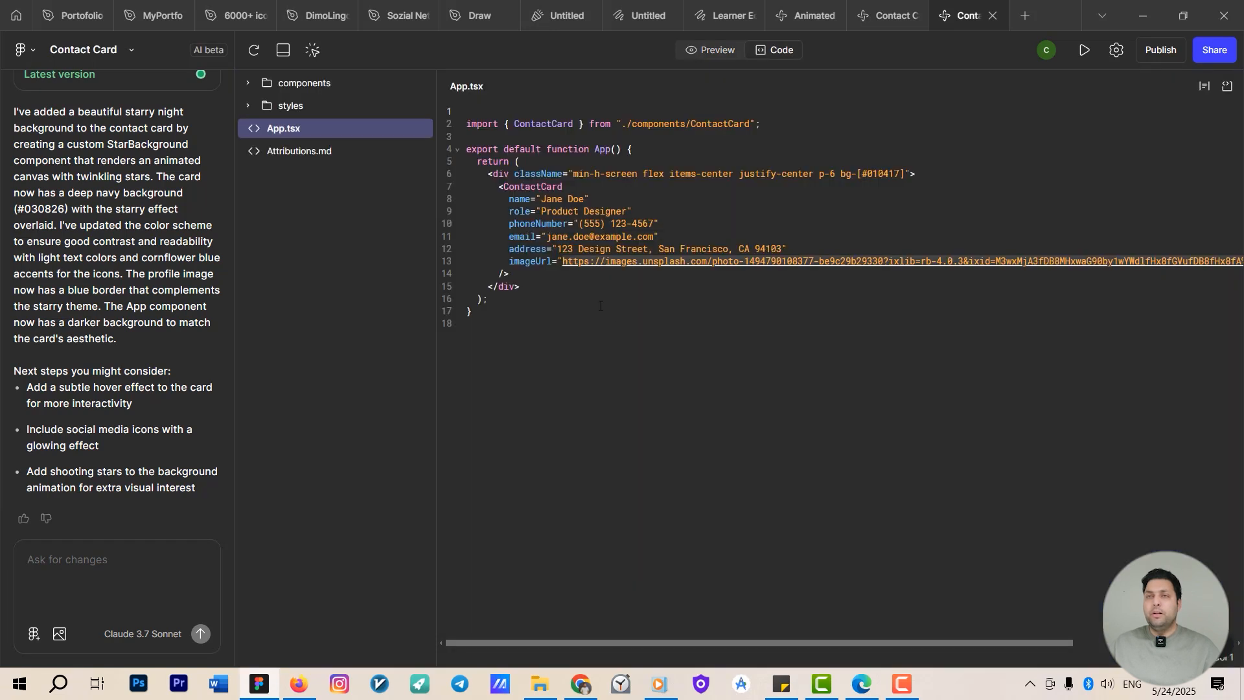
click(606, 262)
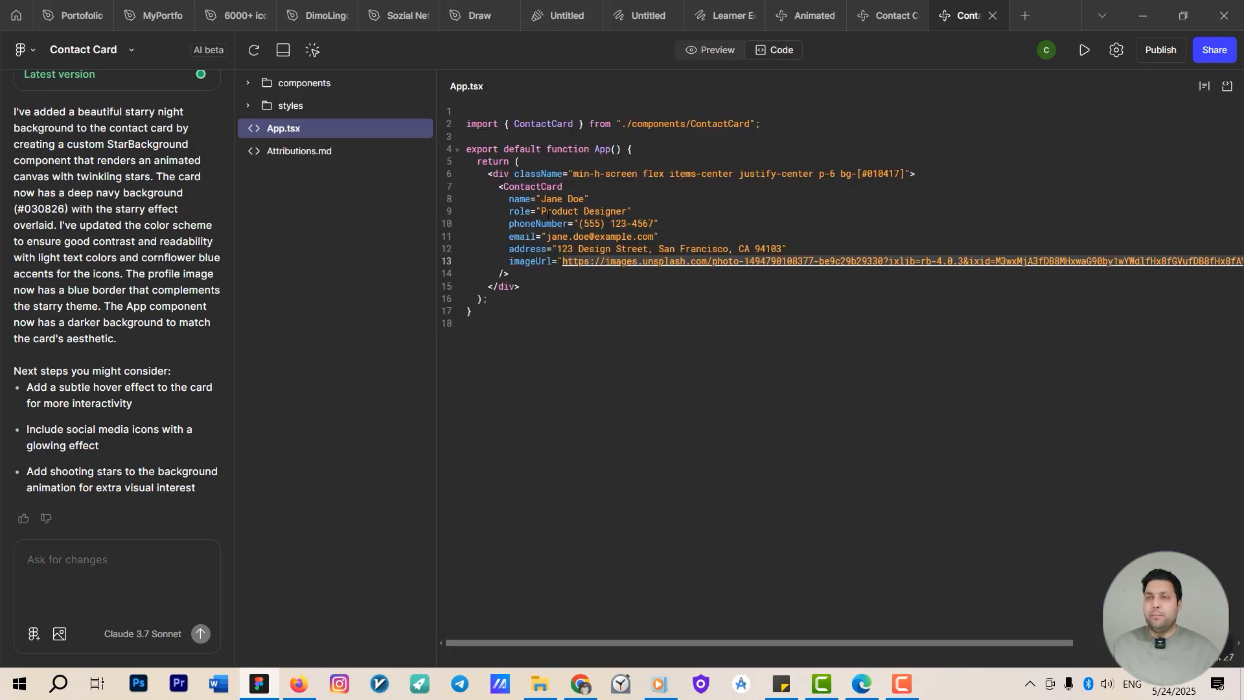
drag(585, 199, 546, 199)
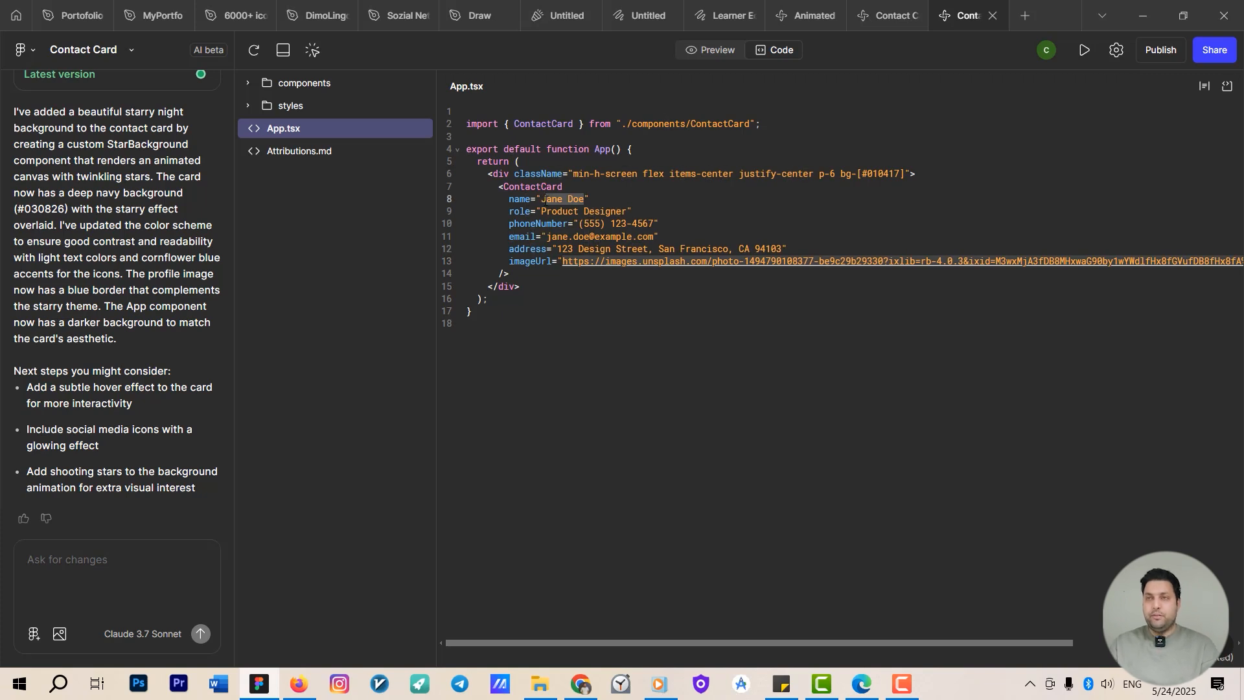
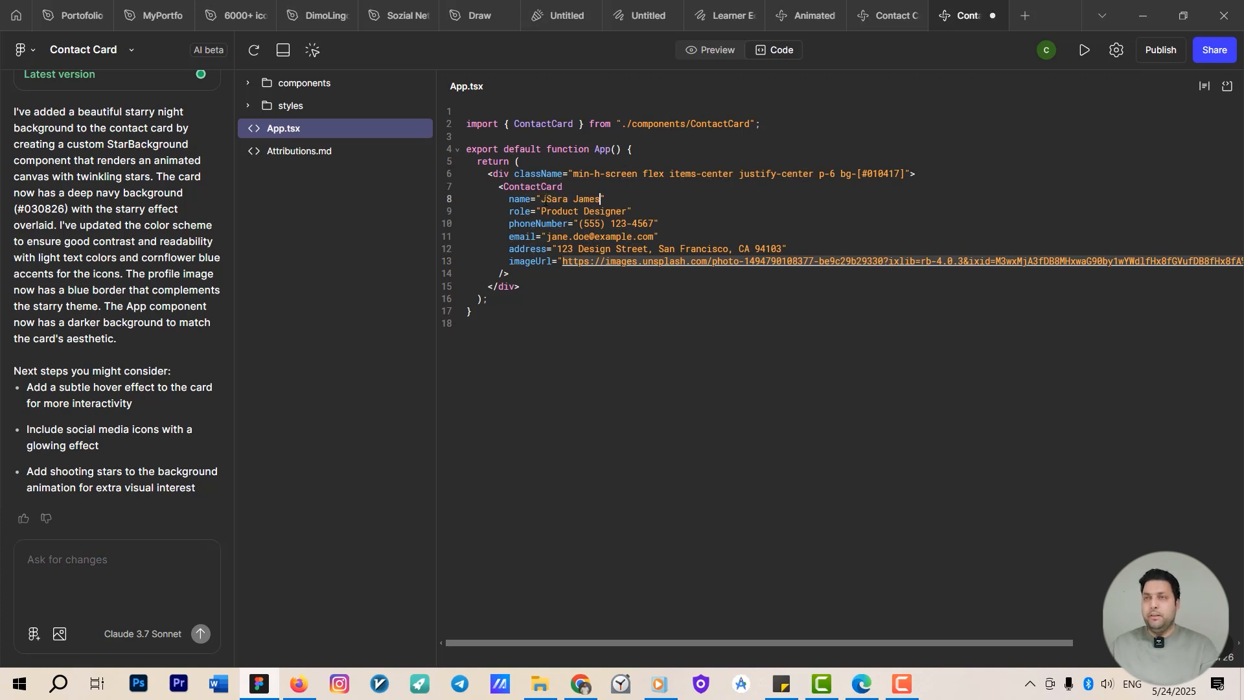
click(712, 47)
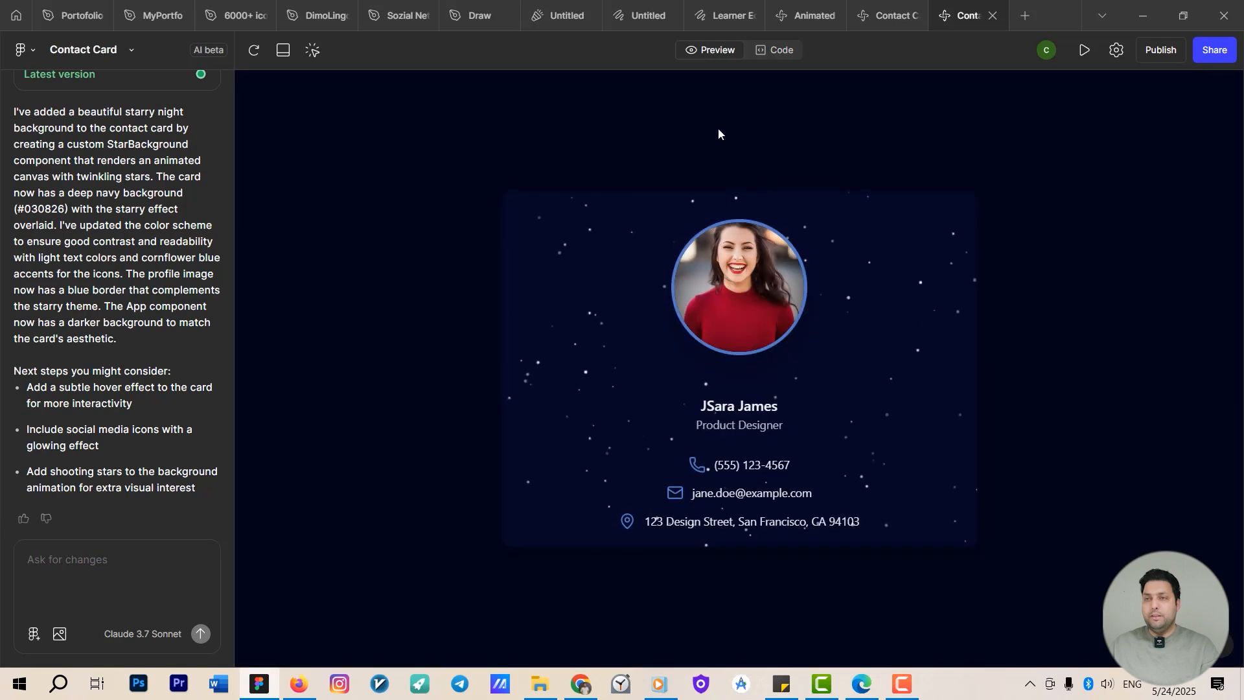
click(771, 51)
click(545, 201)
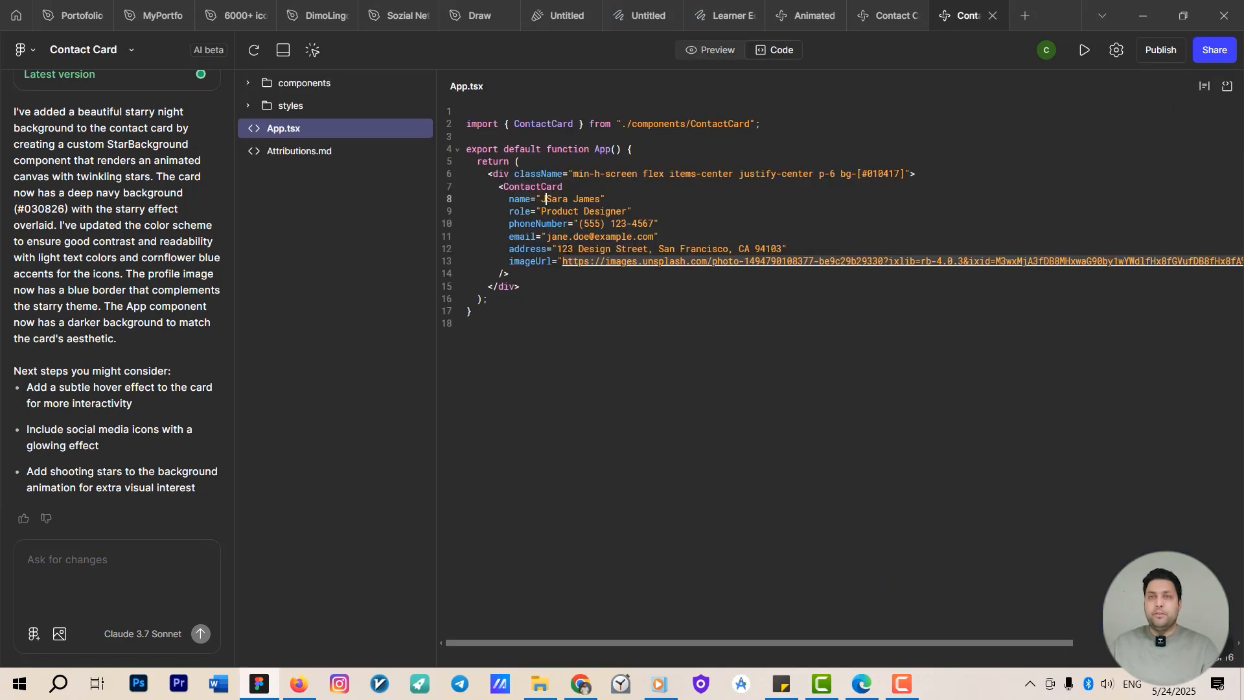
key(BackSpace)
Browse the project's styles and components folders, opening globals.css and aspect-ratio.tsx to view their code.
click(248, 105)
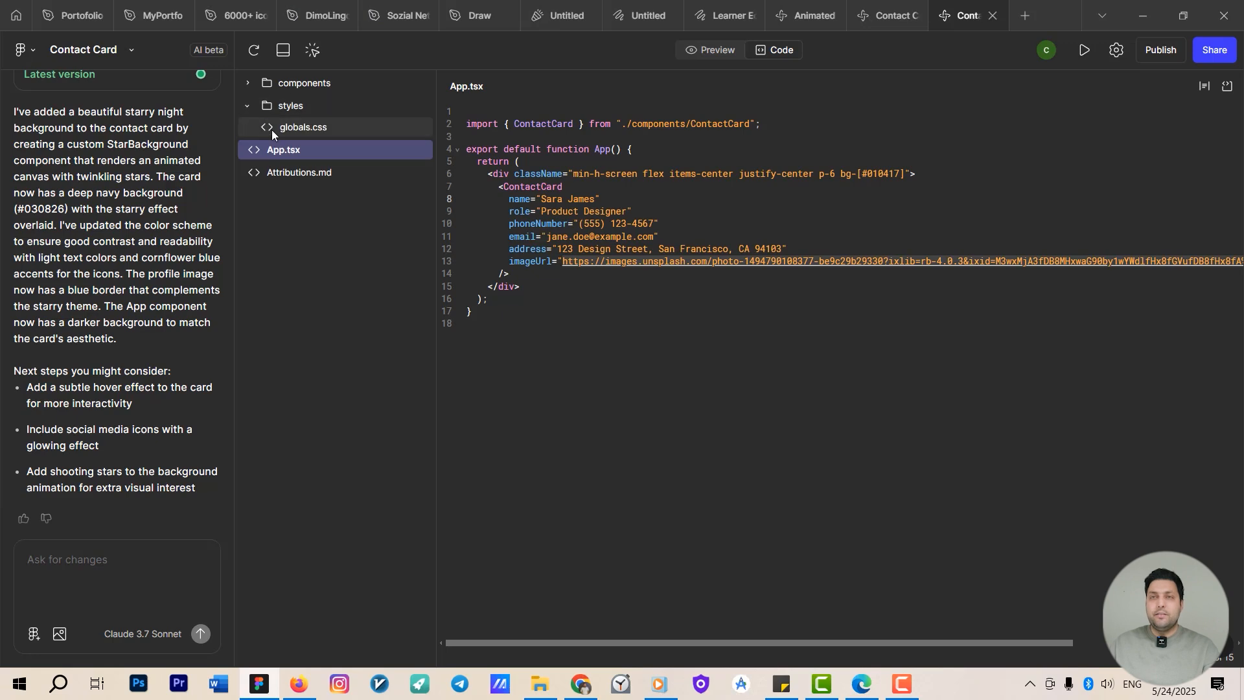
click(272, 128)
click(285, 83)
click(286, 105)
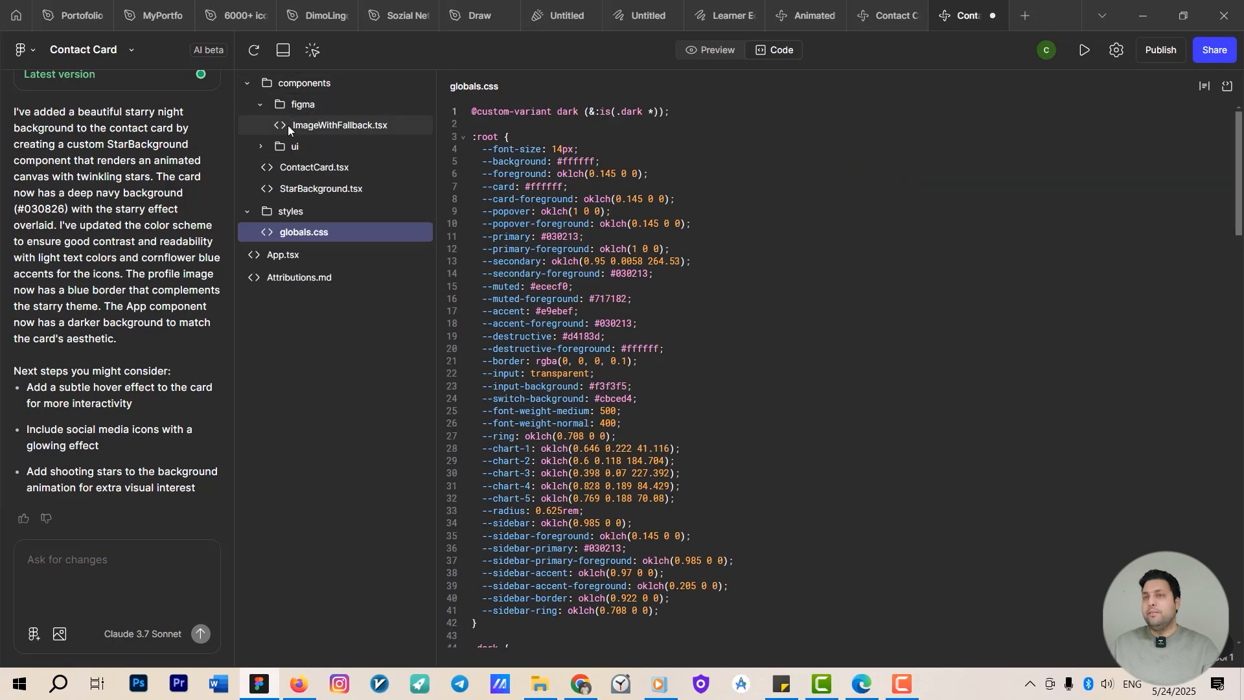
click(287, 125)
click(289, 146)
click(322, 234)
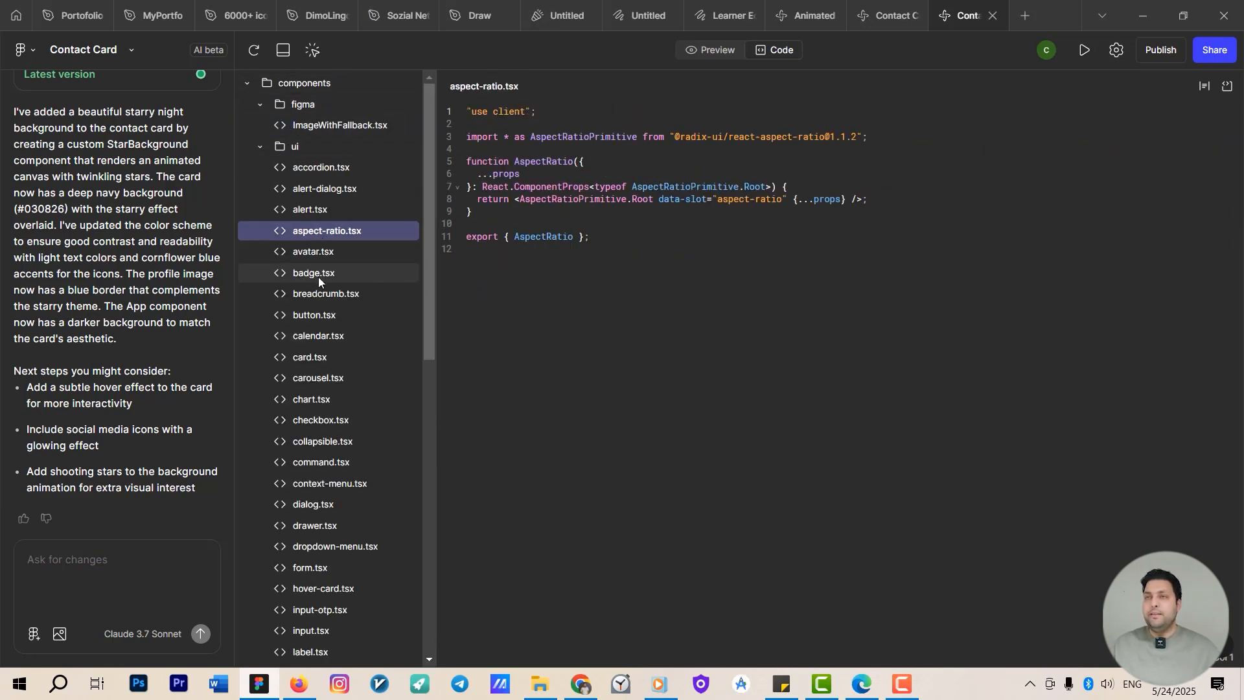
Back in preview, prompt the AI: "add a ctat to the card with white background".
click(706, 51)
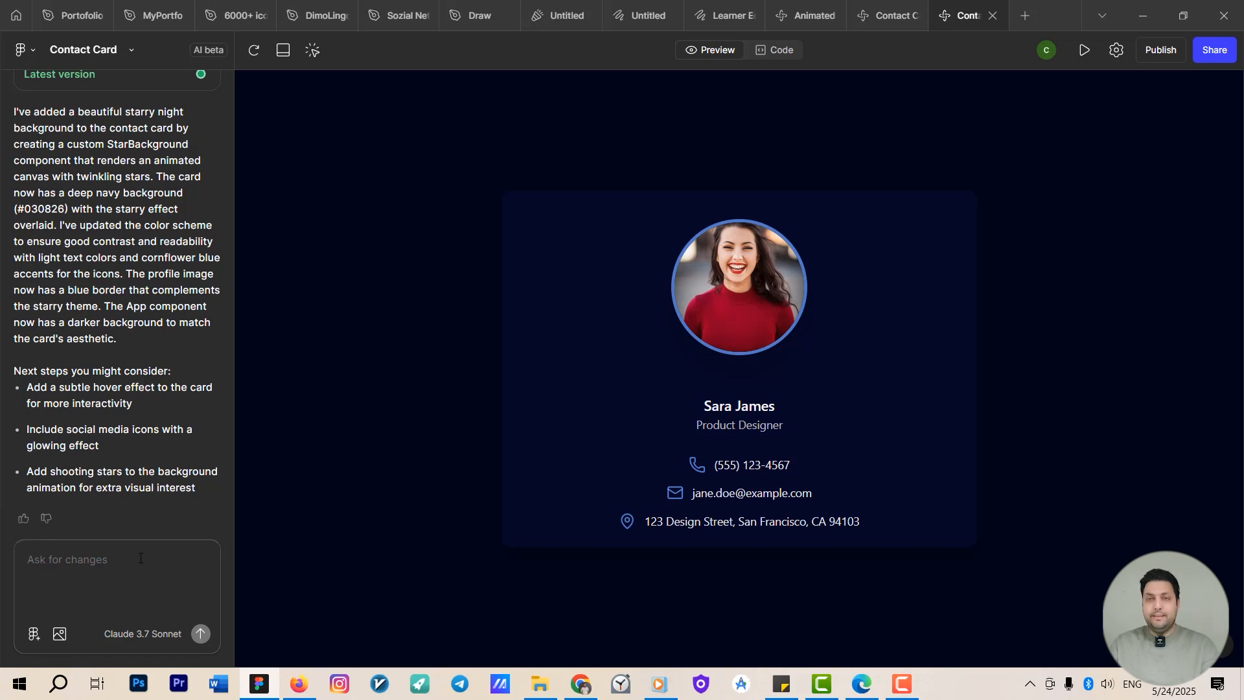
text(add )
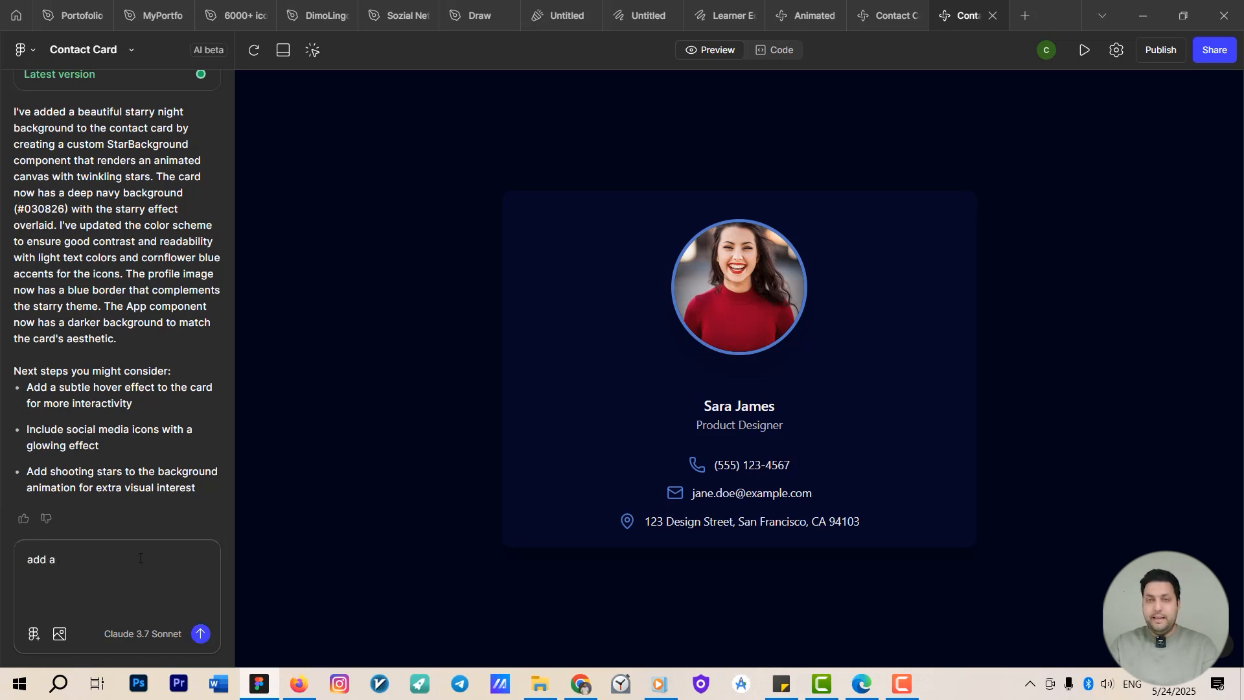
text(a ctat )
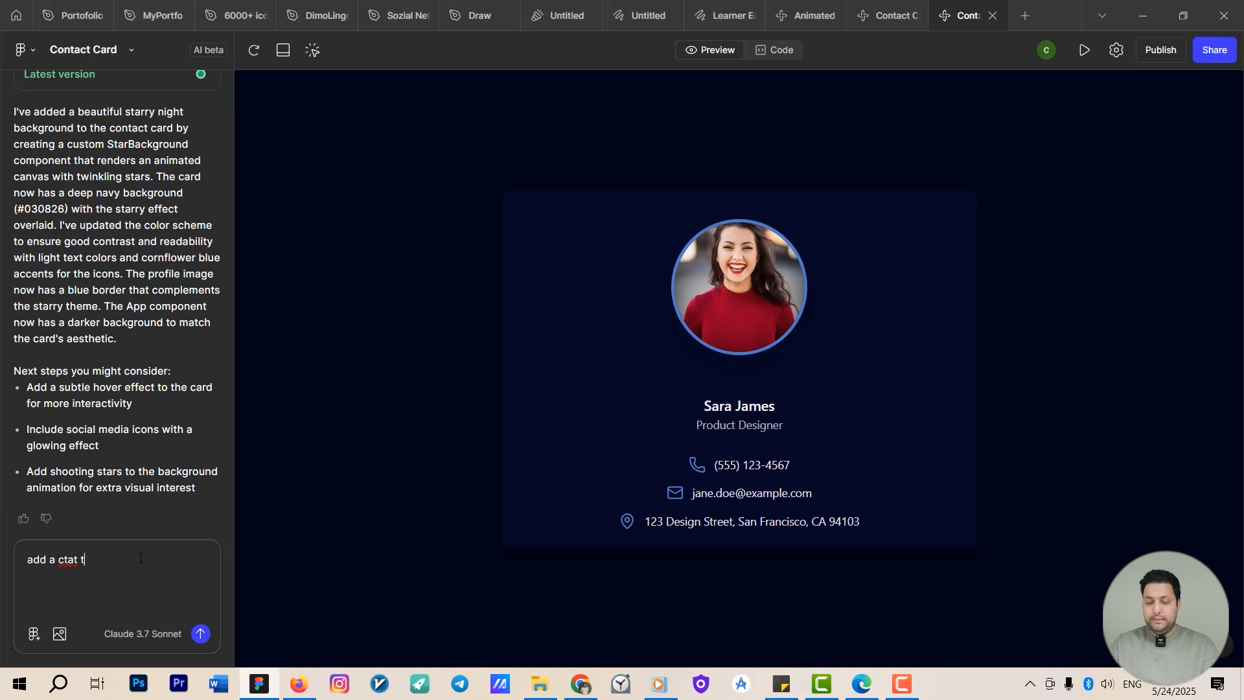
text(to the card with w)
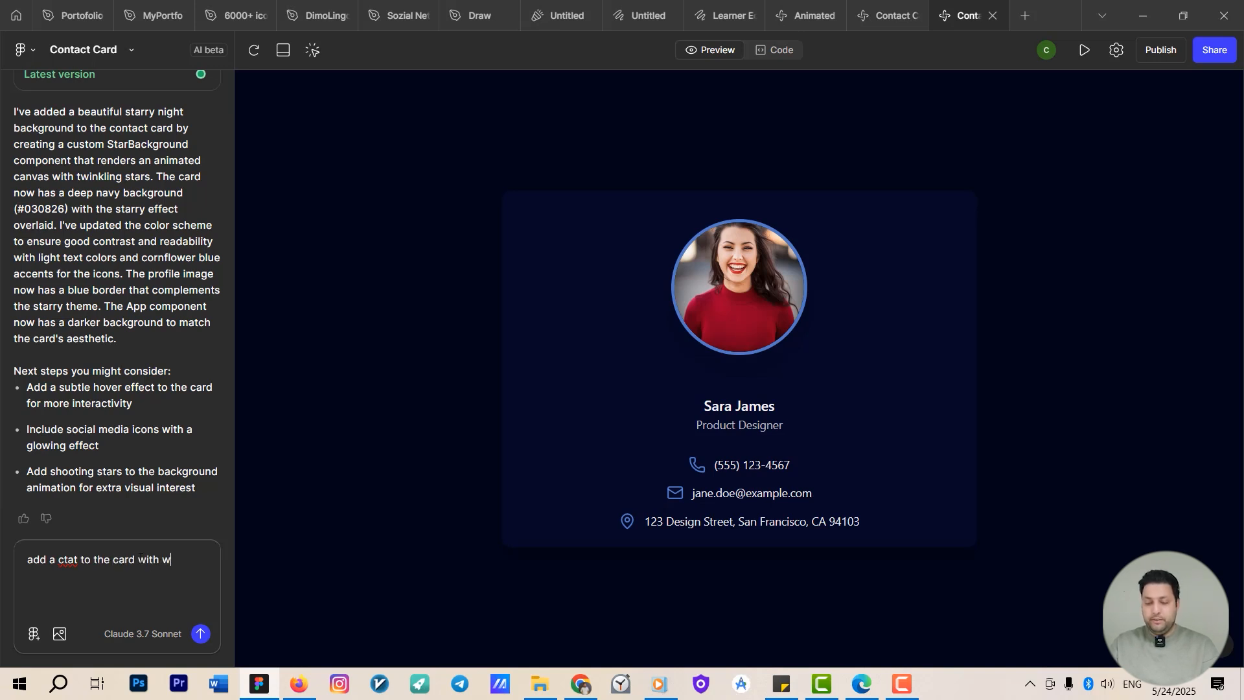
text(hite backgro)
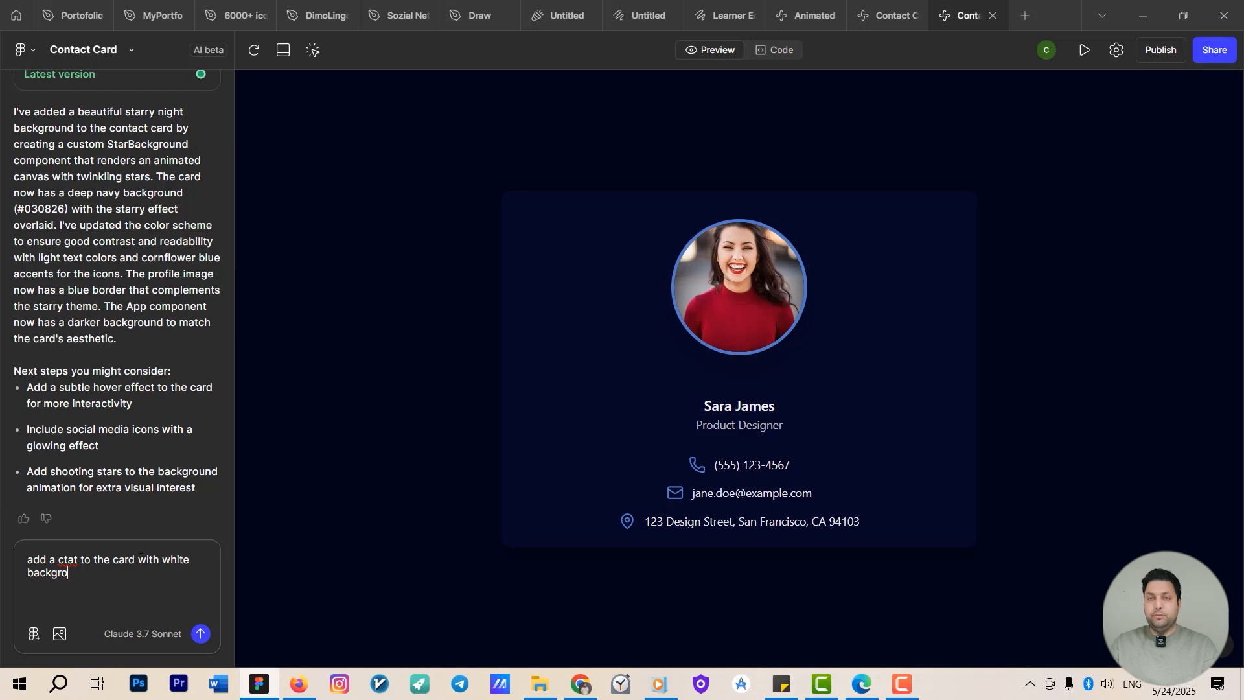
text(und)
key(Return)
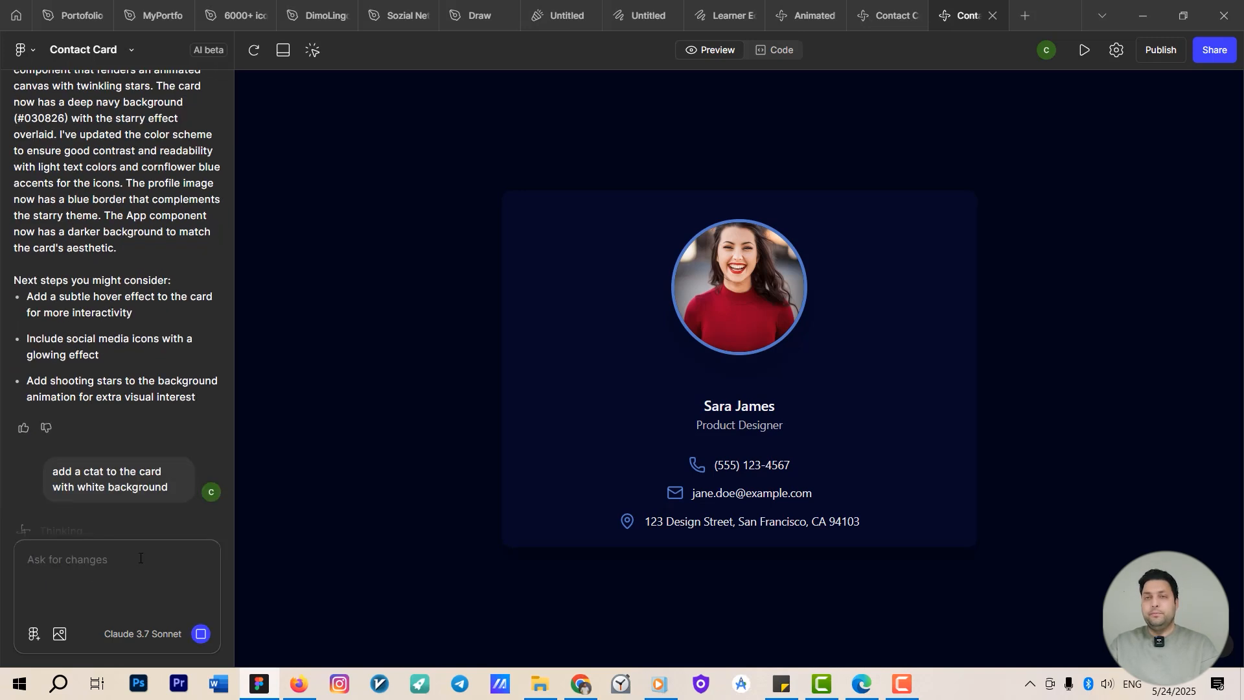
mouse_move(249, 680)
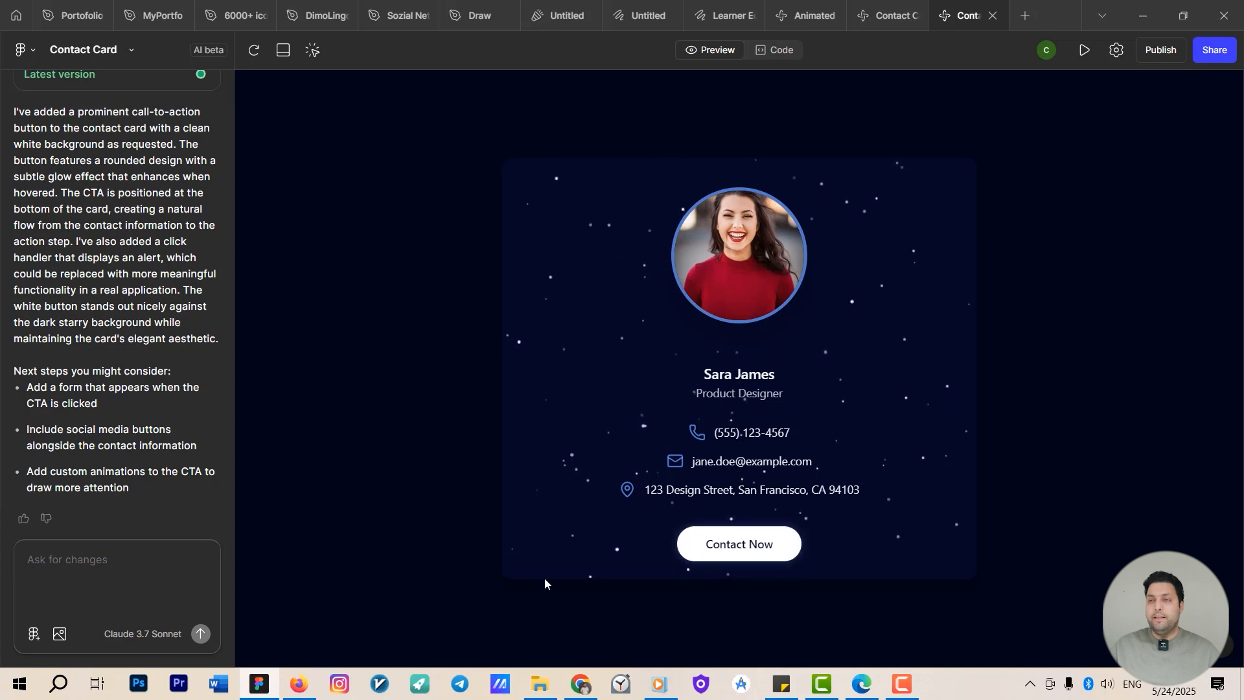
Try out the new Contact Now button on the card in the preview.
click(715, 548)
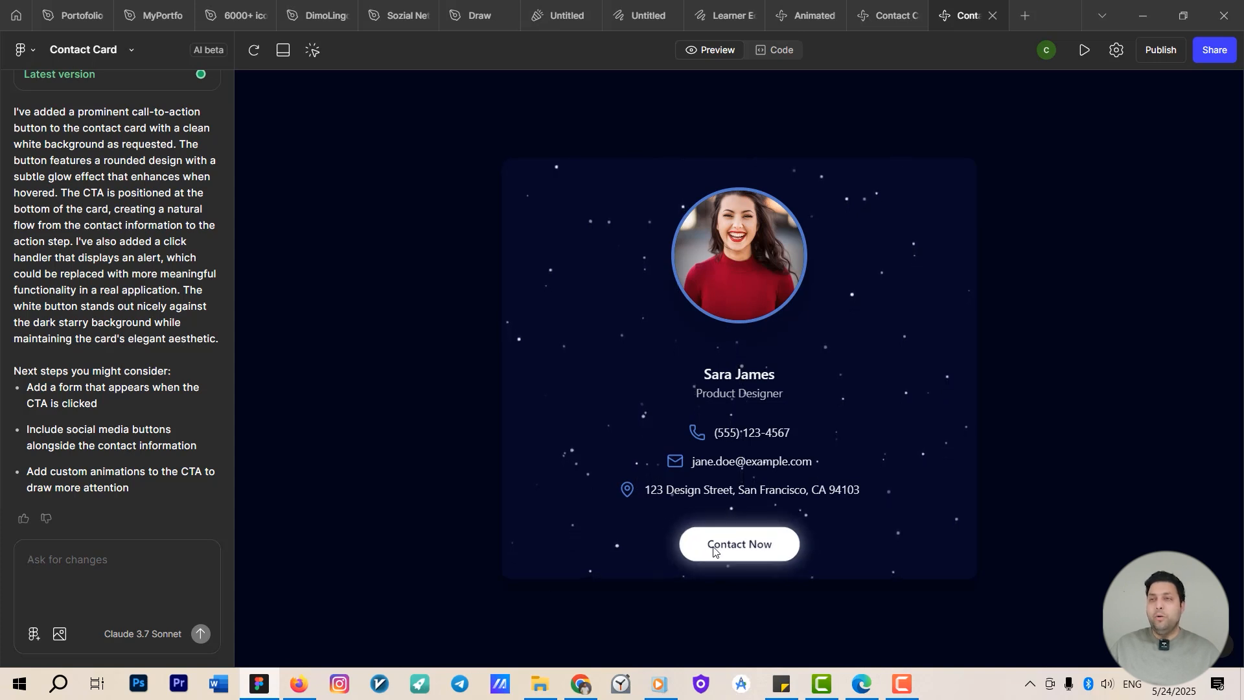
click(719, 336)
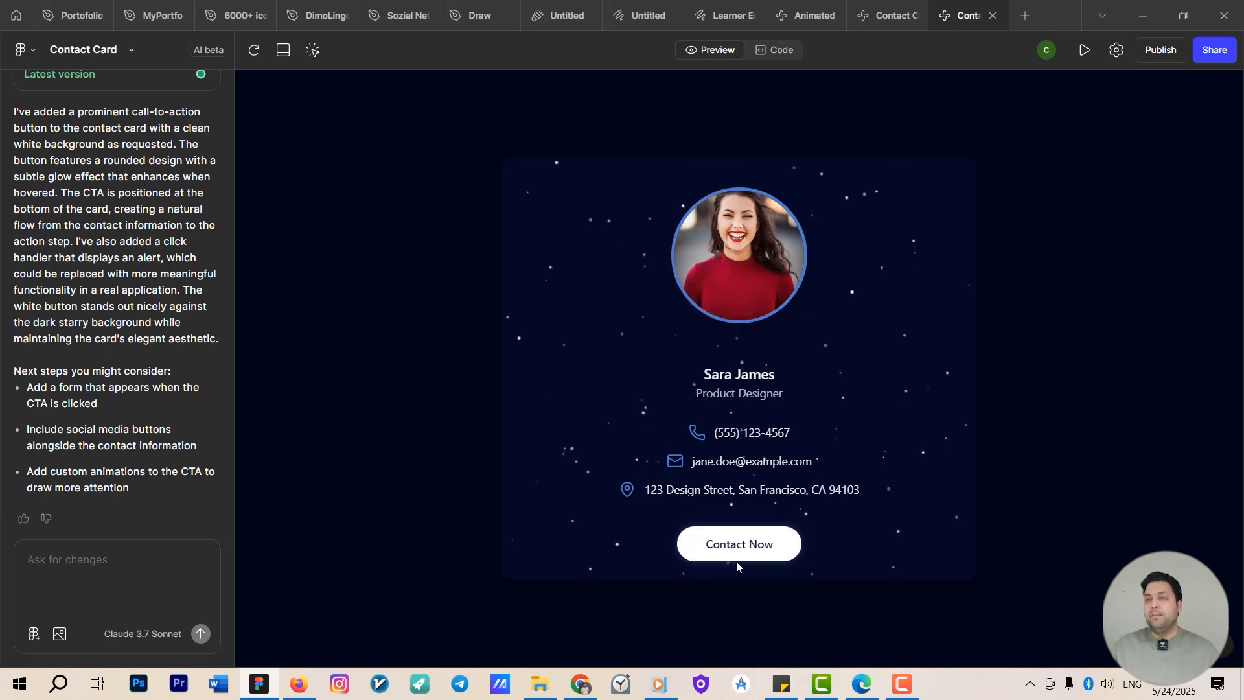
click(745, 545)
click(712, 340)
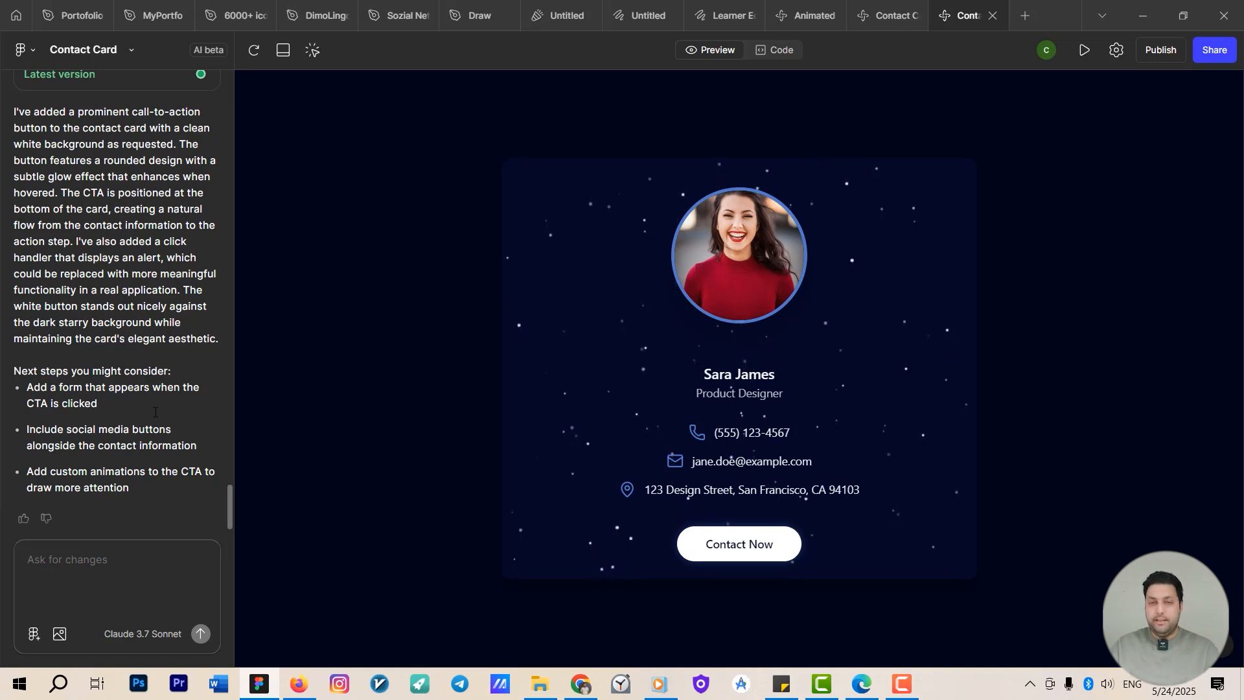
Prompt the AI: "add upload button for changing the picture".
text(a)
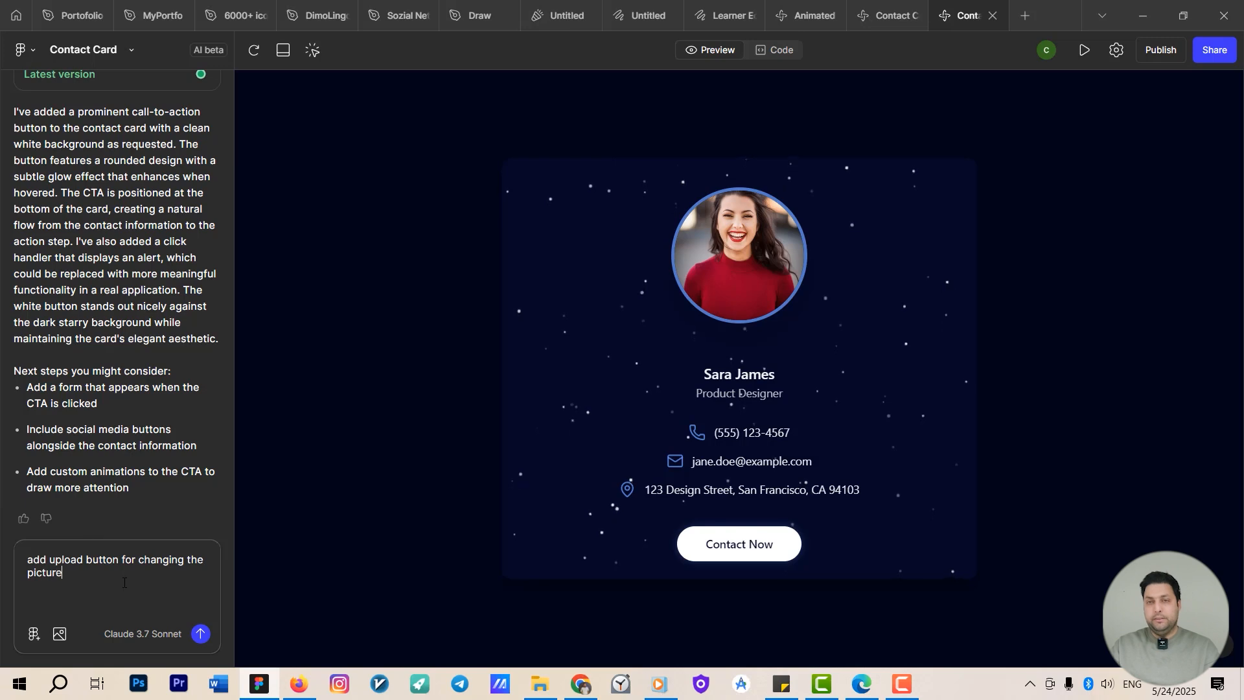
key(Return)
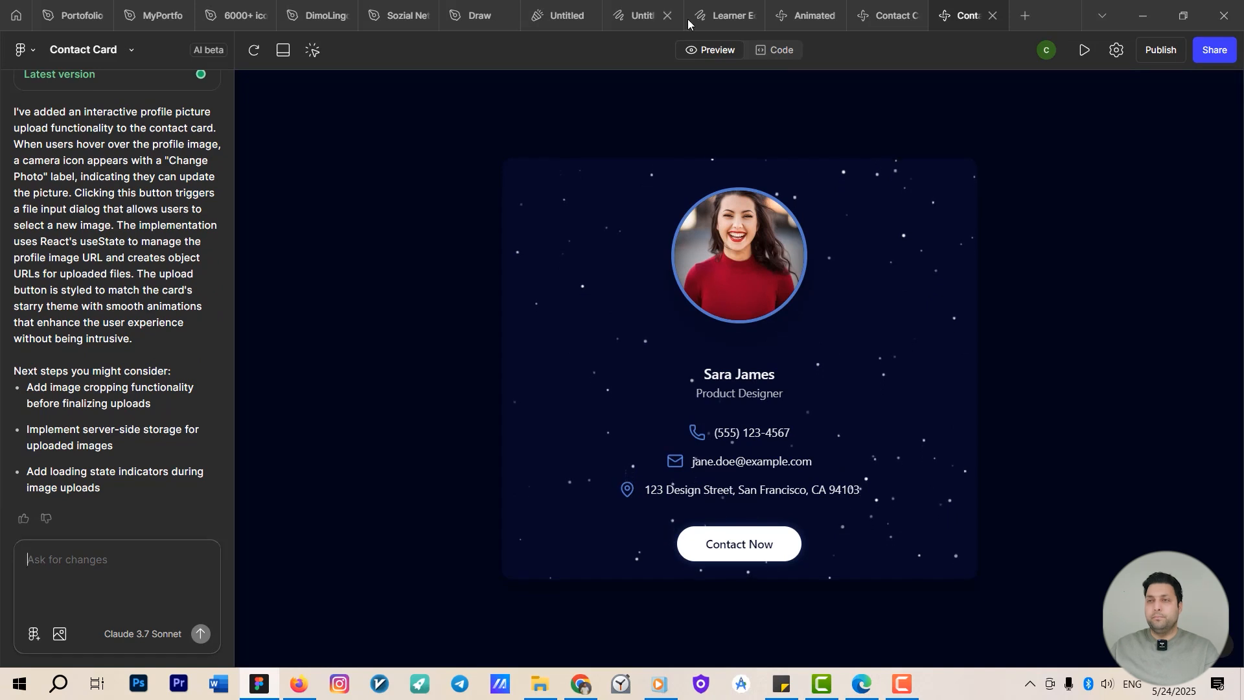
Test the Change Photo control that appears over the profile picture.
mouse_move(691, 239)
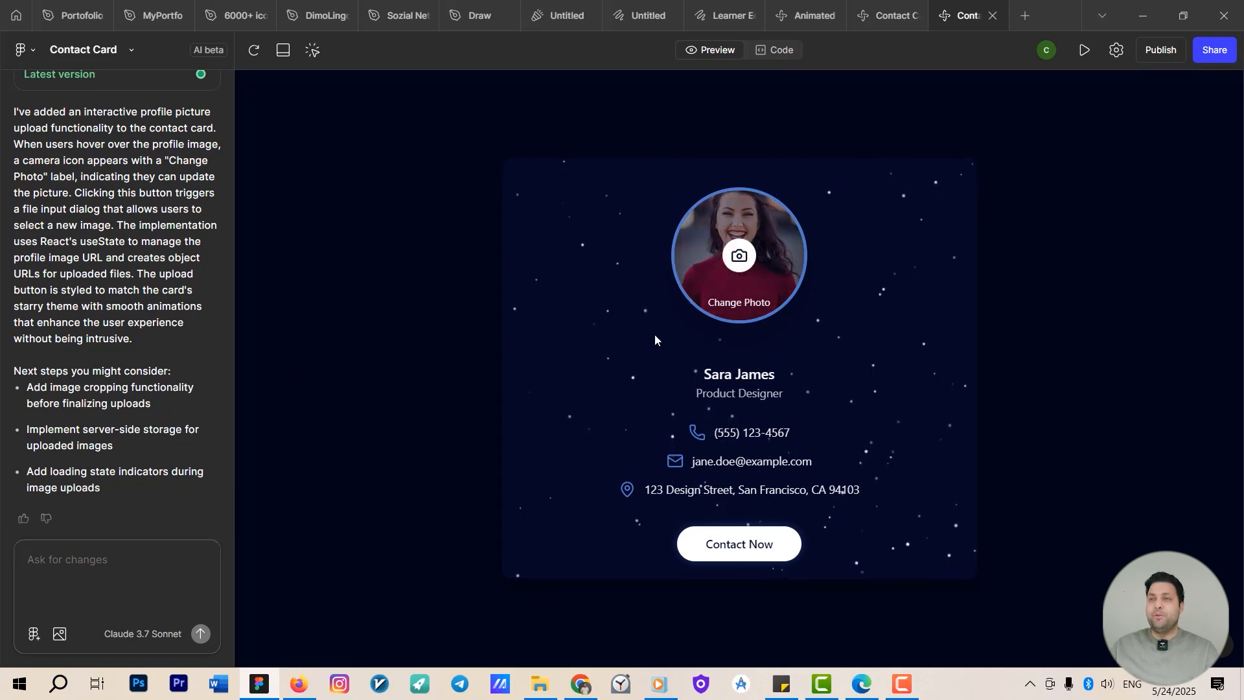
click(742, 259)
double_click(794, 173)
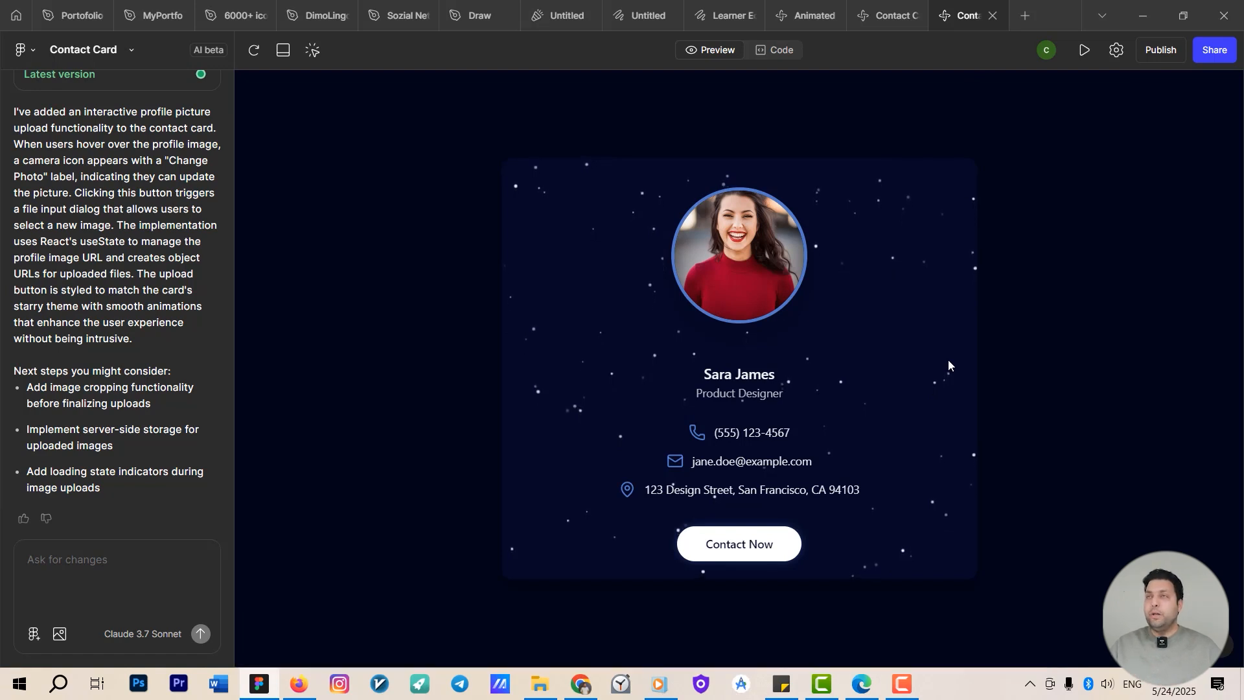
Open a new tab and create a new Figma Make file.
click(1024, 12)
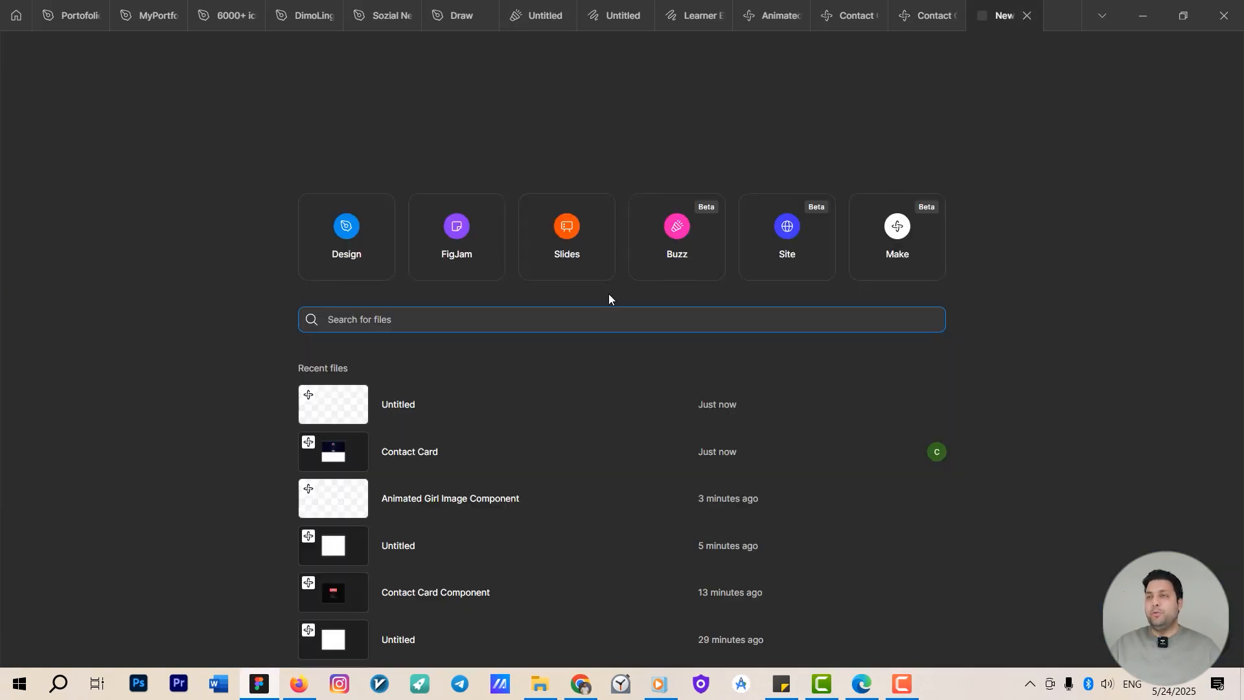
click(889, 245)
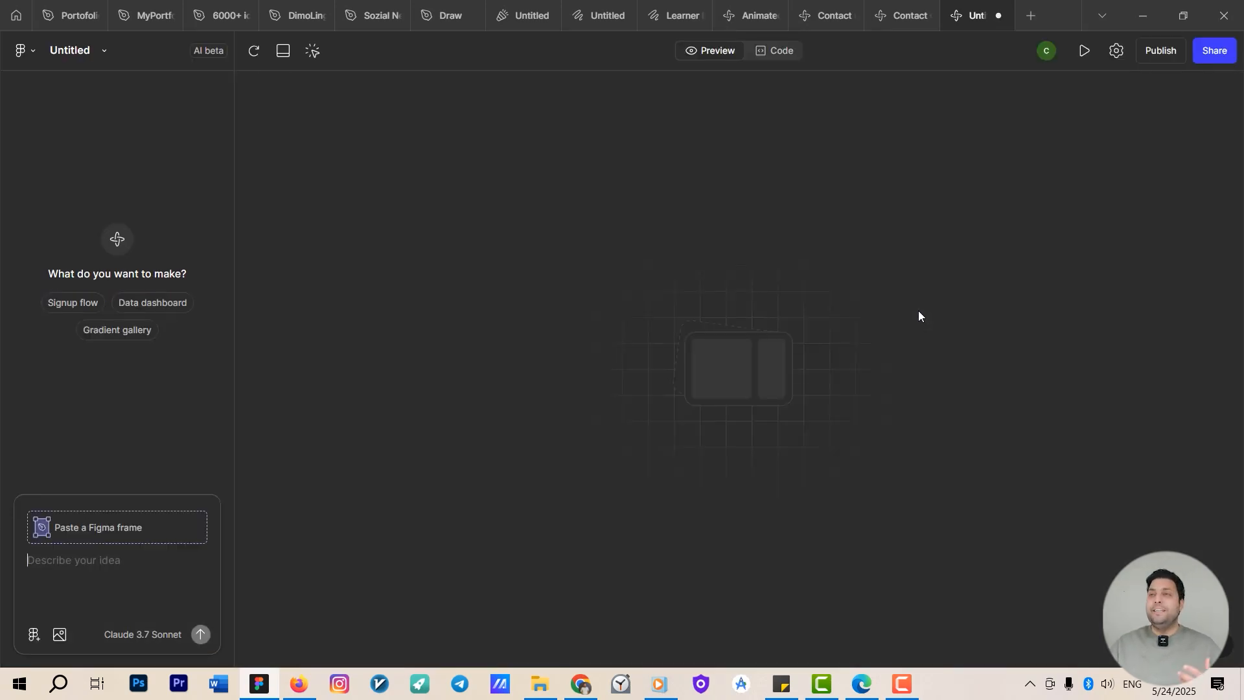
Locate the Onboarding - Fees frame in the Learner Education app design file.
click(751, 16)
click(646, 16)
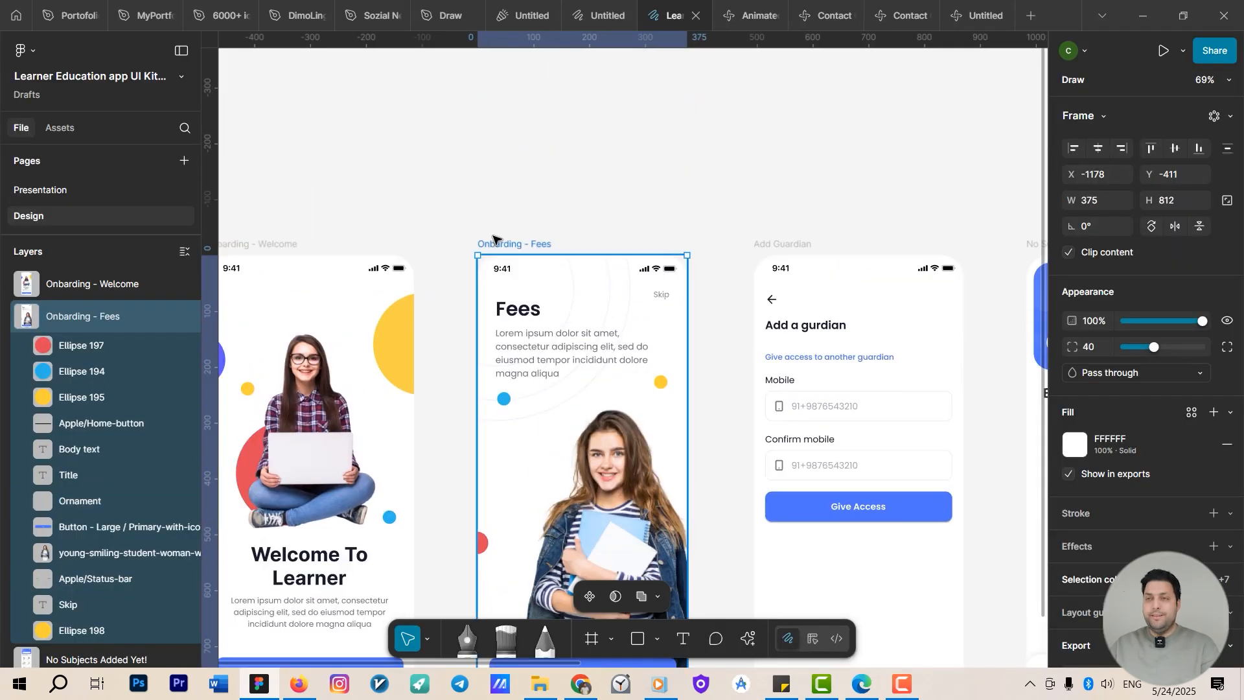
scroll(584, 319, down, 2)
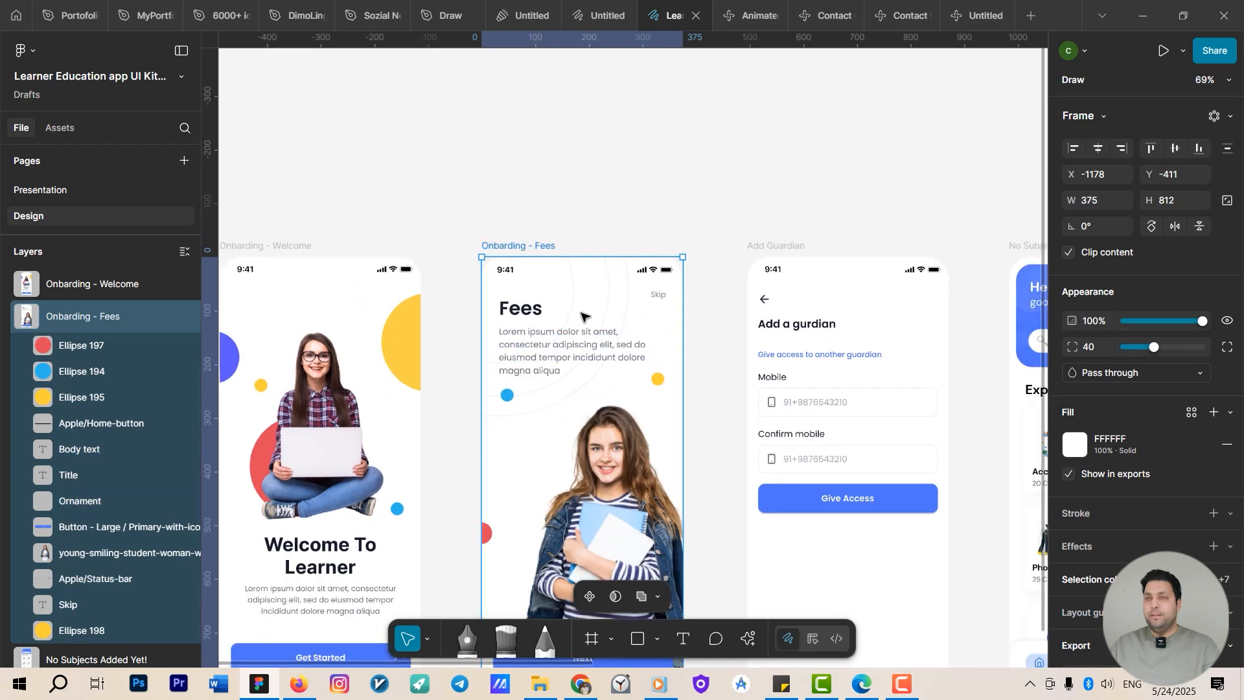
drag(577, 366, 572, 235)
scroll(545, 250, up, 3)
scroll(548, 253, down, 2)
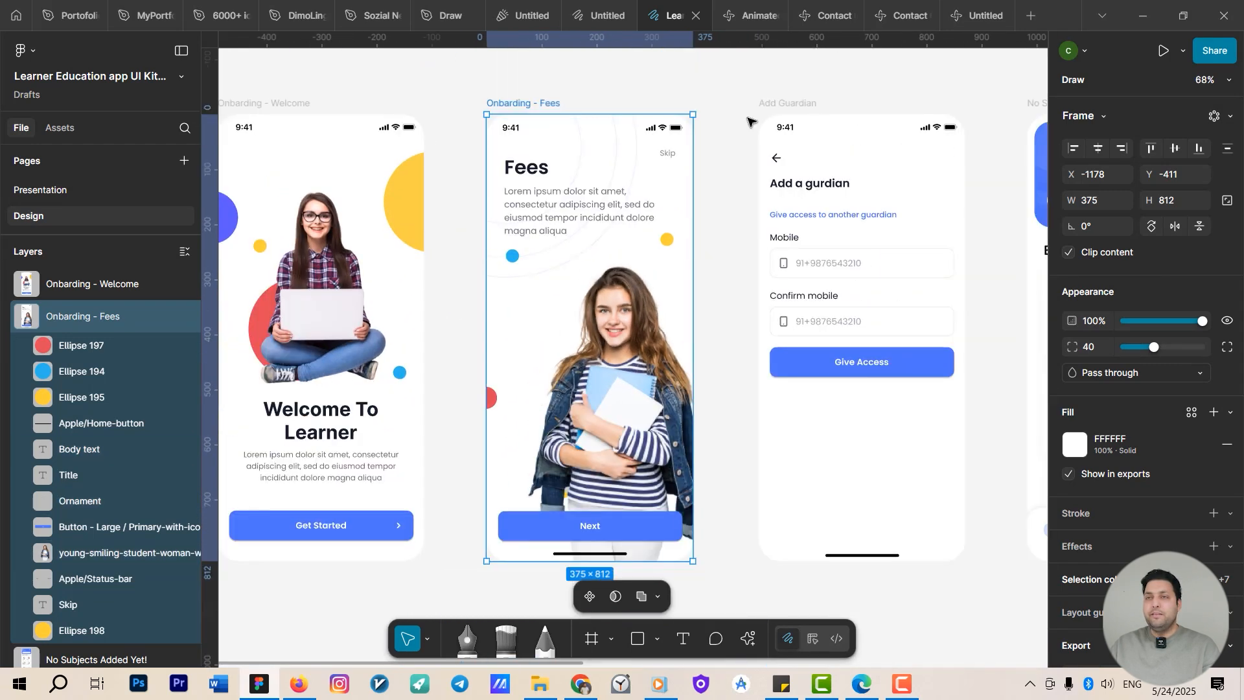
Paste the Onboarding - Fees frame and prompt the AI to make the girl walk out of frame and return when clicked.
click(960, 15)
key(ctrl+v)
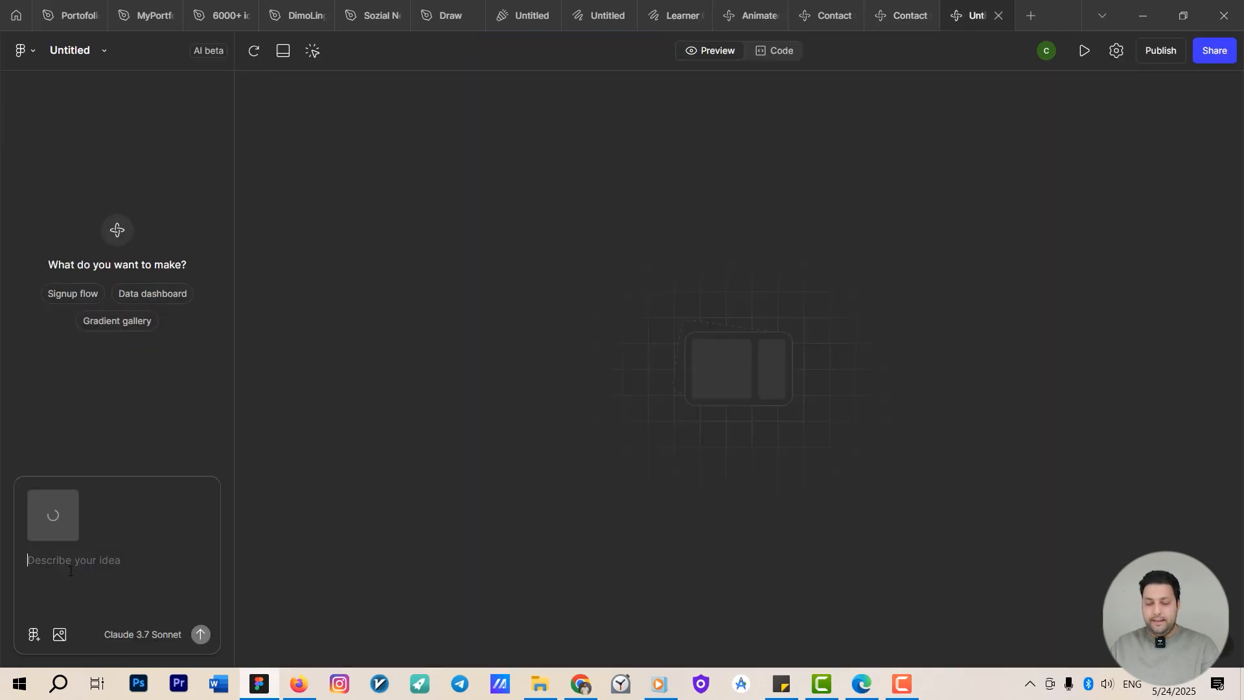
key(super+v)
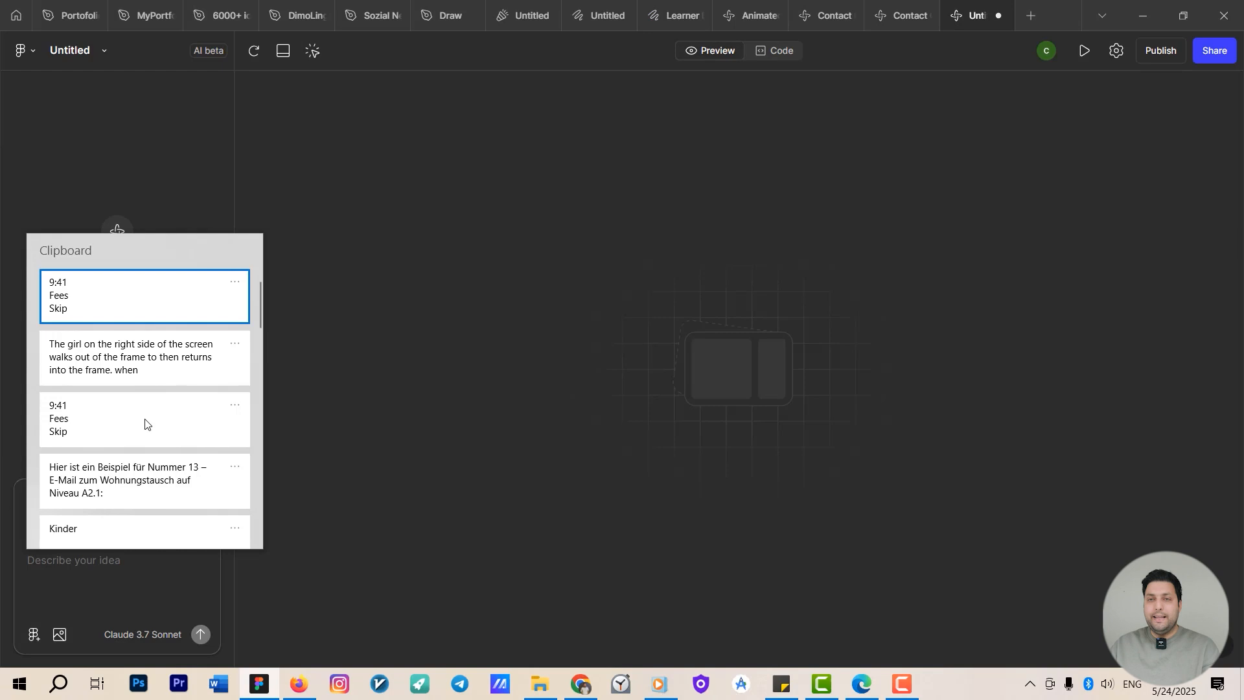
click(125, 366)
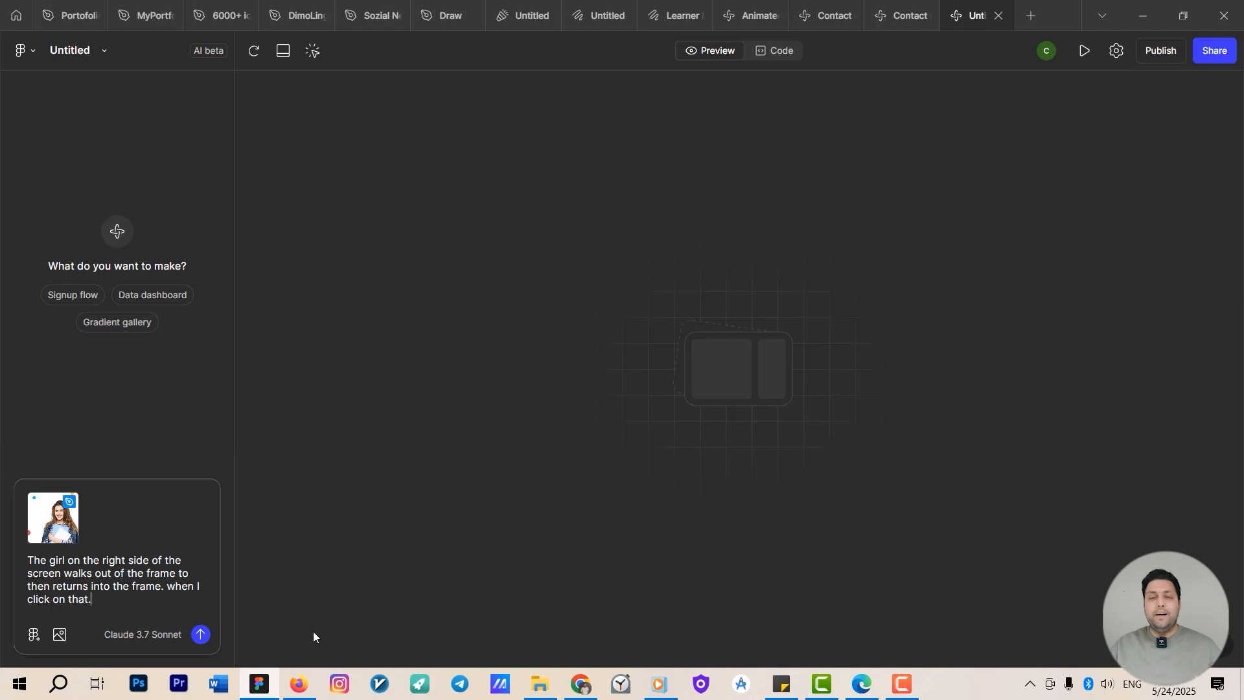
click(200, 637)
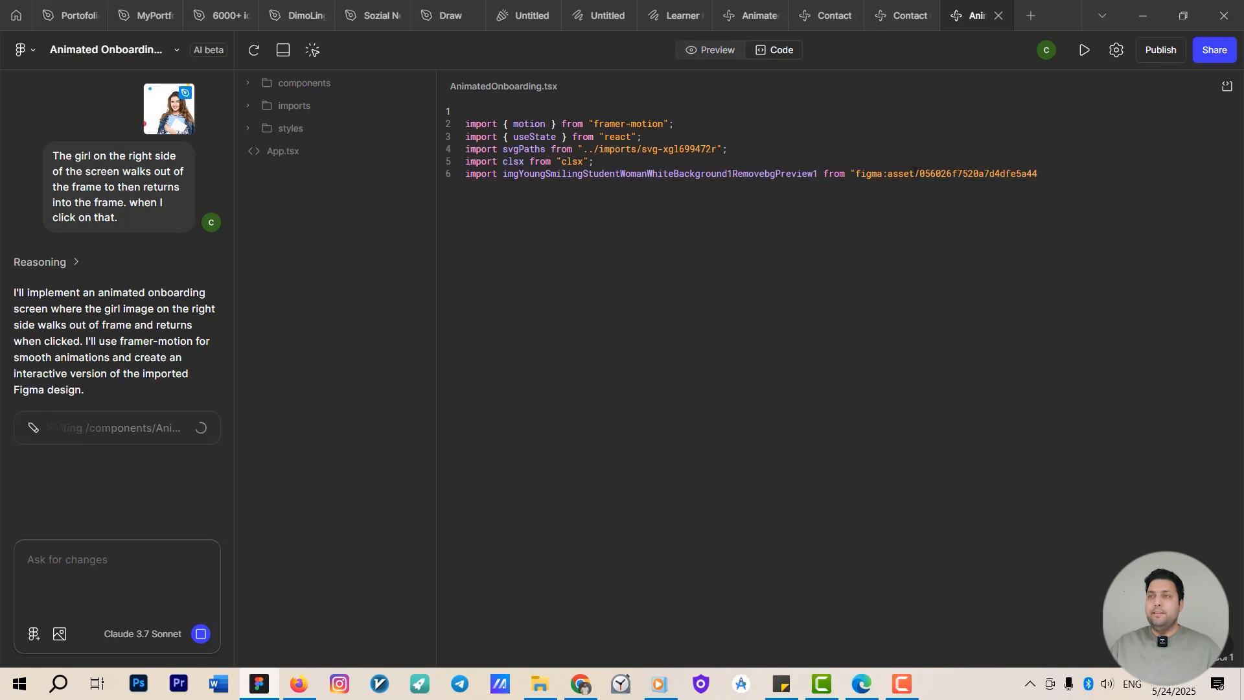
Create another Make file and submit the Gradient gallery starter prompt.
click(1035, 15)
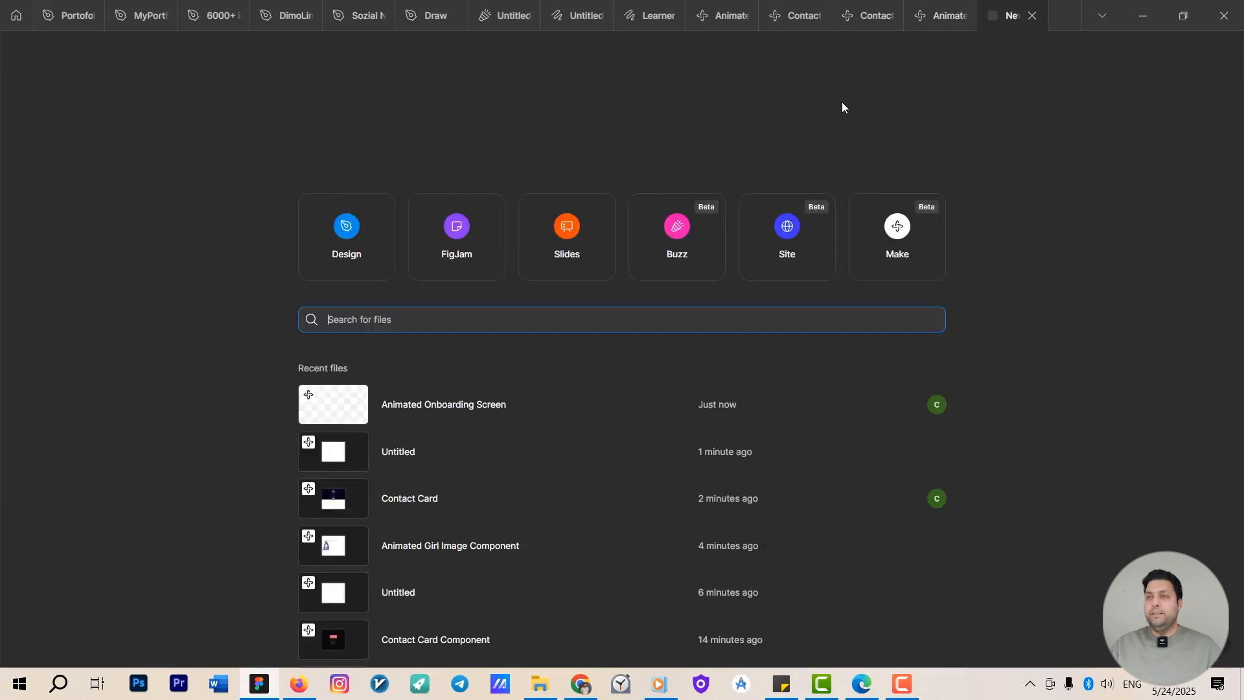
click(883, 248)
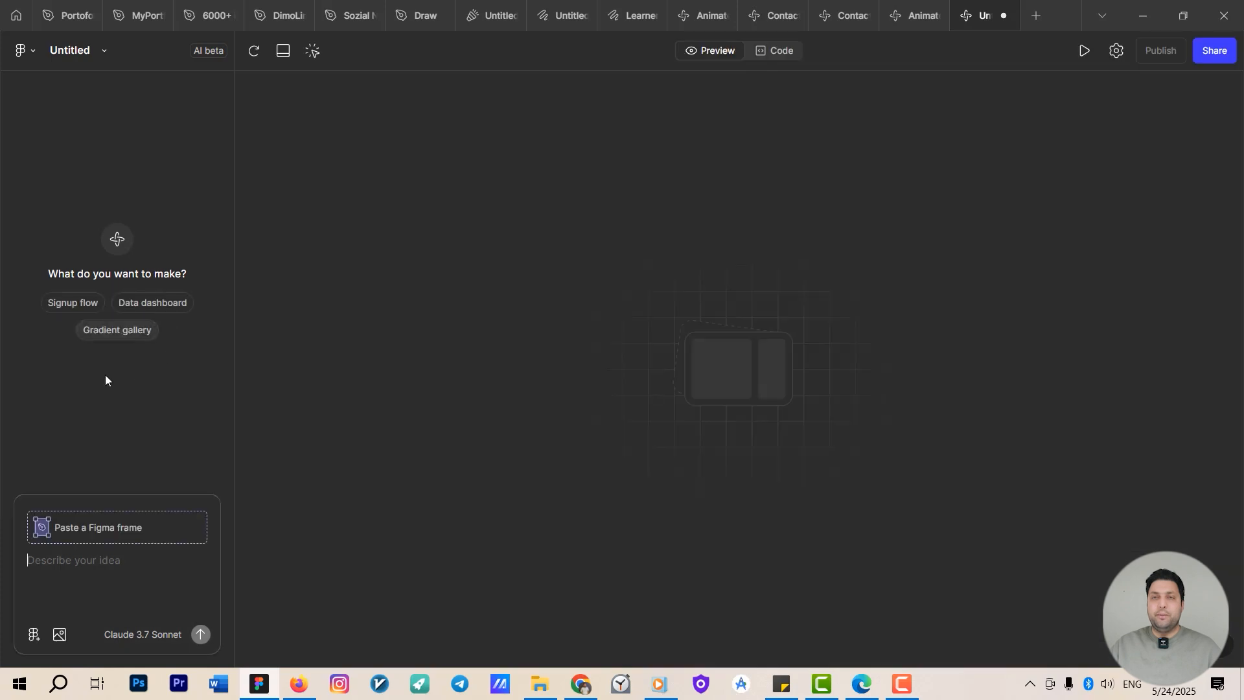
click(119, 336)
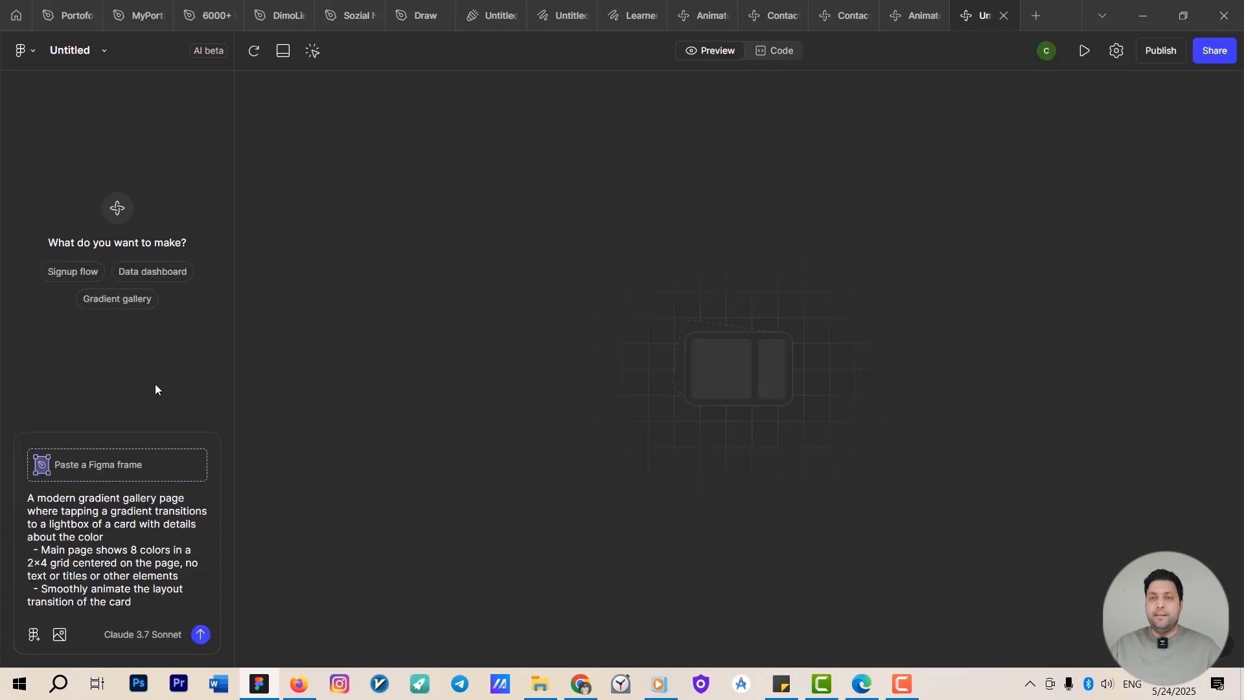
click(201, 634)
Create another Make file and submit the Signup flow starter prompt.
click(1034, 17)
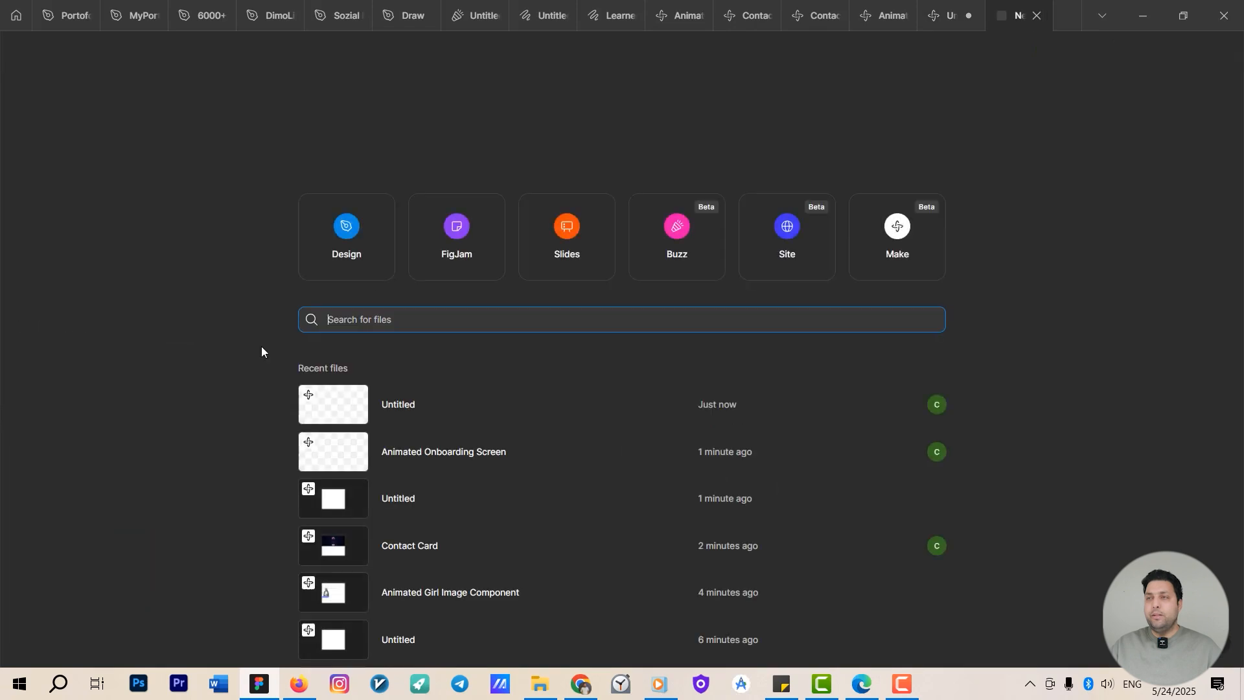
click(898, 243)
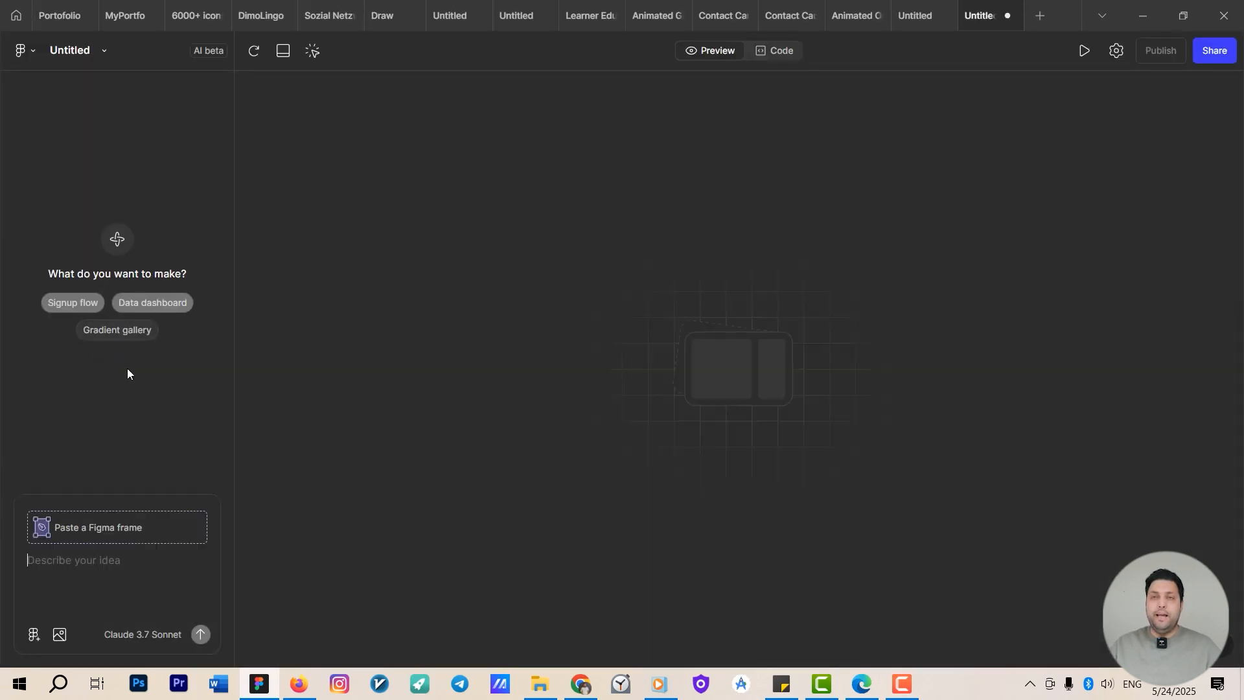
click(81, 302)
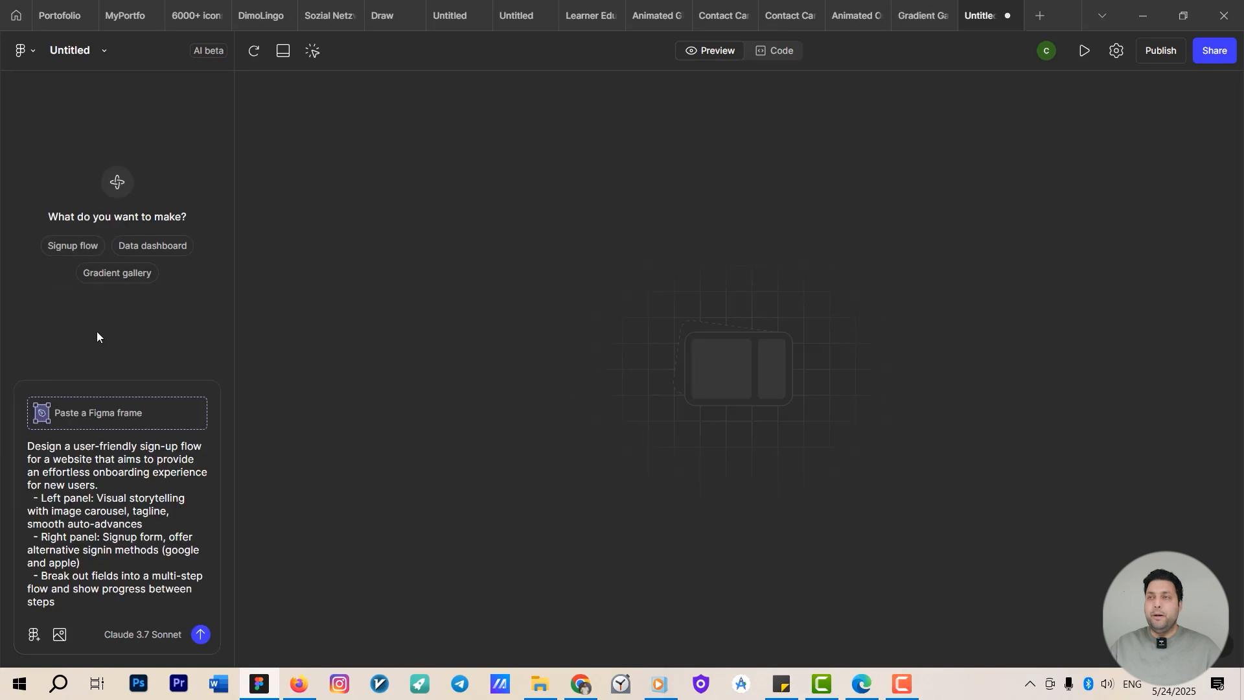
click(201, 634)
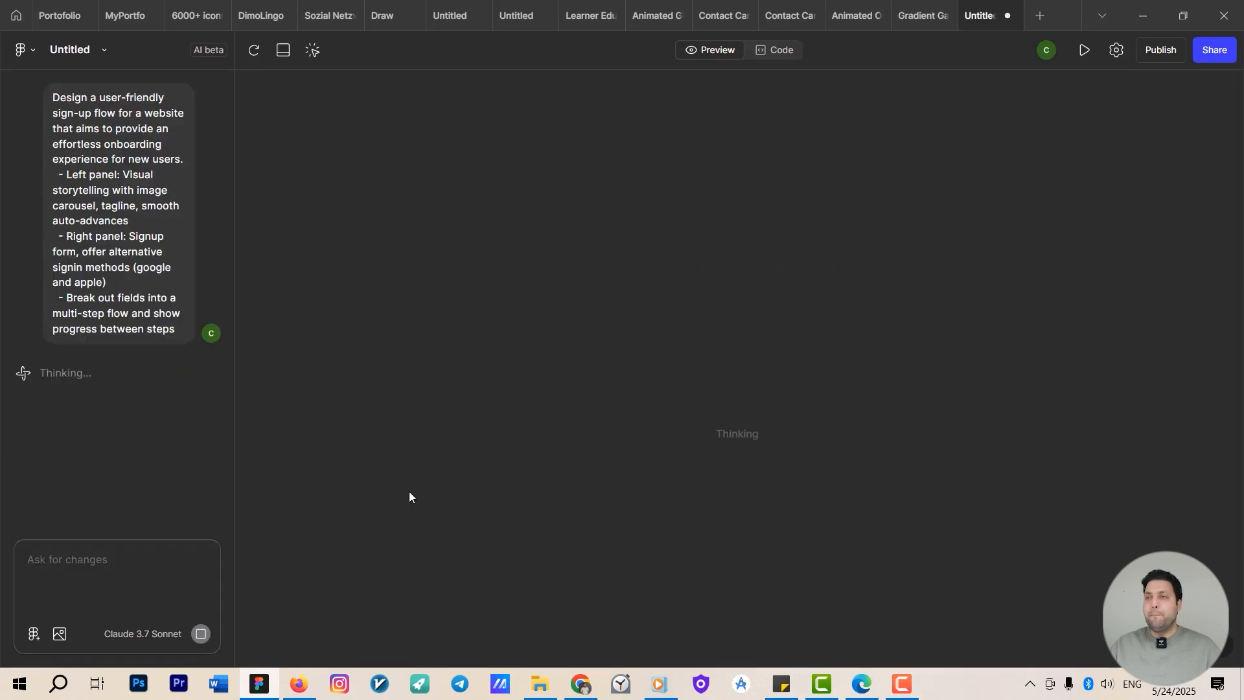
Create another Make file and submit the Data dashboard starter prompt.
click(1040, 16)
click(902, 224)
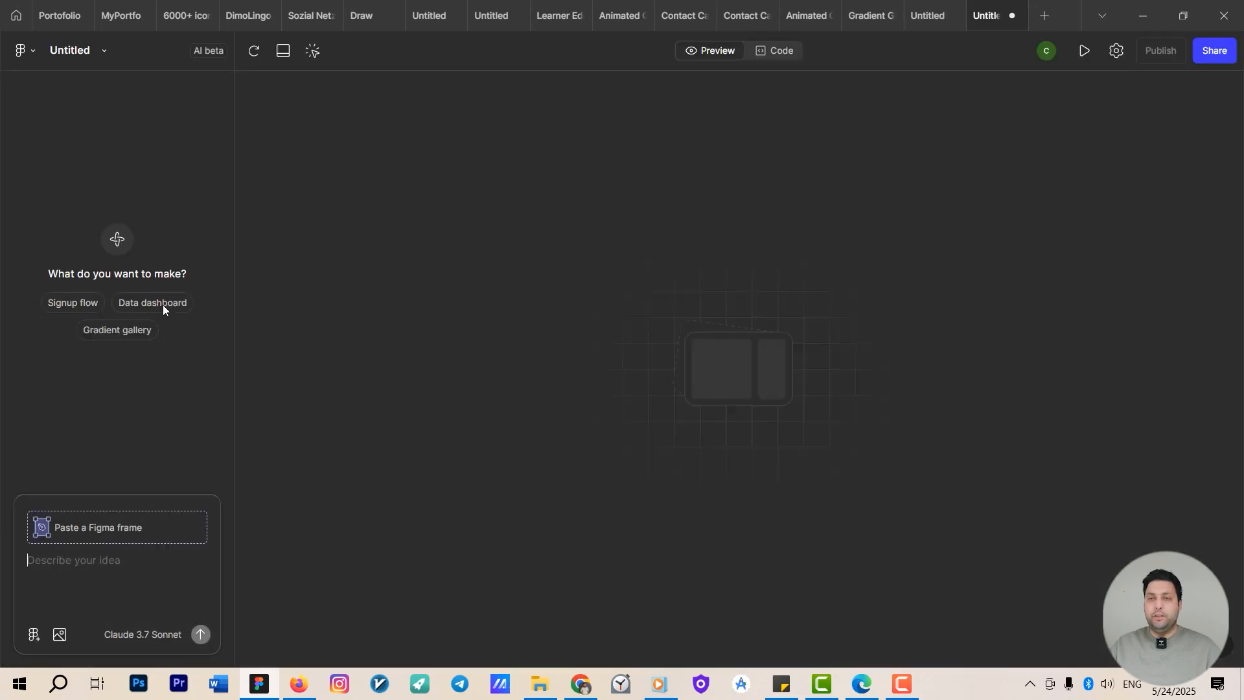
click(161, 303)
click(202, 635)
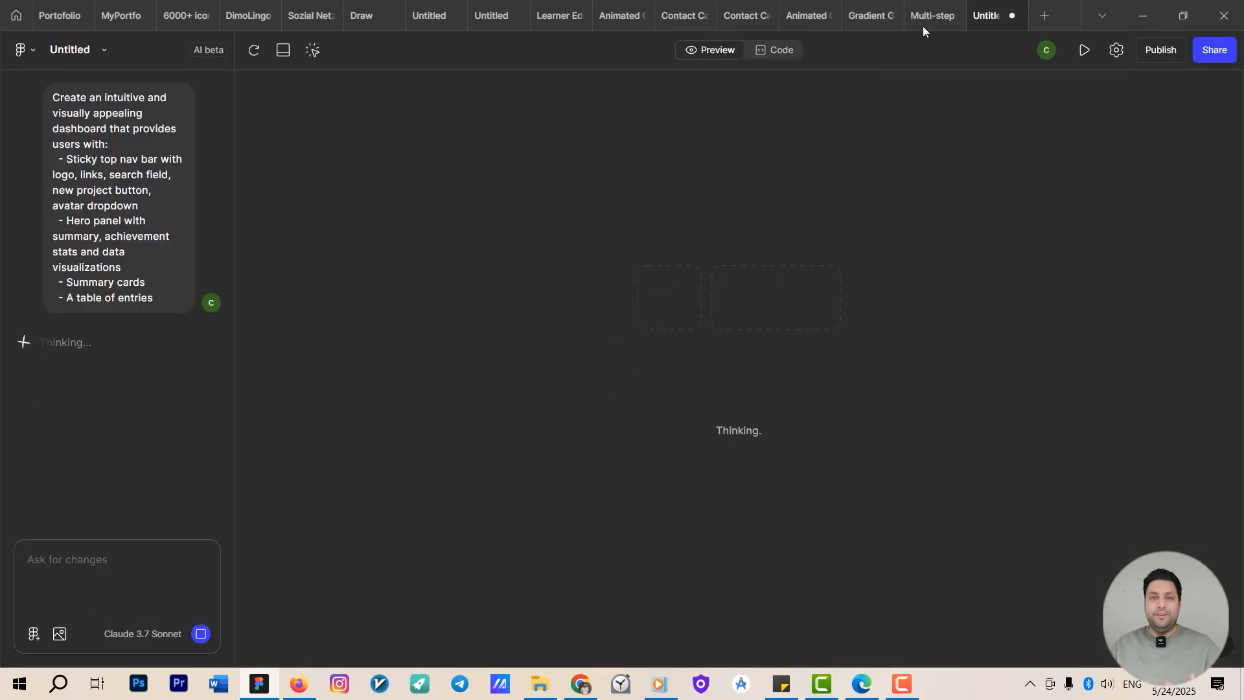
Check the generated onboarding screen and test the girl's walk-out animation by selecting her.
click(797, 3)
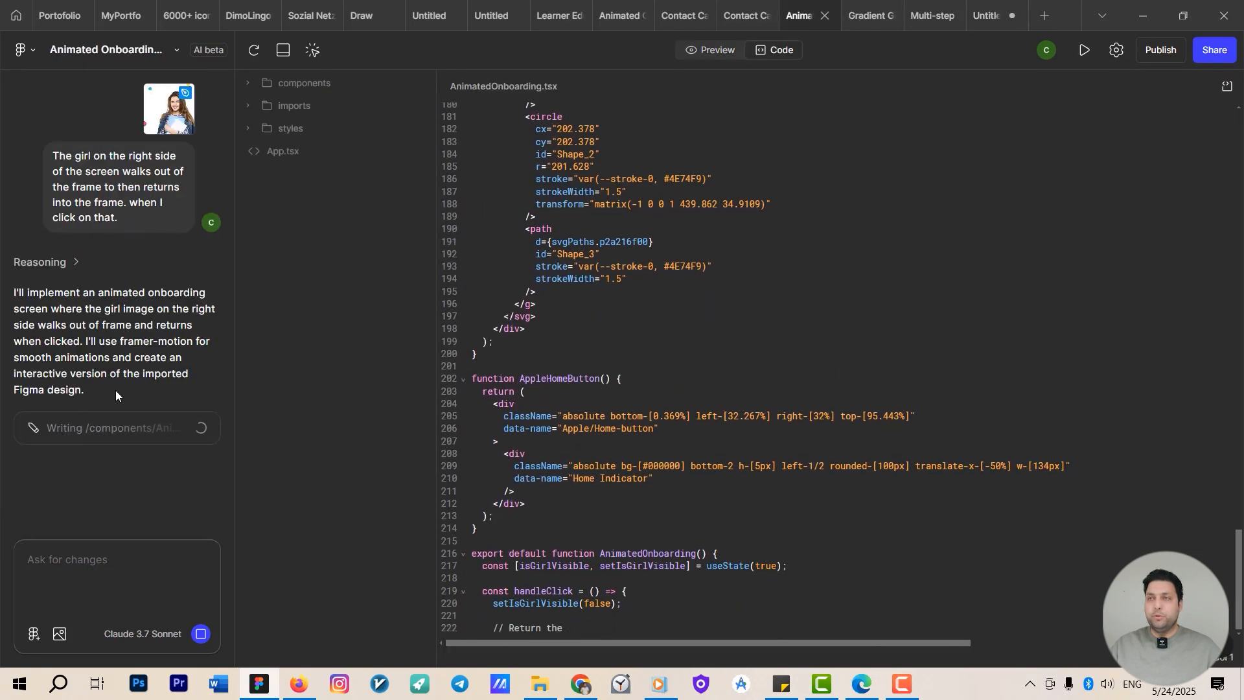
click(868, 16)
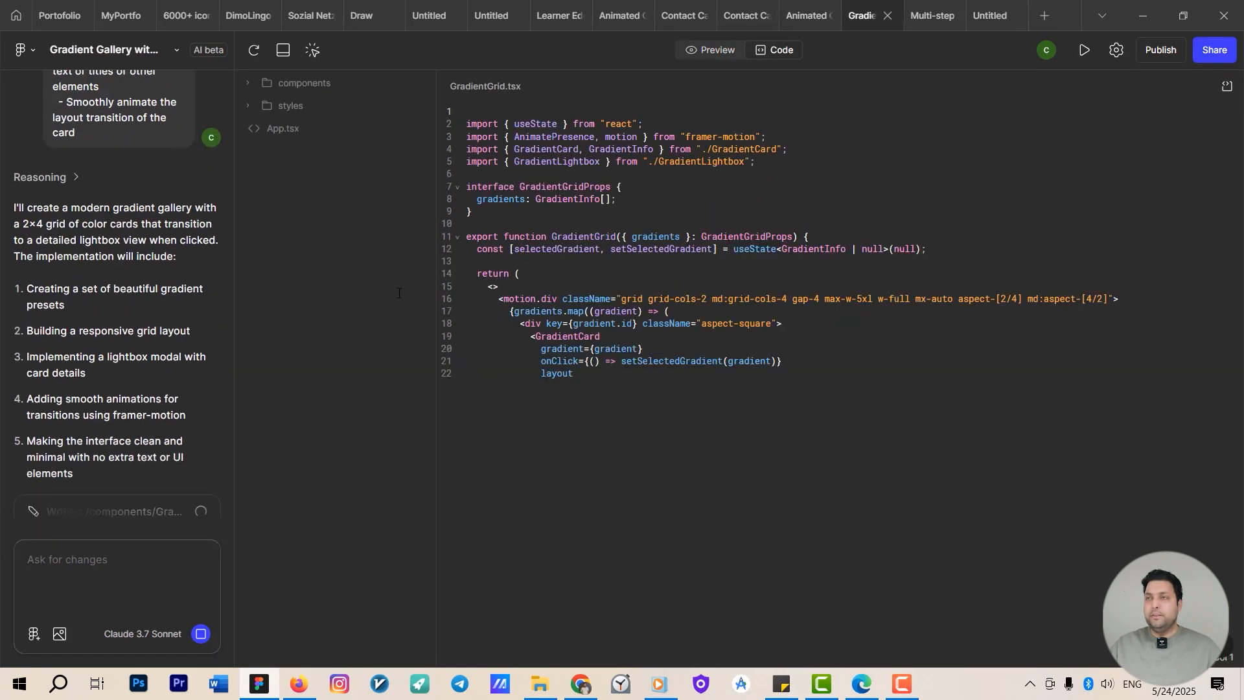
click(806, 15)
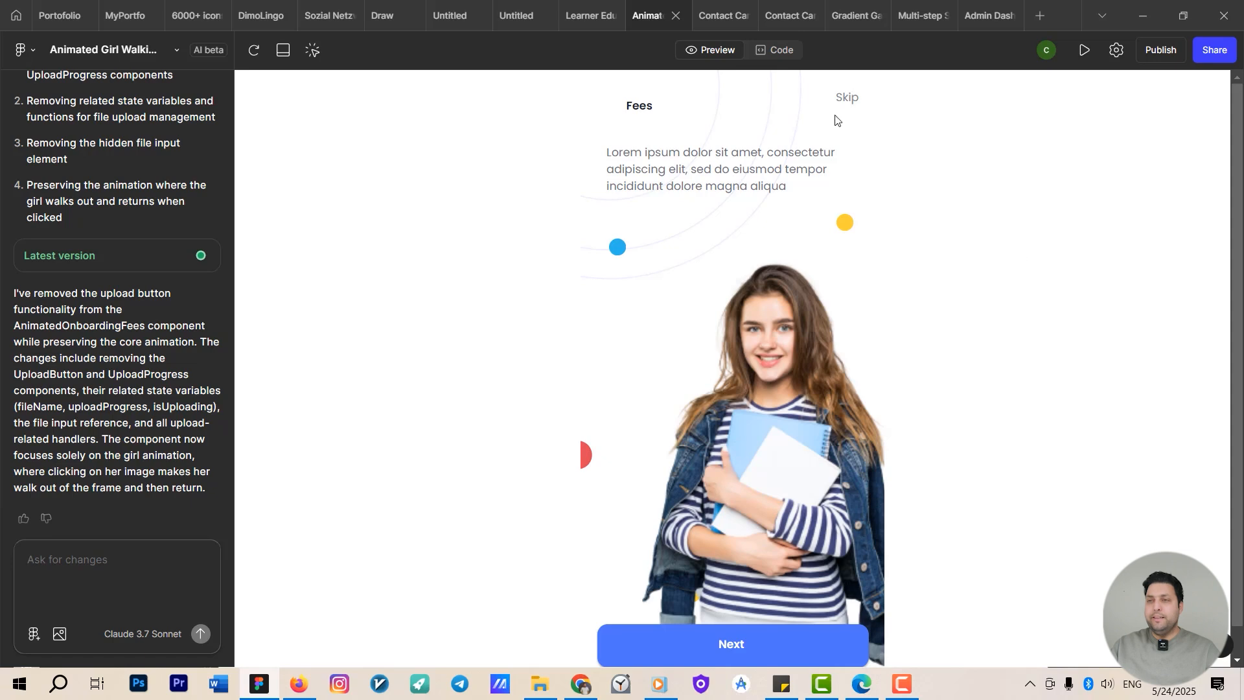
click(774, 385)
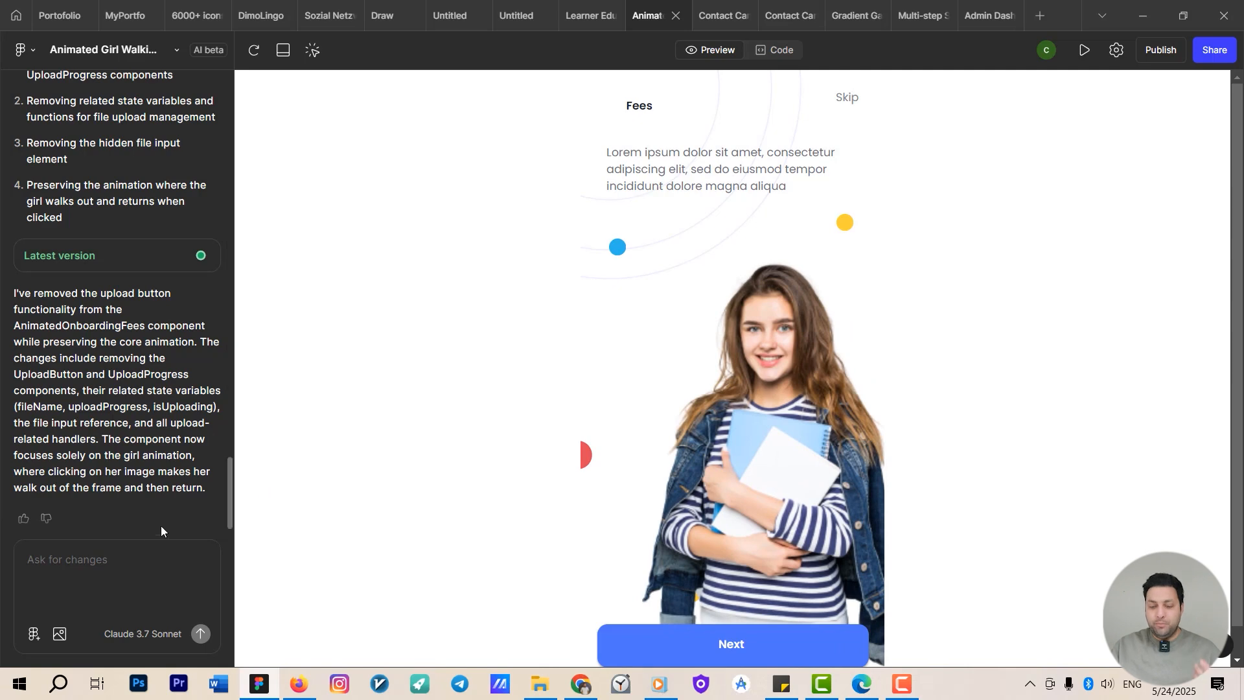
Prompt the AI: "add upload button with showing the percentage process".
click(94, 561)
text(add)
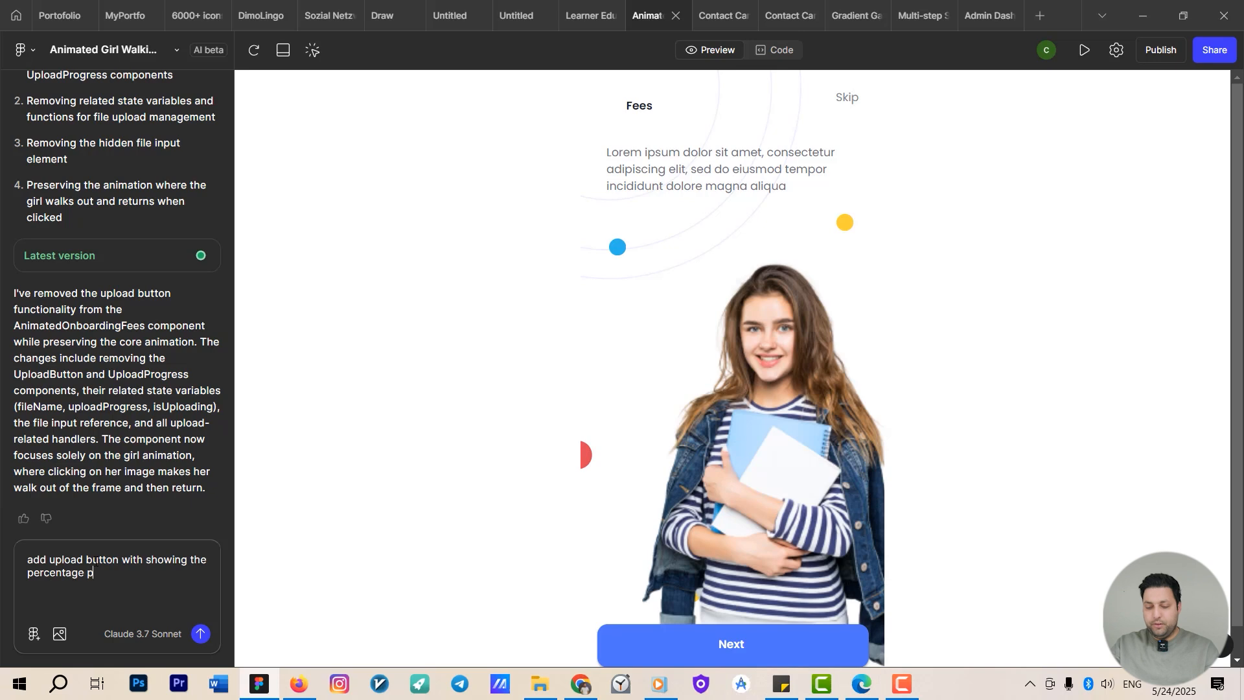
key(Return)
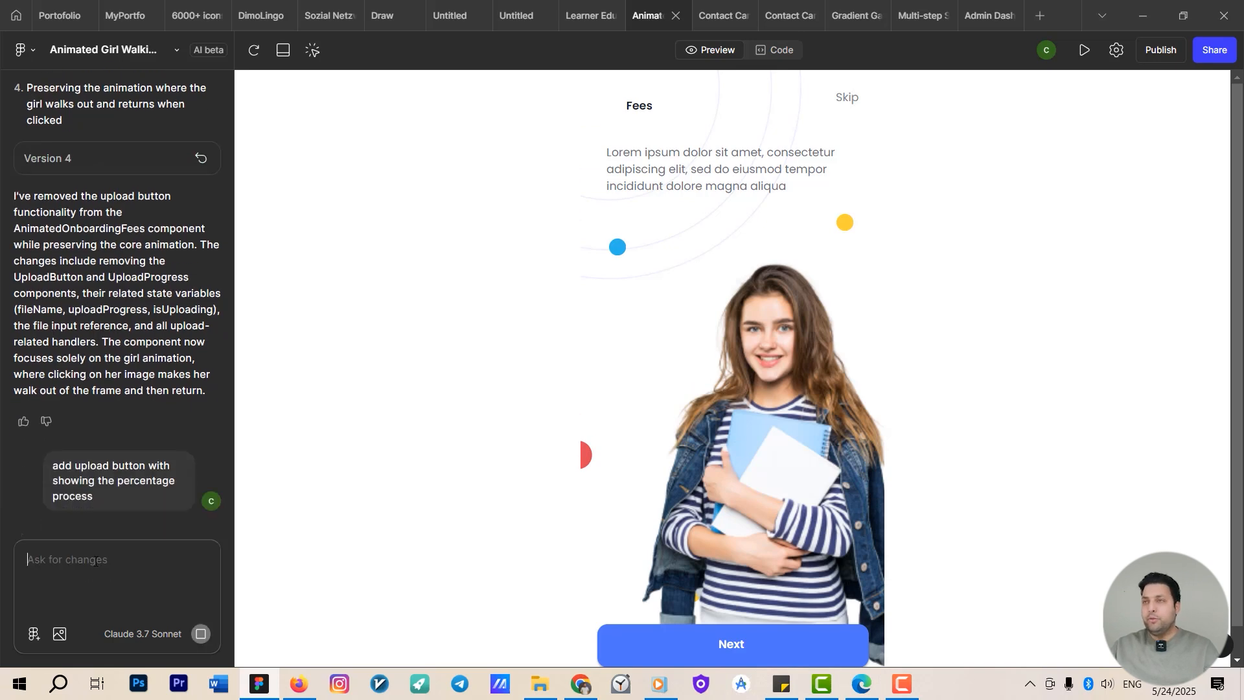
Ask the AI to fix the errors in the admin dashboard file.
click(986, 15)
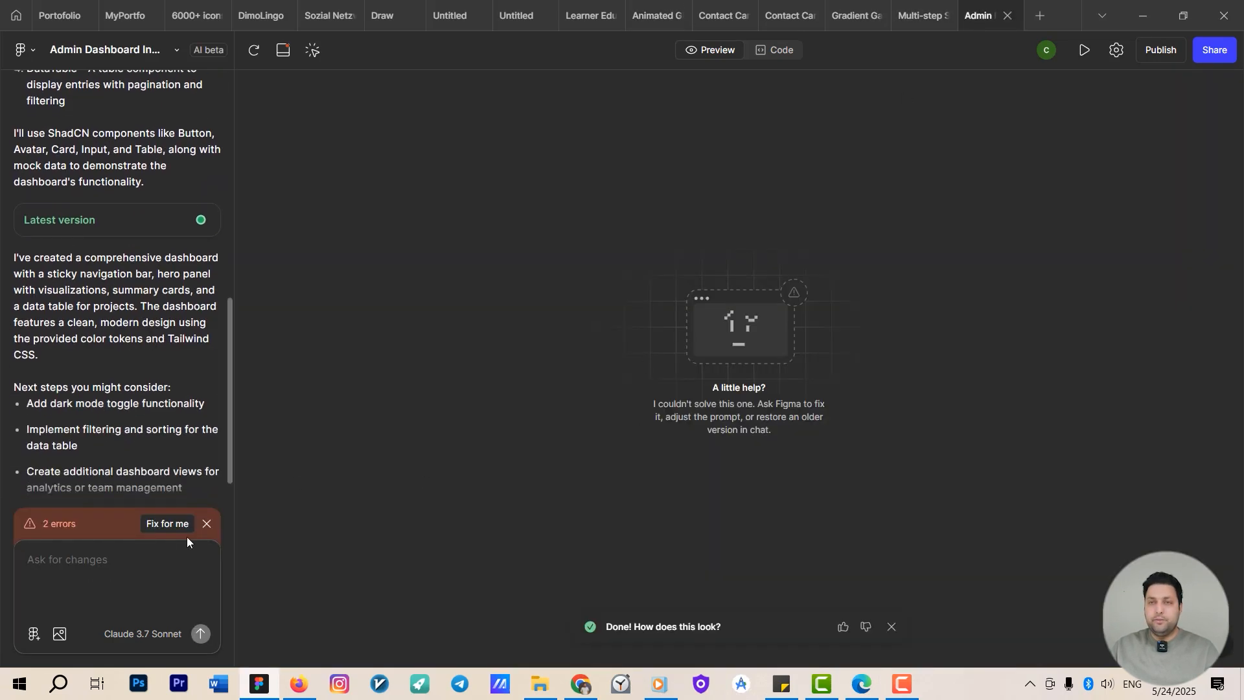
click(154, 521)
Test the multi-step signup form by entering a sample email, password and password confirmation, then continuing.
click(907, 4)
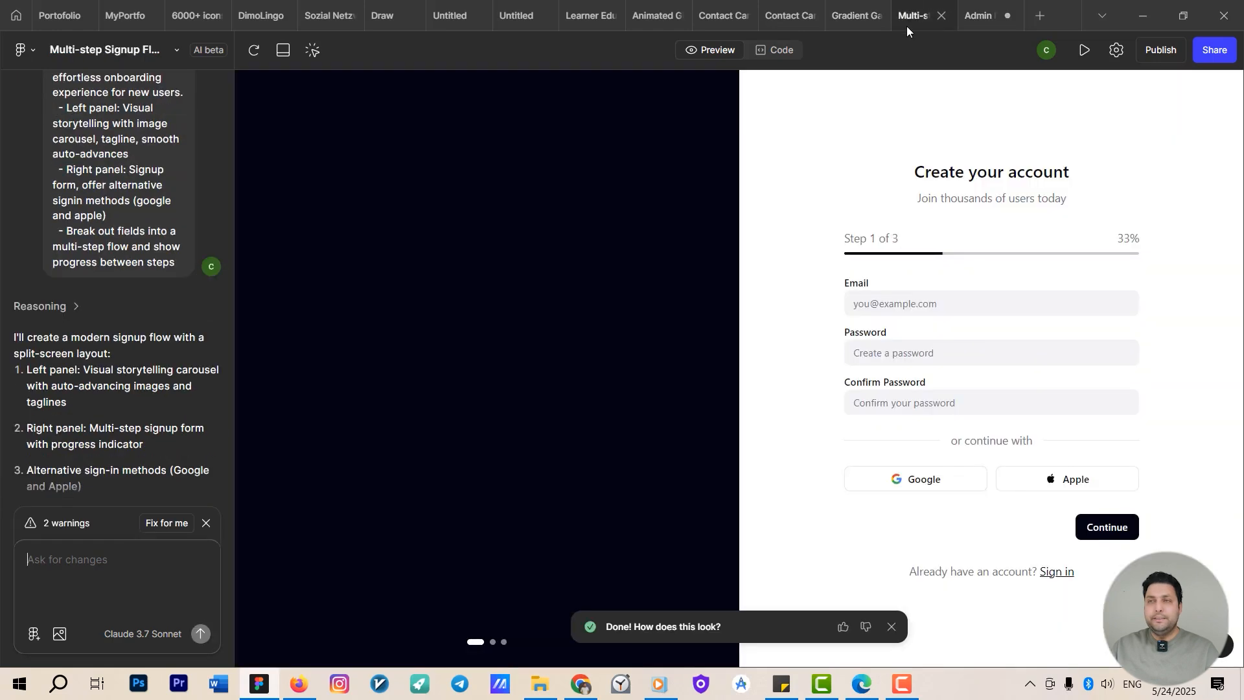
click(889, 303)
click(868, 351)
click(871, 302)
text(as)
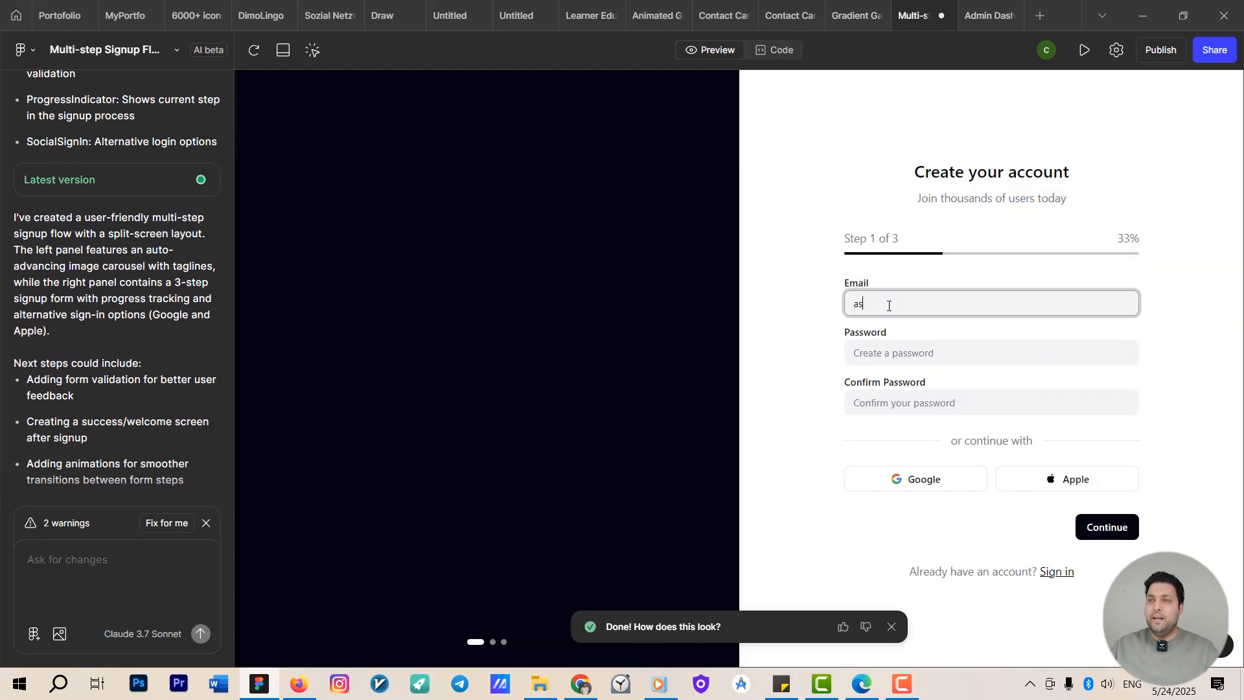
text(fkjsdhflksdh)
click(892, 341)
text(as)
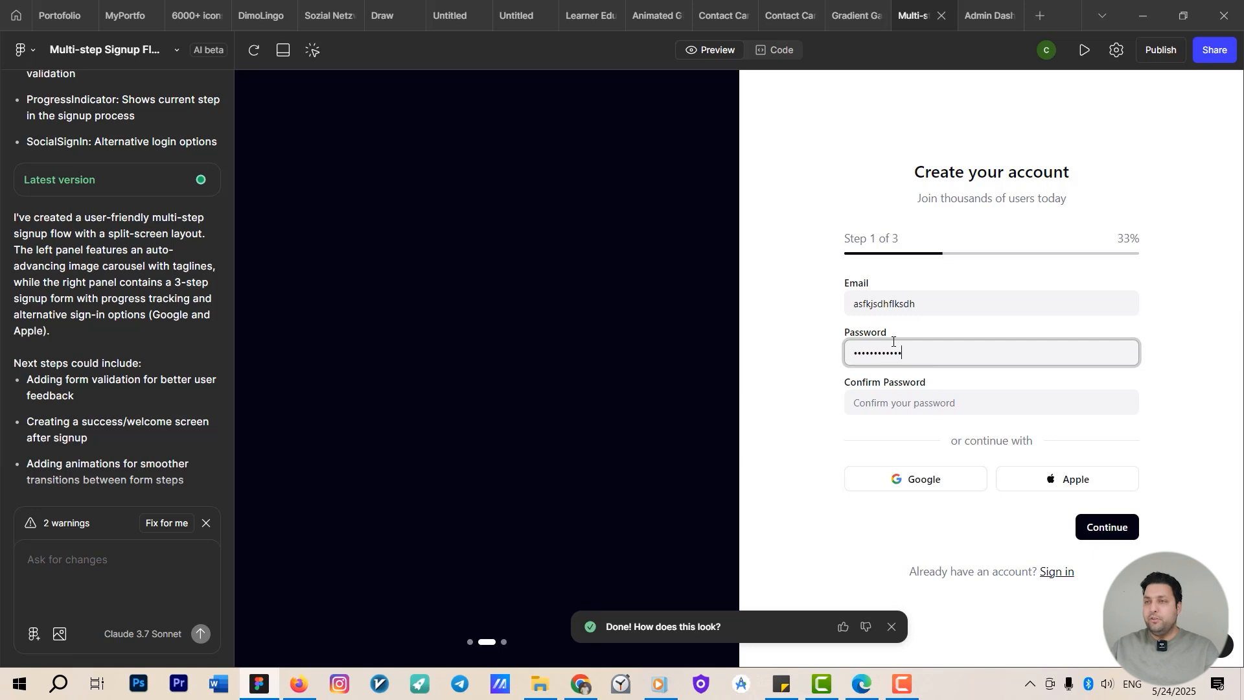
click(937, 405)
text(as)
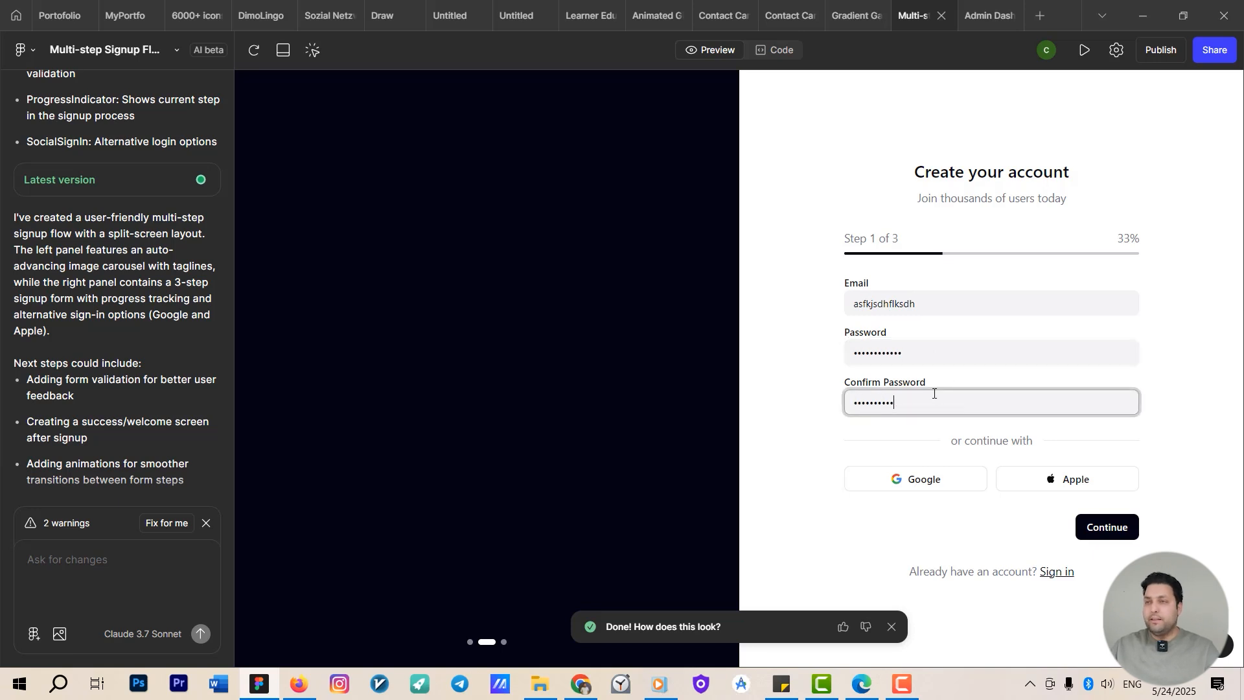
click(902, 482)
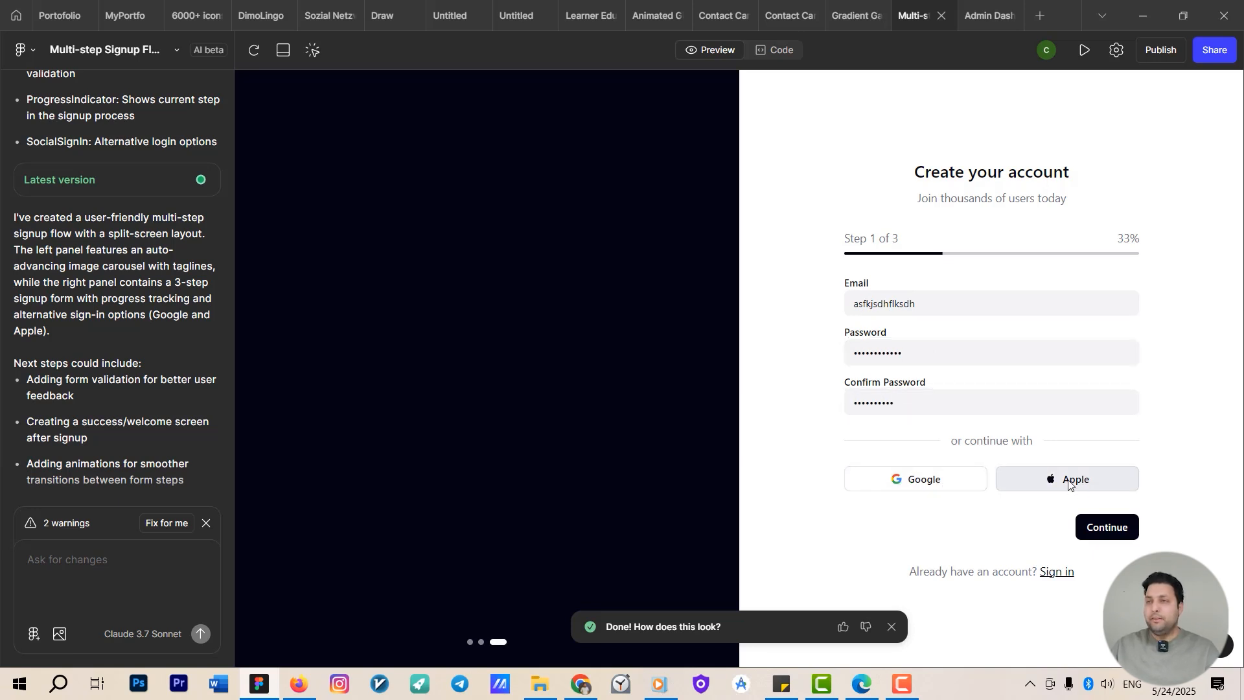
click(1105, 526)
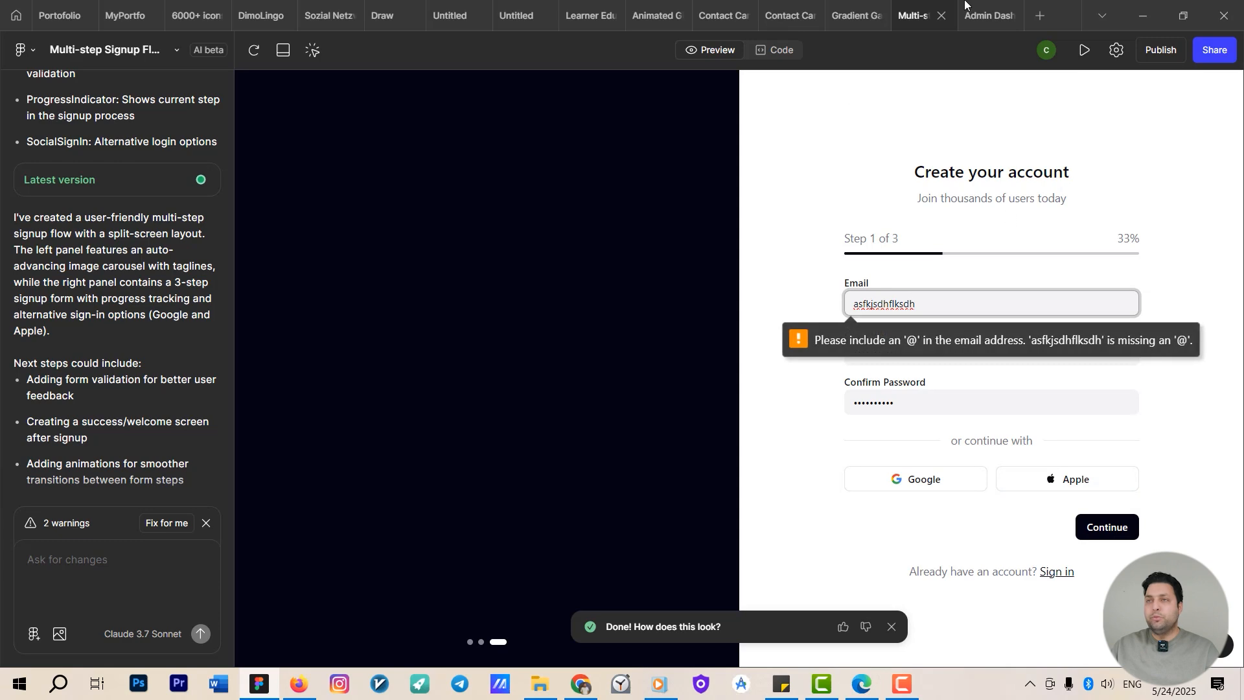
Prompt the gradient gallery AI: "add picture to whole boxes".
click(845, 12)
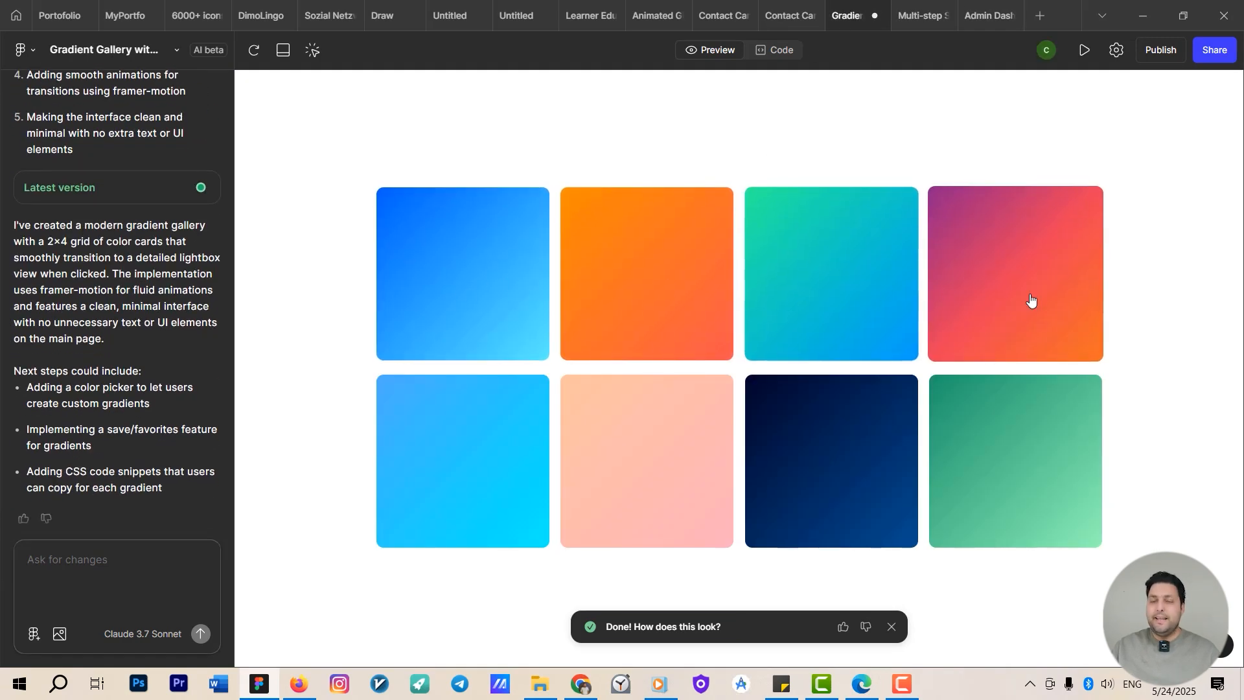
click(49, 561)
text(add picture to whole boxes)
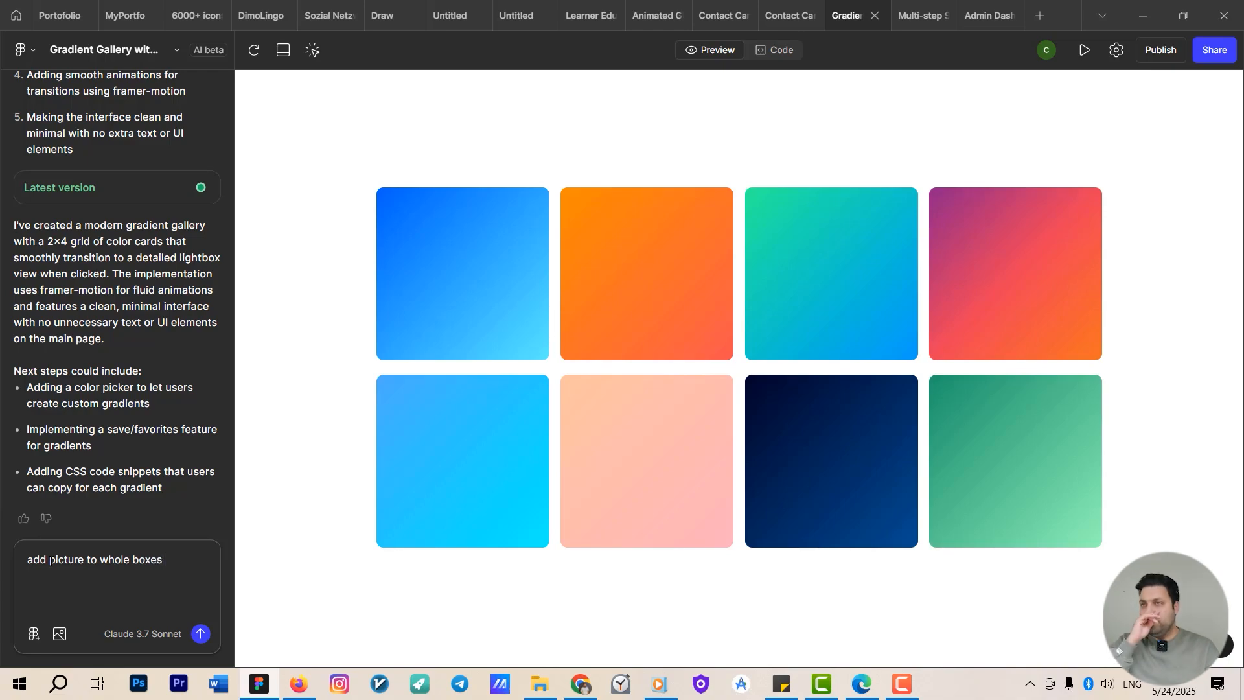
key(Return)
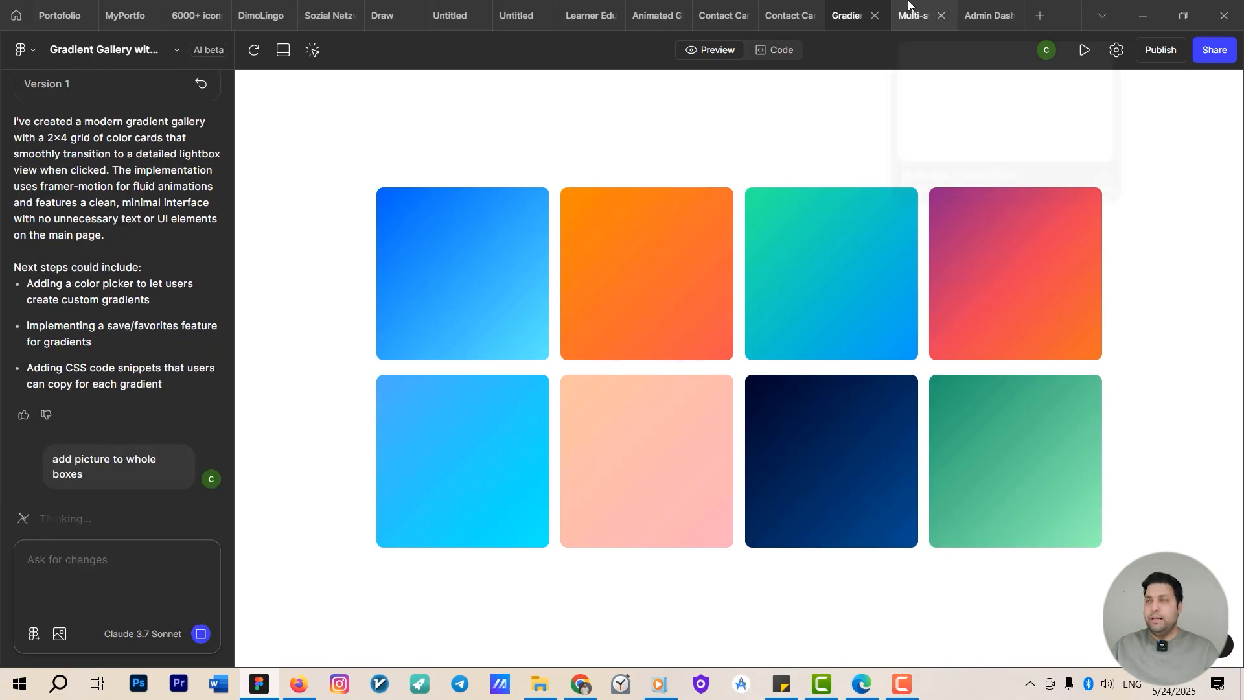
Test the new Upload Documents button in the onboarding preview.
click(984, 13)
click(654, 14)
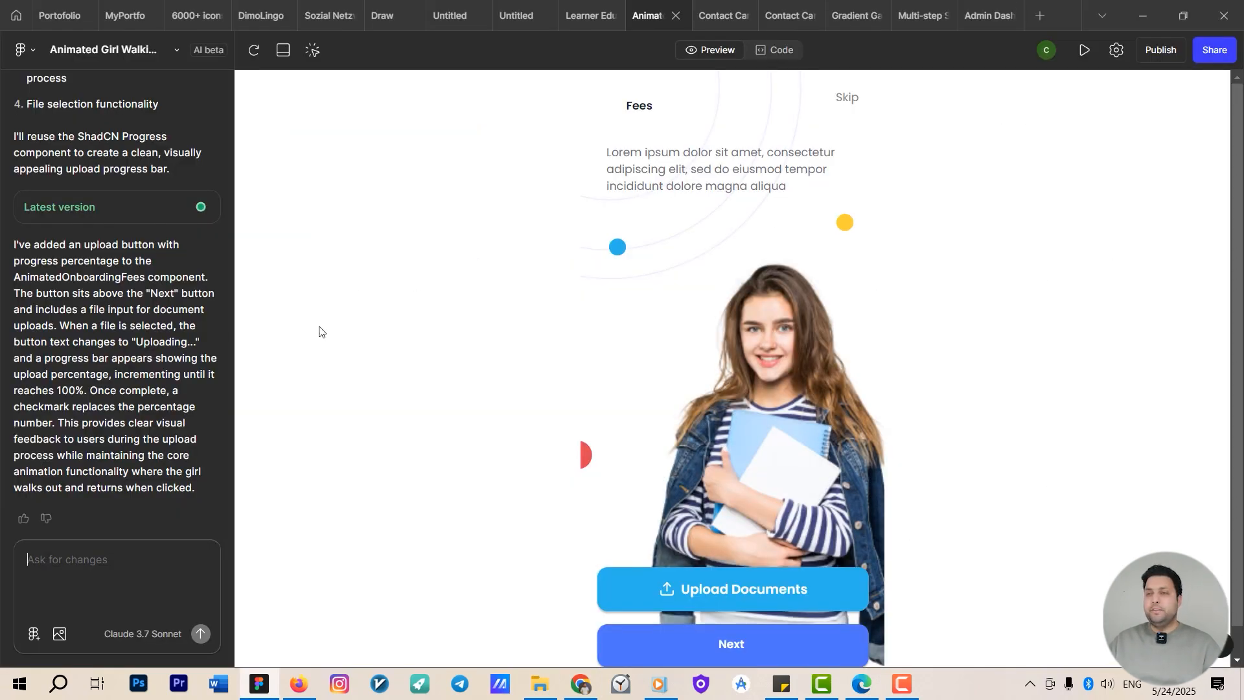
click(693, 587)
double_click(772, 190)
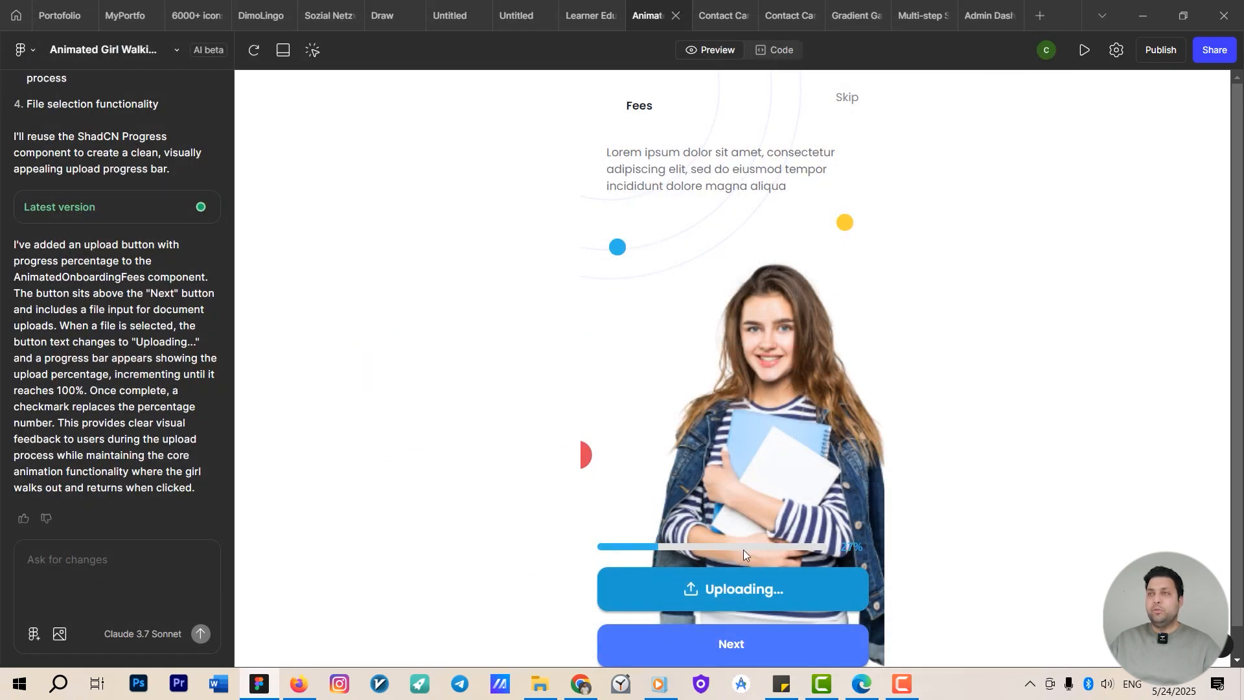
Scroll through the repaired admin dashboard preview.
click(986, 15)
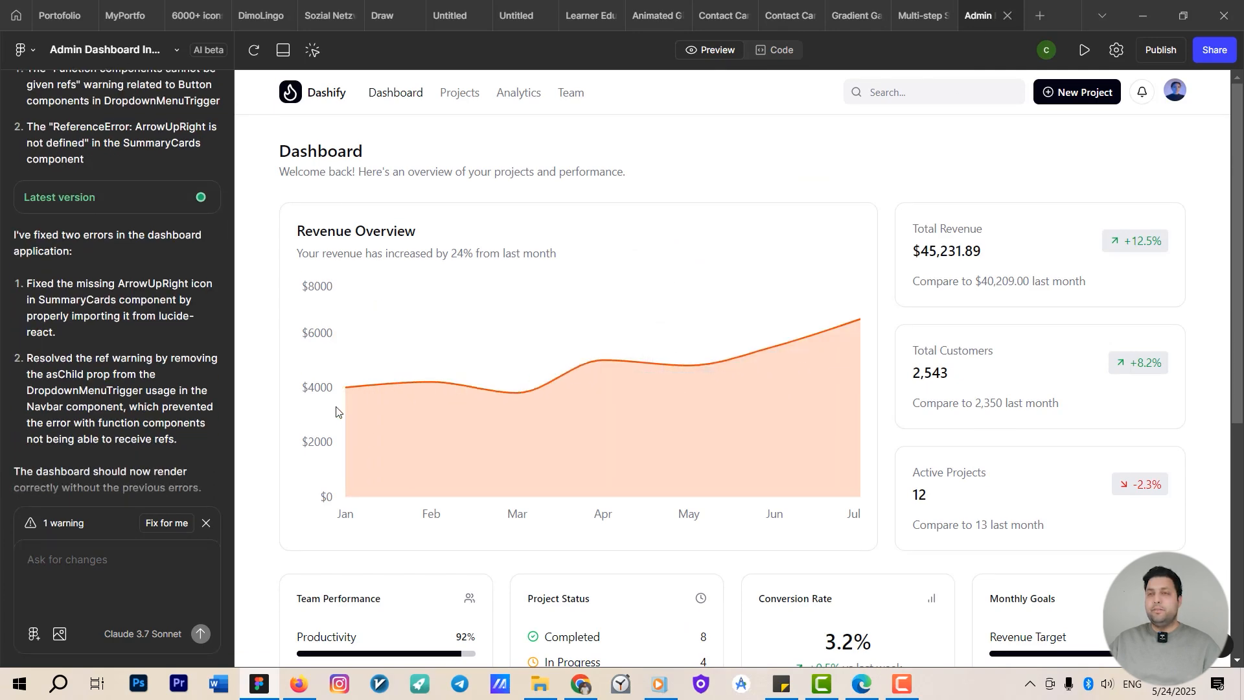
scroll(647, 439, down, 4)
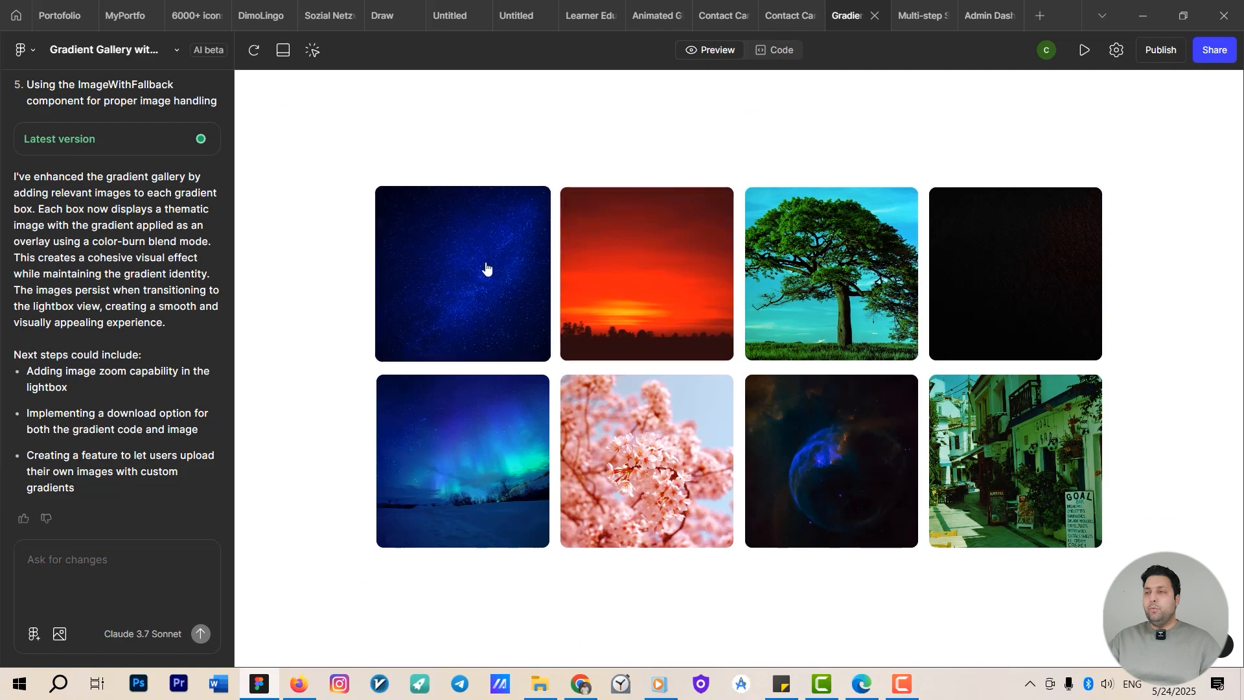
Open the tree image card's lightbox in the gradient gallery and close it.
click(847, 324)
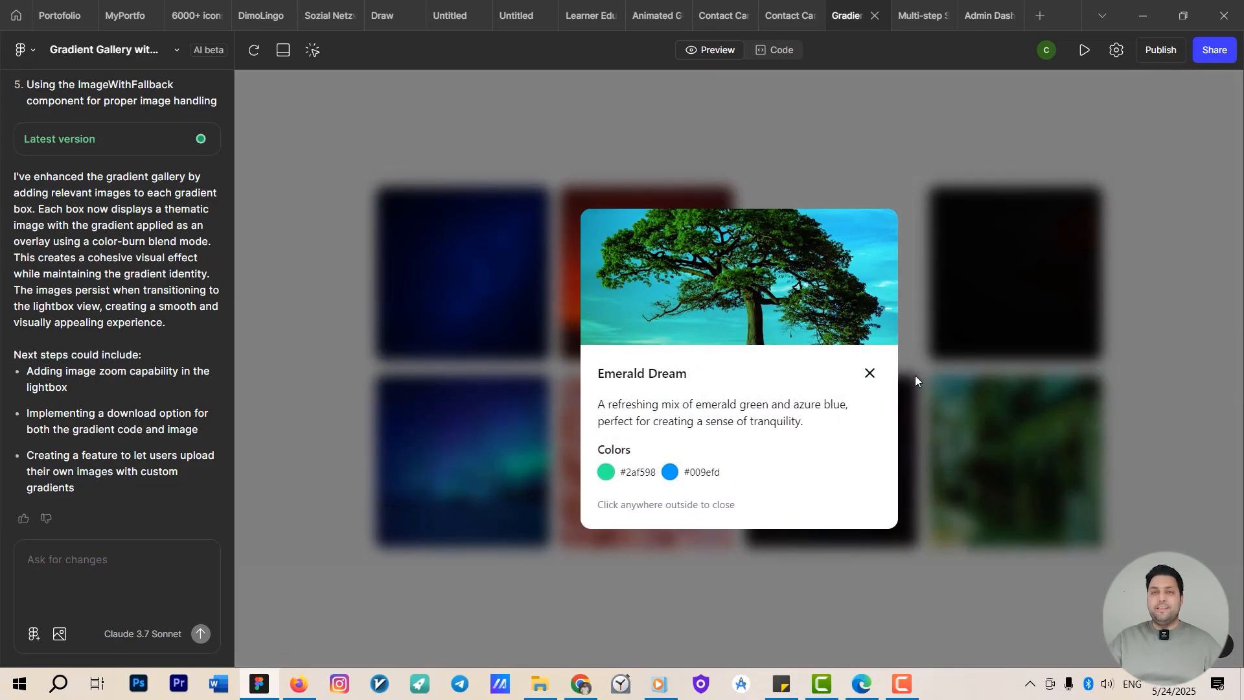
click(873, 377)
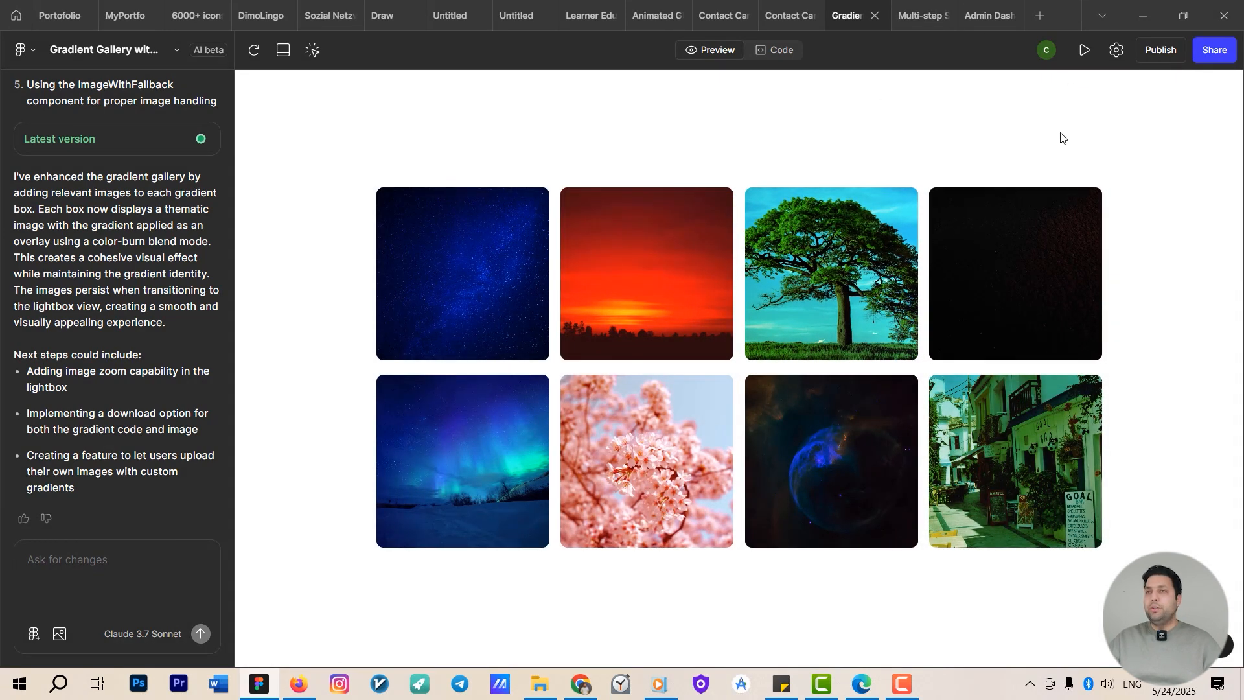
Publish the Contact Card prototype as a live site.
click(787, 16)
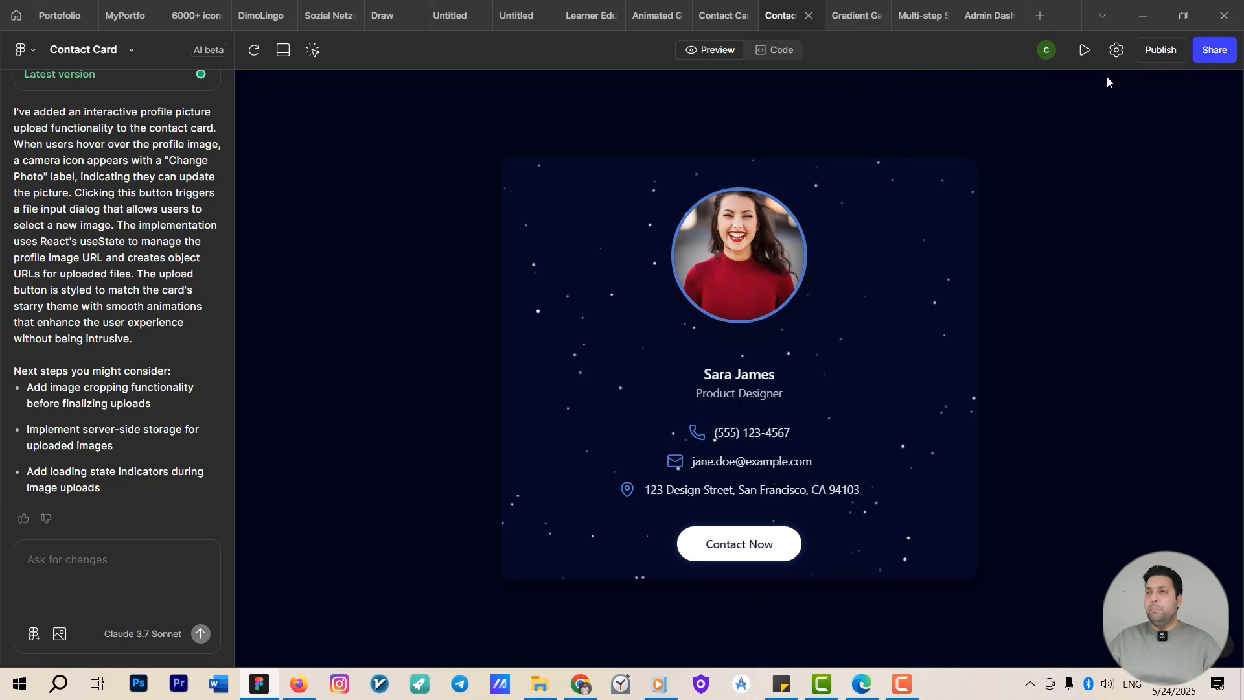
click(1153, 51)
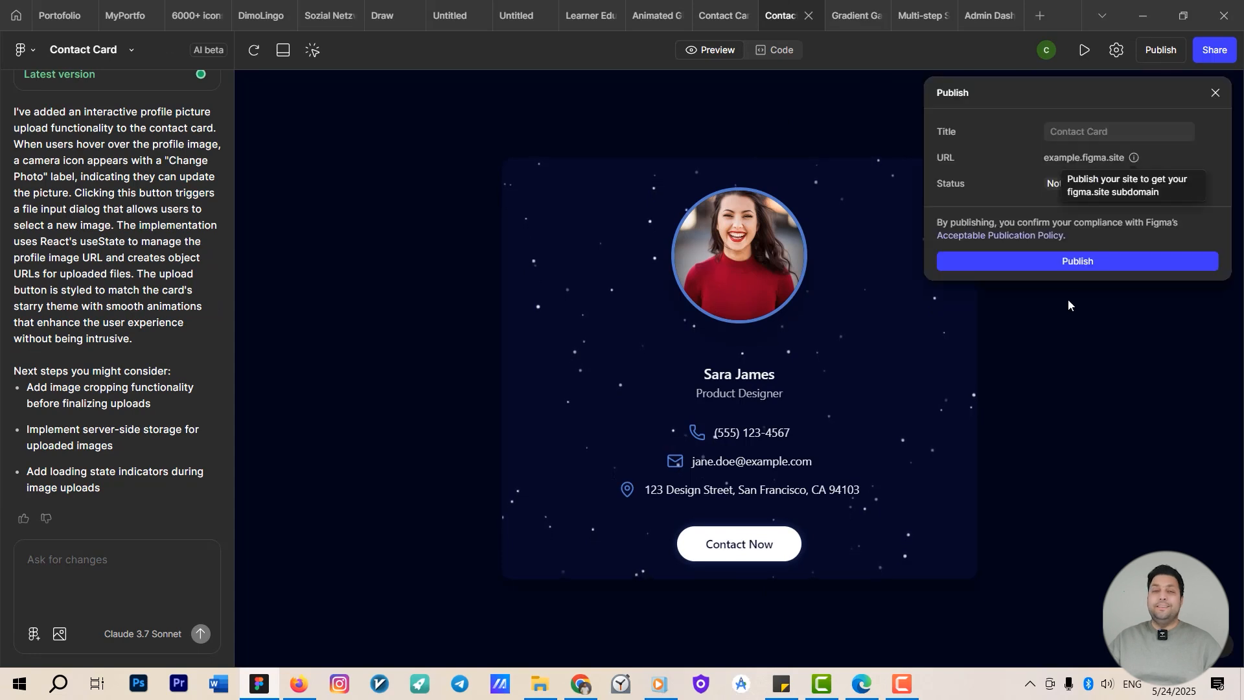
click(1077, 262)
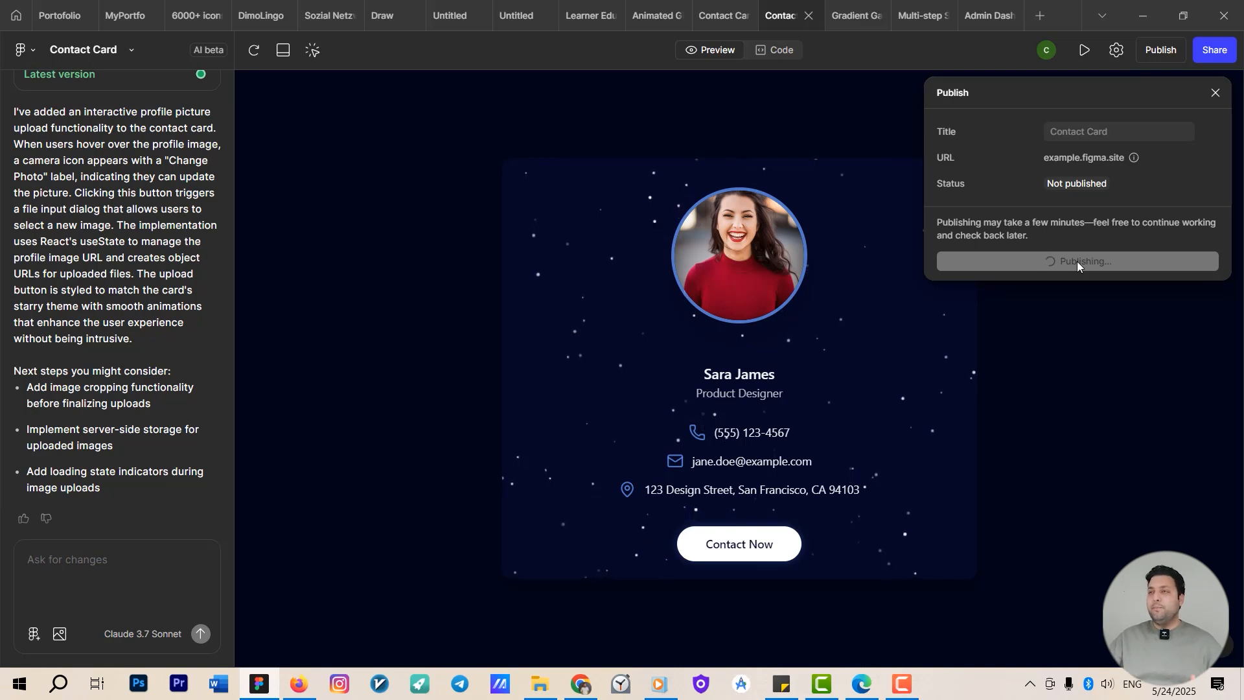
click(1114, 254)
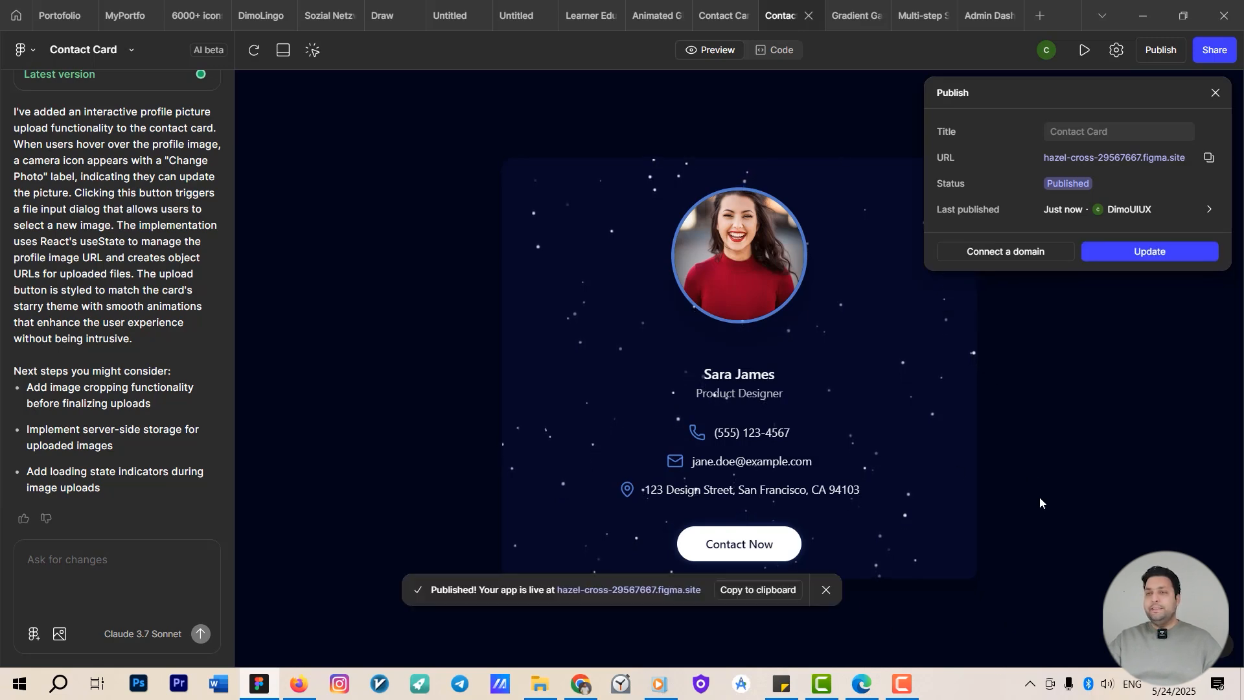
Open the published Contact Card site in the browser, then return to Figma Make.
click(652, 594)
click(651, 594)
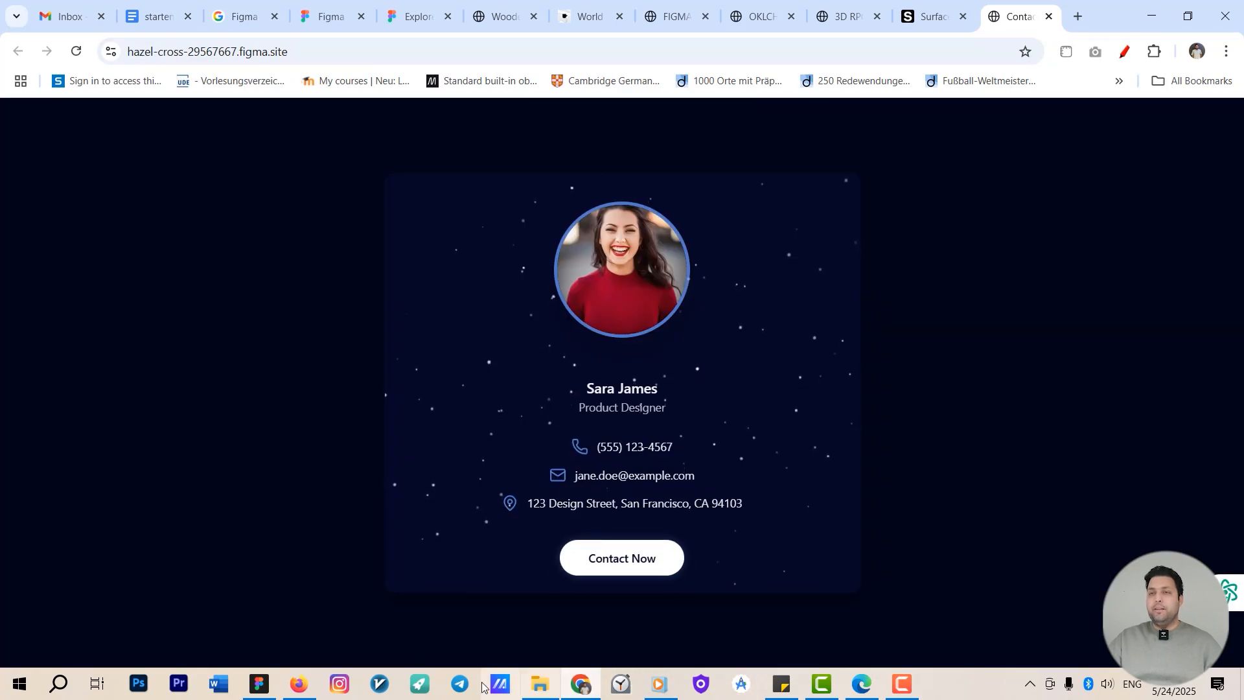
click(266, 684)
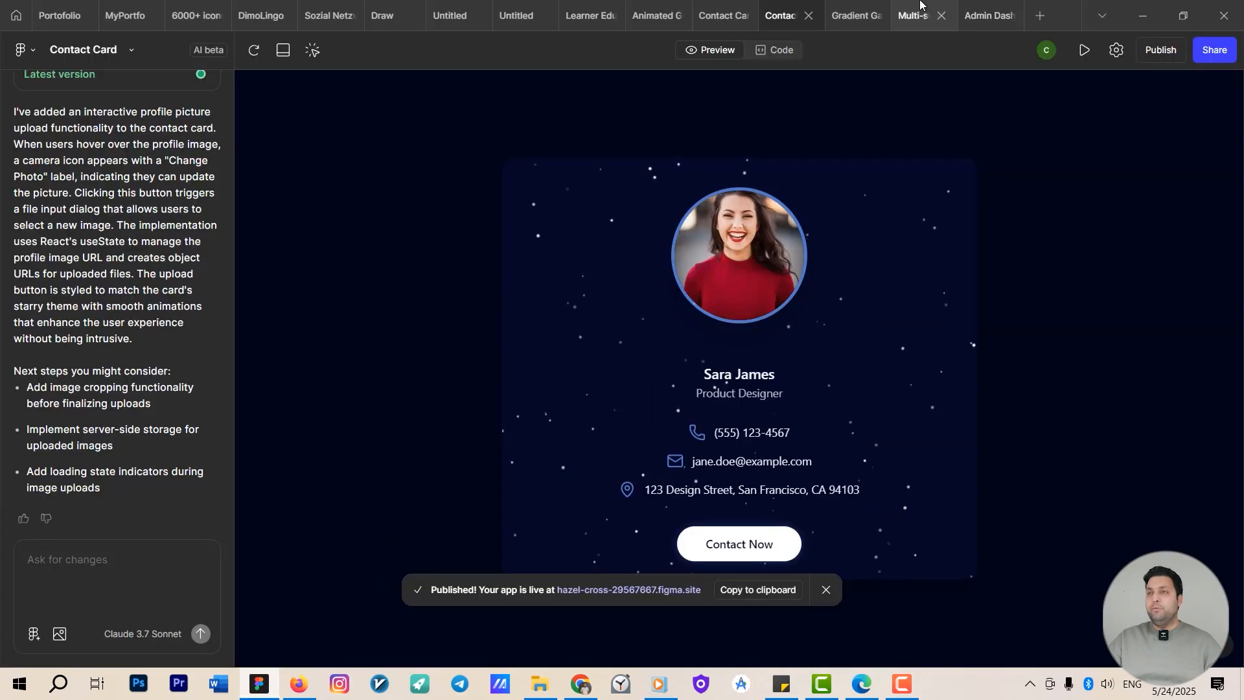
Switch to the Admin Dashboard project and publish it as a live site.
click(936, 13)
click(979, 8)
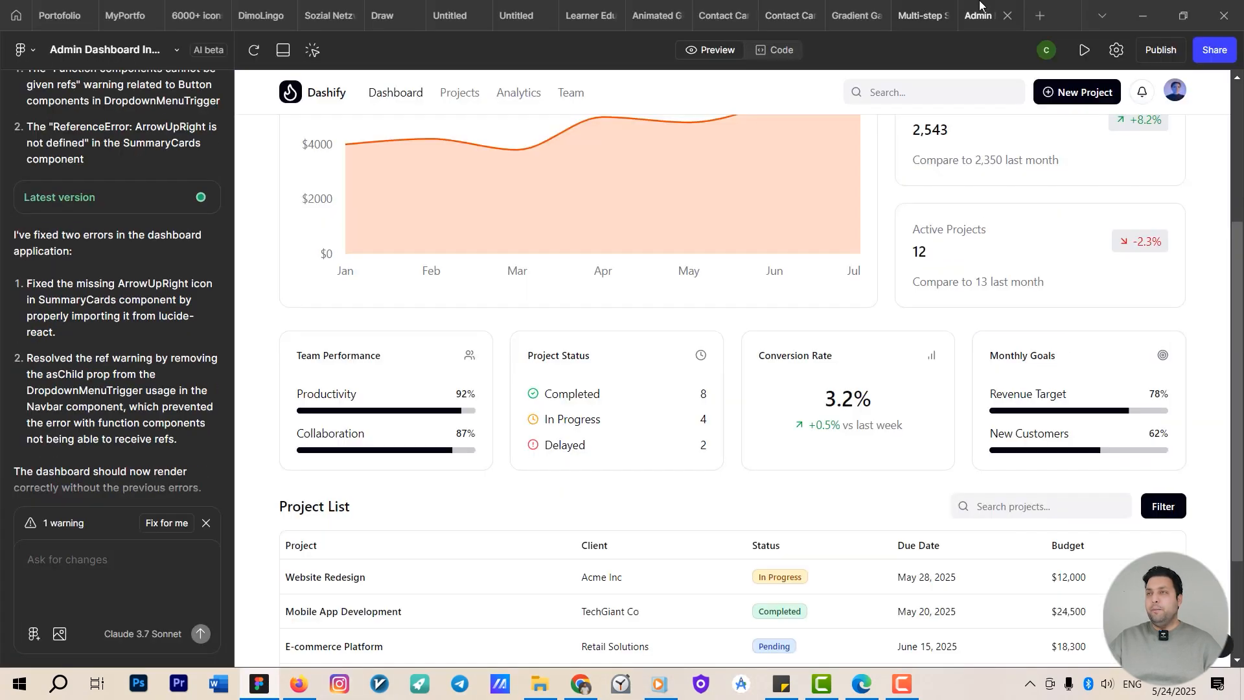
click(1160, 50)
click(1103, 261)
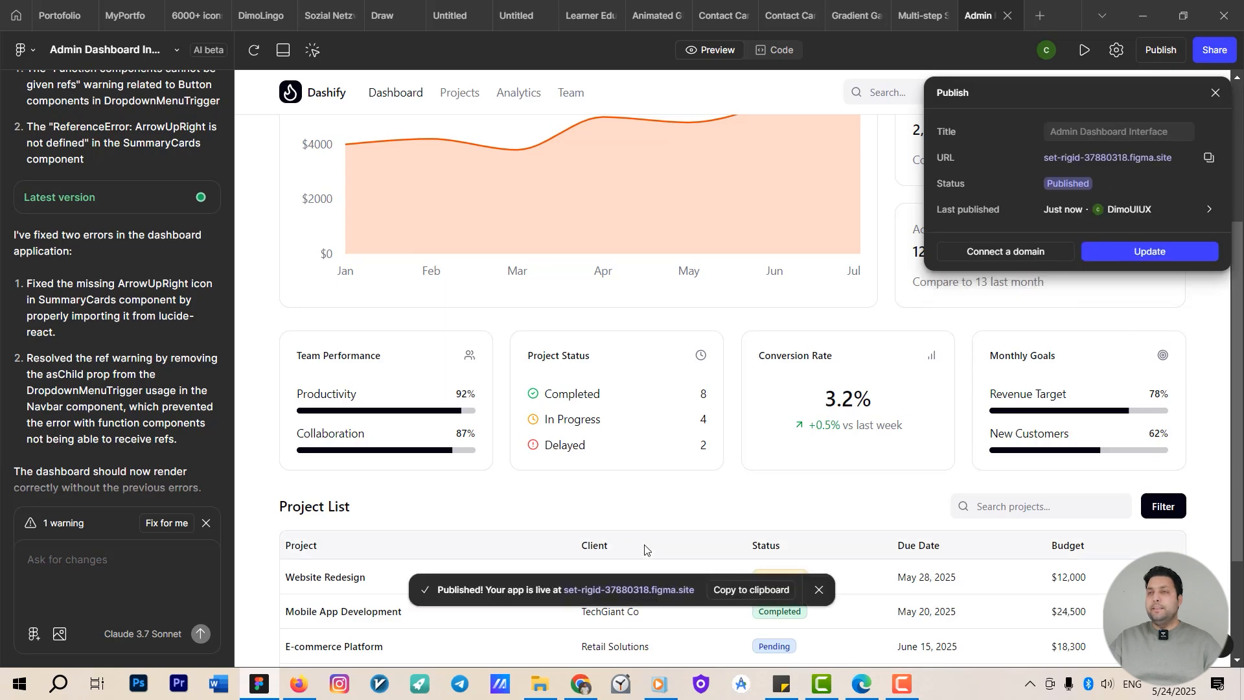
Open the published Admin Dashboard site and scroll through its revenue chart and project list.
click(658, 590)
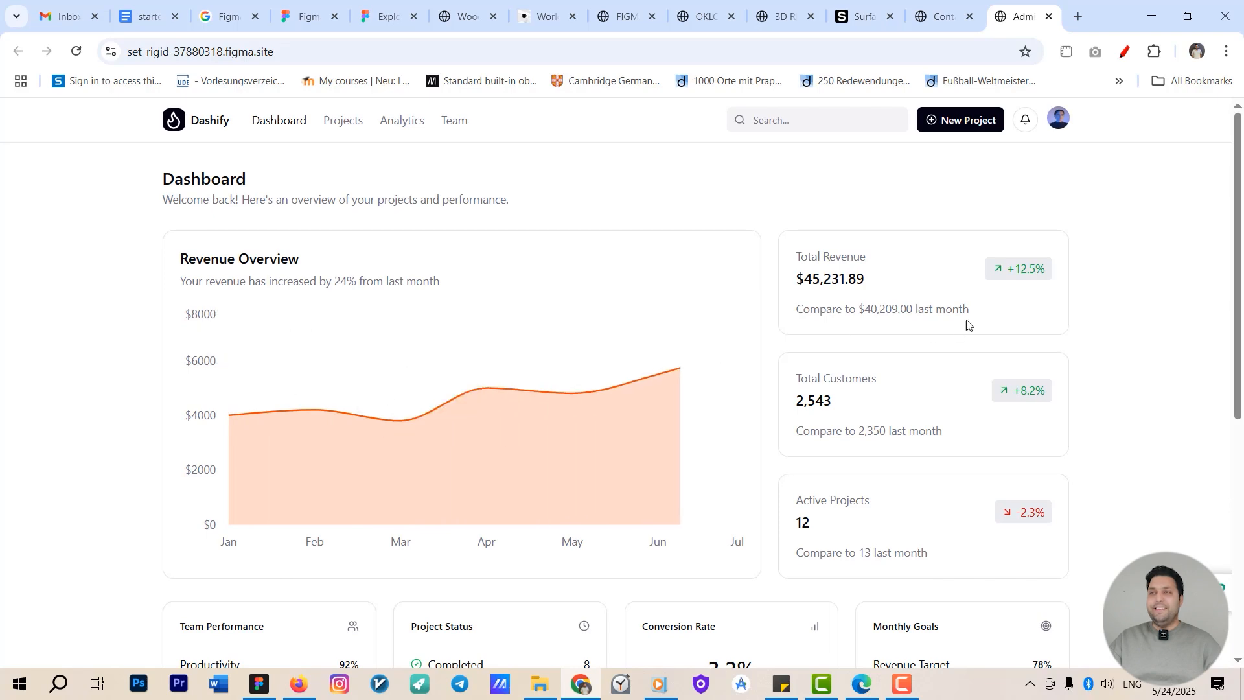
mouse_move(598, 403)
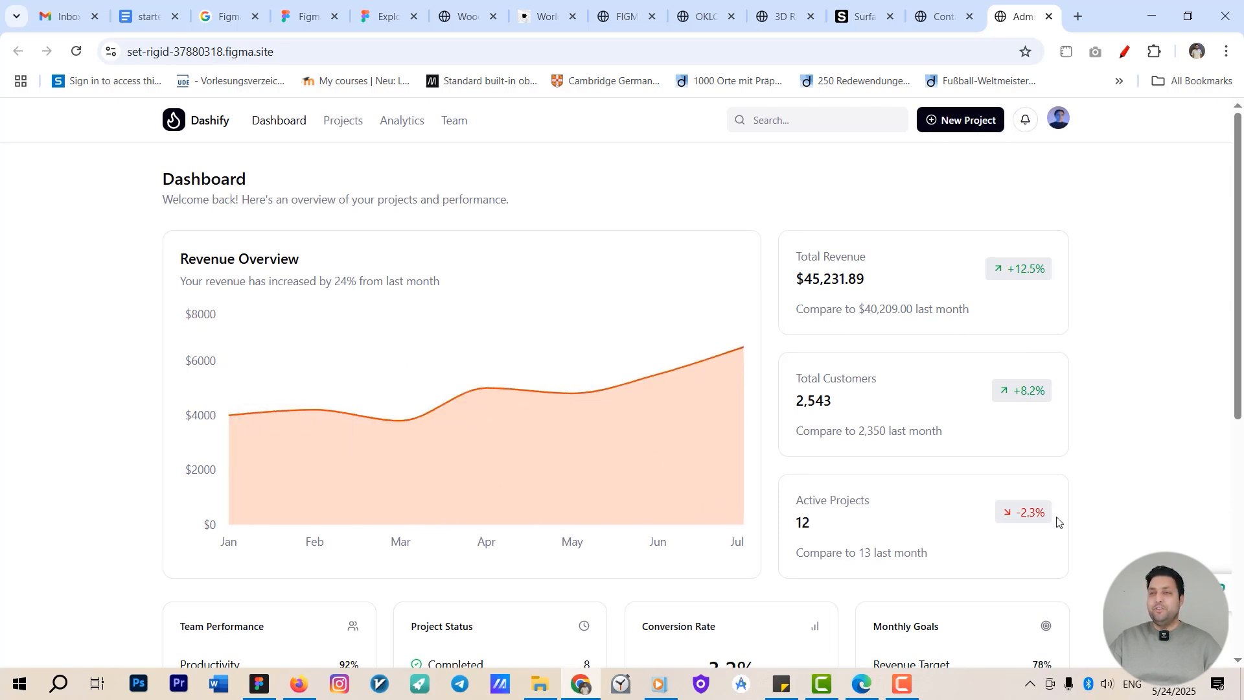
scroll(958, 515, down, 5)
scroll(745, 492, up, 2)
scroll(673, 453, down, 4)
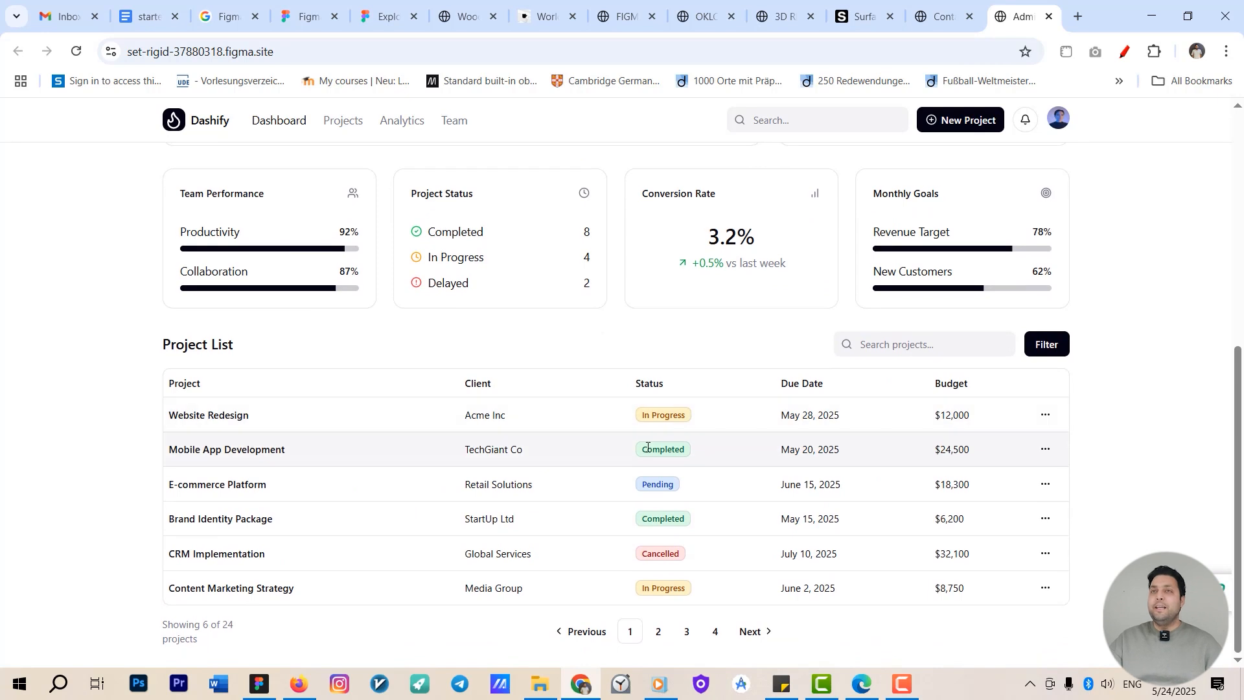
Explore the published coffee shops map by panning, zooming and filtering shops by region through to Oceania.
mouse_move(978, 15)
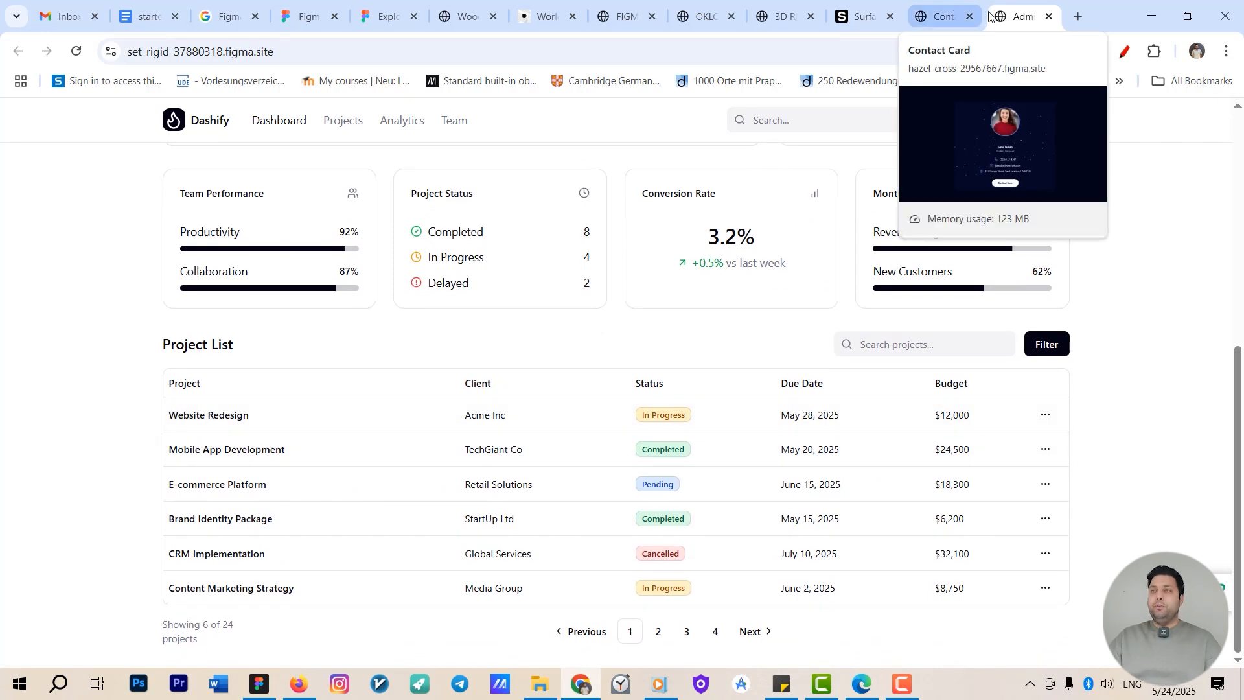
click(782, 5)
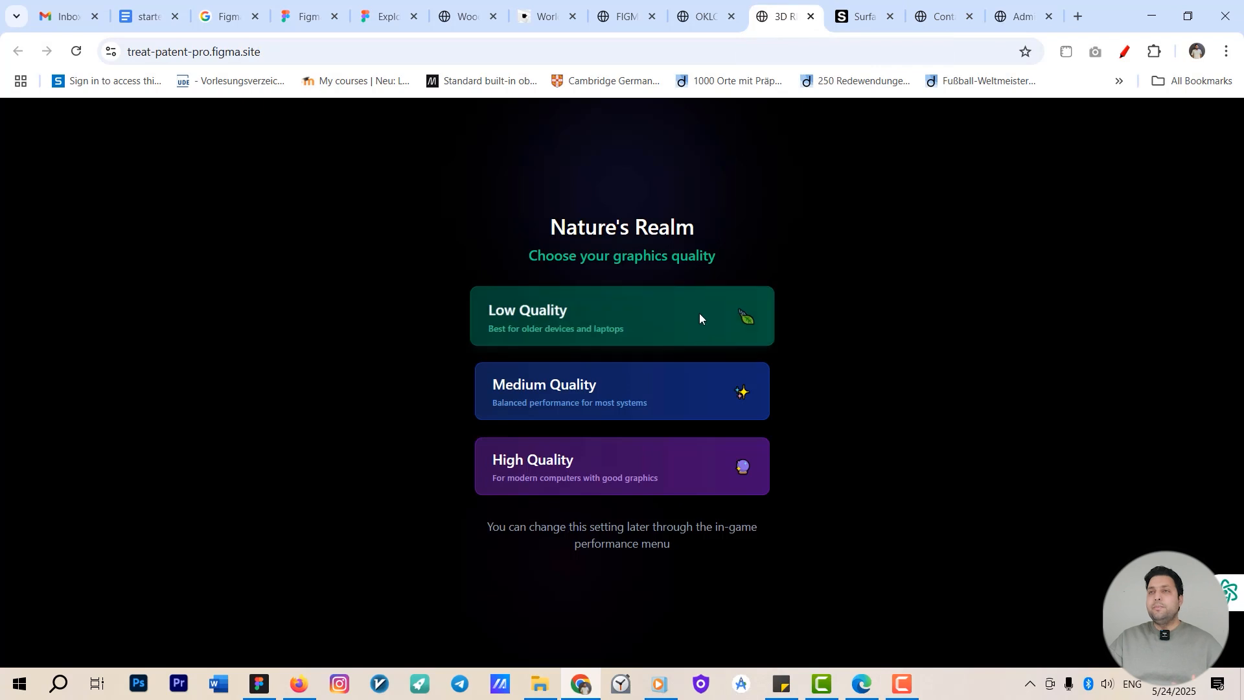
click(546, 6)
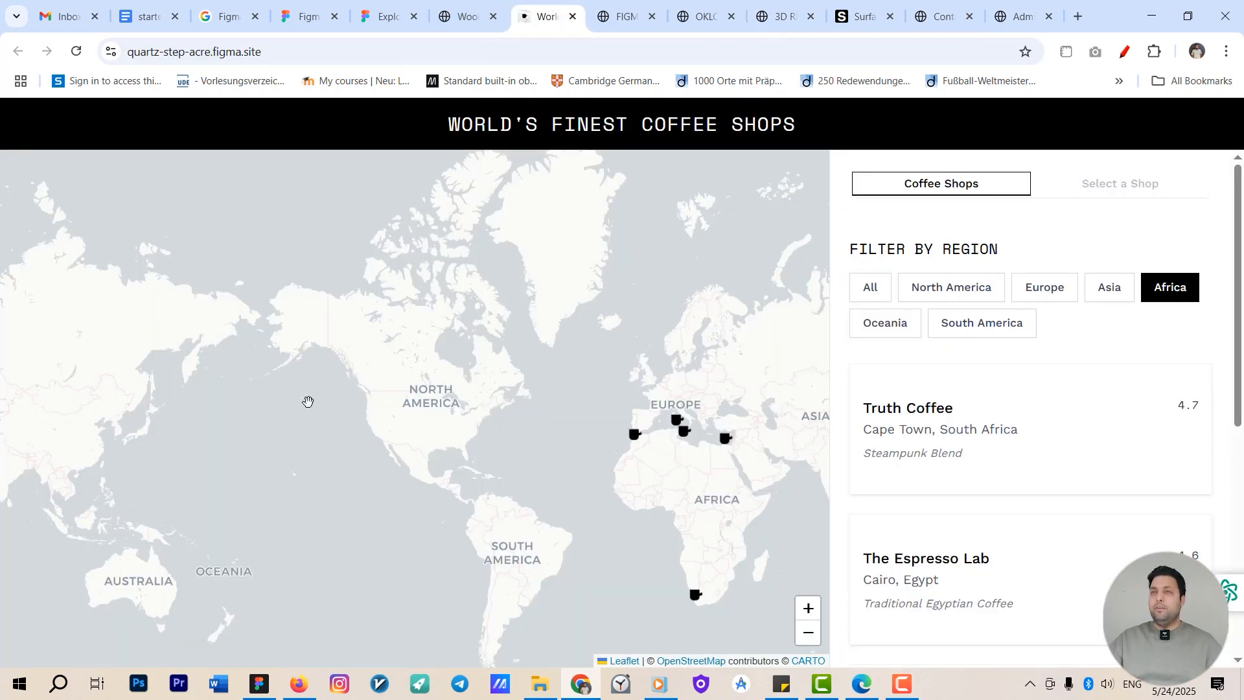
drag(583, 288, 522, 439)
scroll(525, 420, up, 3)
scroll(647, 447, down, 1)
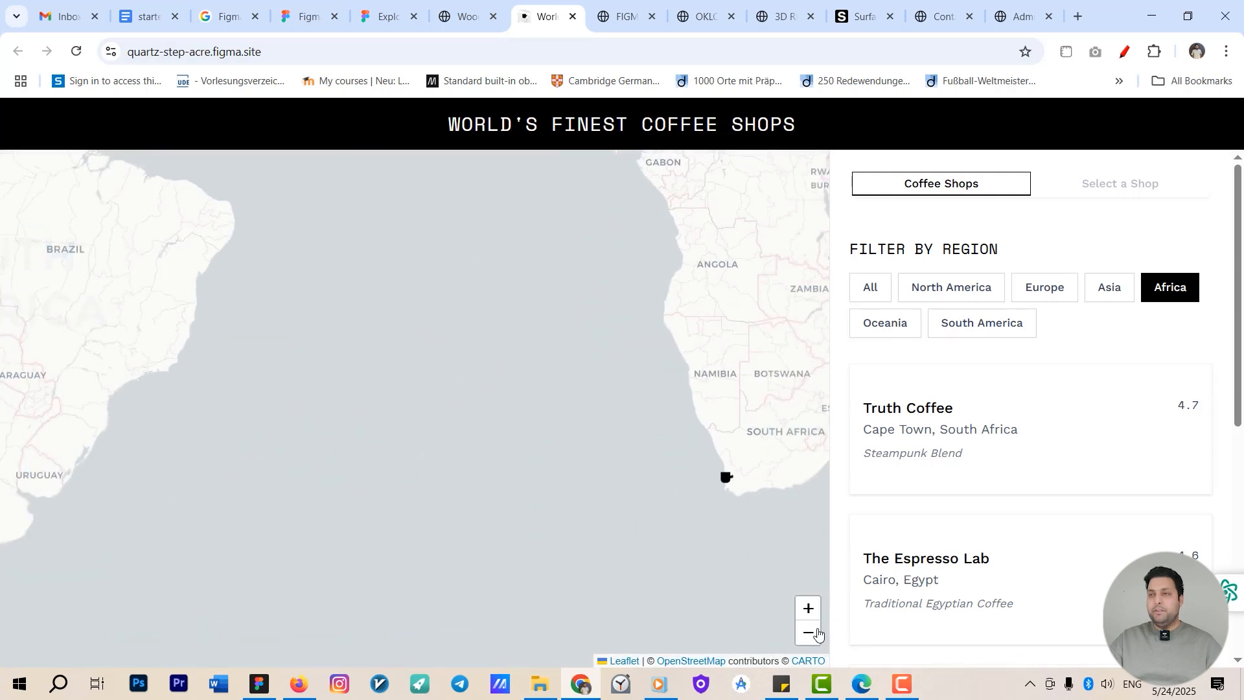
click(811, 633)
click(807, 610)
click(868, 285)
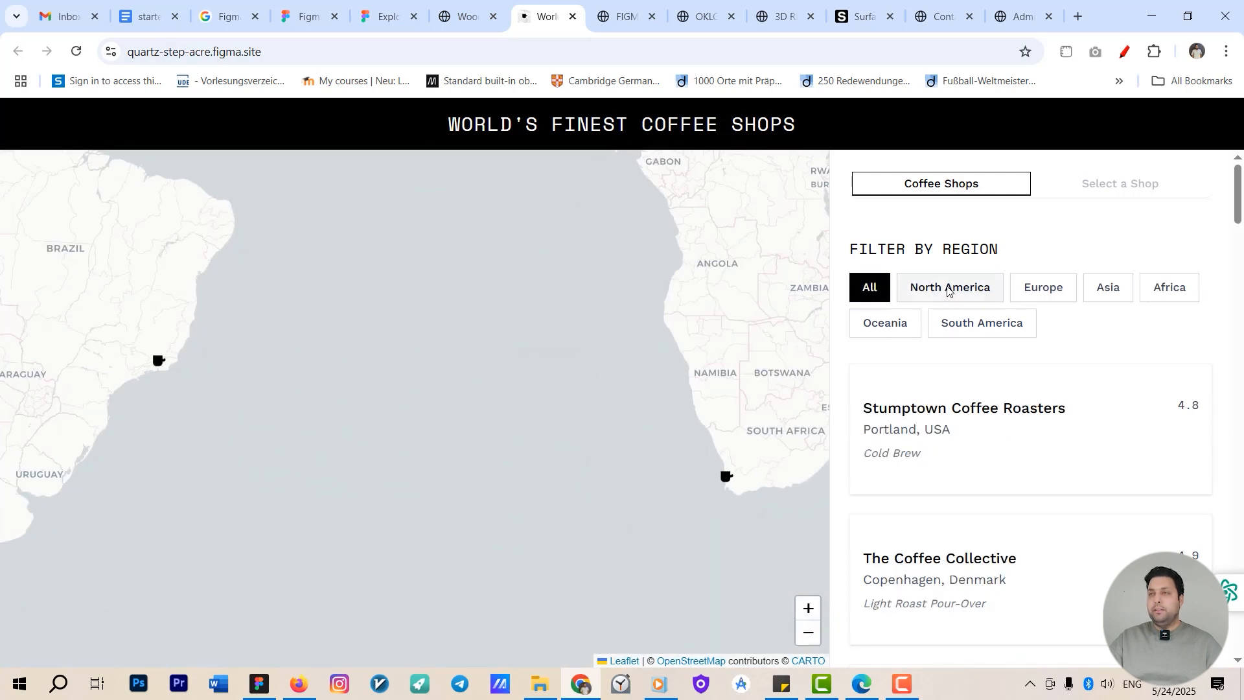
click(947, 289)
click(1045, 289)
click(981, 323)
click(885, 323)
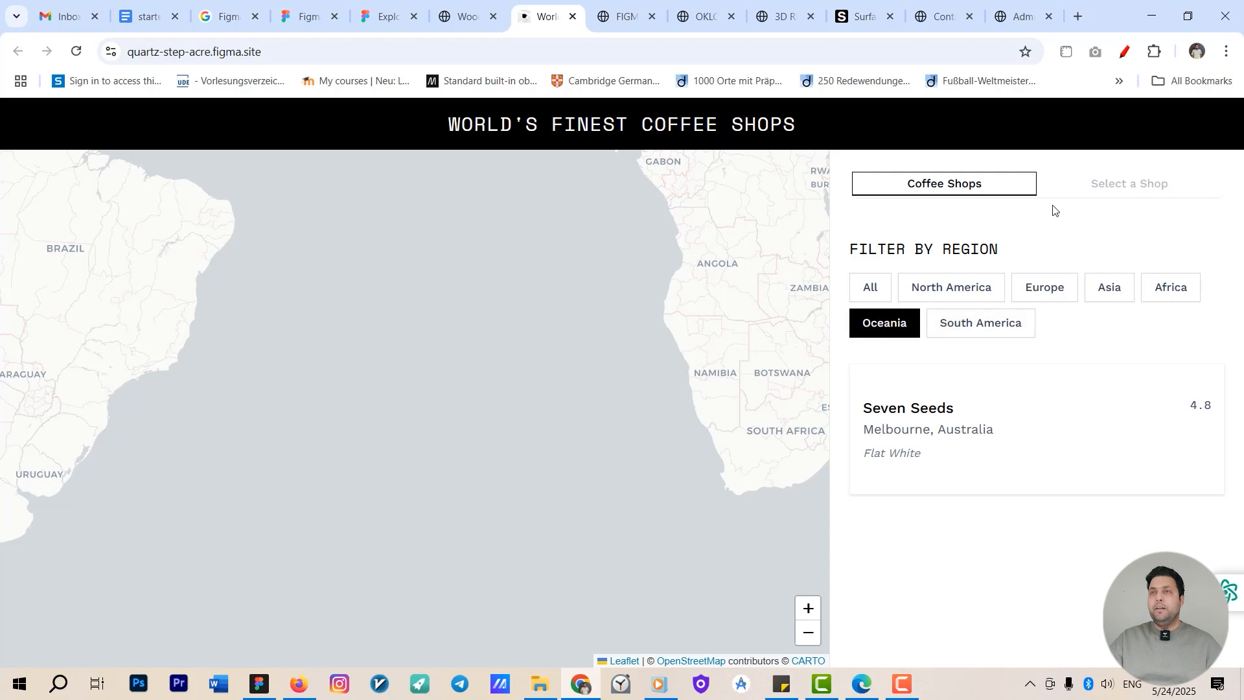
Open the published OKLCH Color Palette Generator and copy the first palette colour.
click(626, 16)
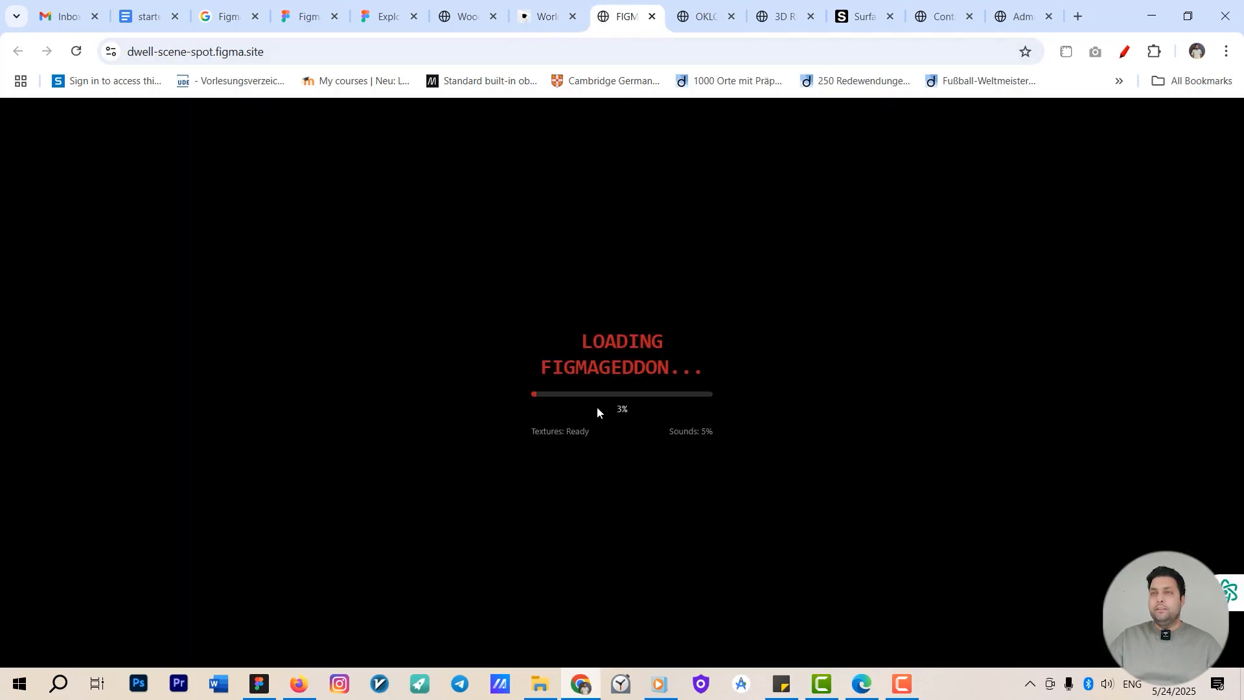
click(702, 16)
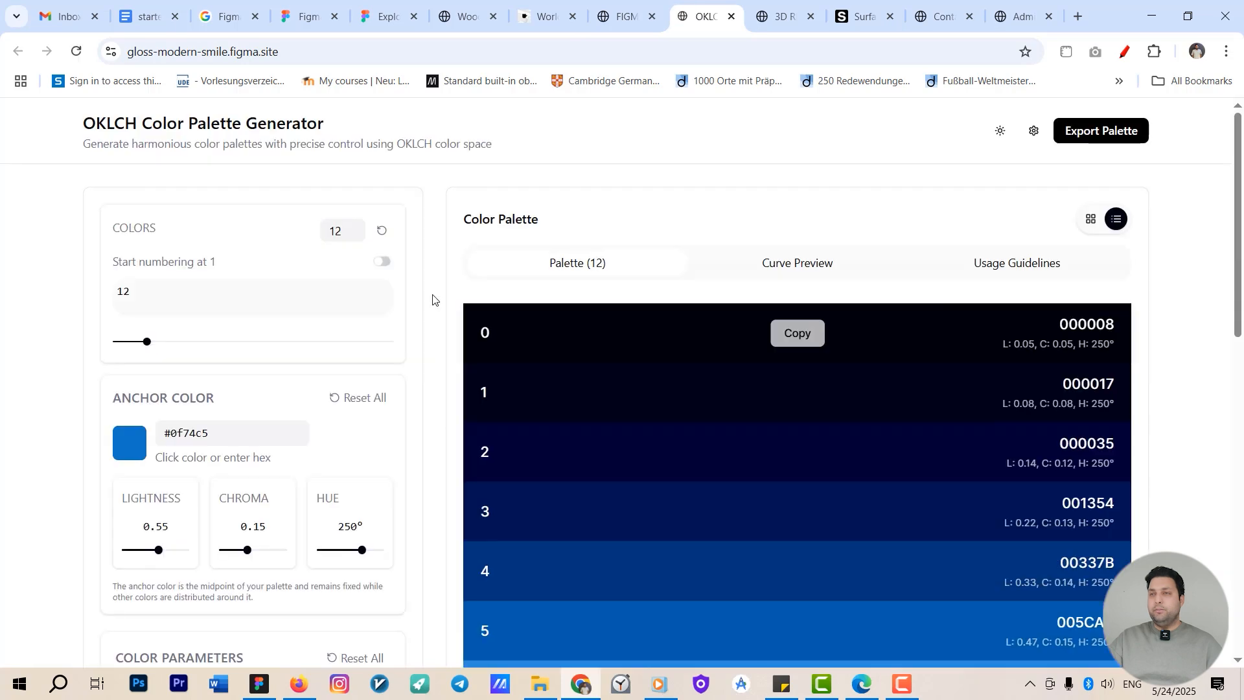
click(795, 335)
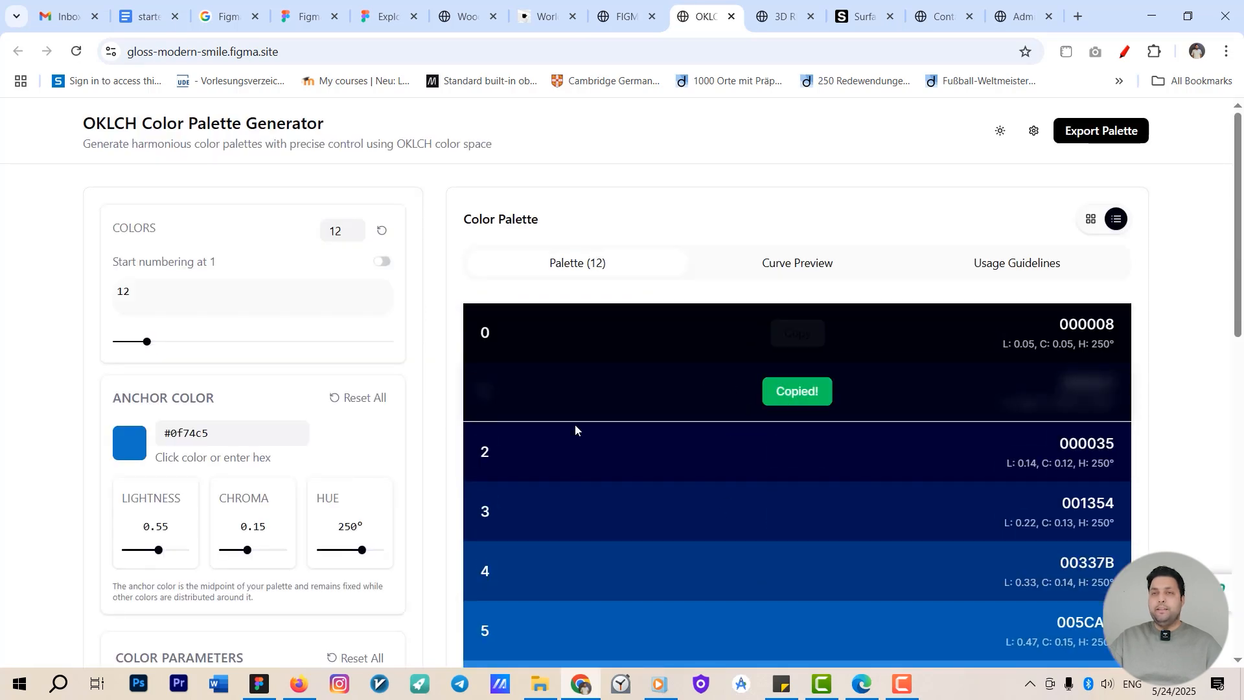
Adjust the anchor colour's hue and pick a new anchor colour in the colour picker, reviewing the palette.
mouse_move(245, 549)
mouse_down()
mouse_move(211, 551)
mouse_move(266, 549)
mouse_up()
click(133, 446)
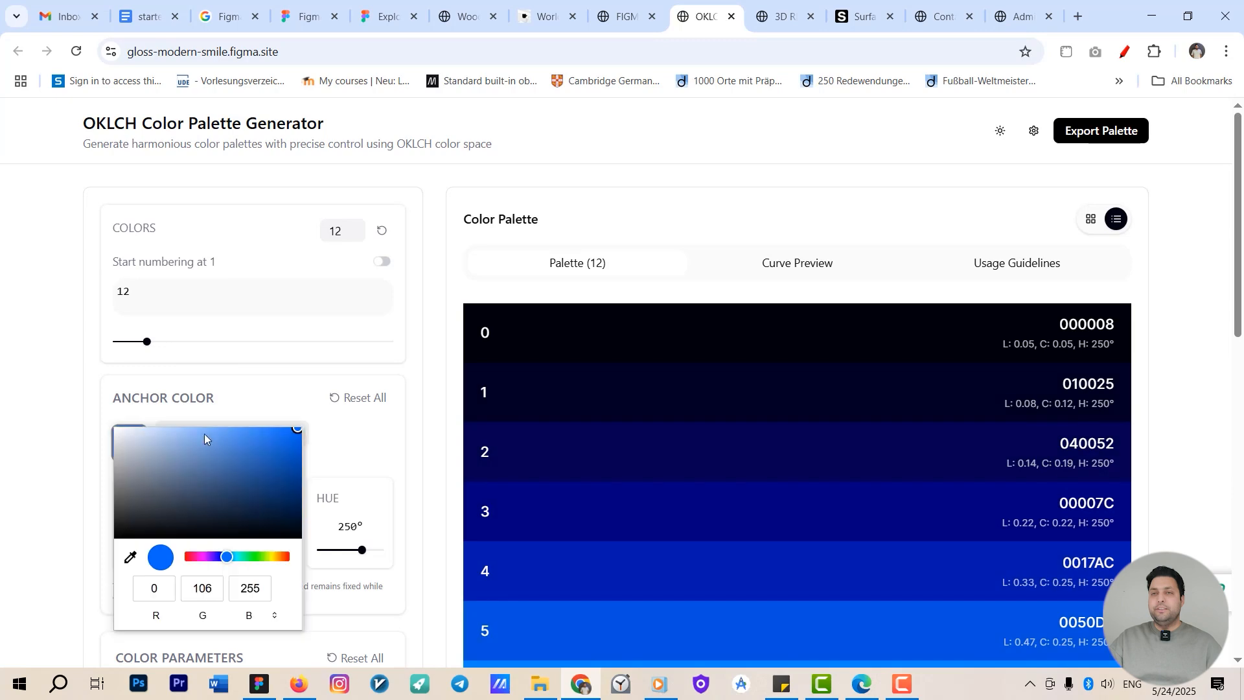
drag(274, 496, 267, 558)
drag(259, 492, 363, 414)
scroll(1041, 319, down, 11)
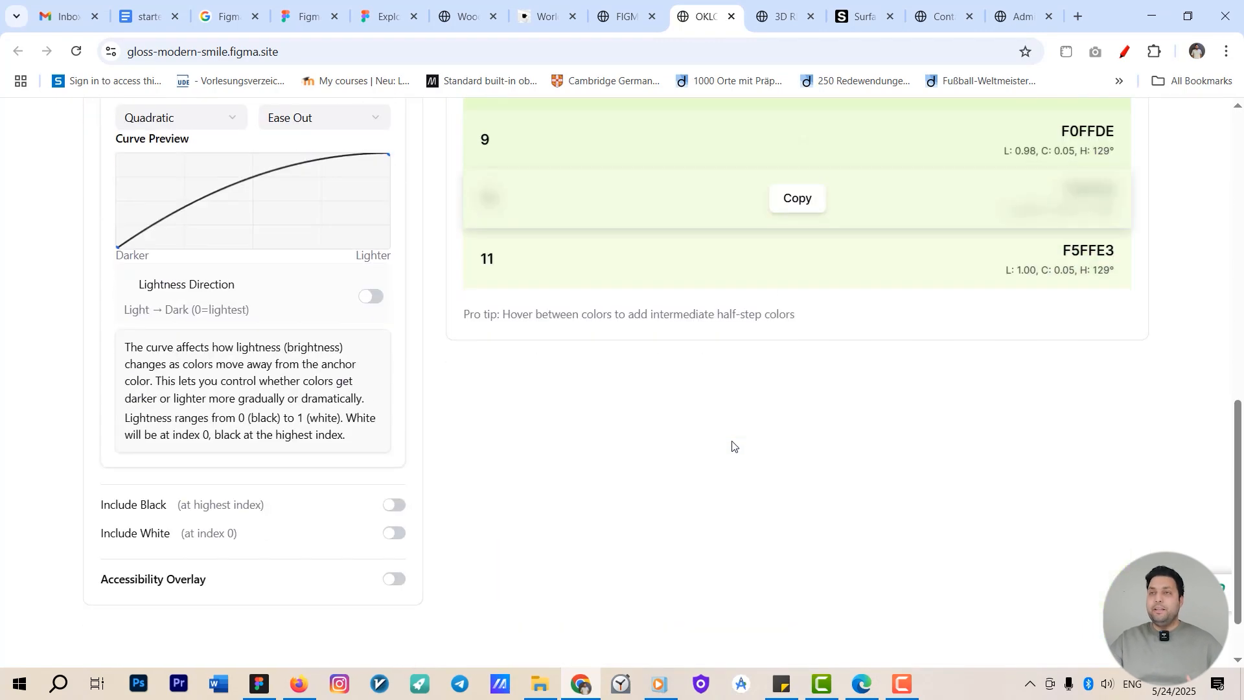
scroll(733, 444, up, 3)
Launch the published 3D RPG at Medium Quality and walk around the game world.
click(782, 16)
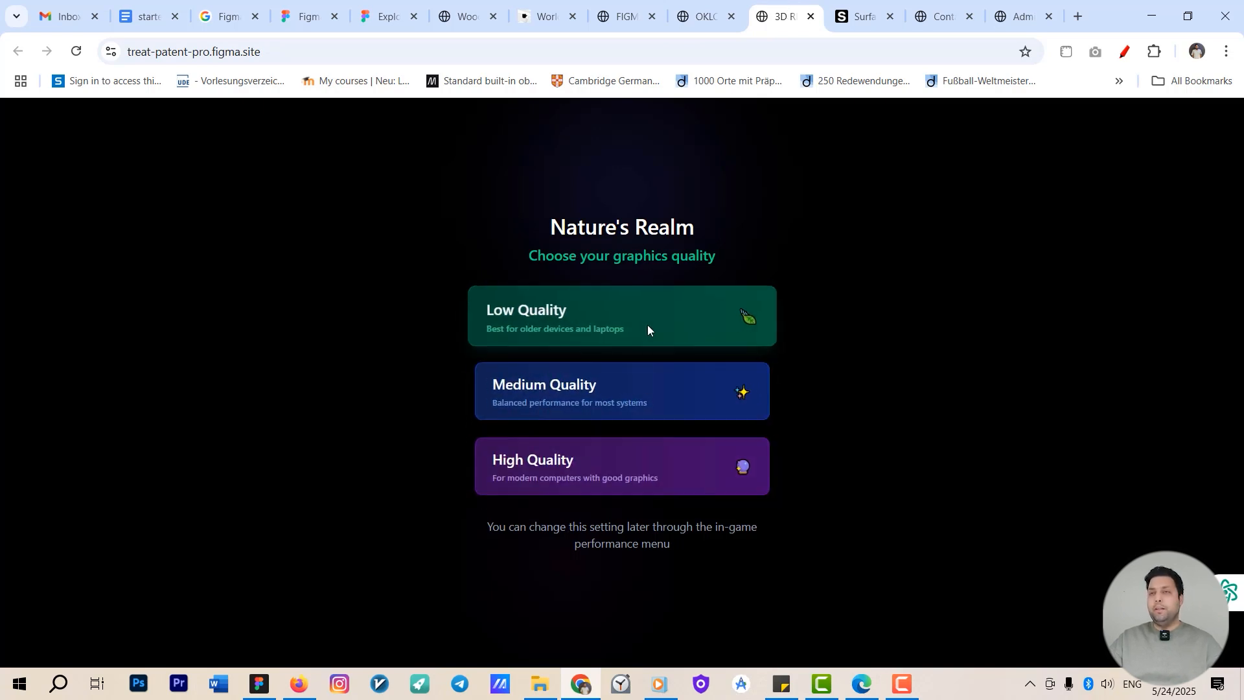
click(590, 390)
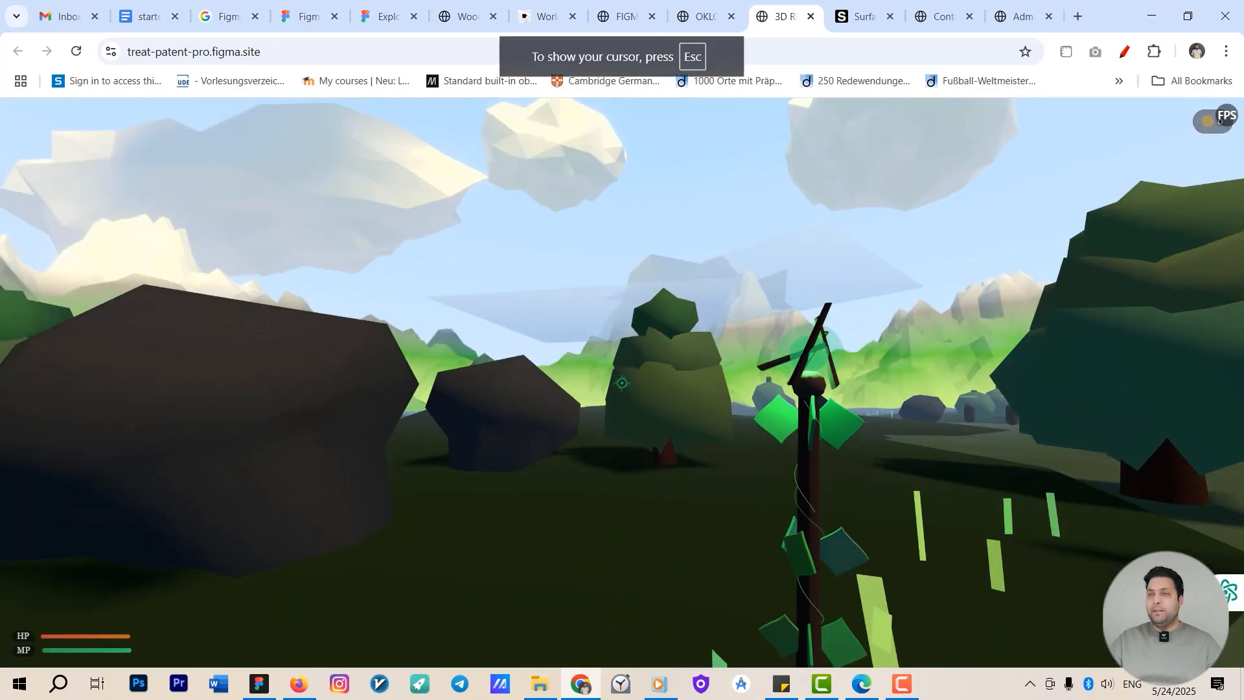
click(622, 383)
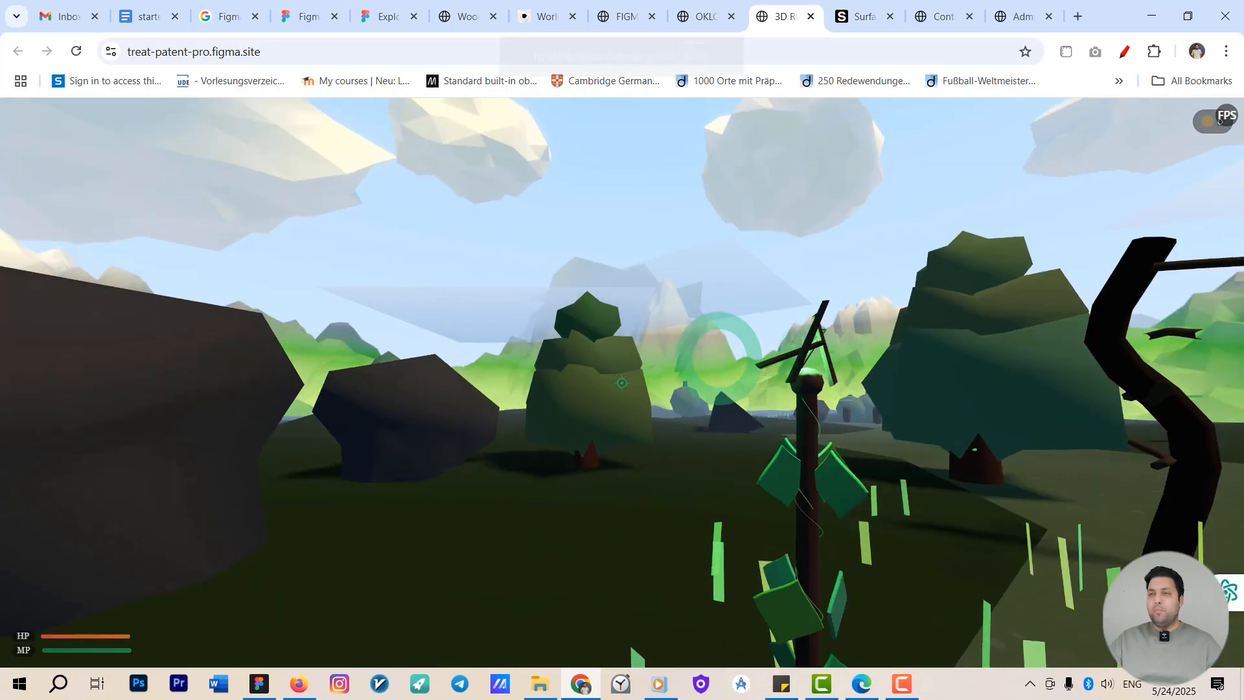
click(622, 383)
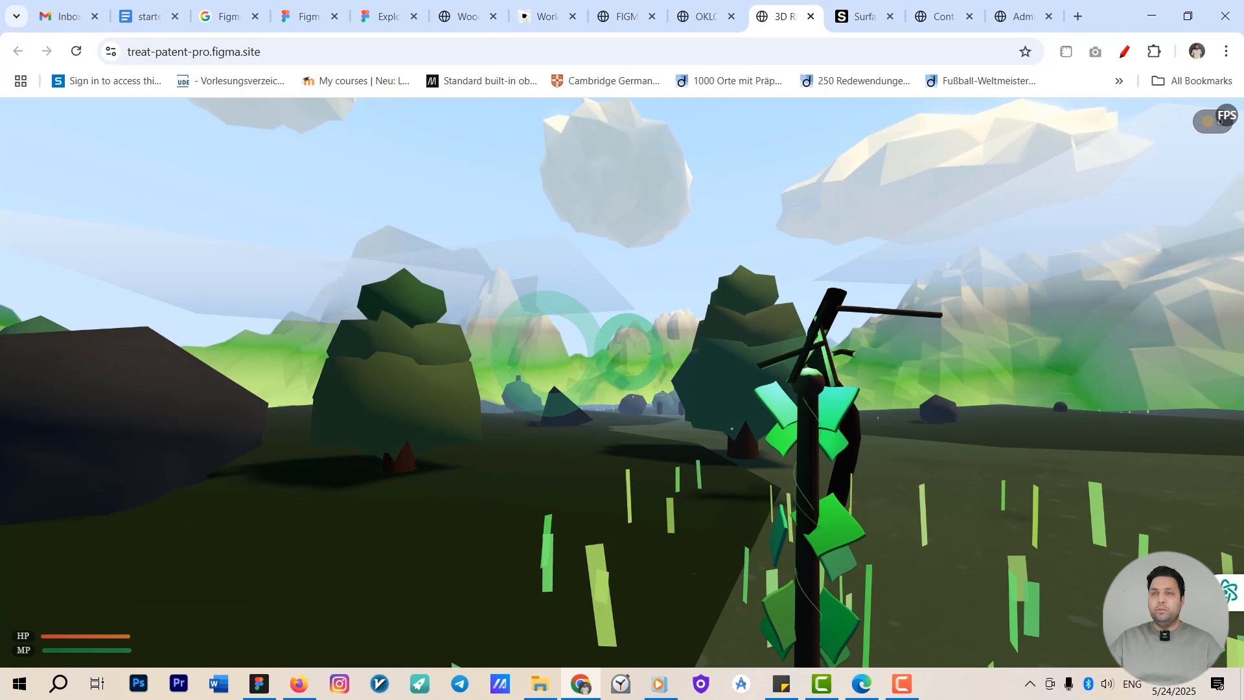
click(622, 382)
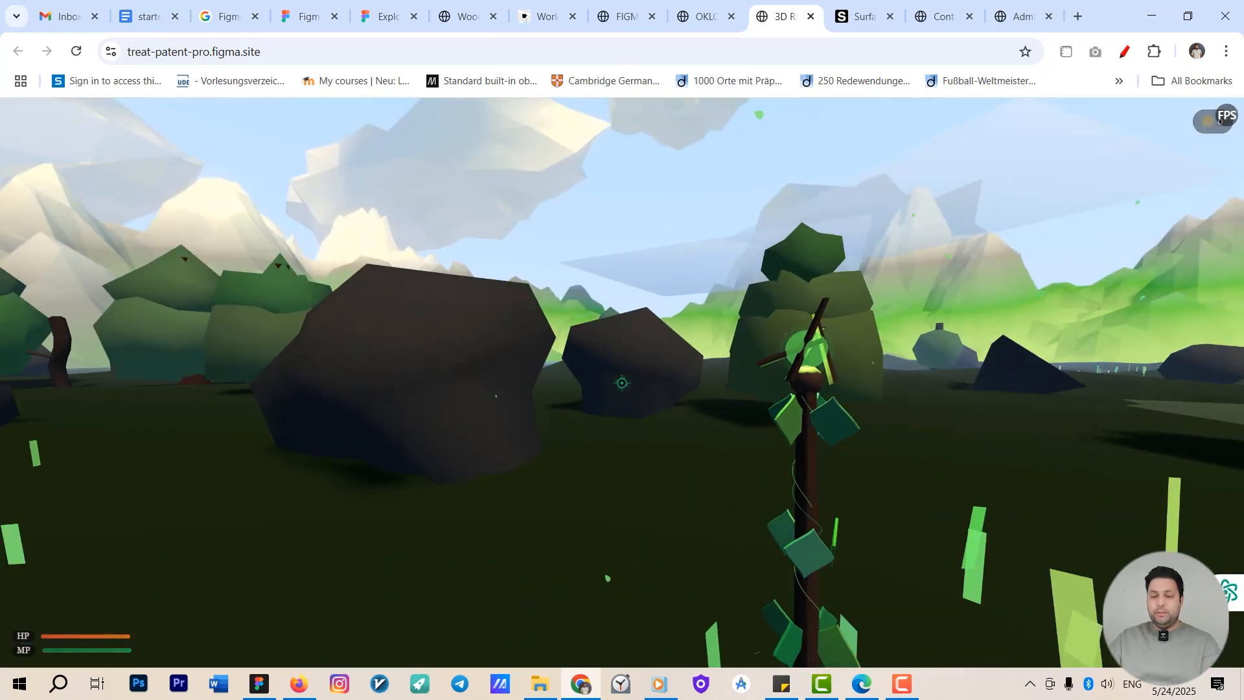
key(Escape)
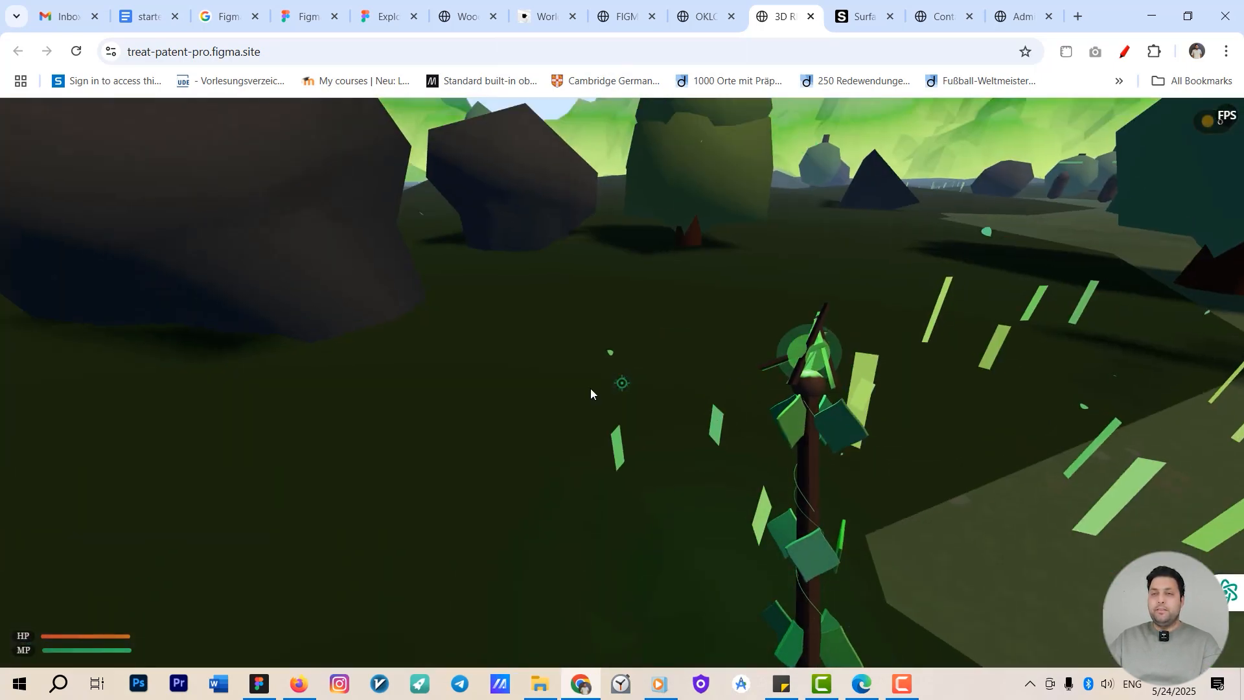
Return to the Admin Dashboard project in Figma Make and switch between Code and Preview.
click(259, 684)
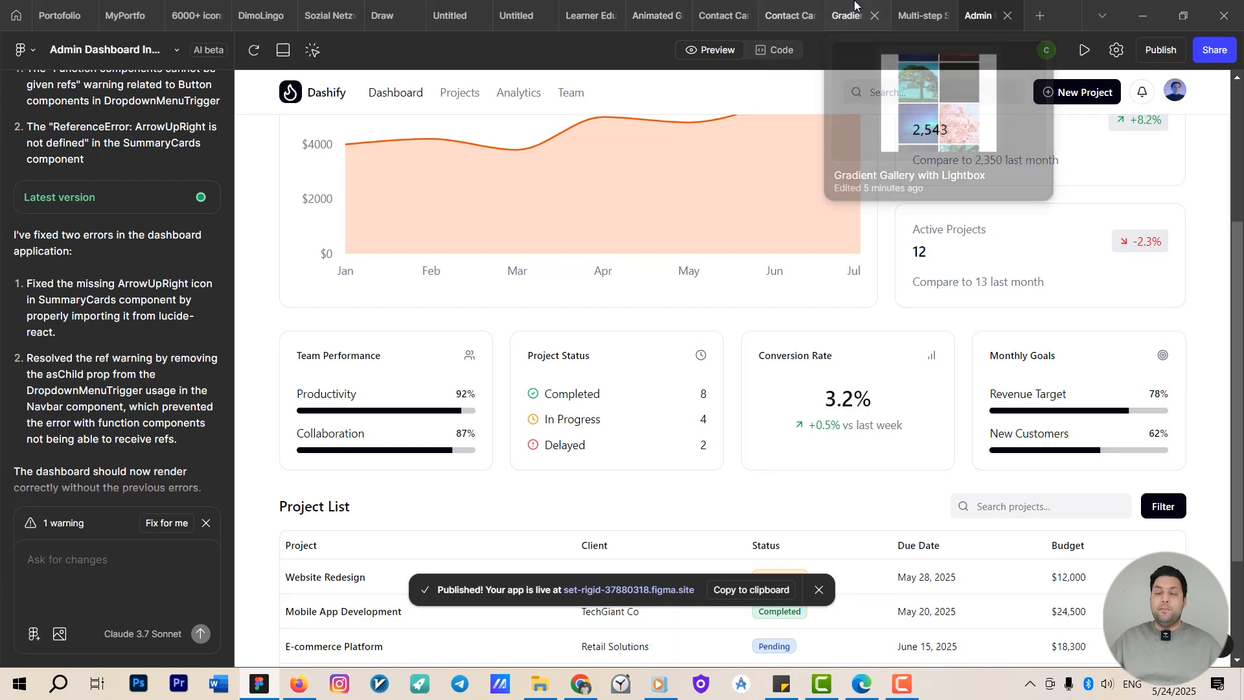
mouse_move(913, 3)
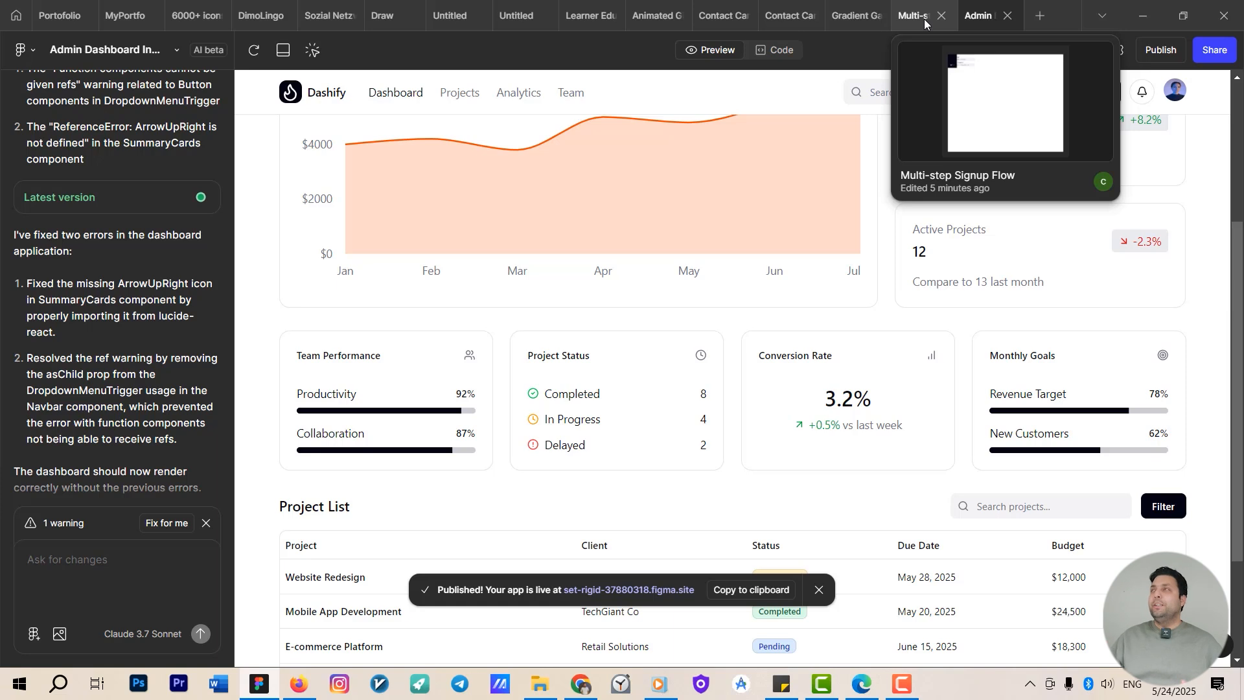
mouse_move(863, 9)
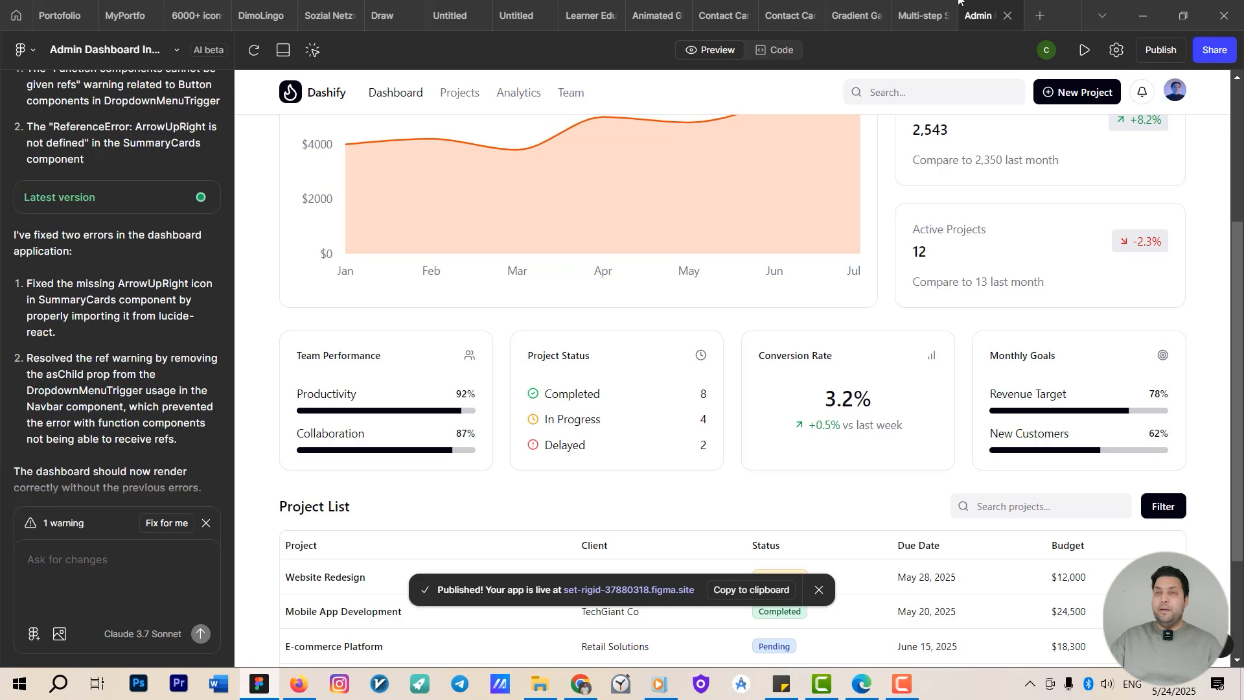
click(764, 53)
click(708, 52)
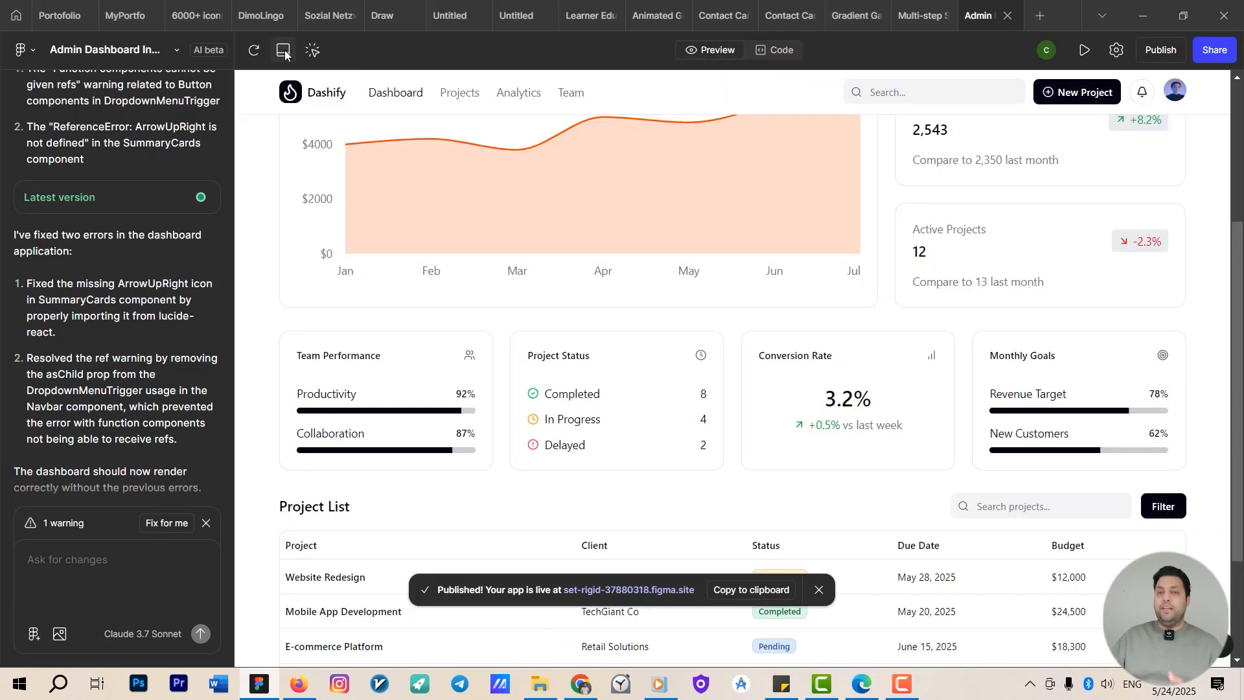